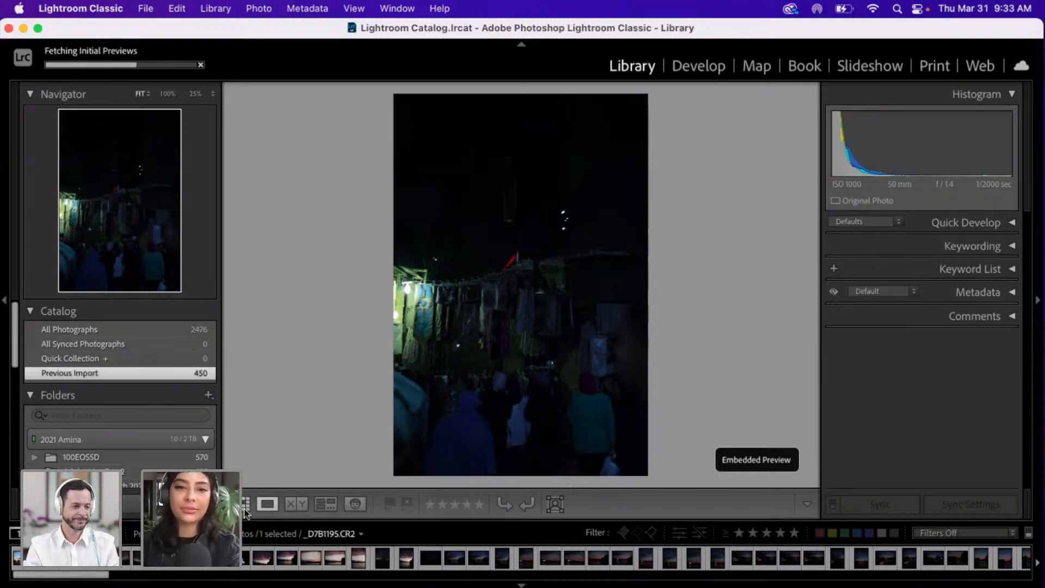
- Show the previous import as a thumbnail grid and review the night market photos back to the glass tunnel shots
key(g)
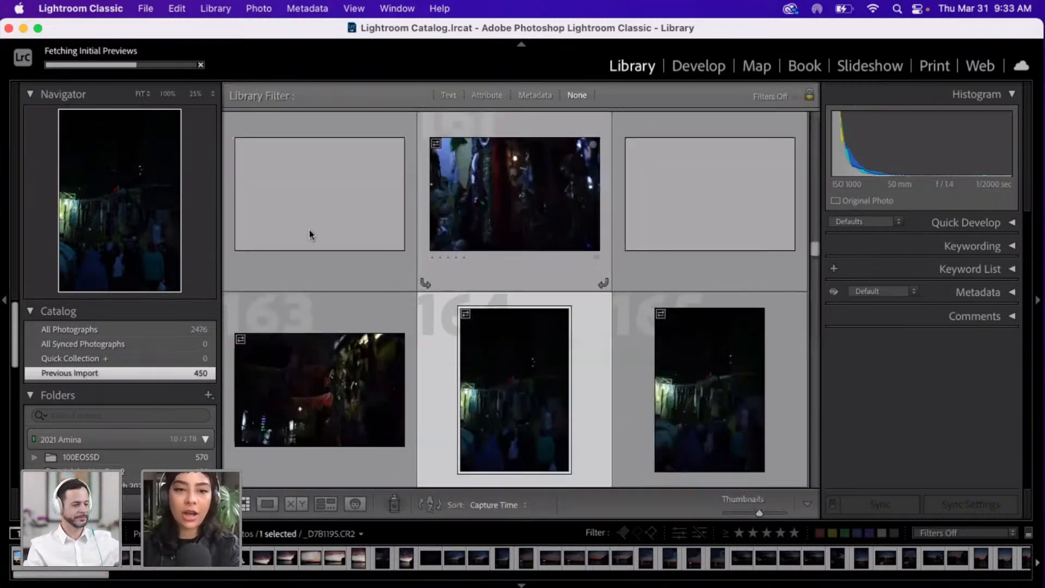
scroll(311, 234, up, 10)
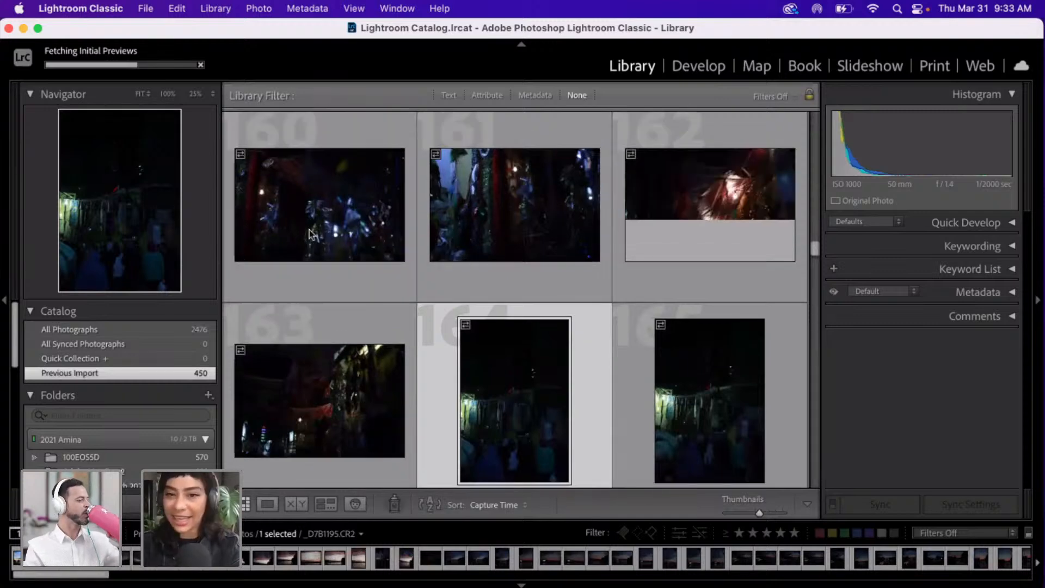
scroll(310, 234, up, 2)
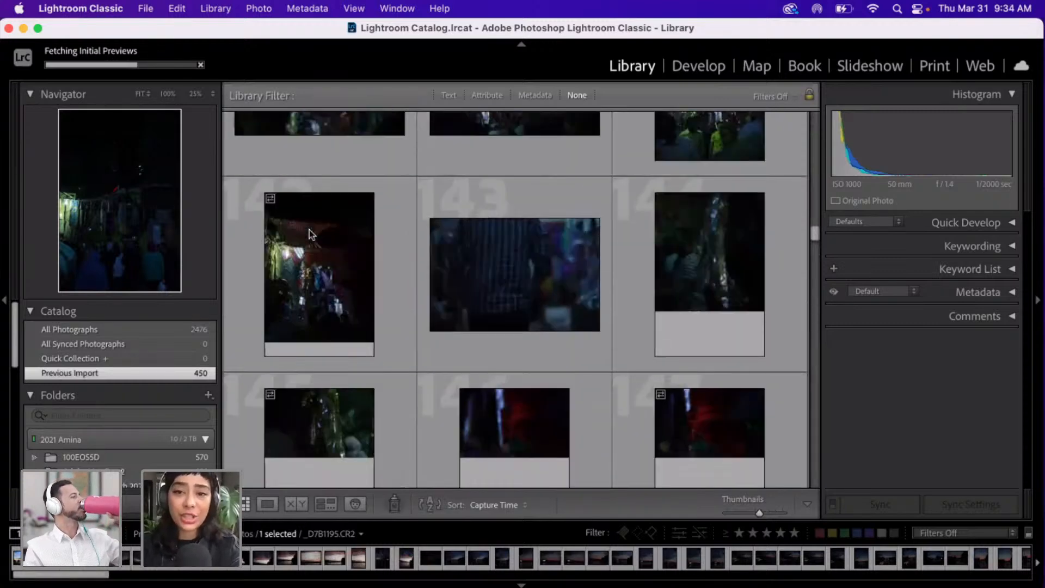
scroll(311, 234, up, 5)
scroll(311, 234, up, 1)
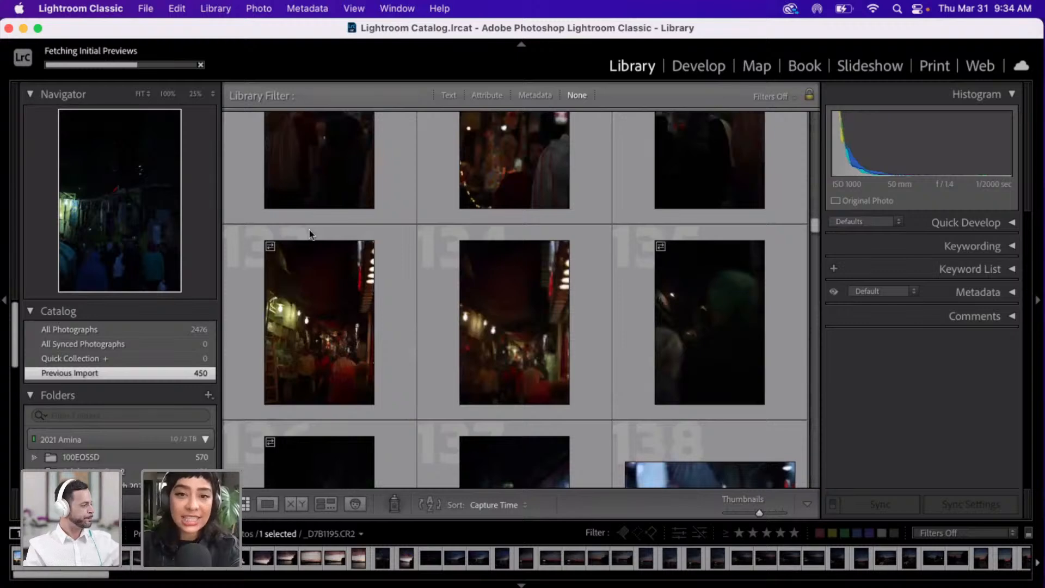
scroll(310, 234, up, 2)
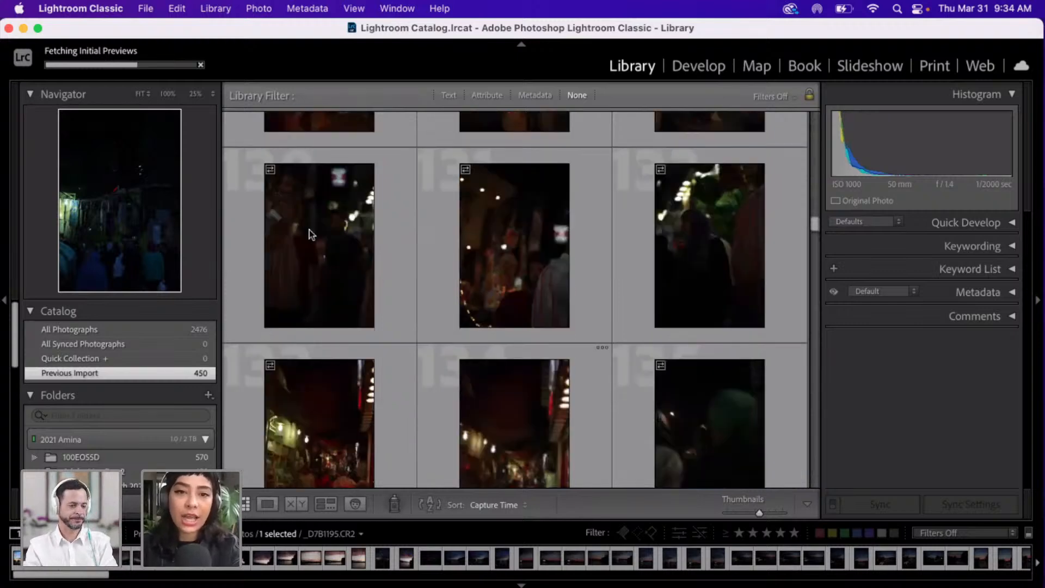
scroll(311, 234, up, 5)
scroll(311, 235, up, 20)
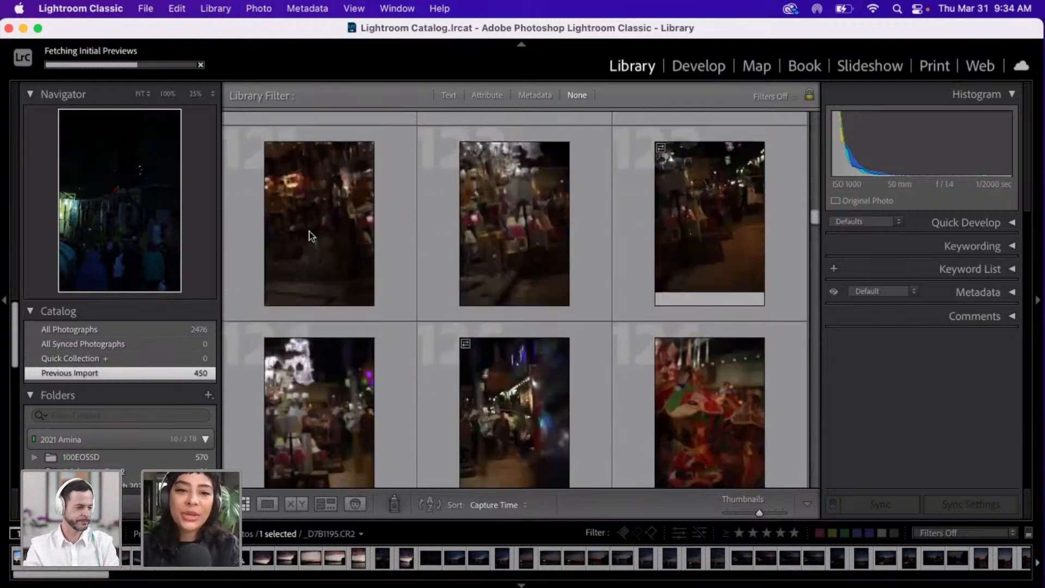
scroll(311, 235, down, 1)
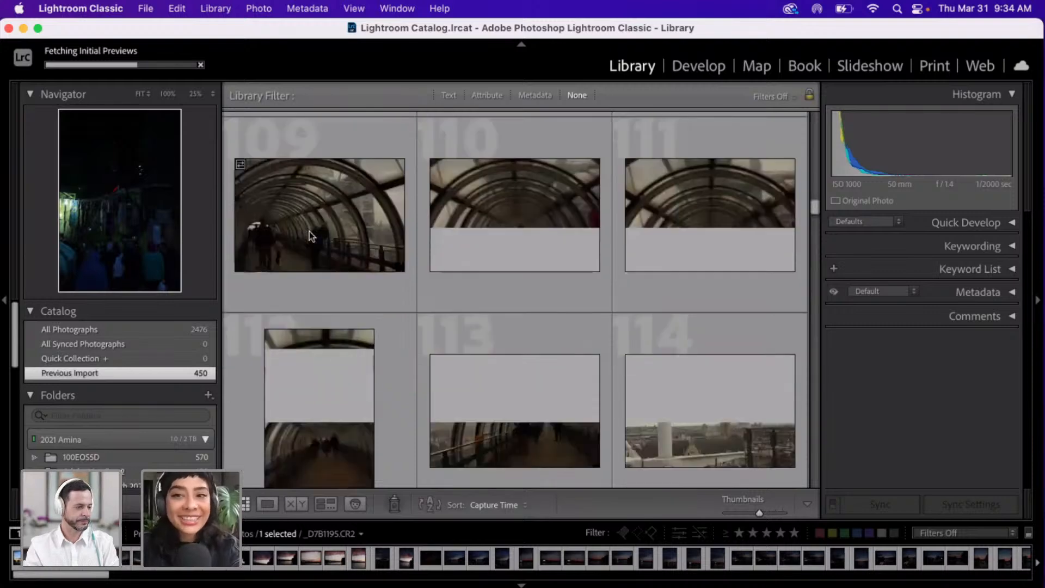
scroll(311, 236, down, 1)
scroll(311, 235, up, 1)
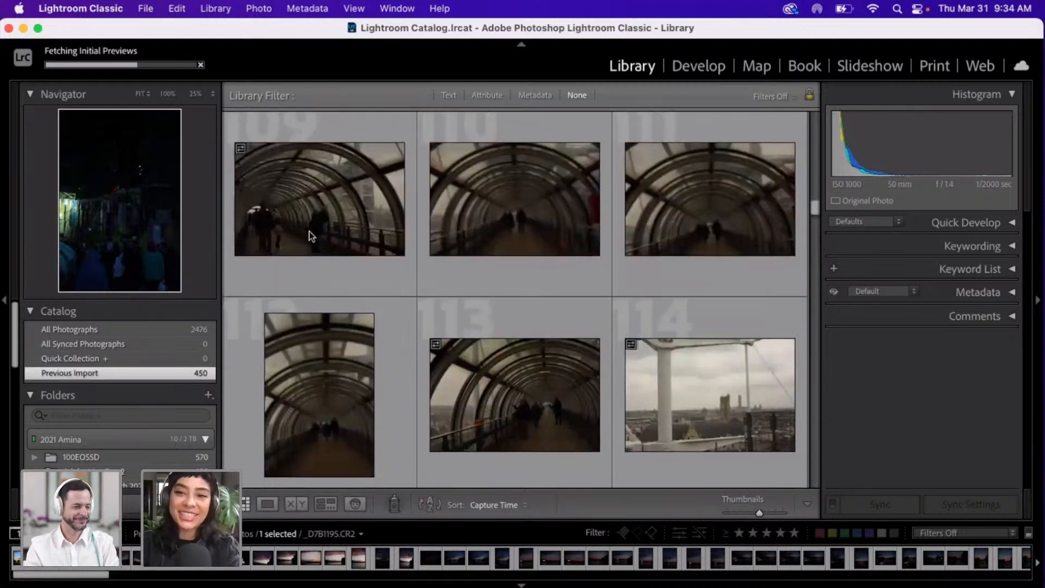
- Look back through the overcast cityscape and riverside sunset photos in the grid
scroll(310, 235, up, 2)
scroll(311, 235, up, 6)
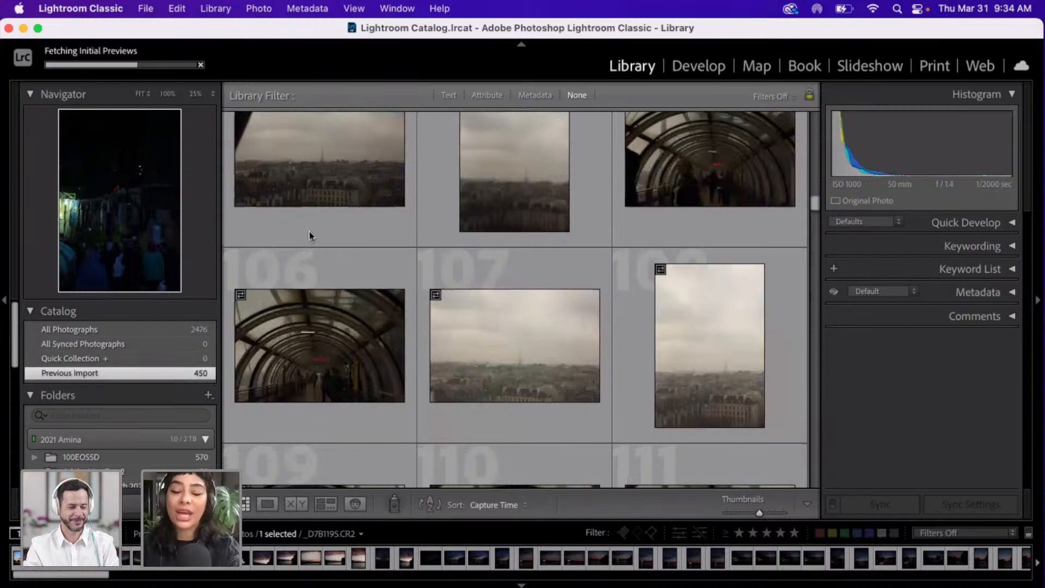
scroll(311, 235, up, 3)
scroll(310, 240, up, 6)
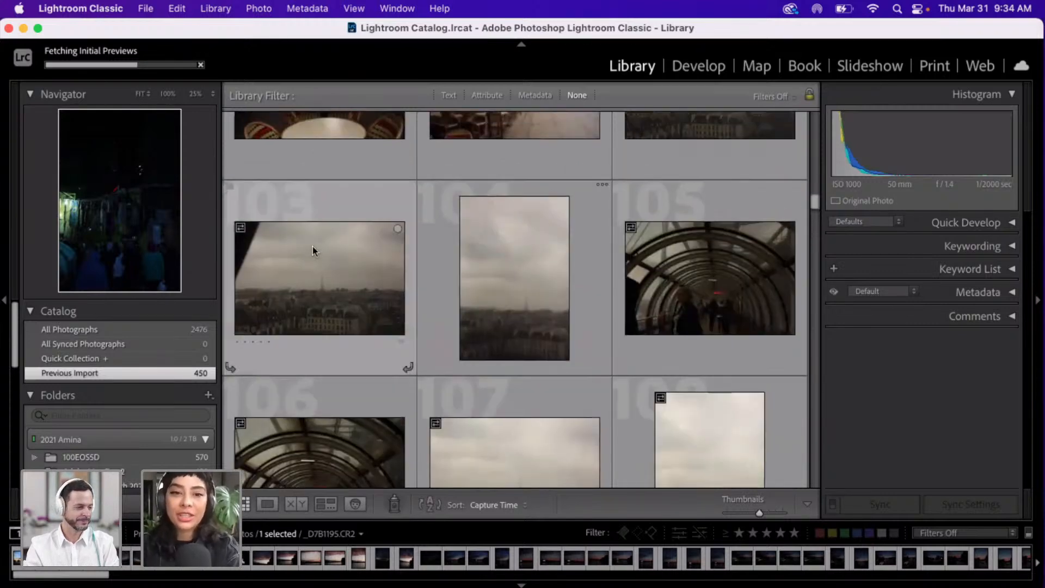
scroll(313, 250, up, 4)
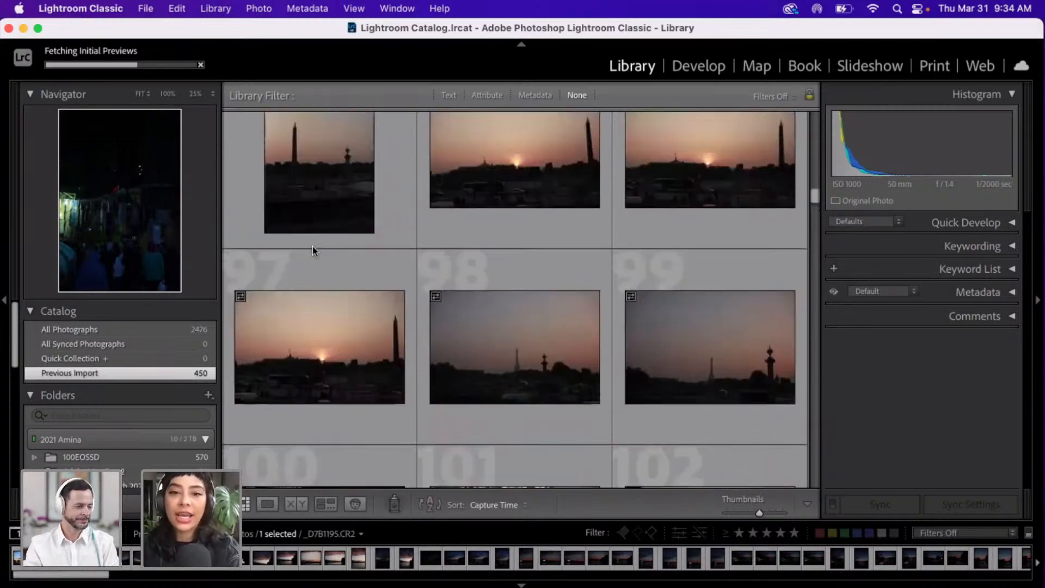
scroll(313, 249, up, 3)
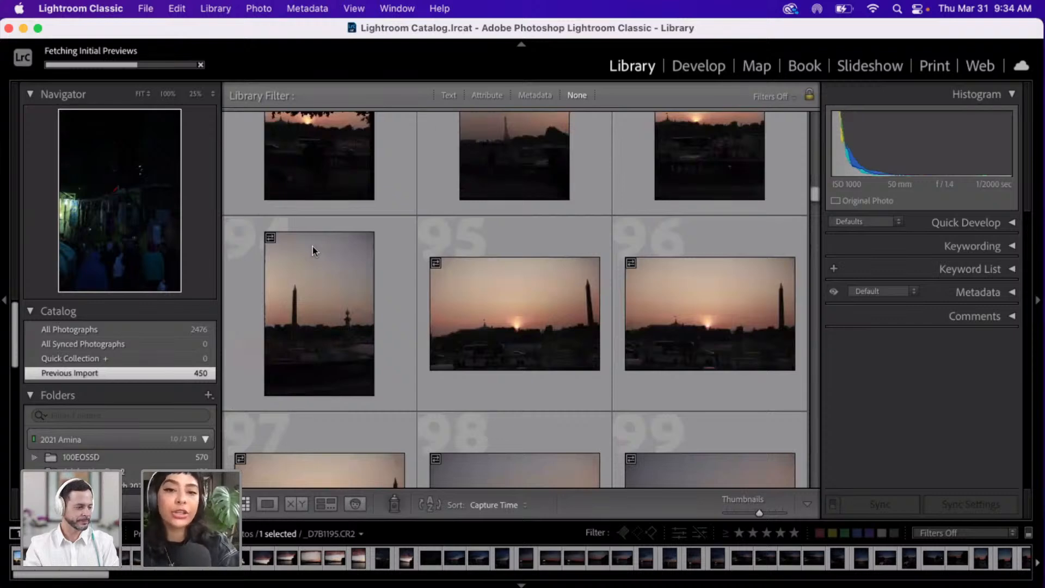
scroll(313, 248, up, 2)
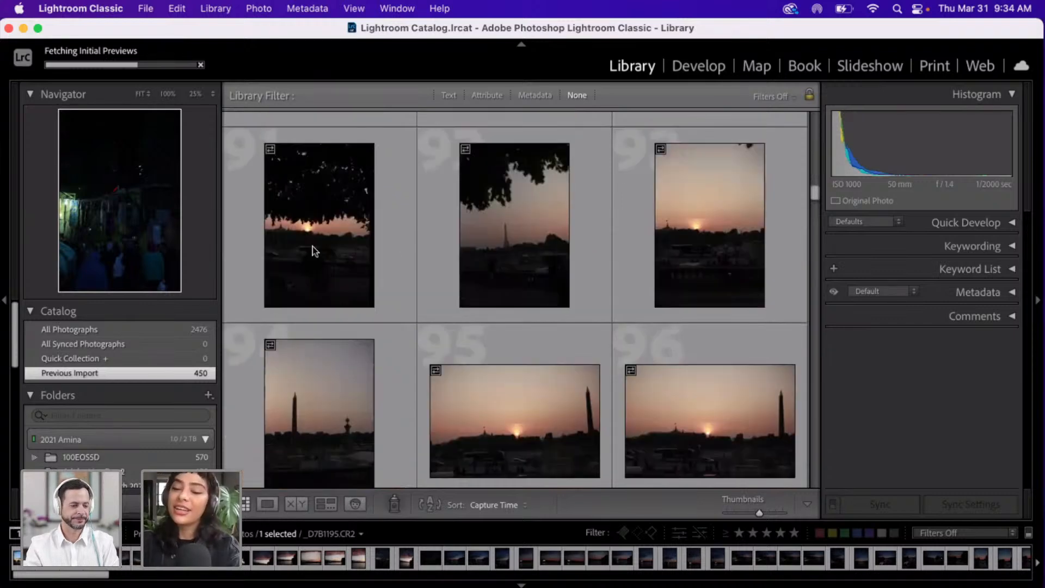
scroll(314, 250, up, 2)
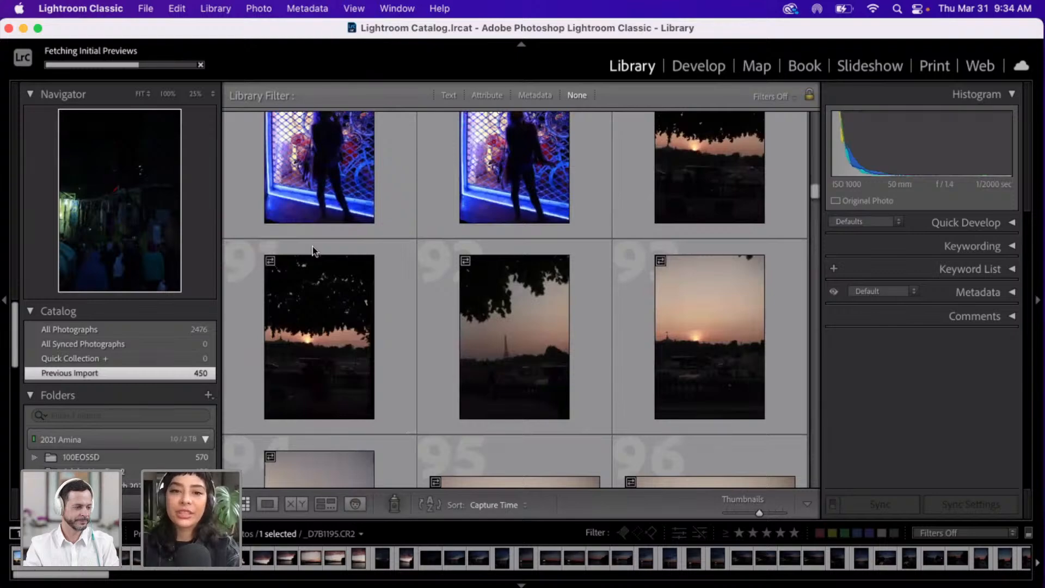
- Review the neon-lit shop window portraits and the cathedral night shots, going back to the first photos of the import
scroll(314, 250, up, 8)
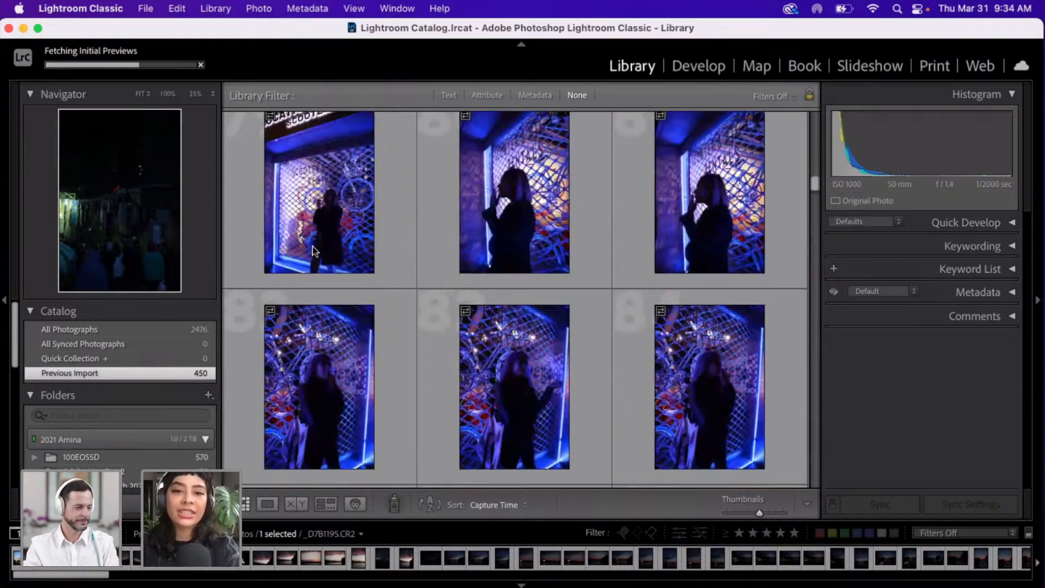
scroll(315, 251, up, 3)
scroll(313, 251, up, 3)
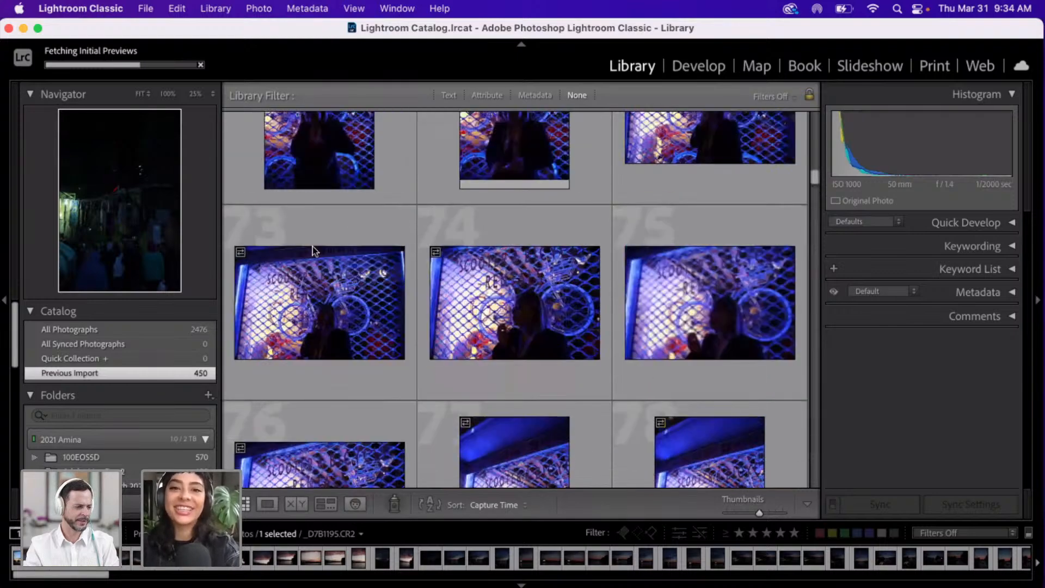
scroll(312, 251, up, 2)
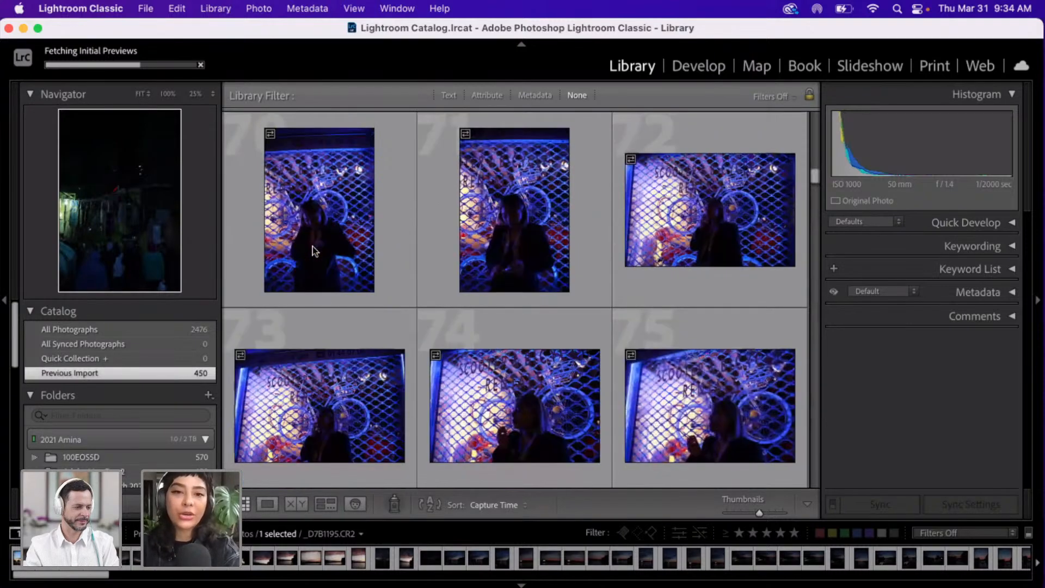
scroll(312, 251, up, 3)
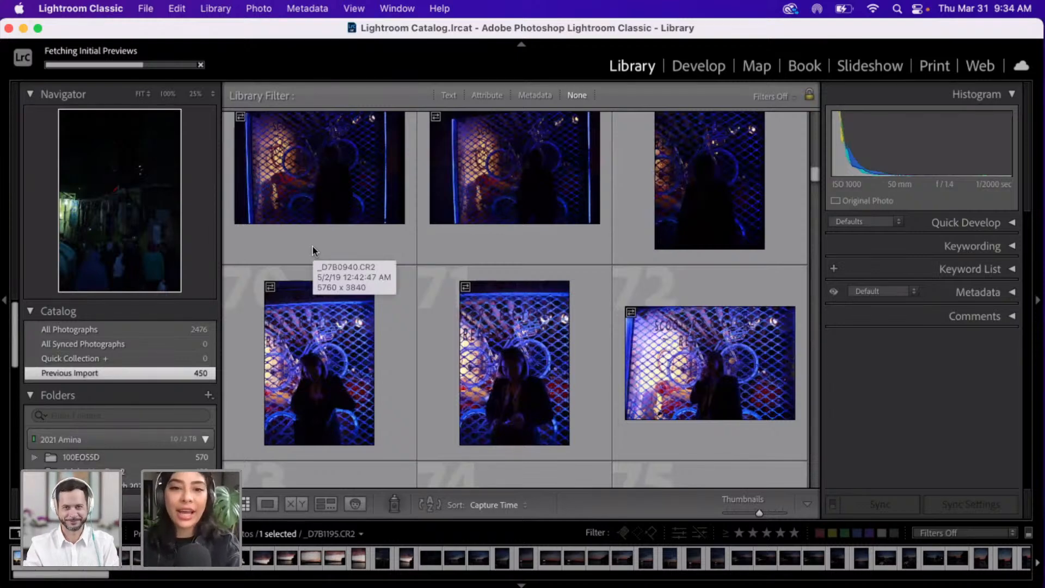
scroll(313, 250, up, 2)
scroll(312, 247, up, 6)
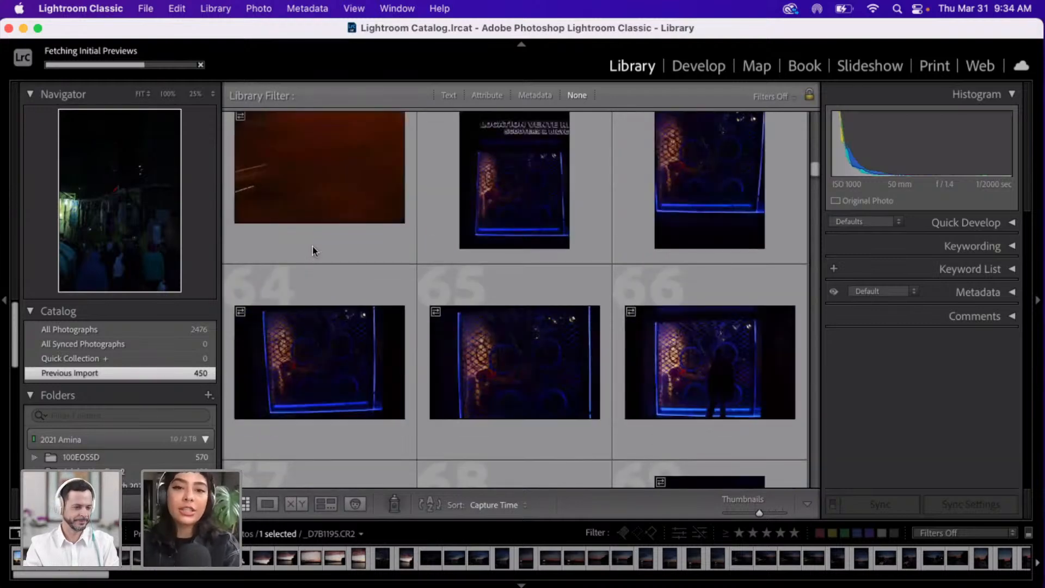
scroll(312, 249, up, 4)
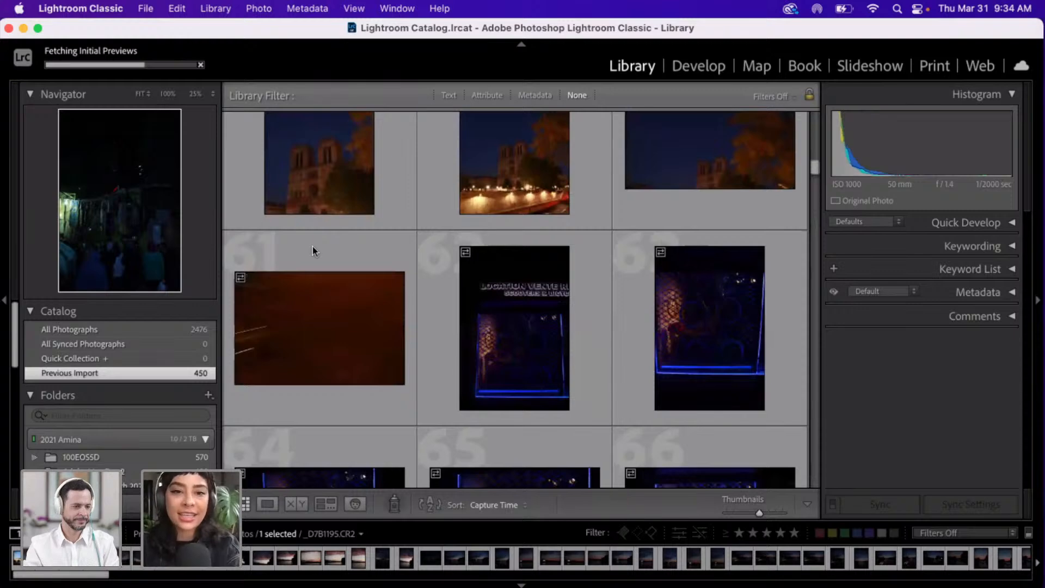
scroll(313, 249, up, 1)
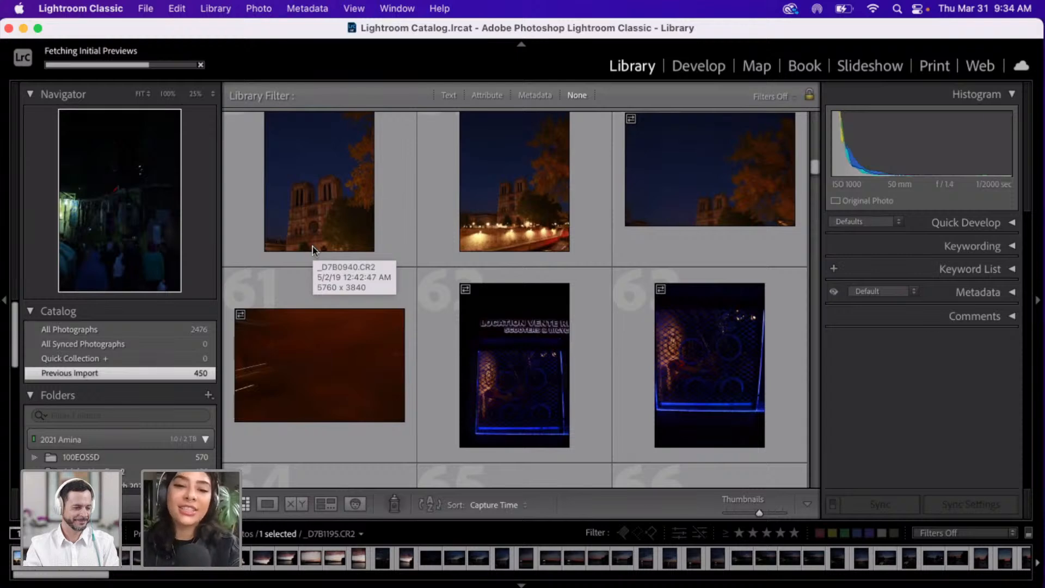
scroll(312, 246, up, 5)
scroll(314, 250, up, 6)
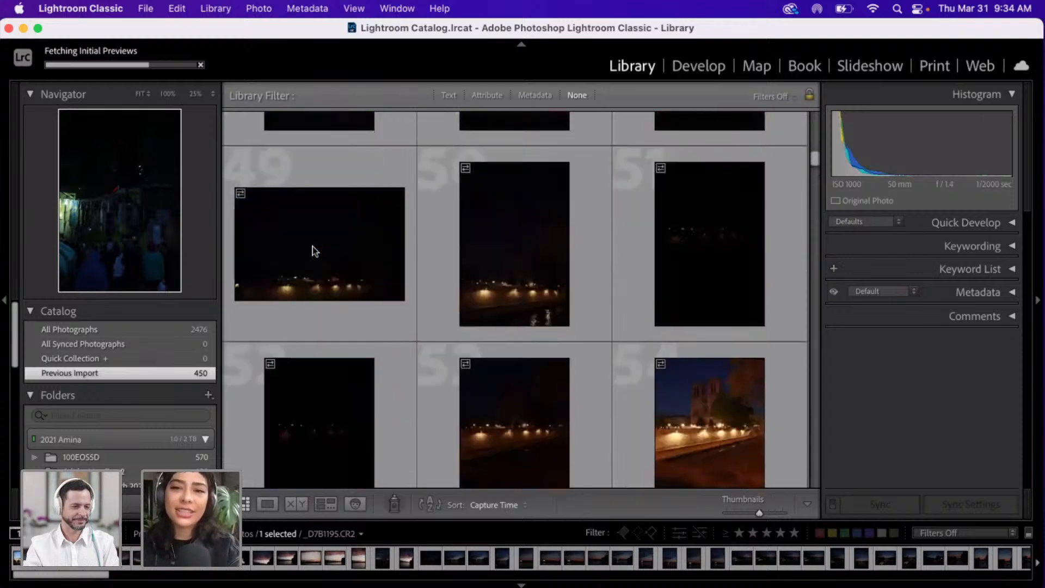
scroll(813, 164, up, 6)
drag(812, 159, 811, 115)
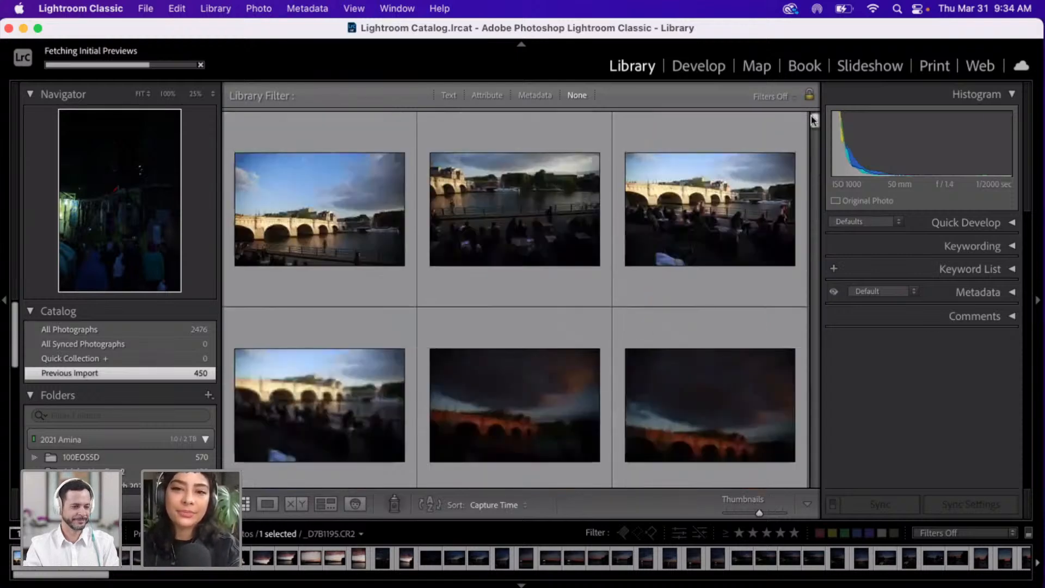
- Jump ahead to the desert photos and look back through the pyramid, horse and bookstall shots
scroll(814, 252, down, 15)
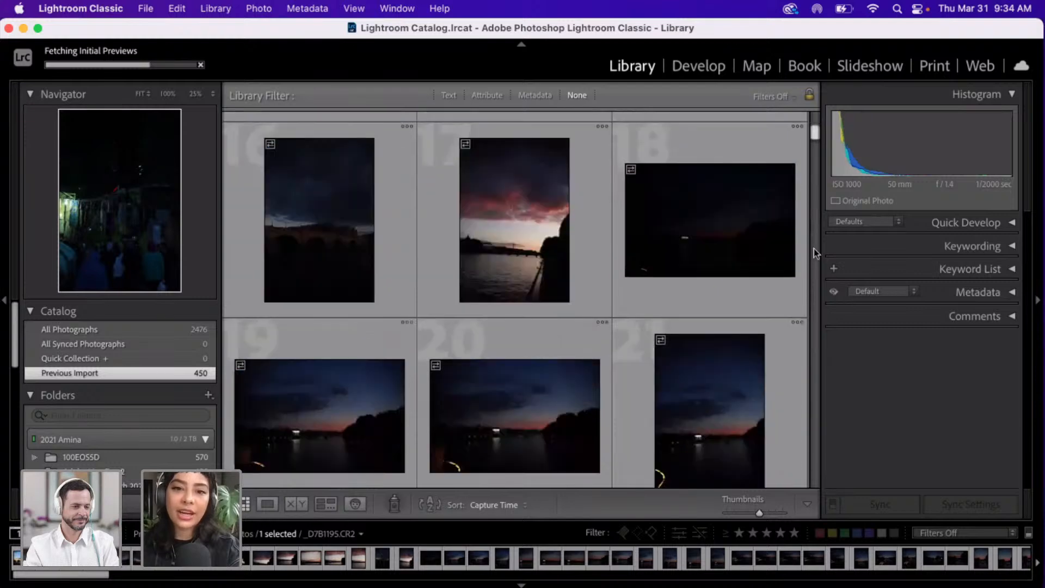
click(811, 291)
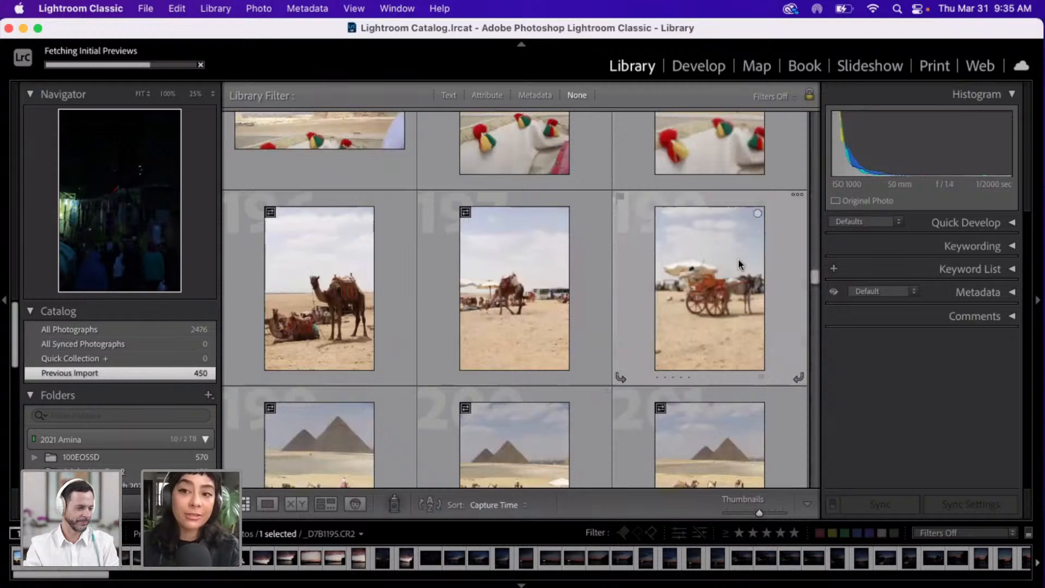
scroll(738, 259, up, 2)
scroll(738, 259, up, 2)
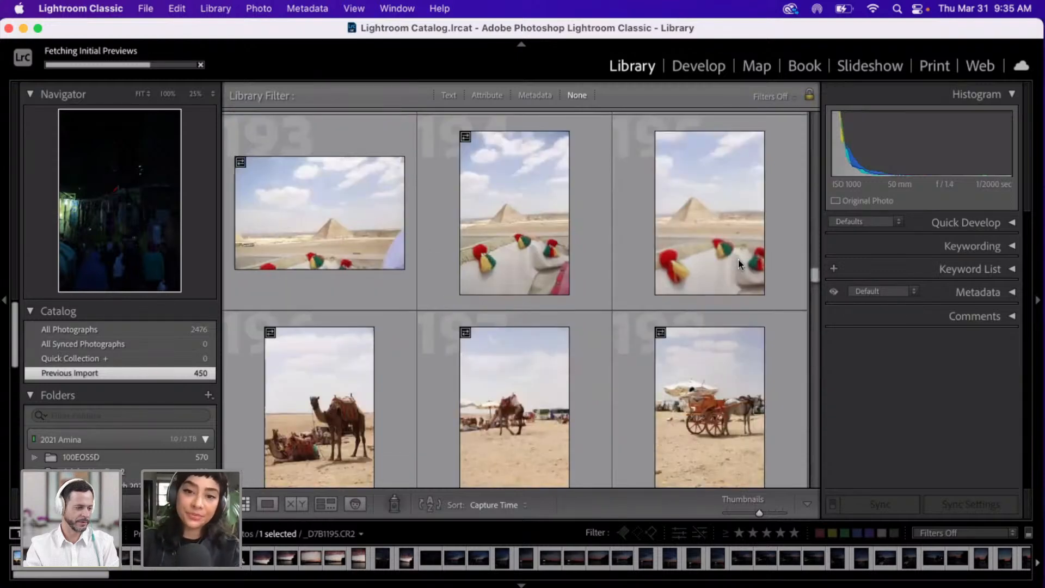
scroll(738, 259, up, 1)
scroll(738, 259, up, 2)
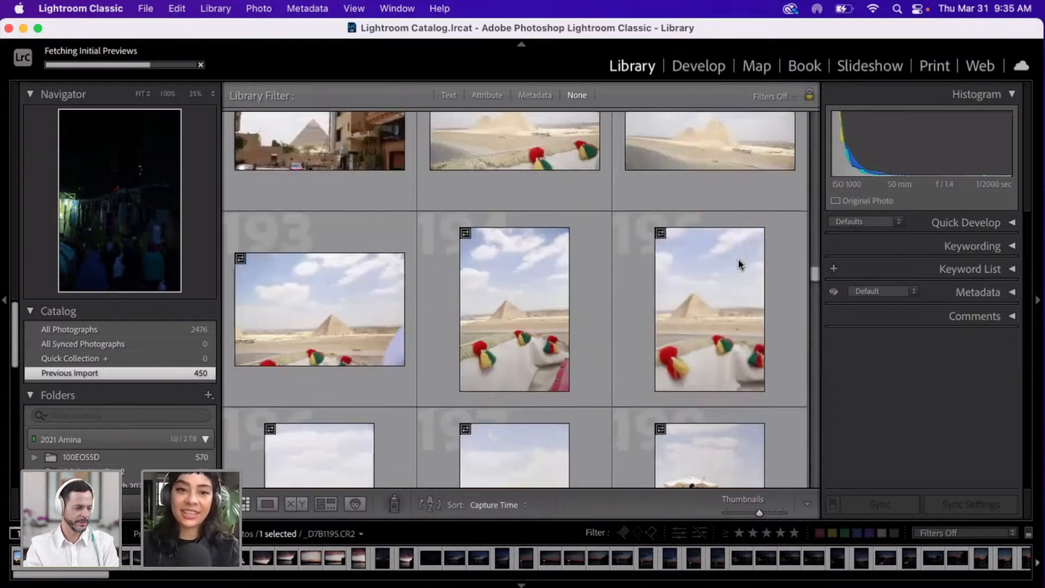
scroll(738, 259, up, 8)
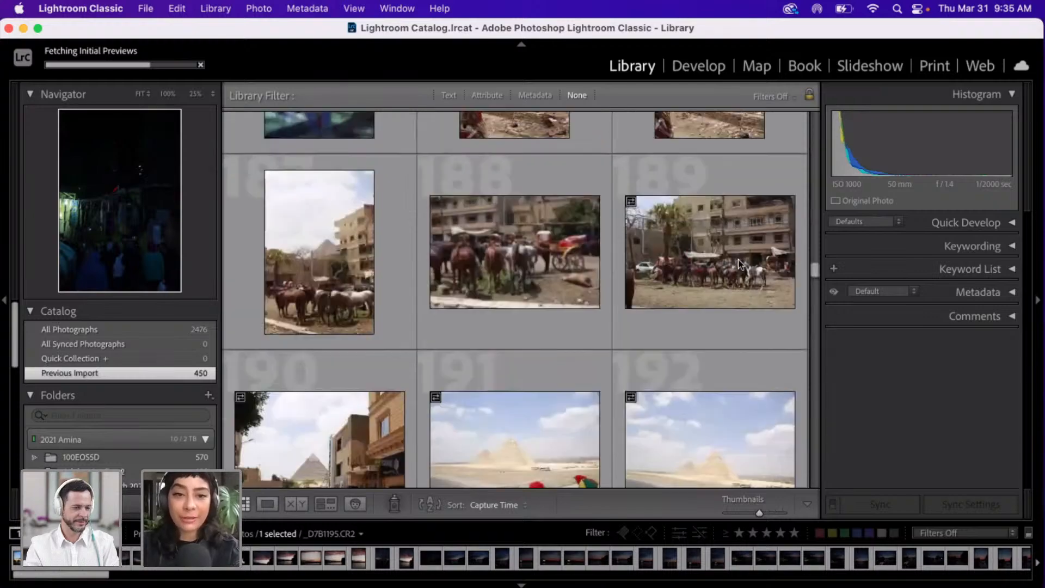
scroll(738, 259, up, 7)
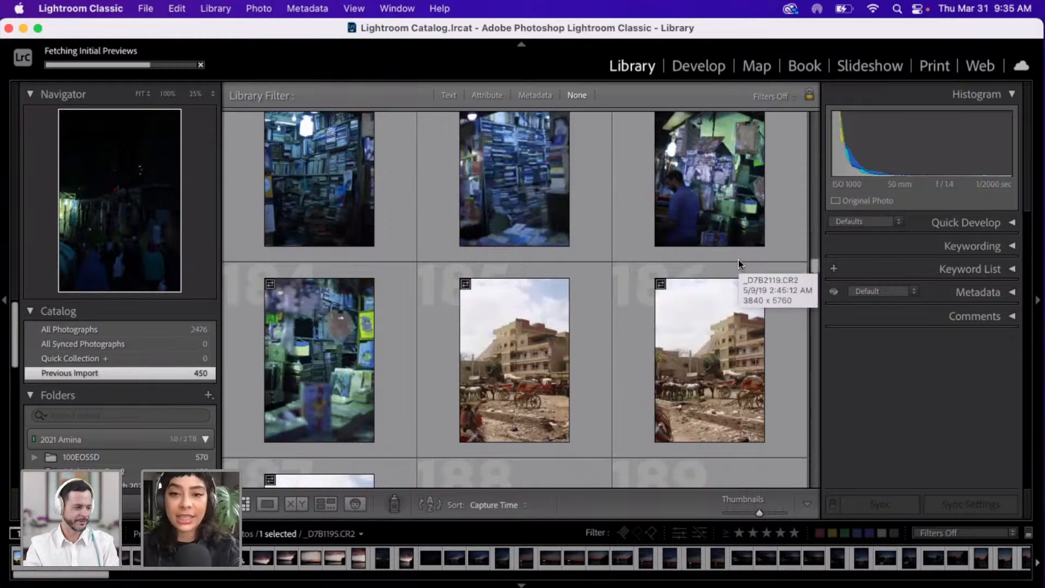
- Browse forward through the pyramid, camel and horse-carriage photos up to about photo 213
scroll(738, 259, down, 5)
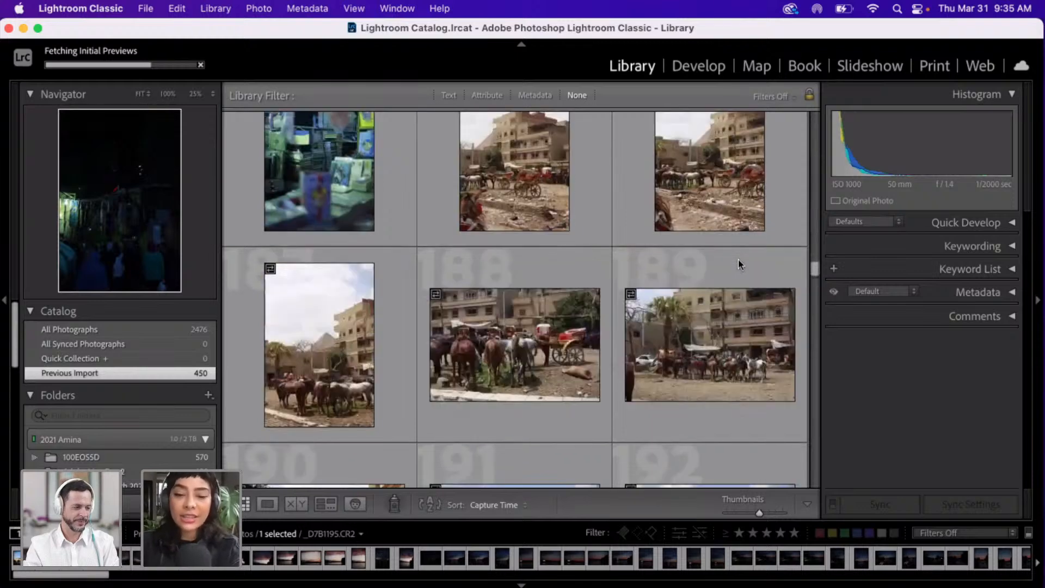
scroll(738, 259, down, 5)
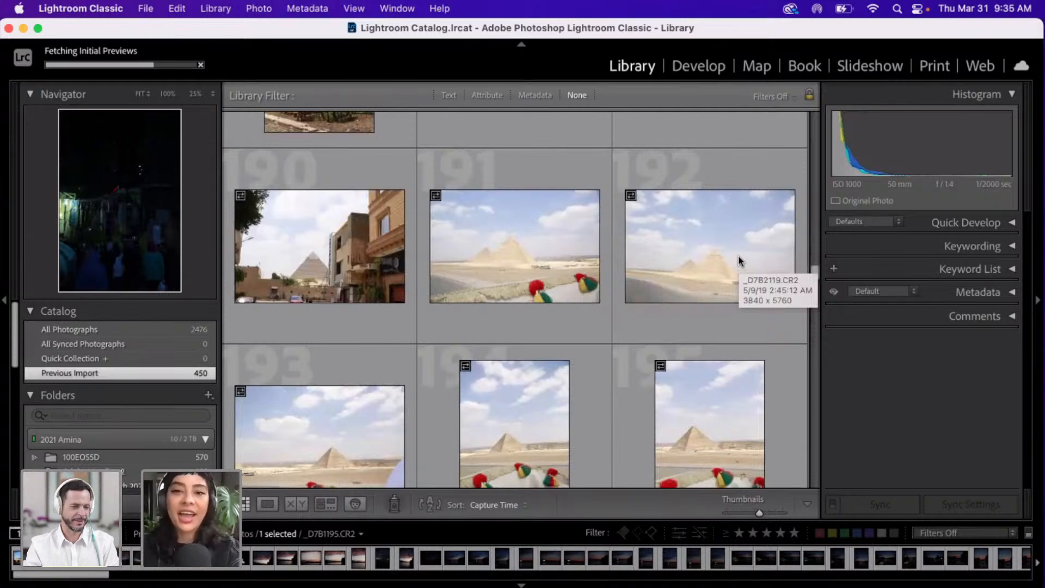
scroll(738, 256, down, 2)
scroll(738, 256, down, 5)
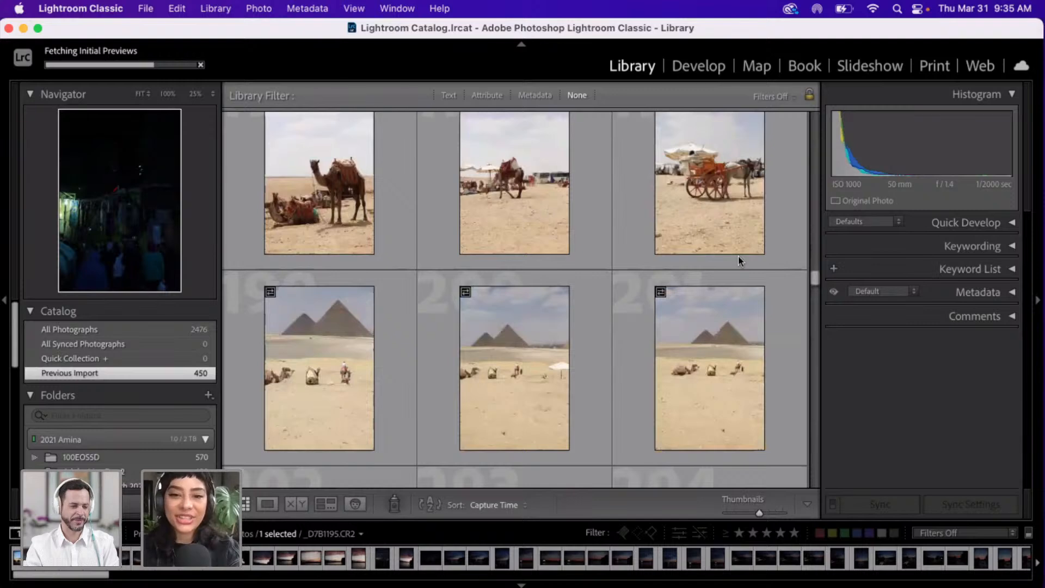
scroll(738, 261, down, 3)
scroll(738, 255, down, 4)
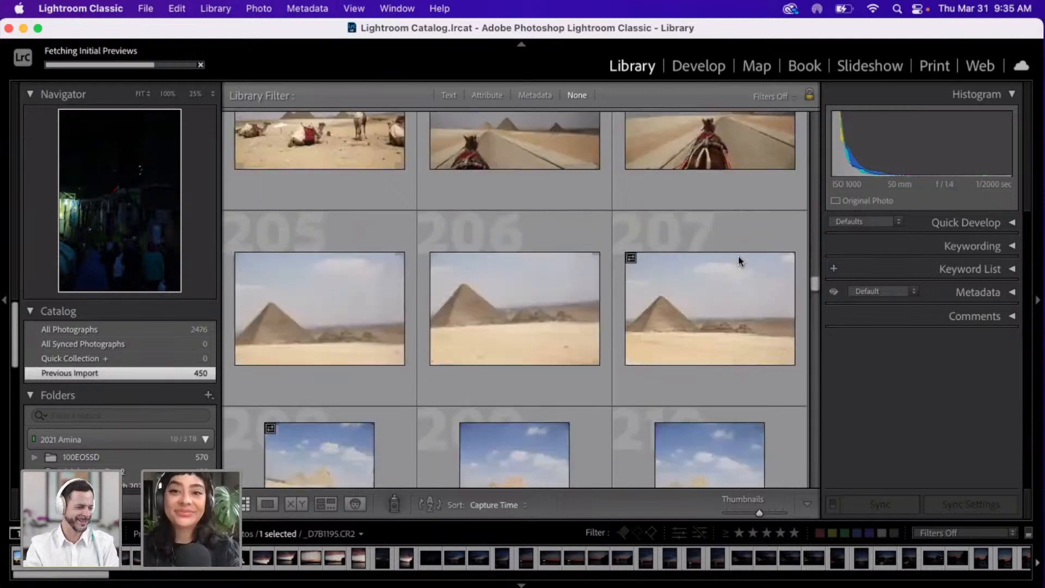
scroll(738, 256, down, 1)
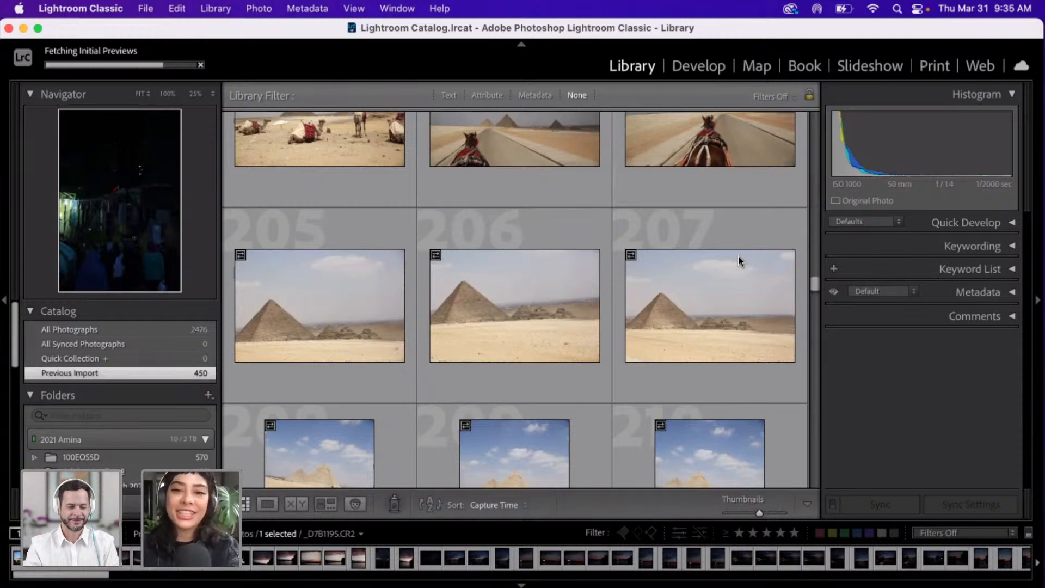
scroll(738, 256, down, 3)
scroll(738, 261, down, 3)
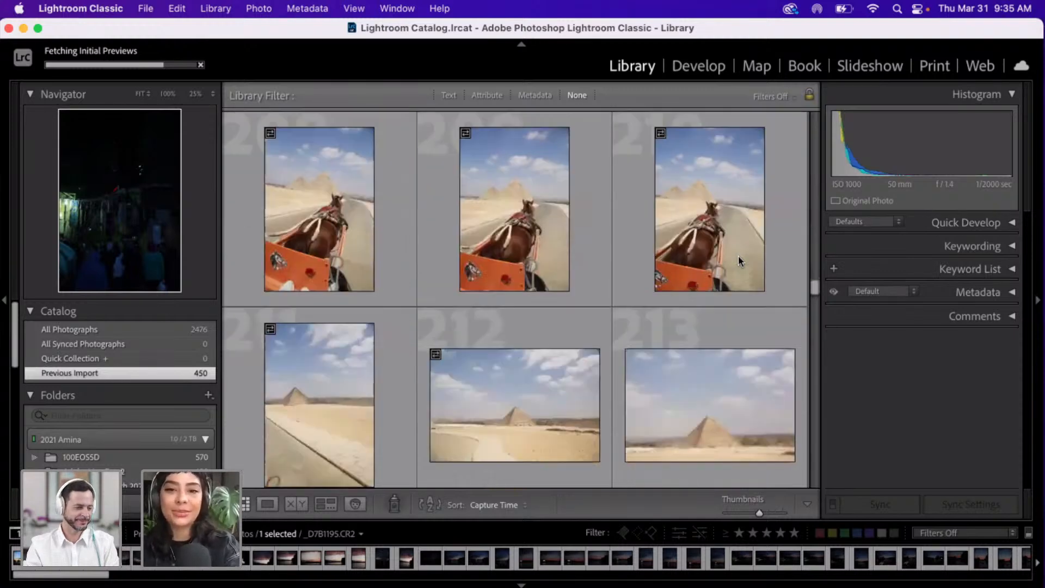
- Browse forward through the horse-carriage and pyramid photos to the Sphinx shots around photo 237
scroll(738, 259, down, 3)
scroll(738, 258, down, 2)
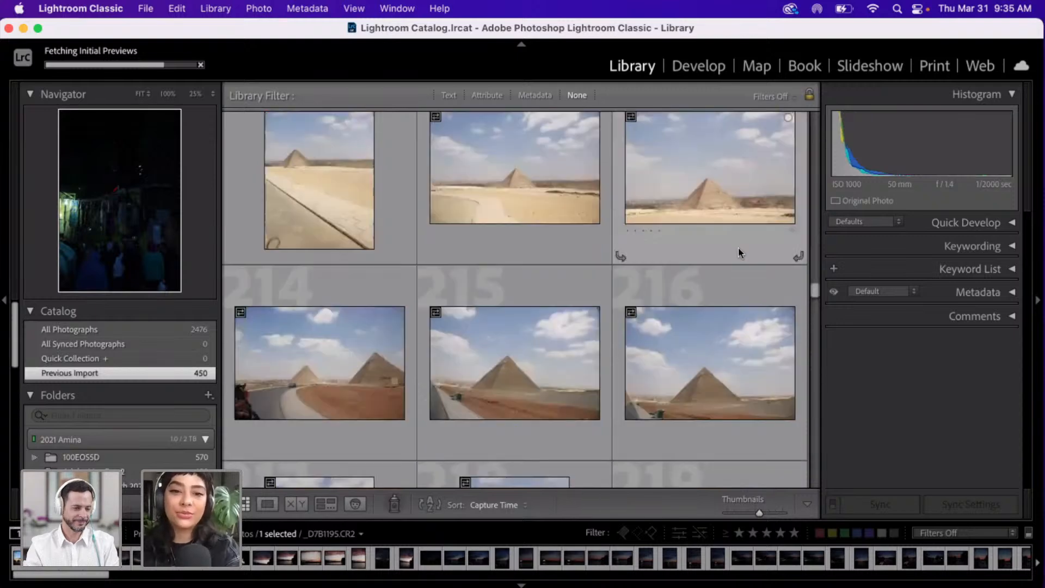
scroll(738, 252, down, 5)
scroll(738, 252, down, 2)
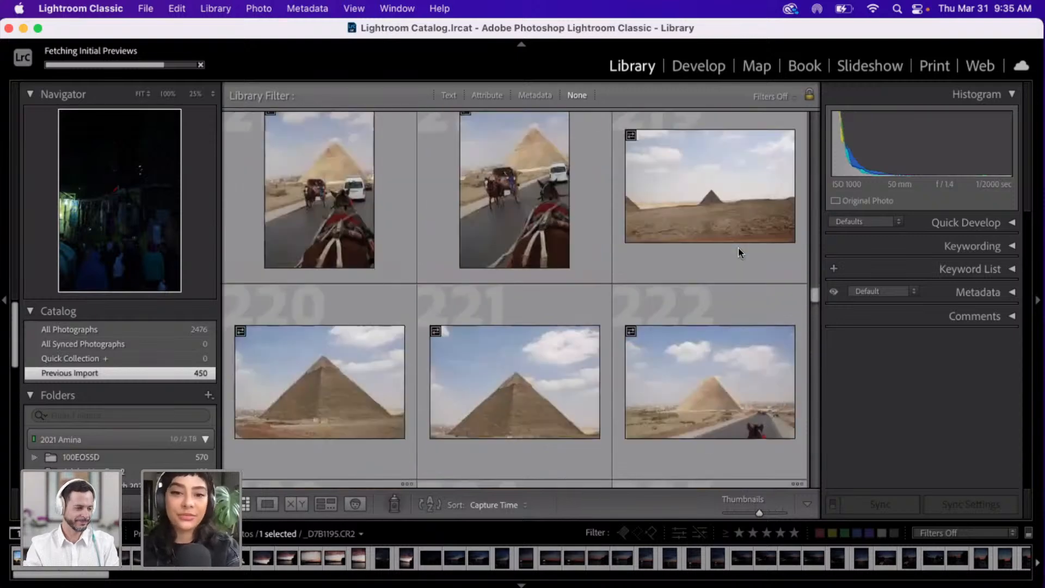
scroll(738, 247, down, 7)
scroll(818, 360, down, 7)
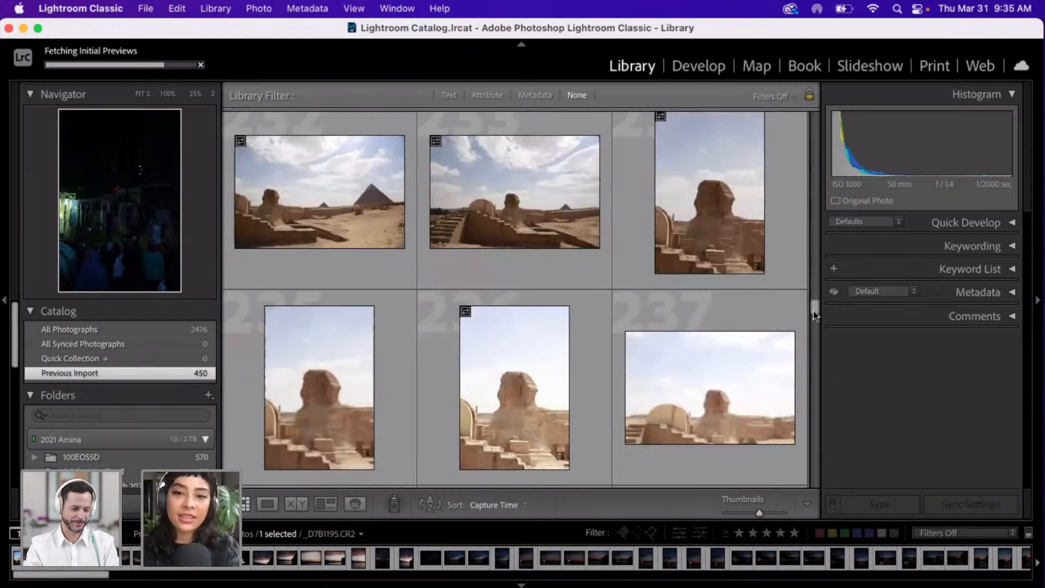
- Jump ahead to the overcast town photos and browse through the basketball court, market, puppy and colonial street shots
drag(813, 311, 814, 356)
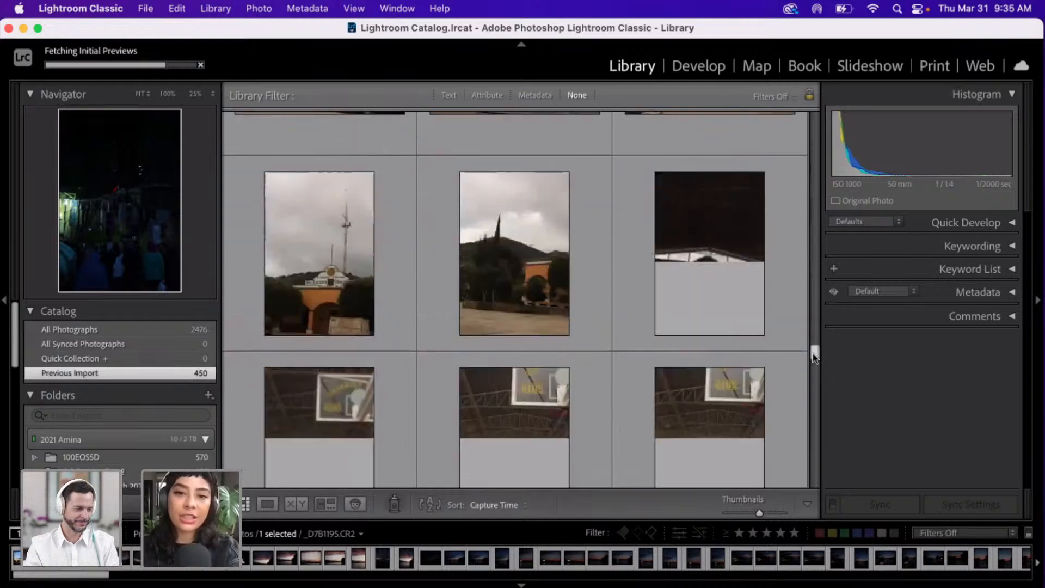
scroll(812, 357, down, 5)
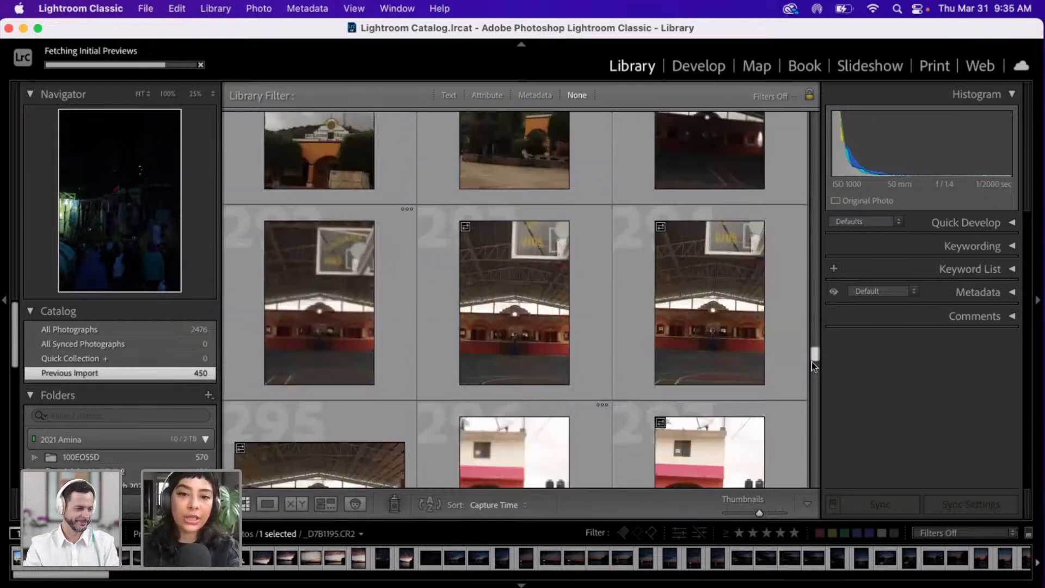
scroll(811, 362, down, 5)
scroll(813, 372, down, 3)
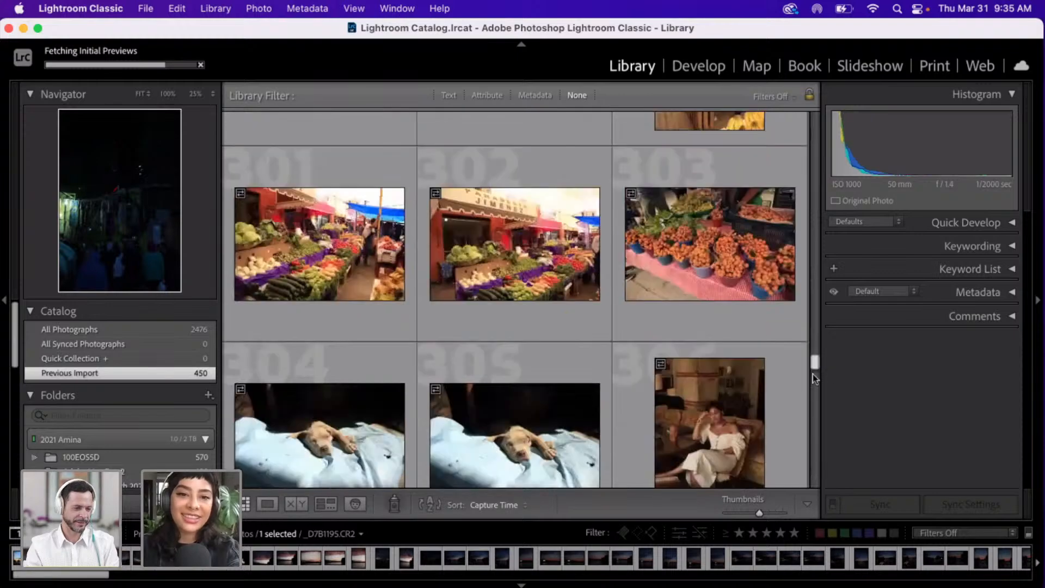
scroll(812, 374, down, 10)
scroll(813, 378, down, 10)
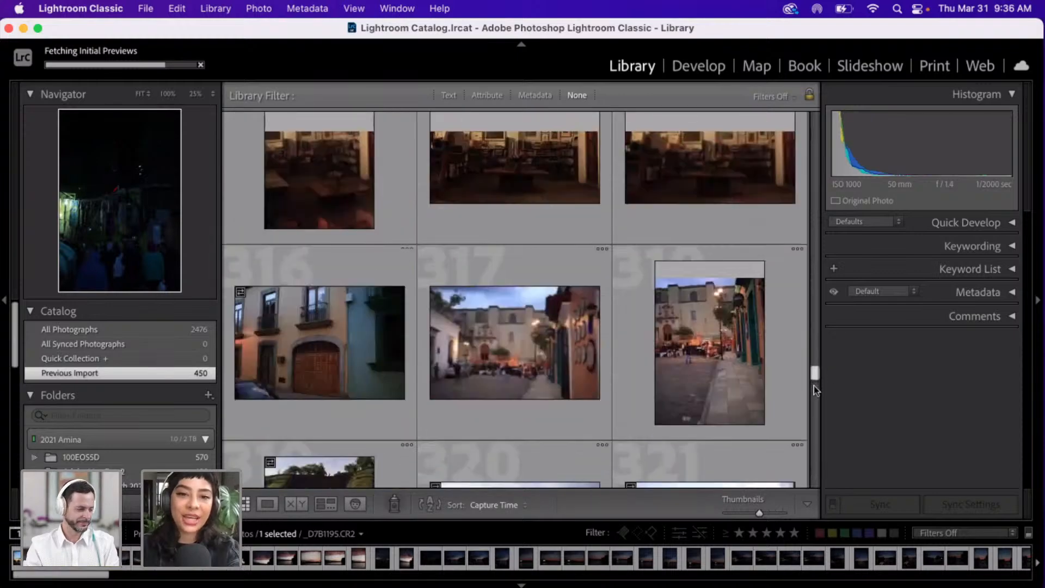
scroll(815, 392, down, 15)
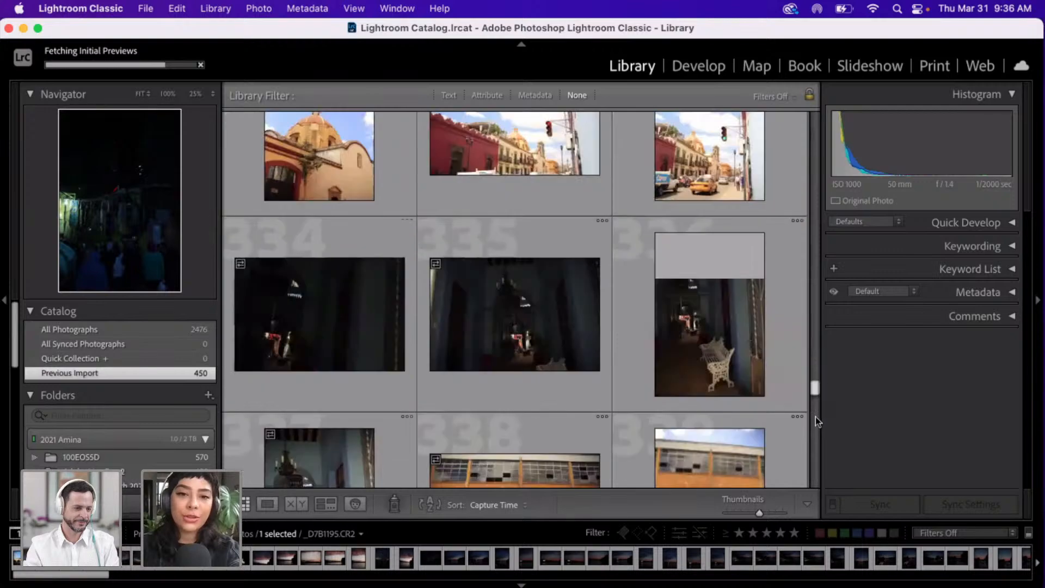
scroll(823, 443, down, 10)
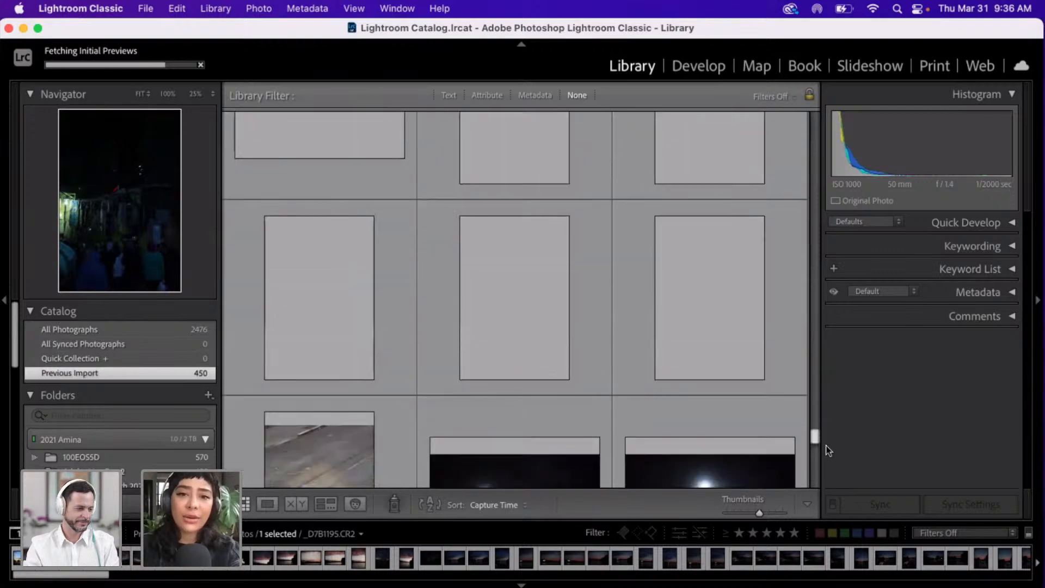
- Look through the night light shots, blue car and guitar portraits, and go back past the pyramids to the night market photos
scroll(830, 457, down, 3)
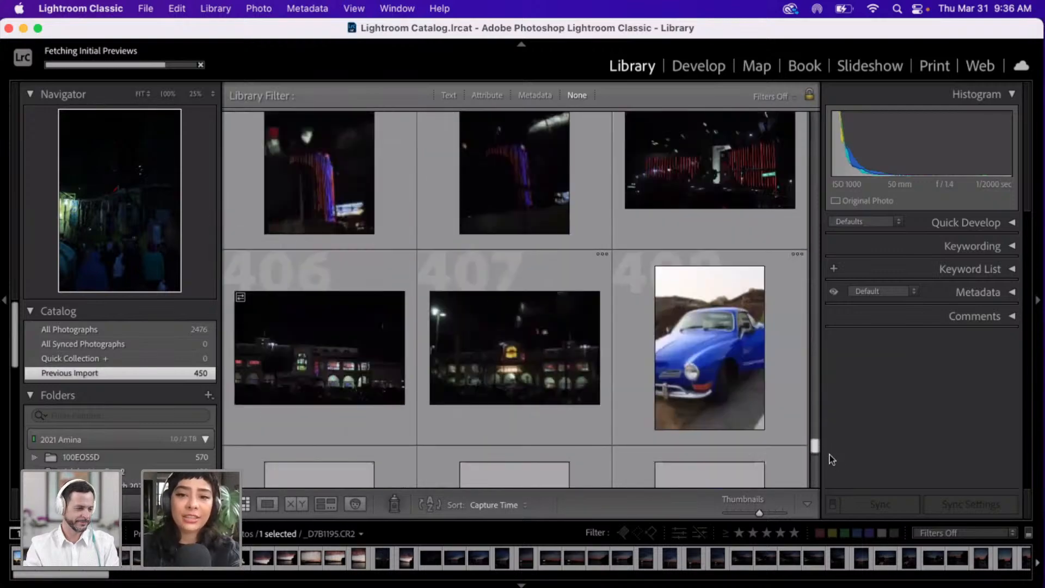
scroll(833, 468, down, 10)
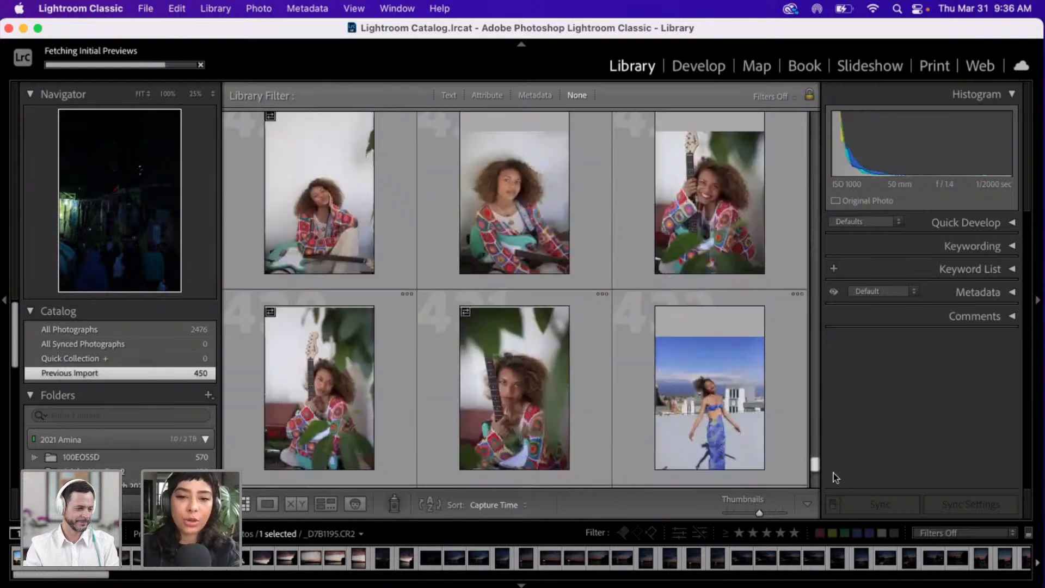
scroll(835, 477, down, 5)
scroll(834, 474, up, 6)
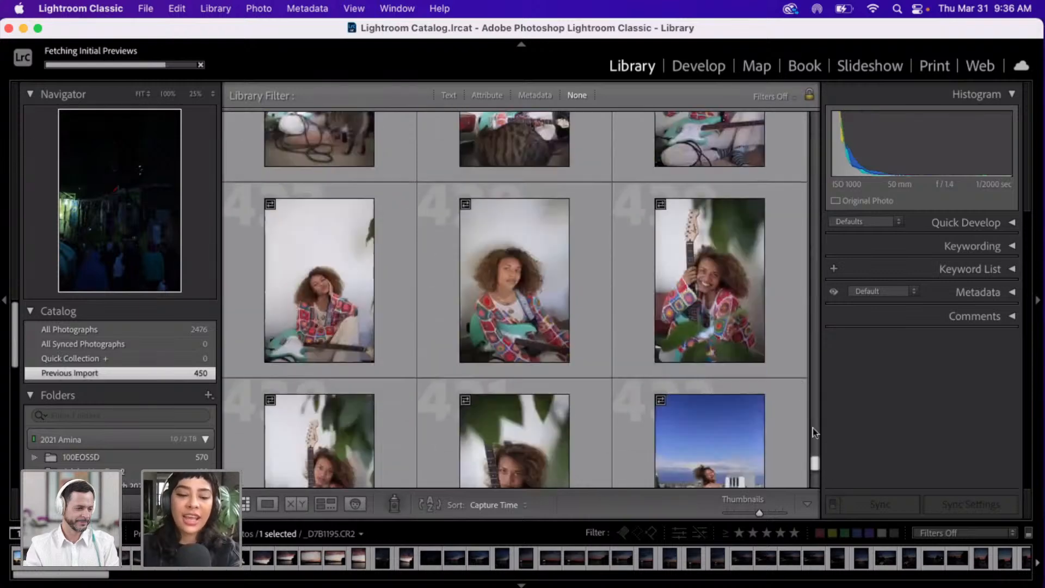
scroll(812, 427, up, 15)
scroll(698, 238, up, 10)
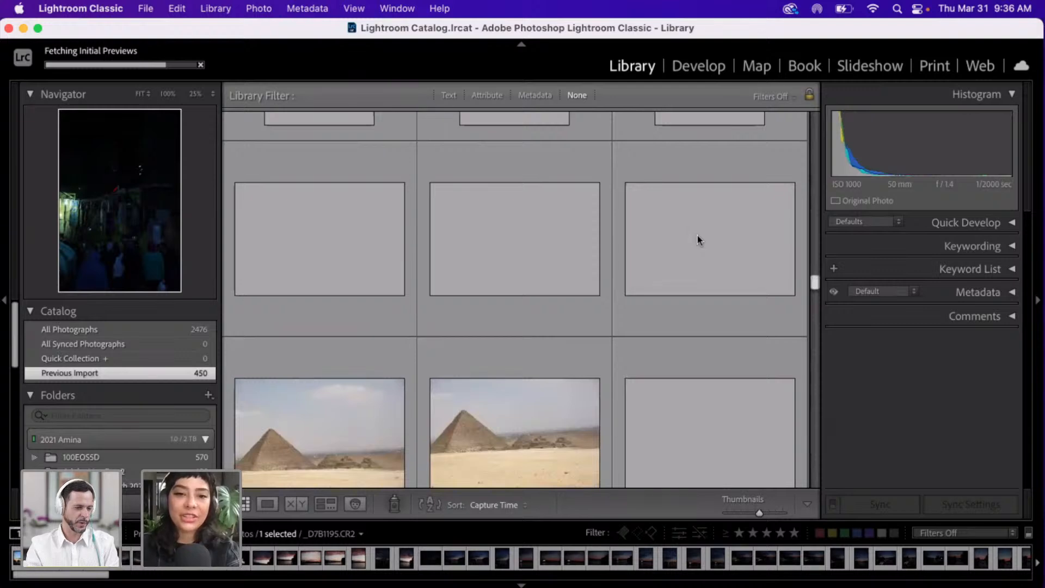
scroll(699, 238, up, 2)
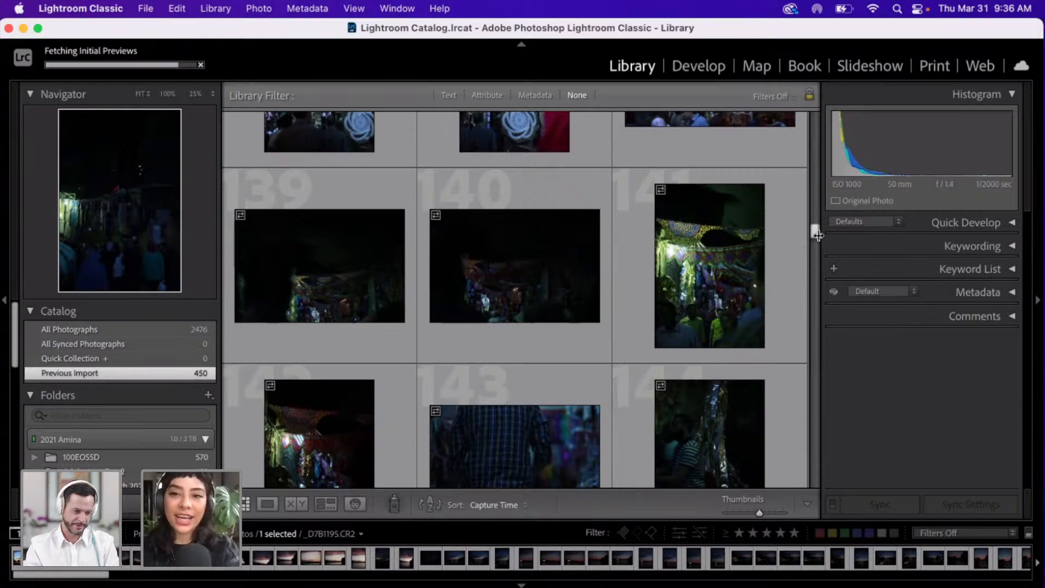
- Shrink the grid thumbnails until seven photos fit in each row
click(747, 514)
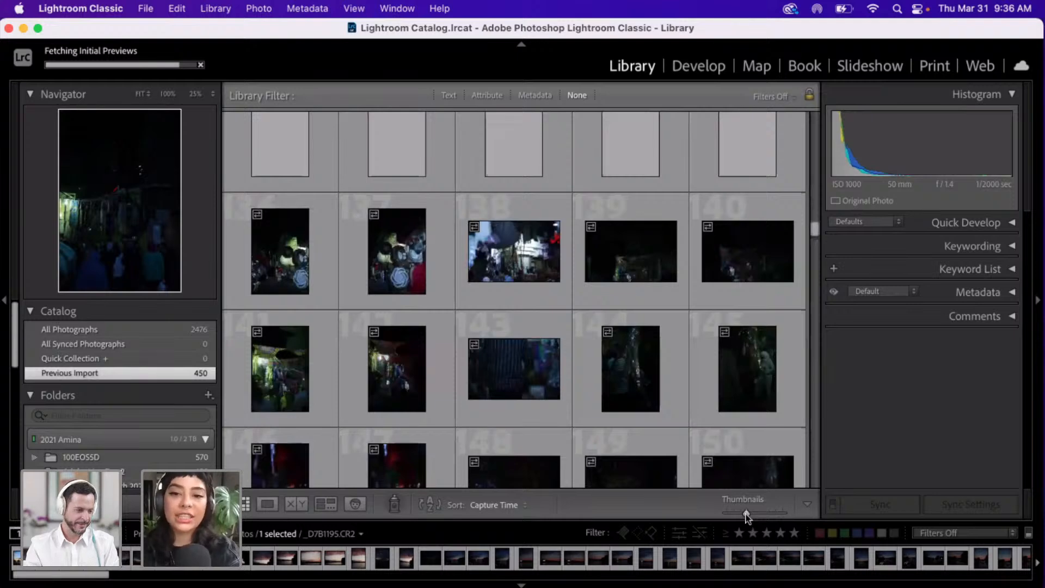
drag(747, 514, 741, 514)
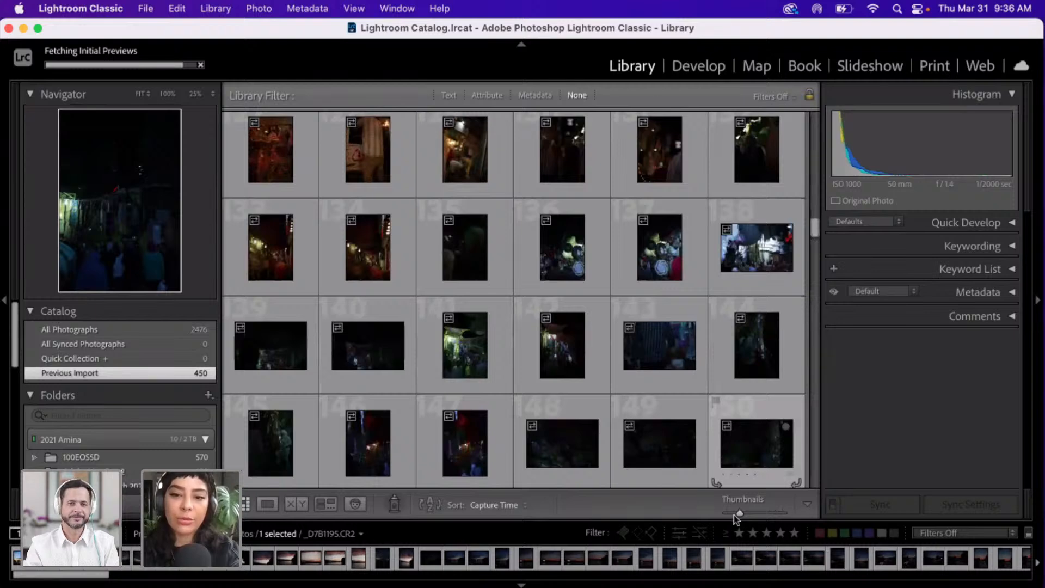
drag(734, 515, 730, 515)
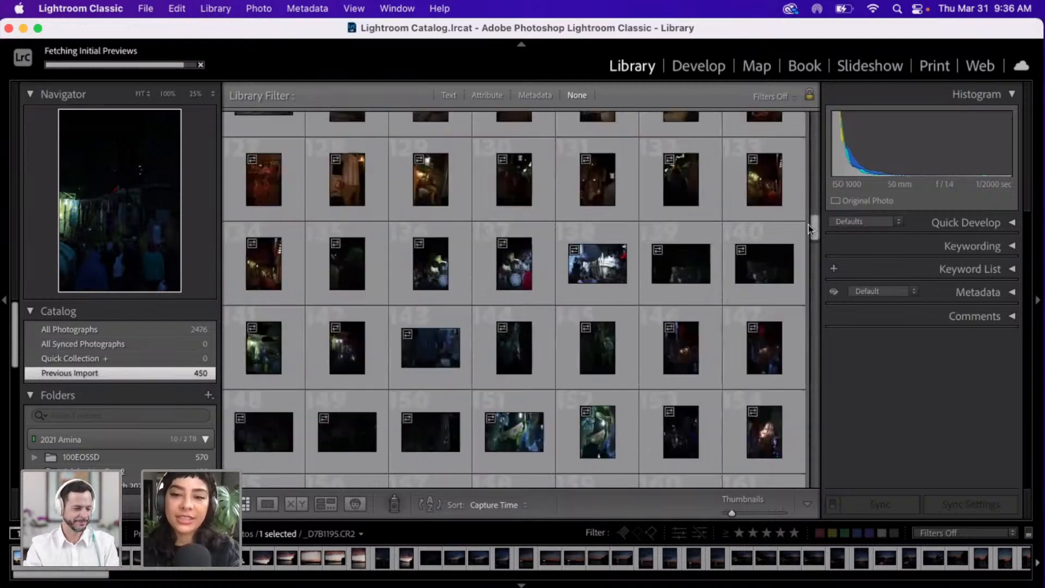
- Find the neon-lit shop window portraits in the grid, open photo 82 in Loupe view and step back six photos to photo 76
scroll(813, 224, down, 5)
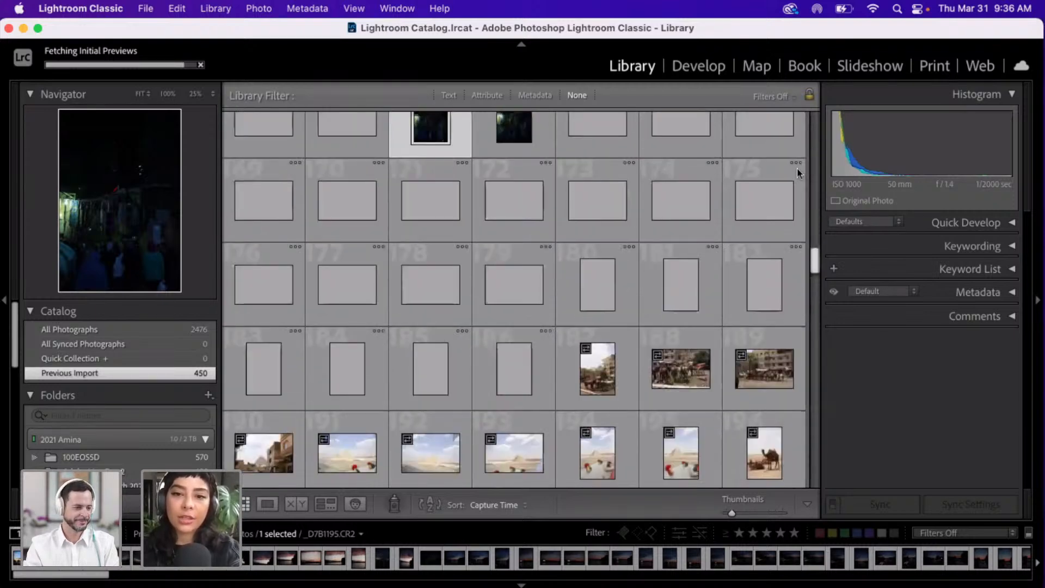
scroll(797, 167, down, 1)
scroll(795, 168, up, 10)
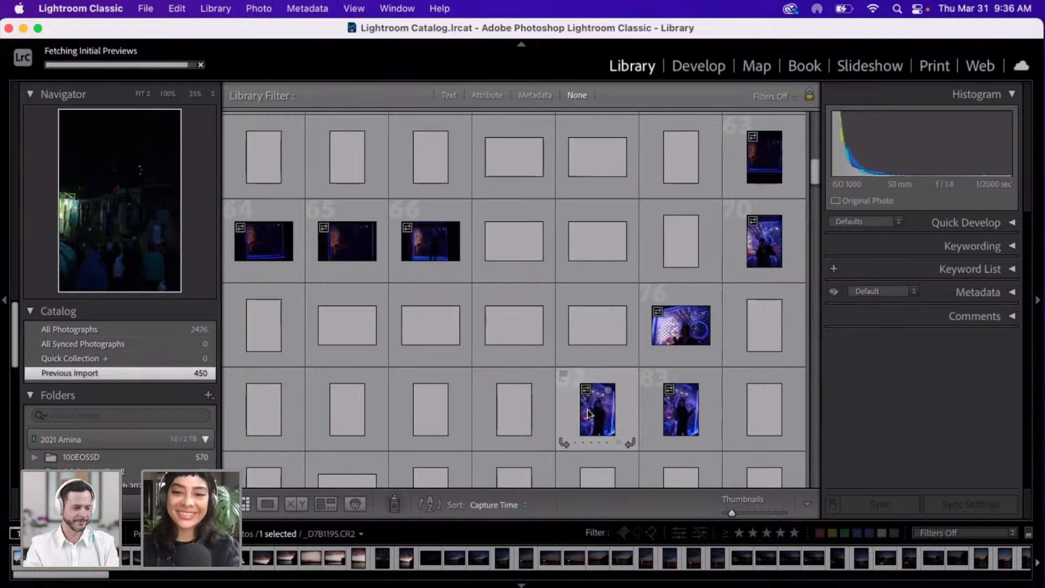
double_click(588, 414)
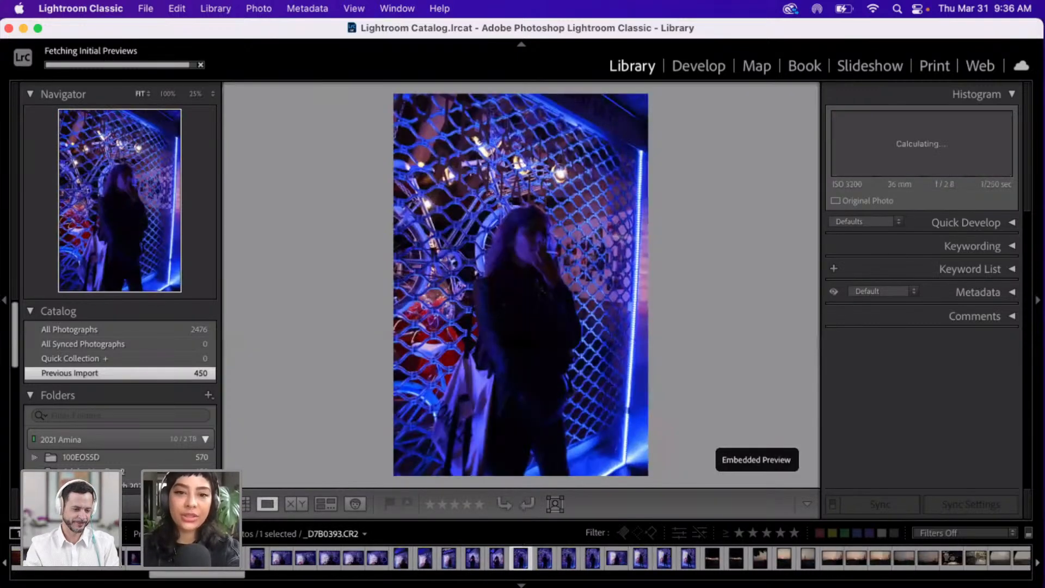
key(Left)
key(Left)
key(Left)
key(Left)
key(Left)
key(Left)
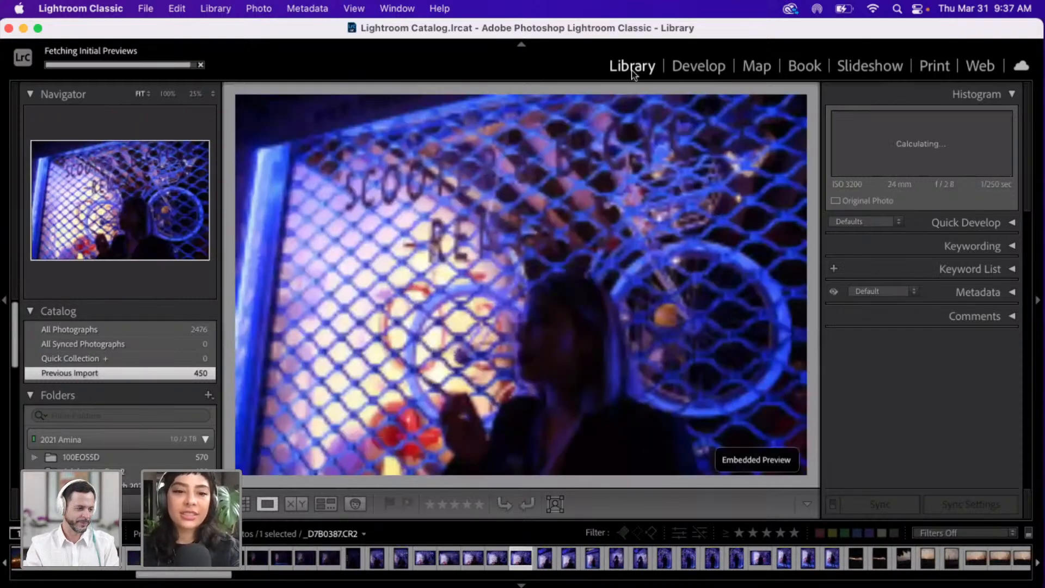
- Return to the grid, look over the neon portraits and open photo 70, the portrait before the blue-lit bicycle, in Loupe view
key(g)
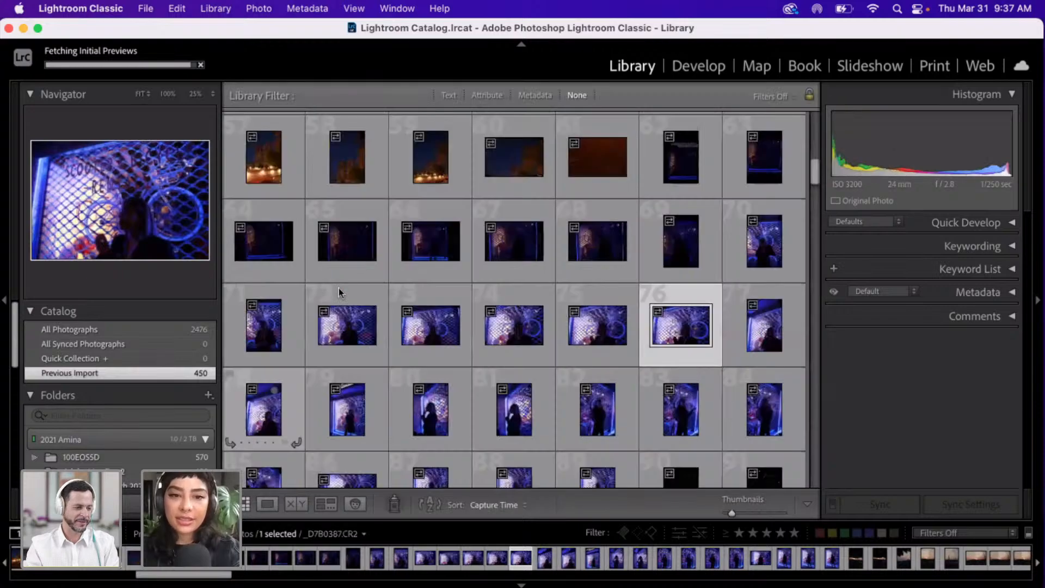
scroll(338, 293, down, 2)
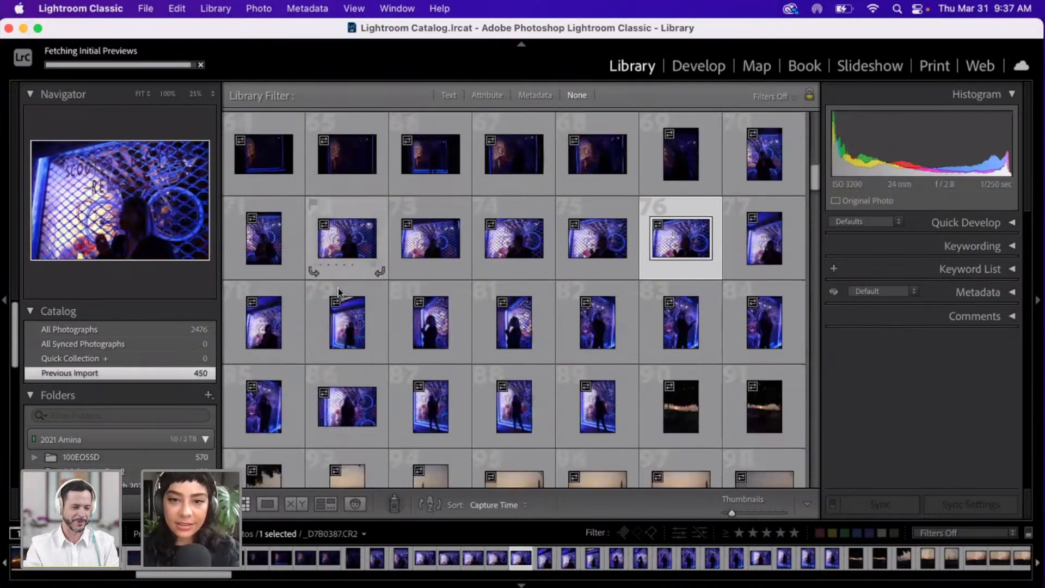
scroll(338, 293, down, 2)
scroll(339, 292, up, 6)
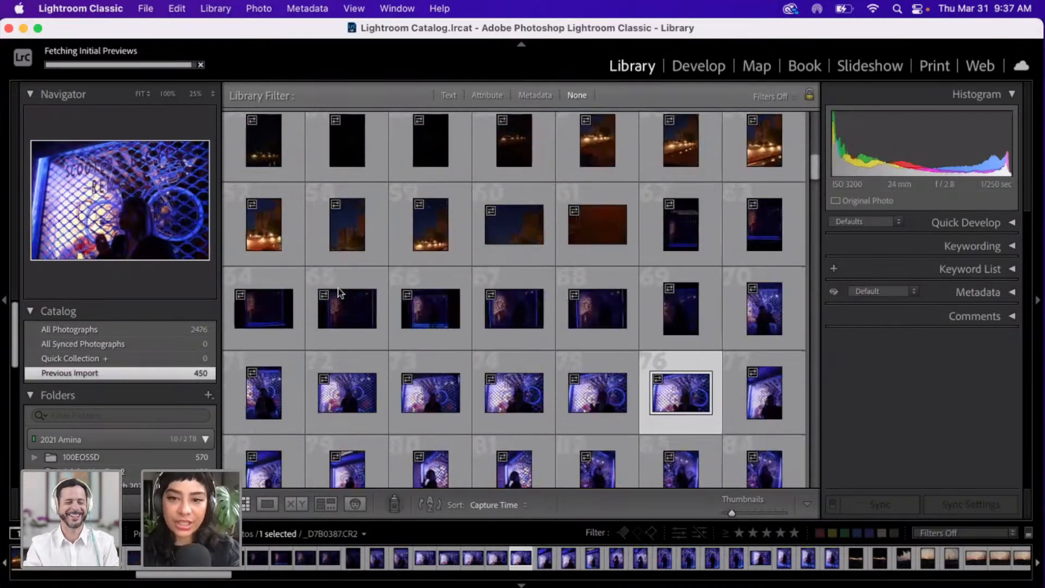
click(766, 321)
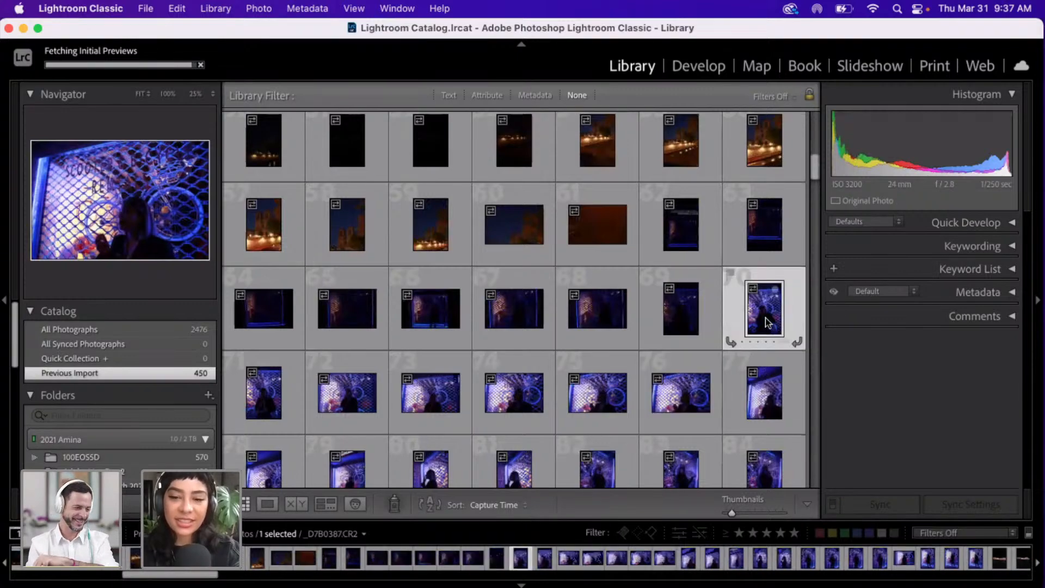
key(e)
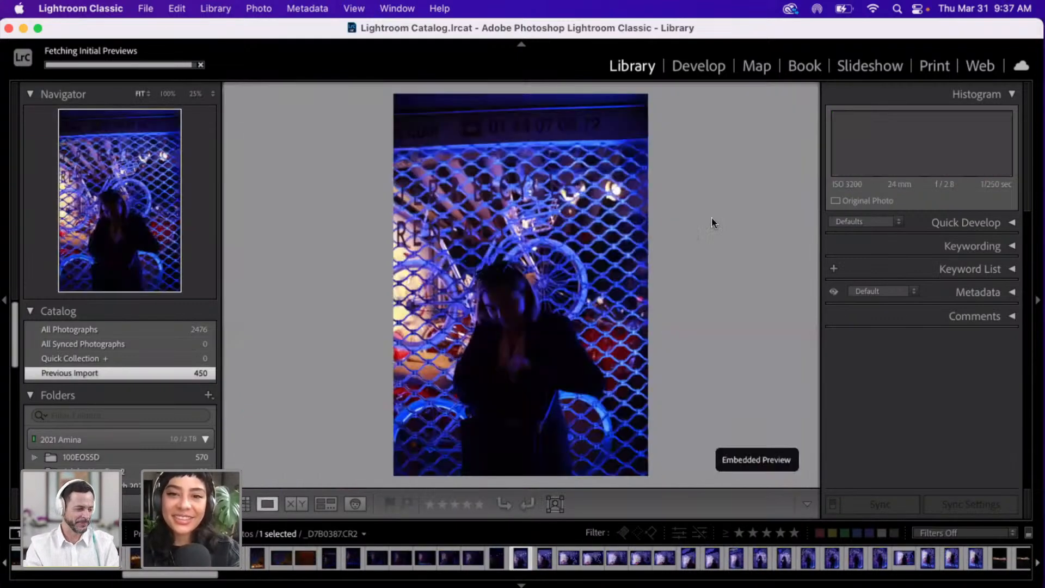
- Open the bicycle portrait in the Develop module, inspect the face at 66.7% and set the zoom to 25%
click(690, 70)
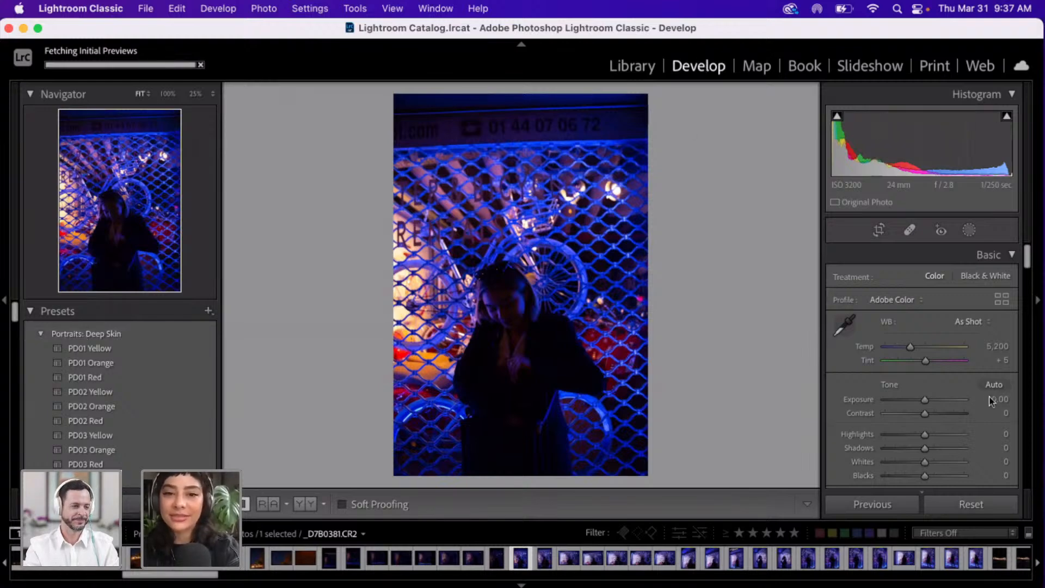
click(521, 306)
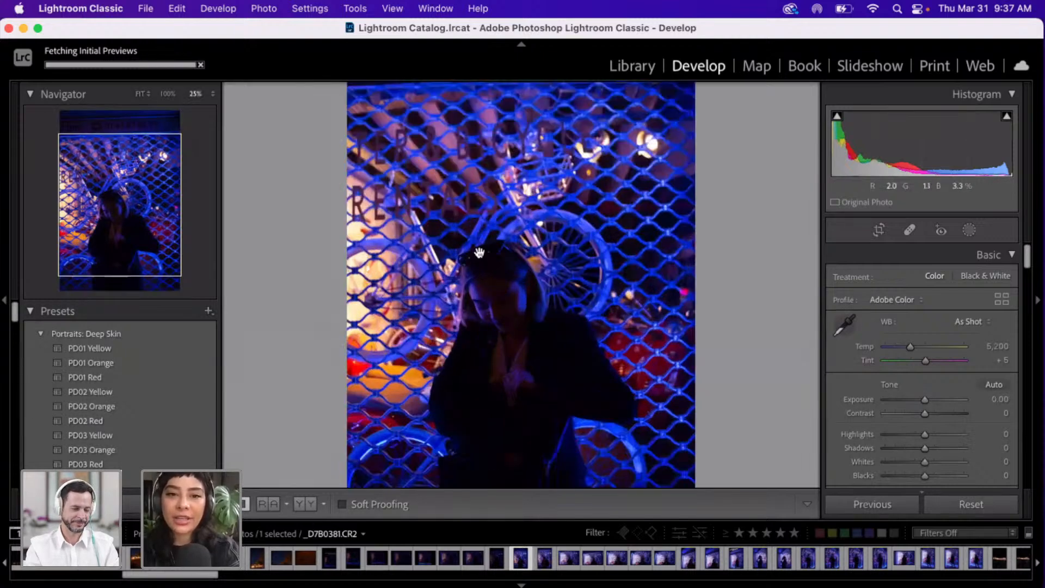
key(super+equal)
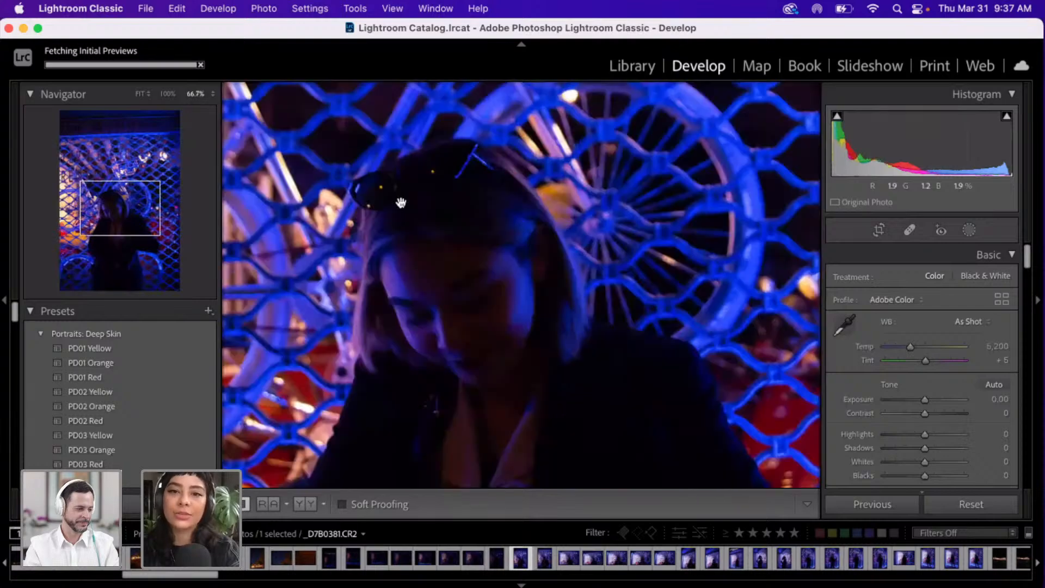
key(super+minus)
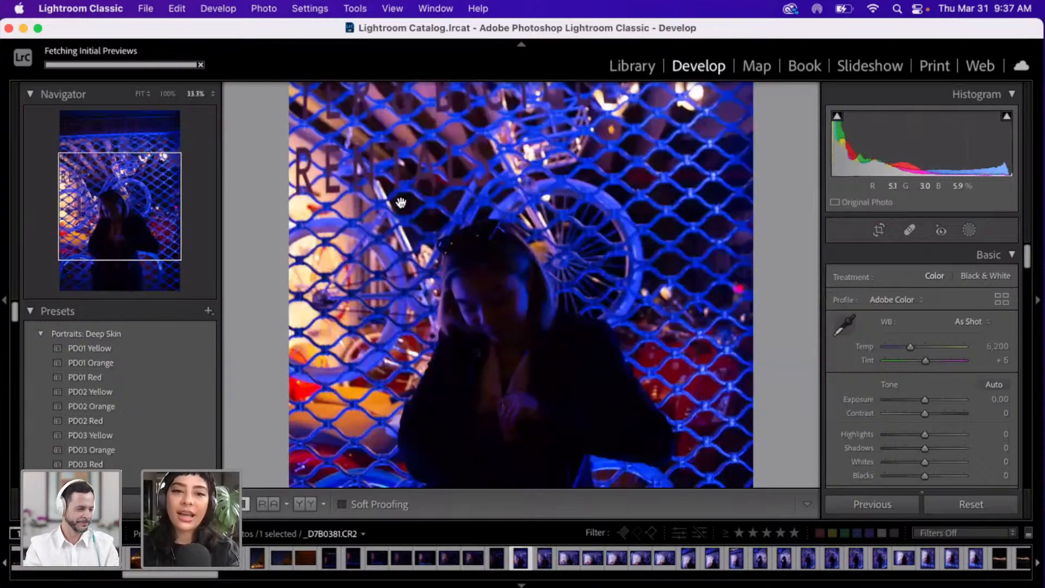
key(super+minus)
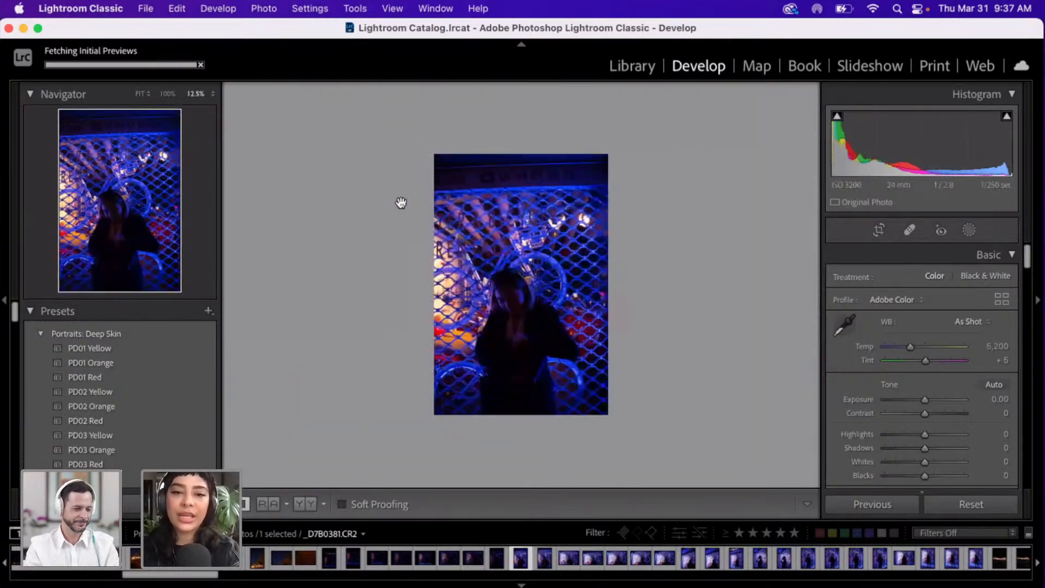
key(super+equal)
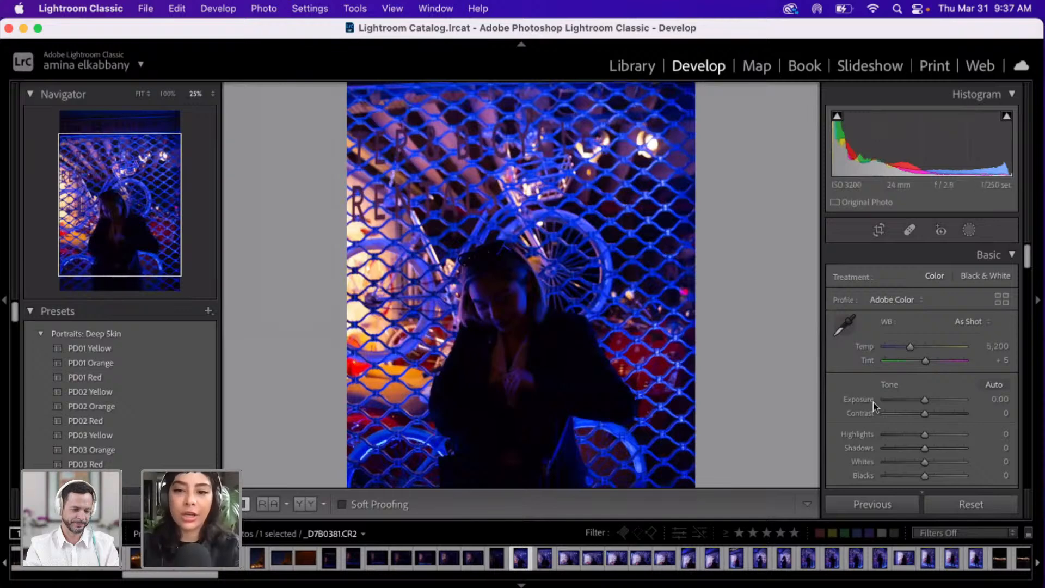
- Try darkening the bicycle portrait with several lower Exposure values, ending at -3.97
click(910, 401)
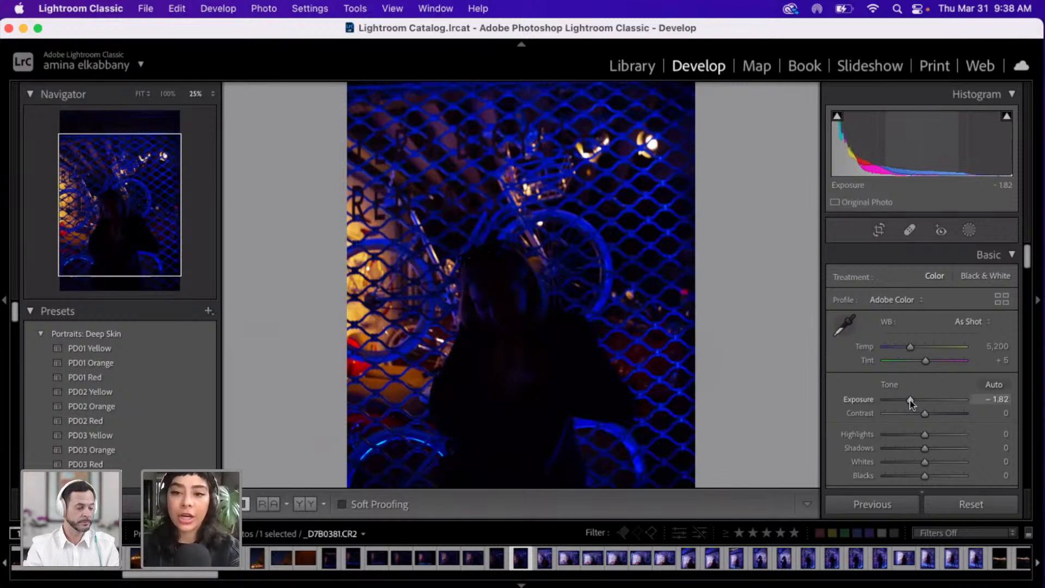
click(922, 399)
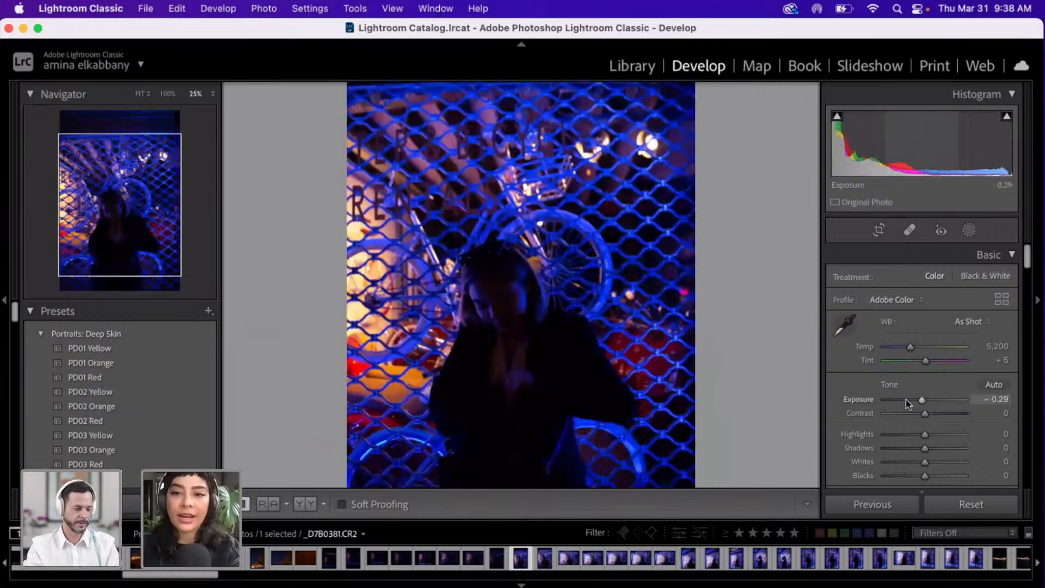
click(907, 401)
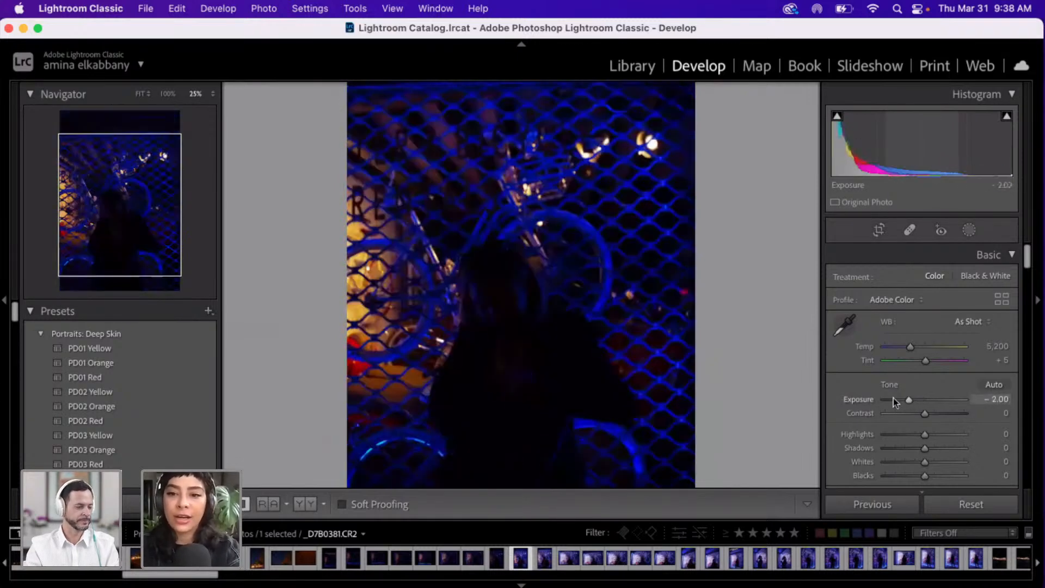
click(893, 399)
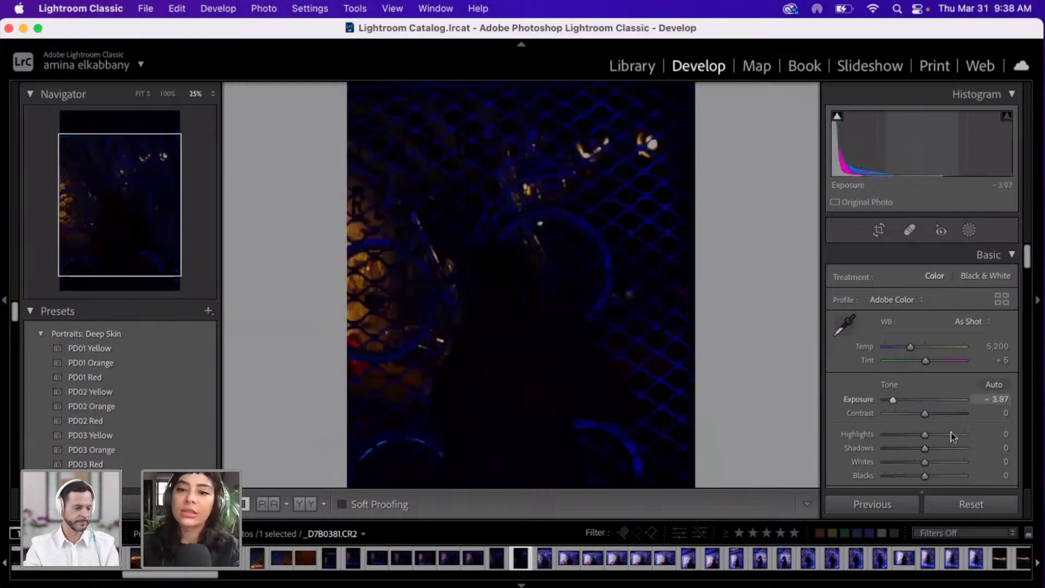
- Try brightening the underexposed portrait with Highlights at +71 and Whites at +81, and check the dark figure
click(952, 435)
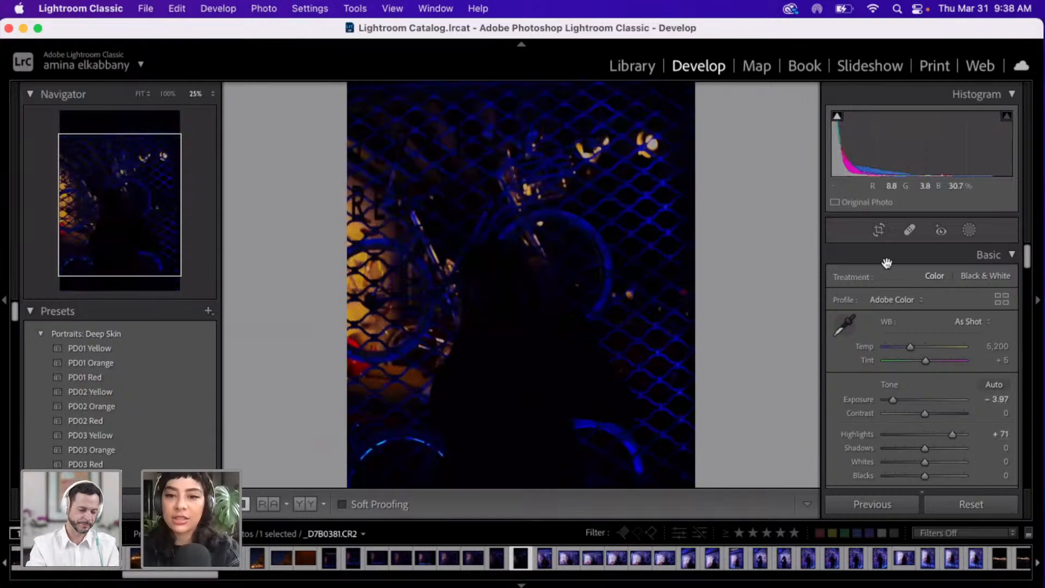
click(956, 462)
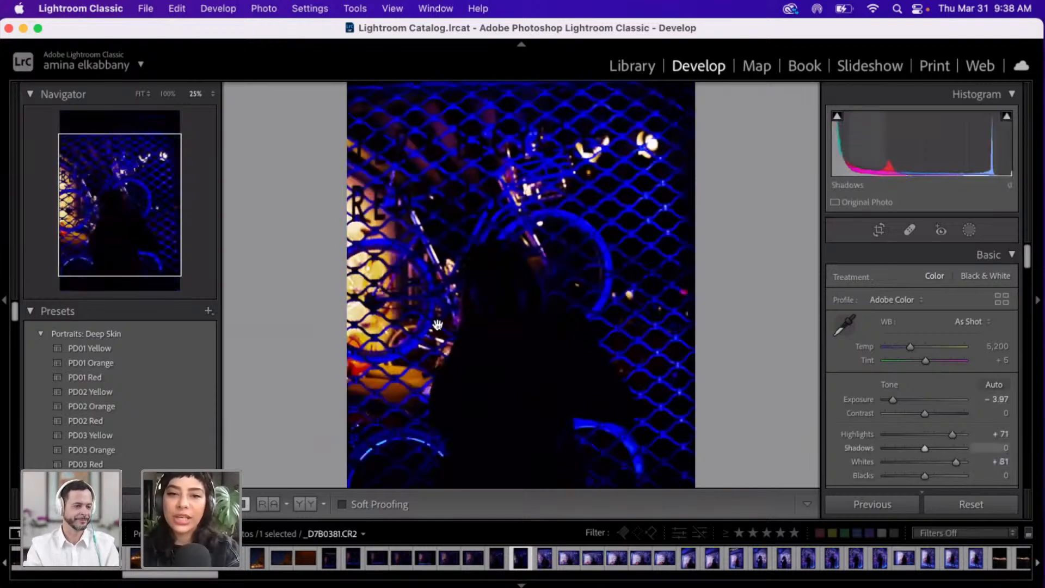
drag(438, 325, 439, 277)
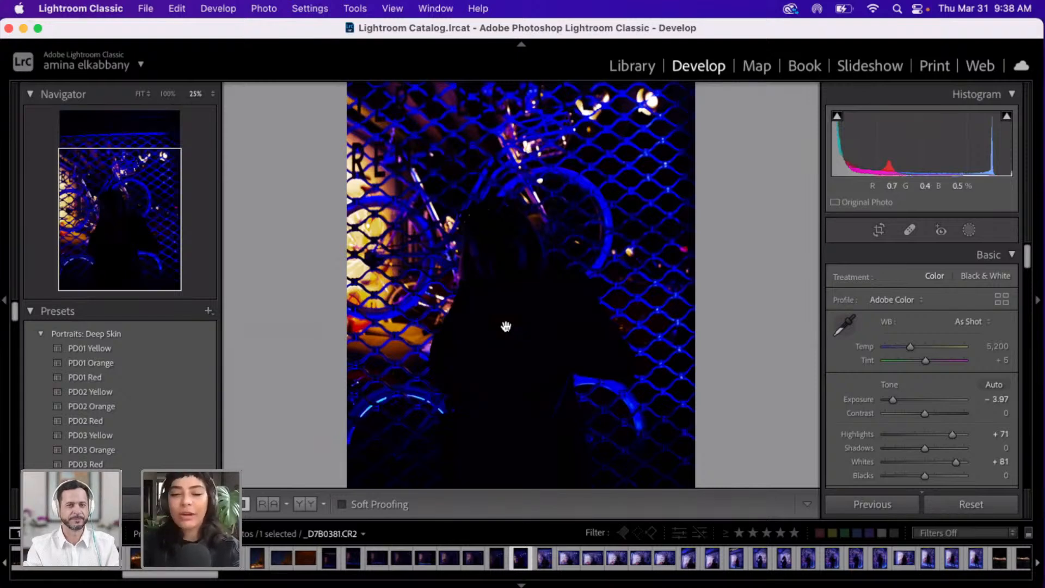
- Try other Exposure values up to +0.82 on the portrait and reset all its Develop adjustments
click(906, 399)
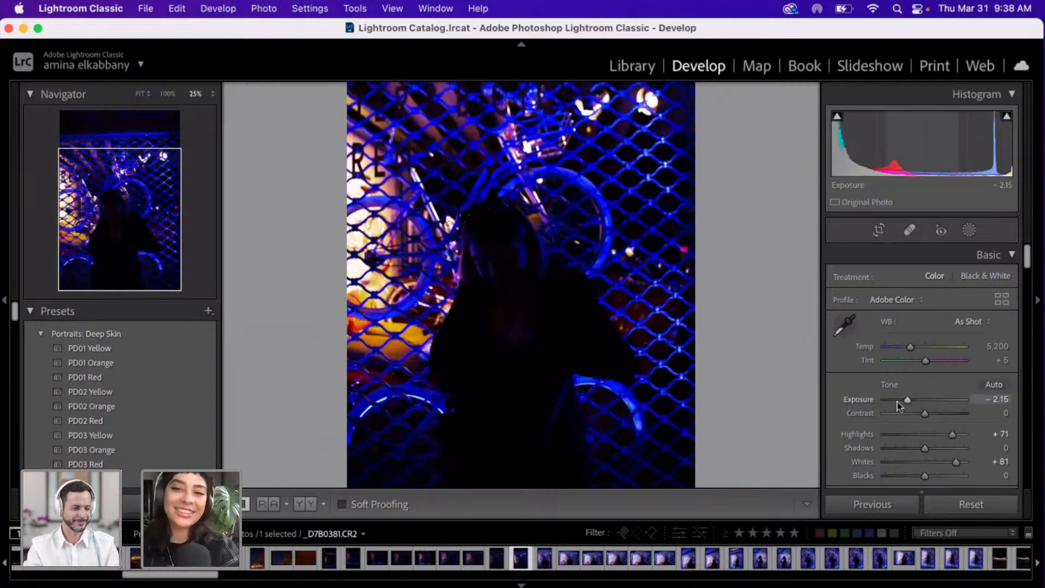
click(896, 400)
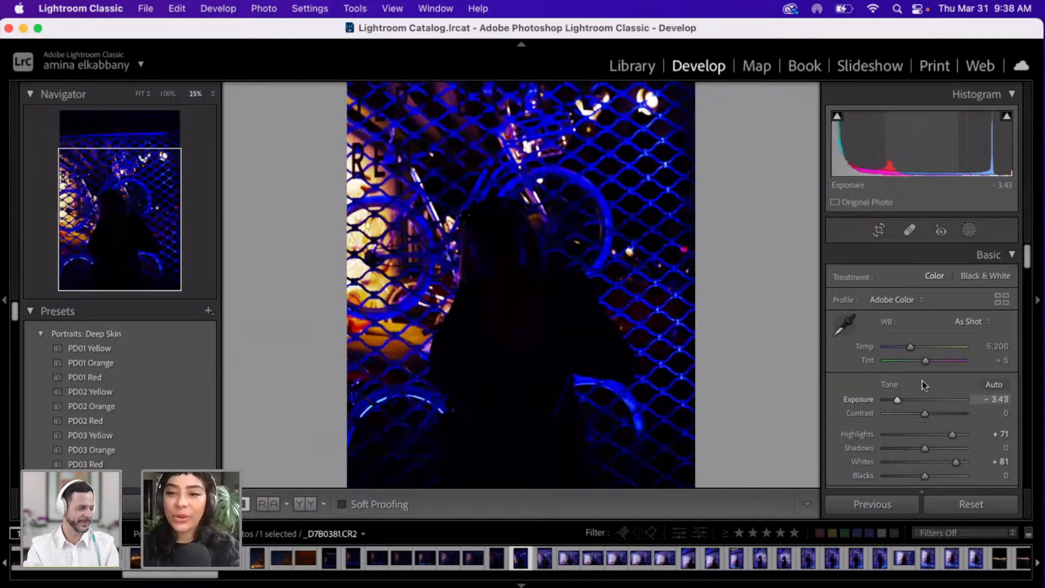
click(928, 401)
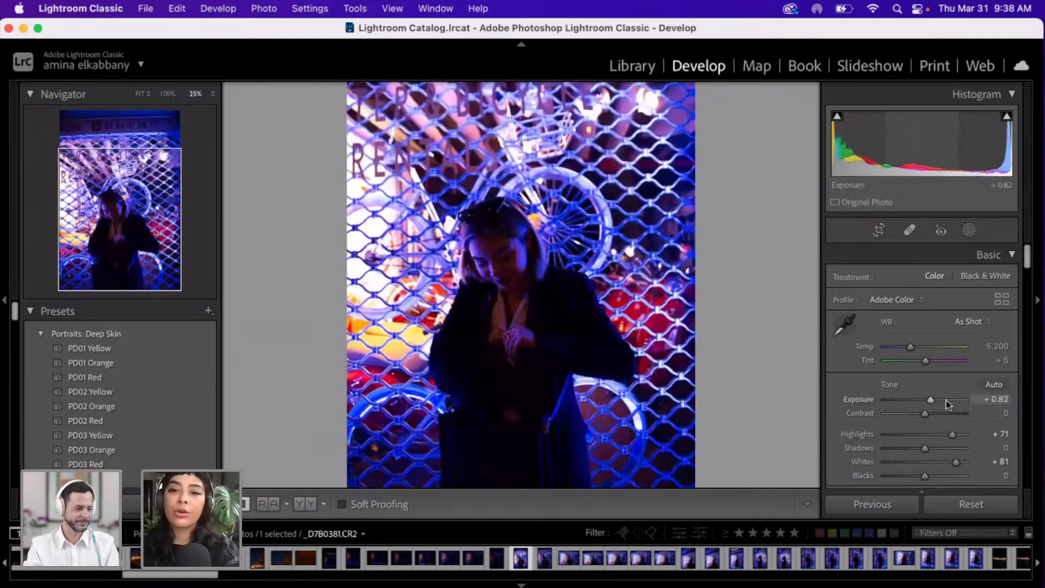
click(950, 506)
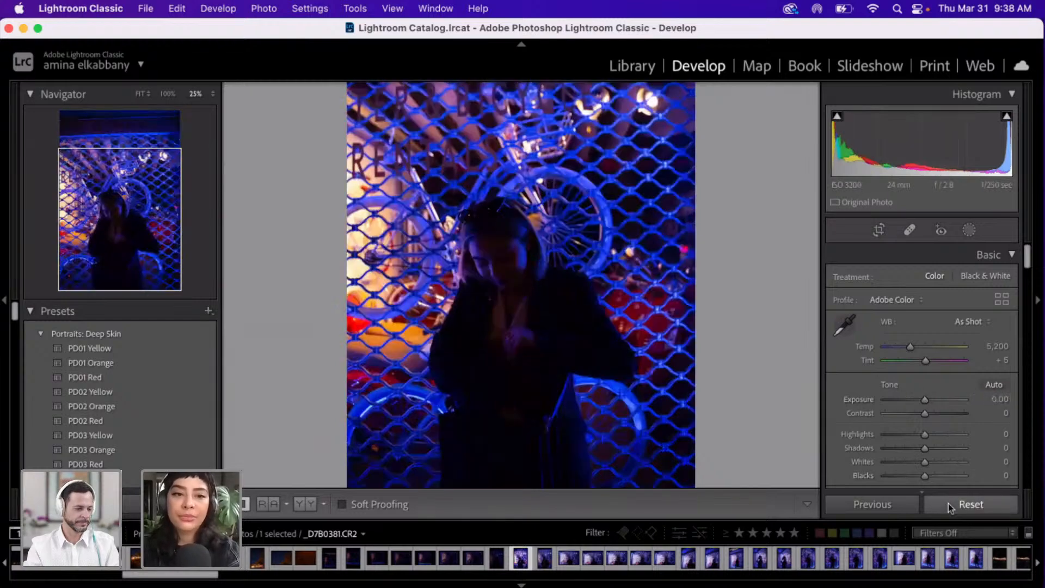
- Compare brighter Exposure values on the portrait, settle on +1.35 and raise Shadows to +51
click(937, 401)
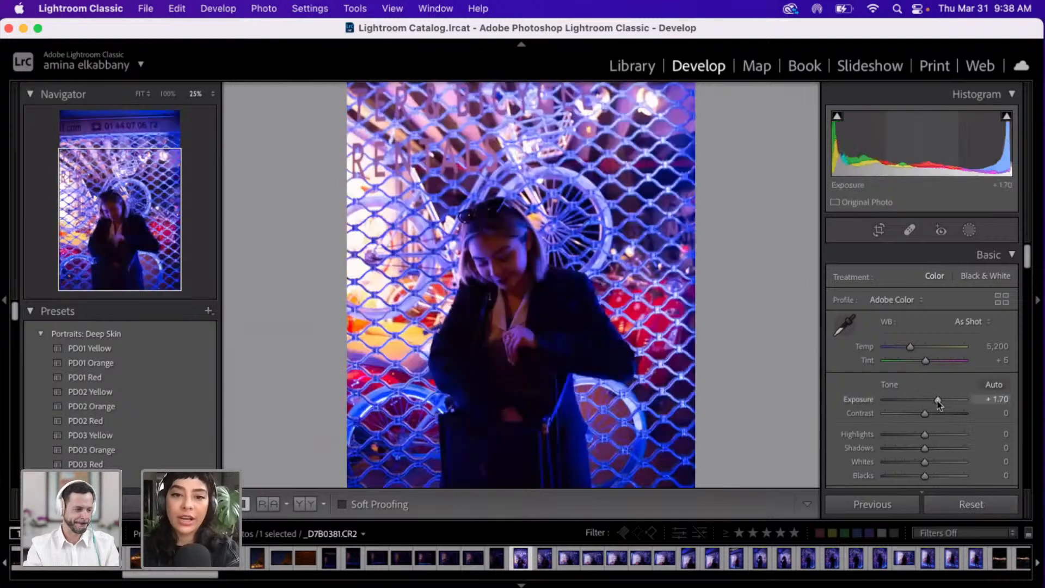
click(941, 401)
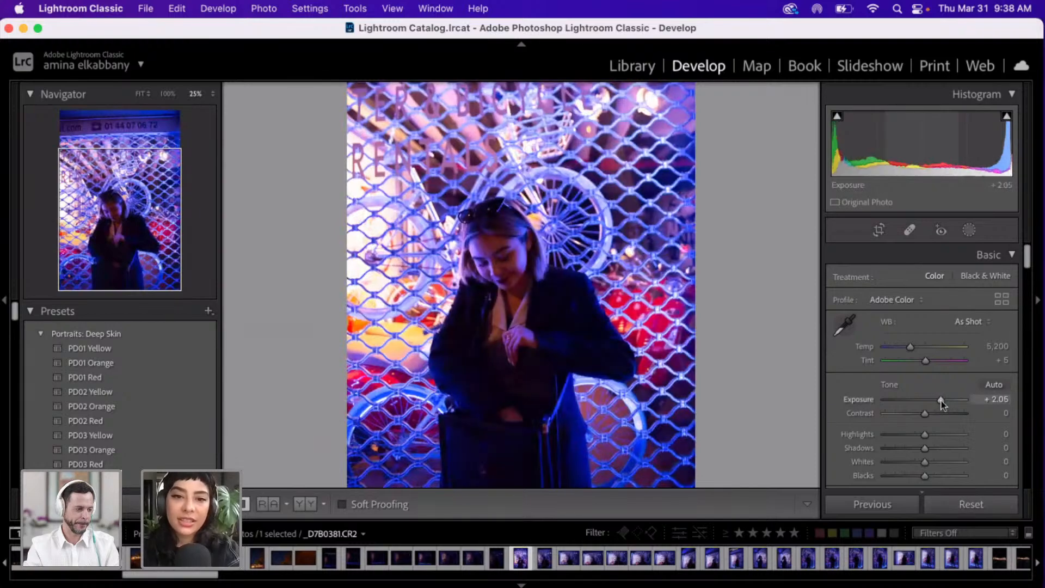
click(937, 401)
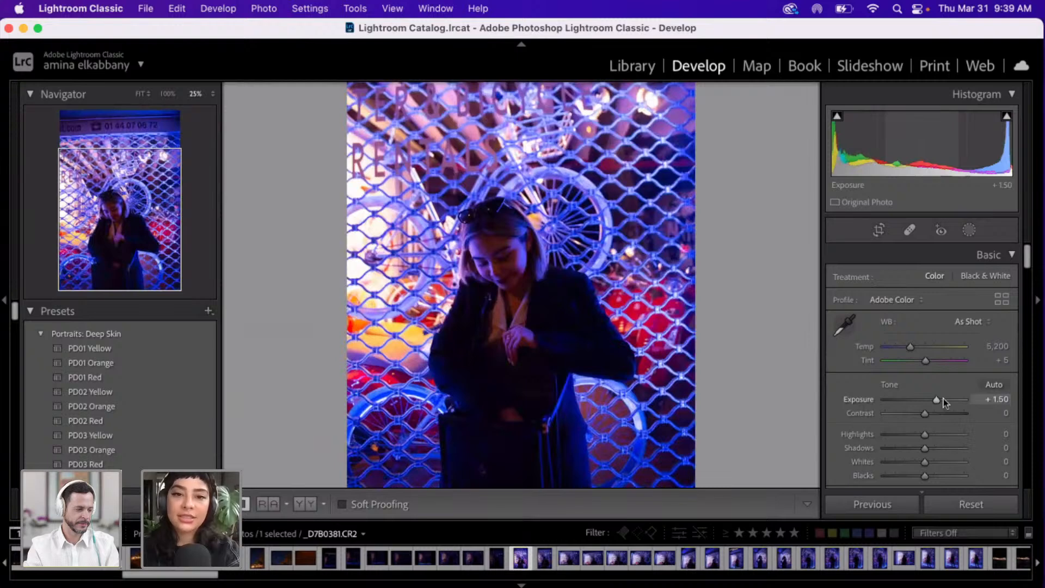
click(943, 401)
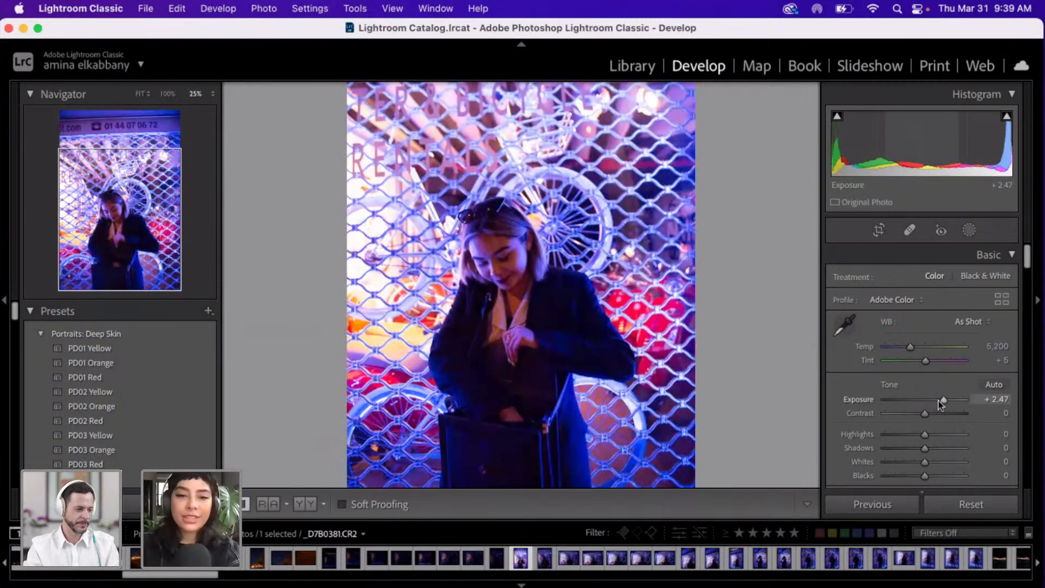
click(941, 402)
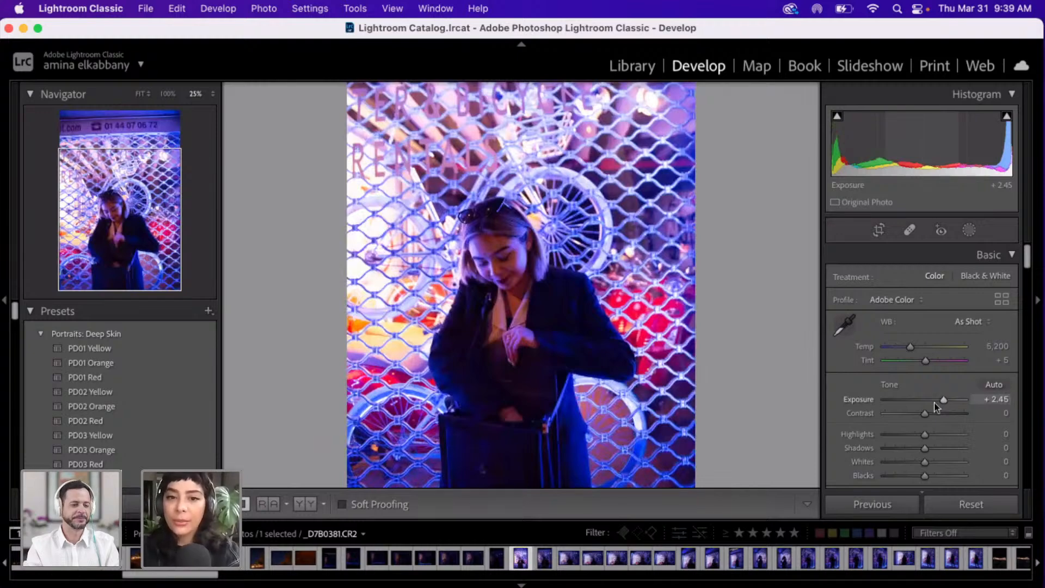
click(934, 404)
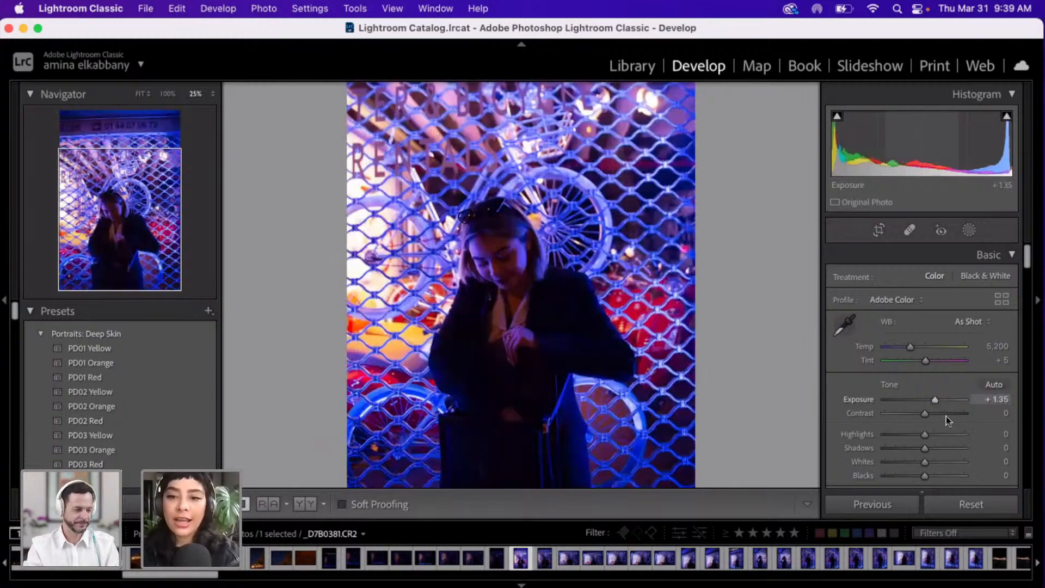
scroll(923, 413, down, 3)
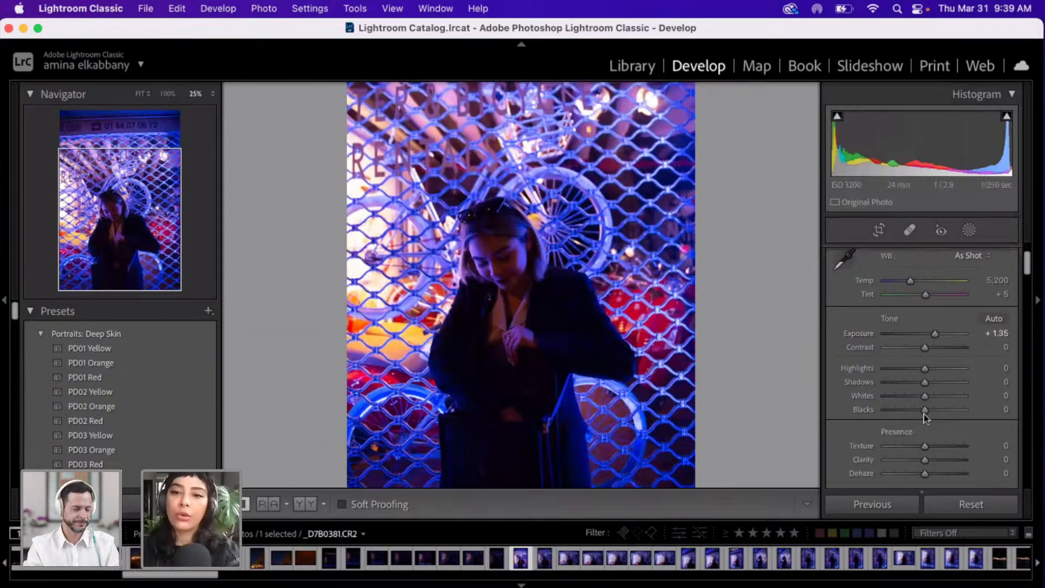
scroll(923, 414, down, 1)
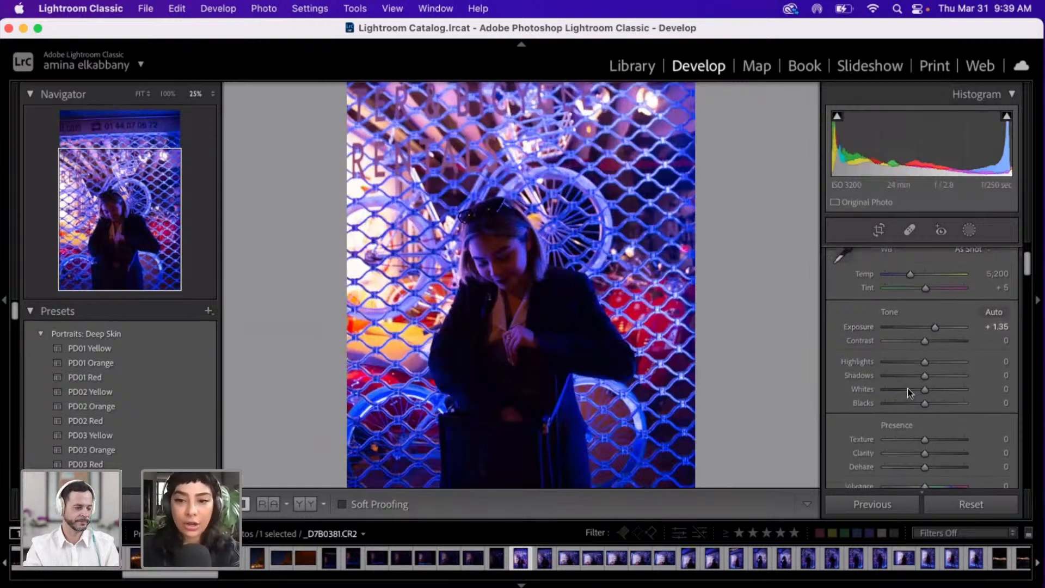
click(945, 376)
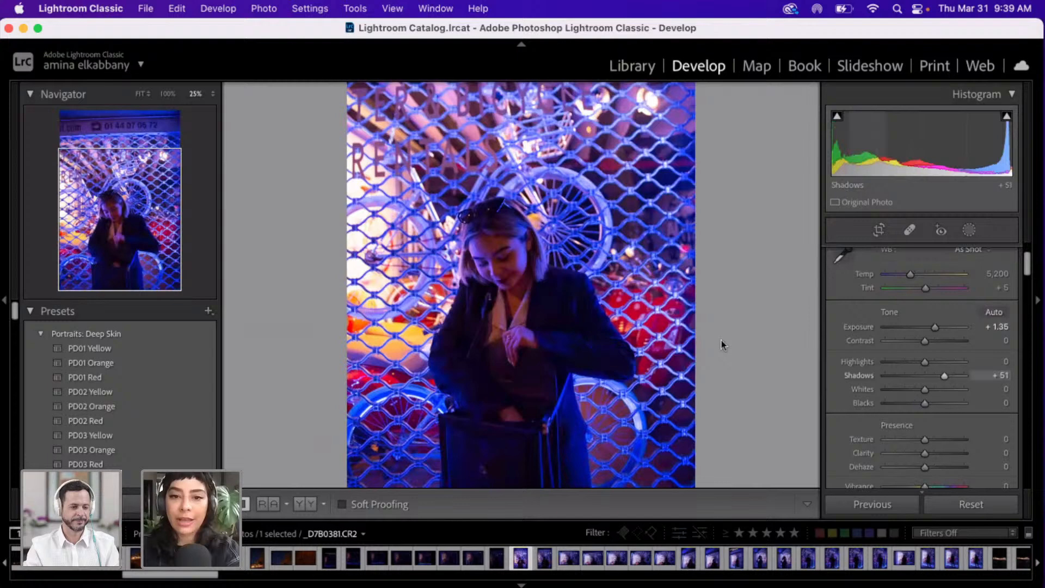
- Balance the portrait's tonal range with Highlights at -87, Whites at -32 and Blacks at +5
click(900, 364)
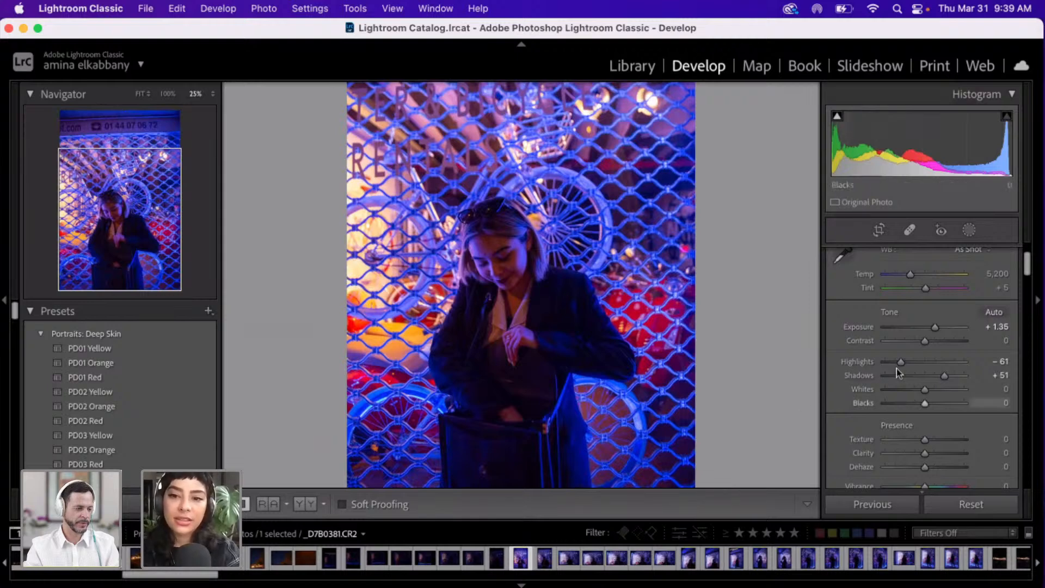
click(890, 365)
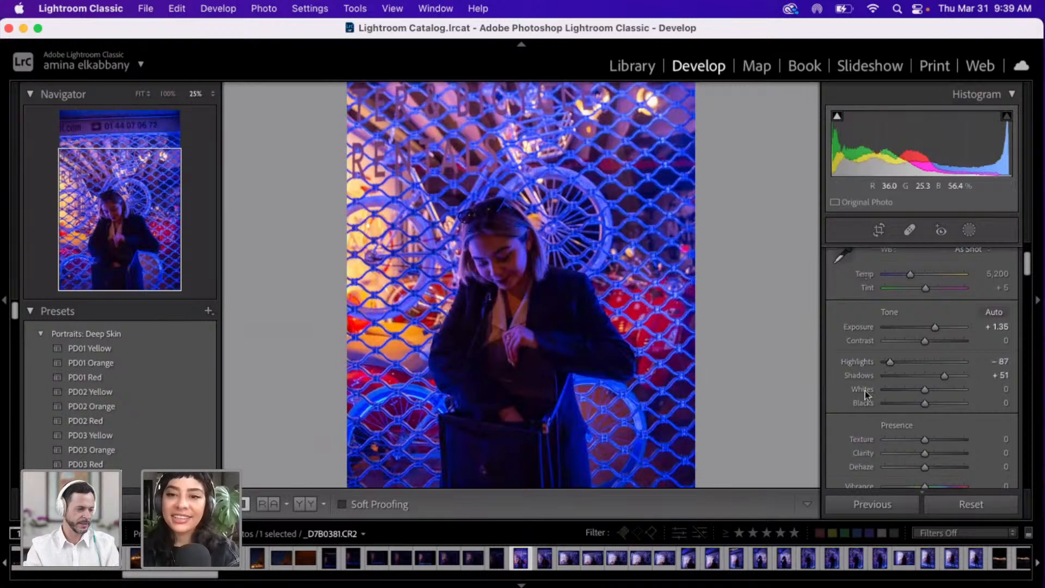
click(896, 390)
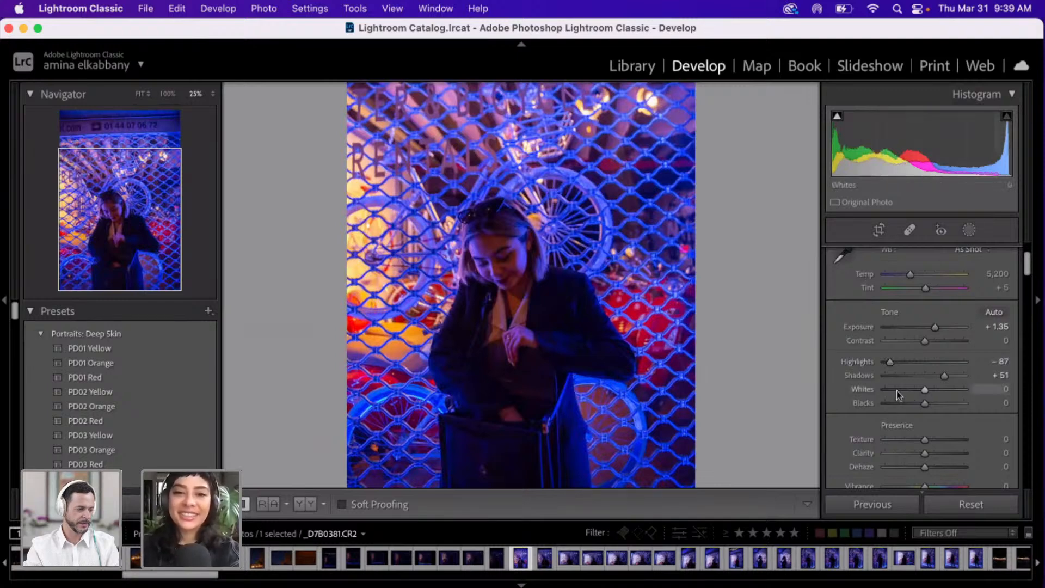
click(913, 390)
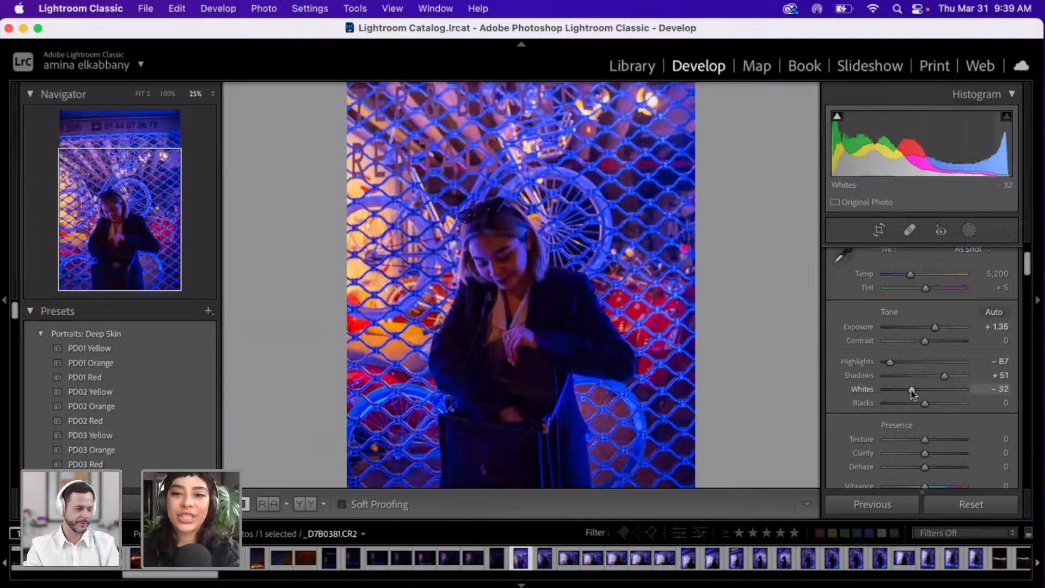
click(944, 404)
click(912, 404)
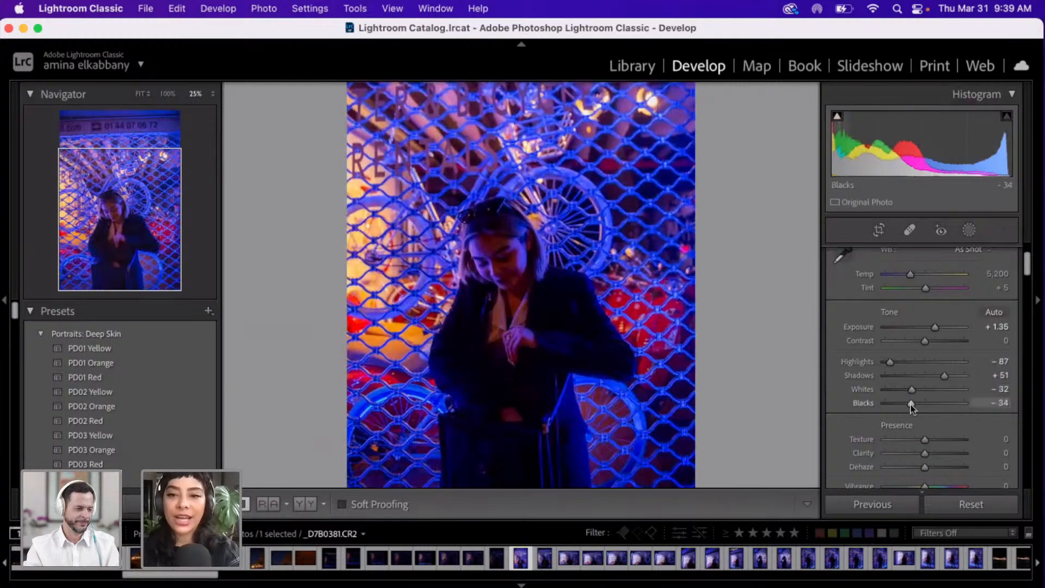
click(926, 403)
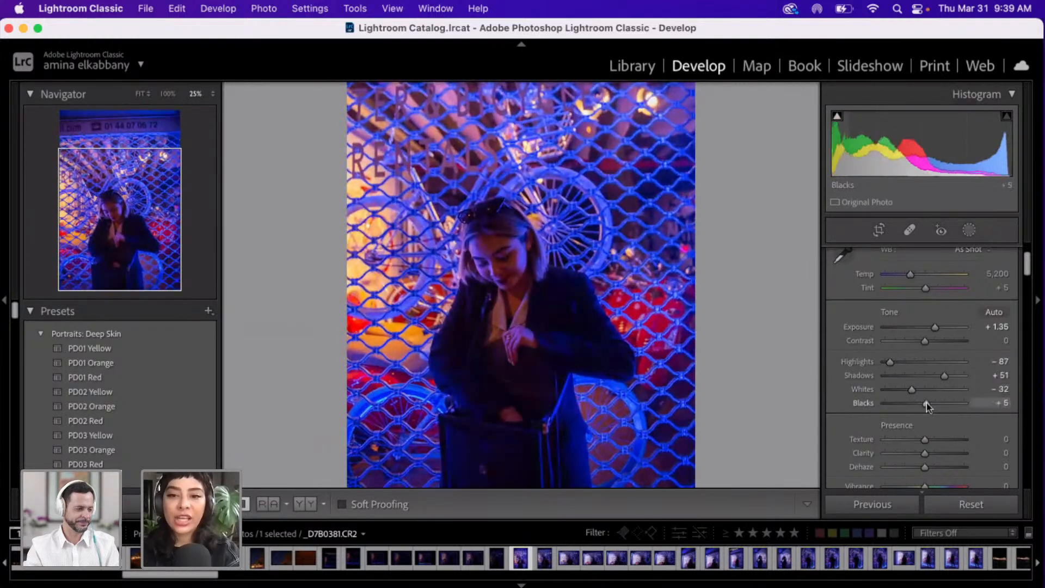
- Refine the portrait's tone by setting Exposure to +2.04, Highlights to -97 and Whites to -100
click(897, 389)
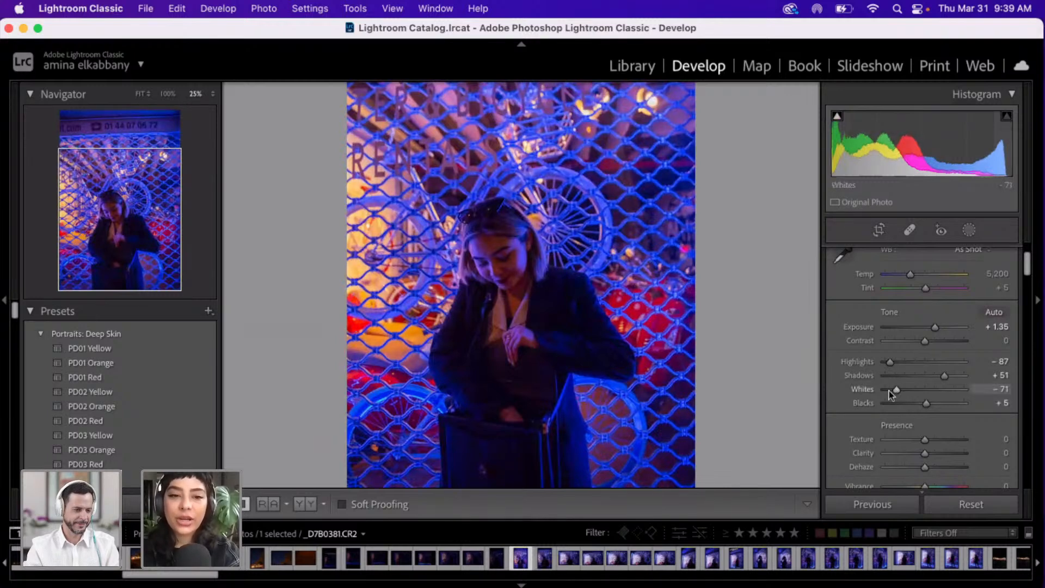
click(890, 390)
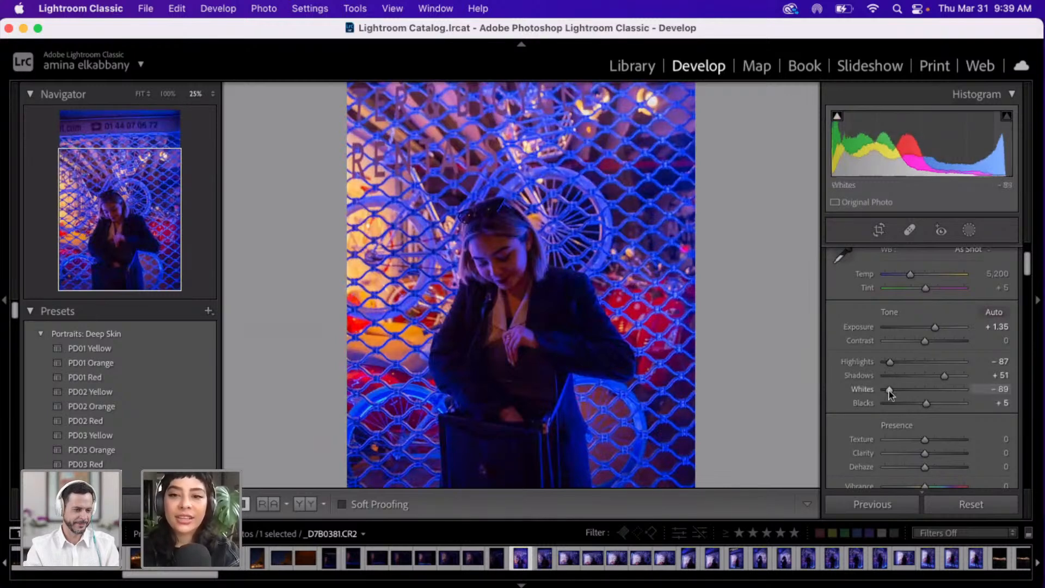
click(906, 365)
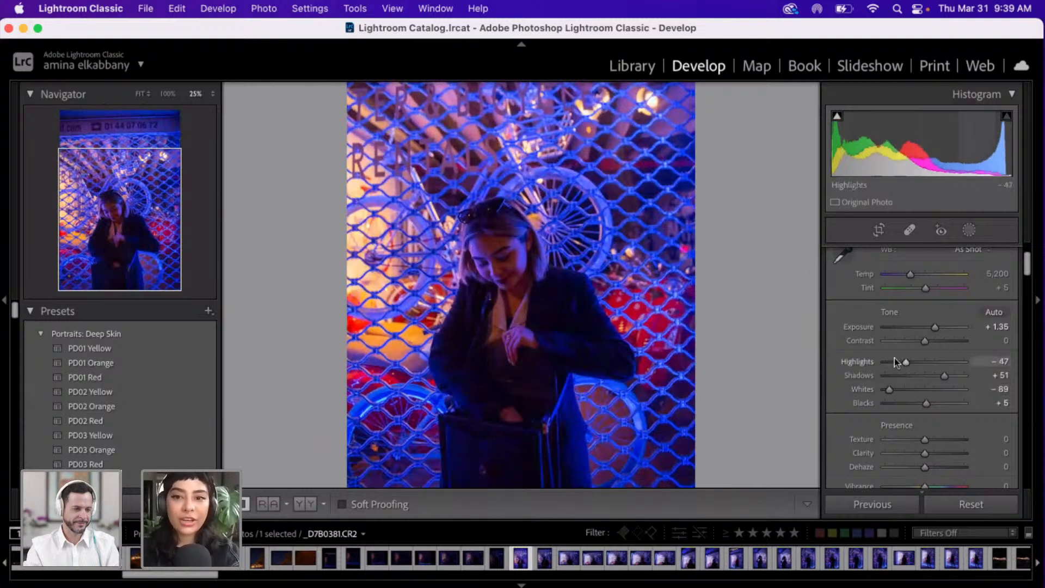
click(895, 362)
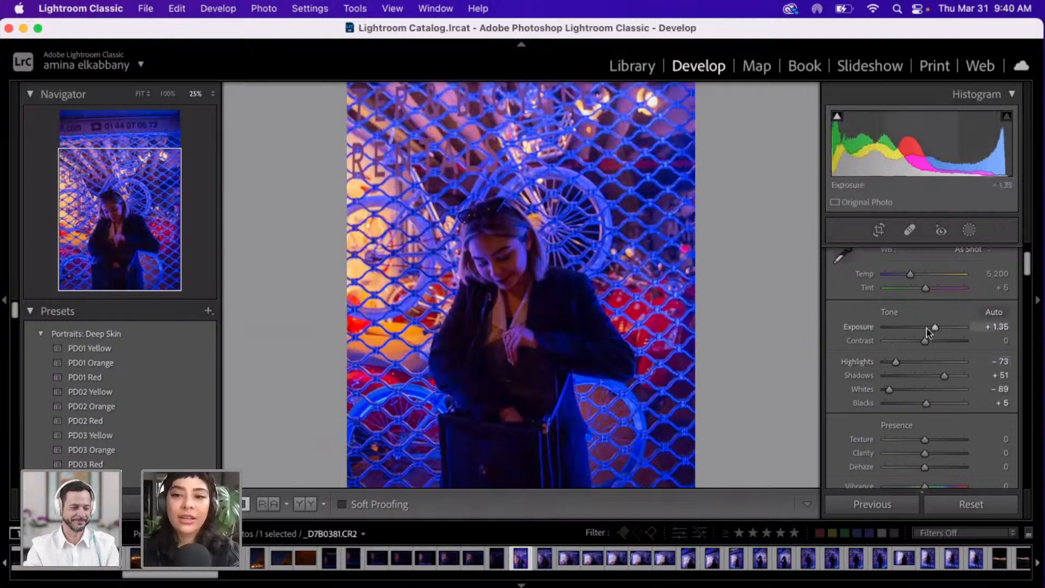
drag(926, 328, 941, 328)
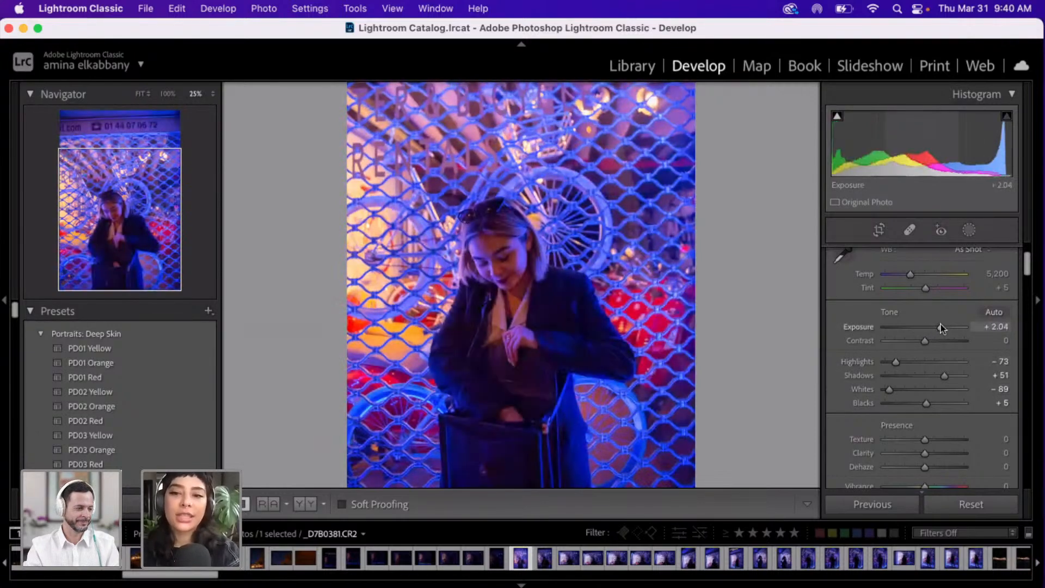
drag(896, 363, 885, 363)
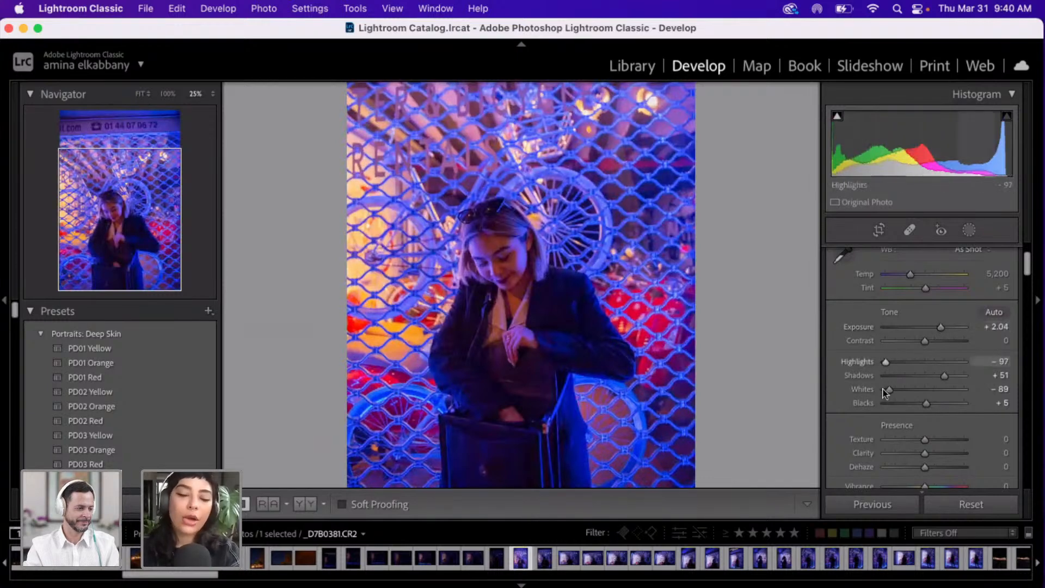
drag(886, 390, 884, 390)
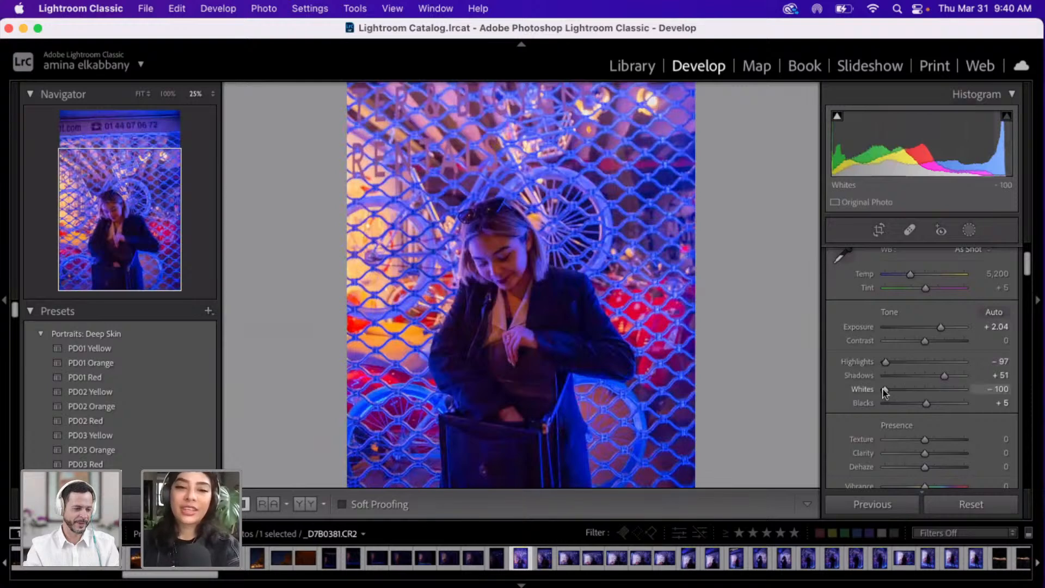
- Reduce the portrait's noise by setting the Noise Reduction Luminance to 20
scroll(923, 341, down, 8)
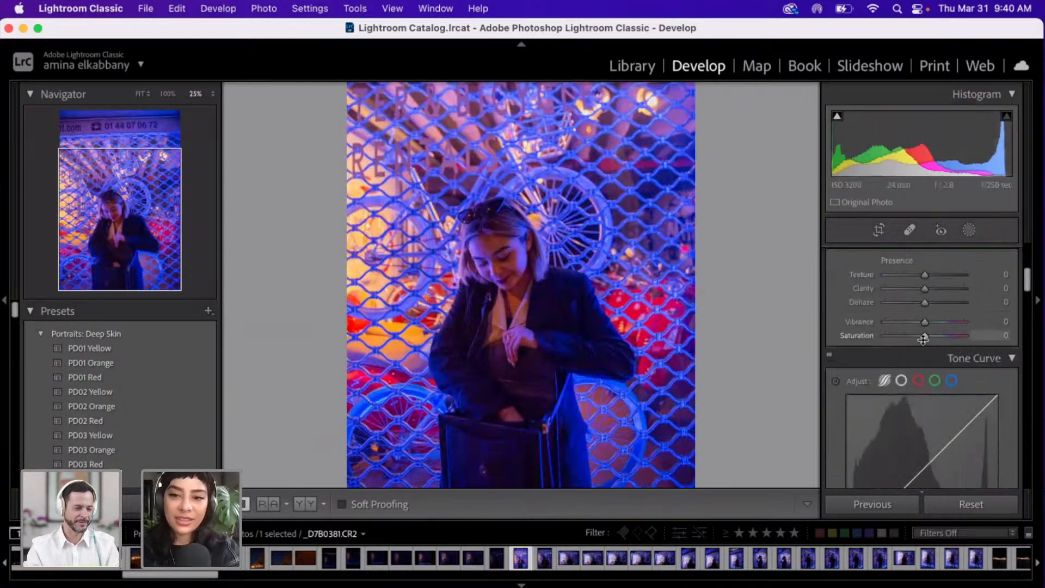
scroll(922, 340, down, 10)
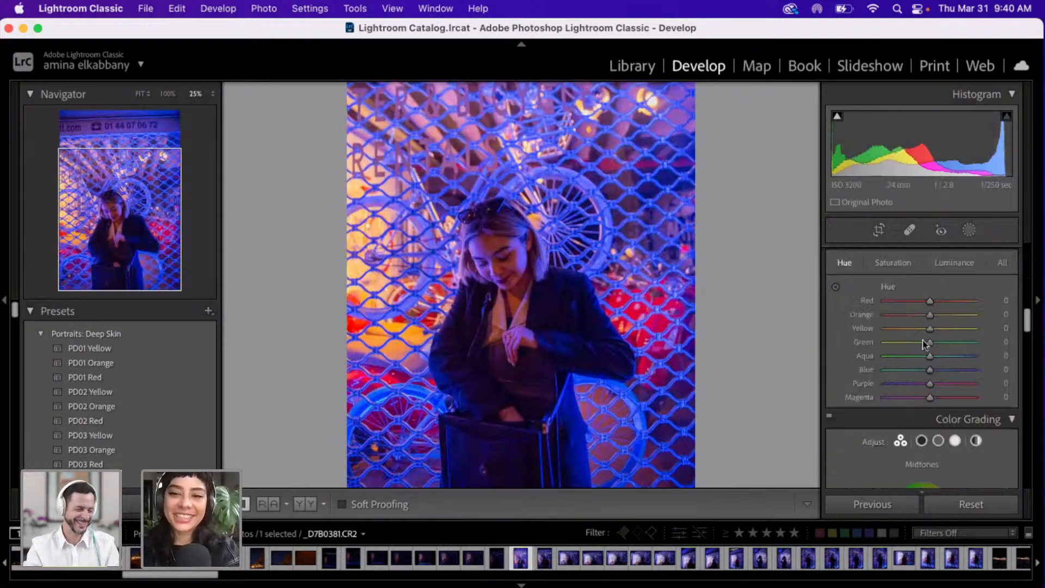
scroll(923, 341, down, 3)
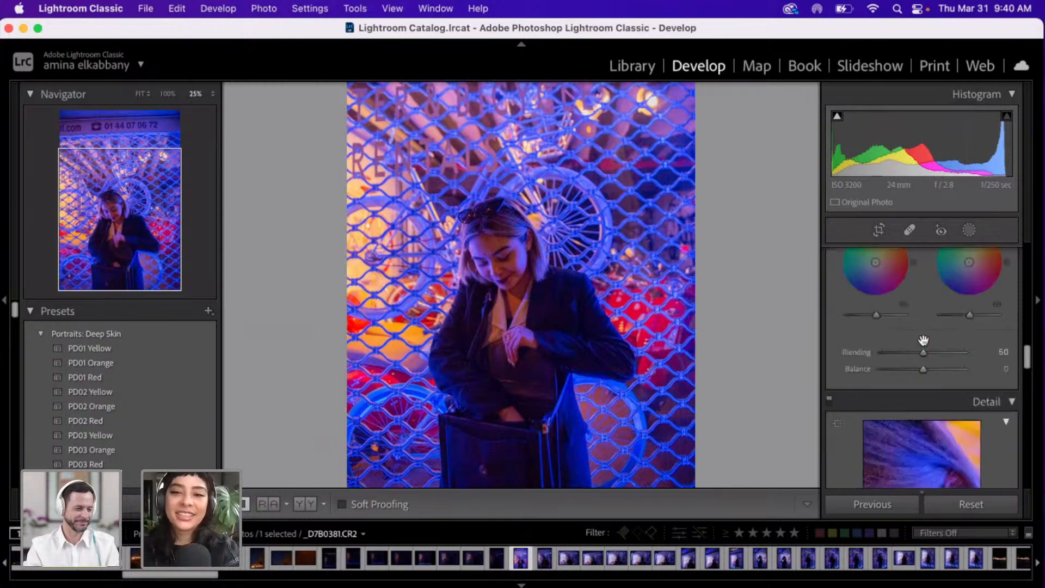
scroll(924, 341, down, 3)
scroll(922, 342, down, 2)
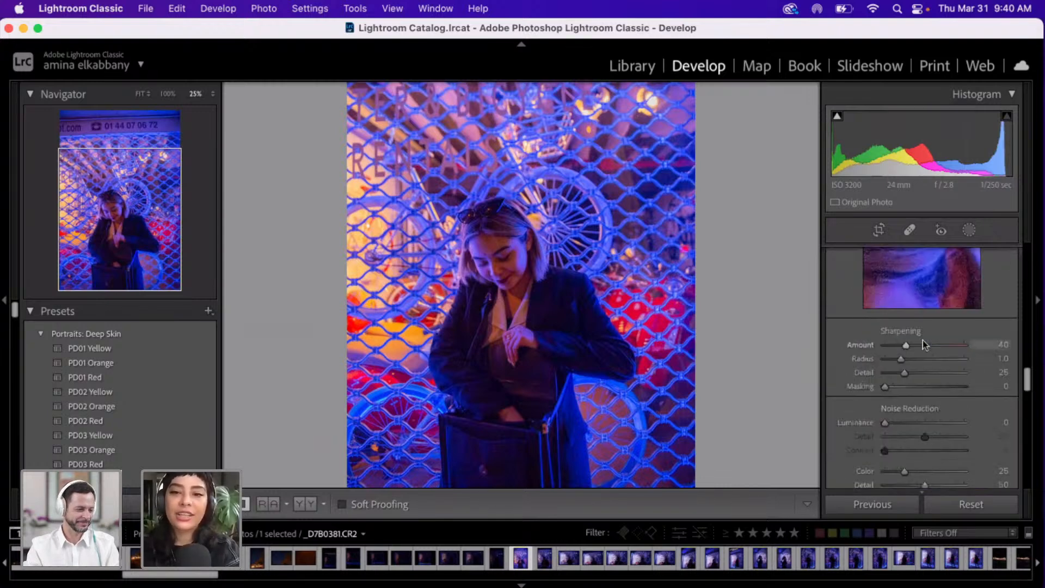
scroll(922, 341, down, 2)
scroll(920, 370, down, 1)
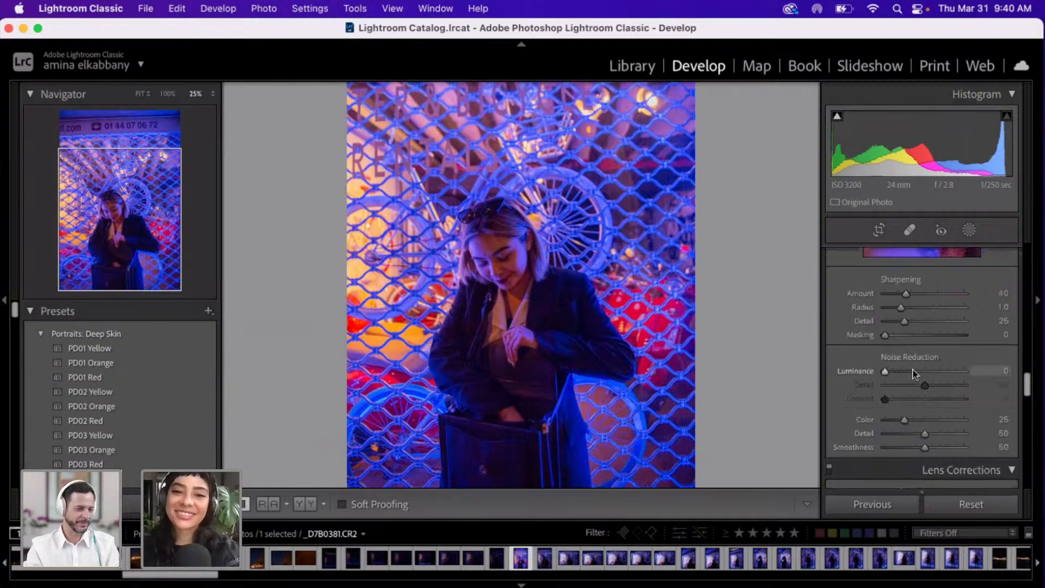
click(915, 372)
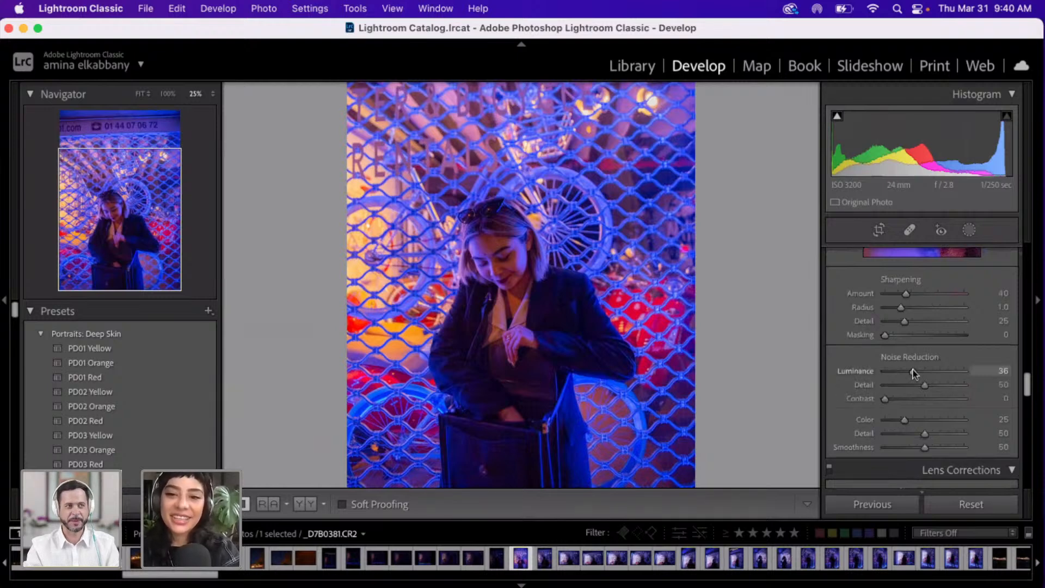
drag(914, 371, 901, 372)
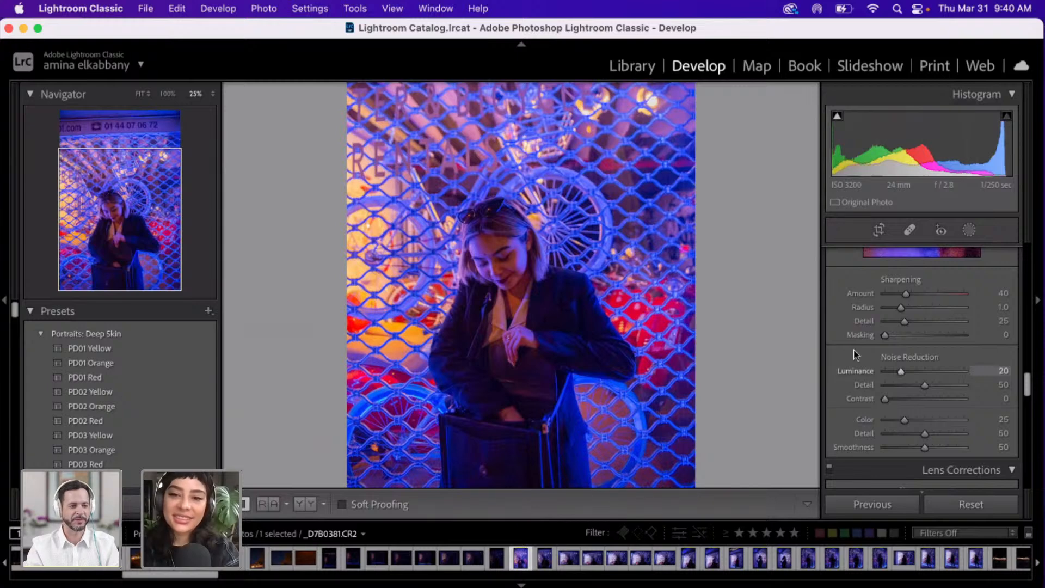
- Shift the portrait's blues toward cyan by setting the Blue Primary Hue in Calibration to -39
scroll(856, 354, down, 5)
scroll(856, 354, down, 2)
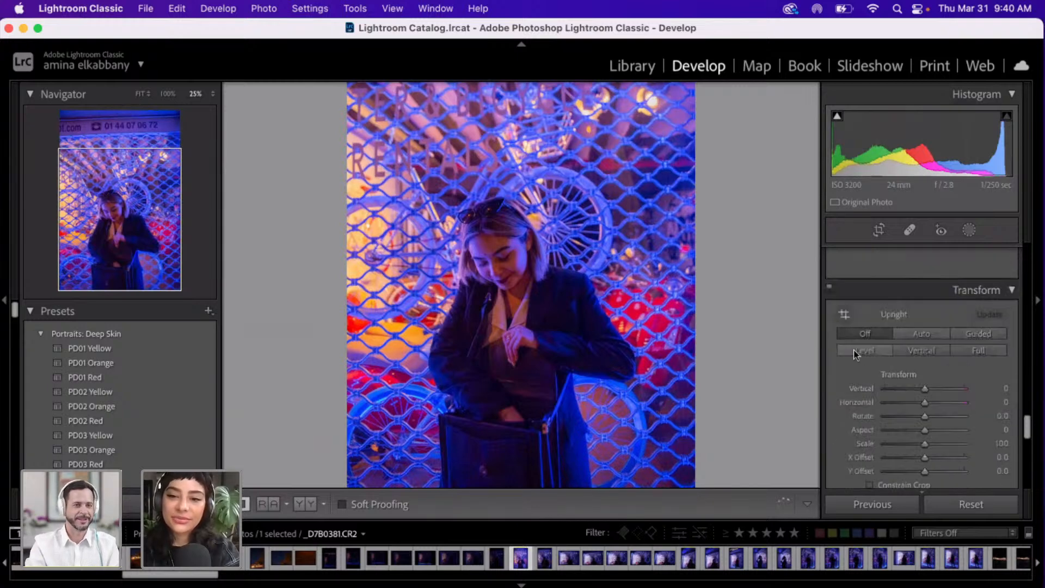
scroll(855, 354, down, 5)
scroll(855, 355, down, 2)
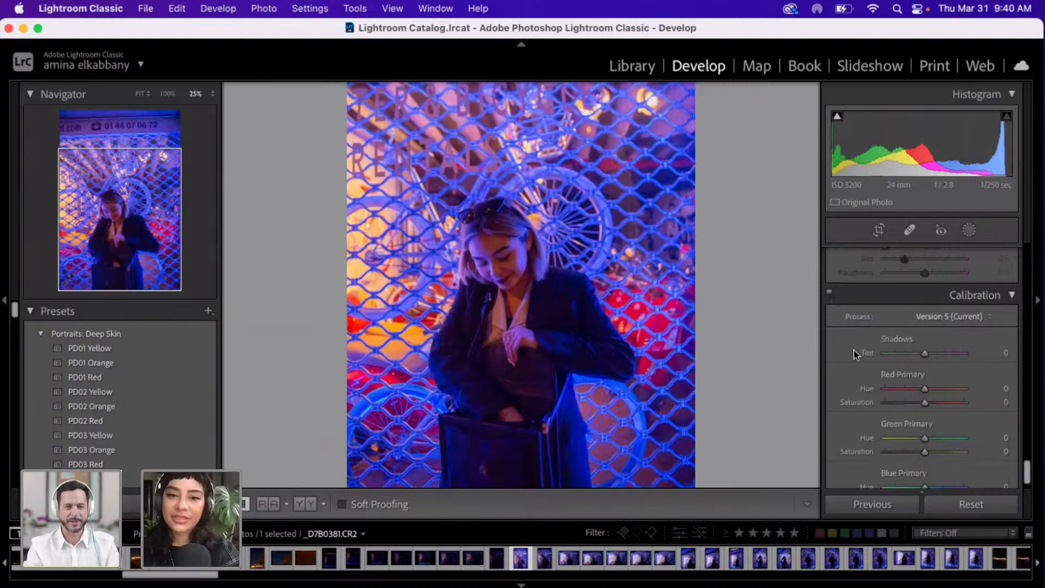
click(558, 284)
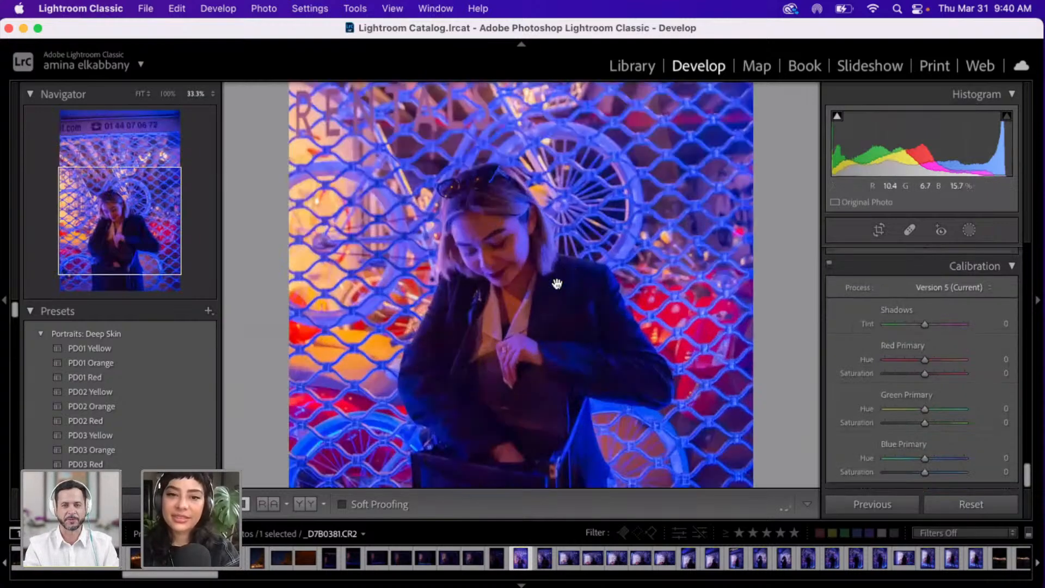
key(super+equal)
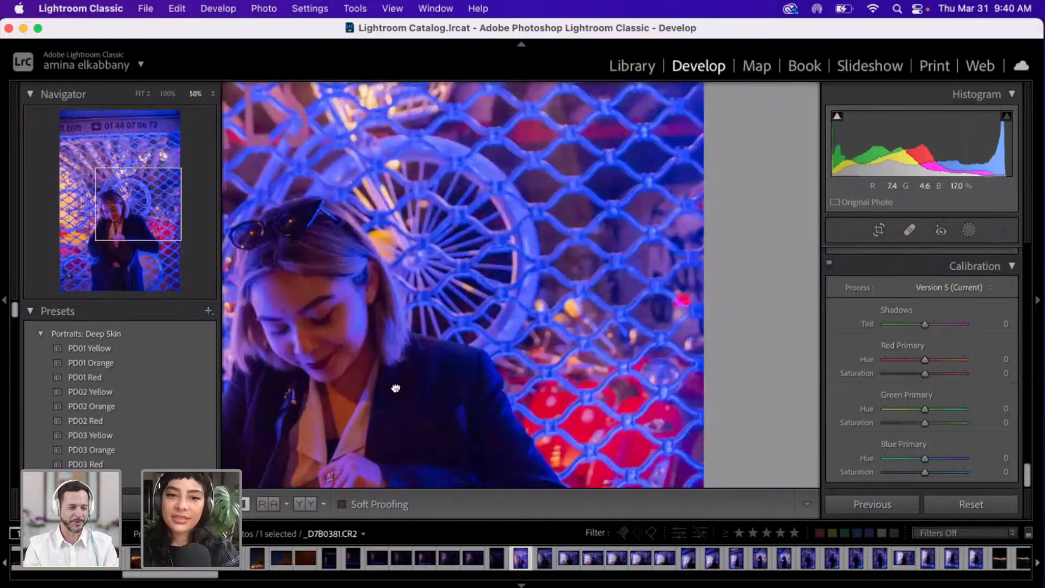
drag(643, 327, 734, 297)
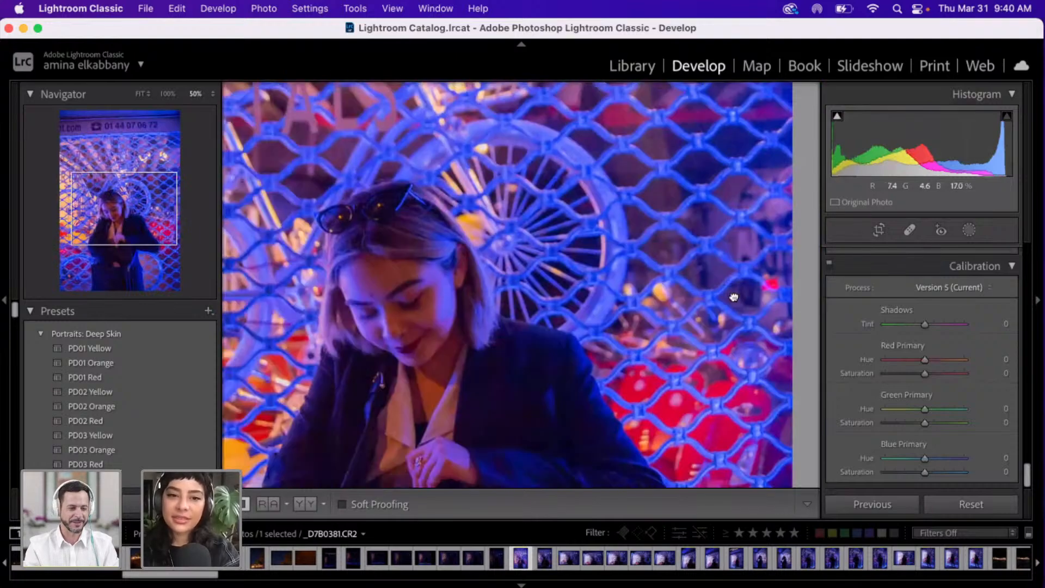
drag(506, 411, 753, 341)
drag(527, 155, 648, 309)
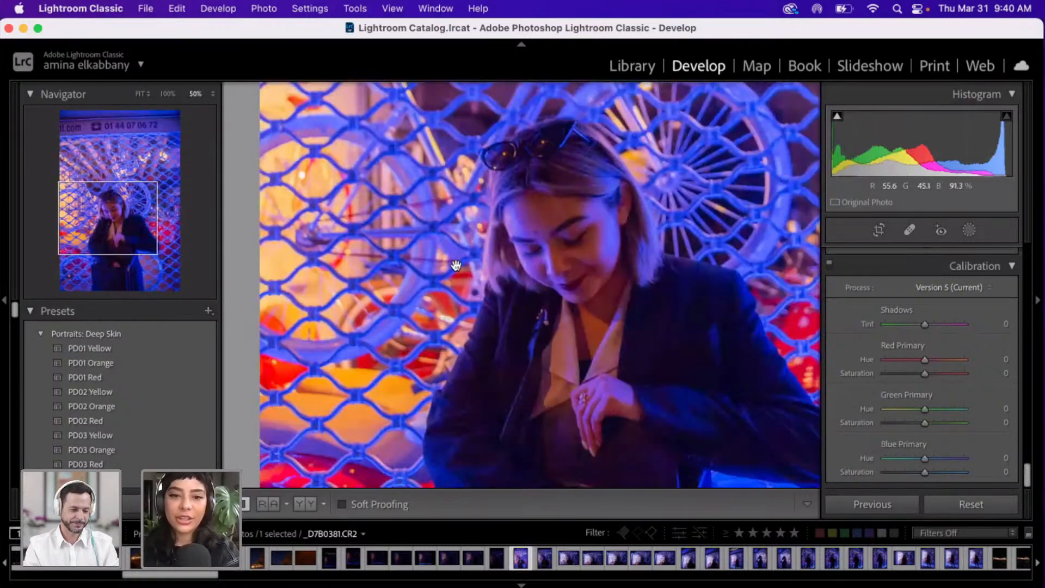
key(super+minus)
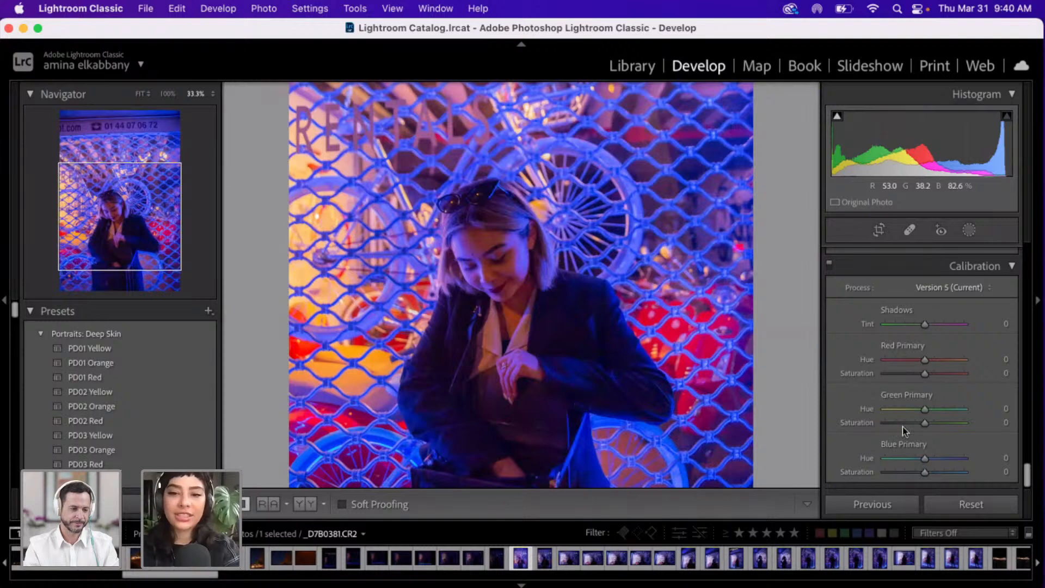
click(909, 460)
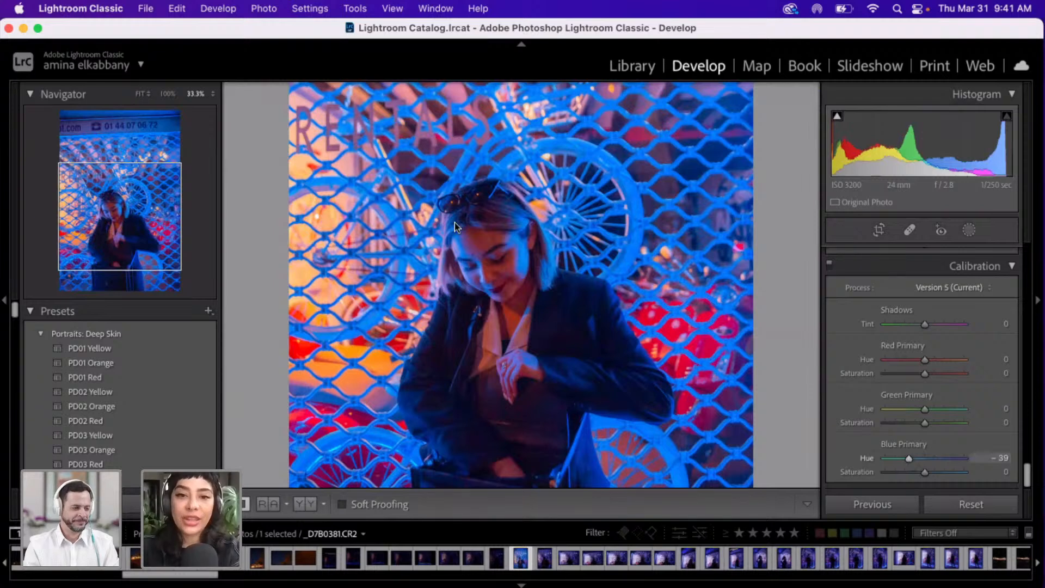
- Calibrate the Red Primary with Hue +51 and Saturation -35, and set the Blue Primary Saturation to -37
click(944, 359)
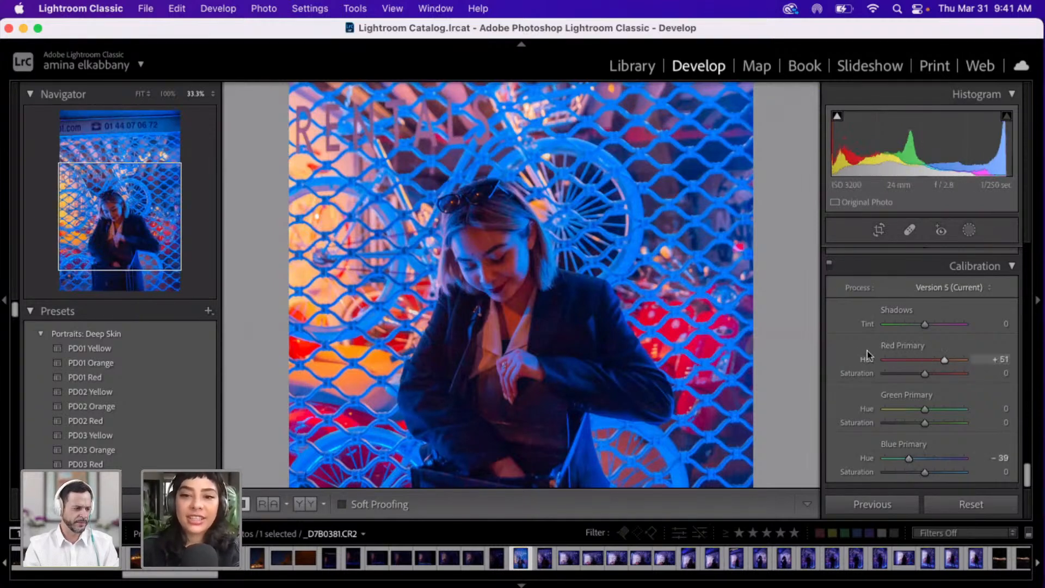
click(911, 375)
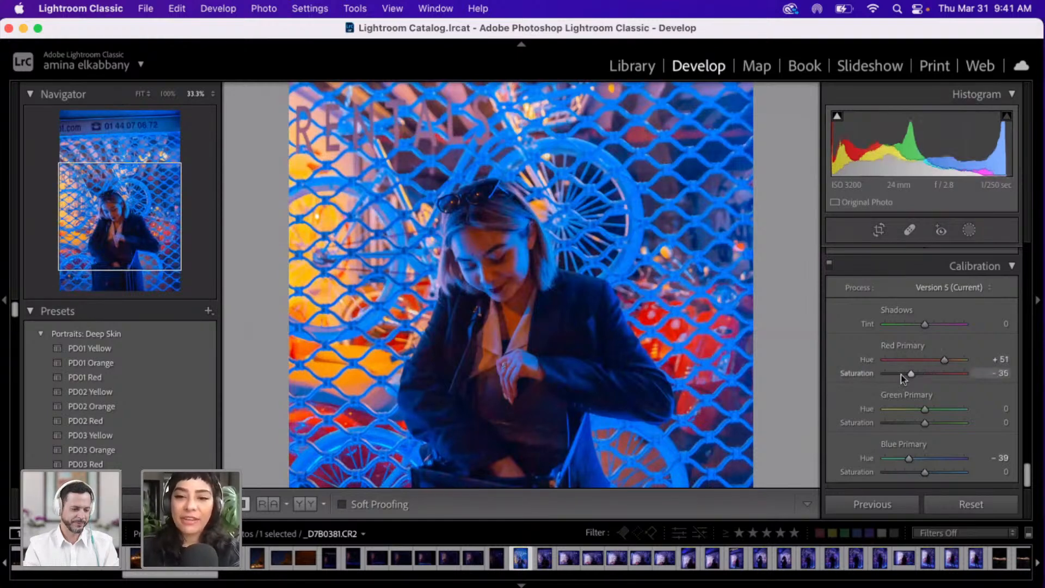
click(909, 473)
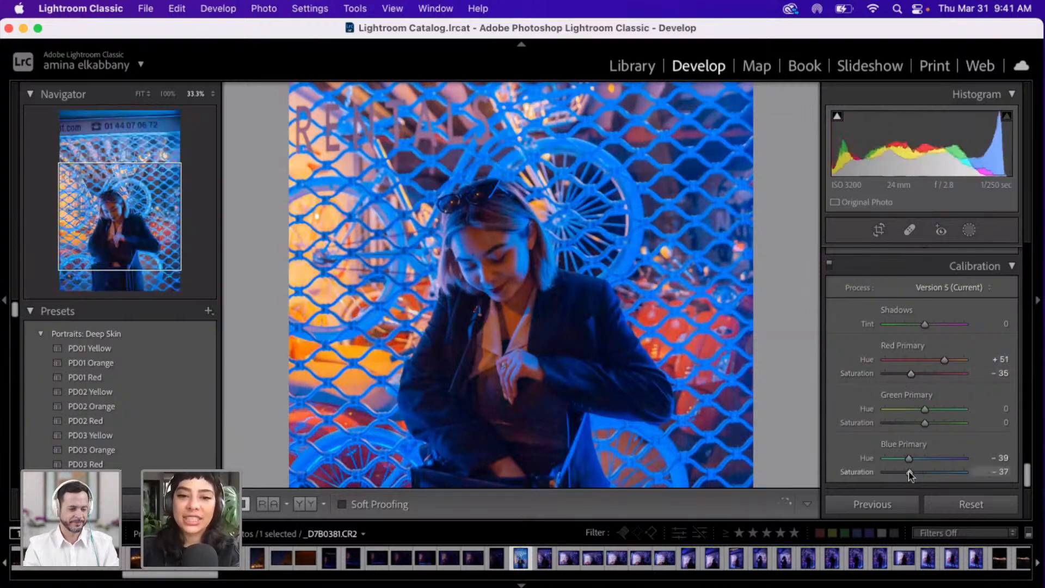
- Examine the whole recolored portrait, and inspect the grain and skin tones on the woman's hair and face up close
scroll(909, 477, down, 1)
scroll(904, 319, up, 3)
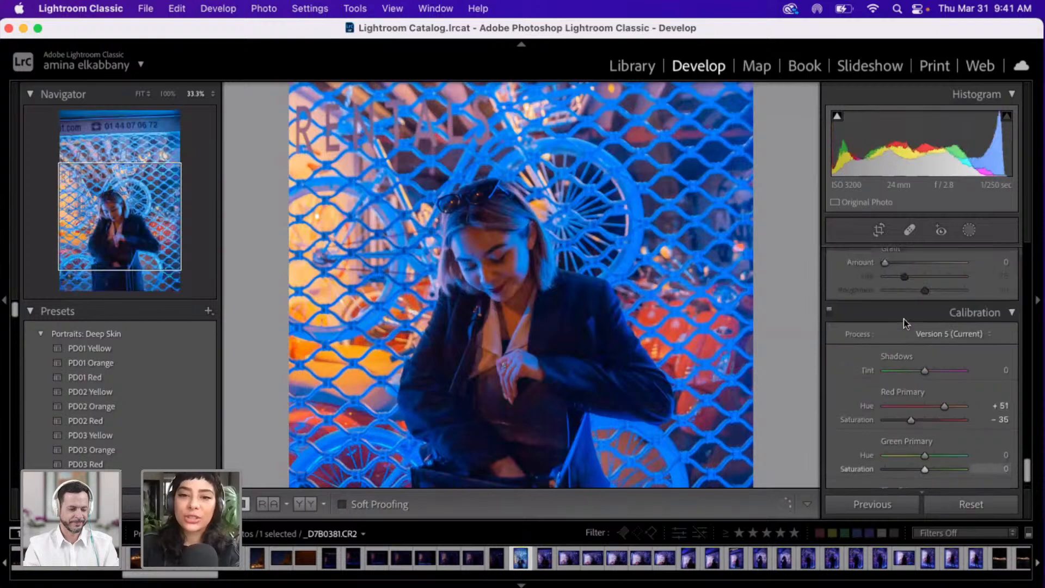
scroll(904, 323, up, 5)
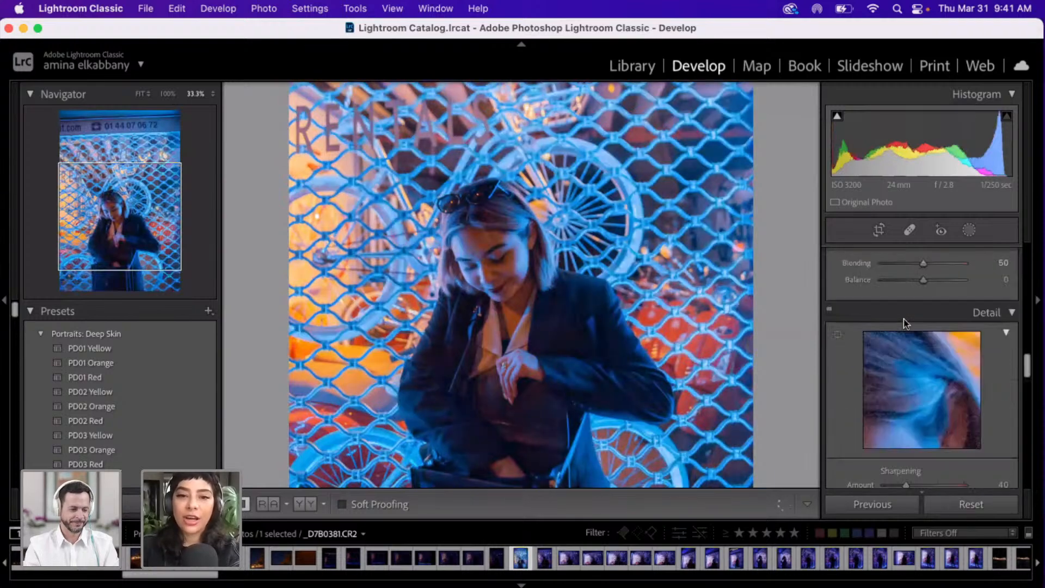
scroll(903, 322, up, 8)
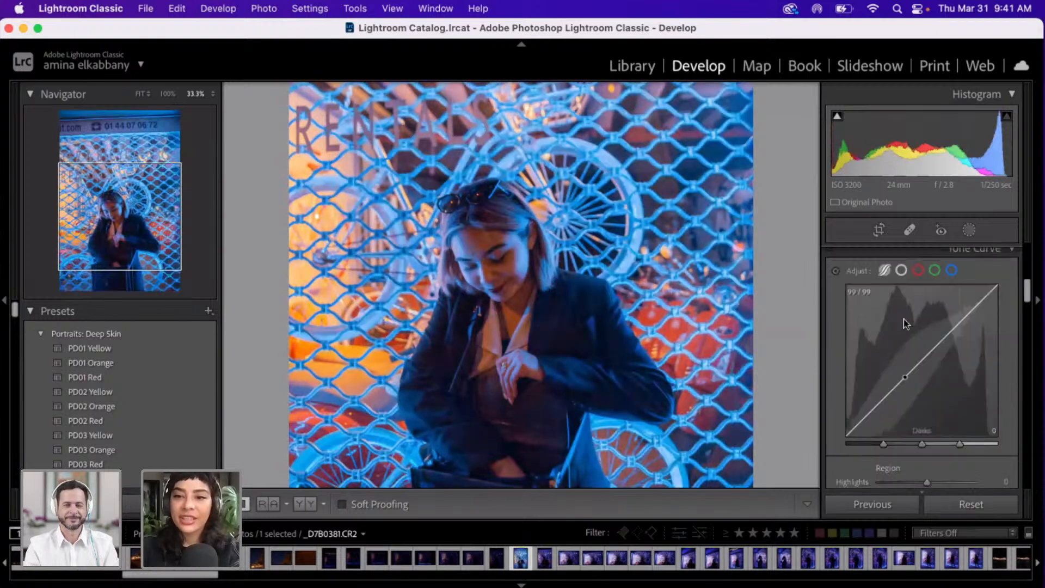
scroll(903, 323, up, 5)
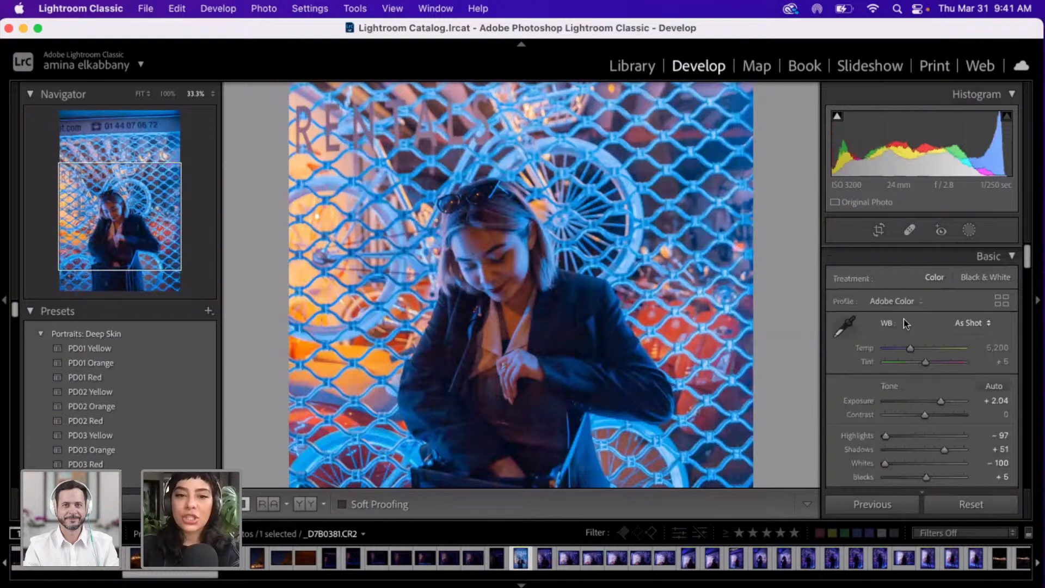
click(433, 389)
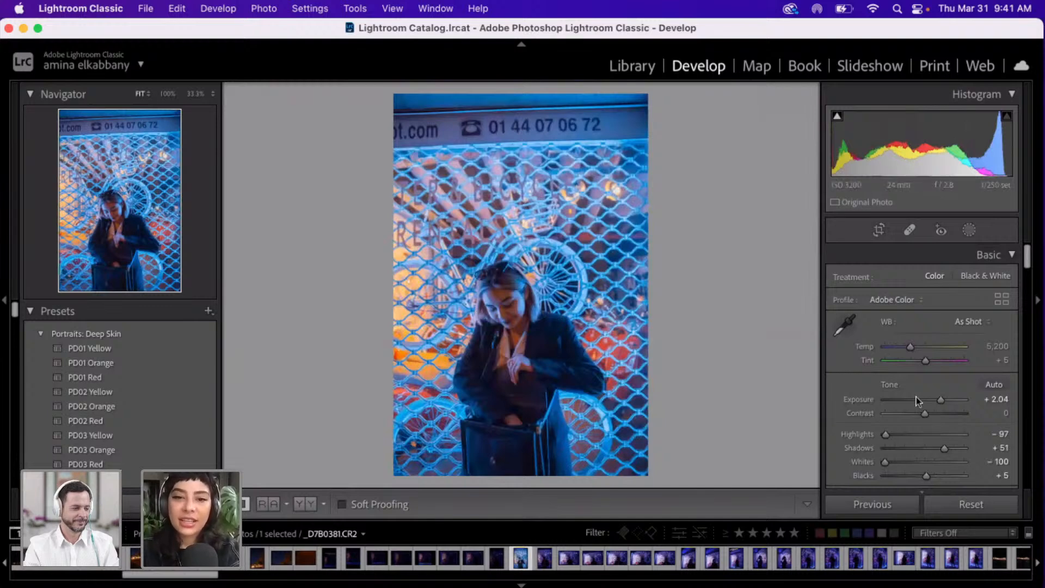
click(510, 284)
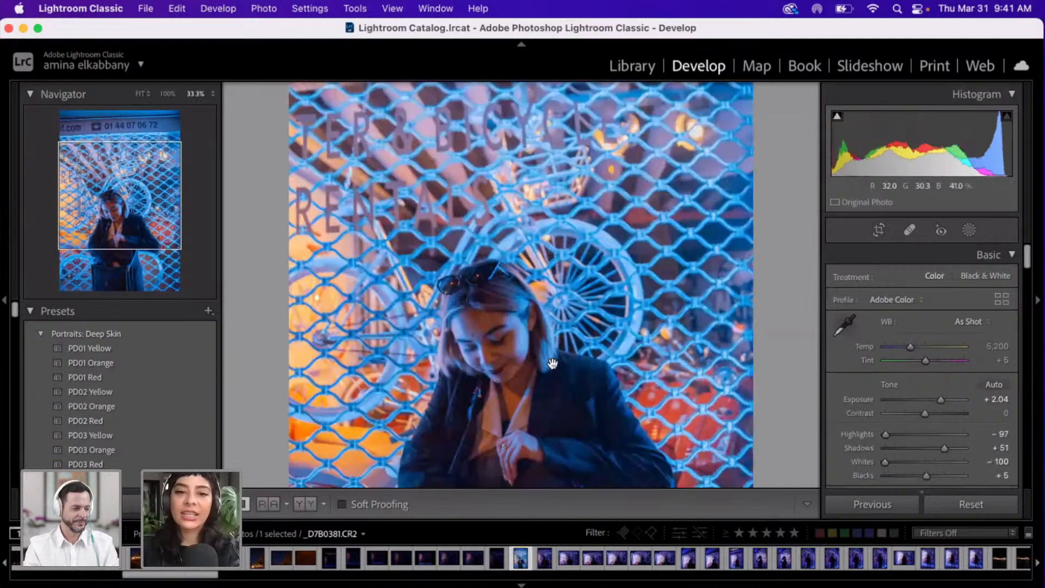
key(super+equal)
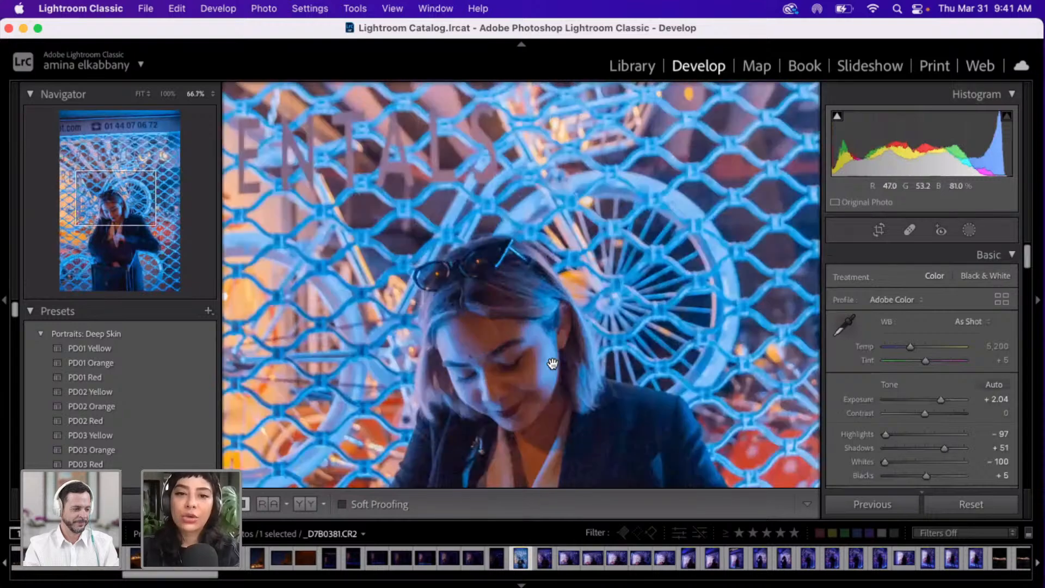
key(super+equal)
key(super+equal)
key(super+equal)
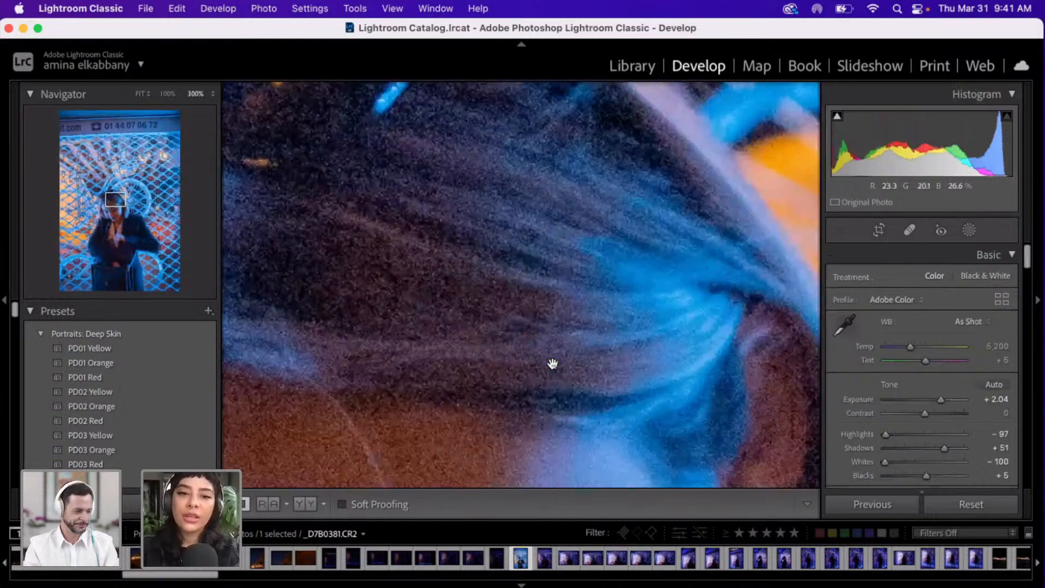
key(super+minus)
key(super+minus)
scroll(552, 364, down, 1)
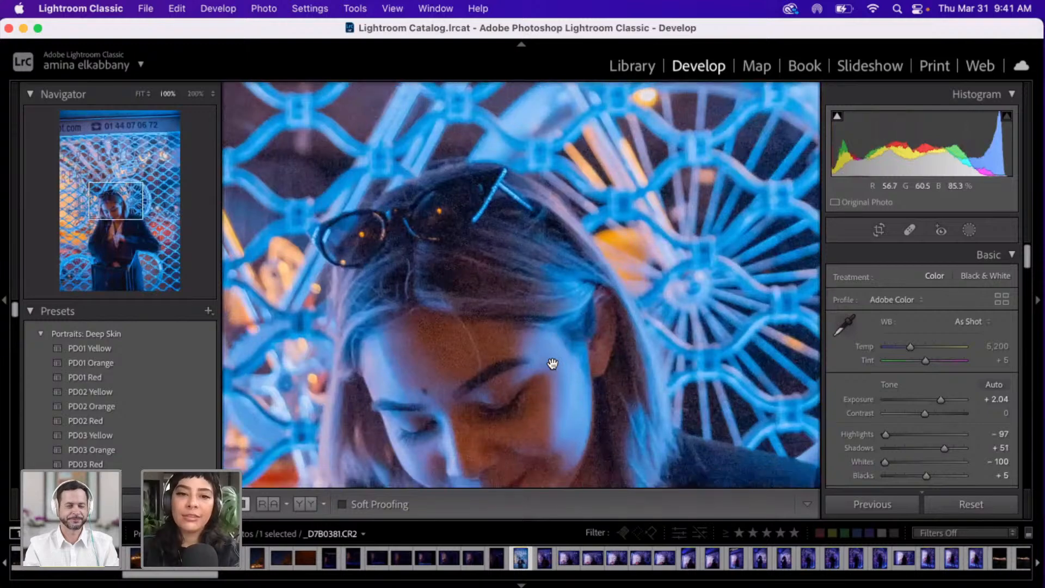
scroll(552, 364, down, 5)
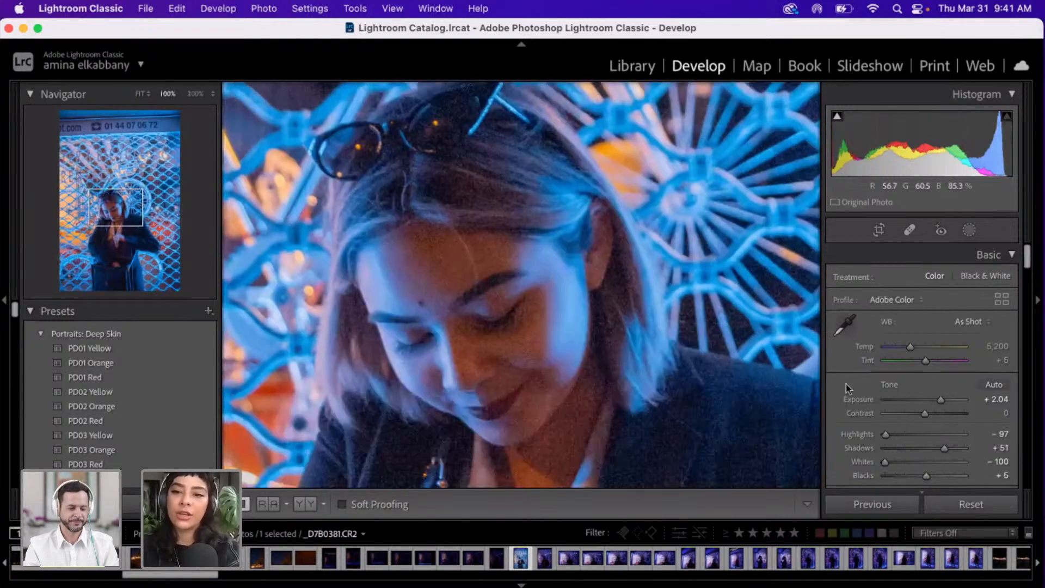
- Darken the portrait to Exposure +0.75 and, after trying Contrast at -27, set Contrast to +3
click(931, 401)
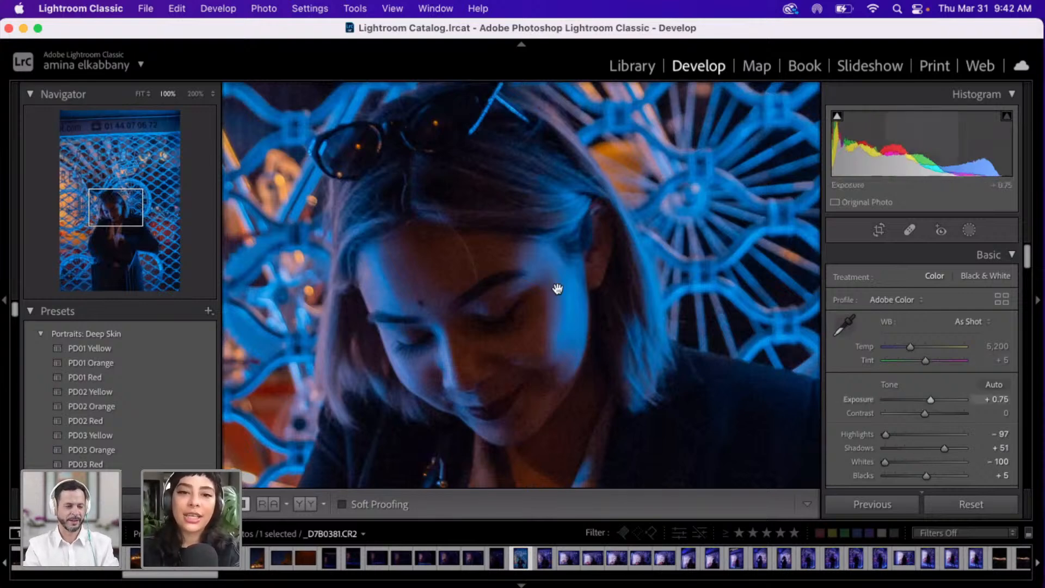
click(914, 413)
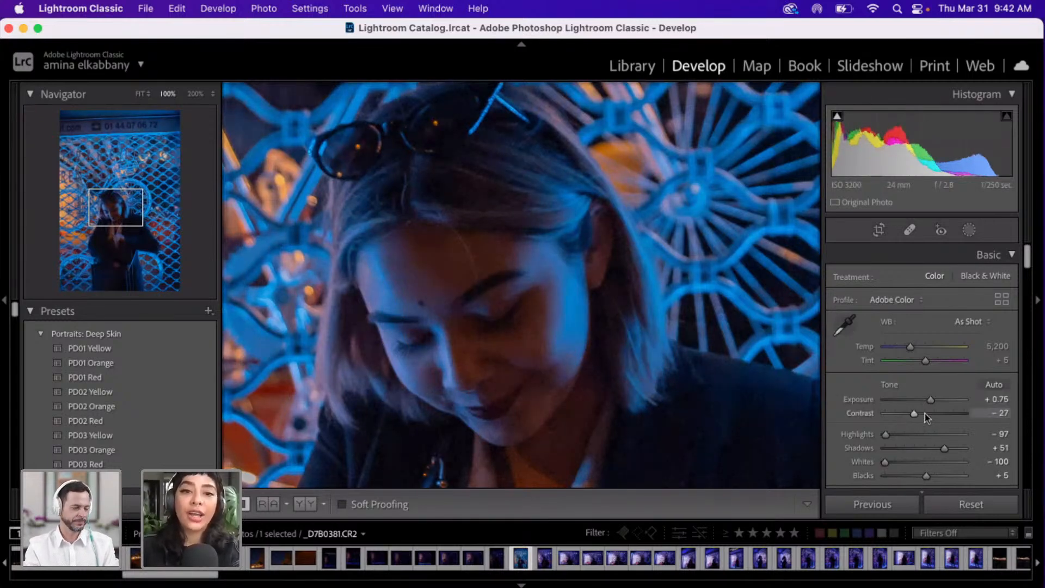
click(925, 413)
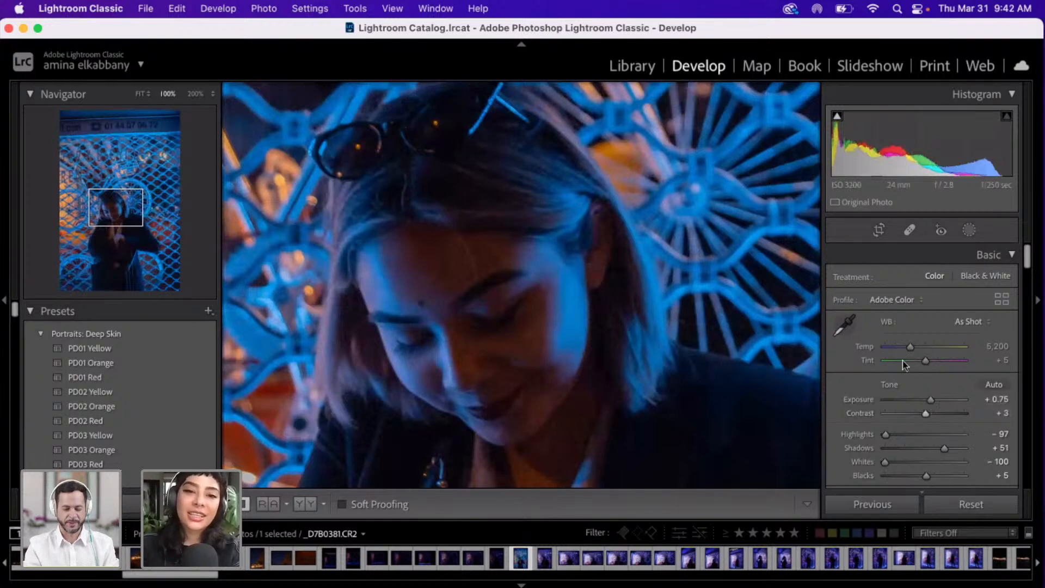
- Try lifting Shadows to +76 and Blacks to +46, settle on Shadows +17 and Blacks +9, and review the whole photo
drag(944, 448, 955, 448)
click(944, 477)
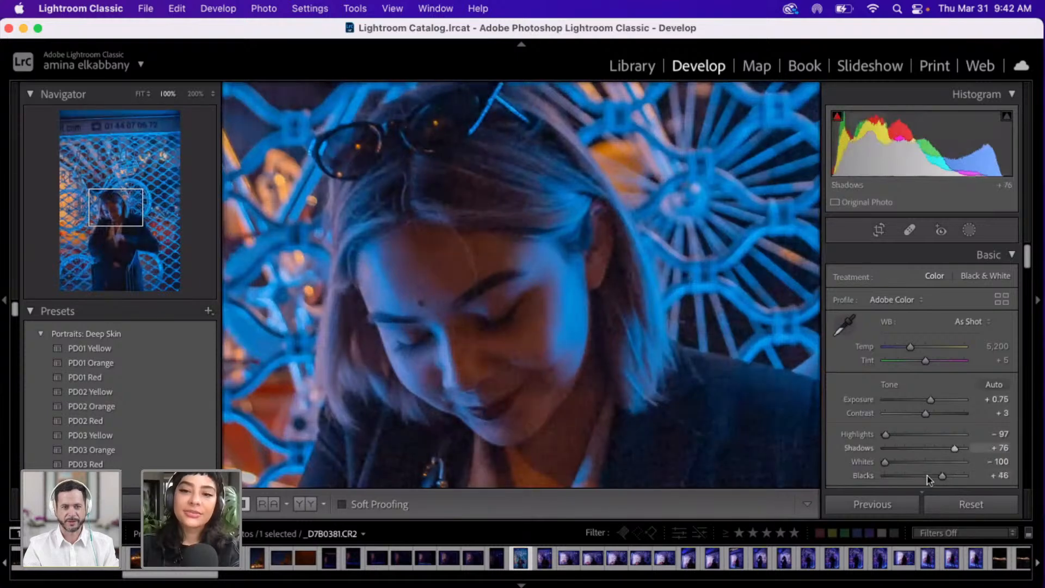
click(927, 475)
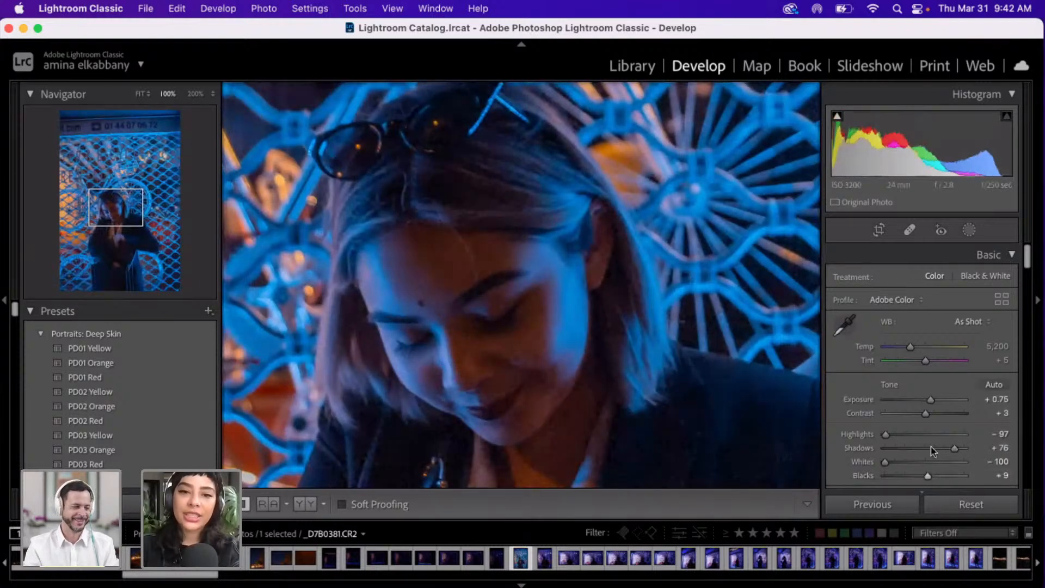
click(931, 448)
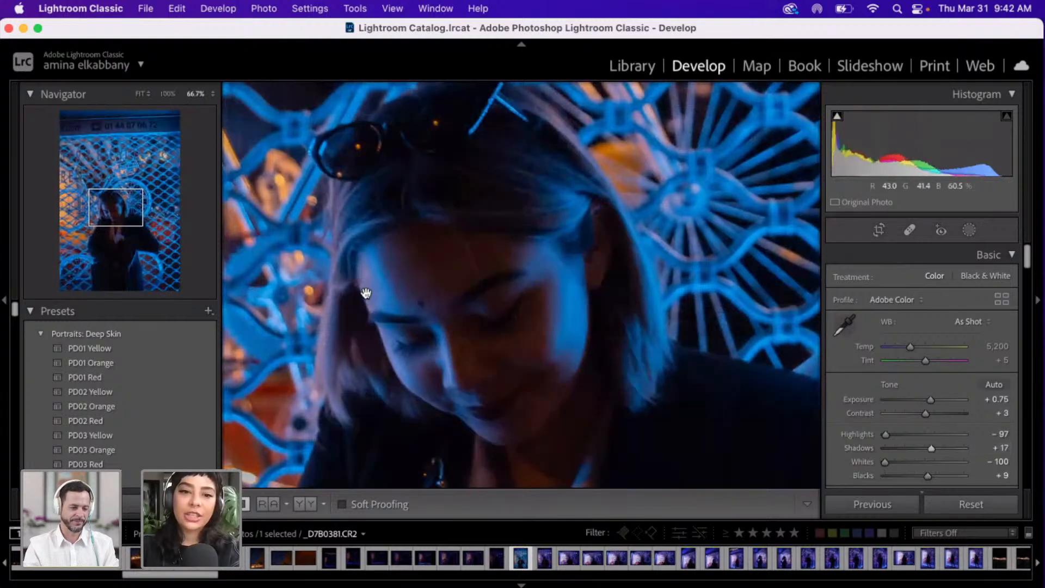
key(super+minus)
key(super+minus)
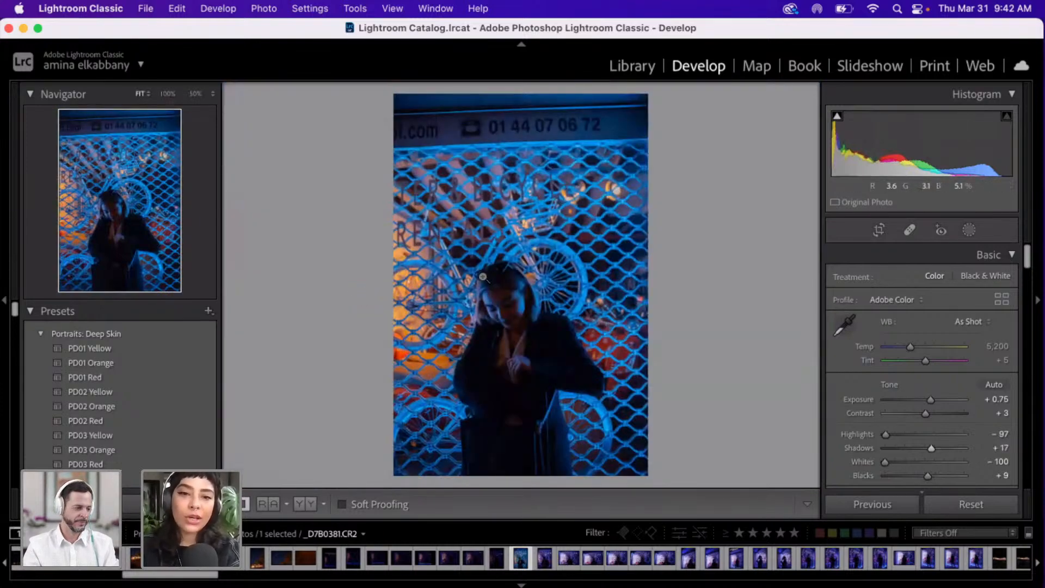
- Browse the Portraits: Deep Skin presets against the photo and apply PD05 Yellow
click(101, 361)
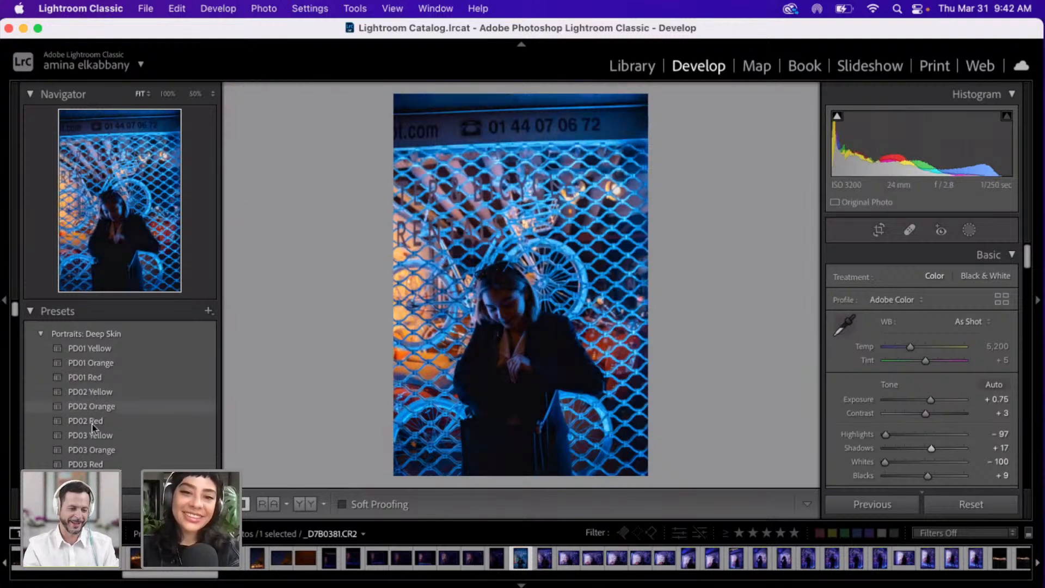
click(91, 381)
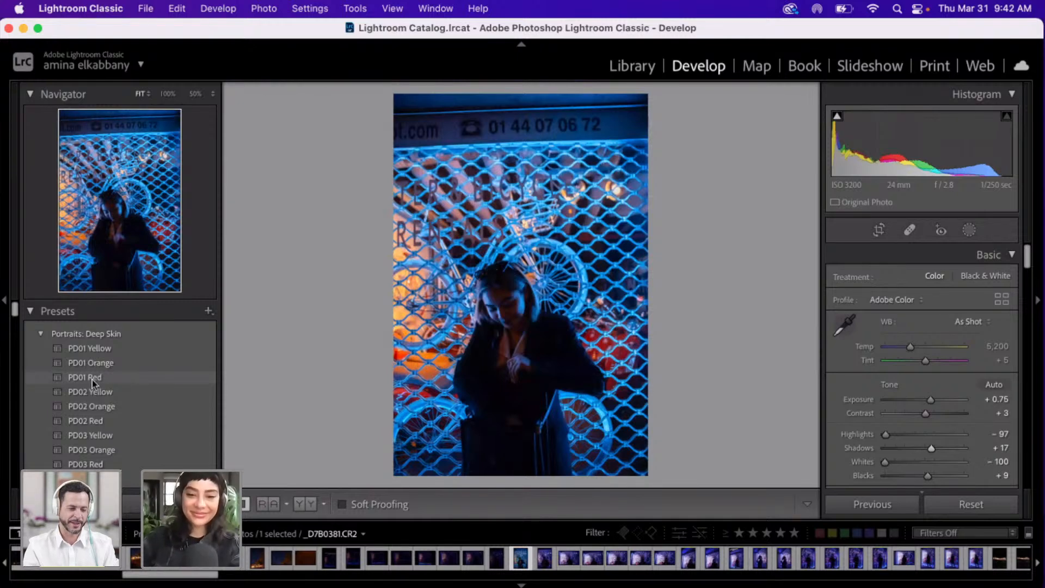
scroll(92, 380, down, 3)
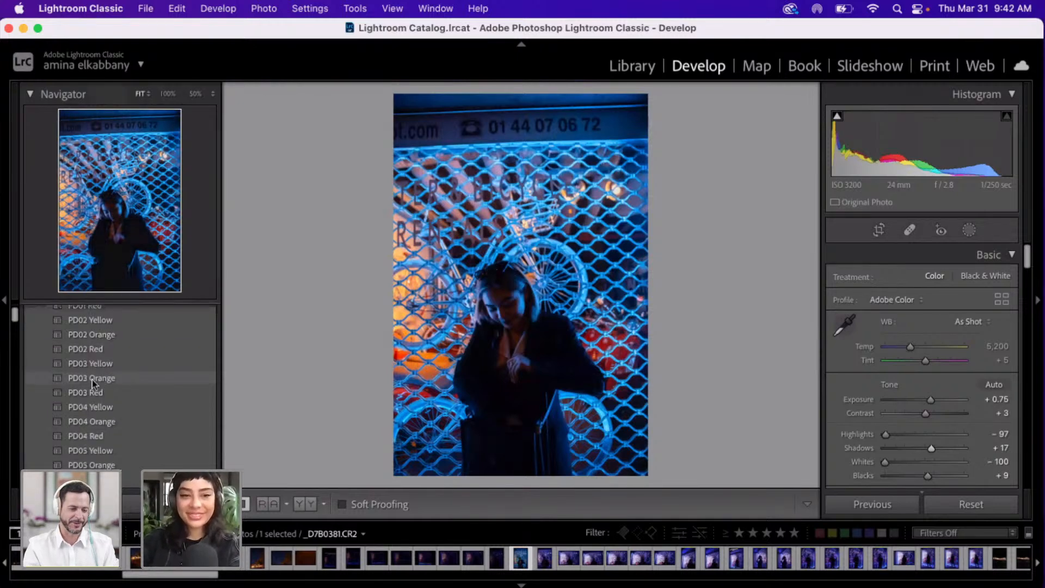
scroll(93, 380, down, 3)
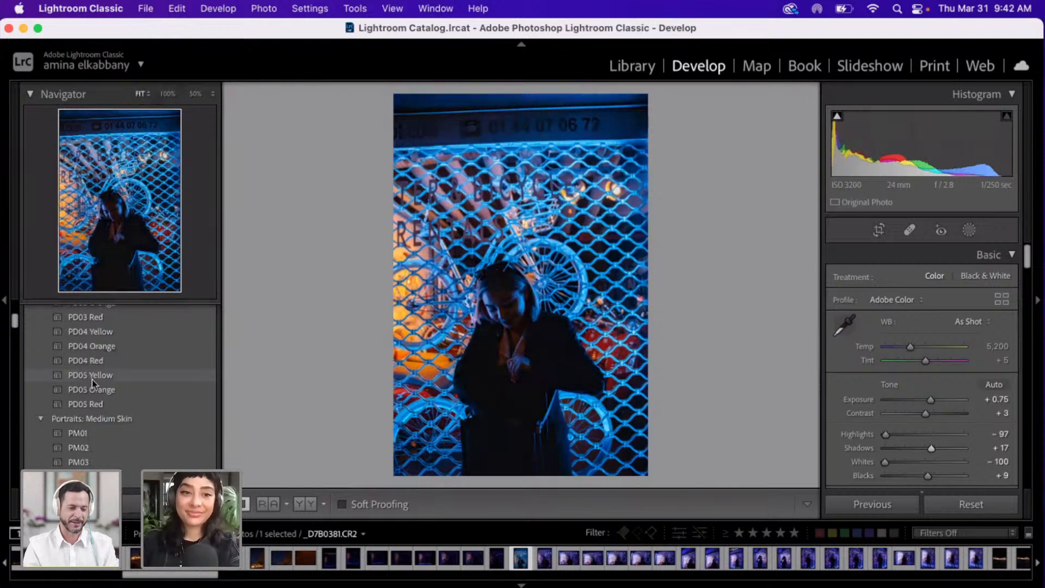
click(93, 379)
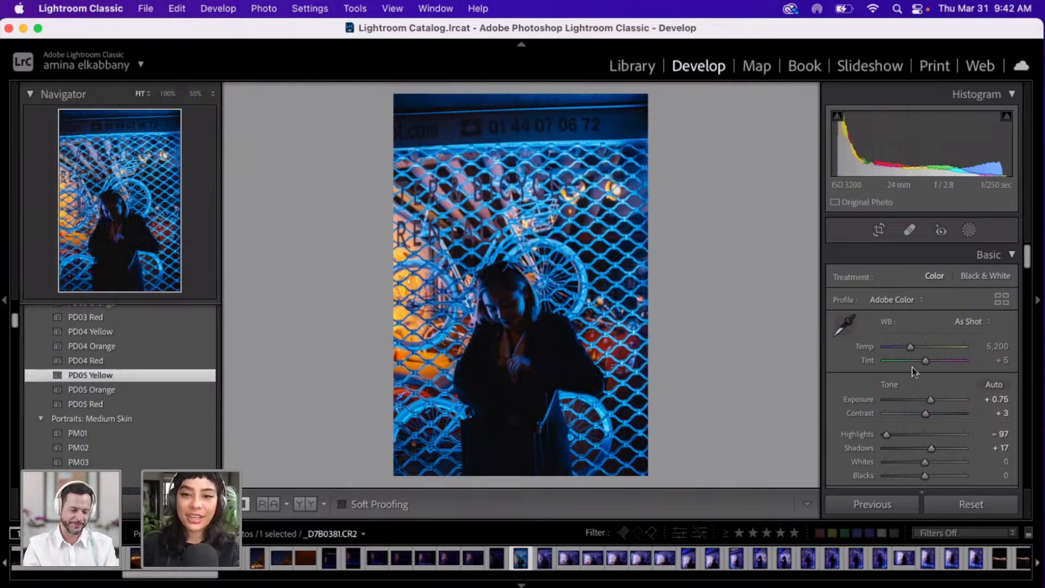
- Examine which Develop settings the applied preset changed, from Basic and HSL through Color Grading and Detail to Calibration
scroll(912, 372, down, 5)
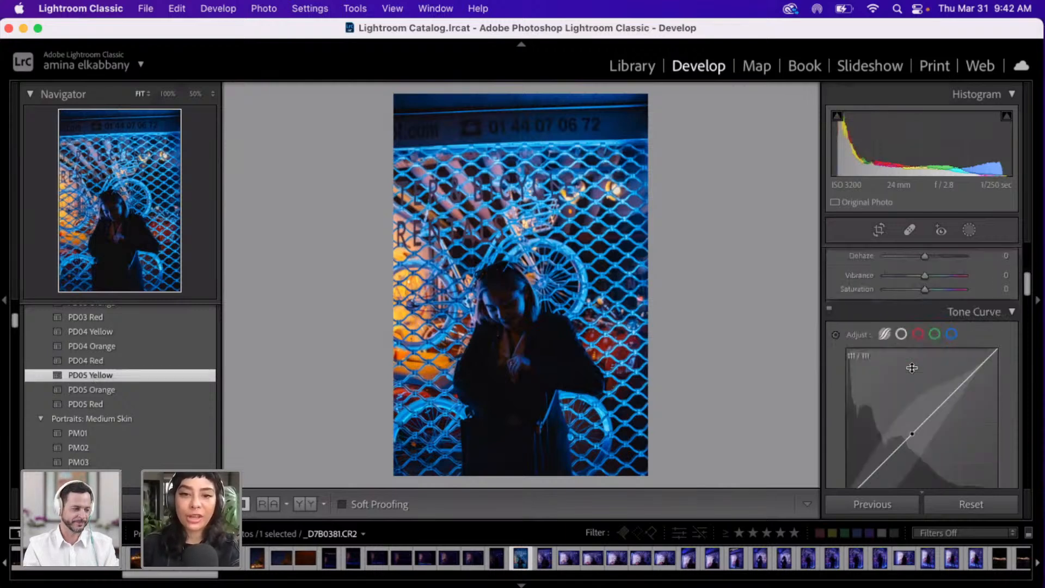
scroll(913, 368, down, 5)
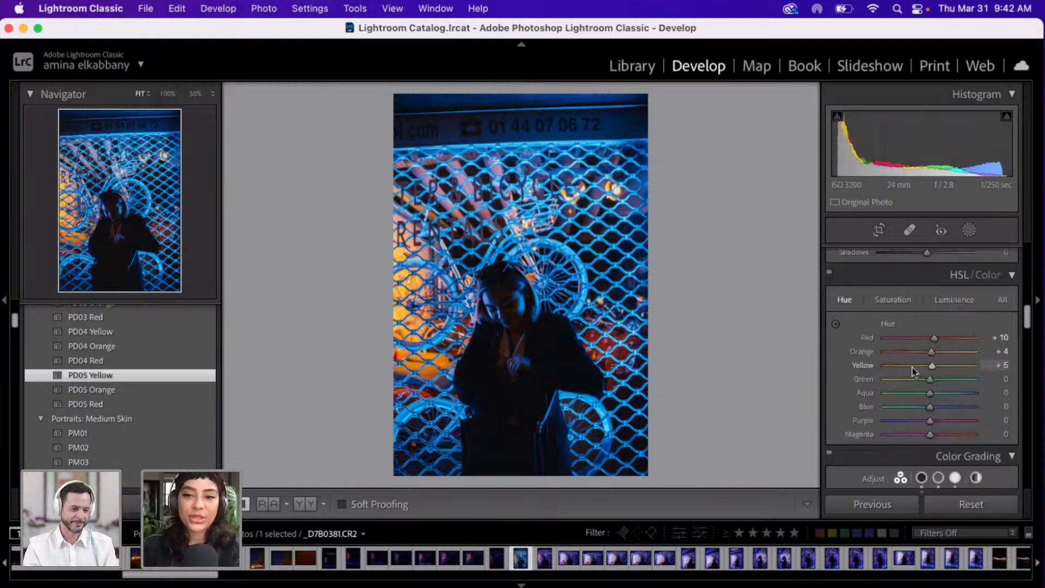
scroll(913, 371, down, 3)
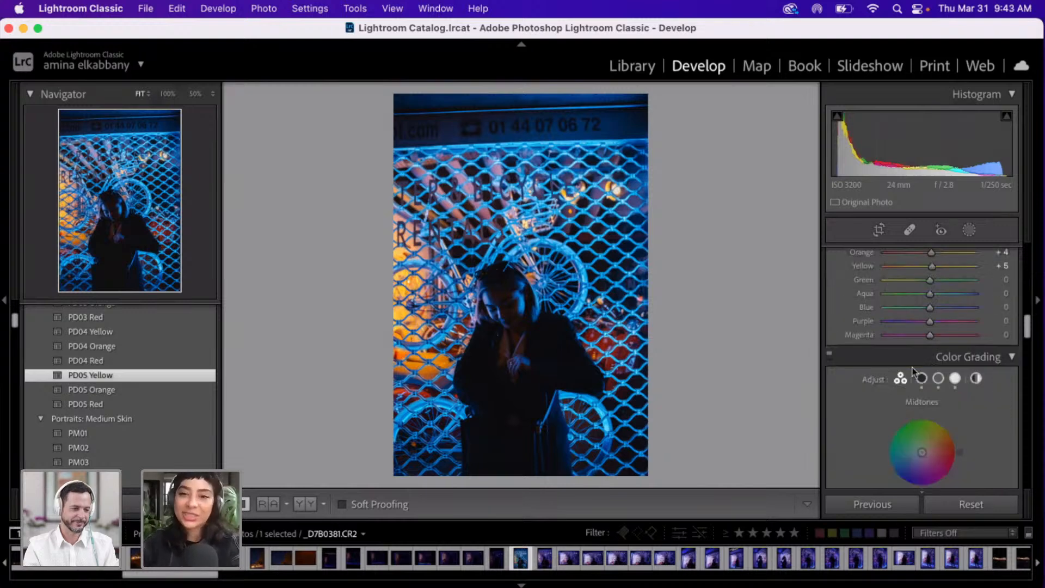
scroll(913, 371, down, 3)
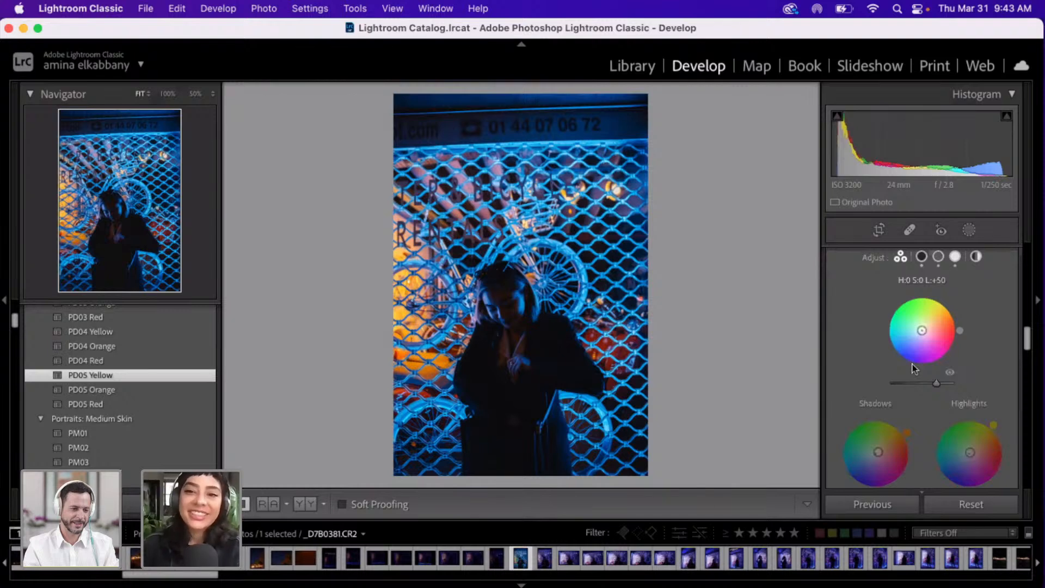
scroll(914, 369, down, 5)
scroll(915, 369, down, 1)
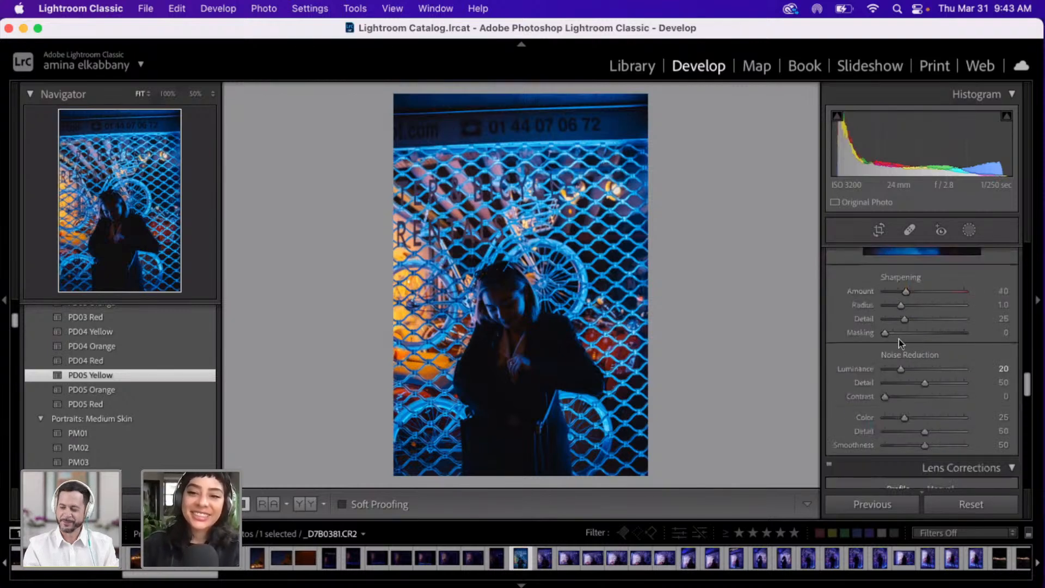
scroll(899, 338, down, 5)
scroll(897, 334, down, 5)
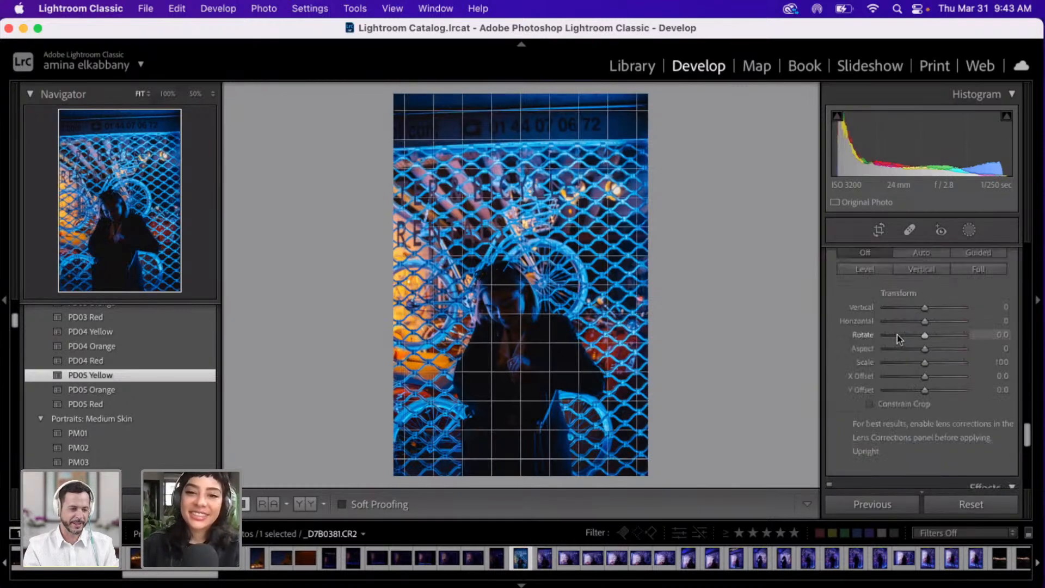
scroll(897, 335, down, 2)
scroll(857, 348, down, 4)
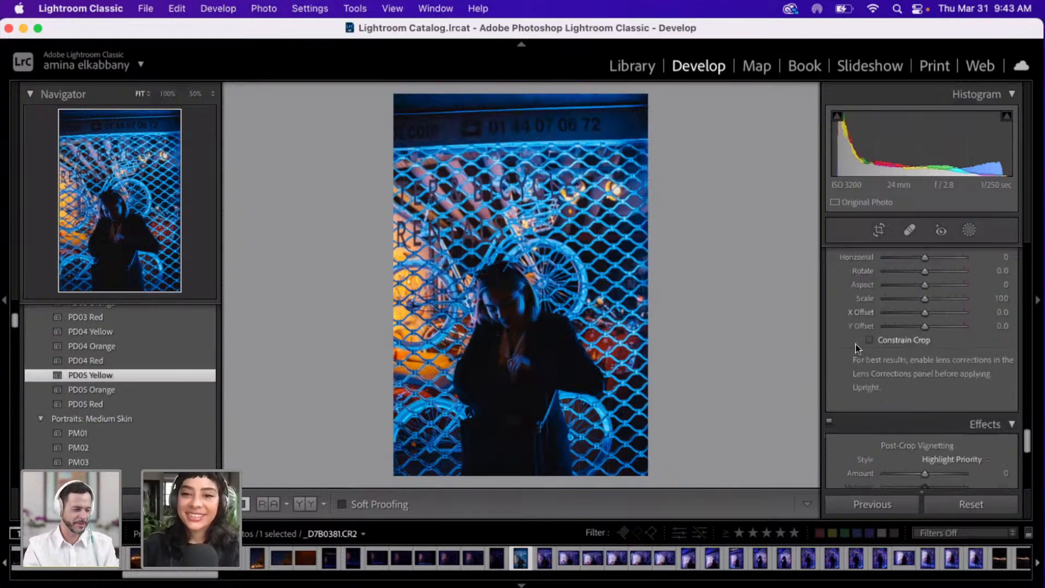
scroll(857, 348, down, 10)
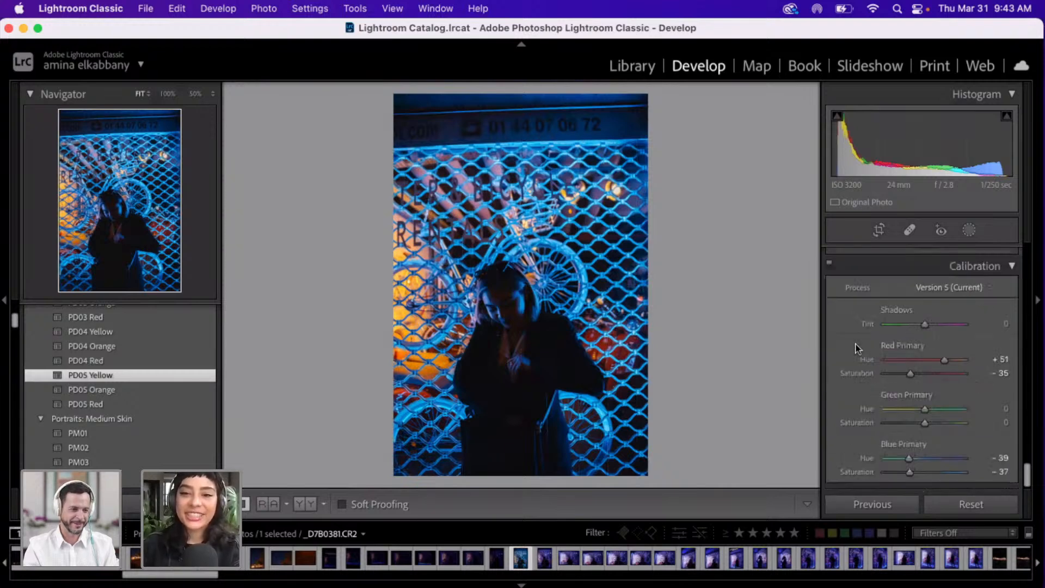
scroll(858, 349, up, 6)
scroll(857, 349, down, 3)
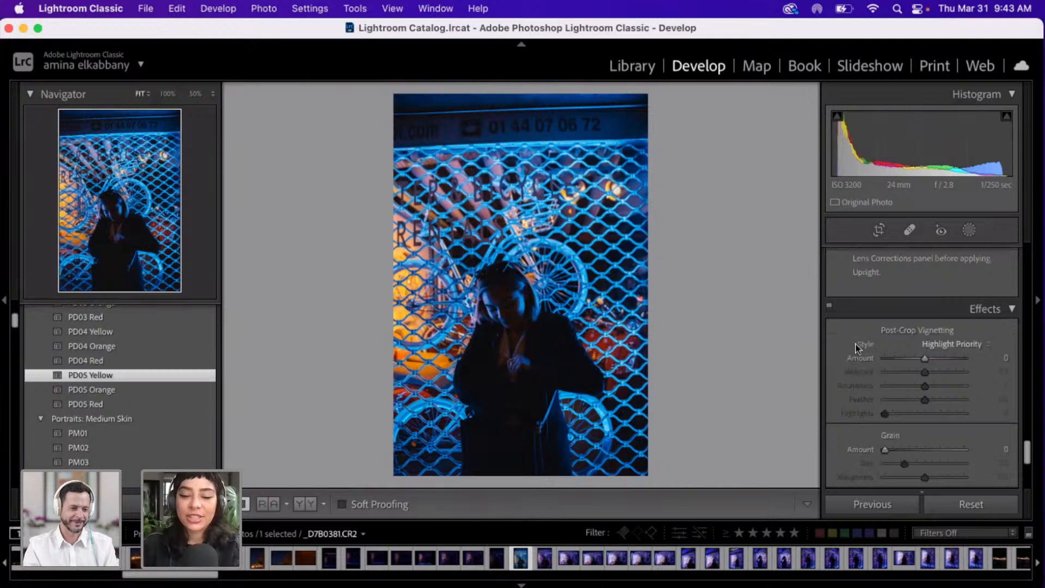
scroll(857, 348, down, 5)
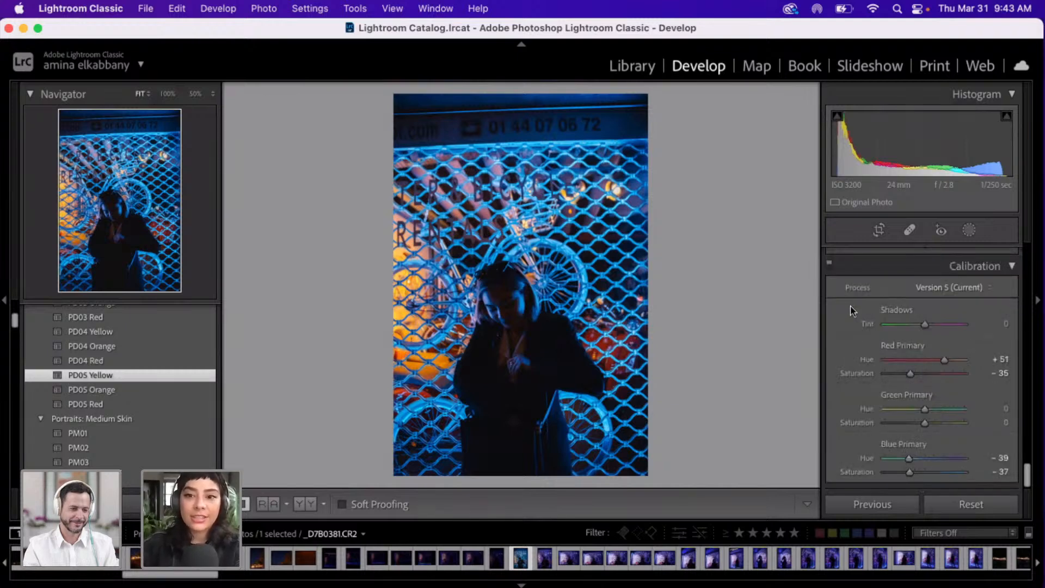
scroll(851, 311, up, 6)
scroll(850, 310, up, 5)
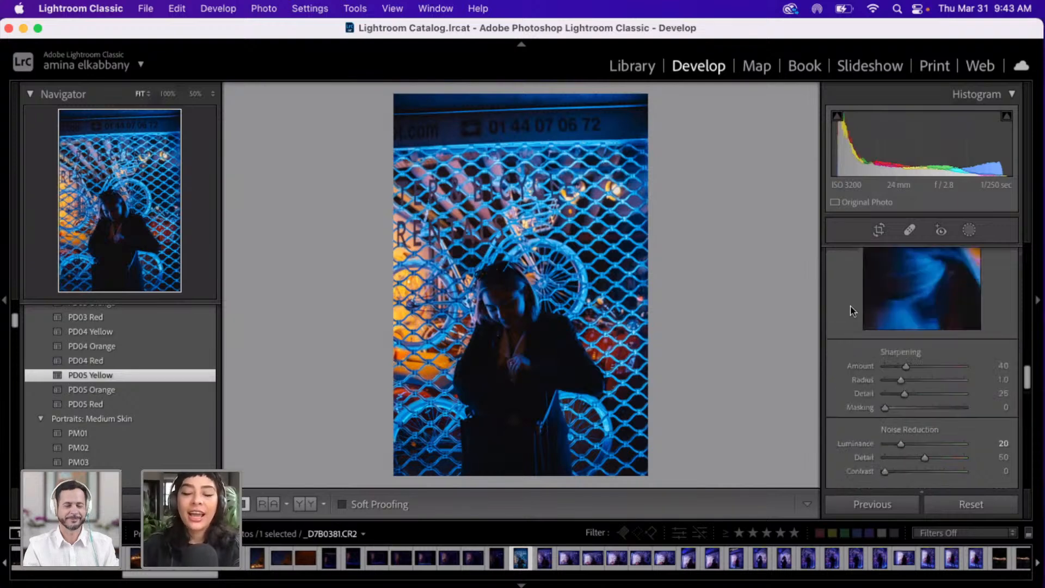
scroll(850, 311, up, 5)
scroll(850, 306, up, 1)
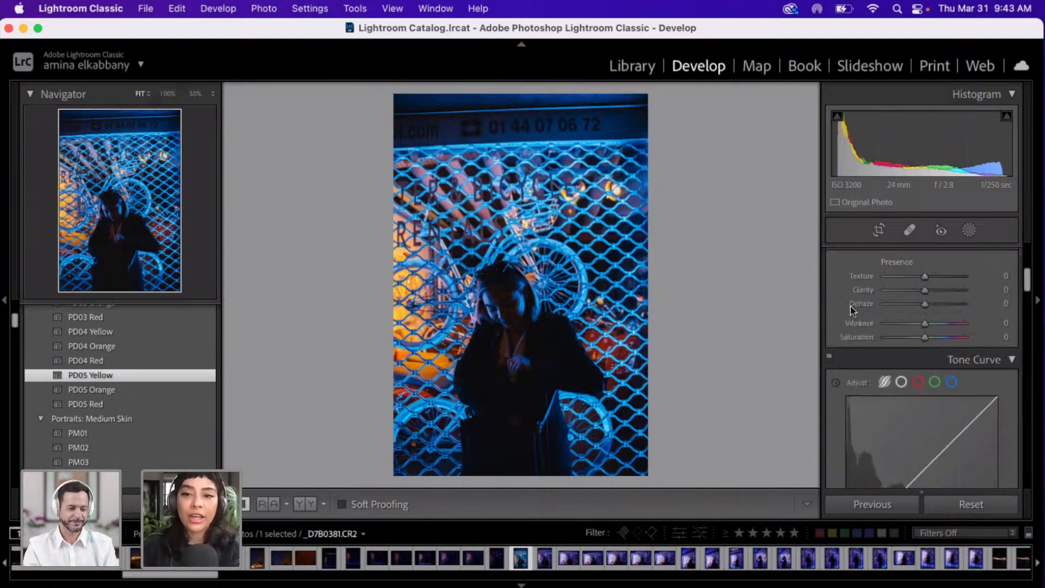
scroll(851, 306, up, 4)
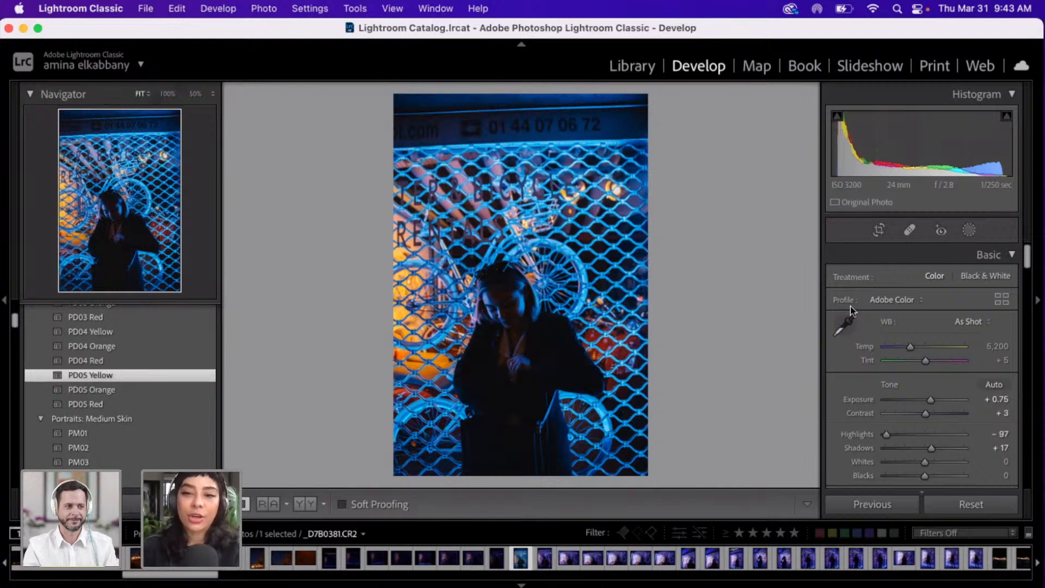
- Try Whites at -55, set Whites to -2, and review the basic tone settings
scroll(850, 308, down, 5)
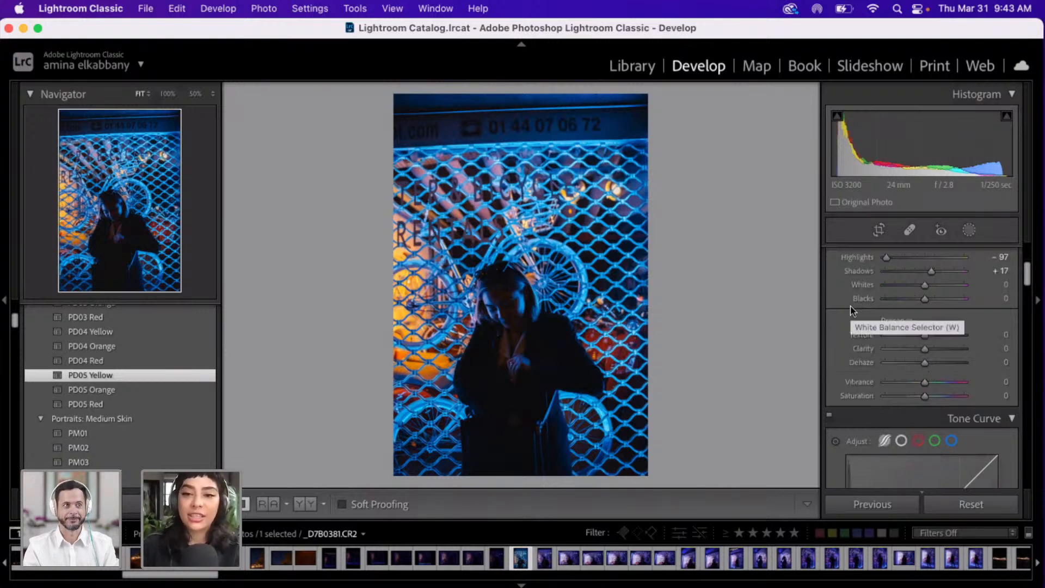
click(902, 286)
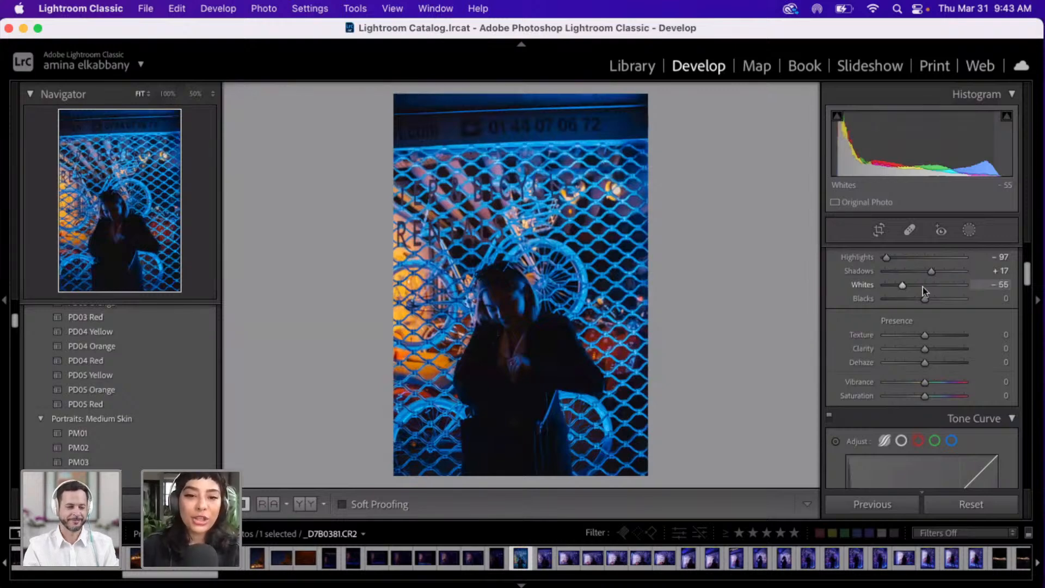
click(923, 285)
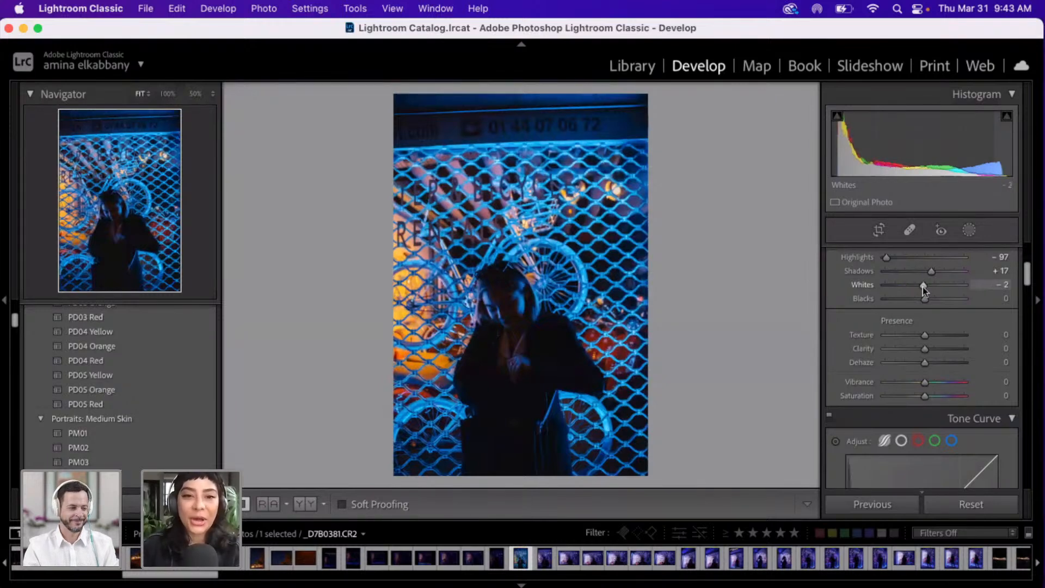
scroll(923, 287, up, 1)
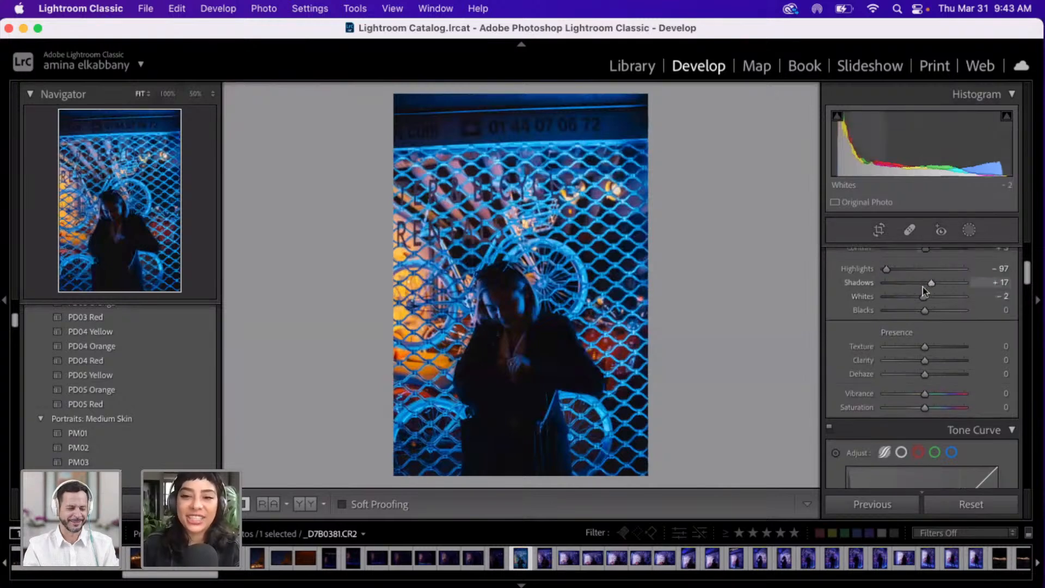
scroll(923, 292, up, 5)
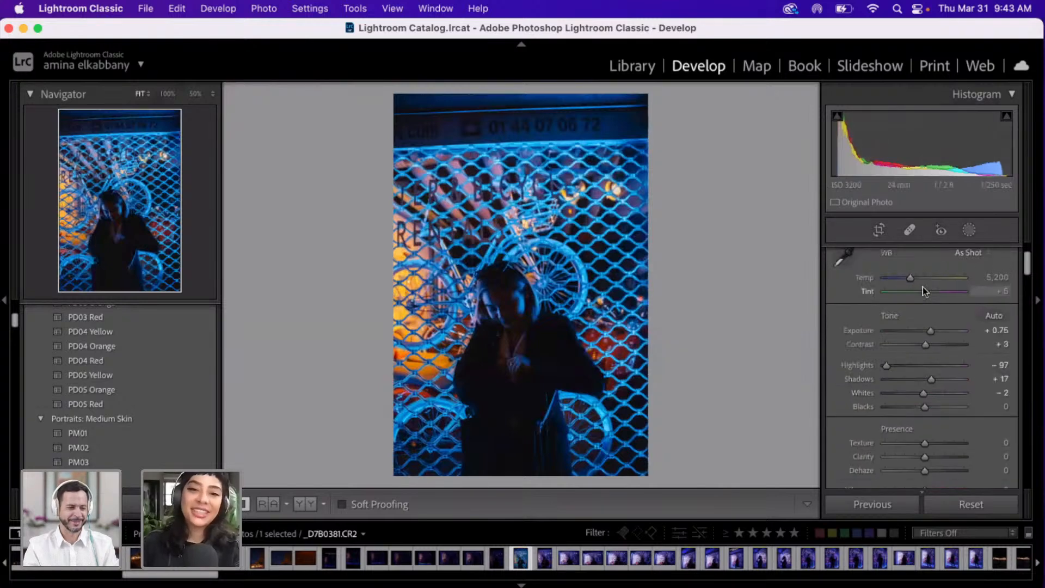
scroll(923, 292, up, 3)
- Tint the Color Grading shadows a strong orange, about Hue 34 and Saturation 100, comparing it with a near-neutral tint
scroll(923, 287, down, 15)
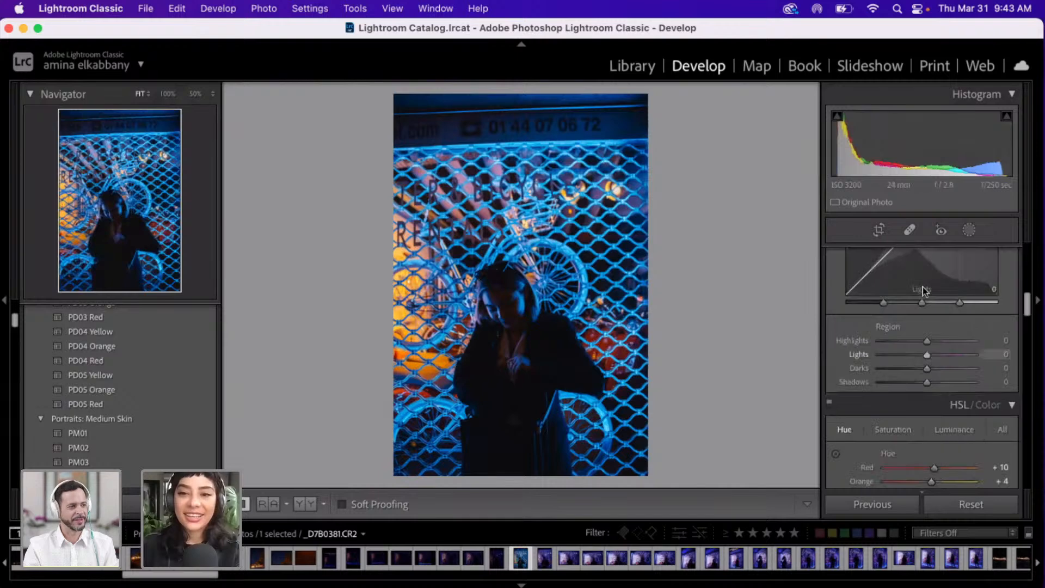
scroll(923, 287, down, 1)
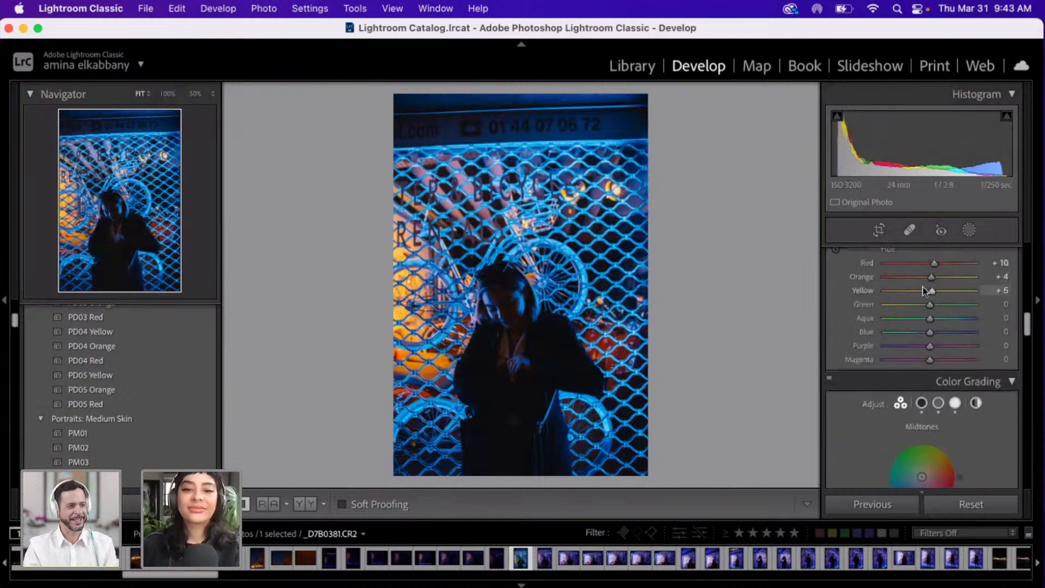
scroll(922, 287, down, 6)
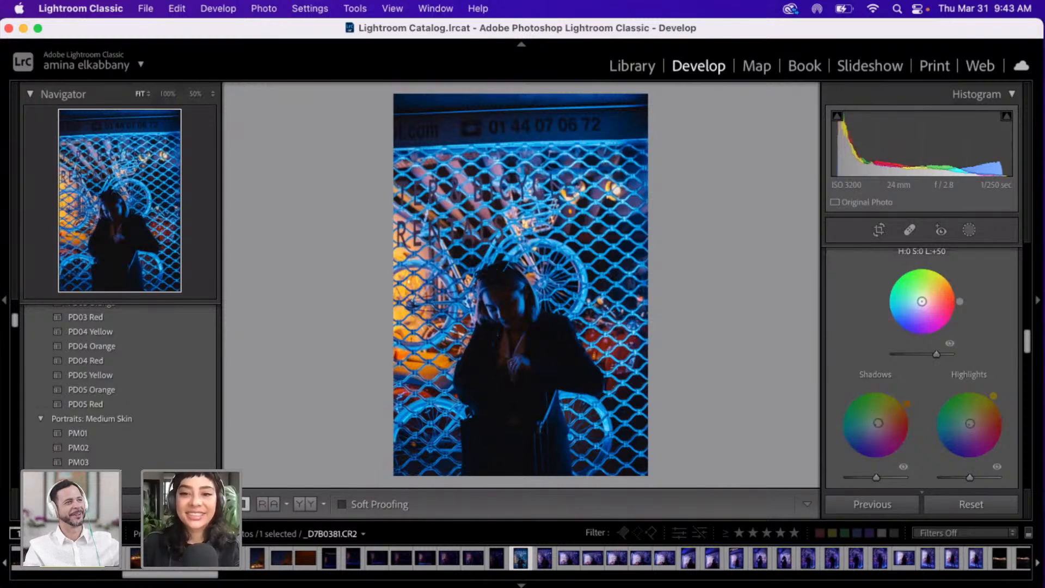
drag(877, 423, 900, 415)
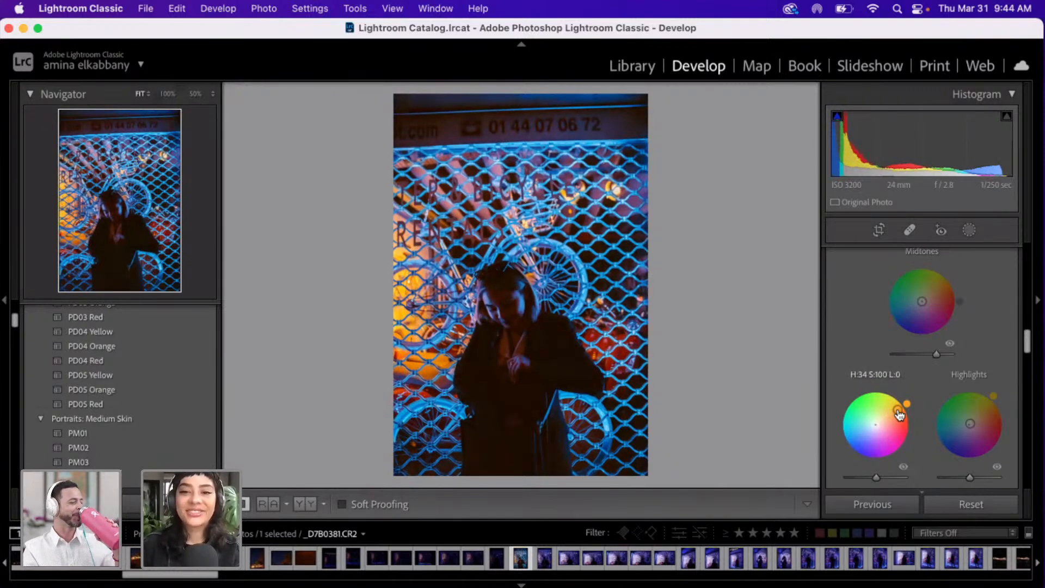
click(876, 427)
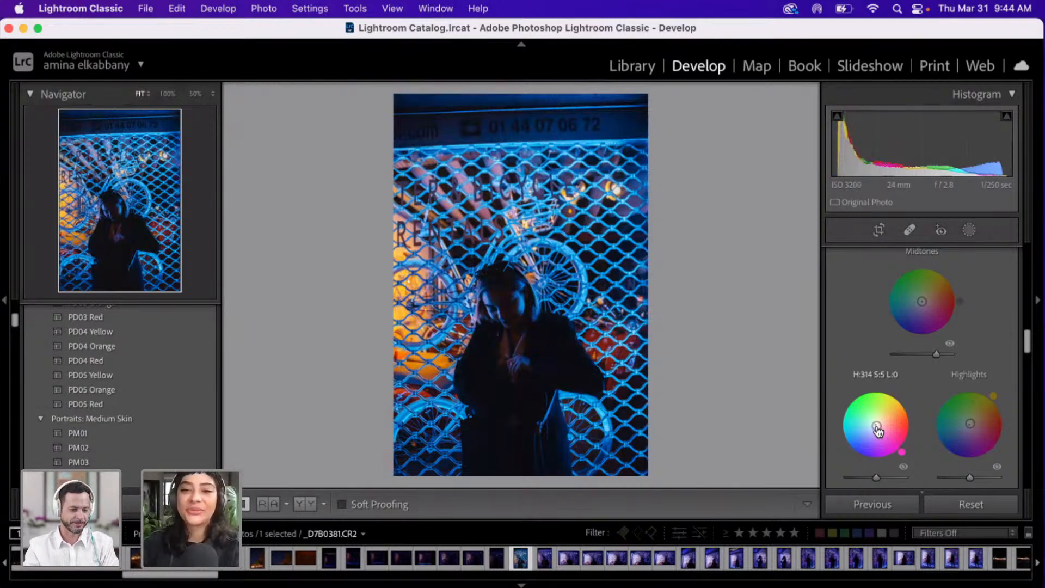
drag(876, 425, 899, 410)
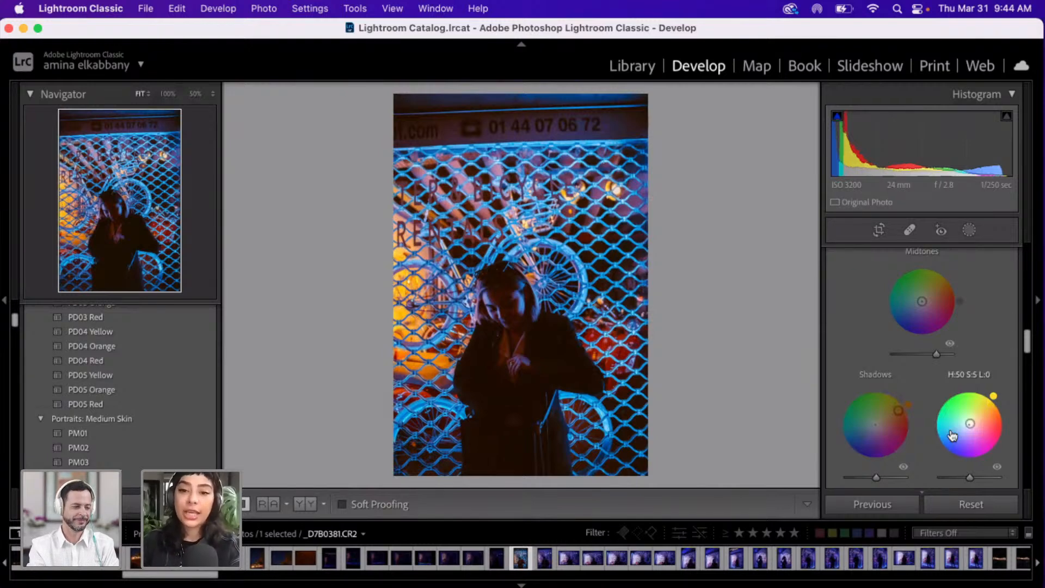
- Try highlight tints of Hue 199, Saturation 66 and Hue 43, Saturation 52, and settle on a yellow-green highlight tint
click(952, 434)
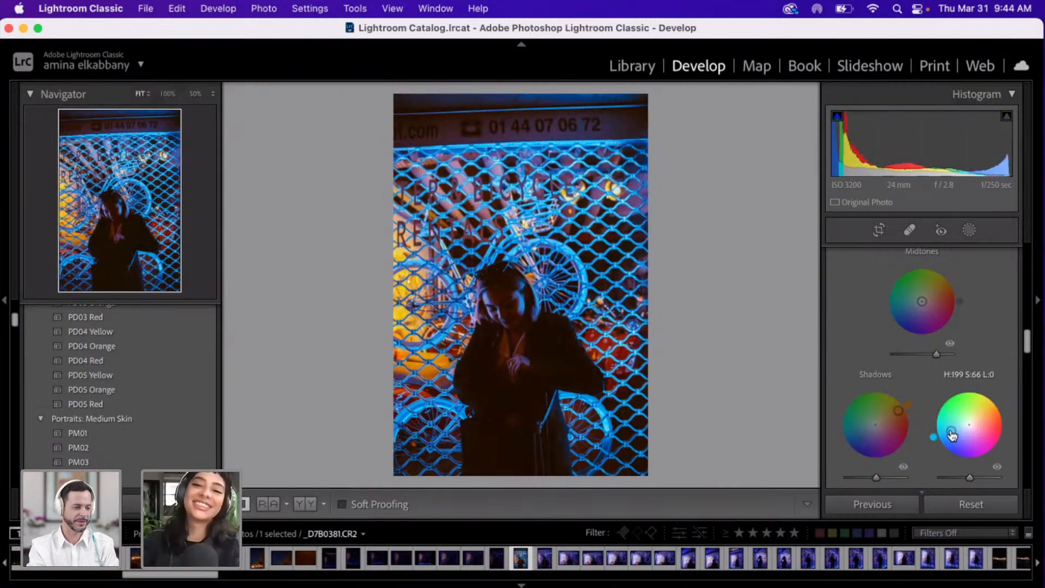
click(981, 417)
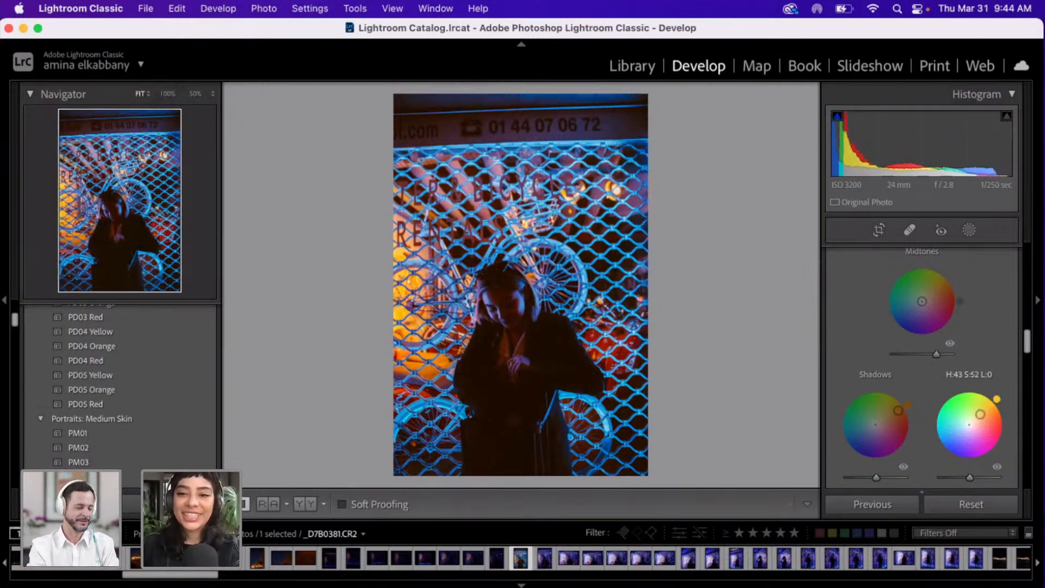
drag(980, 414, 972, 403)
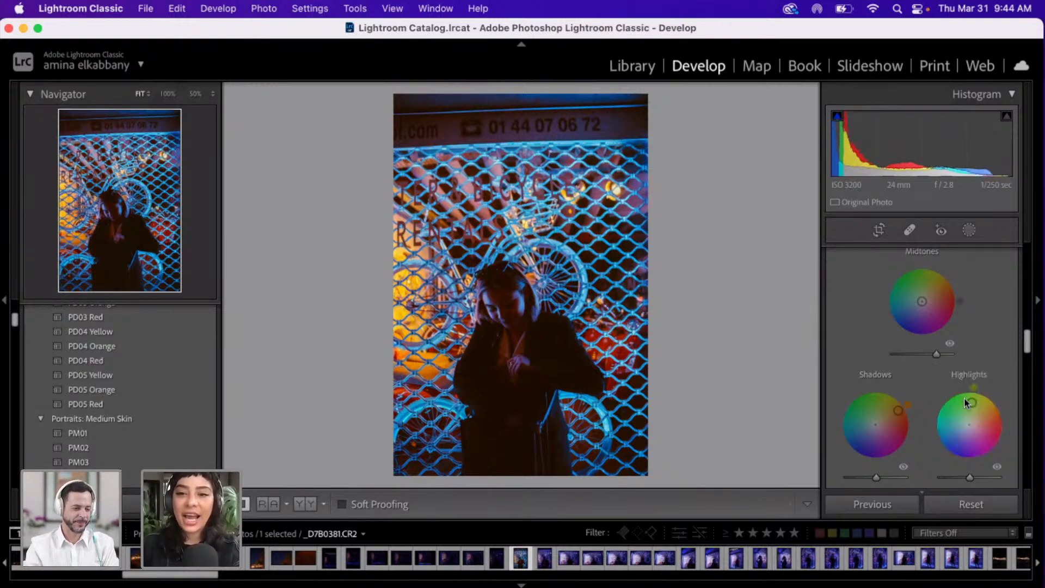
scroll(886, 343, up, 1)
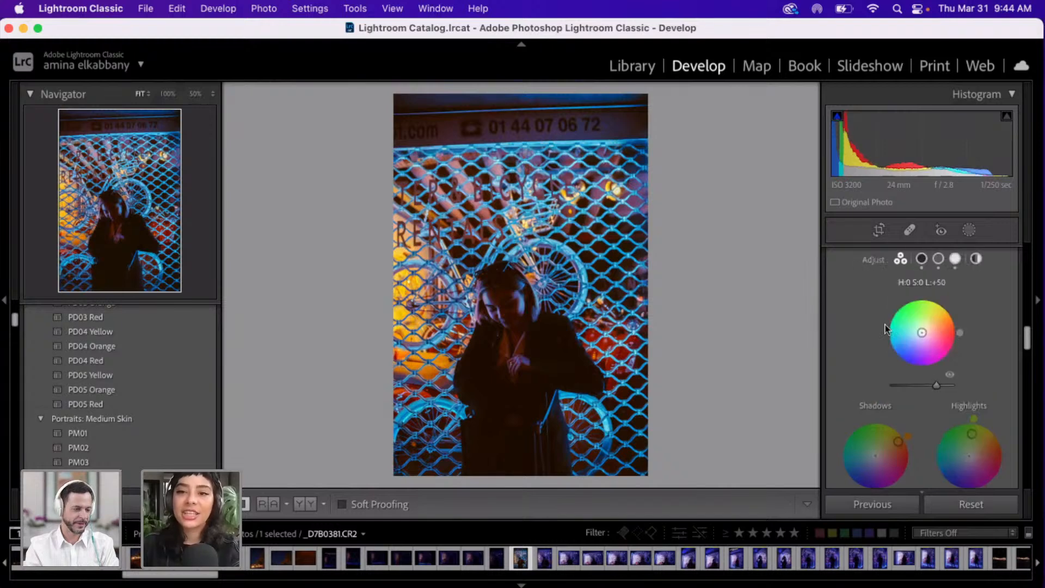
scroll(885, 329, down, 1)
scroll(886, 329, up, 1)
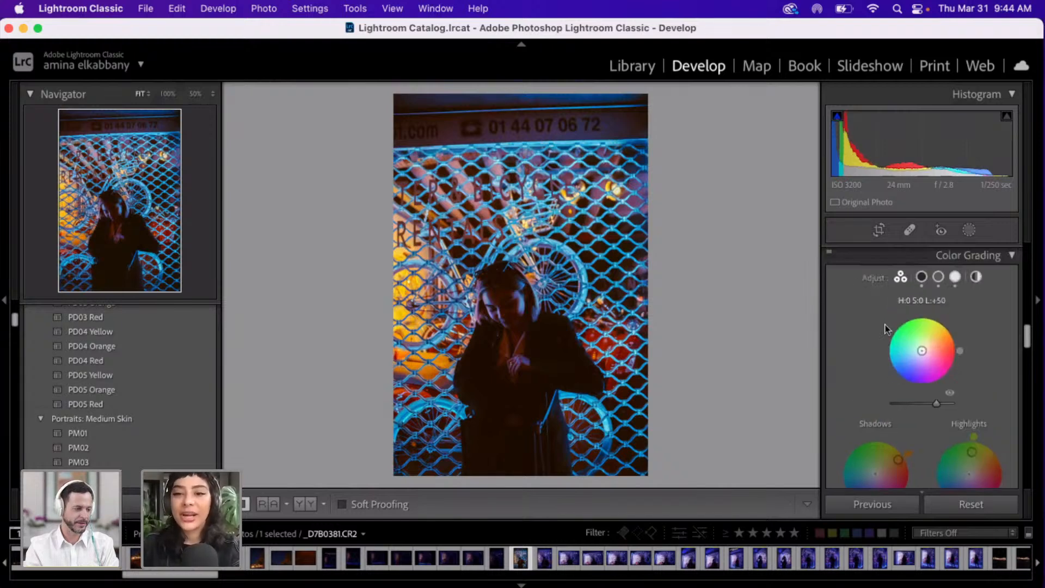
scroll(885, 329, down, 1)
scroll(886, 328, down, 1)
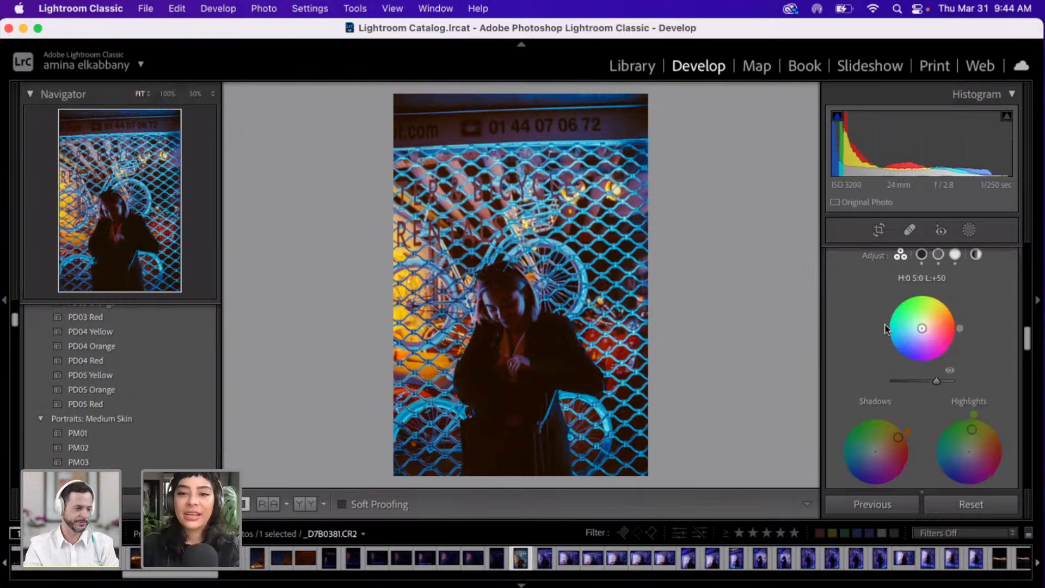
- Compare a near-neutral shadow tint with strong orange, keep Hue 31, Saturation 100, and tint the highlights magenta, Hue 309, Saturation 56
scroll(853, 416, down, 1)
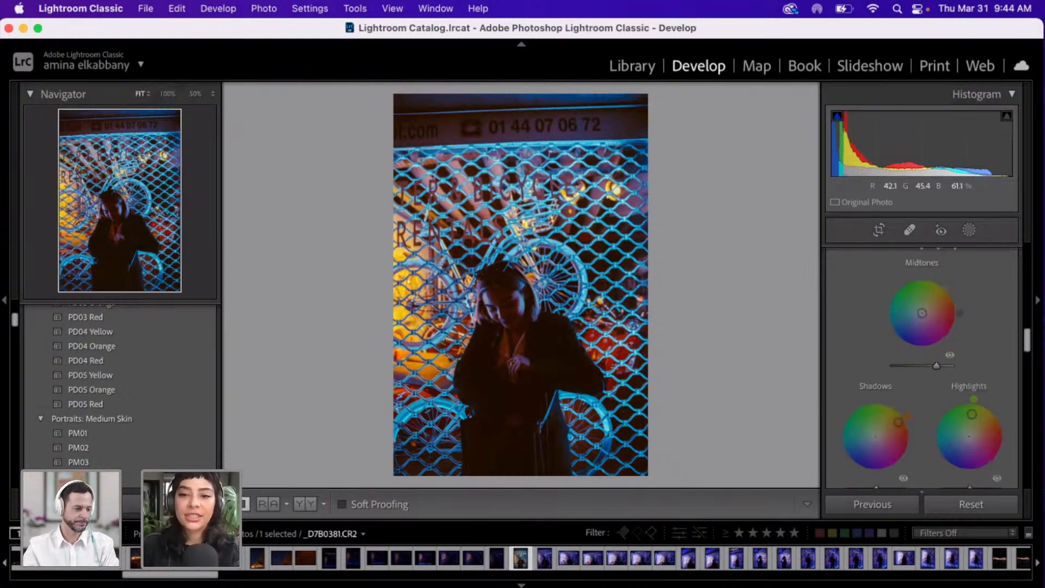
click(876, 442)
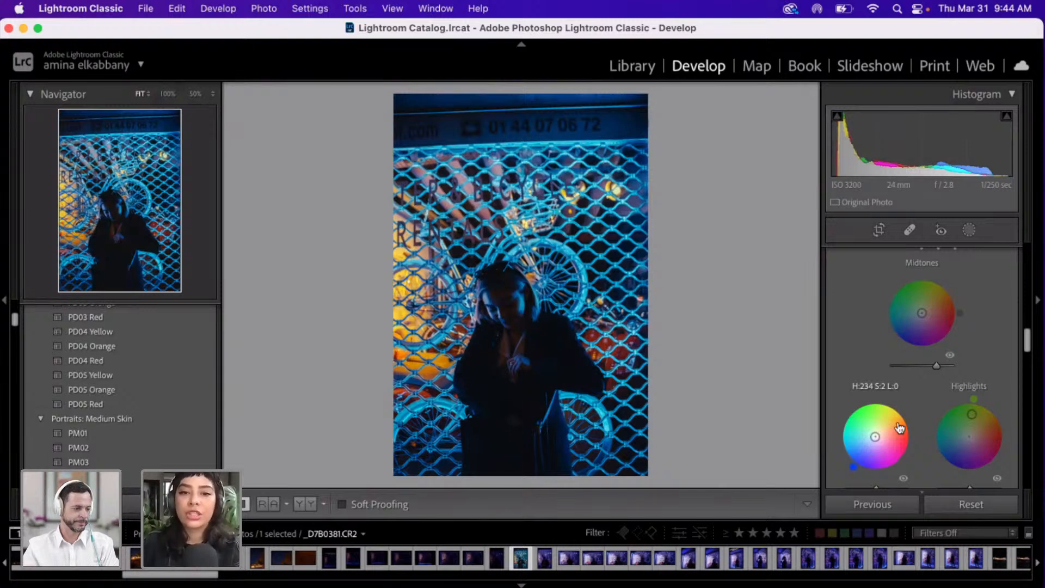
click(898, 423)
drag(897, 423, 899, 422)
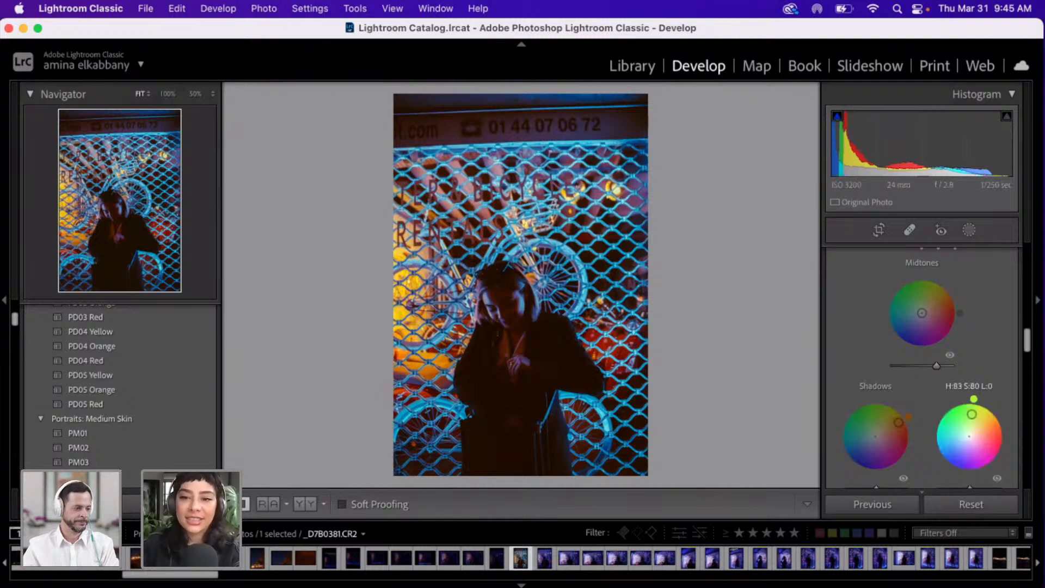
drag(971, 414, 980, 449)
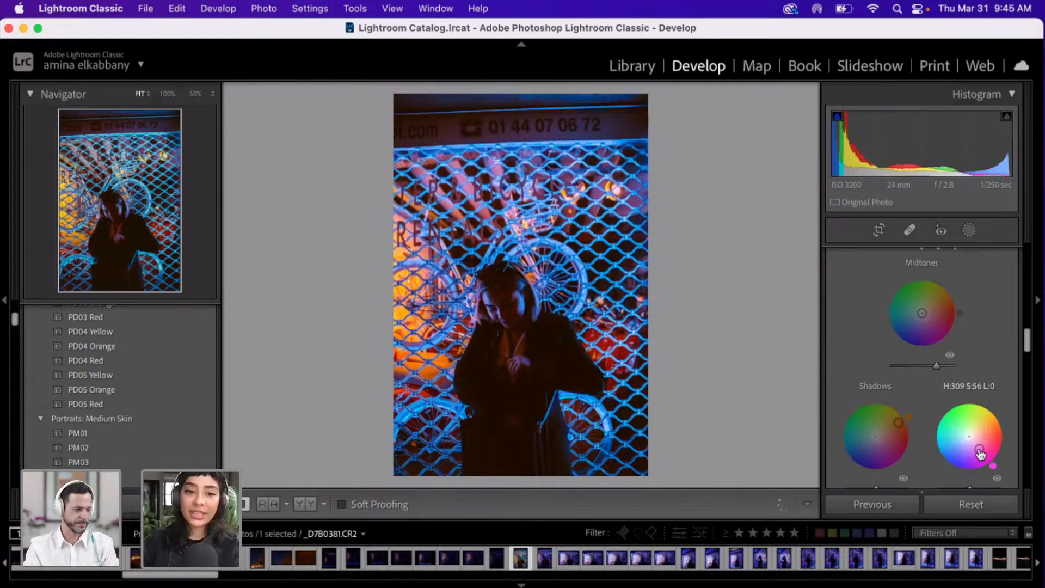
- Compare the edited portrait with the original in the side-by-side, top-and-bottom and split before/after layouts, and return to the single-photo view
click(301, 505)
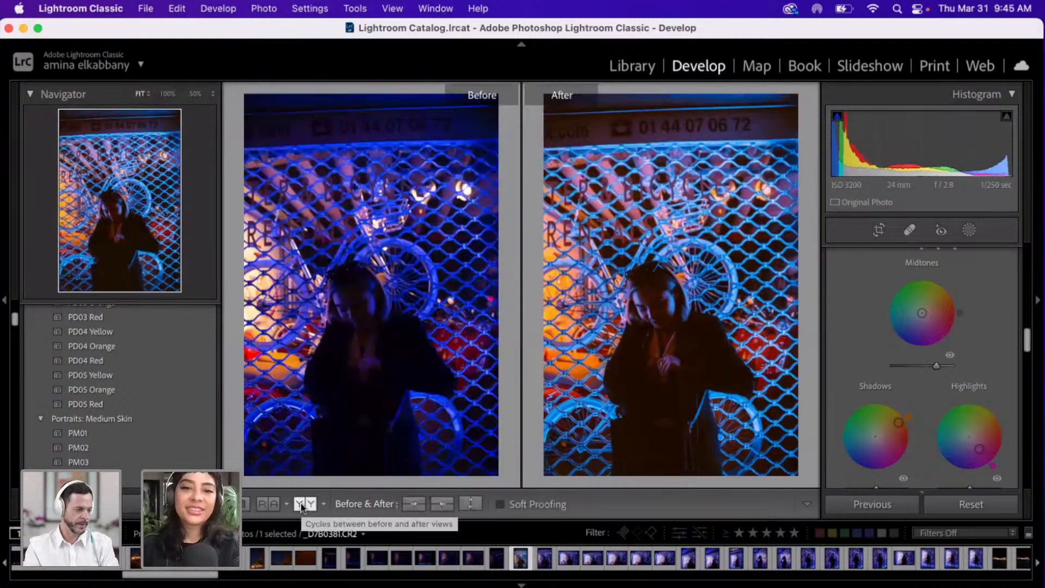
click(301, 505)
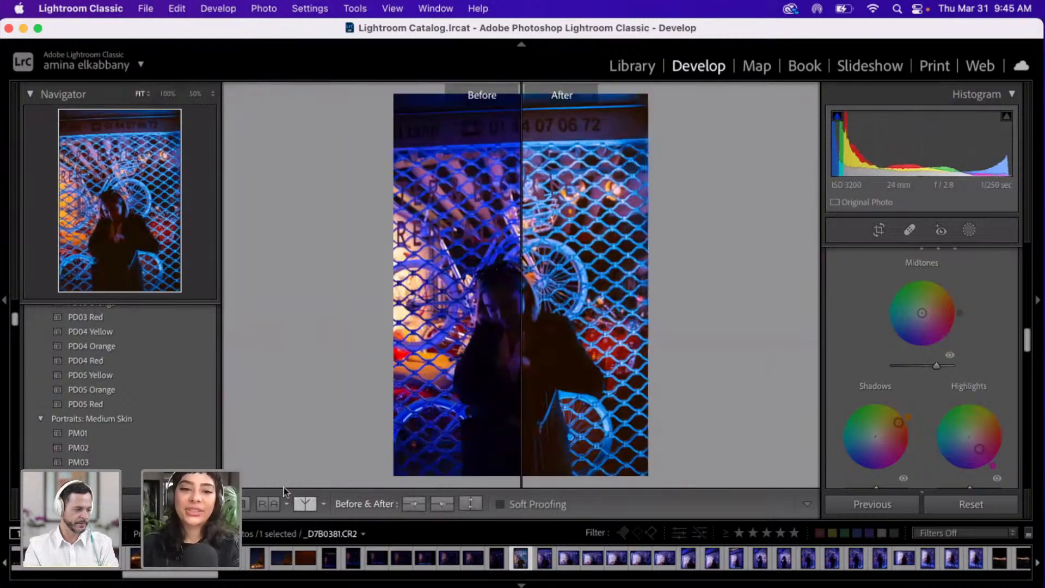
click(304, 504)
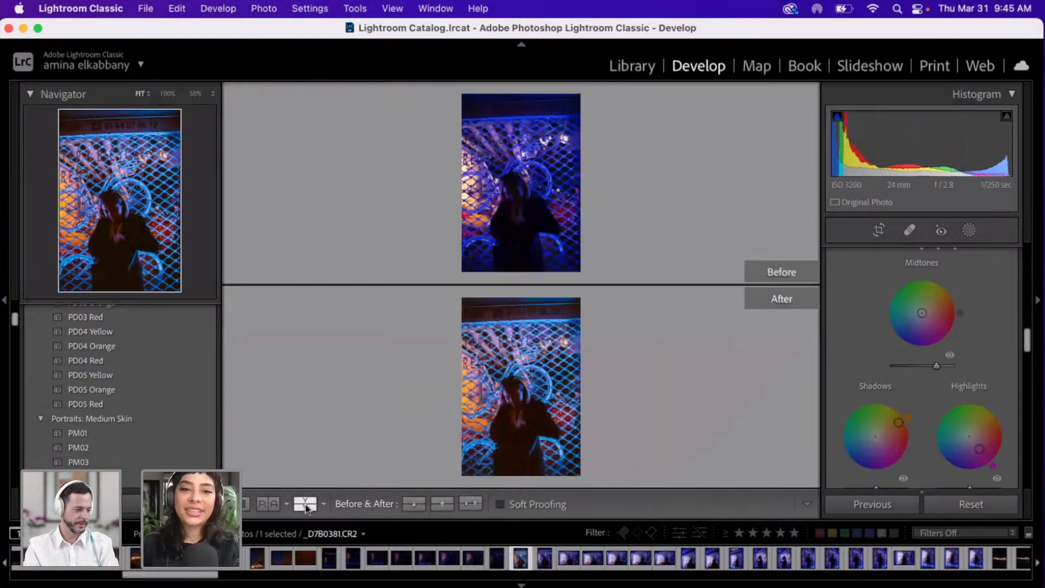
click(306, 505)
click(305, 505)
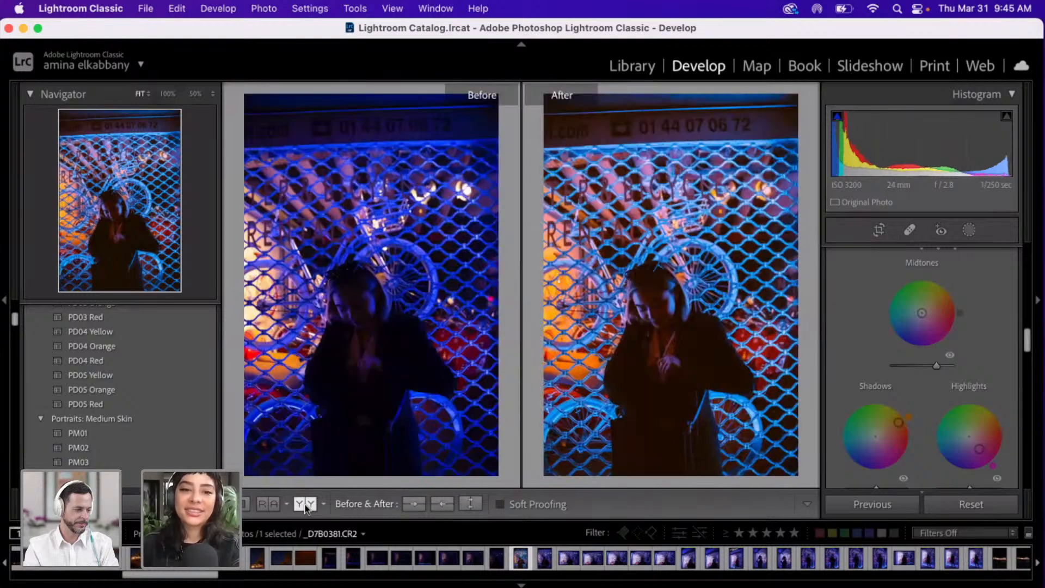
click(305, 505)
click(305, 505)
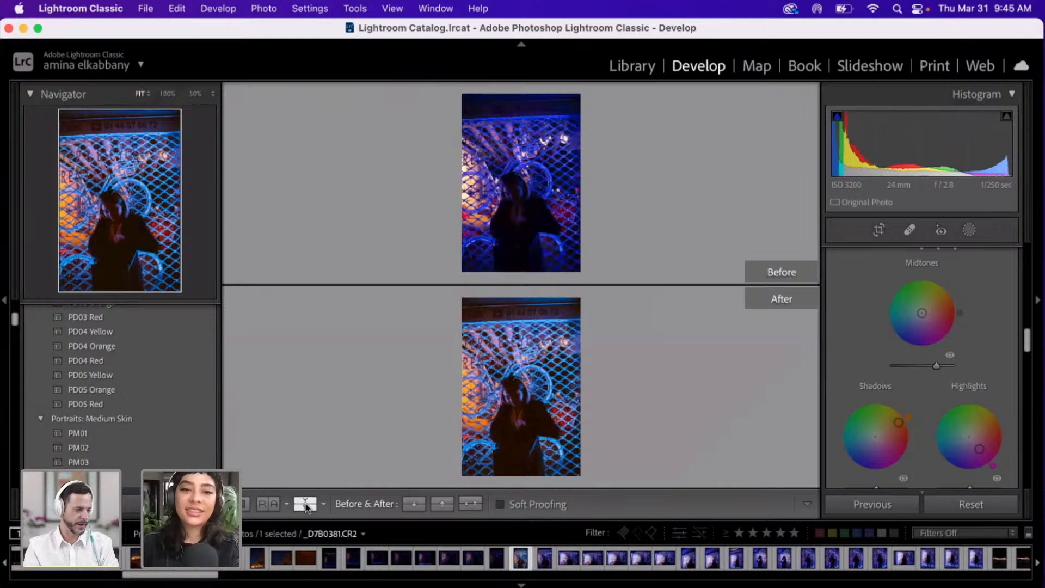
click(306, 505)
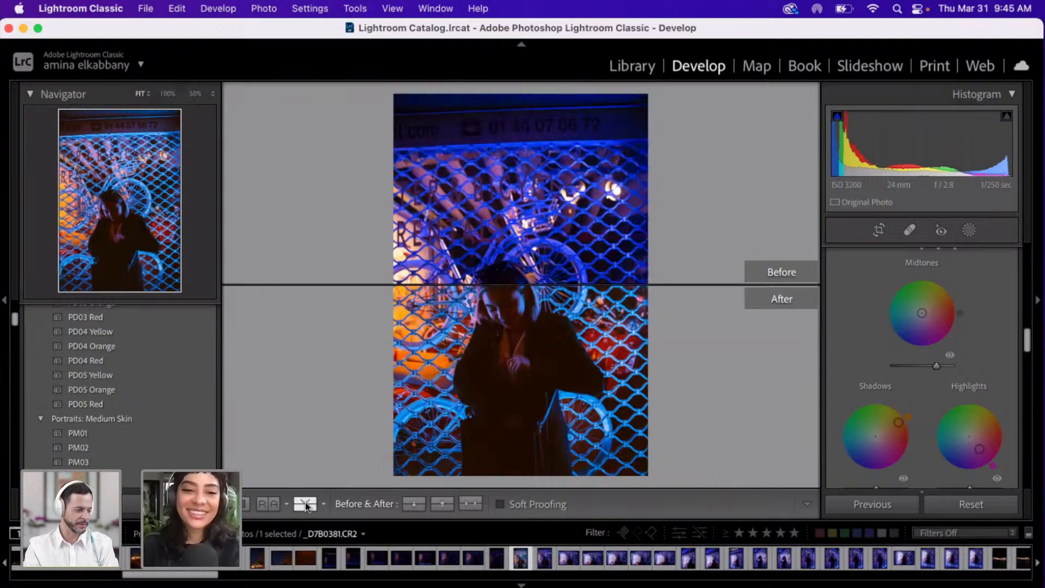
click(246, 504)
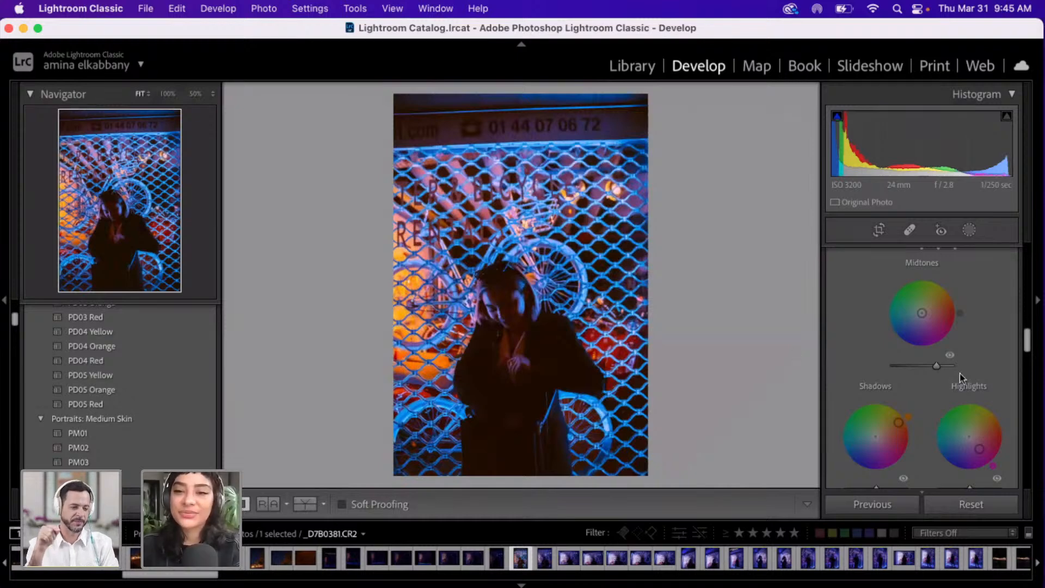
- Try midtone tints of Hue 74, Saturation 51, Hue 167, Saturation 69, and Hue 5, Saturation 37, and reset the midtone tint
click(926, 298)
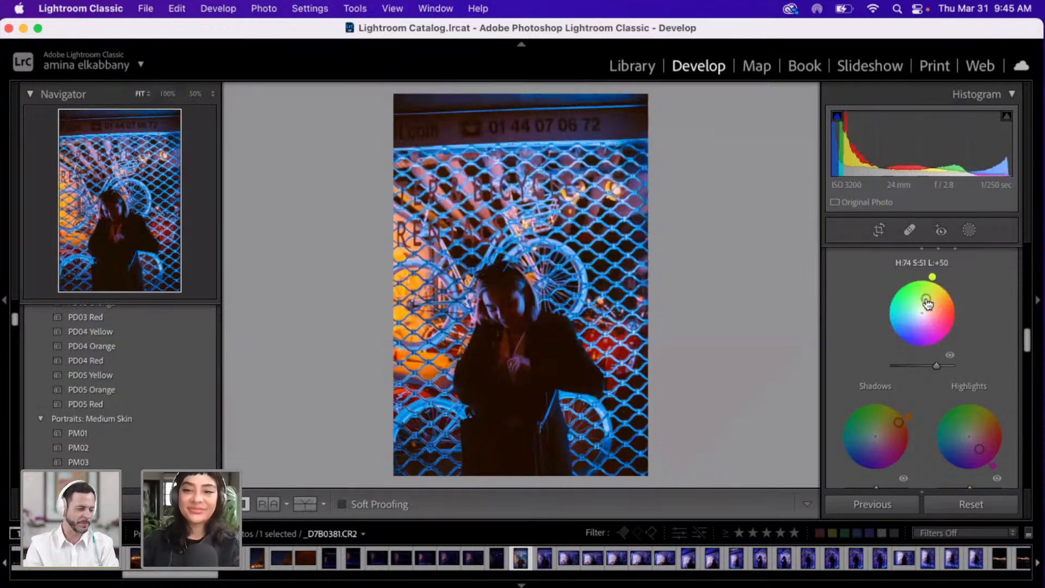
click(905, 313)
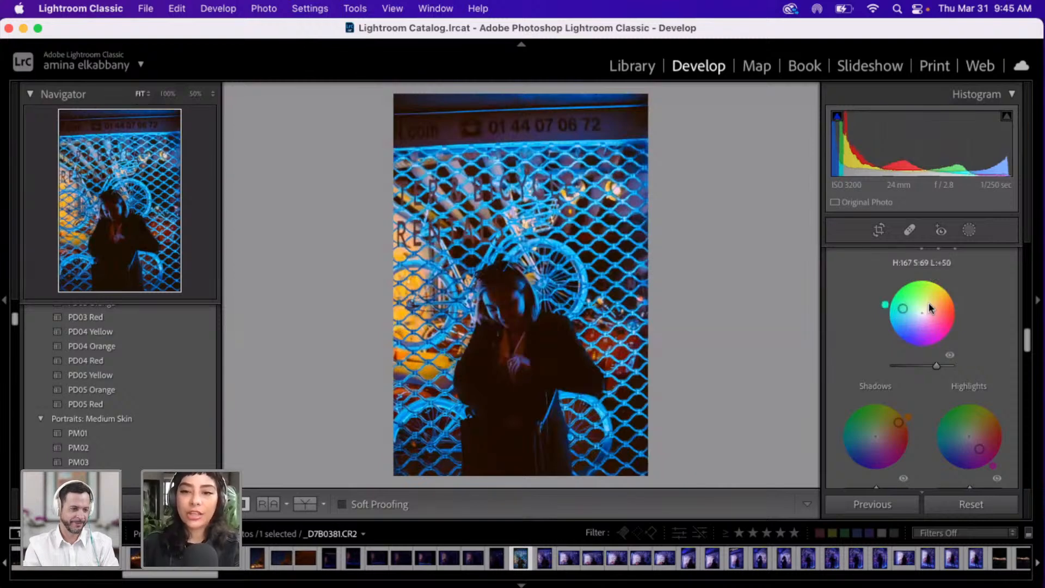
scroll(939, 313, up, 1)
click(948, 327)
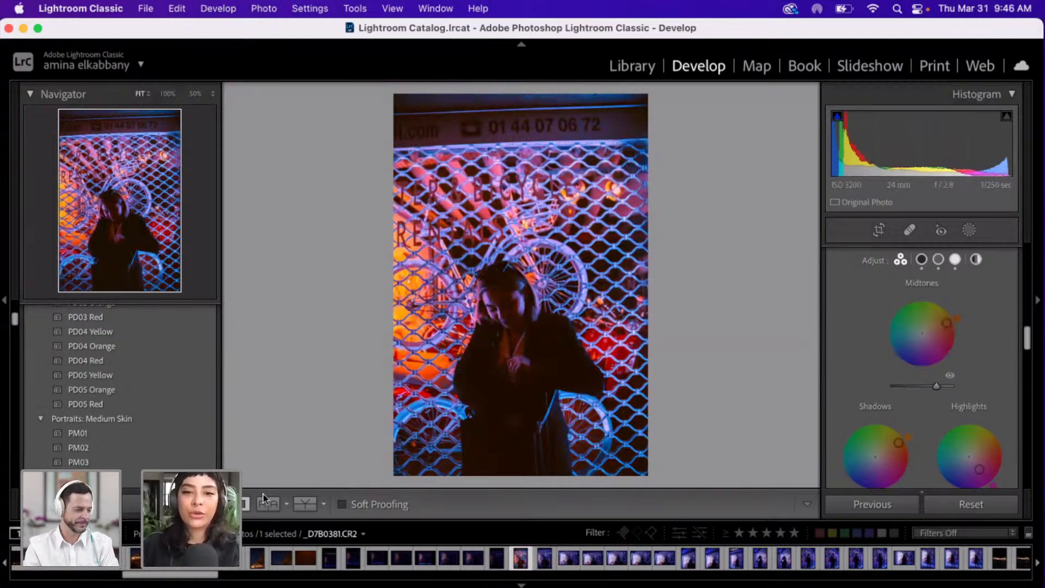
click(933, 333)
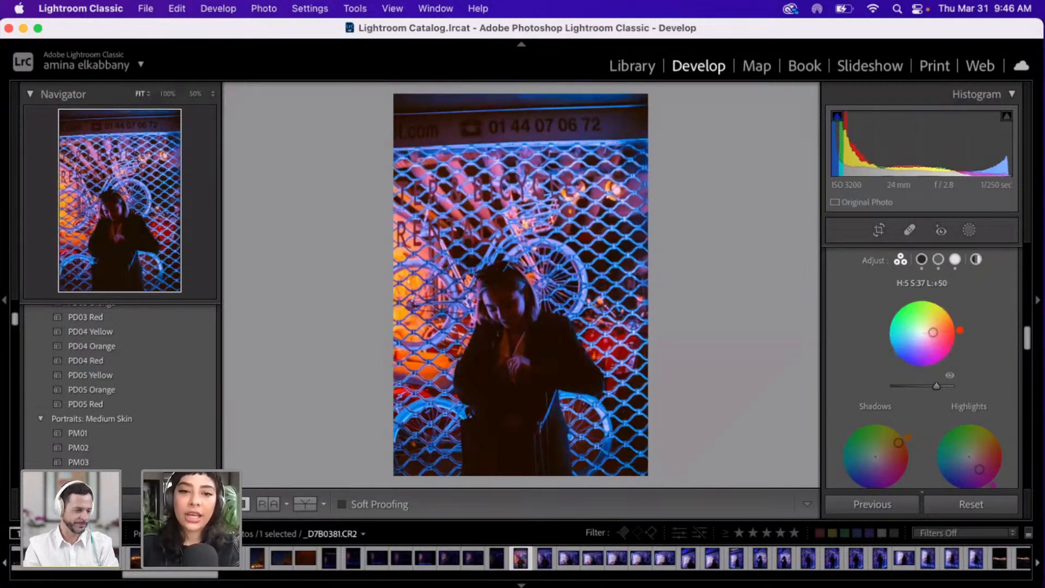
double_click(933, 333)
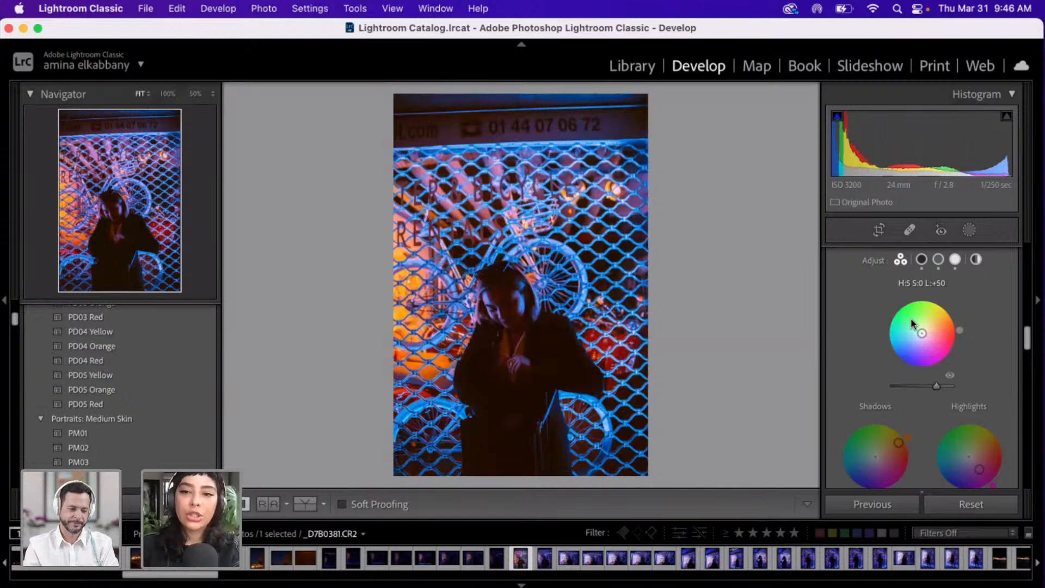
- Try midtone tints of Hue 196, Saturation 37, Hue 165, Saturation 77, and Hue 19, Saturation 57, plus a magenta one
drag(911, 320, 913, 341)
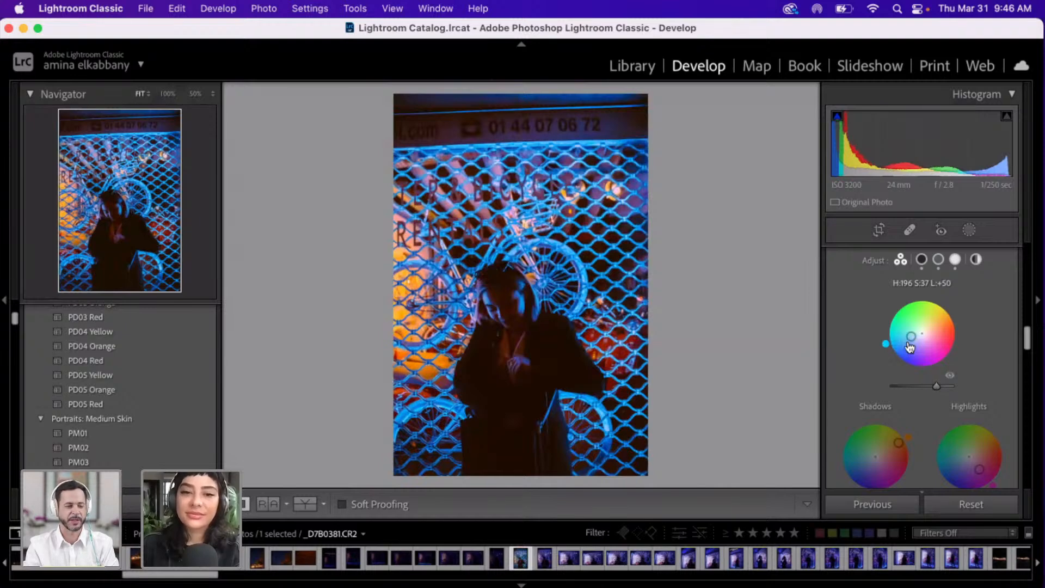
drag(909, 347, 901, 328)
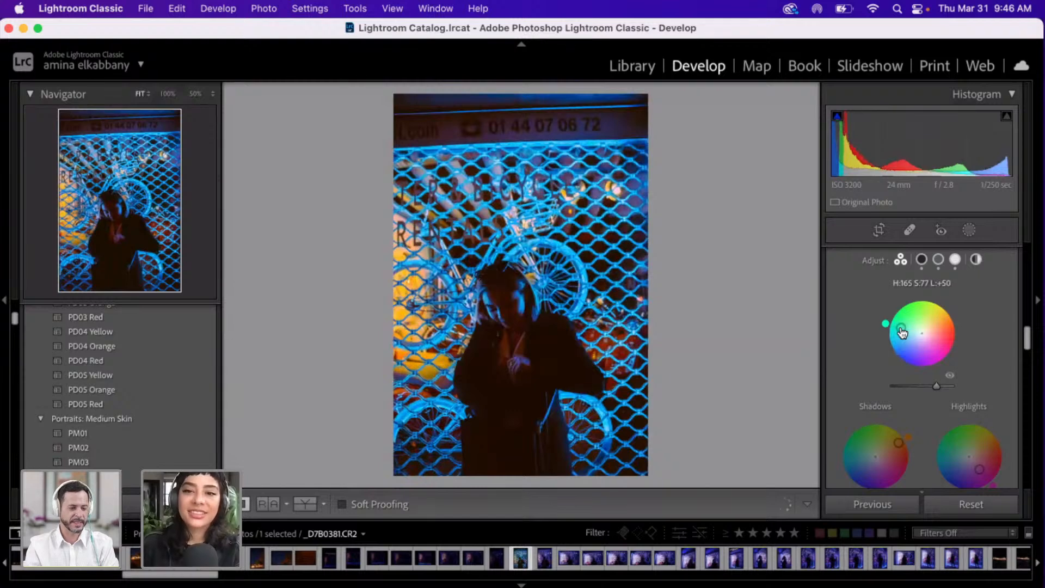
click(937, 327)
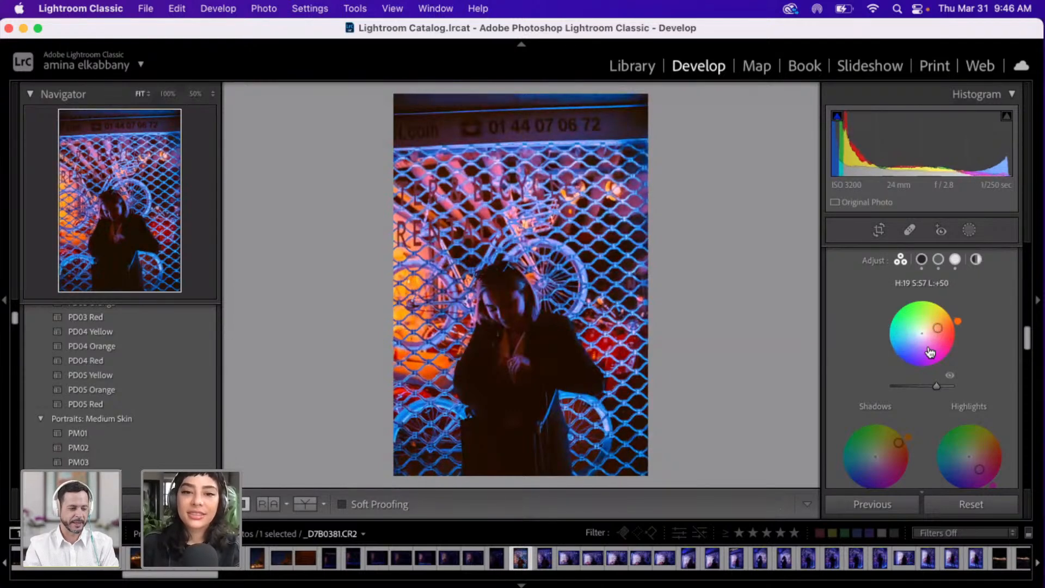
click(930, 351)
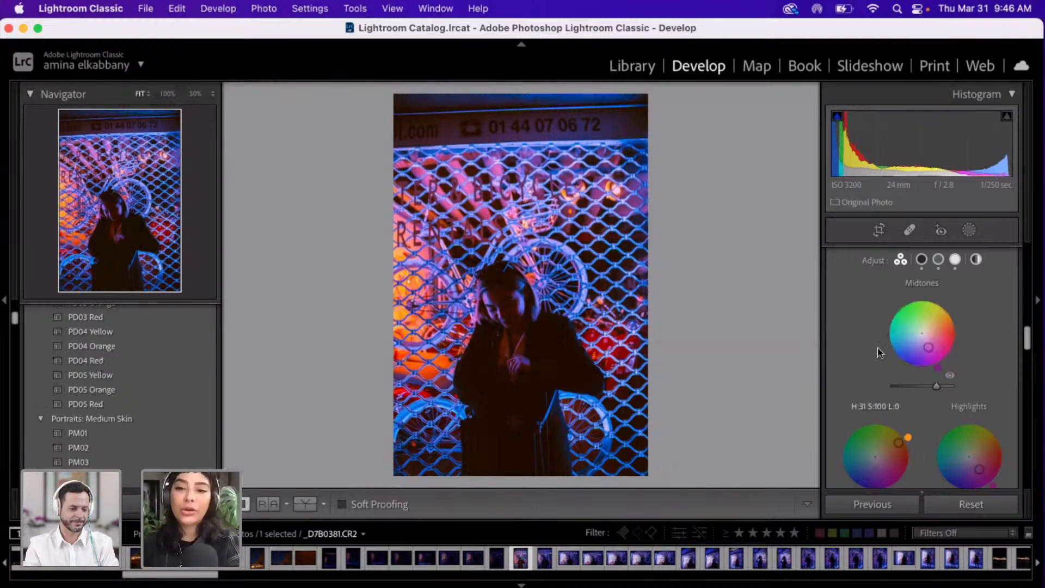
- Compare cyan, yellow, pink, blue and magenta midtone tints, and settle on blue-violet at Hue 258, Saturation 69
click(904, 335)
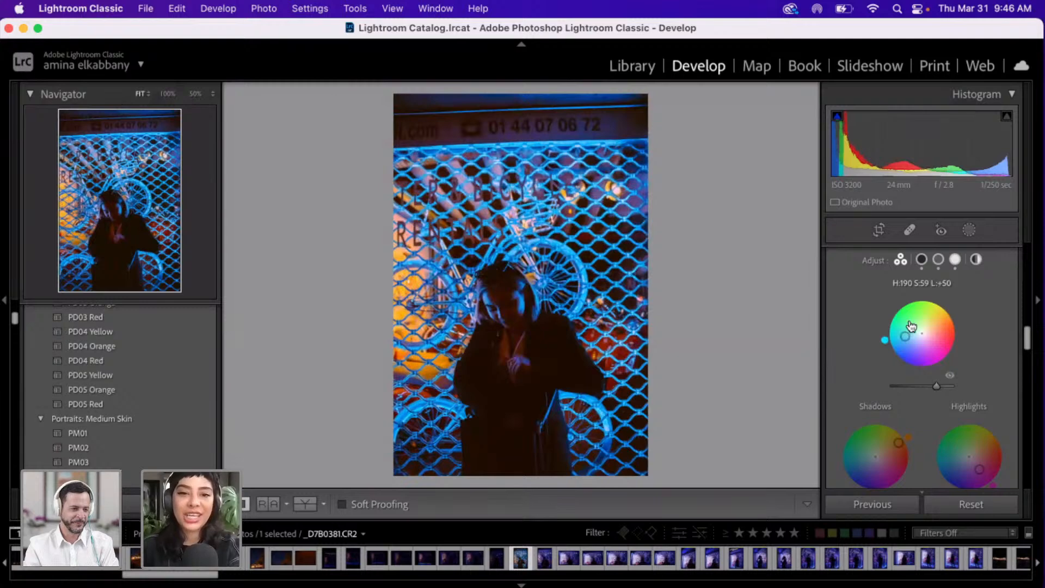
click(928, 320)
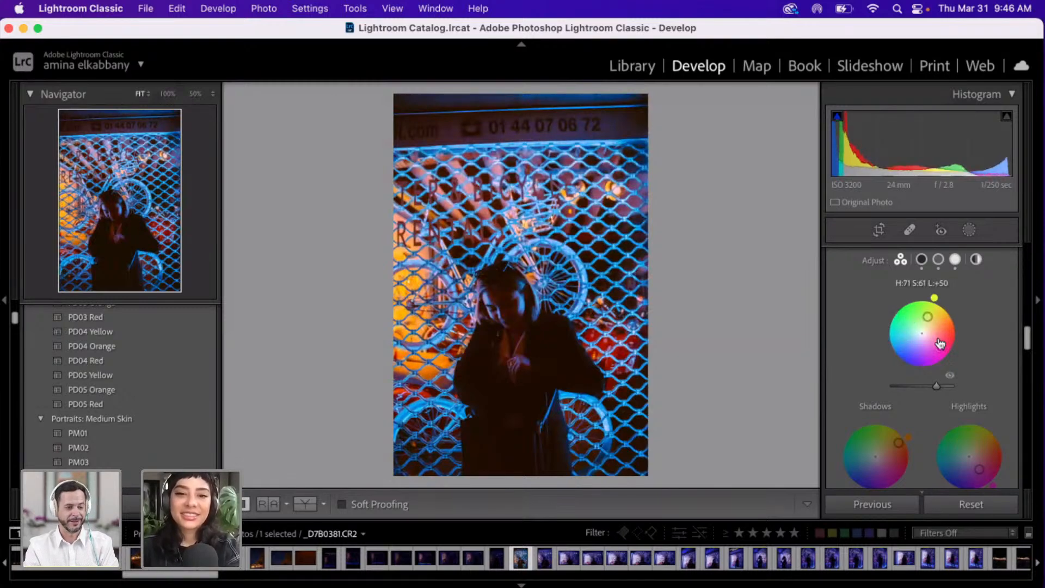
click(940, 343)
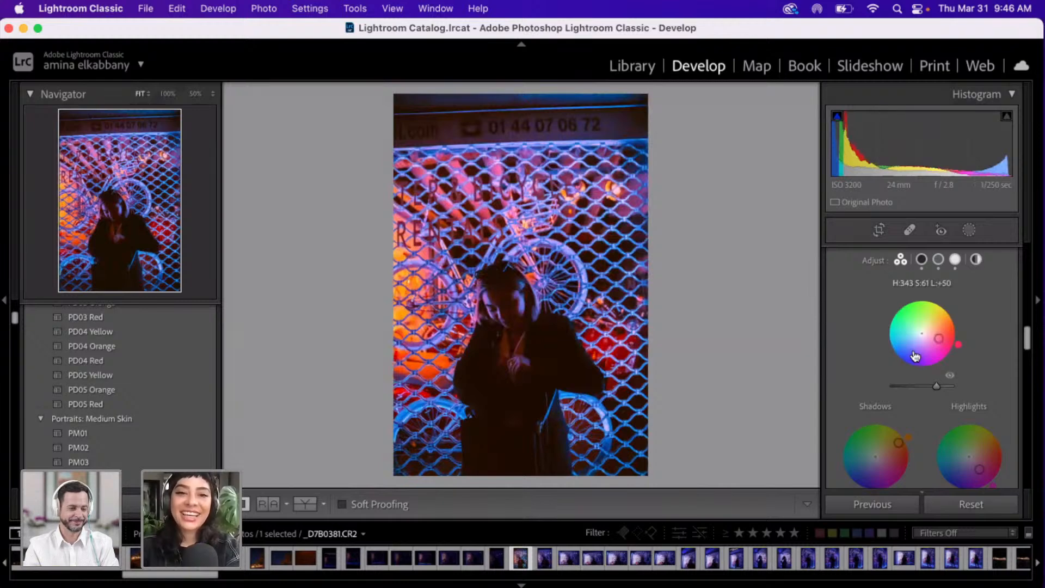
click(916, 356)
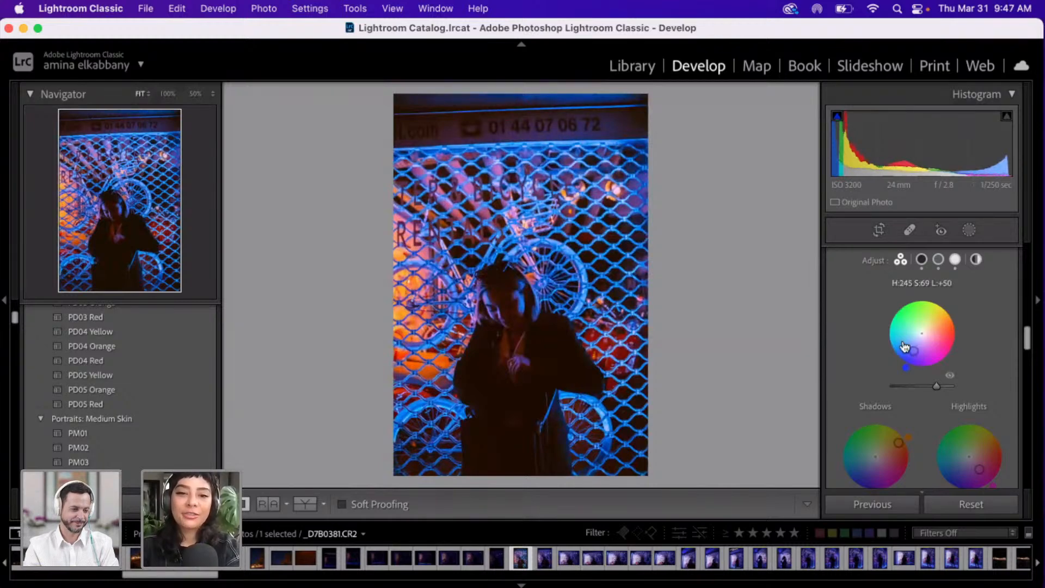
click(904, 345)
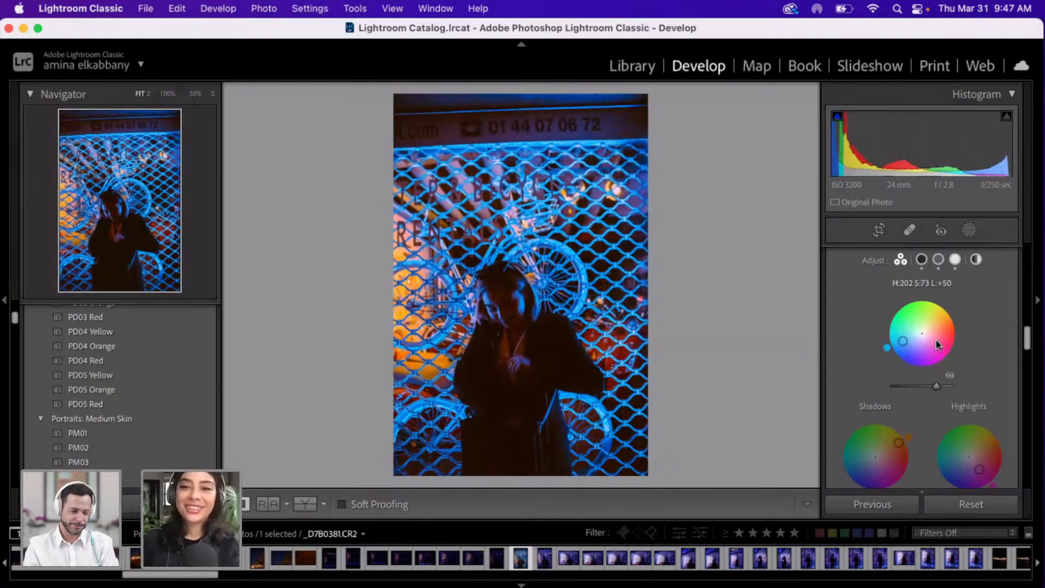
click(937, 355)
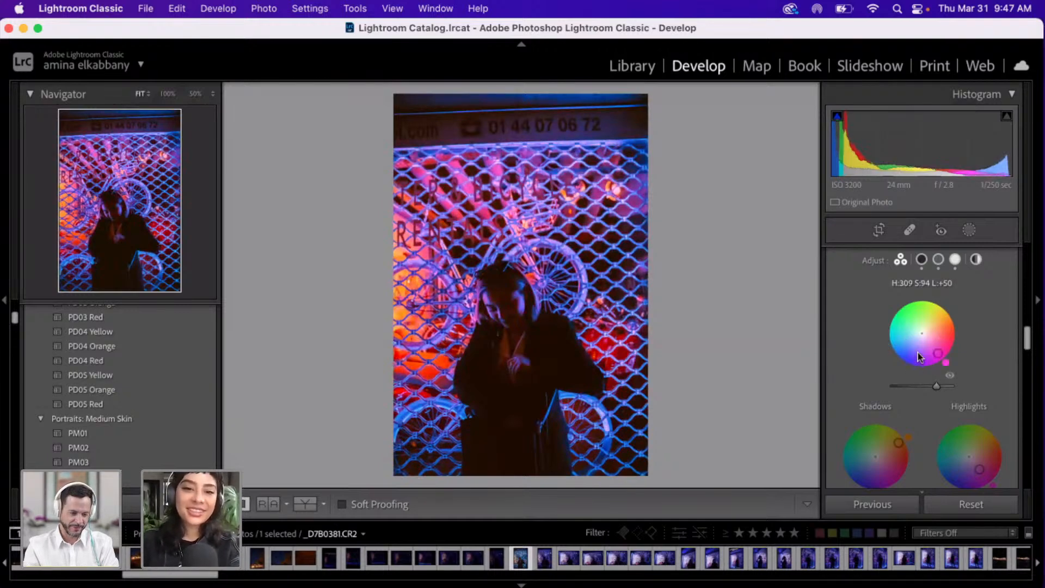
click(919, 356)
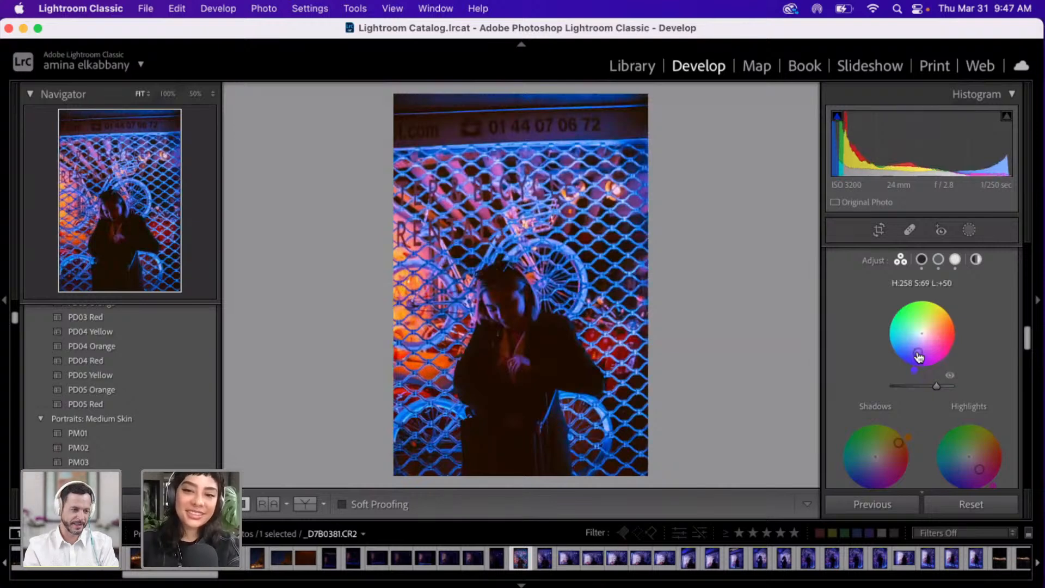
- Tint the Color Grading highlights a strong green, about Hue 122 and Saturation 92
scroll(919, 356, down, 2)
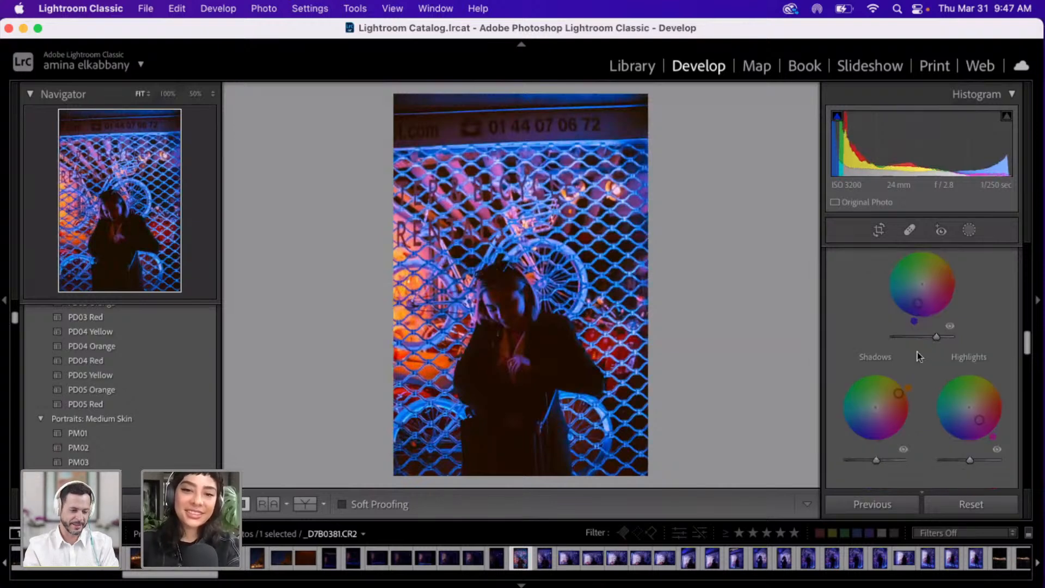
click(956, 388)
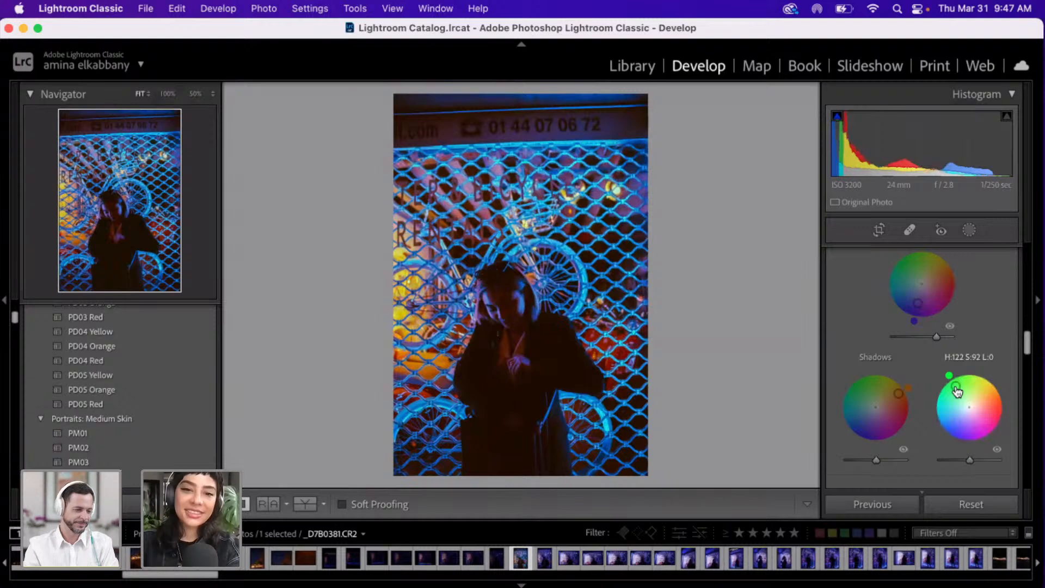
drag(956, 386, 955, 384)
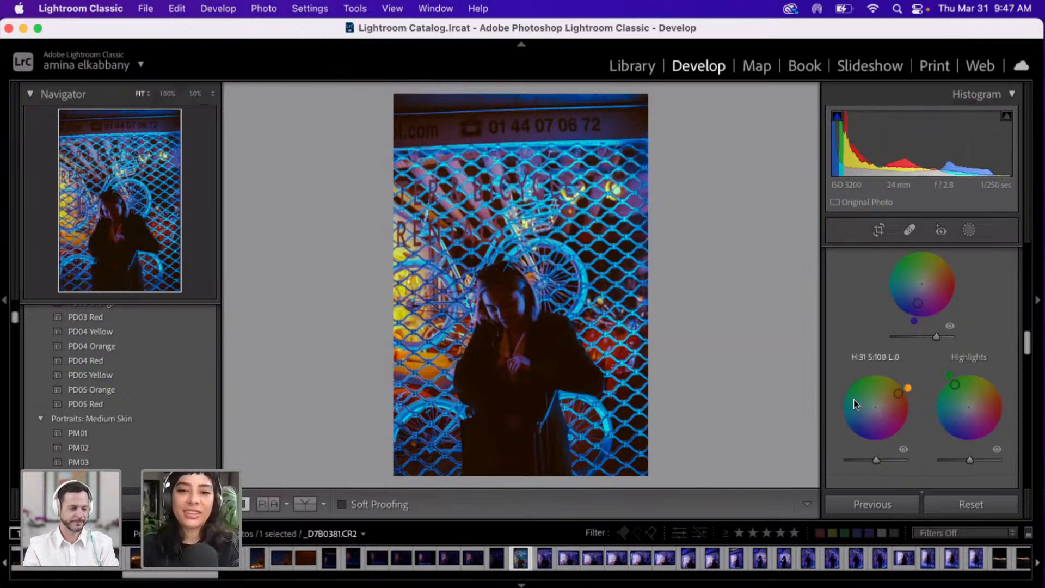
- Review the Detail and Lens Corrections settings, and inspect the woman's face at 100% zoom
scroll(842, 342, down, 3)
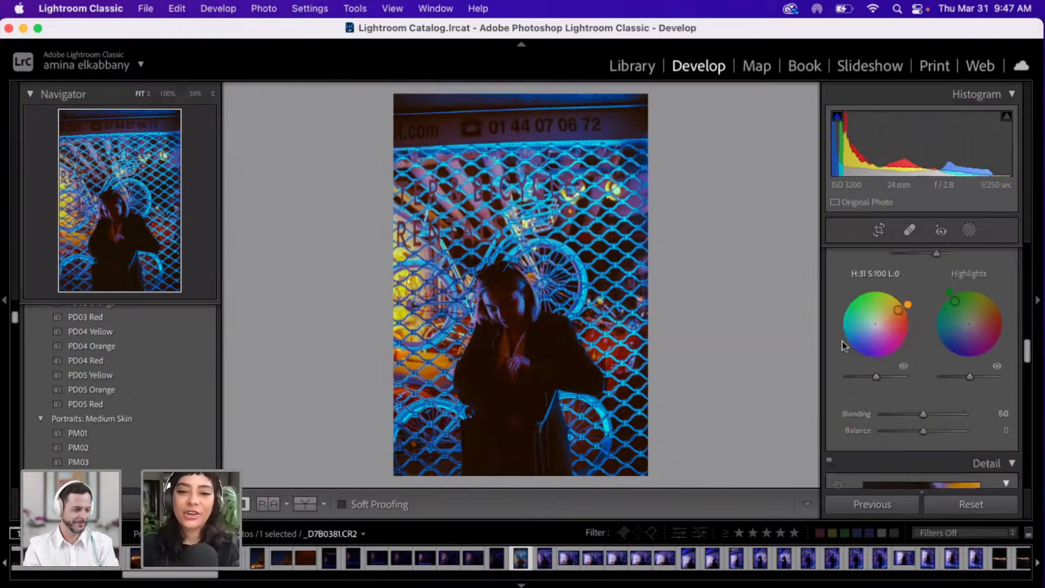
scroll(842, 342, down, 5)
scroll(842, 341, down, 6)
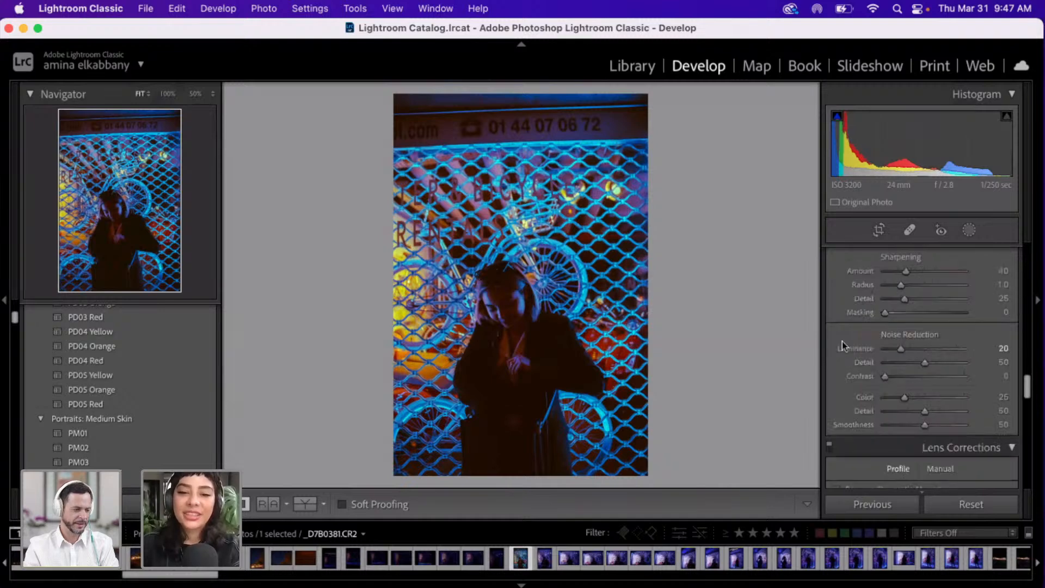
scroll(842, 341, up, 1)
scroll(842, 342, down, 6)
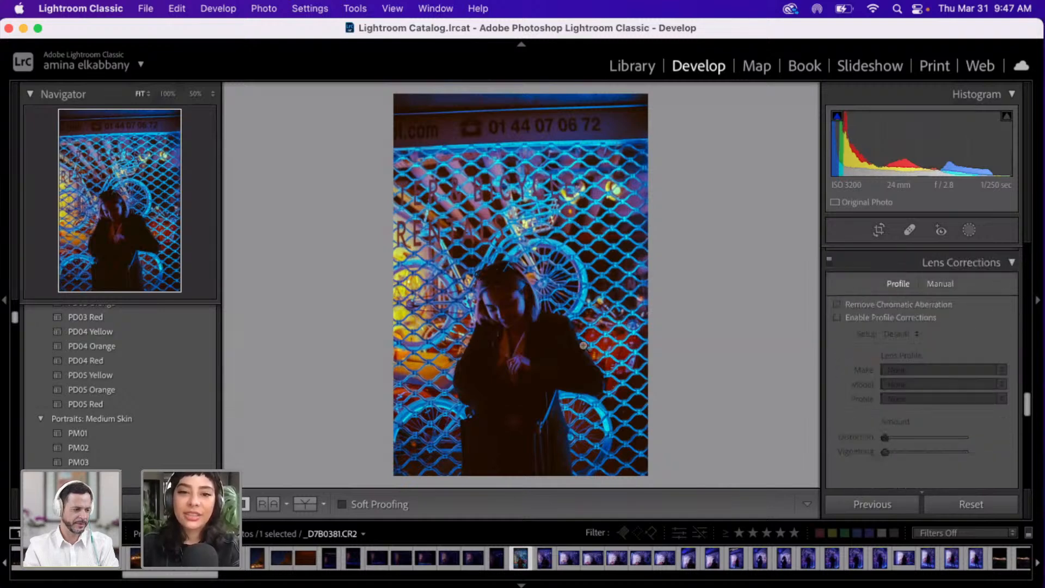
click(457, 324)
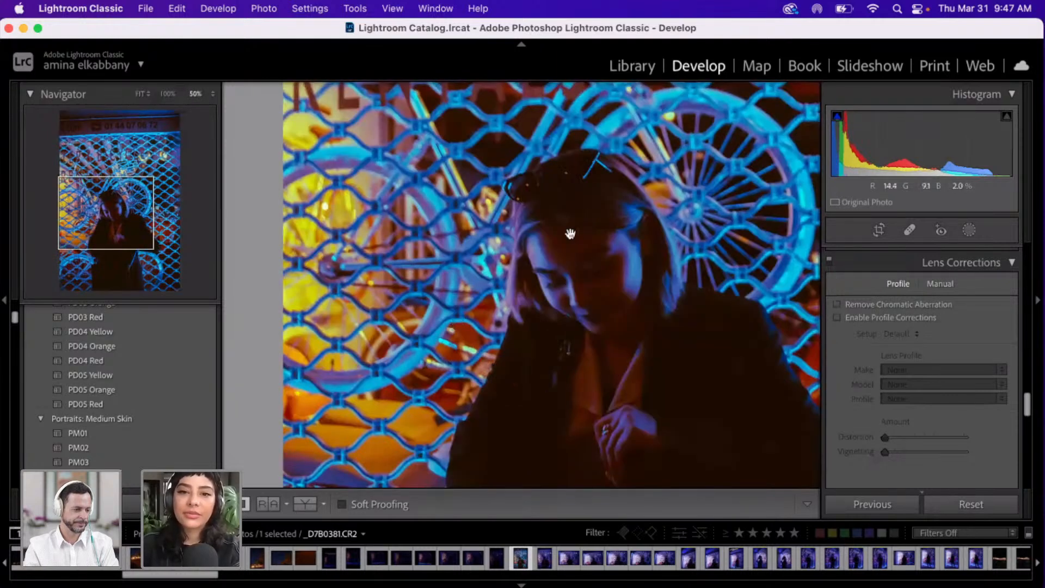
key(super+equal)
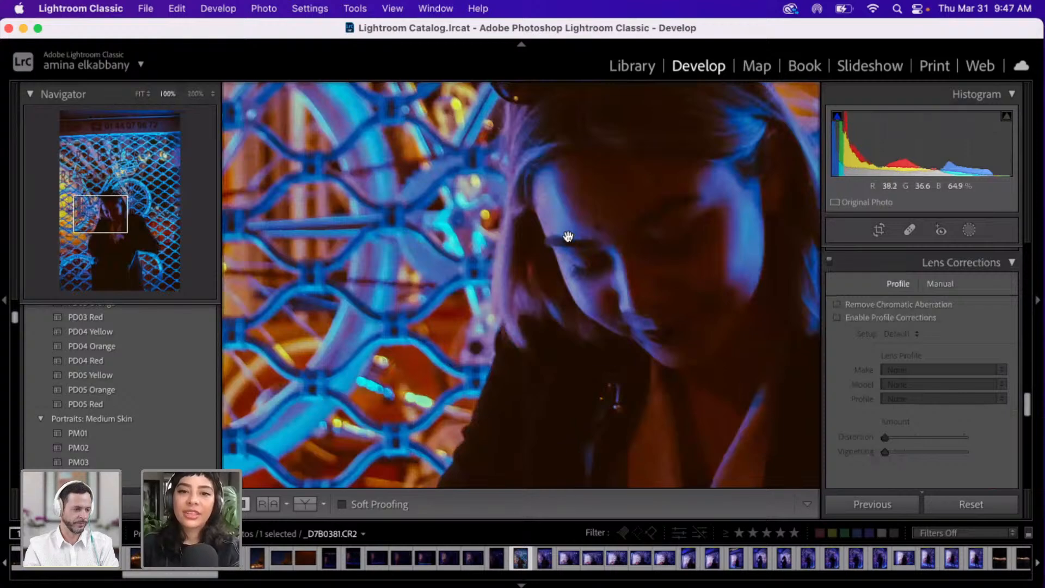
- Inspect the woman's face, hair and sunglasses at 100% zoom, and return to the 50% view
scroll(567, 237, right, 2)
scroll(567, 236, up, 2)
scroll(567, 236, right, 5)
scroll(568, 236, up, 2)
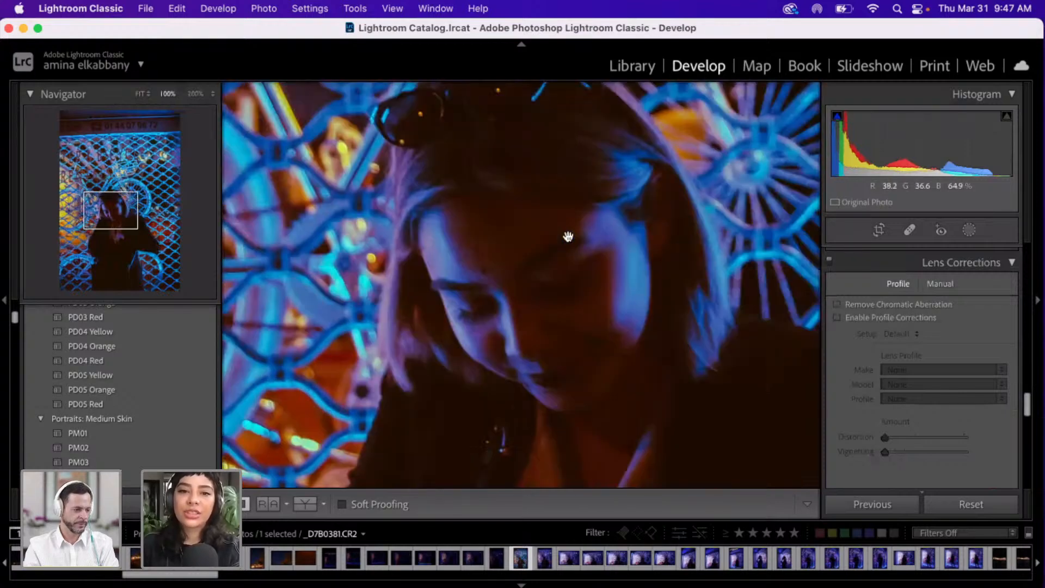
scroll(583, 233, right, 5)
scroll(582, 233, up, 5)
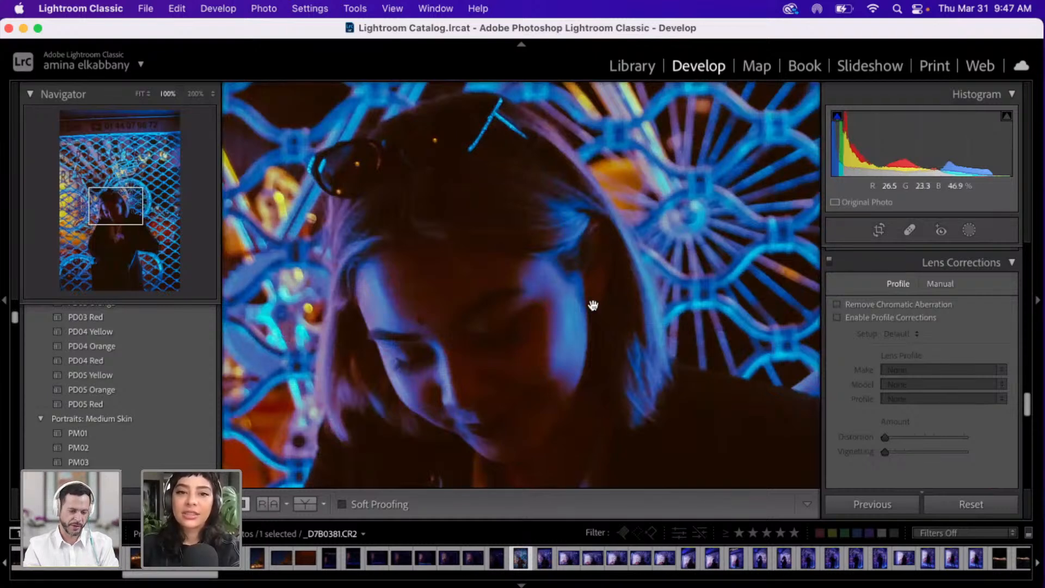
key(super+minus)
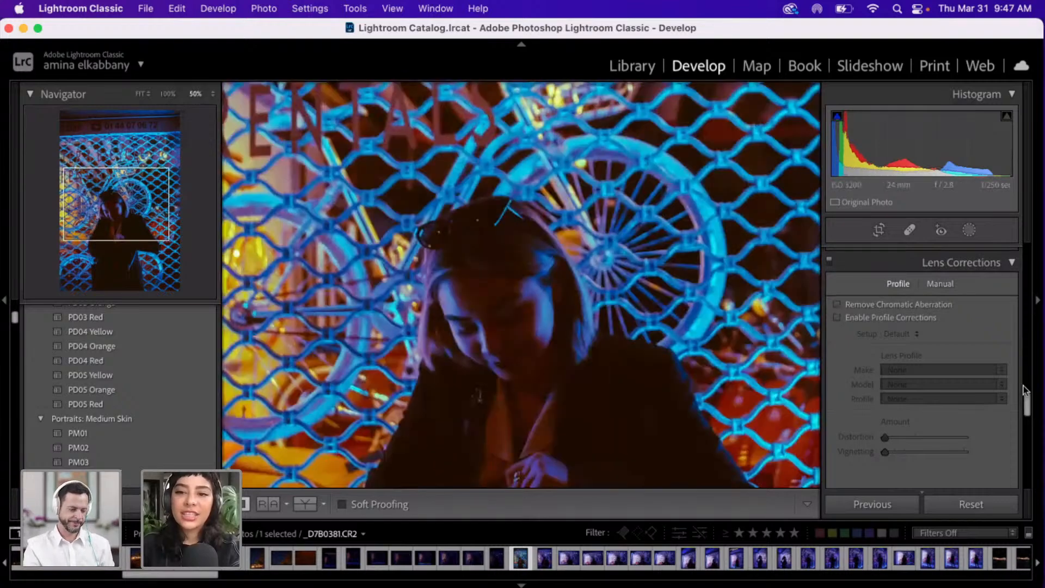
- Review the photo's Develop adjustments, from the Basic tone values and Tone Curve through Color Grading to Detail and Lens Corrections
scroll(1026, 409, down, 5)
scroll(1026, 410, up, 4)
scroll(1025, 412, up, 3)
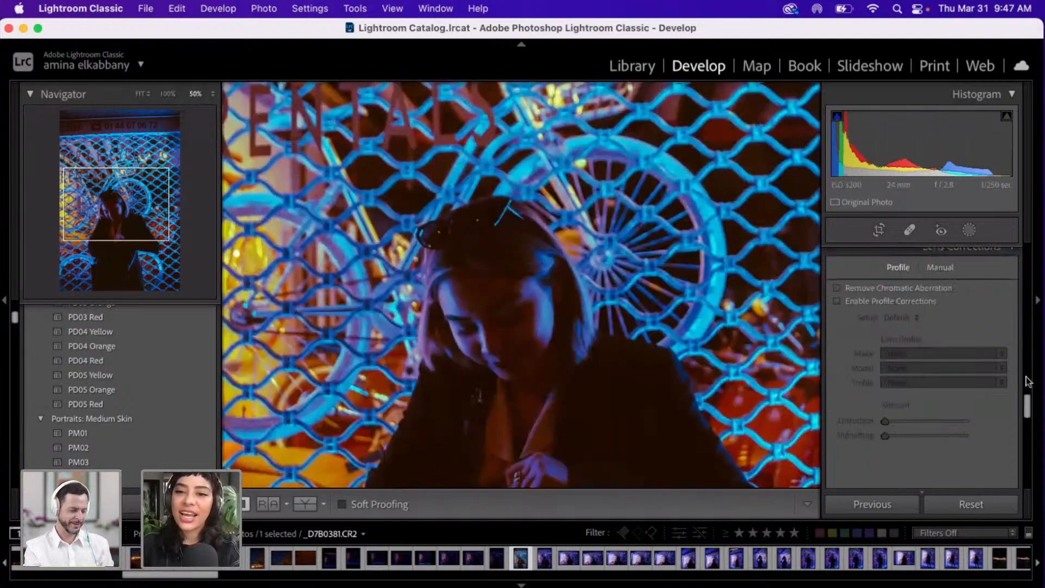
scroll(1027, 396, down, 4)
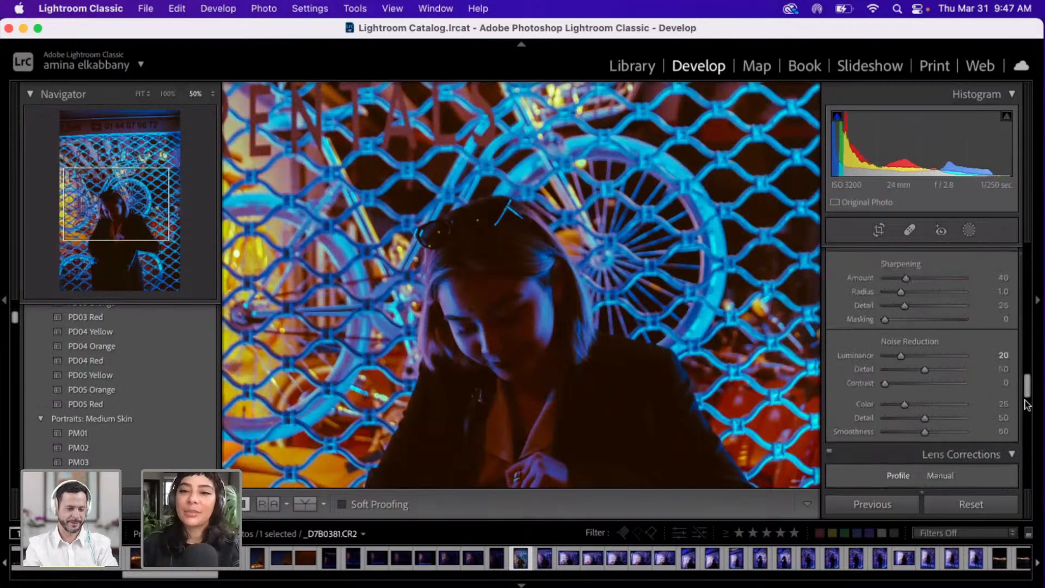
scroll(1031, 397, up, 2)
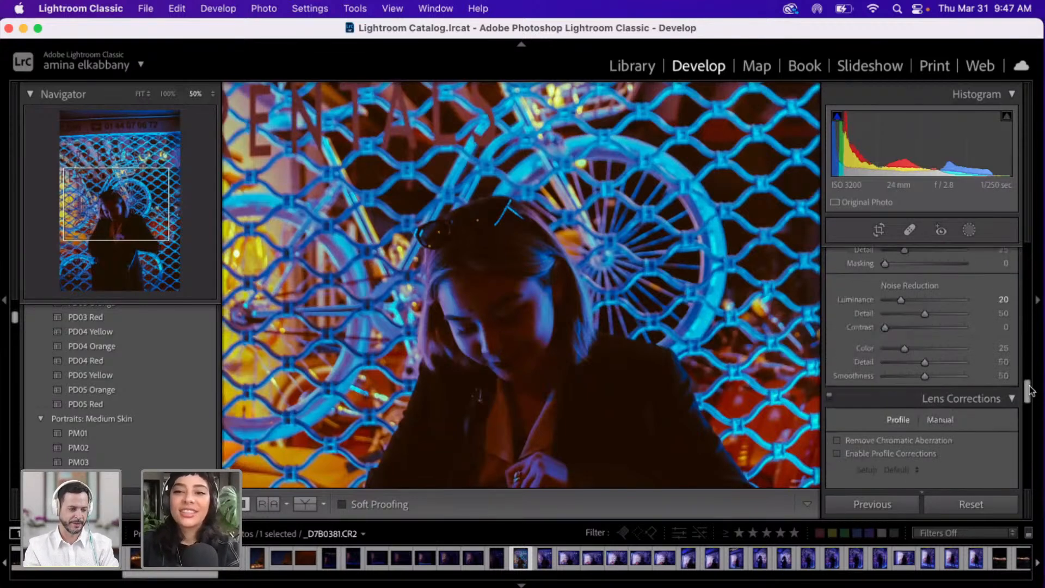
scroll(1029, 397, up, 3)
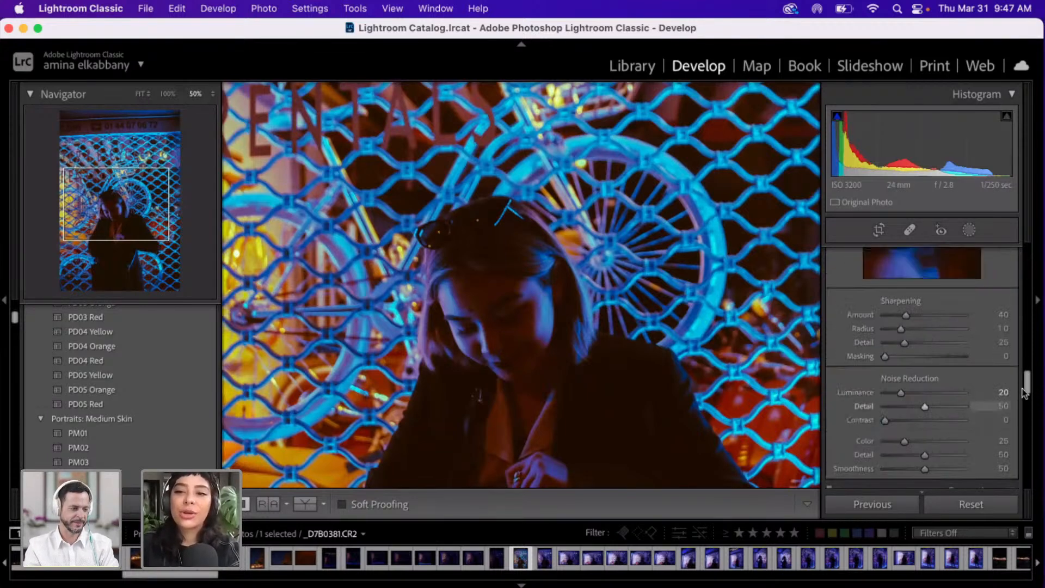
drag(1027, 381, 1032, 269)
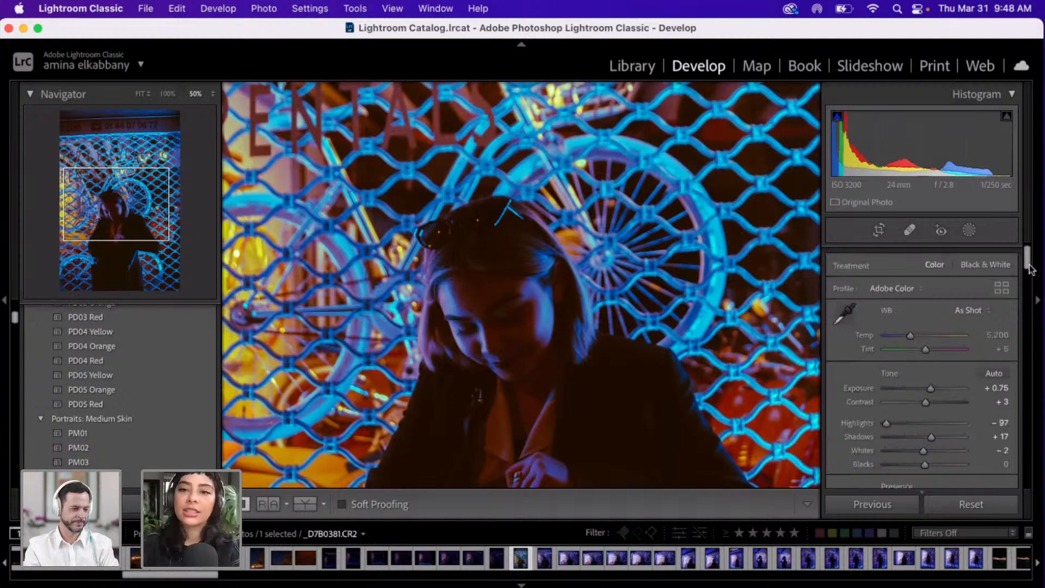
scroll(1028, 275, down, 3)
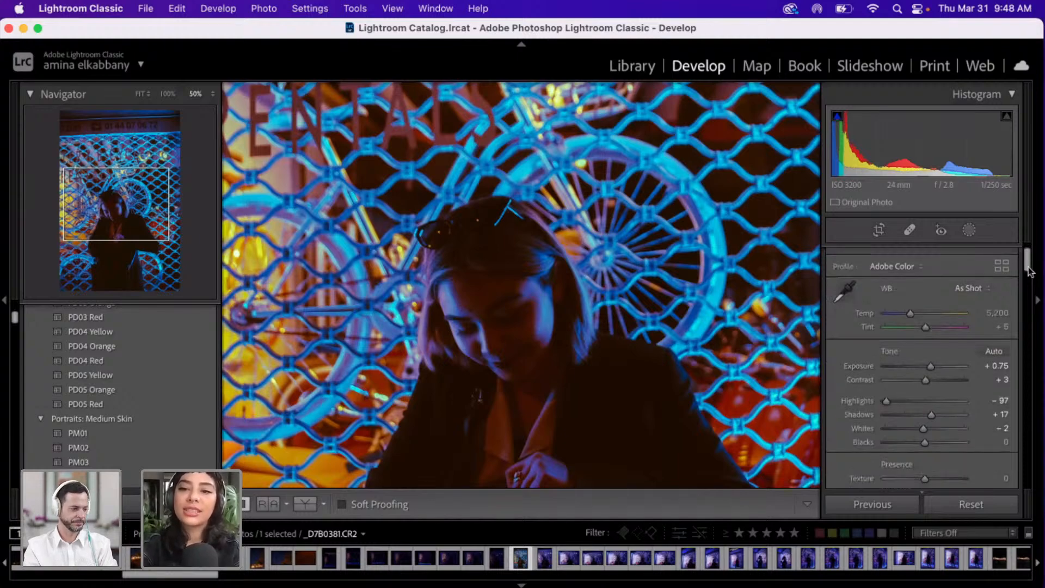
scroll(1024, 305, down, 10)
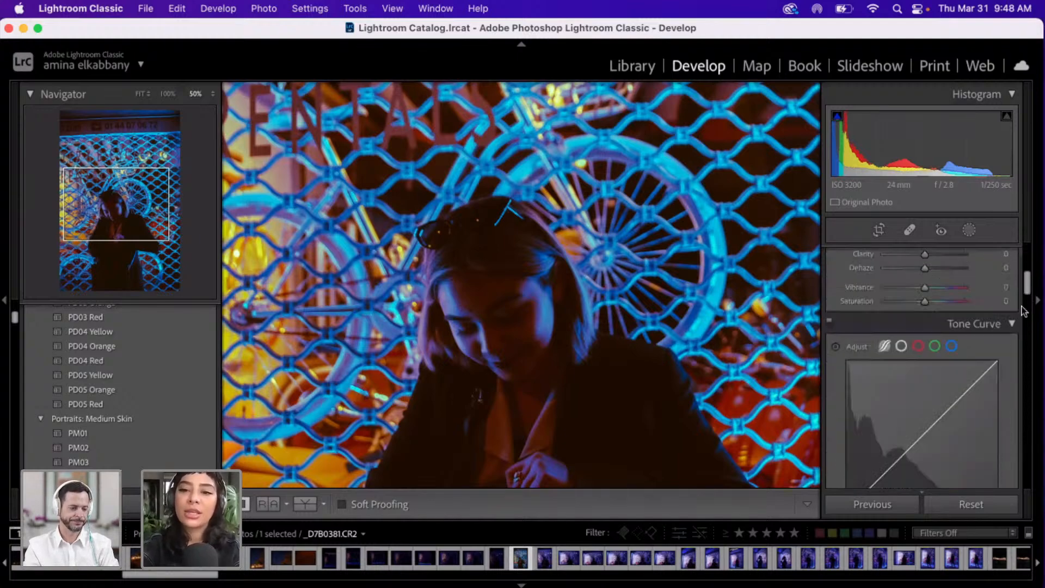
scroll(1015, 366, down, 3)
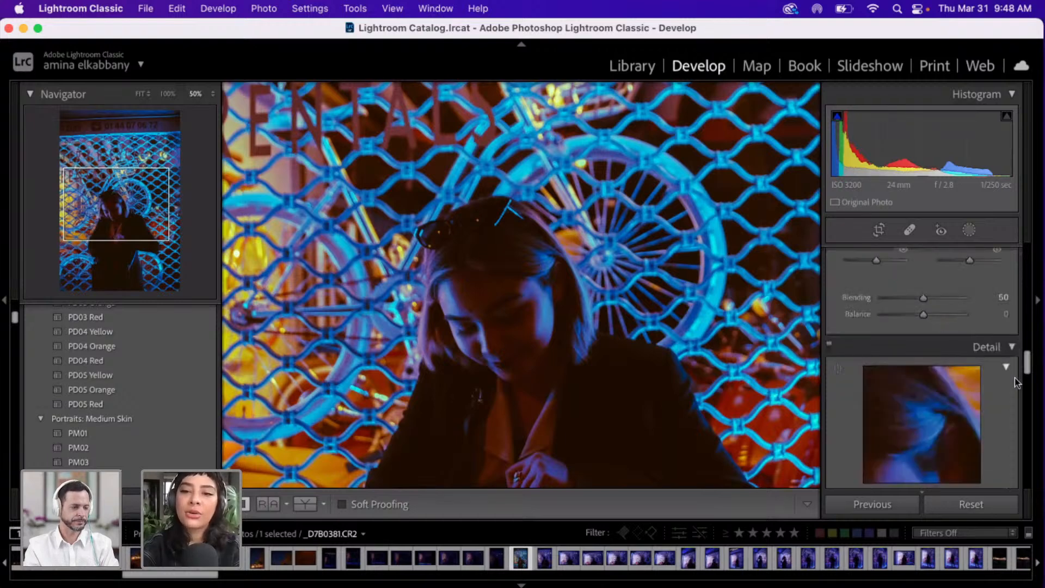
- Reset the Luminance noise reduction to 0 and inspect the grain on the woman's face at 200% zoom
scroll(1014, 377, down, 5)
scroll(1014, 393, up, 1)
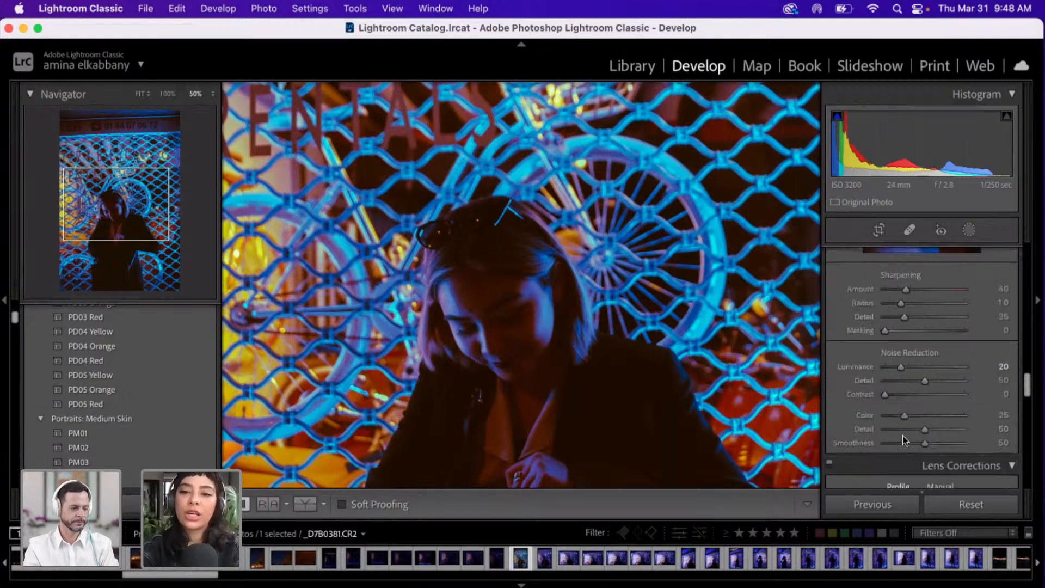
scroll(902, 435, up, 1)
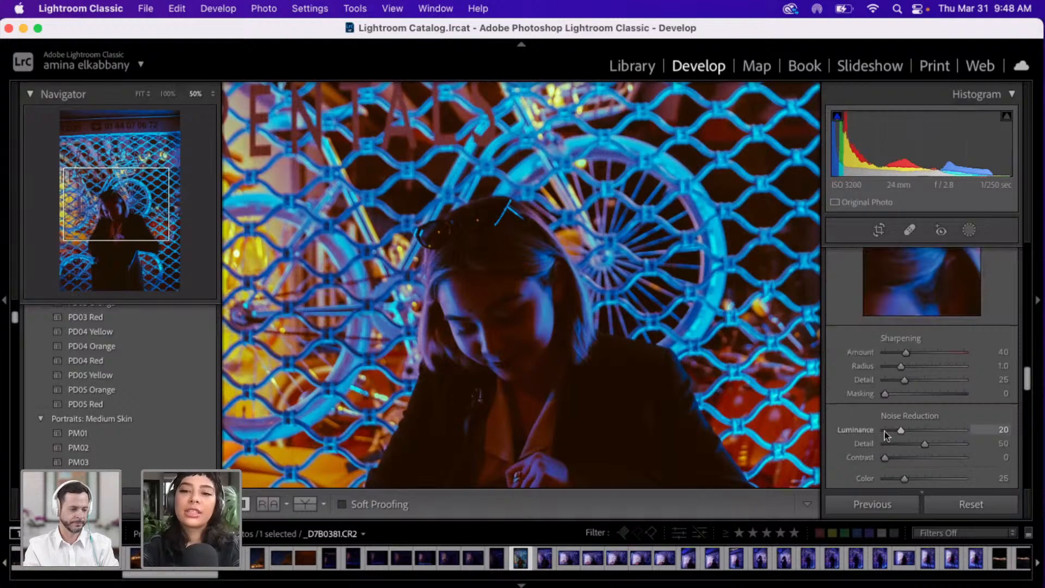
double_click(884, 432)
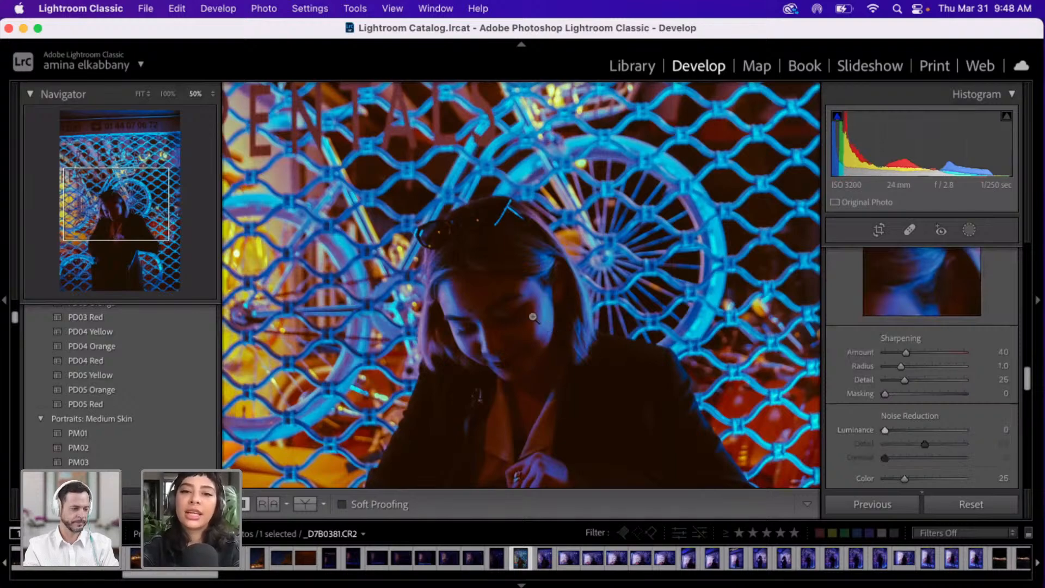
click(498, 288)
click(498, 288)
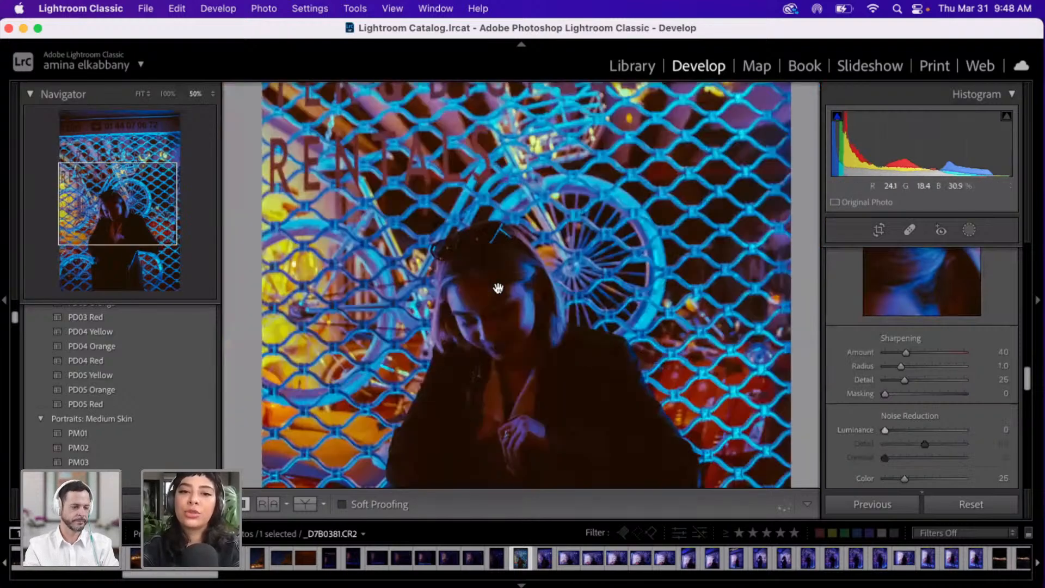
key(super+equal)
key(super+equal)
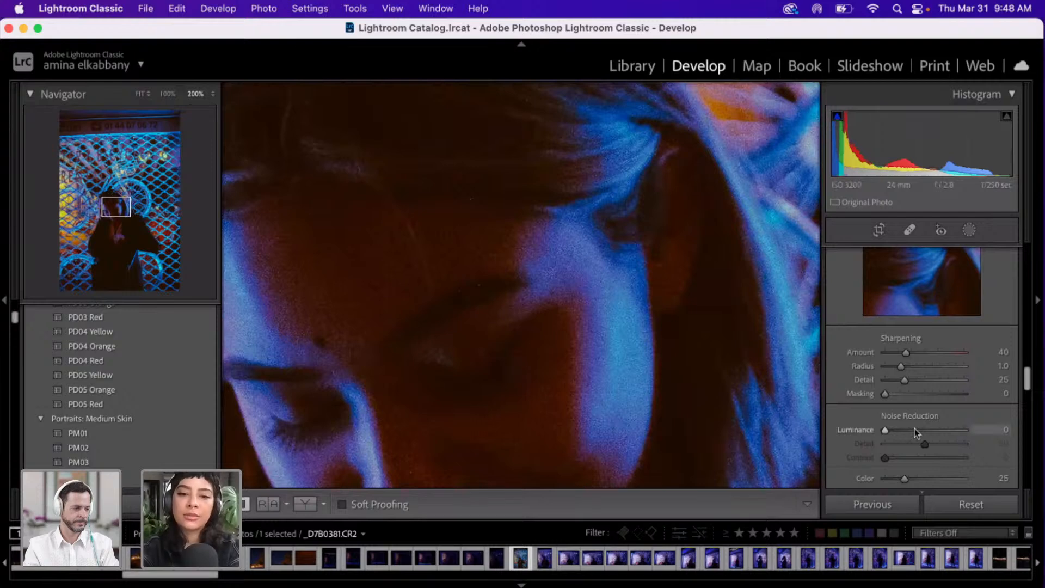
- Set the Luminance noise reduction to 38 and check the portrait at 100% and 50% zoom
click(915, 430)
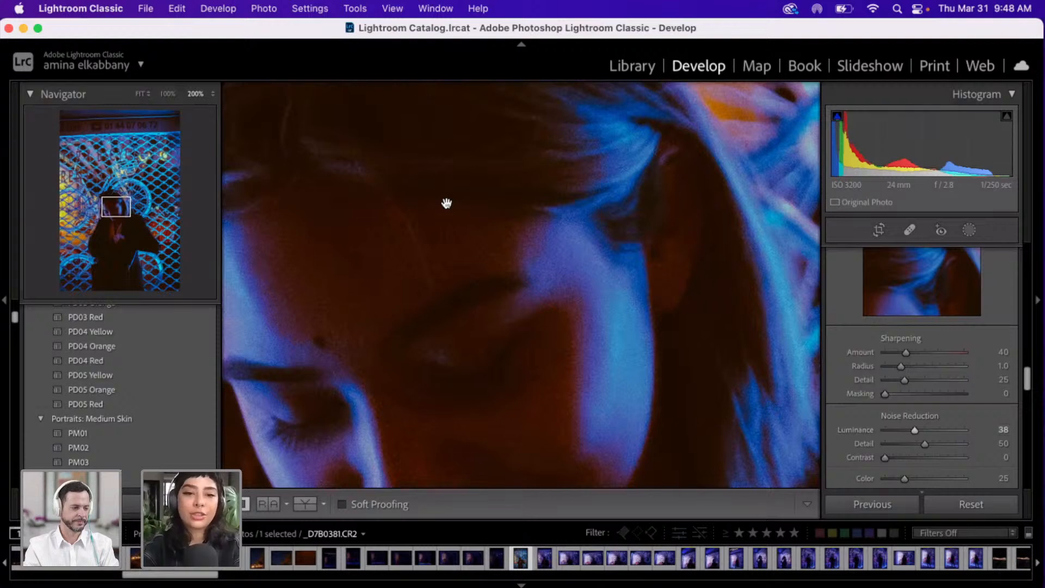
key(super+minus)
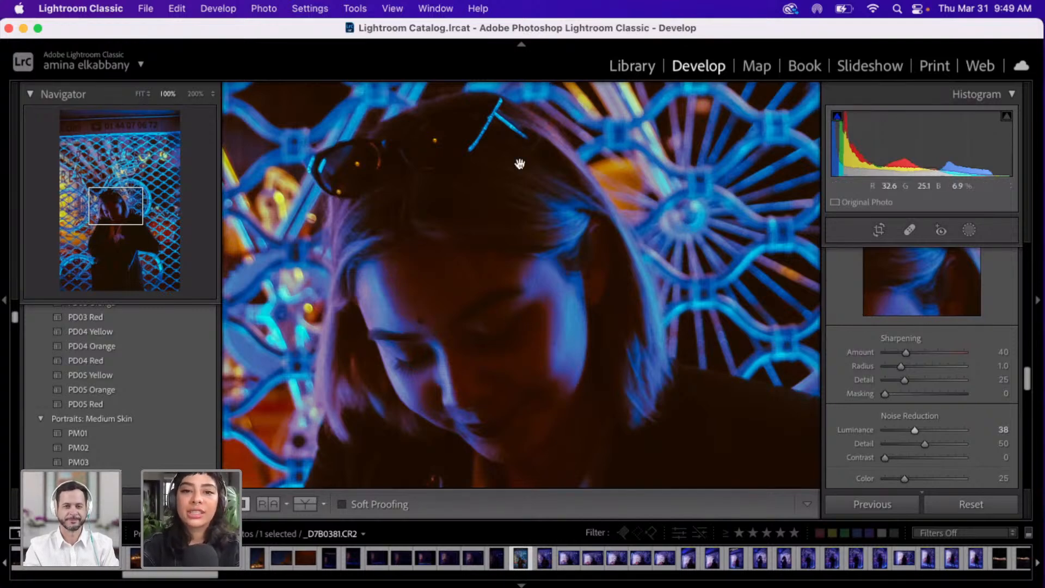
key(super+minus)
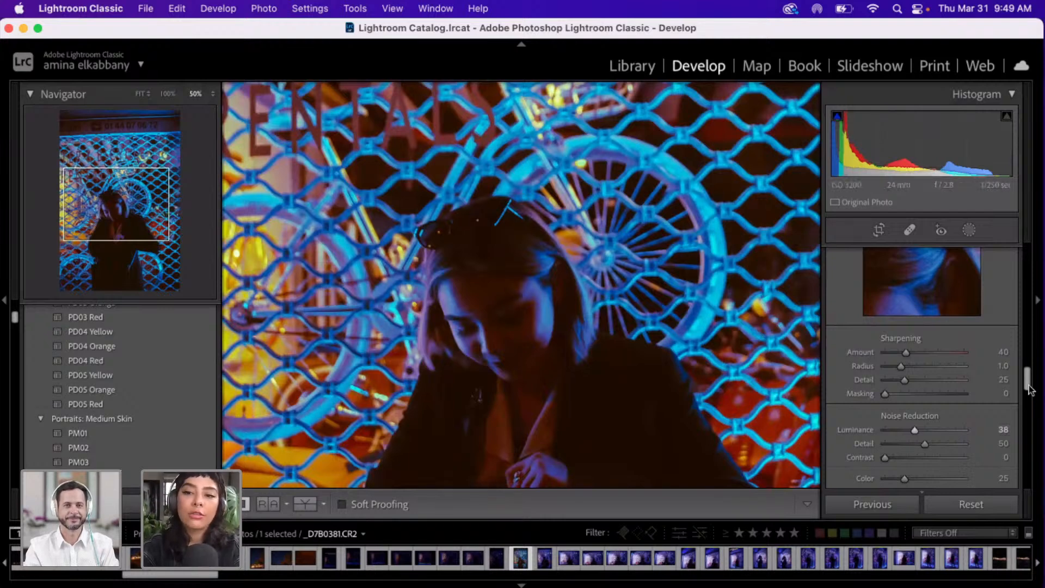
scroll(1022, 330, up, 10)
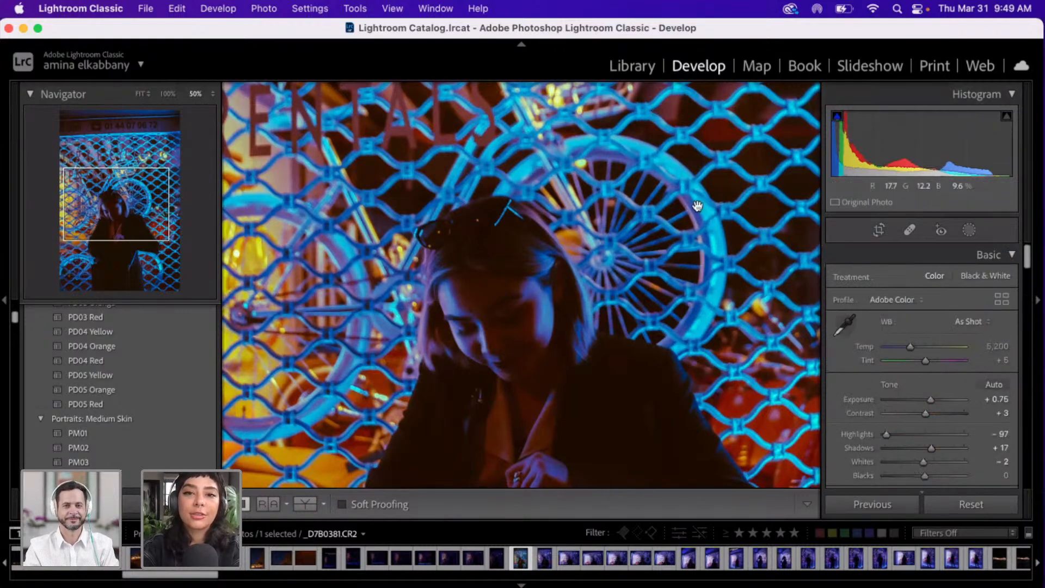
- Switch to the Library grid and browse the Previous Import photos for another picture to edit
click(626, 66)
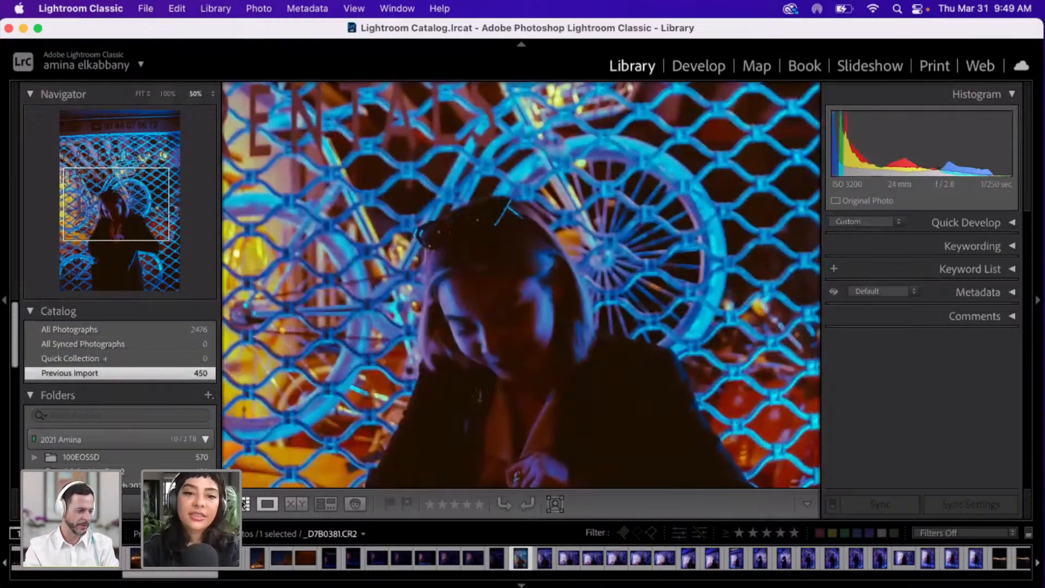
key(g)
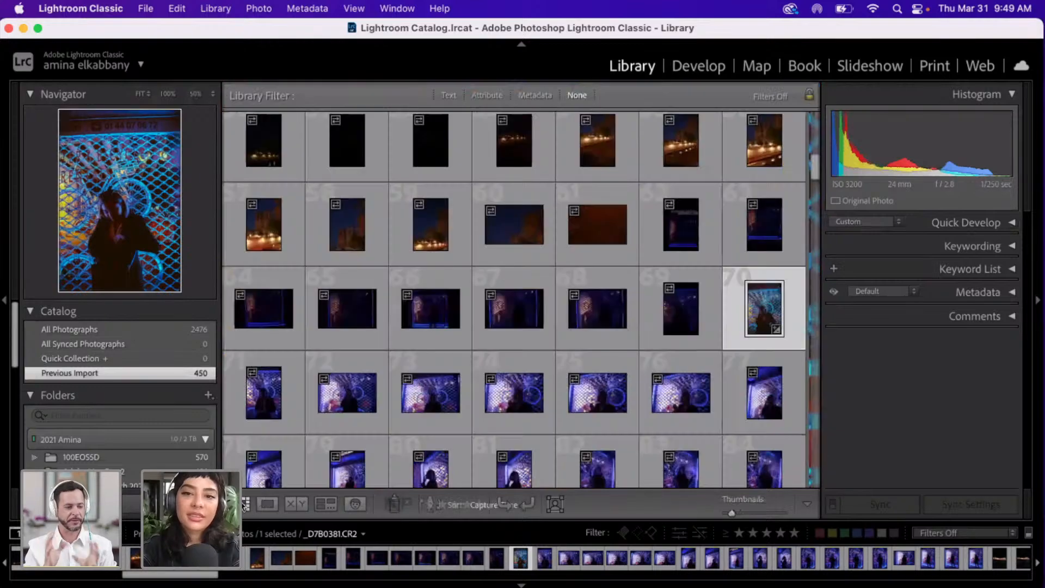
scroll(412, 312, up, 2)
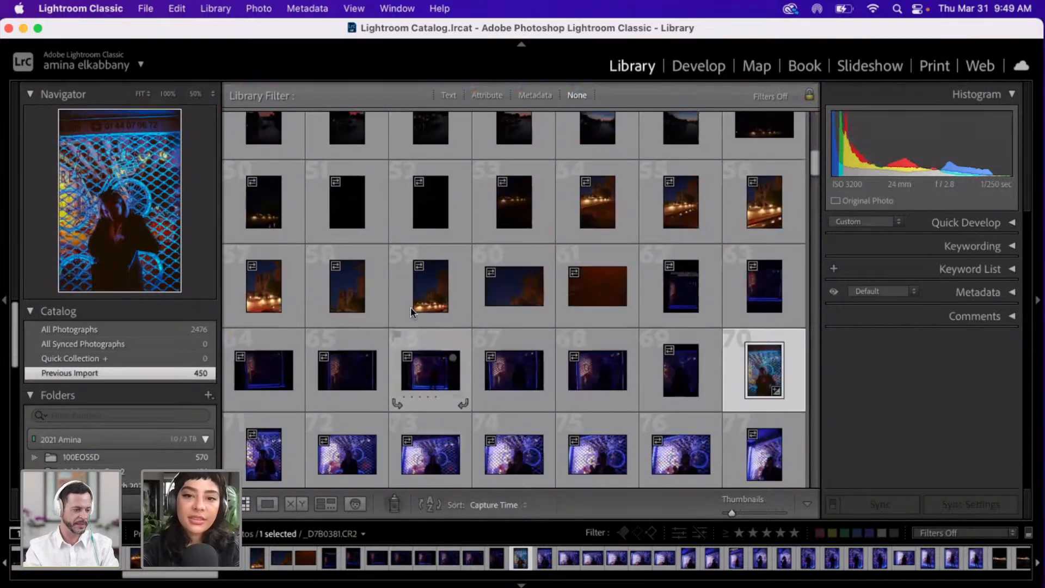
scroll(410, 307, up, 5)
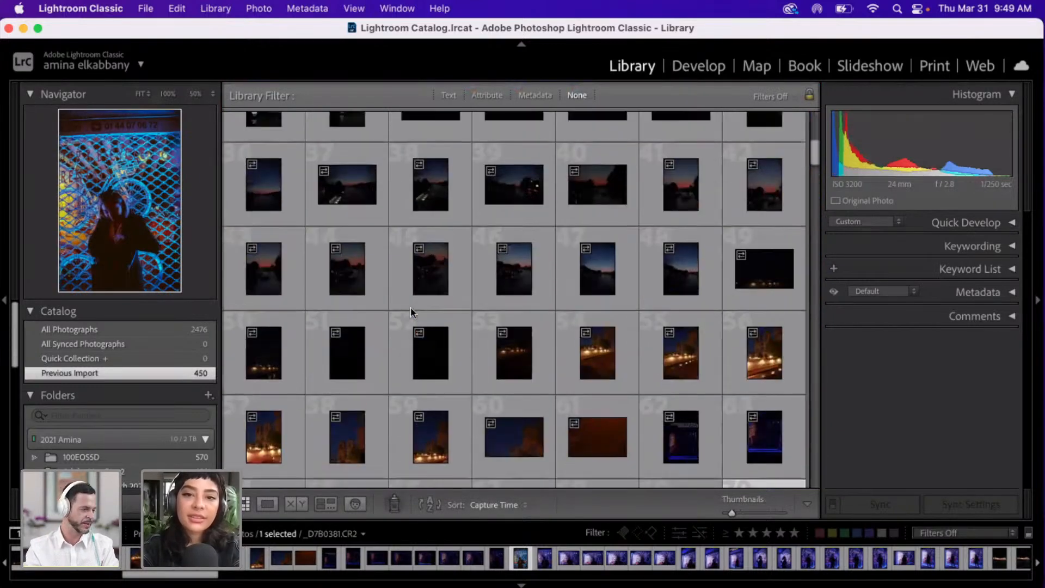
scroll(412, 312, up, 2)
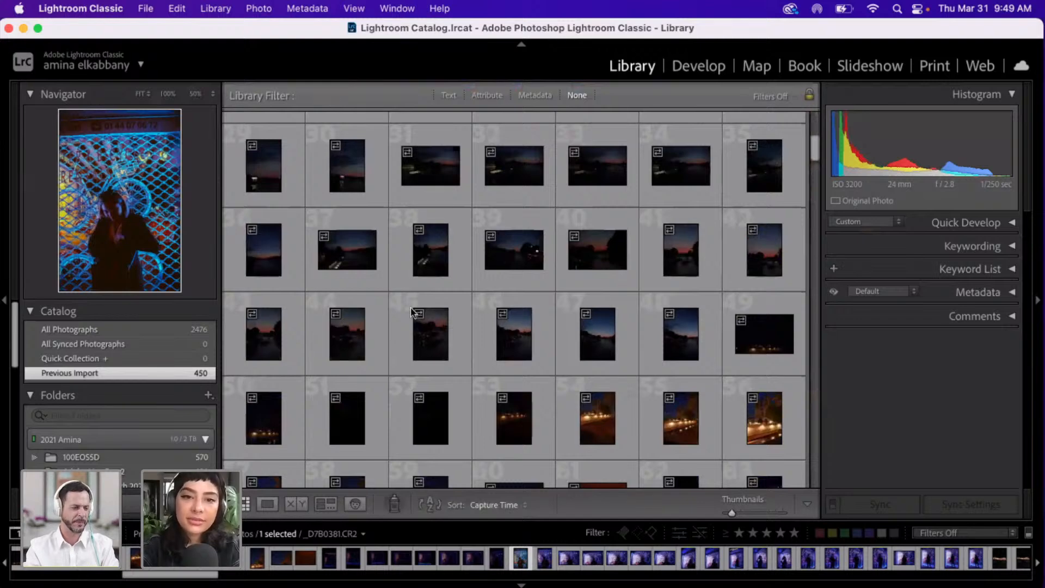
scroll(412, 311, up, 5)
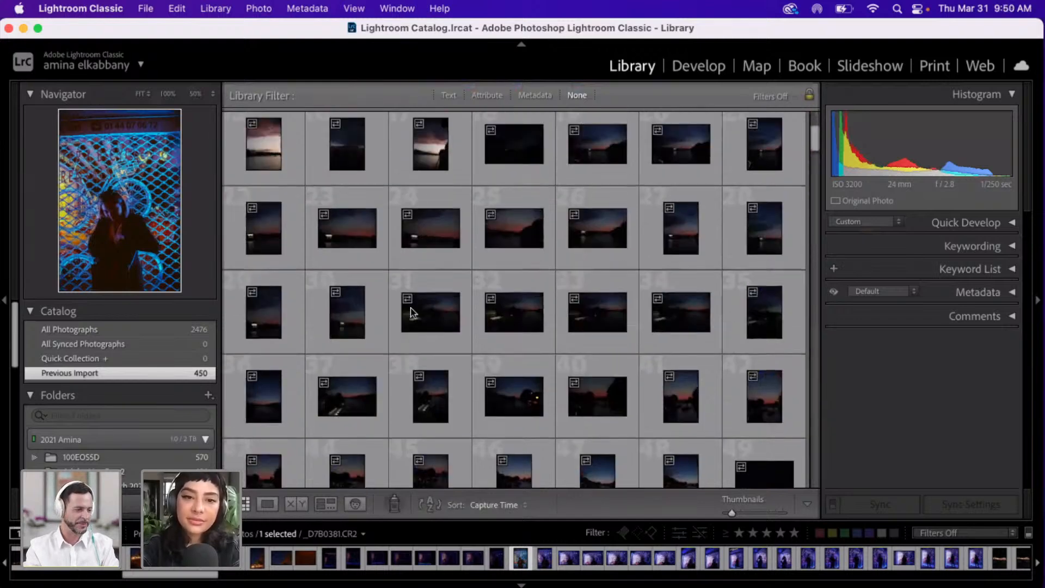
scroll(412, 312, up, 2)
scroll(412, 312, up, 3)
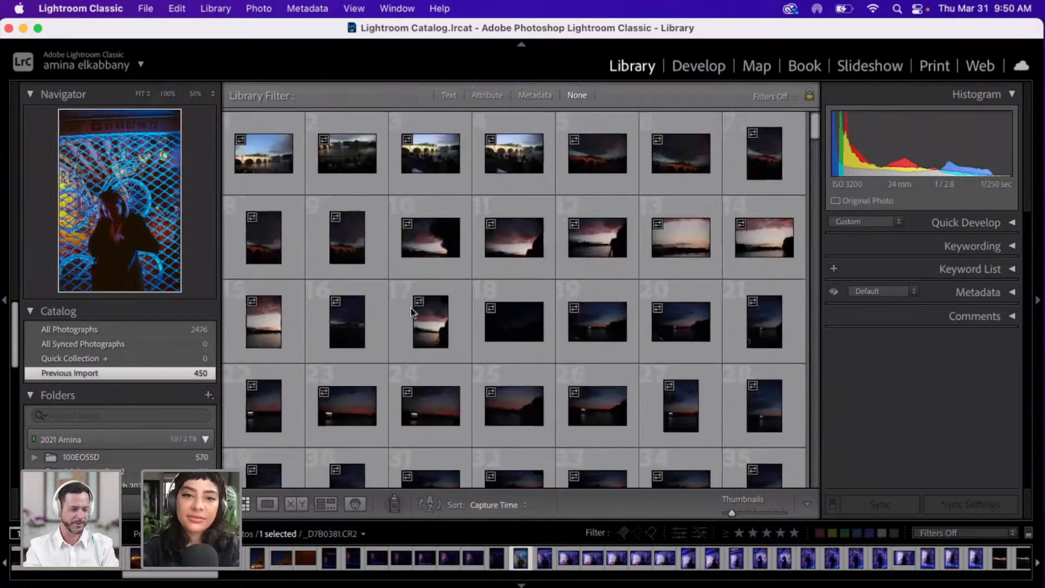
scroll(412, 312, down, 3)
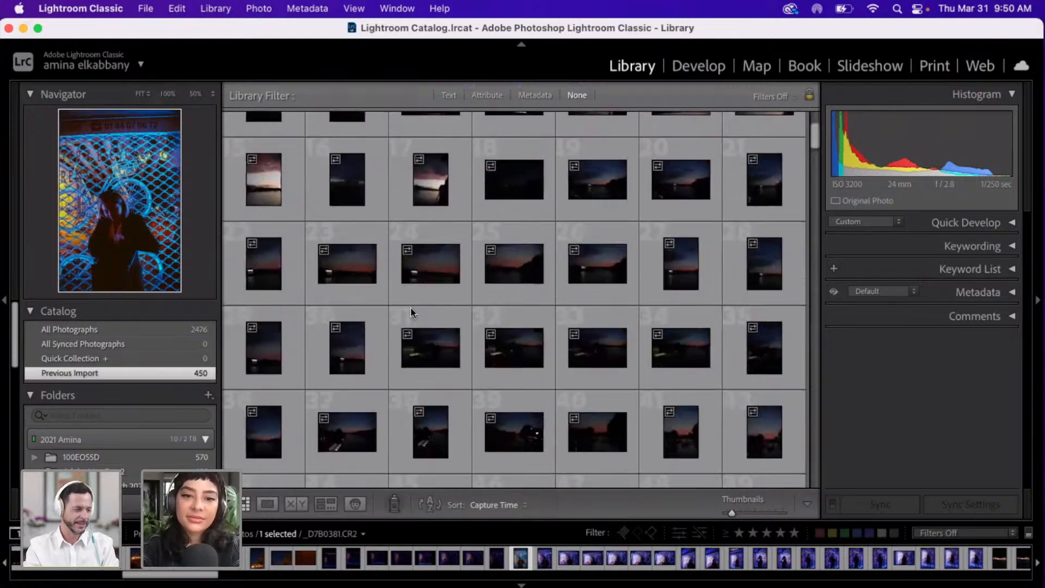
scroll(410, 307, down, 3)
scroll(411, 308, down, 8)
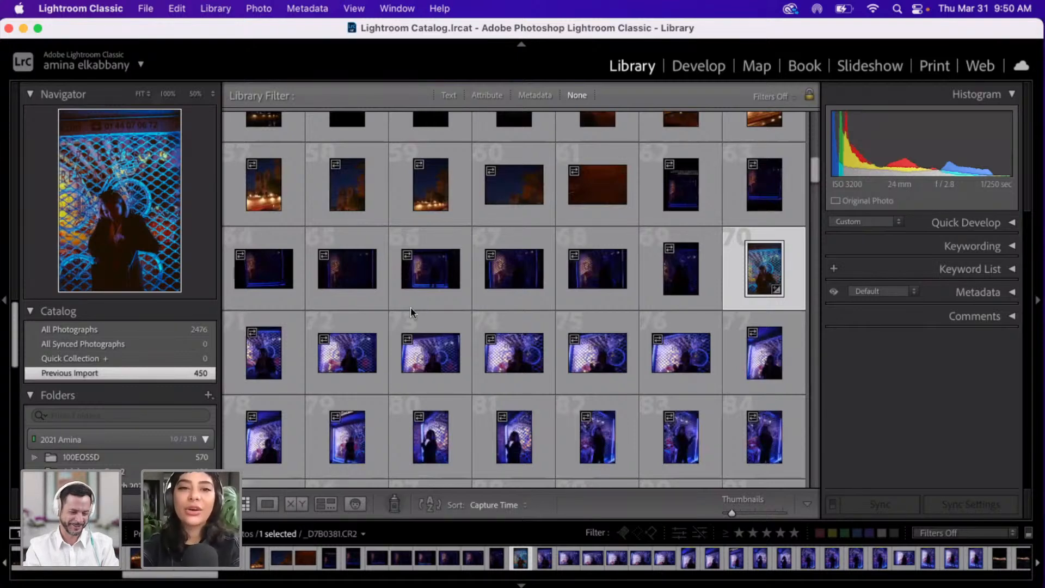
scroll(410, 306, up, 4)
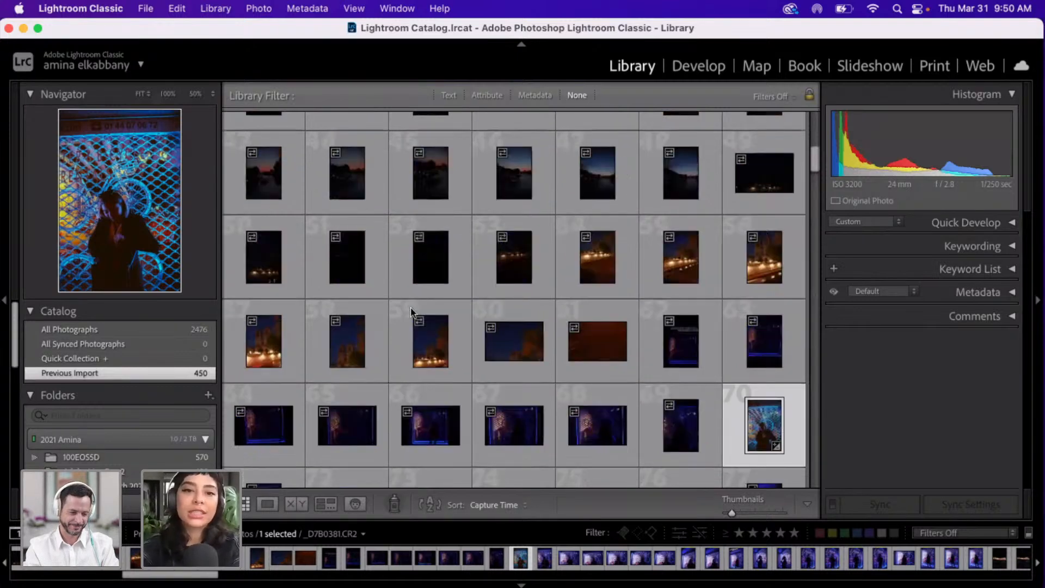
scroll(410, 310, up, 2)
scroll(410, 308, down, 6)
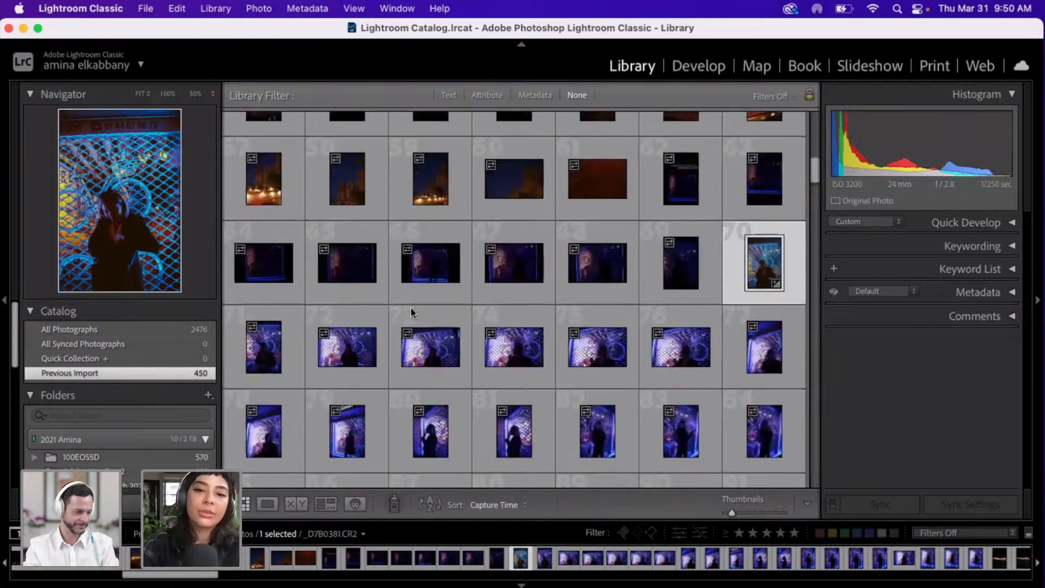
- Find the sunset photo framed by dark leaves, _D7B0715.CR2, and open it in Loupe view
scroll(412, 312, down, 4)
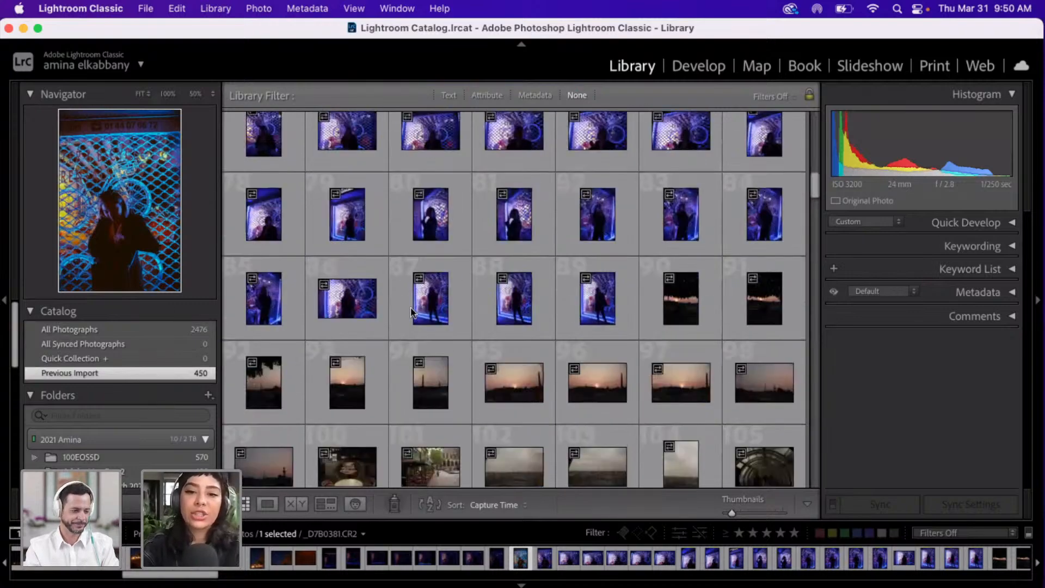
scroll(410, 307, down, 1)
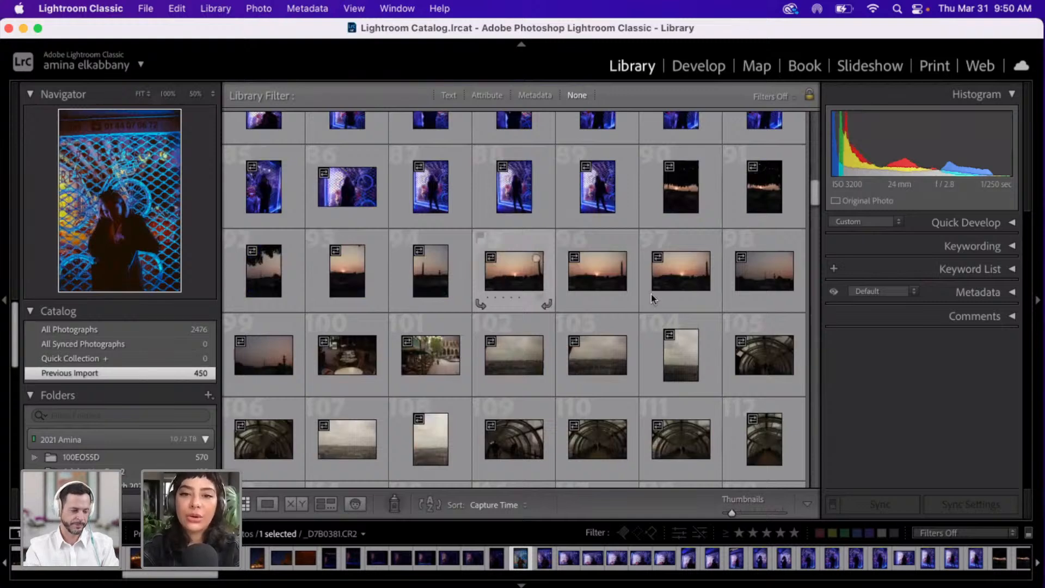
click(683, 194)
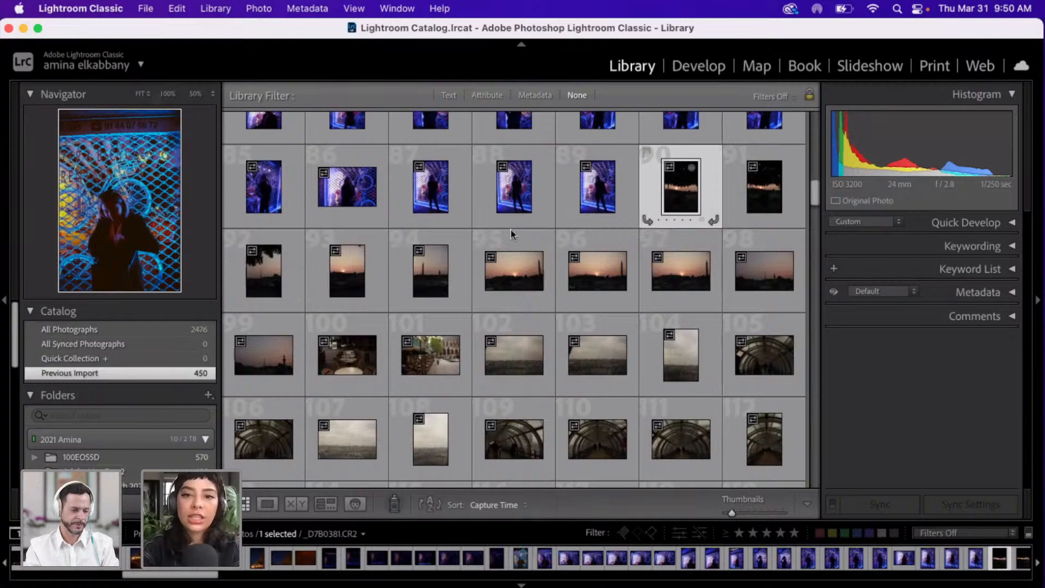
key(e)
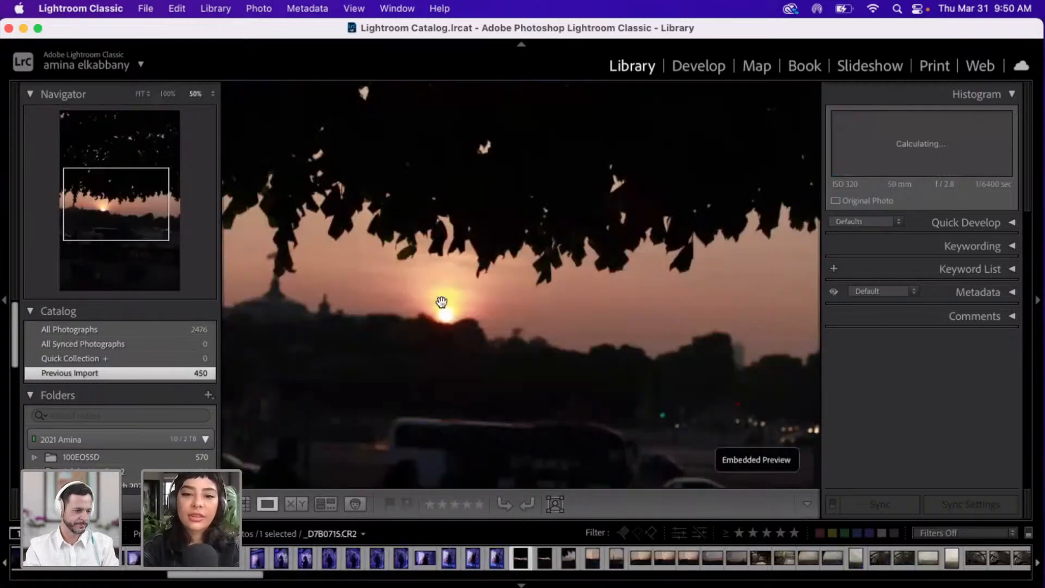
- Examine the sunset photo in Loupe view at fit, 33.3%, 12.5% and 25% zoom, from the leaves down to the chairs
click(442, 304)
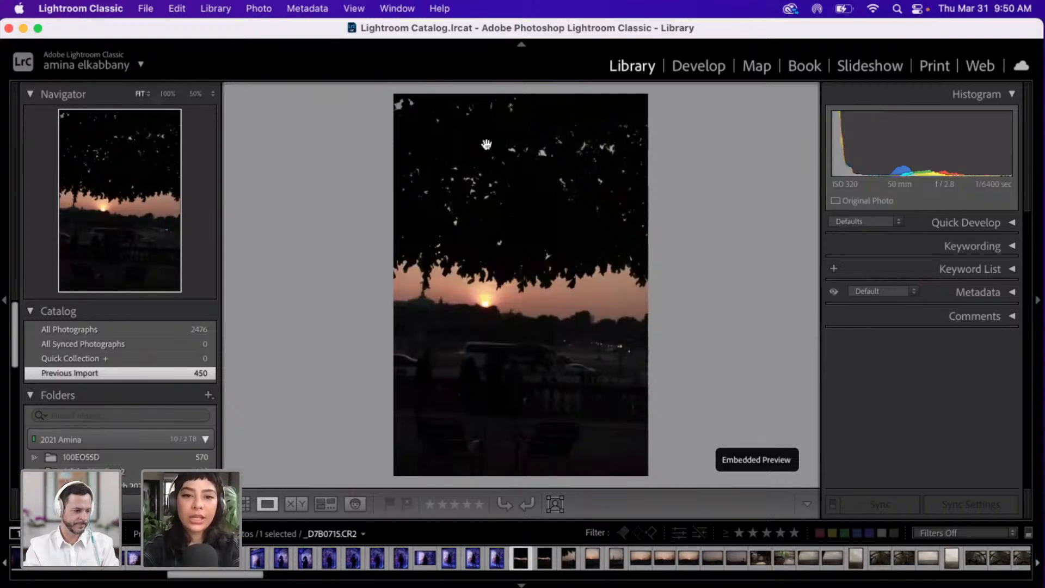
click(486, 144)
key(super+minus)
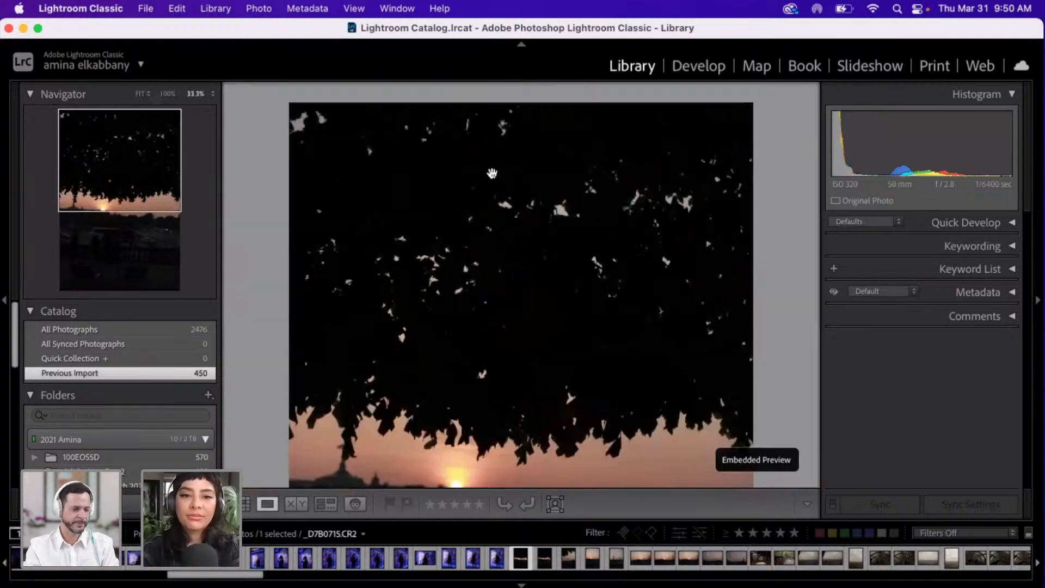
scroll(475, 276, down, 5)
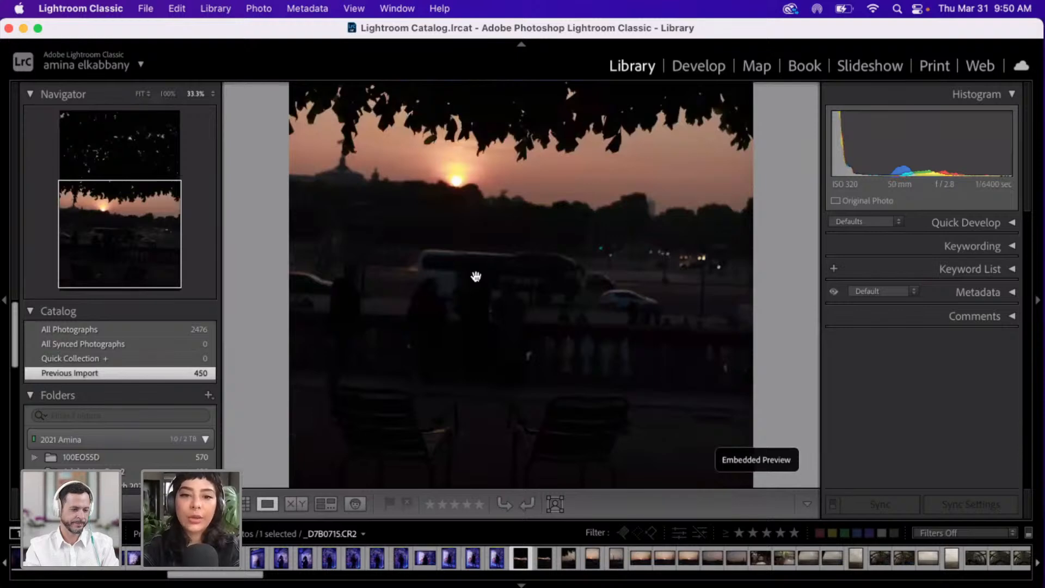
scroll(475, 276, down, 3)
scroll(476, 276, up, 1)
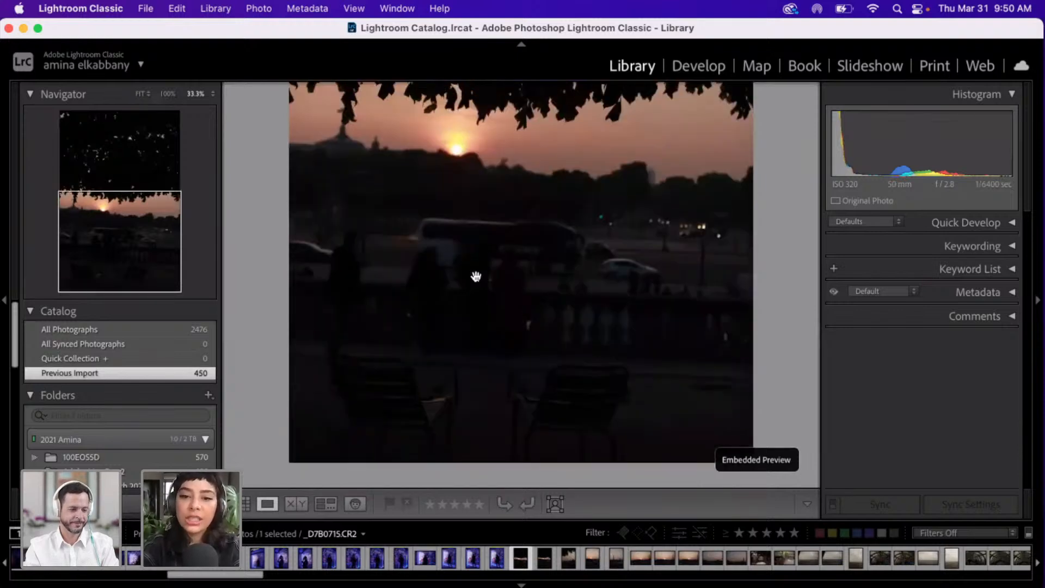
key(super+minus)
key(super+minus)
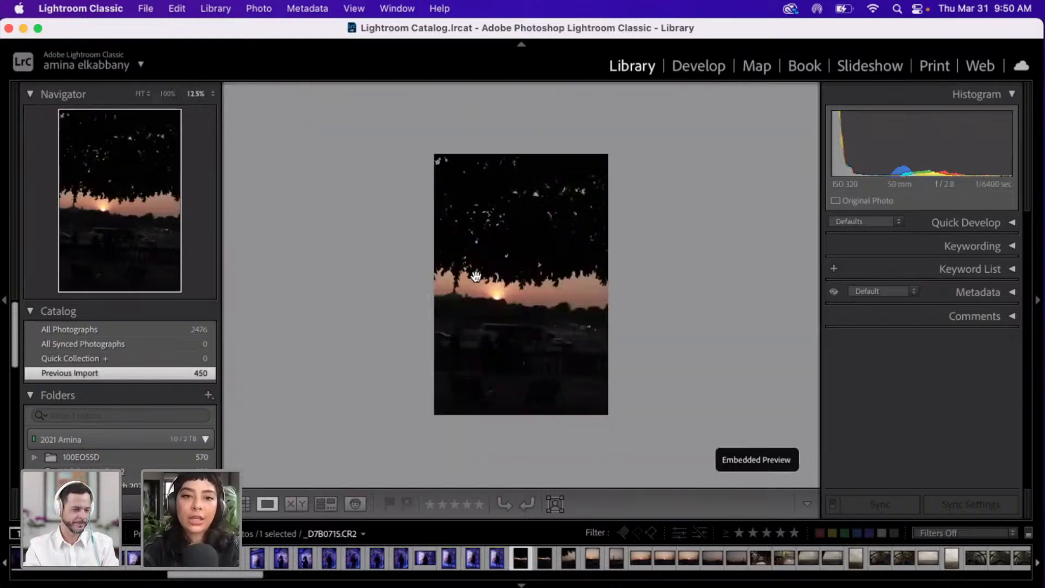
key(super+equal)
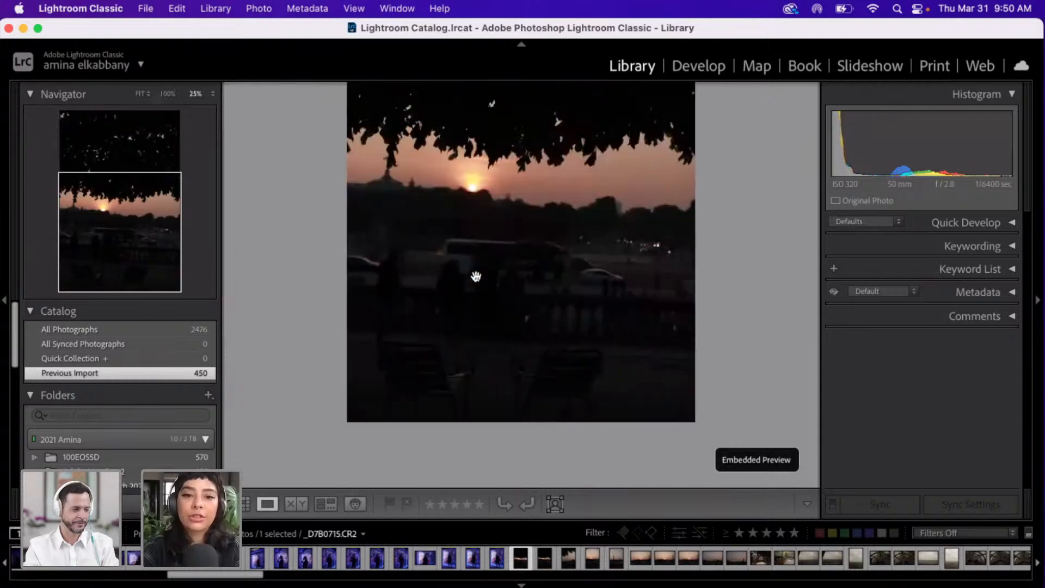
scroll(476, 276, up, 3)
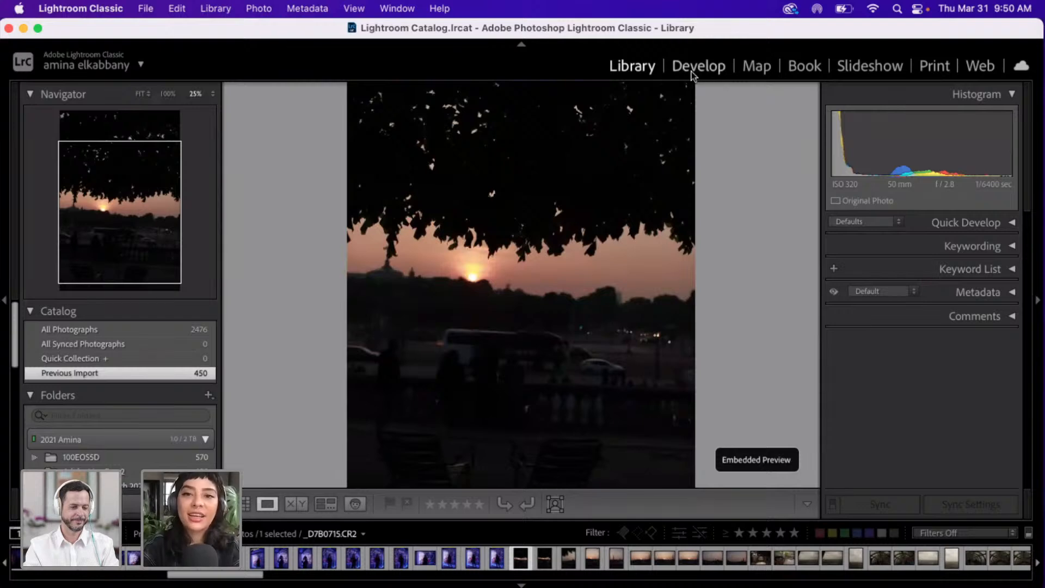
- Open the sunset photo in the Develop module and set its Exposure to +0.29 after trying +1.29
click(692, 75)
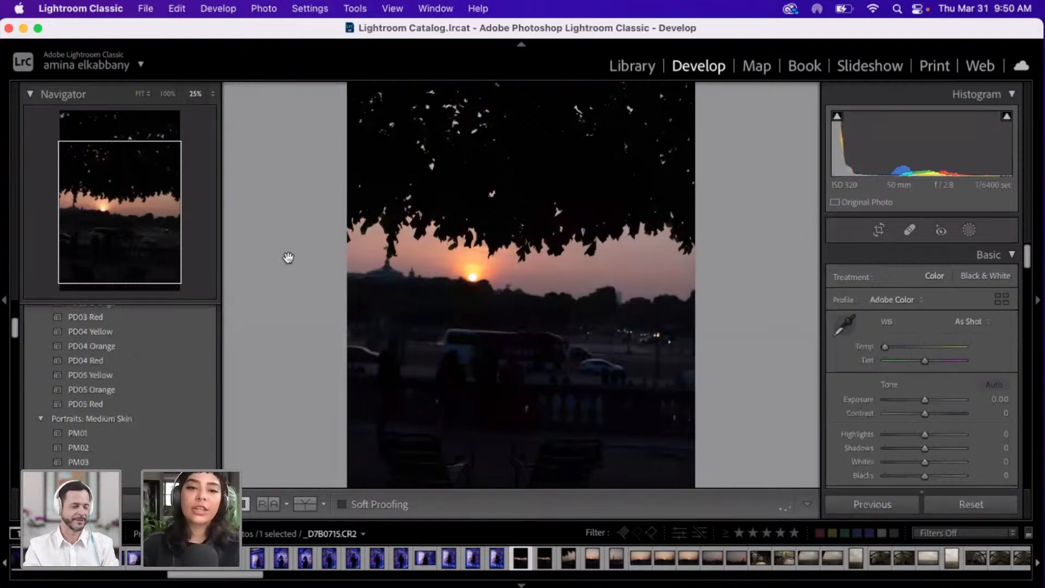
scroll(288, 257, down, 3)
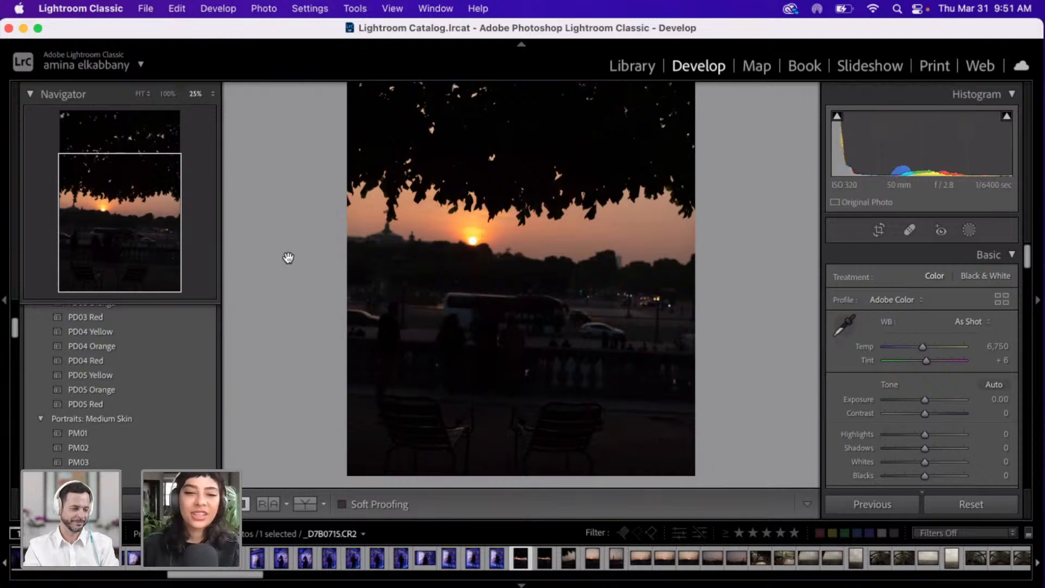
click(935, 400)
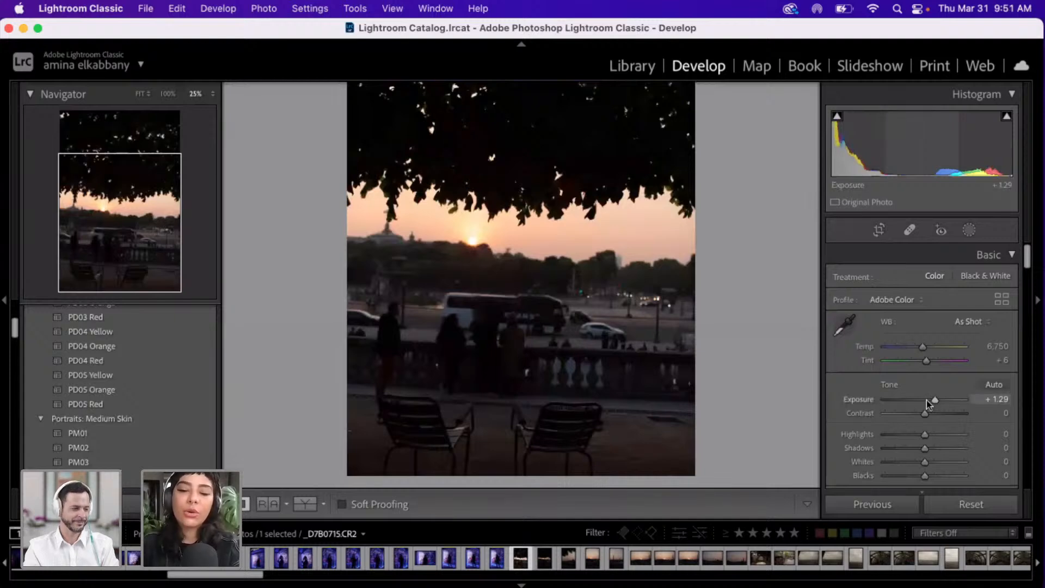
click(928, 401)
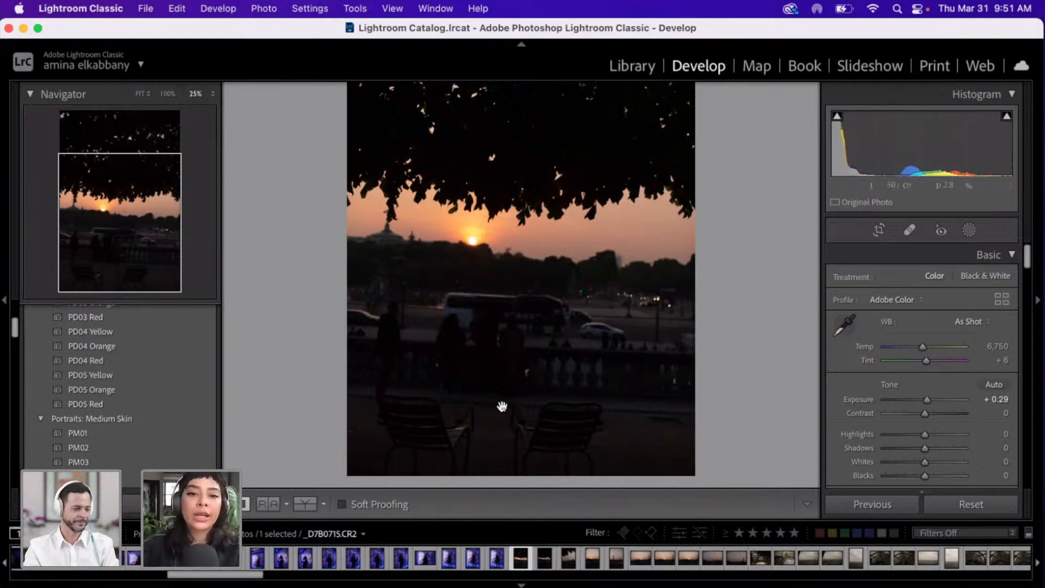
- Lower the sunset photo's Highlights to −96 and its Whites to −100
scroll(501, 406, down, 2)
scroll(627, 276, down, 5)
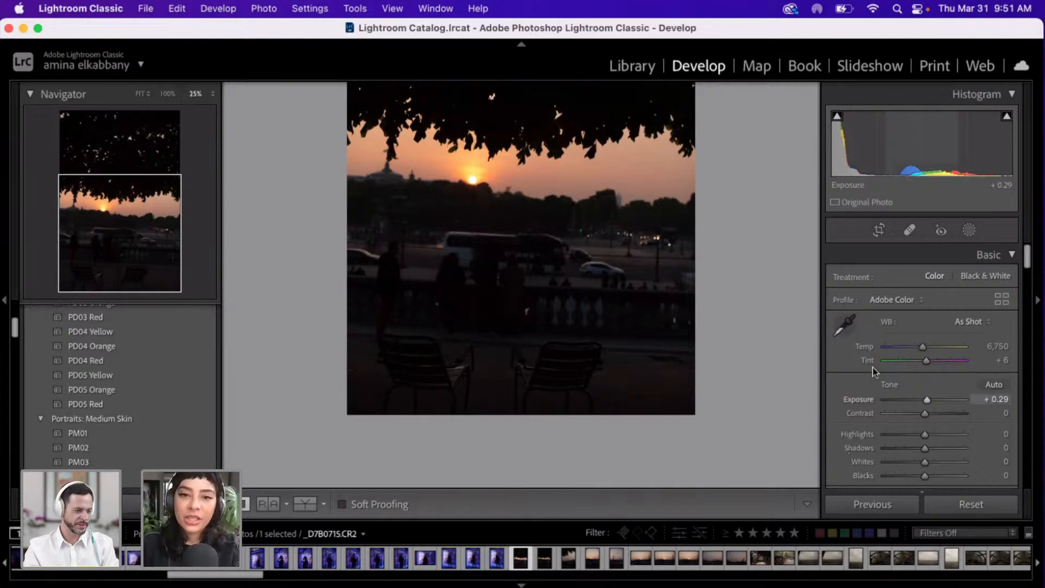
scroll(874, 367, down, 2)
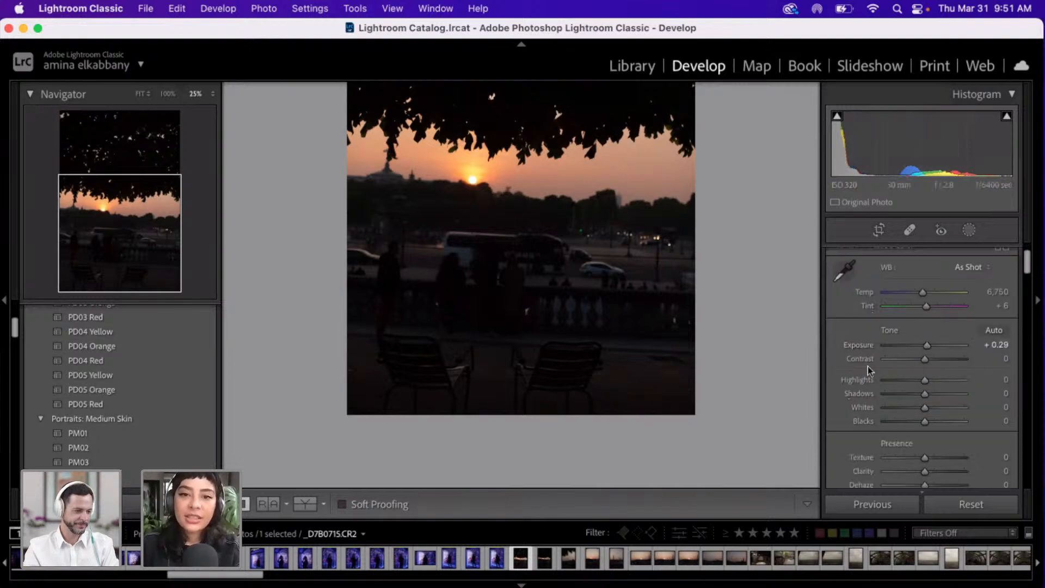
scroll(750, 259, up, 2)
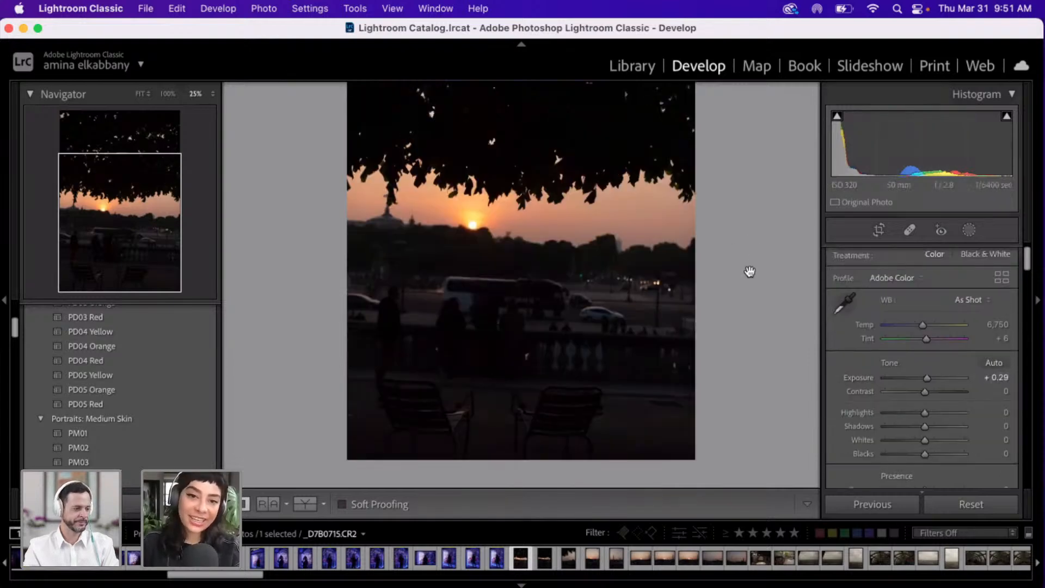
scroll(749, 271, up, 2)
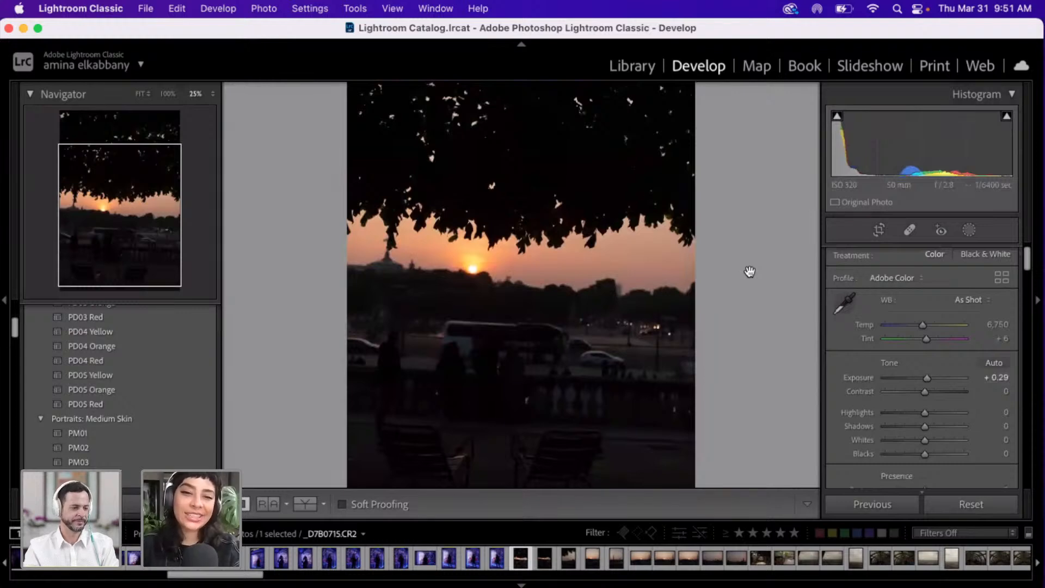
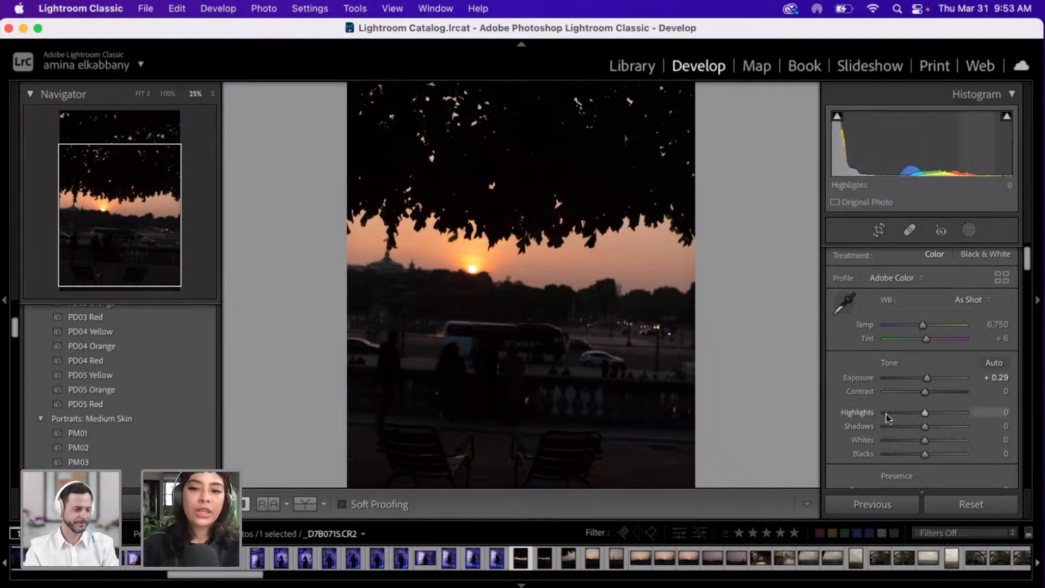
click(886, 414)
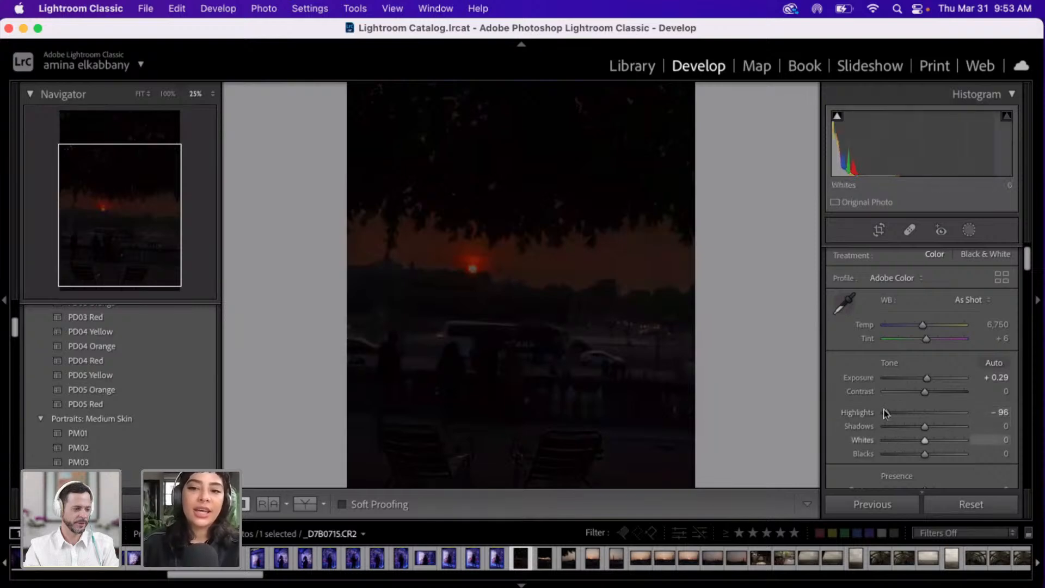
click(885, 439)
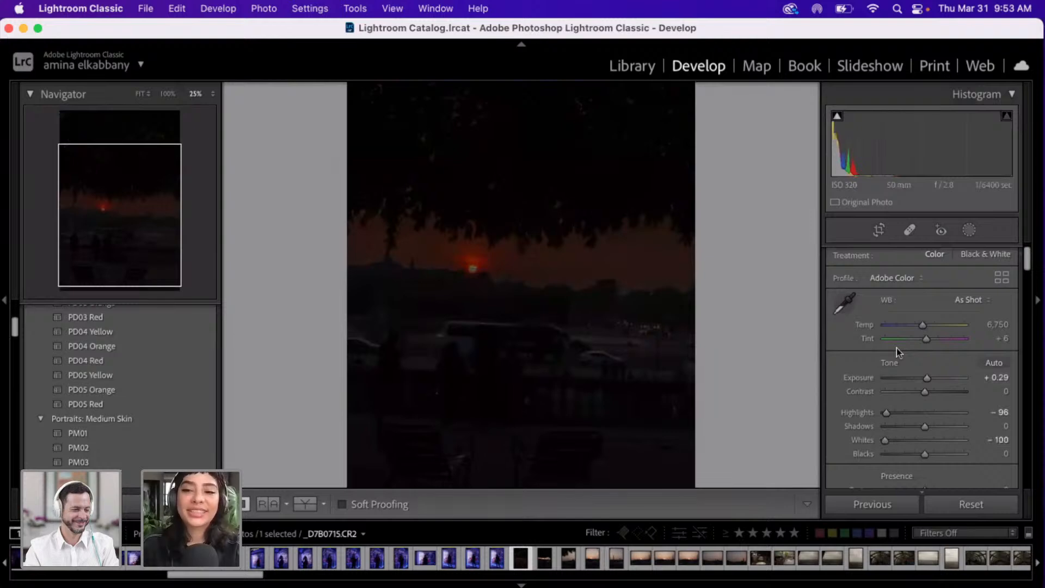
- Set the Contrast to −59 and the Exposure to +1.58, checking the photo from the leaves to the chairs
click(900, 391)
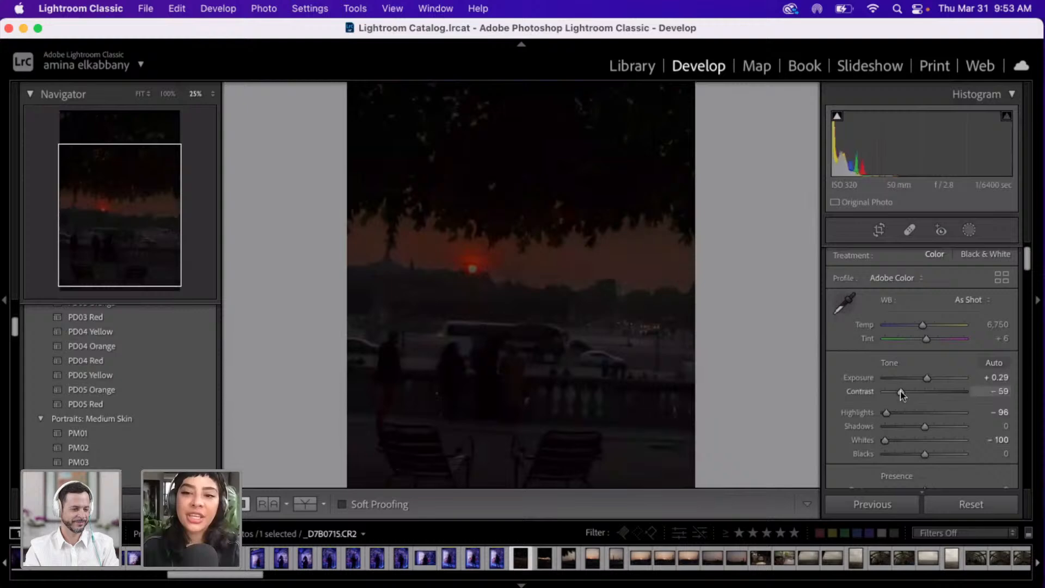
click(937, 379)
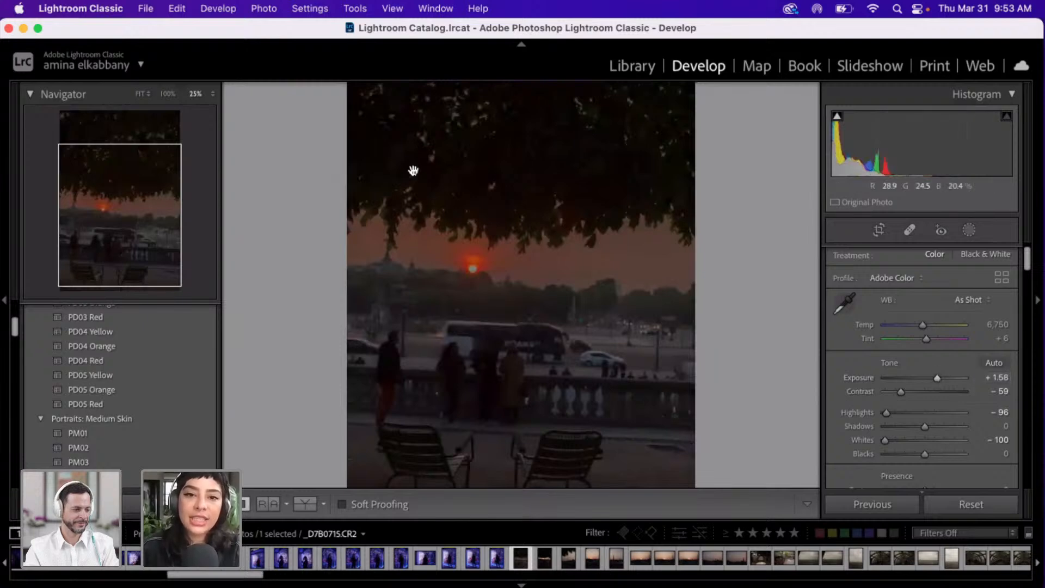
scroll(413, 171, up, 3)
drag(413, 171, 478, 281)
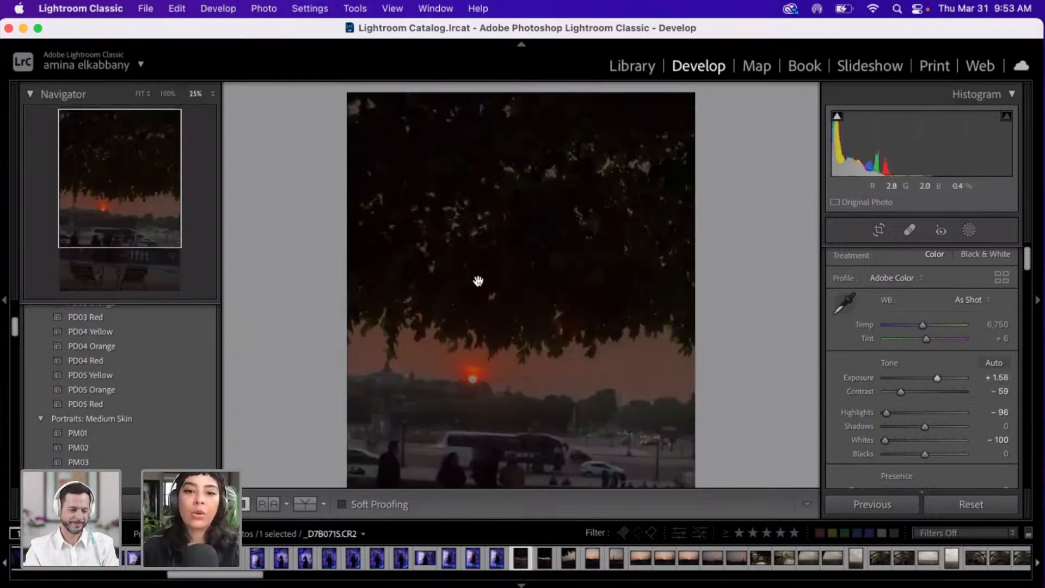
scroll(478, 281, down, 3)
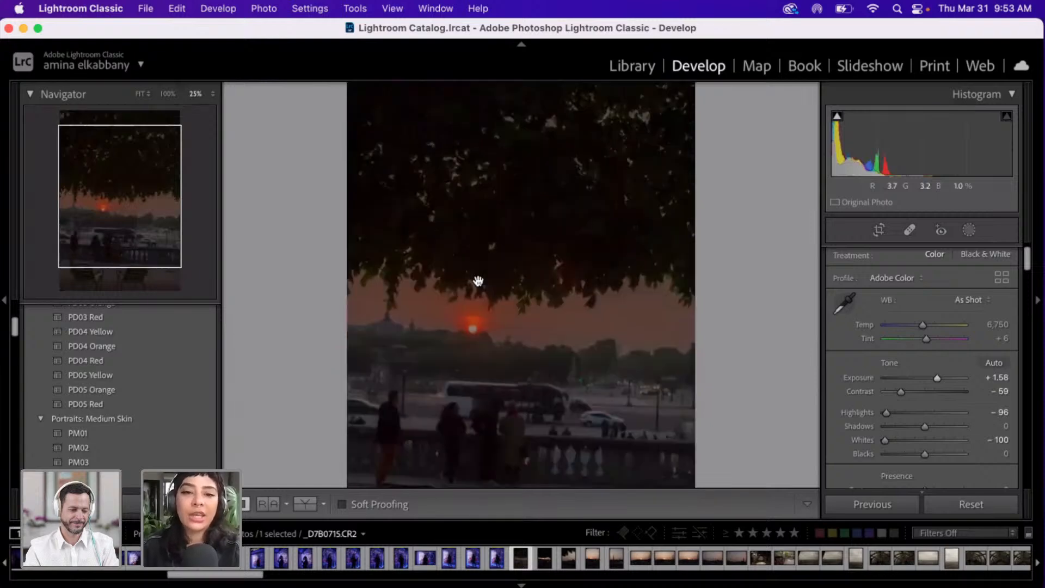
scroll(478, 281, down, 1)
scroll(478, 281, down, 4)
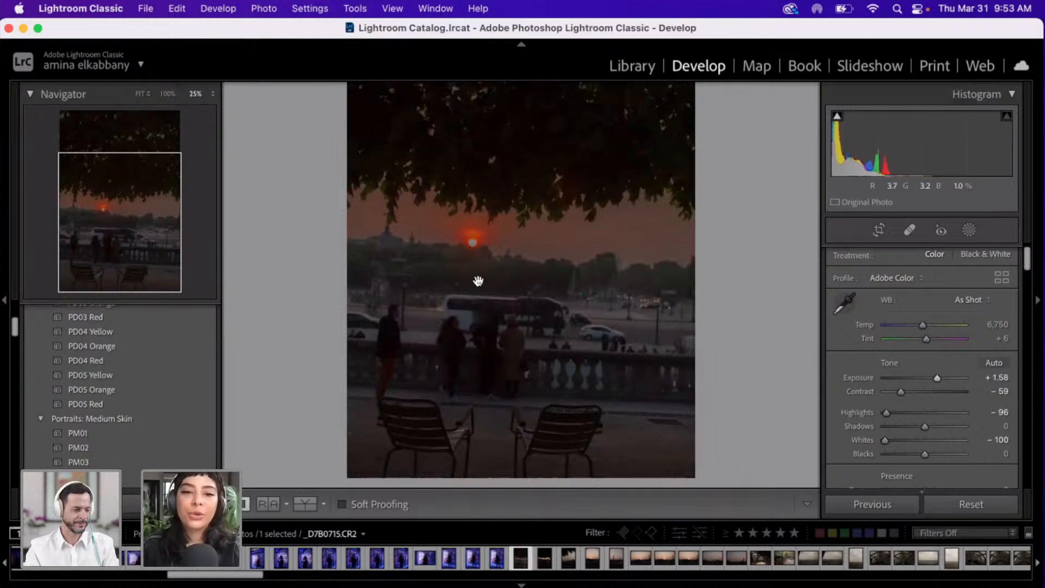
scroll(478, 281, up, 2)
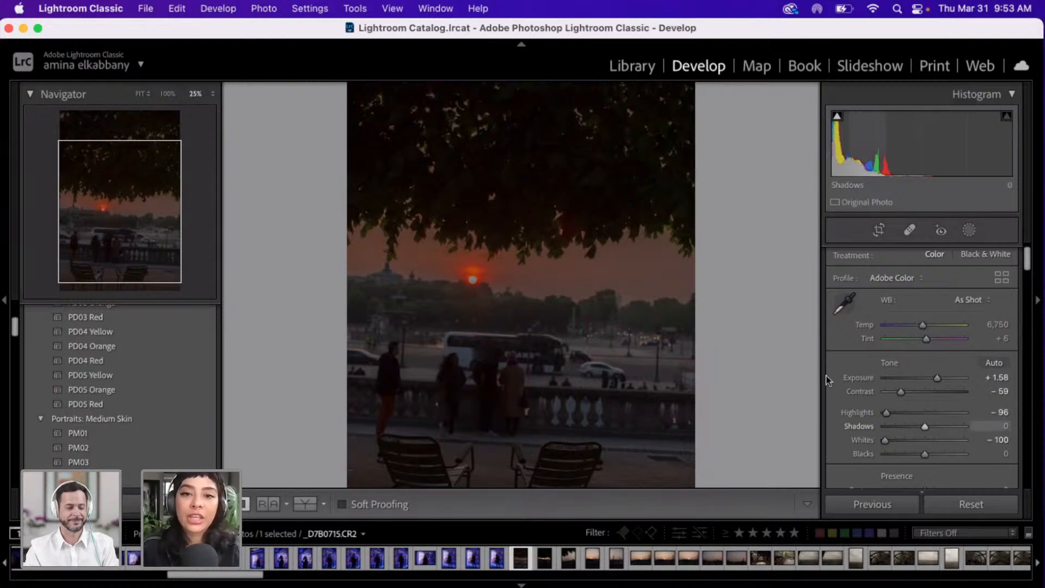
- Inspect the detail in the dark foliage and around the sun at 66.7% zoom, and return to 33.3%
click(516, 187)
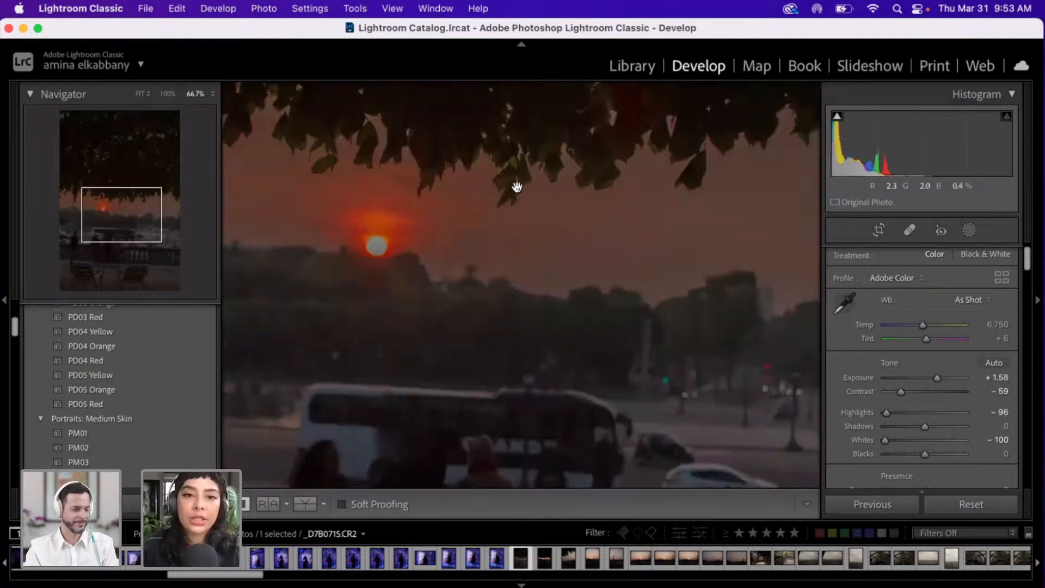
scroll(516, 188, up, 5)
scroll(516, 187, up, 3)
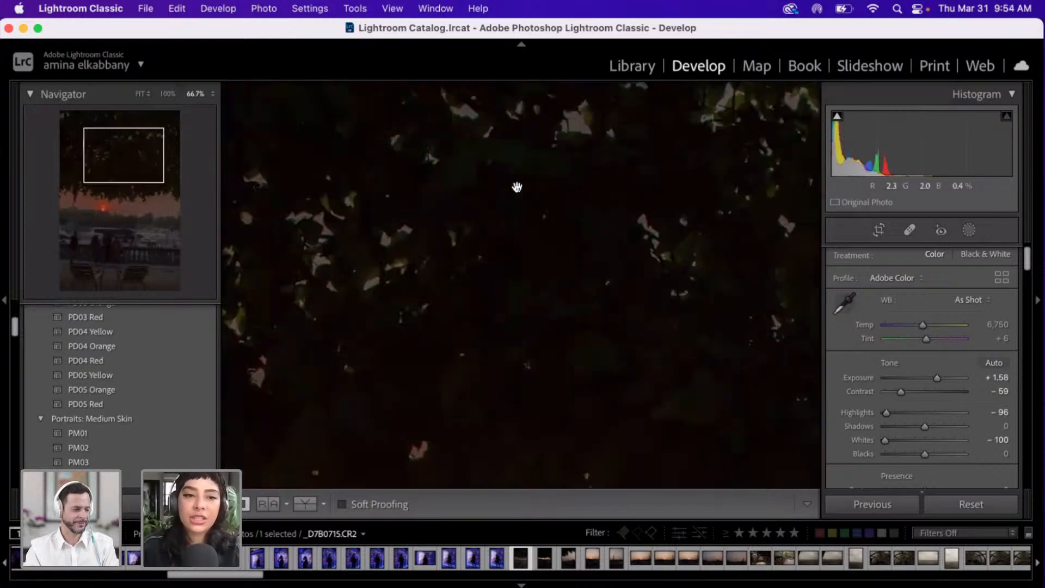
scroll(517, 187, up, 3)
scroll(516, 188, up, 3)
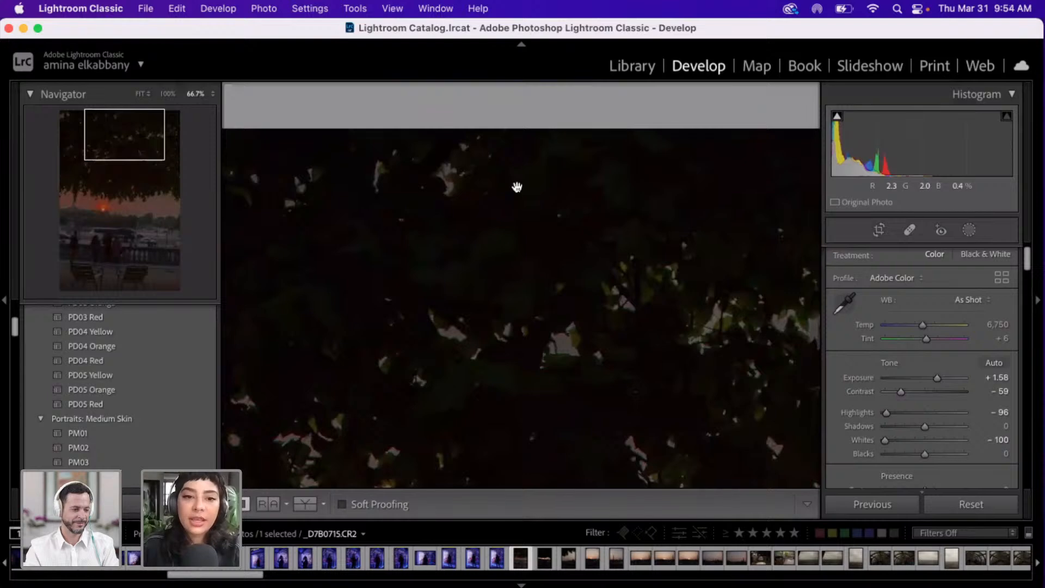
scroll(516, 187, down, 5)
scroll(517, 187, down, 3)
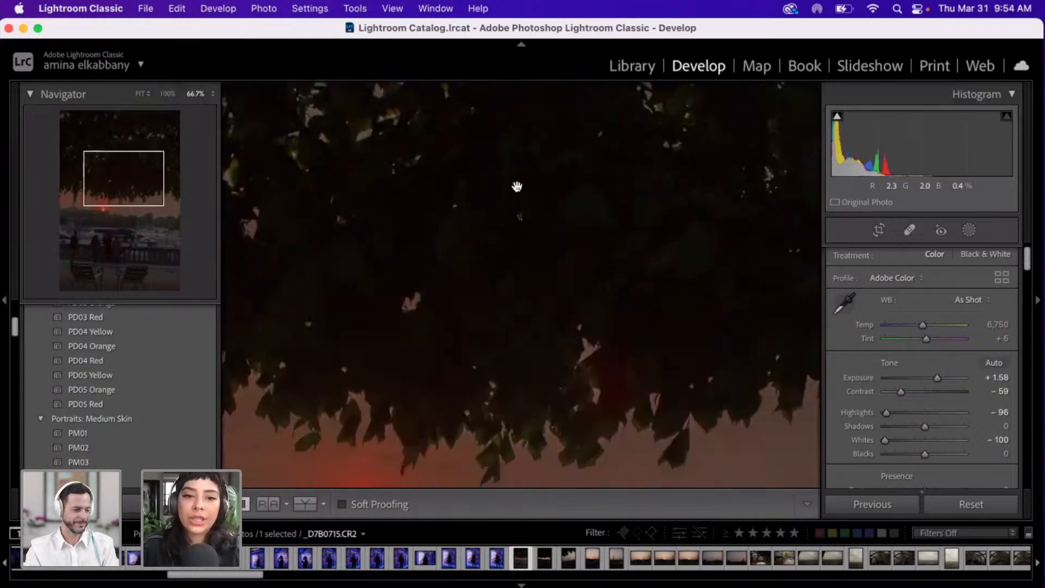
scroll(517, 187, down, 1)
key(super+minus)
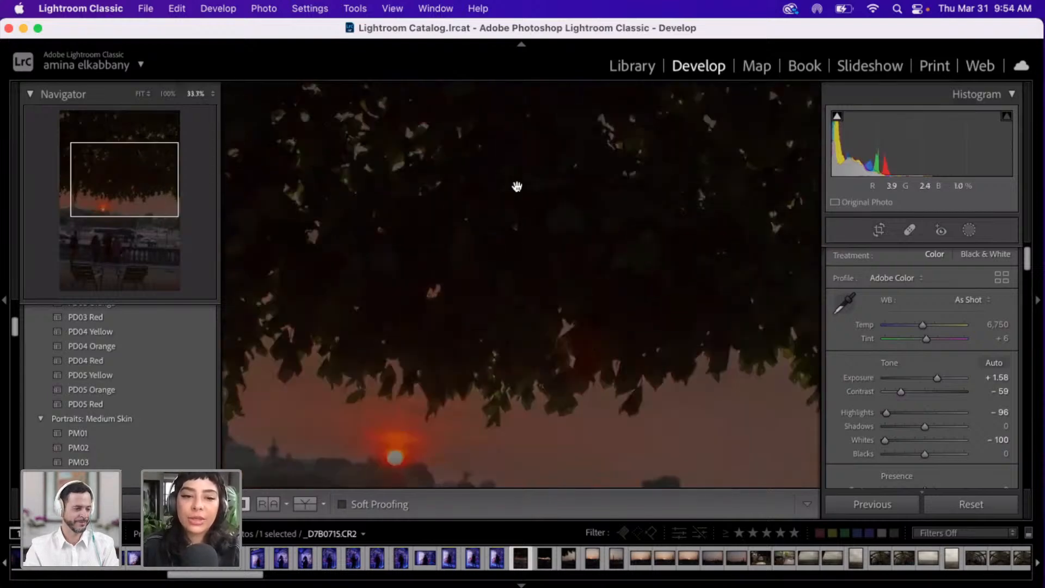
key(super+minus)
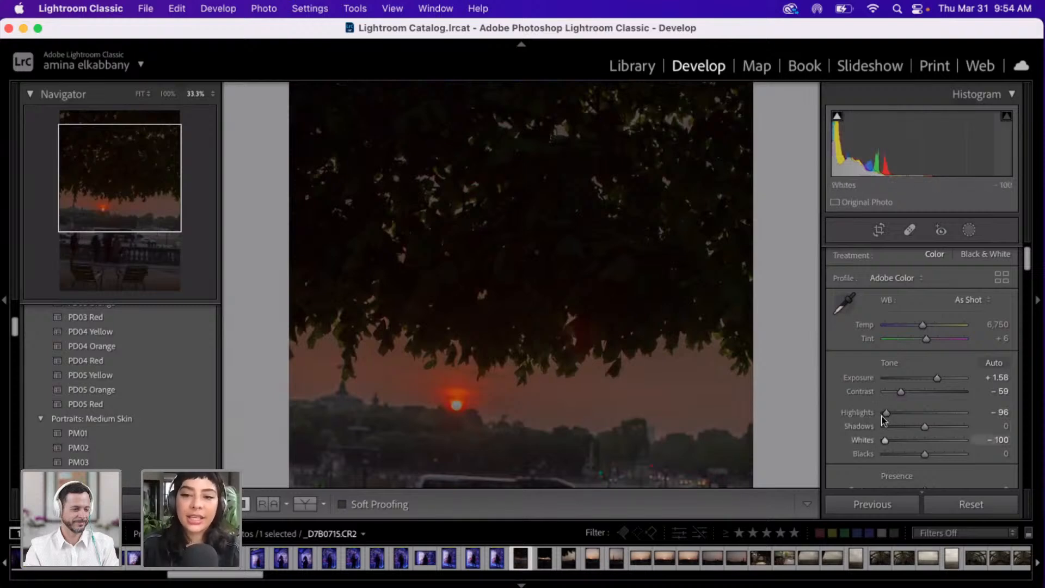
- Raise the Shadows to +82 and set the Blacks to −18 to bring out the leaves
click(949, 428)
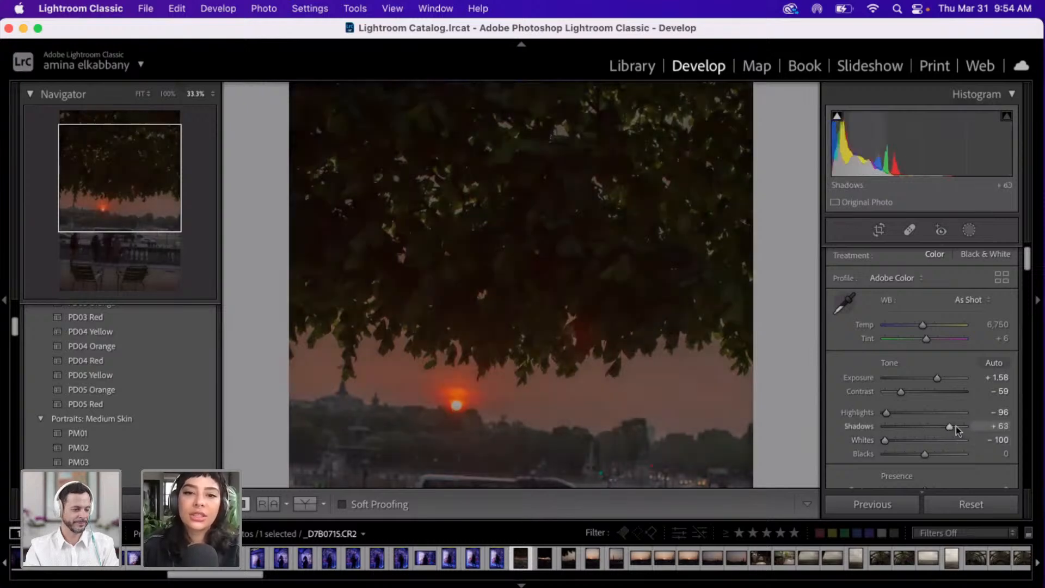
click(956, 428)
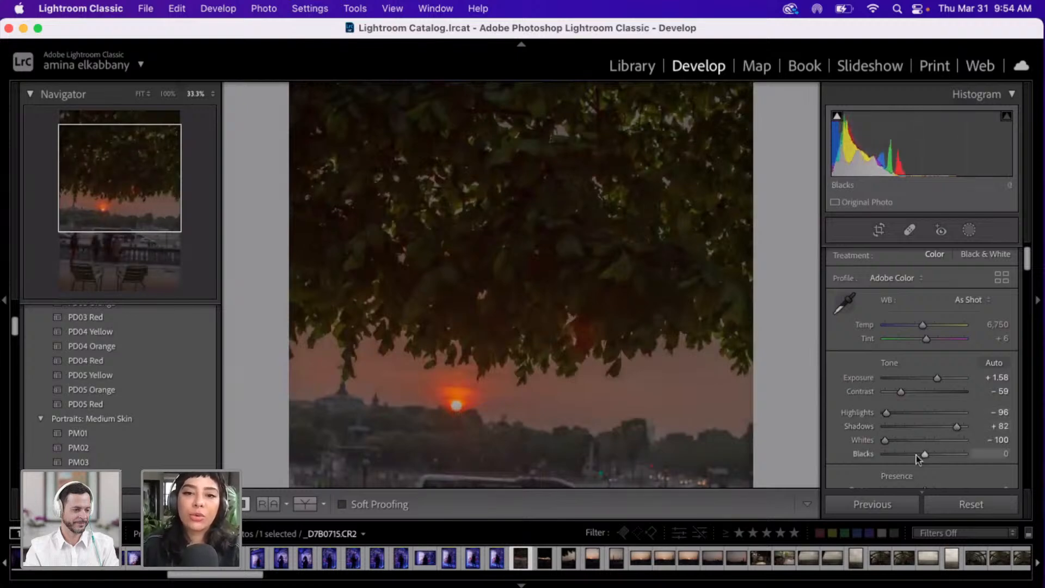
drag(916, 456, 909, 456)
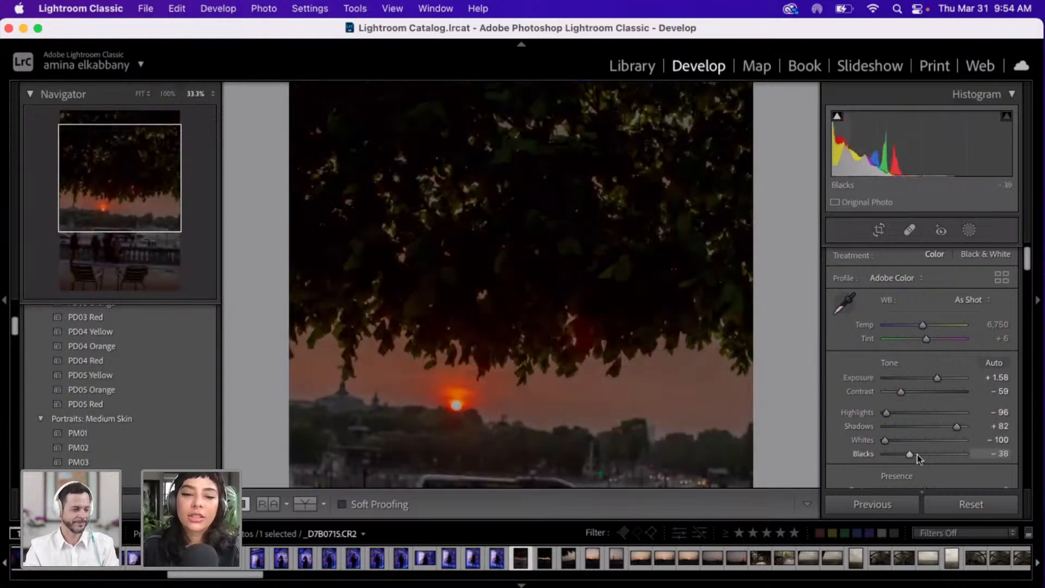
click(918, 454)
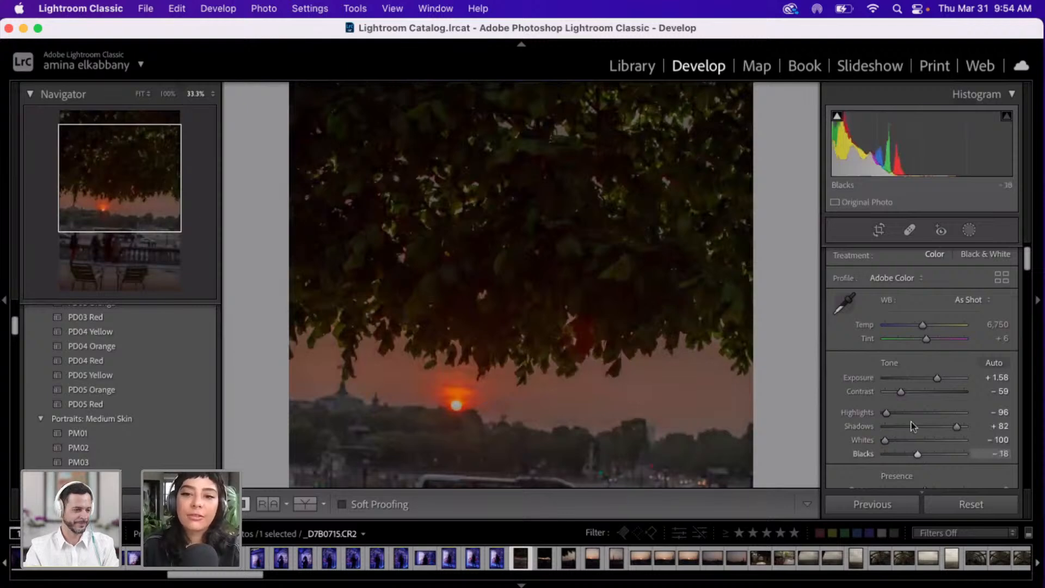
scroll(913, 426, down, 4)
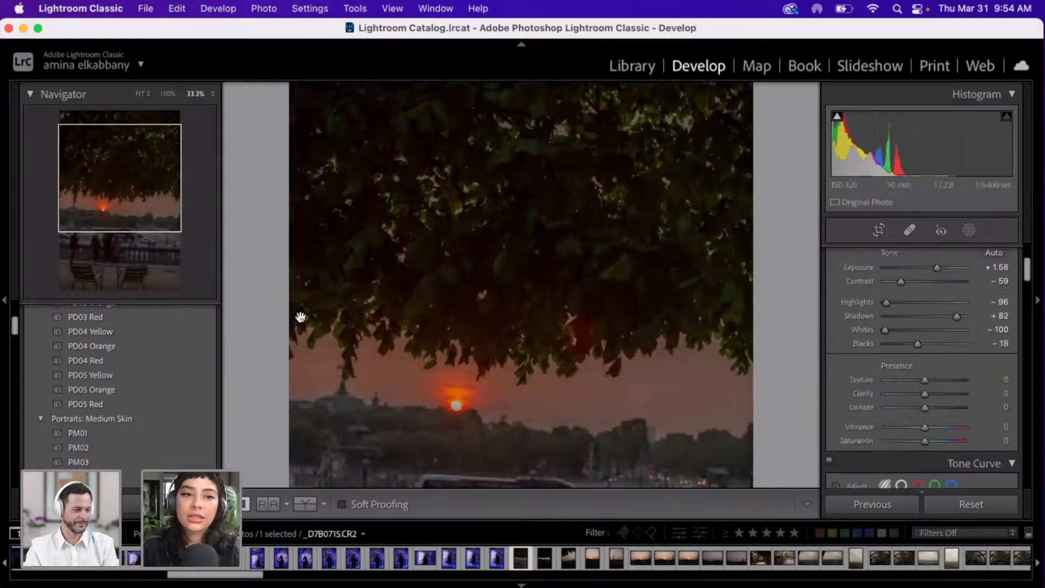
- Examine the sunset photo from the leaves down to the chairs and bring up the Calibration settings
scroll(411, 271, up, 1)
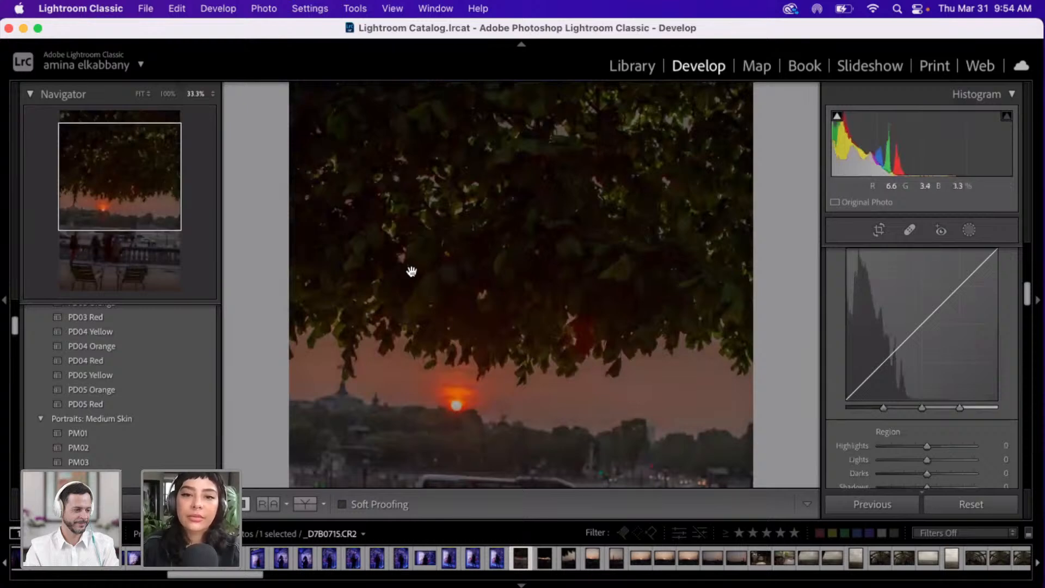
scroll(412, 271, up, 5)
scroll(411, 271, down, 4)
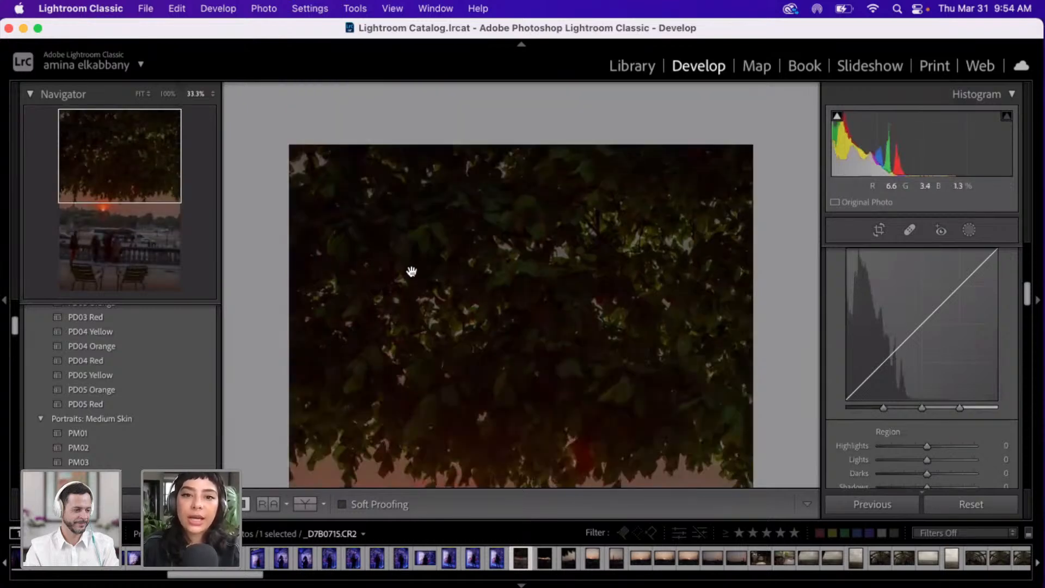
scroll(411, 271, down, 5)
scroll(412, 271, down, 8)
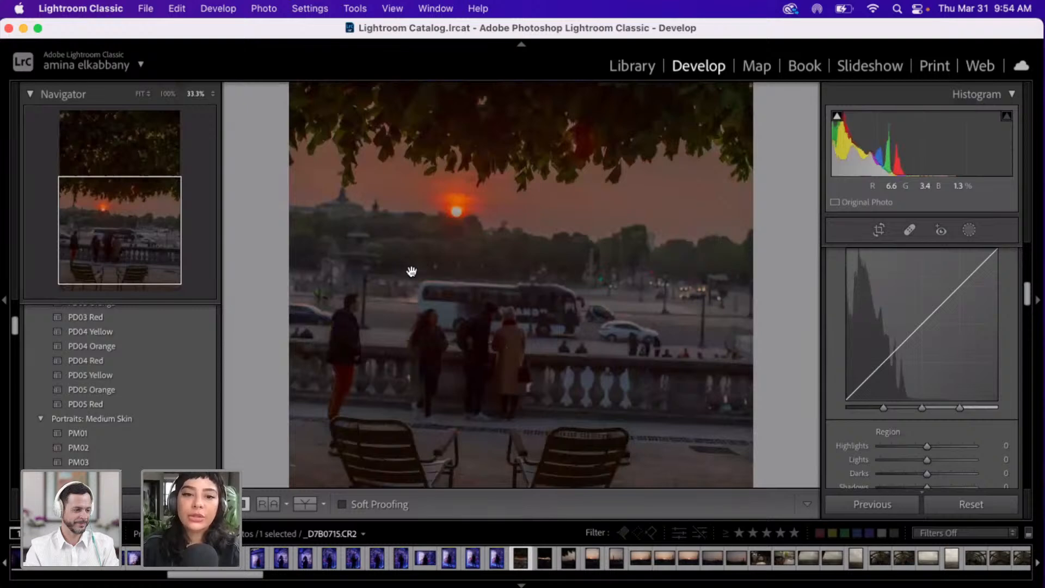
scroll(412, 271, down, 3)
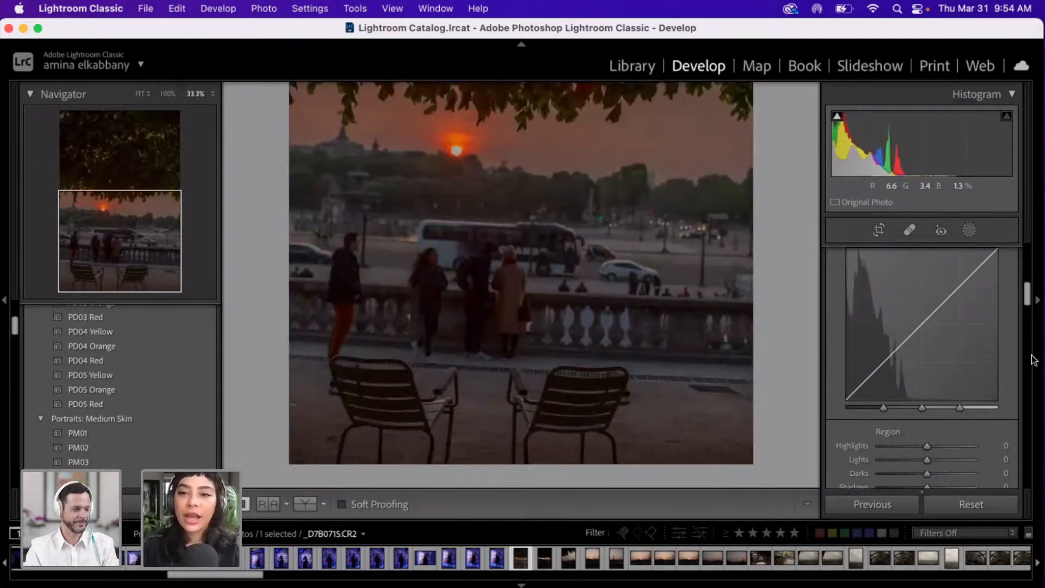
drag(1023, 311, 1018, 373)
scroll(1015, 394, down, 10)
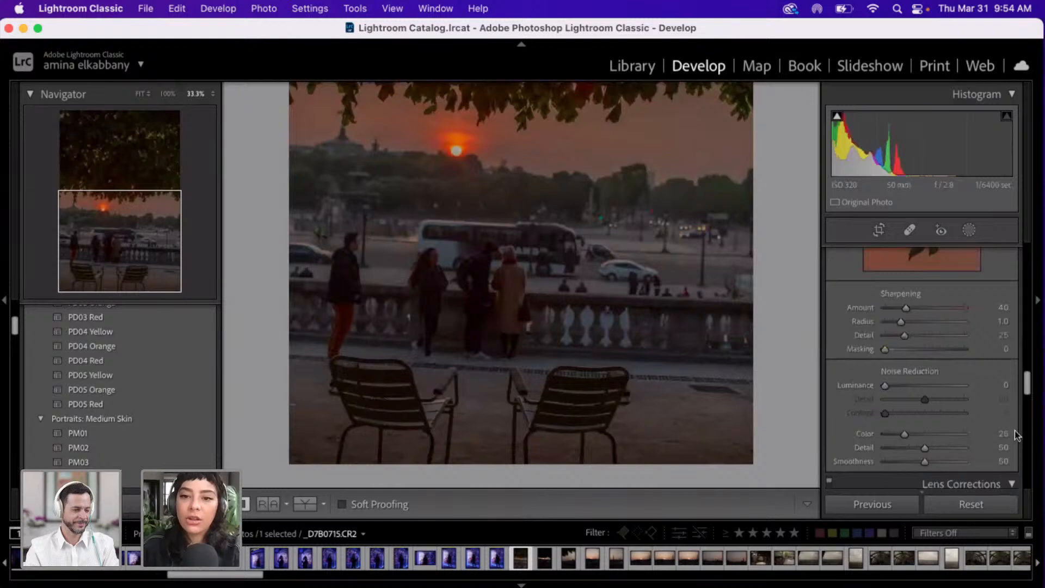
scroll(1014, 455, down, 6)
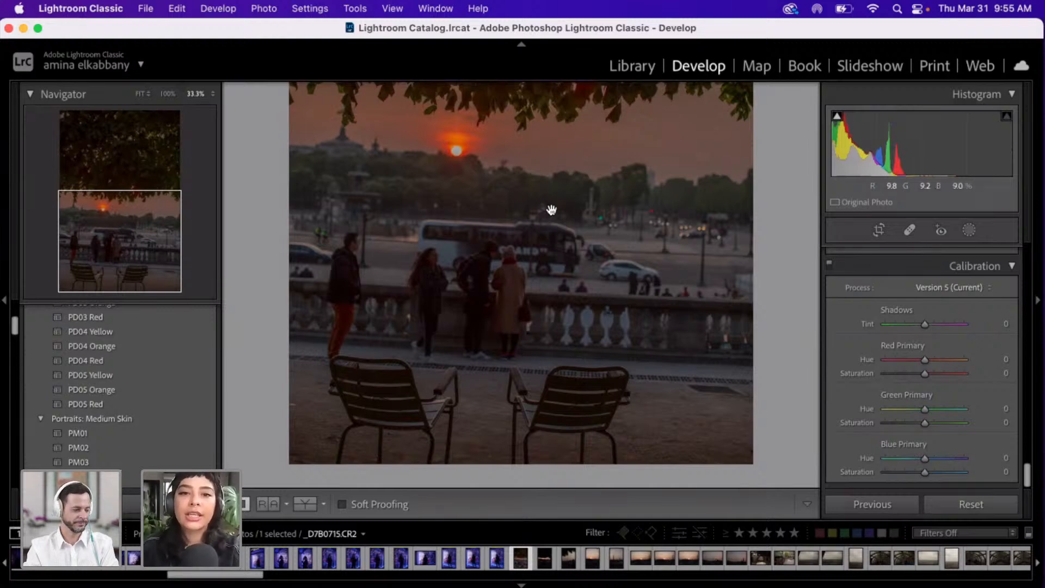
scroll(552, 209, up, 2)
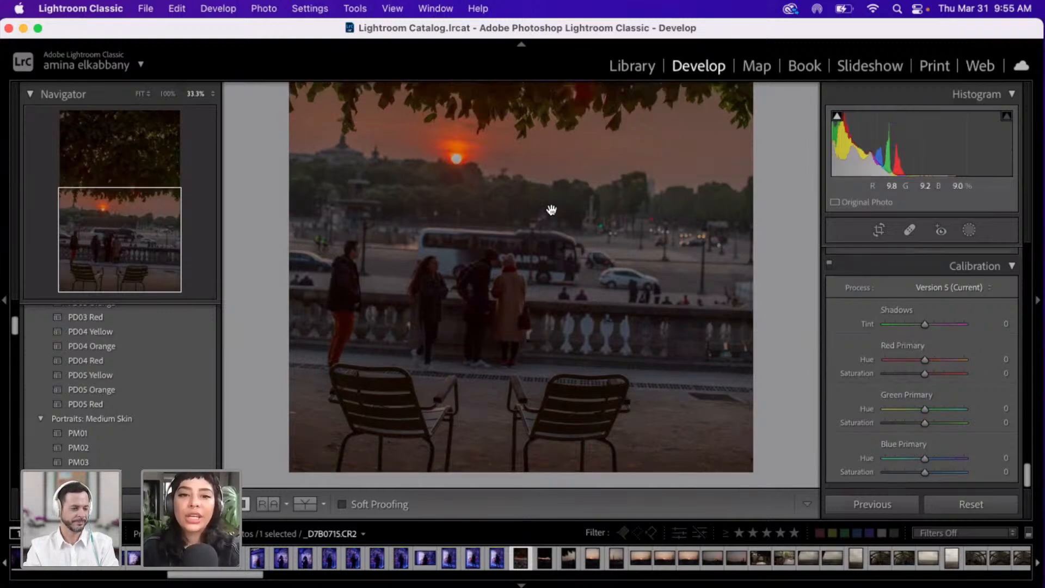
scroll(551, 210, up, 5)
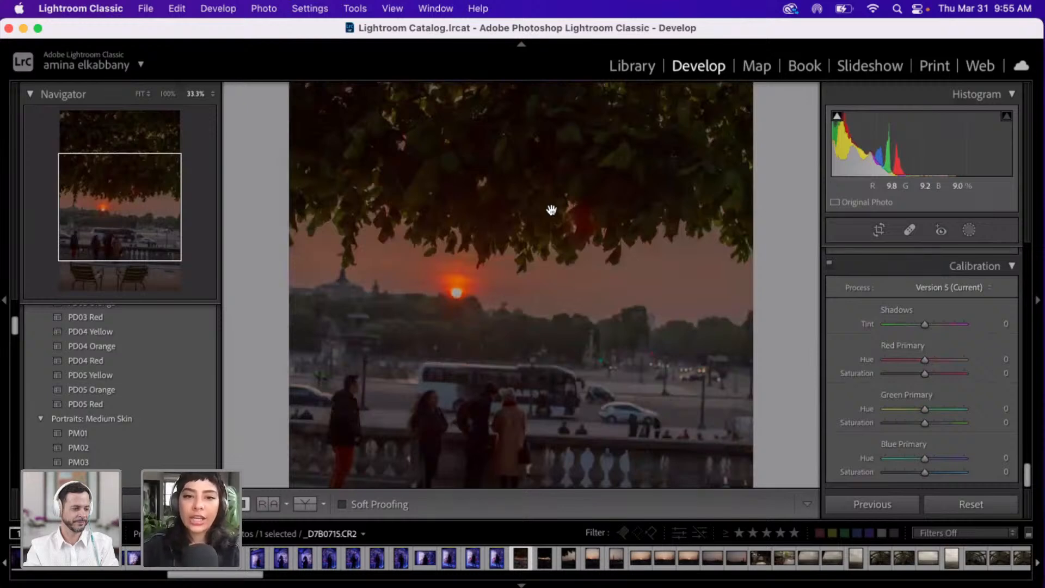
scroll(551, 209, up, 6)
scroll(552, 210, down, 3)
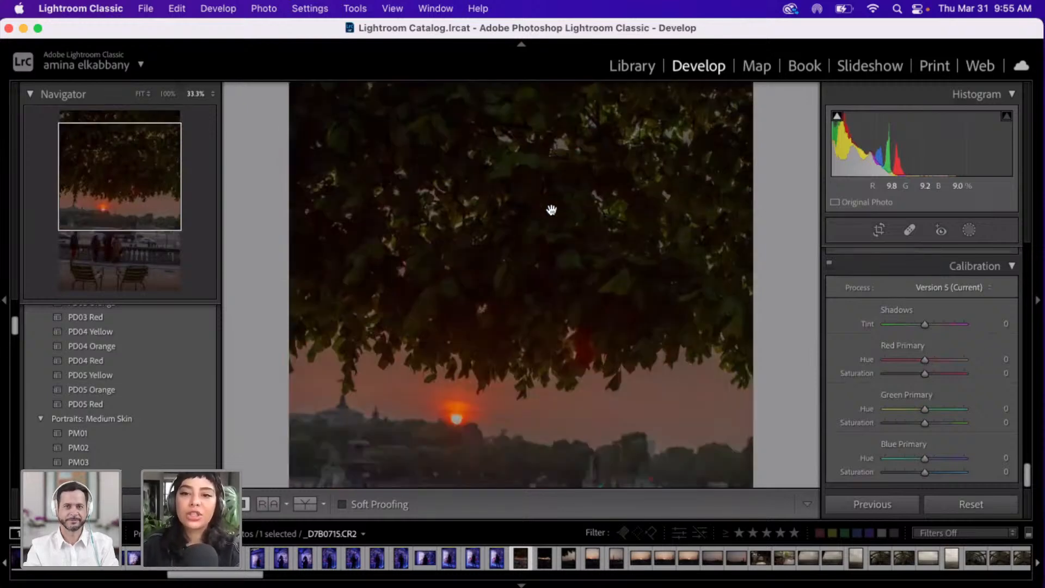
scroll(552, 210, down, 2)
scroll(551, 210, down, 3)
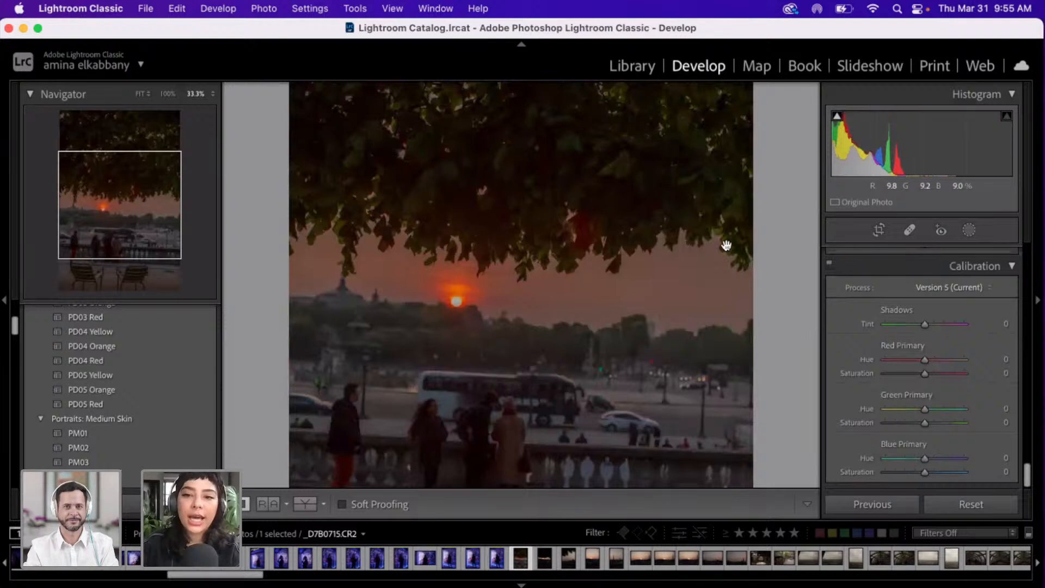
- Set the Calibration Shadows Tint to +2, testing stronger magenta values on the photo first
click(939, 325)
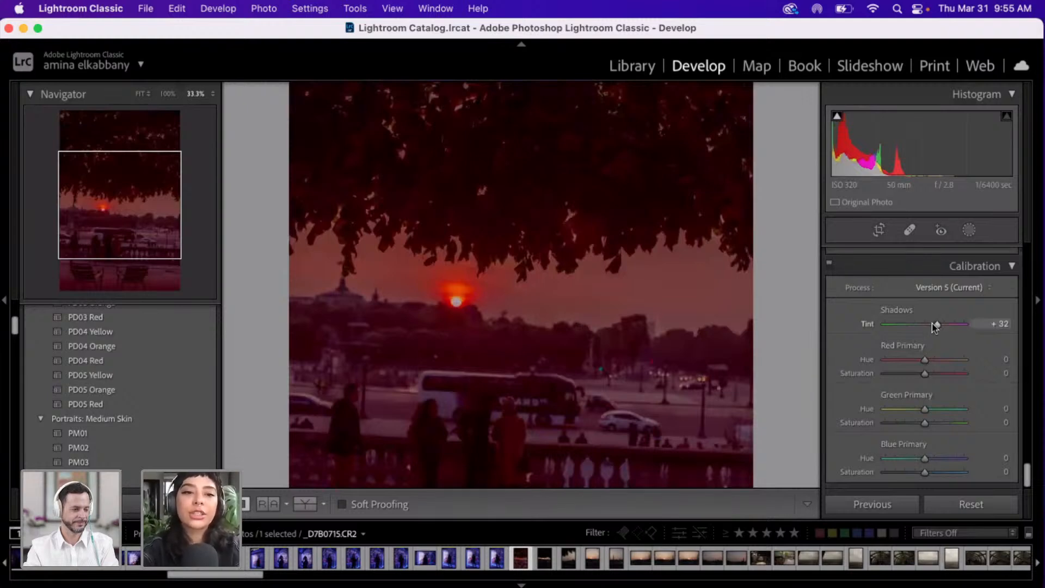
click(933, 323)
drag(934, 325, 931, 325)
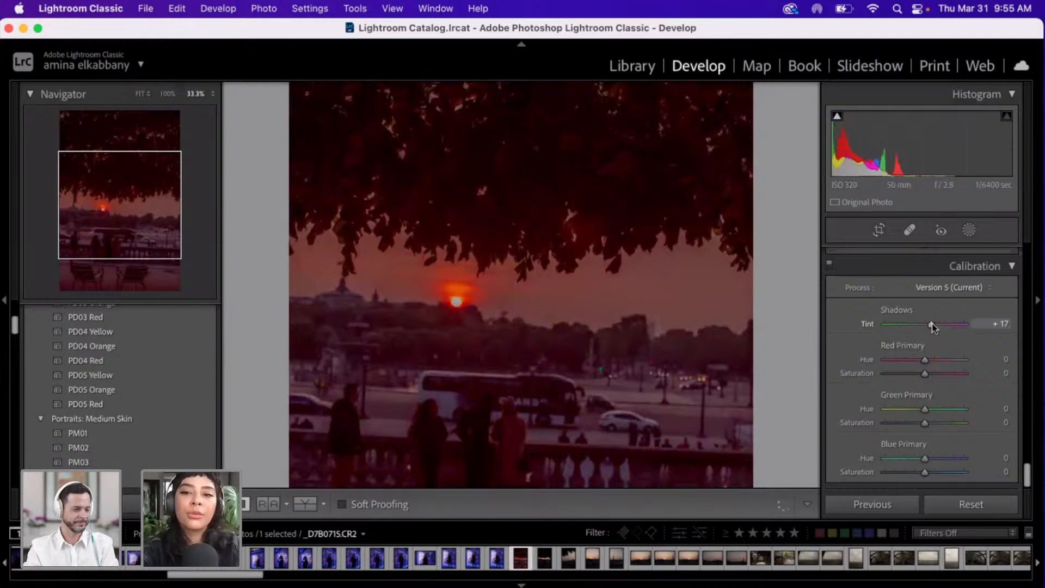
key(Down)
key(Down)
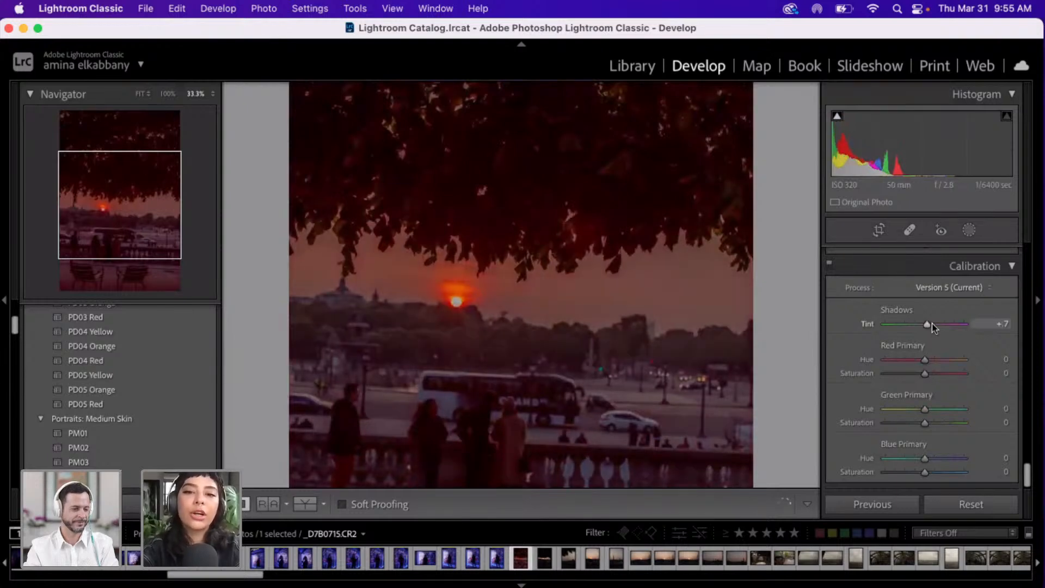
key(Down)
key(Up)
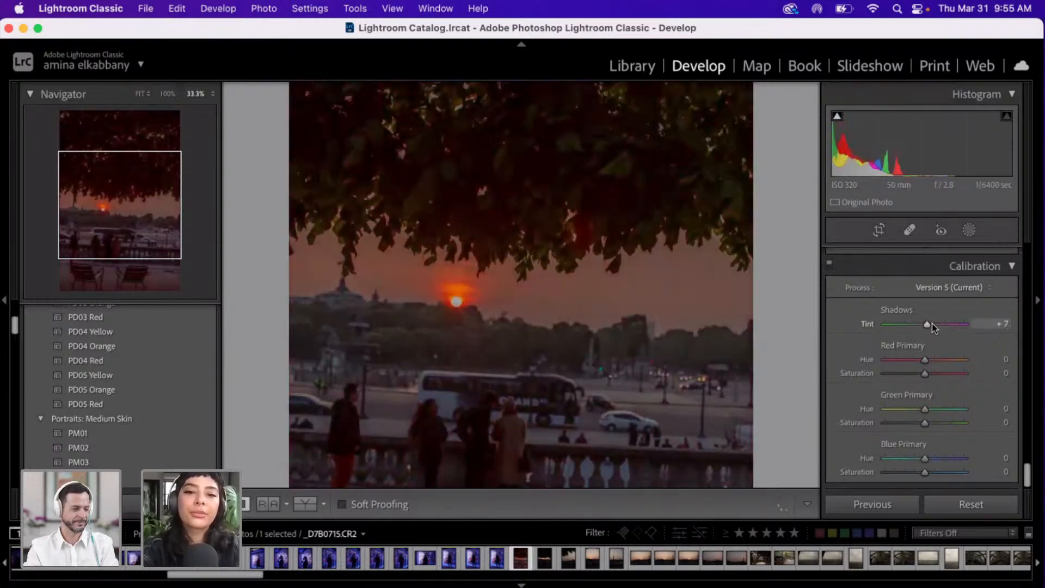
key(Down)
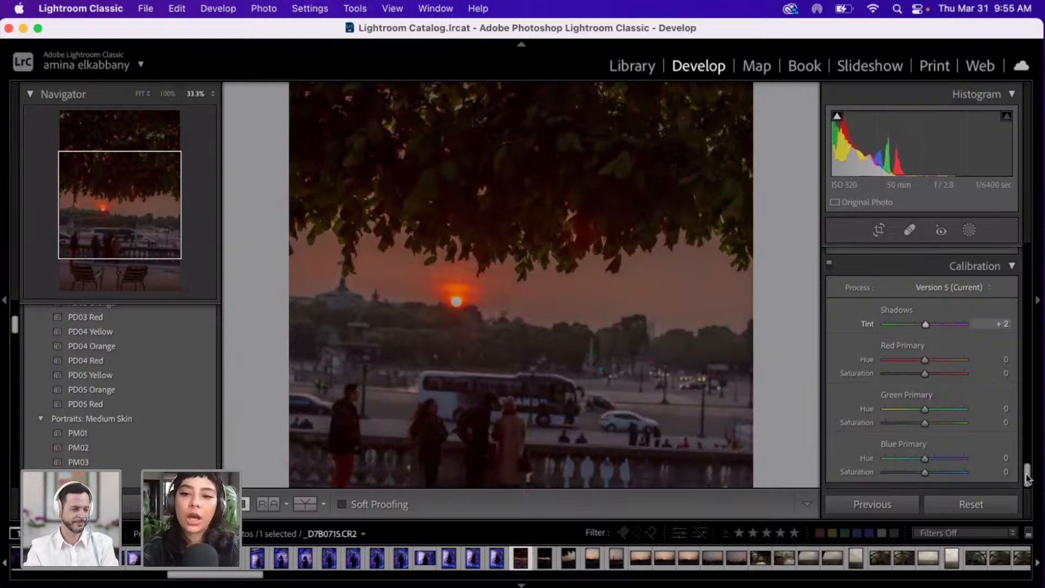
- In Color Grading, tint the Highlights magenta-pink at hue 326 and saturation 55, and raise their luminance almost to the maximum
drag(1026, 474, 1037, 342)
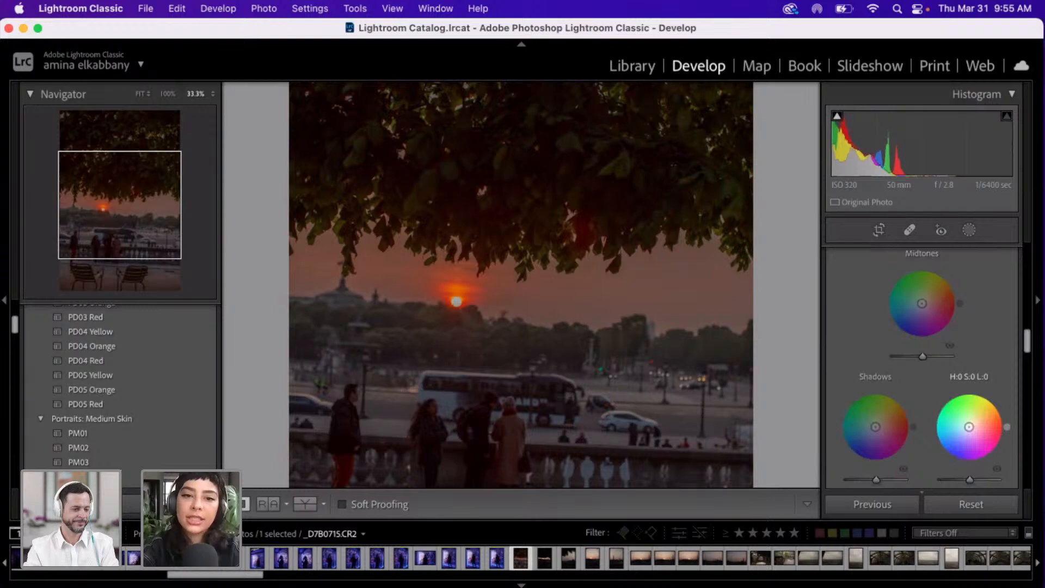
mouse_move(969, 427)
mouse_down()
mouse_move(977, 436)
mouse_move(964, 441)
mouse_move(983, 436)
mouse_up()
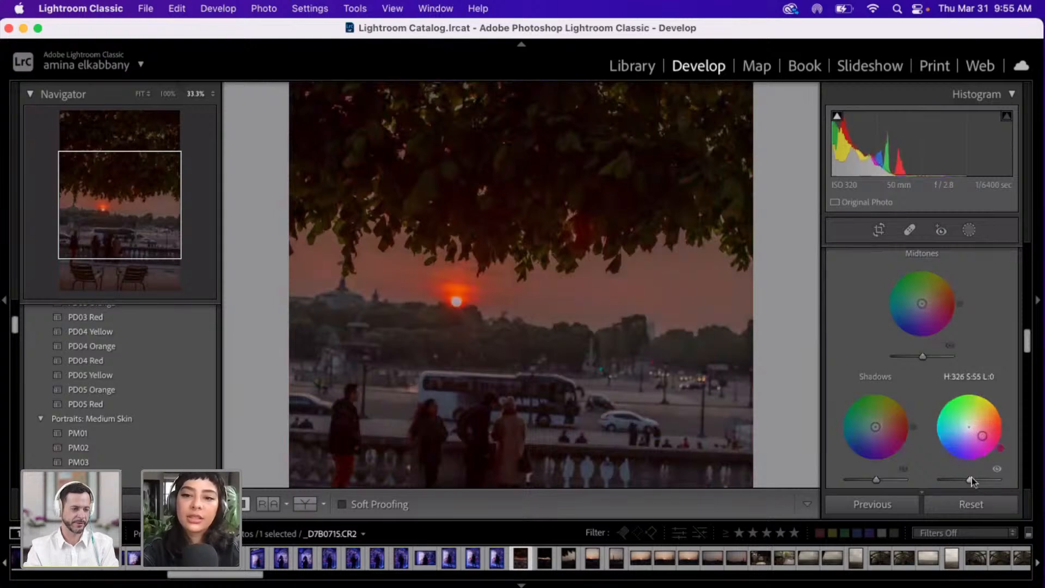
drag(974, 481, 985, 478)
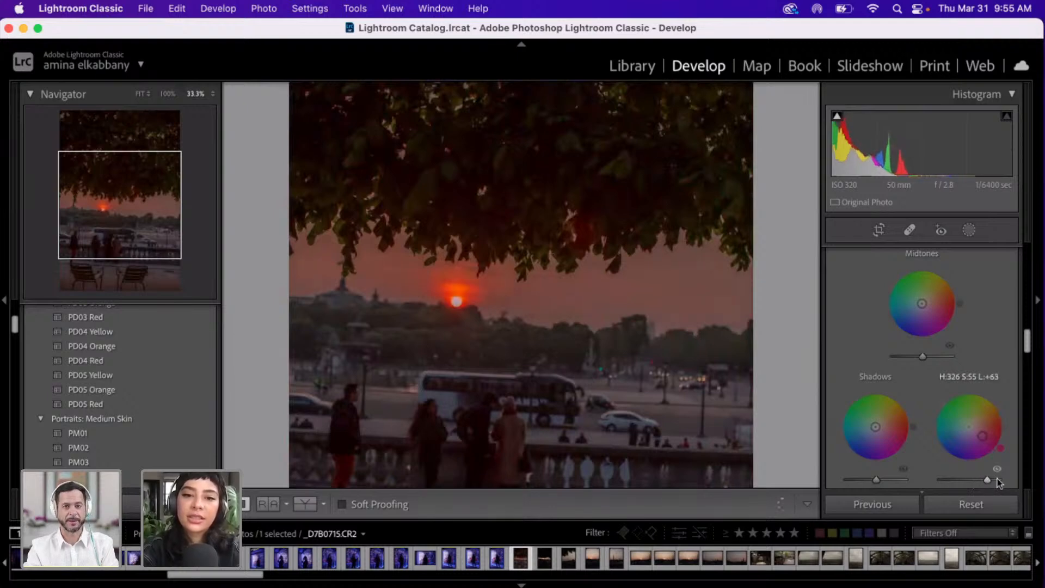
- Grade the Midtones toward pink-magenta and the Shadows slightly toward green with the Color Grading wheels
click(926, 305)
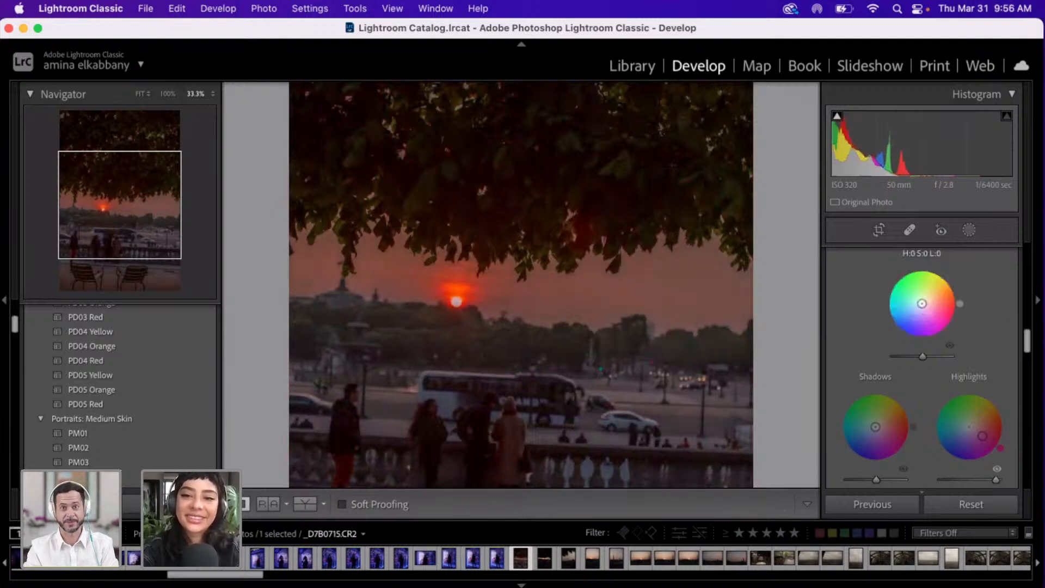
mouse_move(922, 303)
mouse_down()
mouse_move(942, 316)
mouse_move(919, 304)
mouse_move(928, 314)
mouse_up()
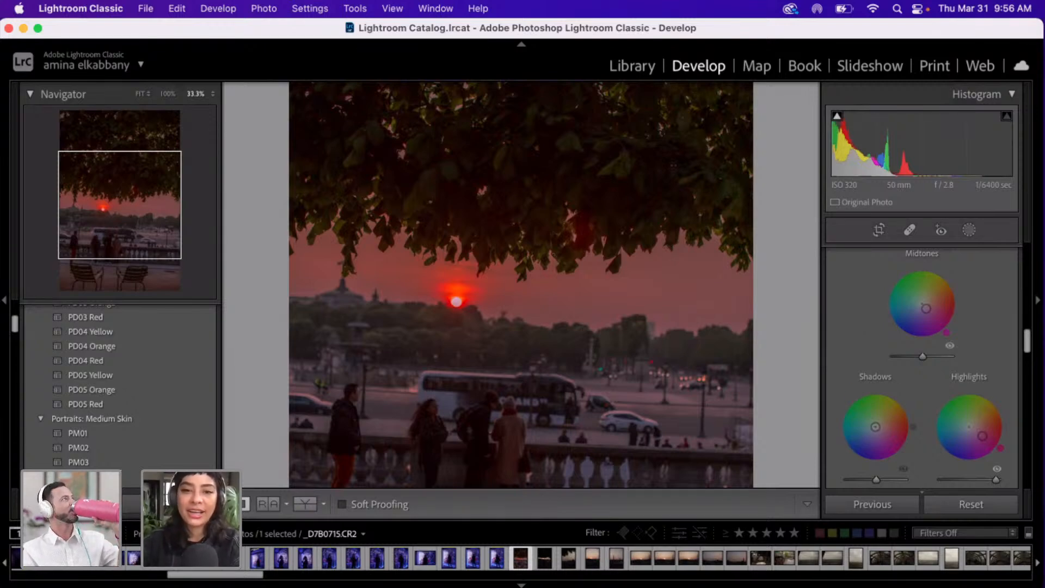
drag(875, 427, 873, 423)
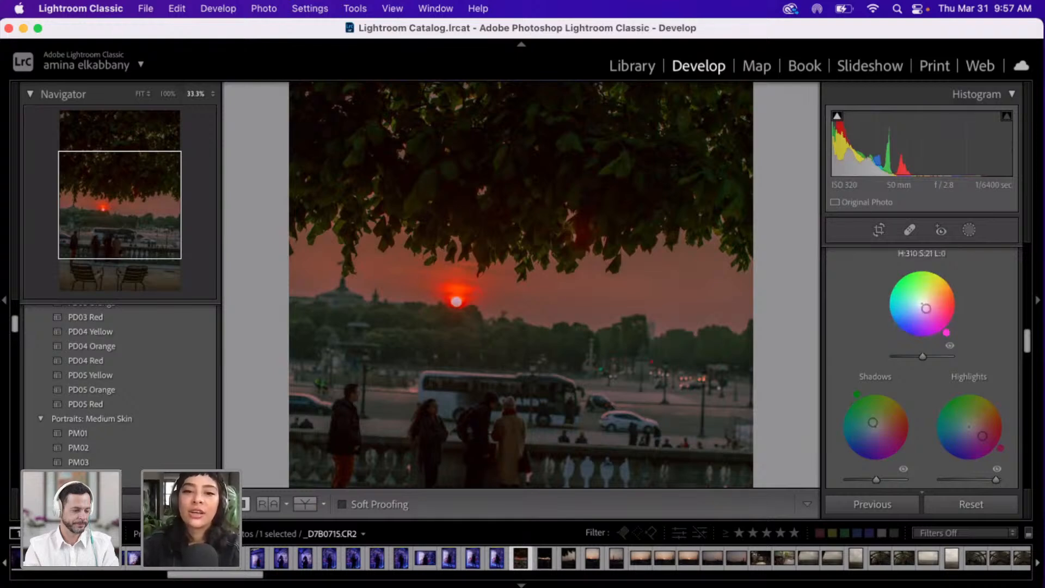
mouse_move(925, 308)
mouse_down()
mouse_move(935, 320)
mouse_move(933, 311)
mouse_up()
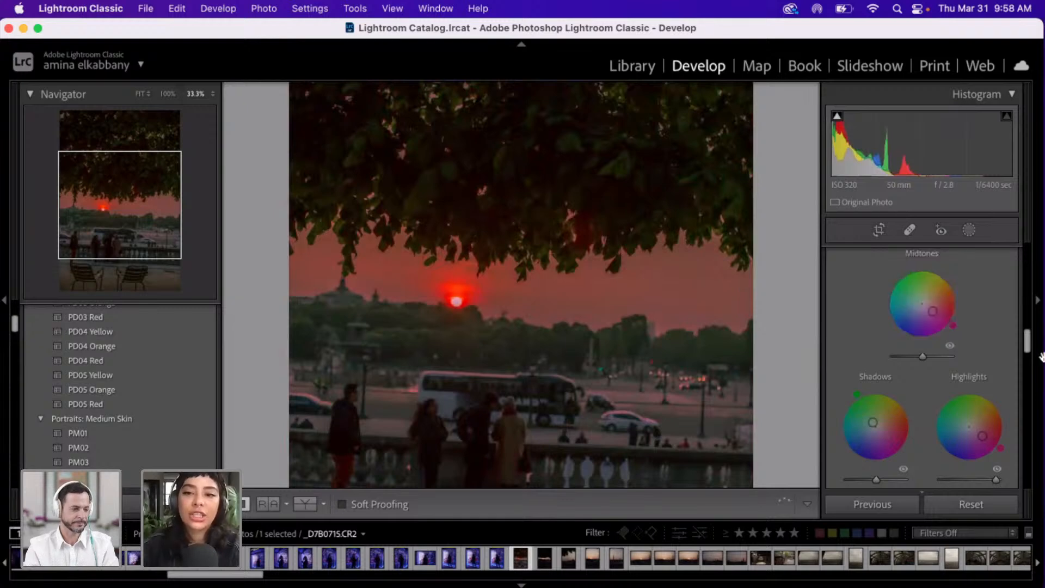
- Review the graded photo at 25% zoom and return to the Basic tone and presence settings
scroll(739, 278, up, 2)
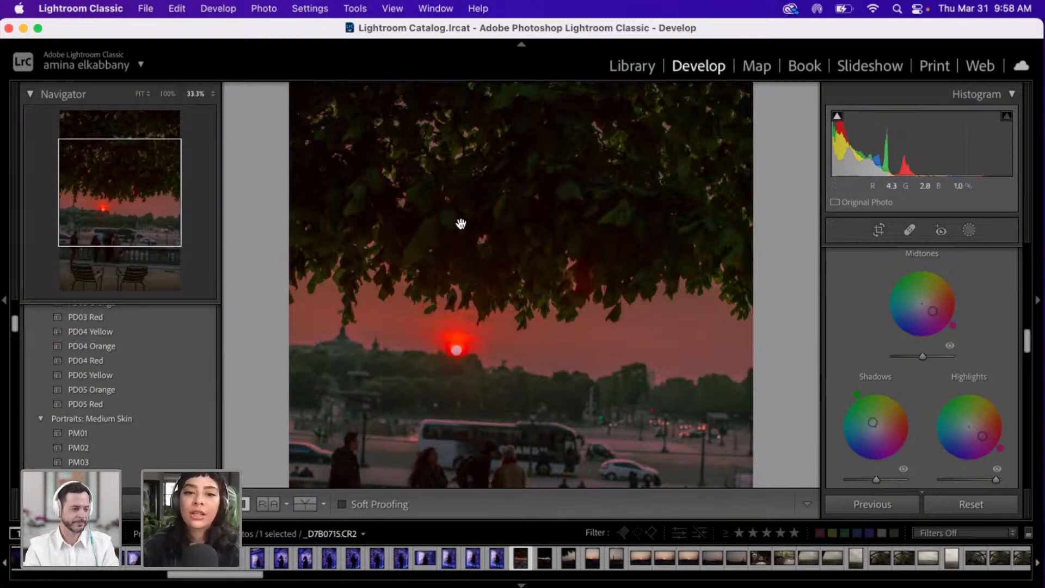
key(super+minus)
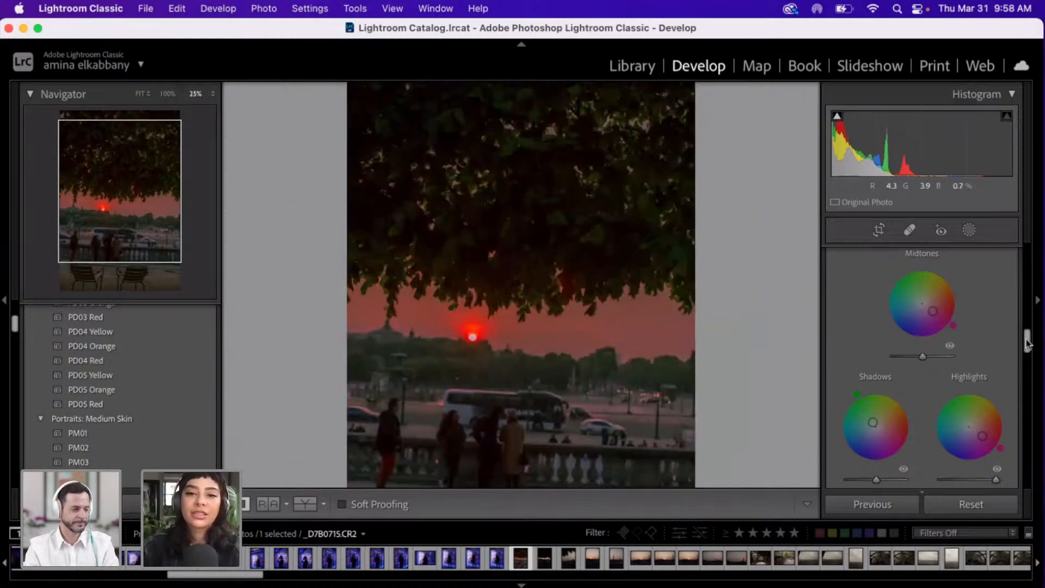
scroll(1033, 286, up, 5)
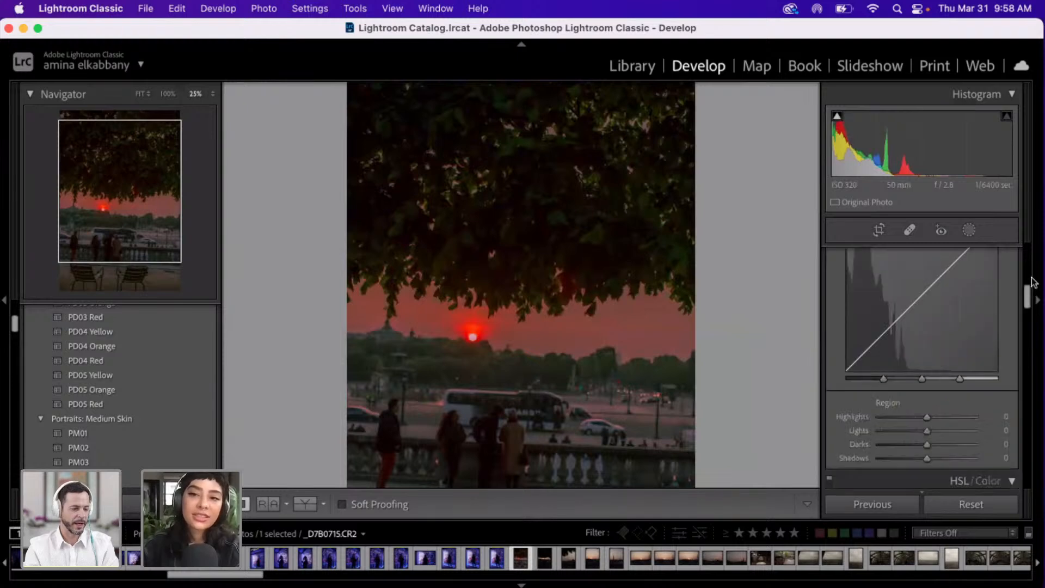
scroll(1034, 282, up, 3)
scroll(1031, 274, up, 3)
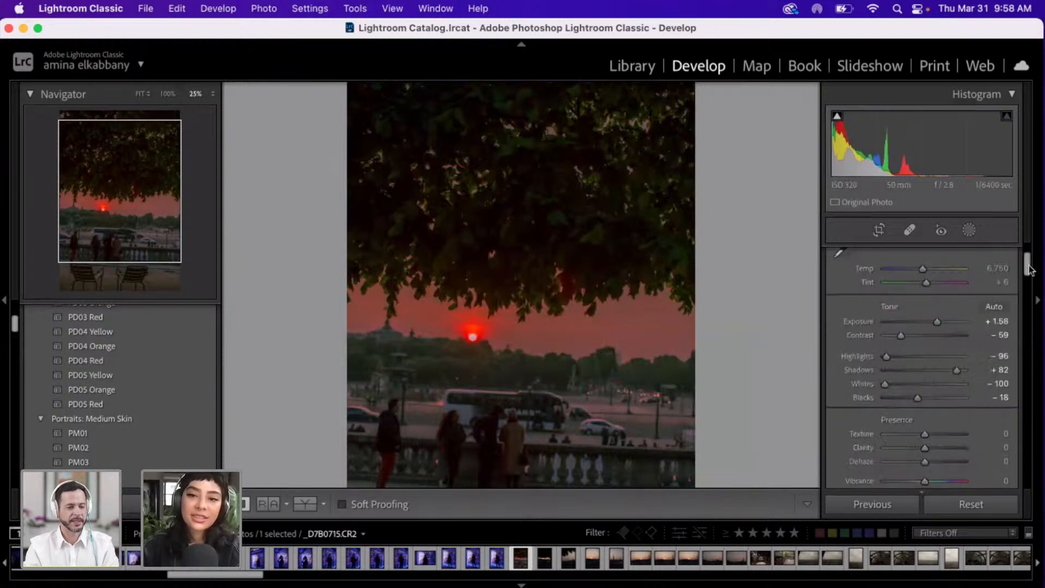
scroll(1030, 268, down, 1)
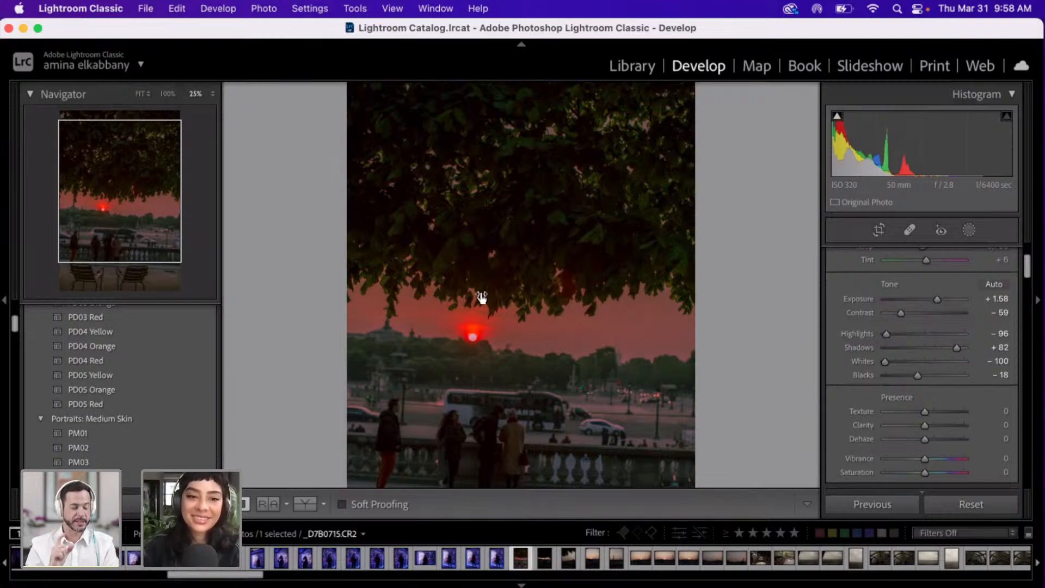
- Show the Library grid and select the ten consecutive sunset photos from _D7B0715.CR2 through photo 99
drag(247, 578, 327, 578)
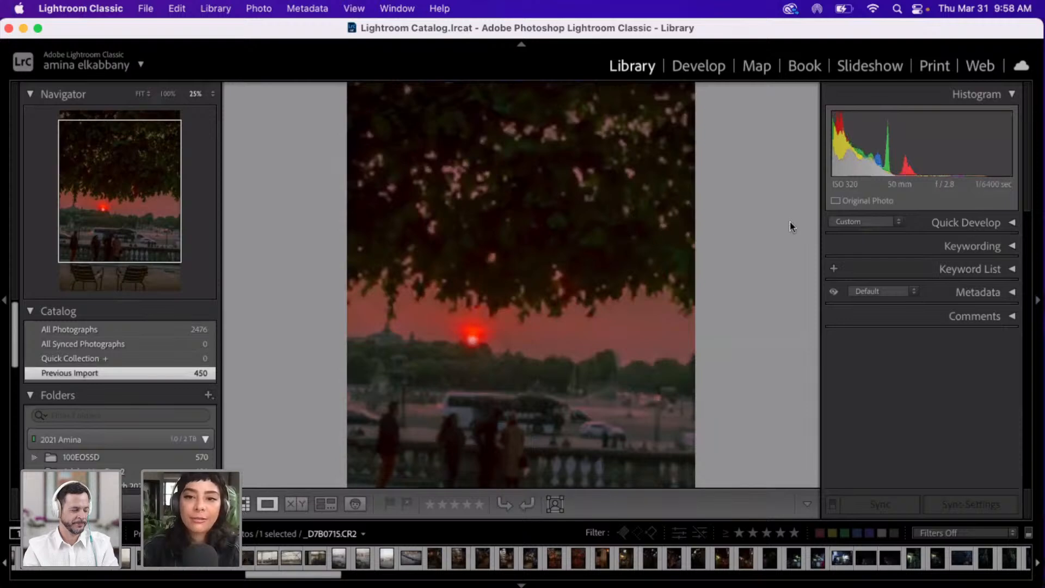
key(g)
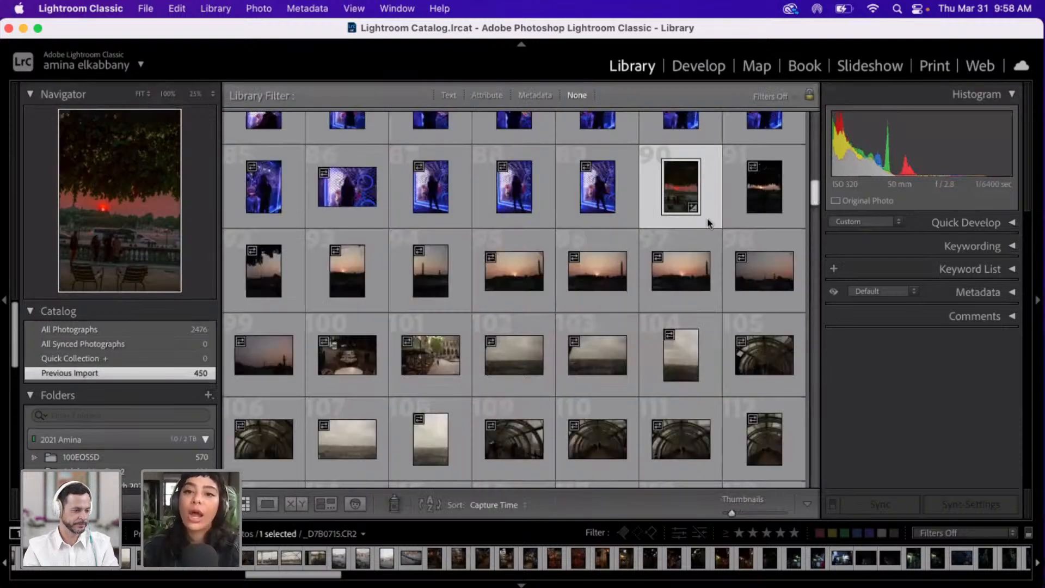
scroll(686, 223, up, 2)
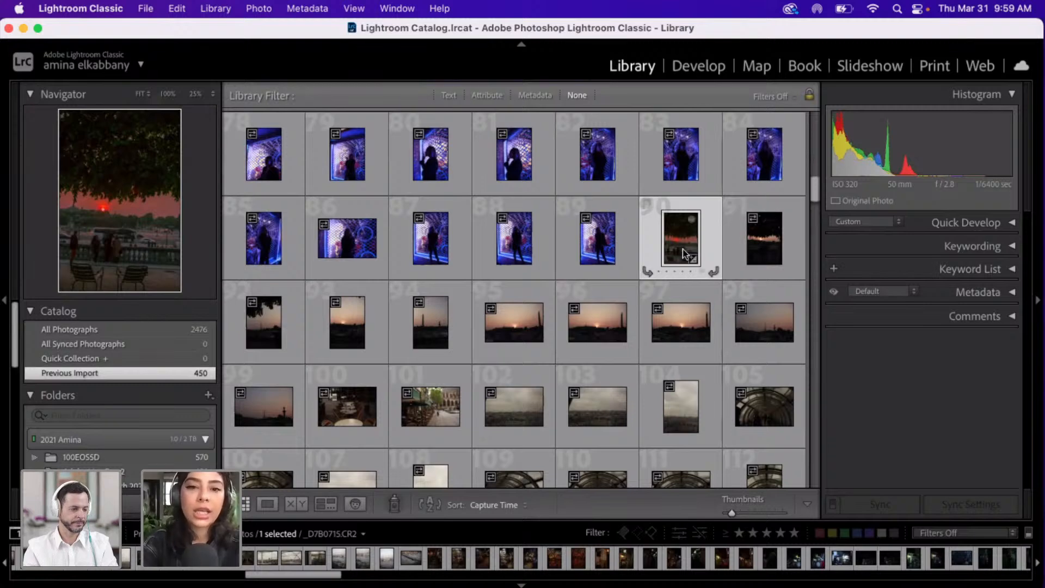
click(284, 396)
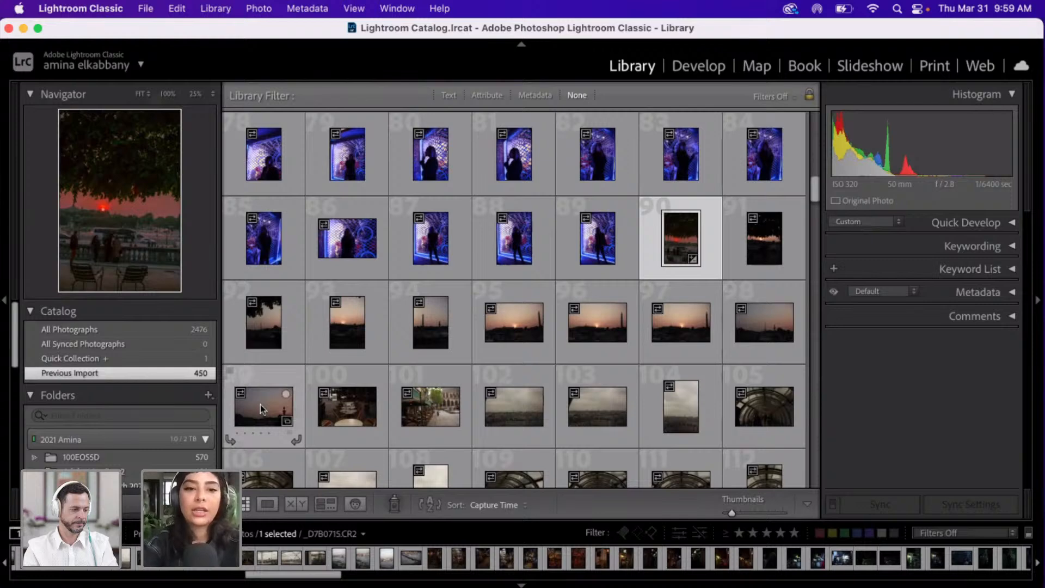
shift+click(260, 404)
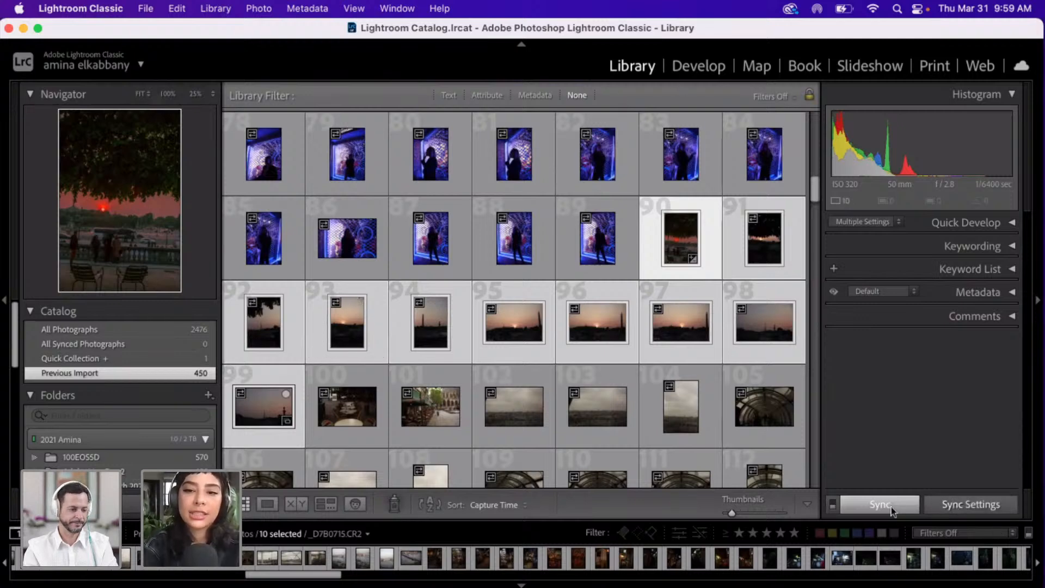
- Synchronize the Basic, Color Grading and Calibration settings across the ten selected photos, and open a leaf-framed photo in Loupe view
click(935, 503)
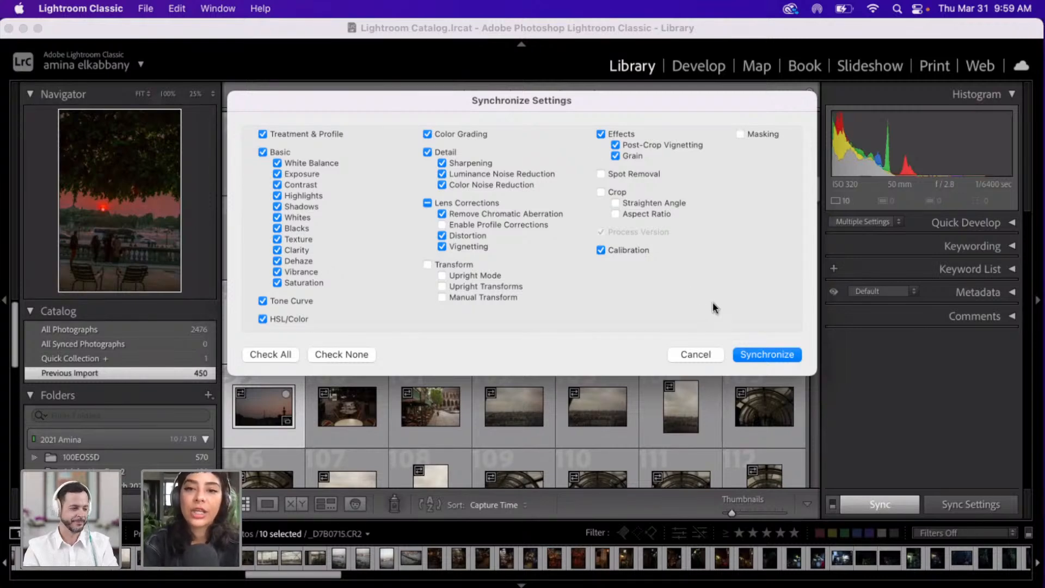
click(756, 360)
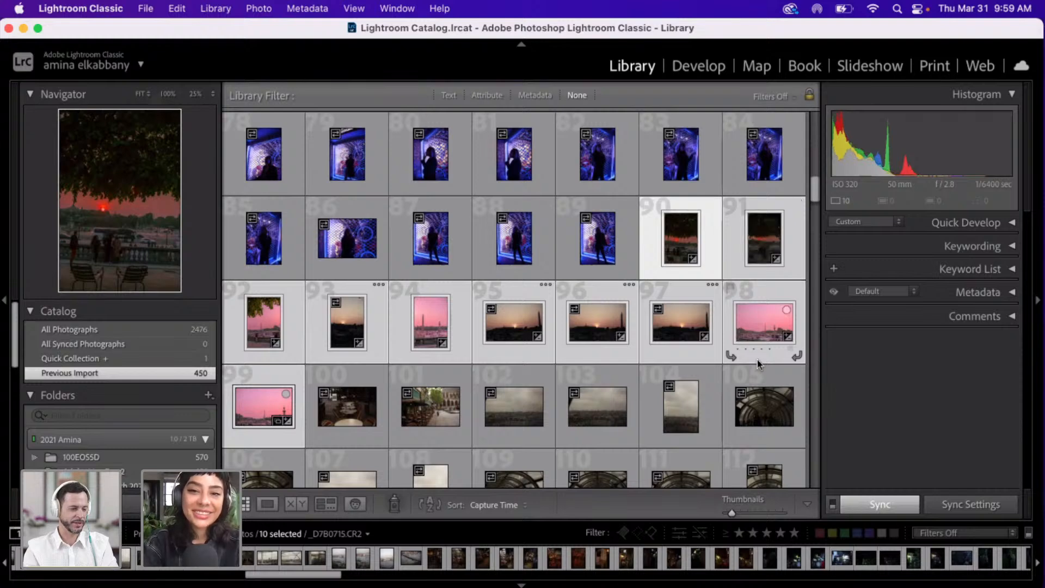
double_click(677, 234)
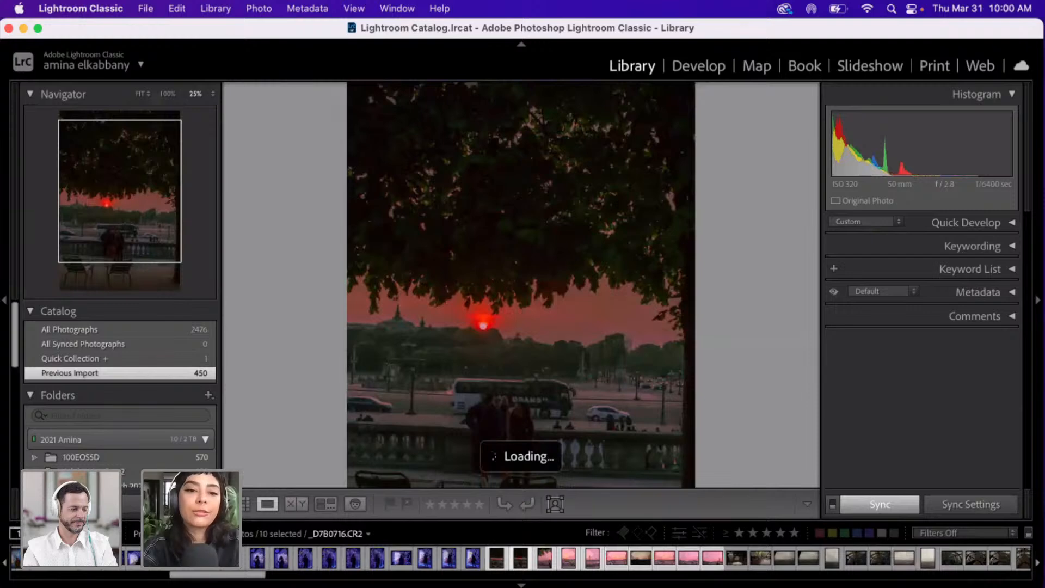
- Review the first synced sunset photos in Loupe view, and open _D7B0717.CR2 in Develop with the whole photo fitted to view
key(Left)
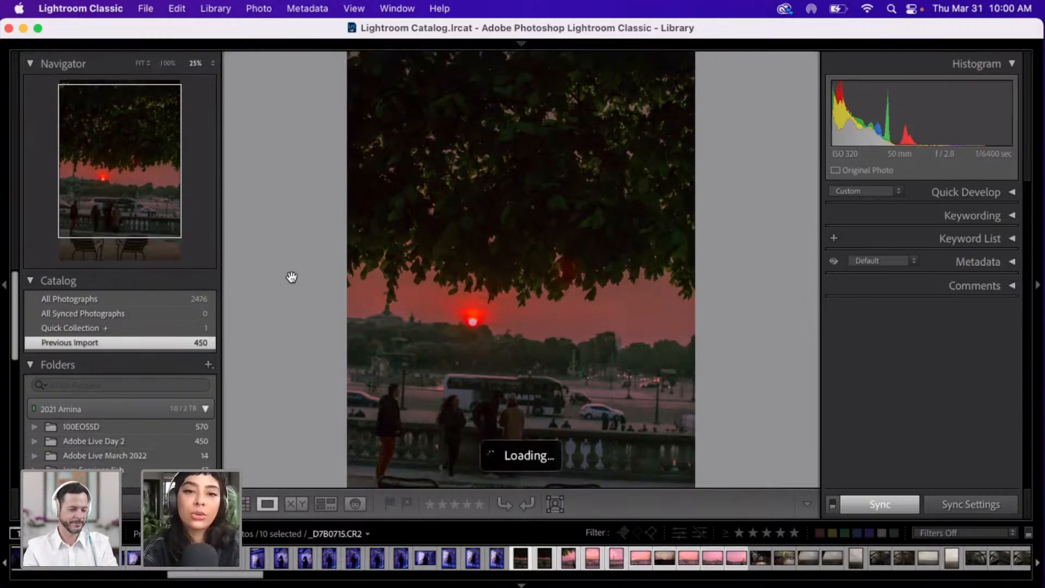
key(Right)
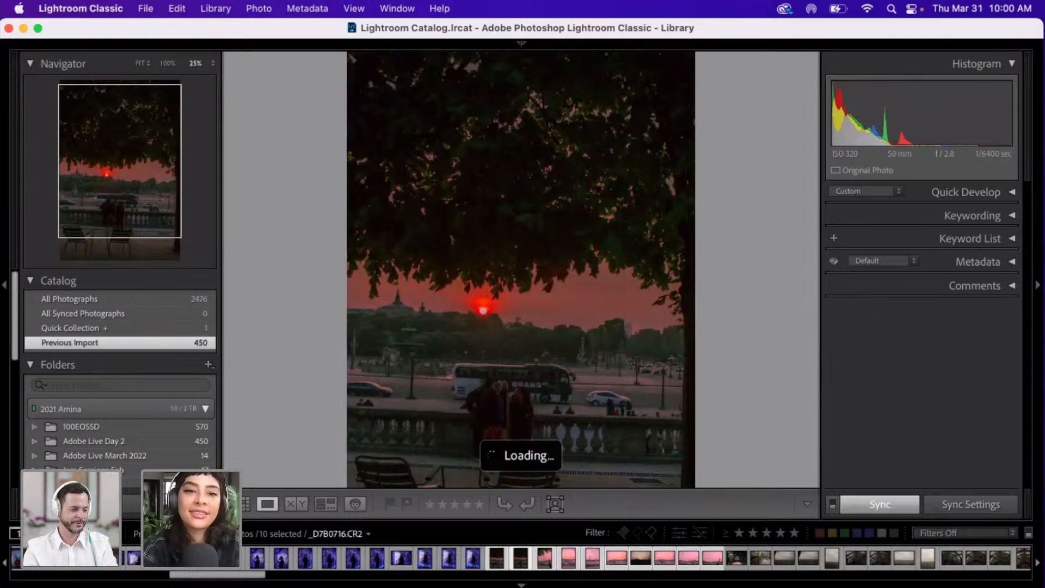
key(Right)
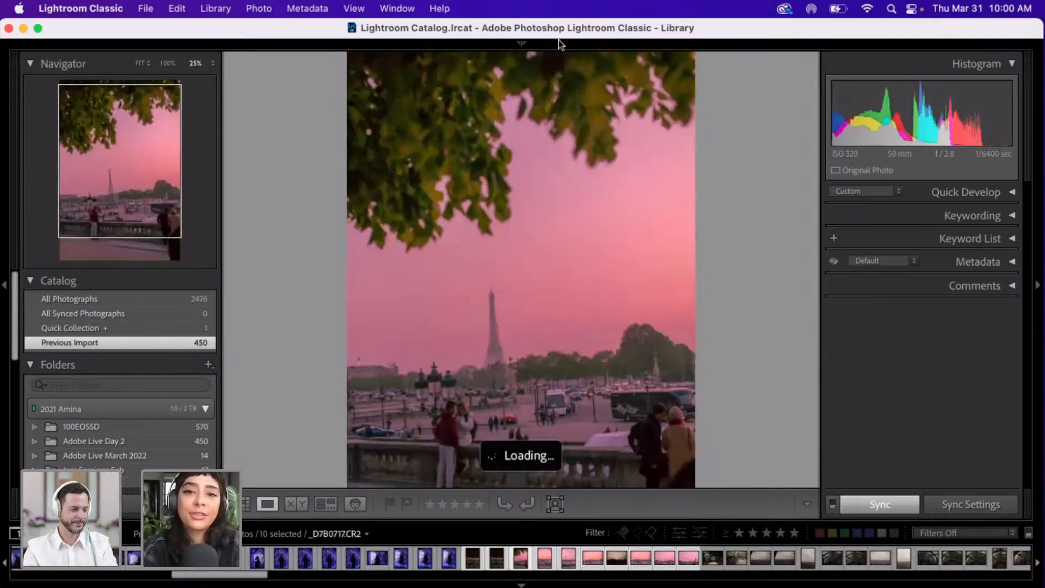
mouse_move(676, 44)
click(695, 68)
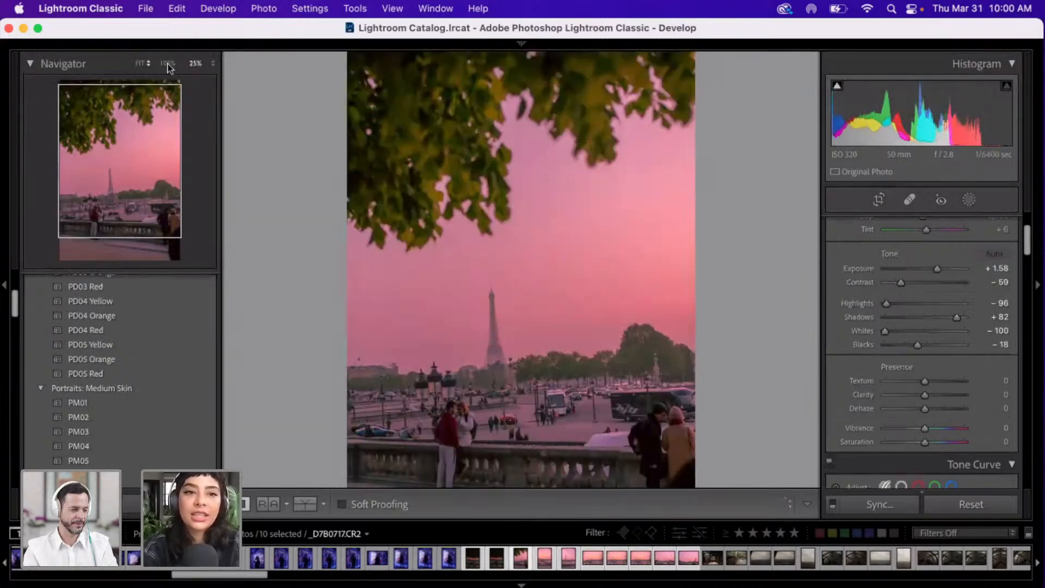
click(140, 64)
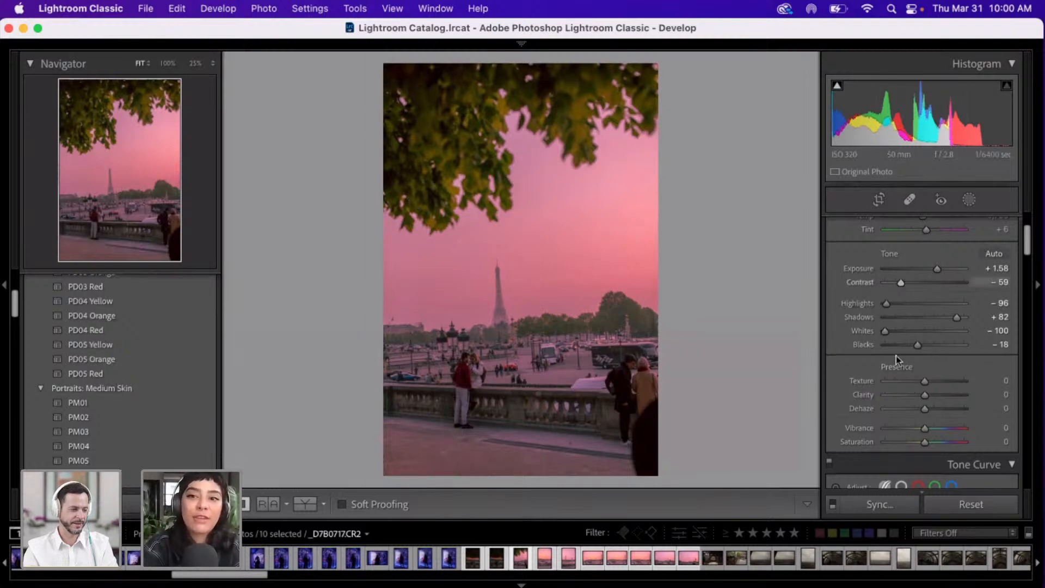
- Set the Calibration Red Primary Saturation to -90 and the Green Primary Saturation to -26
click(1026, 338)
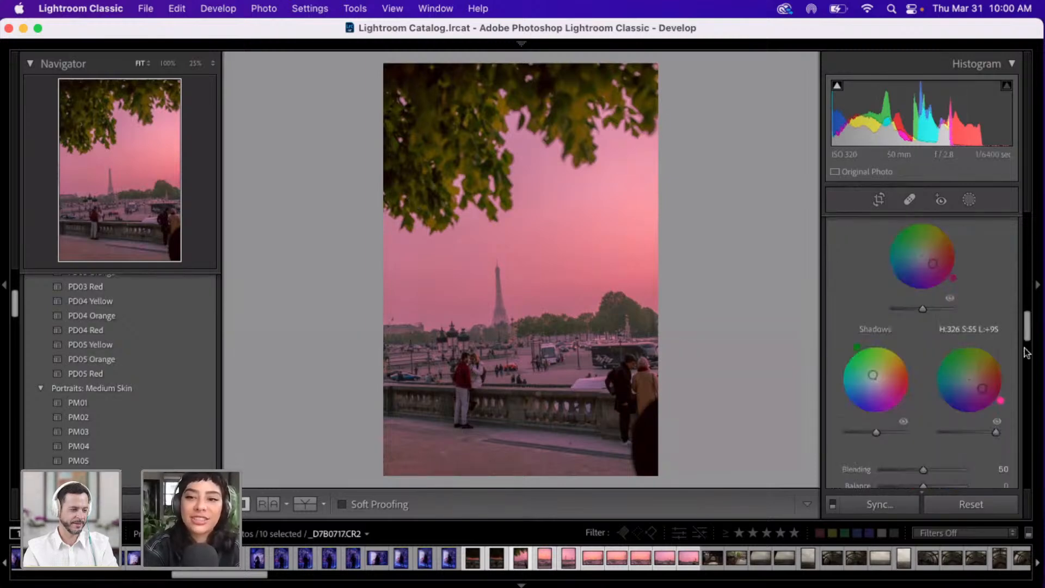
click(1027, 351)
click(1027, 356)
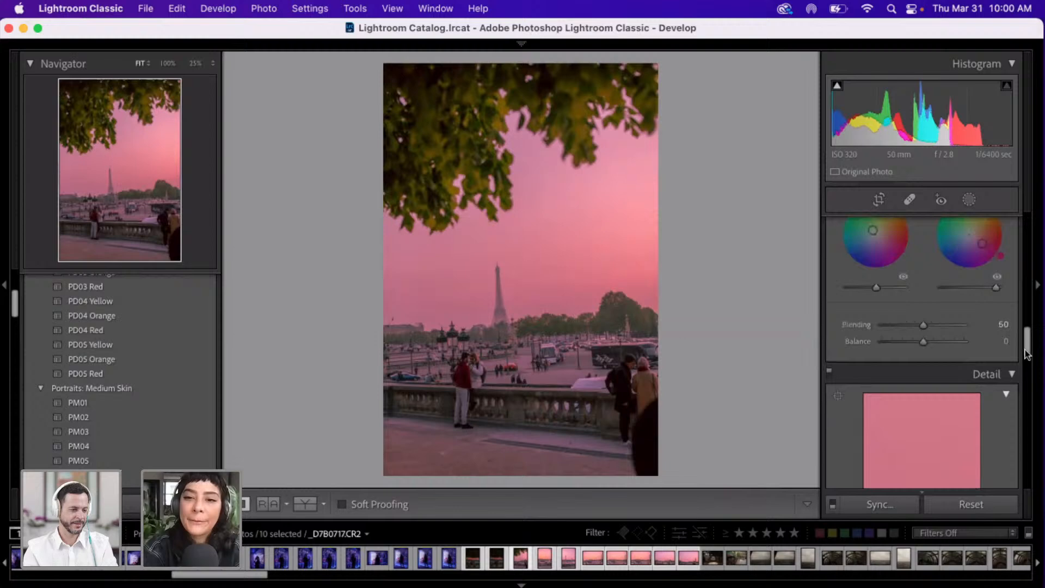
click(1028, 401)
click(1028, 413)
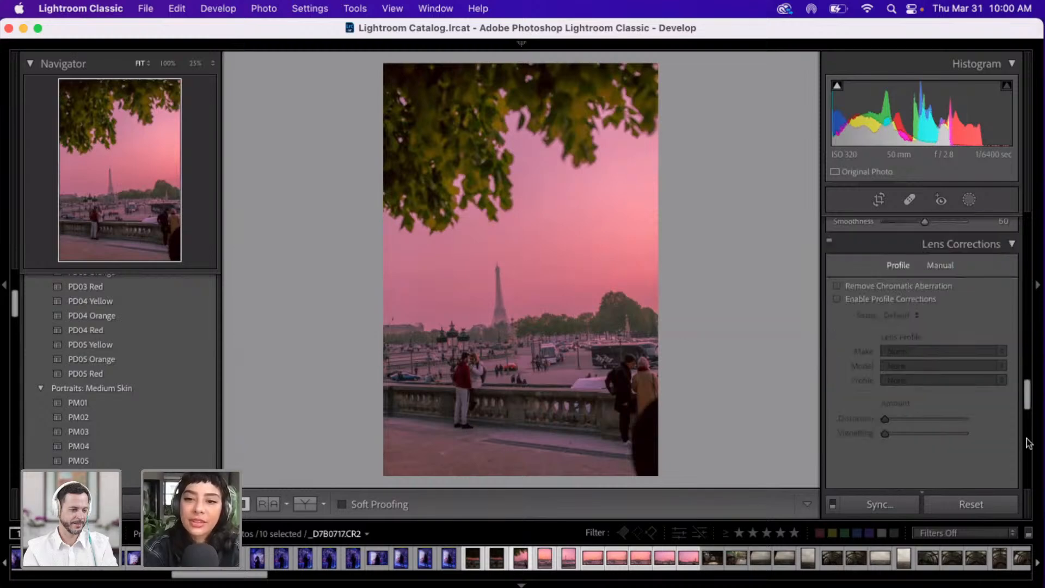
click(1029, 443)
click(1027, 474)
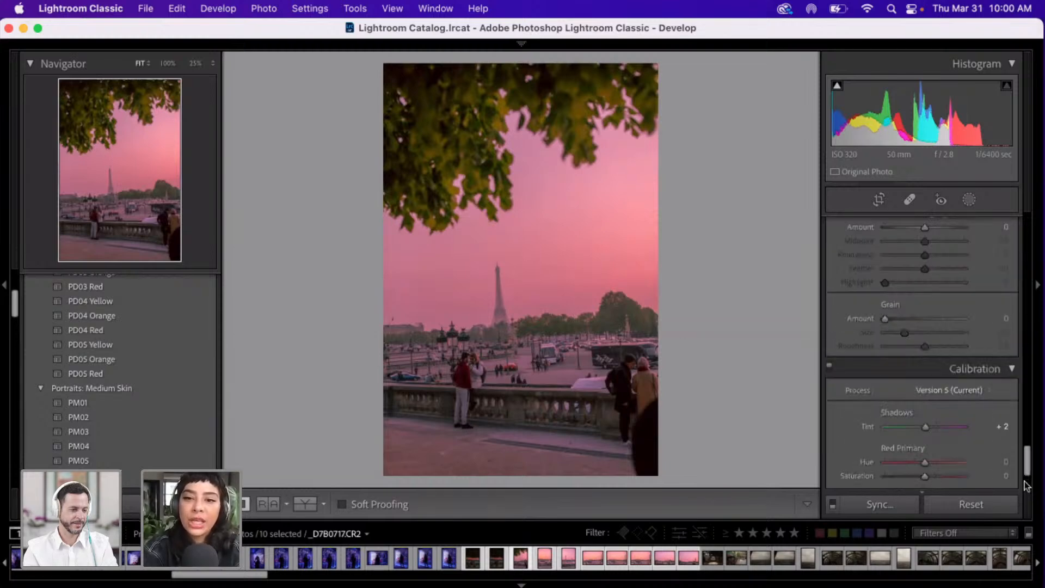
click(1027, 485)
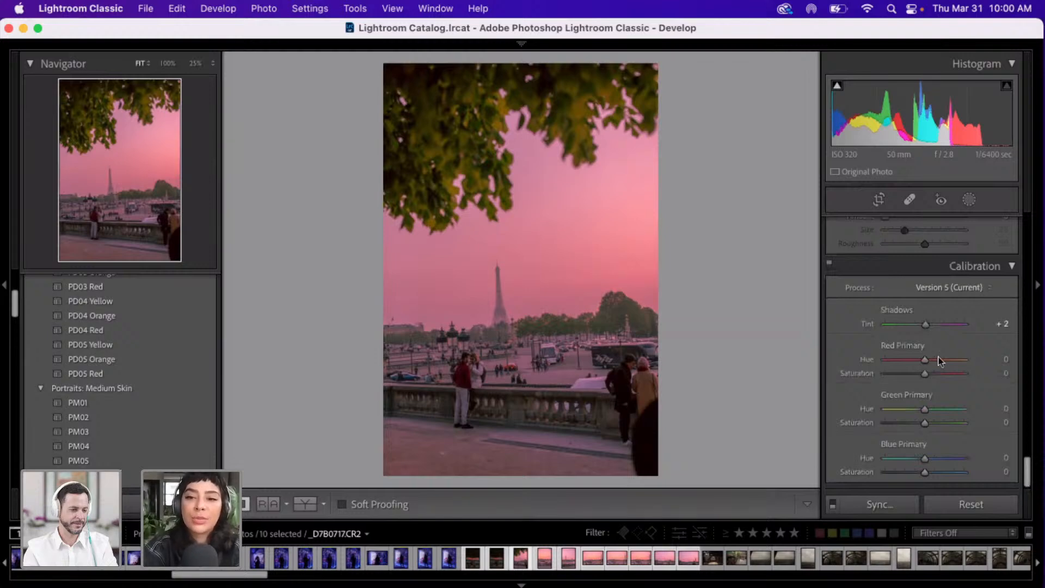
click(914, 375)
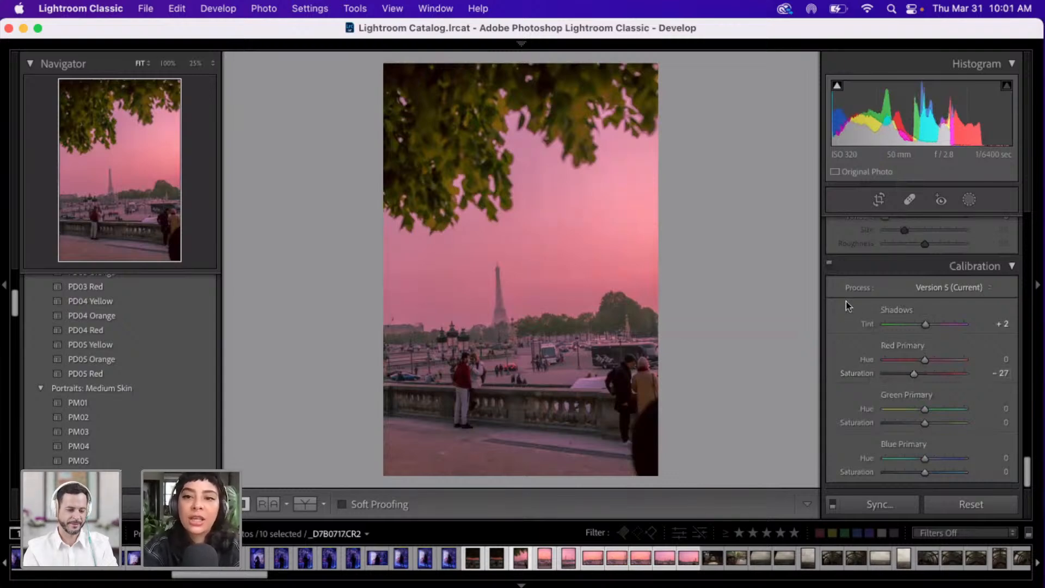
click(894, 374)
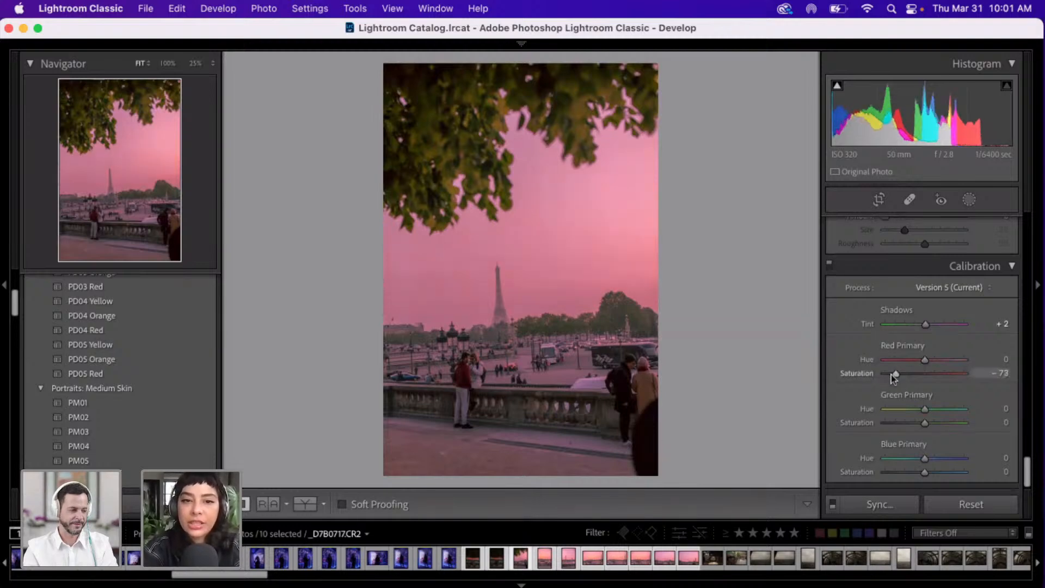
drag(893, 380, 890, 381)
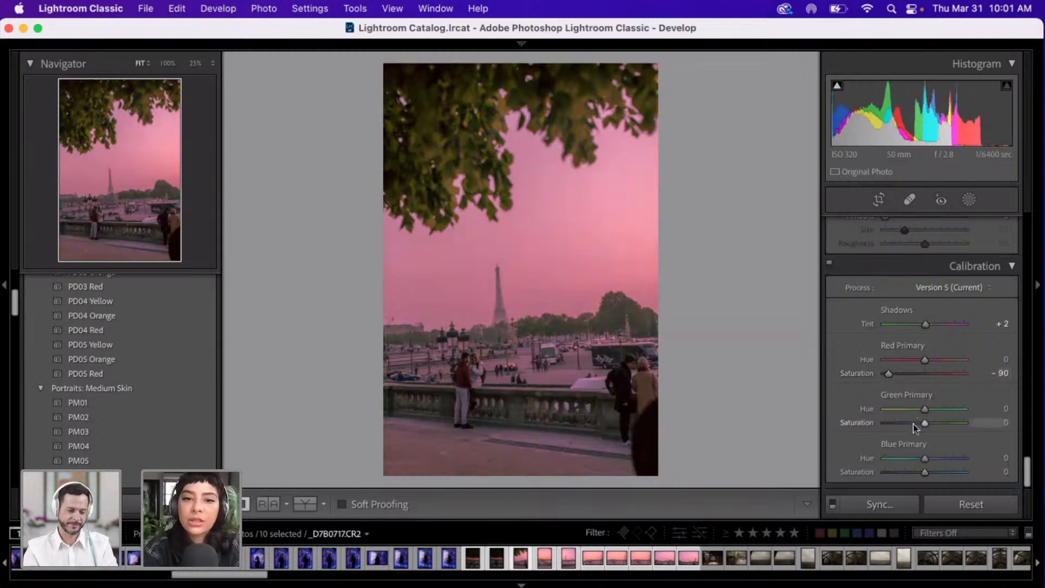
drag(914, 426, 907, 423)
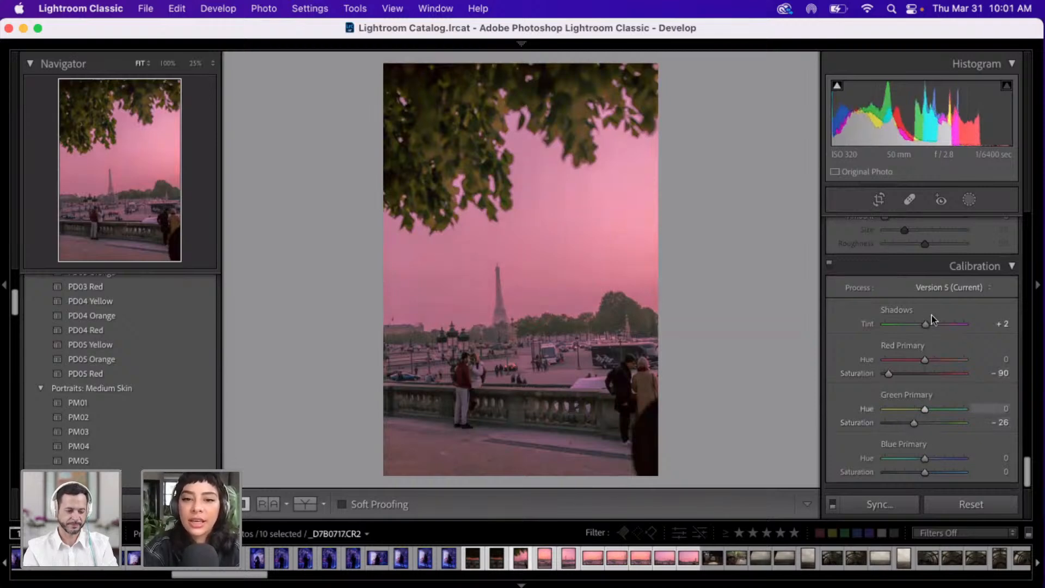
- Show the photo's edit history, and replace the ten-photo selection with _D7B0717.CR2 alone
scroll(932, 315, up, 3)
scroll(930, 326, up, 8)
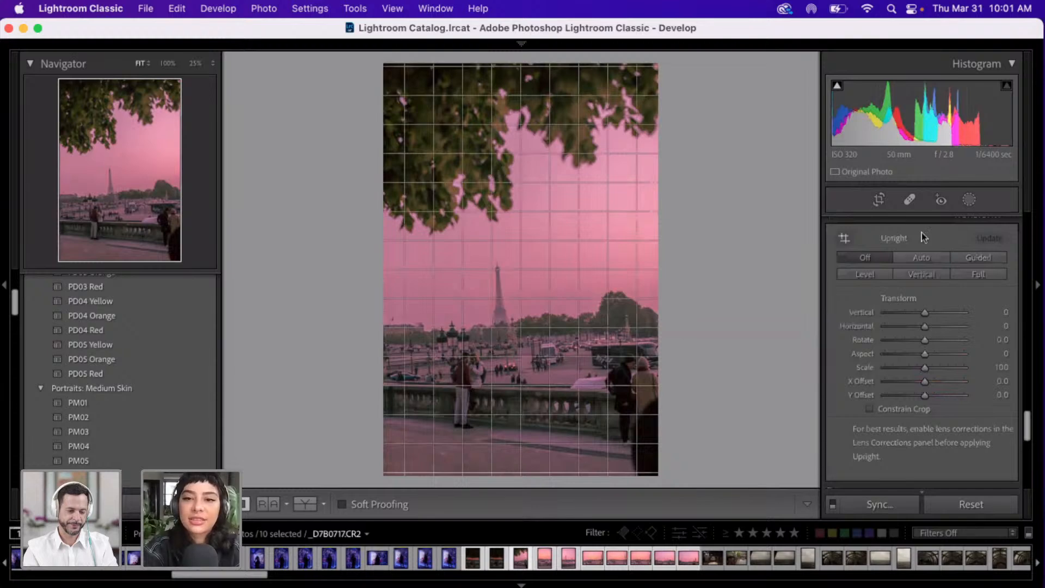
scroll(930, 326, up, 2)
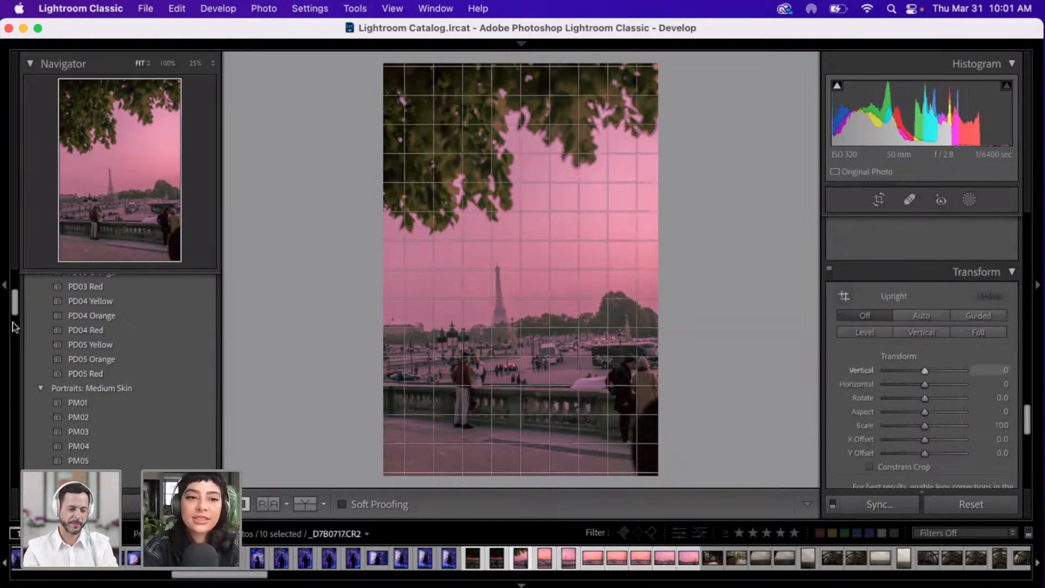
drag(15, 311, 23, 455)
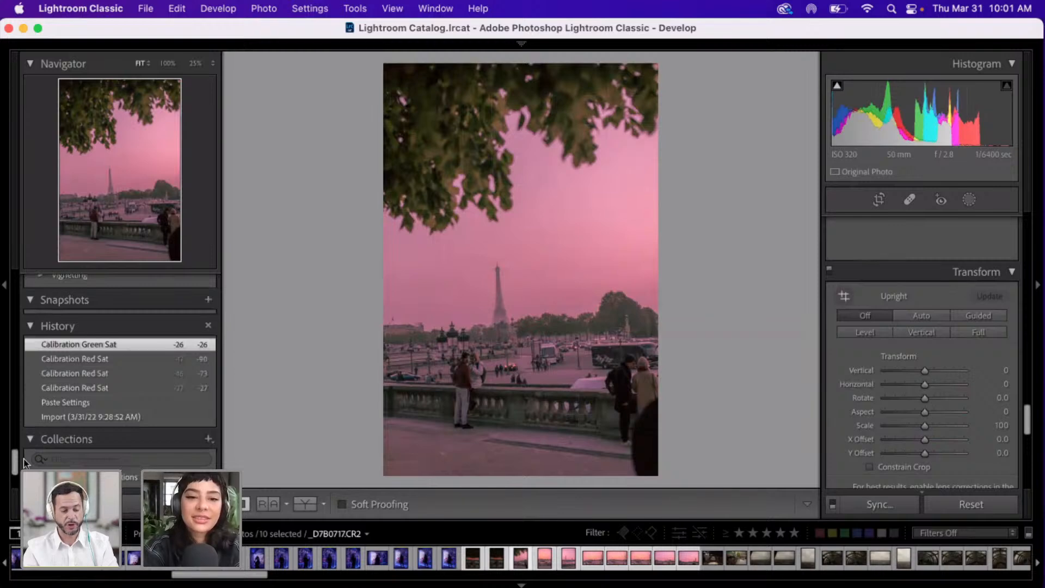
click(707, 560)
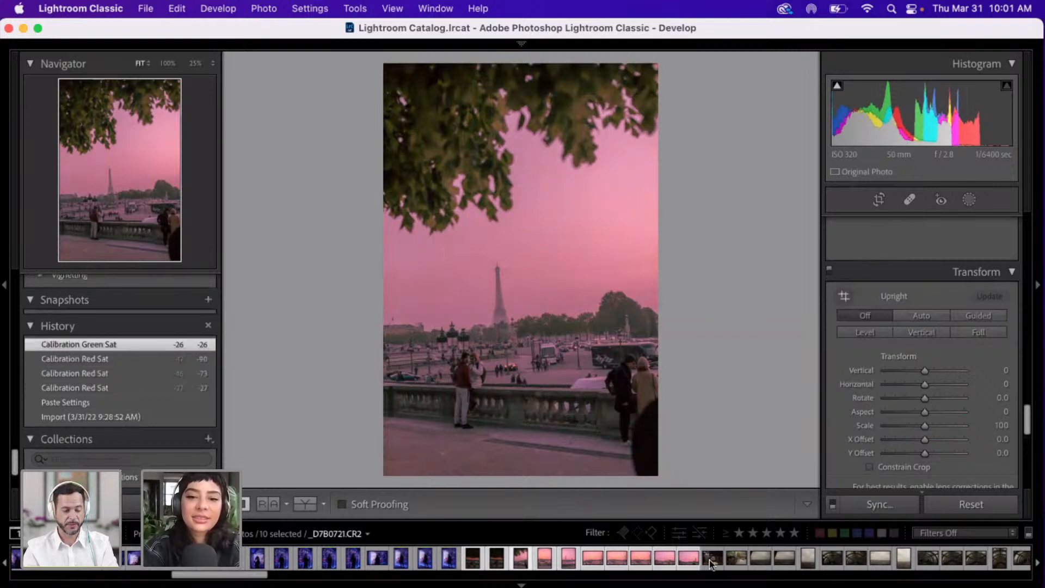
click(516, 560)
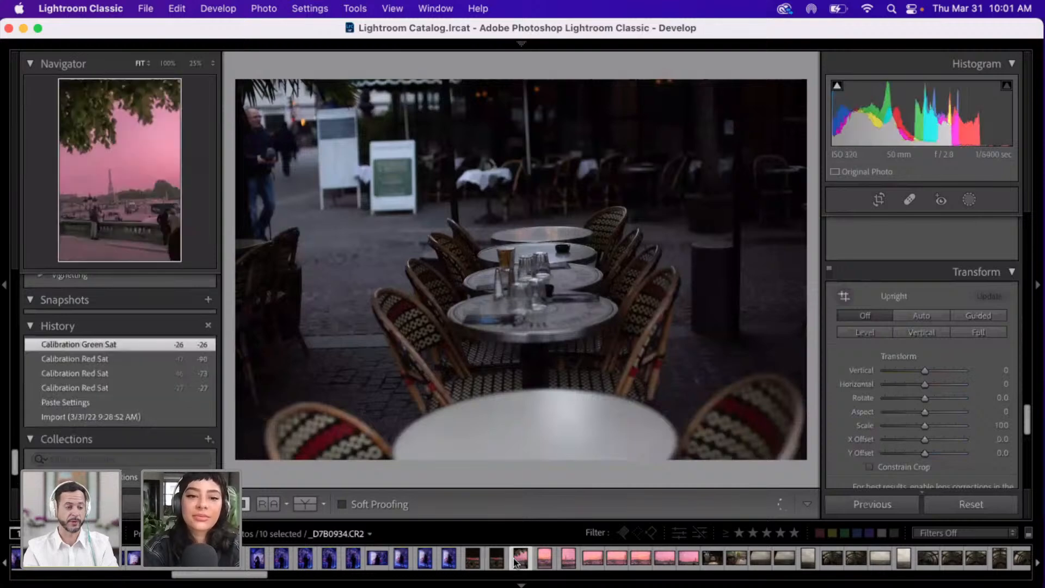
click(516, 561)
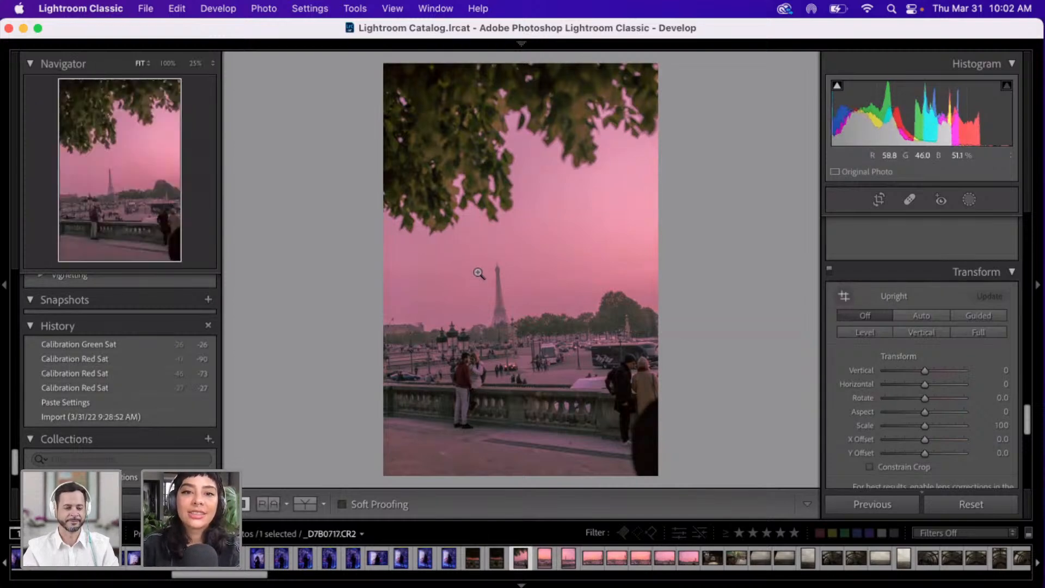
- Inspect the leaves and sky up close and set the Luminance noise reduction to 29
click(469, 201)
key(super+equal)
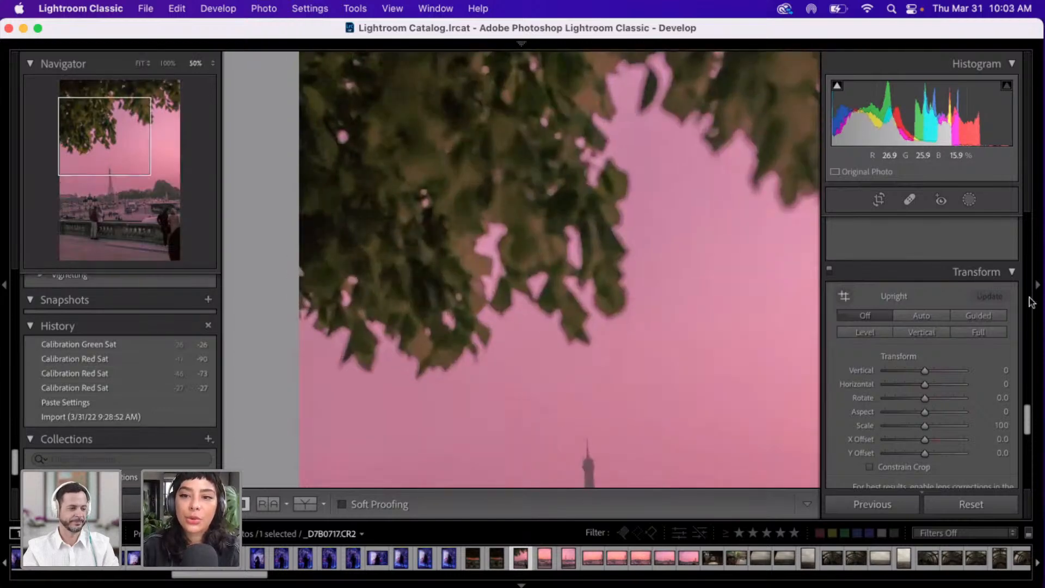
drag(1027, 426, 1029, 369)
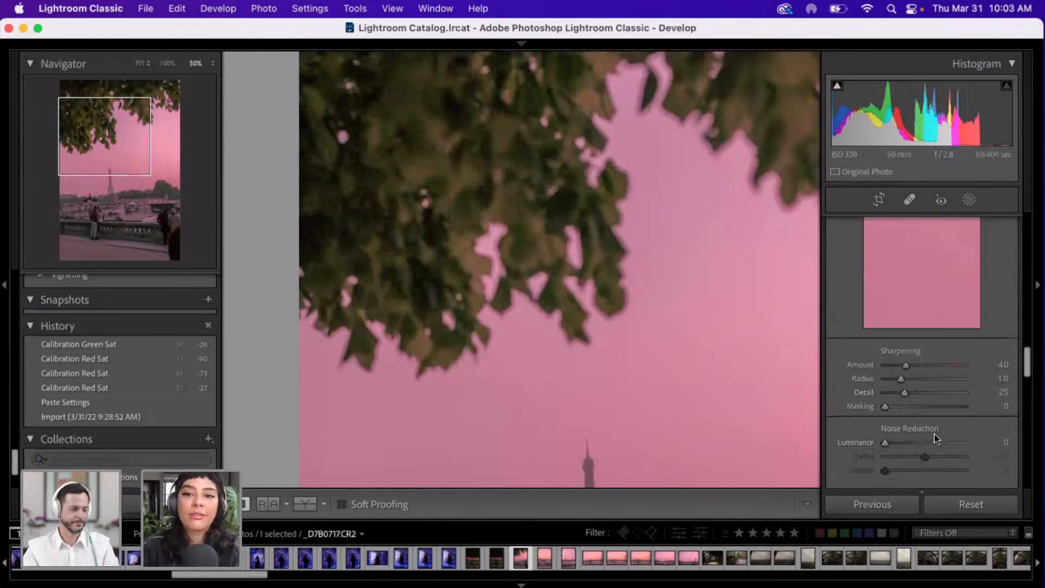
click(907, 443)
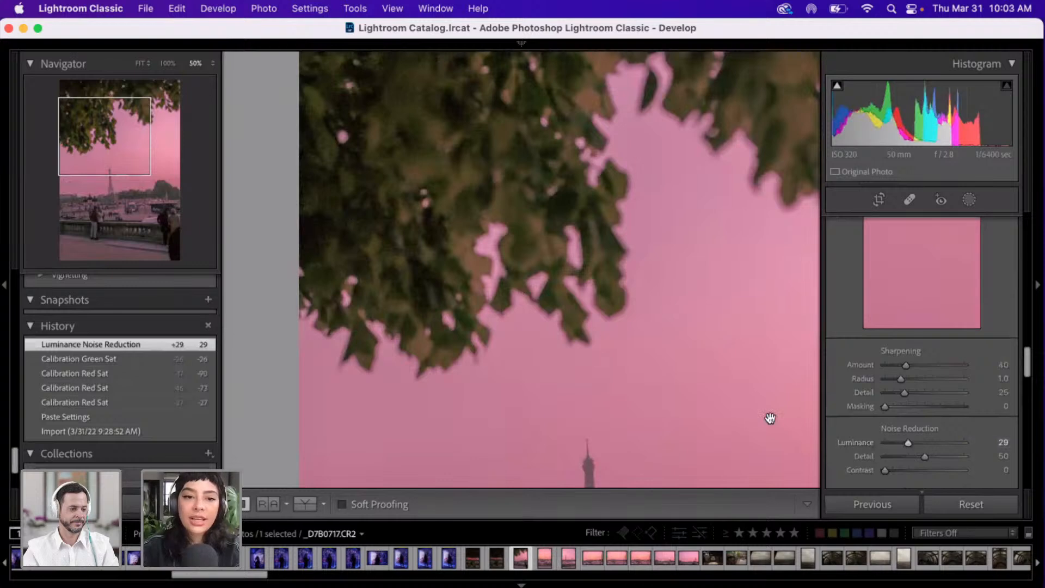
- Open the portrait _D7B1845.jpeg near the end of the filmstrip and fit the whole photo to view
drag(234, 576, 979, 574)
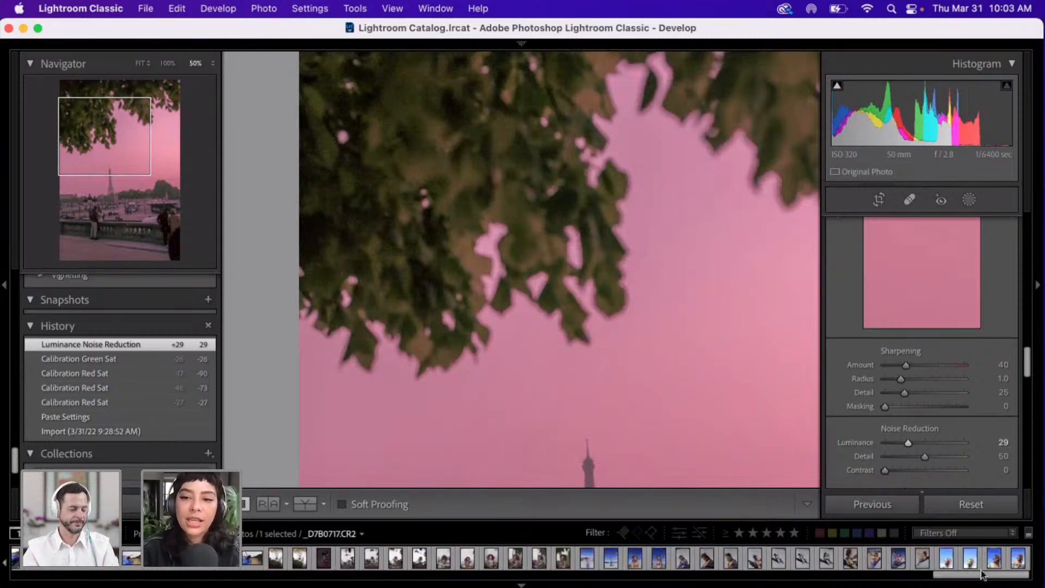
click(1018, 559)
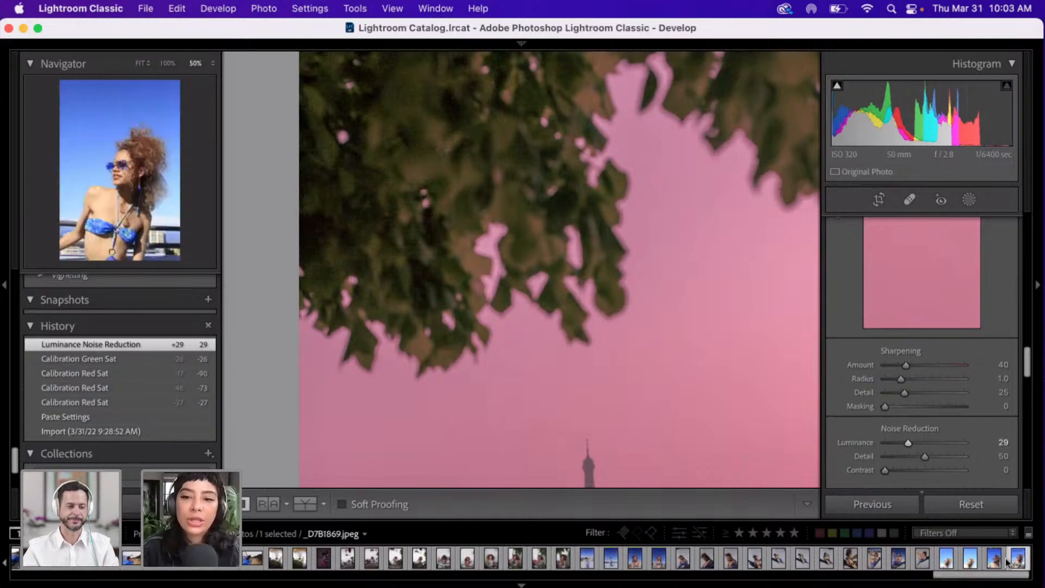
click(948, 566)
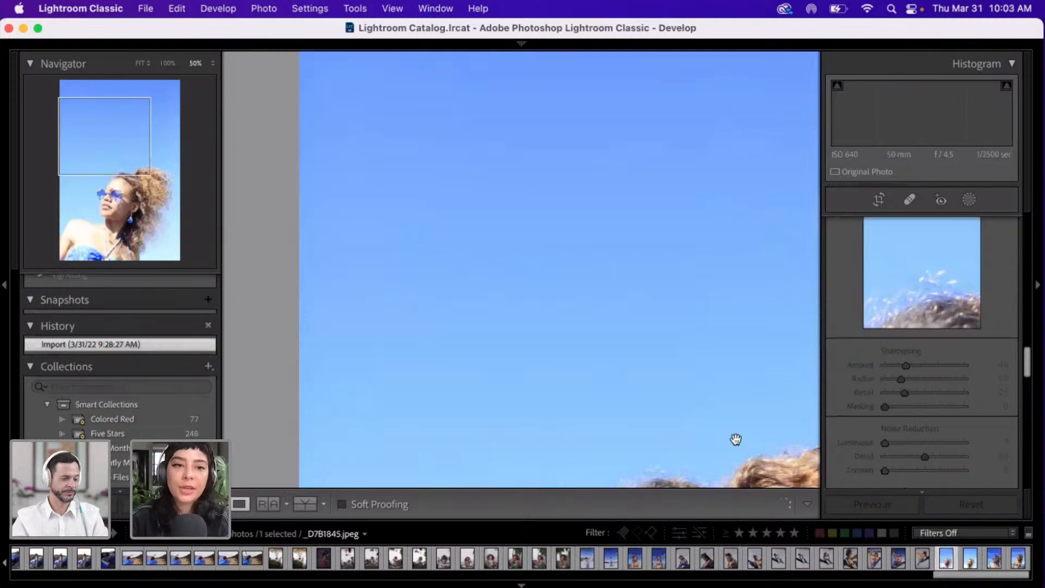
click(736, 439)
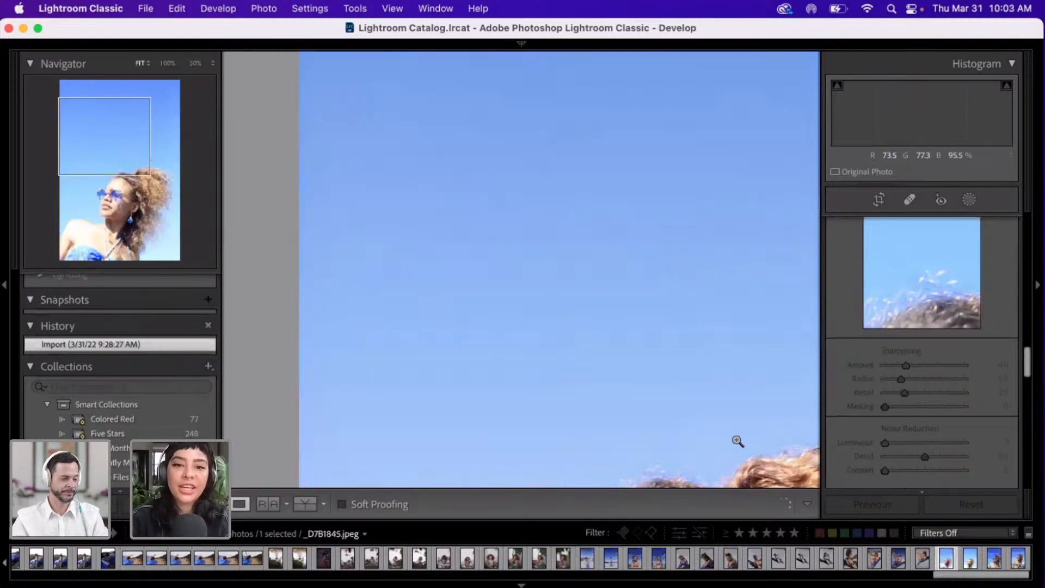
click(736, 438)
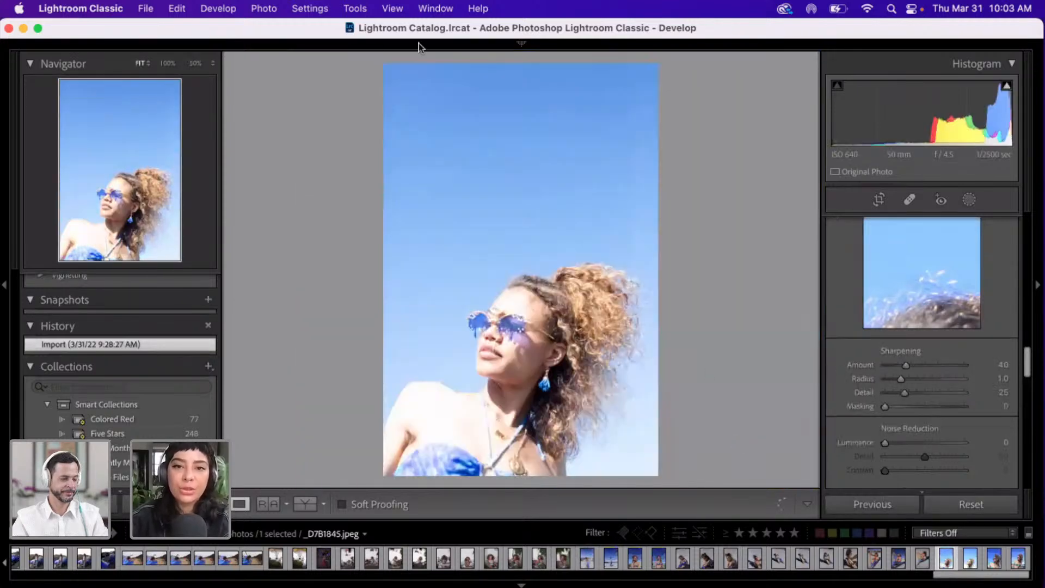
- Examine the woman's face at 50% zoom, and set the Exposure to -2.00 and the Highlights to +2
mouse_move(443, 47)
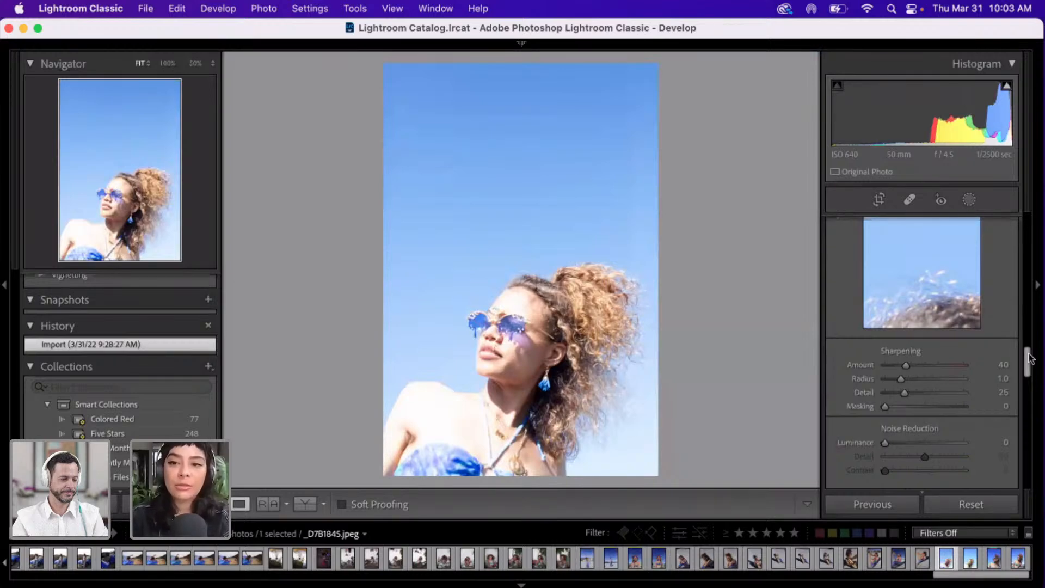
drag(1030, 358, 1017, 227)
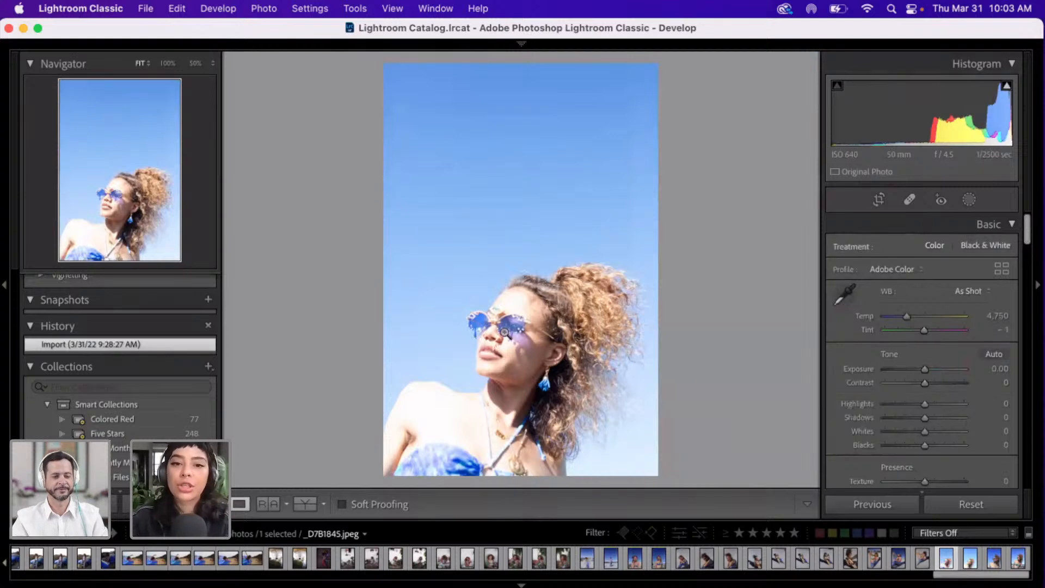
click(451, 364)
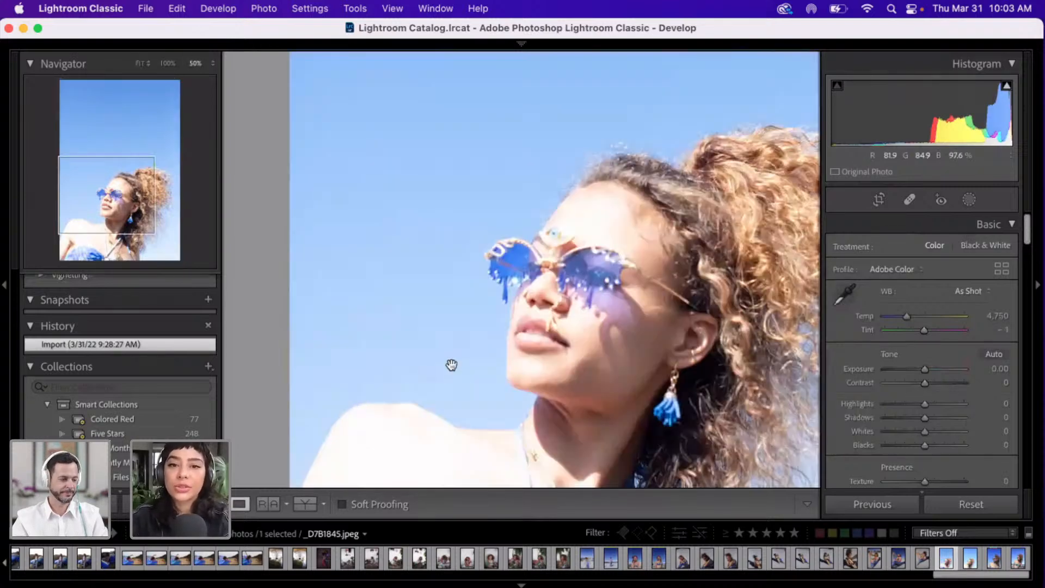
scroll(451, 365, down, 3)
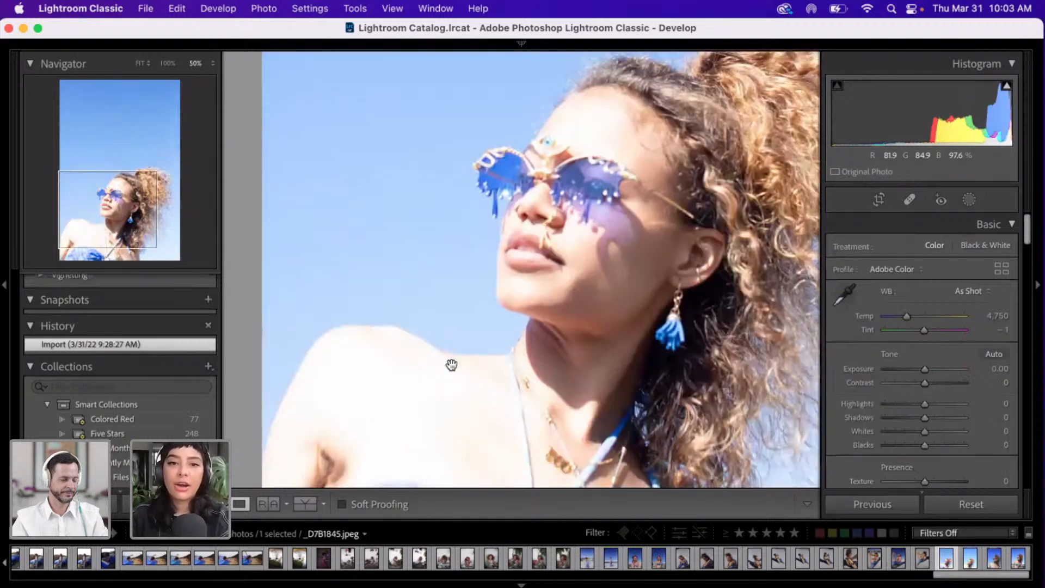
scroll(452, 365, right, 3)
scroll(452, 364, right, 2)
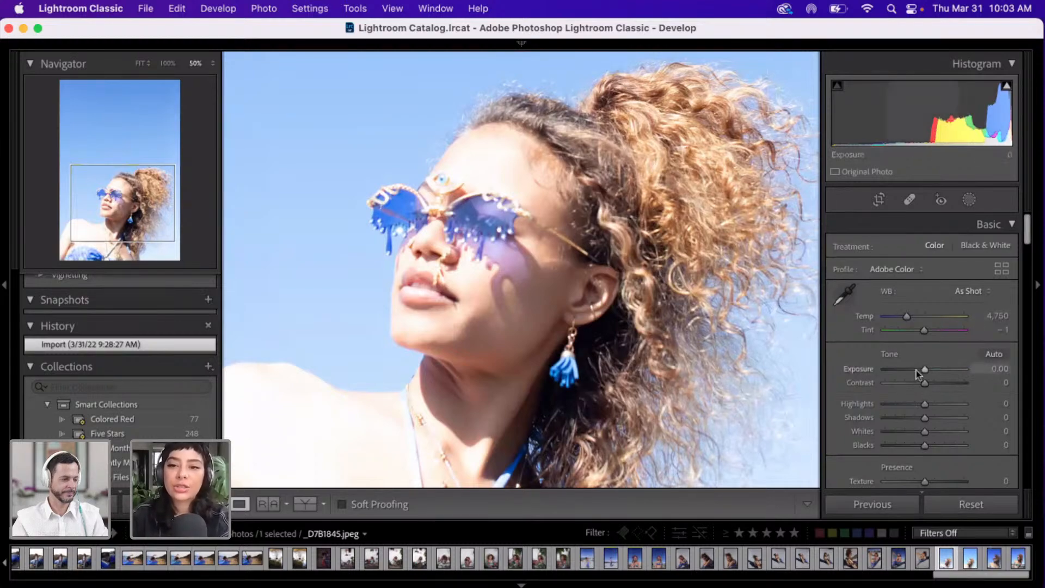
drag(916, 369, 908, 371)
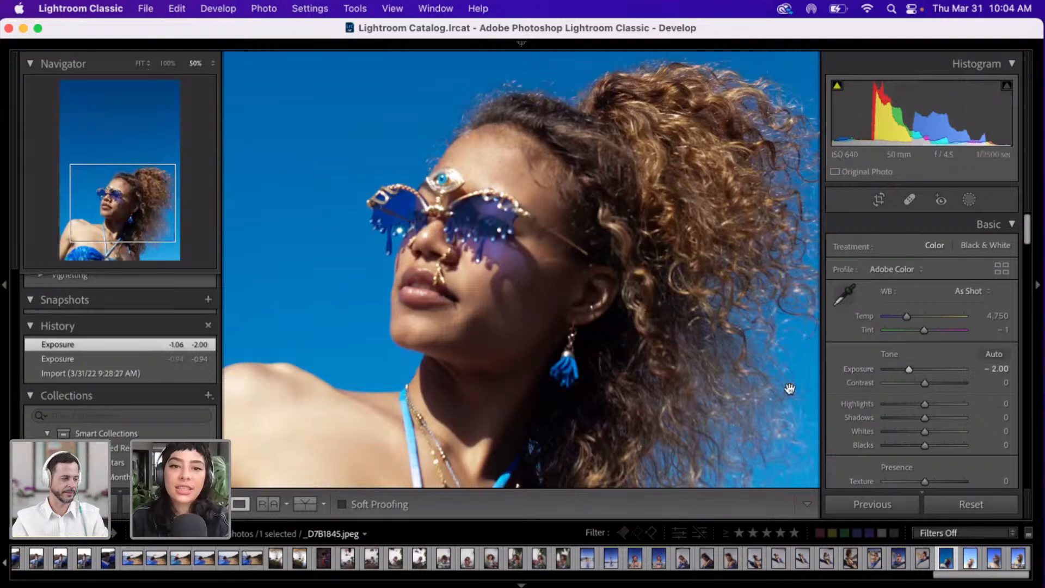
click(893, 403)
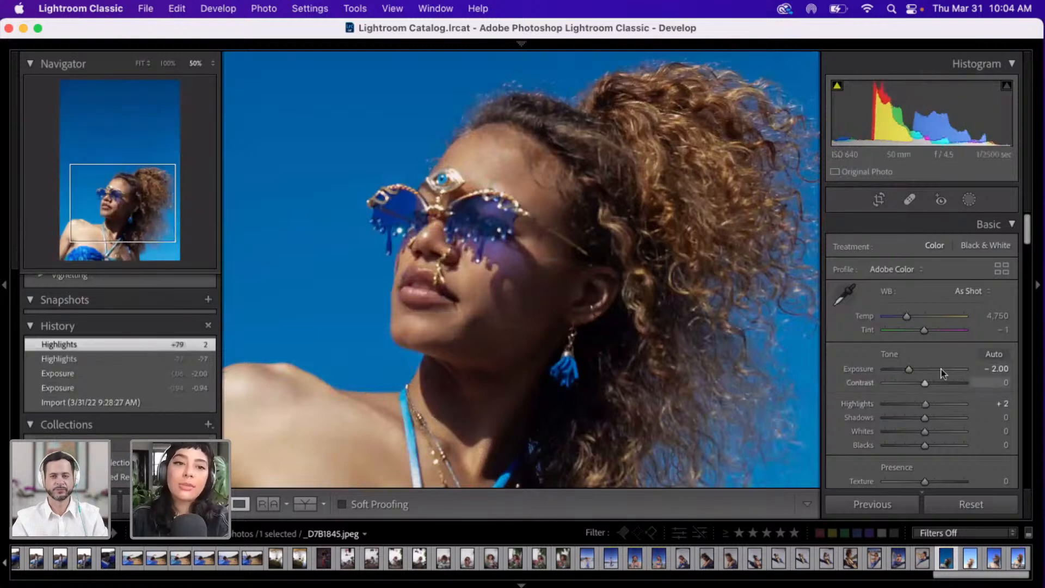
- Try Exposure values of +2.15, +0.28 and +0.10 on the portrait, and settle on -1.40
click(941, 369)
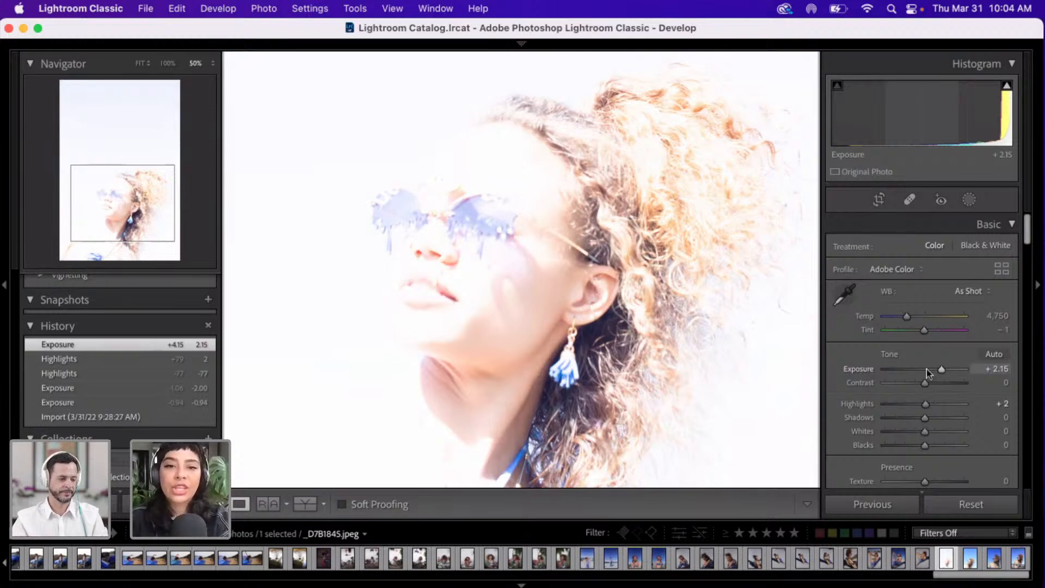
click(927, 369)
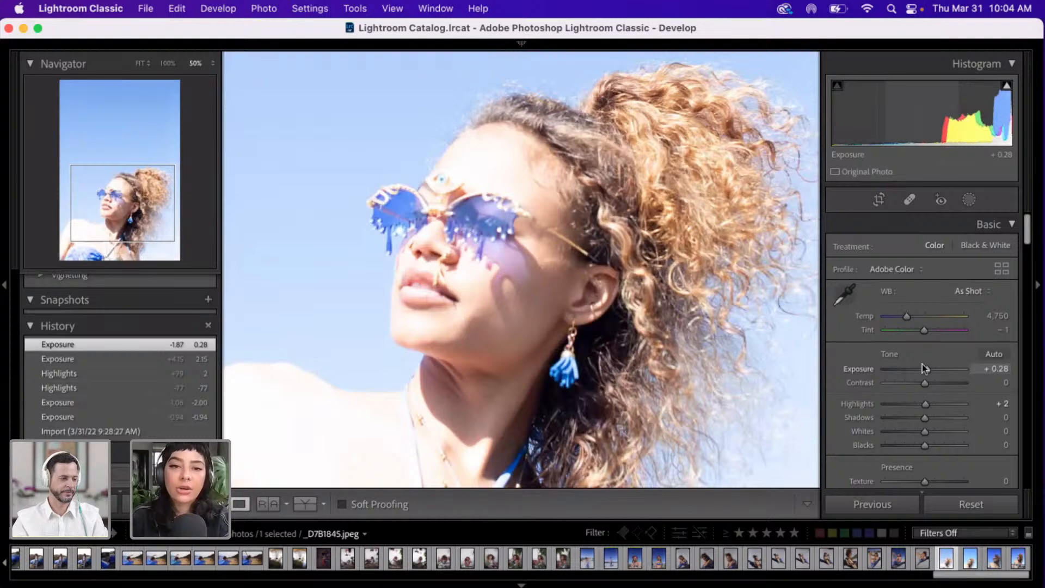
click(922, 363)
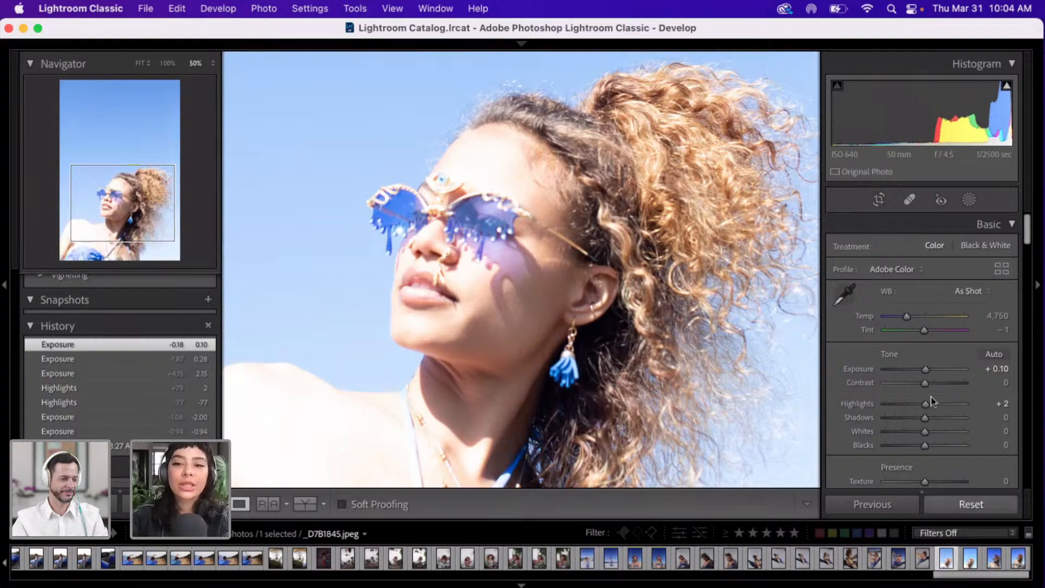
click(914, 373)
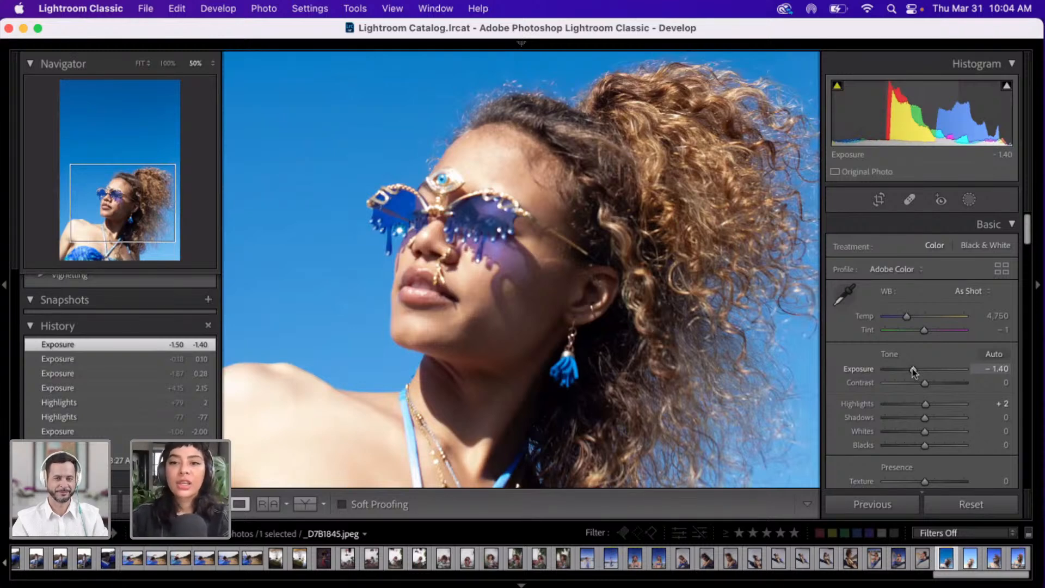
click(925, 369)
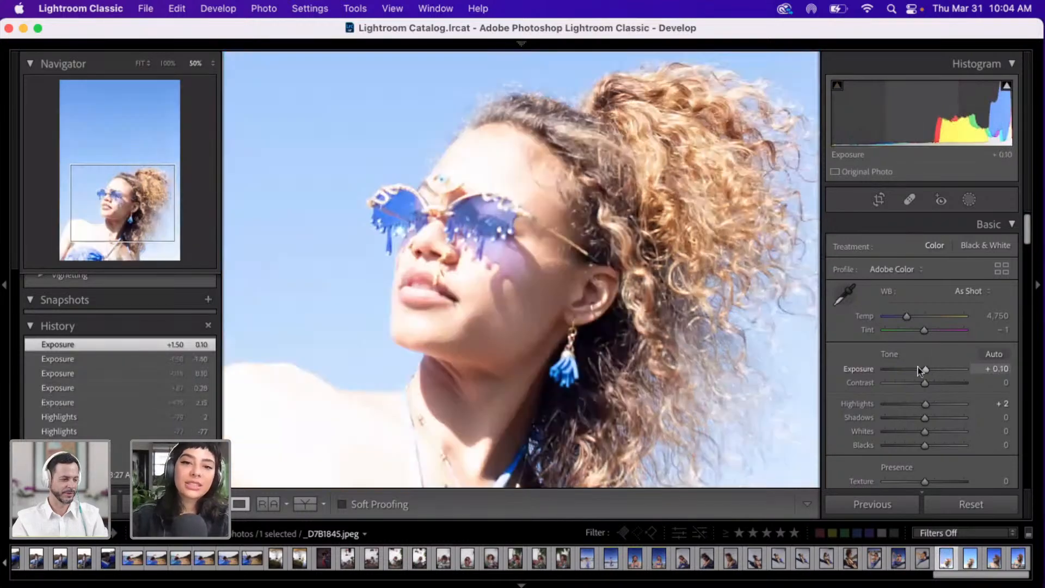
click(918, 370)
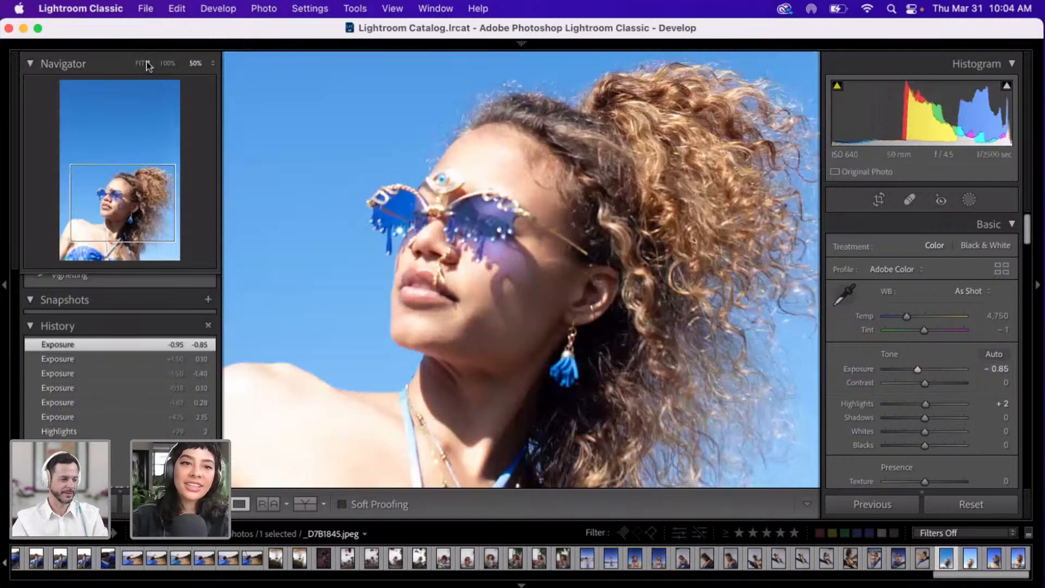
click(140, 63)
click(498, 268)
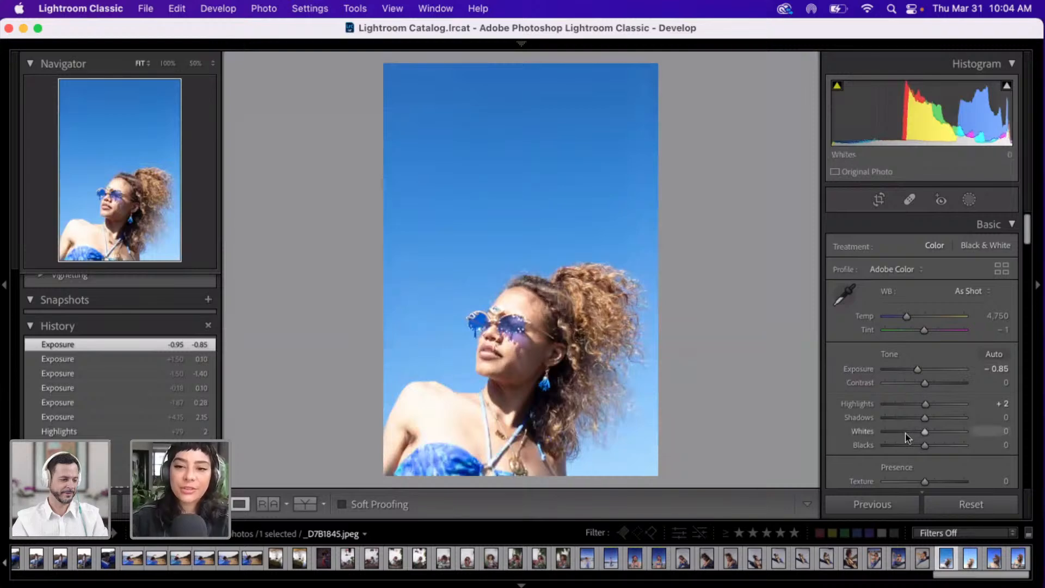
- Reset the photo's develop settings and lower its Exposure to -1.41
click(961, 508)
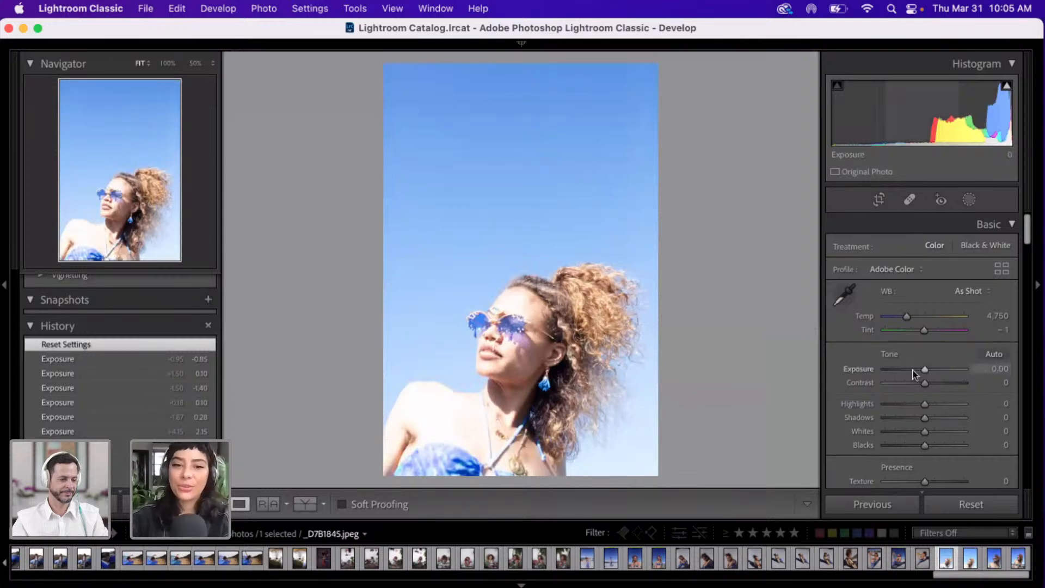
click(913, 371)
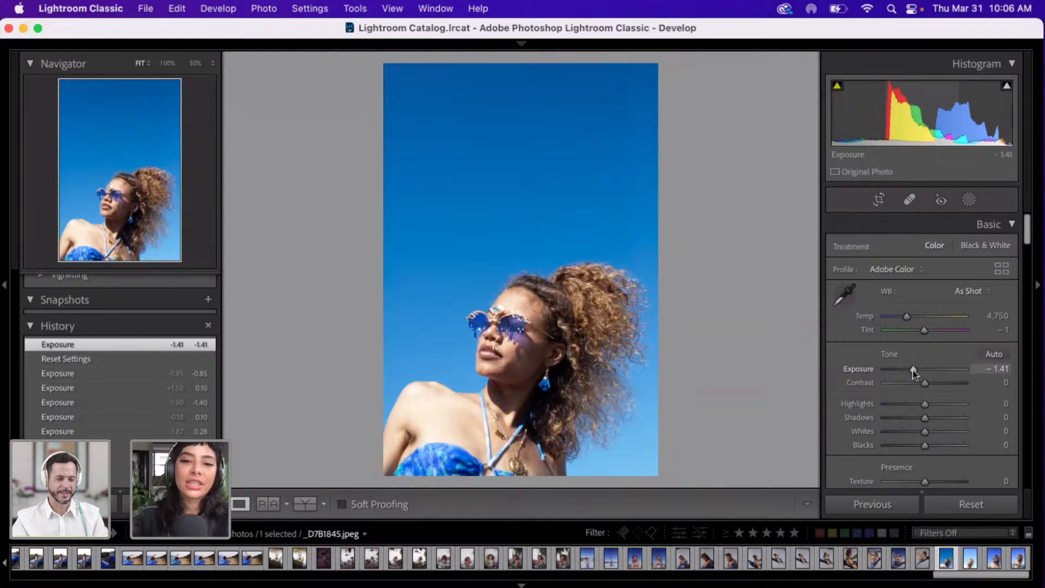
- Look through the remaining adjustment sections down to Calibration and examine the woman's face and sunglasses at 100%
scroll(915, 373, down, 5)
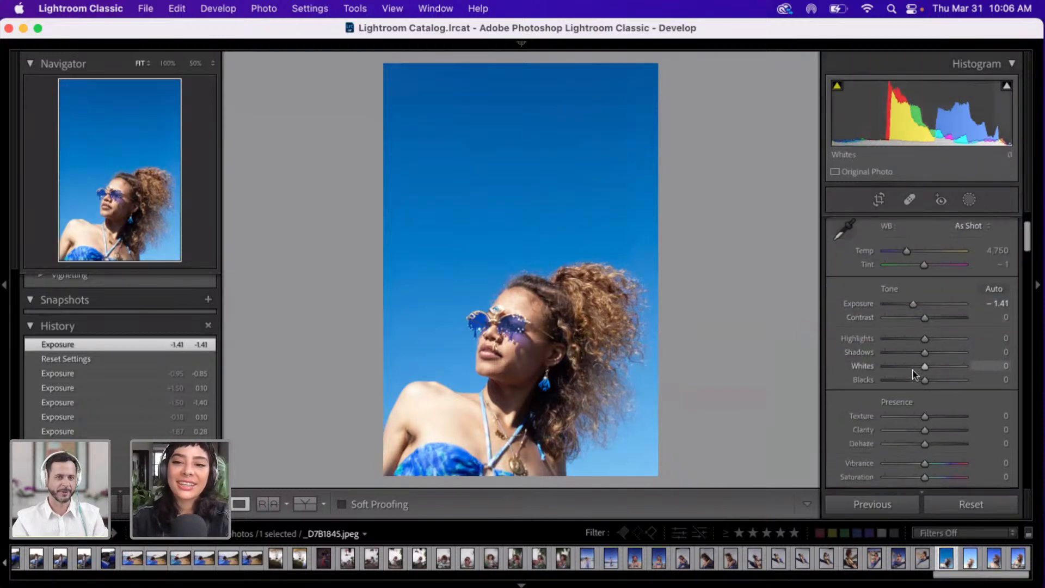
scroll(915, 375, down, 3)
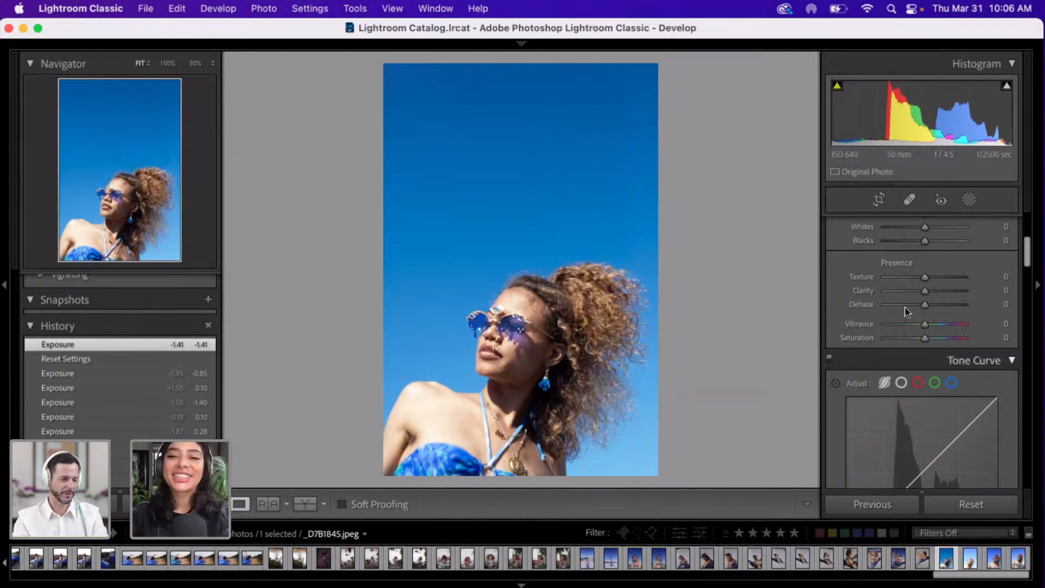
scroll(847, 331, down, 10)
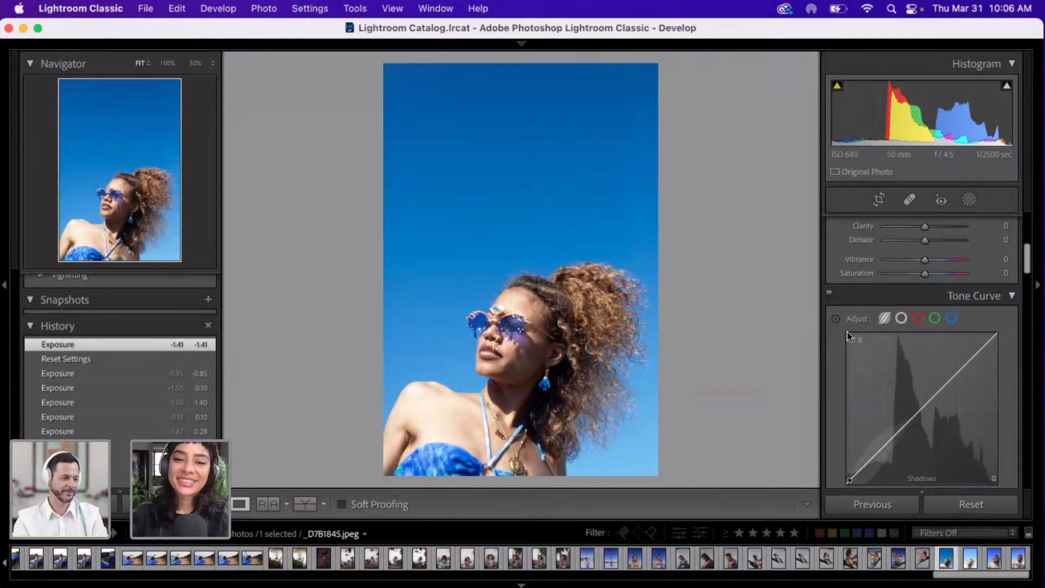
scroll(846, 332, down, 10)
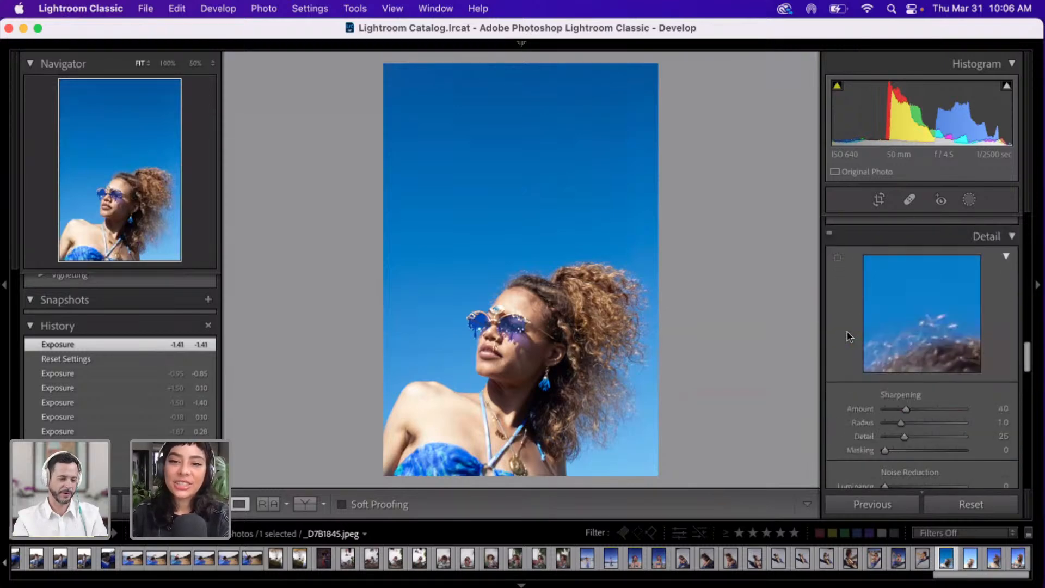
scroll(847, 332, down, 8)
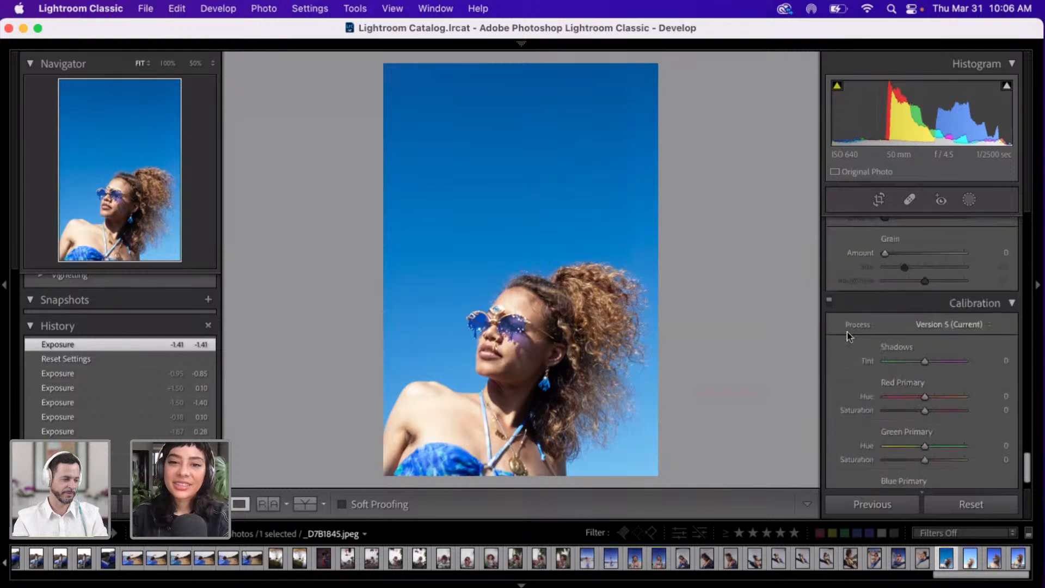
click(499, 342)
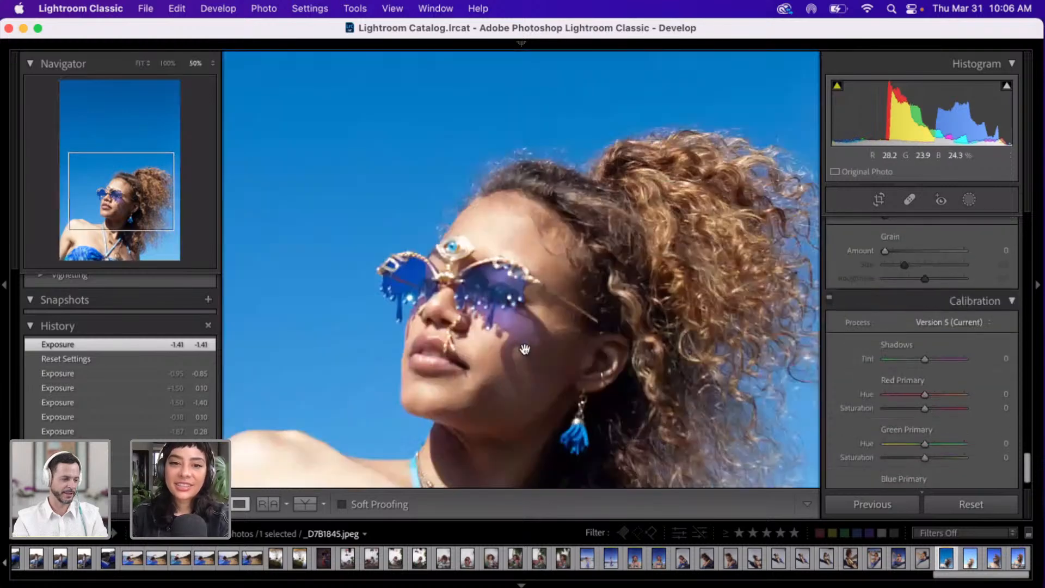
key(super+equal)
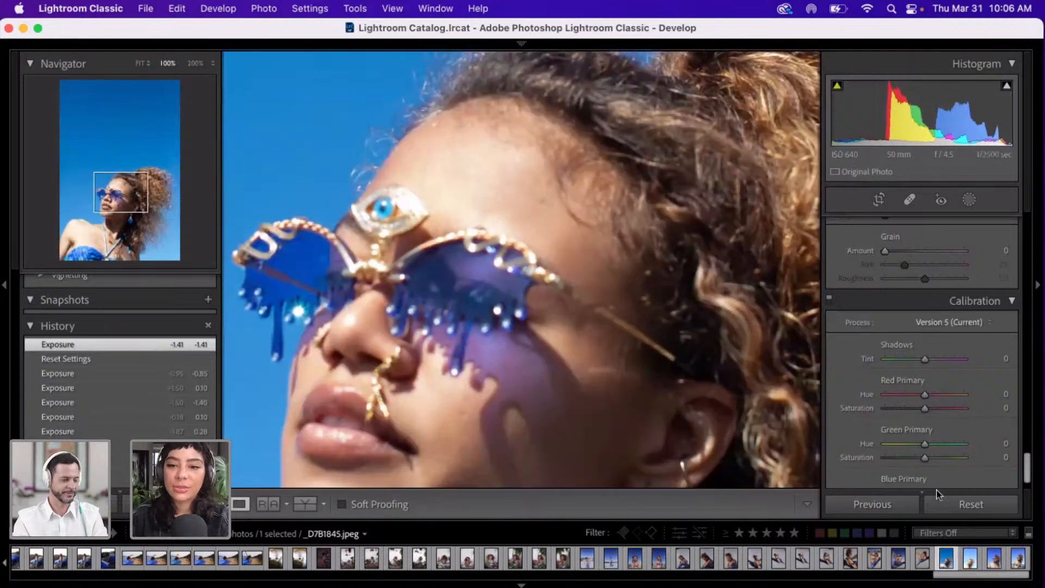
- Open the photo _D7B1849.jpeg and inspect the bright face, shoulder and neck up close at 100%
click(967, 563)
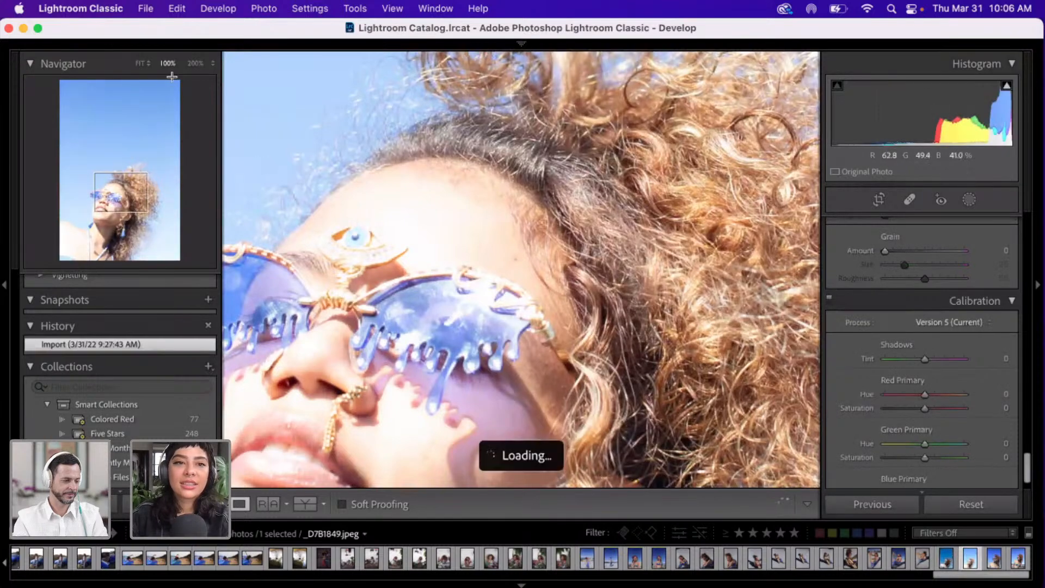
click(139, 64)
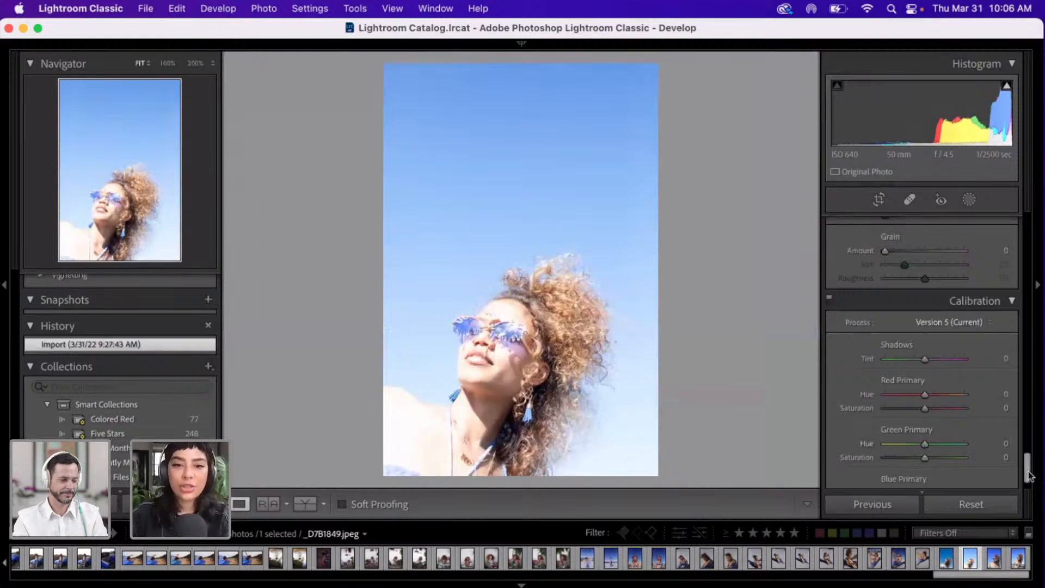
click(491, 341)
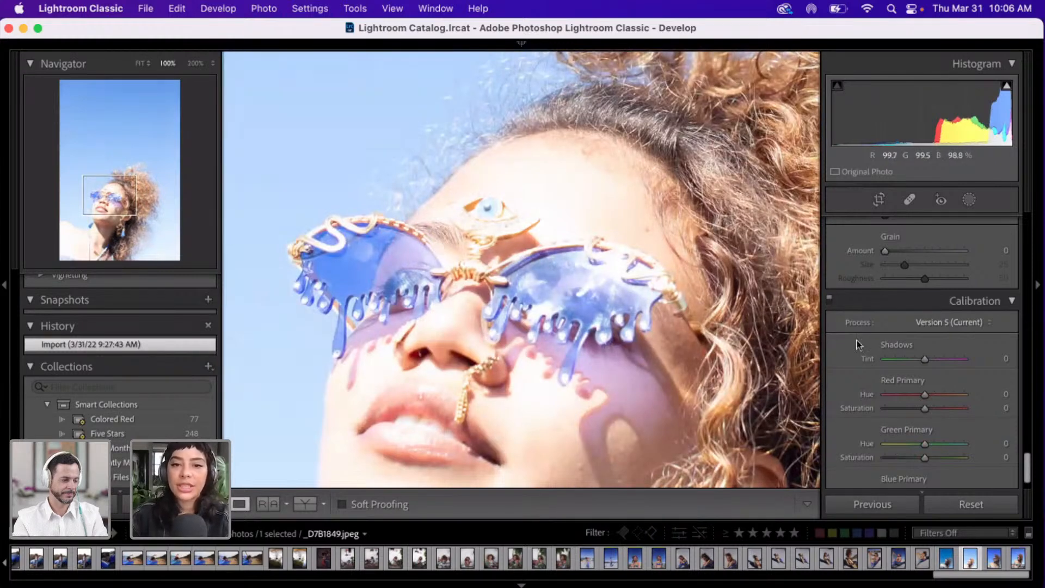
click(594, 304)
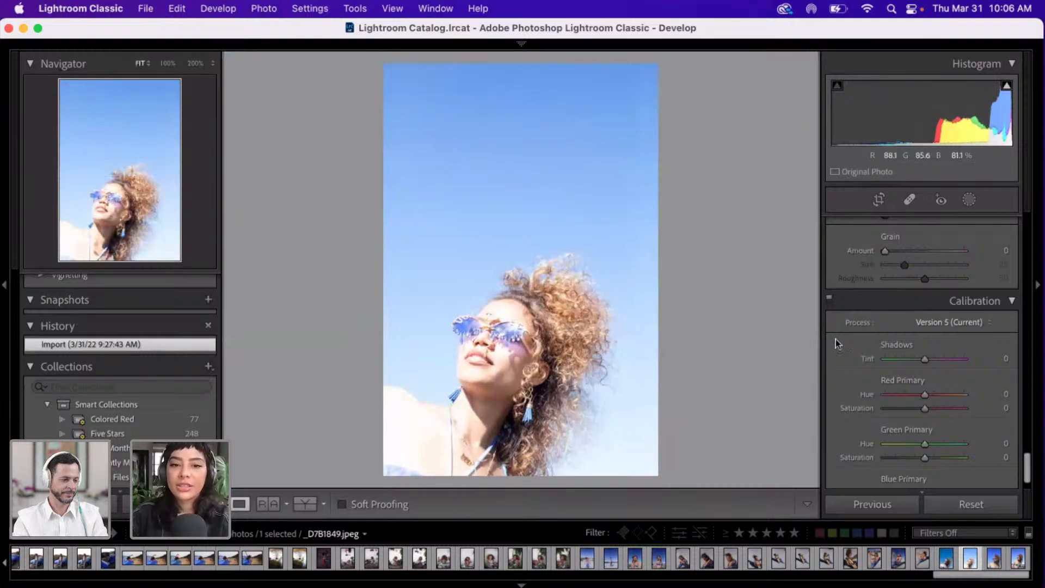
drag(1027, 465, 1036, 138)
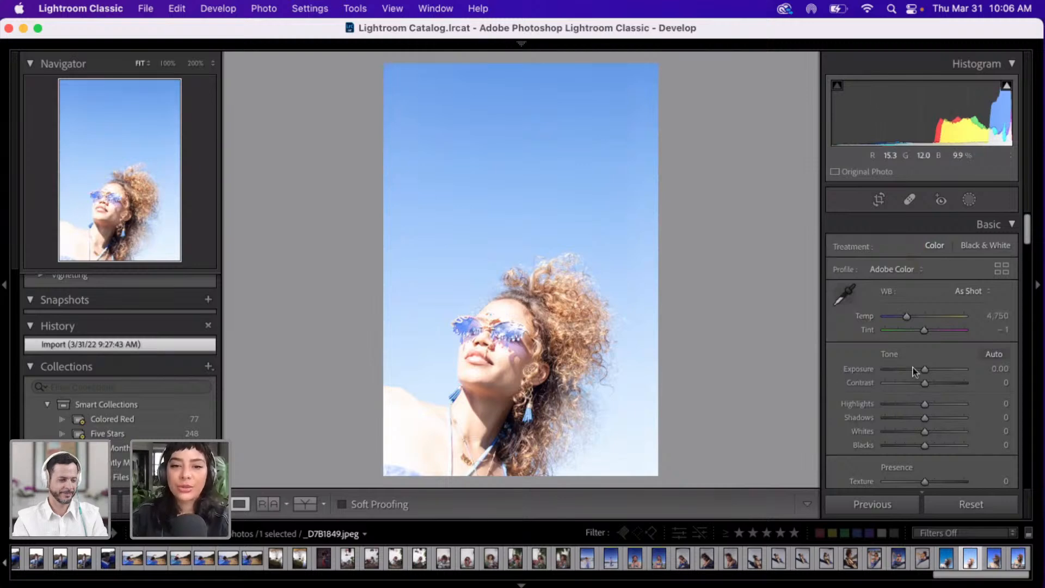
click(411, 402)
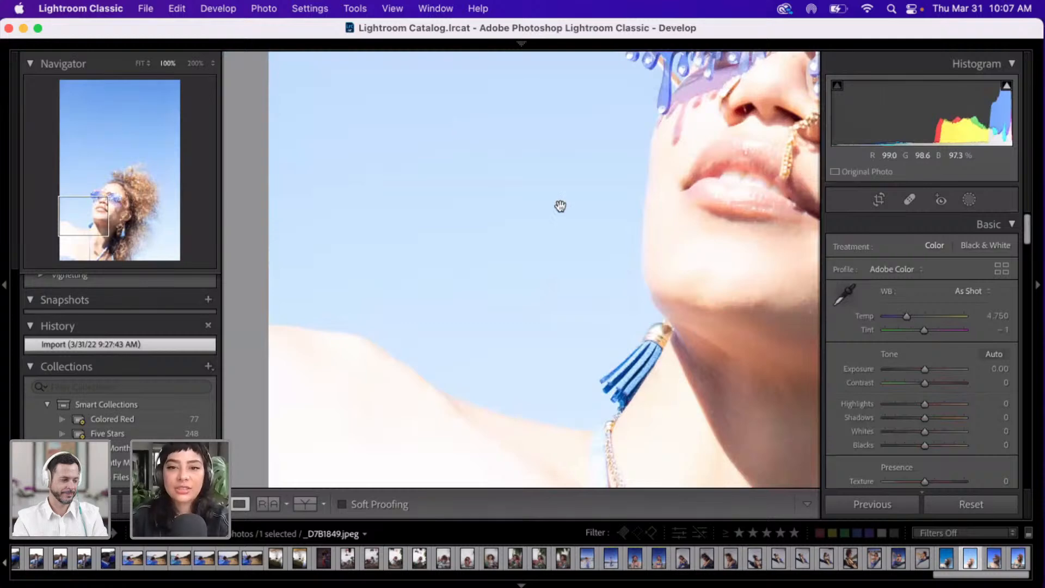
drag(560, 206, 338, 196)
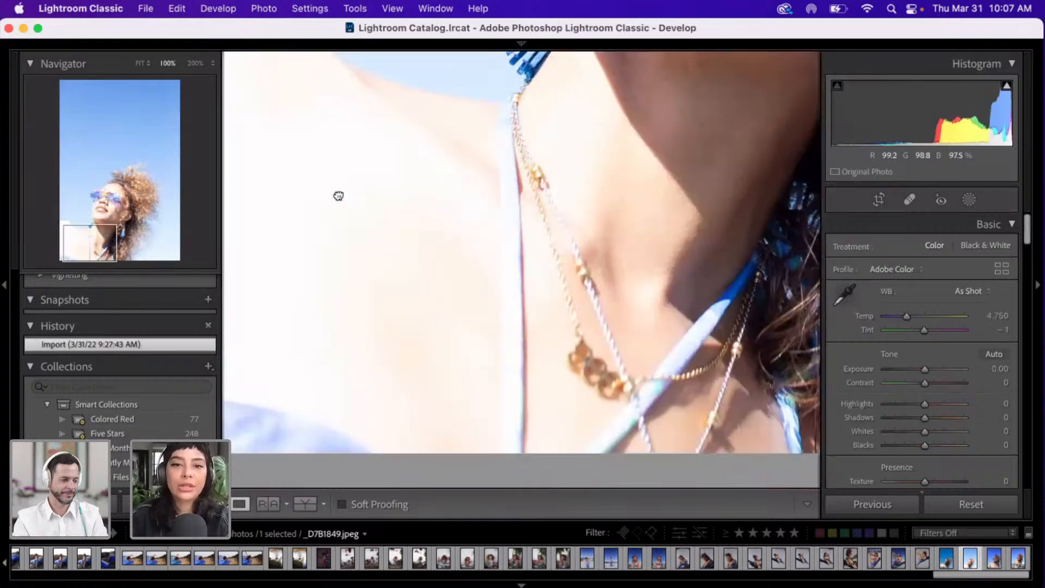
click(509, 236)
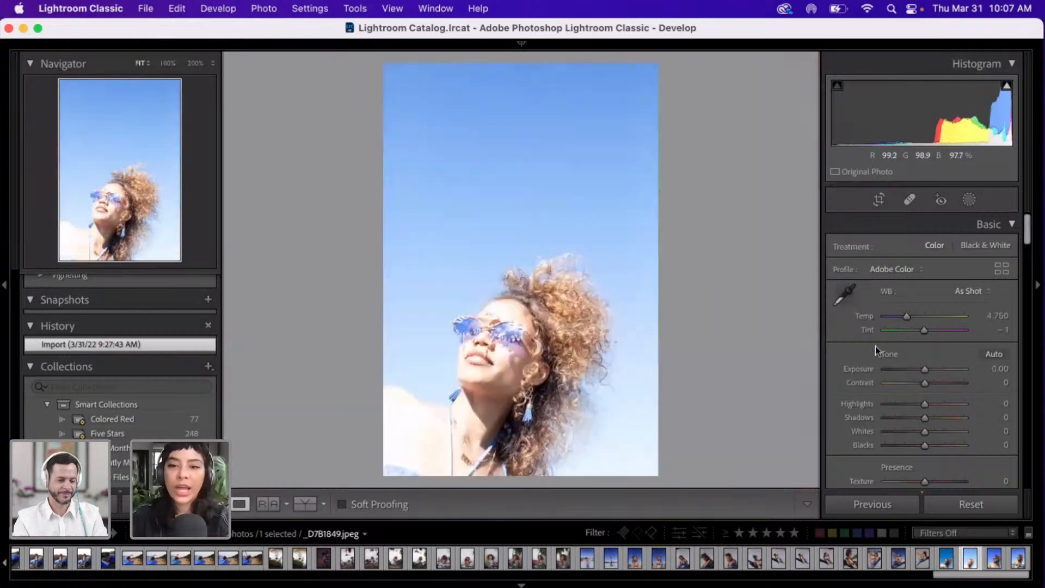
- Lower the Exposure of _D7B1849.jpeg to -2.55
drag(924, 369, 912, 370)
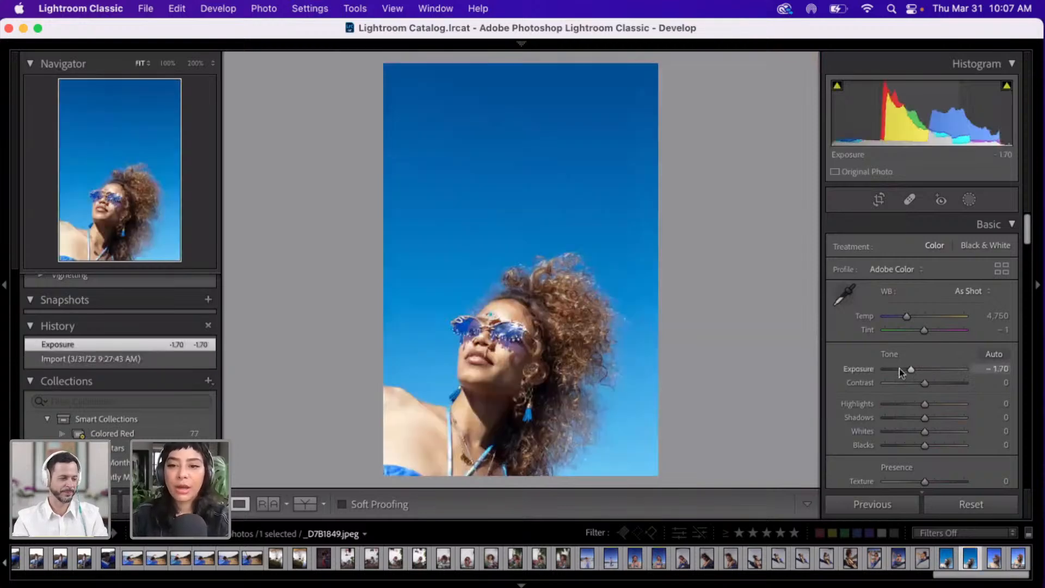
click(900, 369)
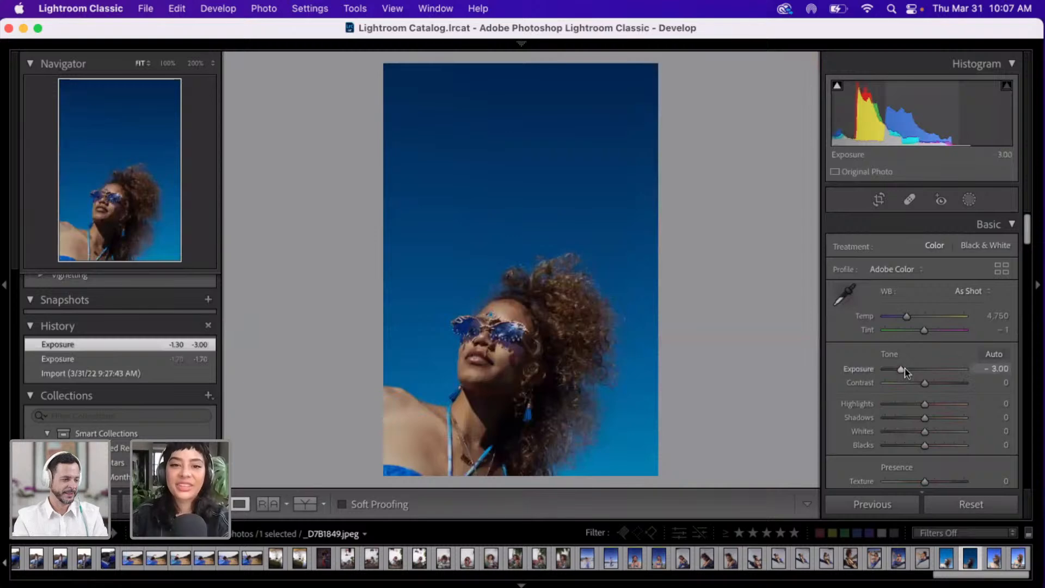
click(904, 369)
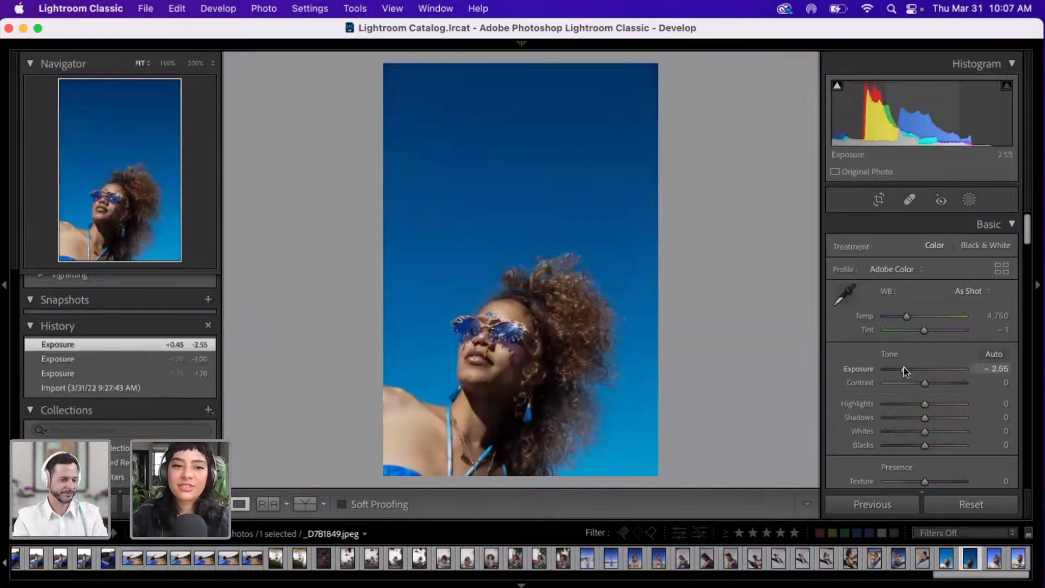
- Examine the darkened photo's shoulder, face, sunglasses and hair at 100% for detail, then return to the whole image
click(413, 416)
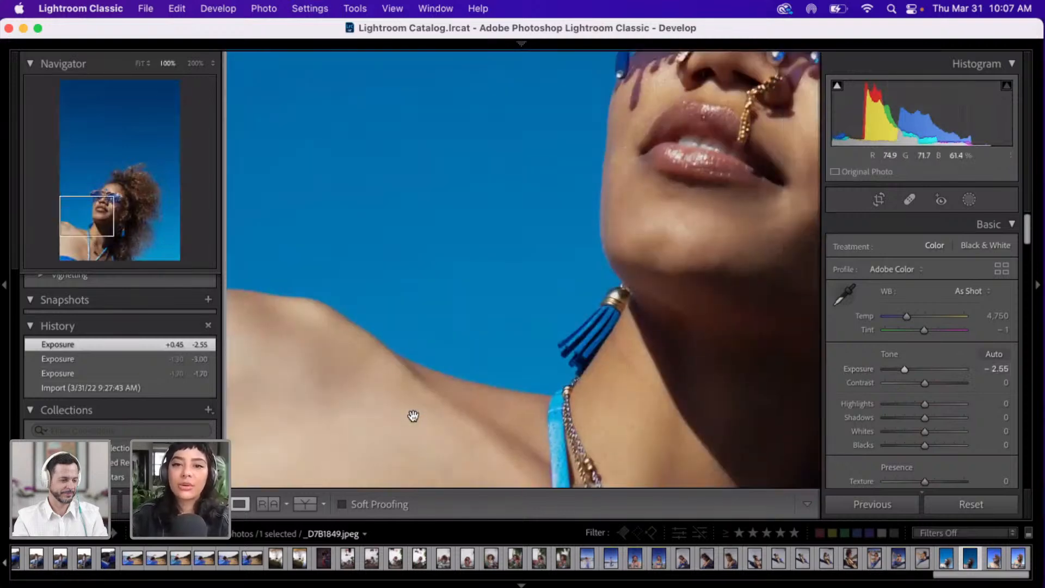
scroll(413, 415, up, 4)
scroll(413, 416, right, 5)
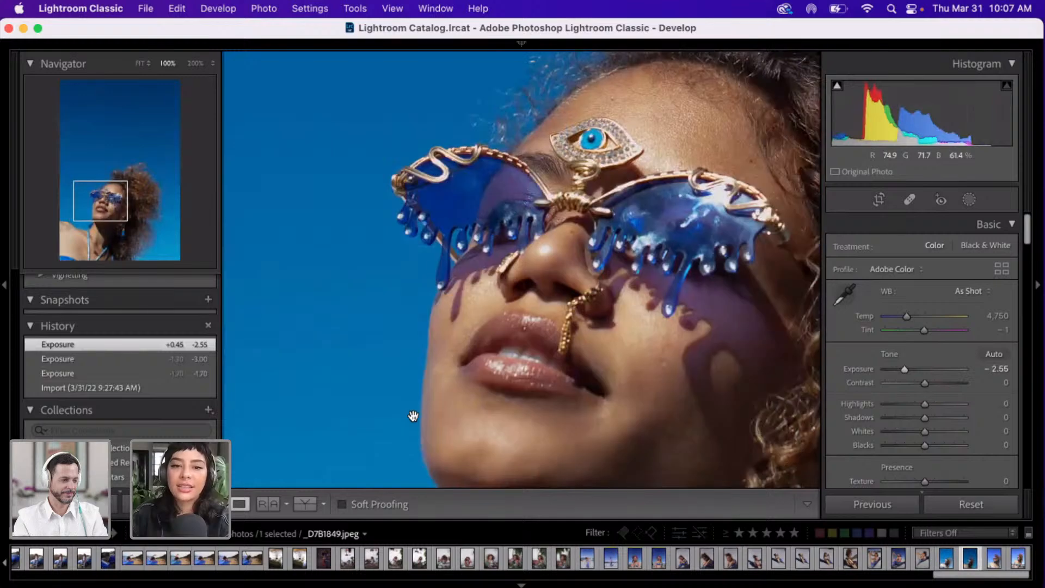
scroll(413, 416, right, 4)
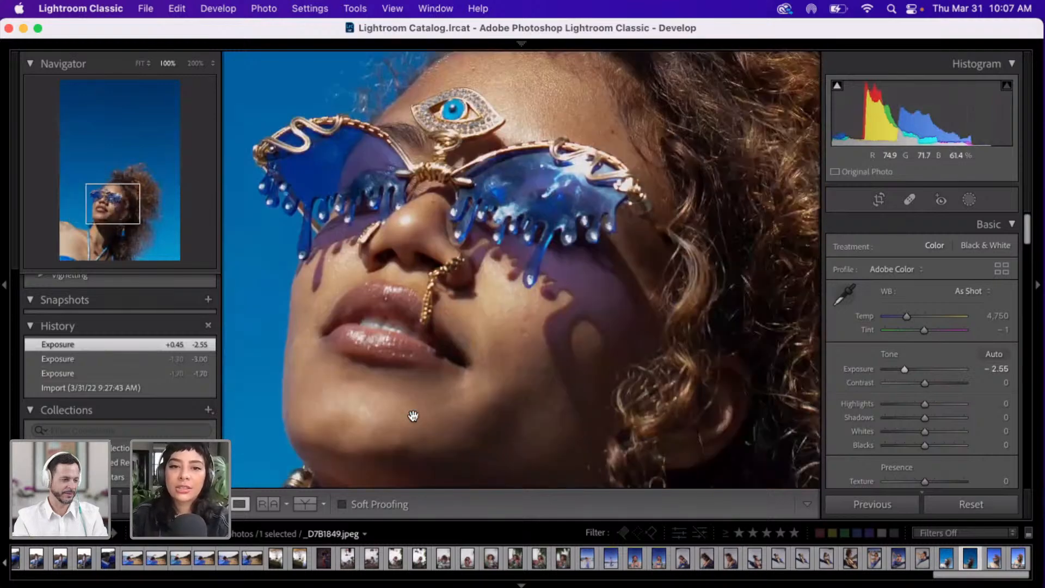
scroll(413, 416, right, 2)
scroll(413, 416, up, 4)
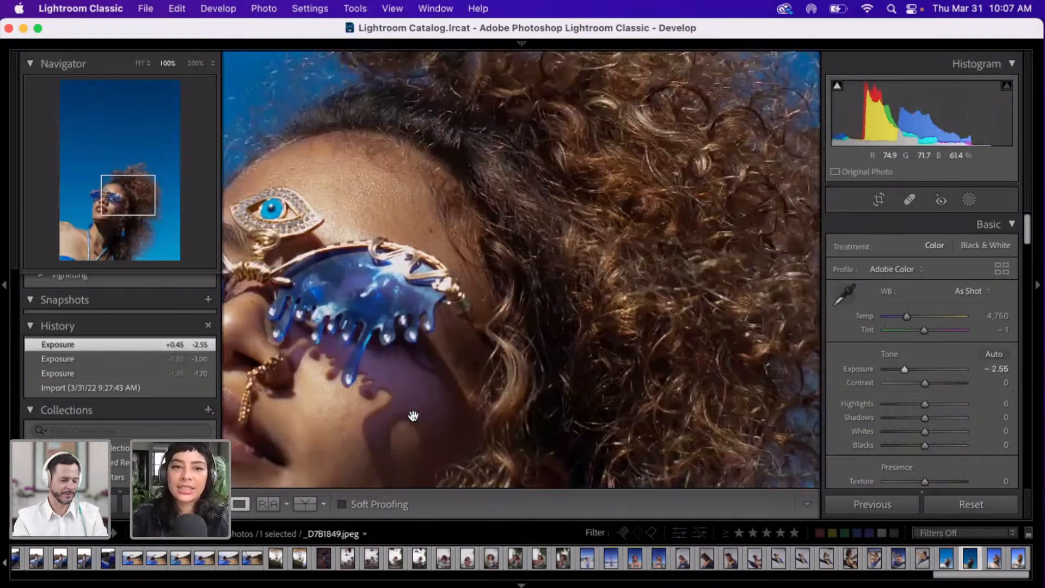
scroll(413, 416, down, 1)
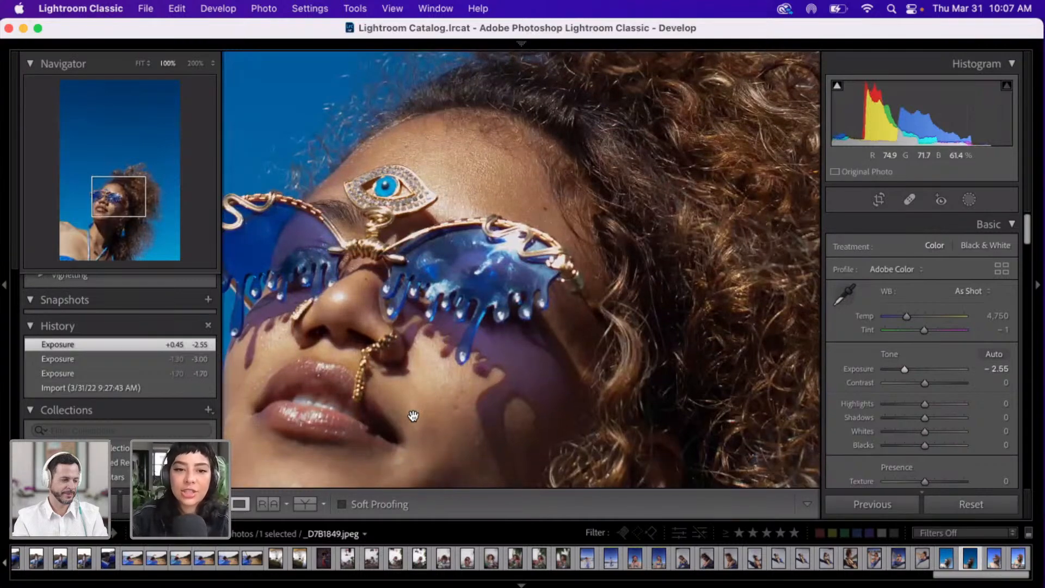
scroll(413, 416, down, 2)
scroll(413, 416, left, 3)
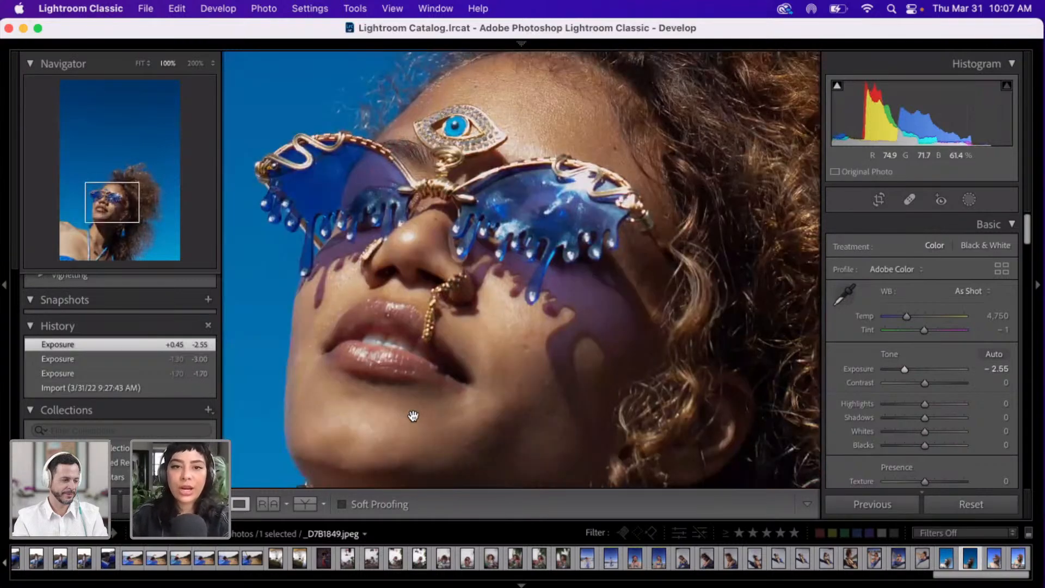
scroll(413, 416, down, 2)
scroll(414, 416, left, 2)
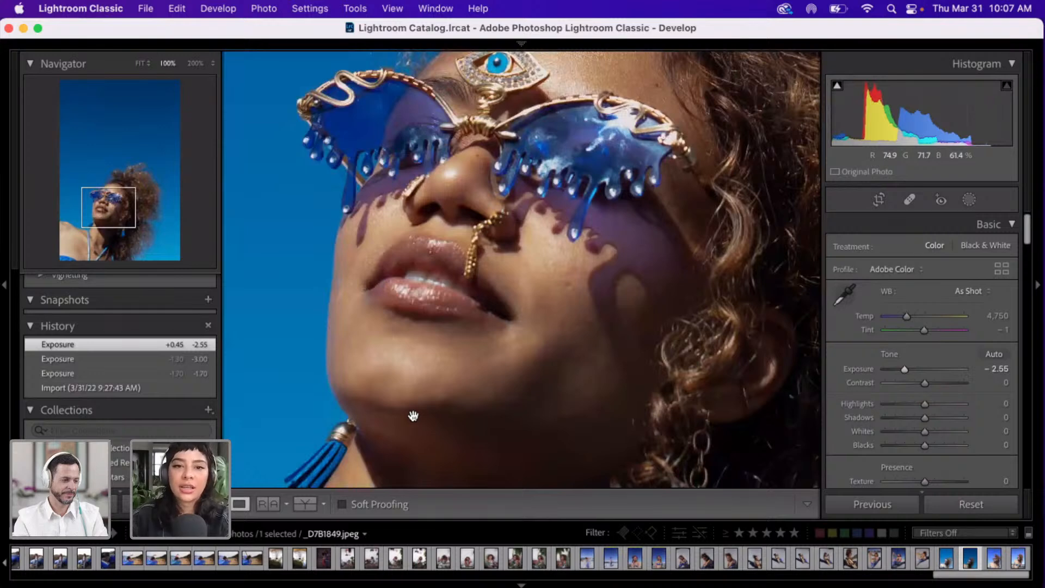
click(413, 416)
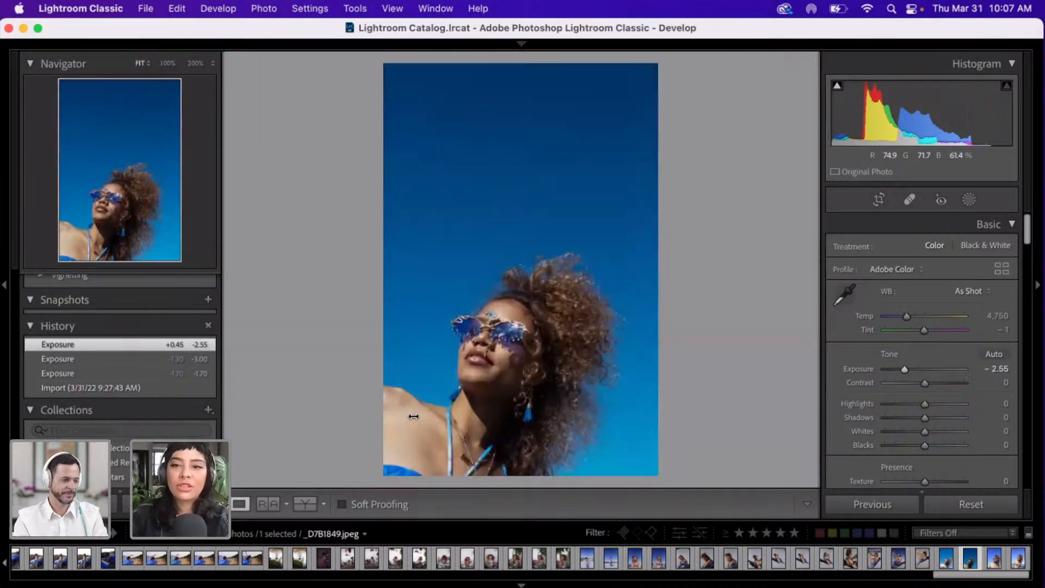
- Warm the photo's white balance by raising Temp to 7,348
drag(1029, 238, 1036, 288)
scroll(970, 367, up, 10)
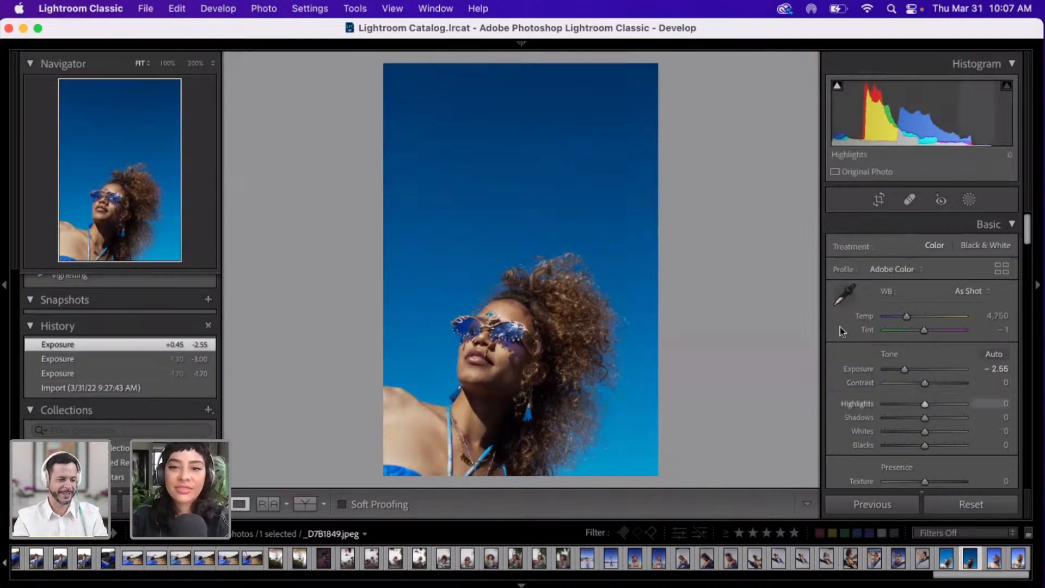
click(928, 319)
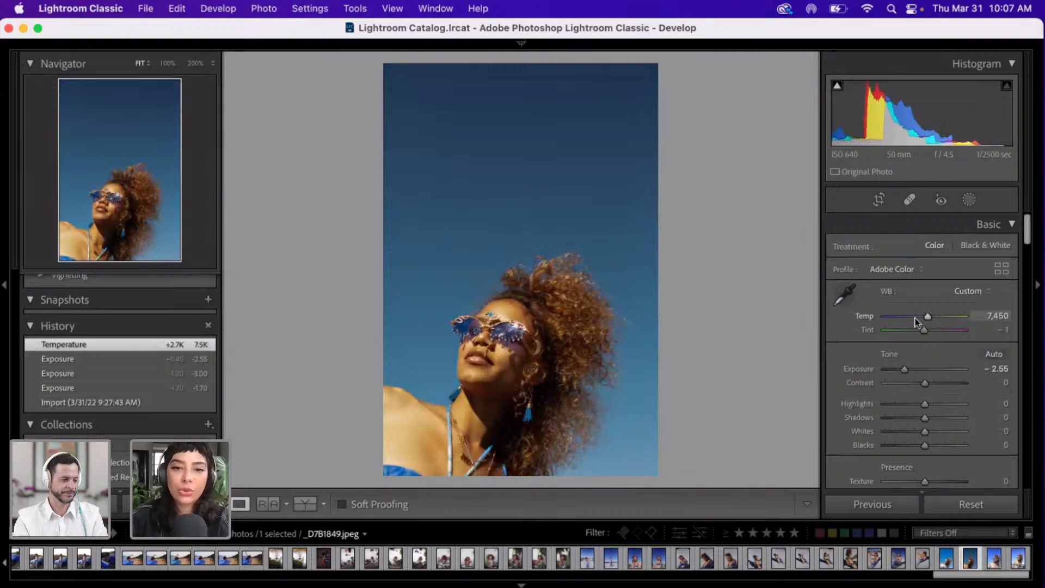
click(918, 320)
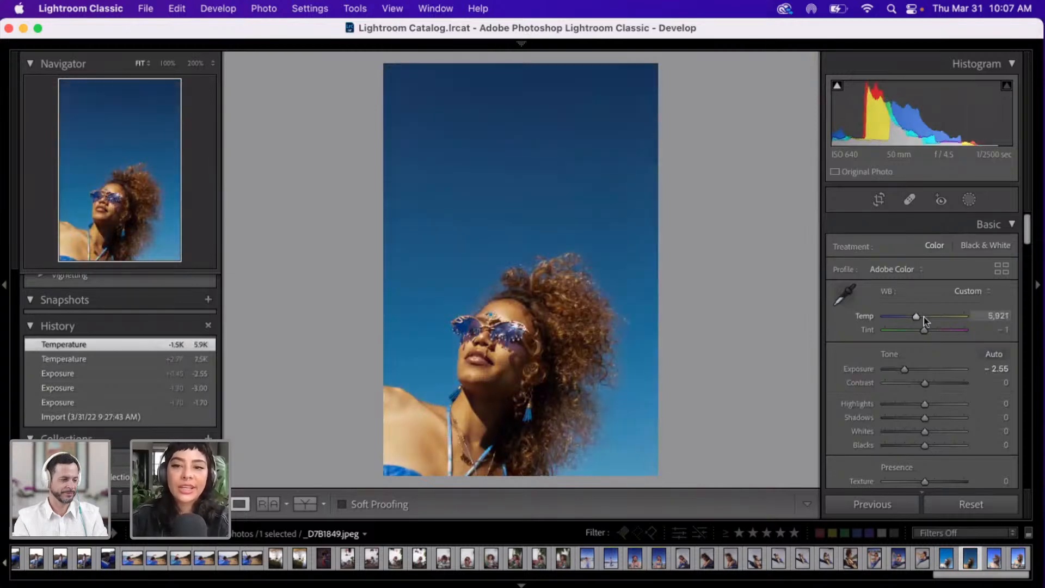
drag(924, 318, 943, 319)
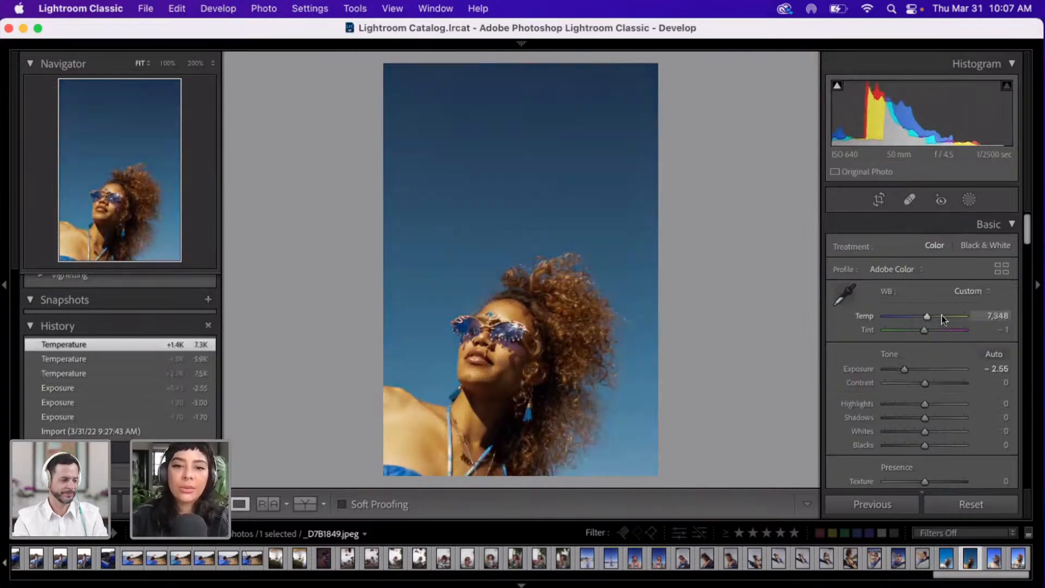
- Warm the white balance further to a Temp of 11,476 and set Tint to +9
click(944, 318)
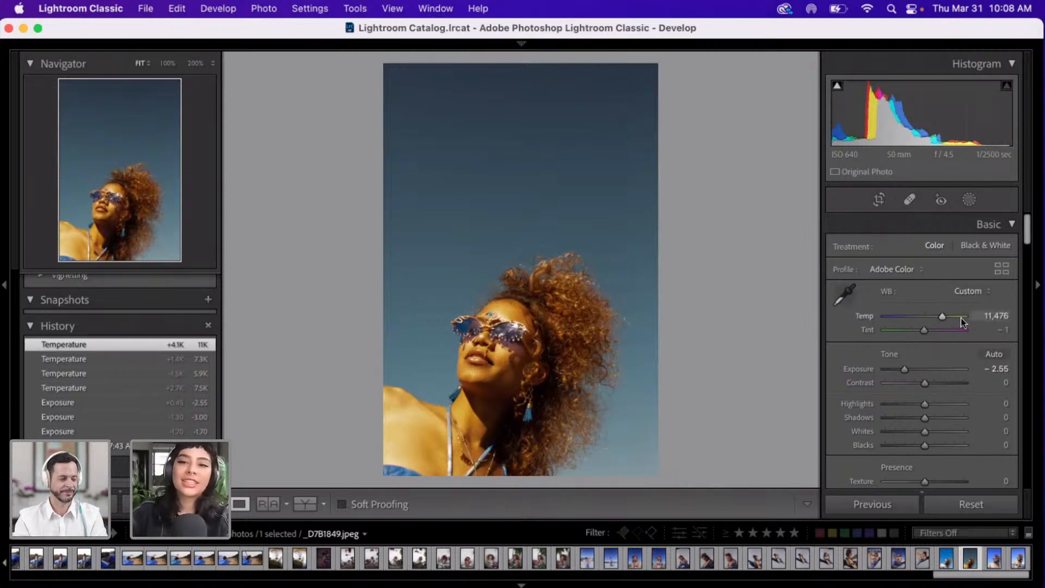
click(948, 330)
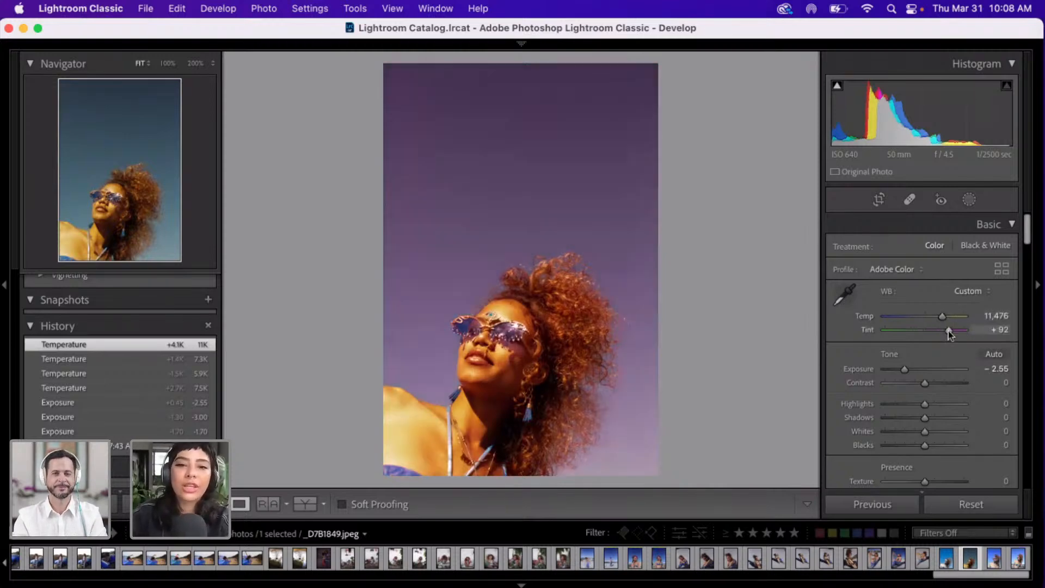
click(964, 330)
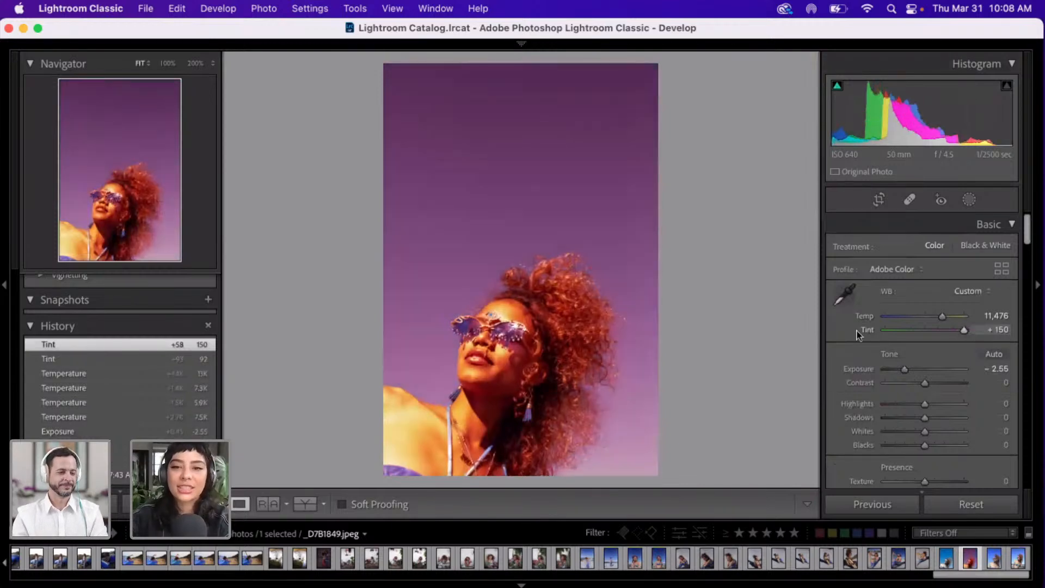
click(926, 331)
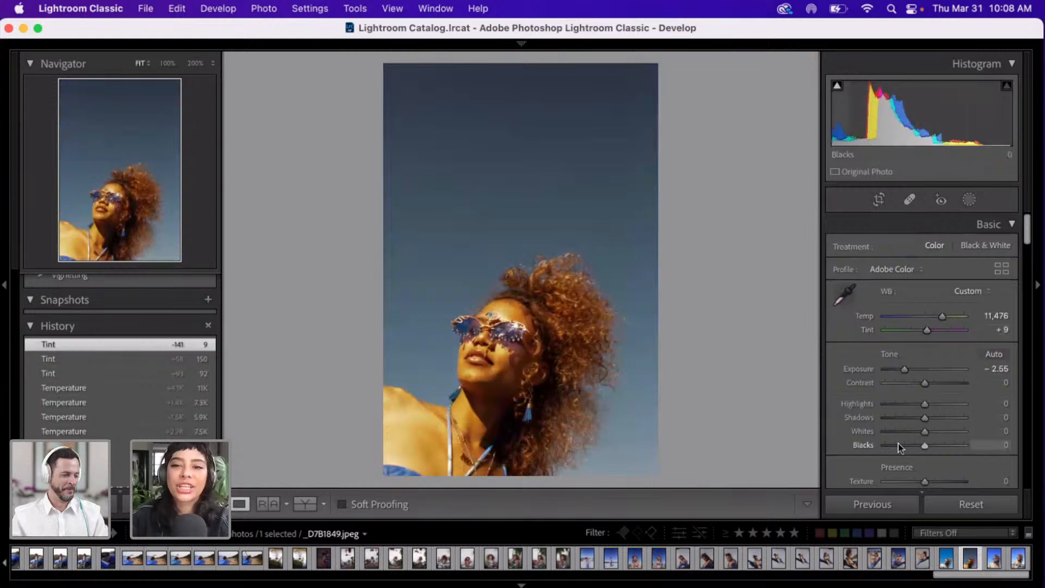
- In Calibration, set the Blue Primary Hue to -38 and the Green Primary Hue to +51
scroll(898, 443, down, 10)
scroll(898, 443, down, 5)
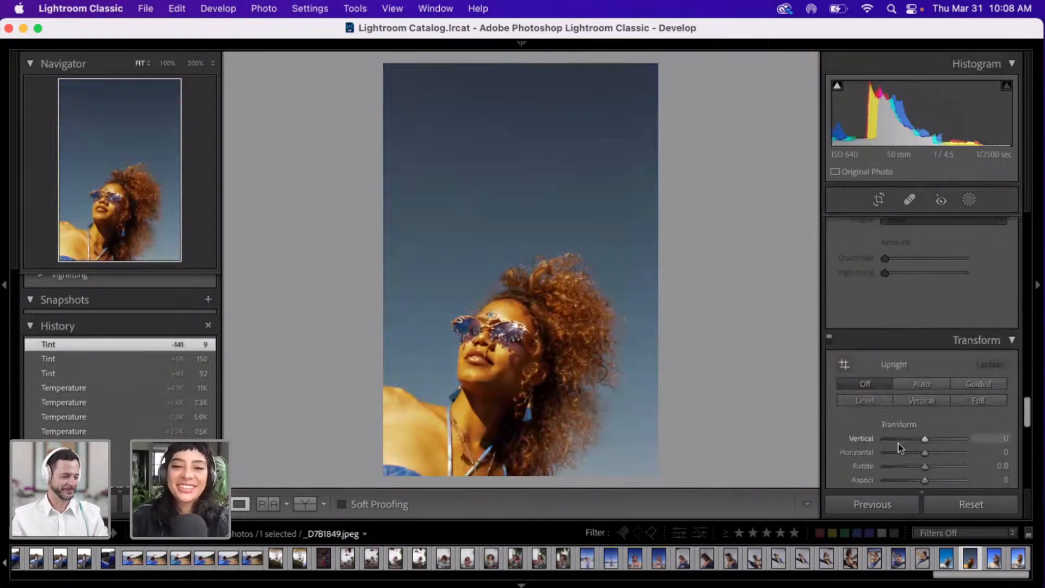
scroll(898, 443, down, 5)
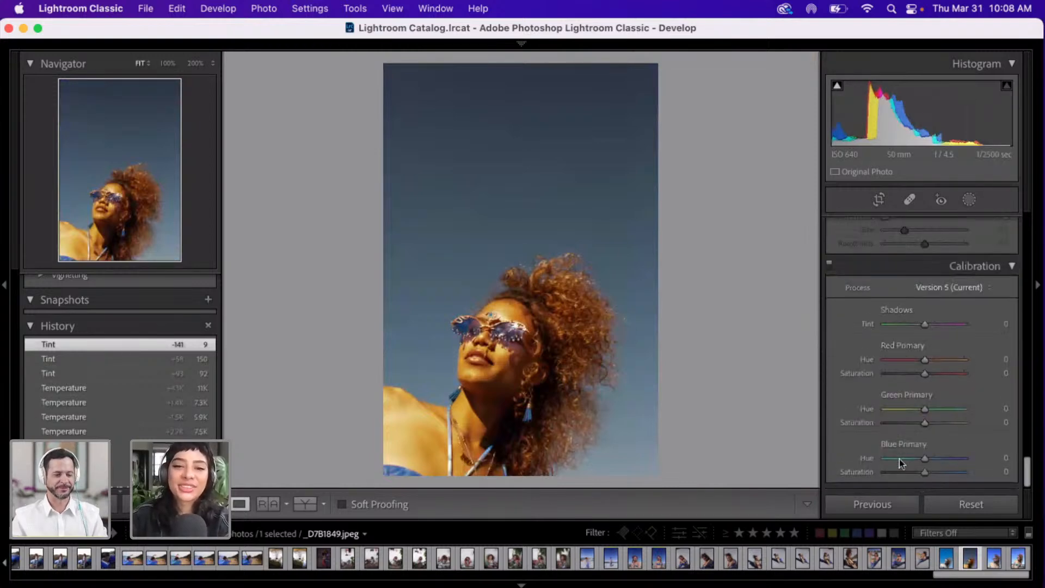
click(899, 459)
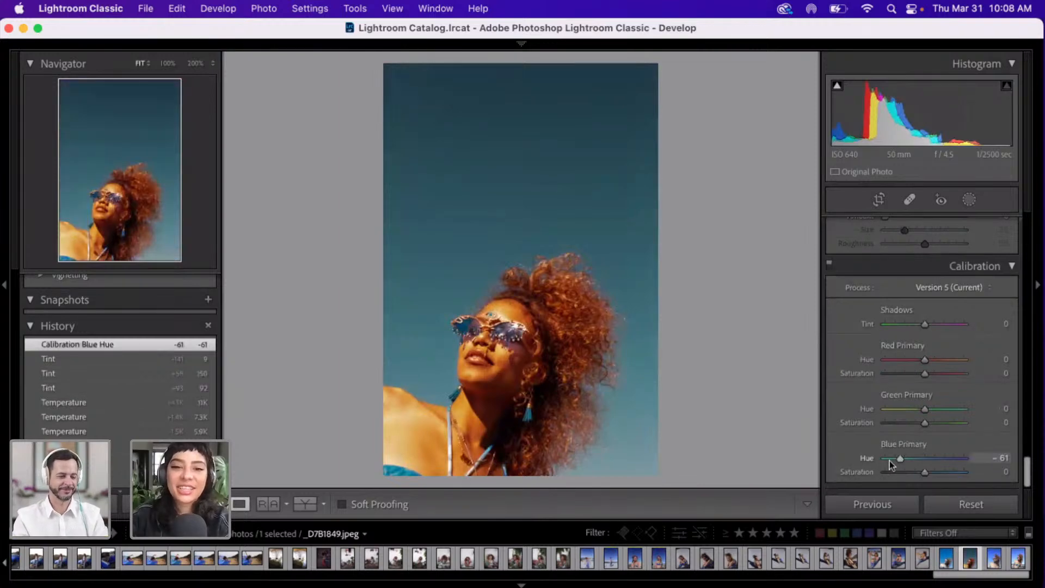
click(887, 459)
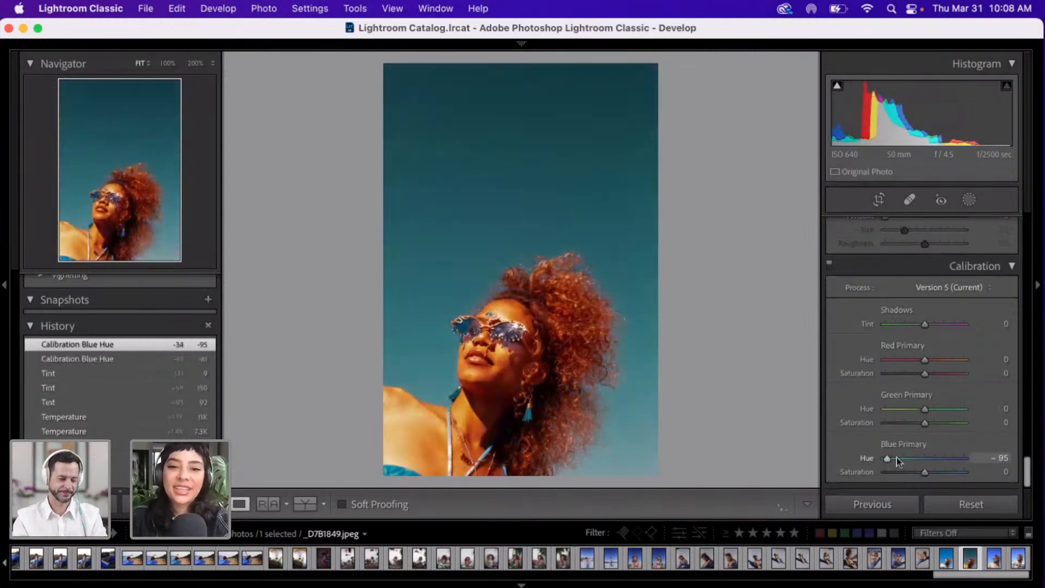
drag(896, 458, 900, 457)
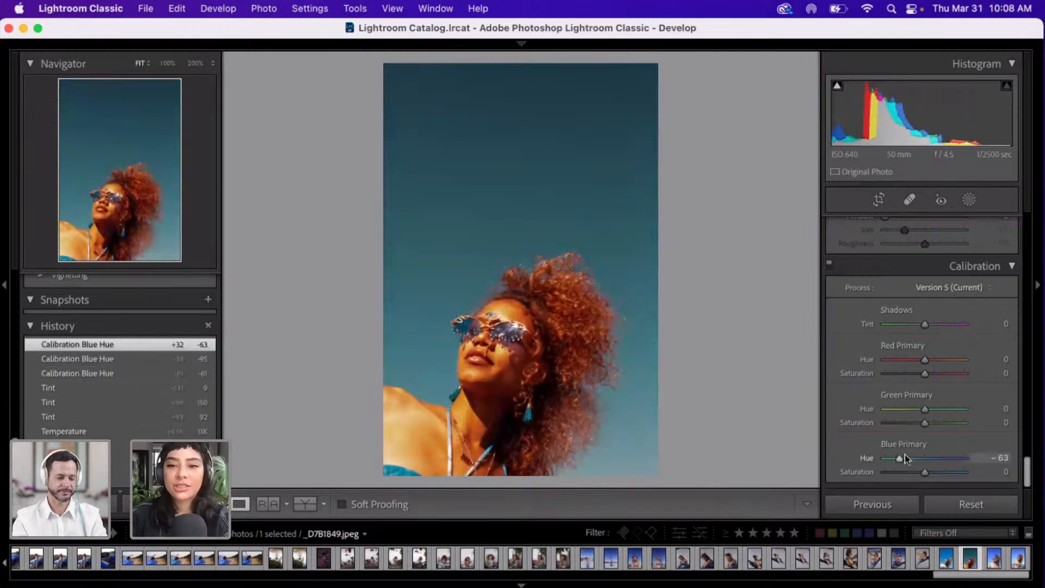
click(907, 456)
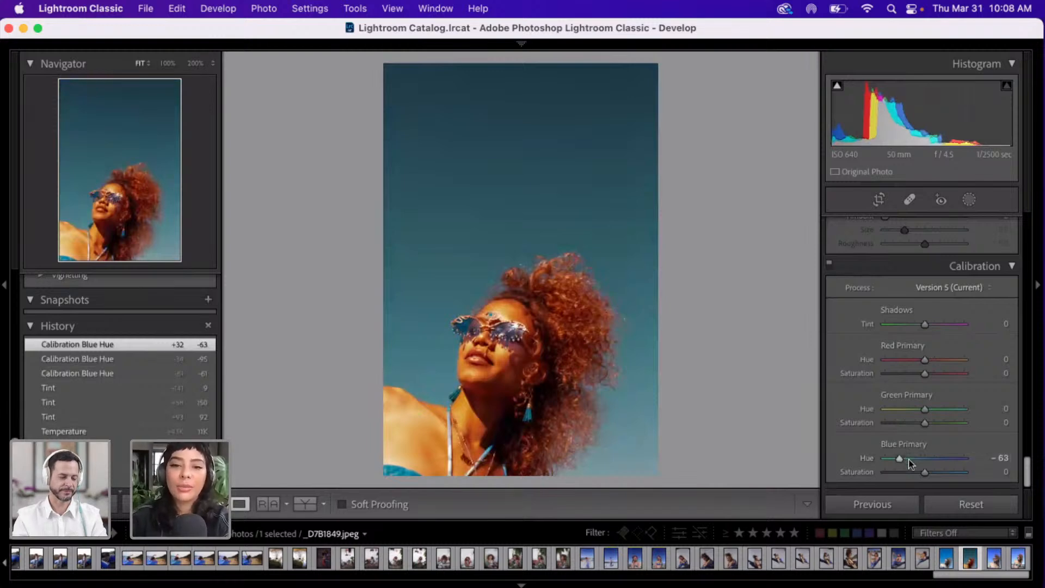
click(908, 412)
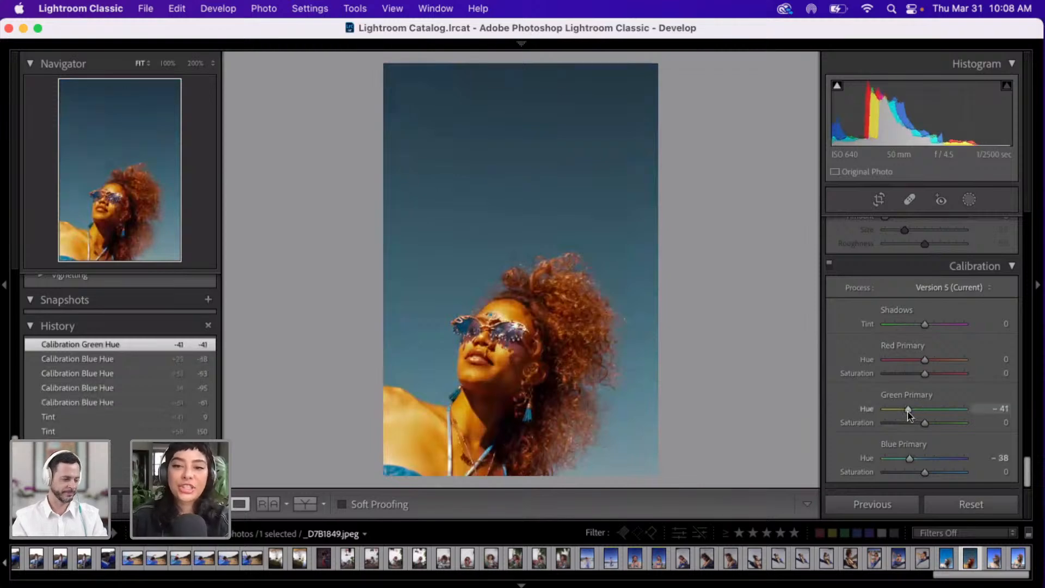
click(944, 410)
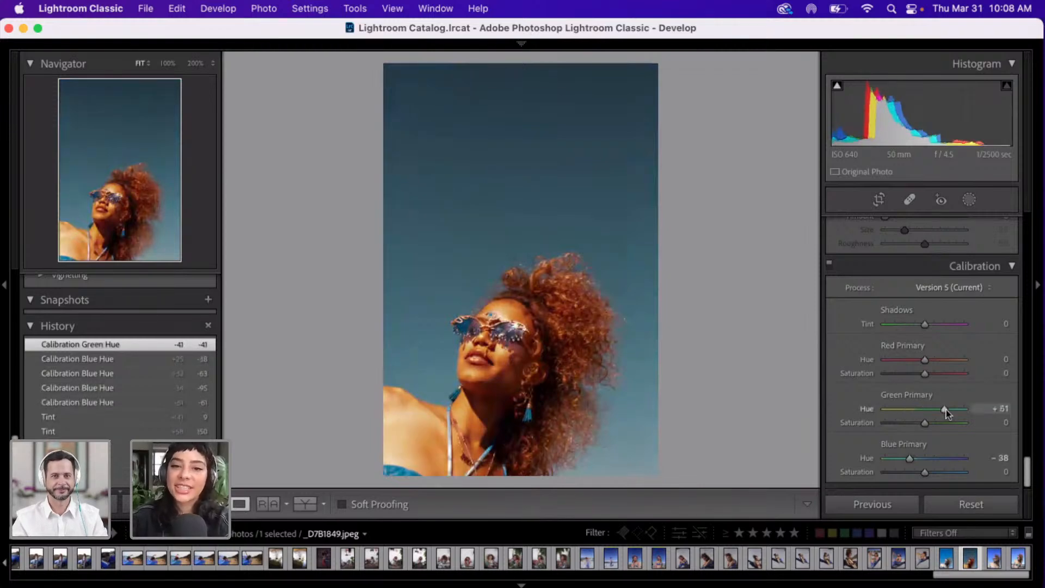
- Set the Calibration Red Primary Hue to +44 and the Shadows Tint to +47
click(908, 360)
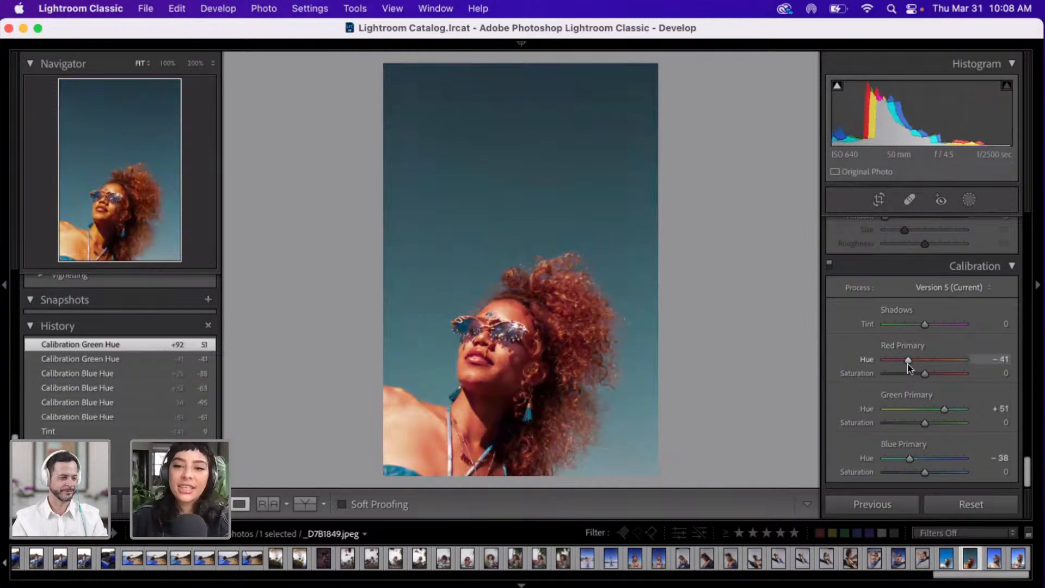
click(938, 362)
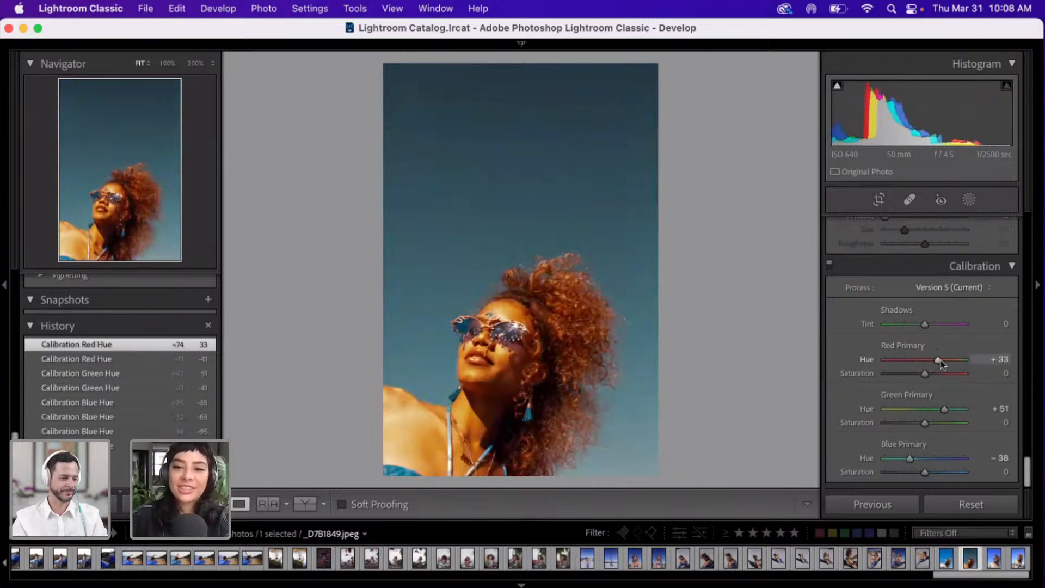
click(947, 361)
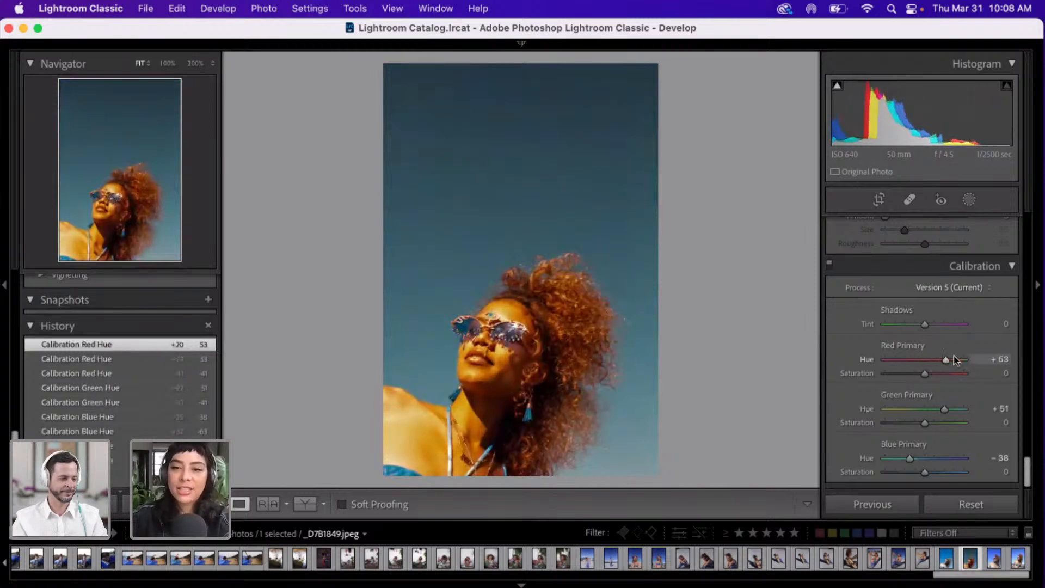
click(956, 360)
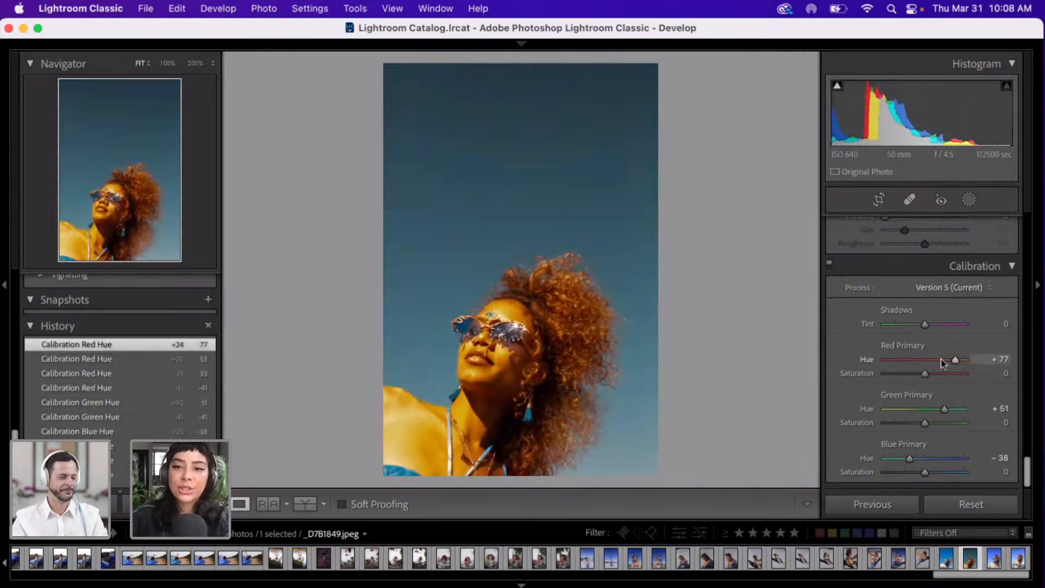
click(943, 360)
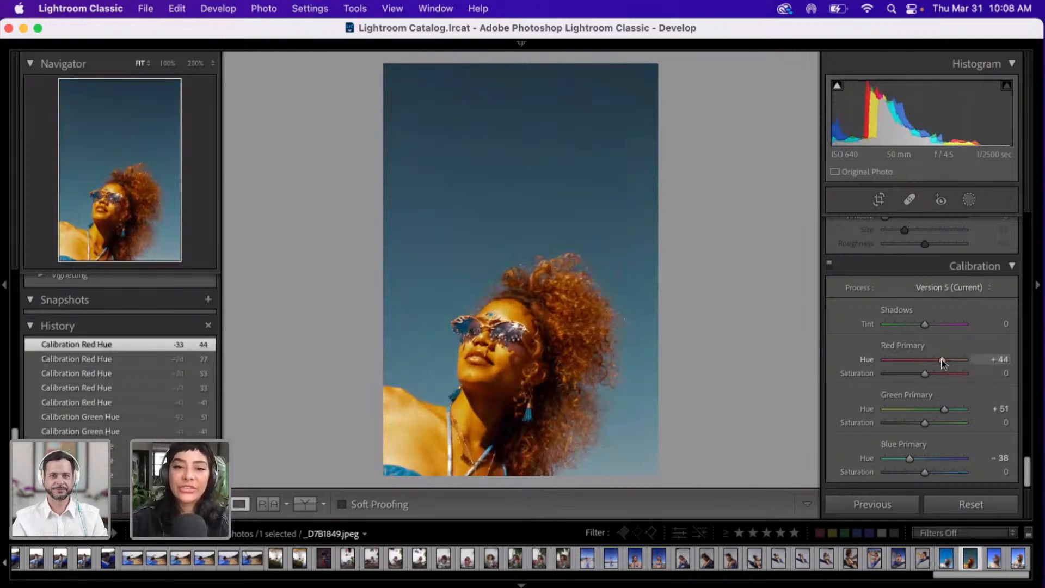
click(906, 325)
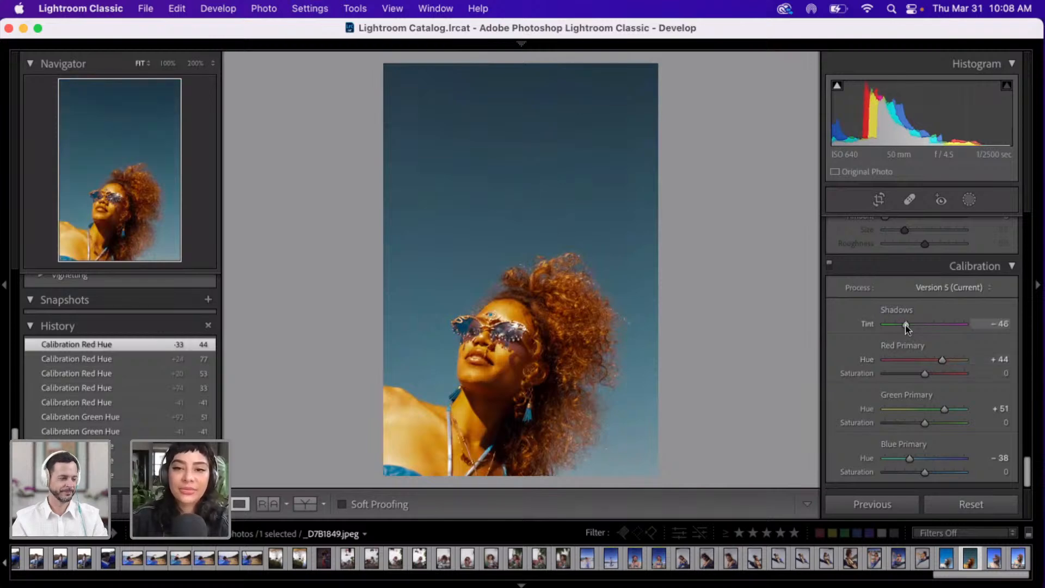
click(942, 325)
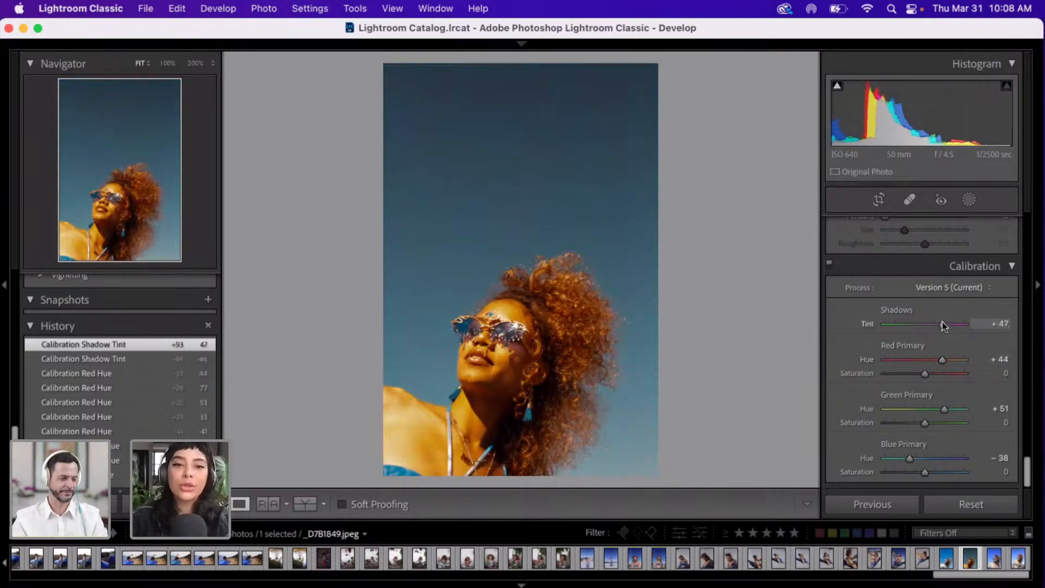
- Color grade the highlights toward red with Hue 0 and Saturation 21
scroll(944, 325, up, 3)
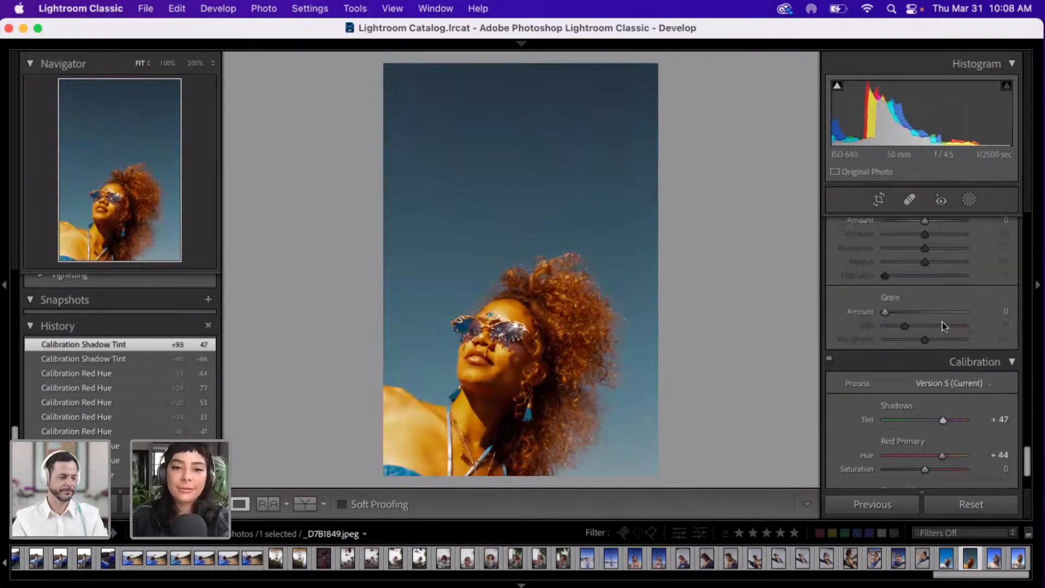
scroll(945, 325, up, 3)
scroll(944, 326, up, 5)
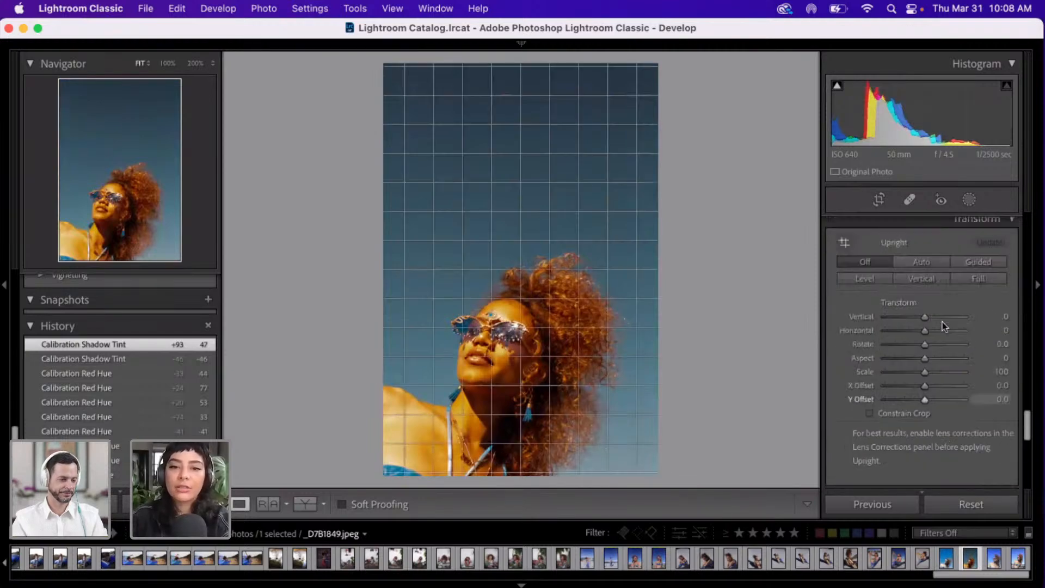
scroll(944, 326, up, 8)
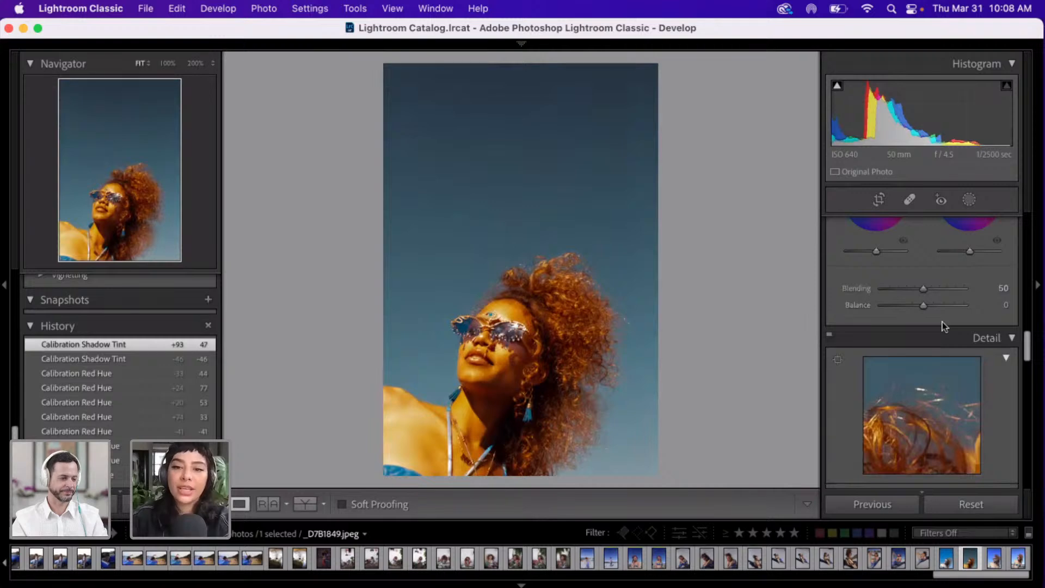
scroll(944, 326, up, 5)
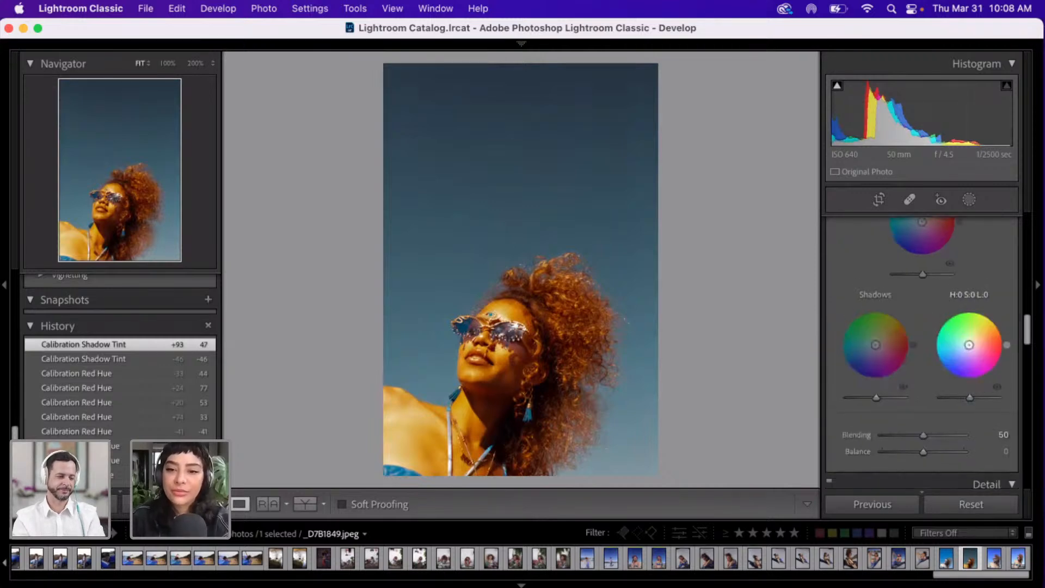
mouse_move(969, 344)
mouse_down()
mouse_move(961, 328)
mouse_move(987, 349)
mouse_move(955, 358)
mouse_move(980, 344)
mouse_move(957, 345)
mouse_move(968, 354)
mouse_up()
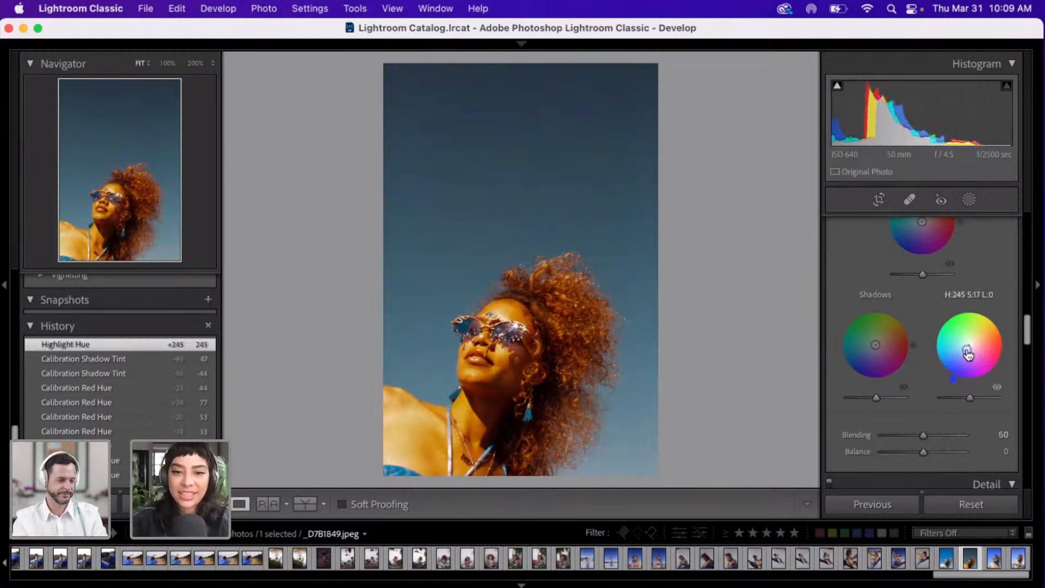
click(979, 345)
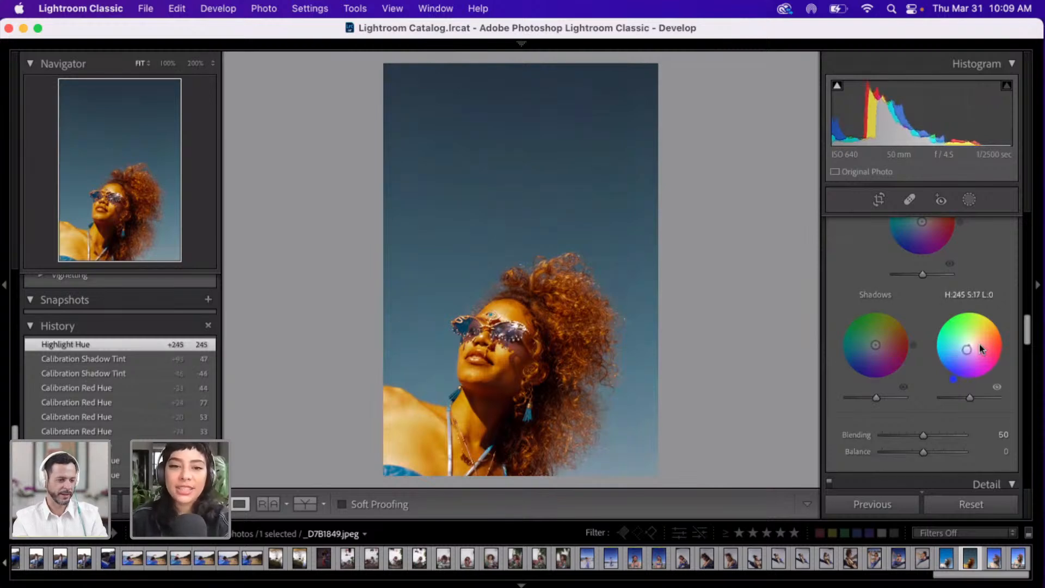
drag(979, 345, 976, 348)
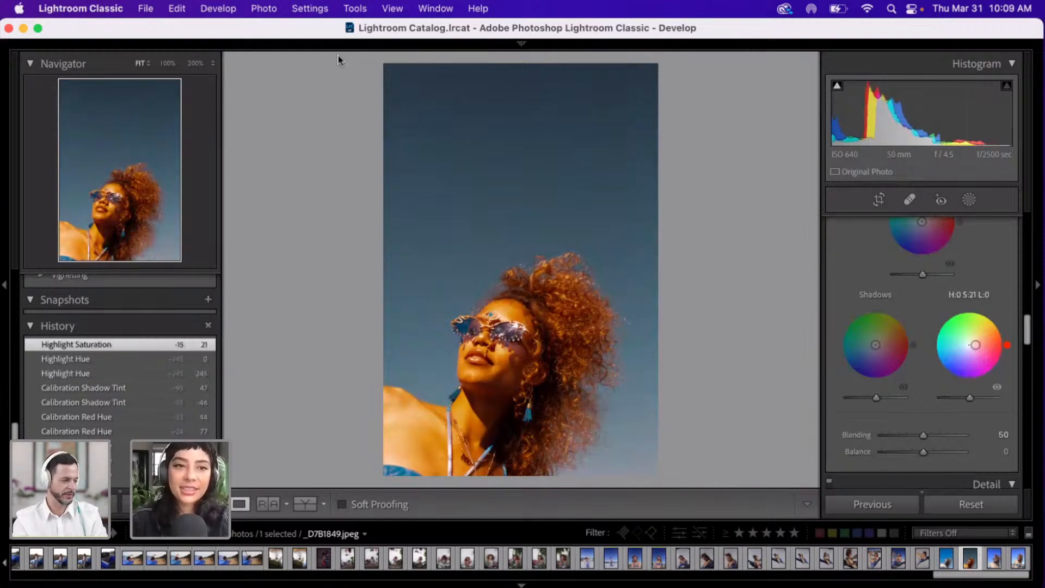
- Save the current edit as a new snapshot named "Warmer edit 1"
mouse_move(374, 43)
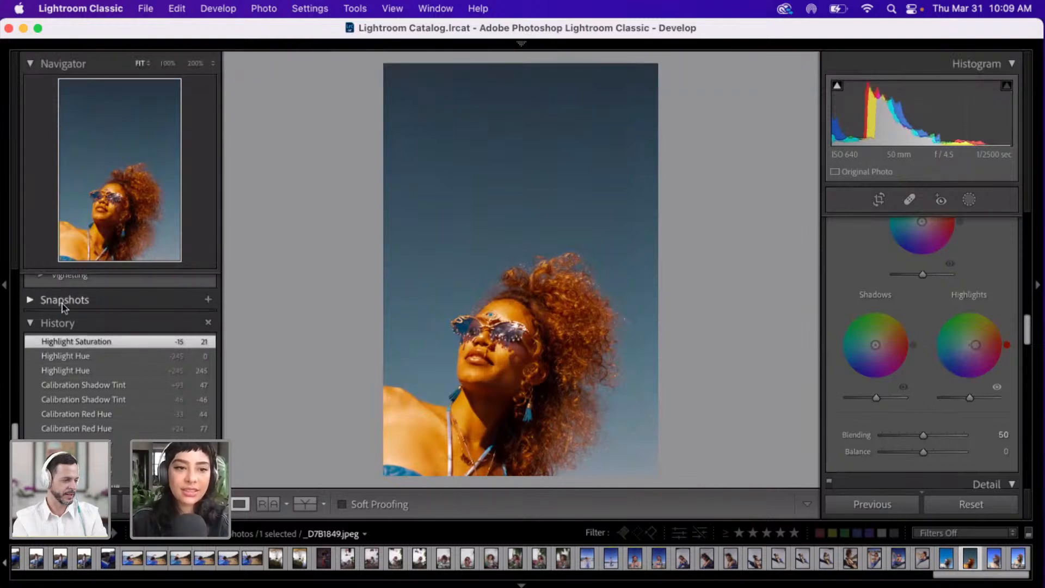
click(208, 301)
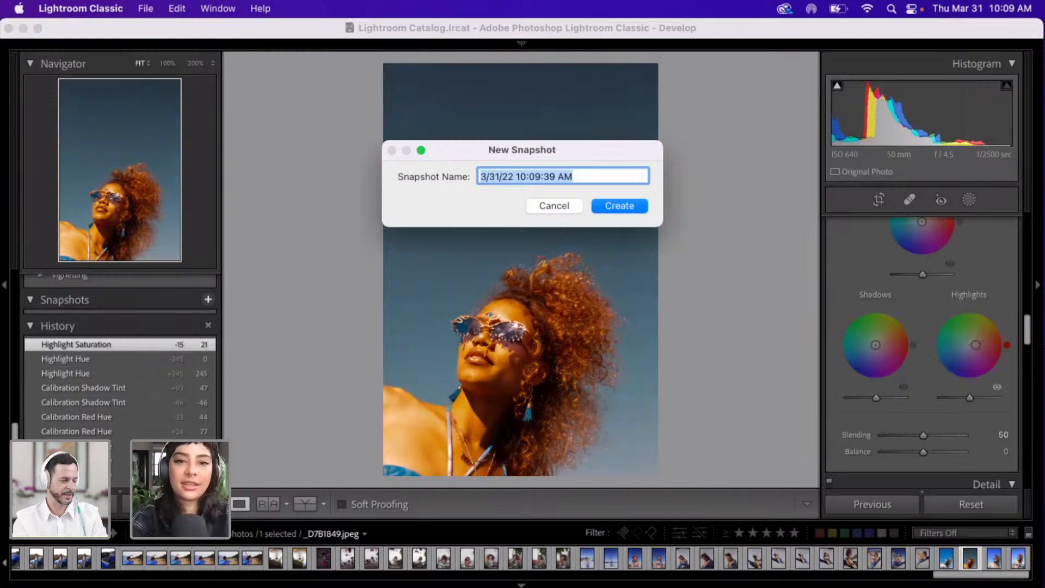
text(Iyana 1)
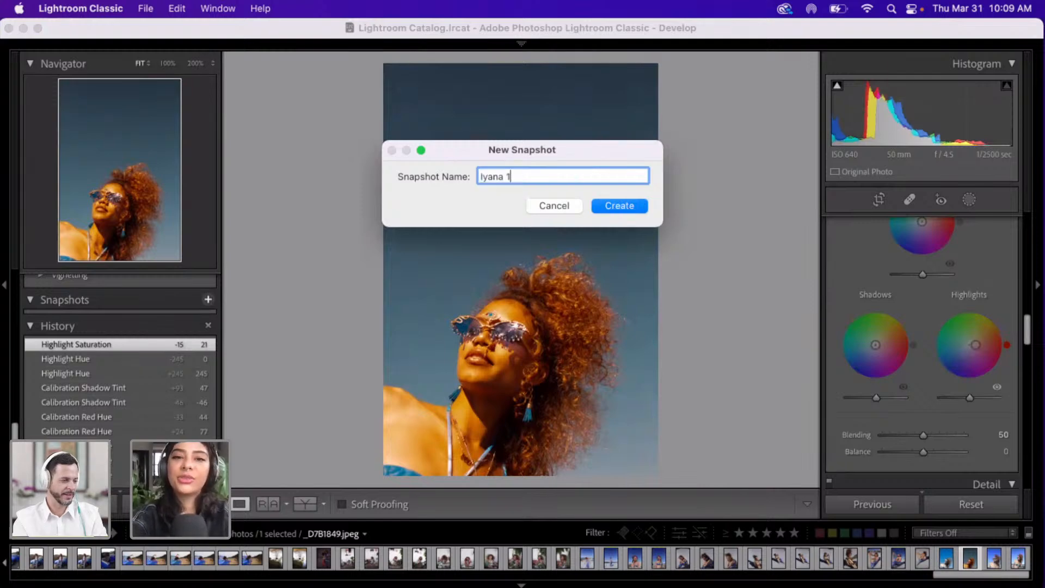
key(BackSpace)
key(BackSpace)
key(BackSpace)
key(BackSpace)
key(BackSpace)
key(BackSpace)
key(BackSpace)
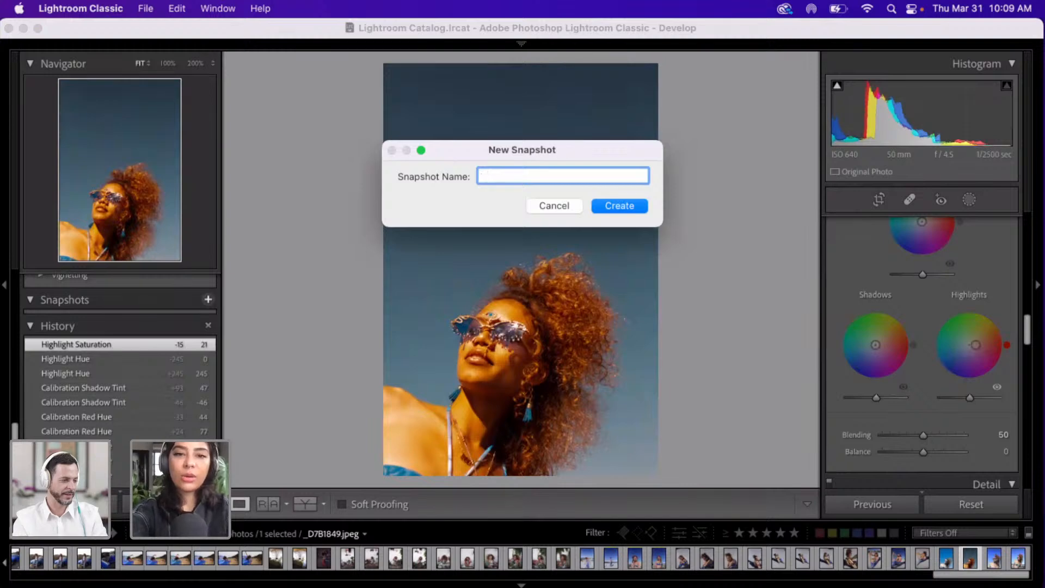
text(Warmer edit 1)
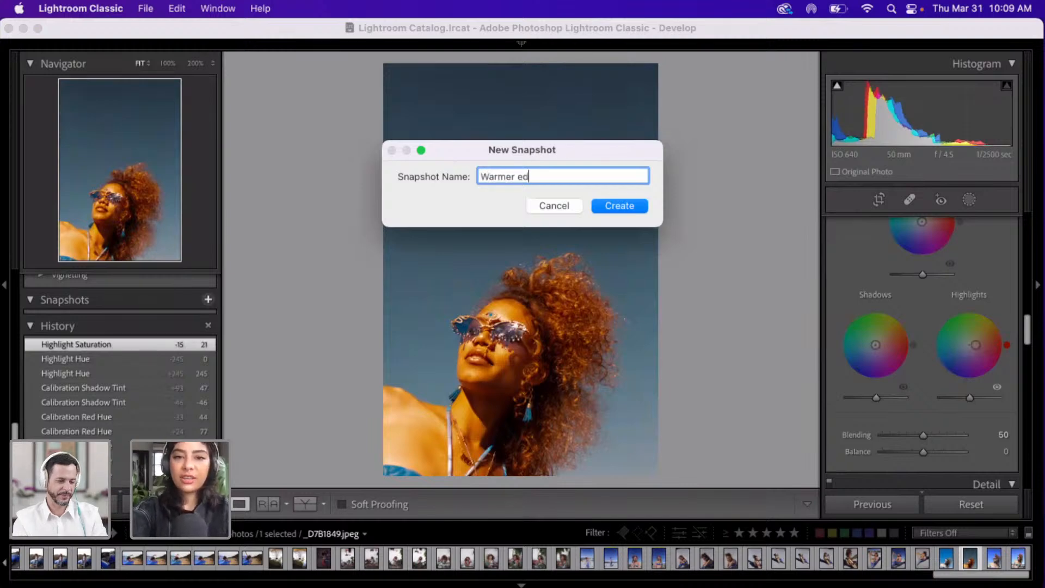
click(617, 208)
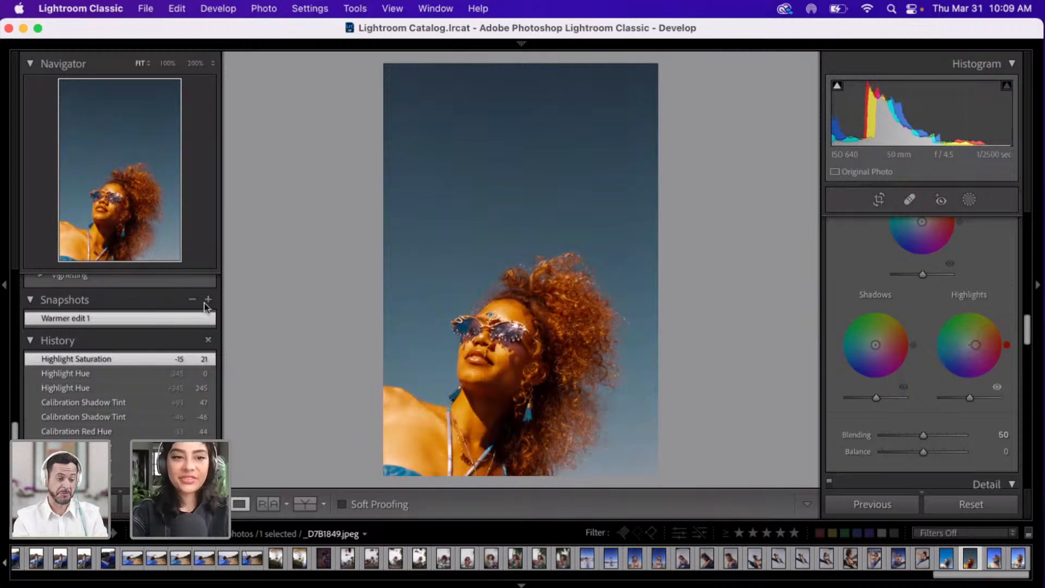
click(208, 300)
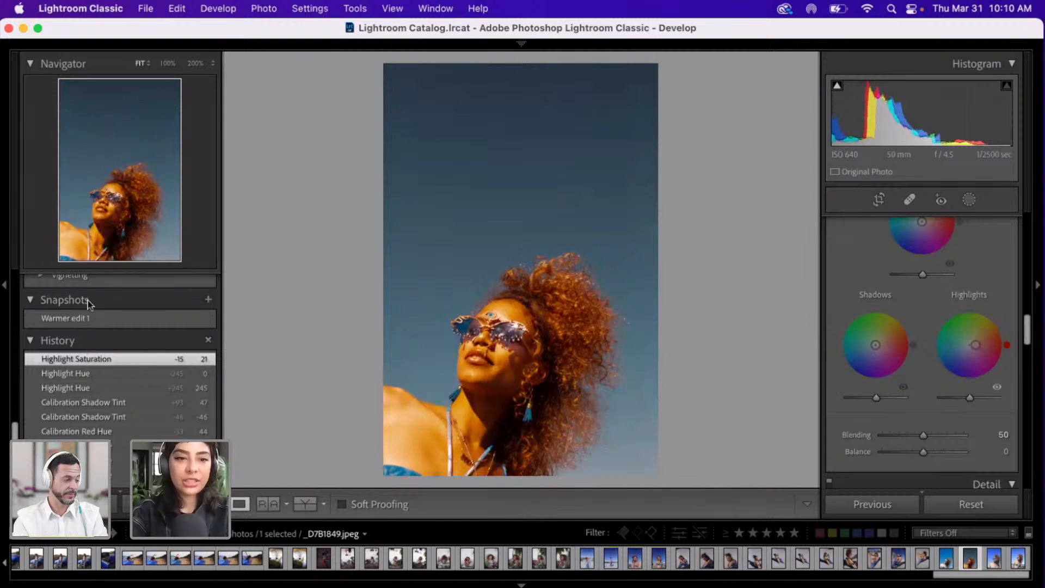
scroll(940, 315, up, 1)
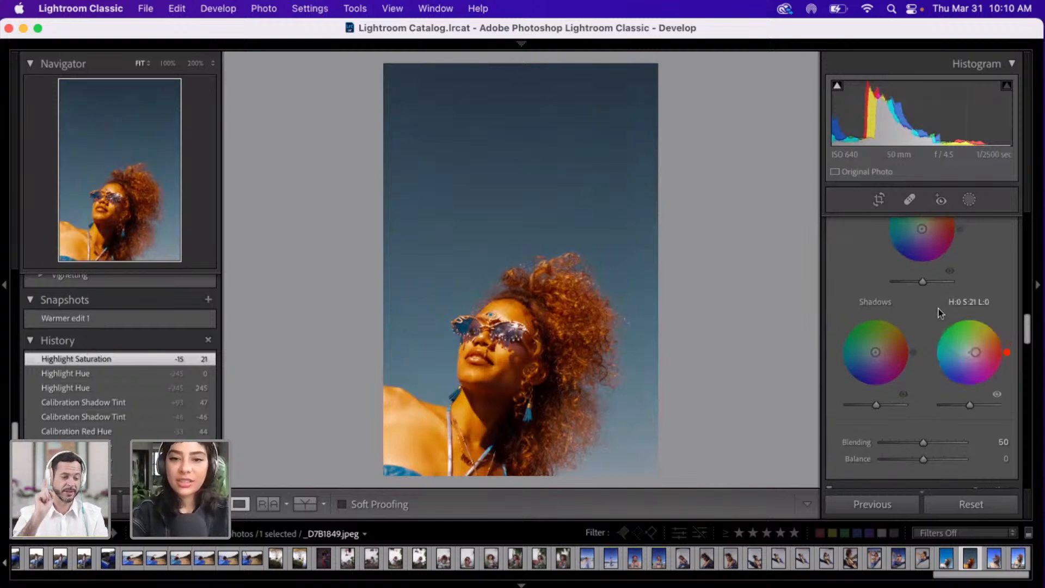
scroll(940, 314, up, 5)
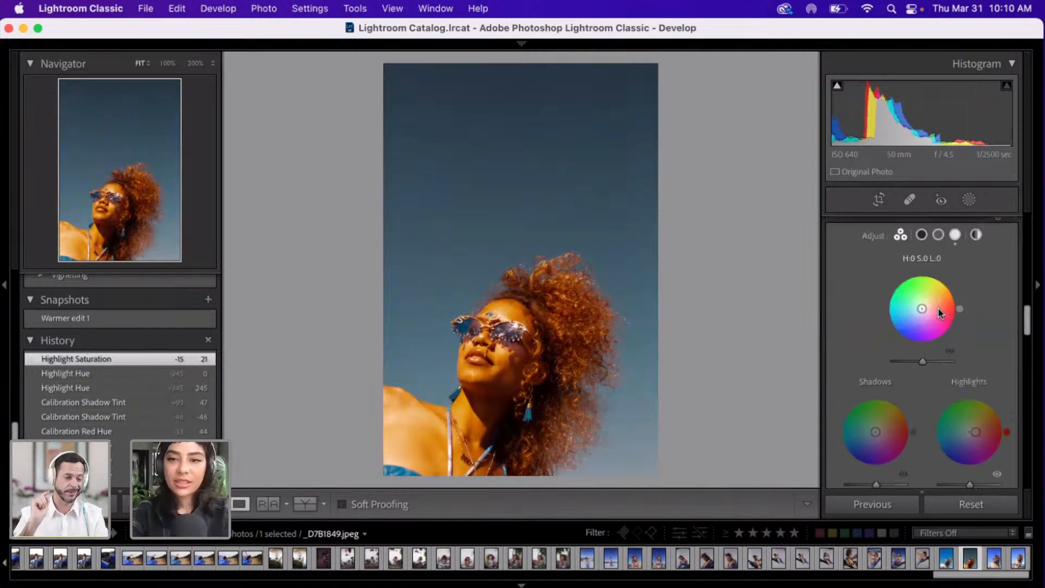
- Color grade the midtones toward green with Hue 96 and save the result as a snapshot named "green edit"
click(919, 284)
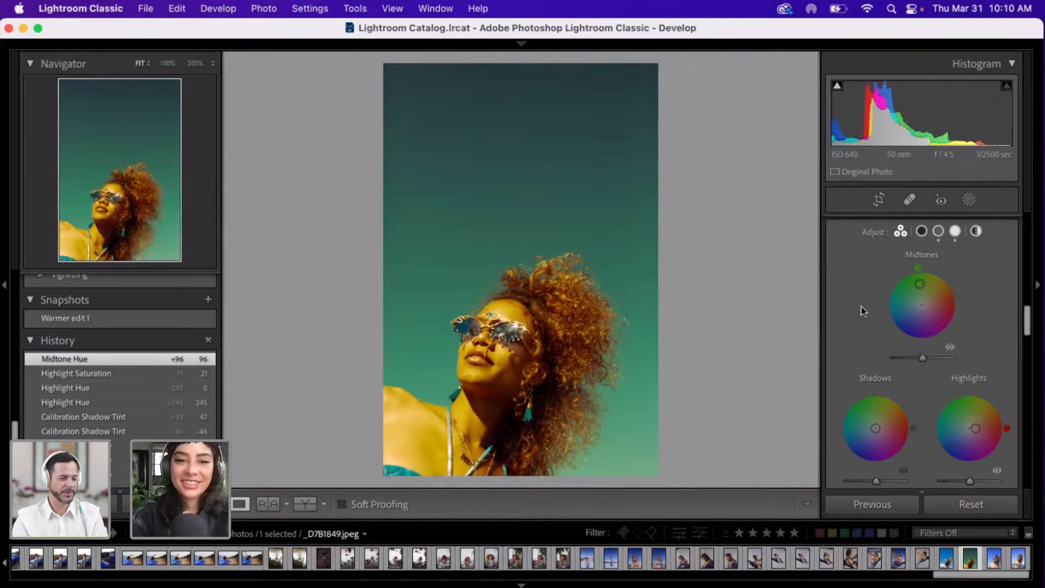
click(209, 298)
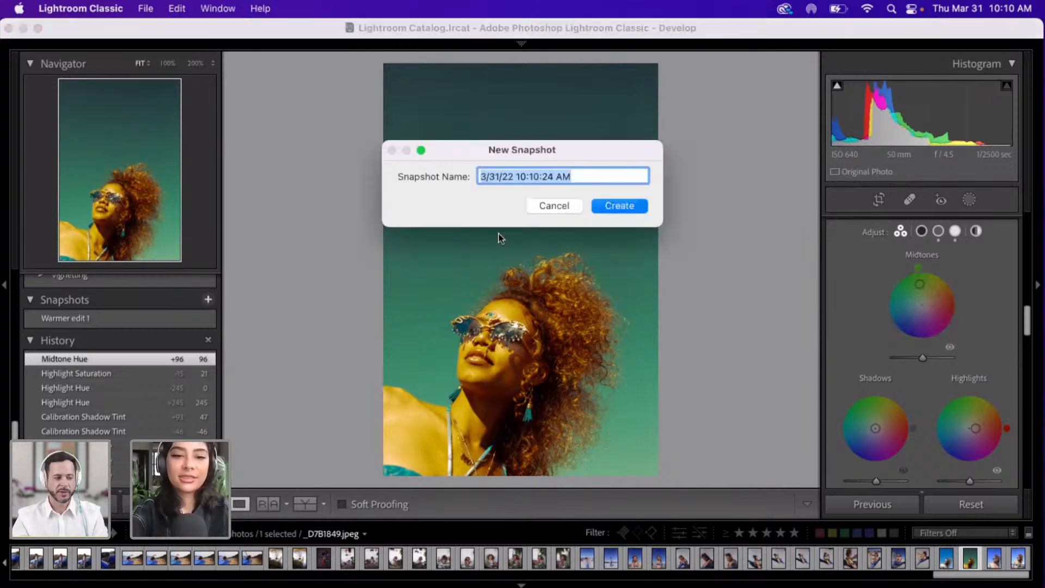
text(green edit)
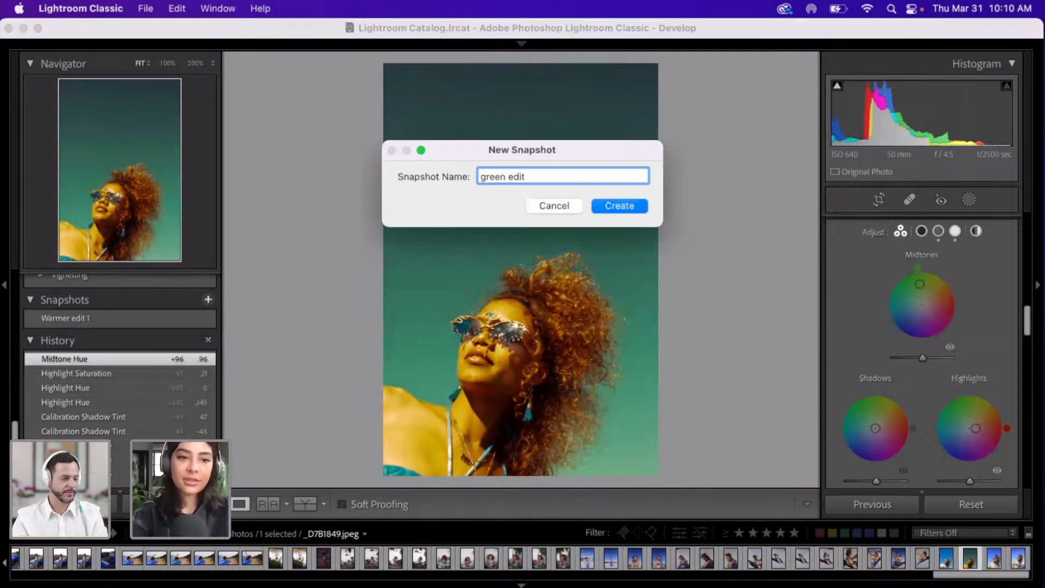
key(Return)
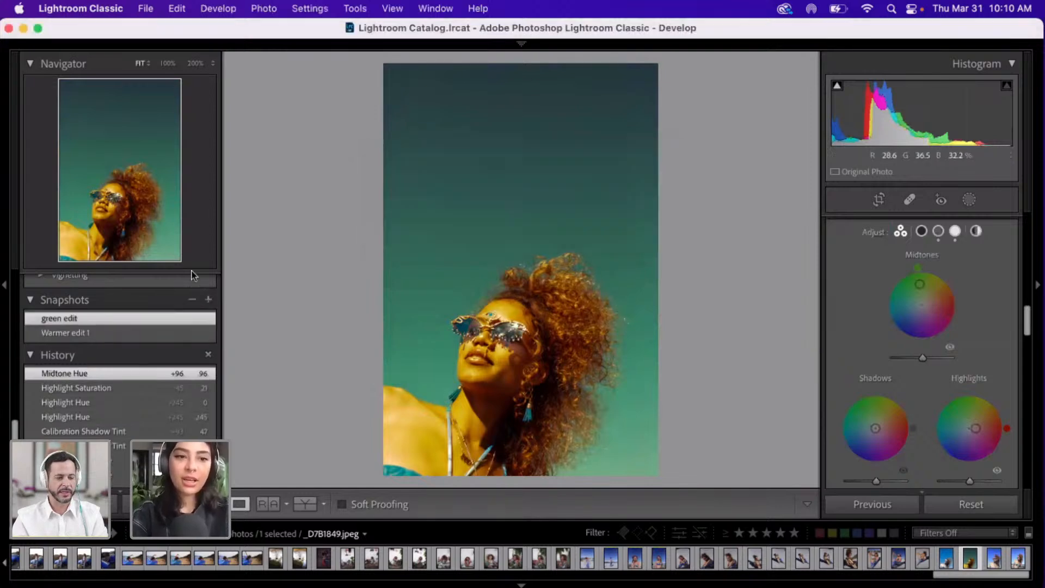
- Compare the "Warmer edit 1" snapshot with the "green edit" snapshot, ending on "green edit"
click(67, 332)
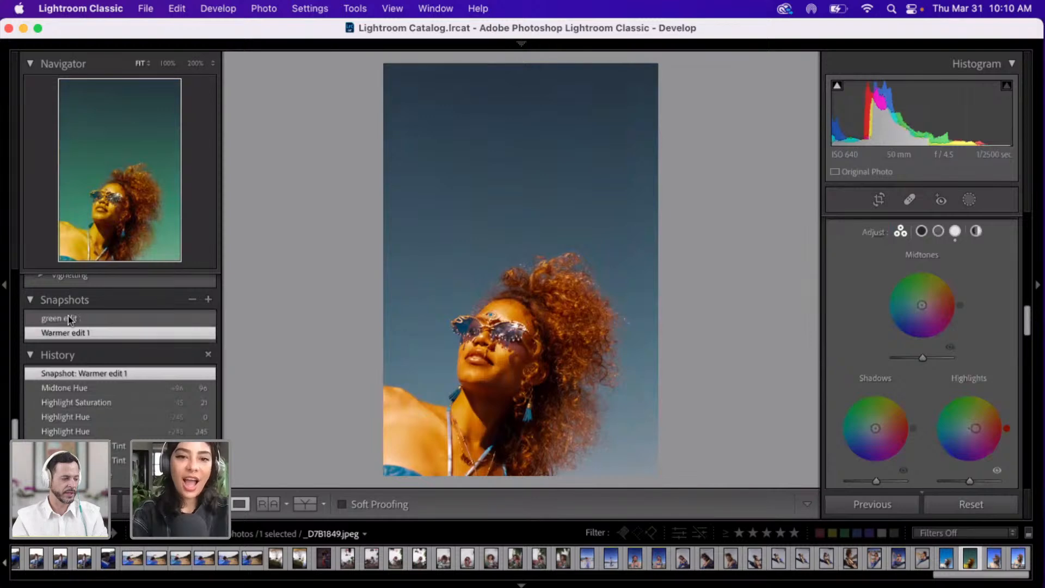
click(69, 319)
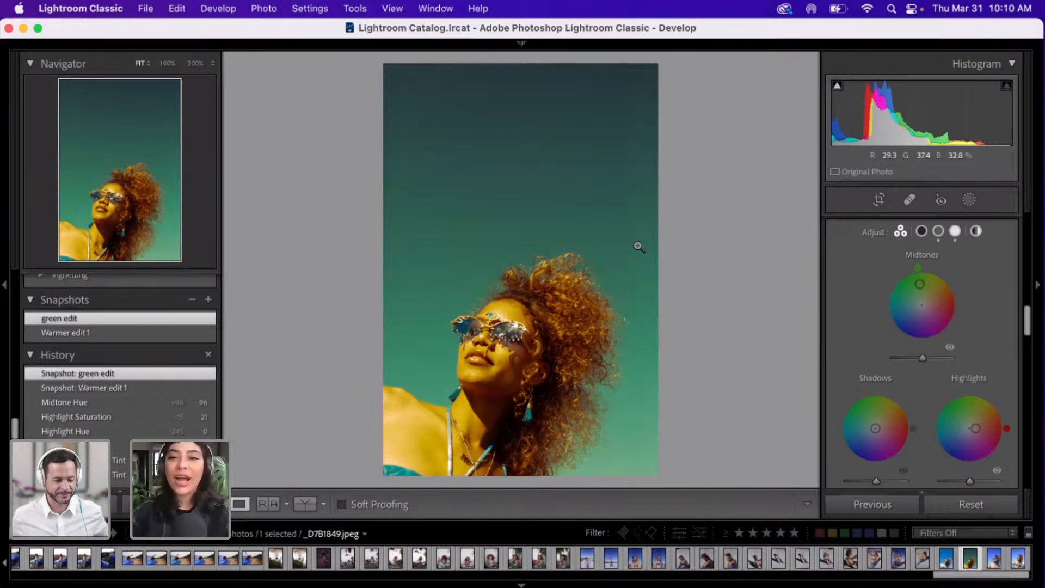
- Lower both the Highlights and the Whites to -100 in the Basic tone adjustments
click(1026, 237)
scroll(1025, 234, down, 1)
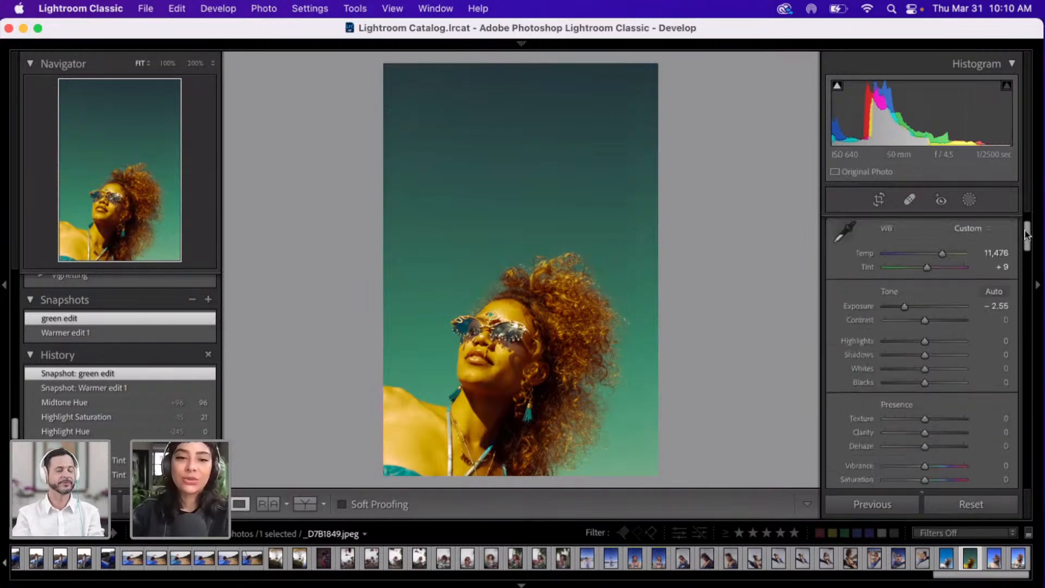
drag(1026, 234, 1027, 229)
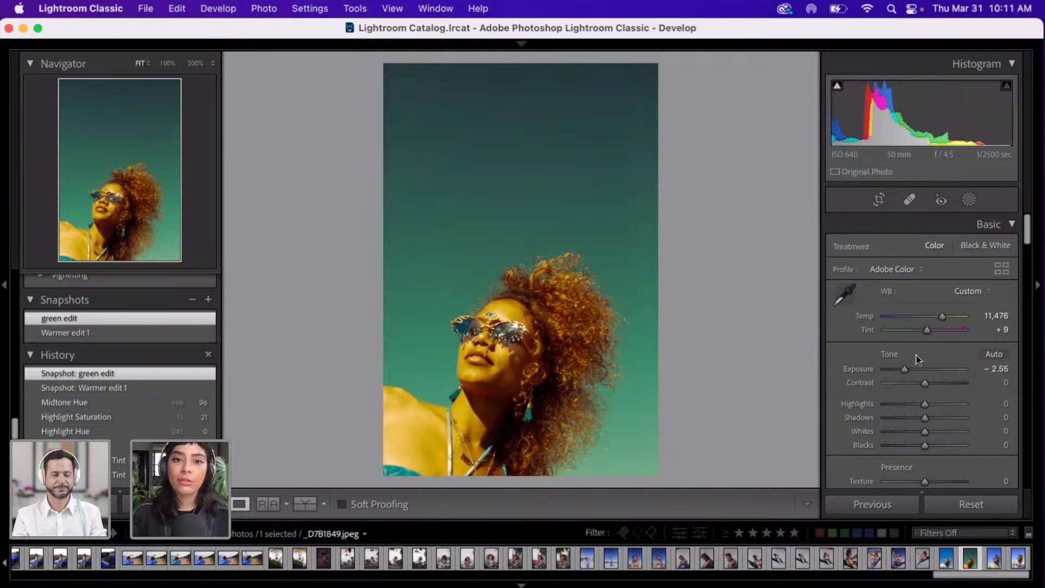
scroll(919, 359, down, 5)
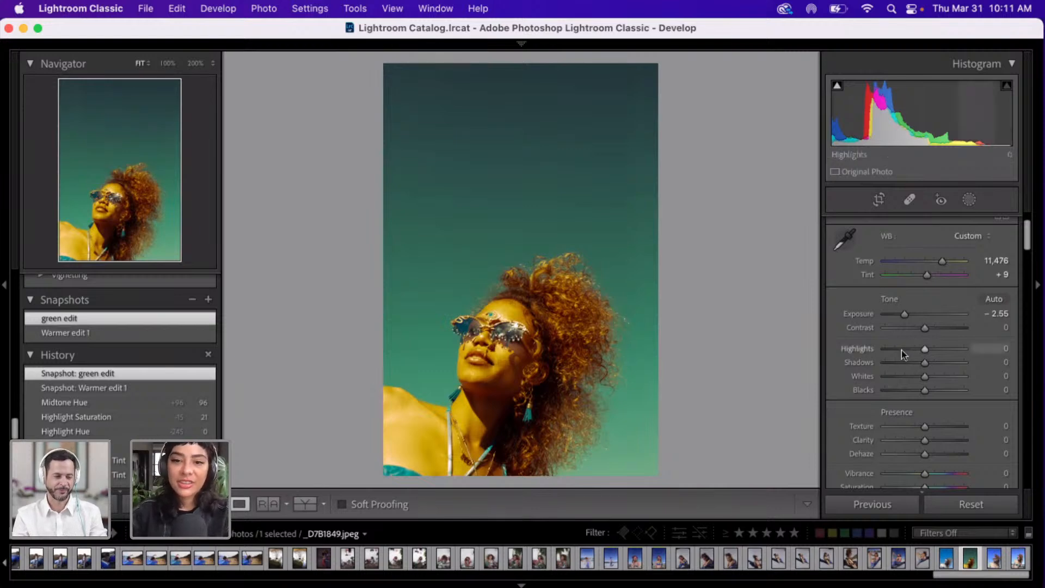
click(902, 350)
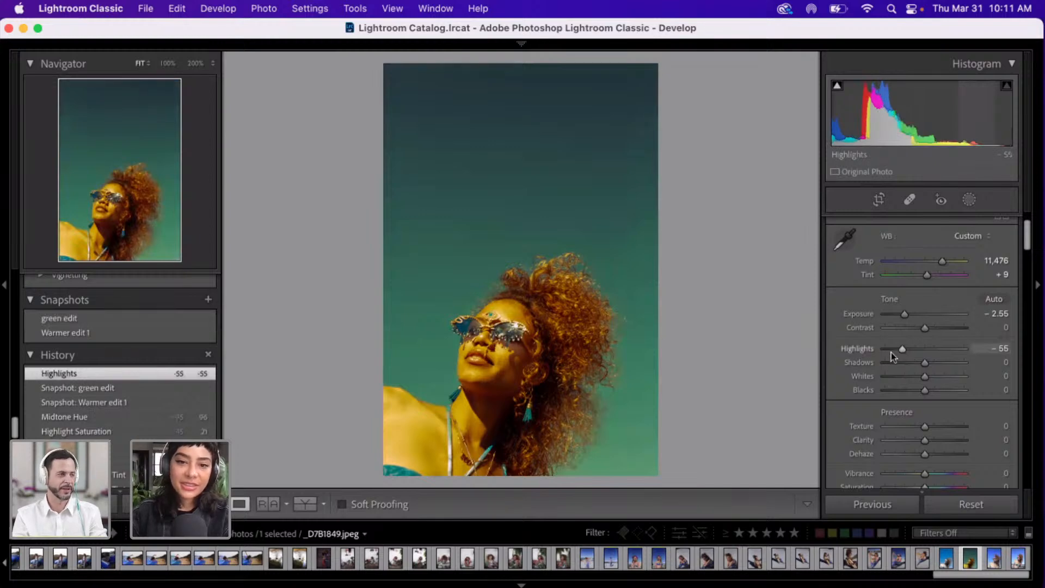
click(891, 351)
click(844, 346)
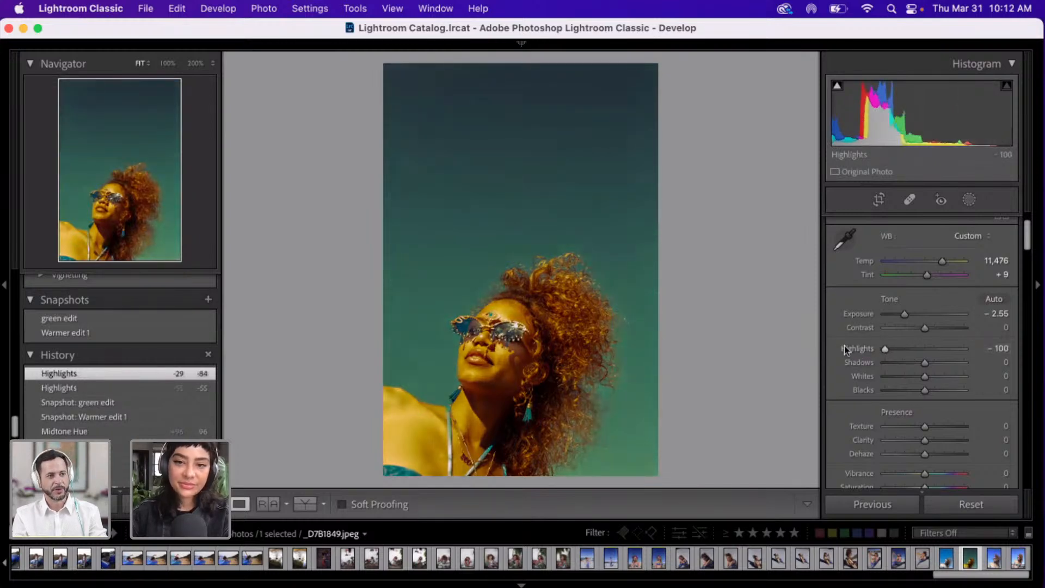
click(895, 375)
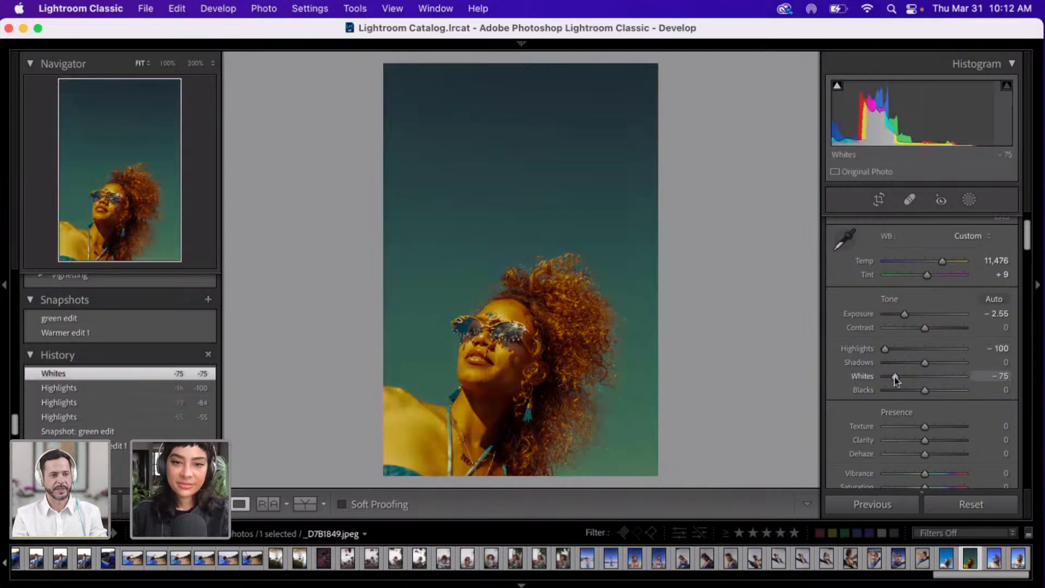
drag(893, 376, 873, 385)
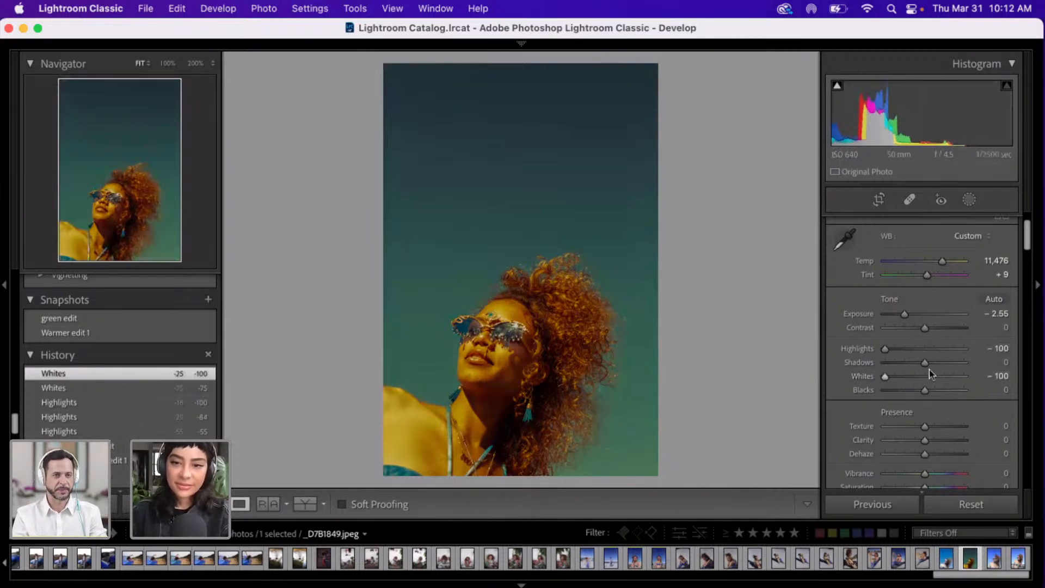
- Raise the Shadows to +69 and reduce the Vibrance to -37
drag(926, 363, 945, 365)
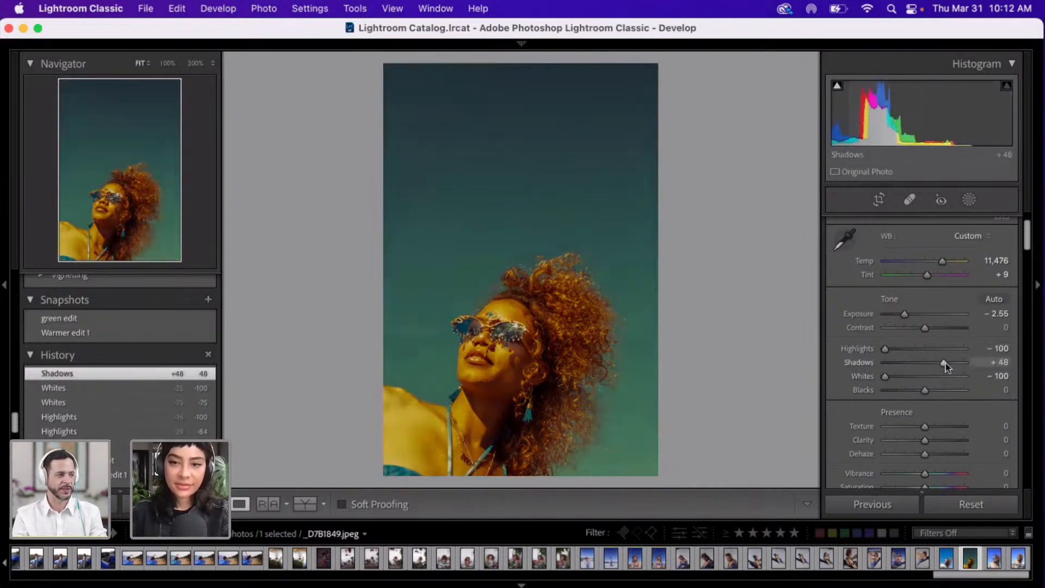
click(952, 365)
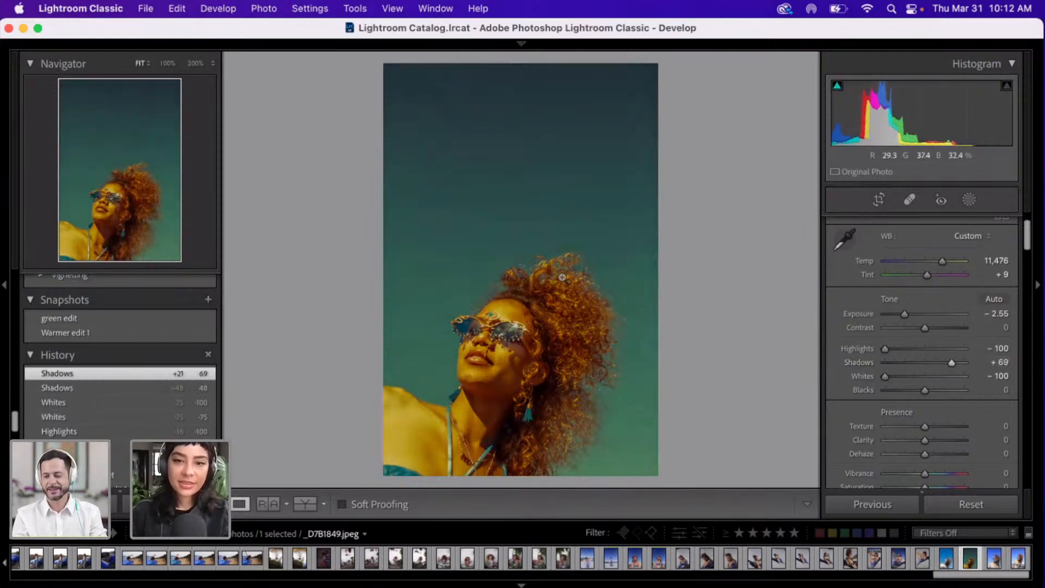
click(909, 474)
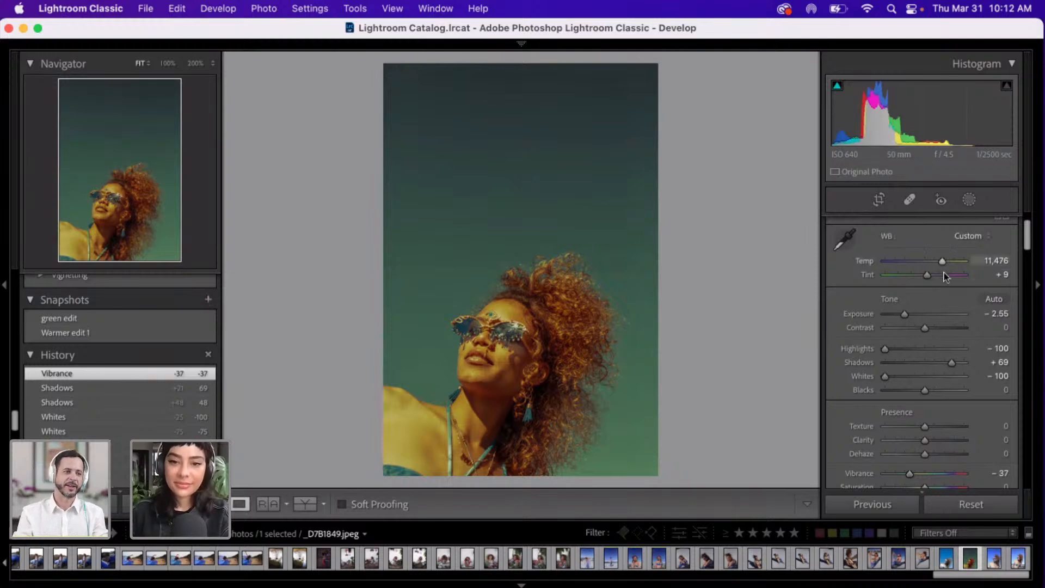
- Warm the white balance by setting the Tint to +62 and the Temp to 48,235
click(944, 275)
click(952, 275)
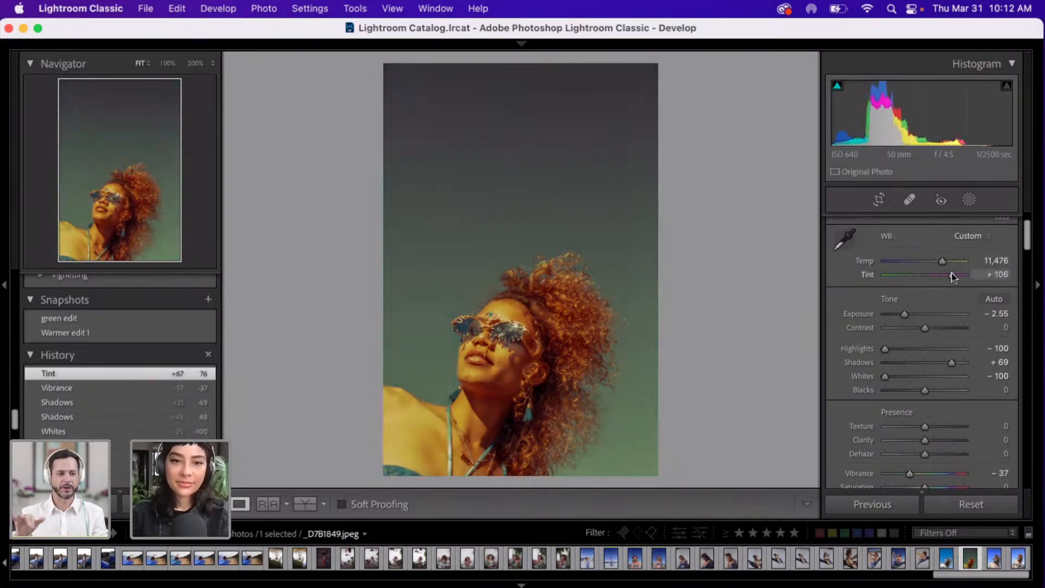
drag(947, 277, 943, 280)
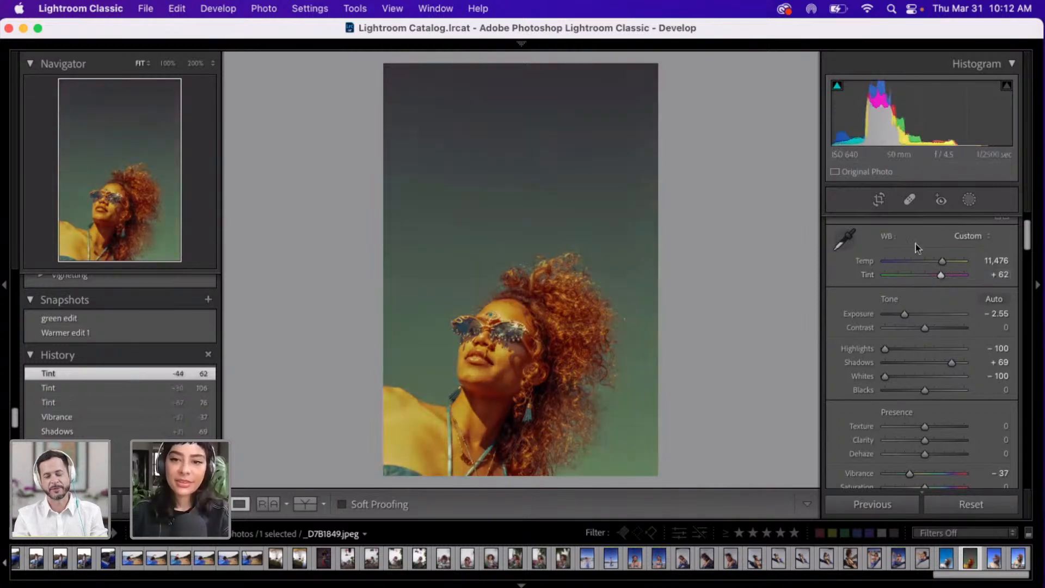
click(954, 262)
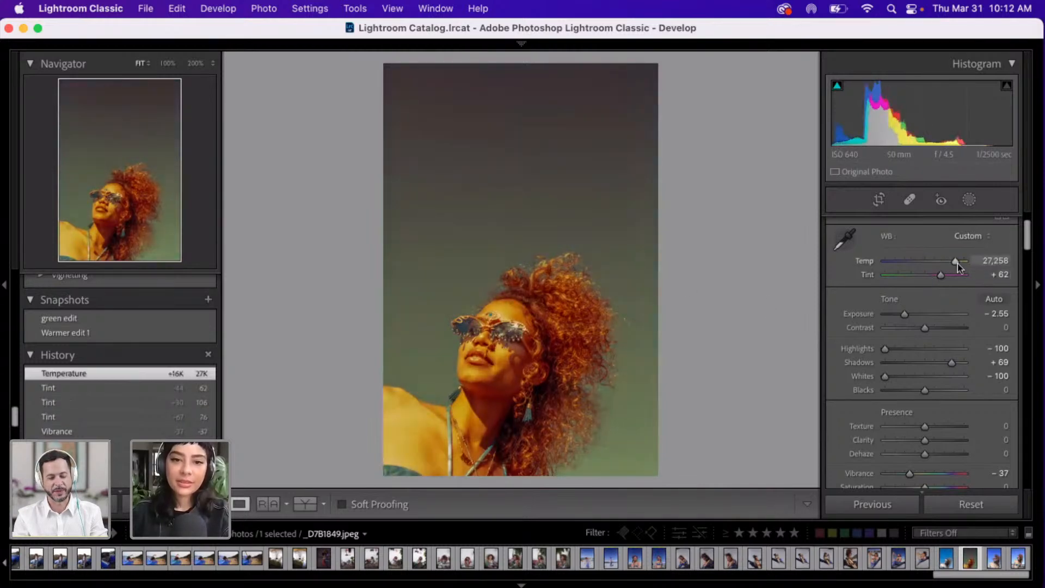
click(962, 263)
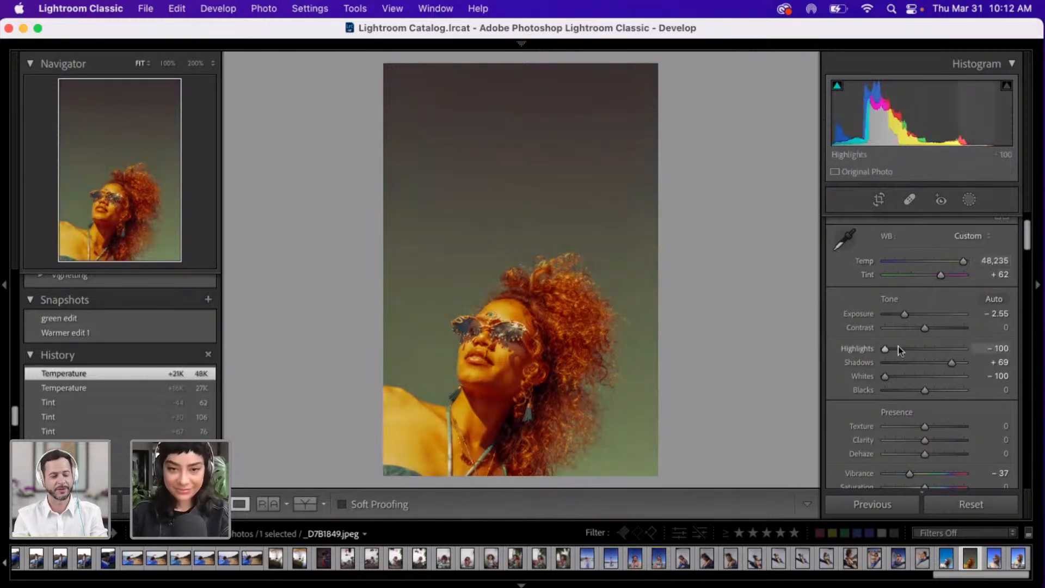
- Set the Luminance noise reduction to 23
scroll(898, 346, down, 5)
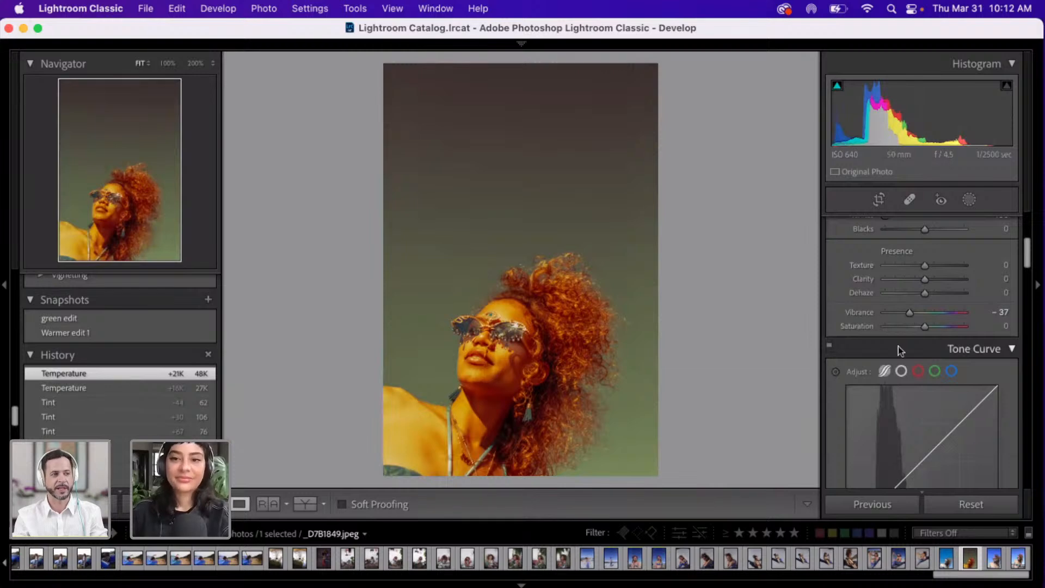
scroll(898, 346, down, 15)
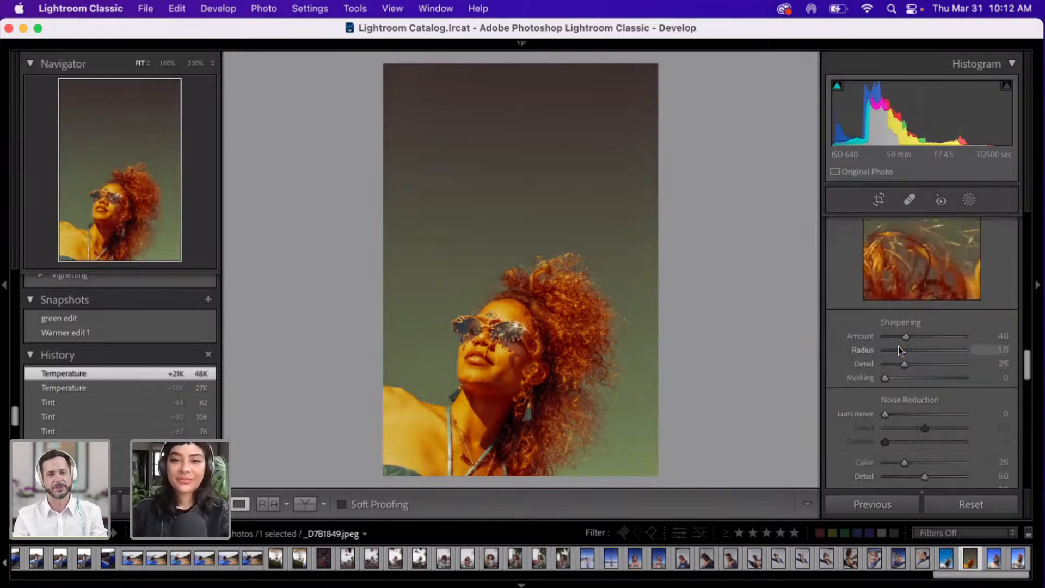
scroll(898, 346, down, 10)
scroll(898, 346, up, 8)
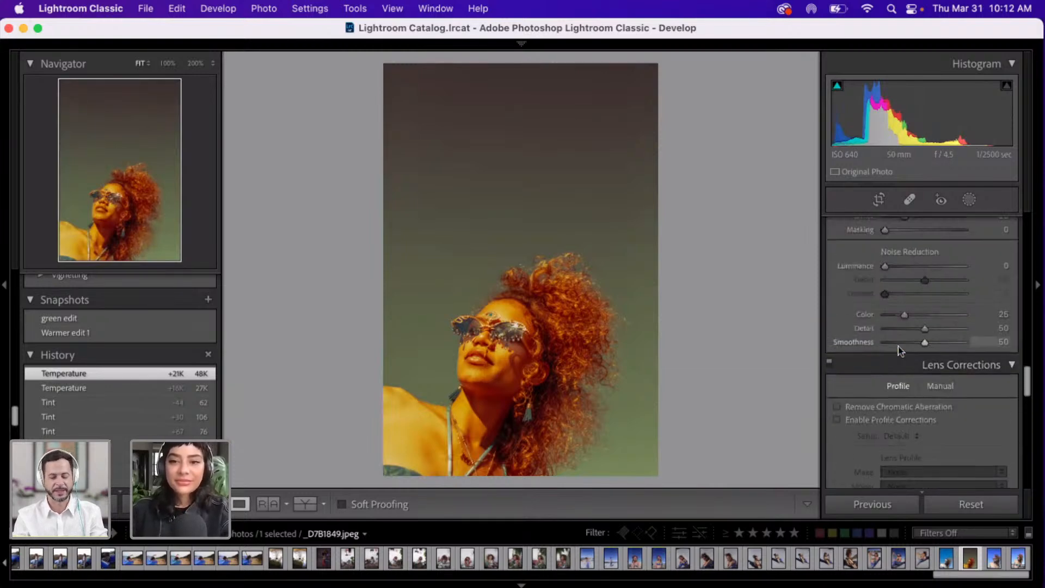
scroll(898, 346, up, 6)
scroll(899, 346, down, 8)
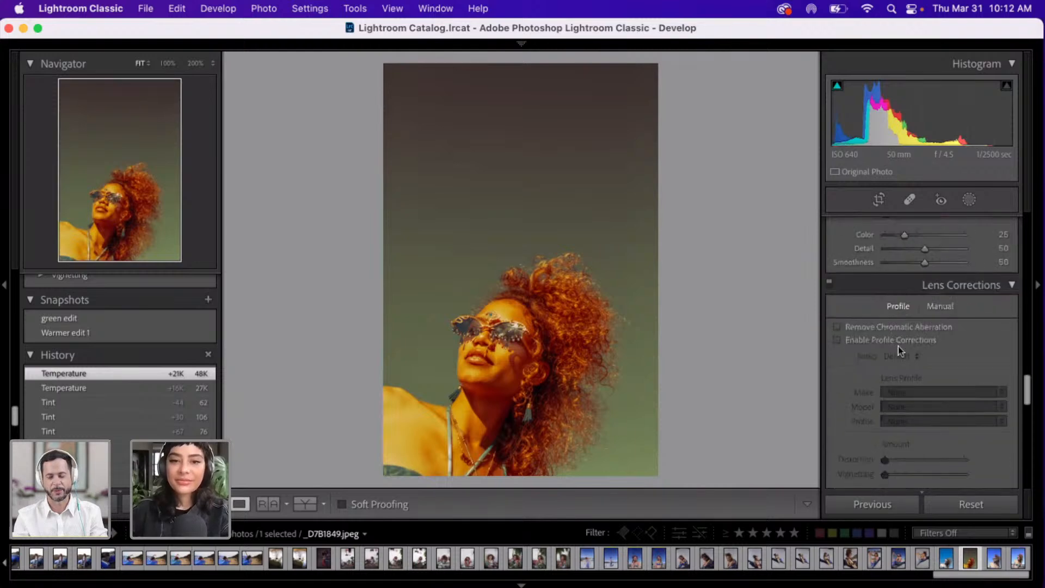
scroll(898, 346, up, 5)
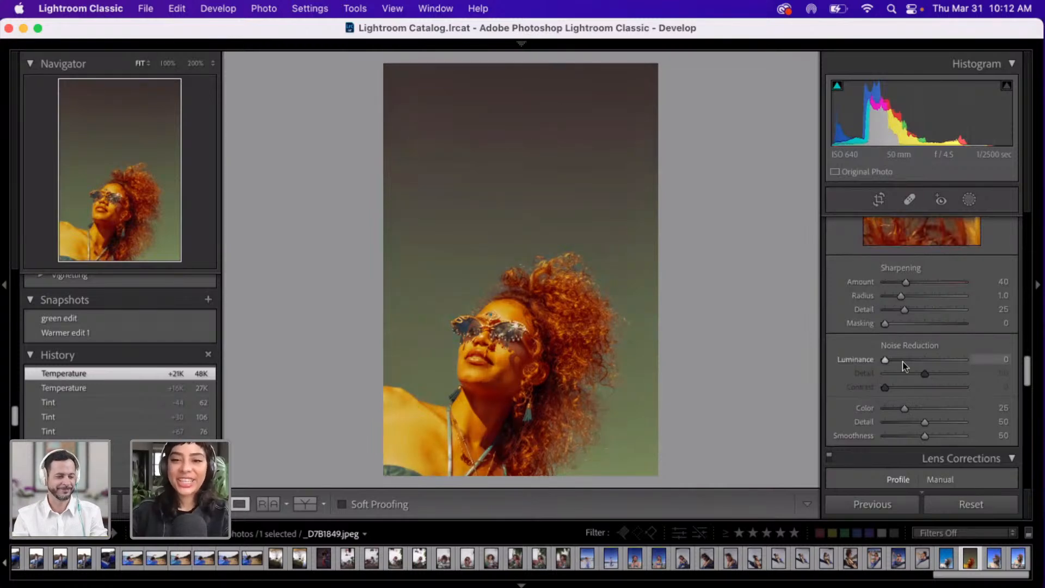
click(903, 362)
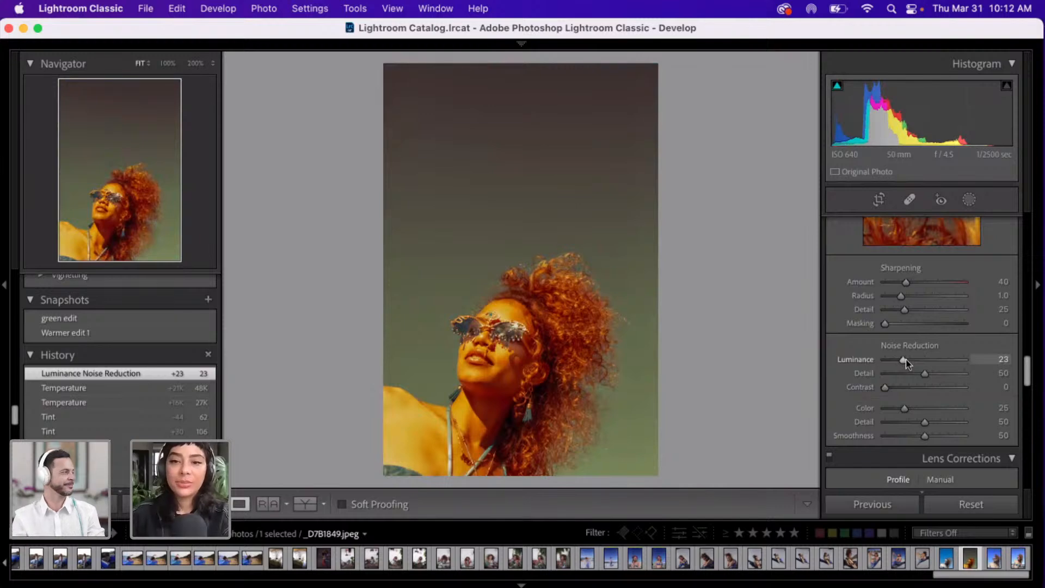
- Shift the Blue Primary Hue in Calibration to +45 to turn the skin and hair yellow
scroll(906, 359, down, 1)
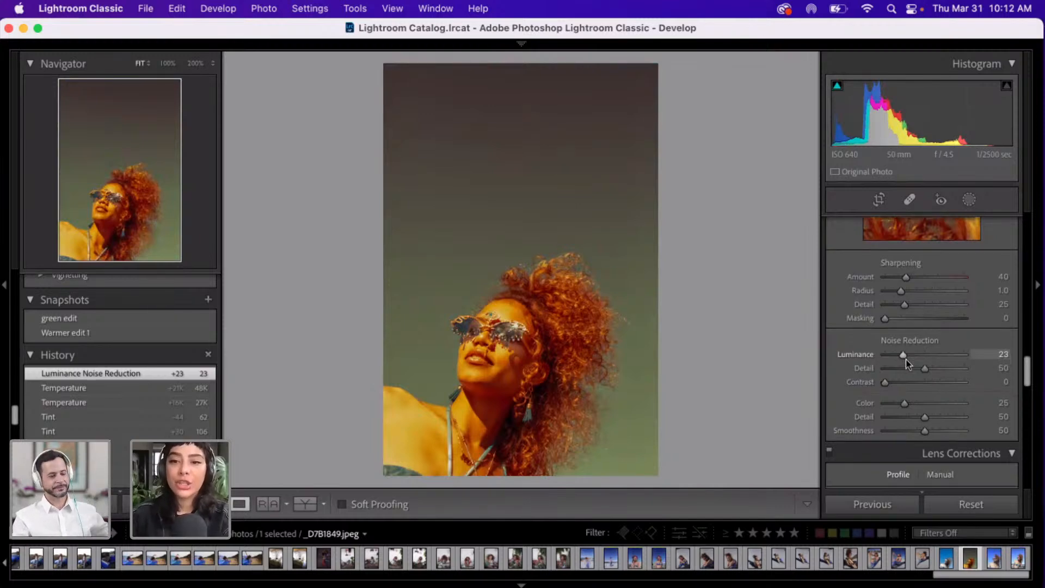
scroll(907, 364, down, 10)
scroll(907, 364, down, 5)
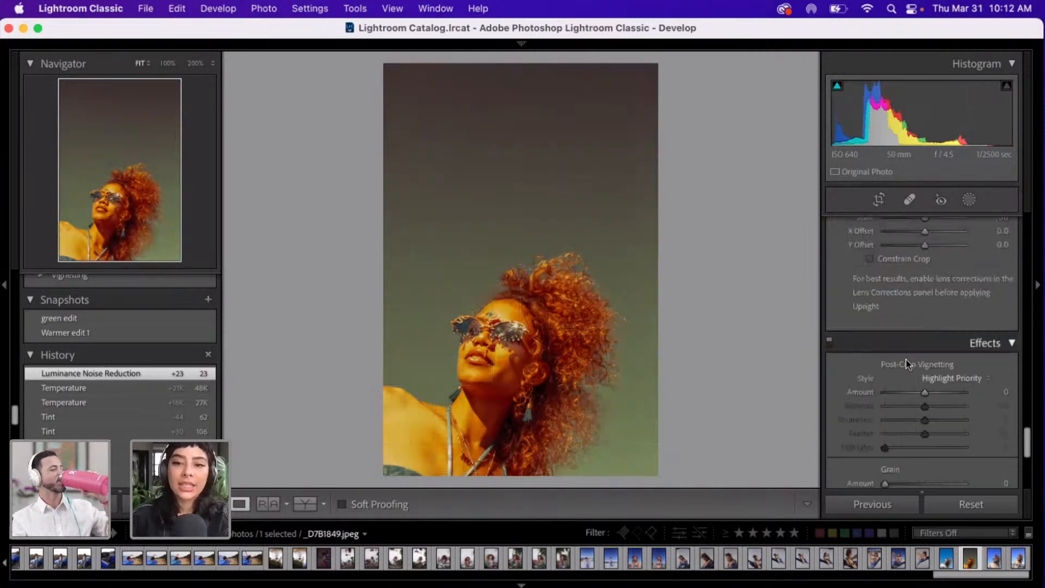
scroll(906, 364, down, 4)
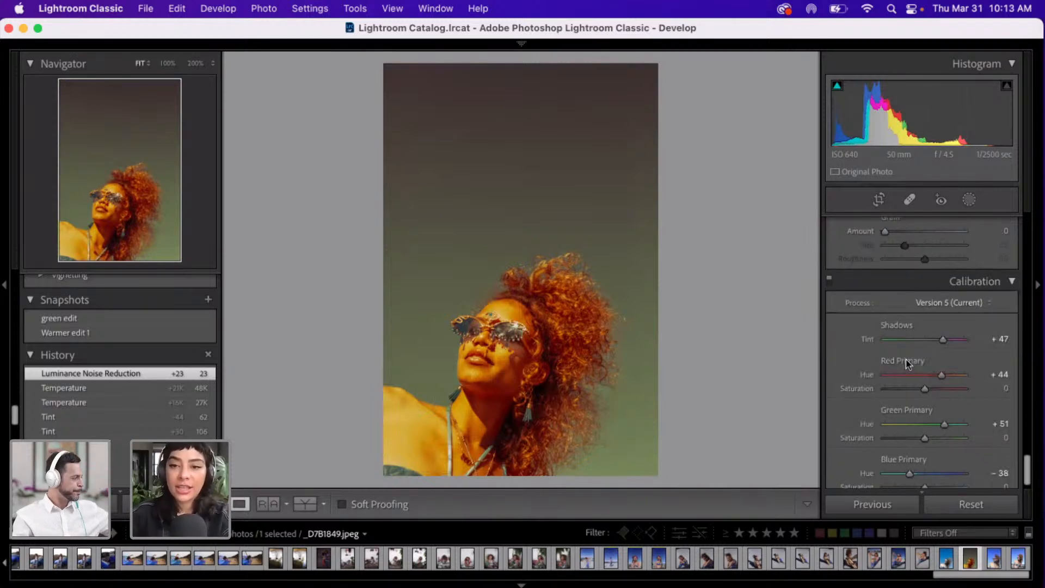
click(895, 475)
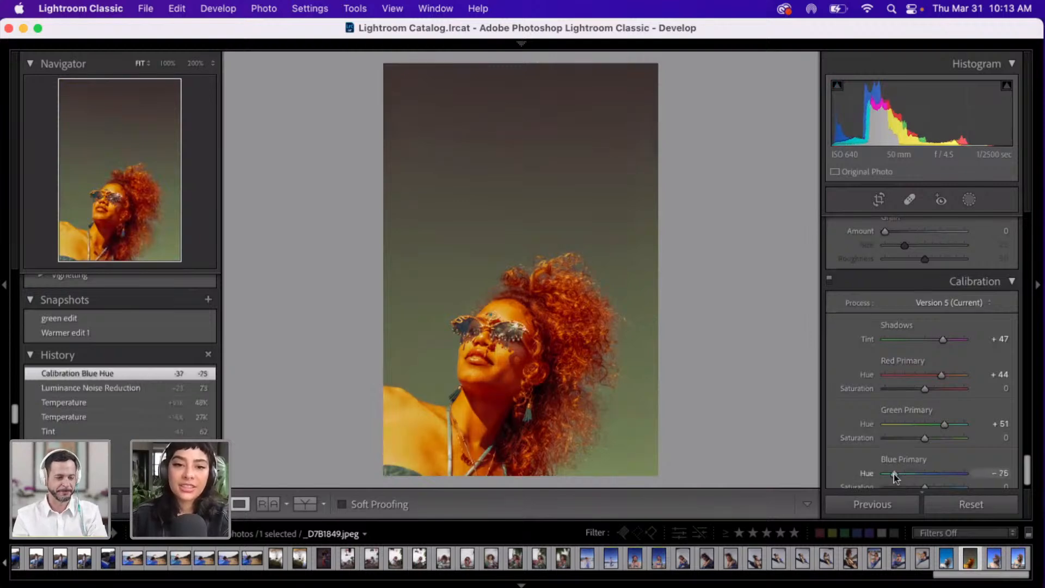
drag(895, 475, 943, 478)
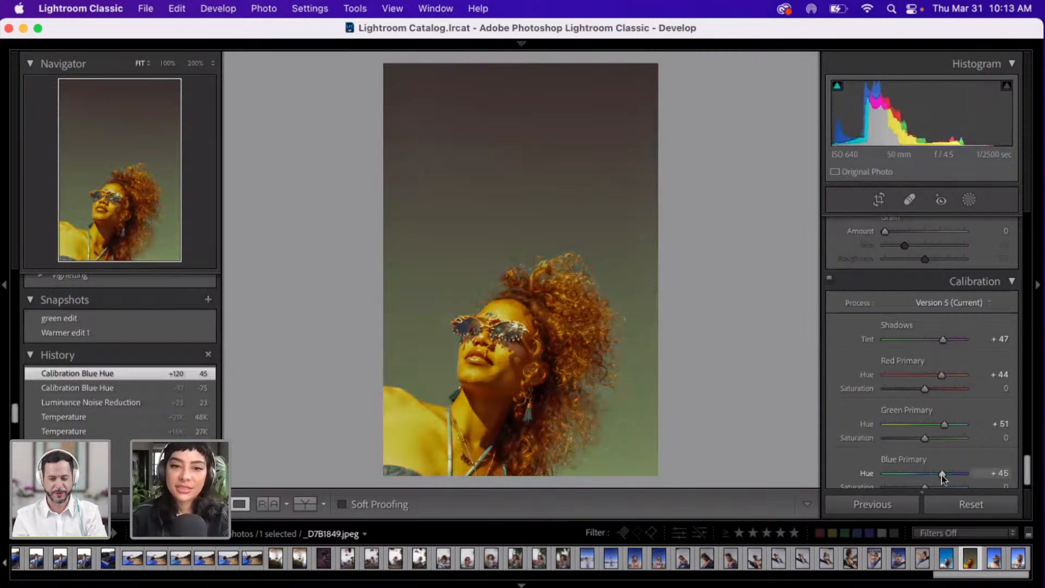
- Save the current look as a new snapshot named "yellow edit"
click(208, 300)
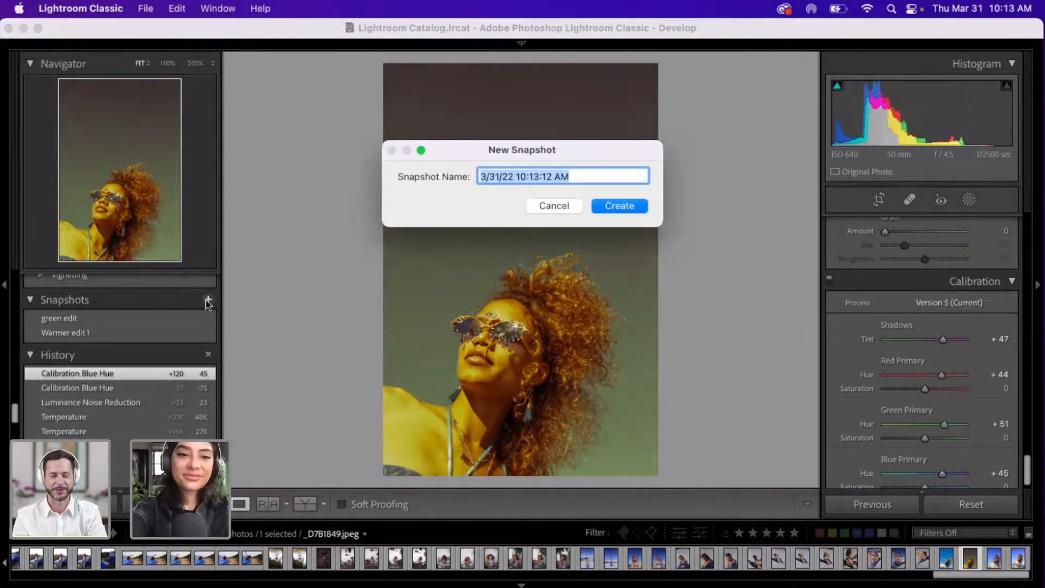
text(t)
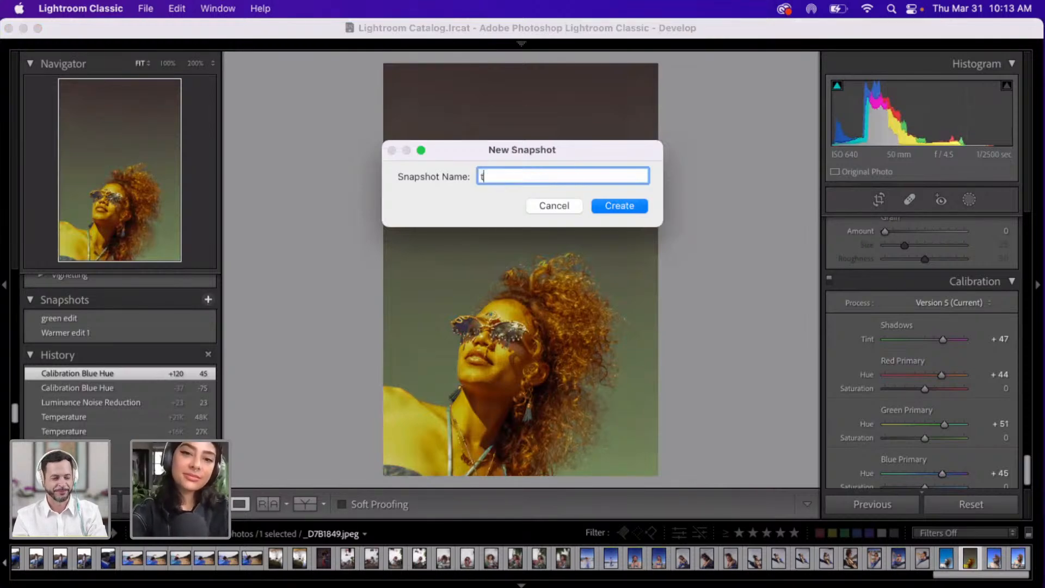
key(BackSpace)
text(ye)
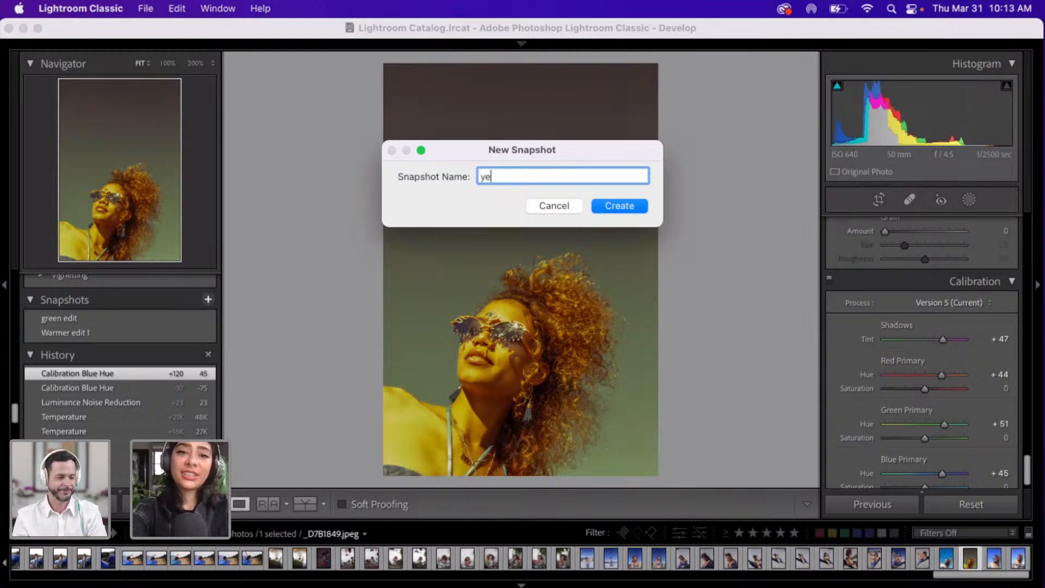
text(llow edit)
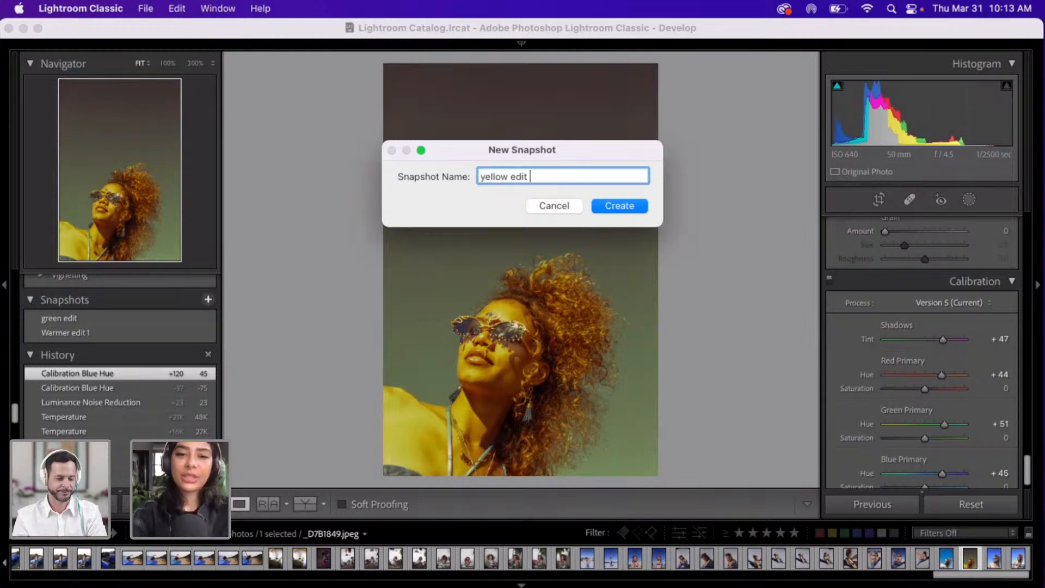
key(Return)
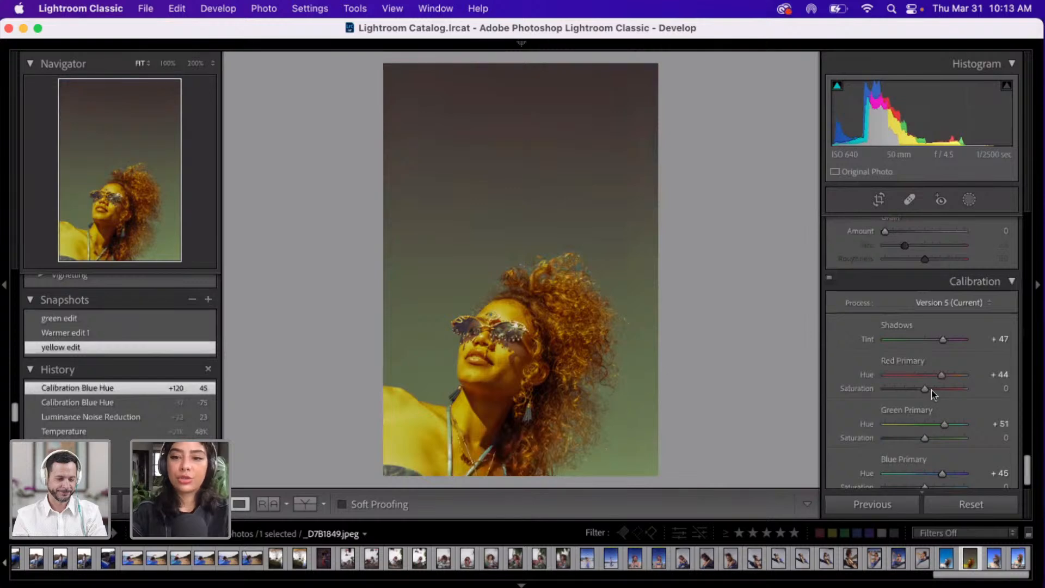
- Shift the Tint to -58 and darken the Exposure to -4.15 for a moody green look
click(1026, 231)
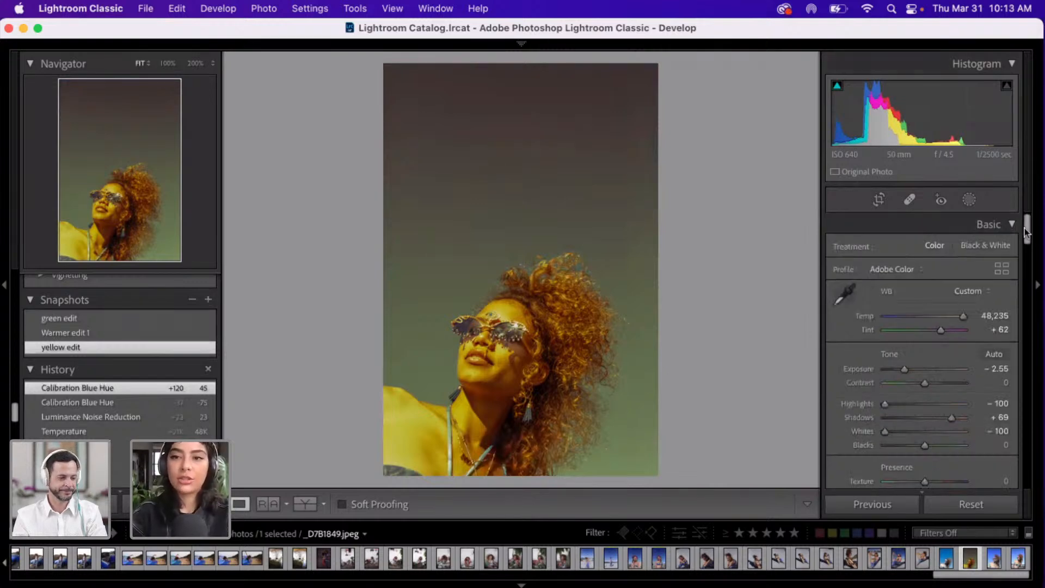
click(1027, 266)
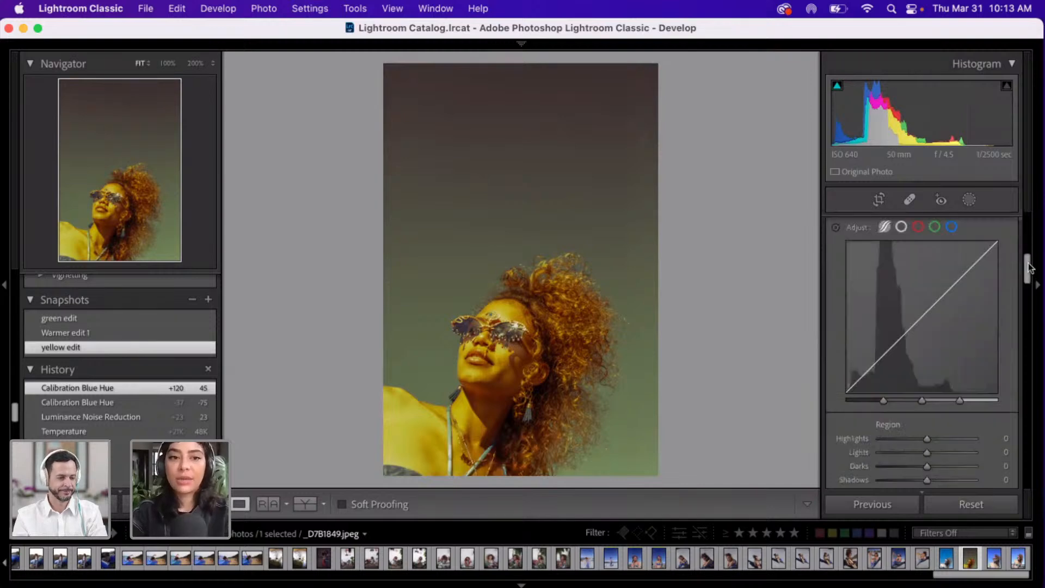
drag(1027, 266, 1029, 228)
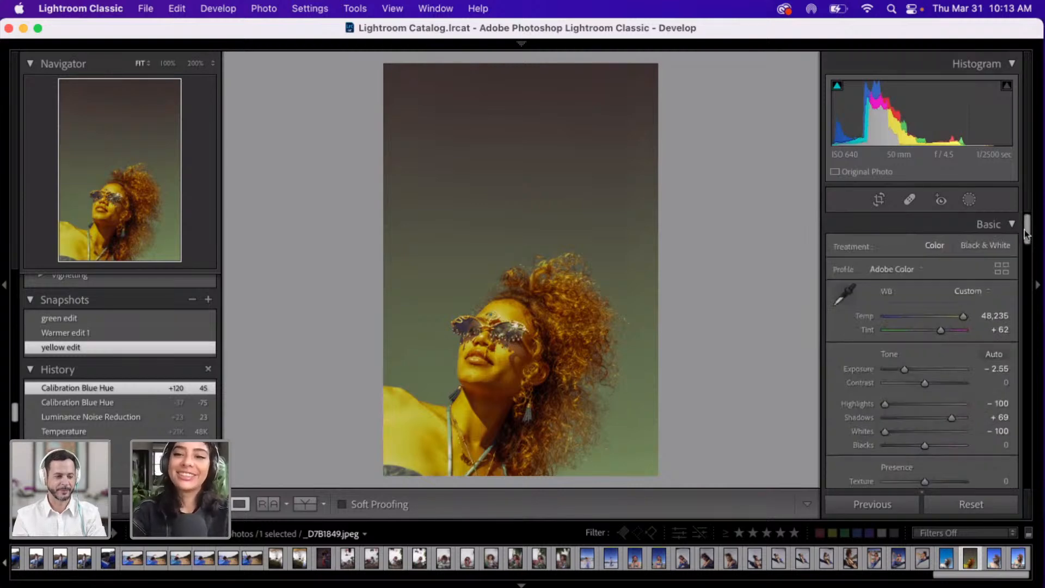
click(909, 329)
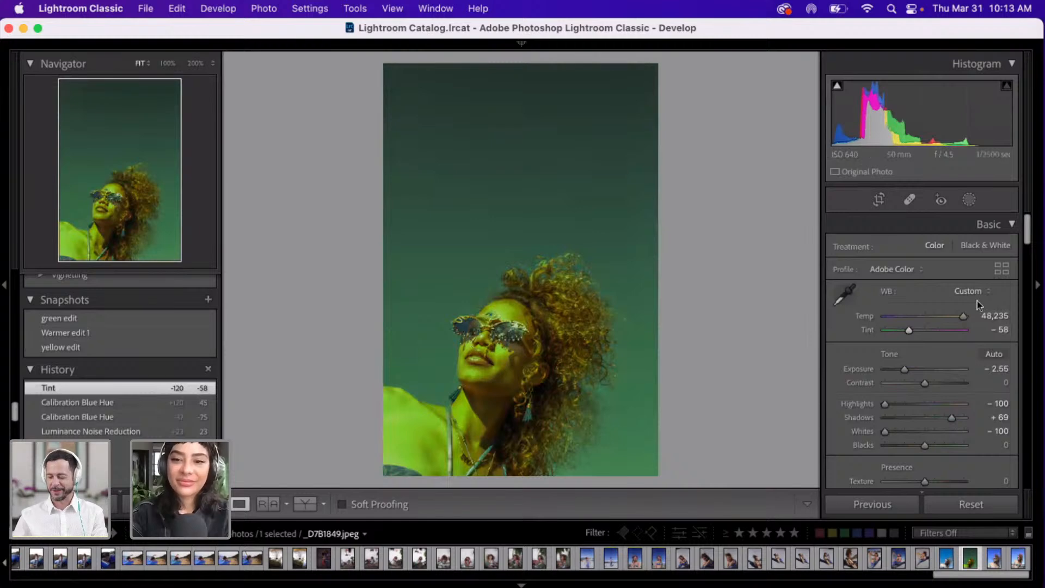
click(890, 370)
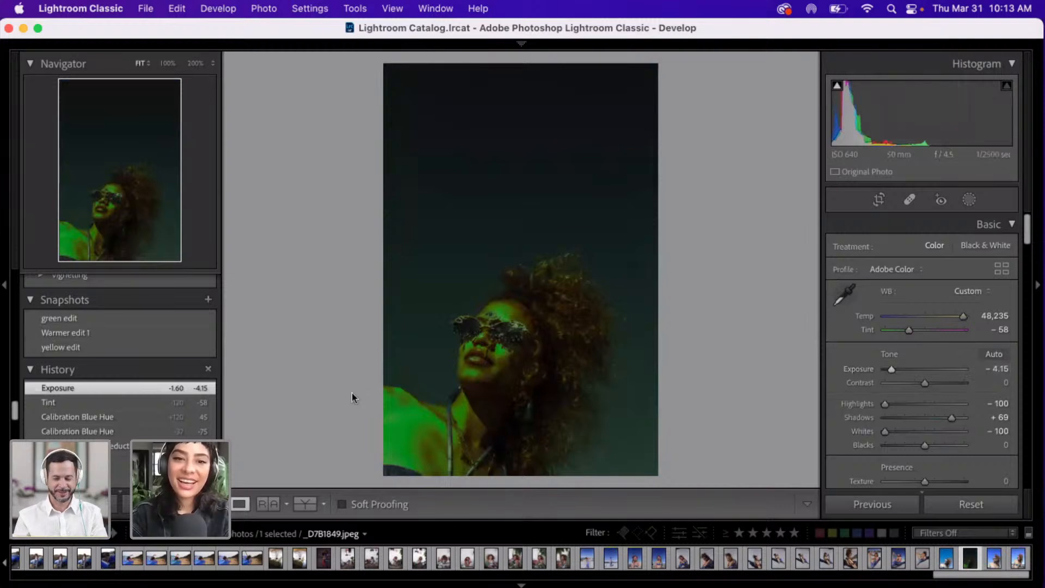
- Inspect the skin tones on the face at 100% and review the adjustment settings down to Calibration
click(393, 393)
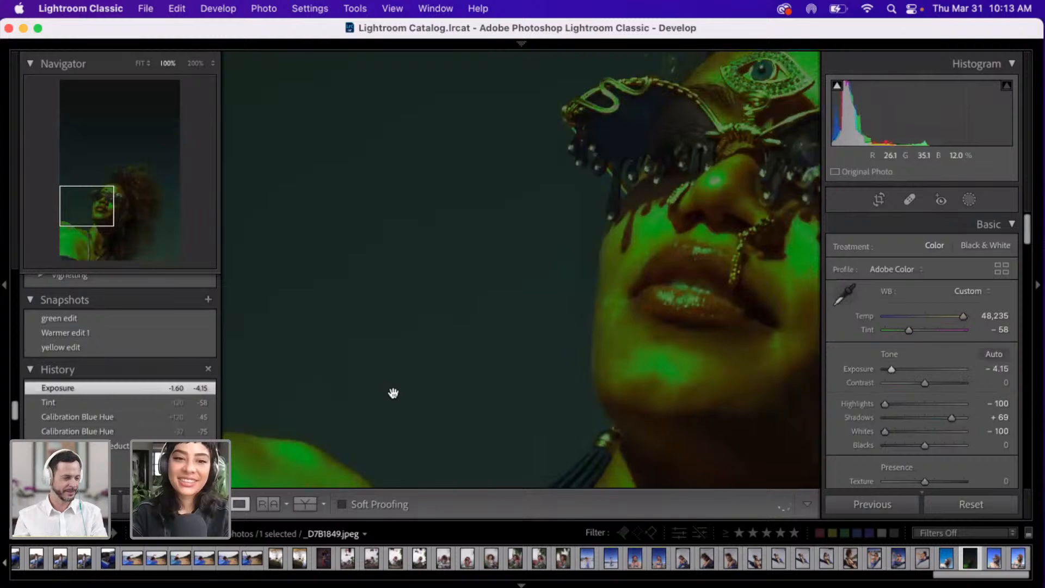
scroll(883, 431, down, 1)
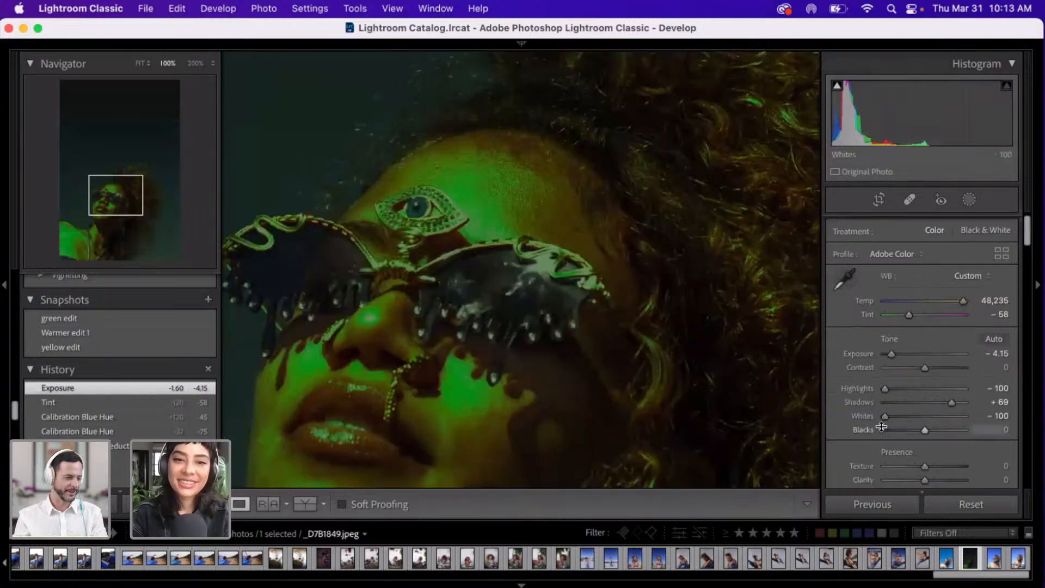
scroll(883, 430, down, 10)
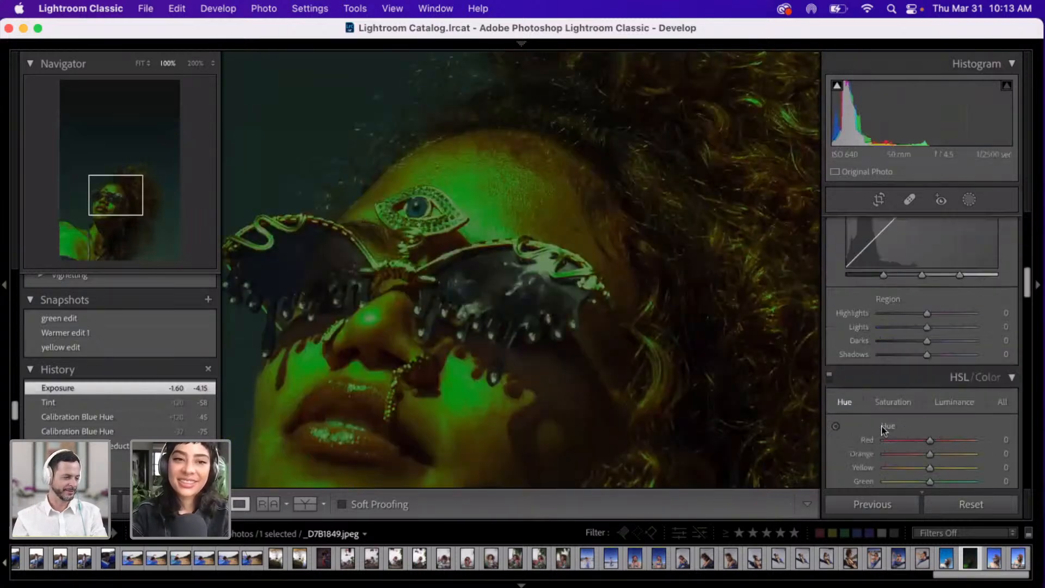
scroll(883, 431, down, 1)
scroll(882, 427, down, 10)
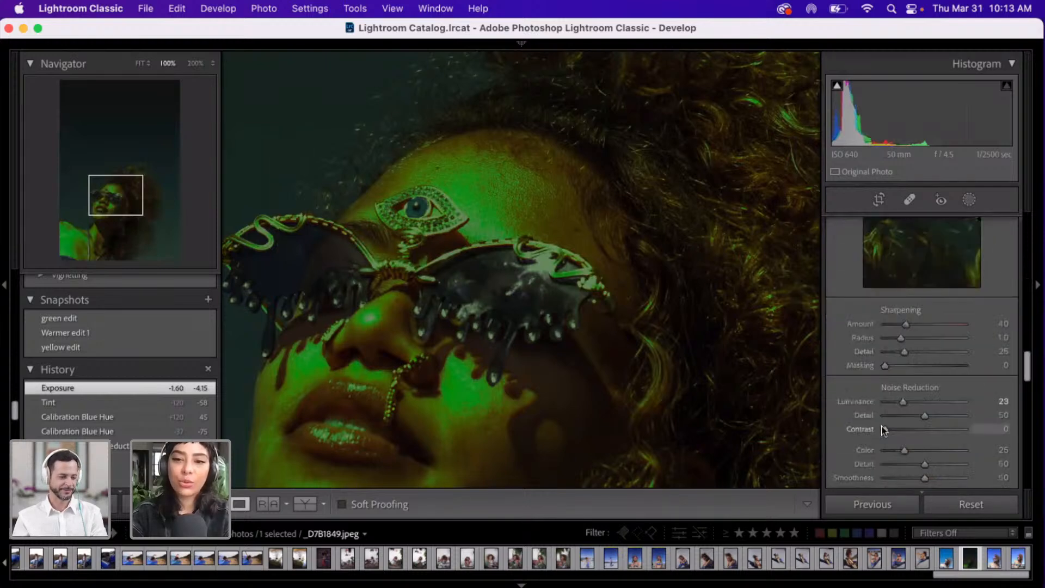
scroll(883, 430, down, 8)
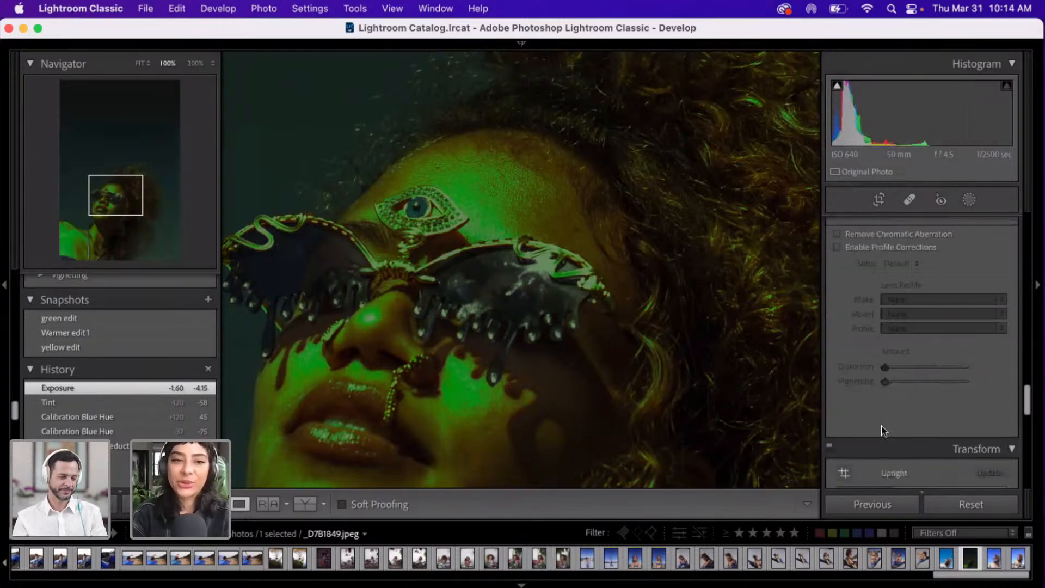
scroll(882, 429, down, 10)
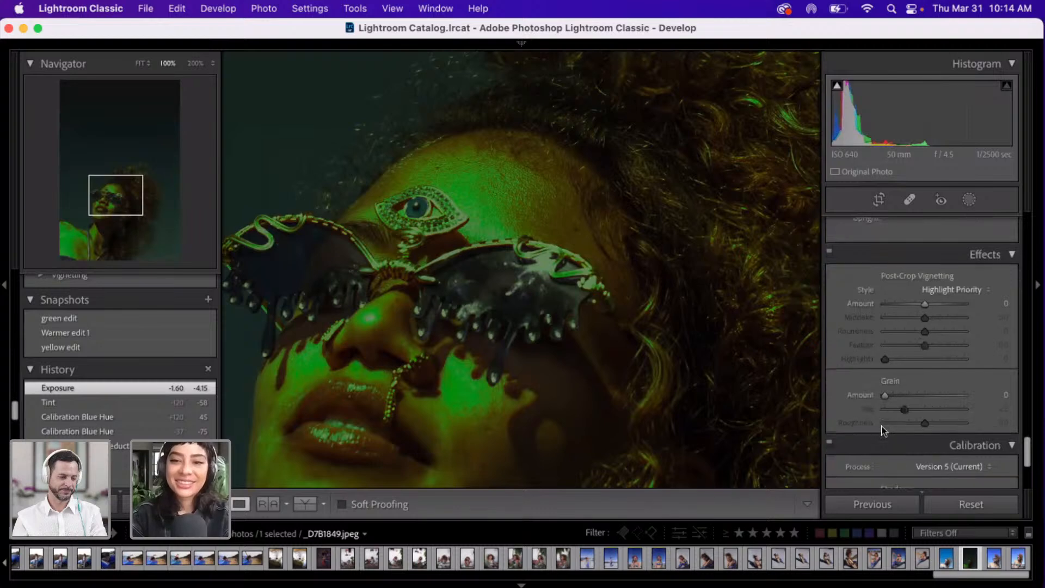
scroll(881, 430, down, 5)
scroll(882, 429, up, 3)
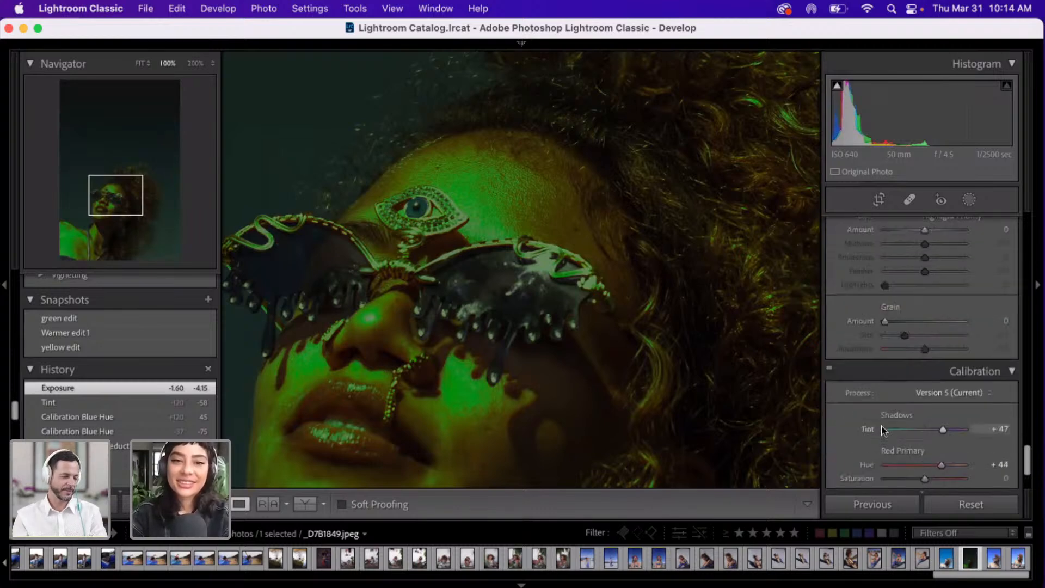
- Compare negative and positive Green Hue shifts in HSL on the skin highlights and set the Green Hue to +40
scroll(883, 431, up, 5)
scroll(882, 430, up, 5)
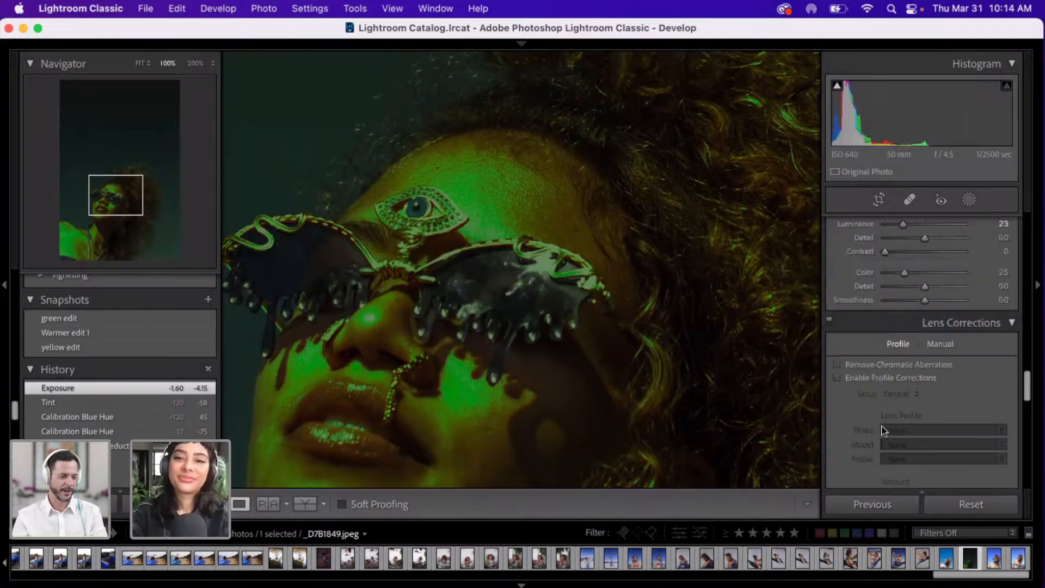
scroll(882, 430, up, 5)
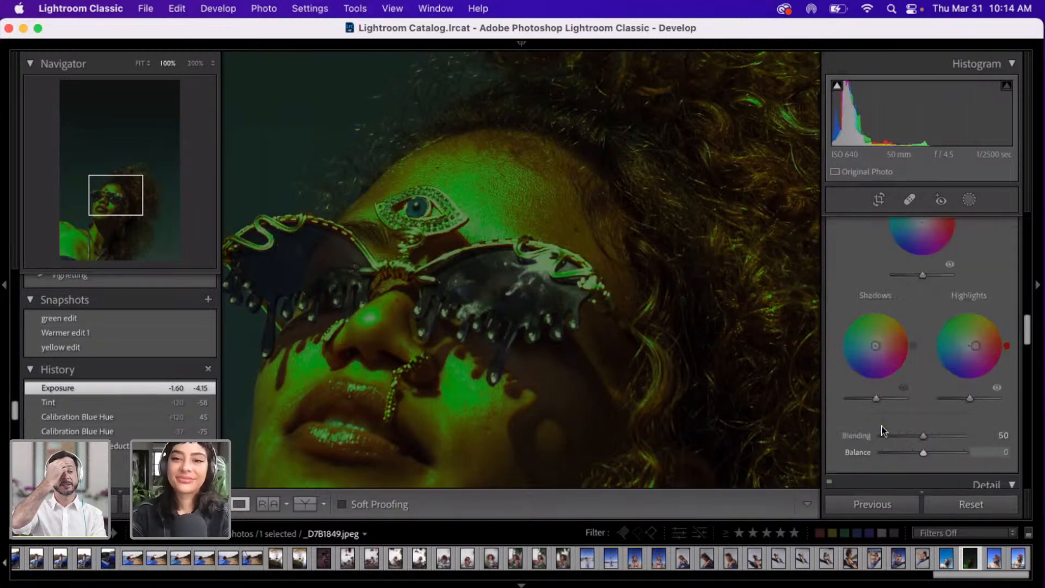
scroll(882, 430, up, 1)
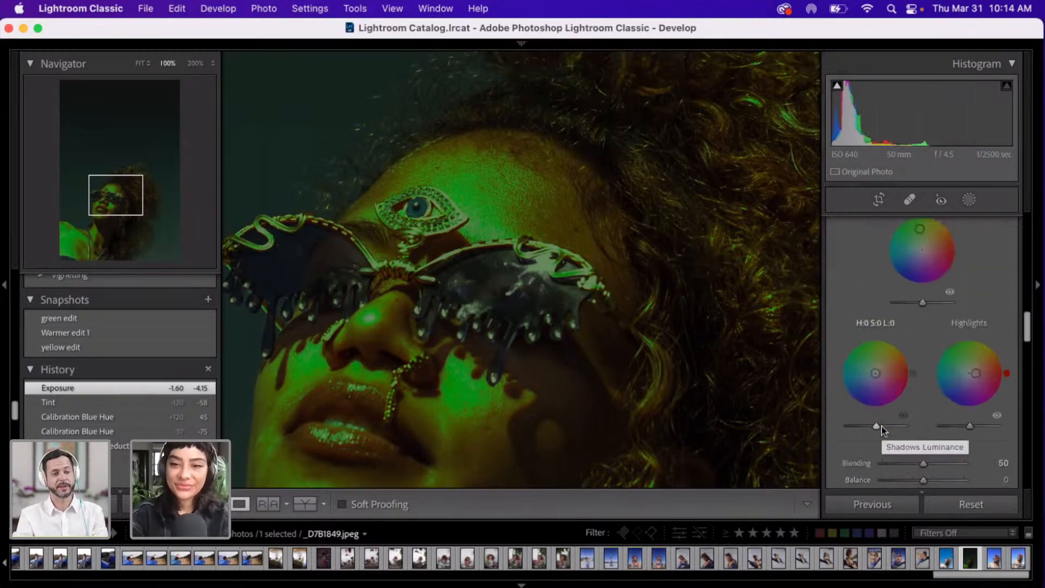
scroll(880, 425, up, 2)
scroll(948, 309, up, 4)
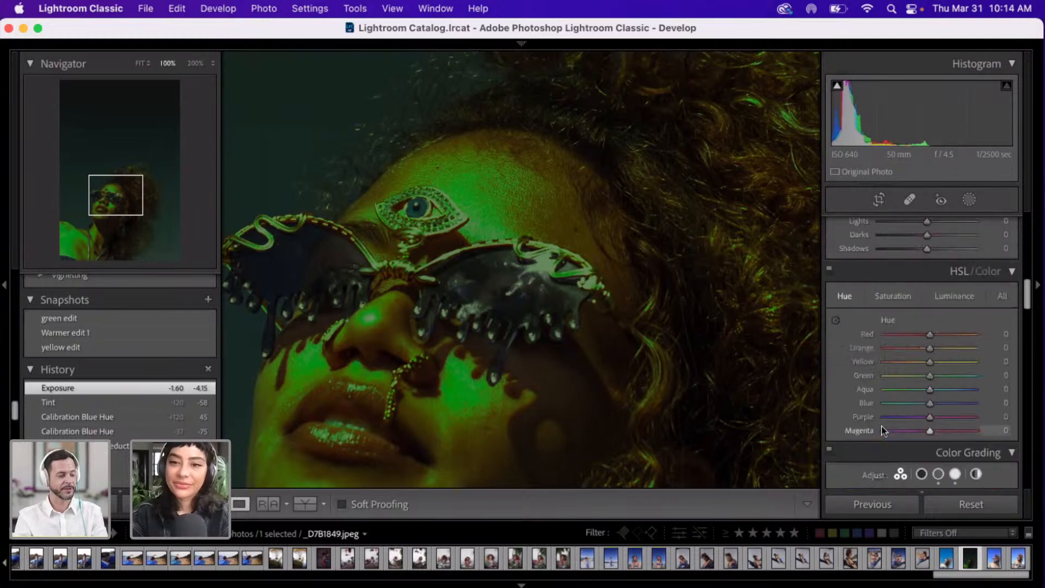
click(900, 377)
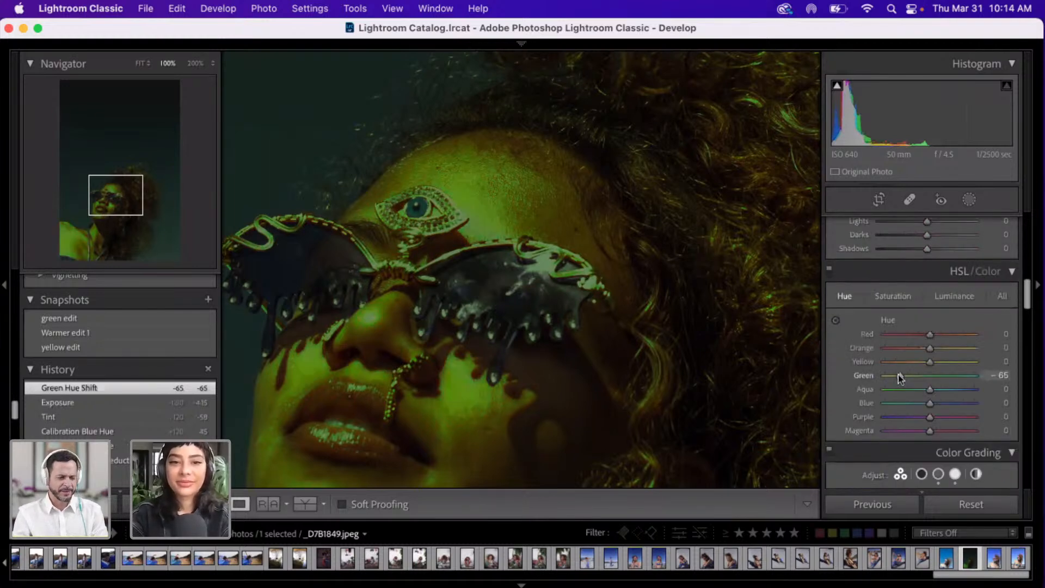
click(961, 376)
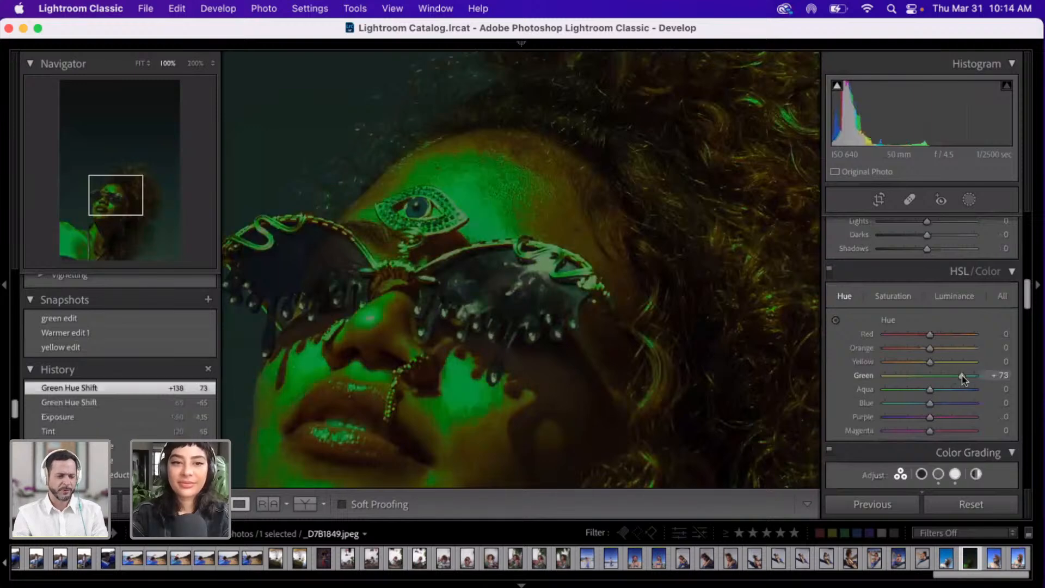
drag(962, 377, 943, 377)
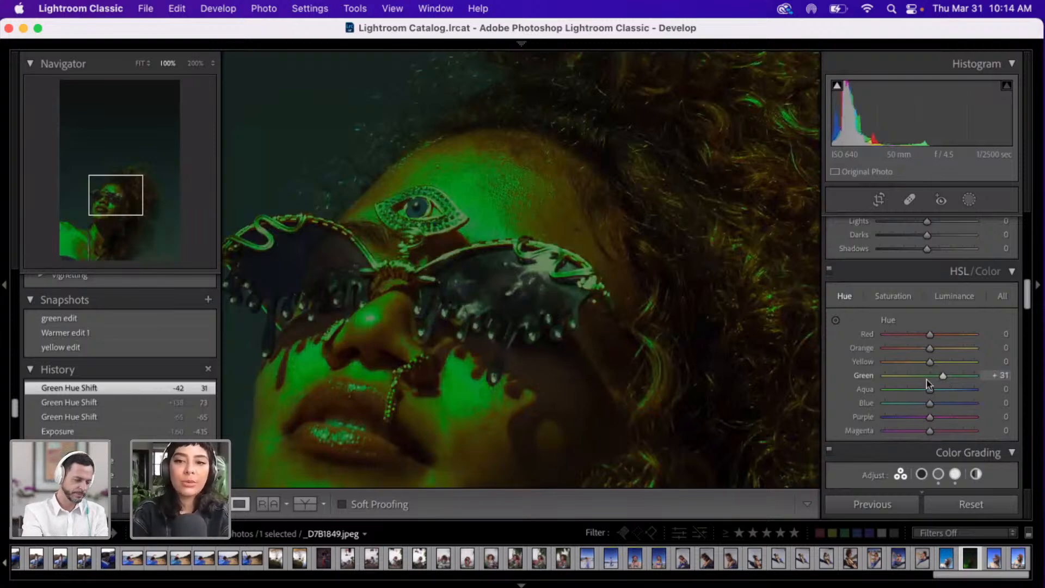
click(909, 376)
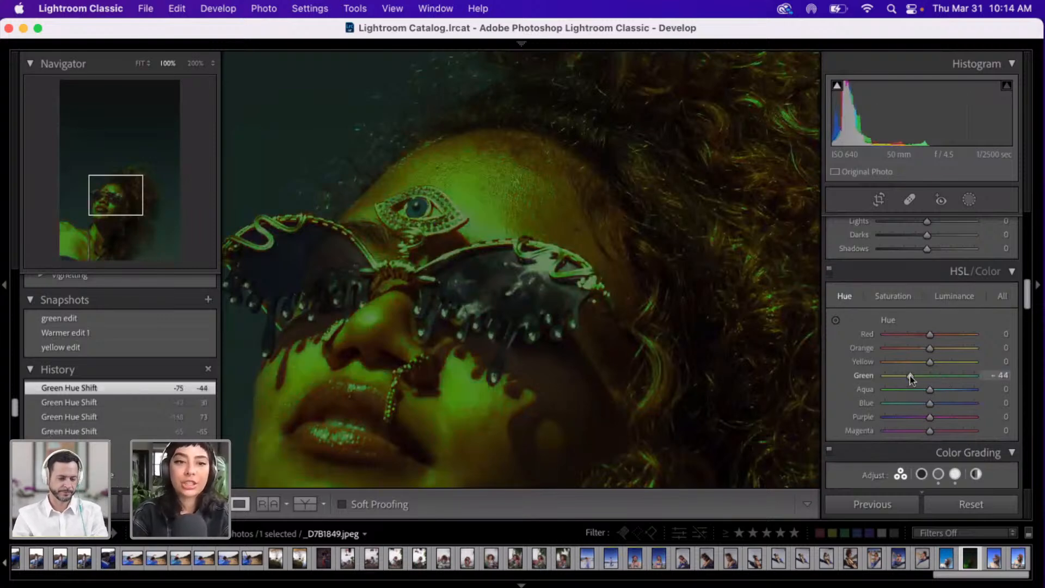
click(947, 377)
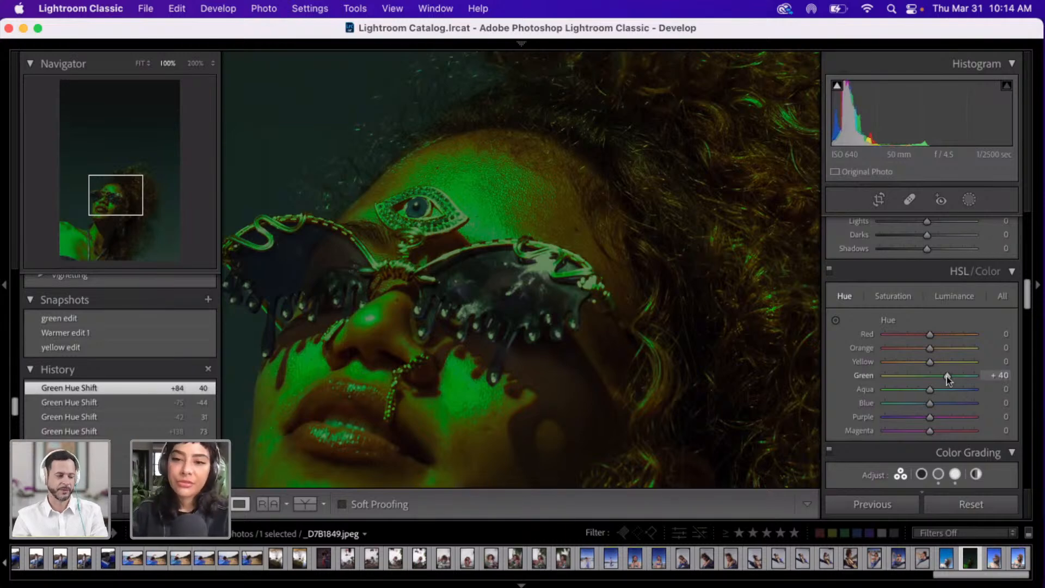
- Mute the green in the skin highlights by lowering the HSL Green Saturation to -89
click(894, 297)
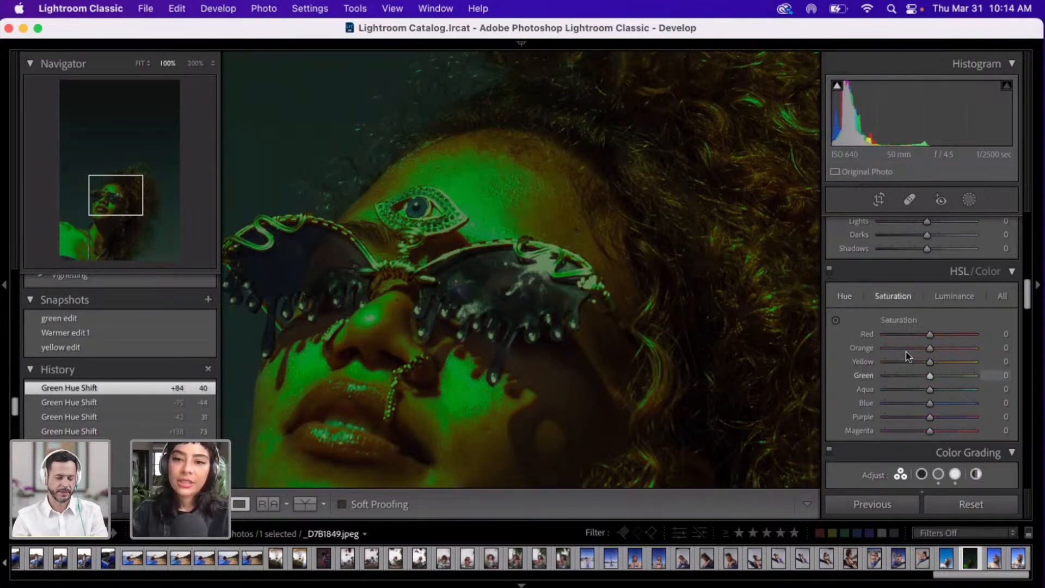
click(903, 377)
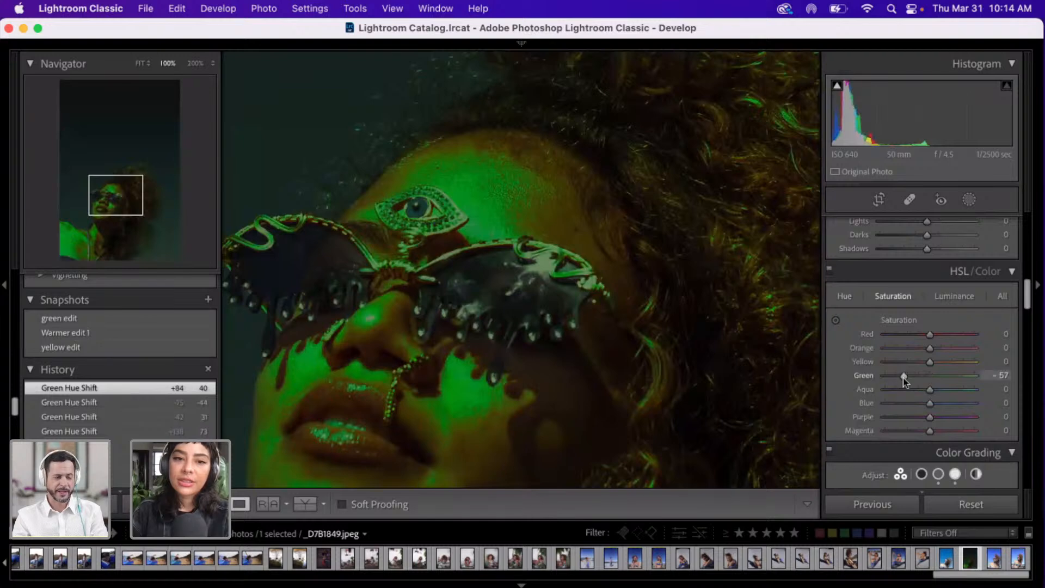
click(888, 378)
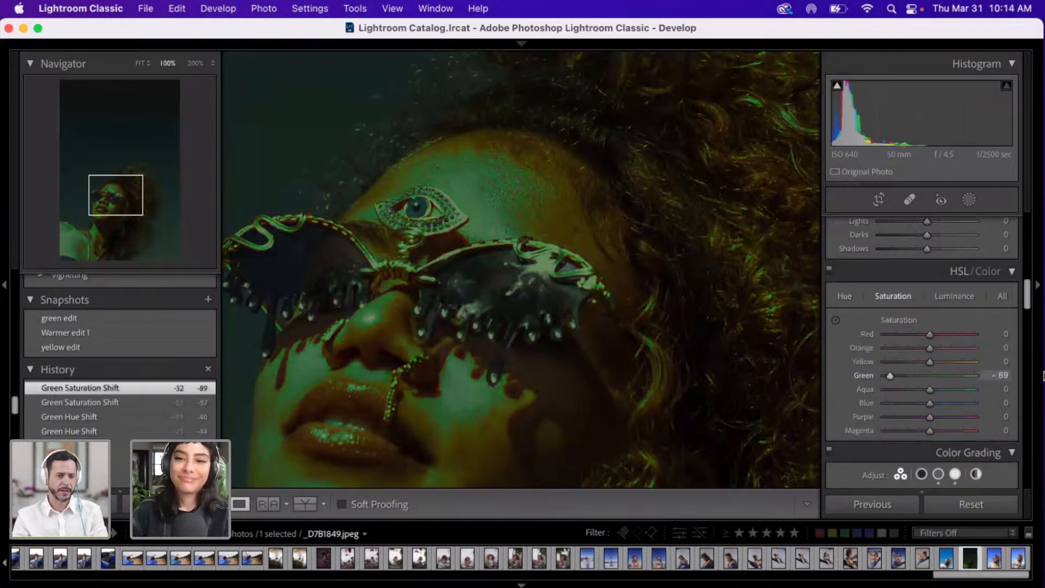
- Try the Whites at -37, return them to -100, and raise the Highlights to -25
scroll(1025, 142, up, 10)
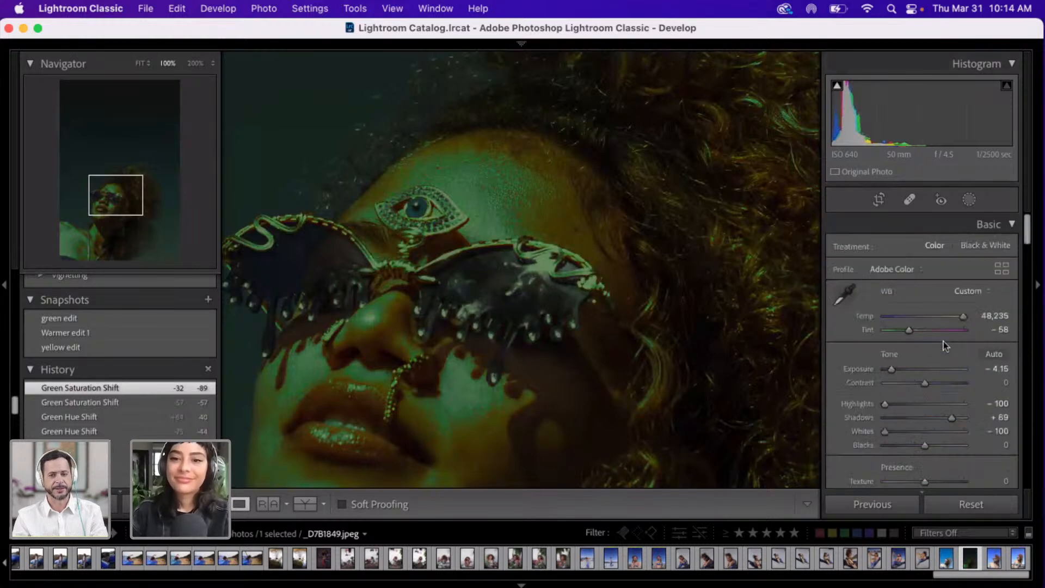
click(909, 432)
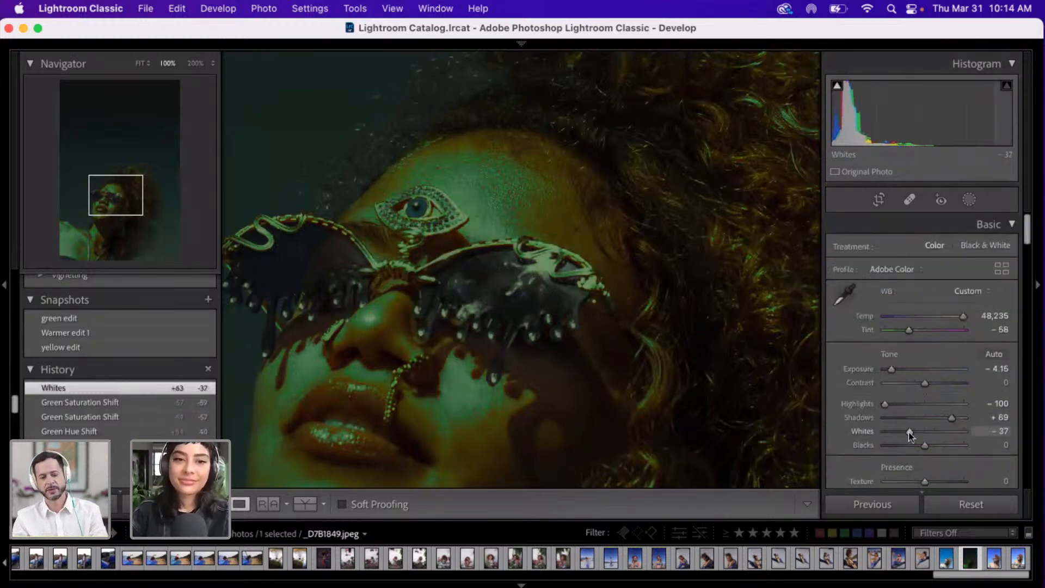
drag(909, 433, 885, 414)
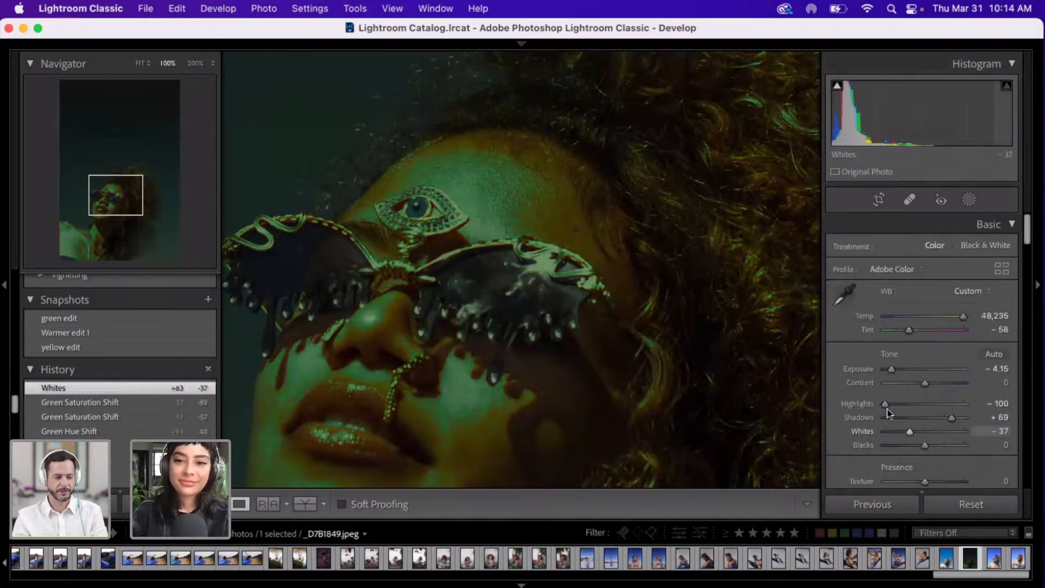
click(915, 405)
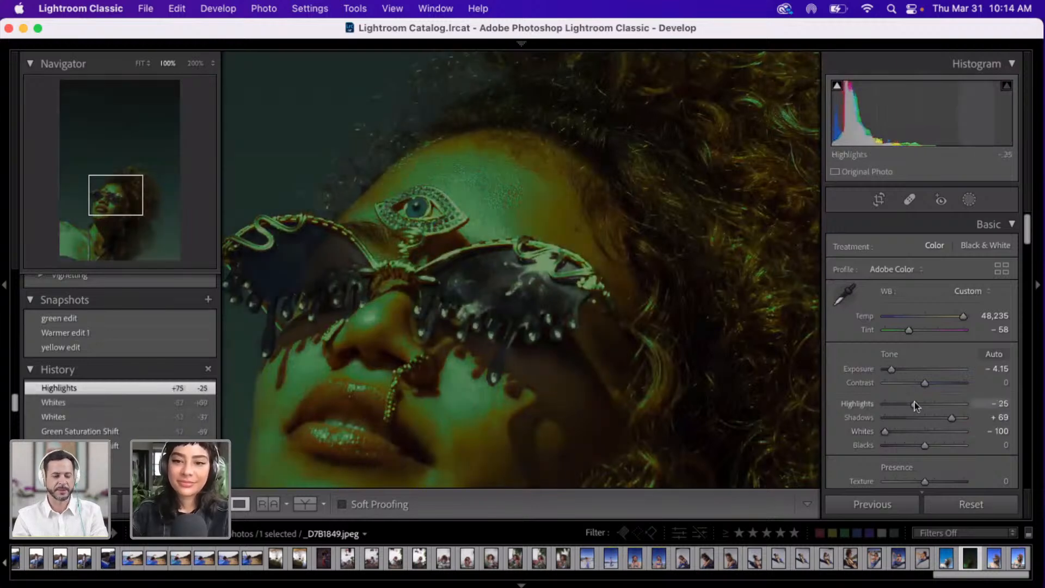
click(143, 64)
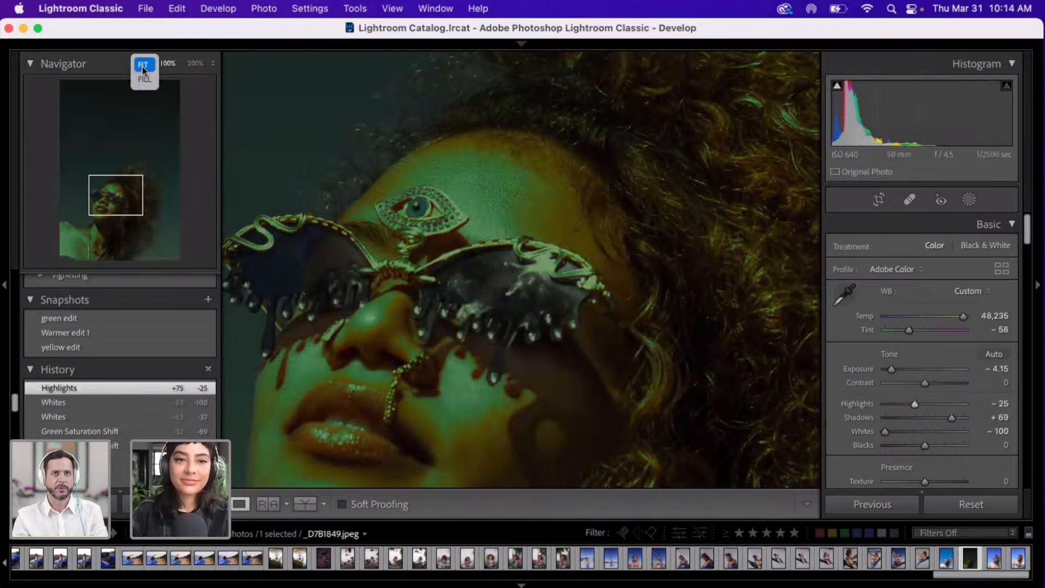
click(143, 65)
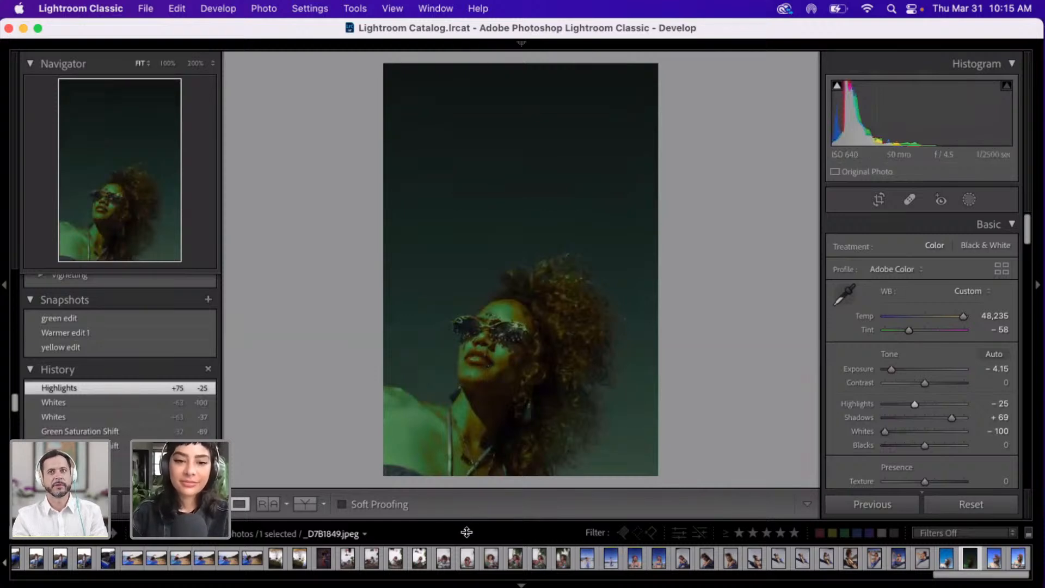
- Inspect the dark green edit on the face and hair at 100% and 50%, and the wider portrait at 25%
click(469, 341)
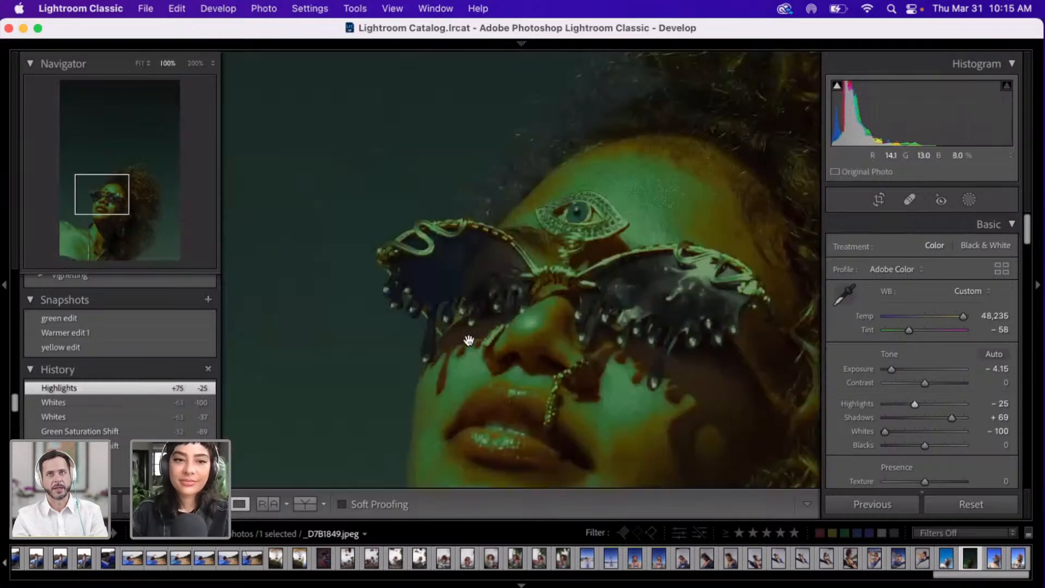
scroll(469, 341, right, 3)
scroll(469, 341, down, 2)
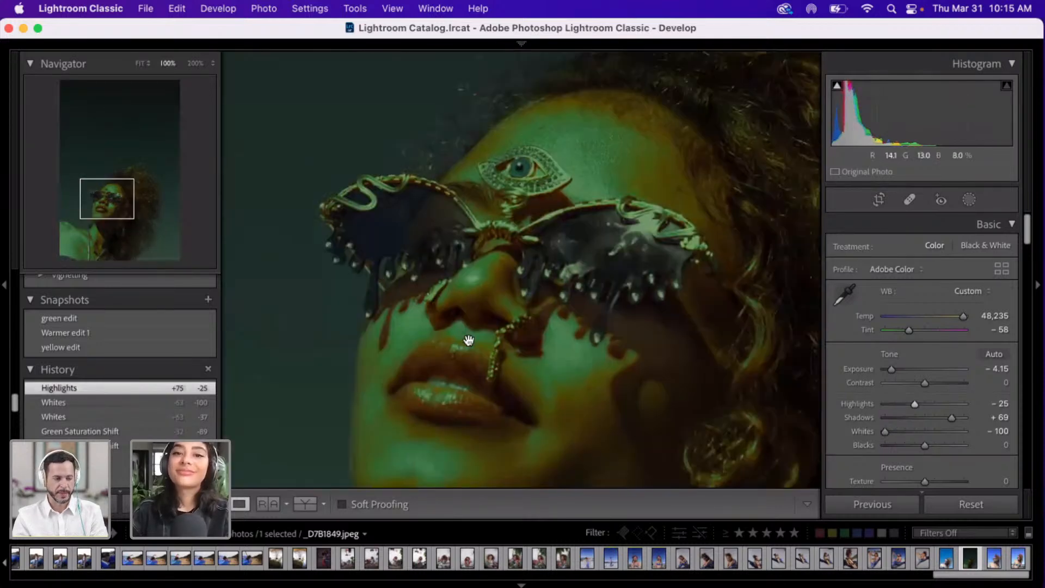
scroll(468, 340, down, 3)
scroll(469, 341, right, 1)
scroll(469, 341, up, 3)
scroll(468, 340, right, 1)
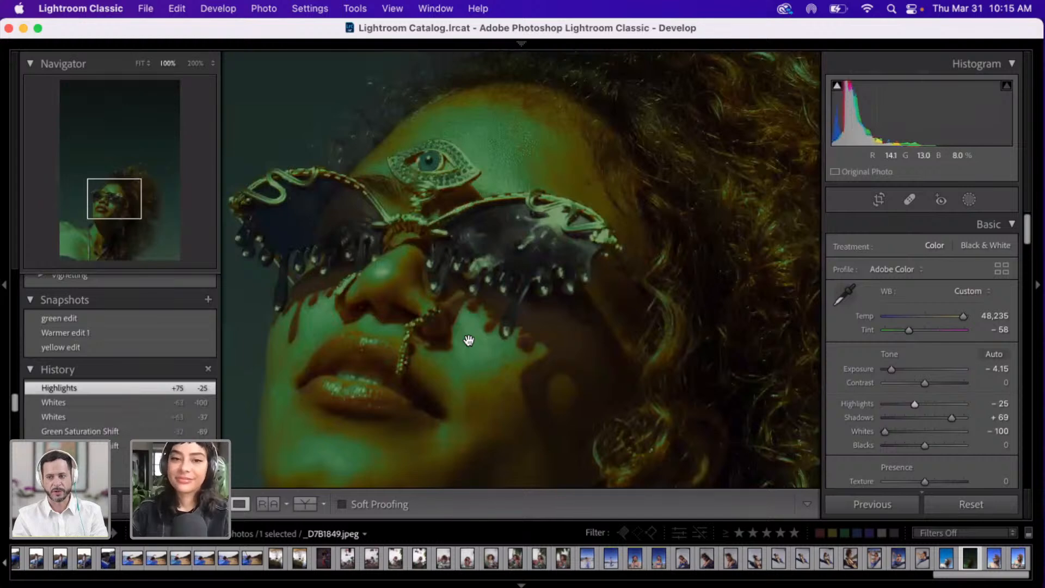
scroll(469, 340, up, 3)
key(super+minus)
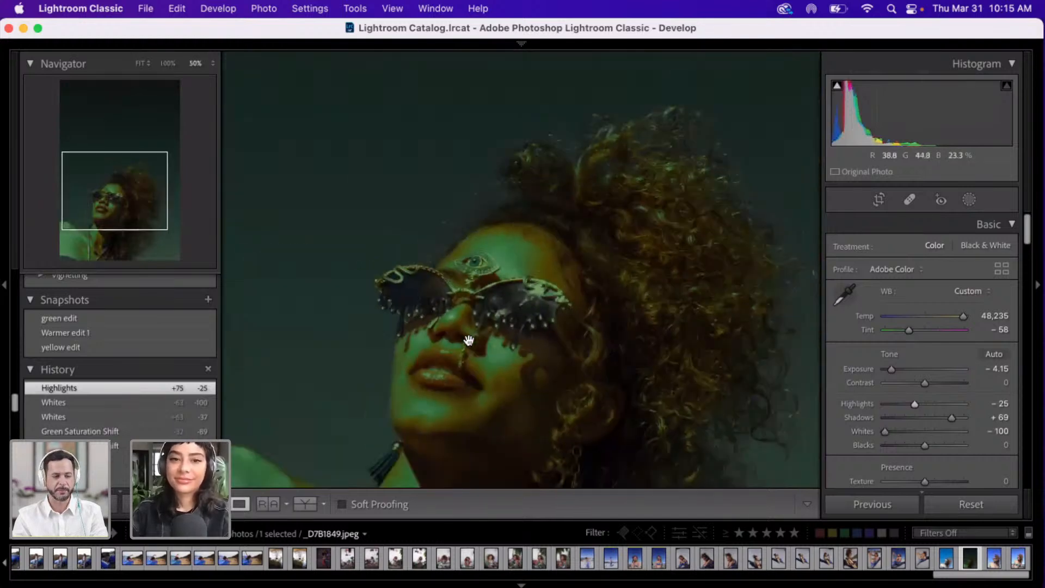
key(super+minus)
scroll(469, 341, up, 3)
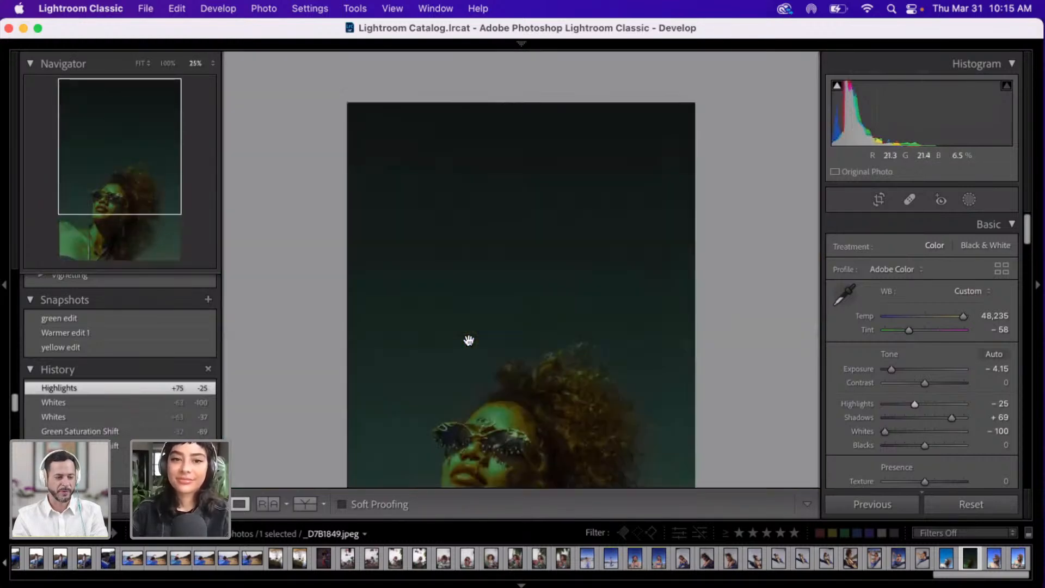
scroll(468, 341, down, 1)
scroll(469, 341, down, 5)
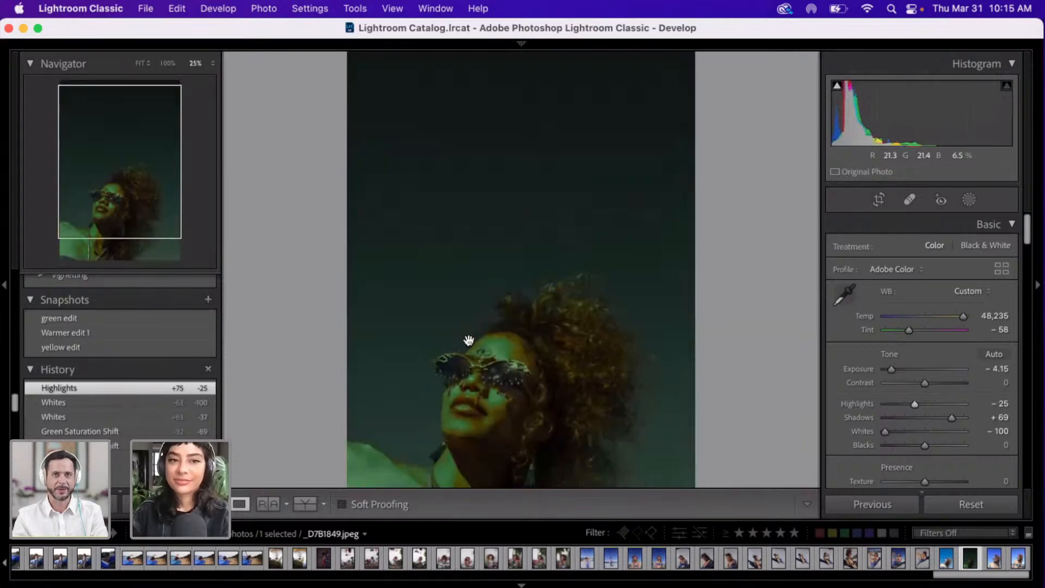
scroll(469, 341, down, 2)
scroll(469, 341, down, 3)
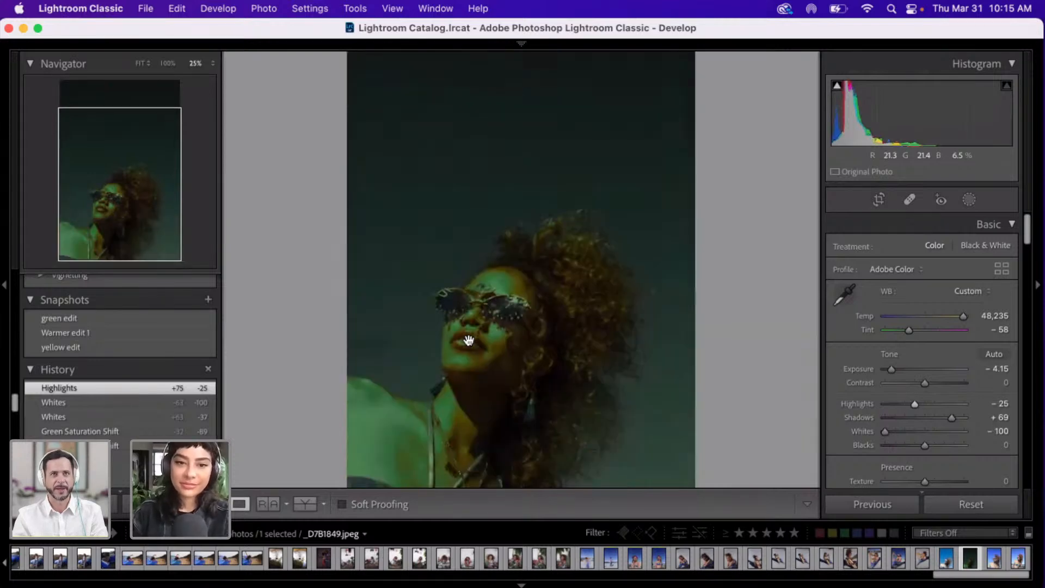
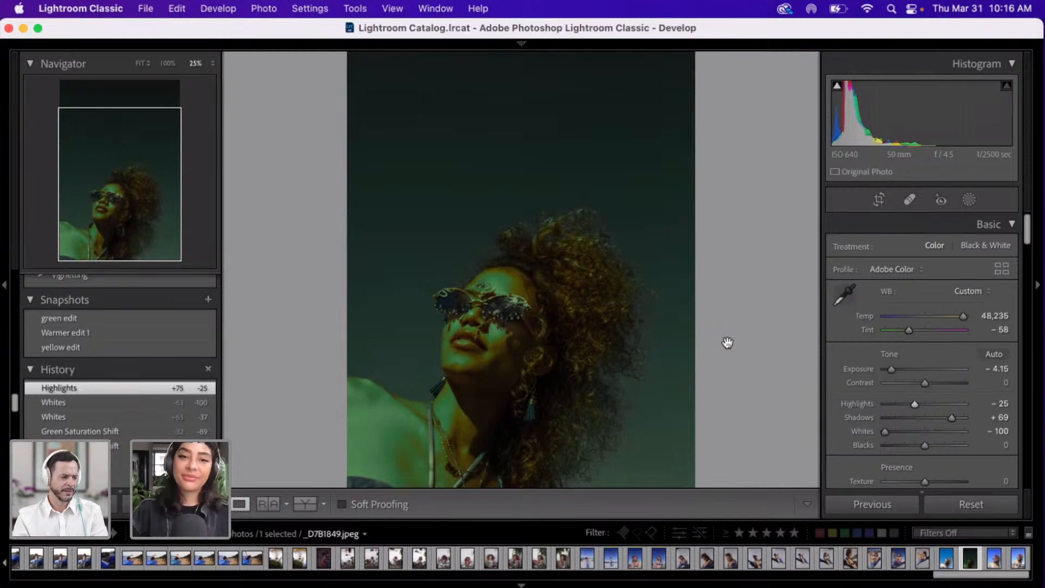
- Flatten the portrait by lowering the Contrast in stages through -51 and -76 to -95
click(904, 383)
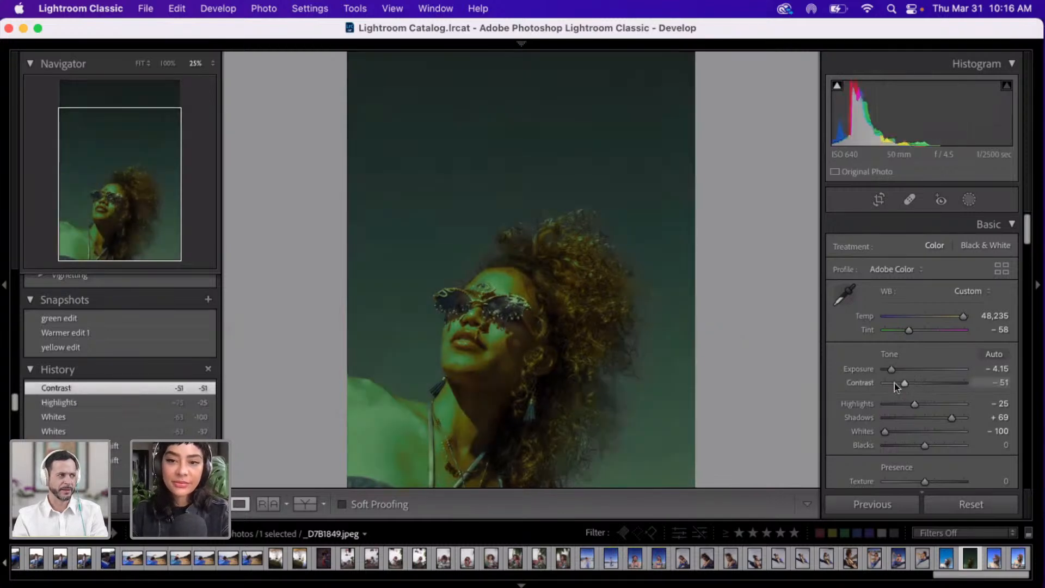
click(894, 383)
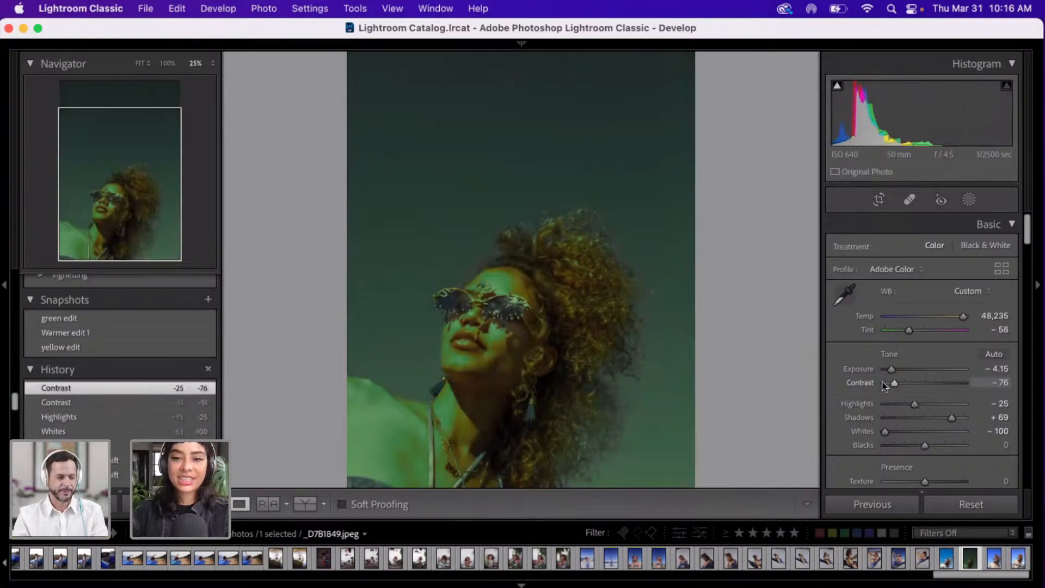
click(887, 384)
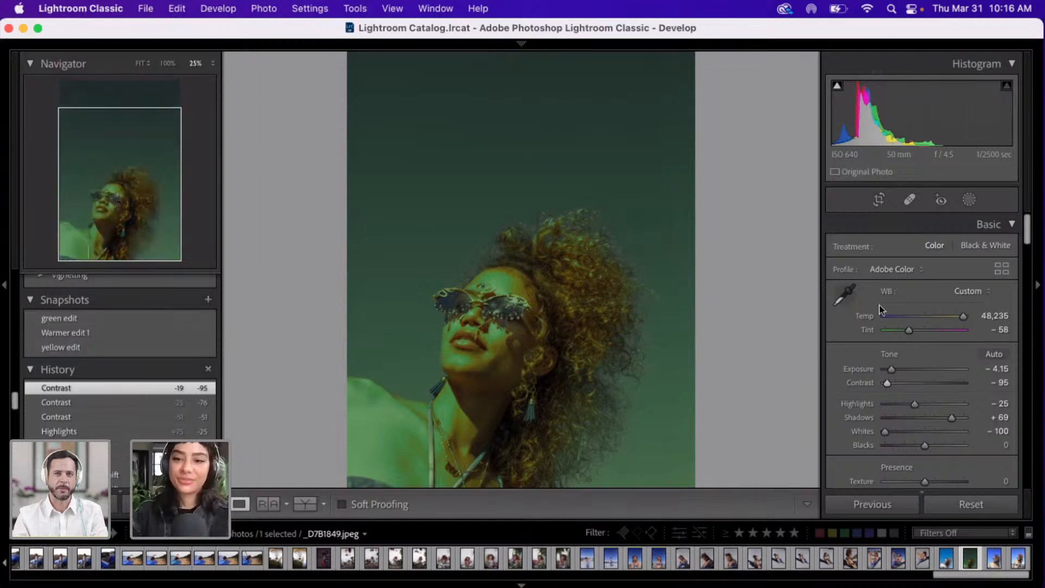
- Try the Exposure at -2.40 and +2.60, and settle on +0.83 for a bright, washed-out look
click(904, 367)
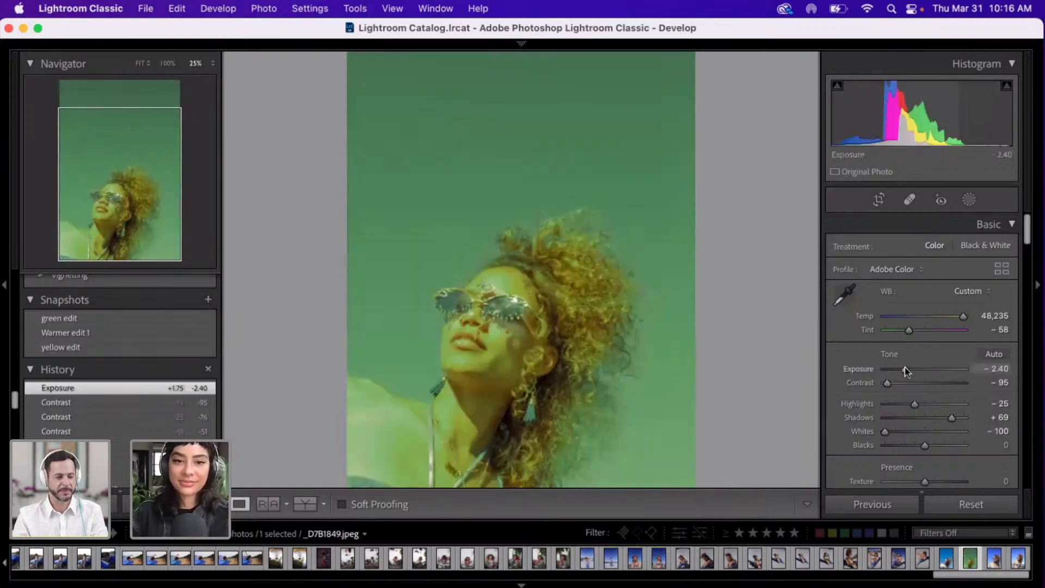
drag(904, 367, 945, 369)
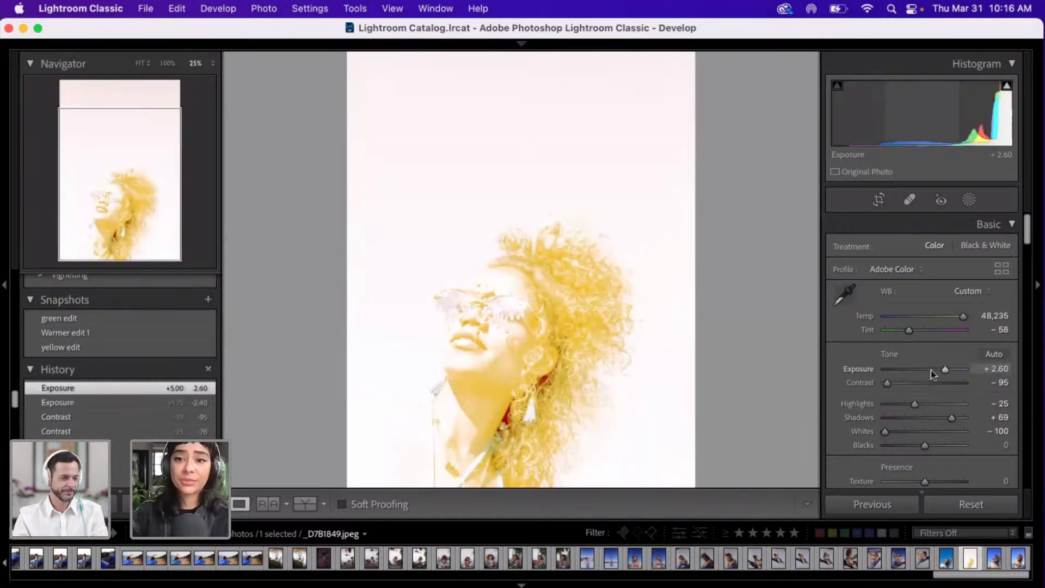
click(931, 369)
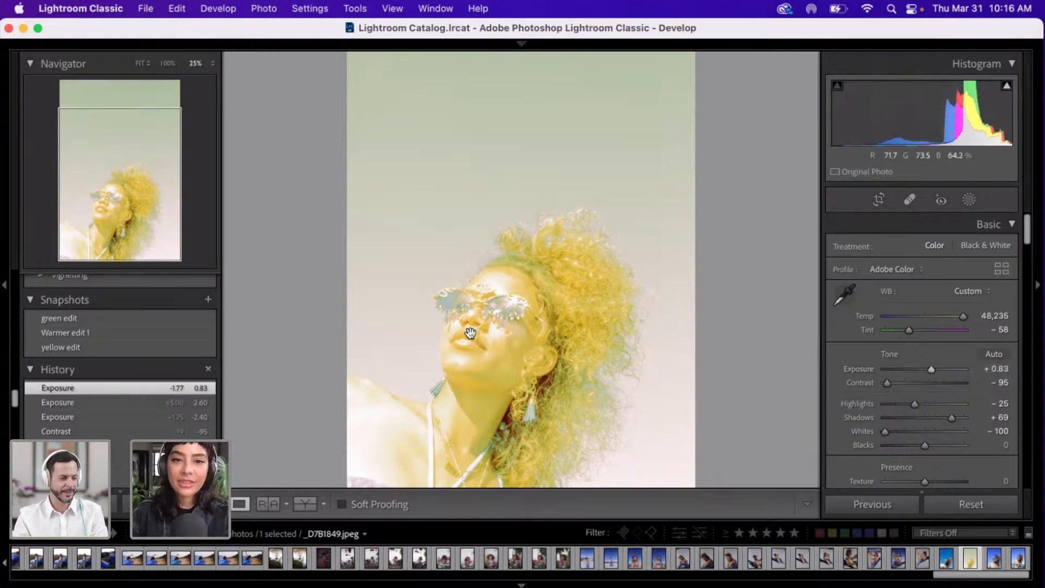
- Save the bright yellow look as a snapshot named "bright edit"
scroll(470, 333, down, 5)
scroll(471, 333, up, 10)
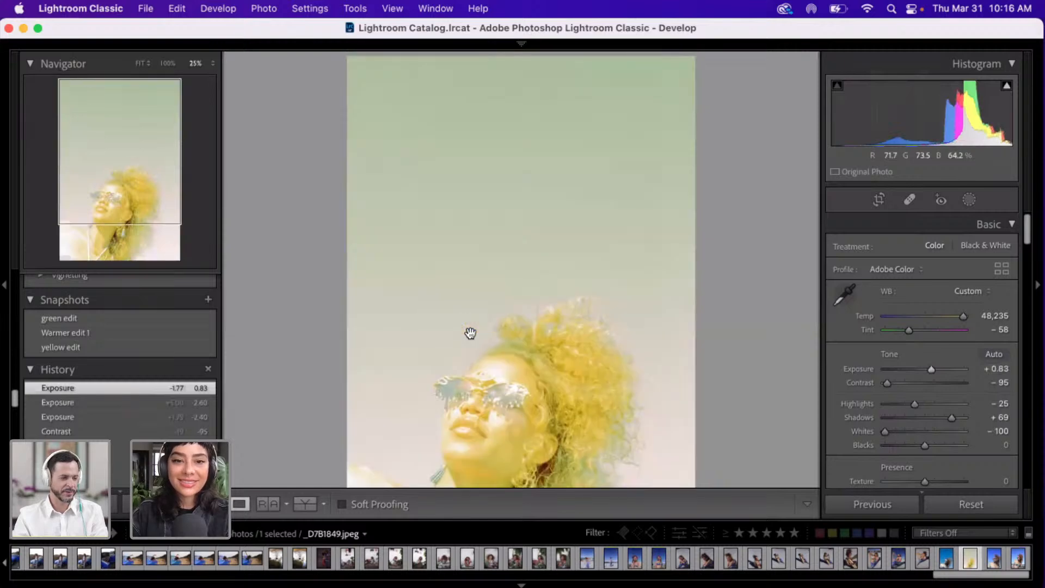
scroll(470, 333, down, 1)
scroll(470, 333, down, 2)
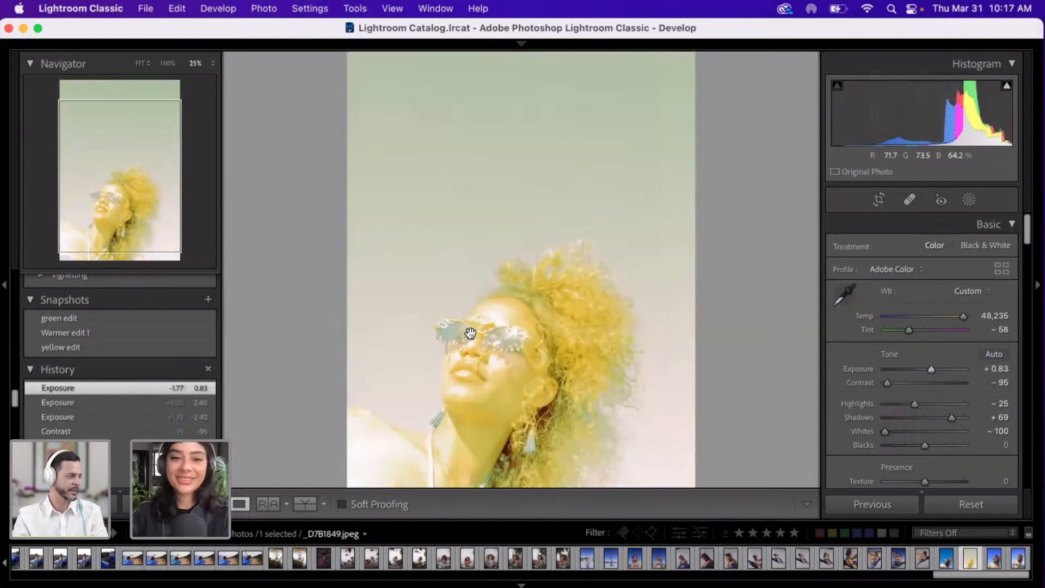
scroll(470, 333, down, 1)
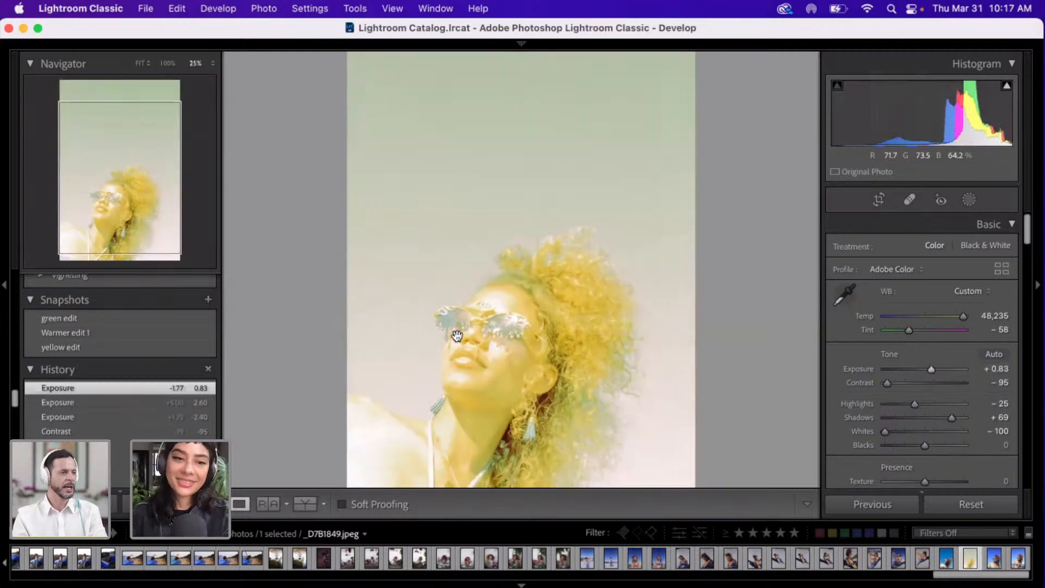
click(208, 300)
text(bri)
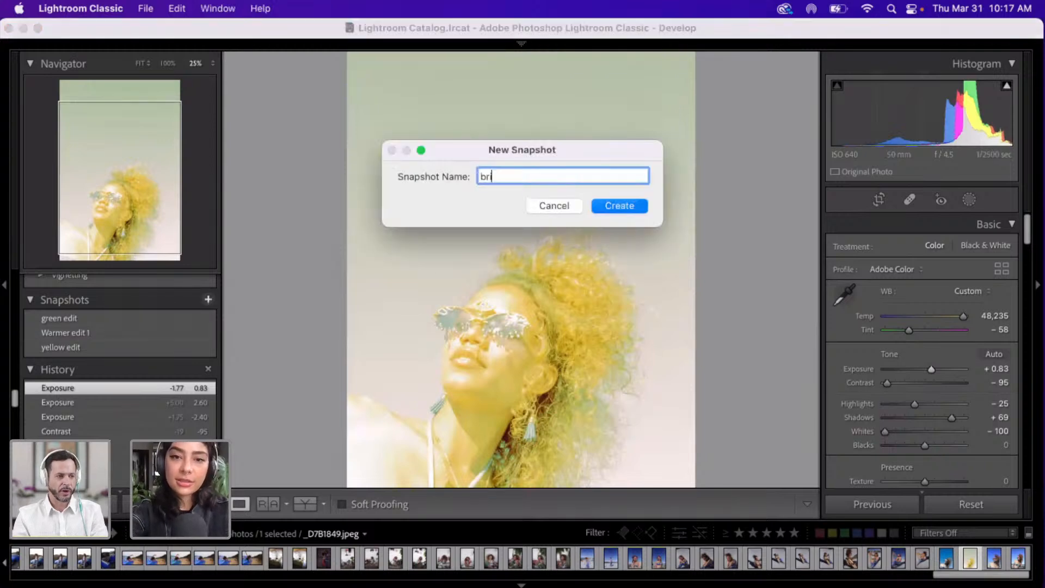
text(ght edit)
key(Return)
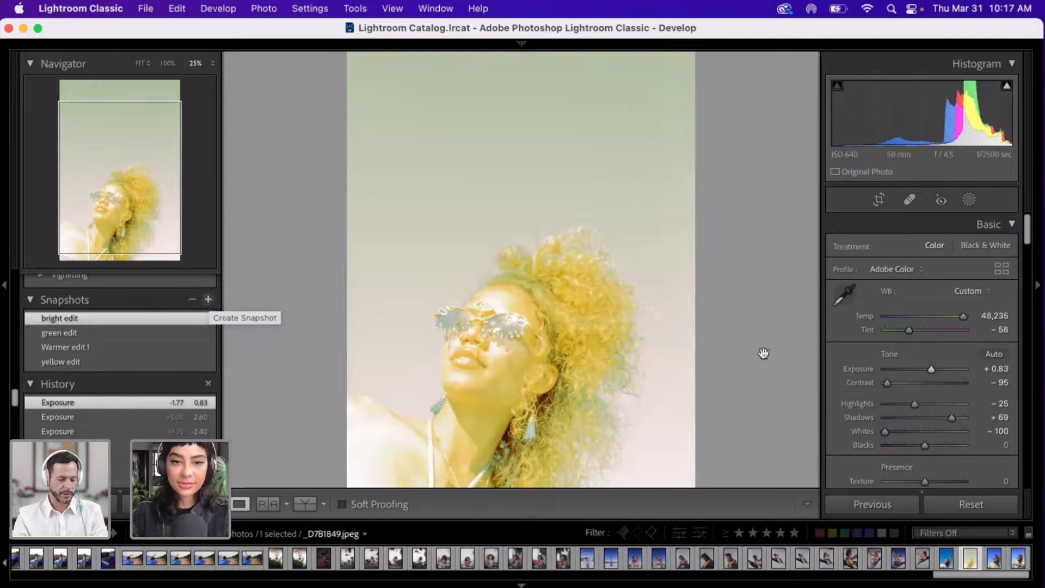
- Cool the white balance in stages by setting the Temp to 7,220, 5,564 and finally 4,079
click(925, 315)
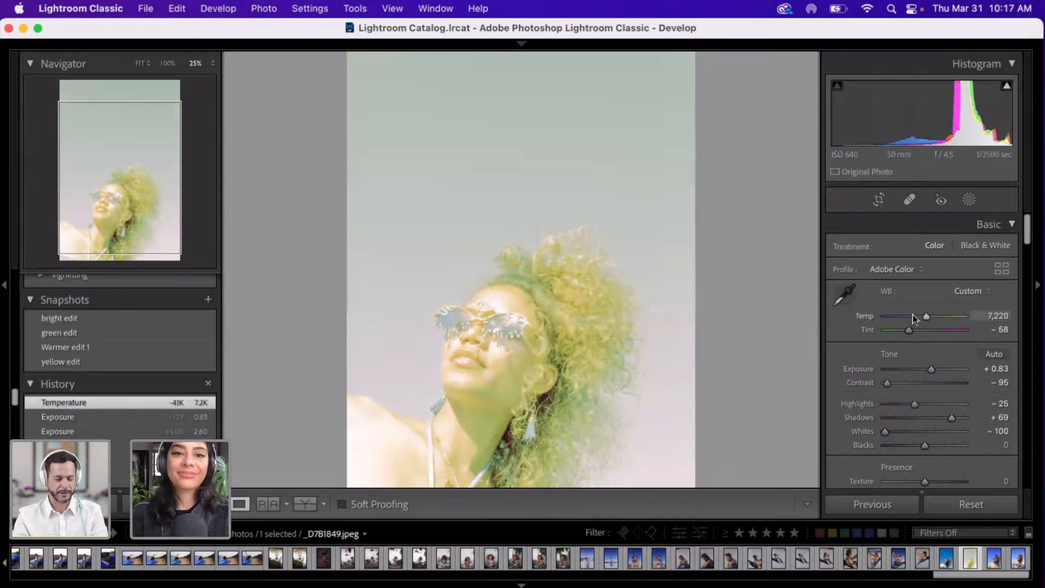
click(913, 316)
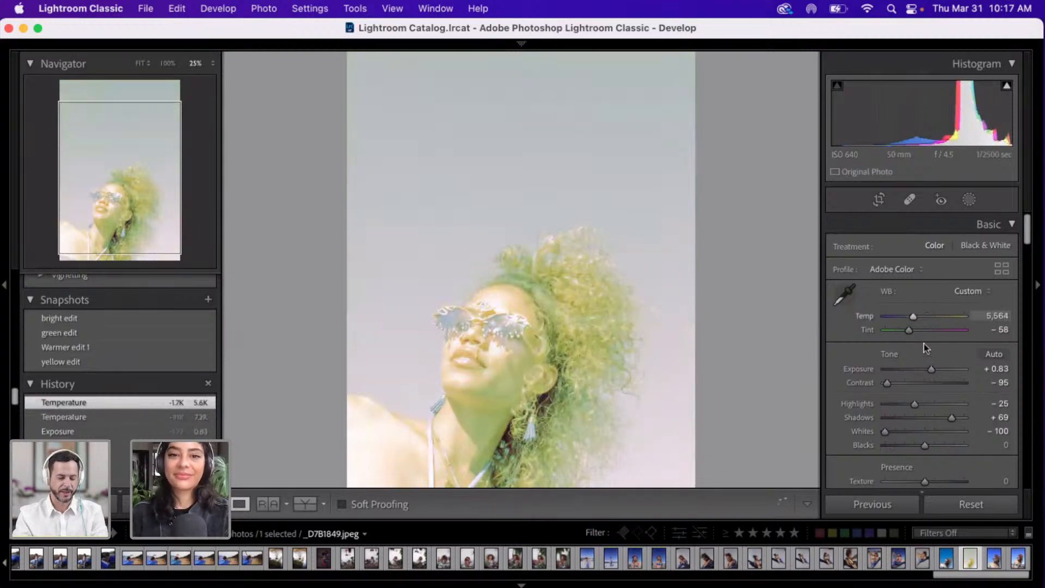
click(901, 316)
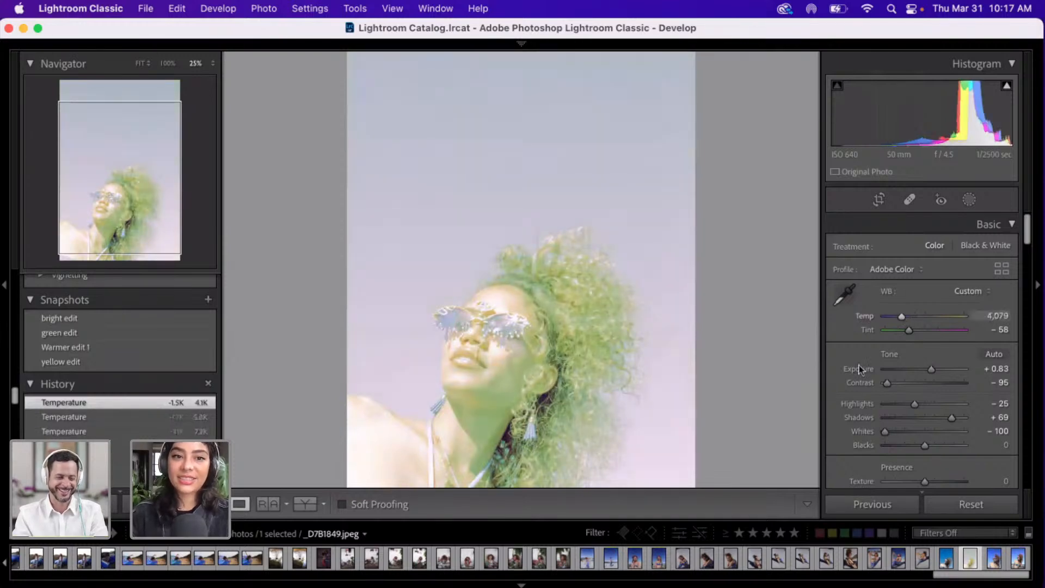
- Save the cooler bright look as a snapshot named "bright edit 2"
click(208, 300)
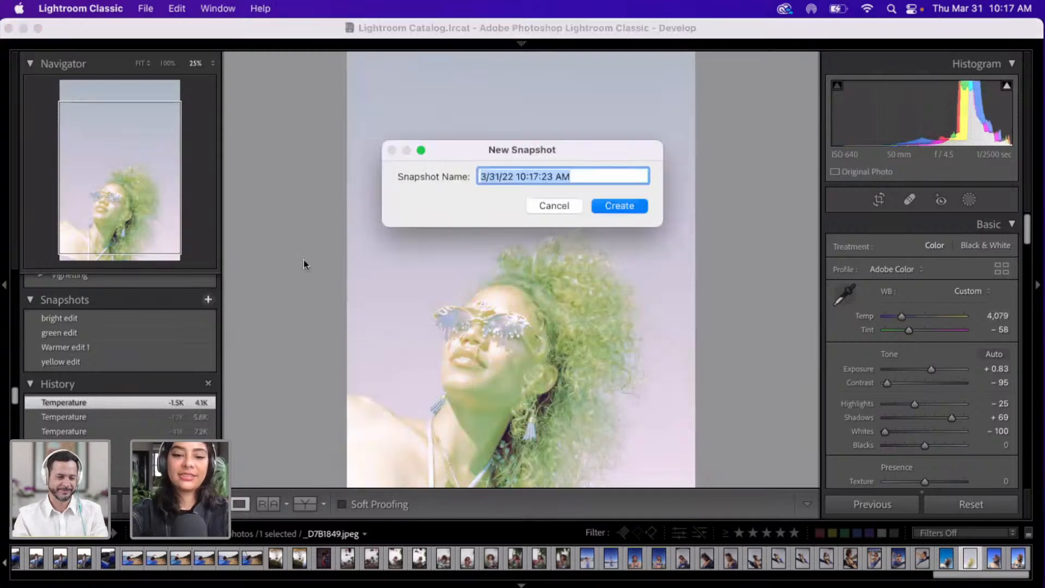
text(br)
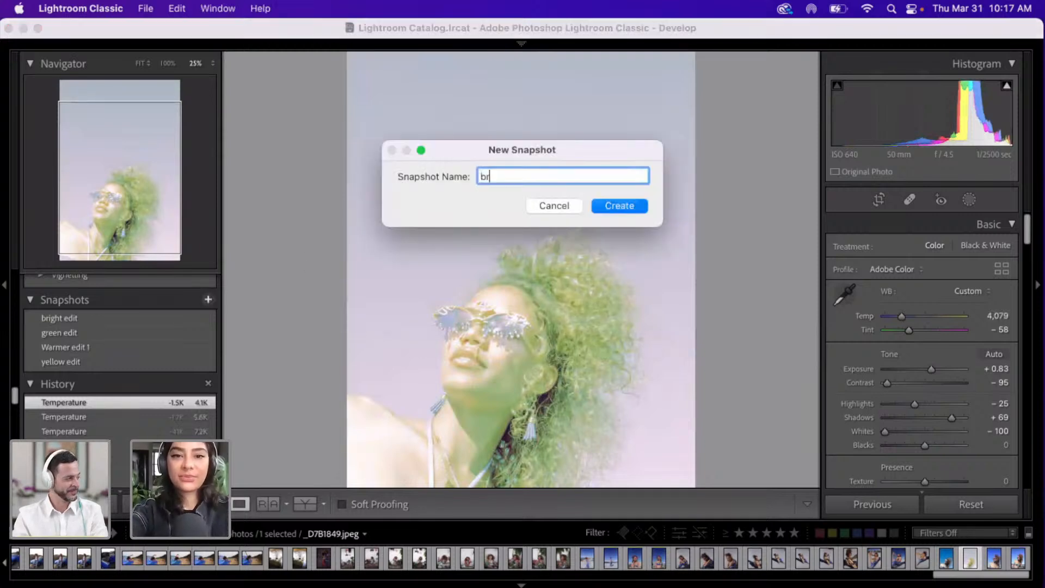
text(ight e)
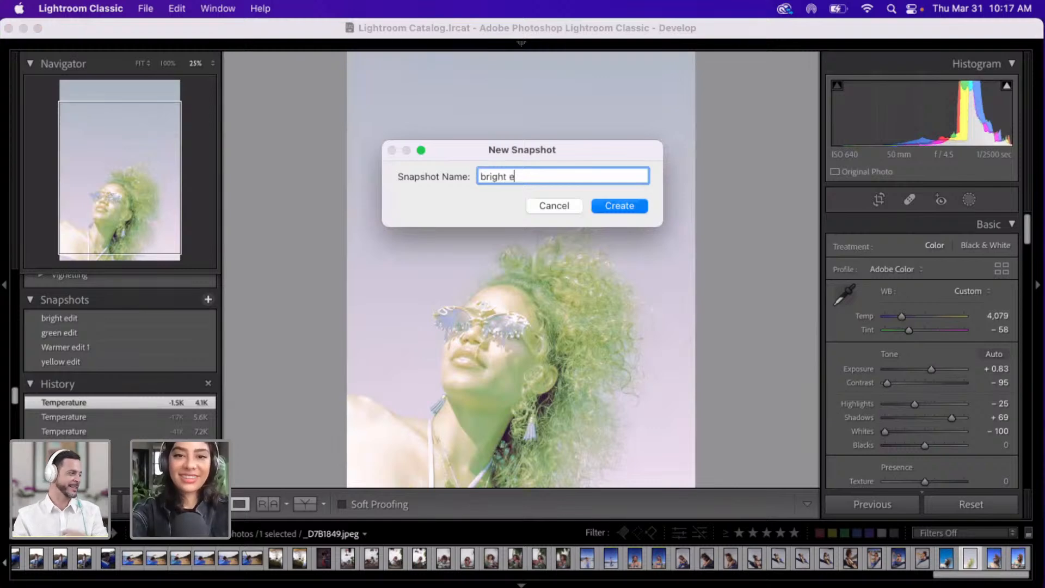
text(dit 2)
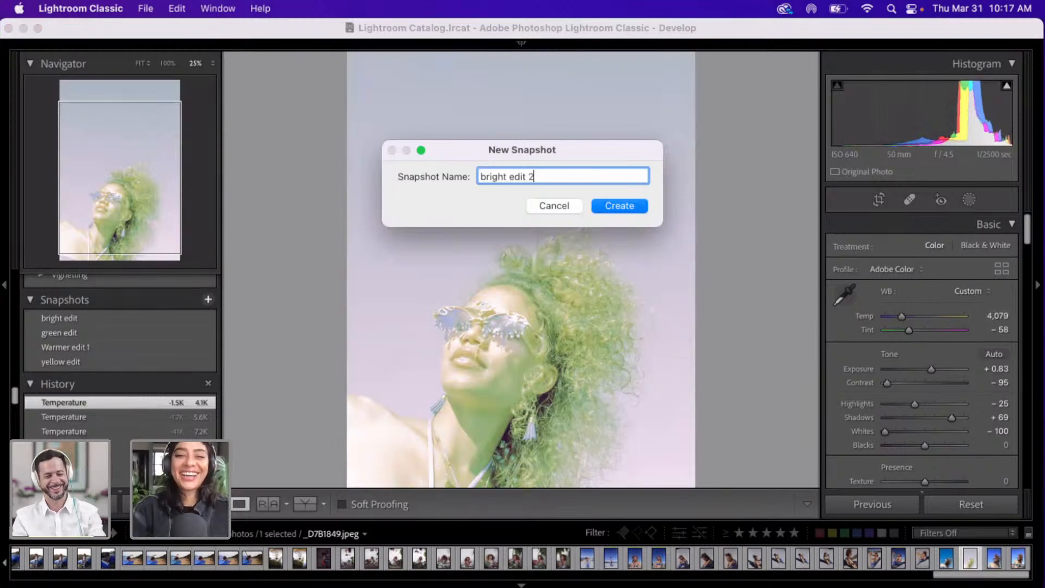
key(Return)
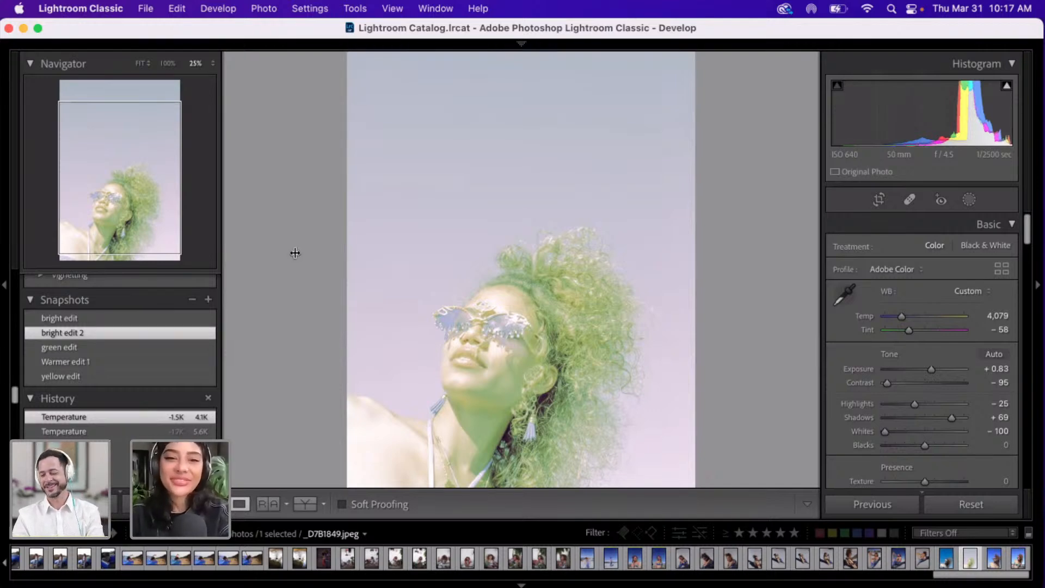
- Examine the cooler bright edit across the portrait, then the face and hair detail at 50% and 100%
scroll(619, 317, down, 3)
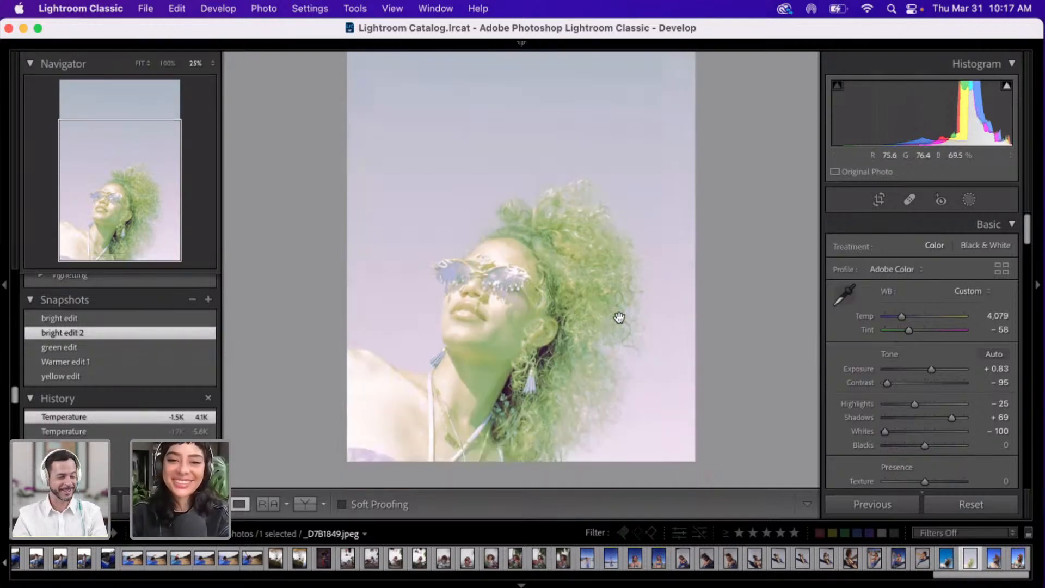
scroll(620, 317, down, 2)
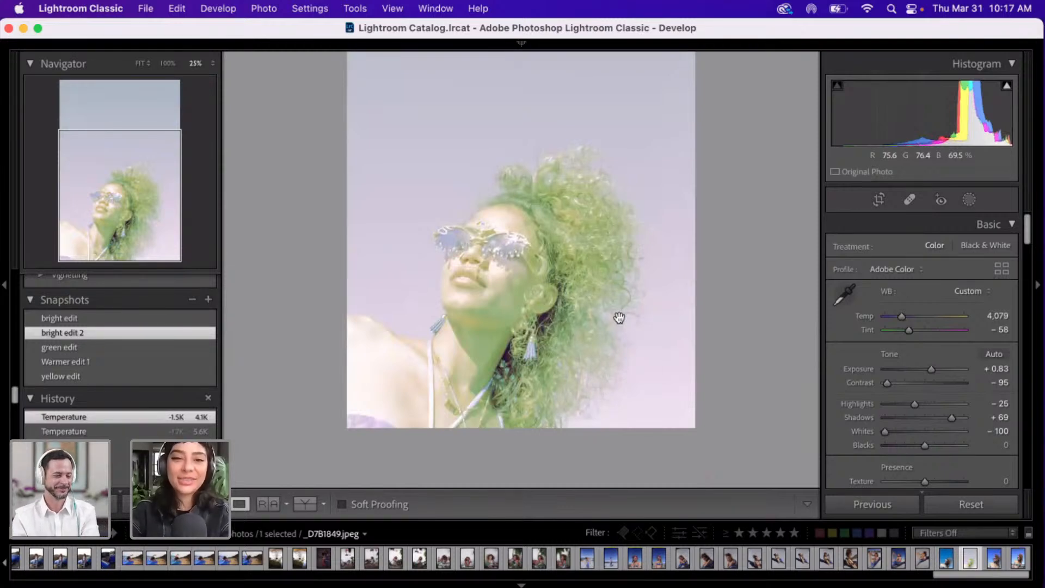
scroll(619, 318, up, 3)
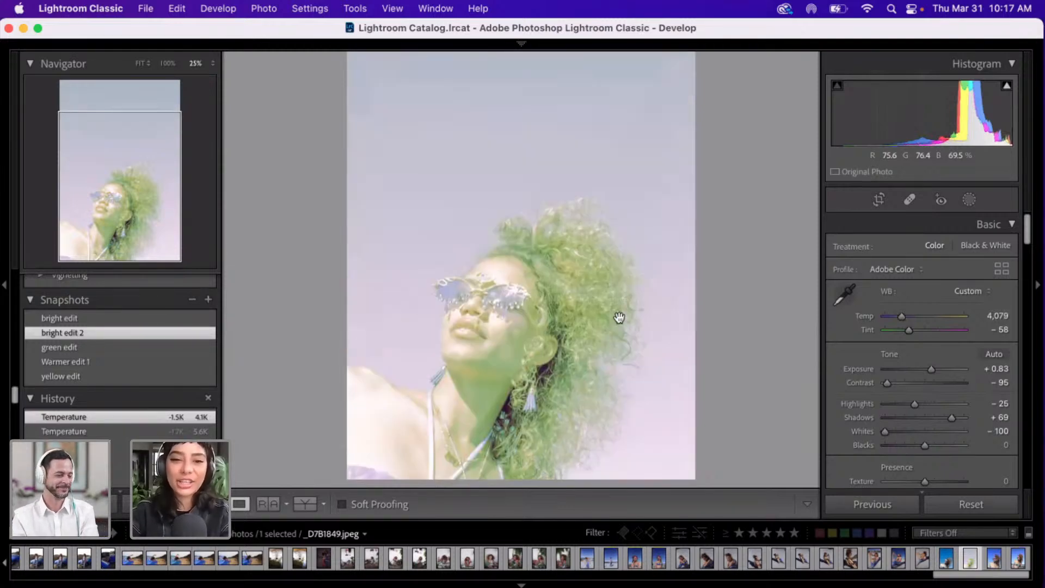
click(489, 324)
scroll(489, 325, down, 1)
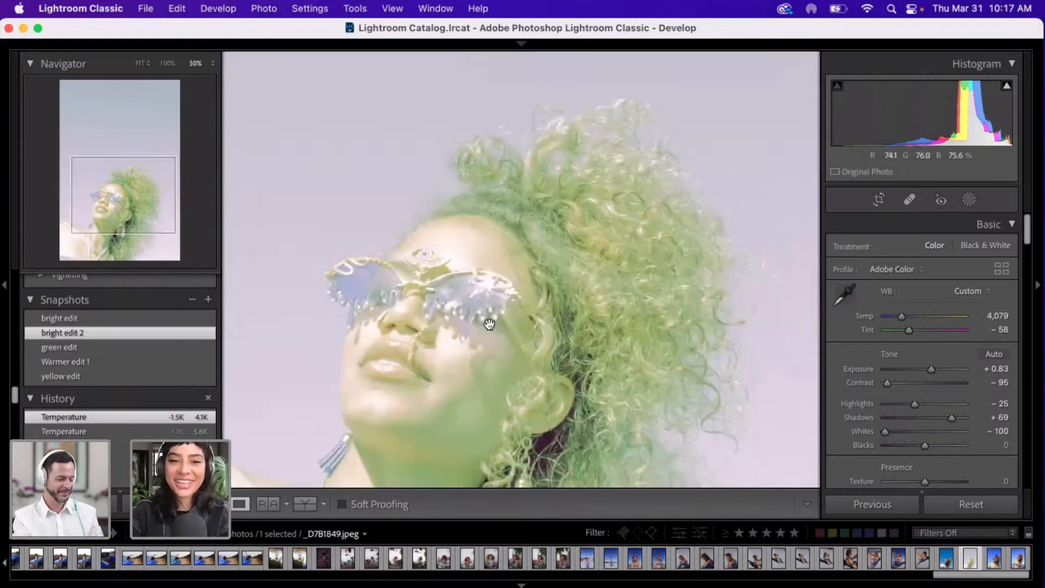
scroll(489, 325, down, 3)
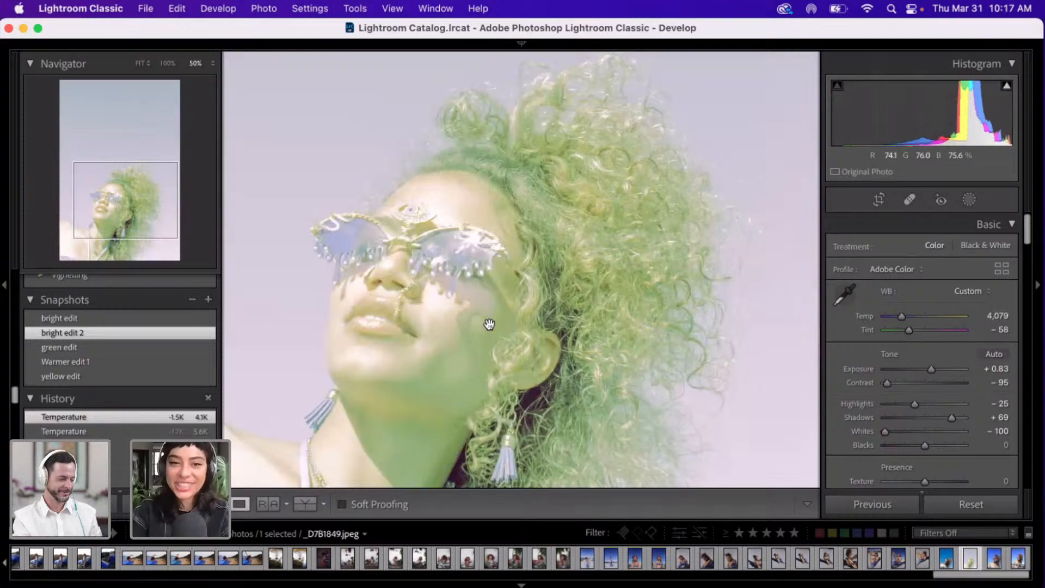
scroll(484, 320, down, 1)
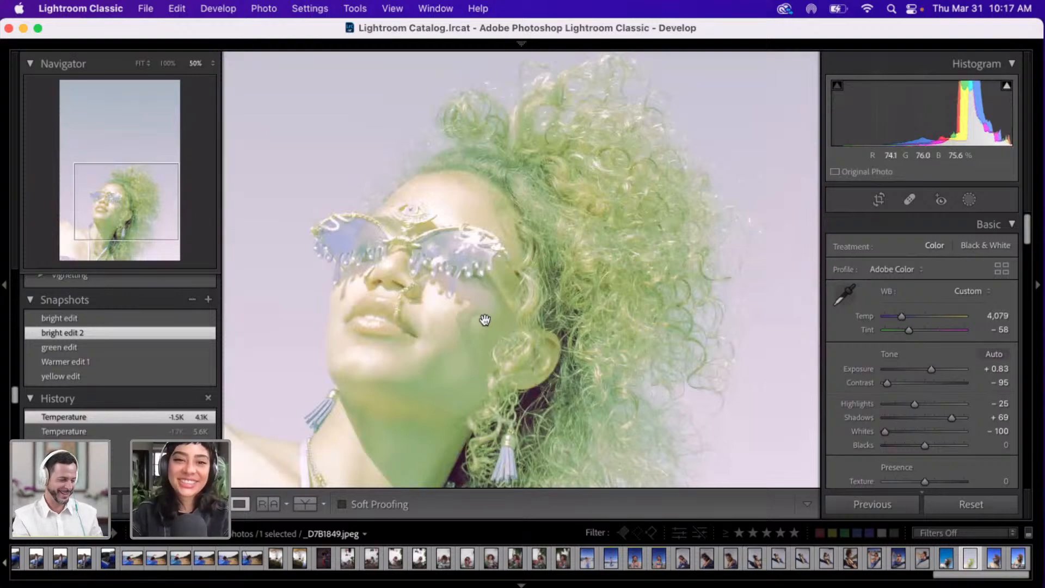
key(super+equal)
key(super+equal)
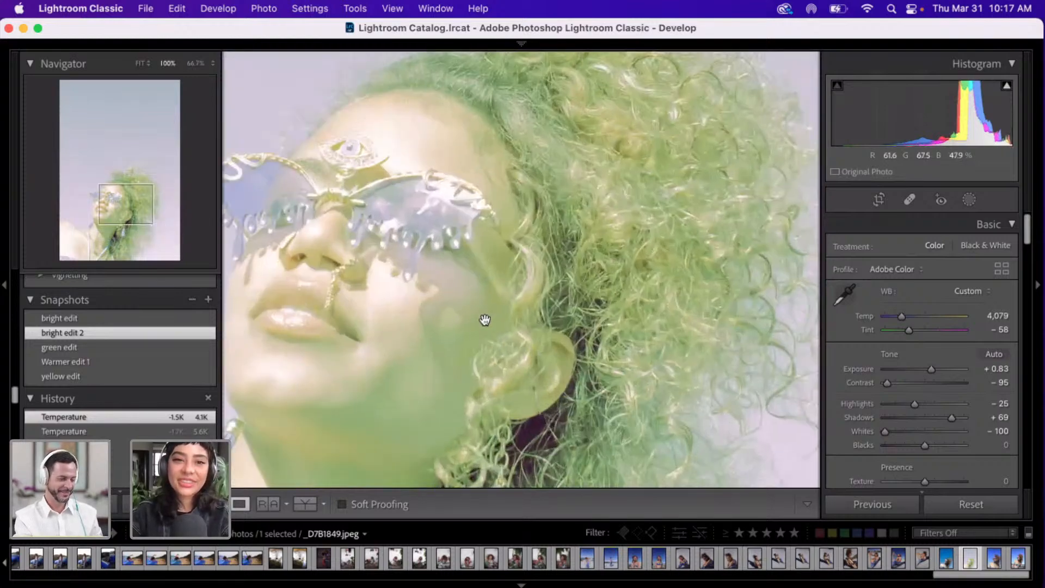
scroll(484, 319, up, 2)
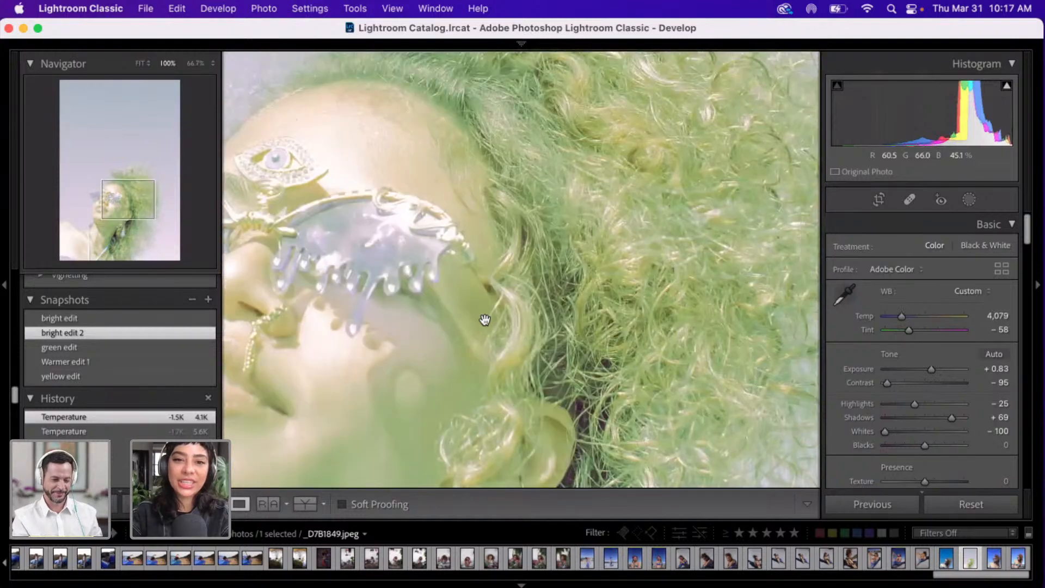
- Examine the bright edit's hair and face detail at 100% and 66.7%, then the sky and portrait at 25%
scroll(484, 320, right, 3)
scroll(485, 320, up, 1)
scroll(484, 320, left, 1)
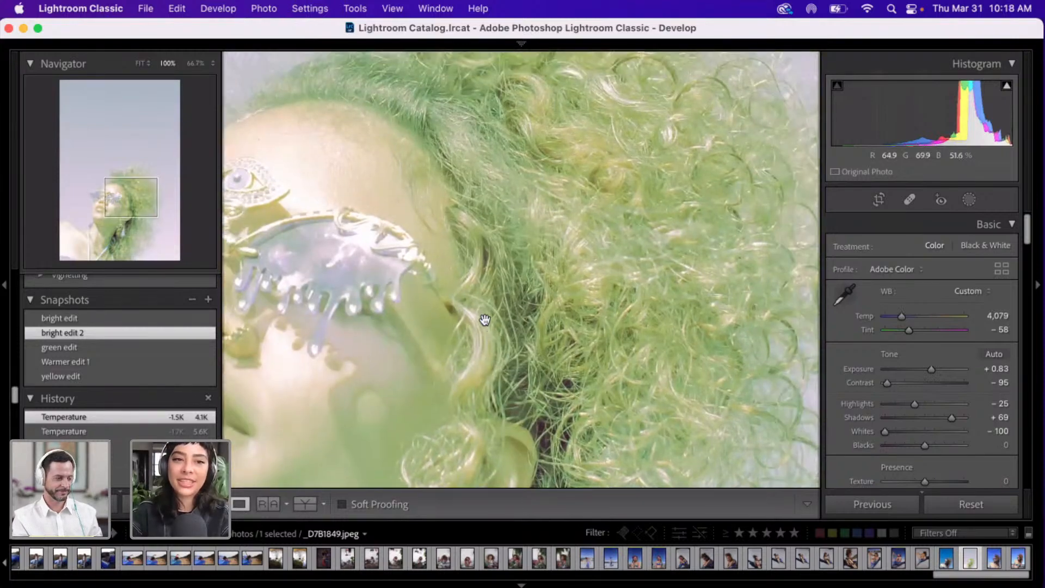
click(491, 324)
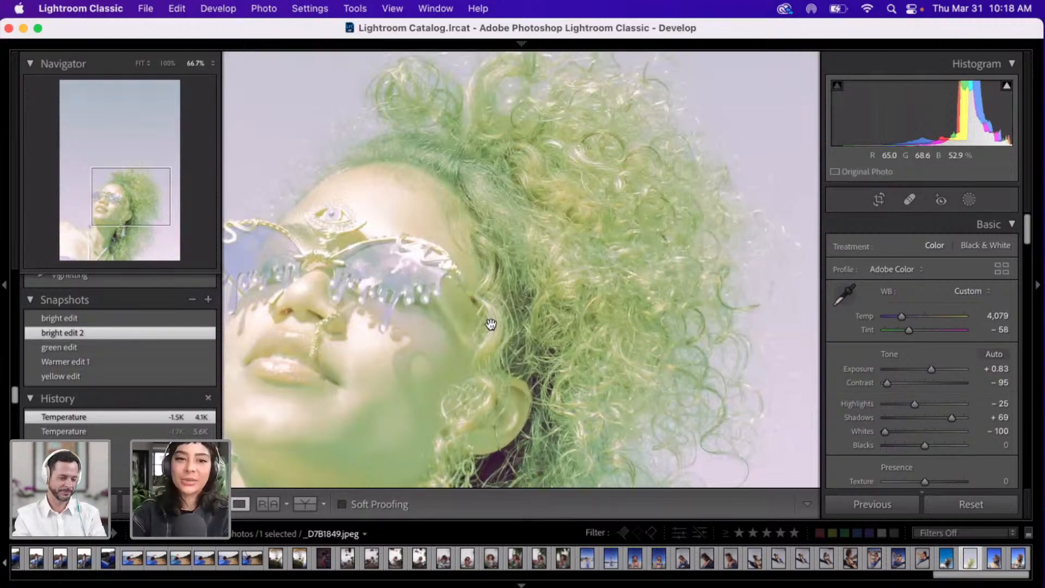
key(super+minus)
key(super+minus)
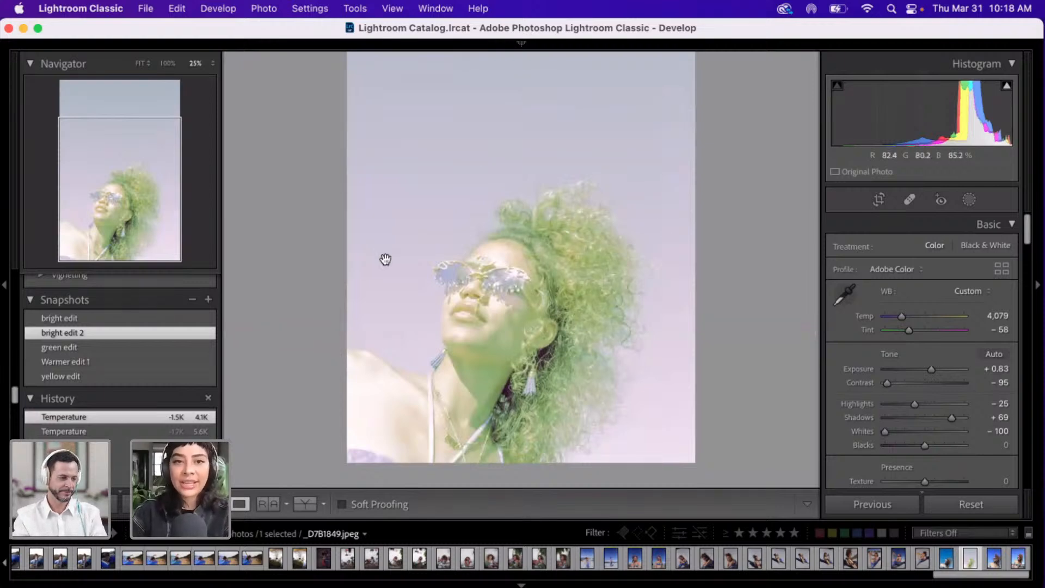
scroll(385, 259, up, 2)
scroll(386, 259, up, 2)
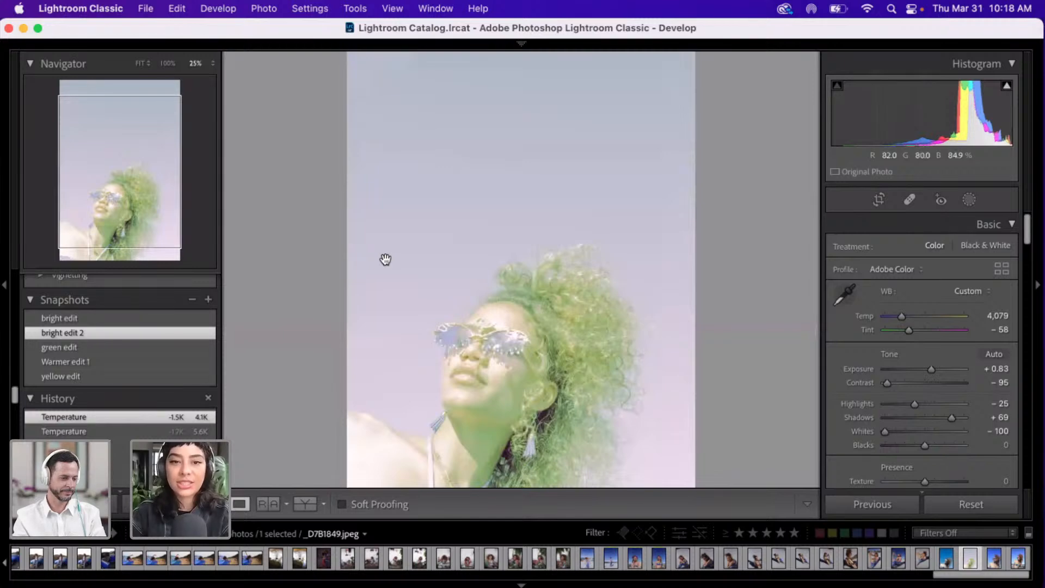
scroll(385, 259, up, 4)
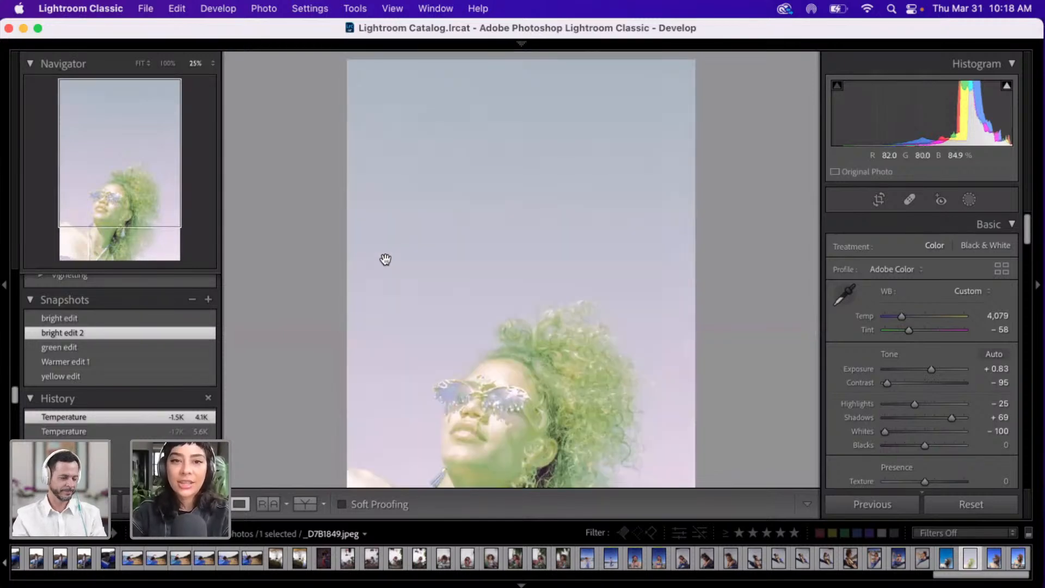
scroll(385, 259, up, 5)
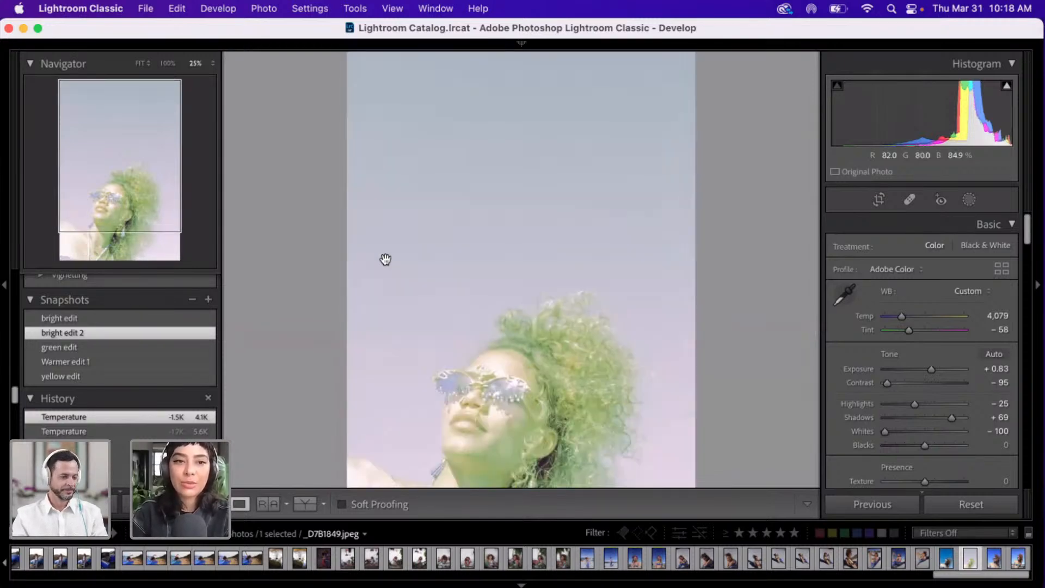
scroll(385, 259, down, 5)
scroll(385, 259, down, 2)
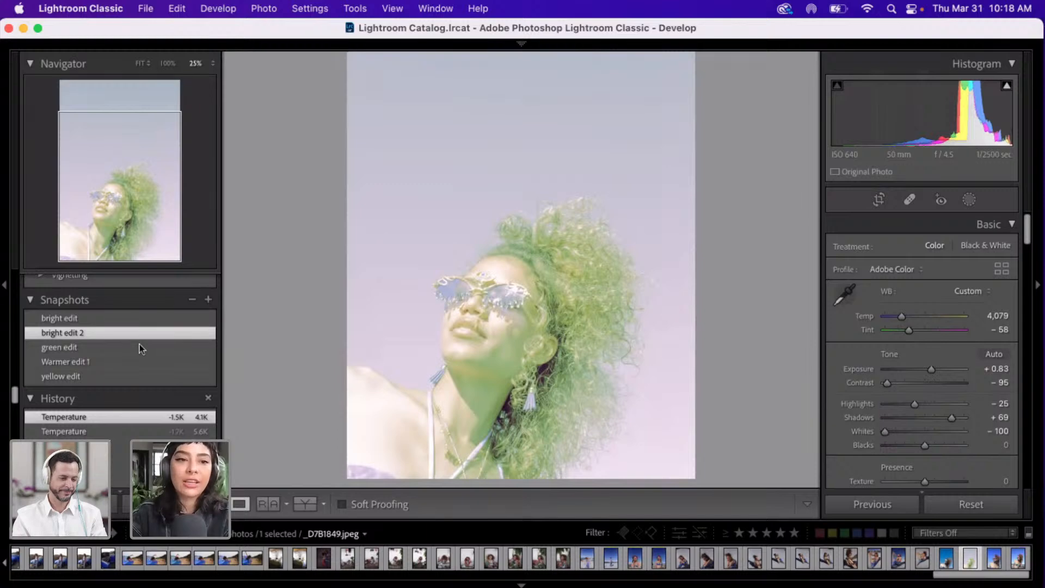
- Preview the yellow, warmer, green and first bright snapshots to compare the saved looks with the current one
mouse_move(141, 348)
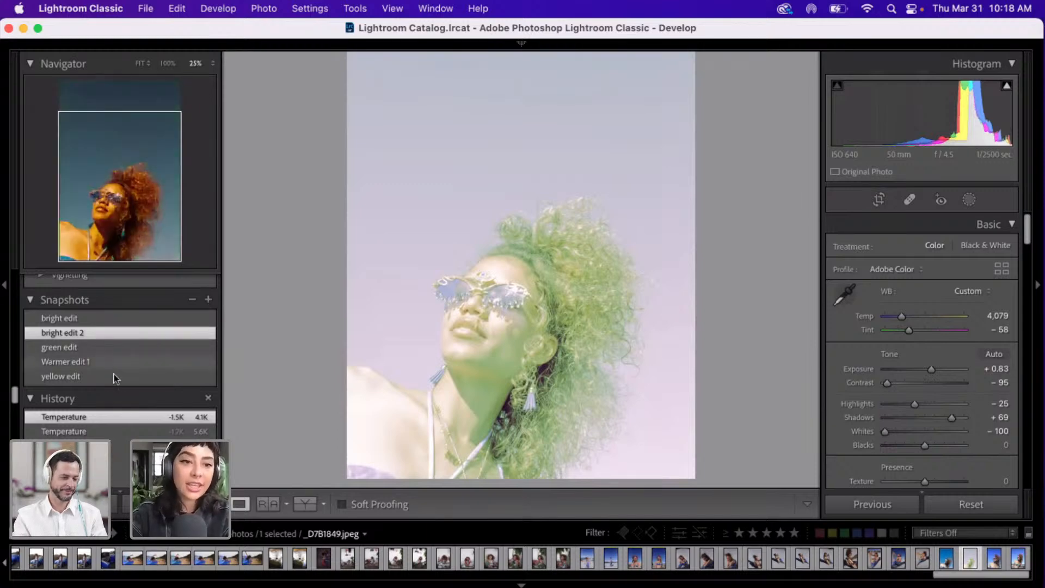
mouse_move(111, 378)
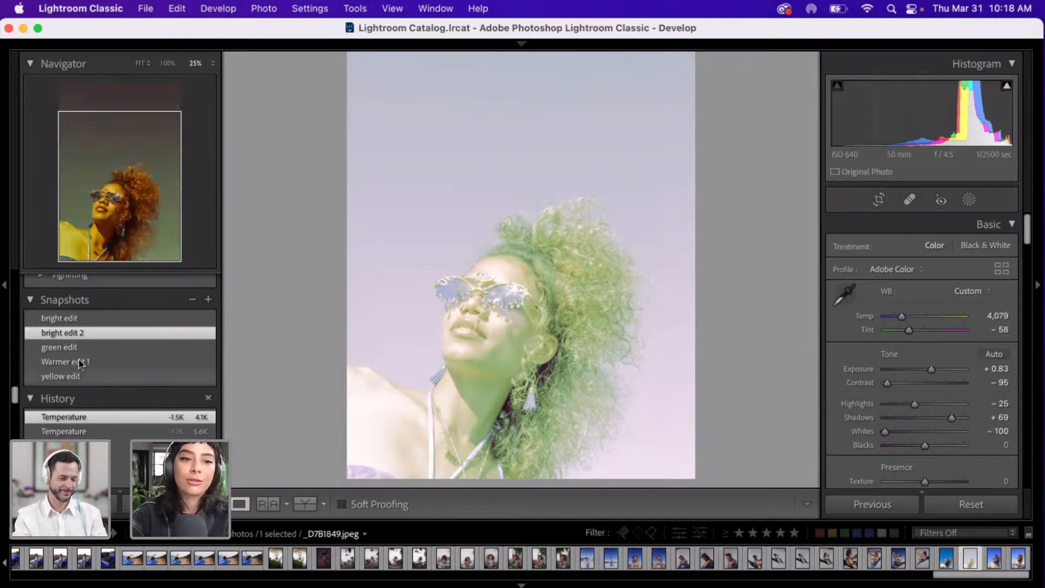
mouse_move(81, 363)
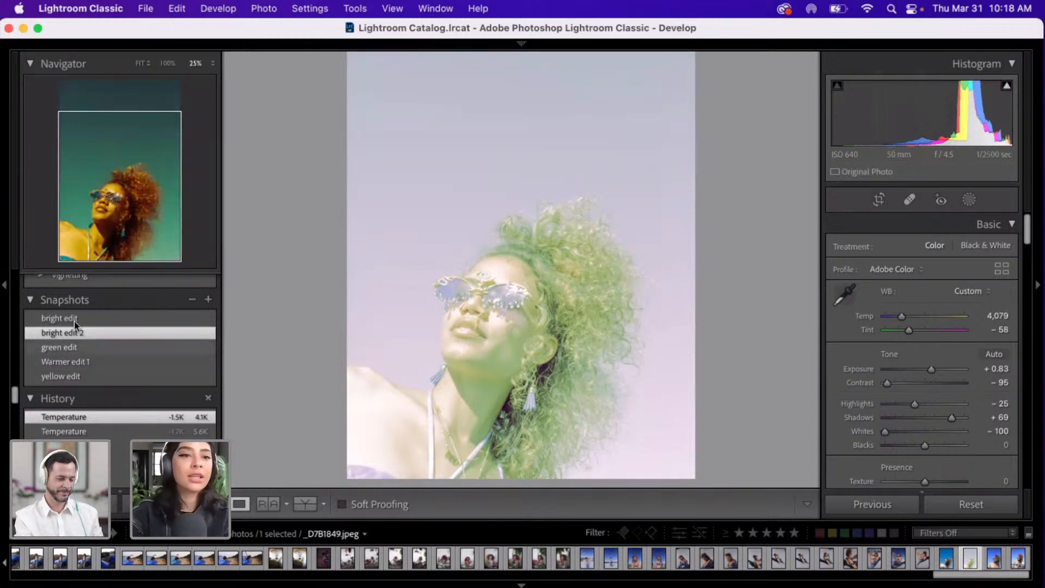
mouse_move(74, 321)
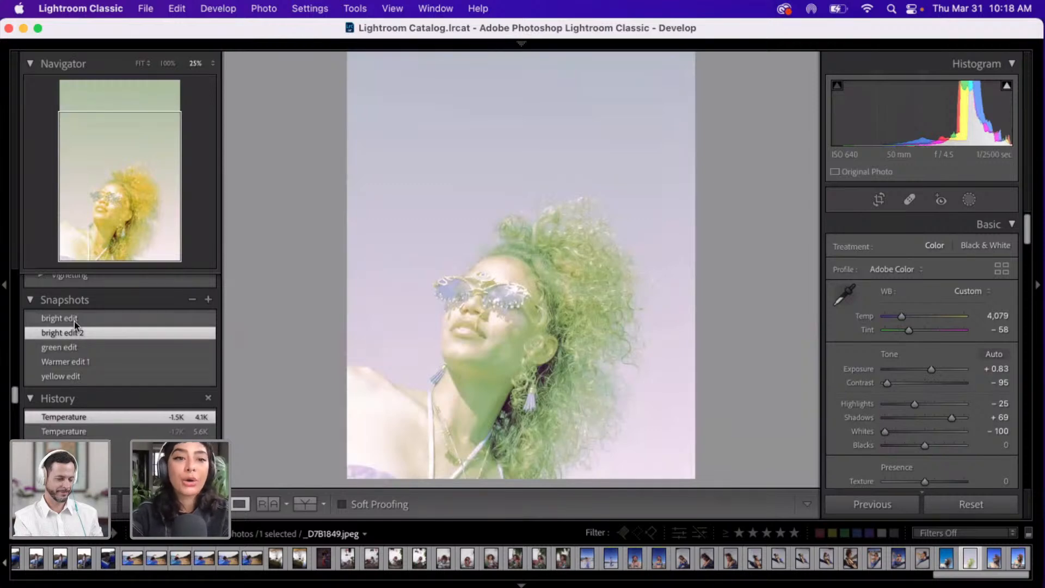
- Crop the portrait to a wide horizontal strip across the sunglasses and upper hair, straightened to an angle of -0.31
click(879, 200)
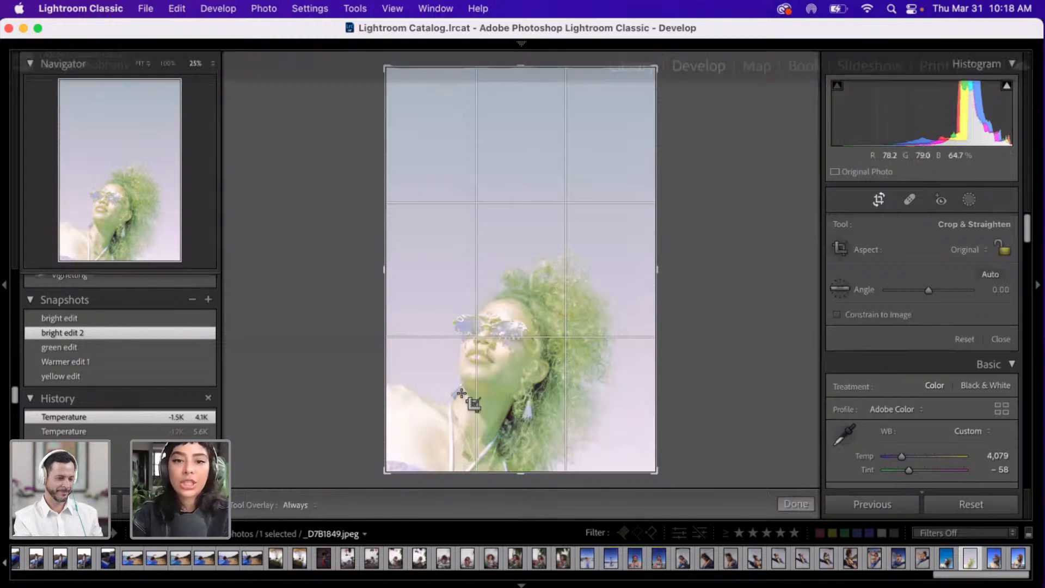
drag(491, 472, 504, 309)
drag(490, 407, 502, 217)
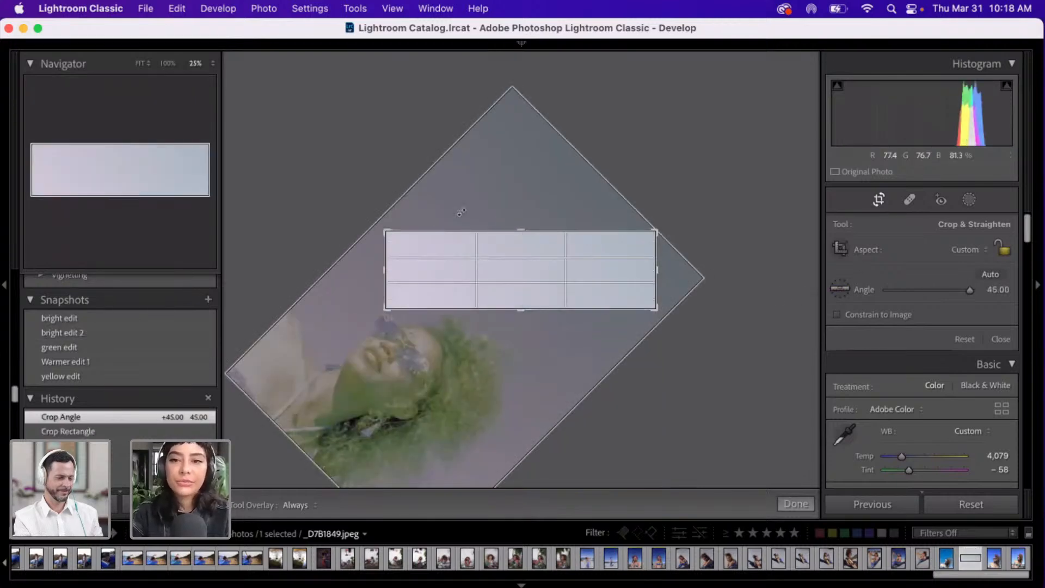
drag(469, 211, 492, 287)
drag(493, 202, 495, 175)
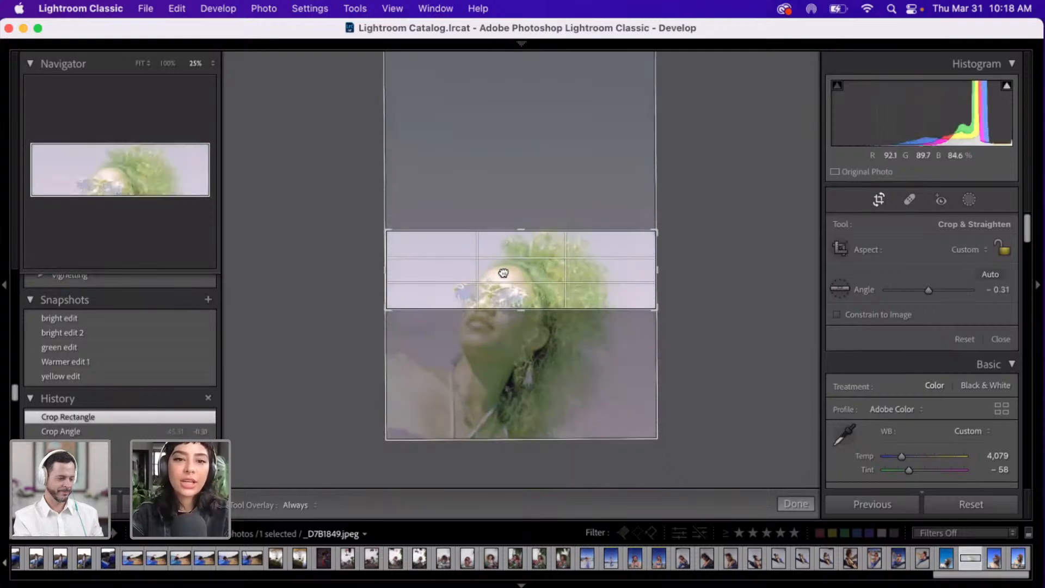
drag(497, 271, 497, 269)
key(Return)
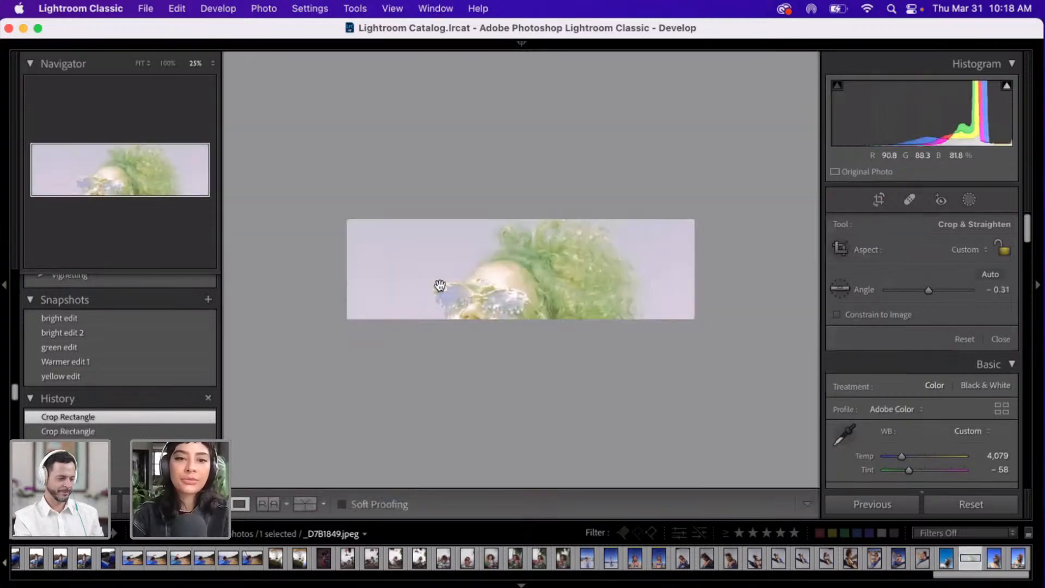
- Inspect the strip crop at 50%, then reposition the crop over the lower face, from the sunglasses to the chin
key(super+equal)
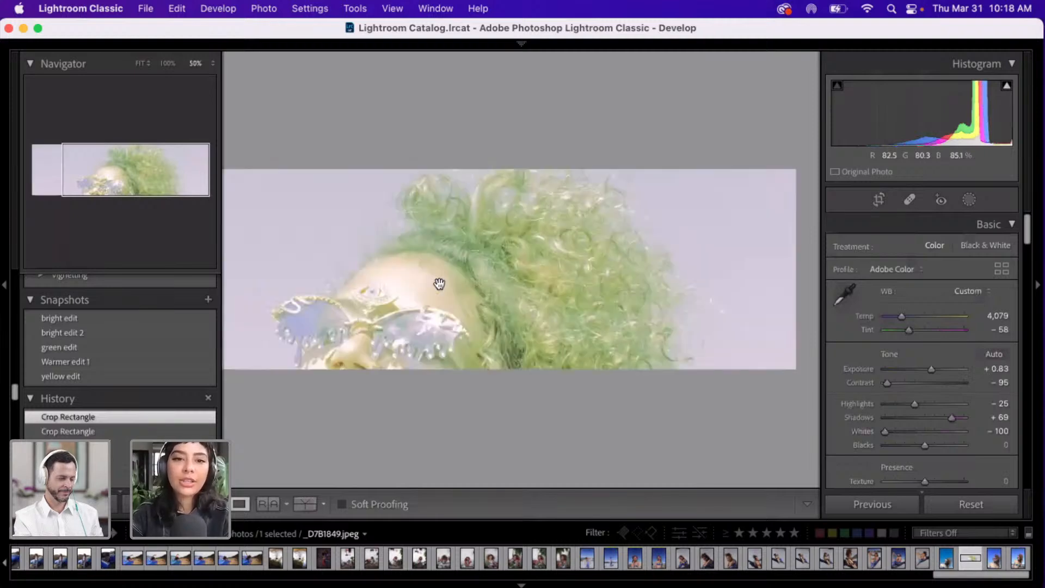
scroll(440, 283, left, 3)
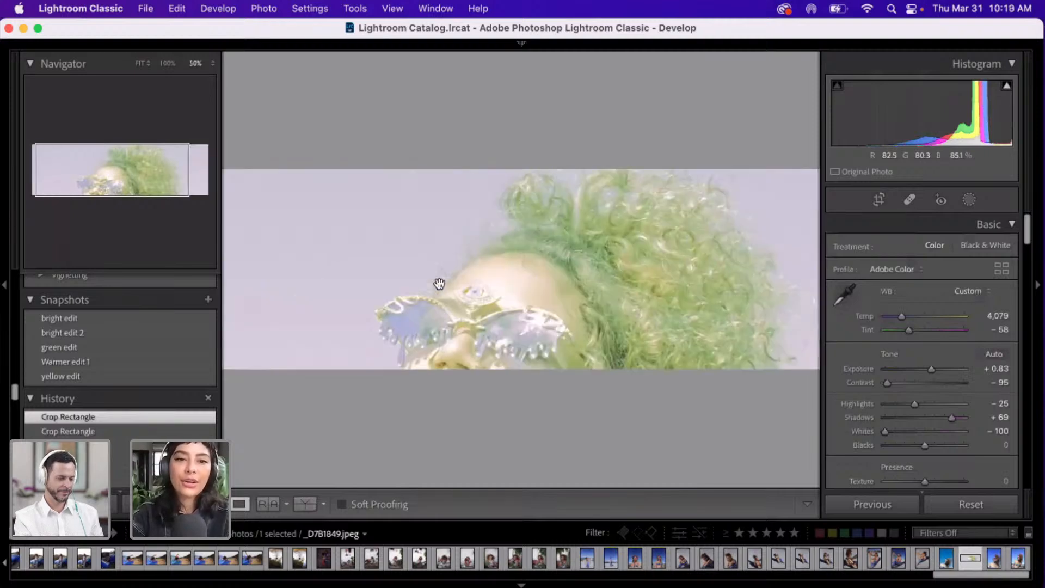
scroll(440, 284, right, 2)
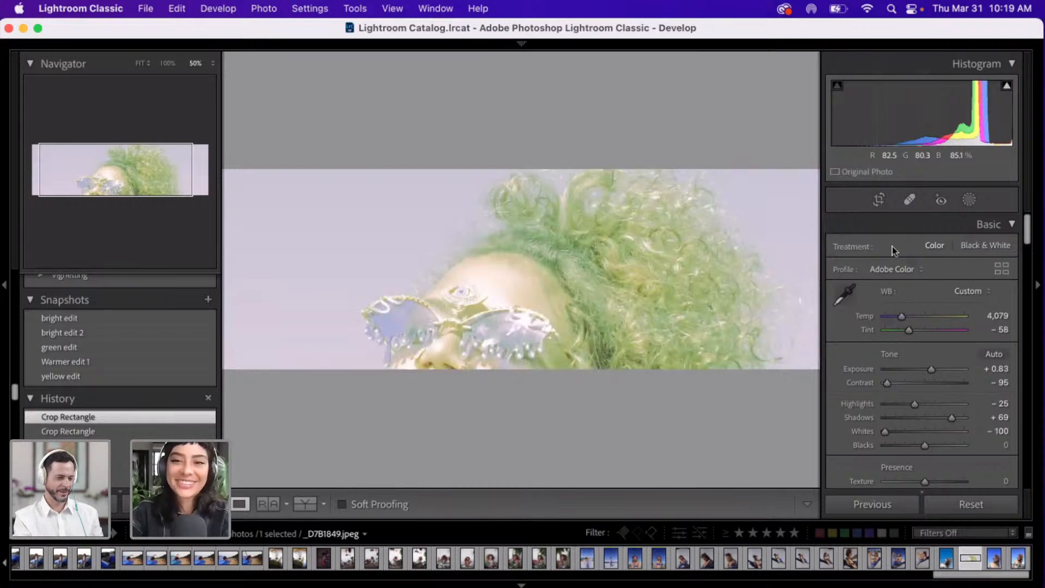
click(879, 200)
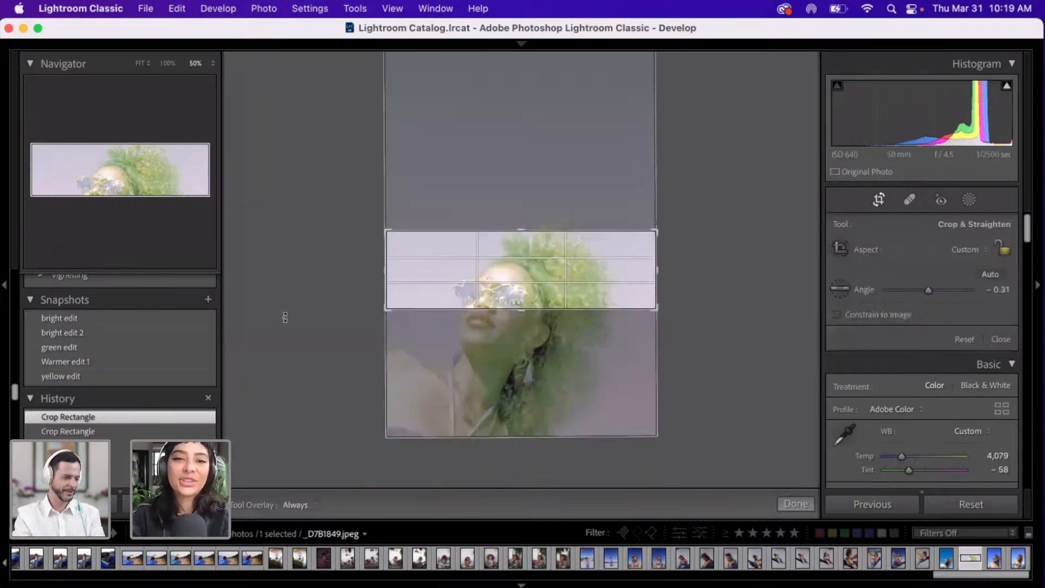
drag(450, 257, 453, 196)
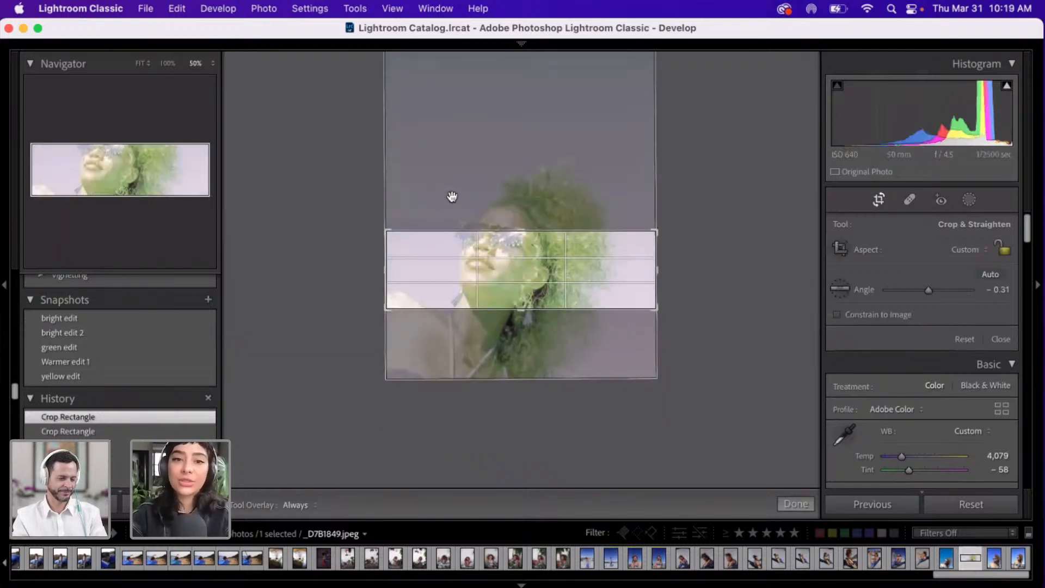
key(Return)
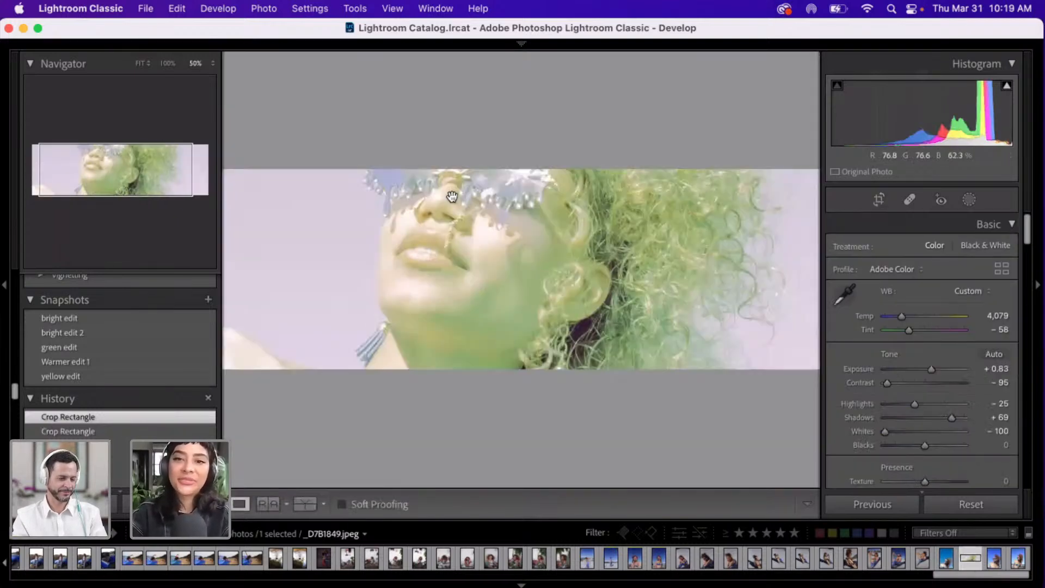
- Reposition the strip crop further down the portrait, over the neck, shoulder and tassel earring
click(880, 201)
drag(460, 263, 458, 220)
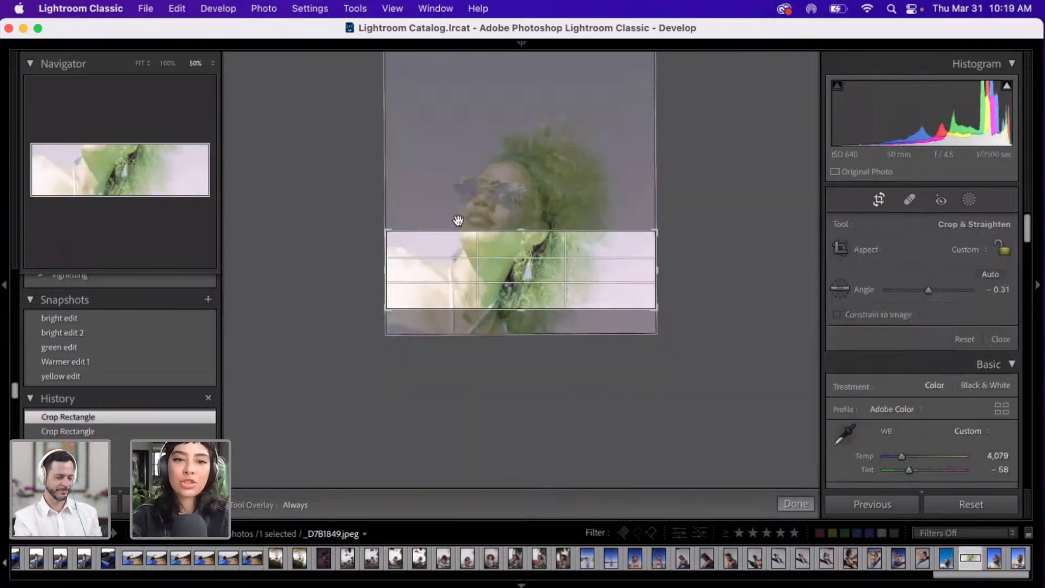
key(Return)
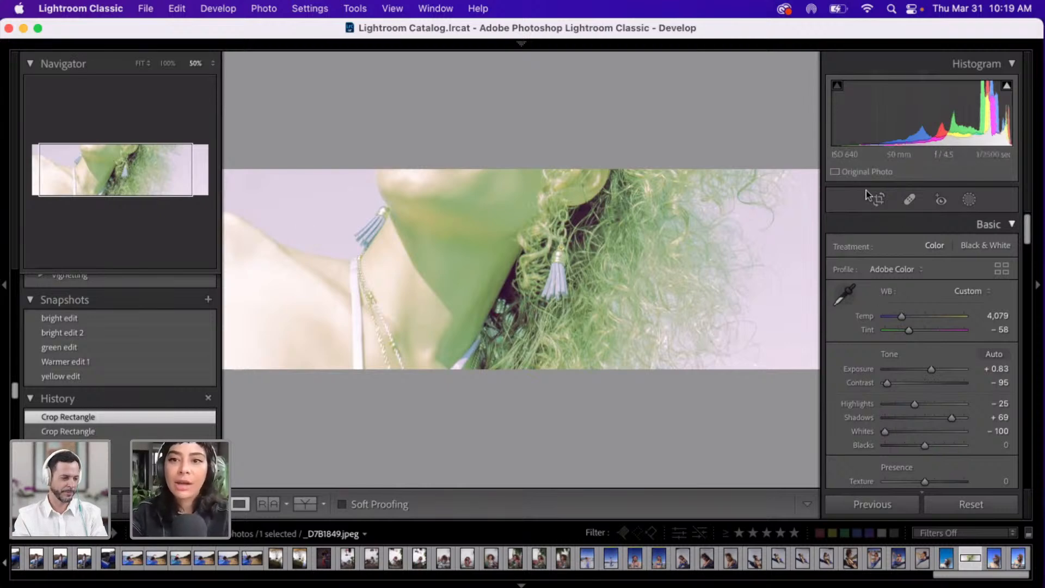
- Move the strip crop back up the portrait to frame the forehead, upper sunglasses and top of the hair
click(879, 199)
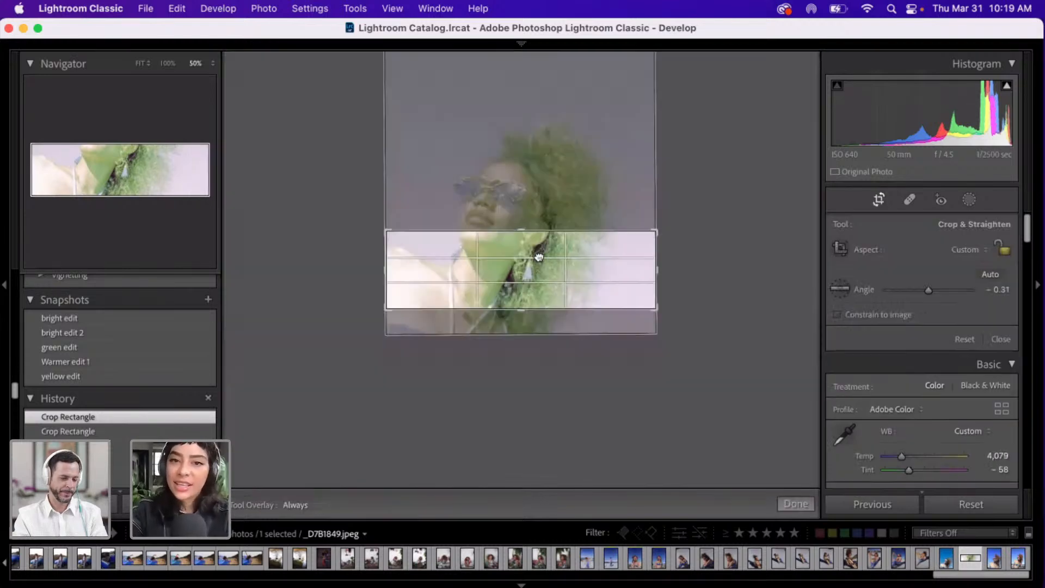
drag(540, 364, 539, 465)
drag(414, 267, 479, 374)
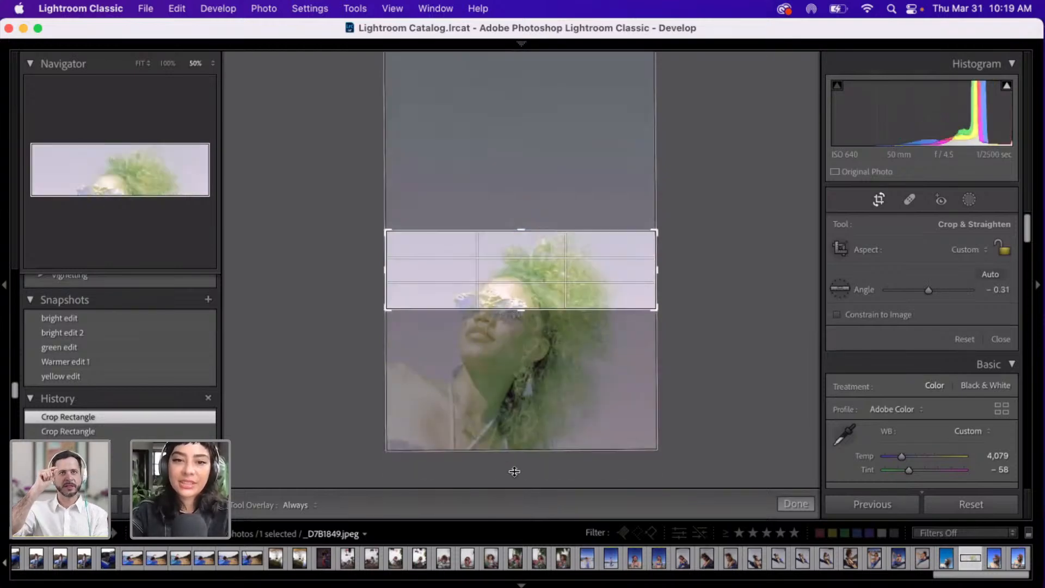
click(876, 201)
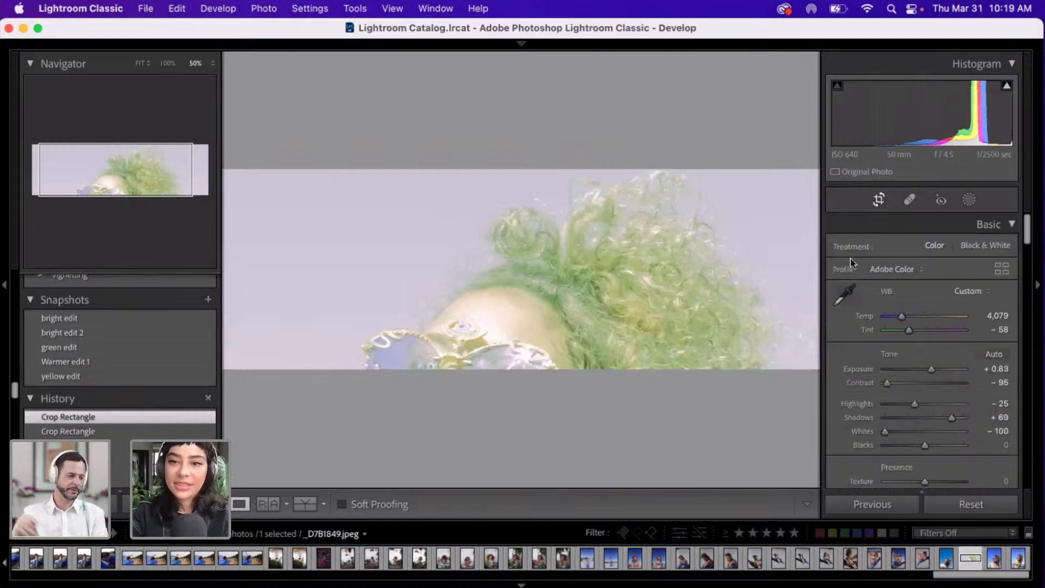
- Restore the crop to the Original aspect ratio so it covers the full portrait
key(r)
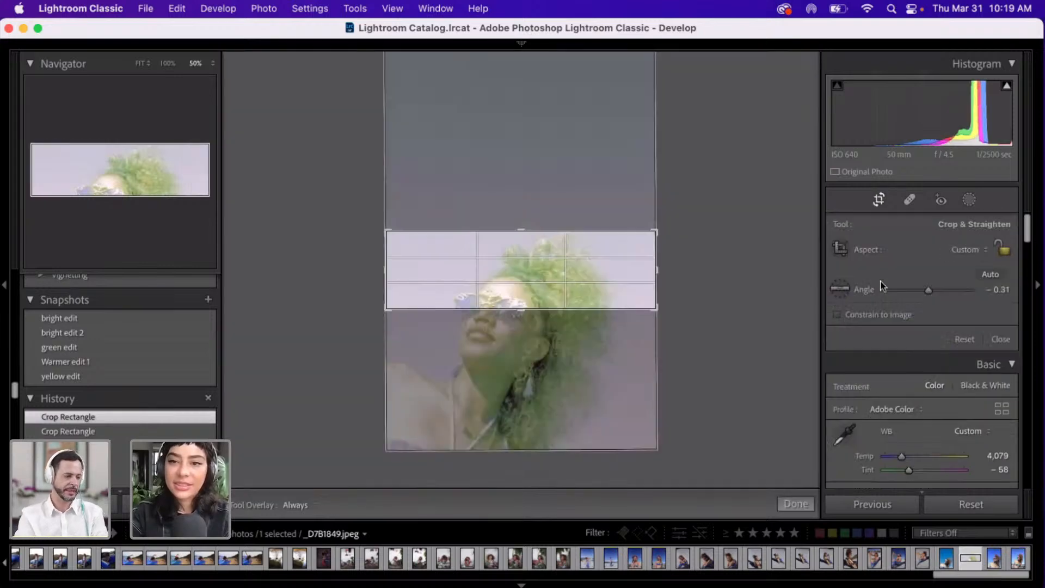
click(961, 248)
click(944, 238)
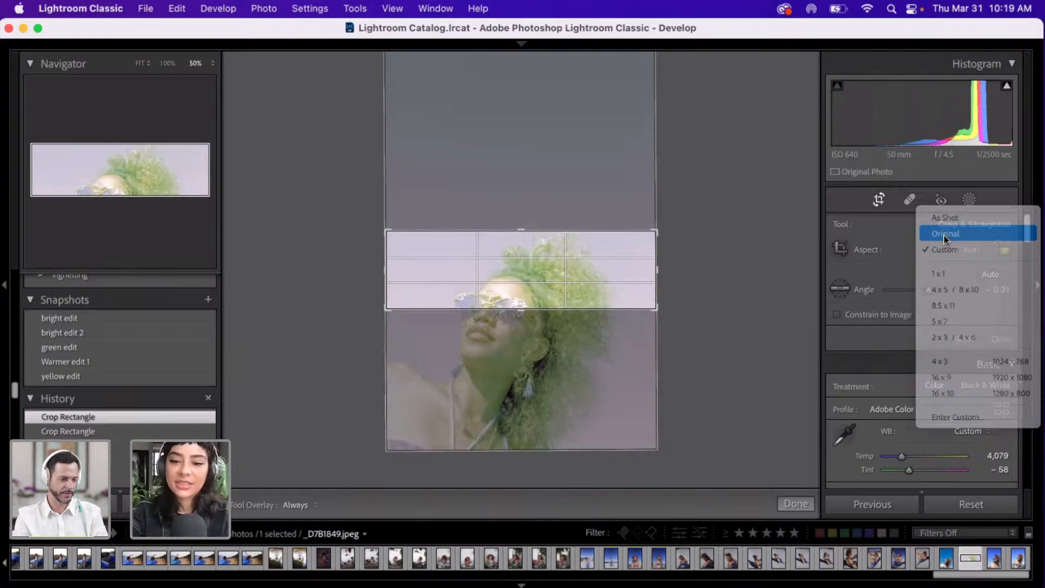
key(Return)
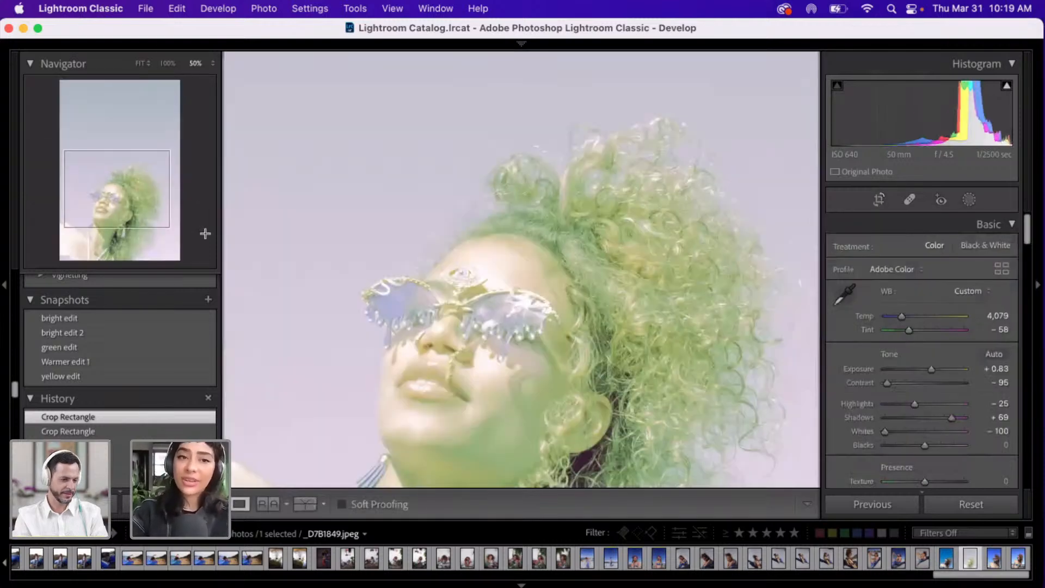
- Examine the restored portrait as a whole, then the face and hair at 50% and the wider frame at 25%
key(z)
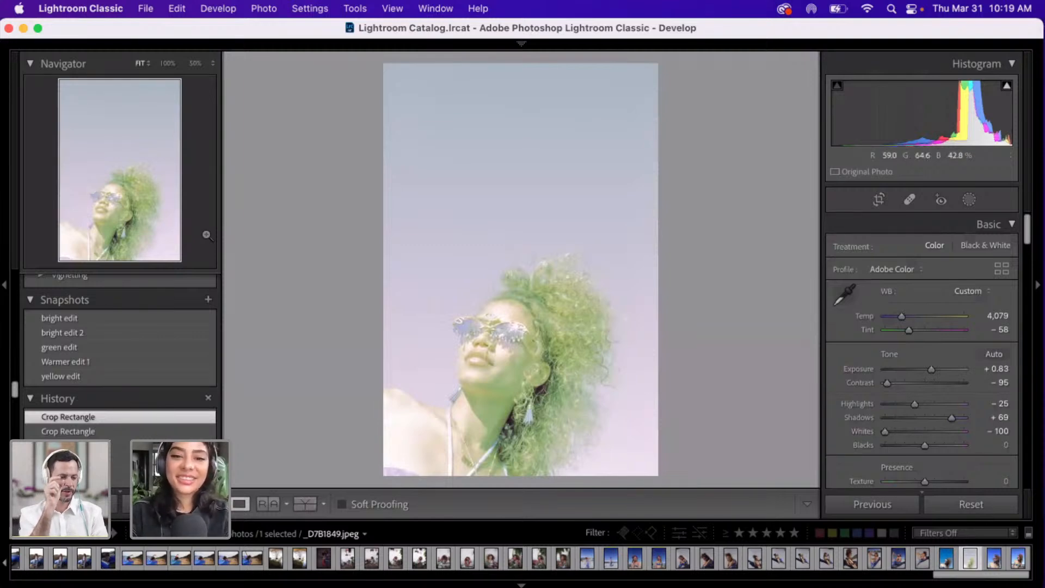
click(484, 349)
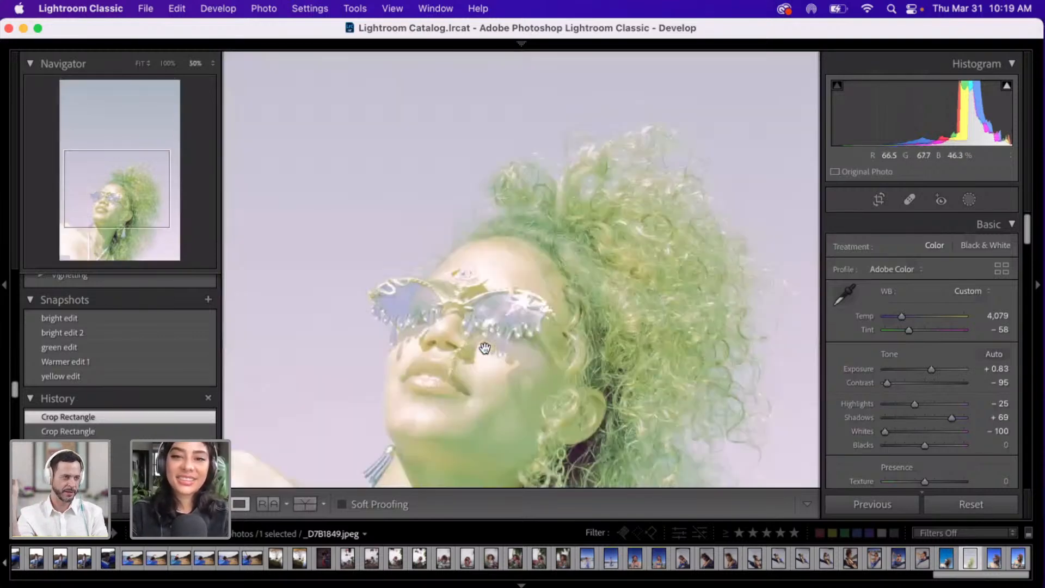
scroll(484, 349, right, 5)
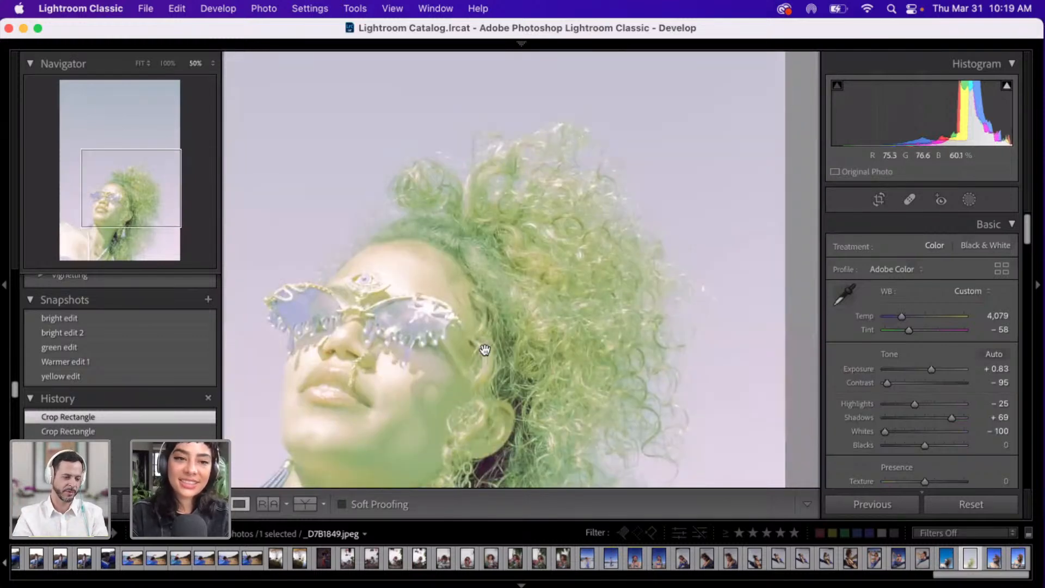
key(super+minus)
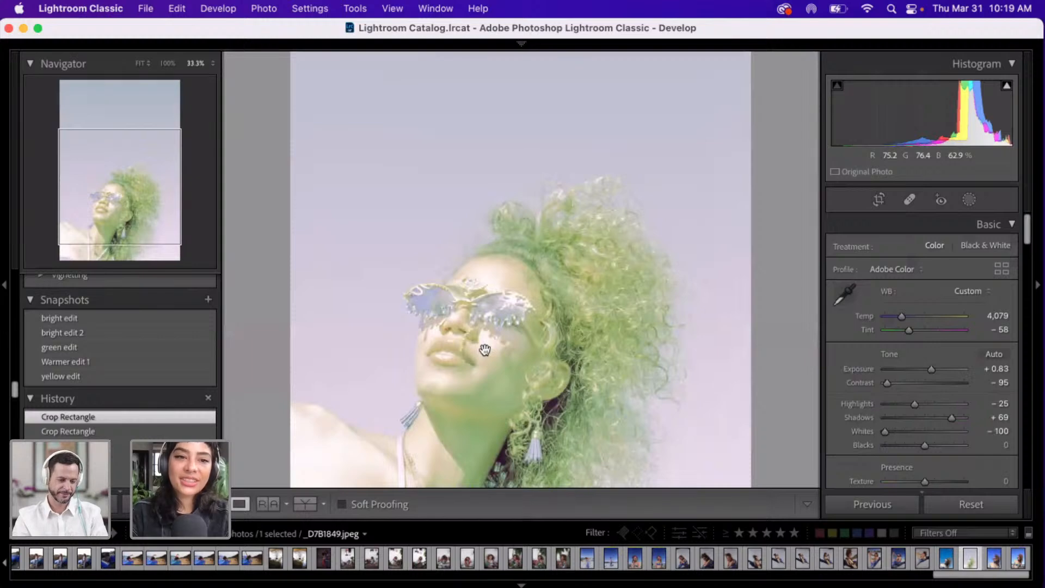
key(super+minus)
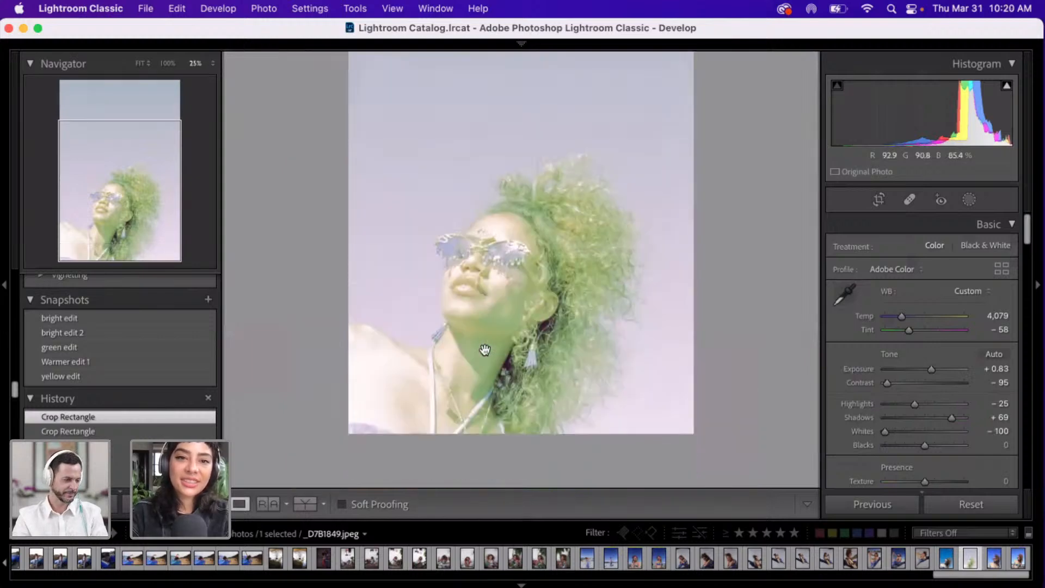
scroll(485, 349, up, 8)
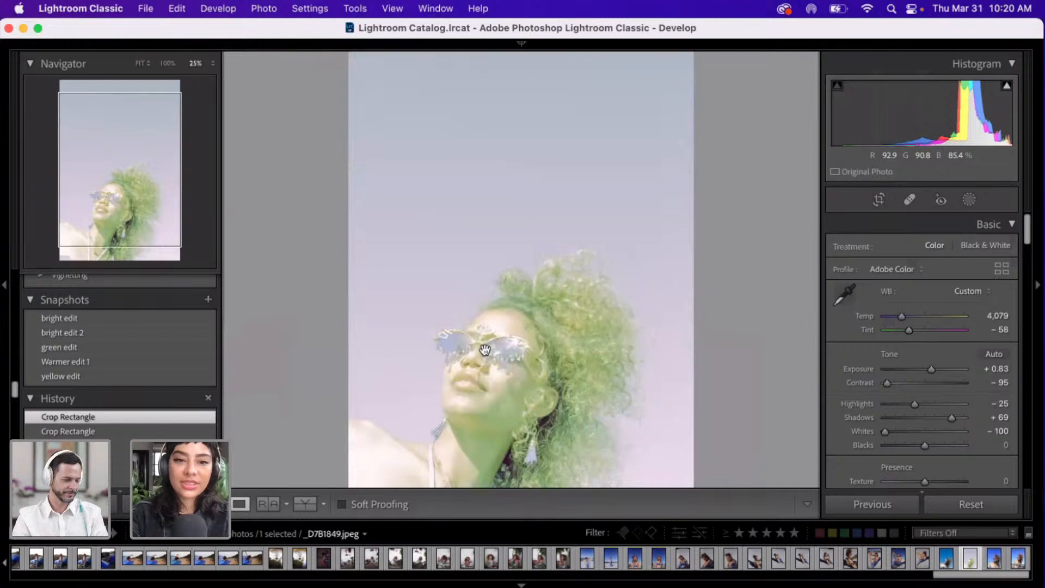
- Darken the green-toned portrait by lowering its exposure to −2.35
scroll(485, 349, down, 2)
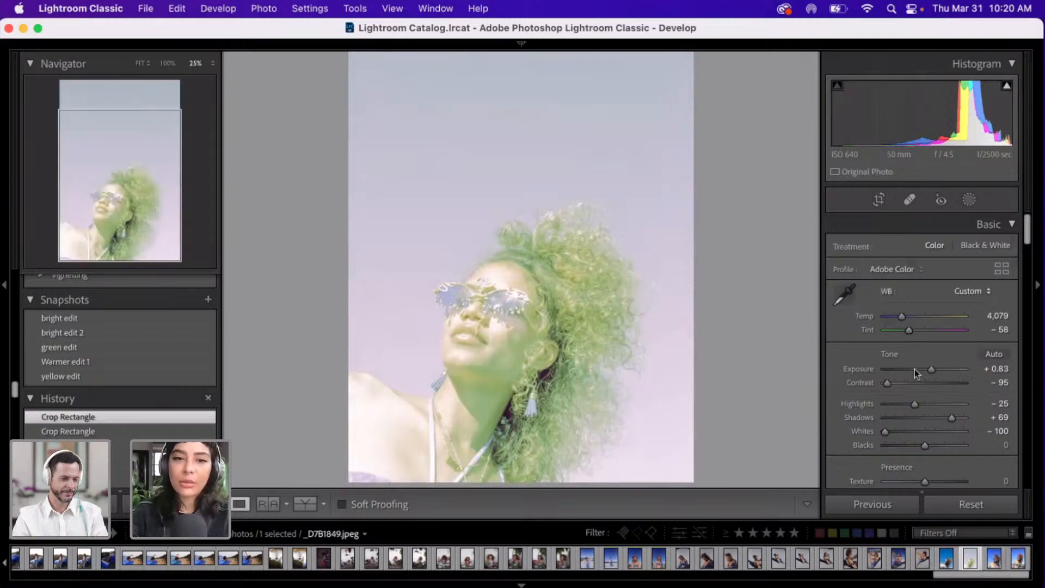
drag(919, 370, 908, 371)
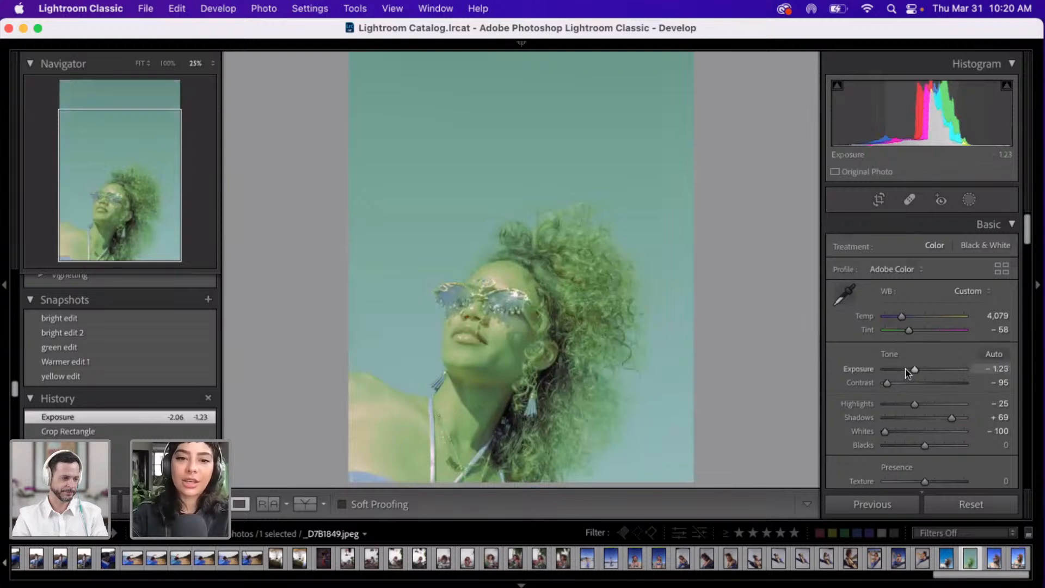
click(905, 369)
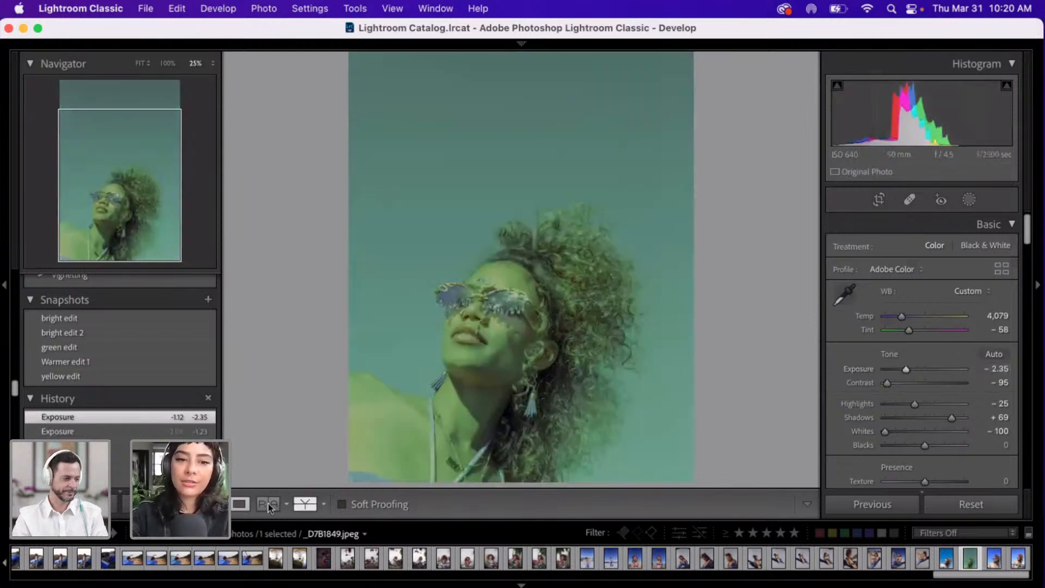
- Compare the portrait in Reference View and in the split and side-by-side Before/After layouts, ending in the single-image view
click(267, 505)
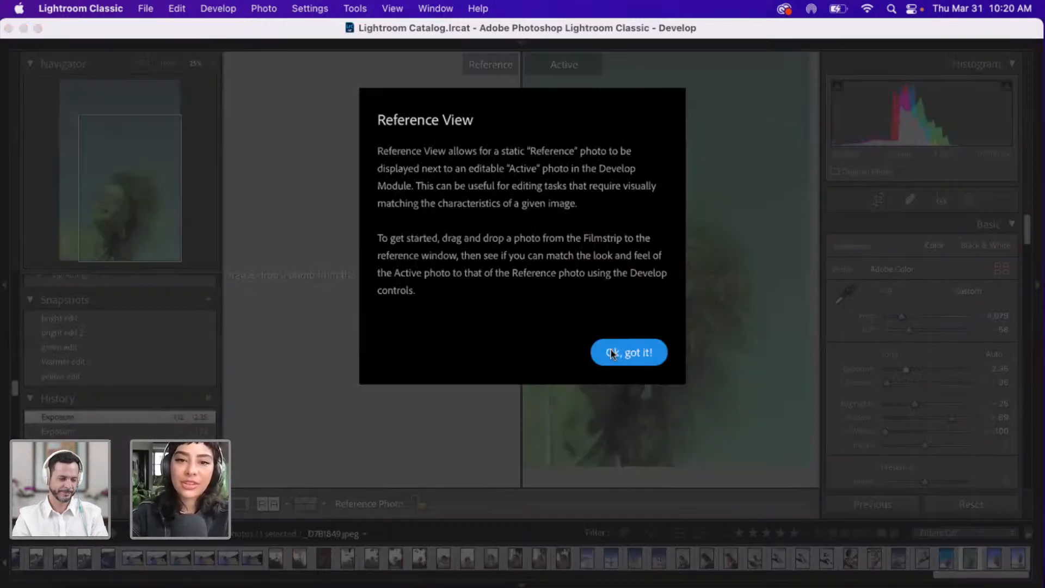
key(Return)
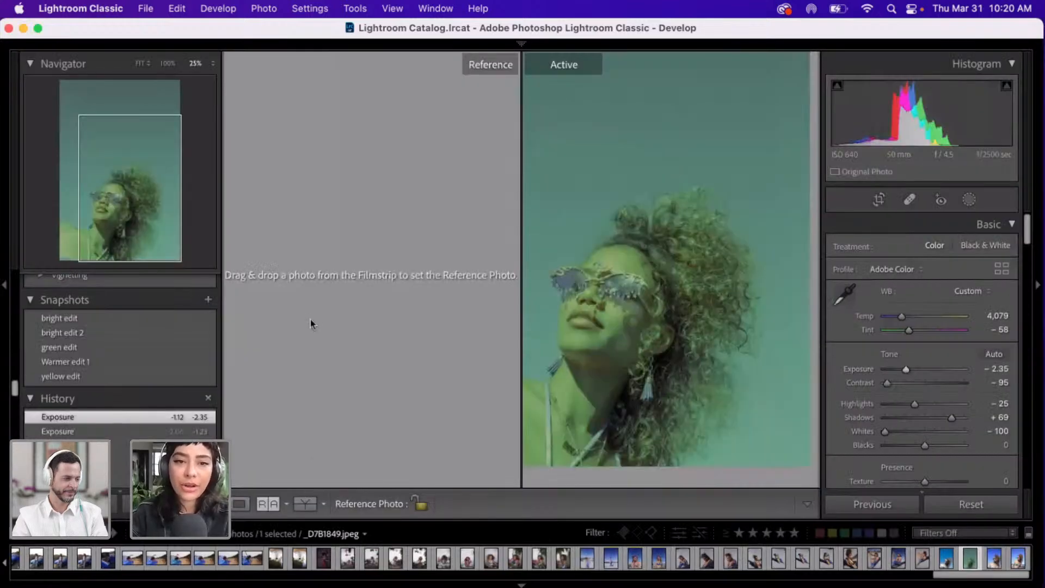
click(302, 505)
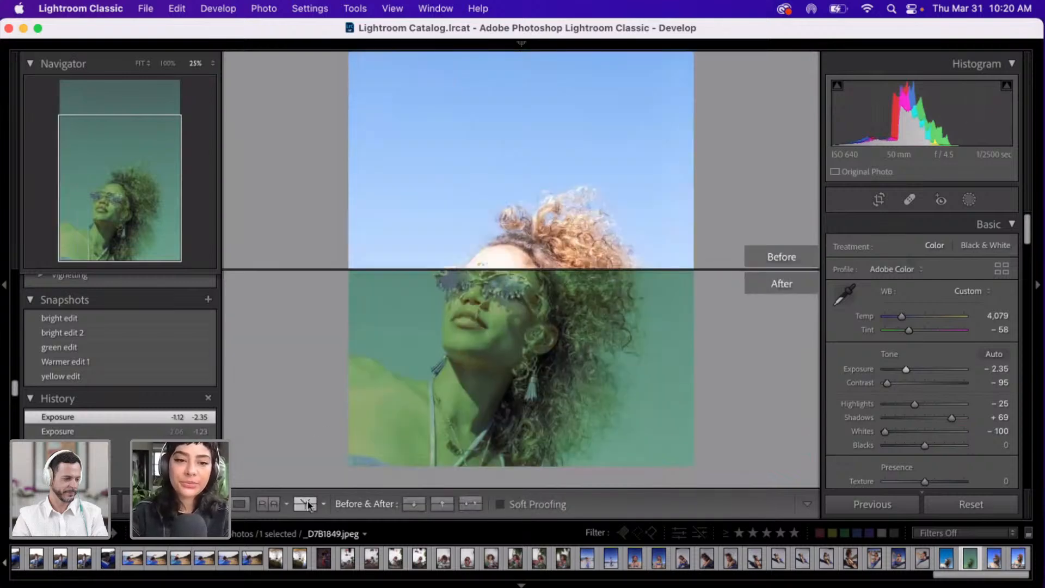
click(308, 505)
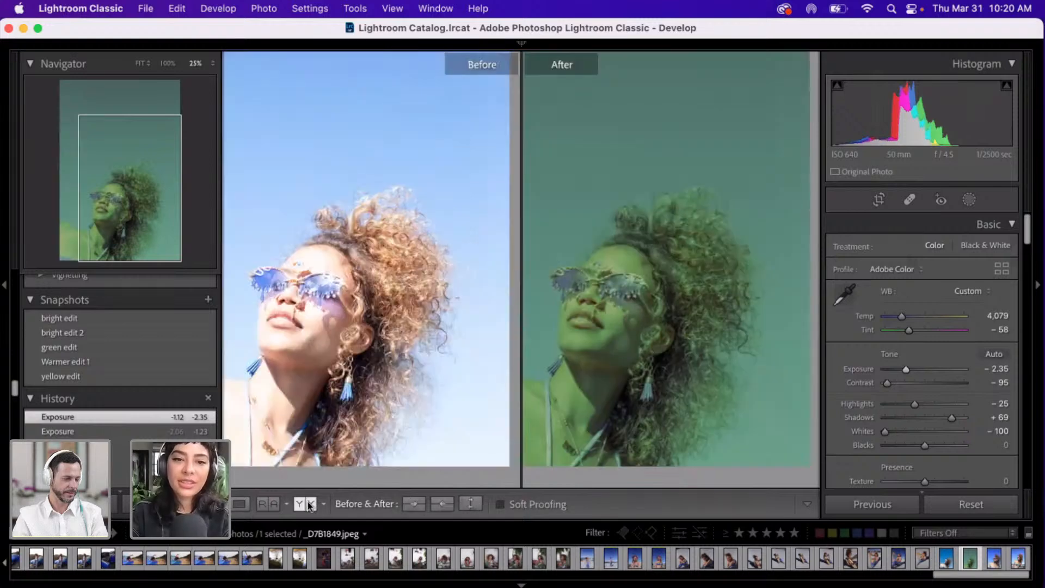
click(308, 505)
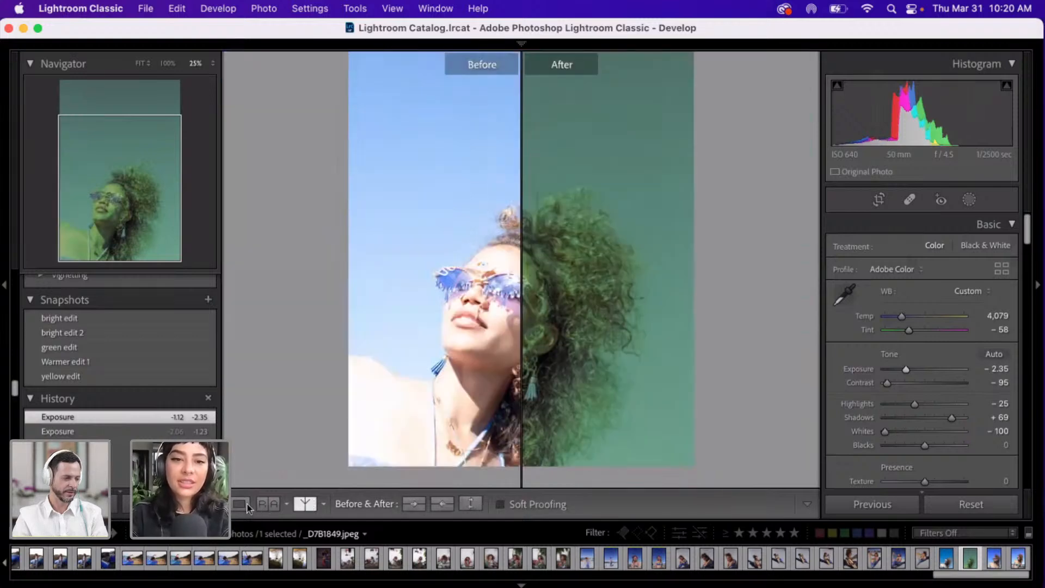
click(241, 504)
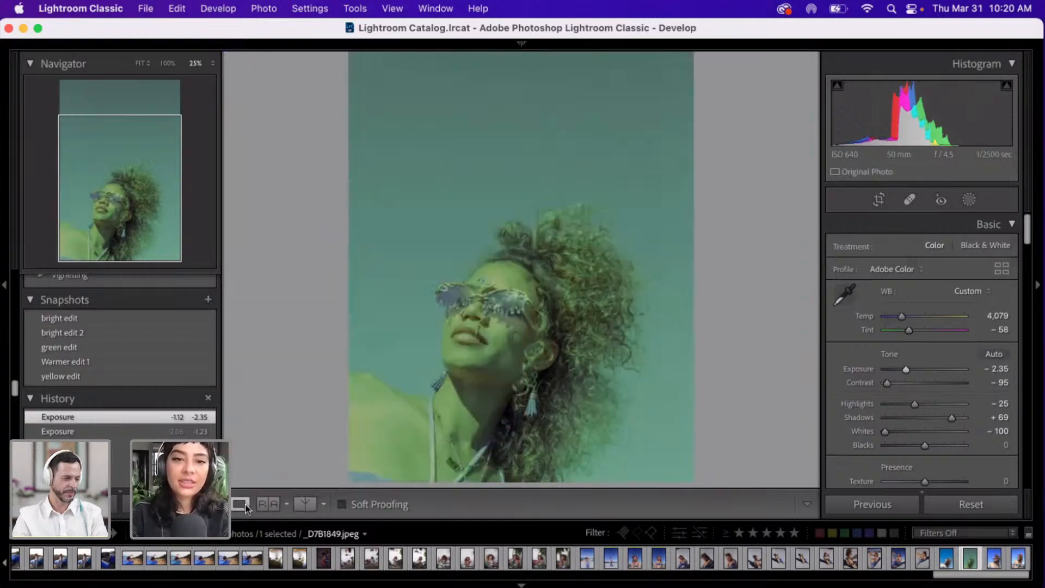
click(299, 505)
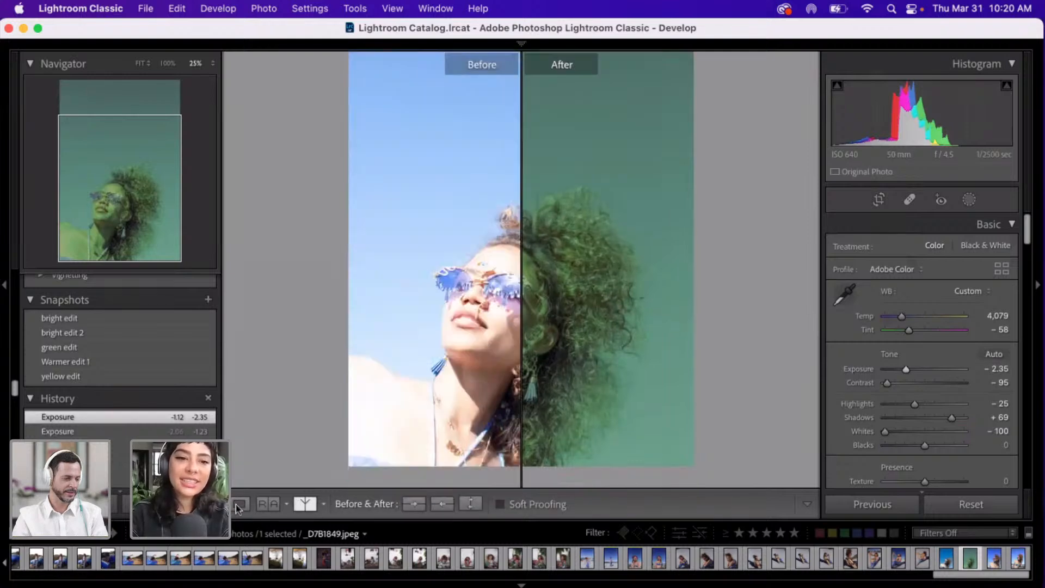
click(237, 506)
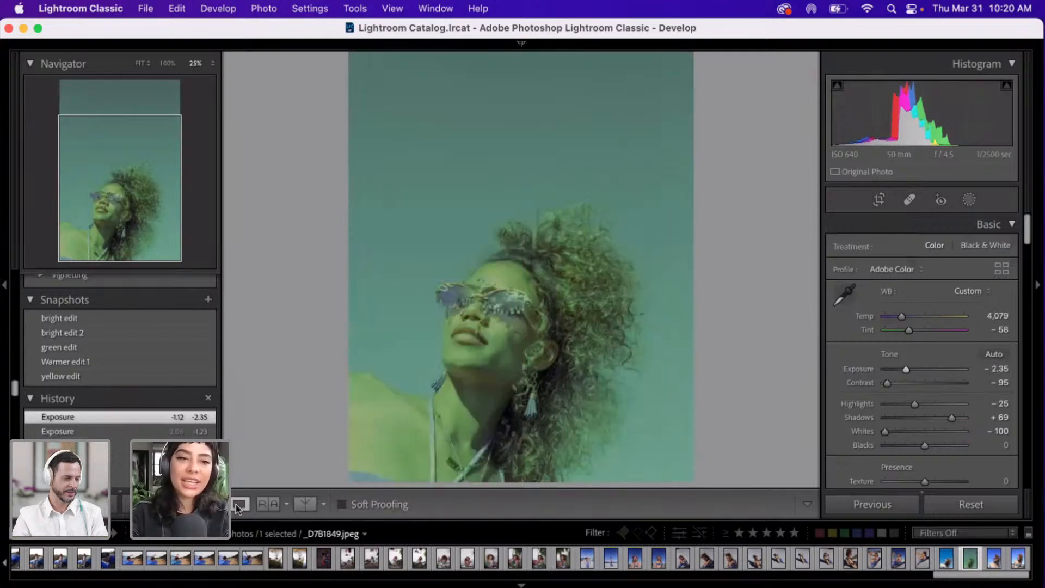
- Apply the snapshots Warmer edit 1, green edit, bright edit 2 and bright edit in turn, finishing on yellow edit
click(72, 361)
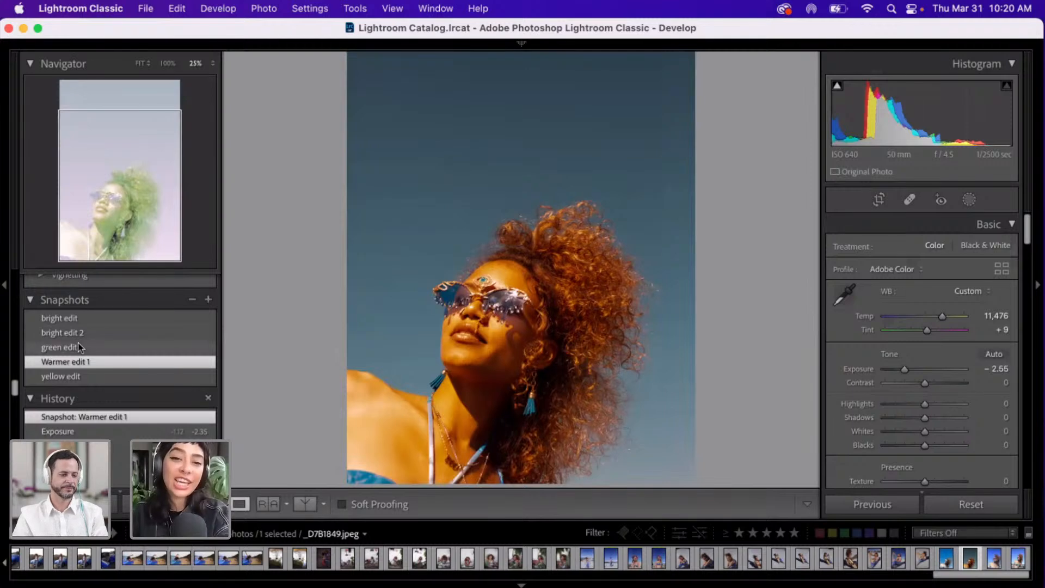
click(78, 342)
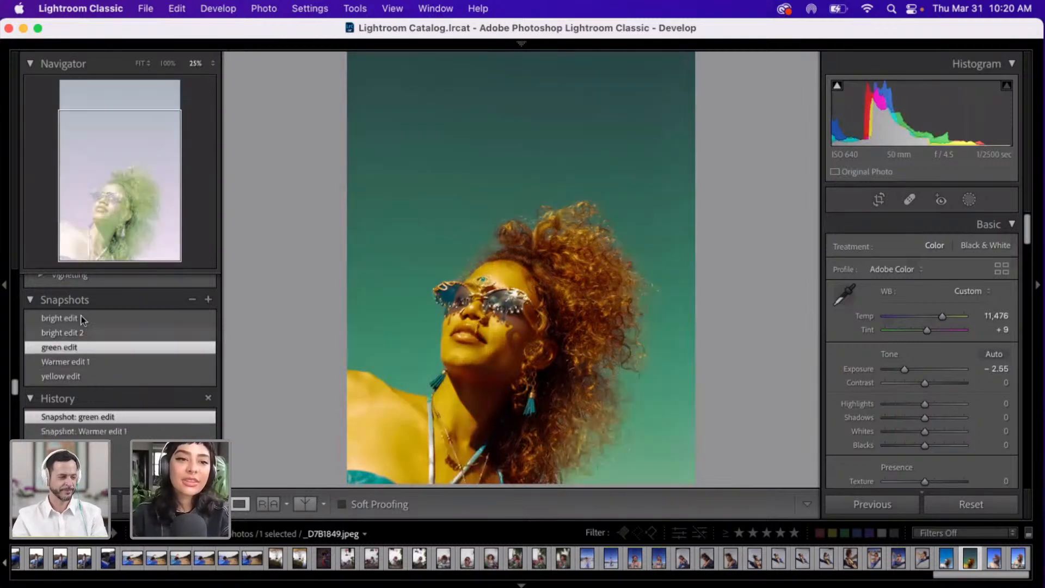
click(82, 333)
click(82, 321)
click(82, 379)
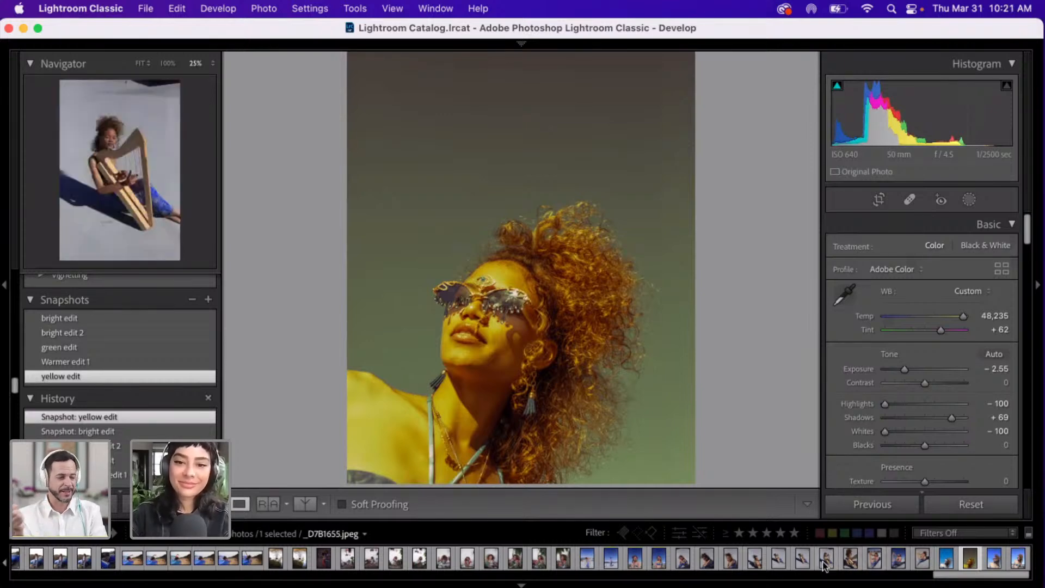
- Browse the harp and seated portraits and open _D7B1565.jpeg, the seated pose in the blue patterned outfit
click(775, 565)
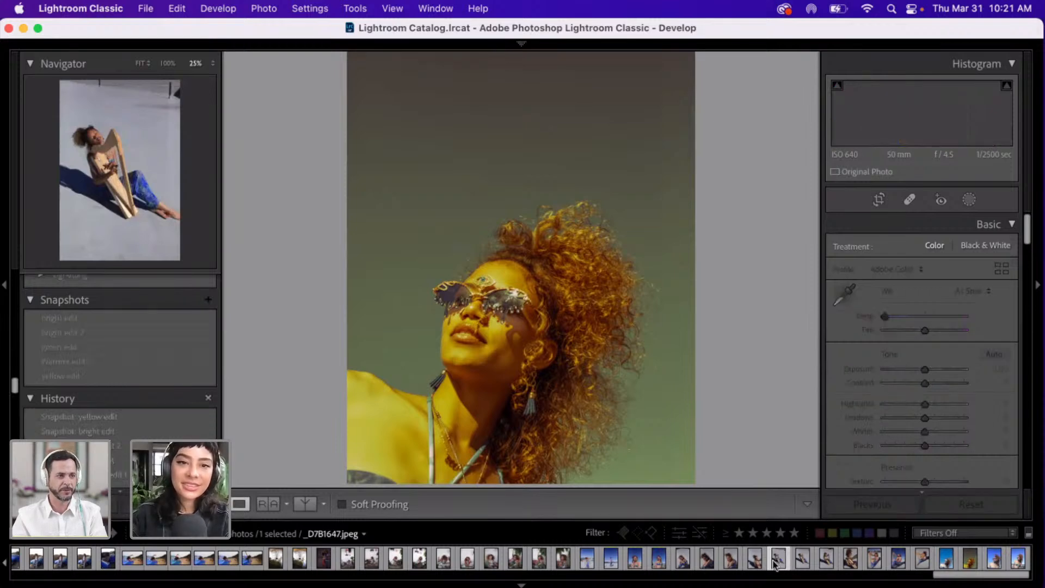
click(751, 566)
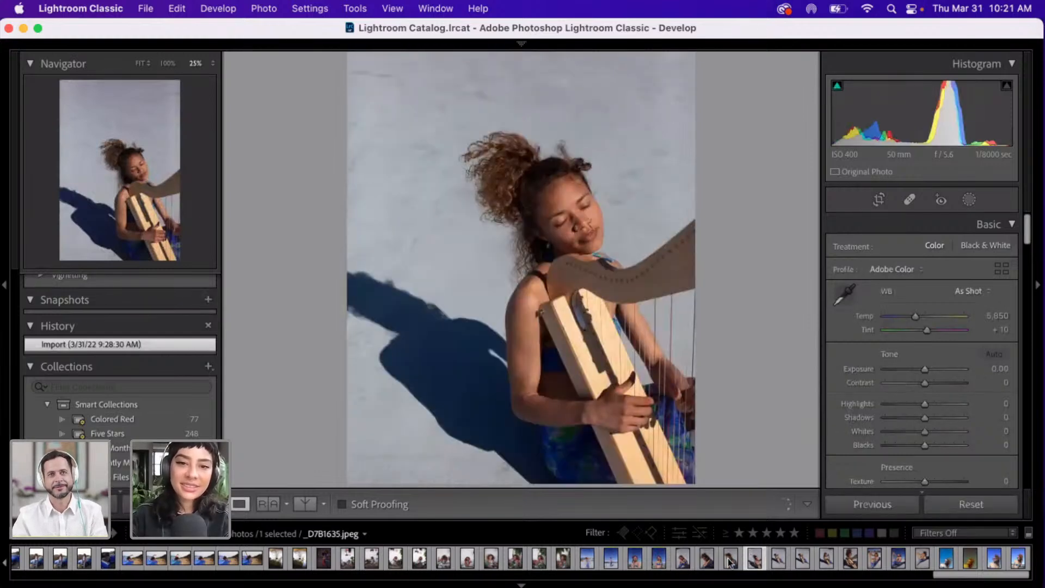
click(730, 562)
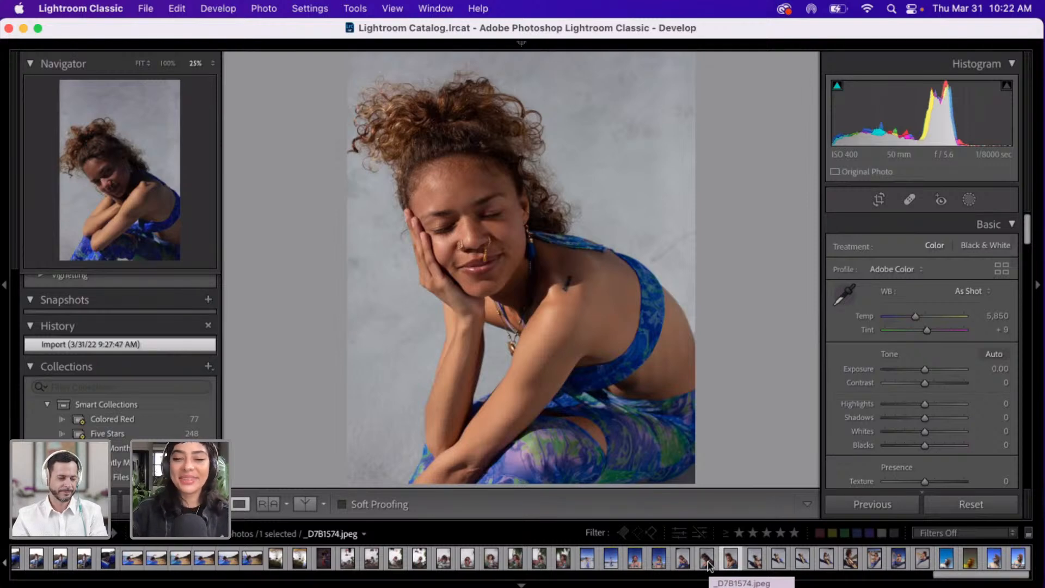
click(708, 566)
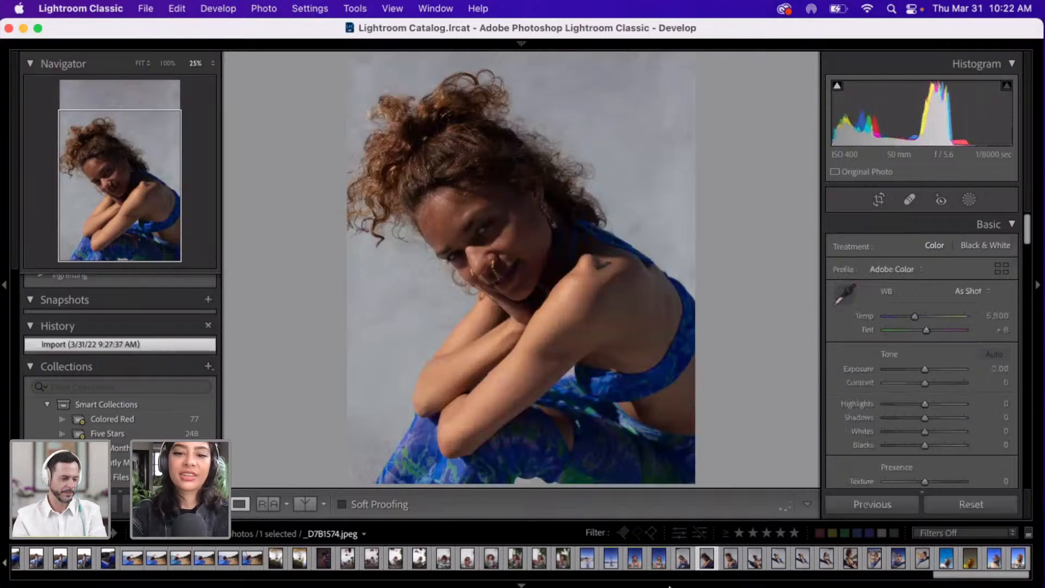
key(Left)
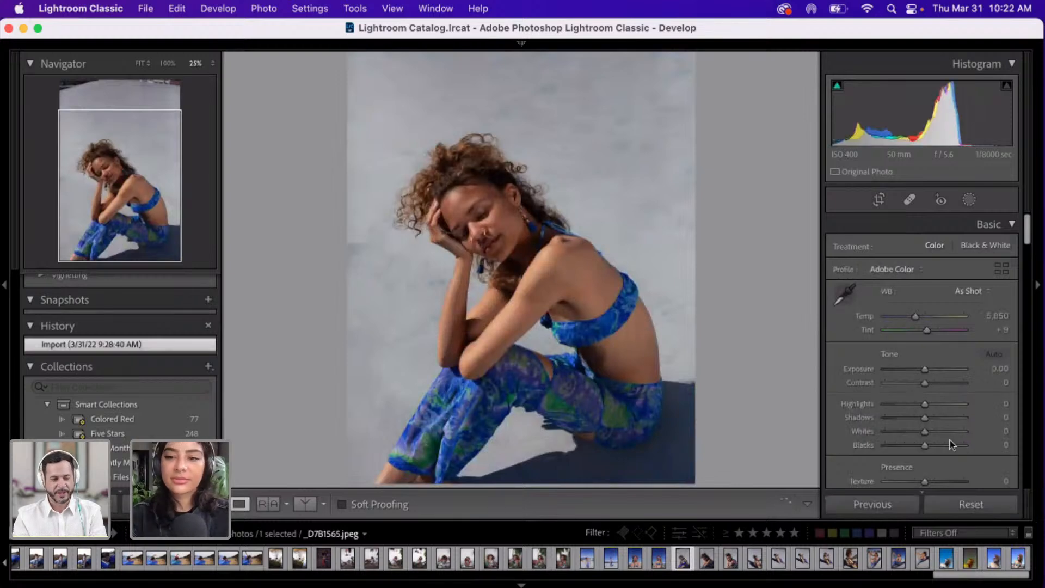
- Try brighter and darker exposures on the seated portrait, including +1.80 and −2.95, and settle on +0.98
click(939, 370)
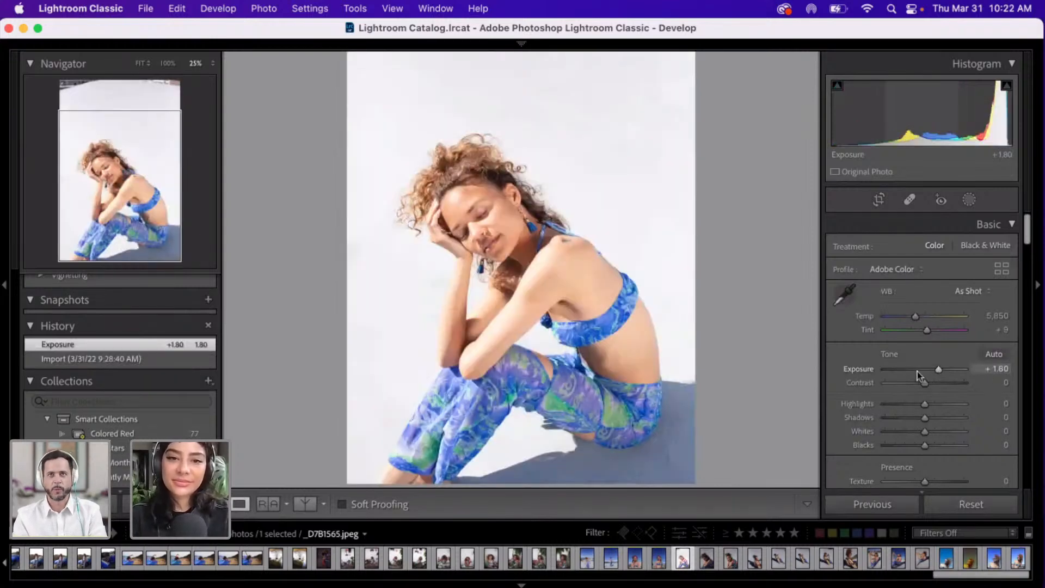
click(917, 370)
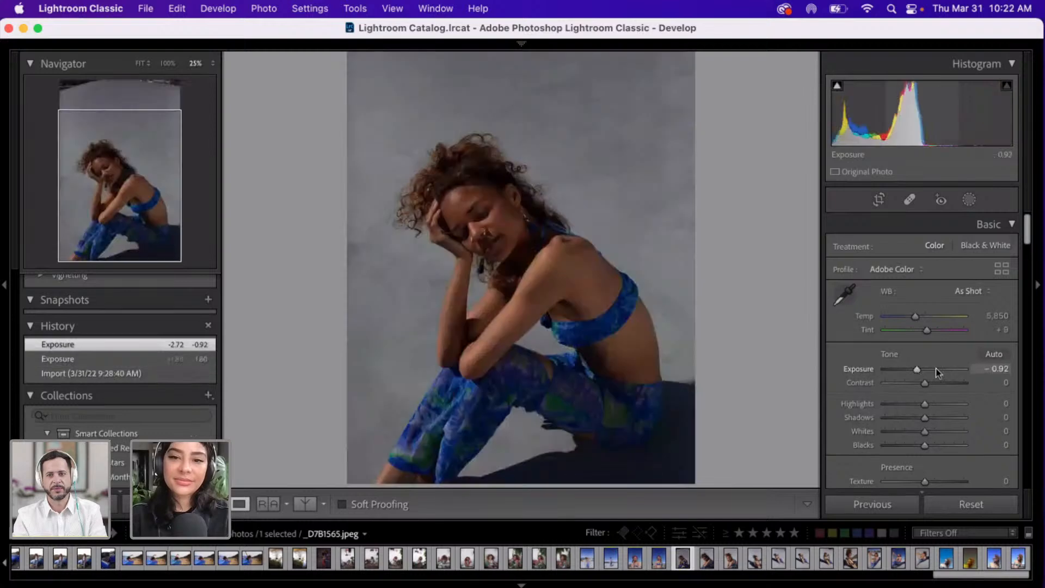
click(900, 370)
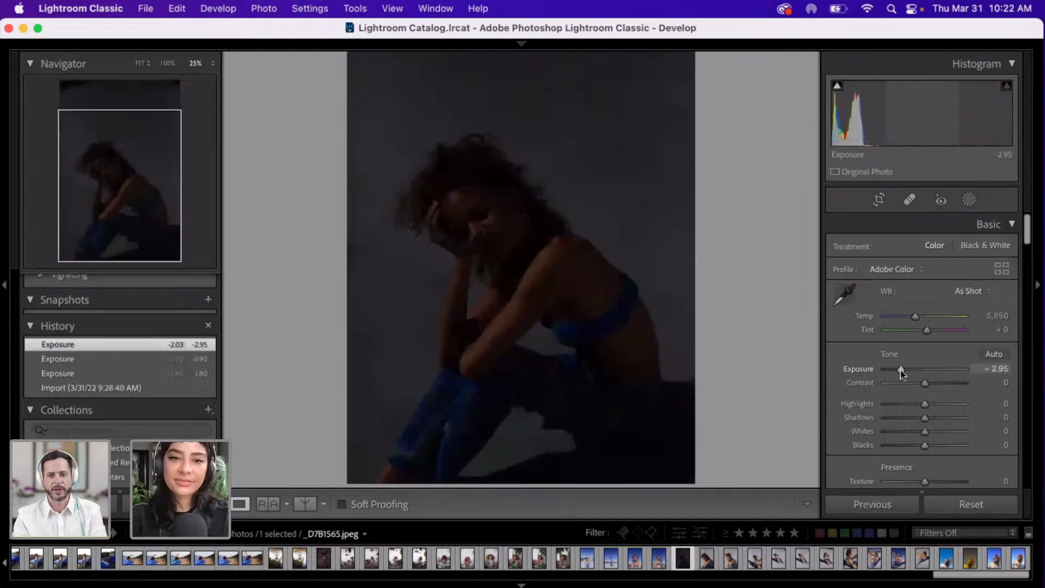
click(931, 369)
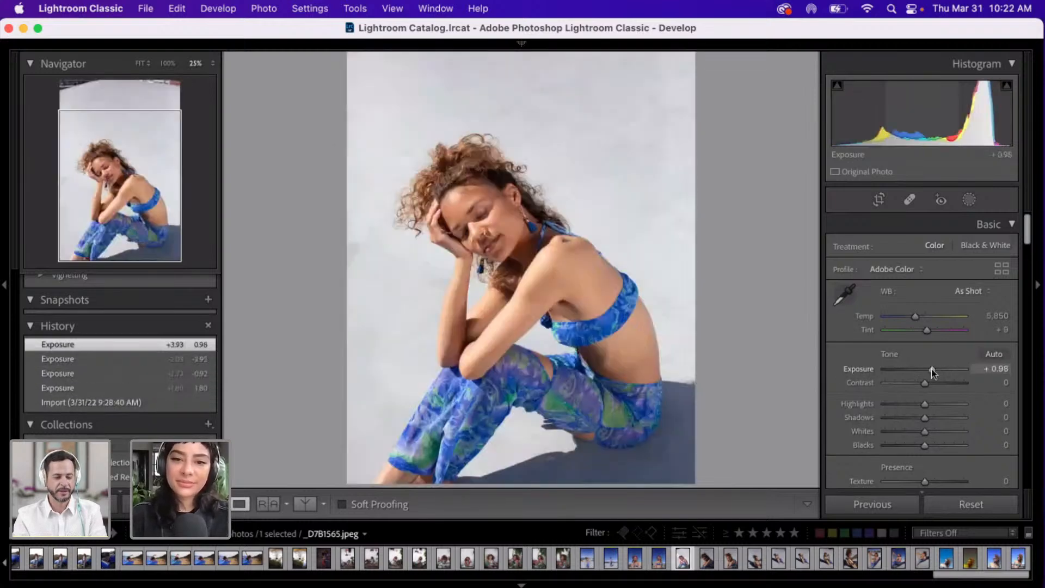
- Try Calibration Blue Primary hues of +45 and −45 on the seated portrait, settling on +47 for a purple outfit
scroll(932, 368, down, 5)
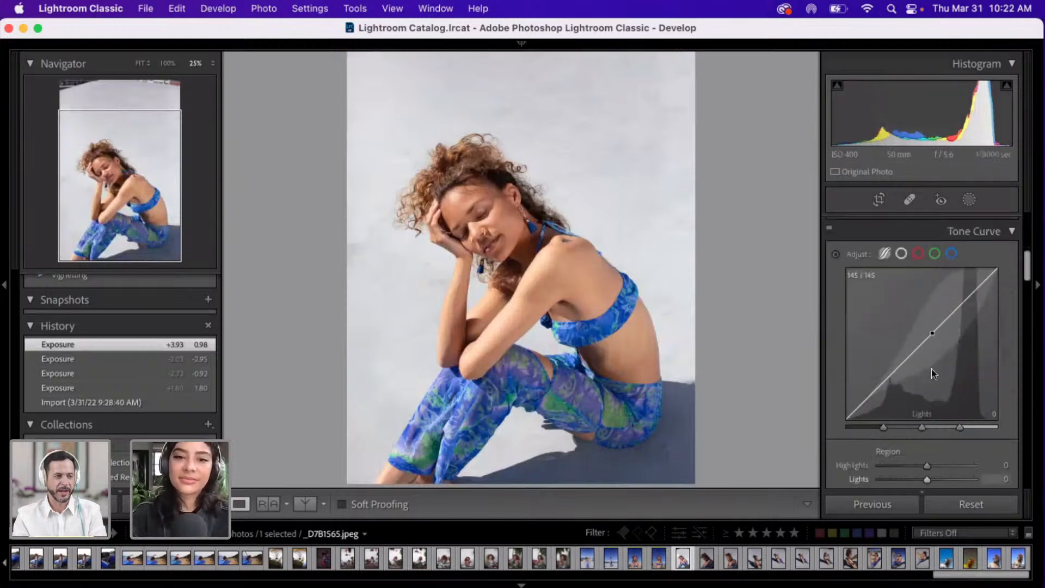
scroll(932, 373, down, 3)
scroll(931, 368, down, 6)
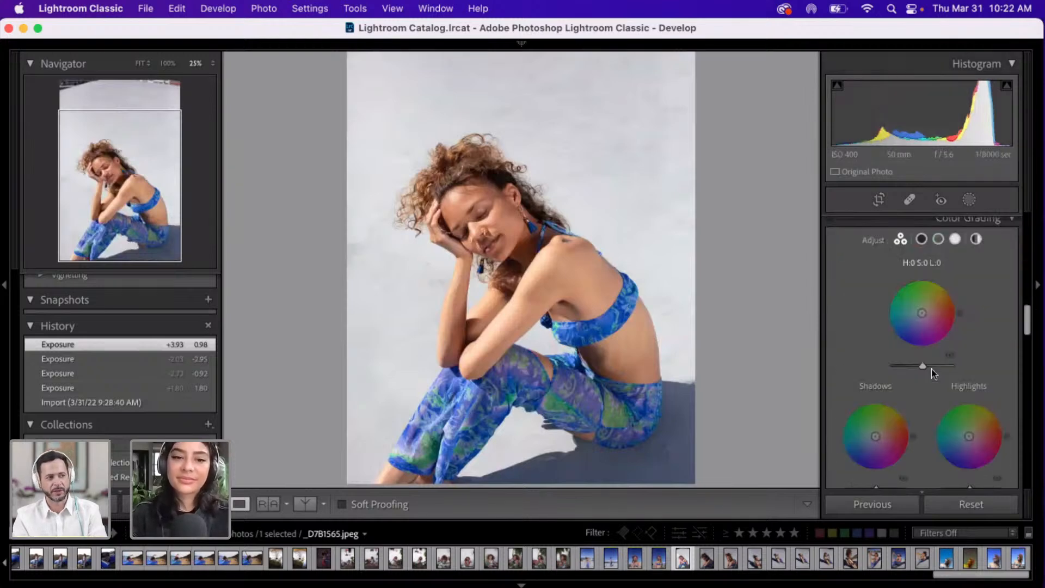
scroll(932, 368, down, 1)
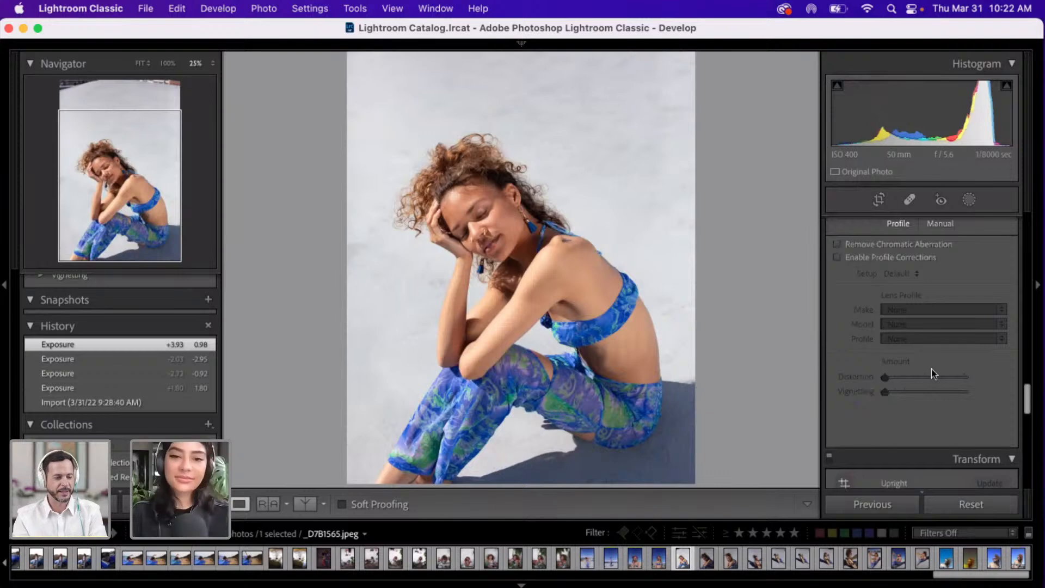
scroll(932, 368, down, 5)
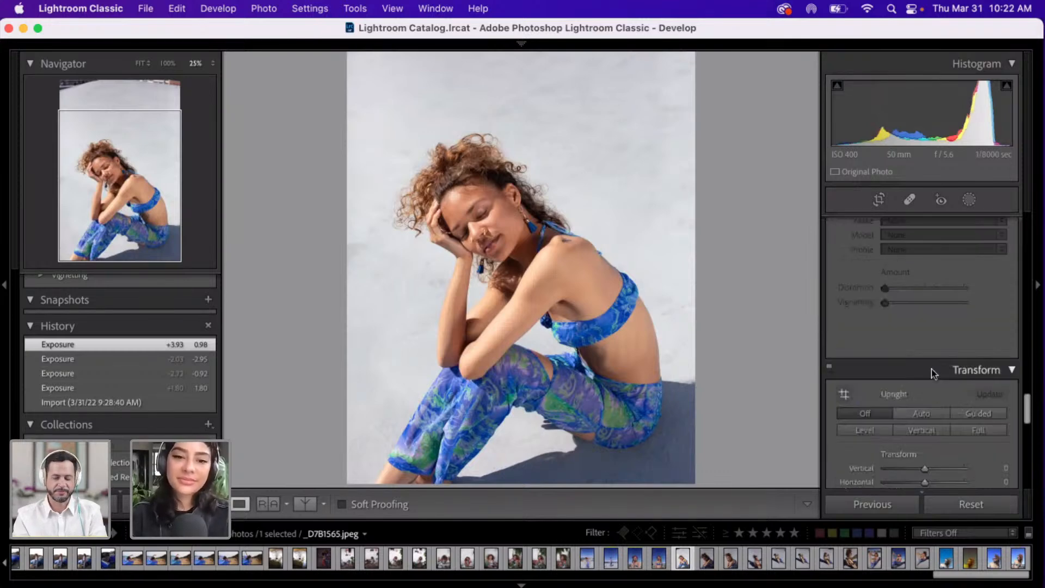
scroll(932, 368, down, 3)
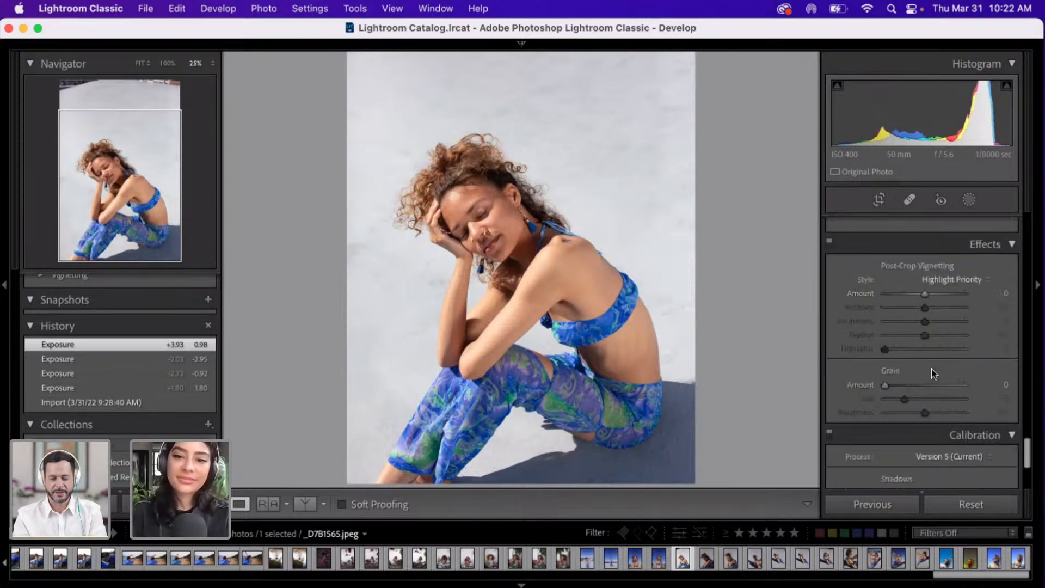
scroll(932, 374, down, 2)
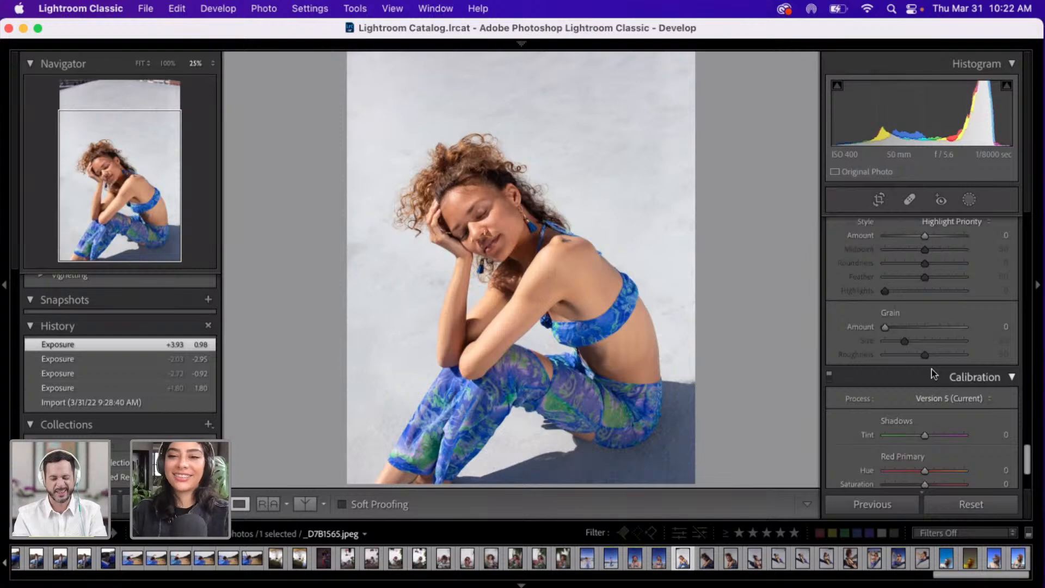
scroll(932, 368, down, 4)
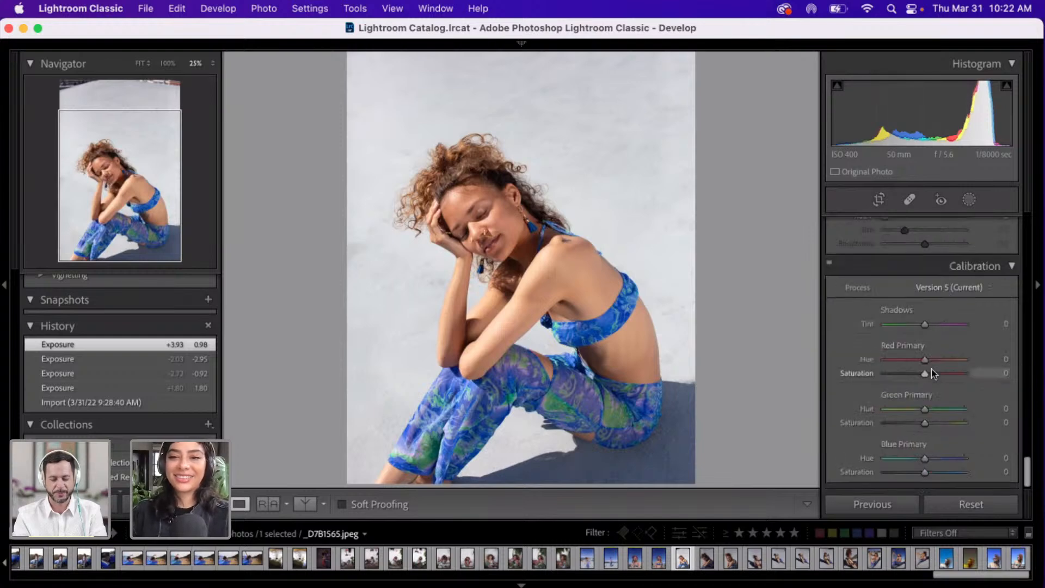
click(943, 459)
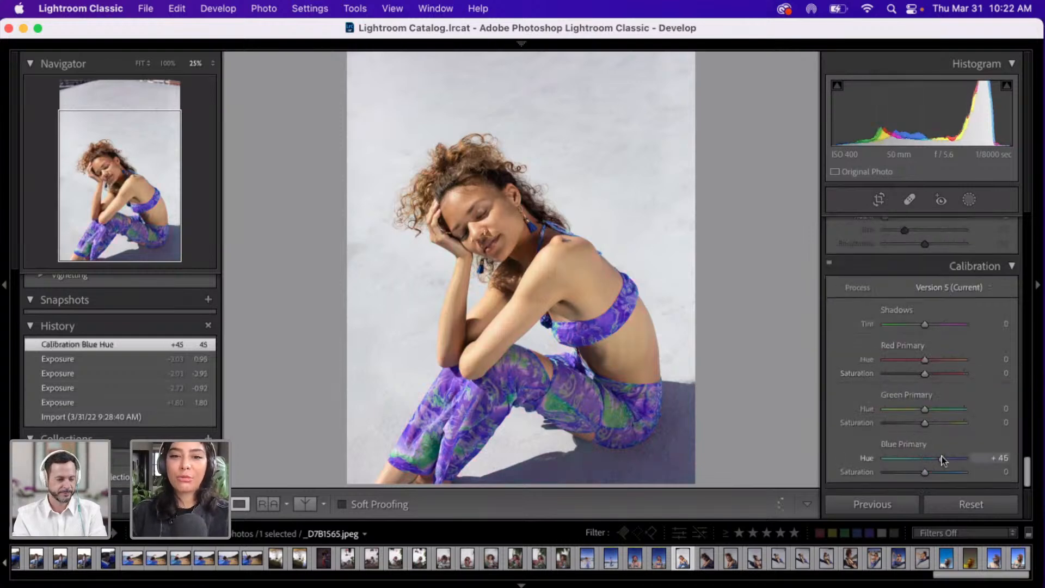
click(907, 460)
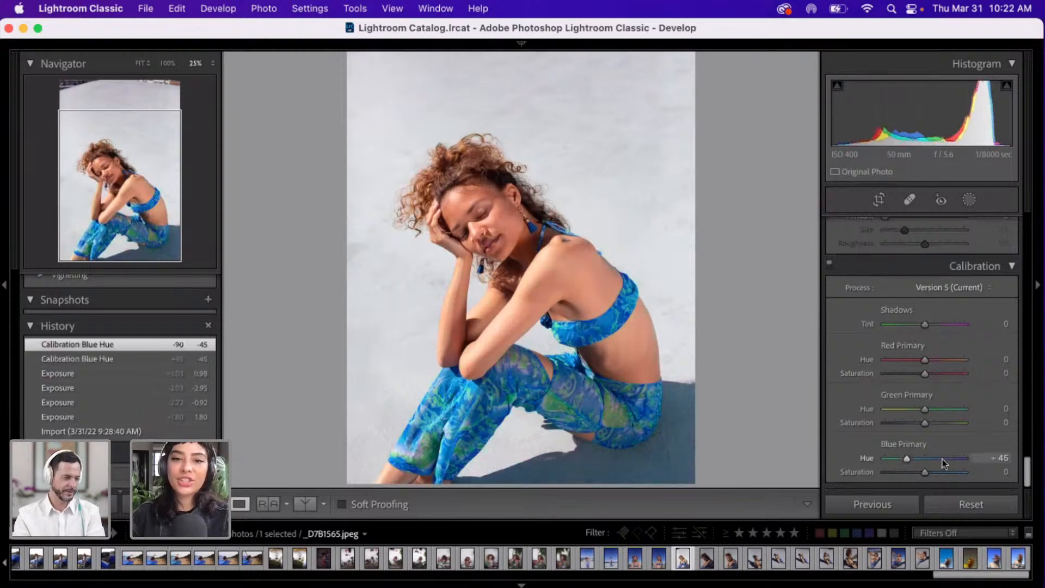
click(943, 460)
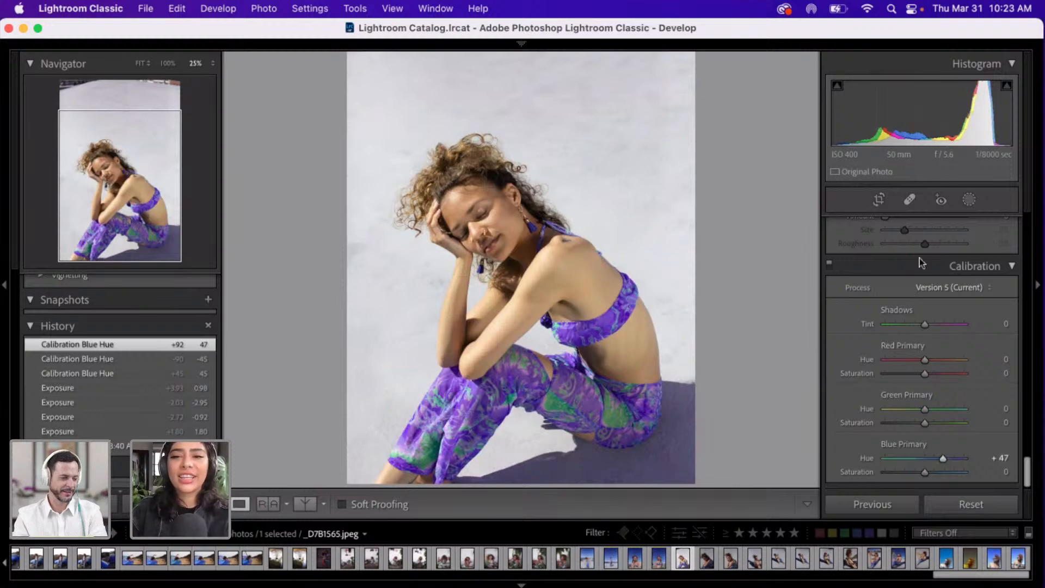
- Try negative Calibration Green Primary hues such as −53, and set the hue to +13
click(903, 410)
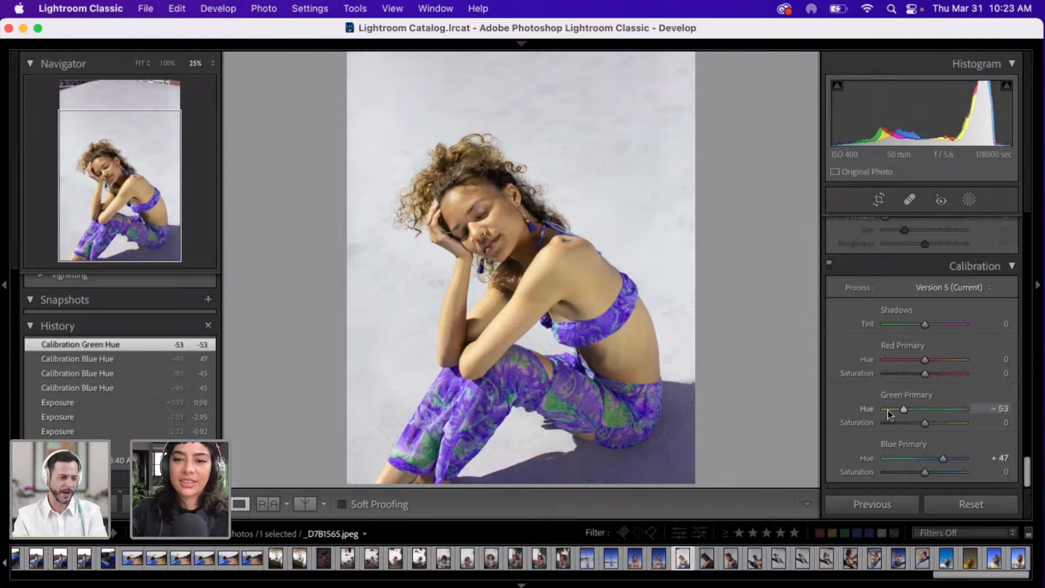
drag(903, 410, 929, 413)
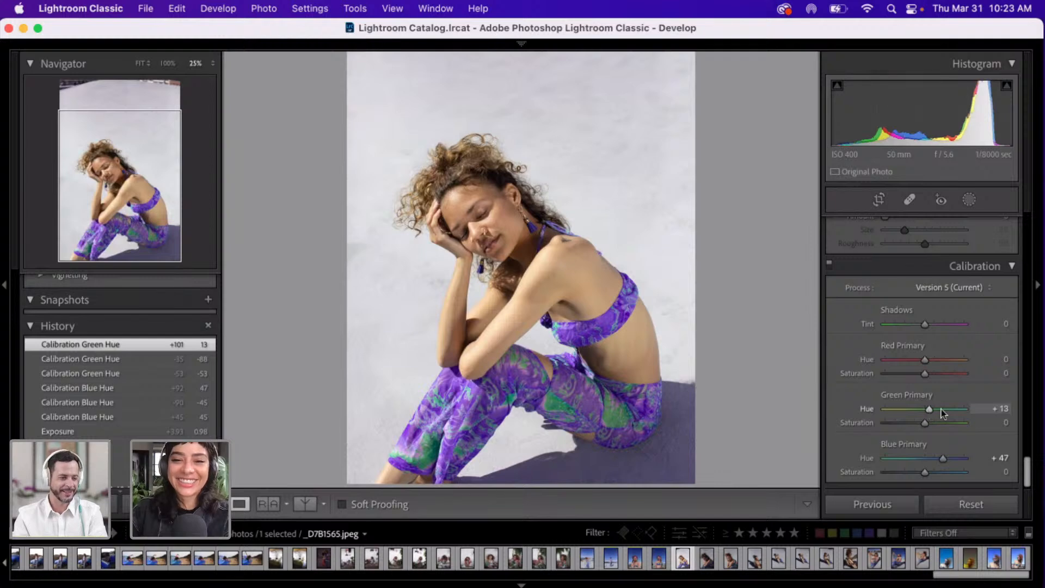
- Set the Calibration Green Primary hue to +43 on the seated portrait
click(941, 409)
scroll(943, 412, up, 2)
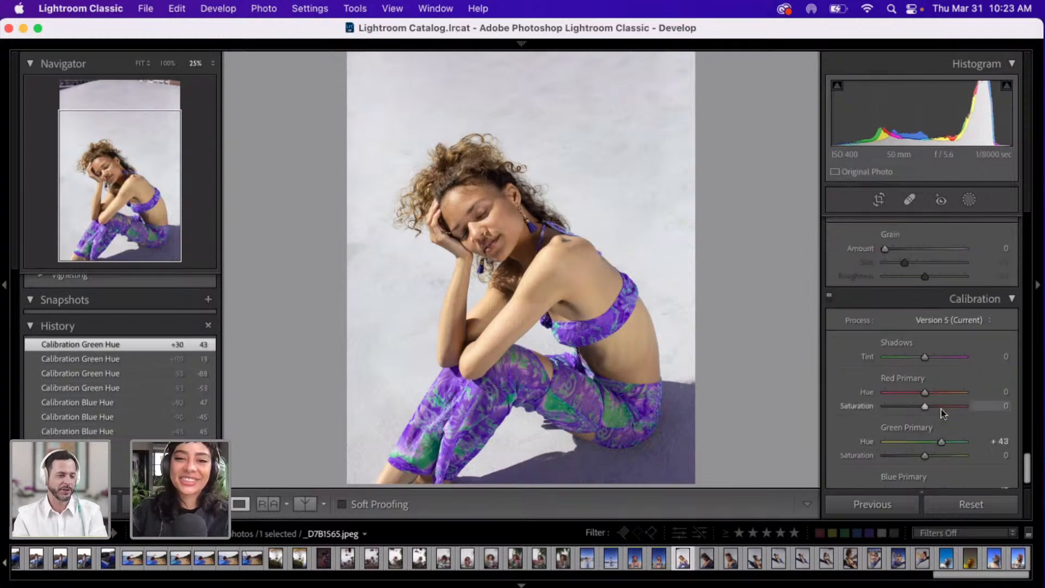
scroll(944, 405, down, 2)
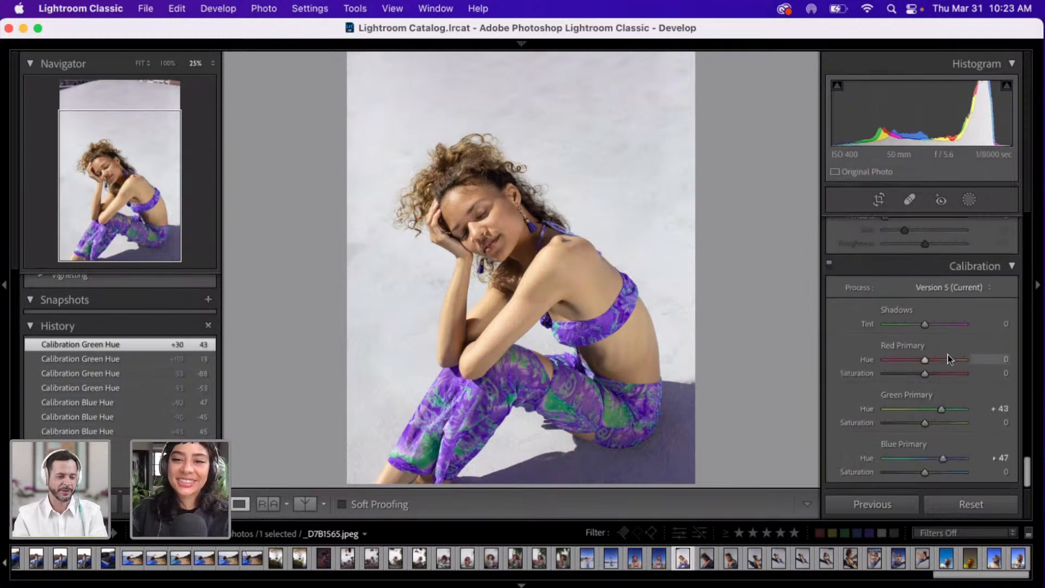
- Try Calibration Red Primary hues of +55 and −52 on the seated portrait, and settle on −9
click(946, 360)
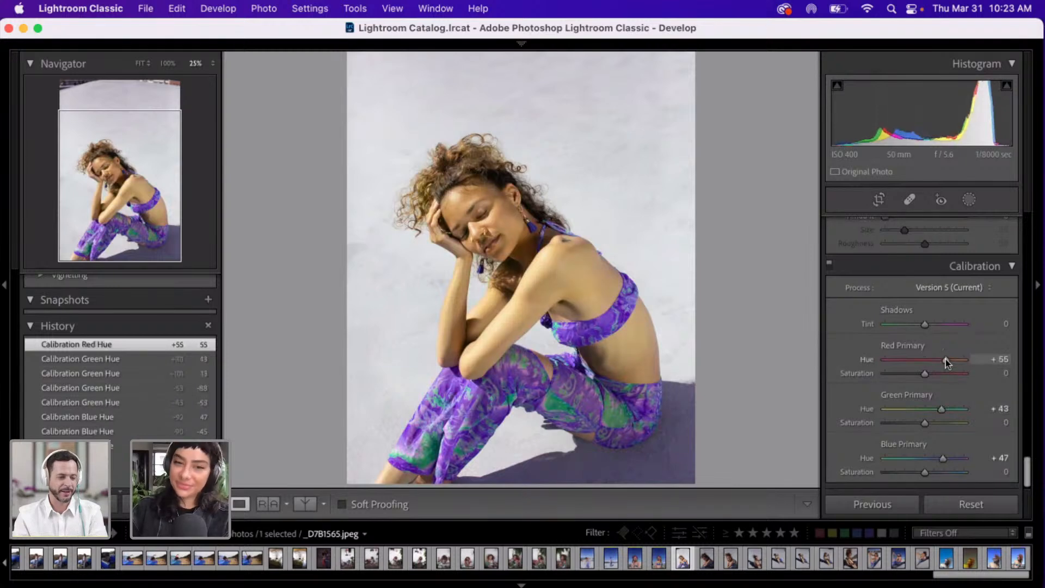
click(903, 360)
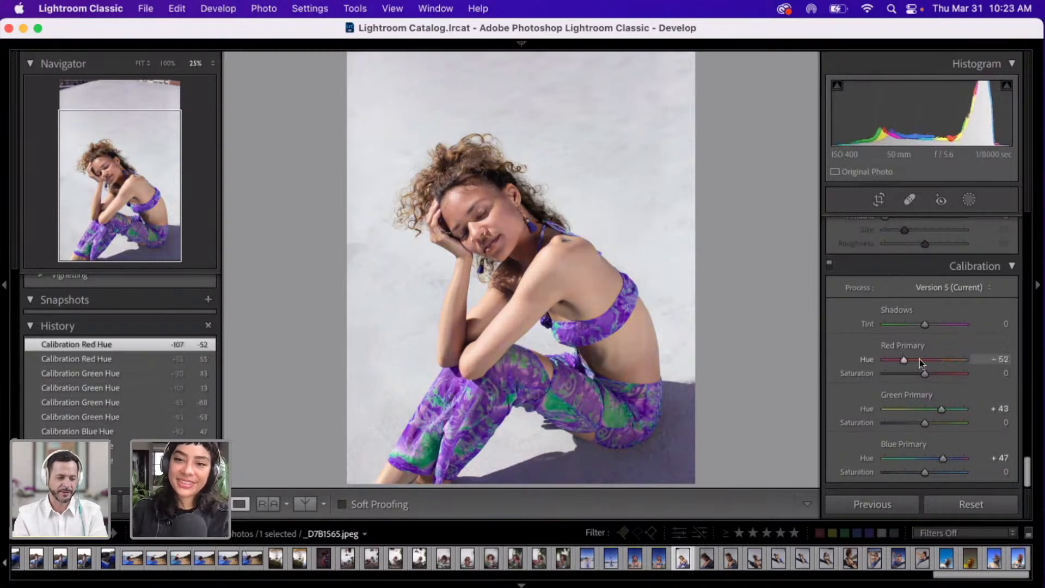
click(920, 360)
scroll(921, 362, up, 1)
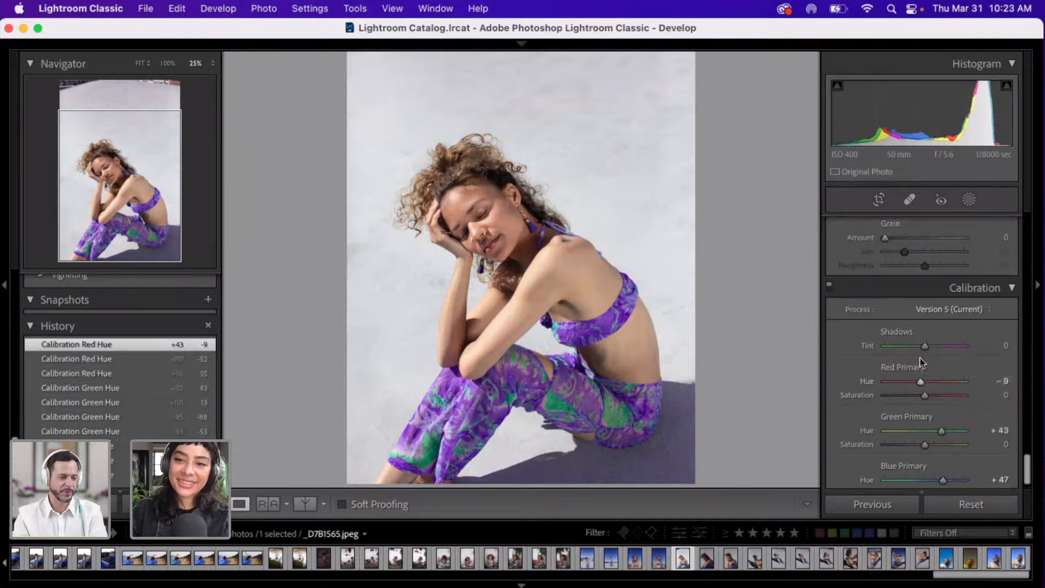
- Lower the portrait's Highlights to −85 and raise its Shadows to +66
drag(1026, 478, 1037, 273)
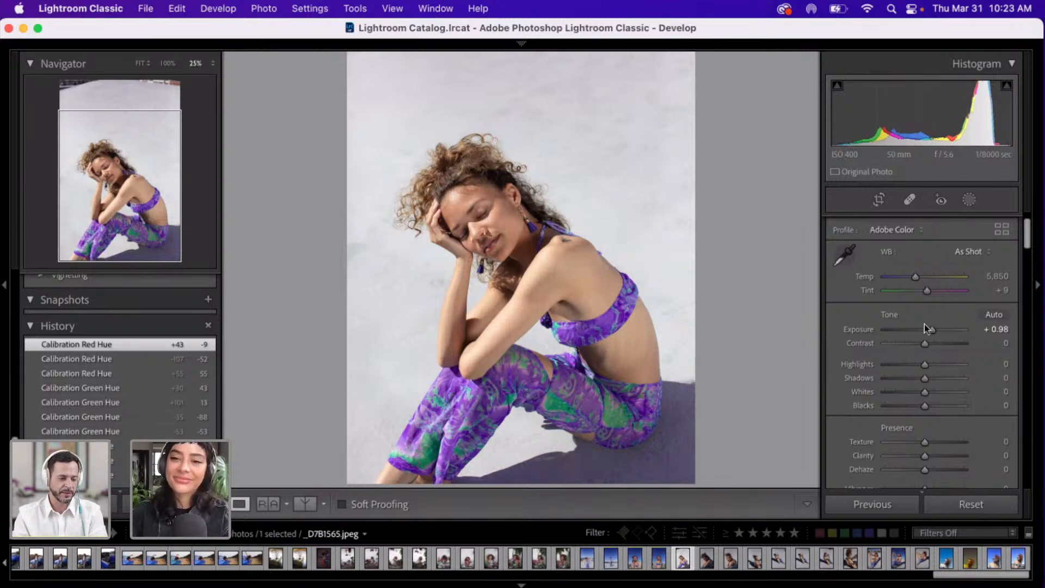
click(904, 363)
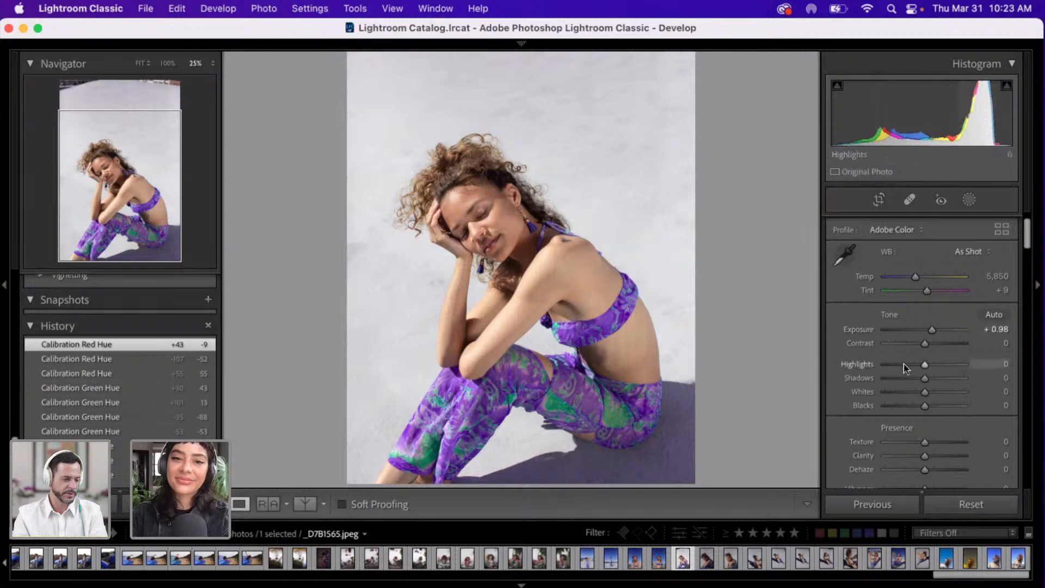
click(890, 365)
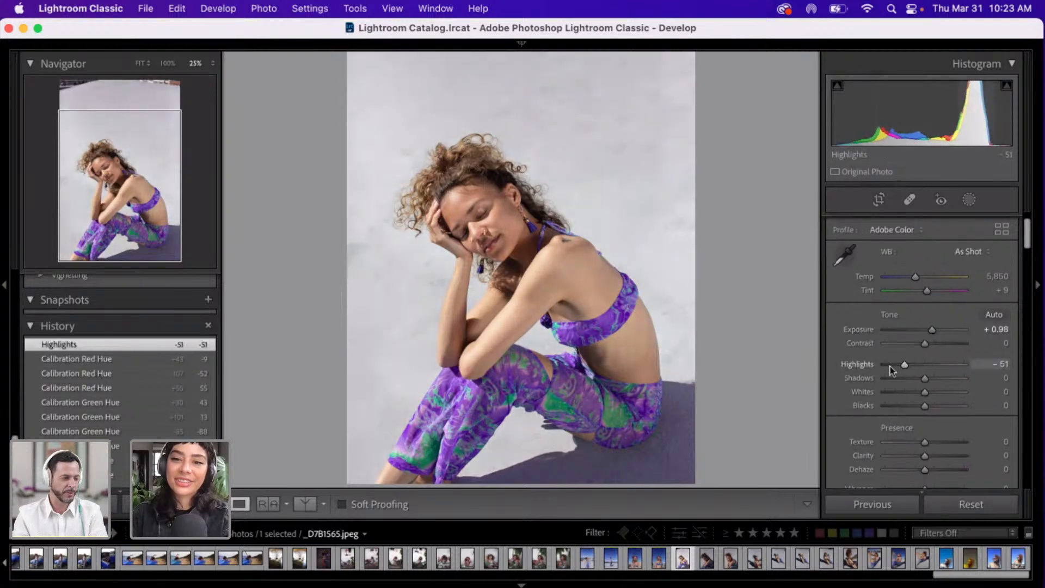
click(951, 379)
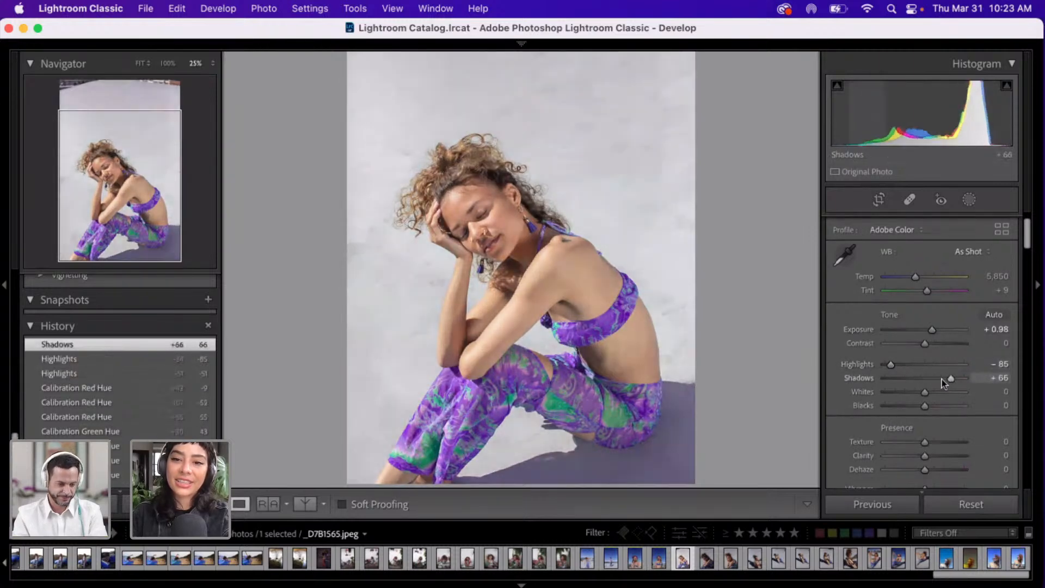
- Try Whites values of −64 and +39 on the portrait, and set Whites to +45
click(899, 392)
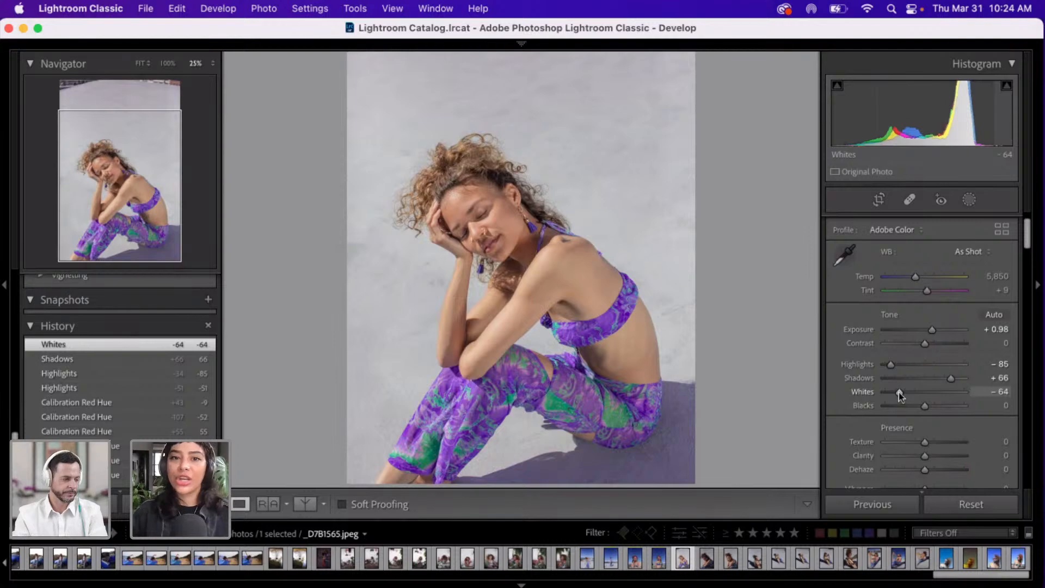
click(939, 392)
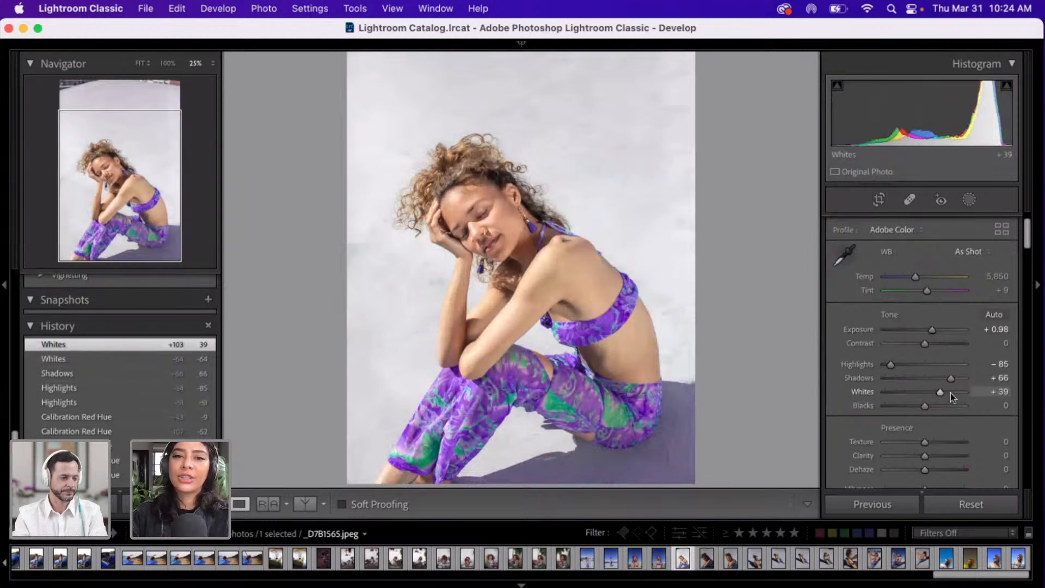
drag(950, 393, 942, 397)
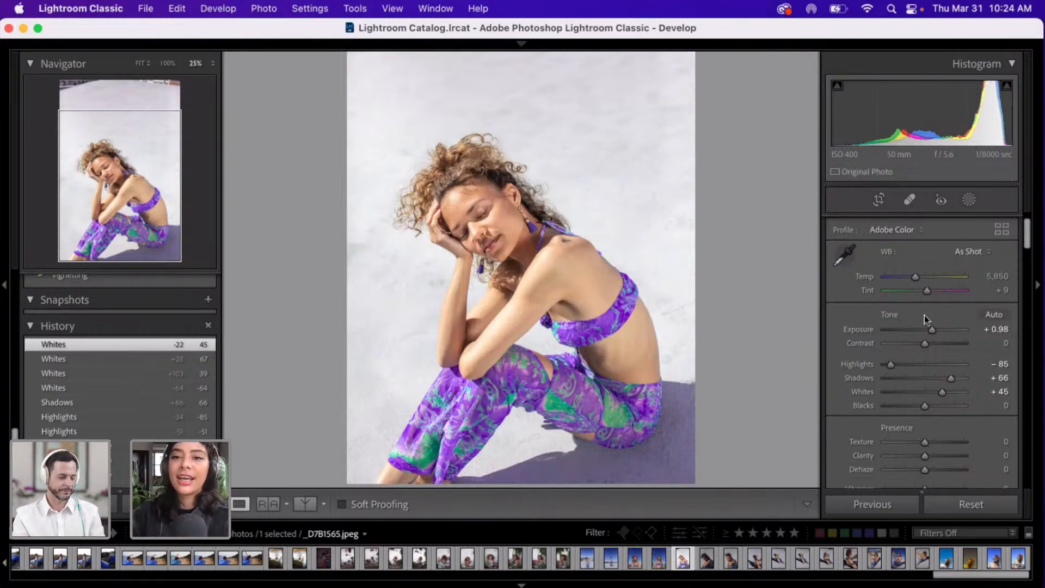
- Try darker exposures of −0.11 and −1.22, settle on +0.84, and lower Whites to −44
click(923, 331)
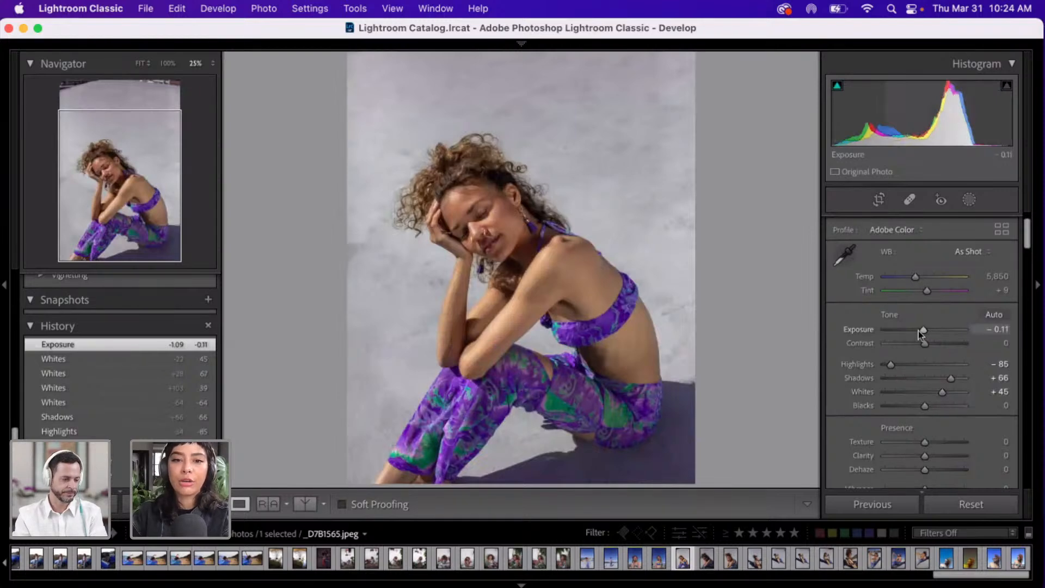
drag(923, 331, 915, 333)
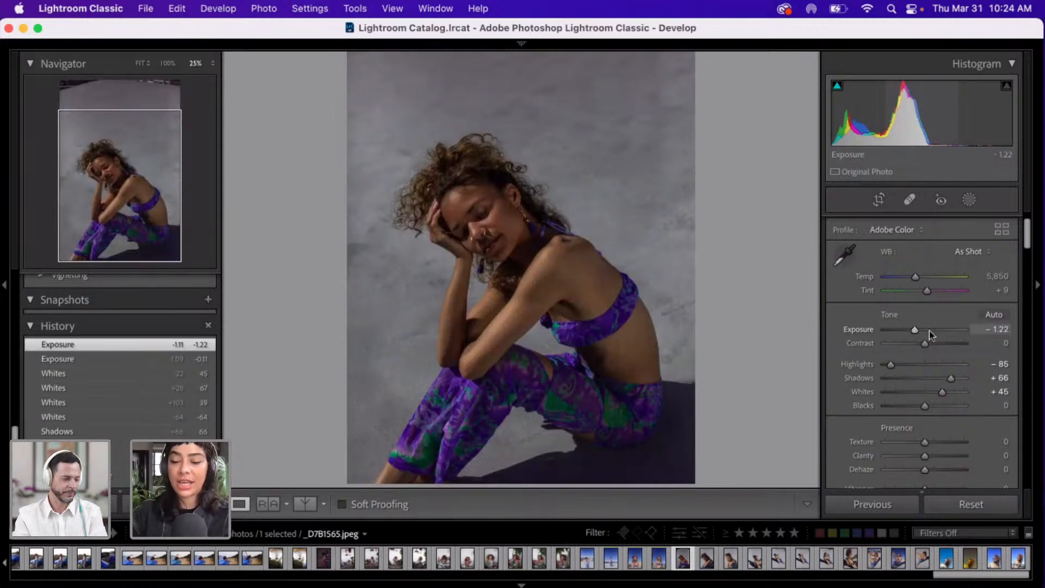
click(931, 331)
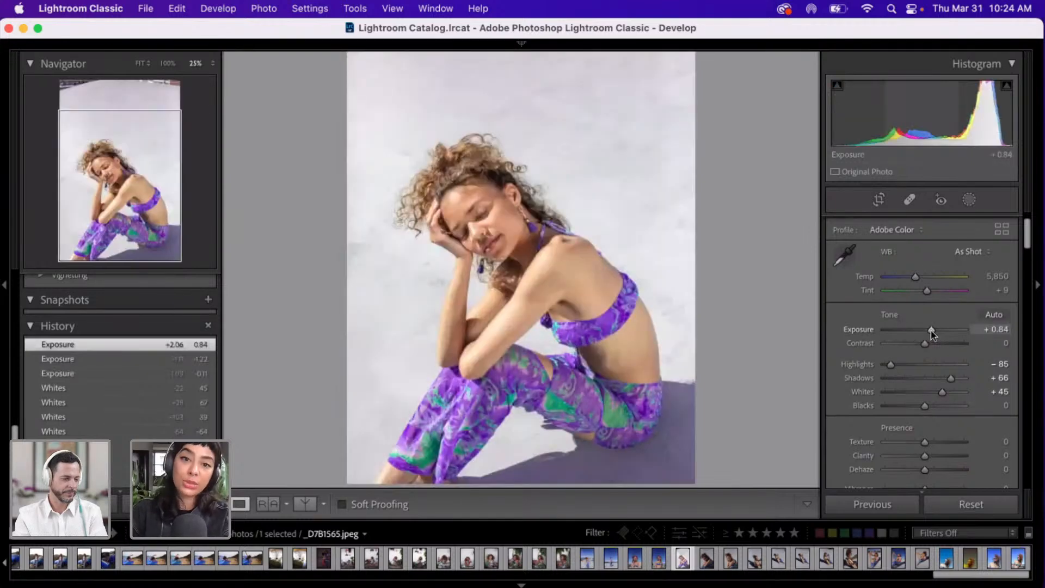
click(906, 392)
- Return to Calibration, try Blue Primary hues of −32, −2 and +15, and settle on +30
scroll(906, 390, down, 3)
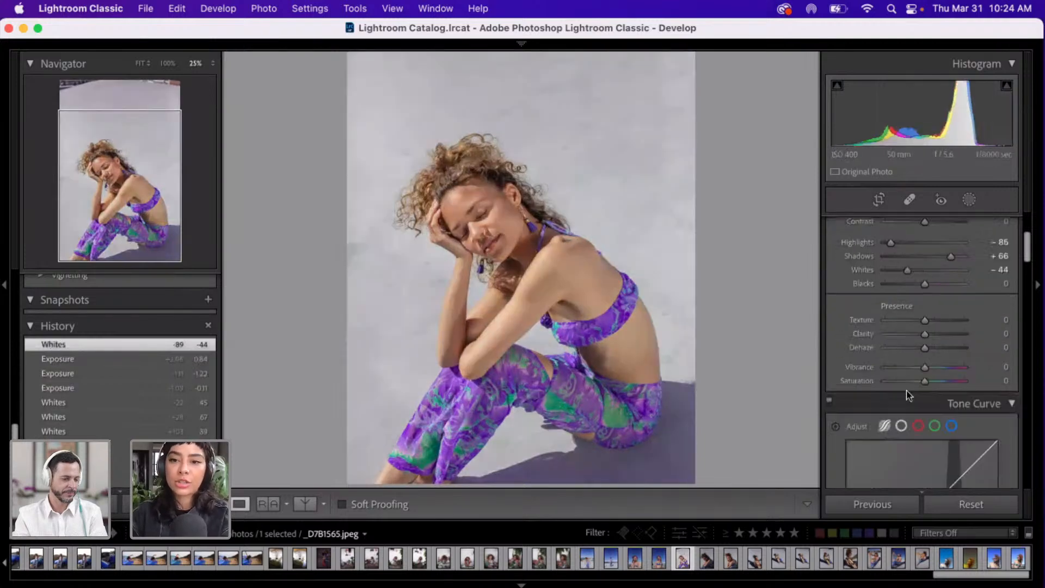
scroll(906, 390, up, 1)
scroll(907, 390, up, 1)
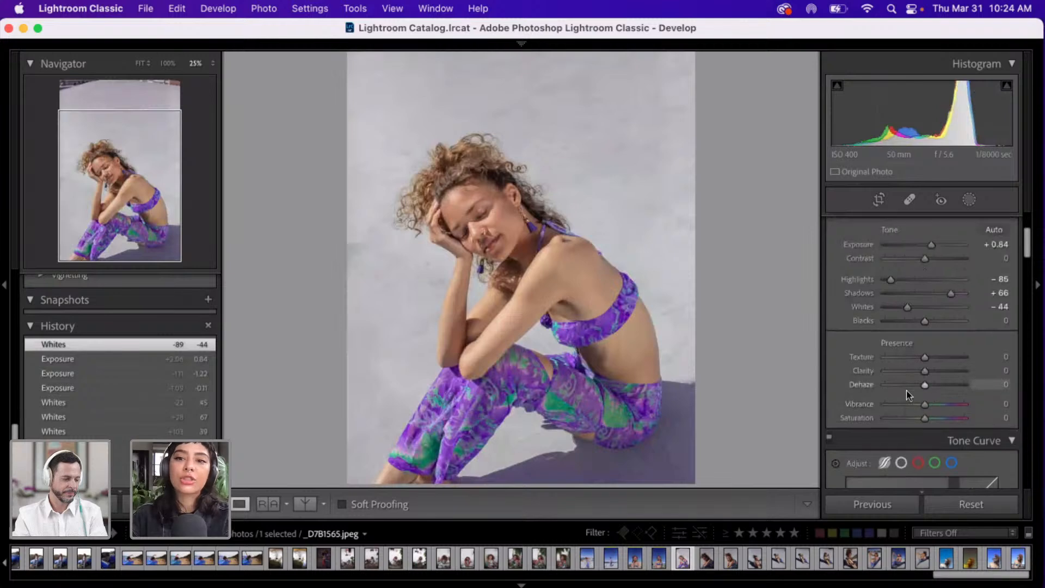
scroll(906, 390, down, 3)
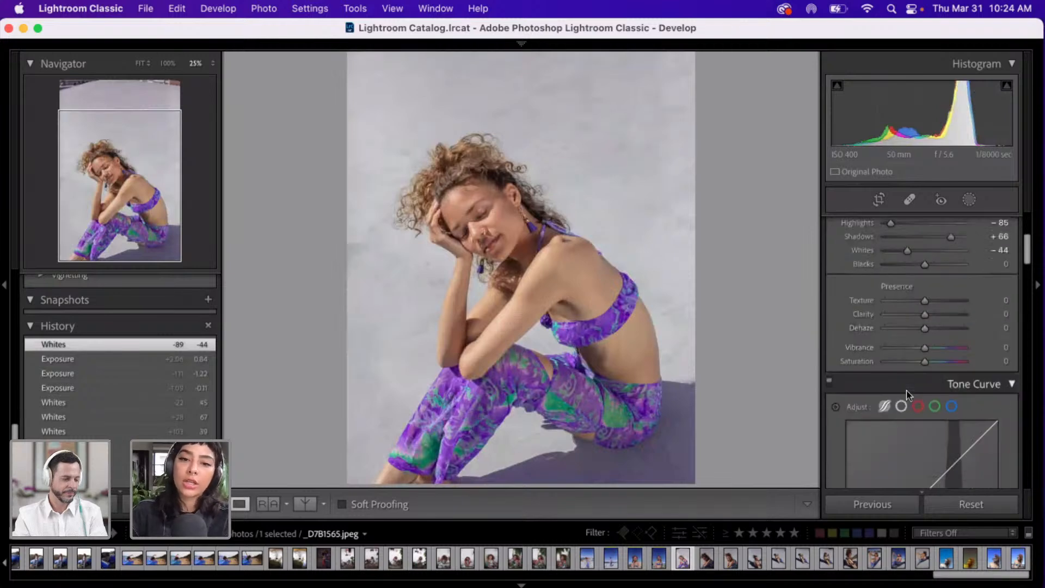
scroll(906, 390, down, 6)
scroll(906, 390, down, 12)
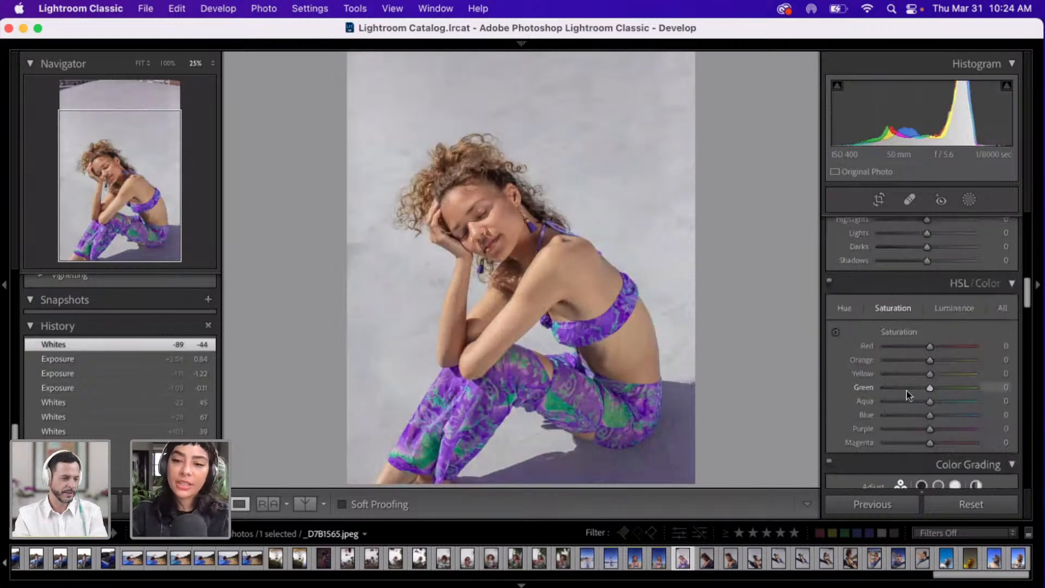
scroll(906, 390, down, 10)
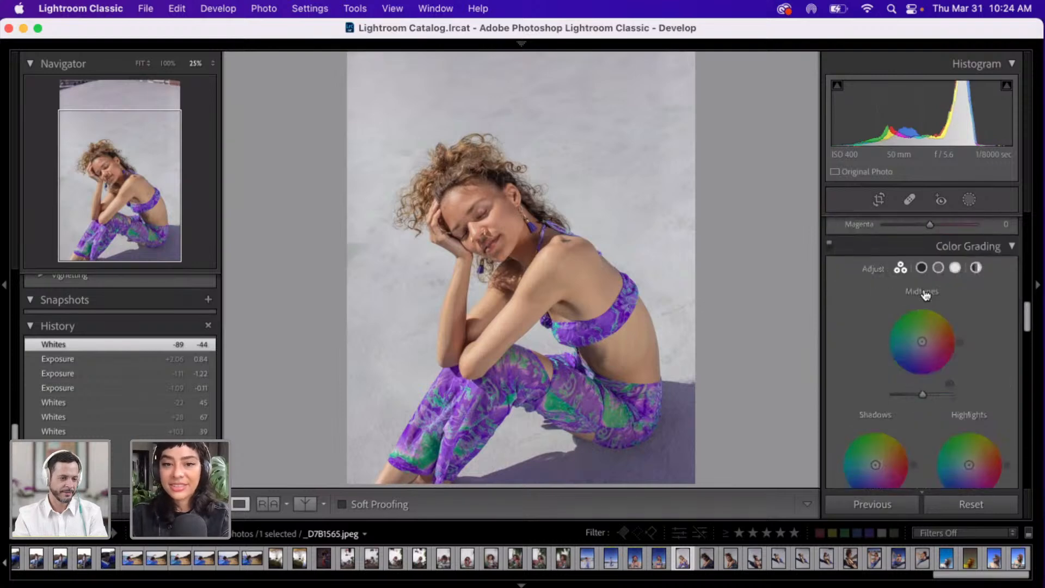
click(676, 567)
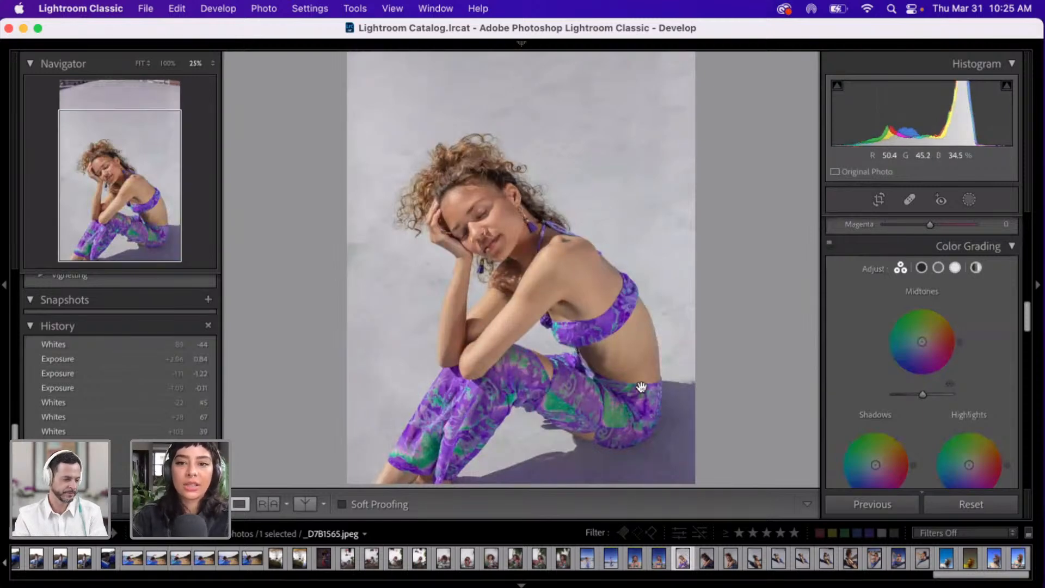
scroll(922, 451, down, 10)
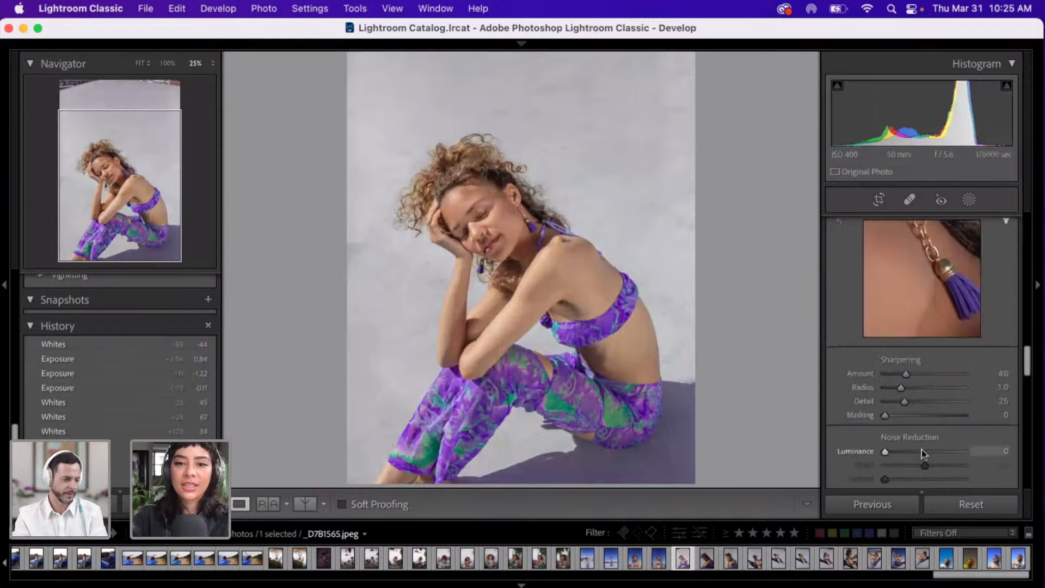
scroll(922, 450, down, 10)
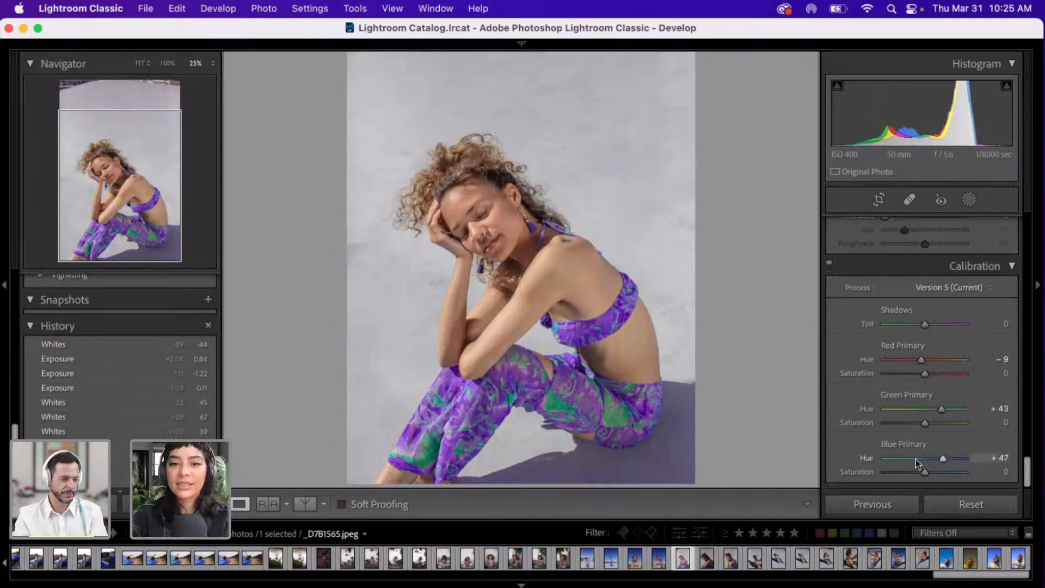
click(918, 459)
click(923, 459)
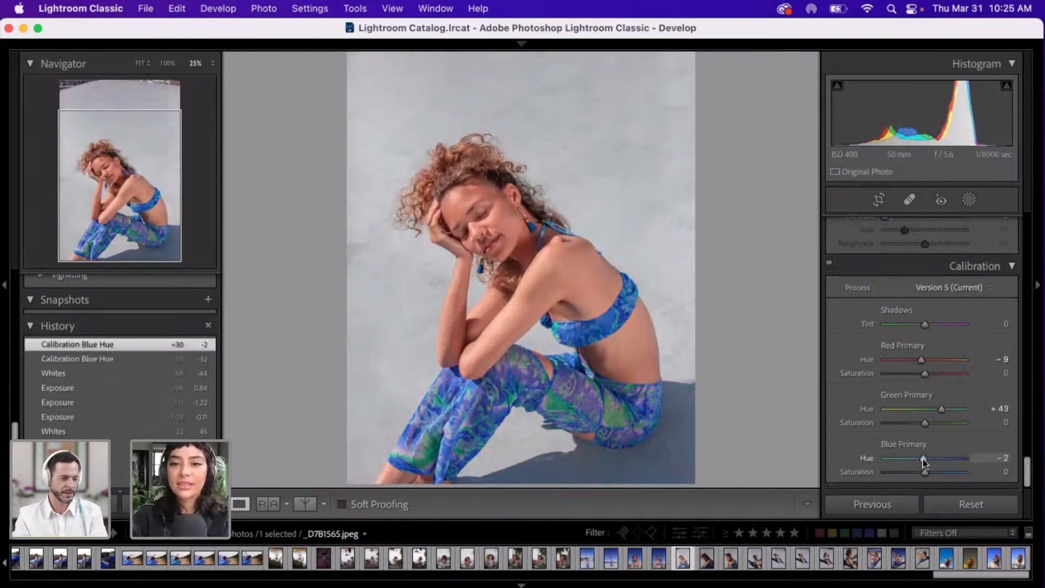
click(931, 459)
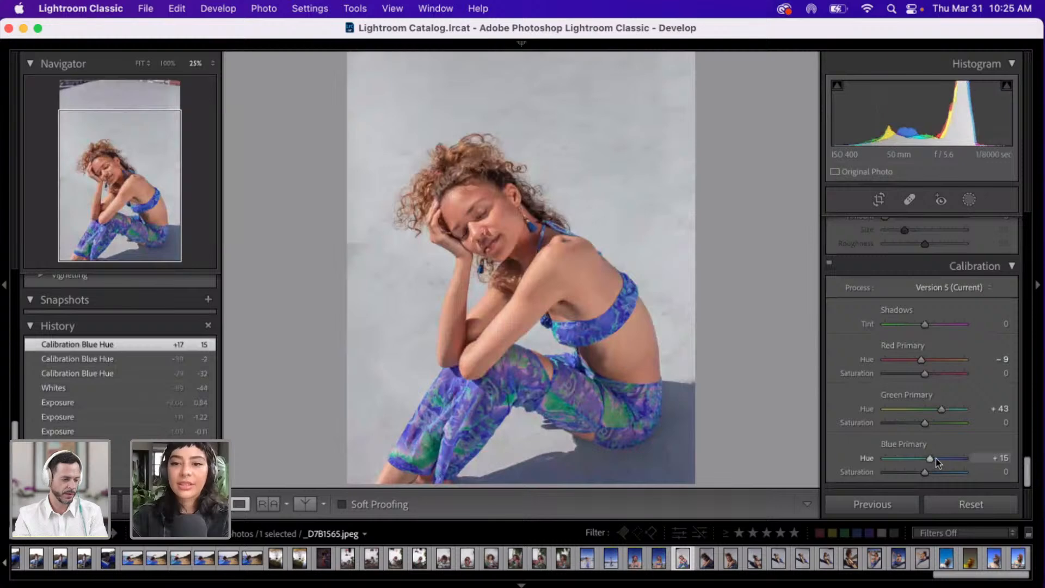
click(936, 458)
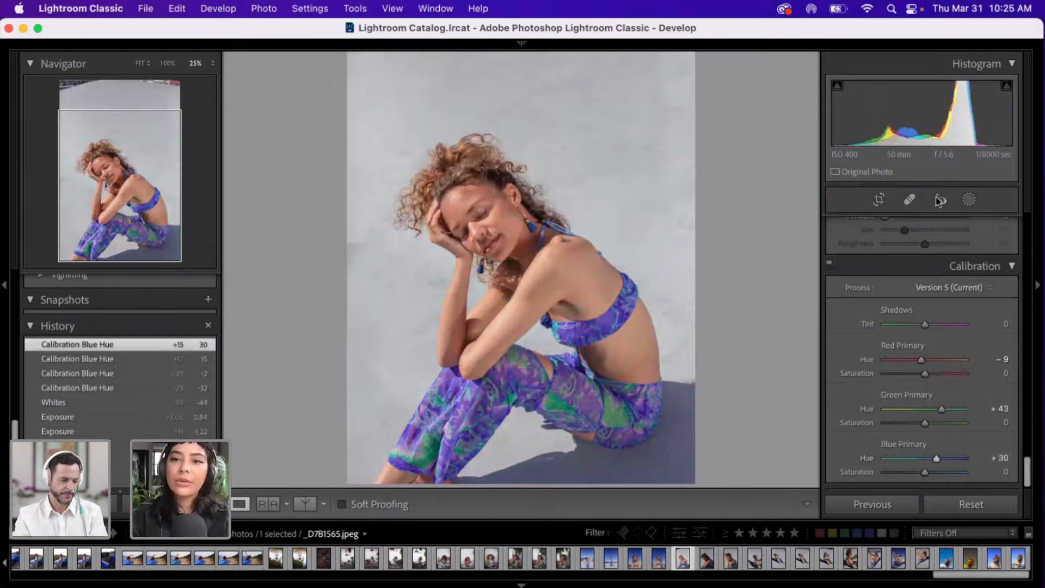
- Add a Select Subject mask to the portrait and inspect its coverage around the face and hair
click(966, 201)
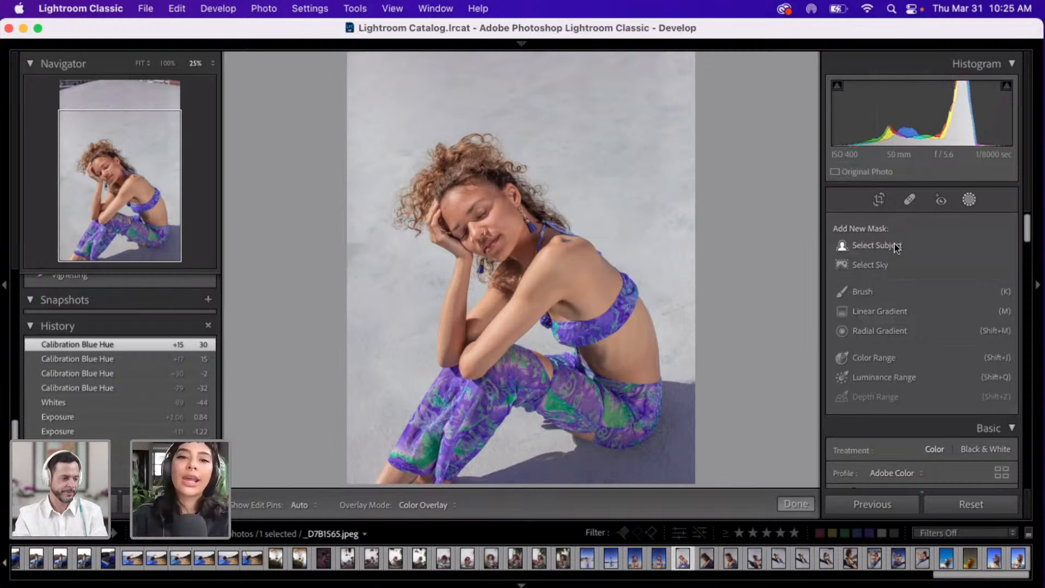
click(863, 248)
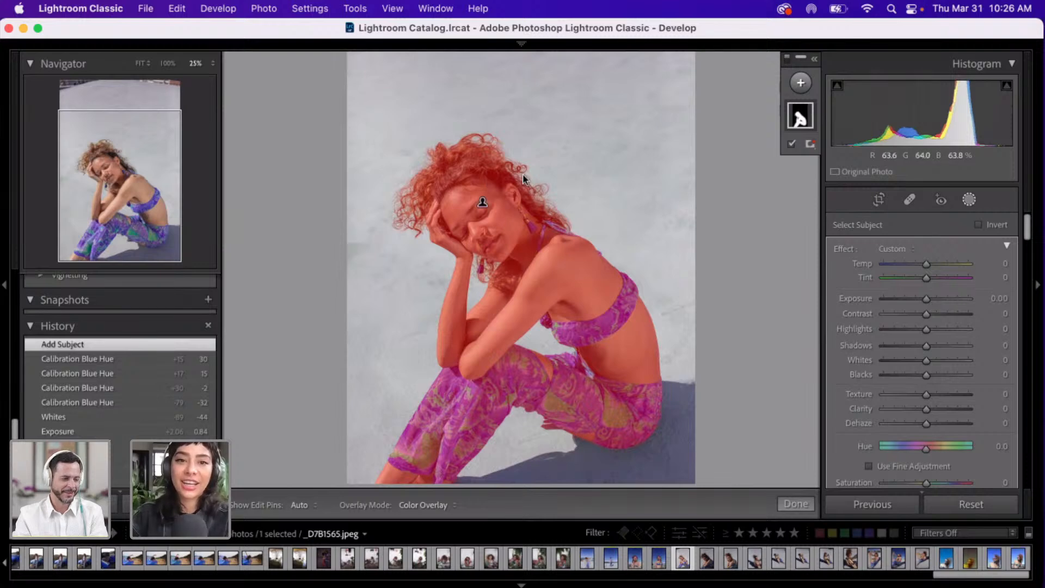
key(super+=)
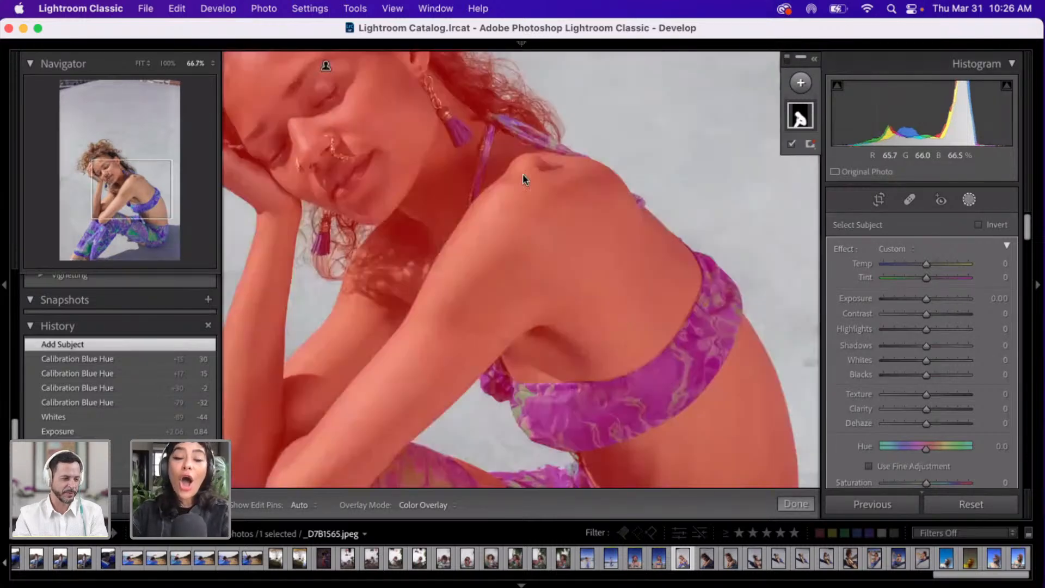
scroll(522, 174, up, 5)
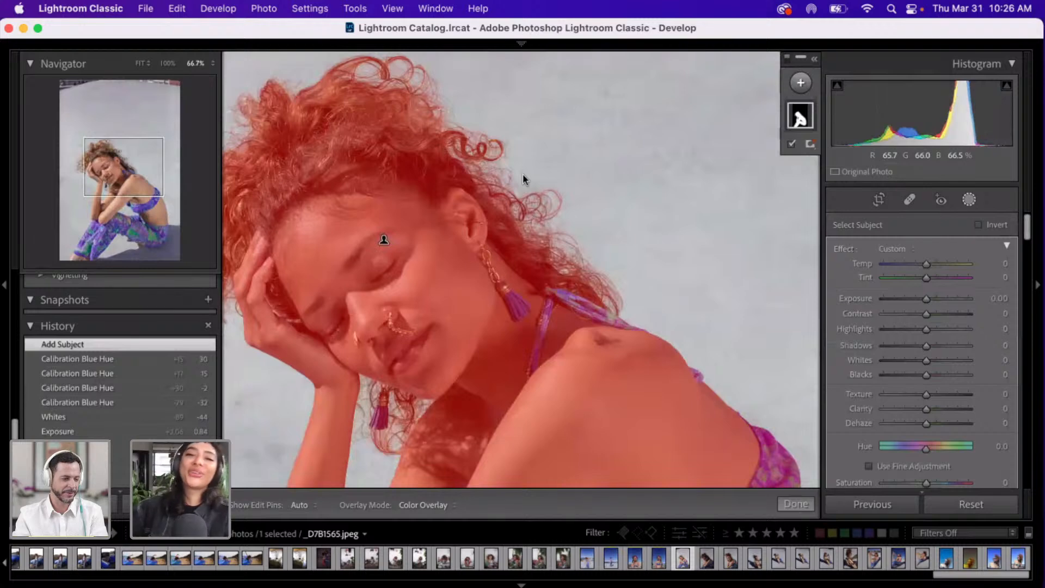
- Hide the mask overlay, try a lower exposure on the subject, and raise the mask's Exposure to 0.88
click(910, 299)
key(o)
click(934, 300)
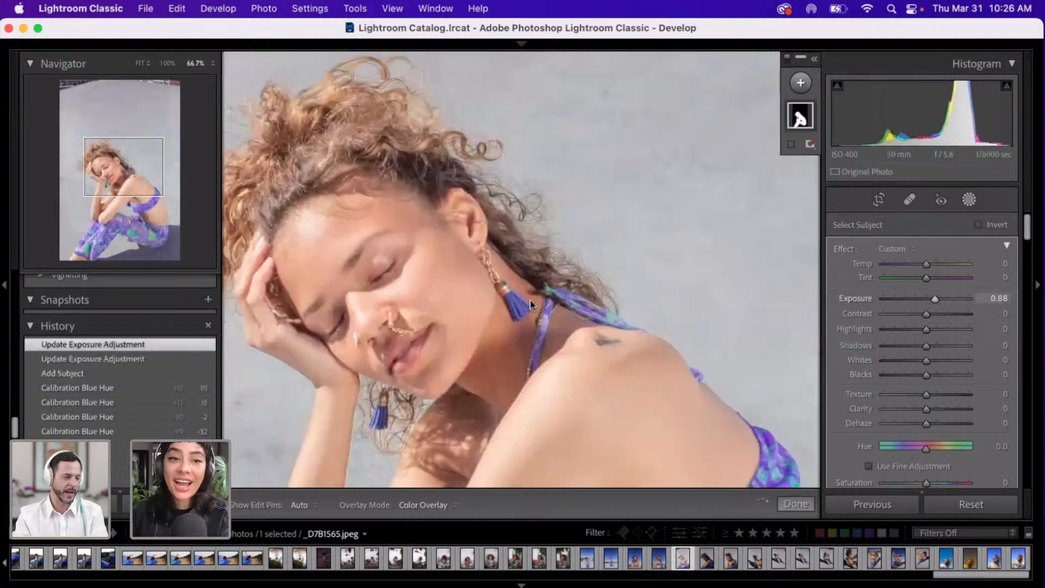
key(super+minus)
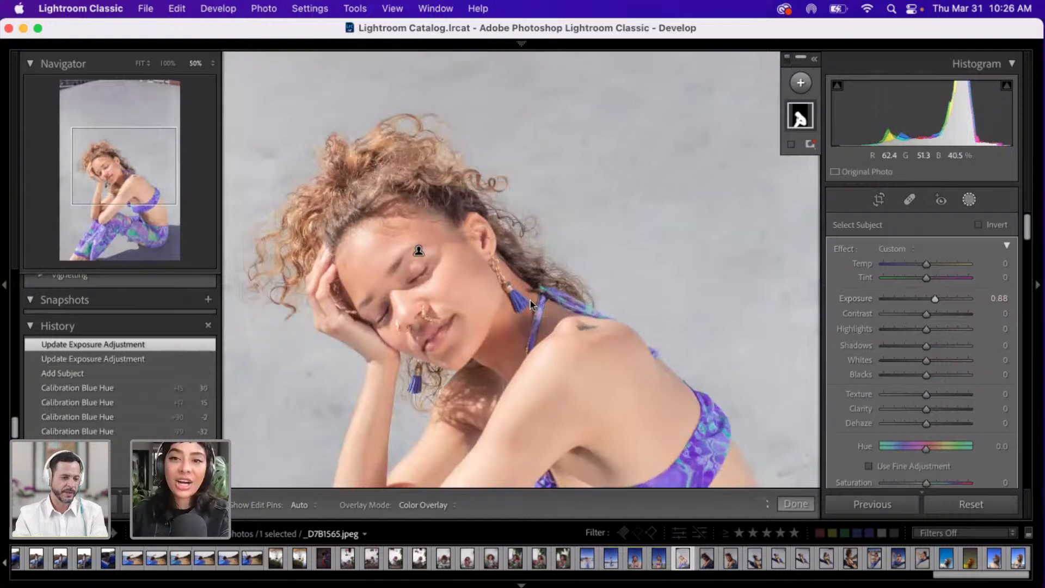
key(super+minus)
key(super+minus)
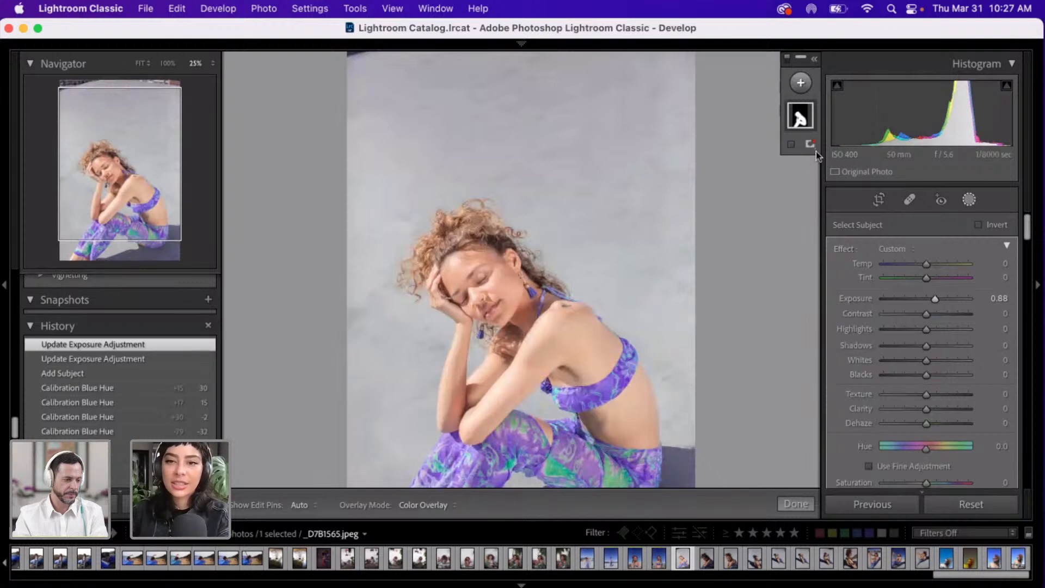
- Invert the subject mask to target the background and lower its Exposure to −4.00
click(979, 225)
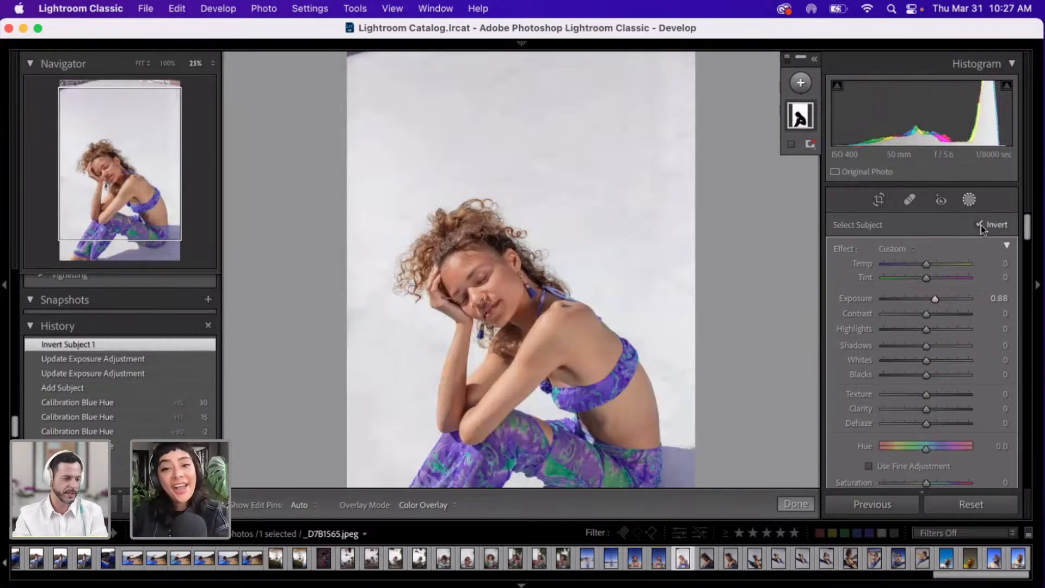
drag(931, 294, 864, 296)
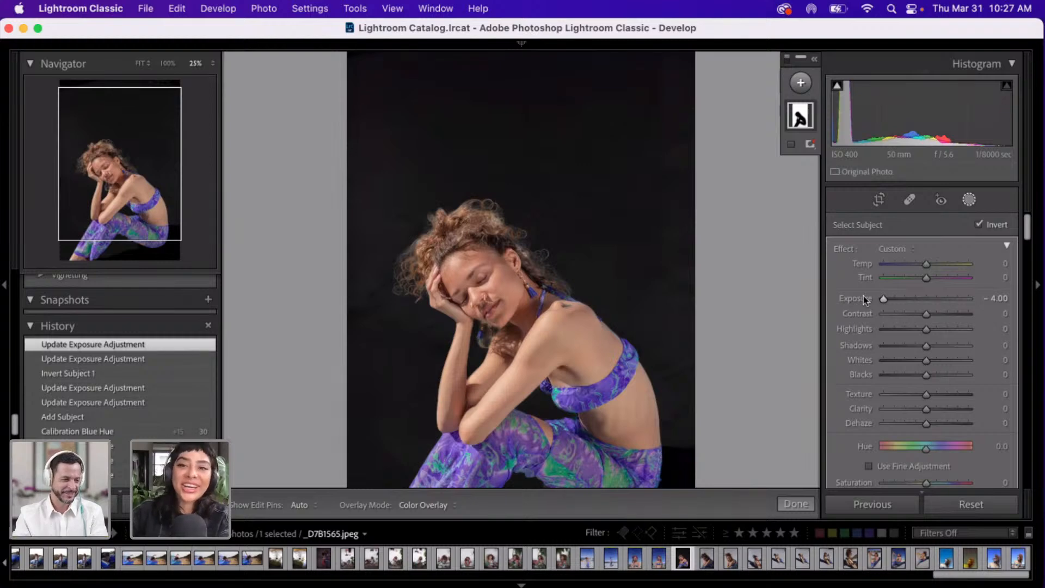
- Brighten the background through the inverted subject mask, comparing Exposure values of −1.20, 1.21, 2.74 and 0.50 and ending at 1.75
drag(865, 298, 940, 303)
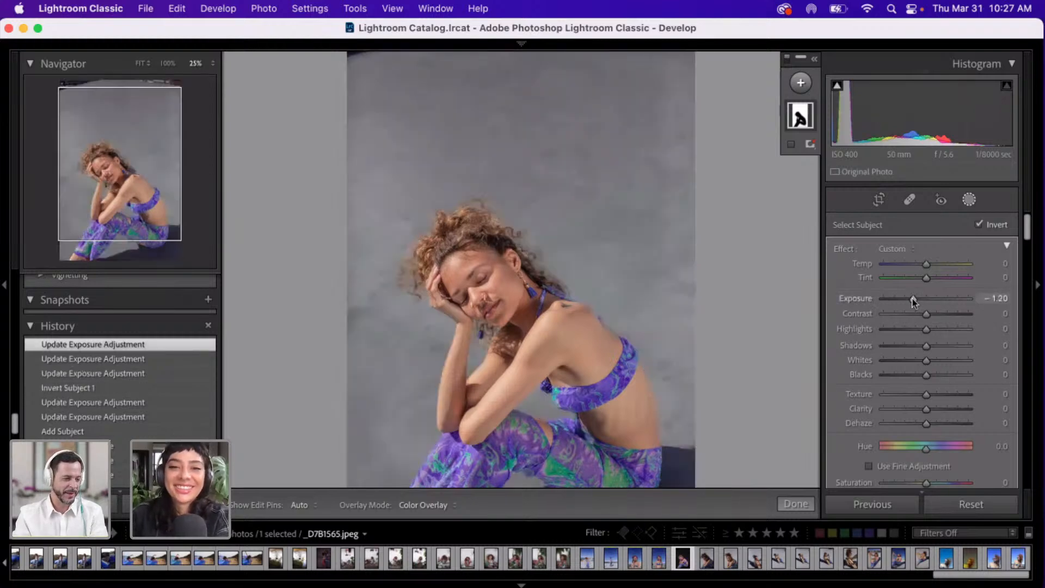
click(938, 299)
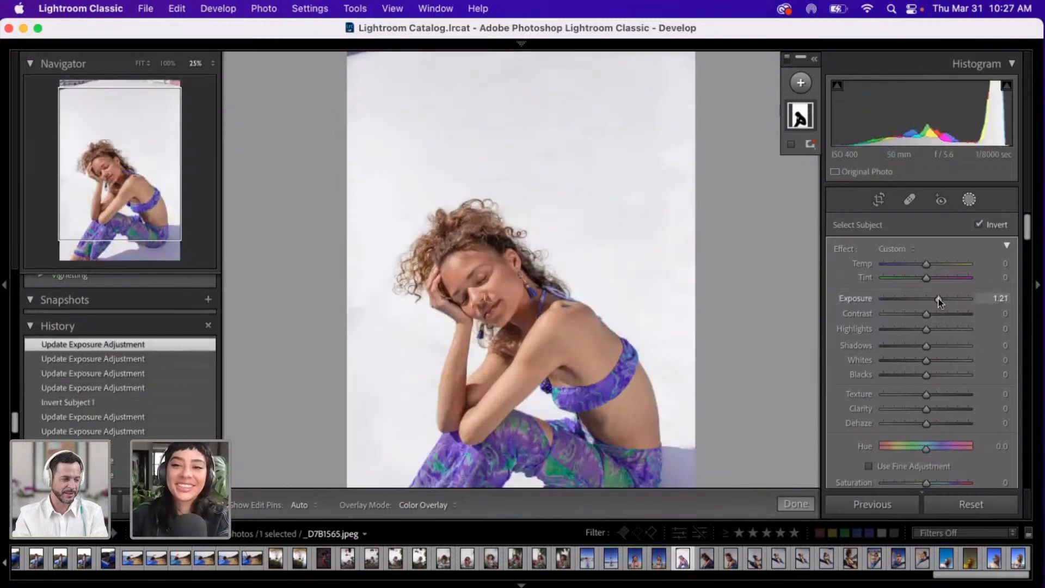
click(954, 298)
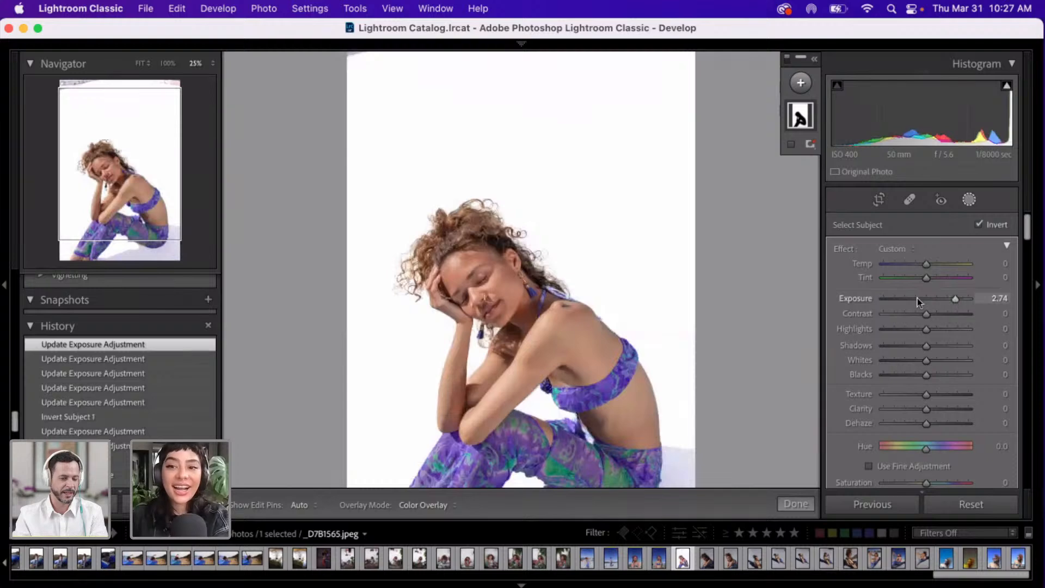
click(931, 298)
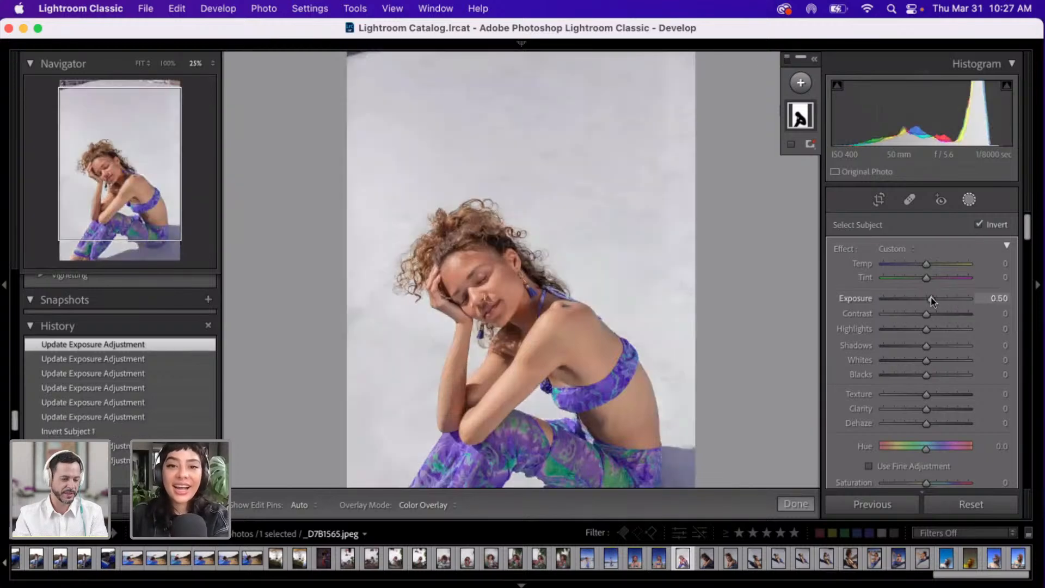
click(944, 299)
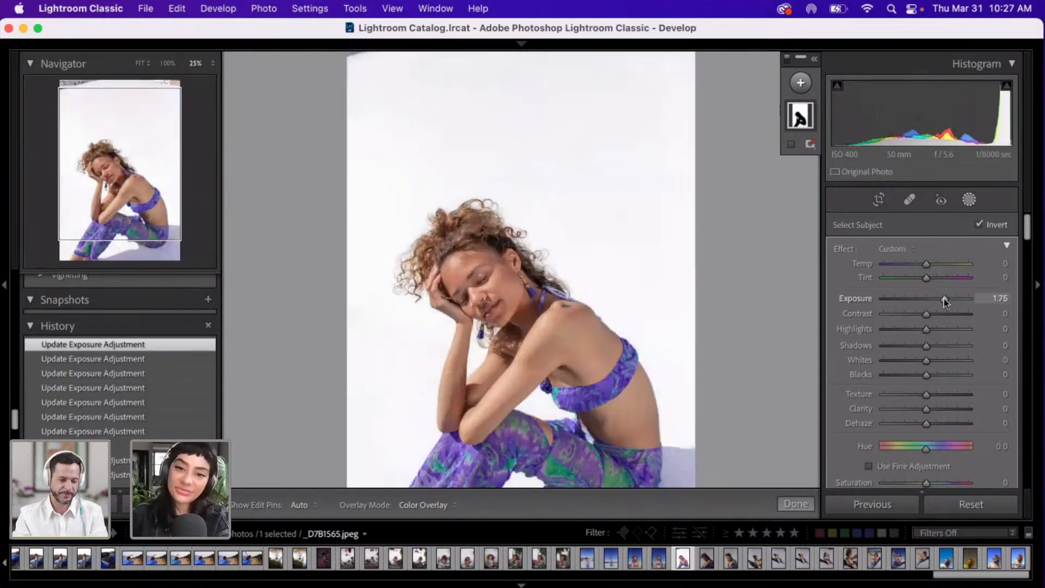
- Darken the background through the inverted mask, trying Exposure 0.43 and −0.68 and ending at −1.41
scroll(945, 303, down, 2)
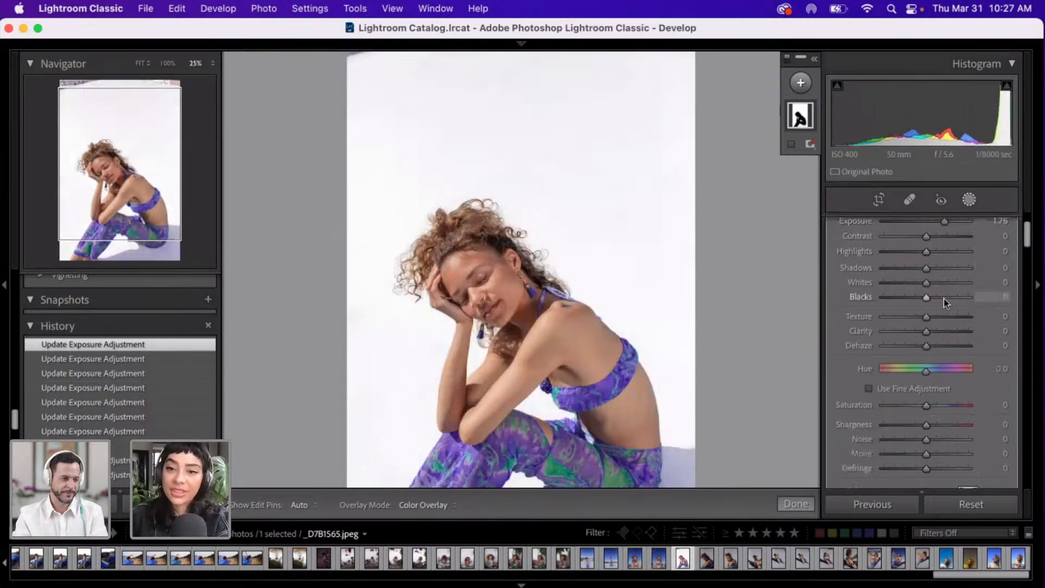
scroll(945, 303, down, 2)
scroll(945, 303, down, 1)
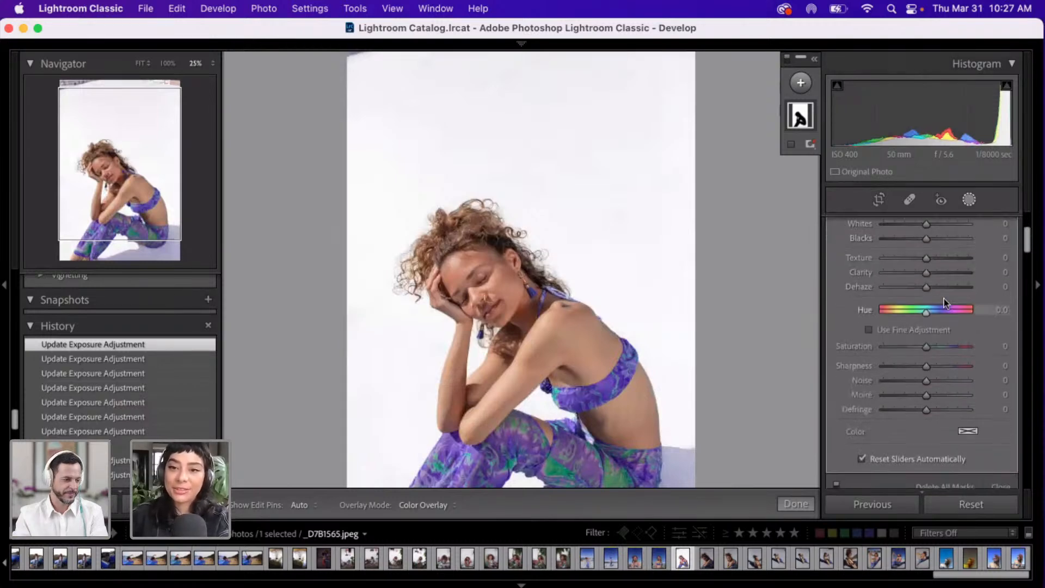
scroll(945, 303, up, 2)
scroll(944, 303, up, 1)
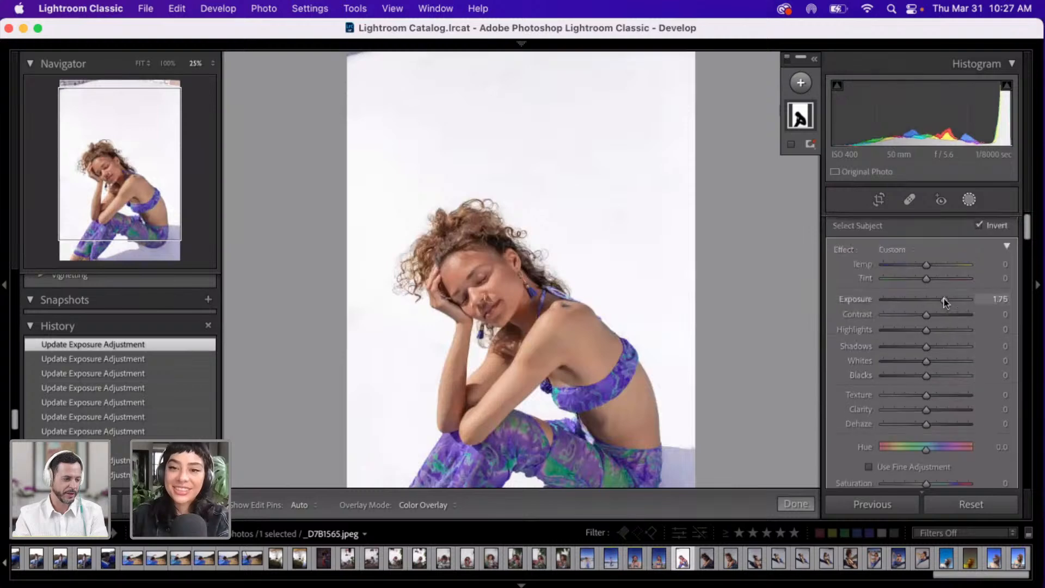
scroll(945, 299, down, 1)
drag(943, 282, 931, 282)
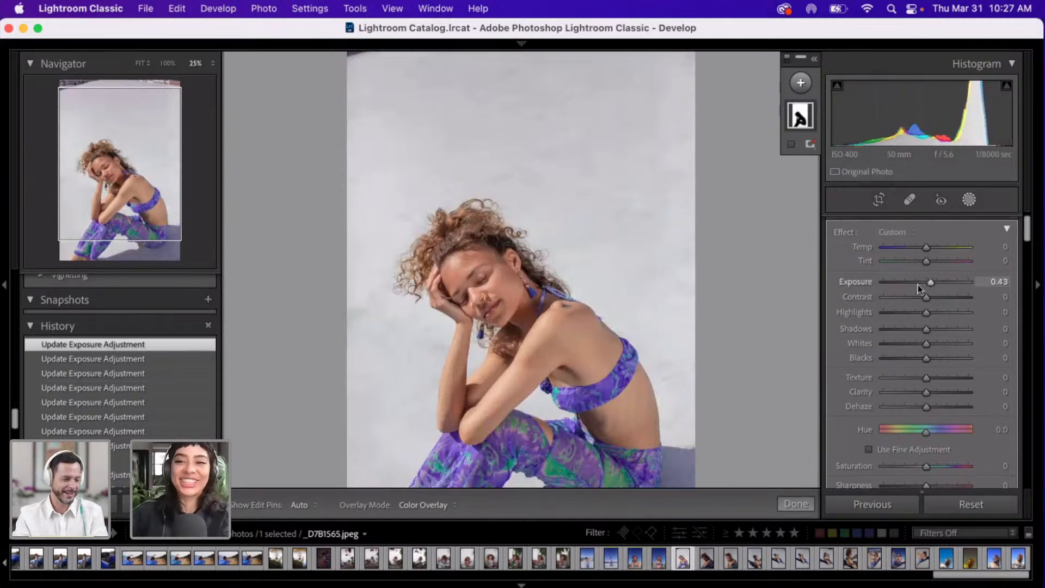
click(918, 286)
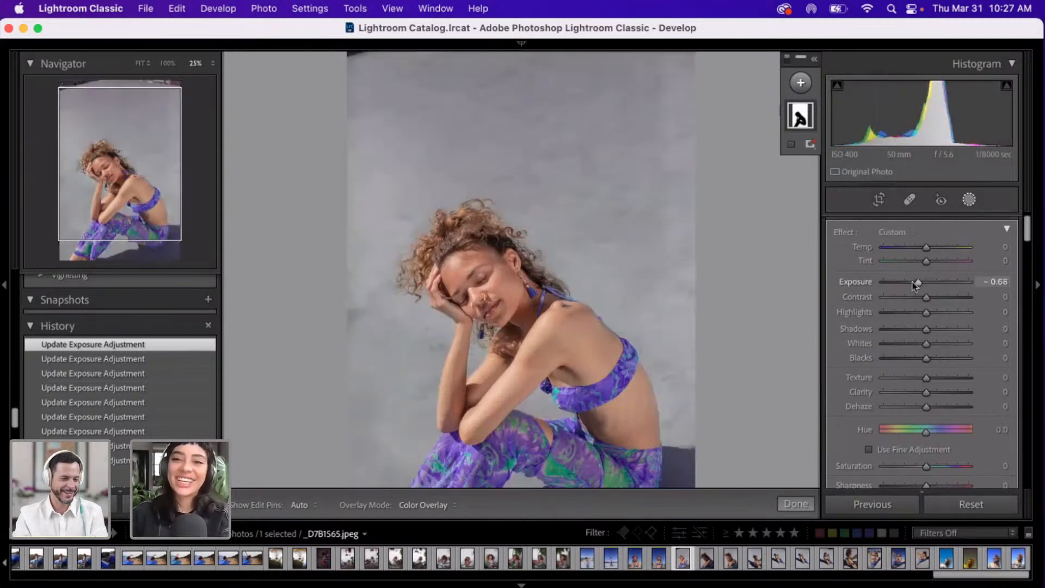
click(910, 282)
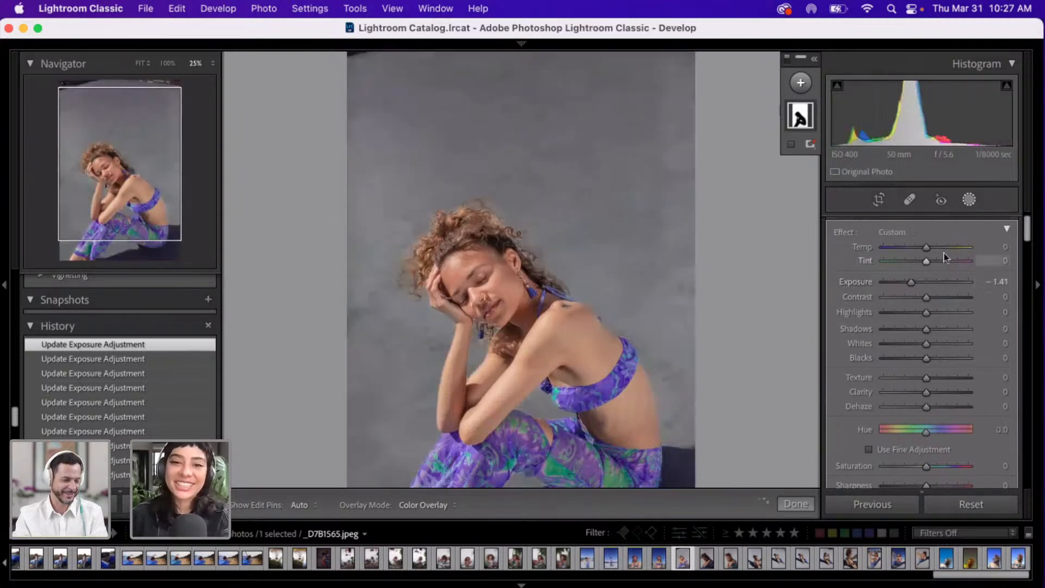
- Compare light and dark versions of the background with mask Exposure at 1.01, −0.68, −2.35 and finally 1.47
click(936, 282)
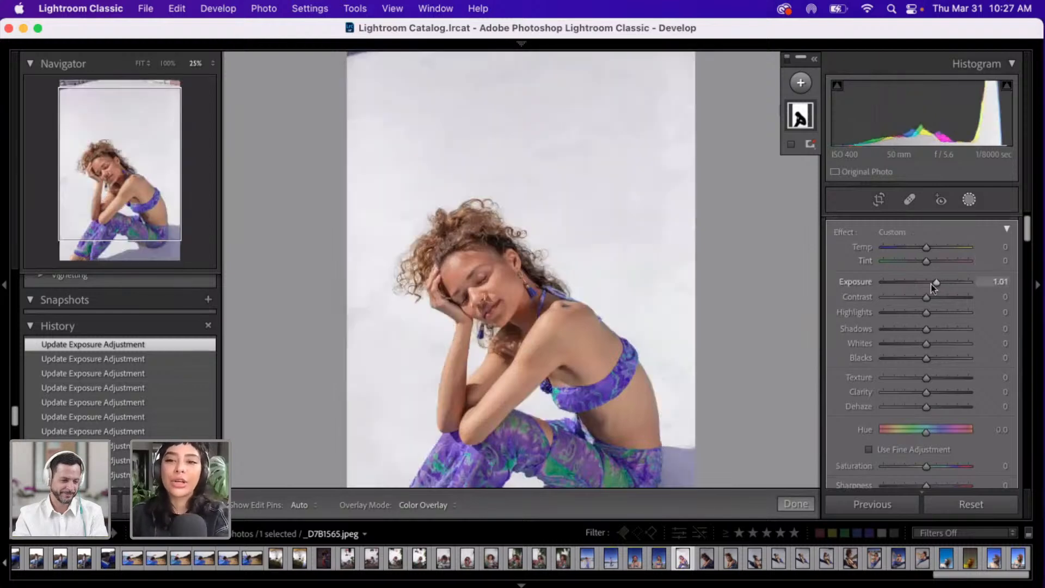
click(919, 283)
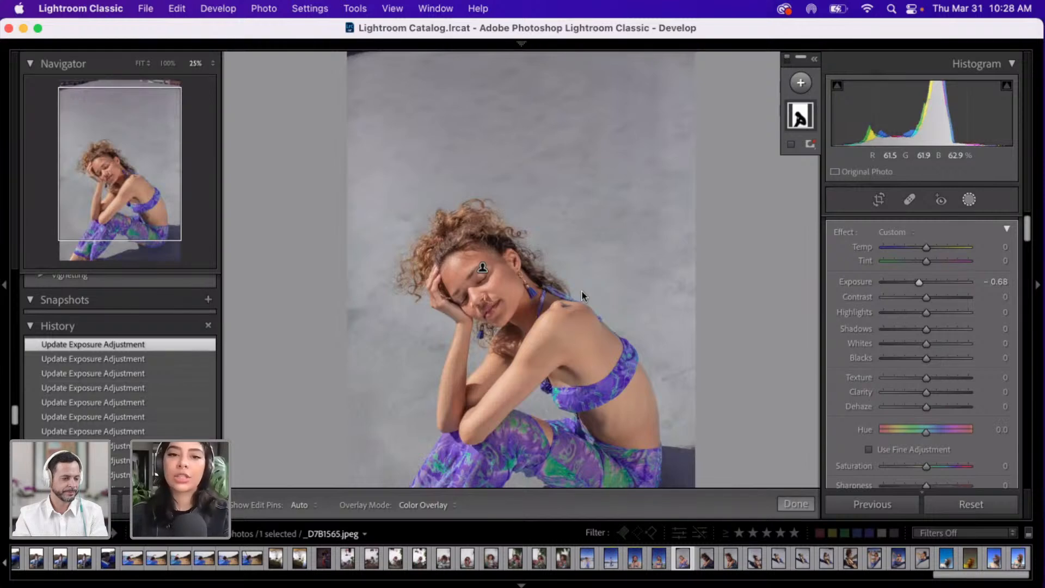
click(900, 282)
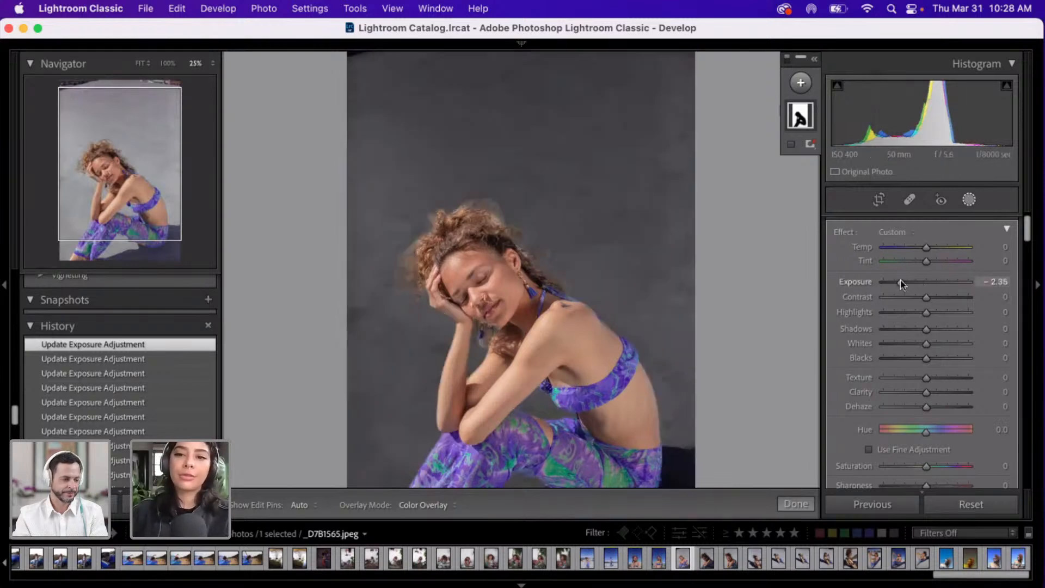
click(941, 282)
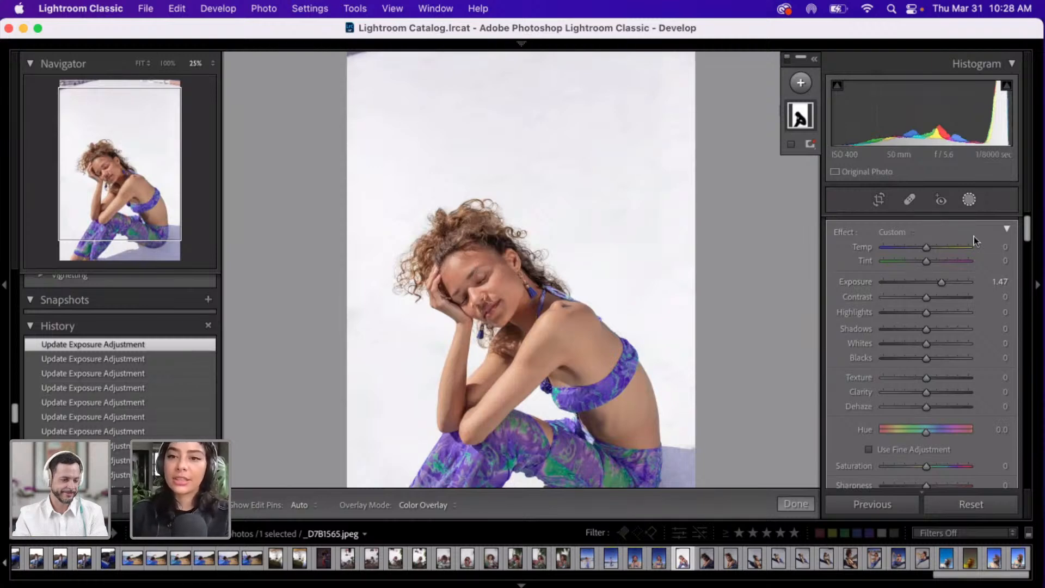
- Turn off the mask inversion to target the subject, set its Whites to −54 and, after trying 0.50, its Exposure to 1.06
scroll(969, 262, up, 1)
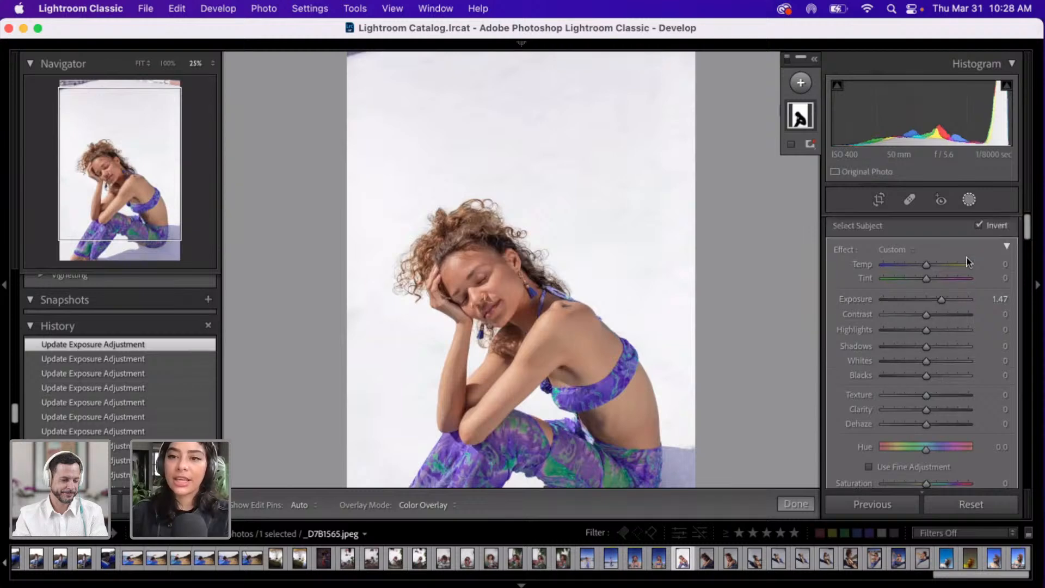
click(980, 225)
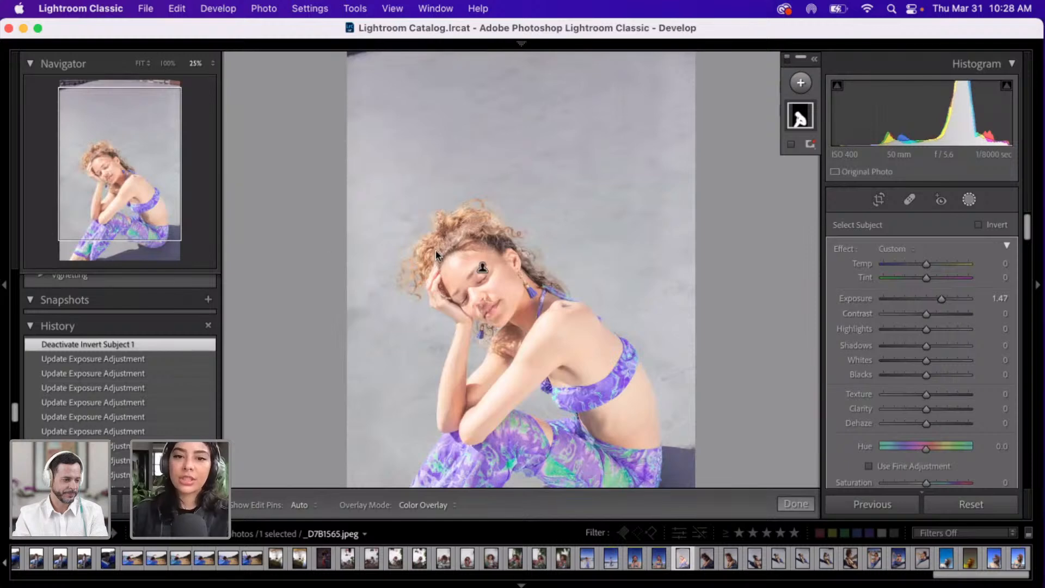
click(902, 360)
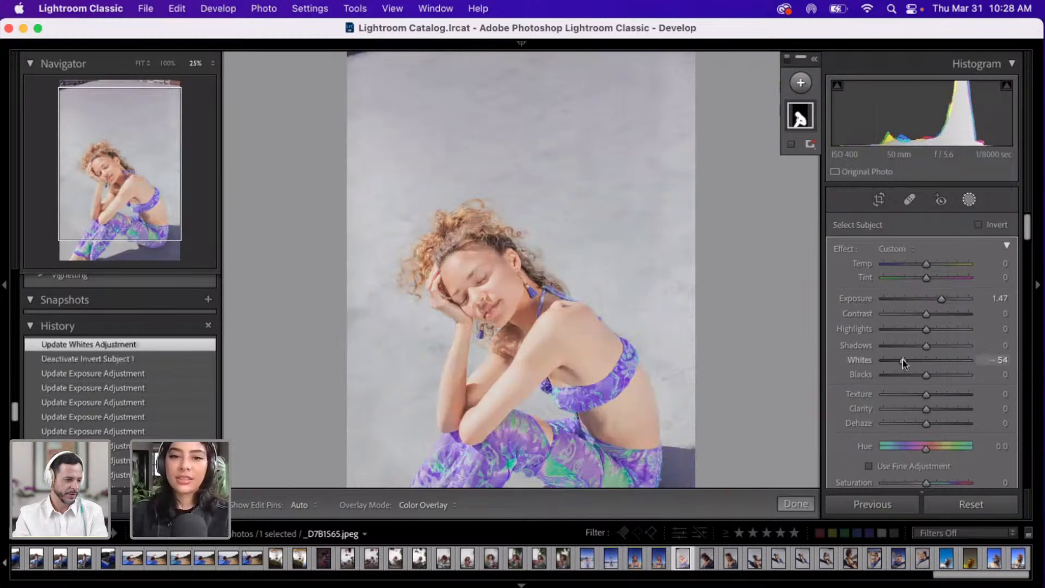
click(930, 300)
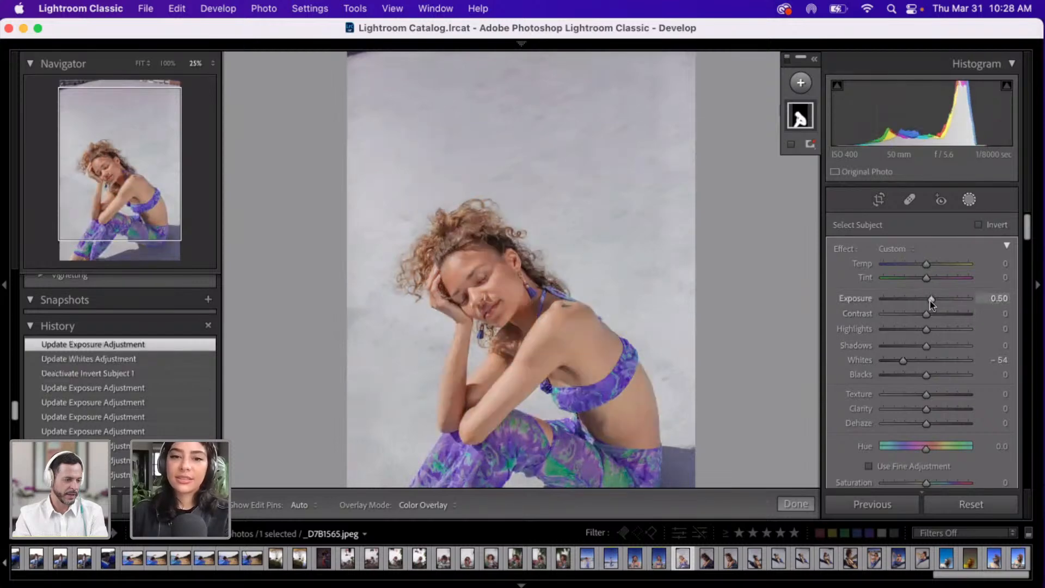
click(936, 298)
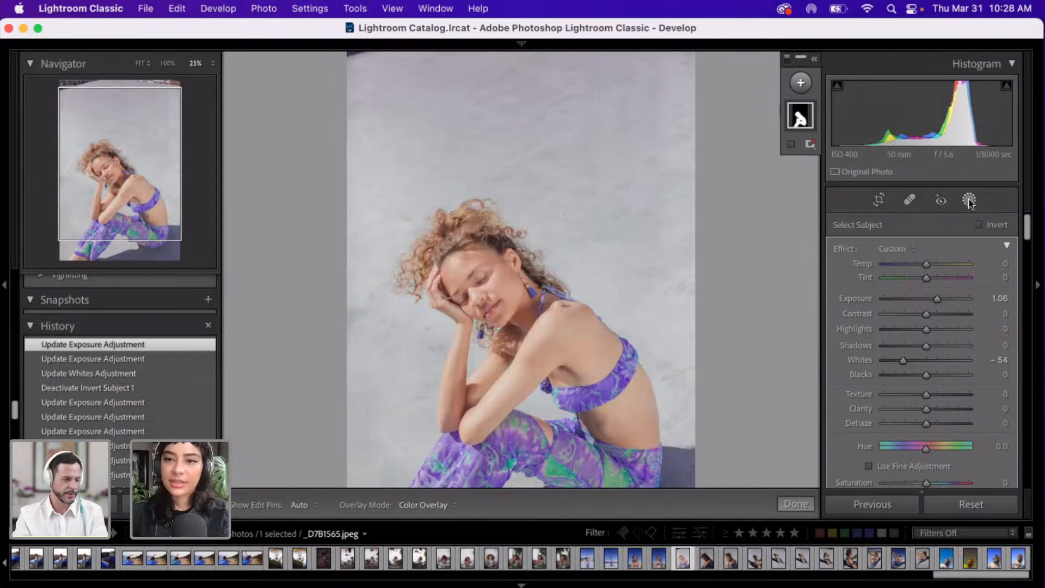
- Leave and reopen masking, reselect the subject mask, and darken the subject's Exposure, trying −2.95 before settling on −1.84
click(970, 201)
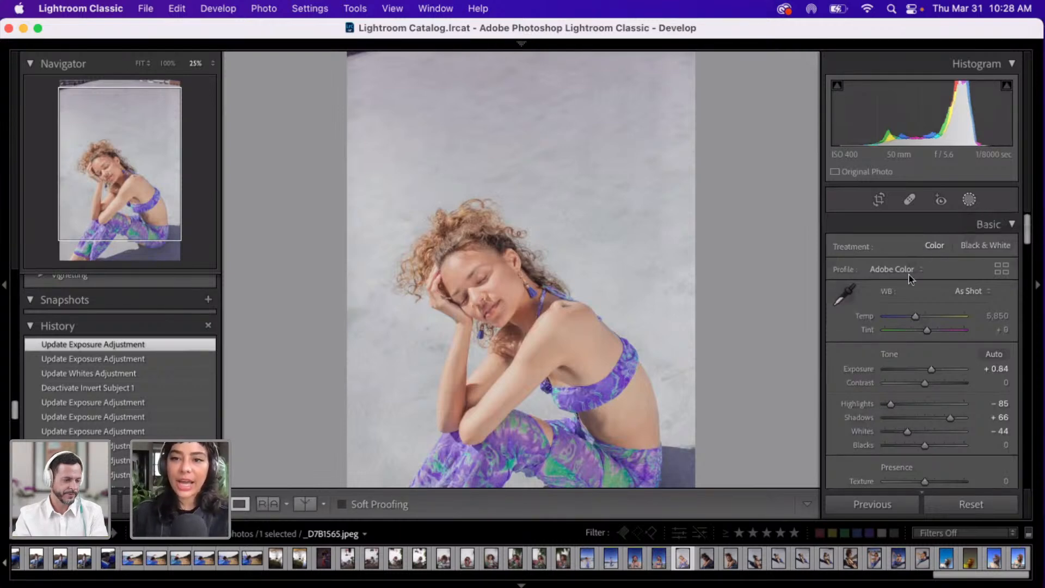
click(977, 207)
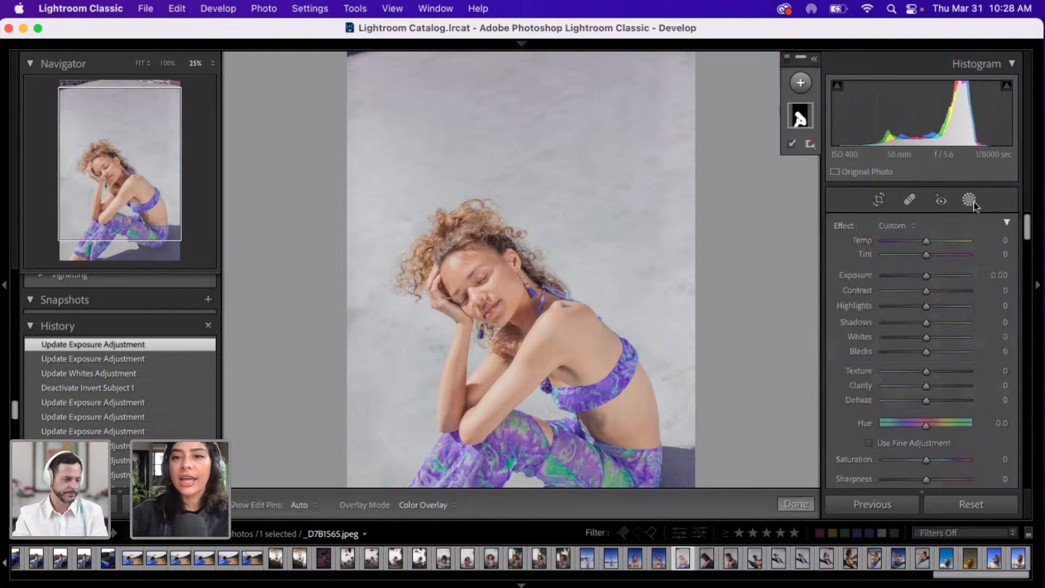
click(800, 118)
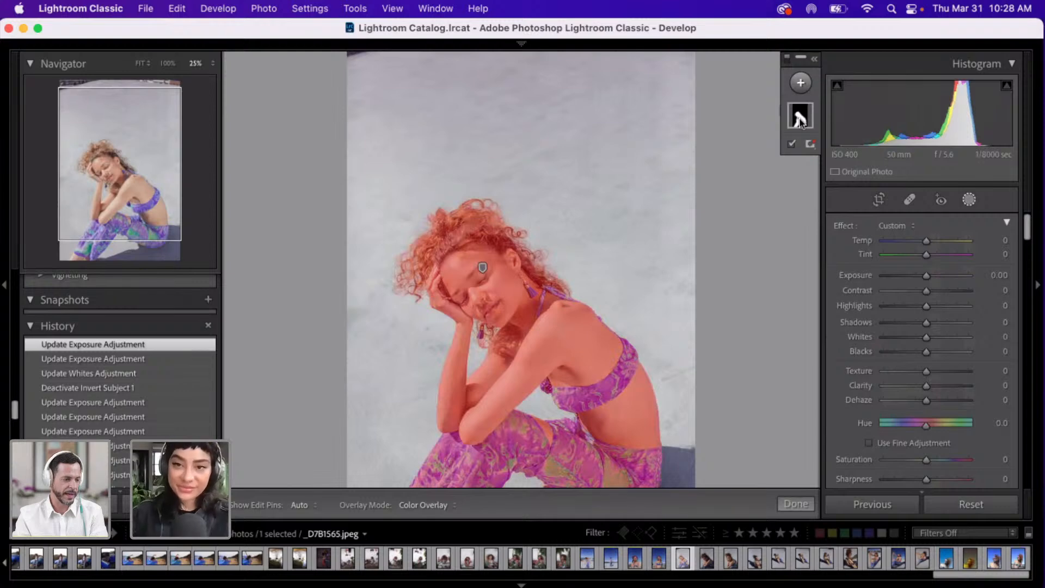
click(795, 121)
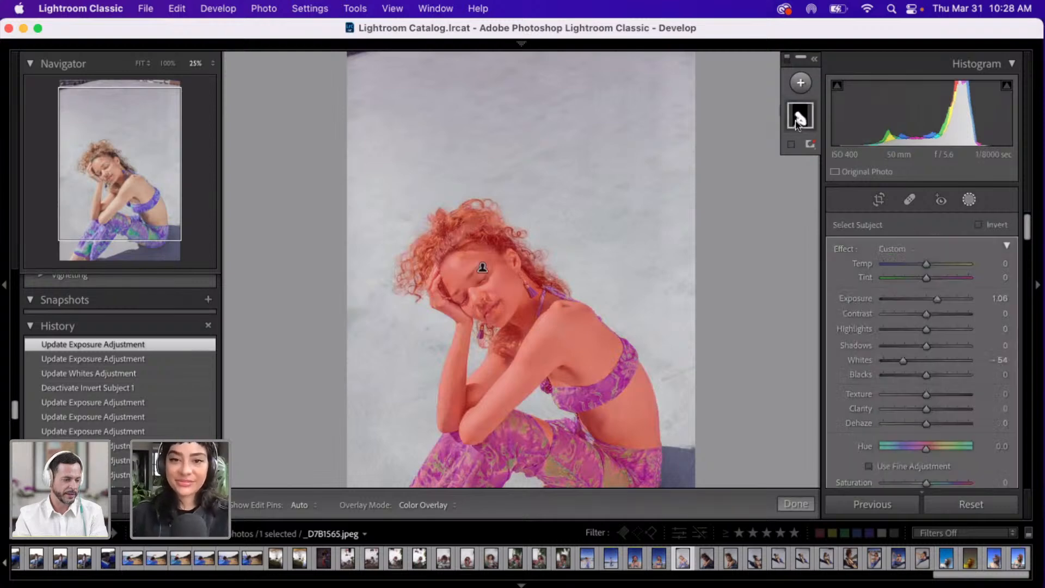
click(894, 298)
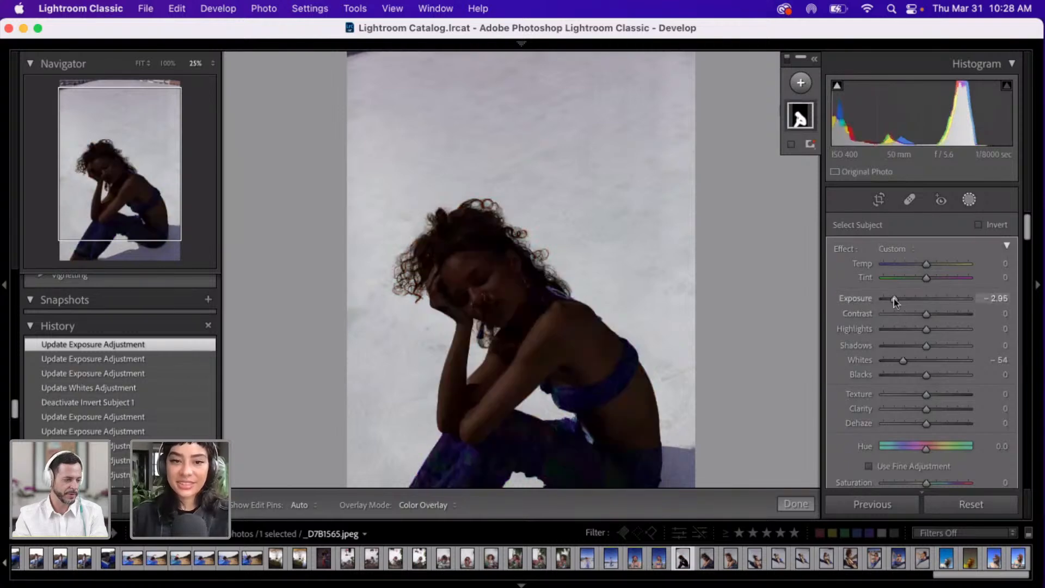
drag(894, 298, 906, 298)
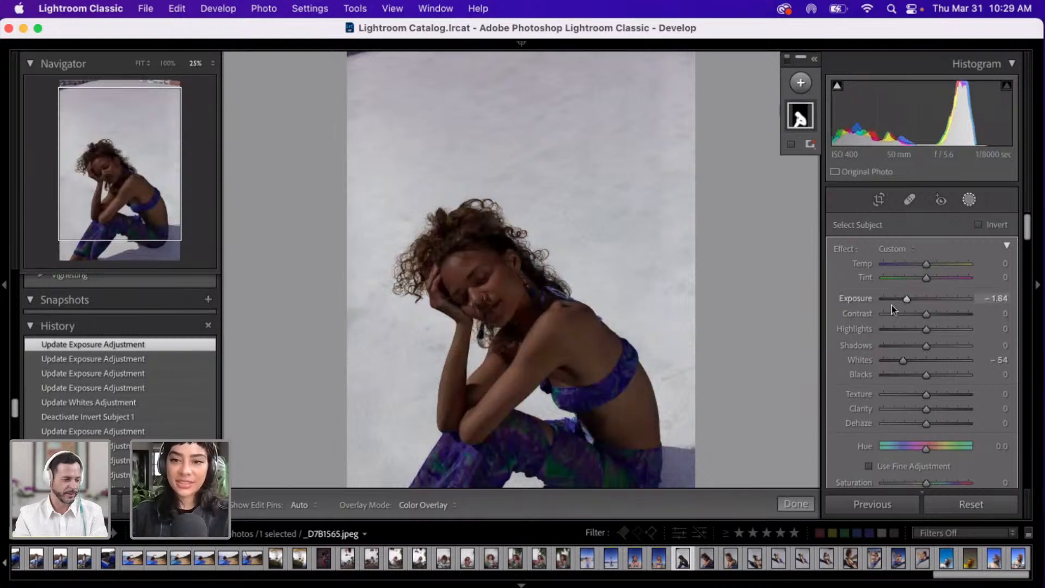
- Leave masking, set the whole photo's Blacks to −2 after trying +46 and −47, and warm its Temp to about 6.9K
click(968, 202)
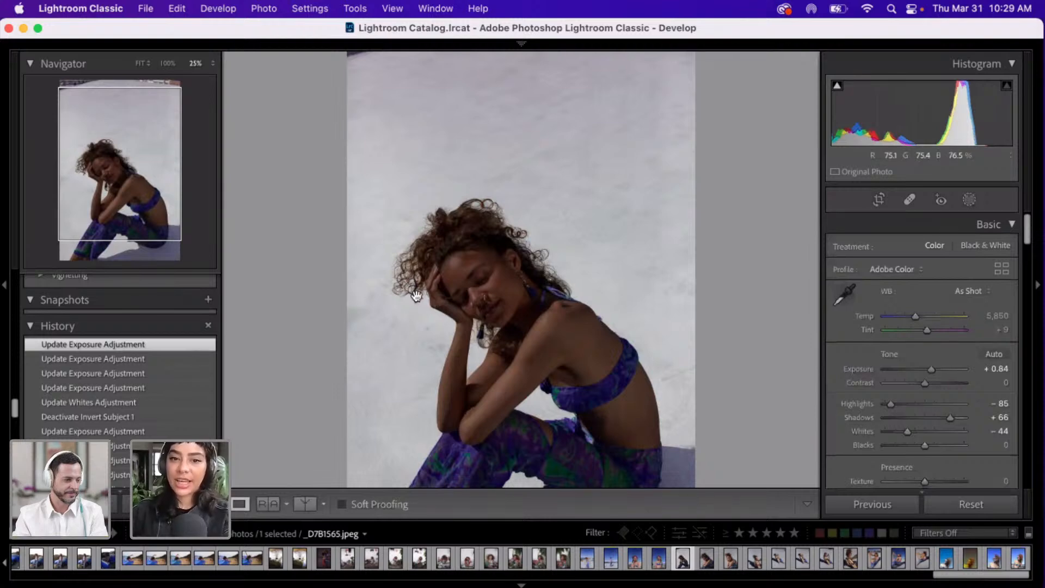
scroll(417, 295, down, 5)
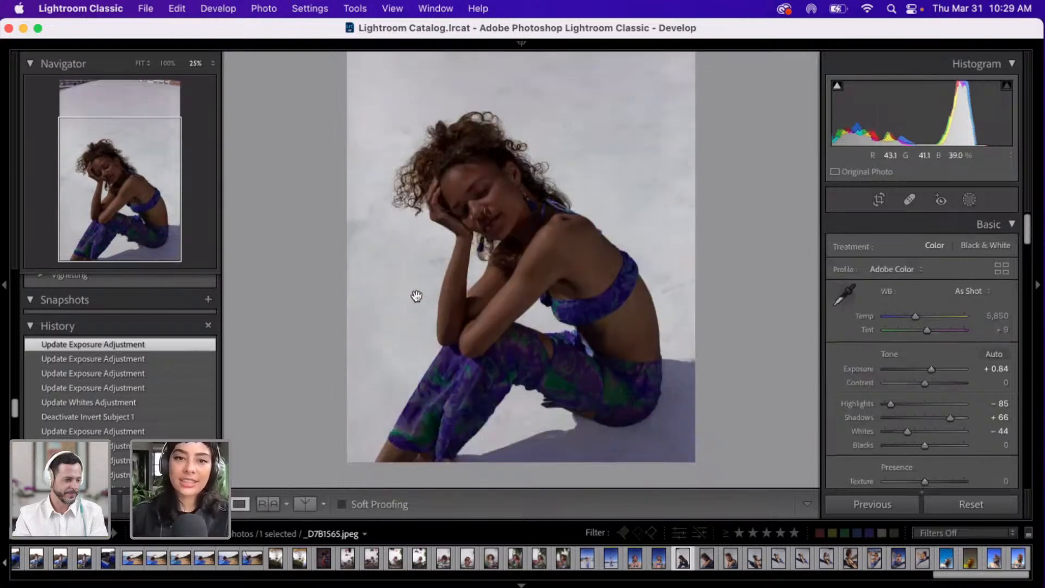
click(943, 447)
drag(943, 447, 906, 447)
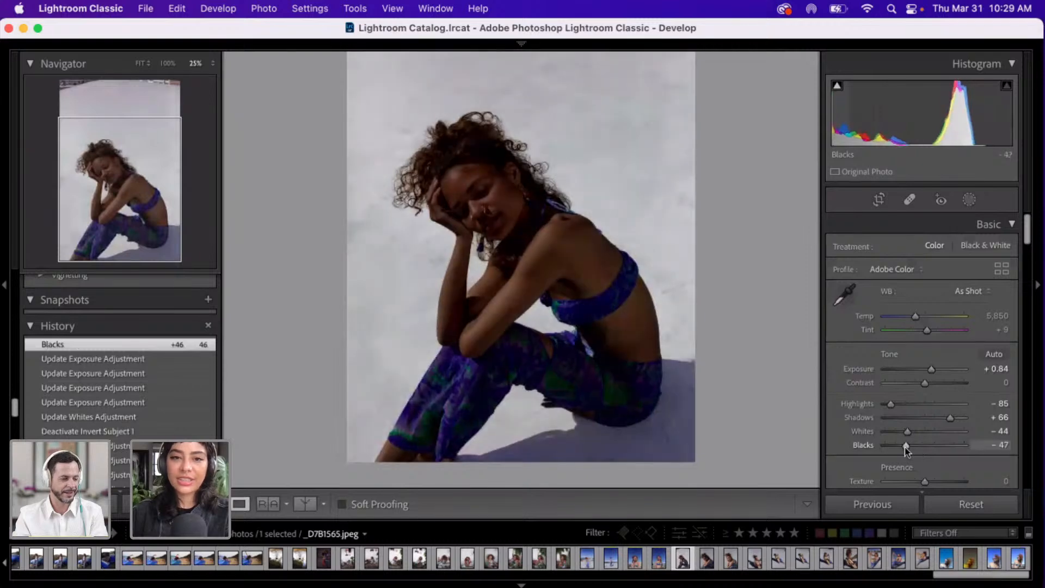
click(922, 445)
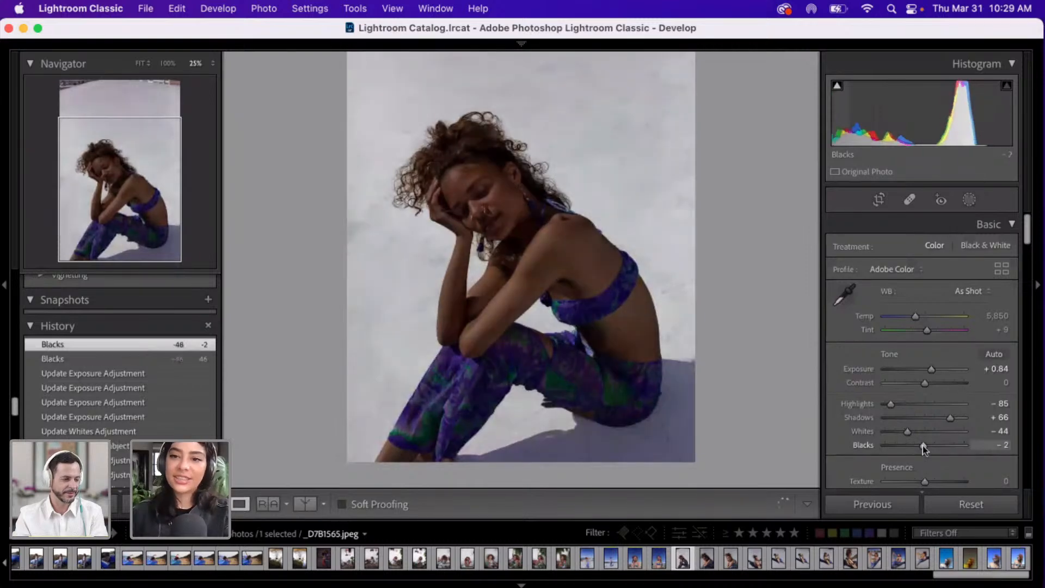
click(937, 318)
drag(936, 318, 924, 316)
- Look through the remaining adjustments and examine the subject's face, hair and upper body up close at 50% zoom
scroll(923, 315, down, 10)
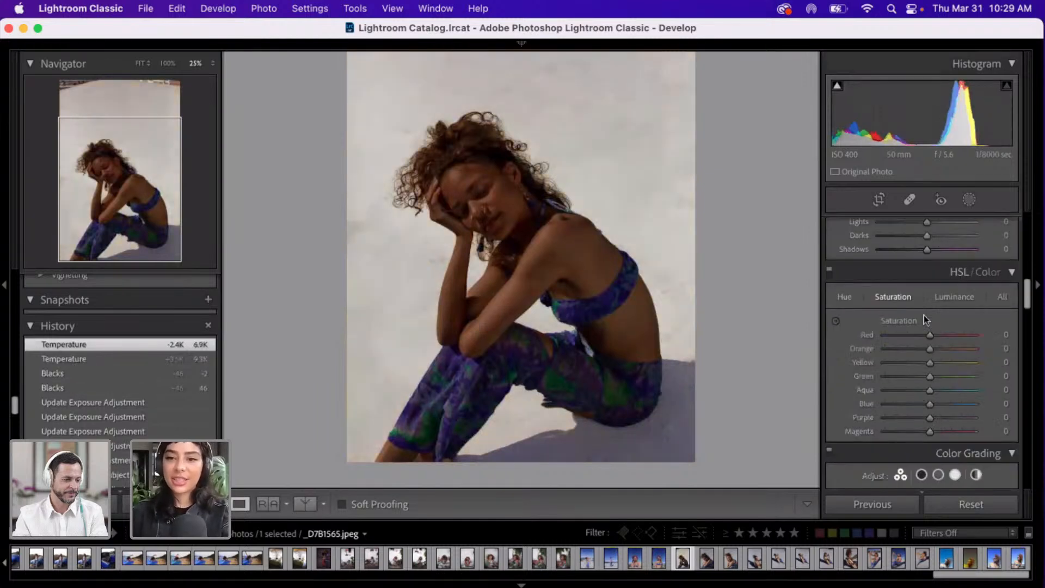
scroll(923, 318, down, 5)
scroll(923, 315, down, 5)
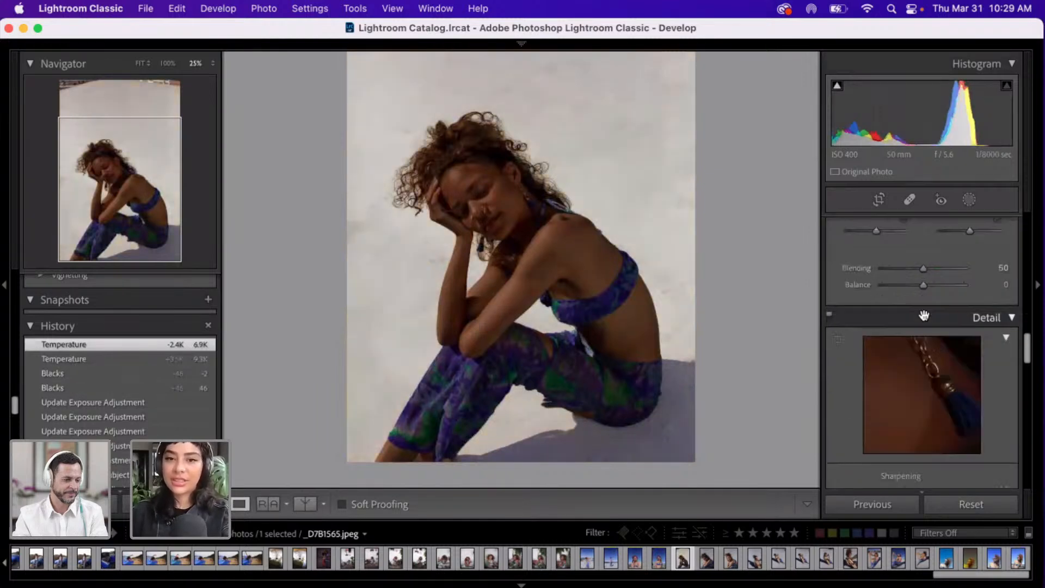
scroll(923, 318, down, 5)
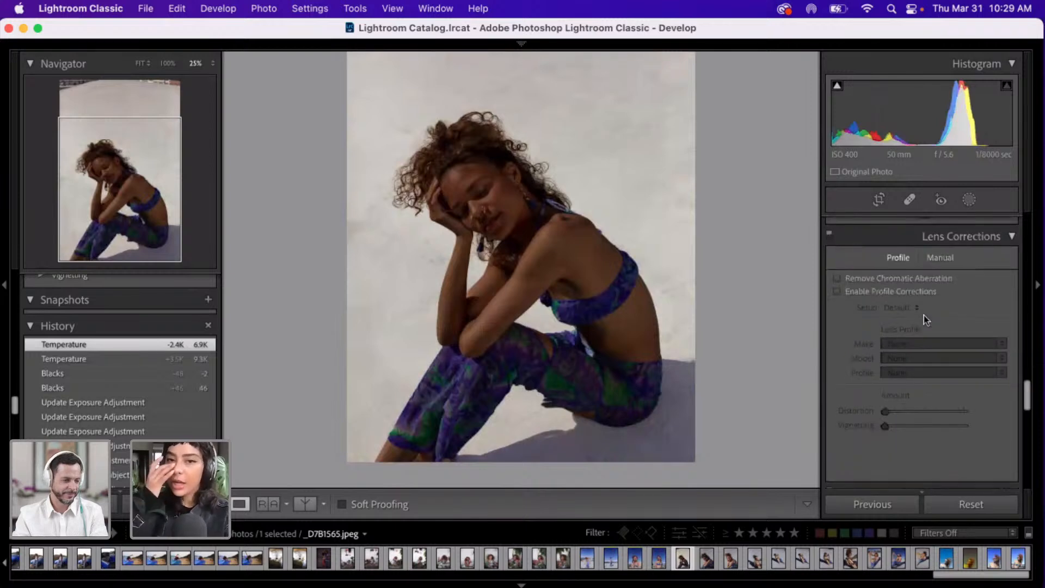
click(472, 205)
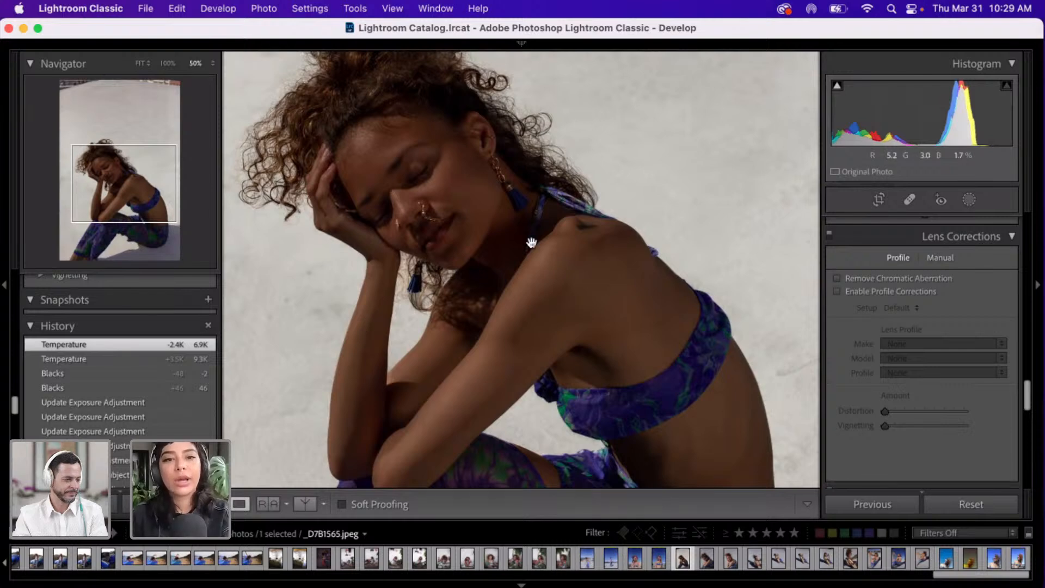
key(super+minus)
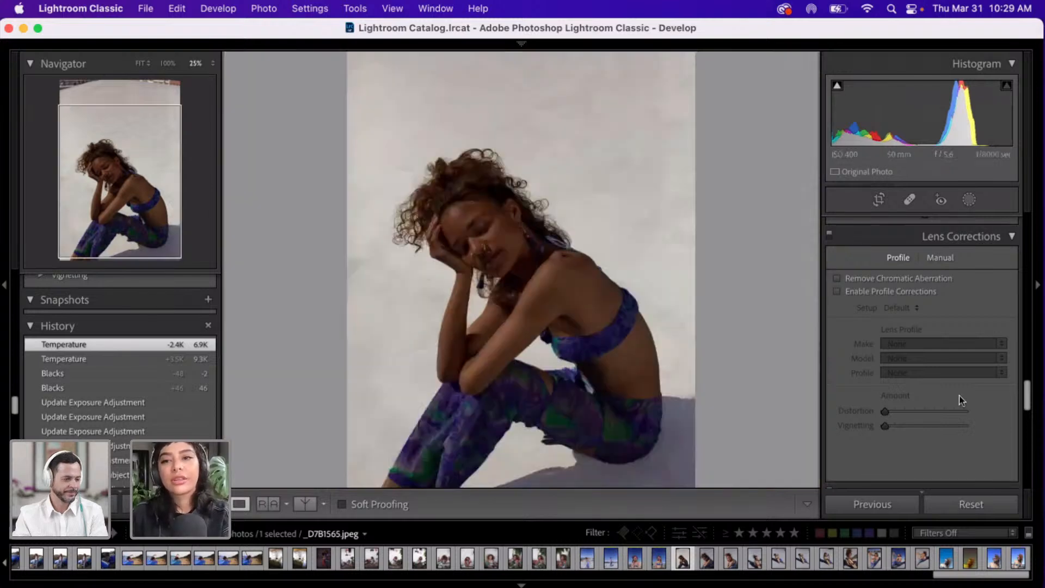
- In Calibration, set the Red Primary Hue to +3 after trying +47, and the Blue Primary Hue to −5
scroll(974, 425, down, 5)
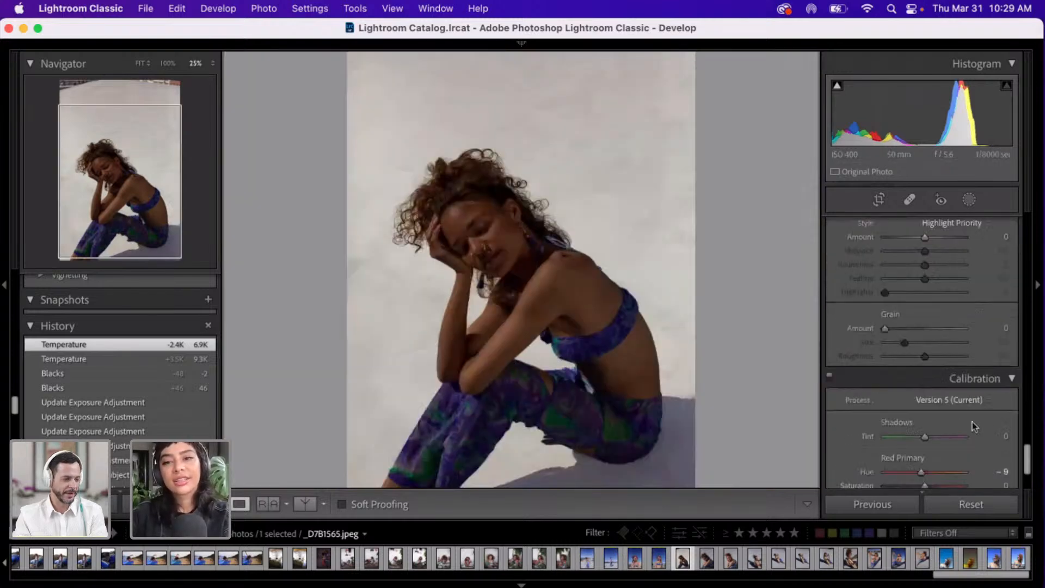
scroll(974, 425, down, 3)
scroll(973, 422, down, 2)
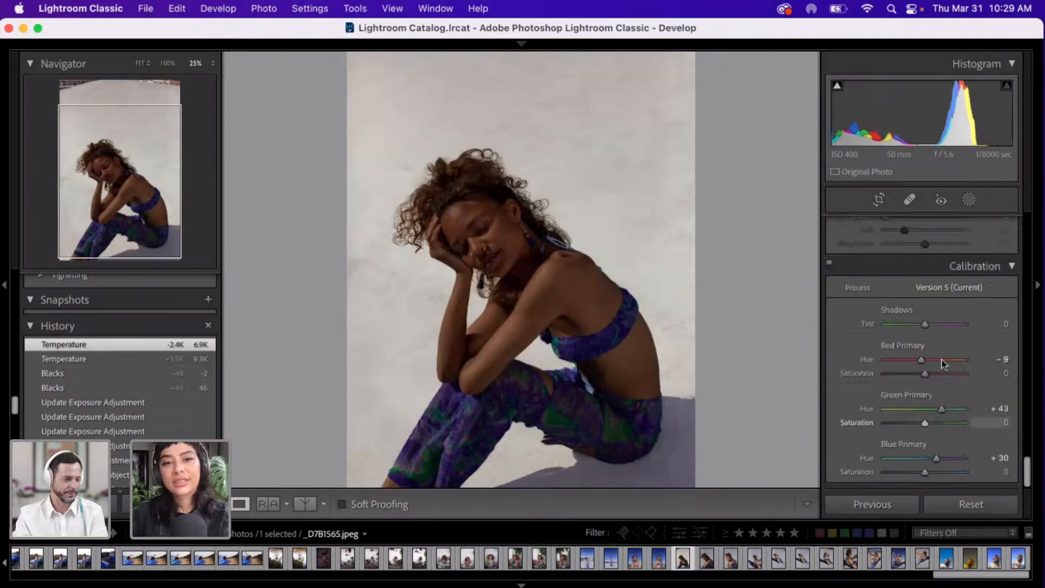
click(942, 360)
drag(942, 360, 926, 360)
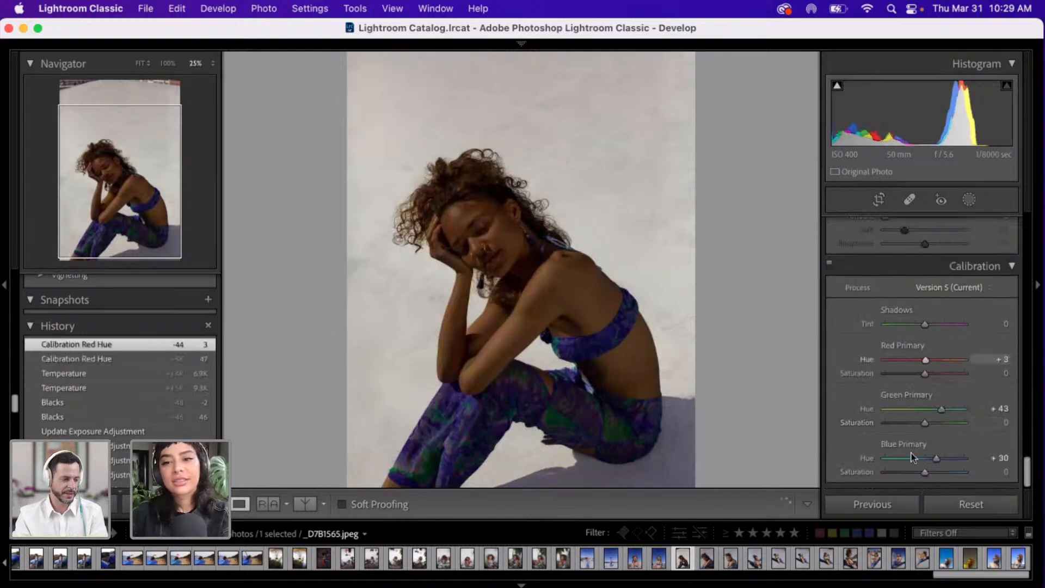
drag(912, 456, 922, 459)
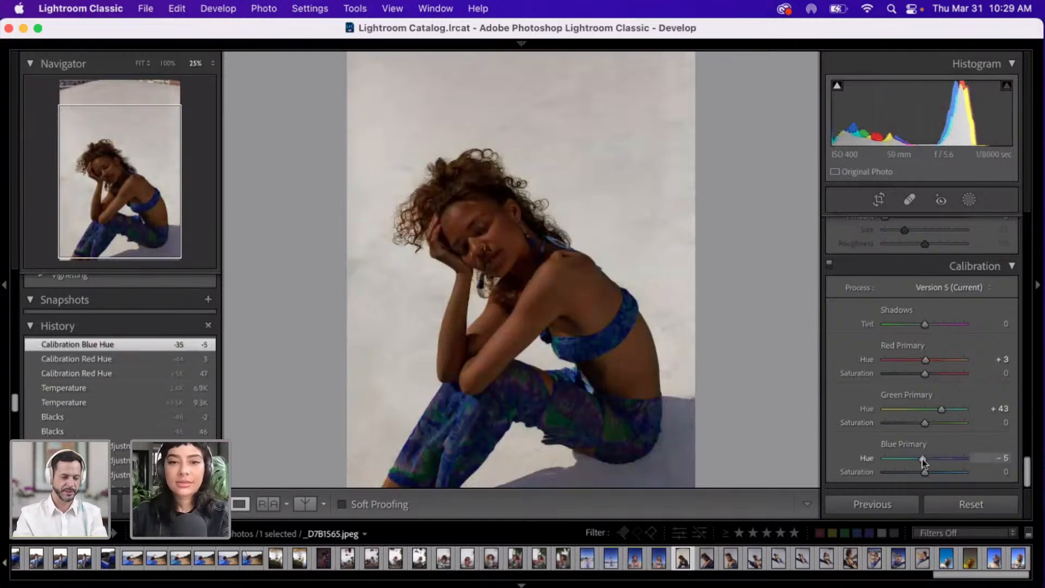
- Raise the Red Primary Hue to +25 and reduce its Saturation to −41 after trying −20
click(933, 360)
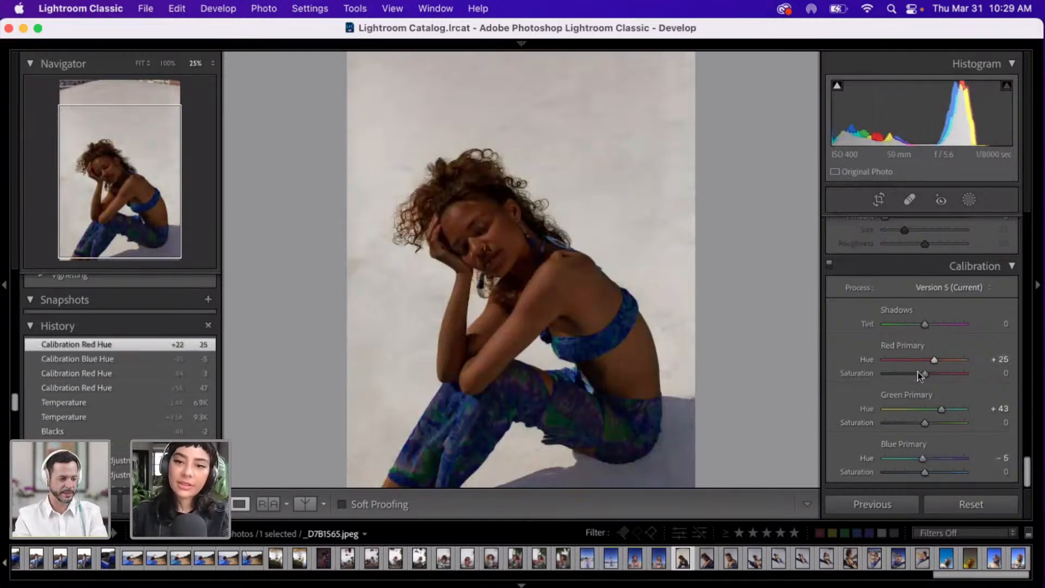
click(917, 375)
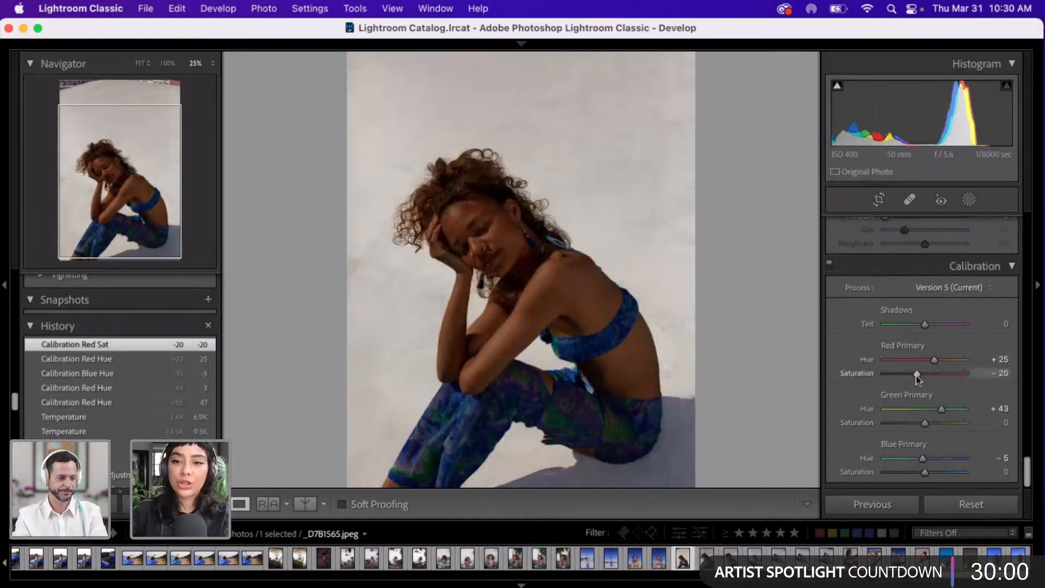
click(907, 377)
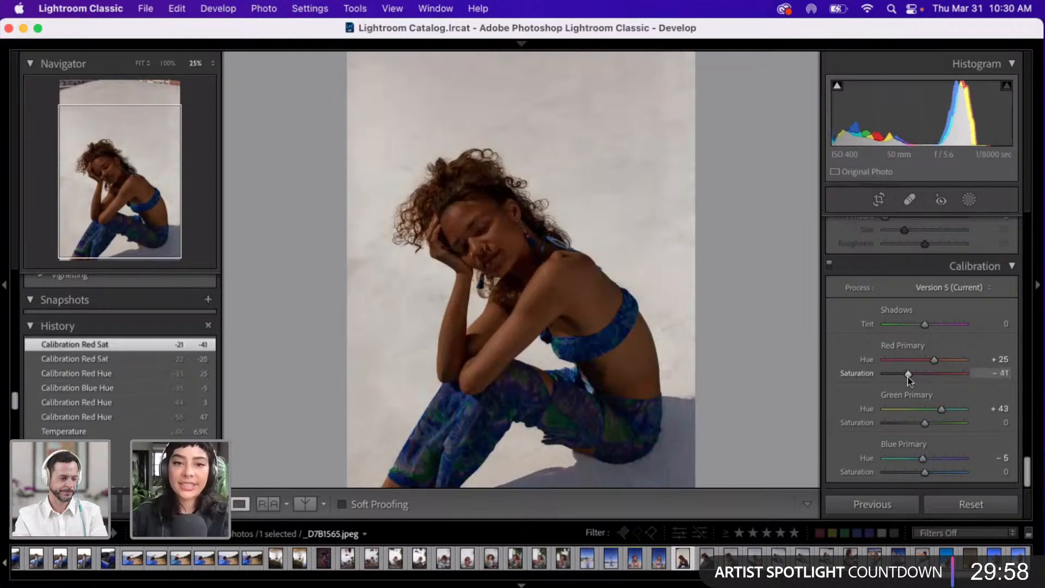
- In Color Grading, try several midtone tints before settling on blue at hue 225, saturation 42, and tint the highlights blue at hue 211
scroll(907, 377, up, 10)
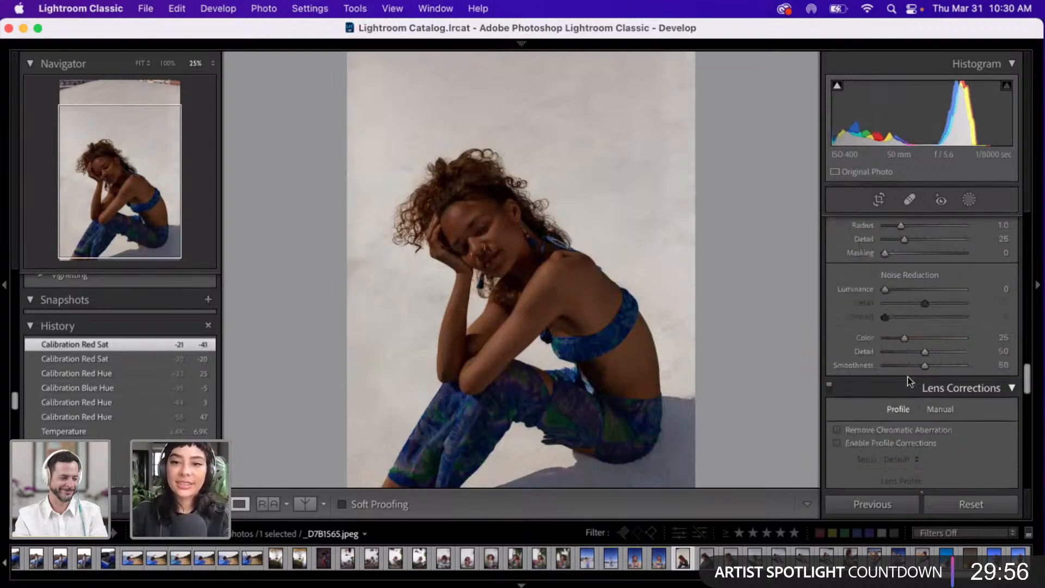
scroll(1028, 381, up, 3)
drag(1026, 379, 1027, 320)
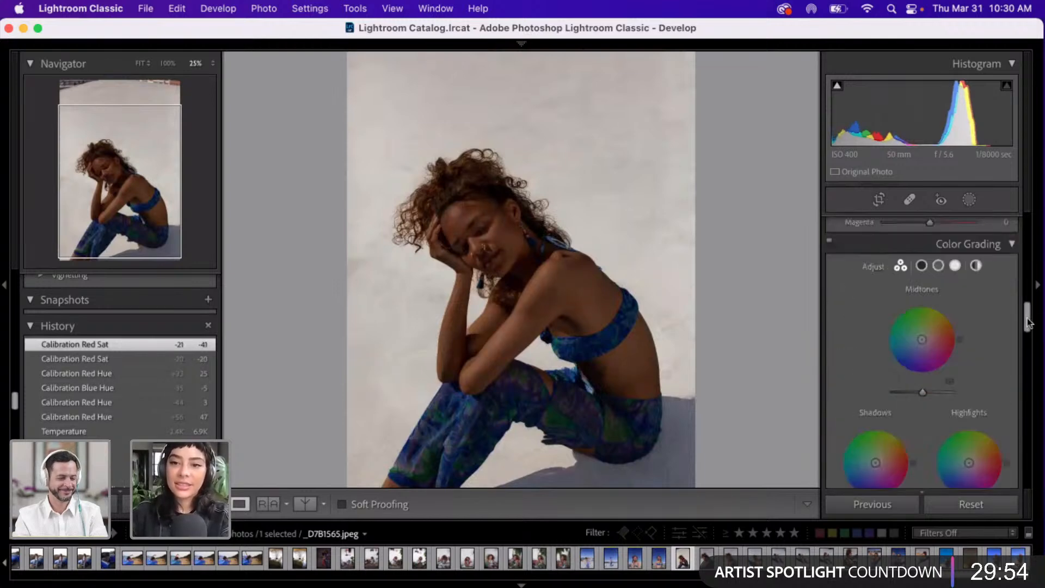
scroll(956, 315, up, 1)
scroll(925, 318, down, 2)
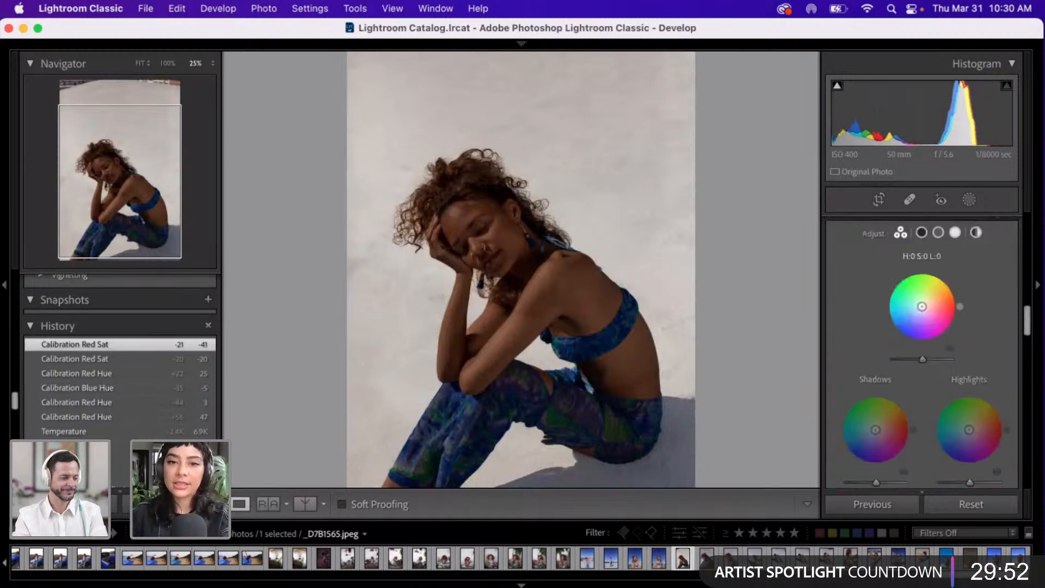
click(928, 317)
drag(929, 317, 922, 306)
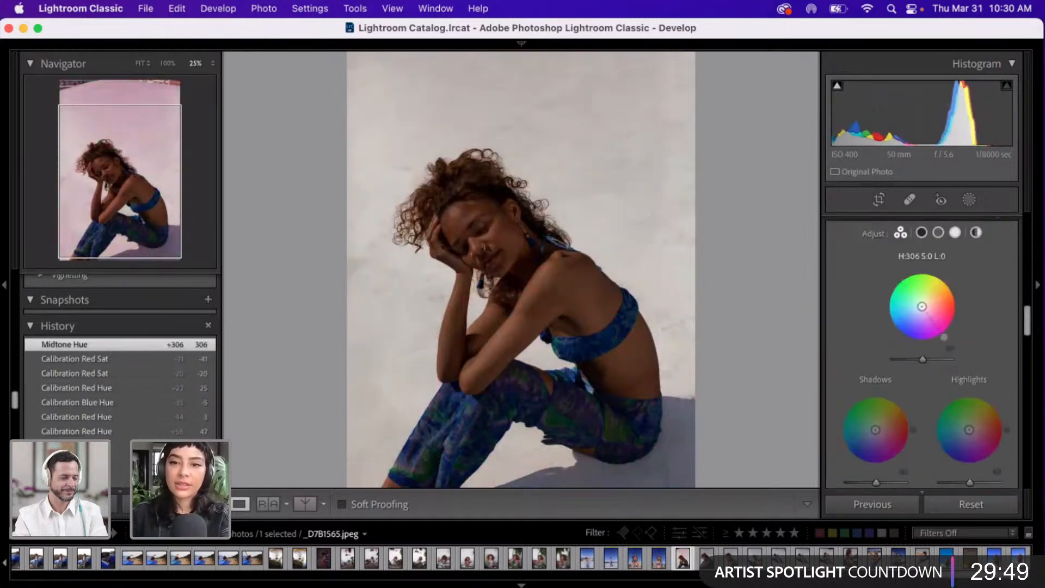
click(919, 298)
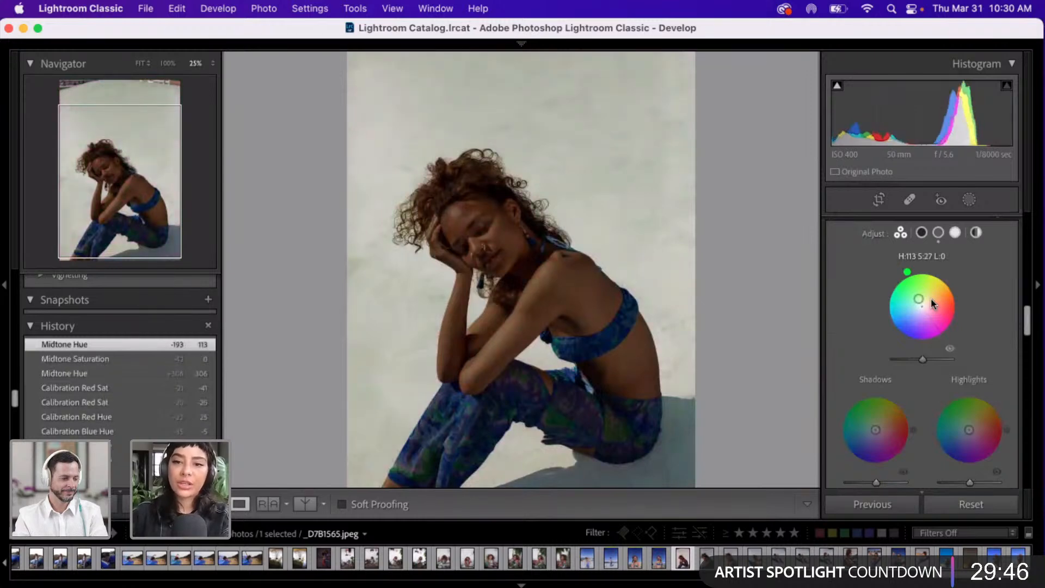
click(931, 298)
click(915, 314)
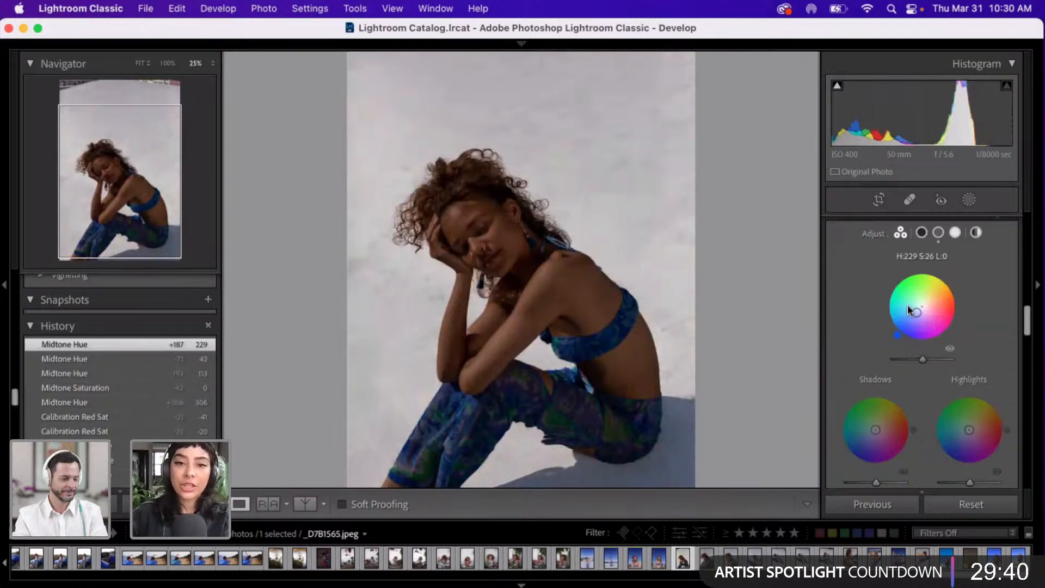
click(908, 304)
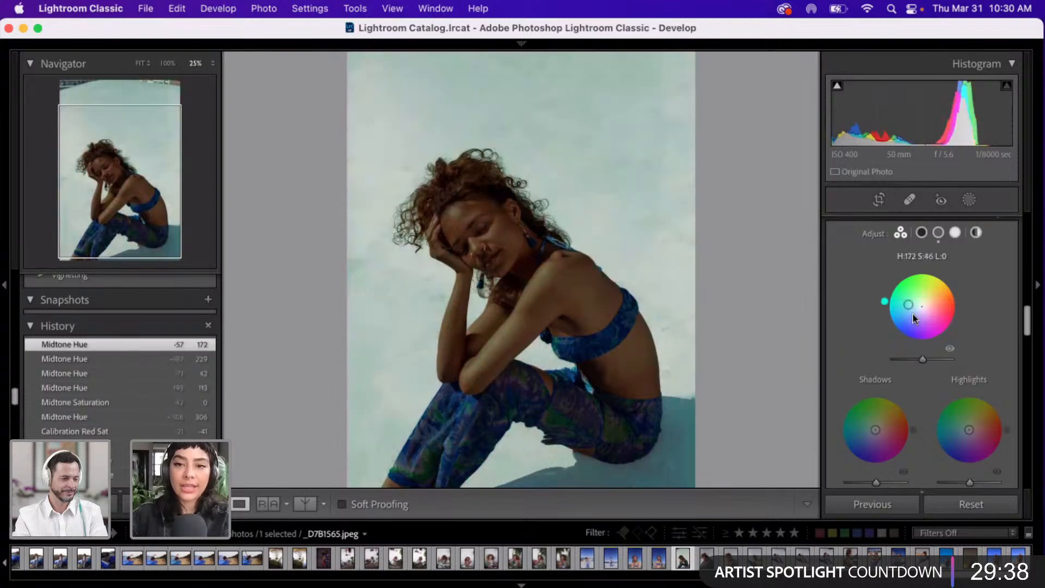
click(913, 315)
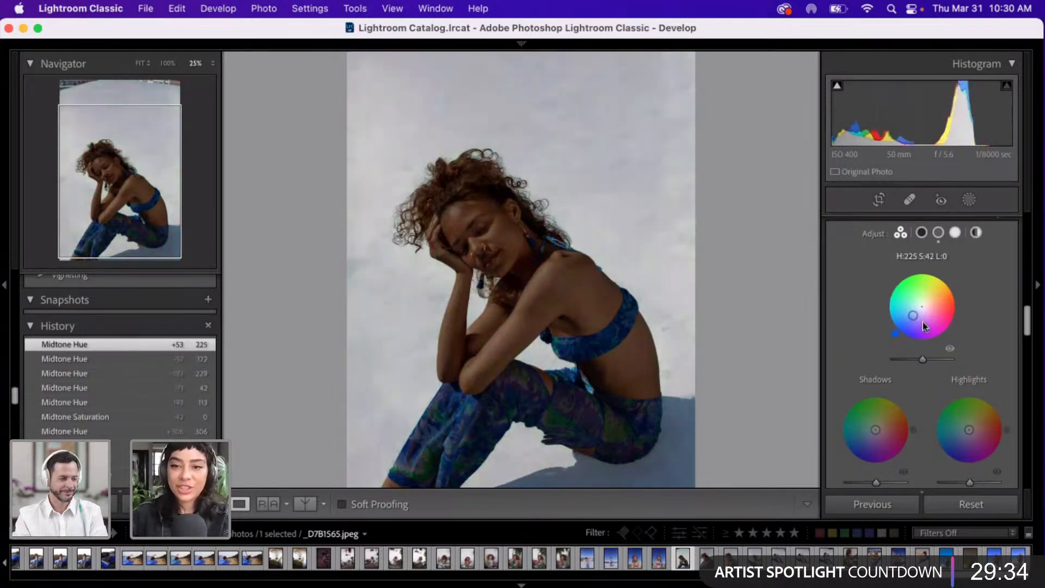
drag(972, 418, 958, 436)
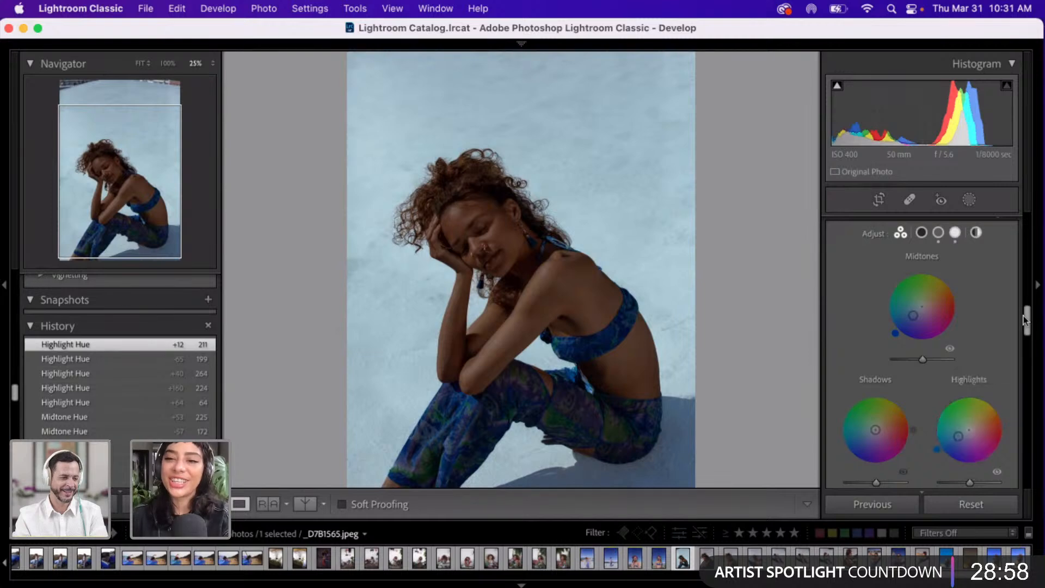
- Brighten the whole photo to Exposure +1.90 and cool its Temp to 5,161 after trying about 5.4K and 3.8K, checking the full portrait
drag(1027, 320, 1024, 161)
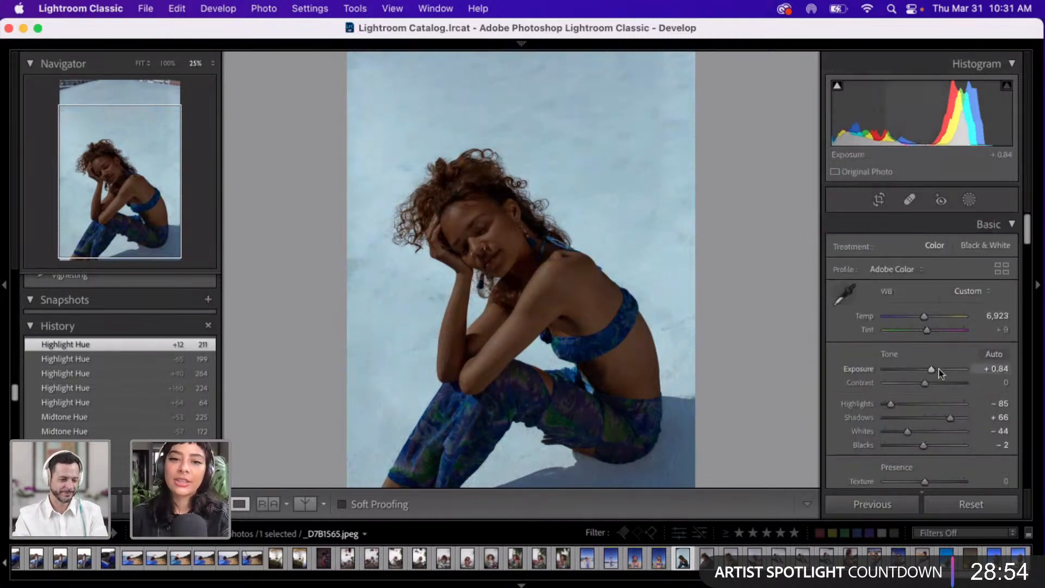
click(939, 370)
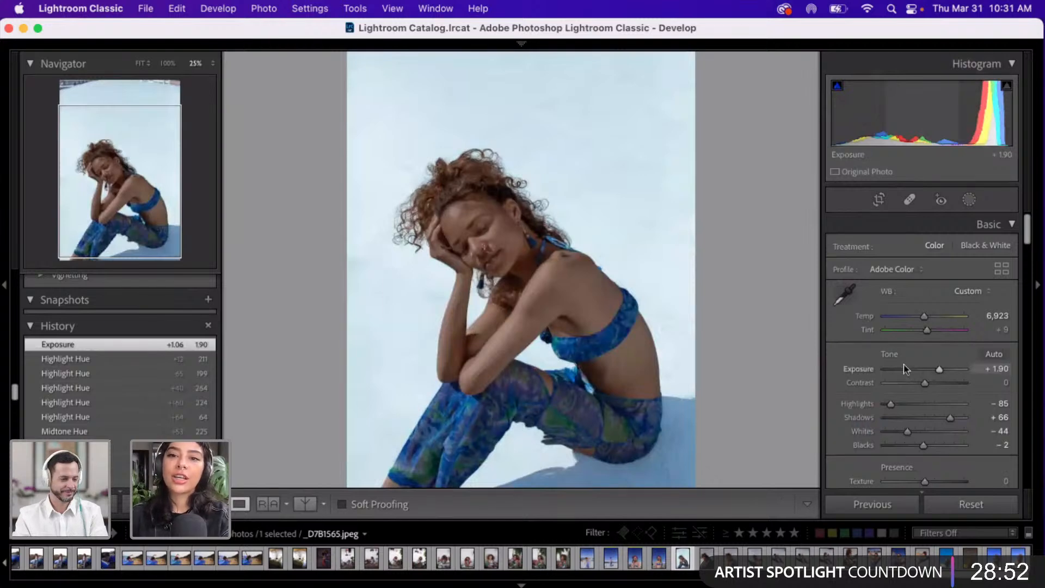
click(912, 316)
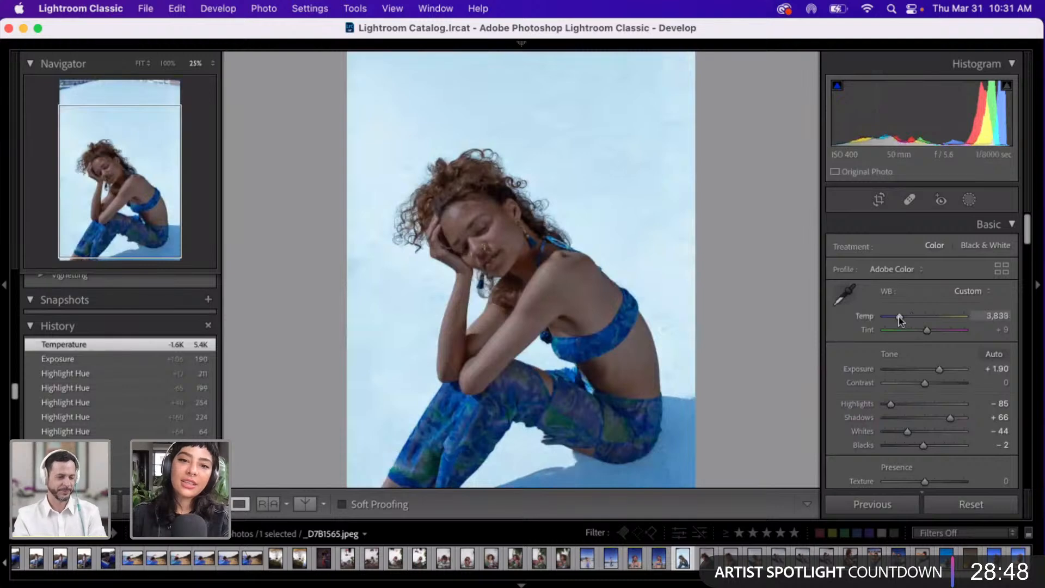
click(900, 317)
click(909, 316)
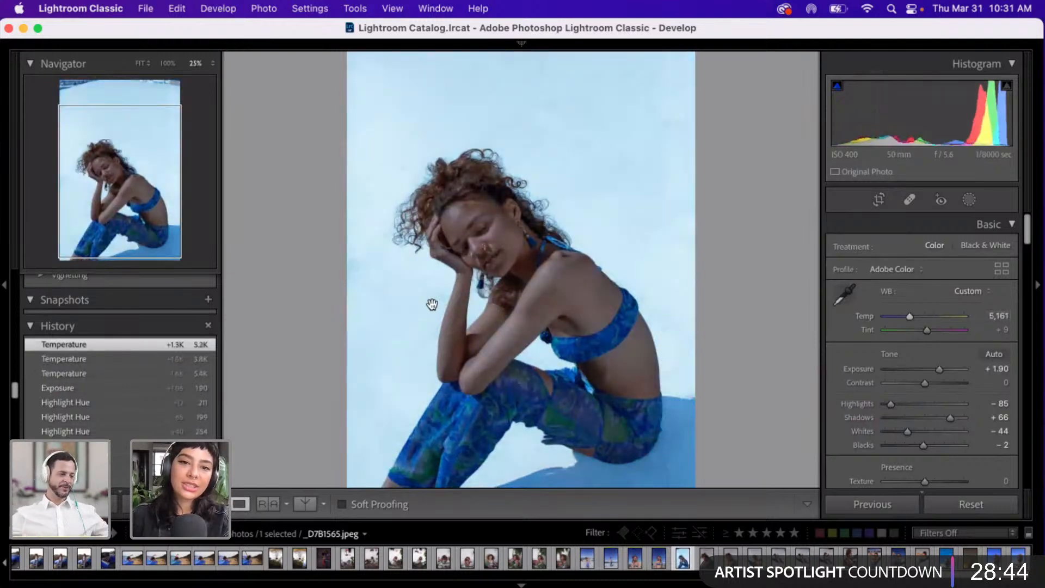
scroll(432, 304, down, 2)
scroll(432, 304, up, 3)
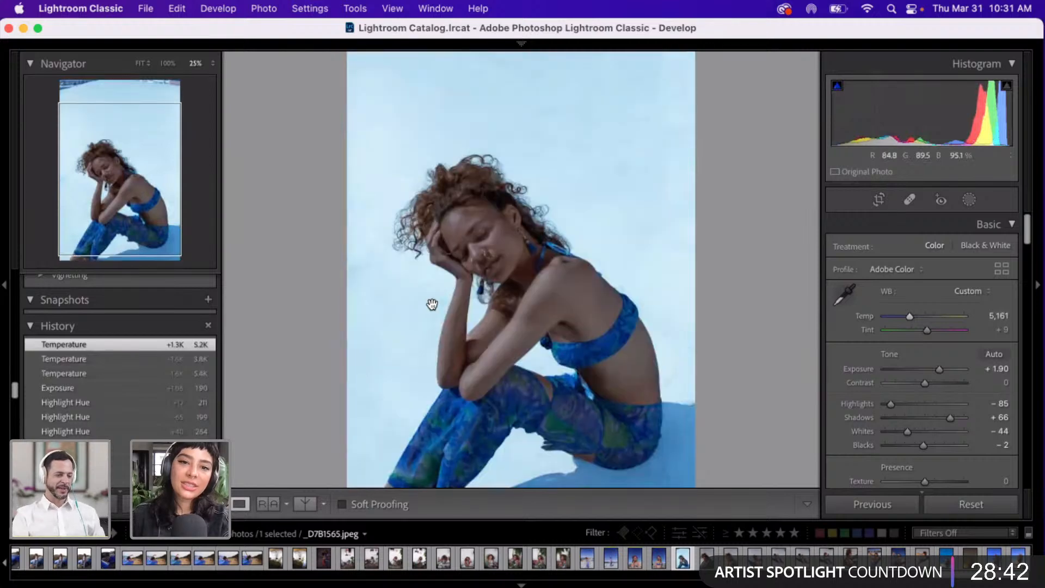
scroll(431, 303, up, 1)
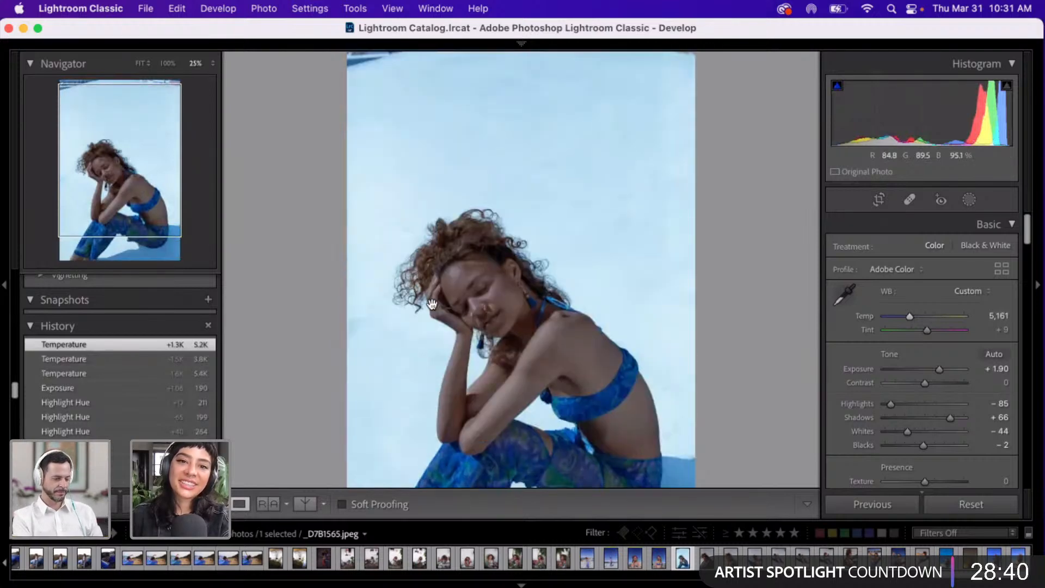
scroll(431, 304, down, 2)
scroll(432, 304, down, 3)
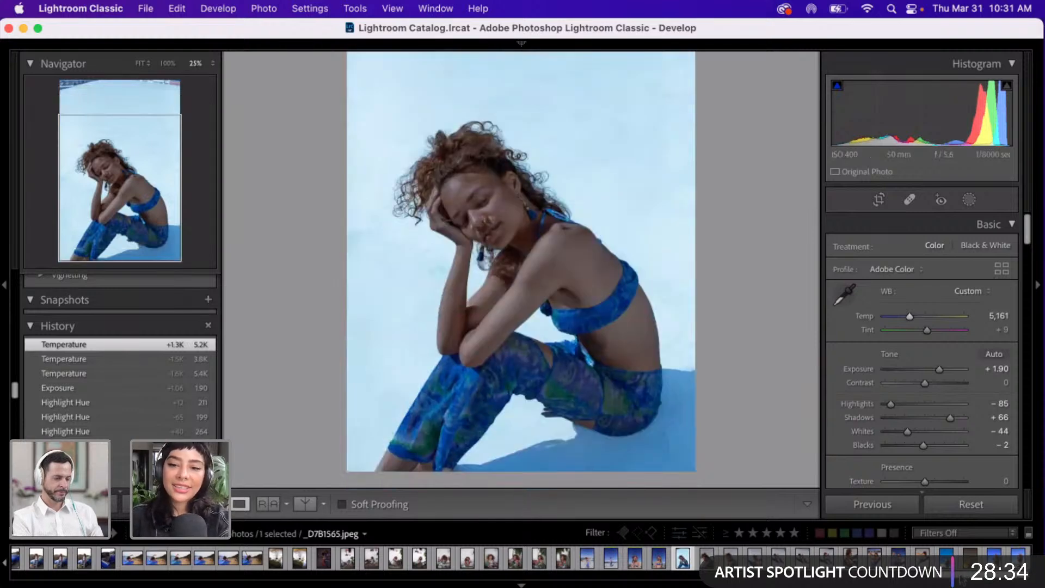
- Look back through the earlier photos and switch to the Library's thumbnail grid of the previous import
scroll(947, 580, up, 2)
scroll(599, 558, up, 4)
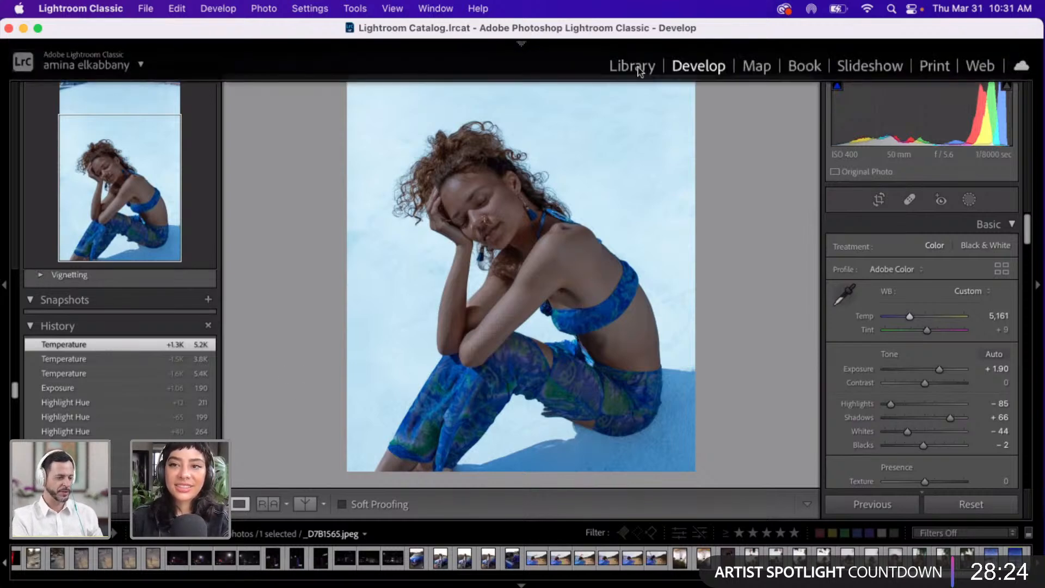
click(633, 68)
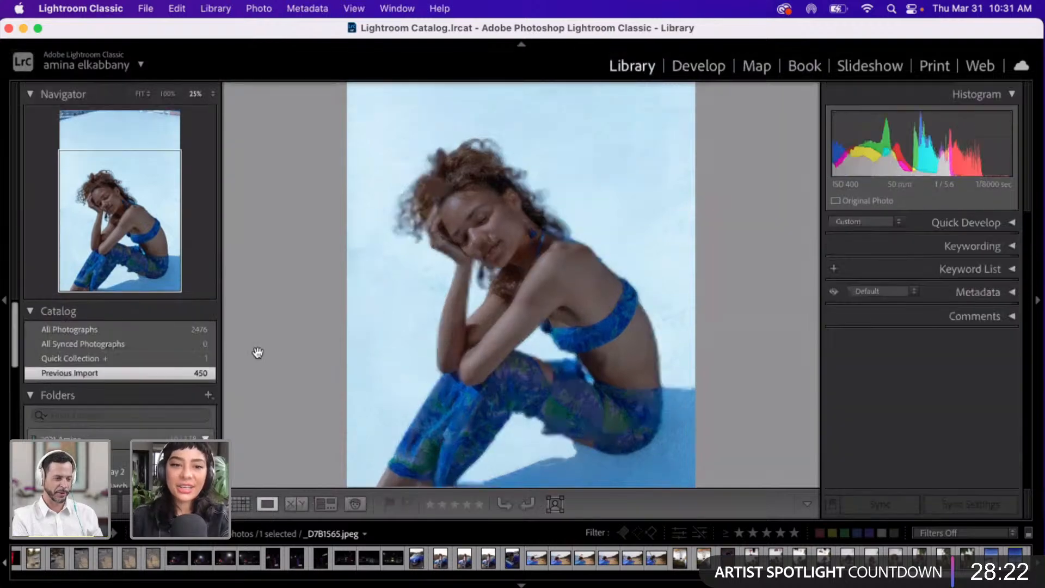
click(240, 507)
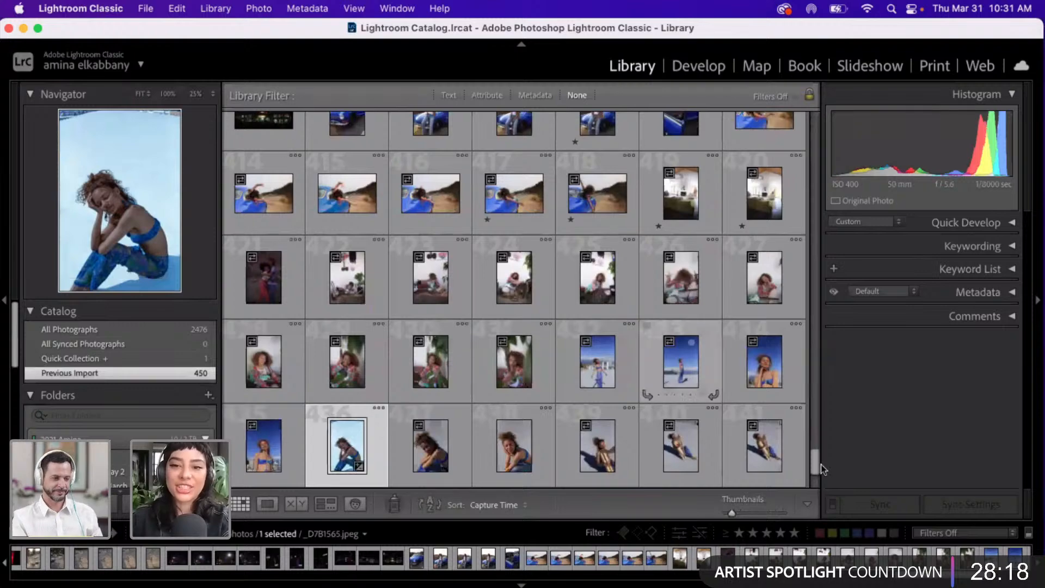
- Browse the previous import's thumbnails, from the portraits back to the market and street scenes, for another photo
drag(816, 429, 815, 427)
scroll(815, 427, up, 1)
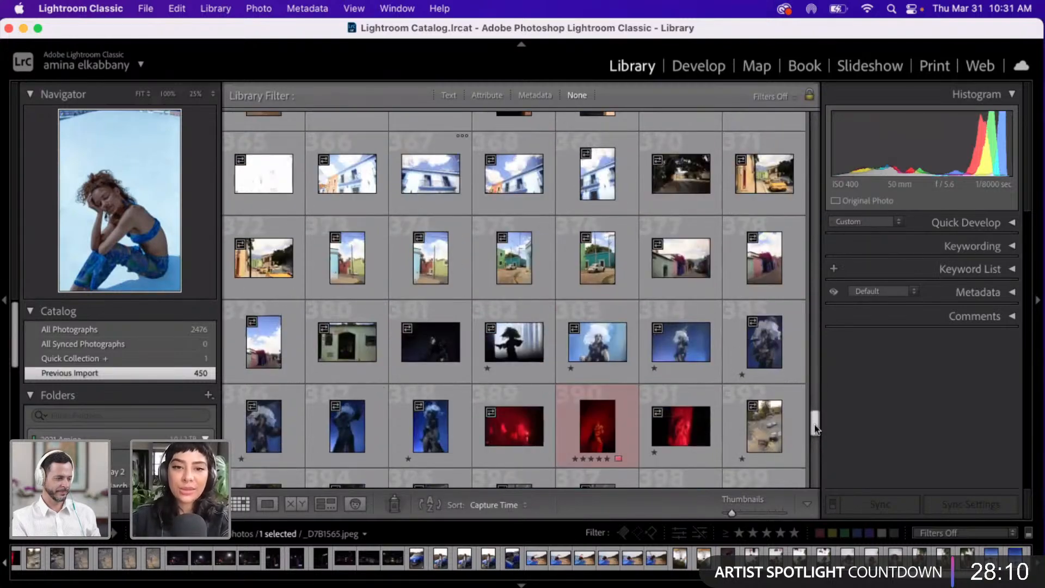
scroll(815, 431, up, 1)
drag(814, 430, 762, 371)
scroll(762, 371, down, 3)
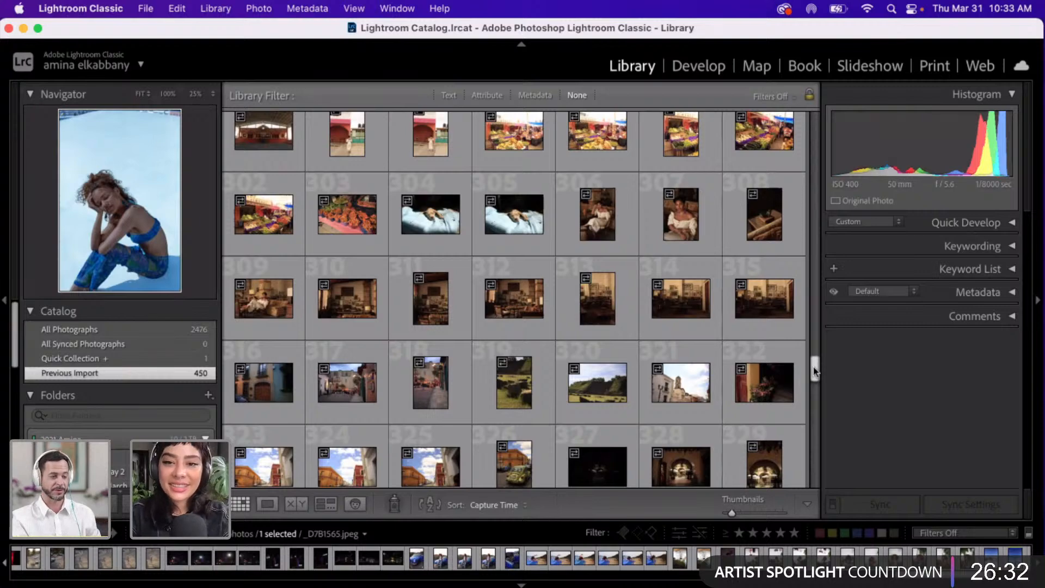
drag(811, 372, 794, 351)
scroll(794, 351, down, 2)
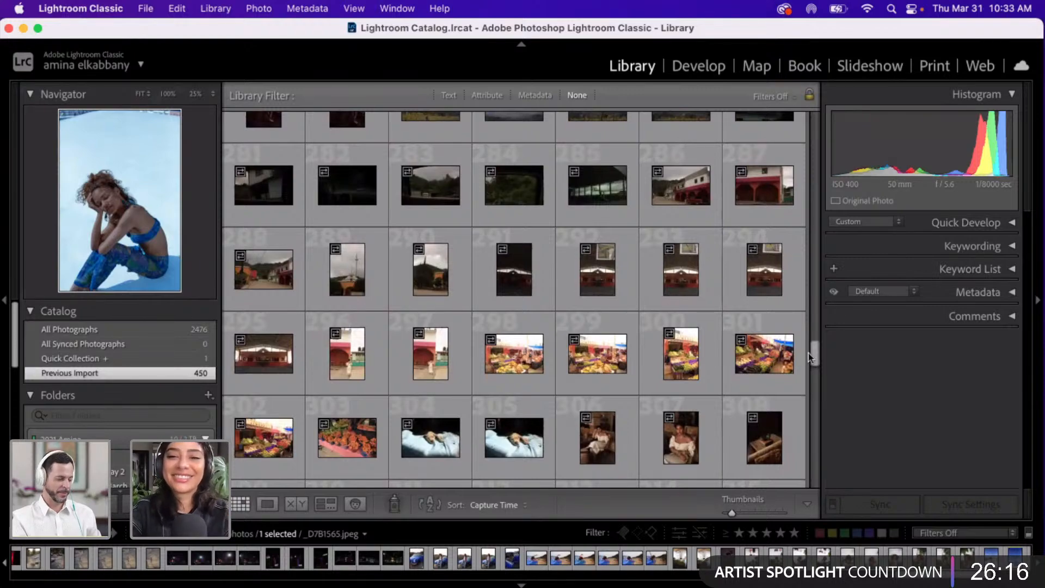
drag(815, 357, 821, 383)
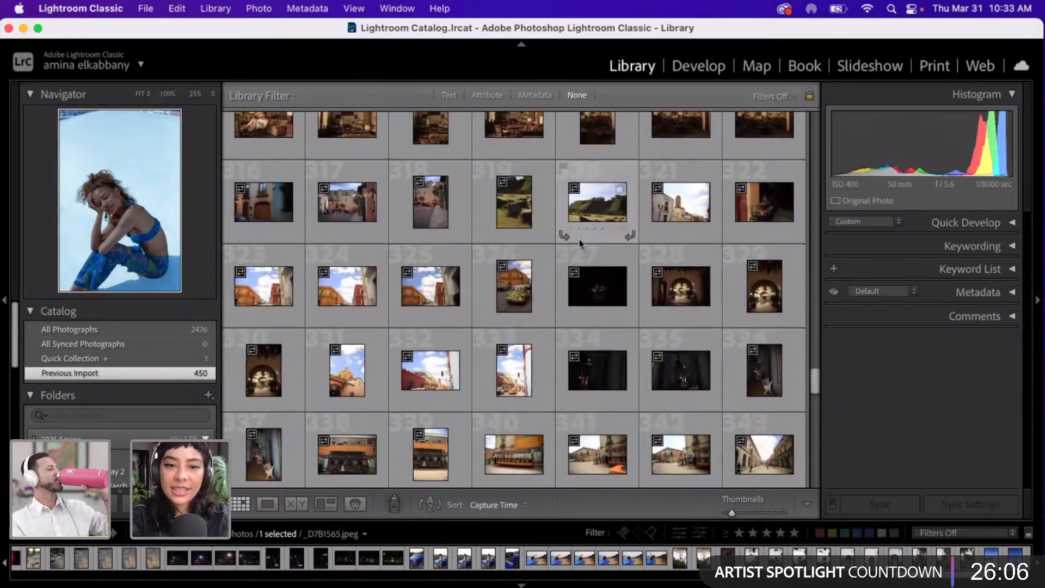
scroll(472, 380, down, 5)
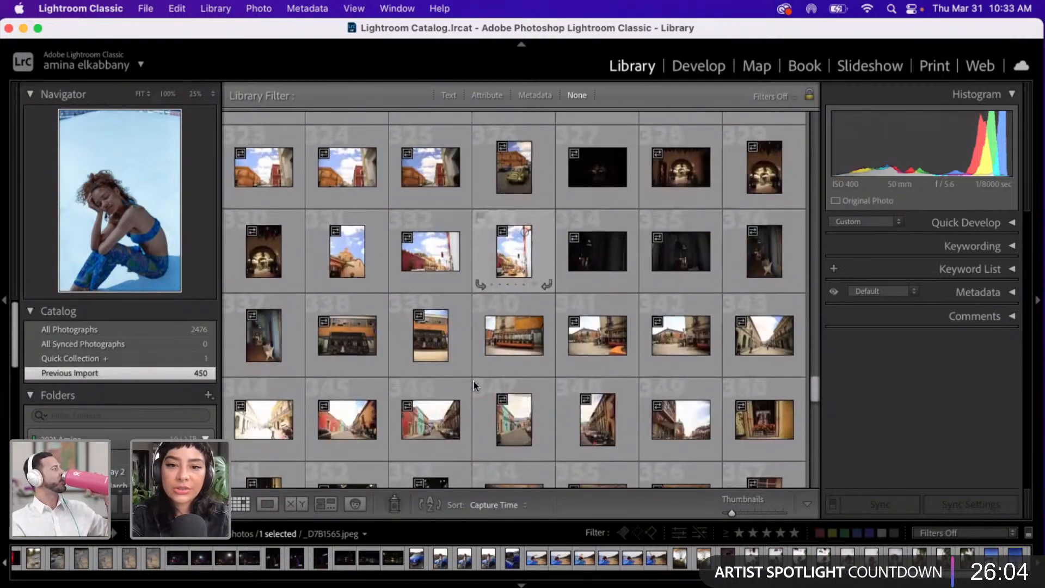
scroll(473, 380, down, 5)
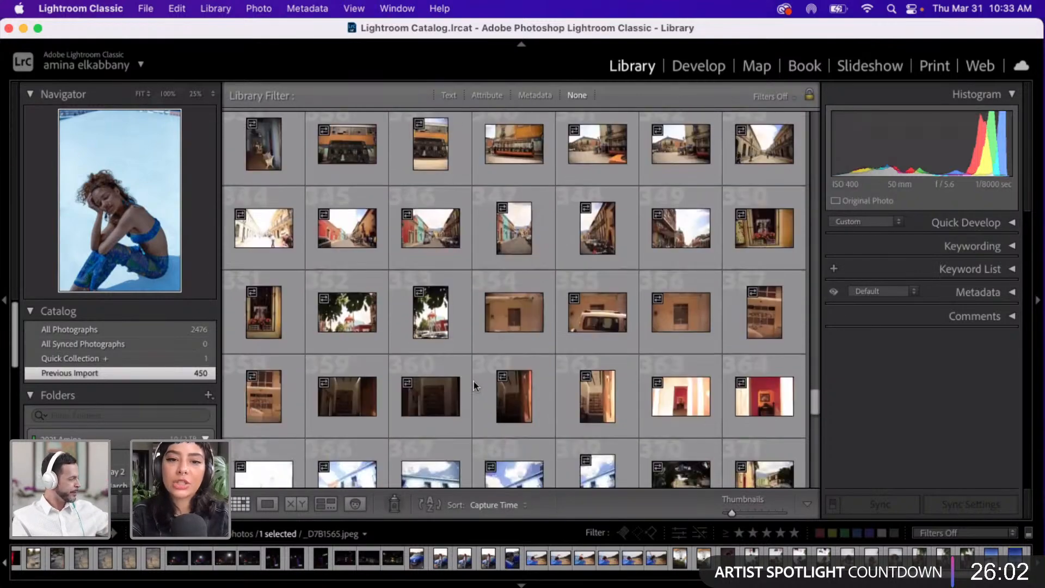
scroll(474, 376, down, 3)
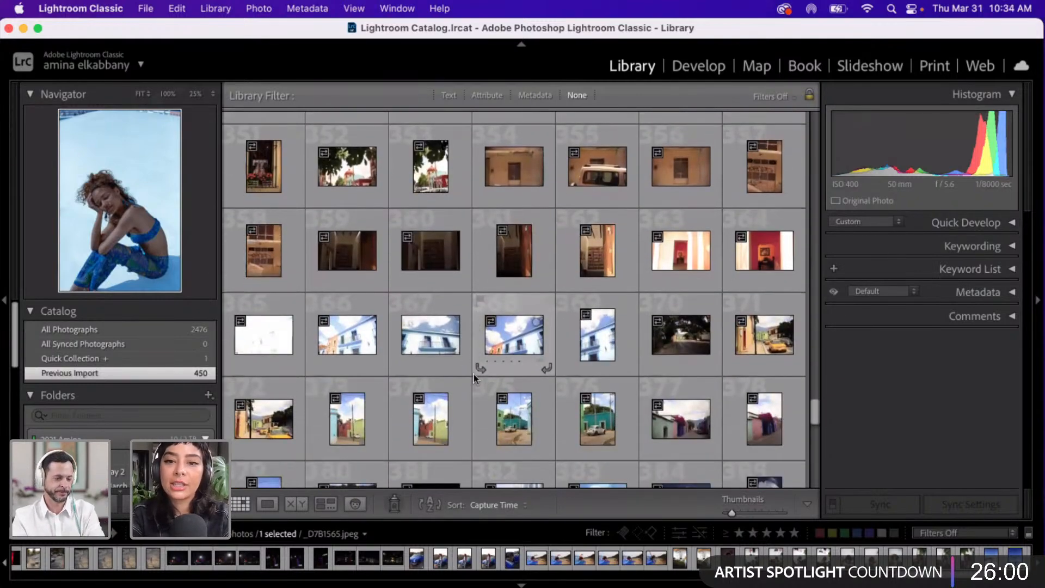
scroll(473, 377, down, 3)
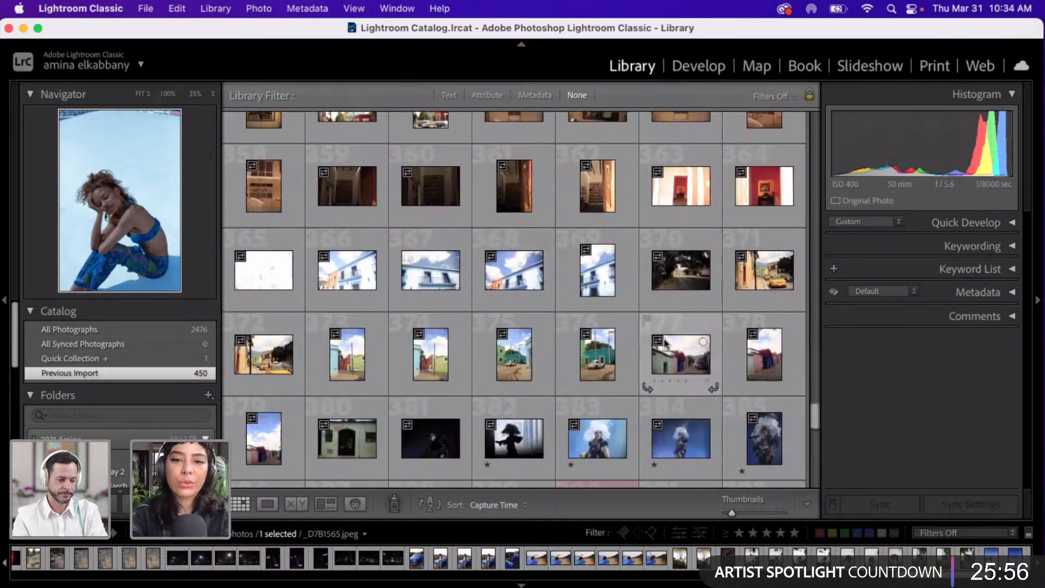
- Open the colourful street photo _D7B9492.CR2 at large size, move on to _D7B9493.CR2 and view its sky area
click(675, 355)
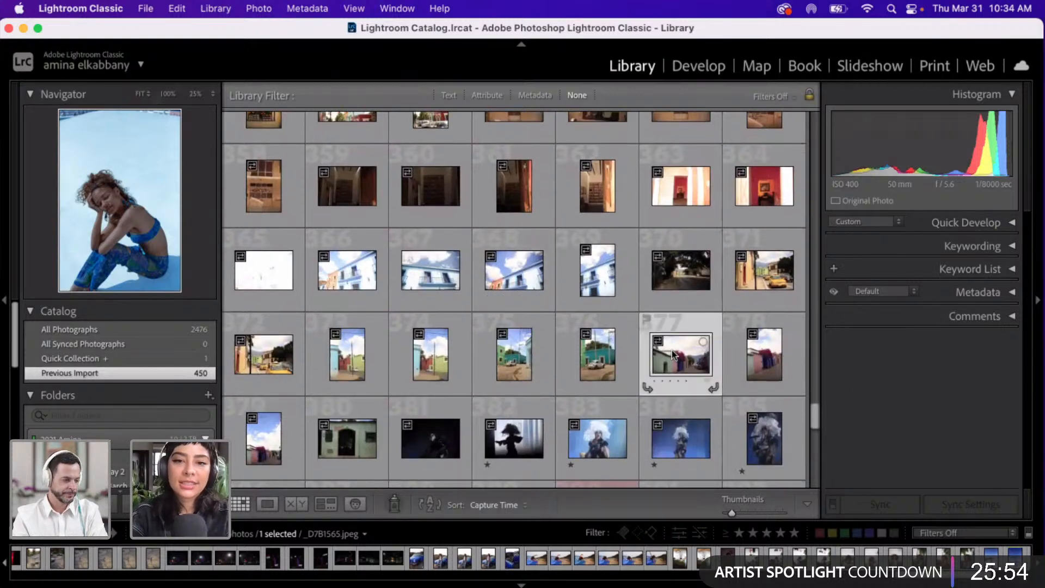
double_click(674, 355)
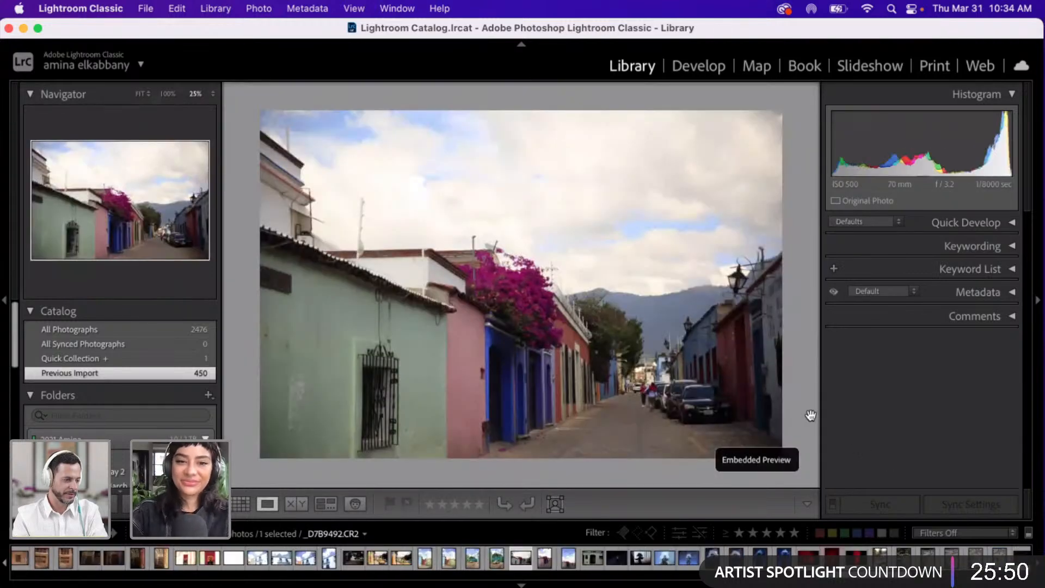
key(Right)
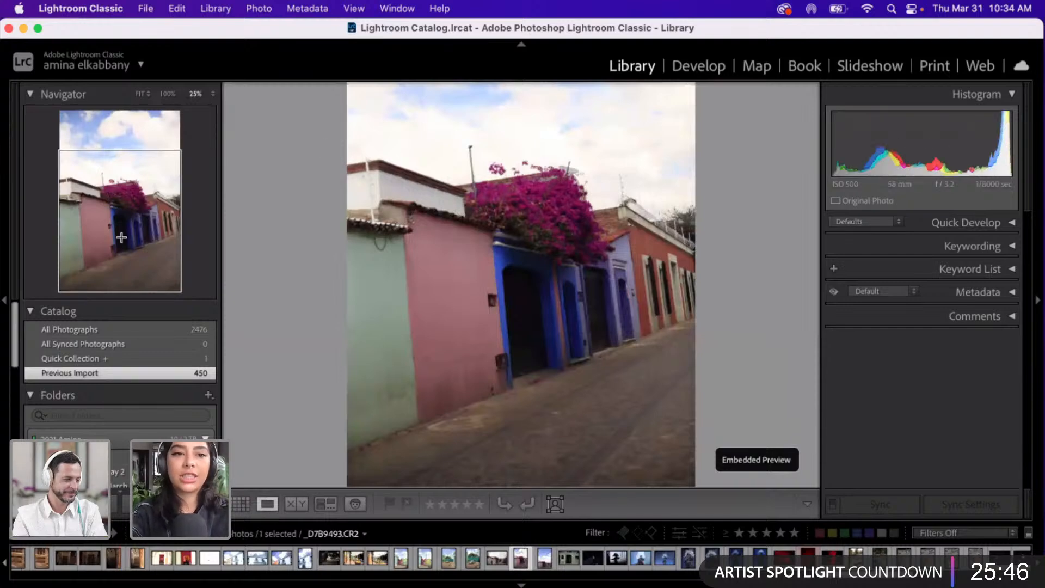
click(122, 124)
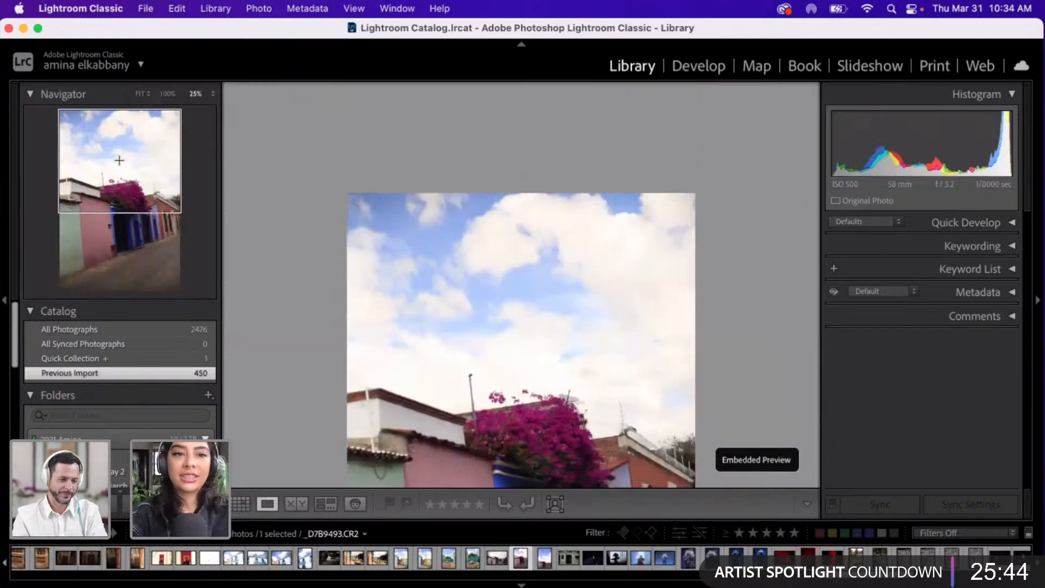
click(121, 216)
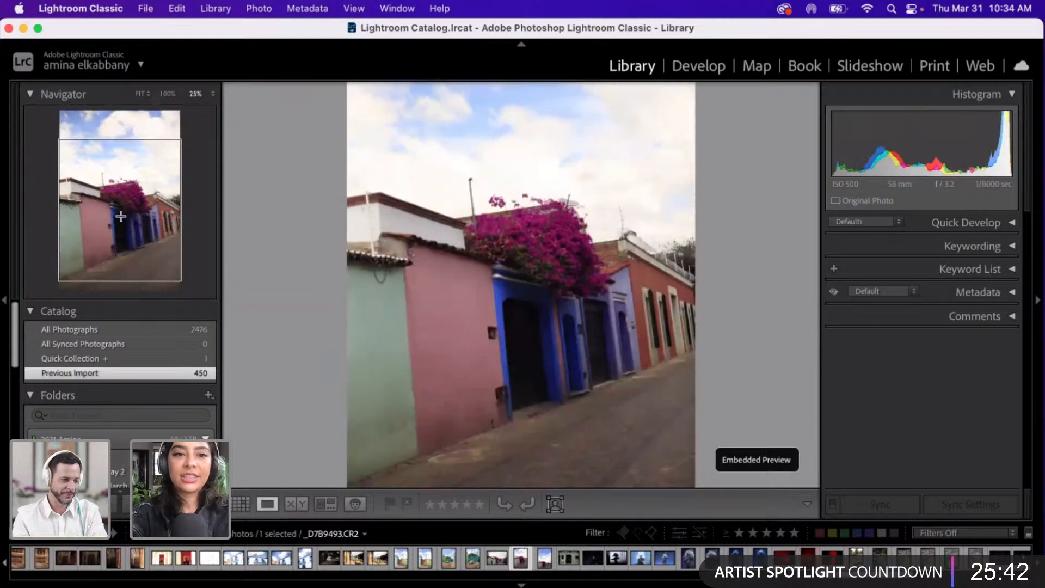
click(120, 186)
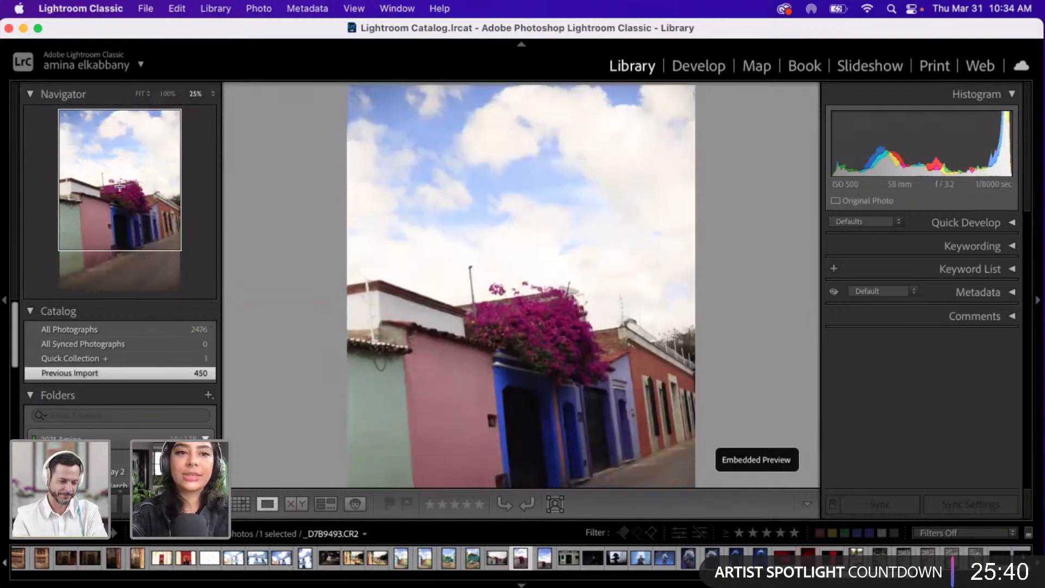
click(121, 225)
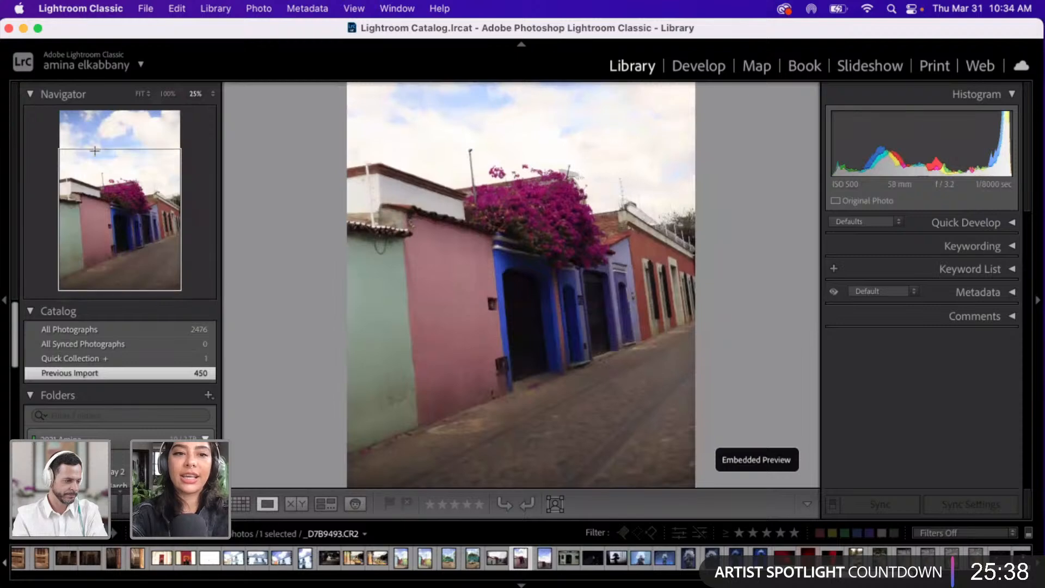
click(97, 168)
click(98, 202)
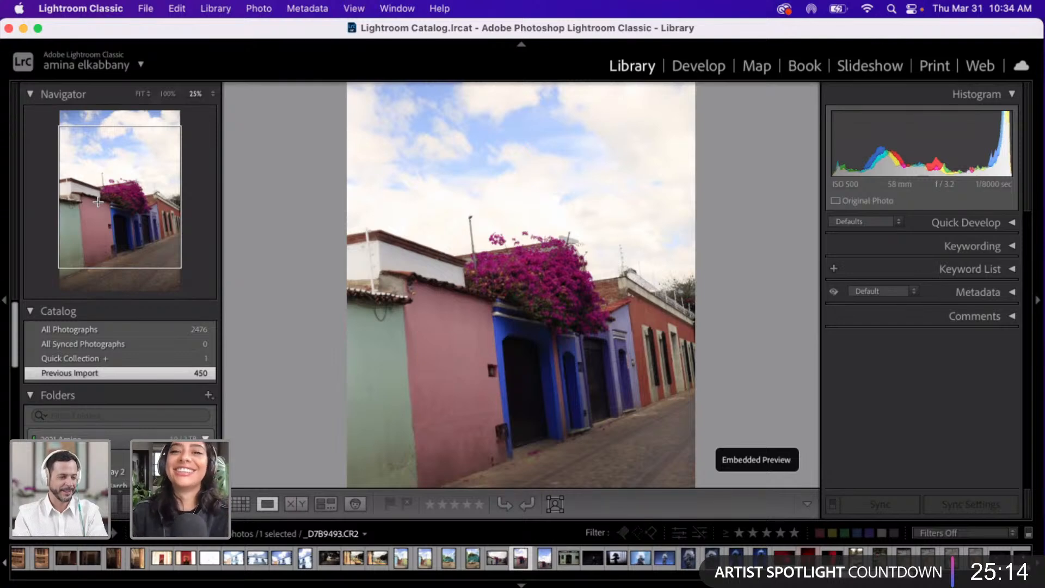
- Open the horizontal street photo _D7B9492.CR2 in the Develop module and fit the whole image in view
click(699, 70)
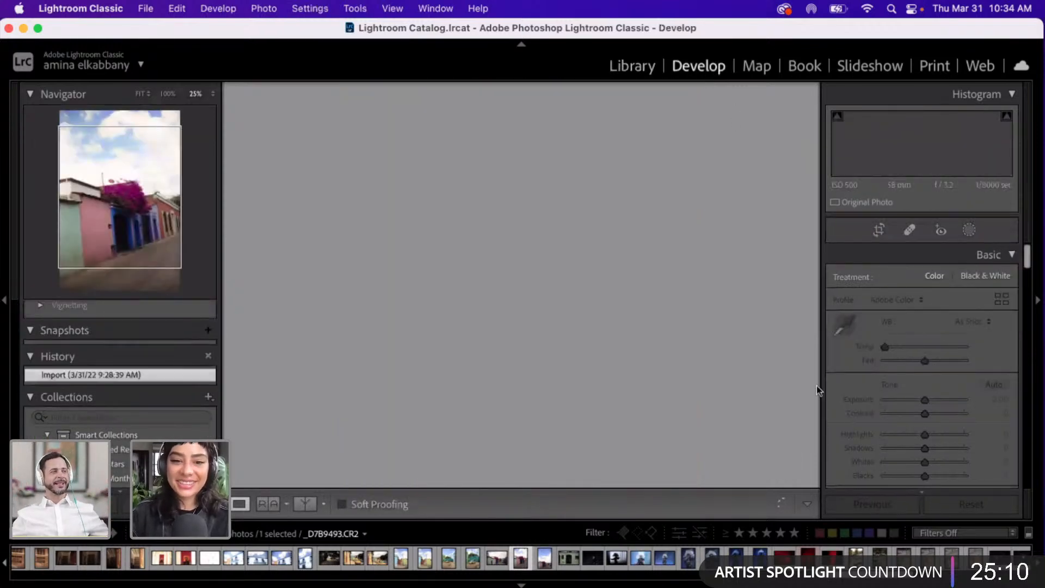
click(491, 559)
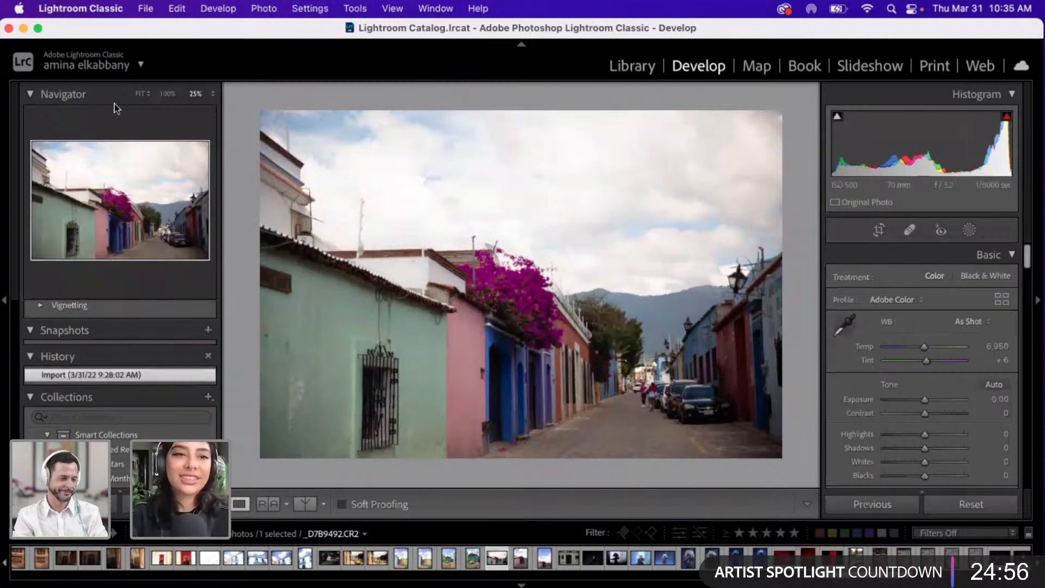
click(140, 94)
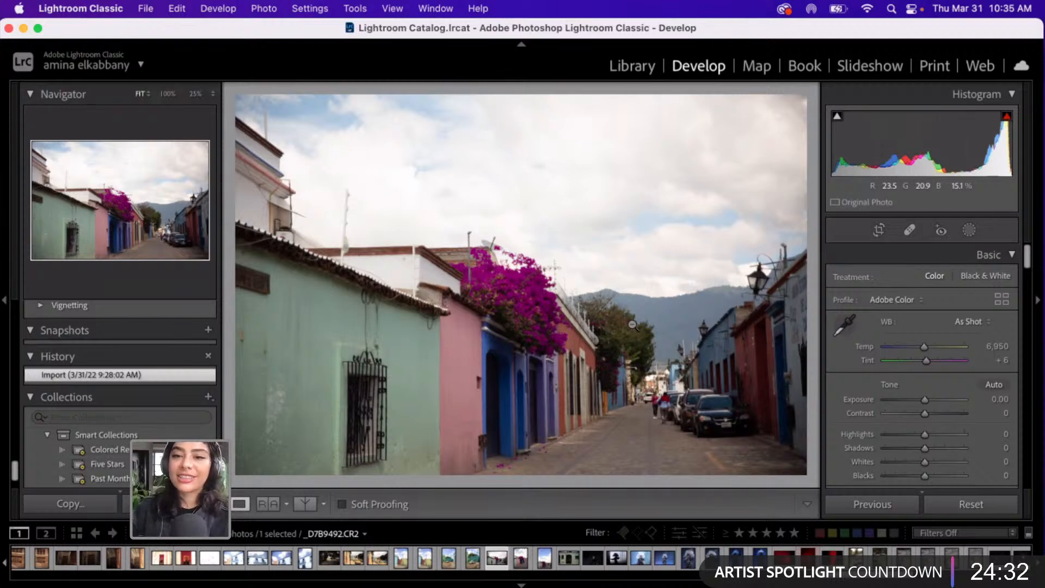
- Set the photo's white balance to a tint of -1 and a temperature of 14,558
click(945, 361)
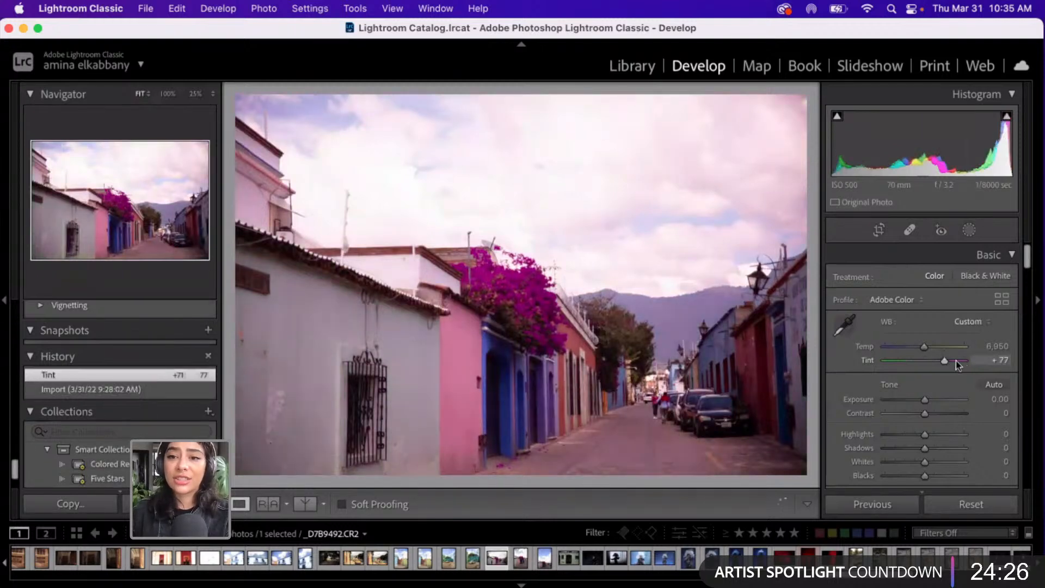
click(956, 361)
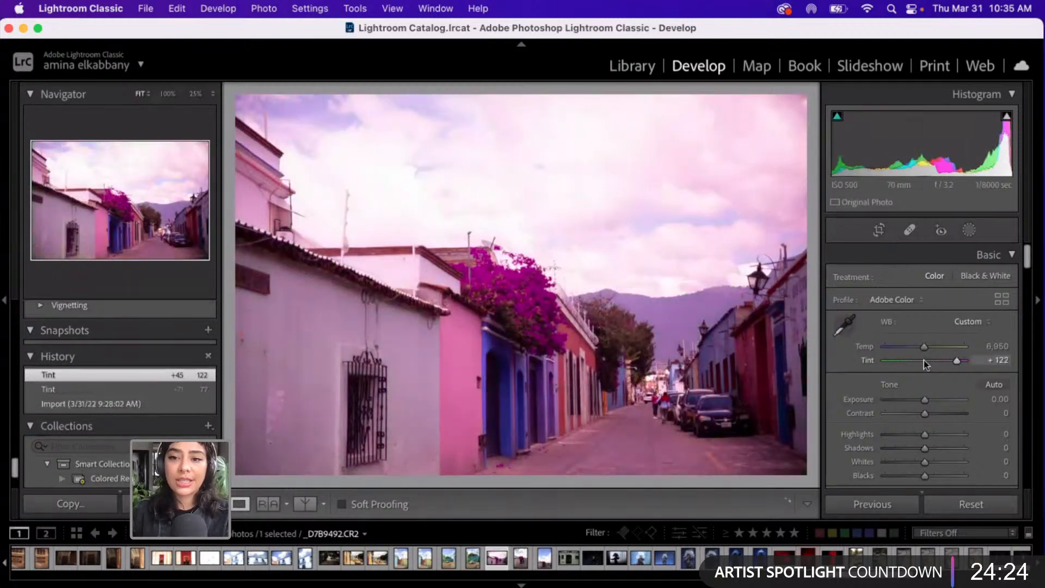
click(923, 360)
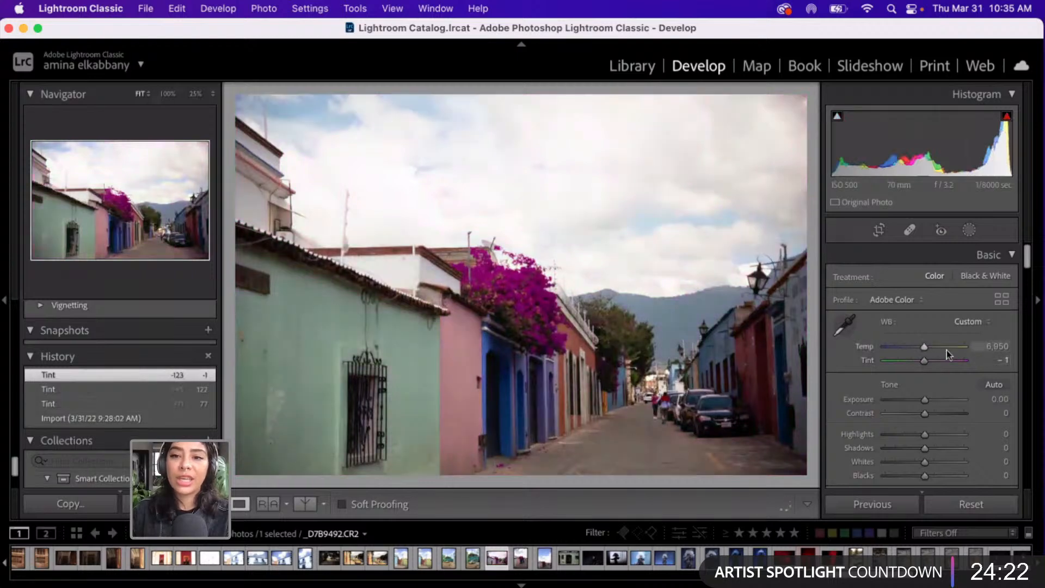
click(947, 347)
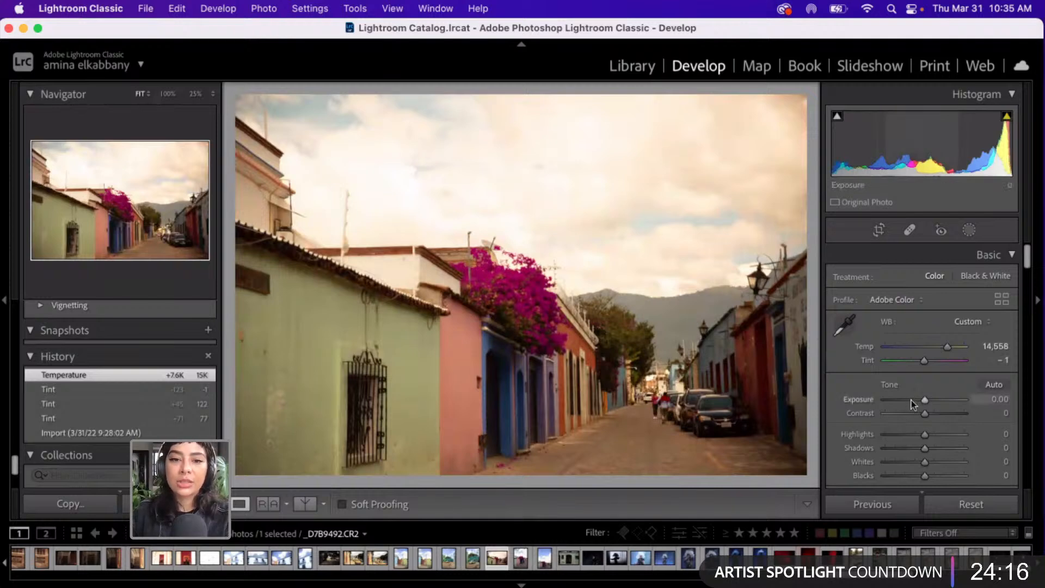
- Lower the photo's exposure to -1.60 and raise its shadows to +100
drag(912, 401, 907, 401)
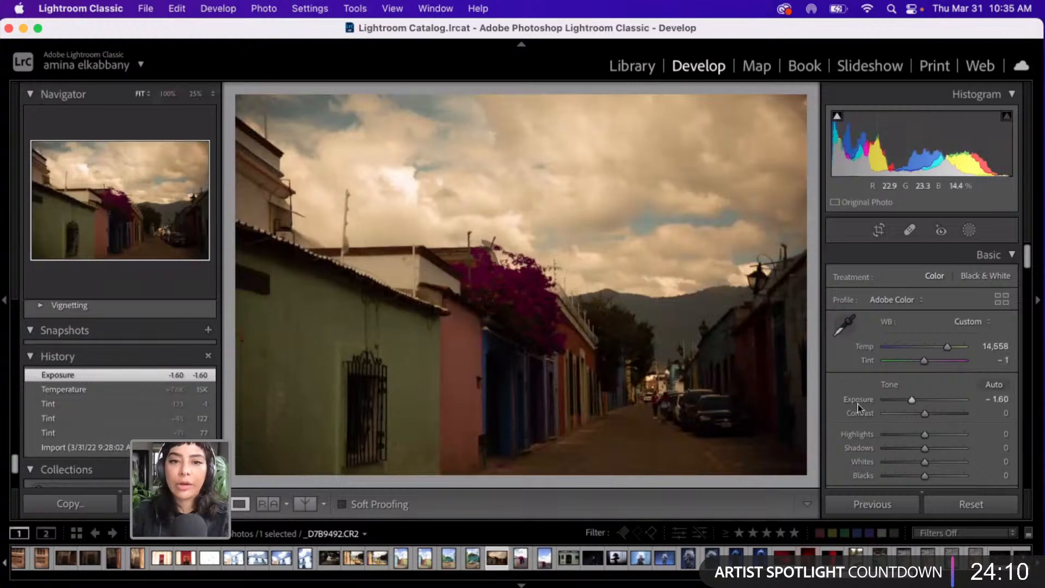
click(949, 448)
drag(949, 449, 977, 444)
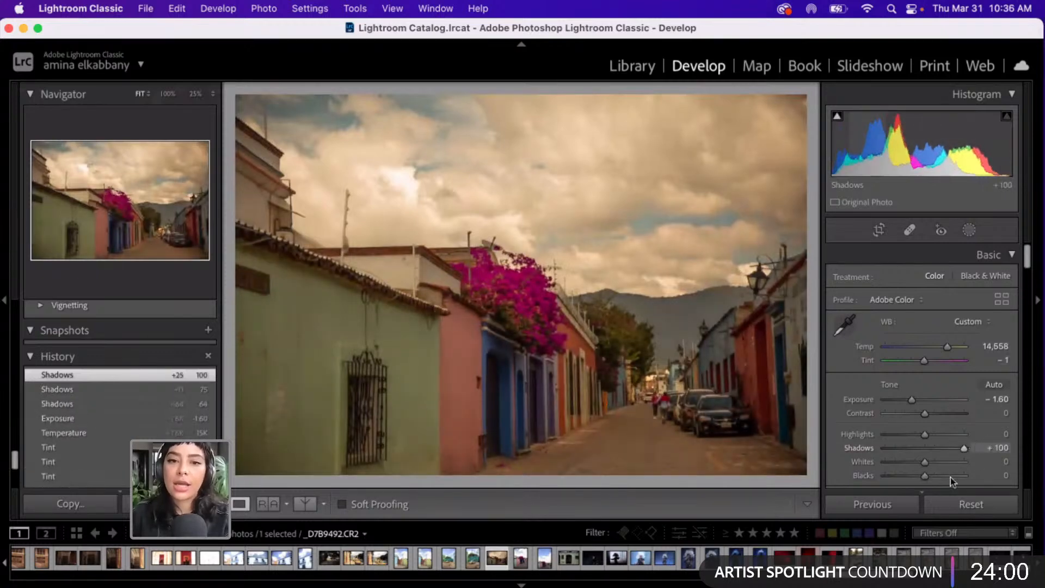
- Raise the photo's blacks to +42 in the basic tone settings
click(951, 477)
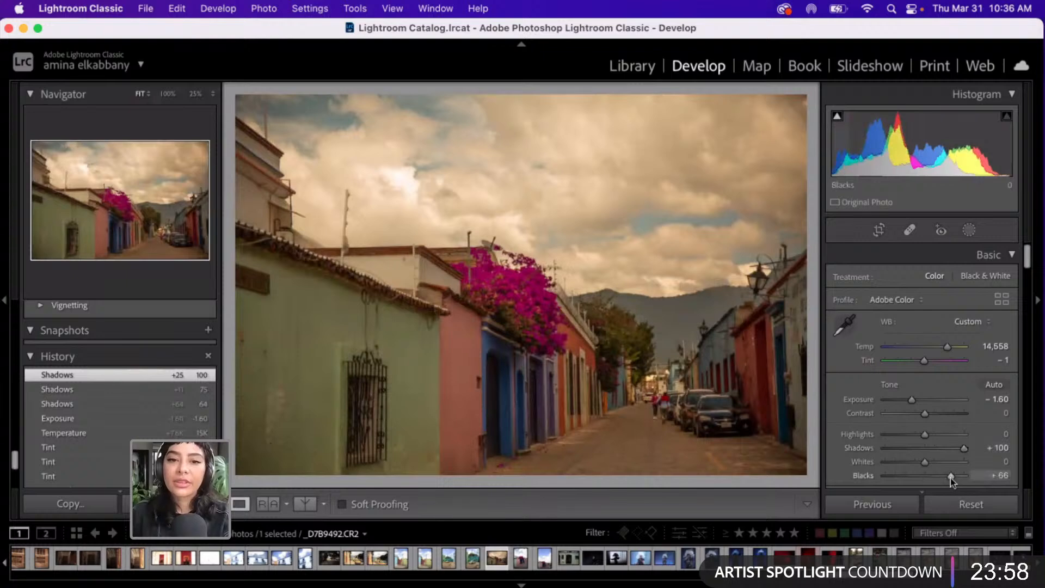
click(941, 476)
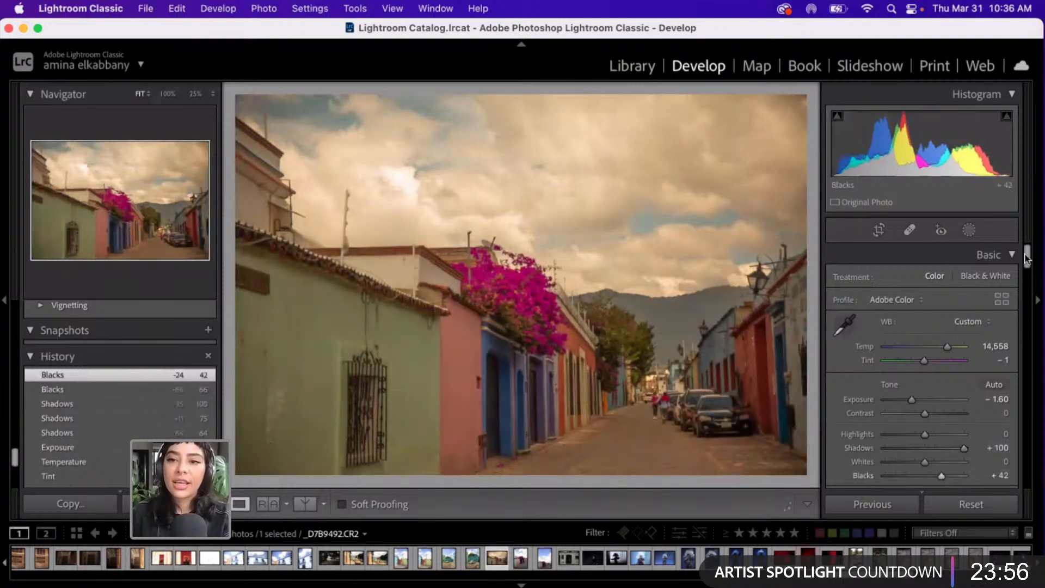
- Set the shadows tint in the Calibration settings to +100
scroll(1025, 268, down, 2)
scroll(1025, 273, down, 3)
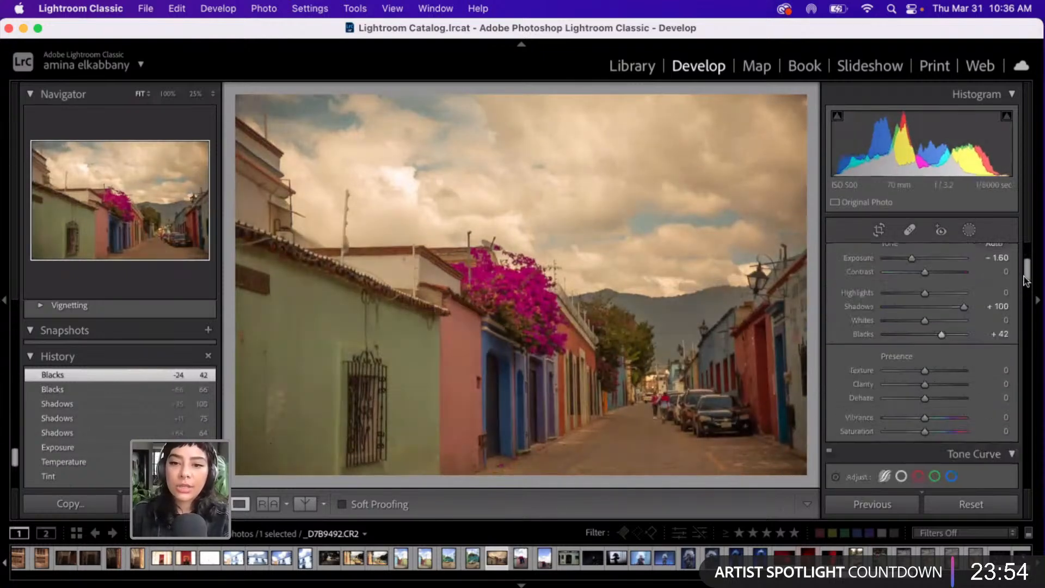
scroll(1026, 289, down, 3)
scroll(1024, 288, down, 2)
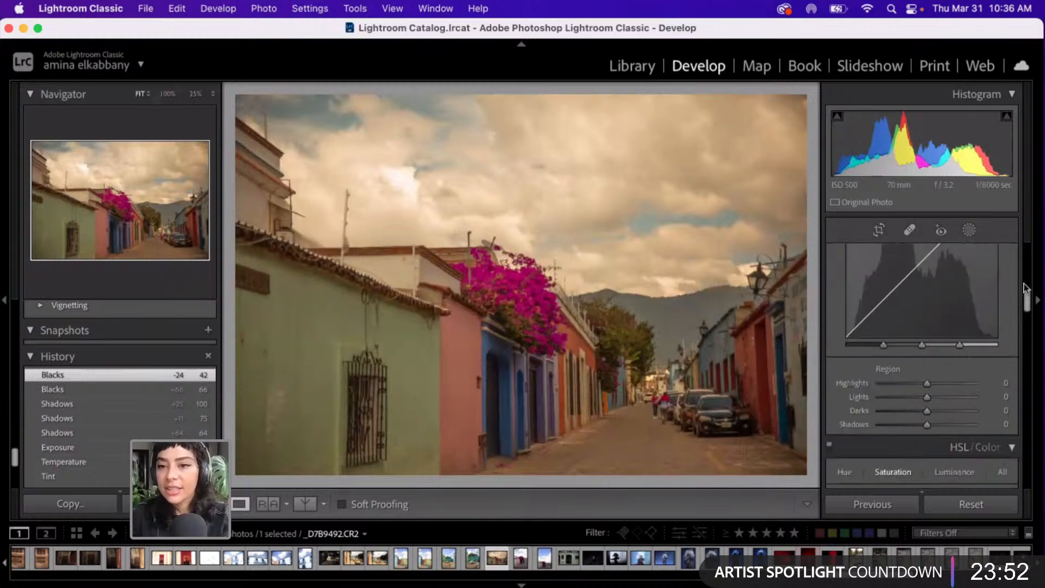
scroll(1025, 289, up, 2)
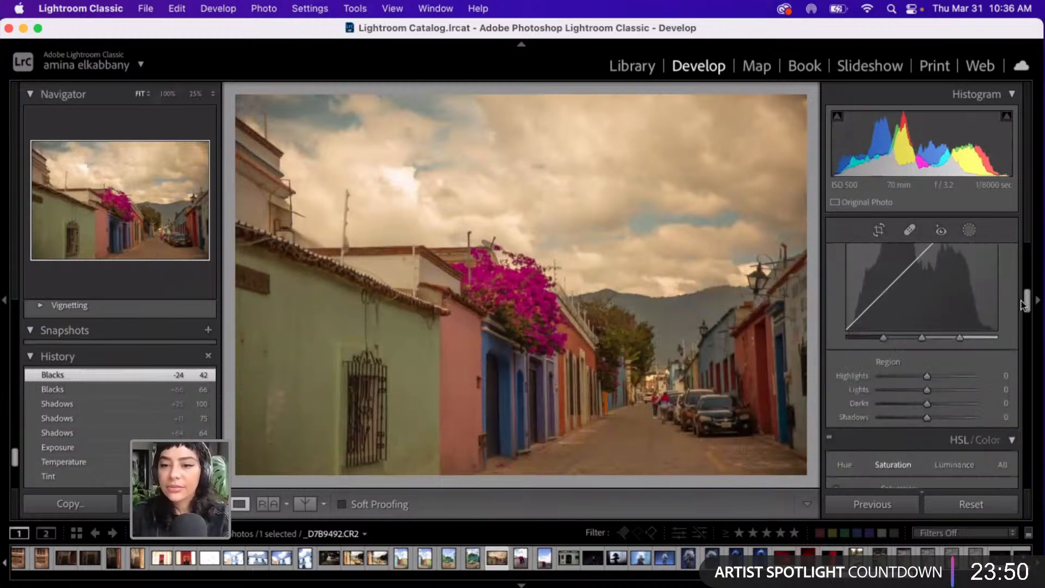
scroll(1024, 305, down, 3)
scroll(1022, 308, down, 2)
scroll(1023, 324, down, 3)
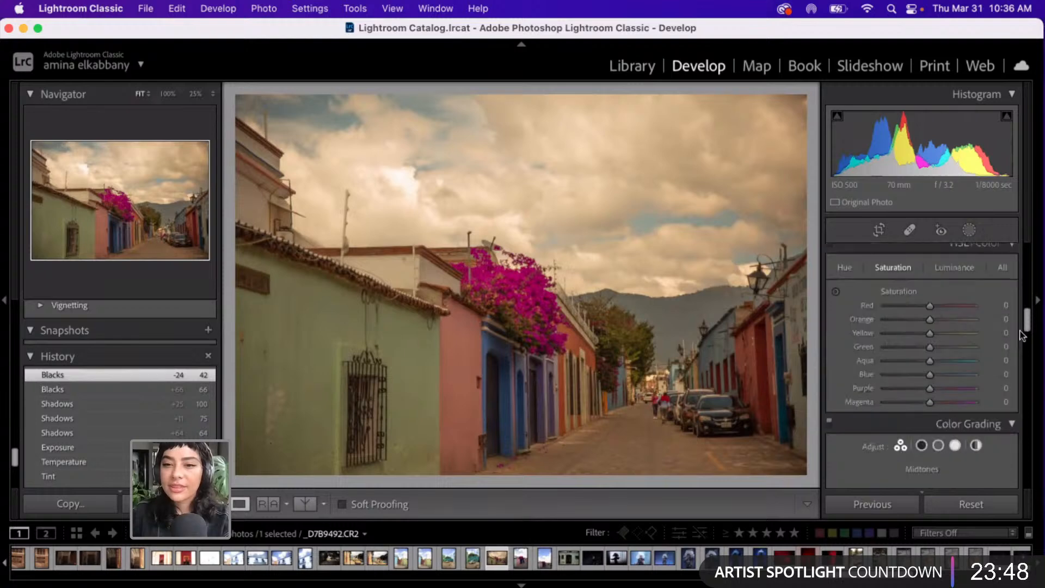
scroll(1022, 340, down, 3)
scroll(1023, 349, down, 2)
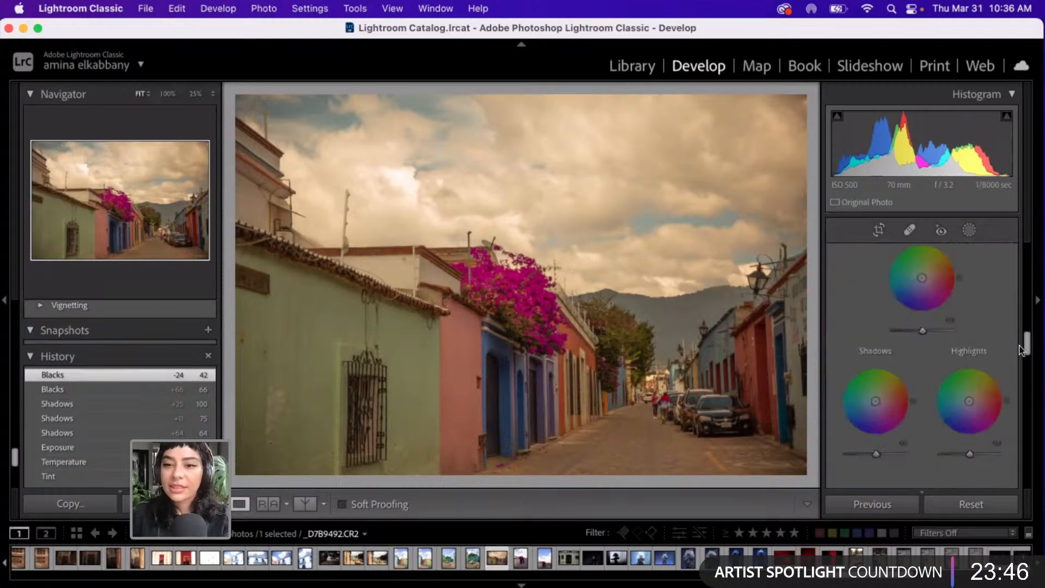
scroll(1021, 355, down, 3)
scroll(1028, 375, down, 4)
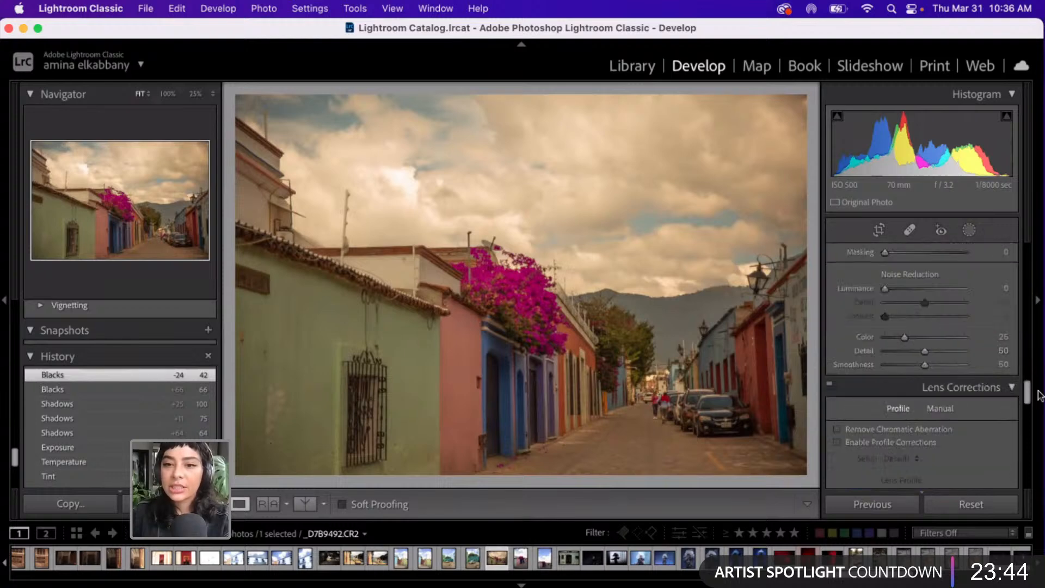
scroll(1043, 409, down, 3)
scroll(1043, 419, down, 3)
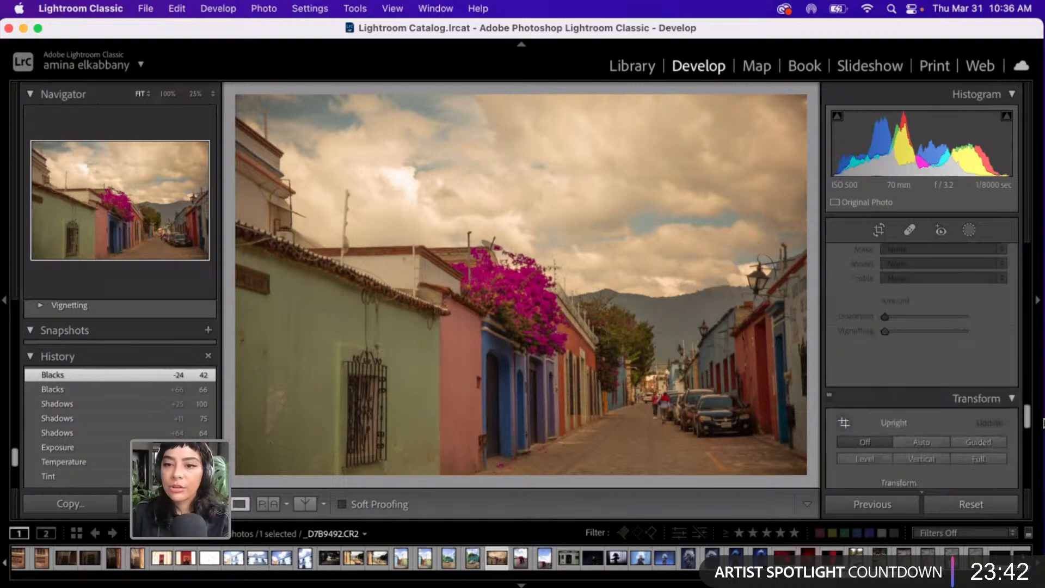
scroll(1043, 435, down, 3)
scroll(1043, 458, down, 3)
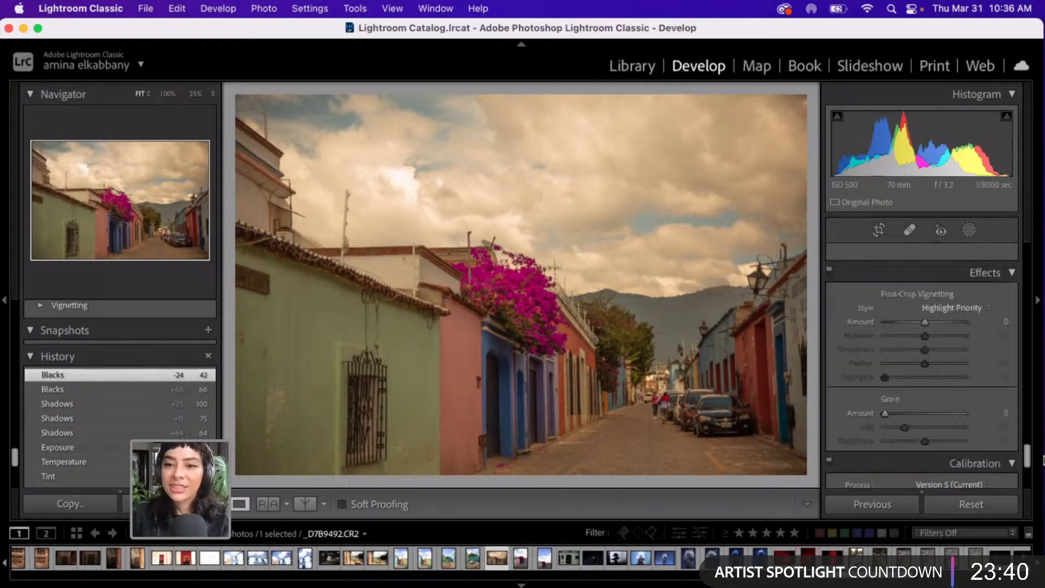
scroll(1043, 472, down, 3)
scroll(1043, 479, down, 2)
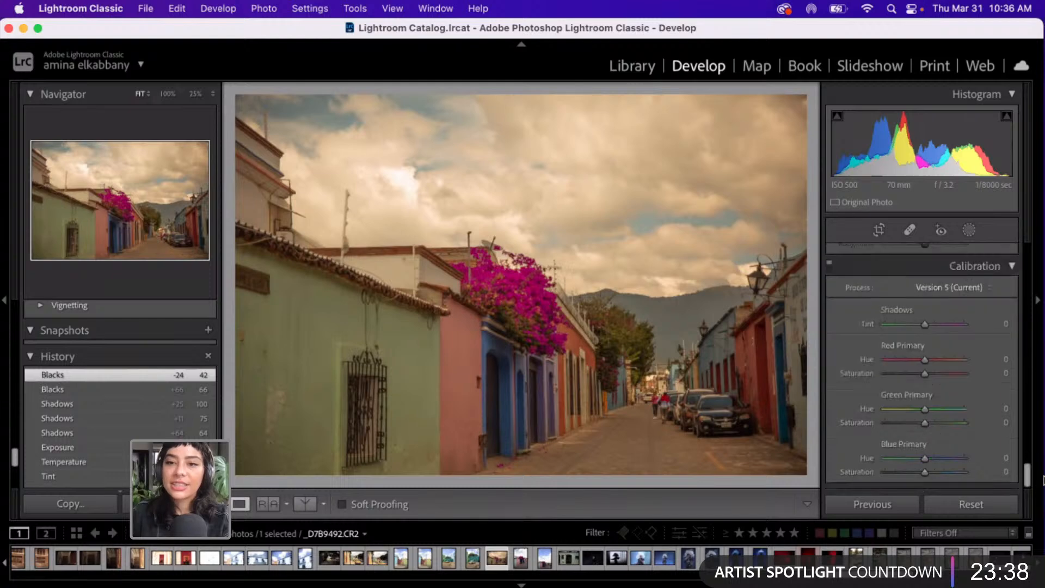
click(940, 325)
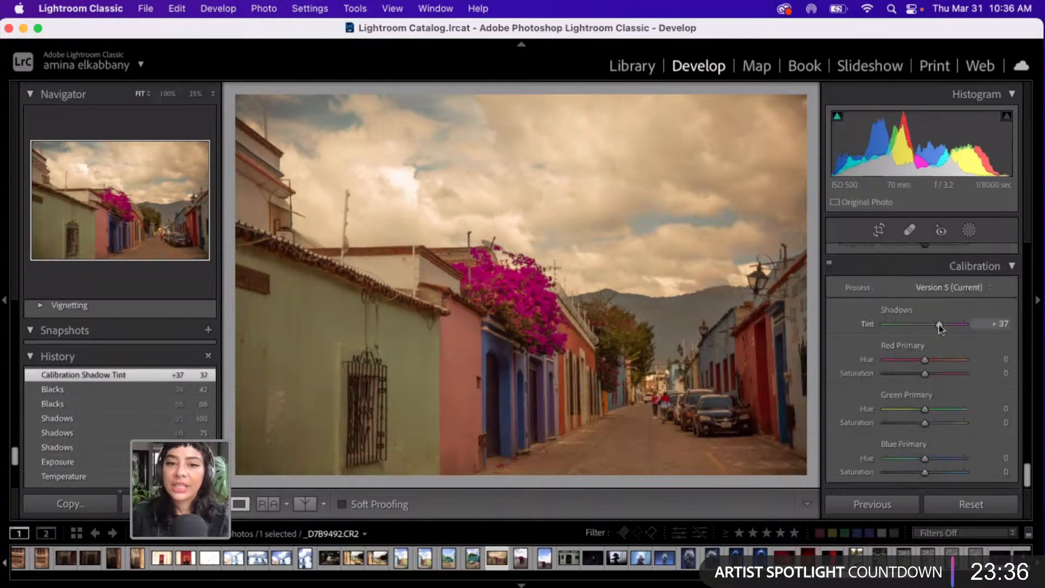
click(949, 325)
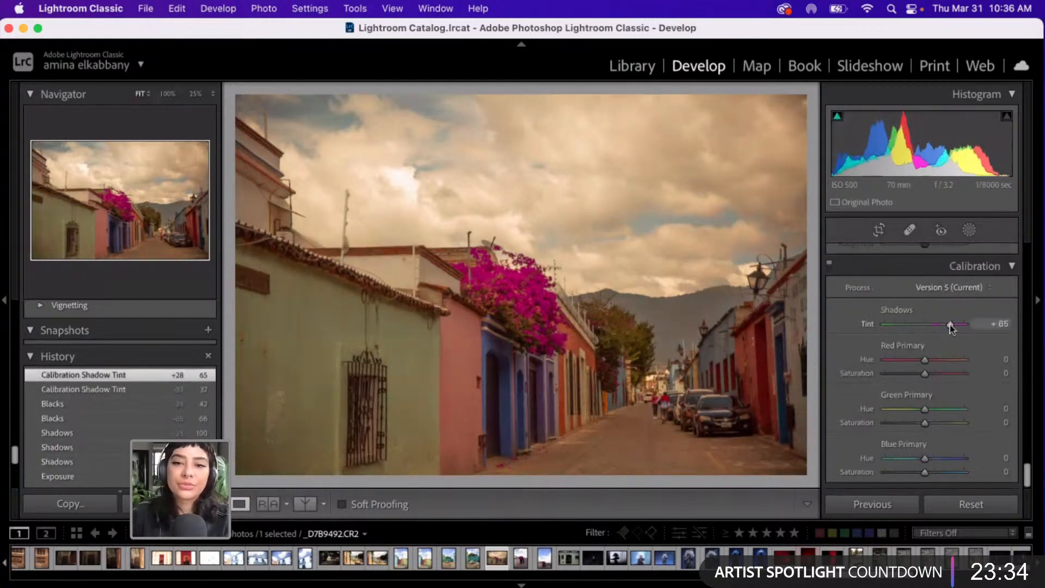
click(955, 324)
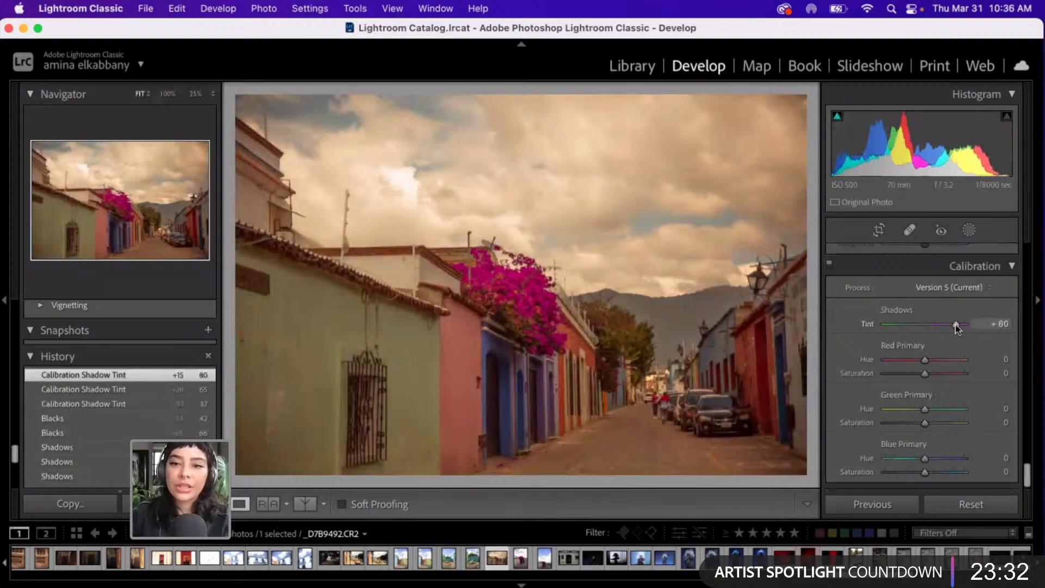
click(979, 323)
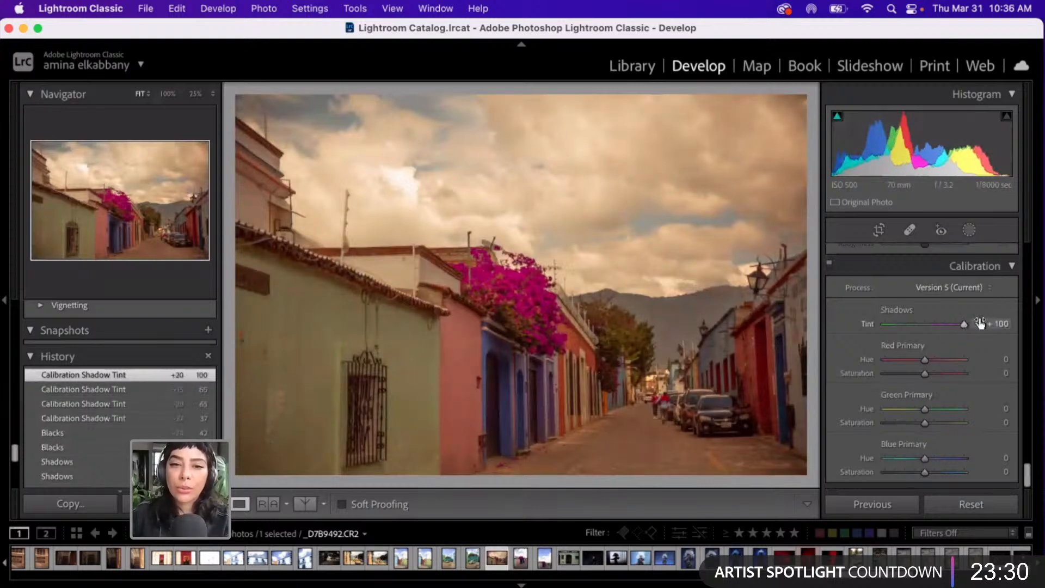
- Add a linear gradient mask that covers the sky and fades downward over the buildings and street
click(968, 230)
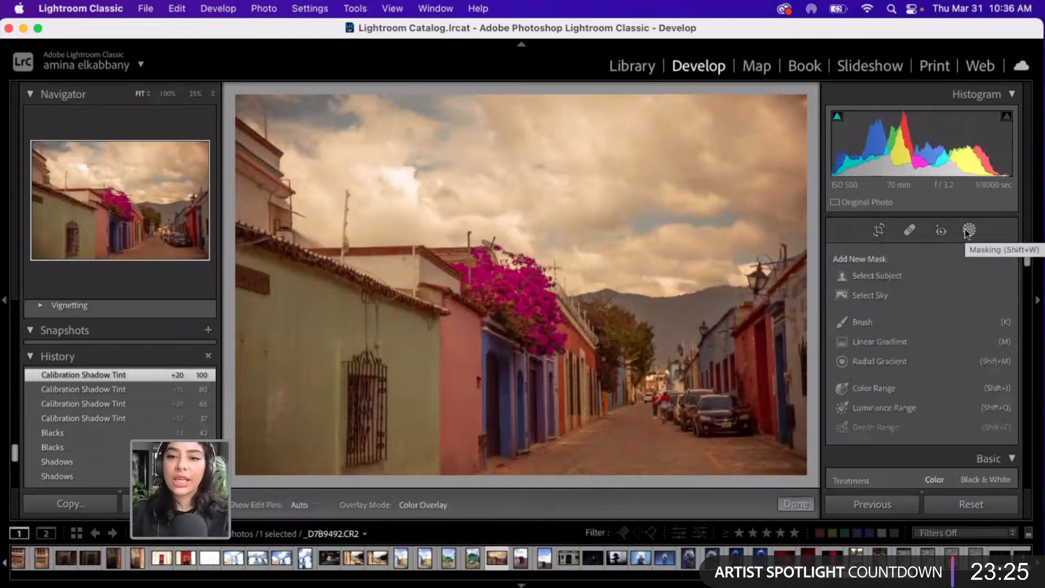
click(863, 344)
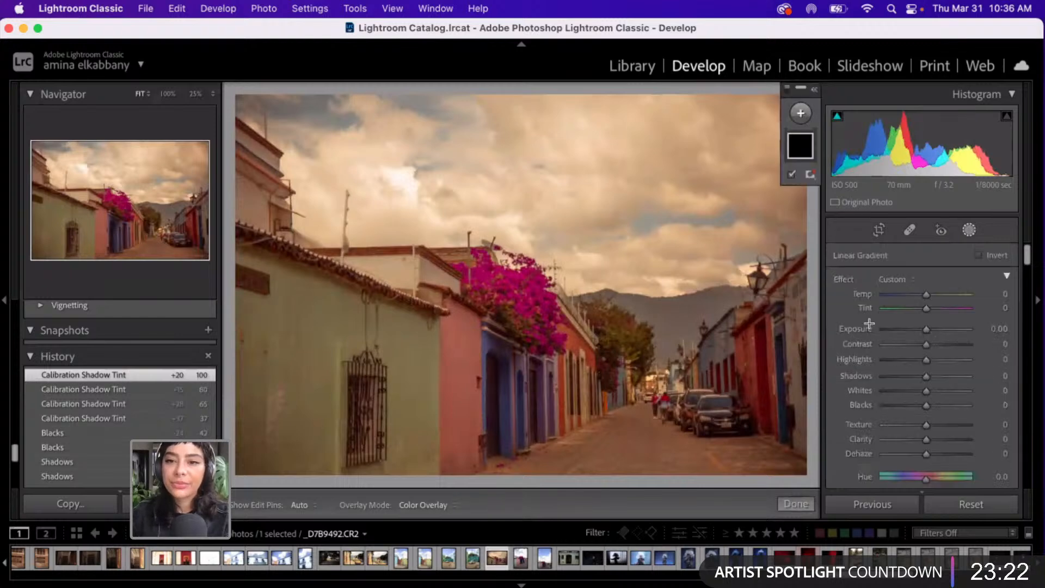
drag(601, 113, 616, 354)
drag(613, 368, 608, 442)
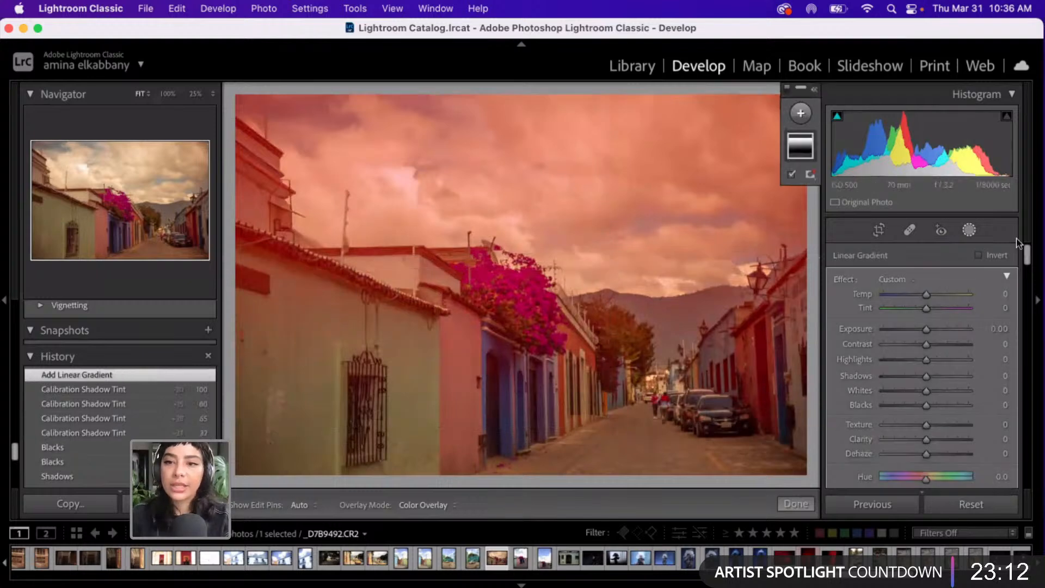
- Shift the linear gradient mask's hue to -23.6 to tint the sky pink
scroll(1026, 265, down, 2)
scroll(1027, 265, down, 3)
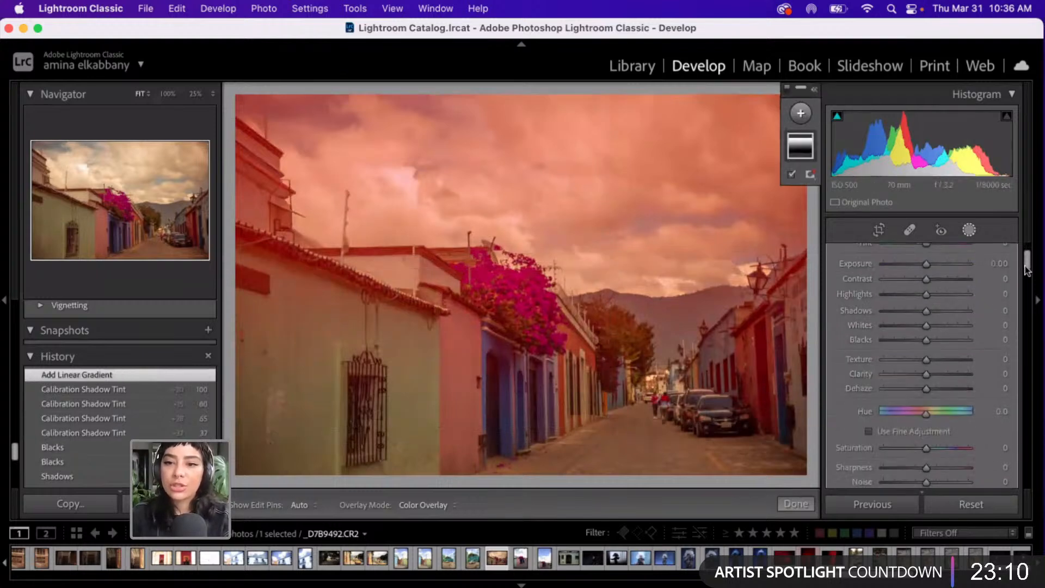
mouse_move(925, 343)
mouse_down()
mouse_move(900, 343)
mouse_move(920, 338)
mouse_up()
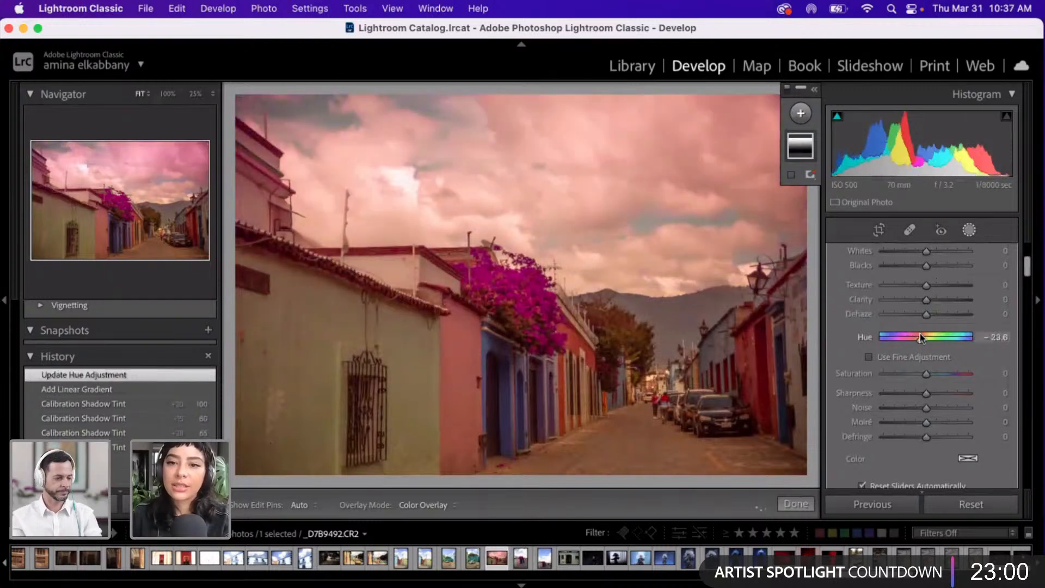
- Raise the linear gradient mask's highlights to 65
scroll(866, 372, up, 2)
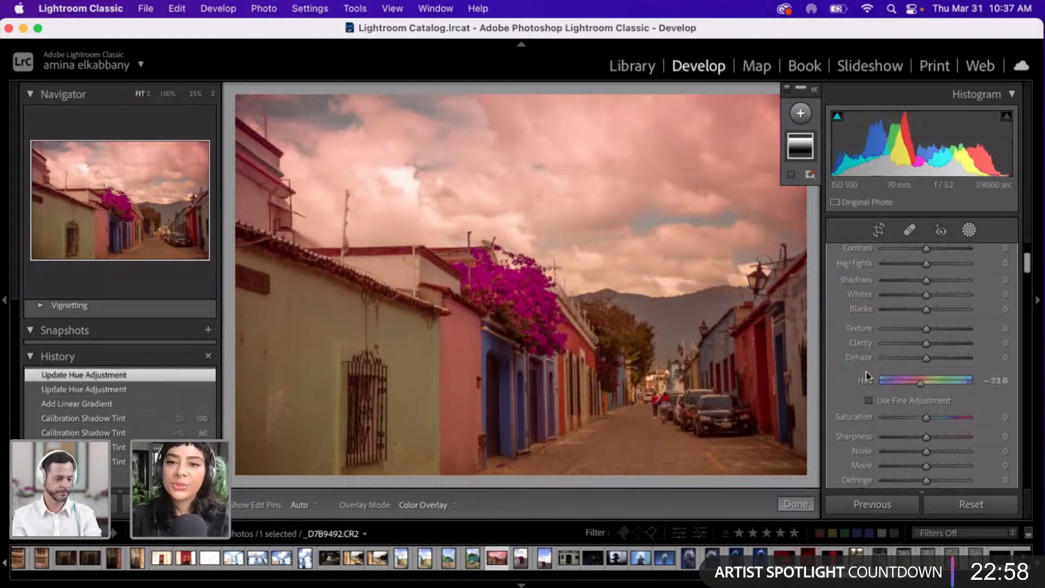
scroll(866, 371, up, 2)
click(953, 315)
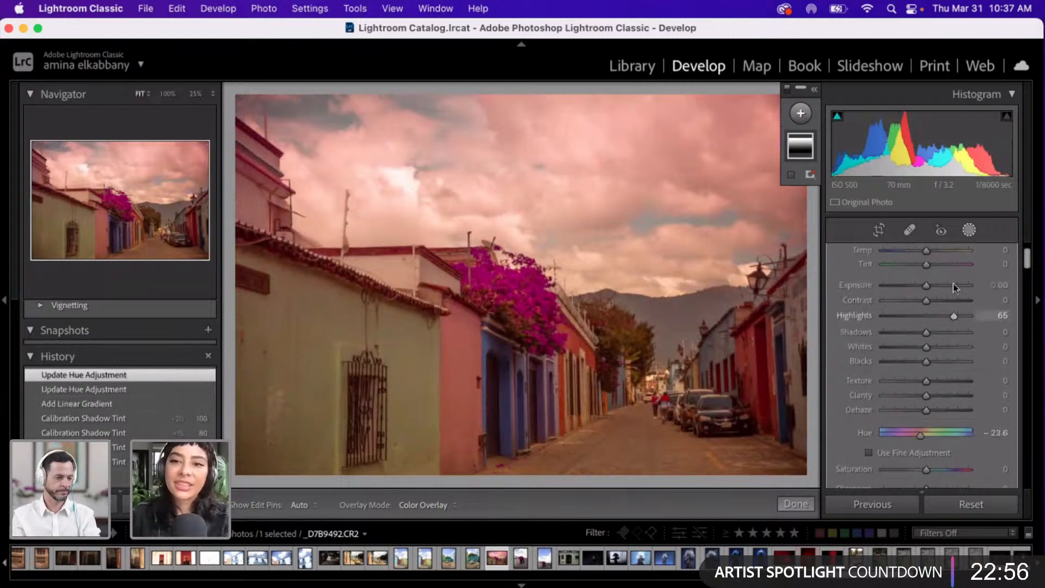
- Set the linear gradient mask's tint to 72 and its temperature to 53
click(945, 265)
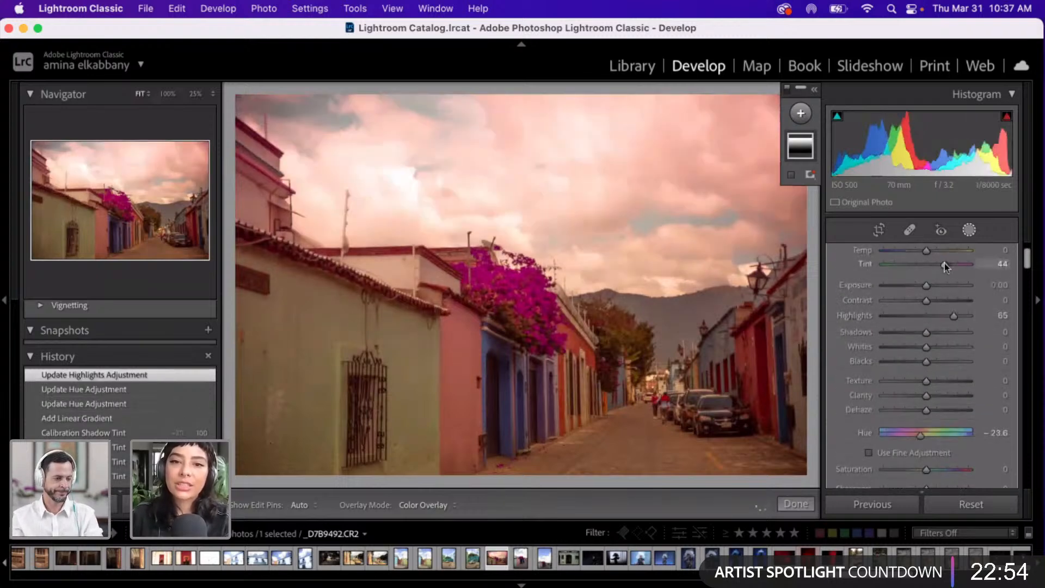
drag(946, 266, 955, 264)
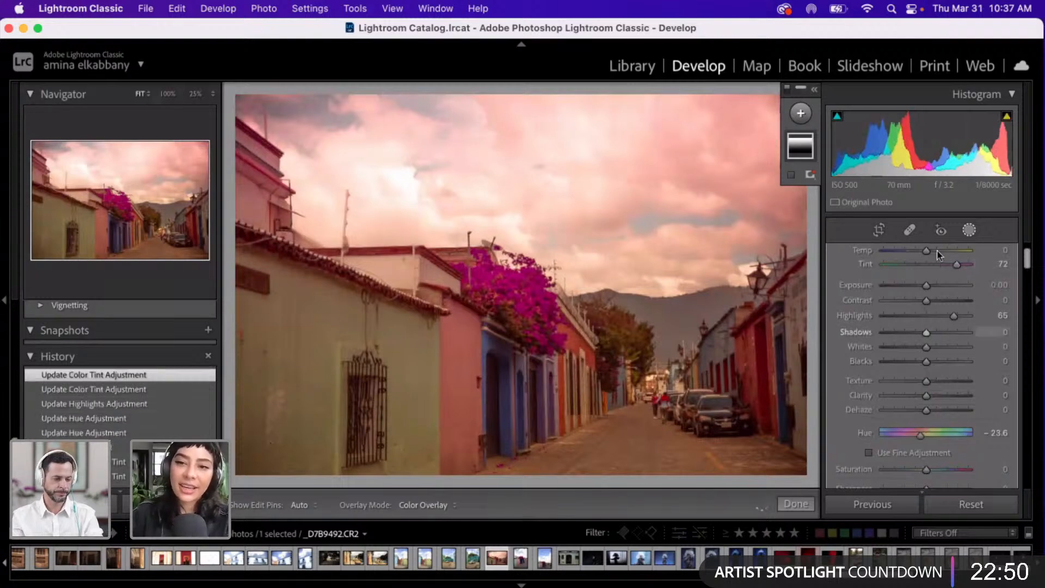
click(939, 252)
drag(939, 251, 948, 251)
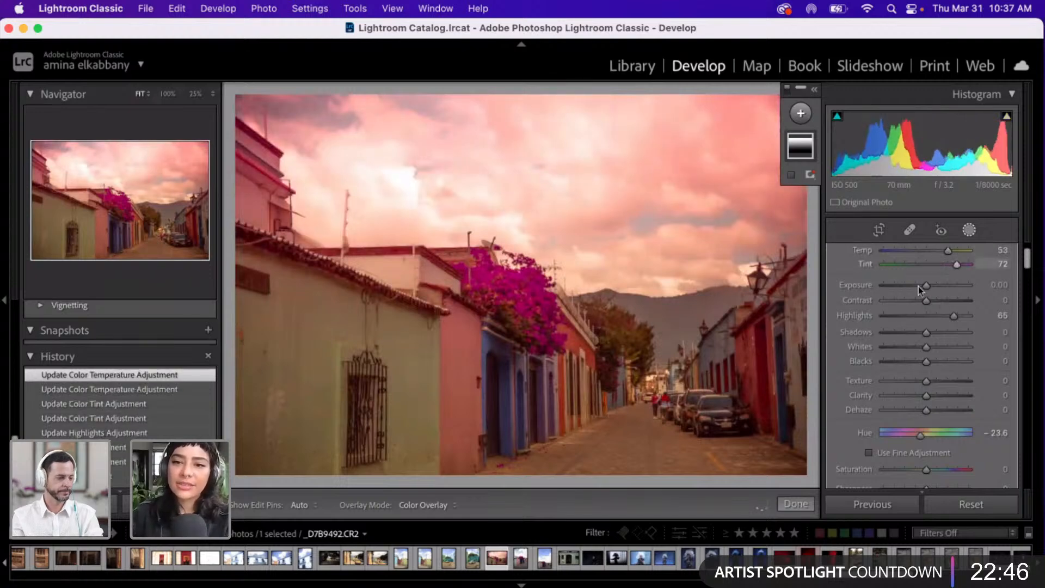
- Try darker and brighter exposures for the linear gradient mask and settle on 0.41
click(917, 286)
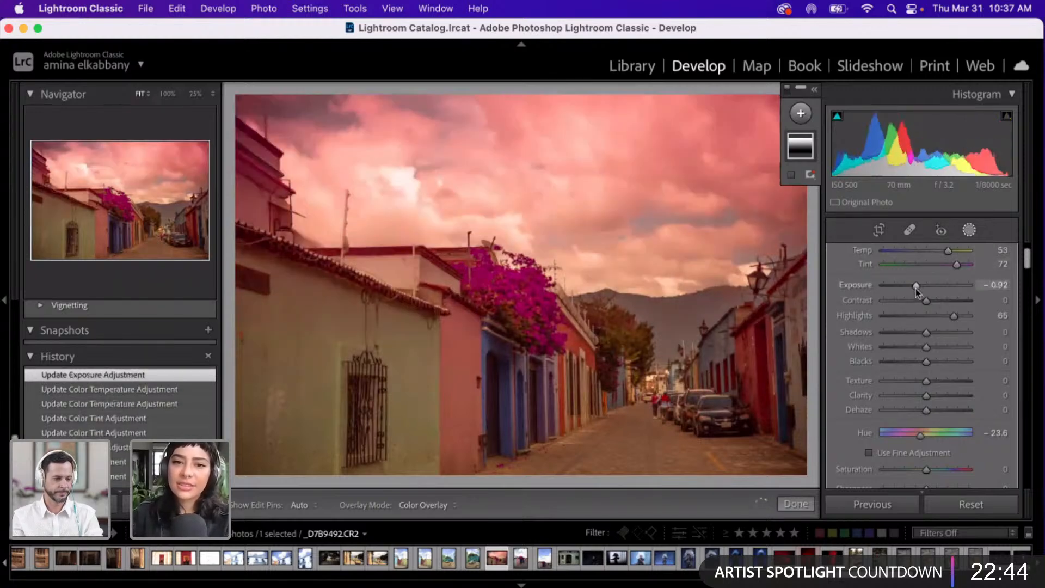
click(951, 287)
click(934, 286)
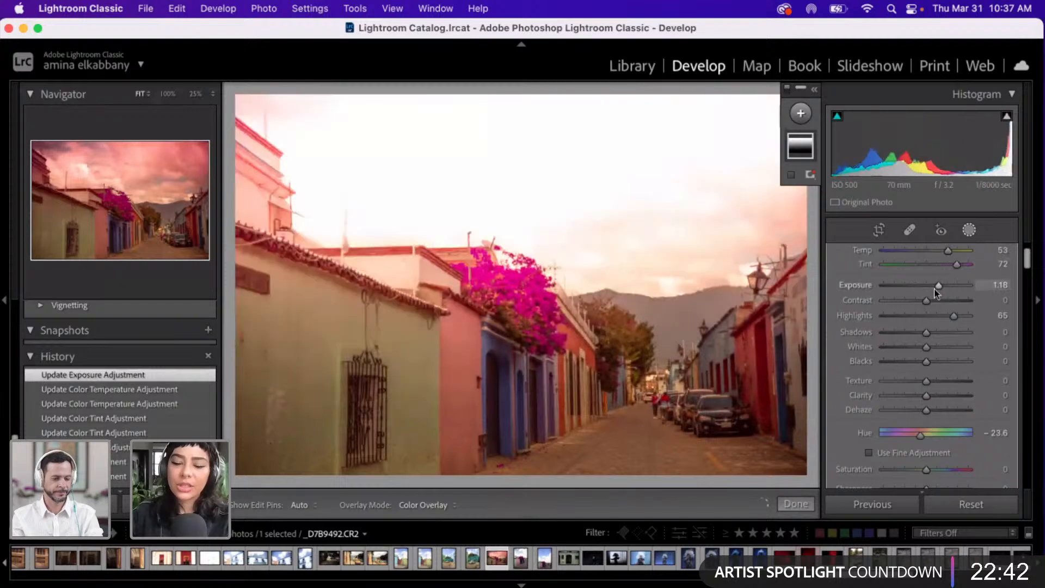
click(924, 290)
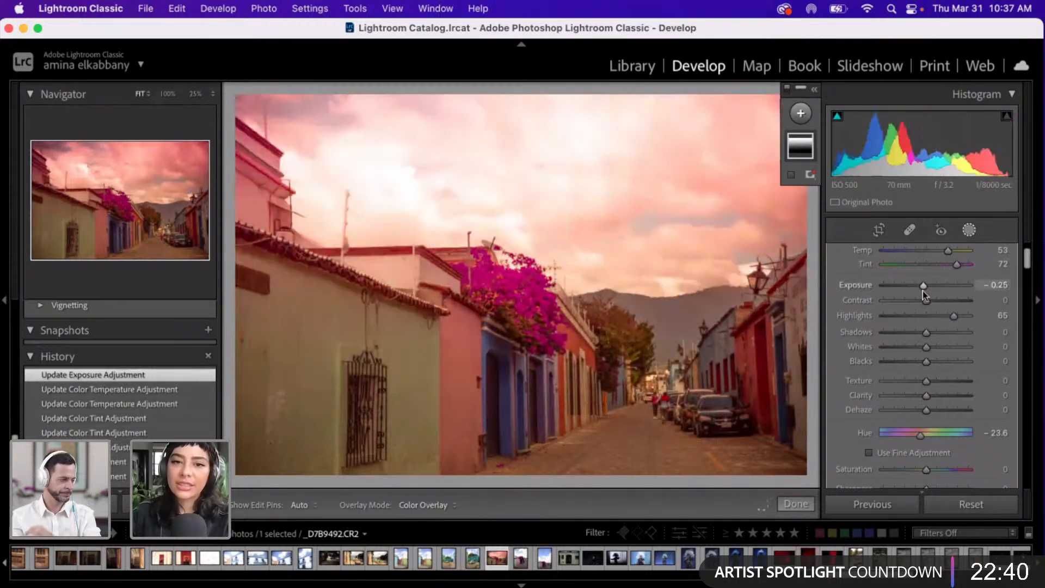
click(930, 289)
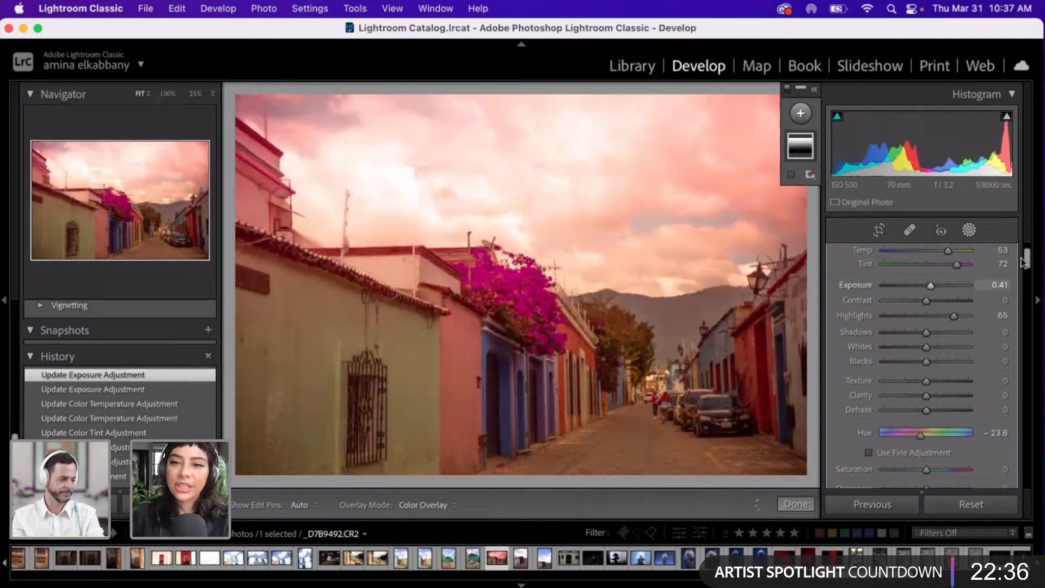
- Apply a pink color overlay to the linear gradient mask, trying several purples and pinks and settling on hue 304 with 13% saturation
drag(1027, 265, 1024, 272)
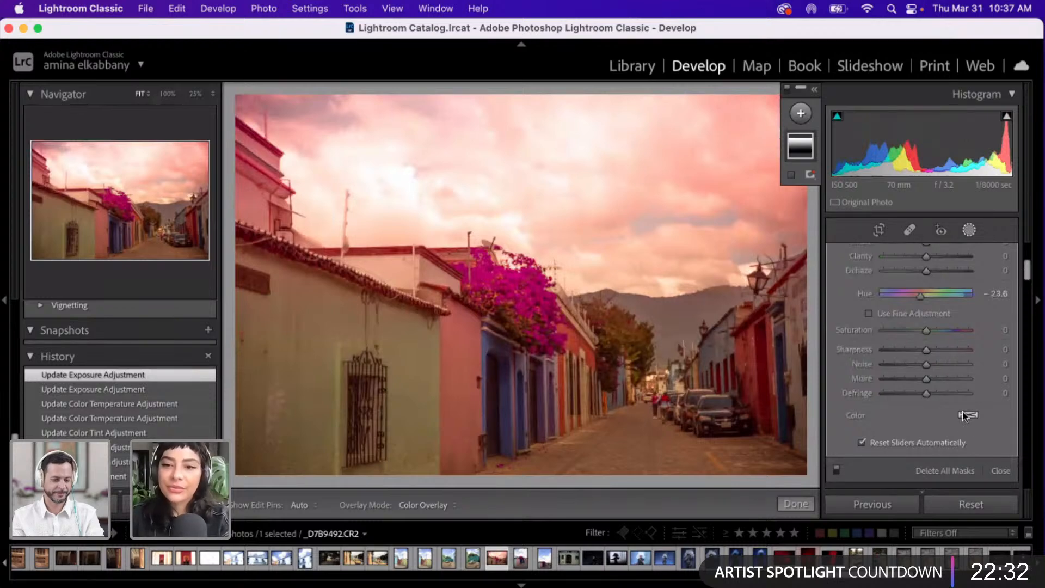
click(963, 415)
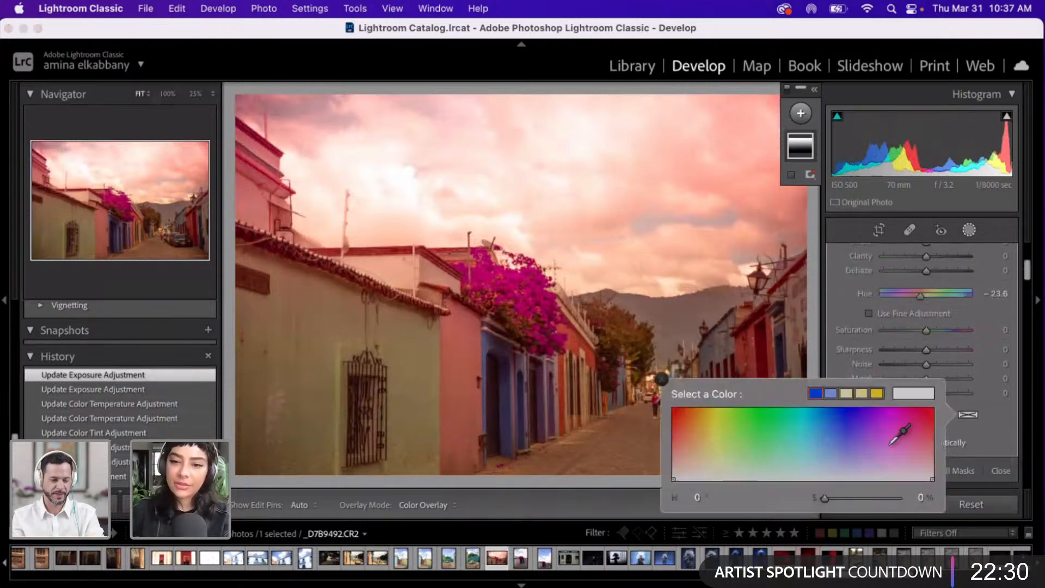
click(887, 448)
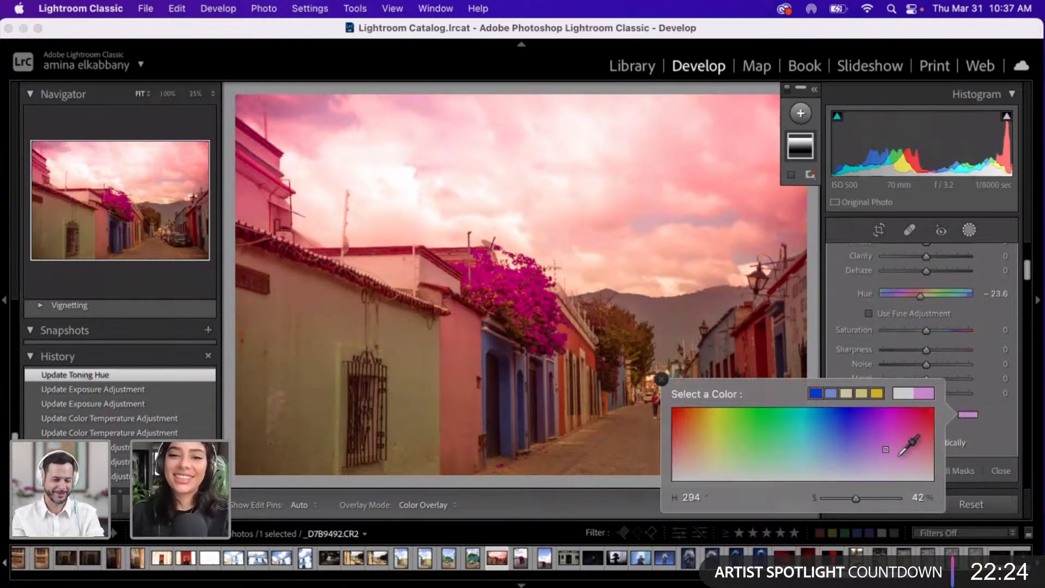
click(895, 456)
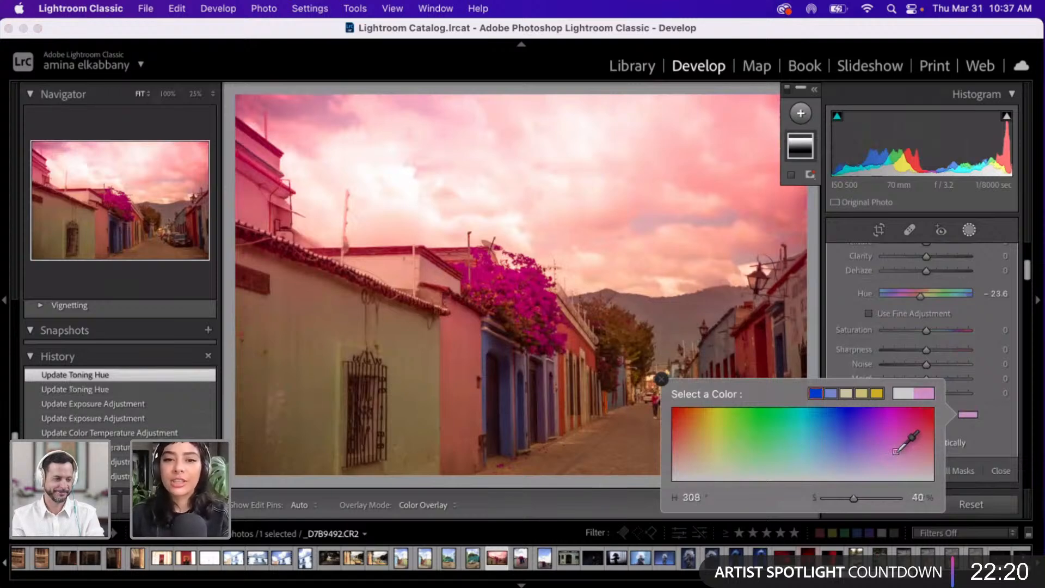
click(895, 451)
click(894, 430)
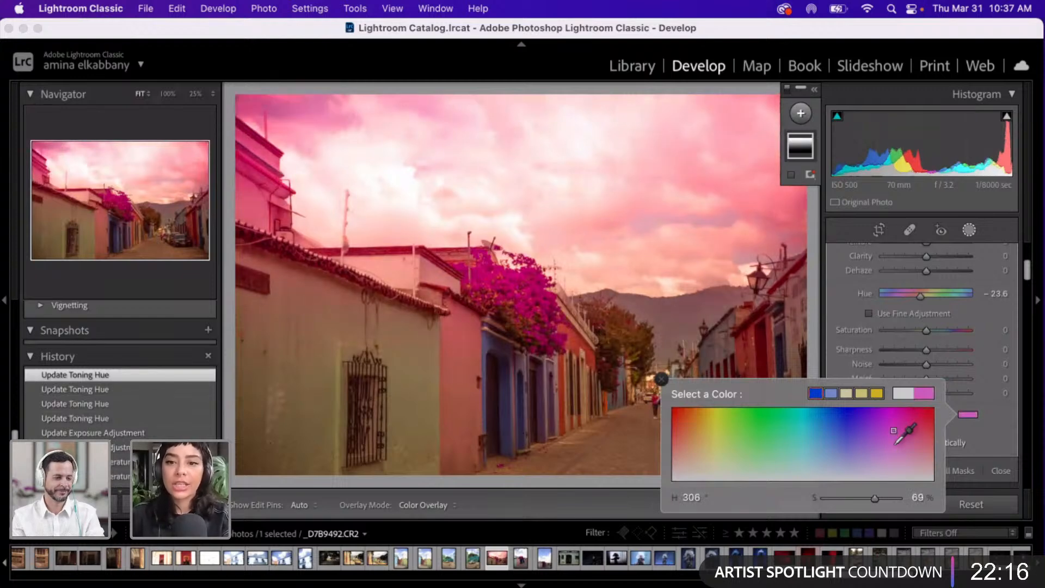
click(893, 446)
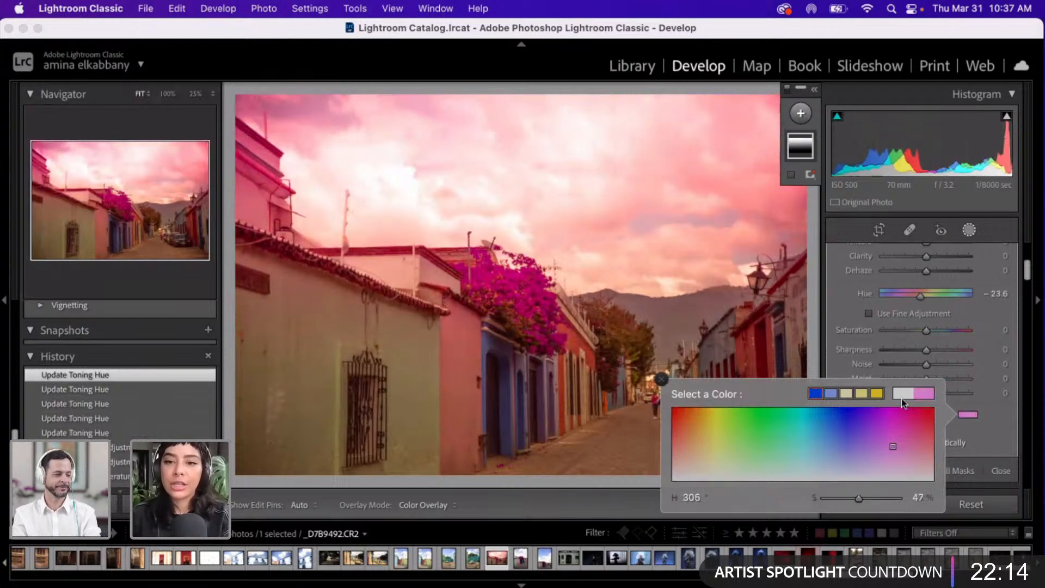
click(870, 444)
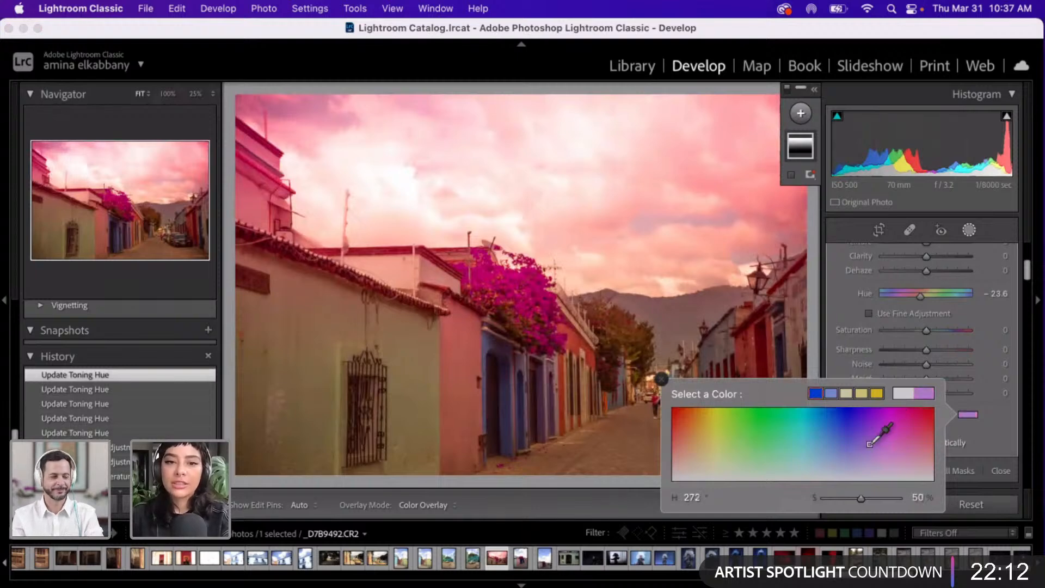
click(877, 456)
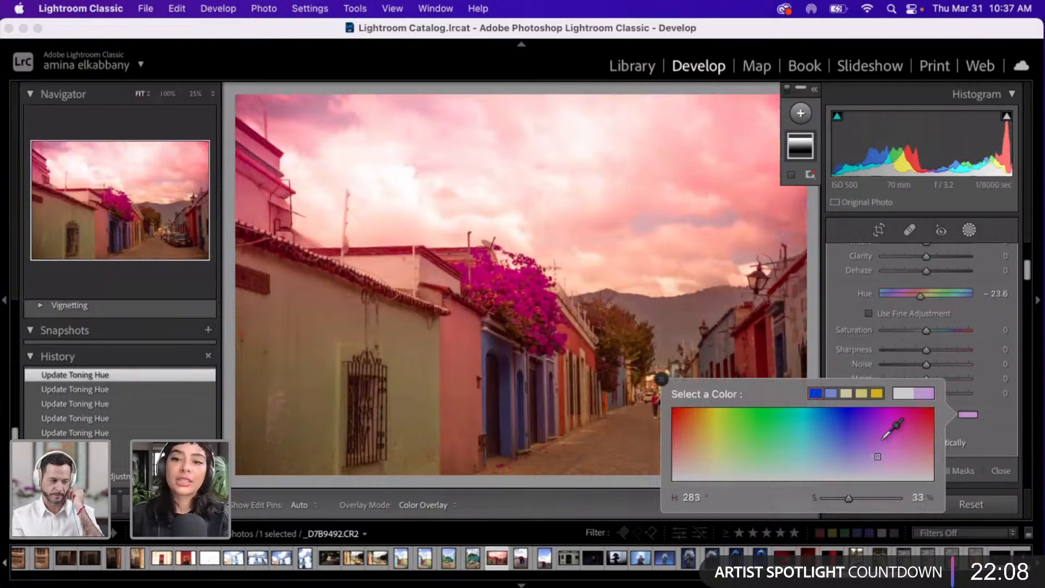
click(881, 439)
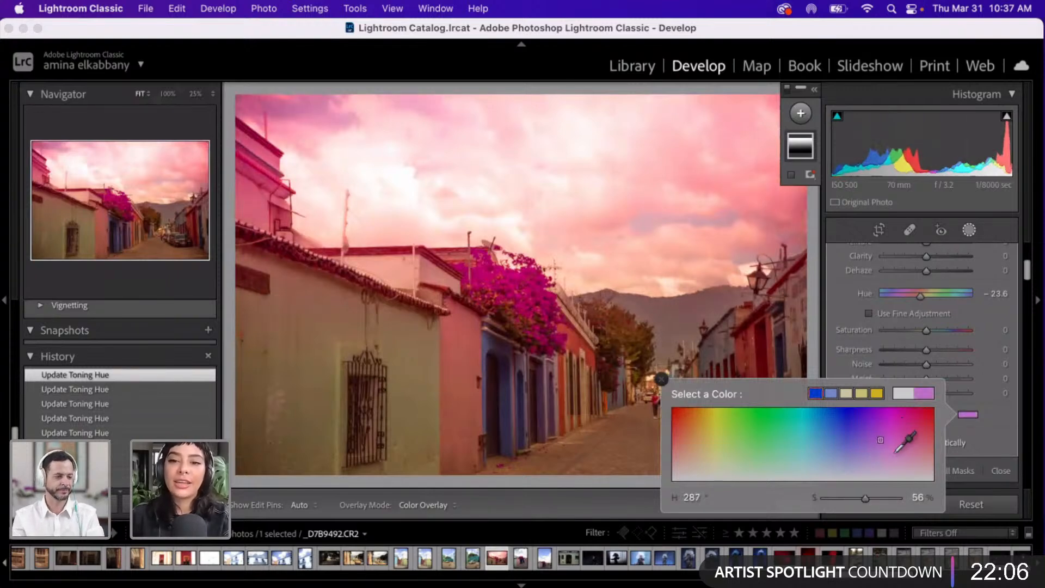
click(894, 452)
click(909, 424)
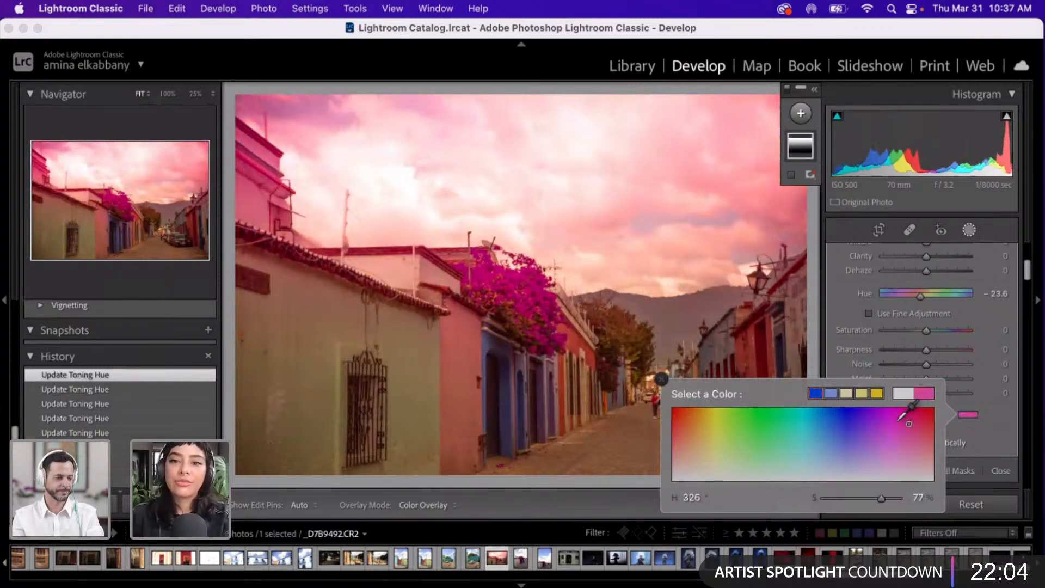
click(896, 421)
click(893, 446)
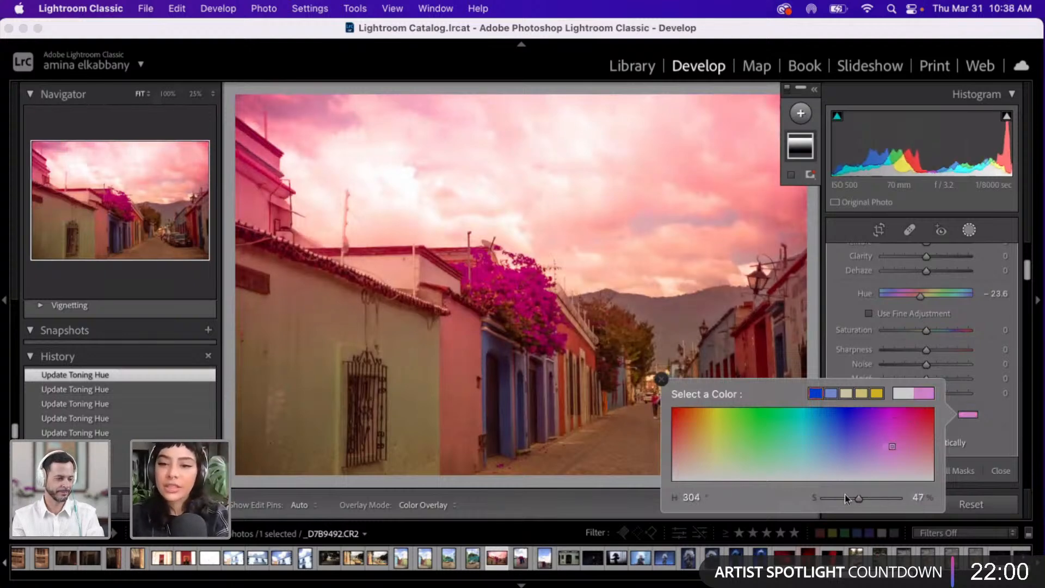
mouse_move(841, 498)
mouse_down()
mouse_move(834, 503)
mouse_move(840, 484)
mouse_up()
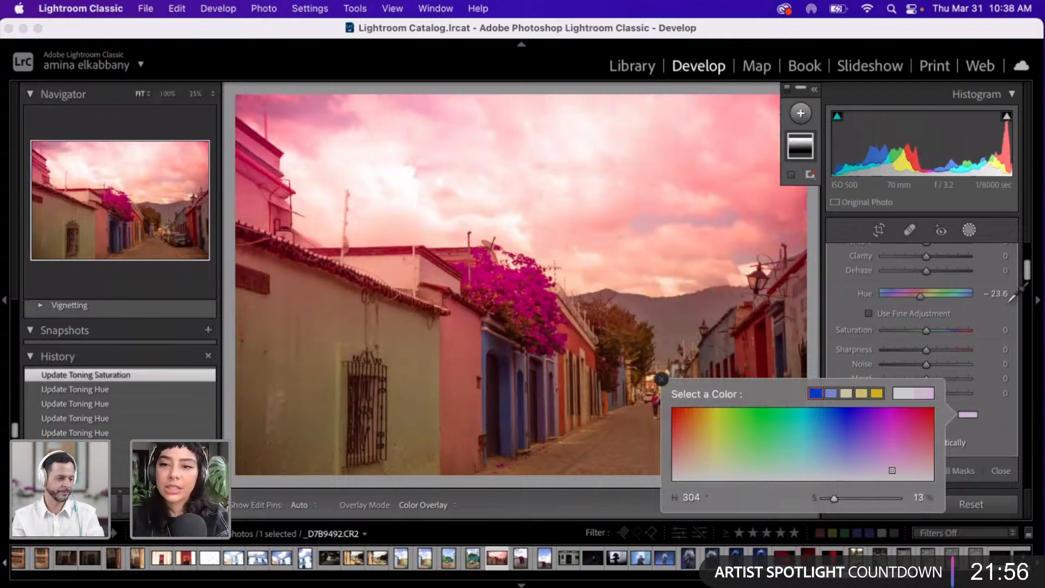
- Color-grade the photo's highlights pink with hue 307 and saturation 58, and lower their luminance to -71
click(1027, 298)
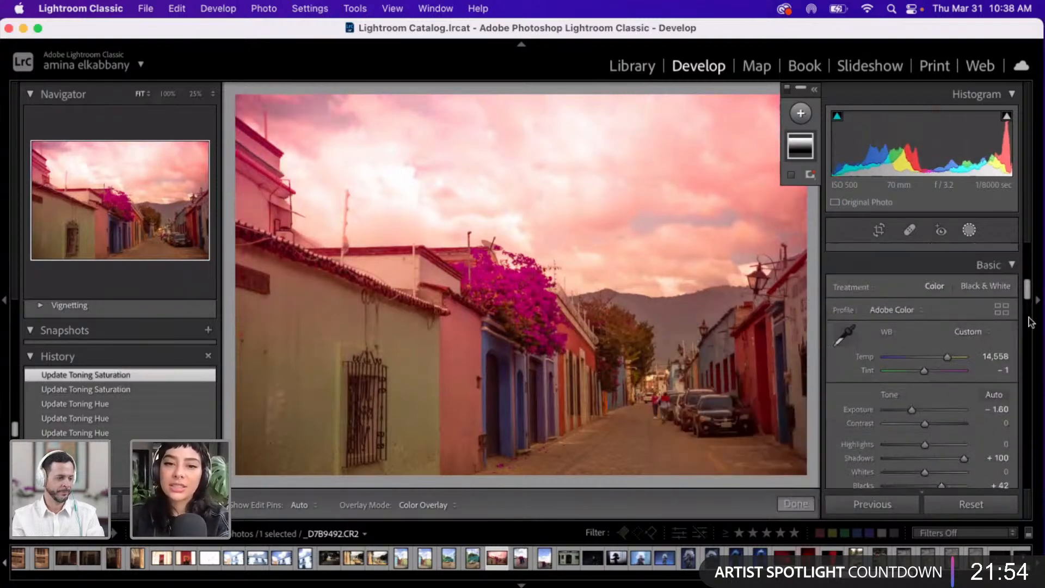
click(1028, 318)
click(1029, 354)
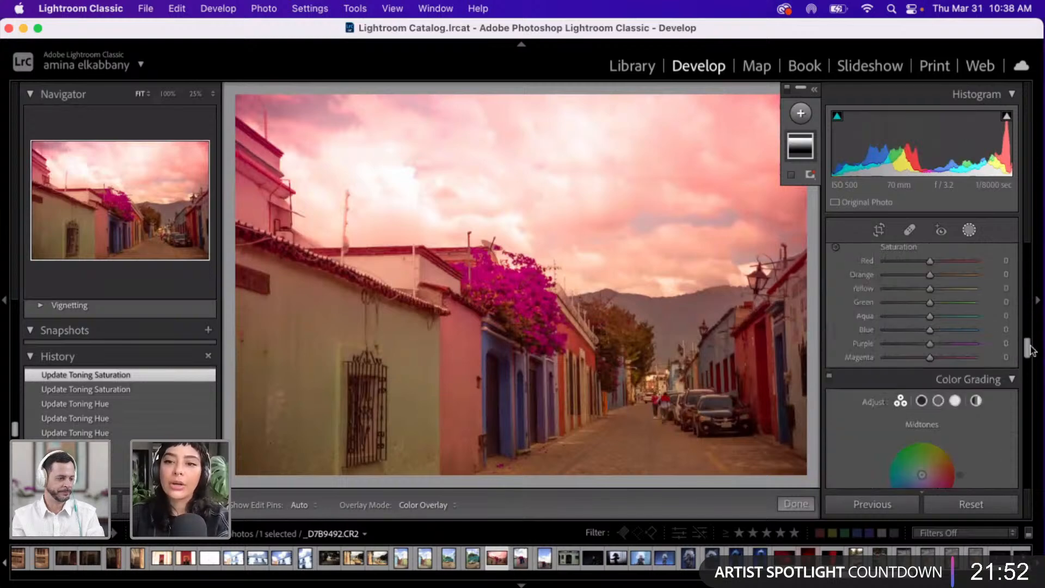
click(1029, 362)
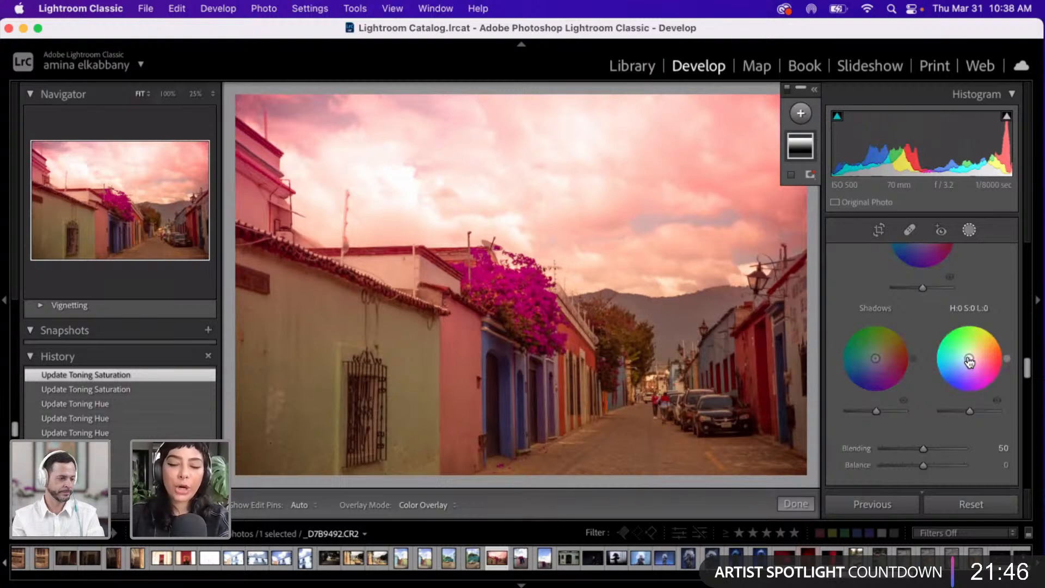
drag(970, 362, 978, 372)
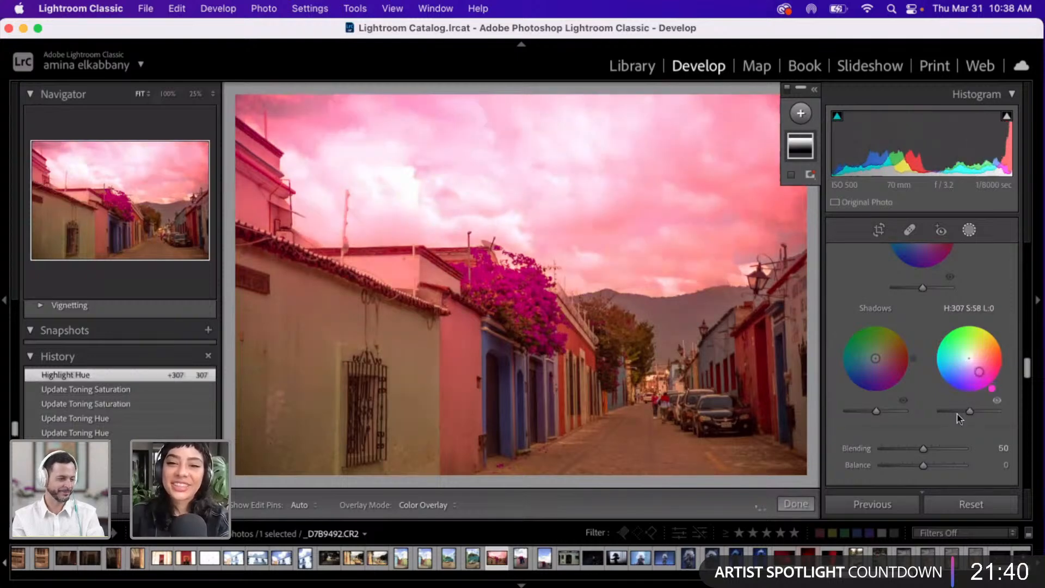
drag(957, 415, 949, 413)
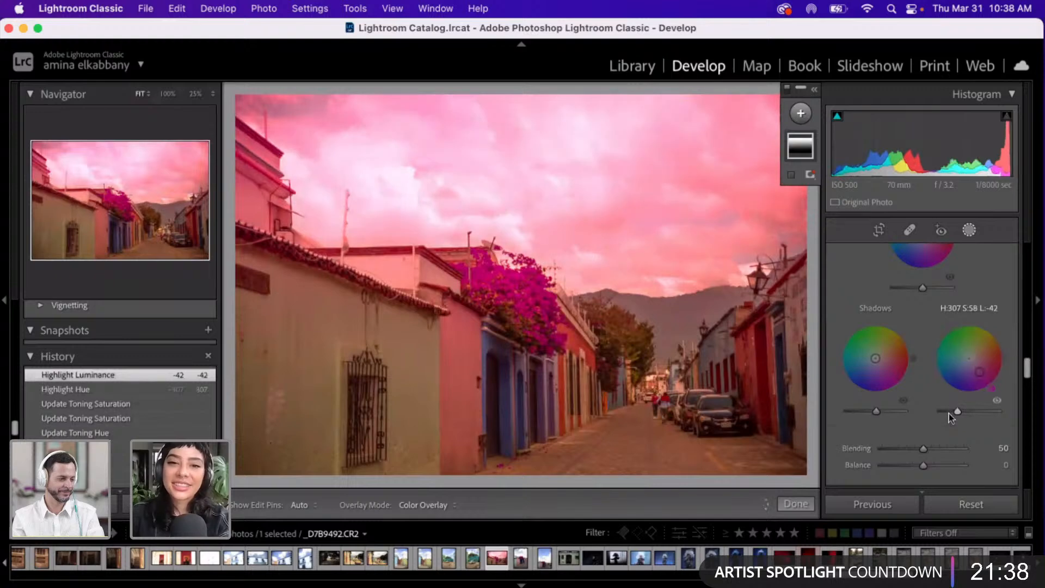
click(949, 412)
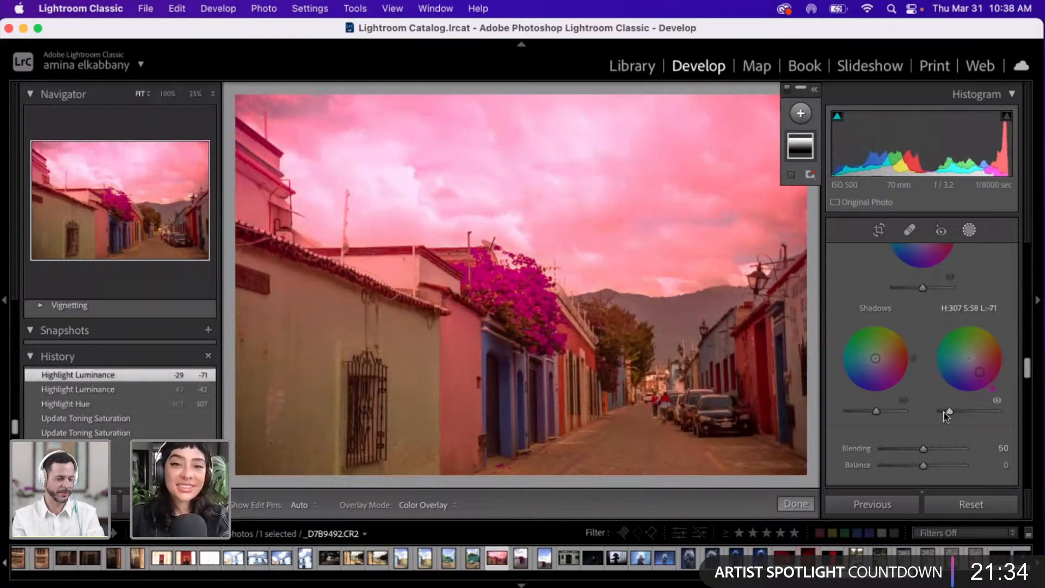
- Color-grade the photo's shadows with hue 304 and saturation 31, and set their luminance to -3
click(896, 412)
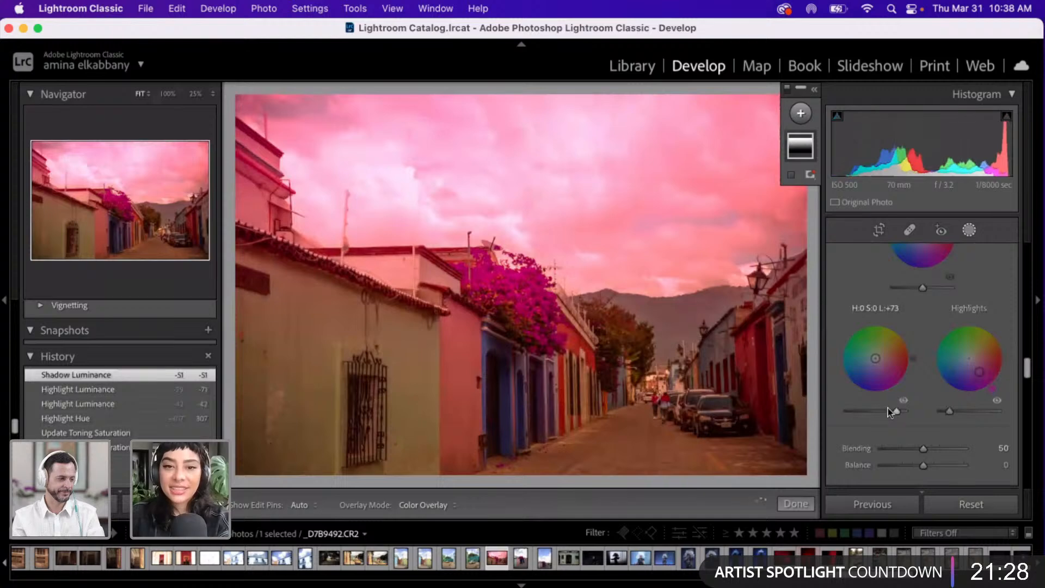
drag(895, 411, 874, 409)
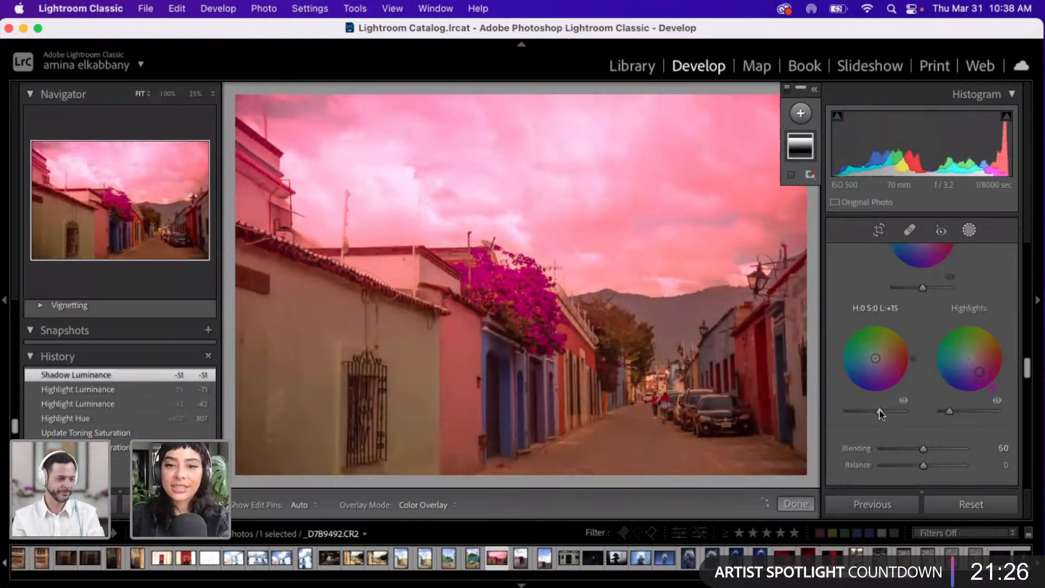
click(883, 370)
drag(884, 370, 882, 370)
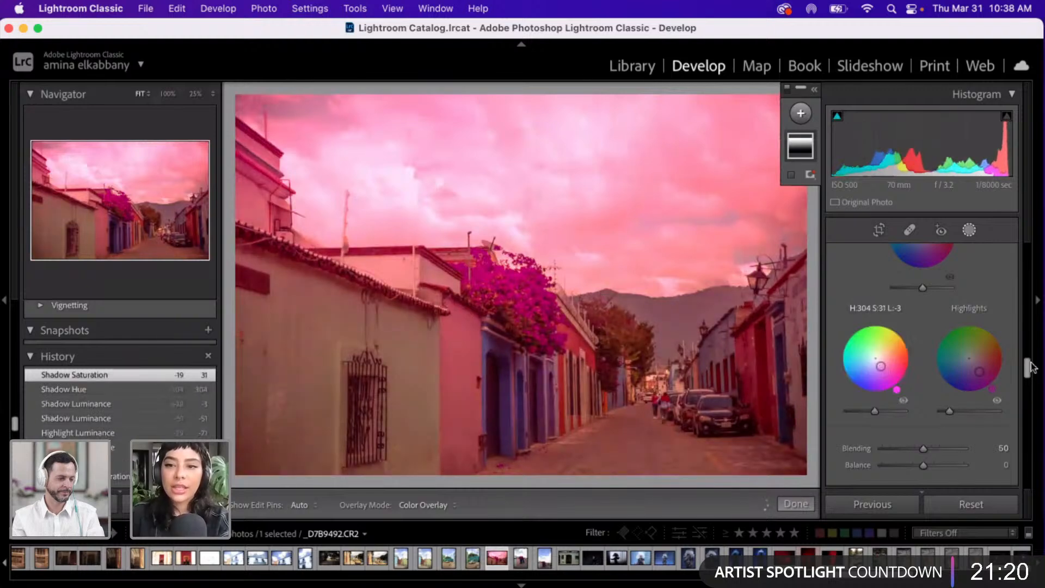
- Leave masking and set the whole photo's exposure to 0.00 in the Basic adjustments
scroll(886, 375, up, 10)
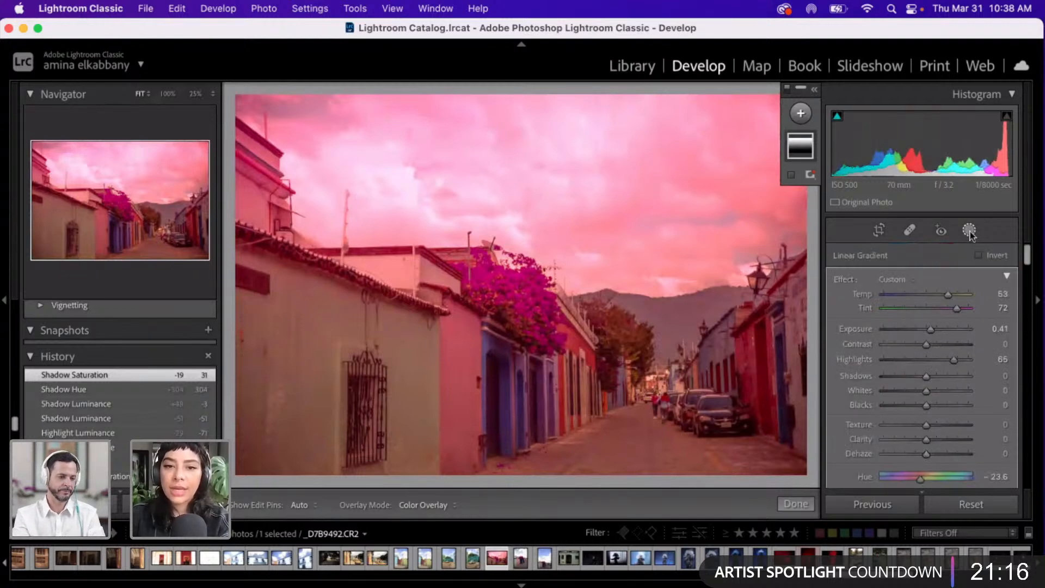
click(969, 231)
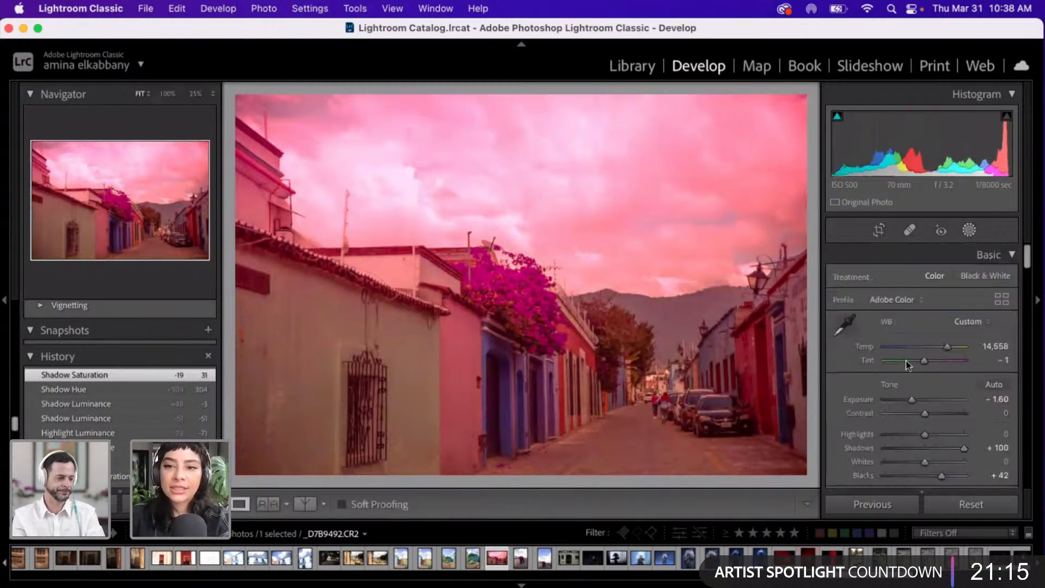
click(920, 400)
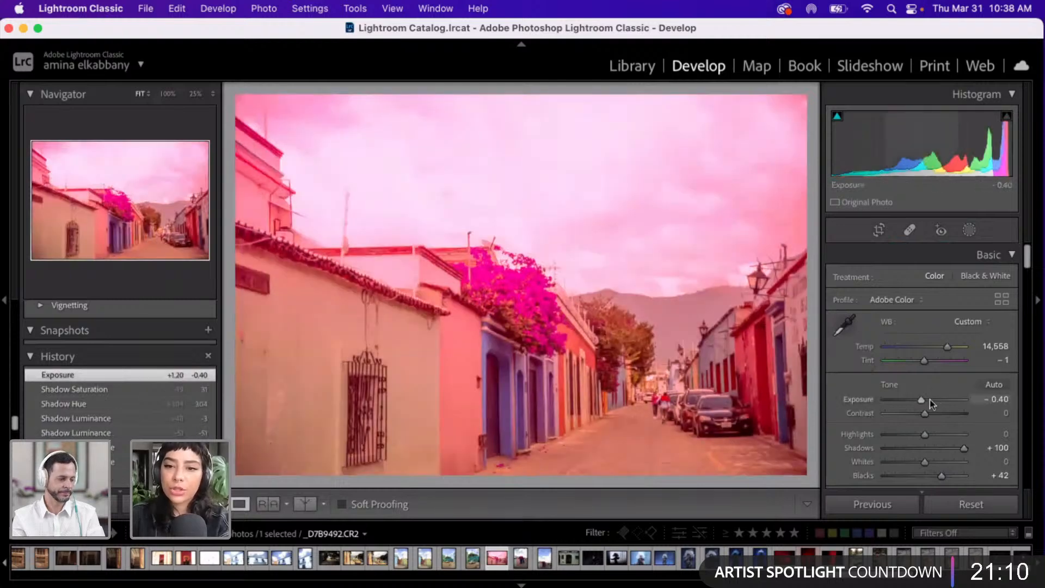
drag(929, 400, 924, 403)
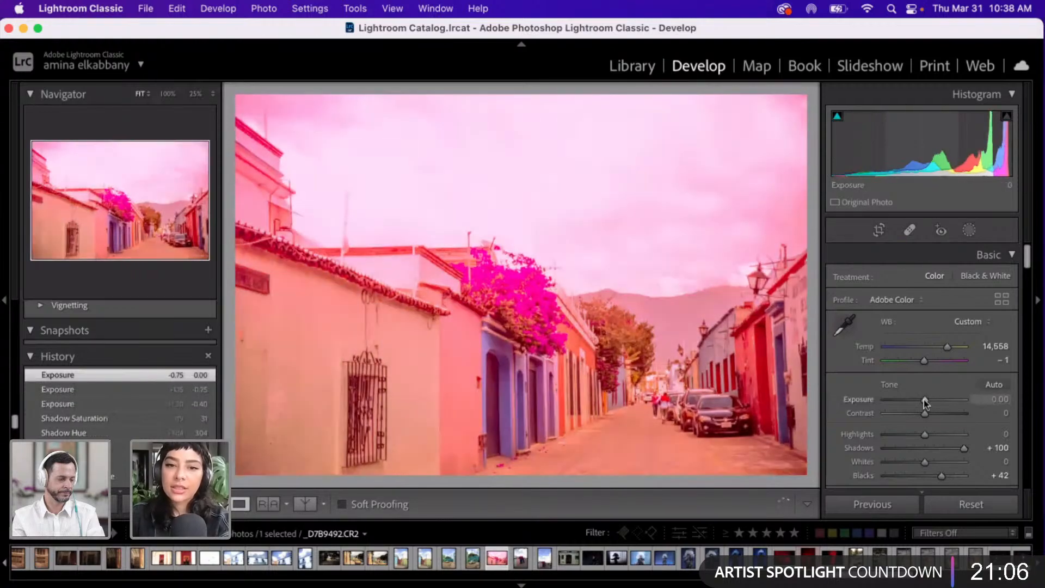
- Lower the photo's highlights and whites to -100 each and set the blacks to -19
click(884, 434)
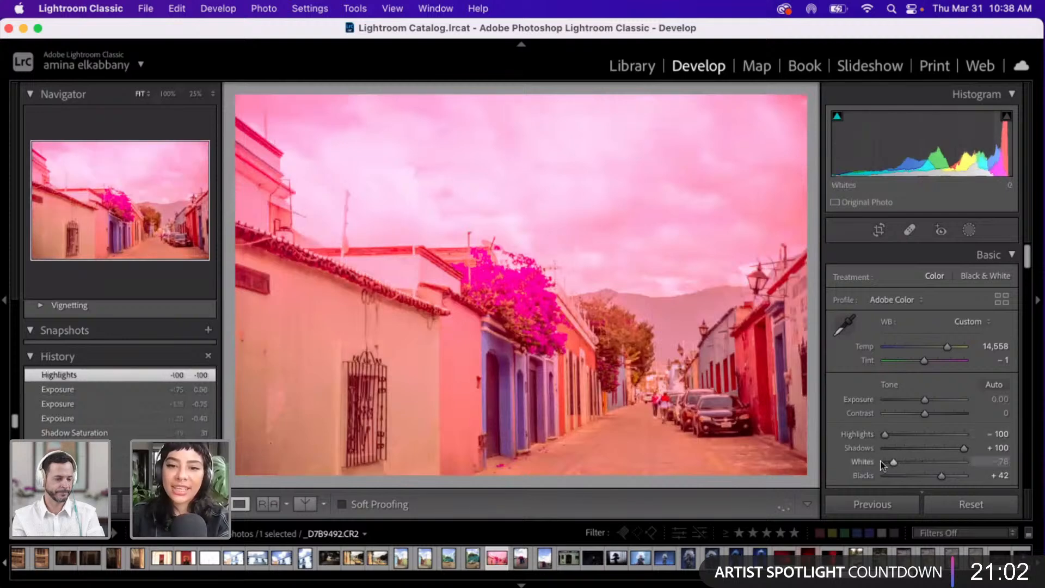
click(878, 461)
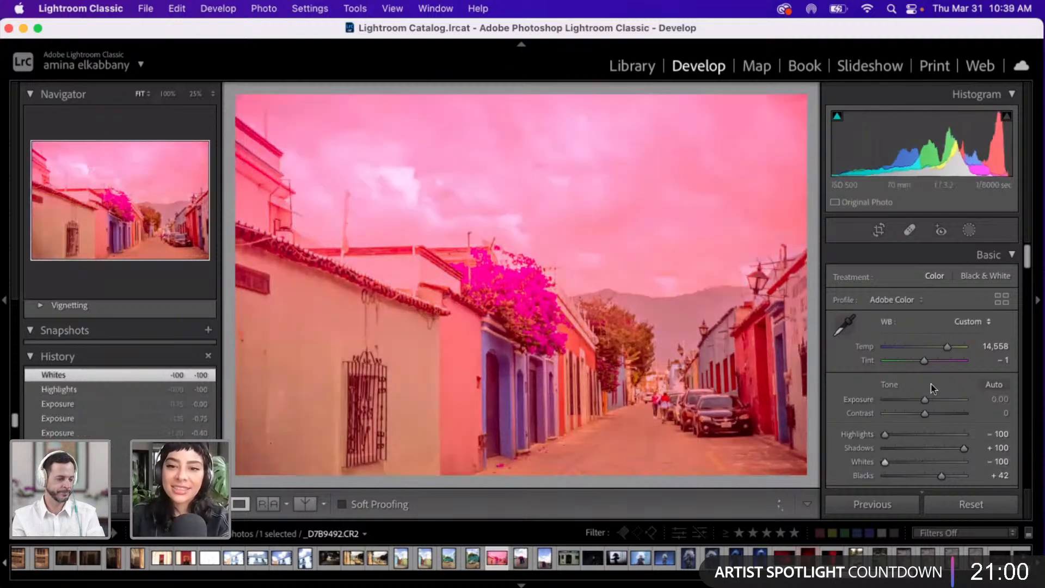
click(919, 477)
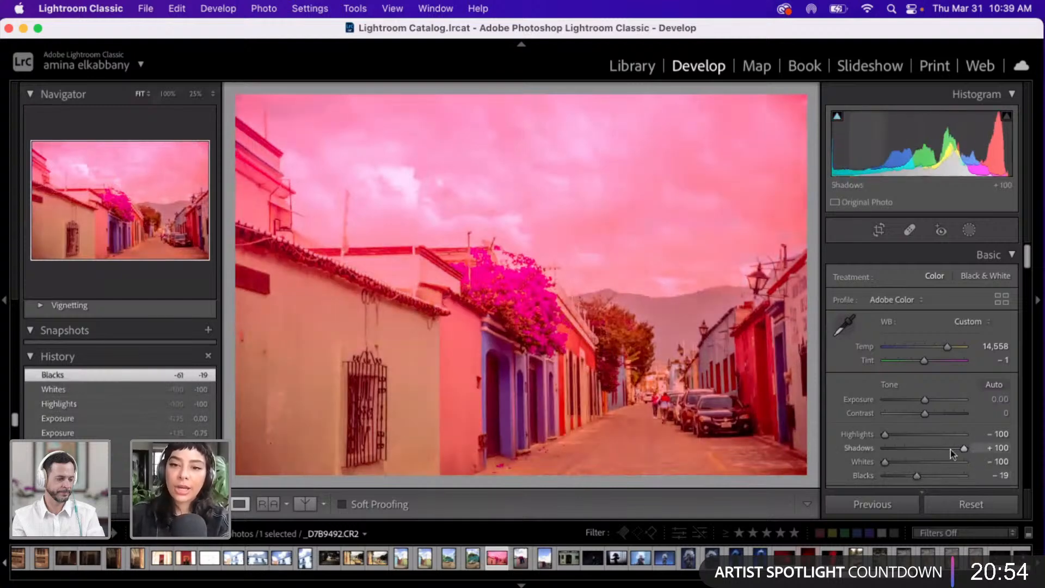
- Set the whole photo's shadows to +66 and lower its contrast to -100
click(951, 449)
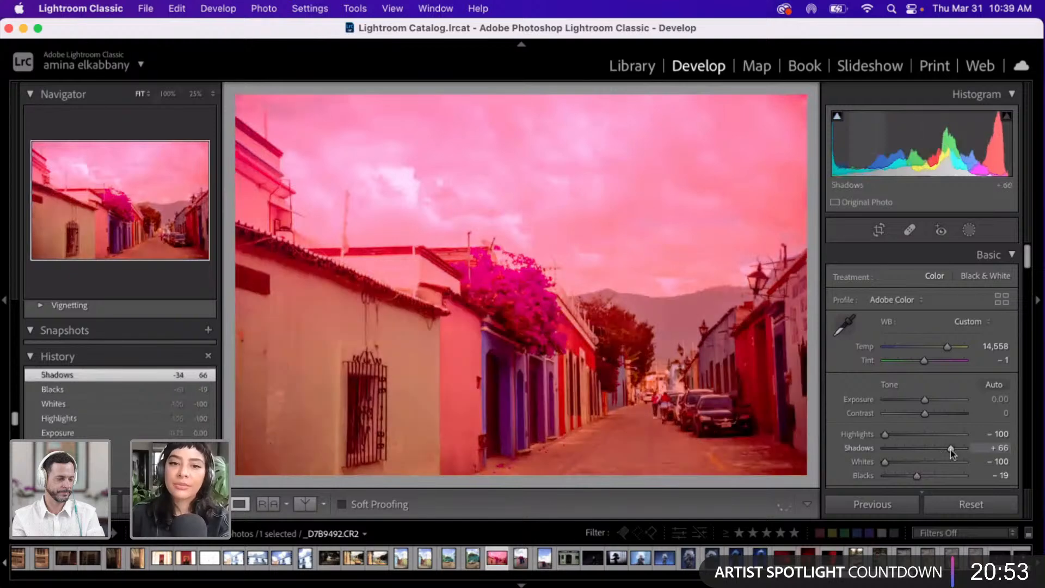
click(902, 414)
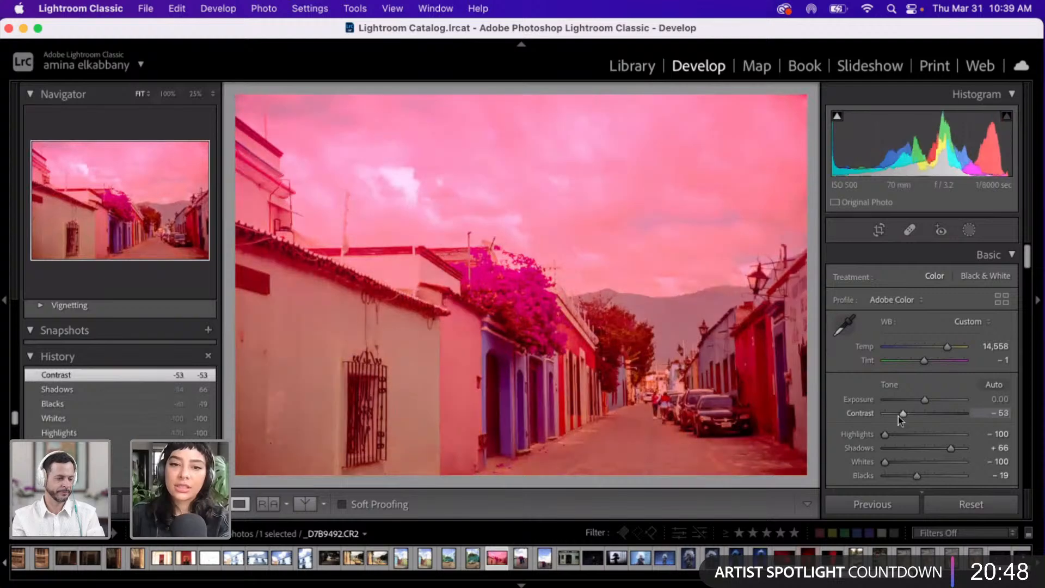
drag(898, 416, 865, 416)
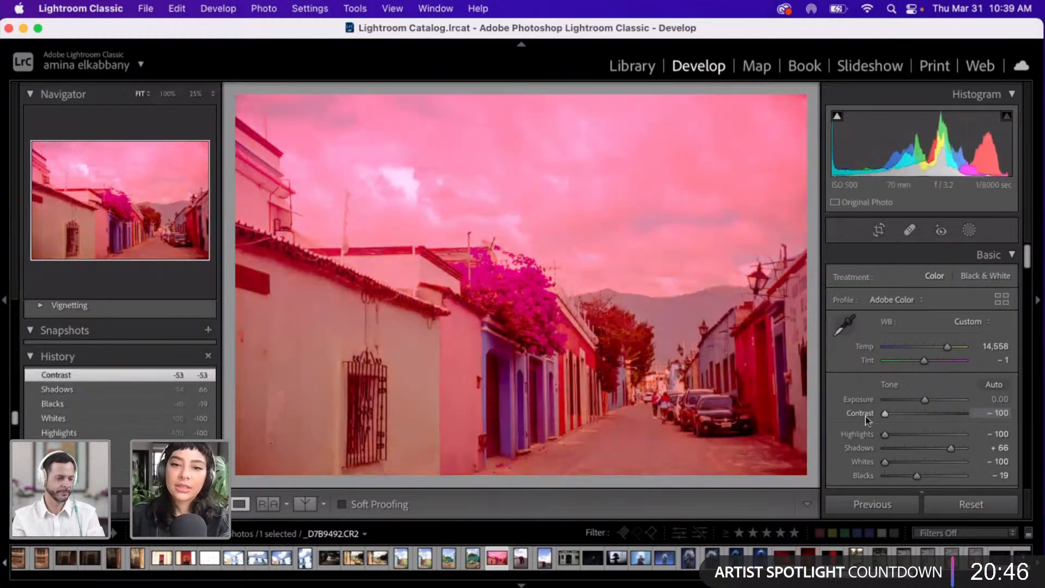
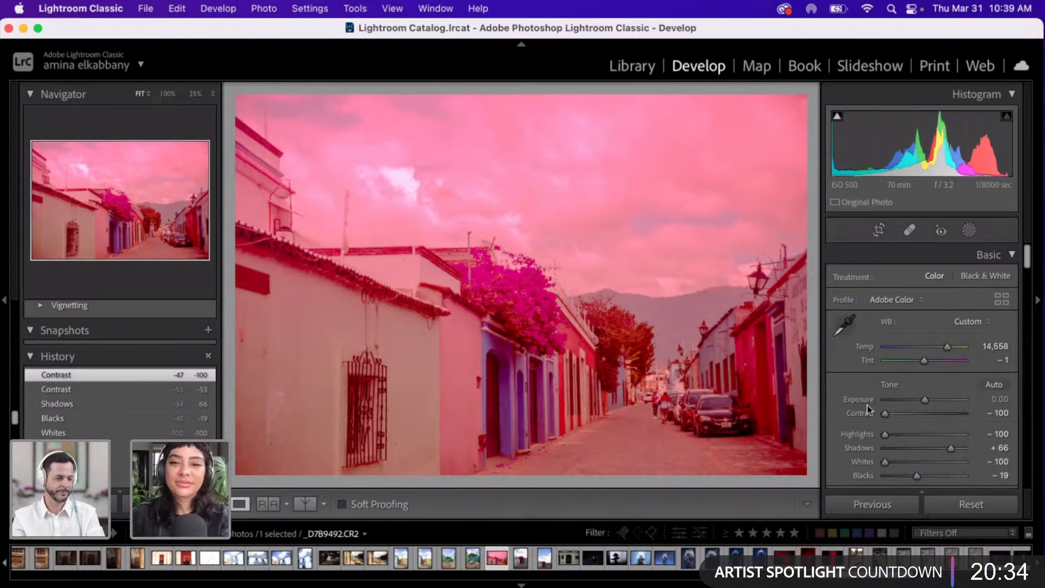
- Try darker and brighter exposures for the whole photo, then settle on an exposure of +0.05
click(917, 400)
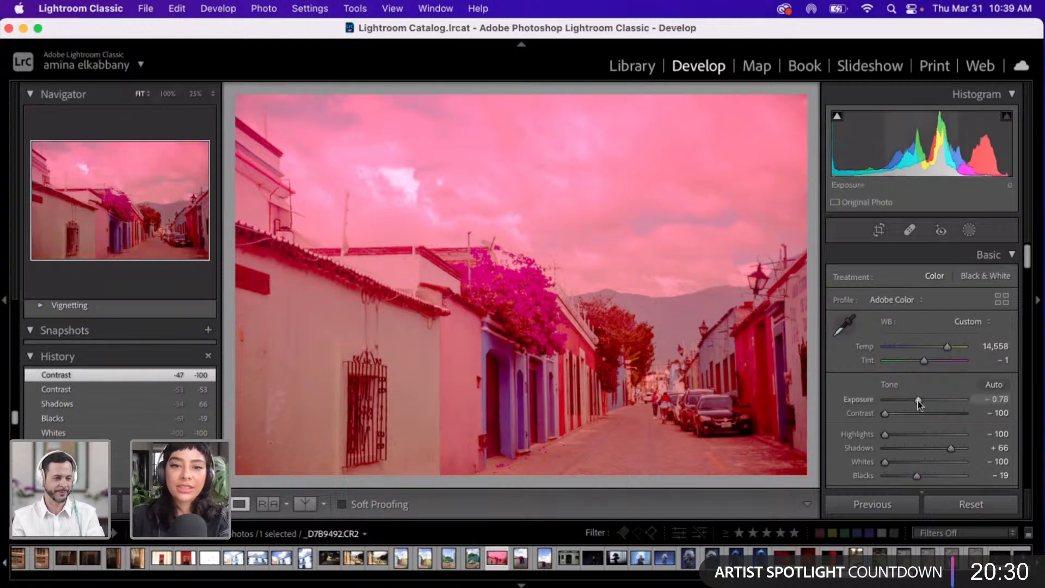
drag(918, 401, 931, 401)
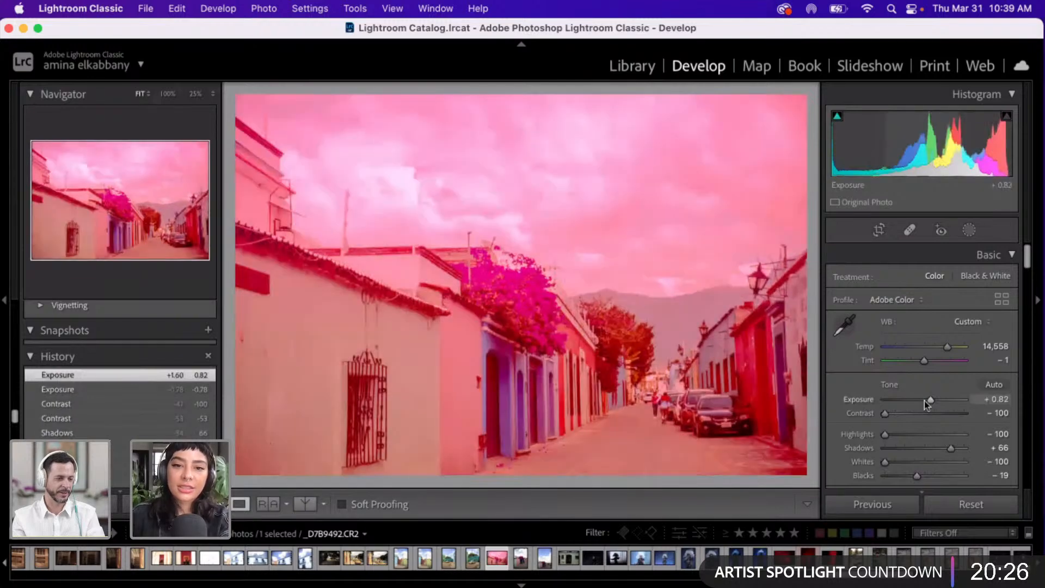
double_click(923, 401)
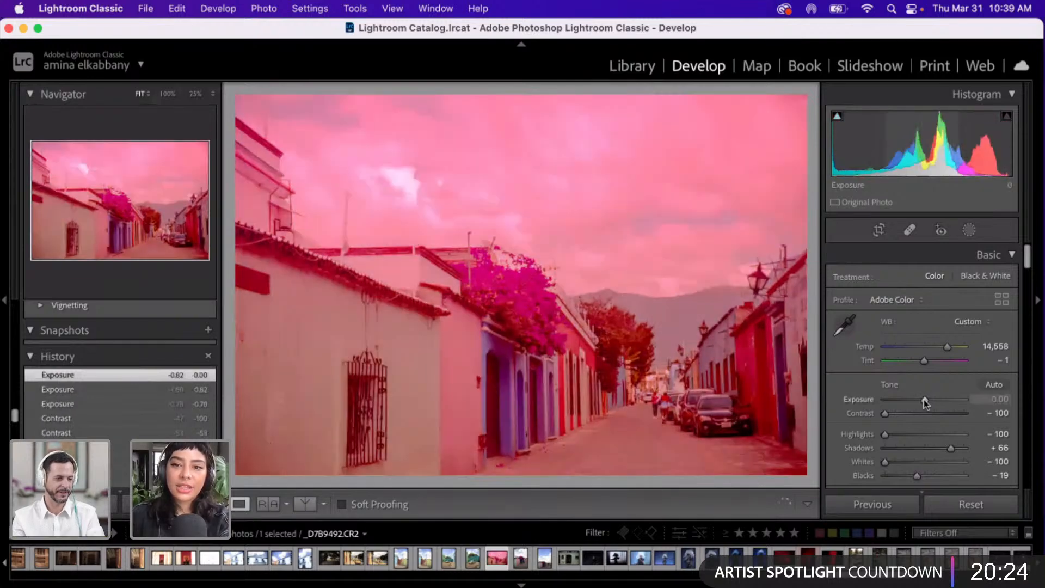
drag(922, 400, 922, 400)
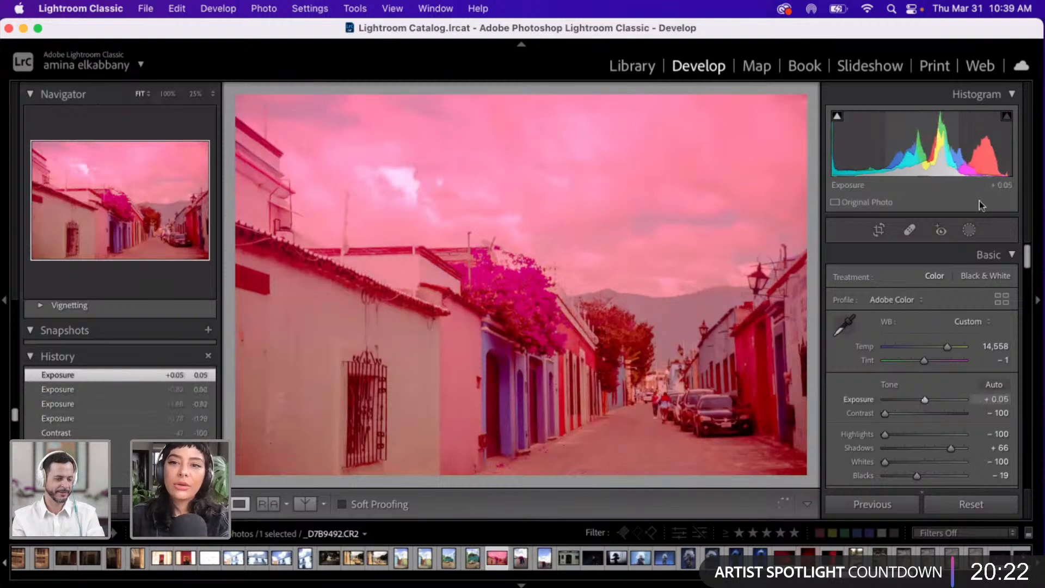
- Reopen masking, select the existing linear gradient over the sky and lower its exposure to -0.87
click(969, 234)
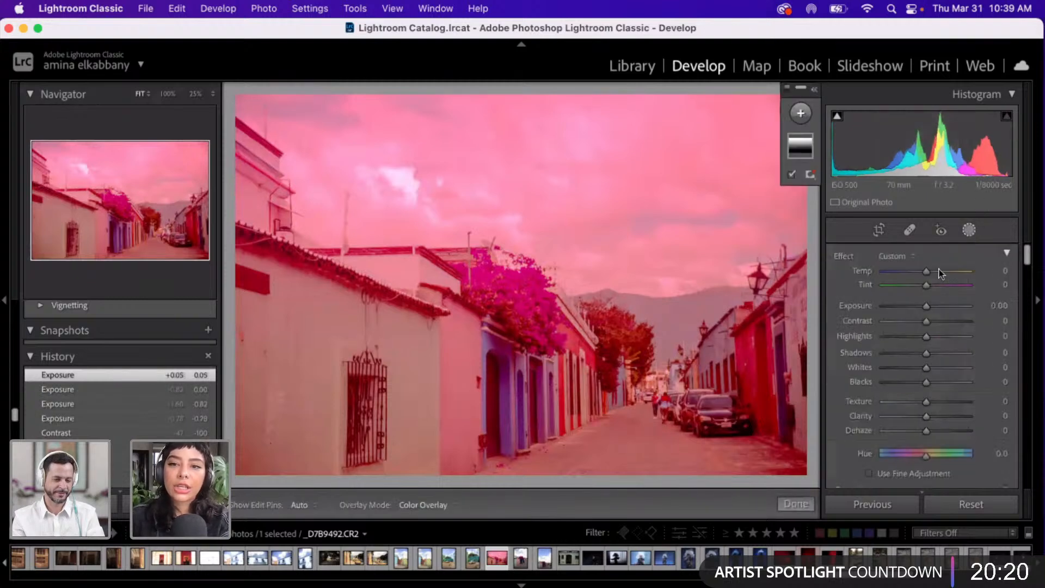
drag(916, 460, 937, 456)
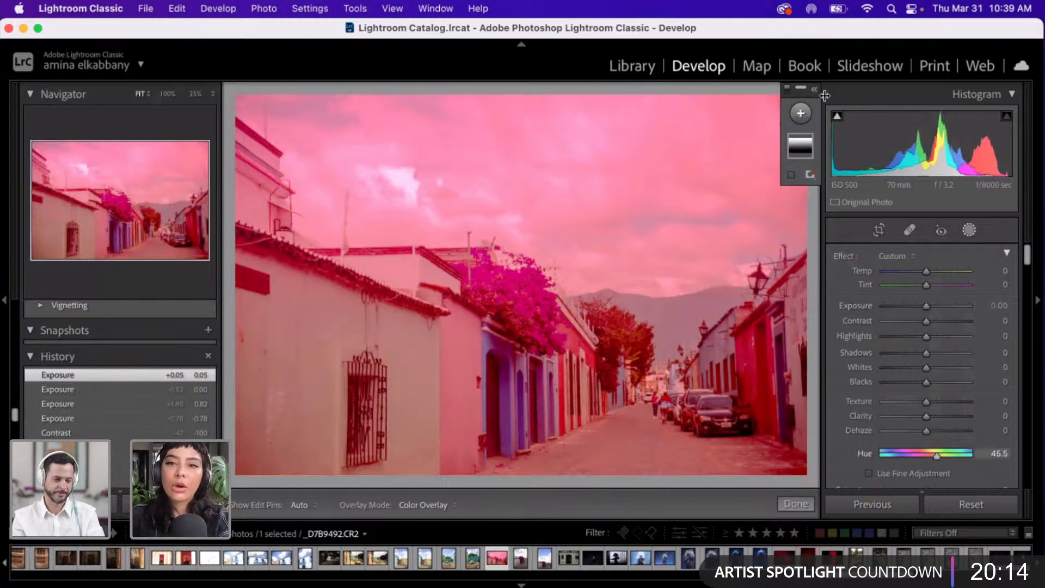
click(798, 151)
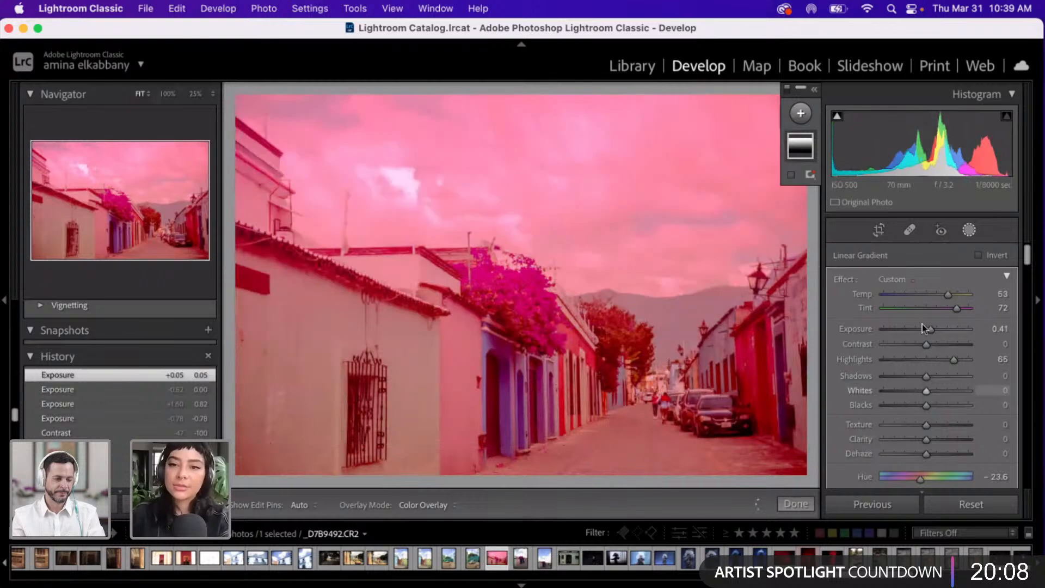
click(921, 329)
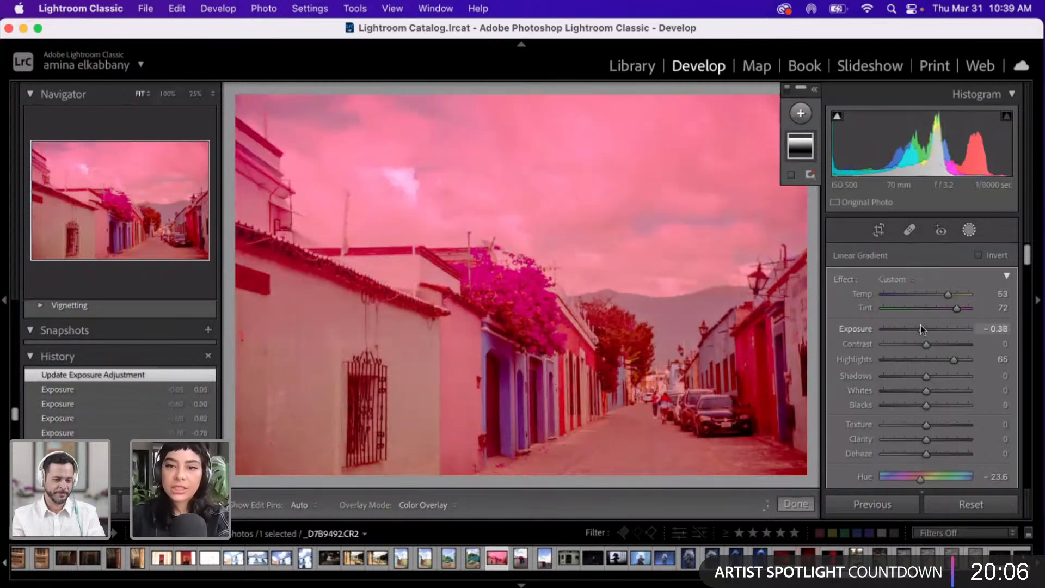
click(906, 330)
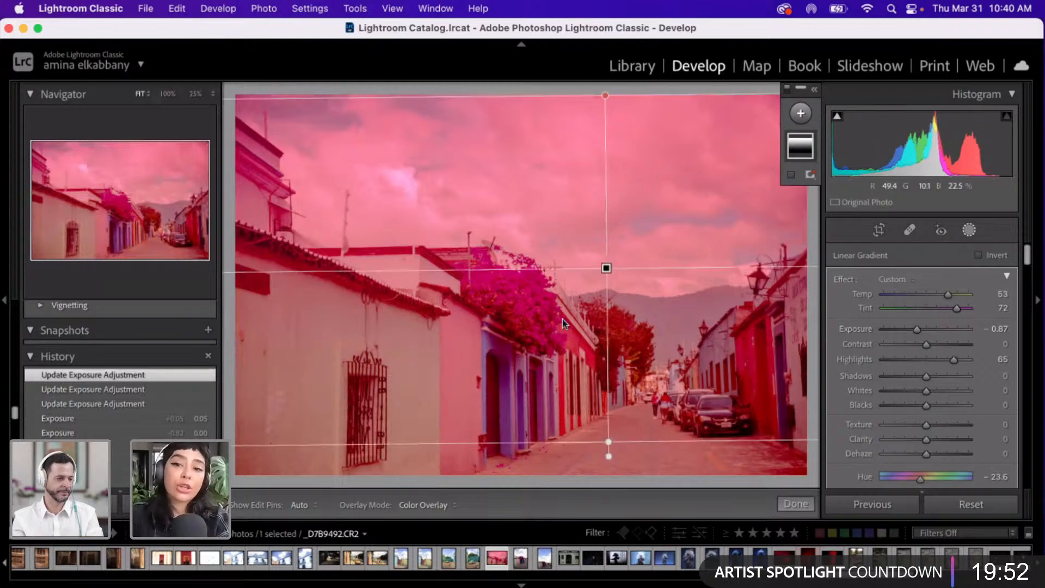
- Tint the linear gradient mask orange with hue 19 and saturation 59%, and leave masking
scroll(875, 357, down, 3)
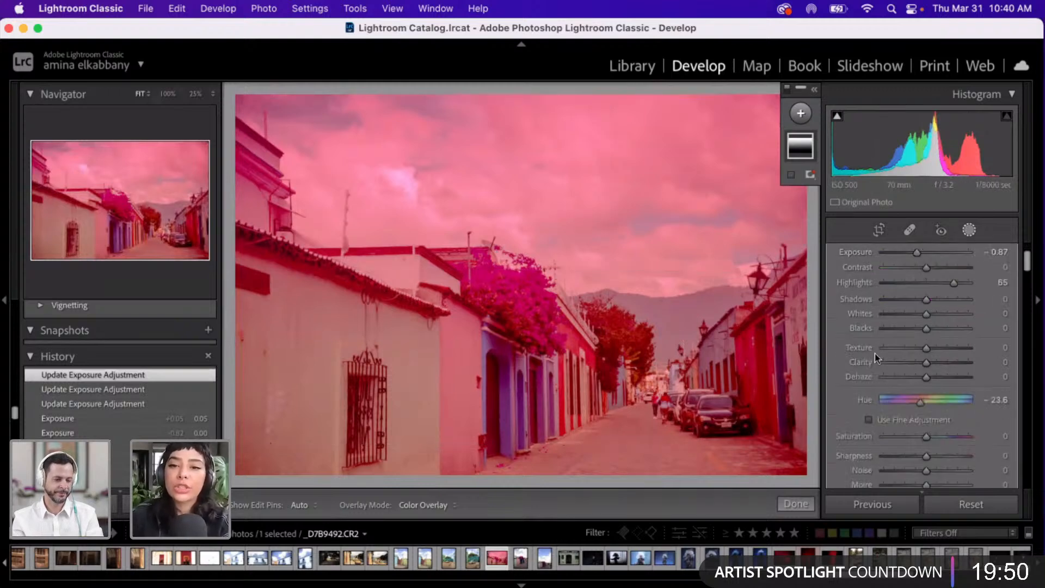
scroll(874, 352, down, 3)
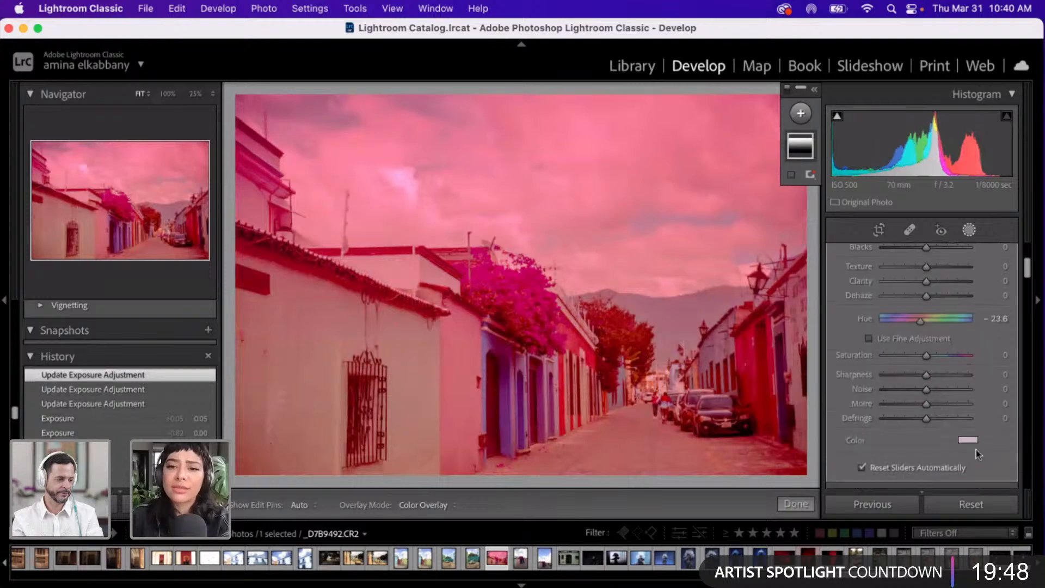
click(968, 441)
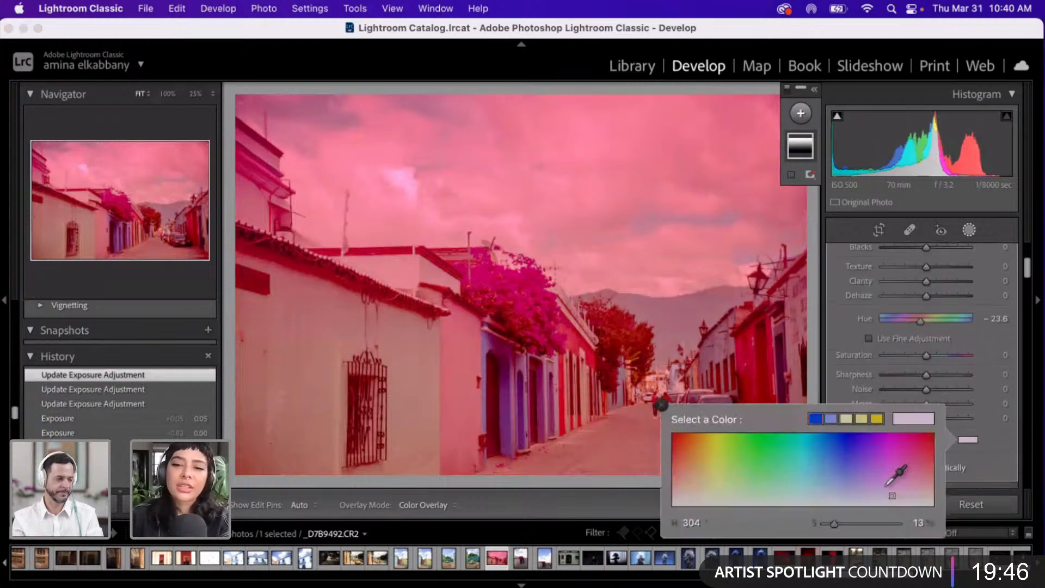
click(885, 496)
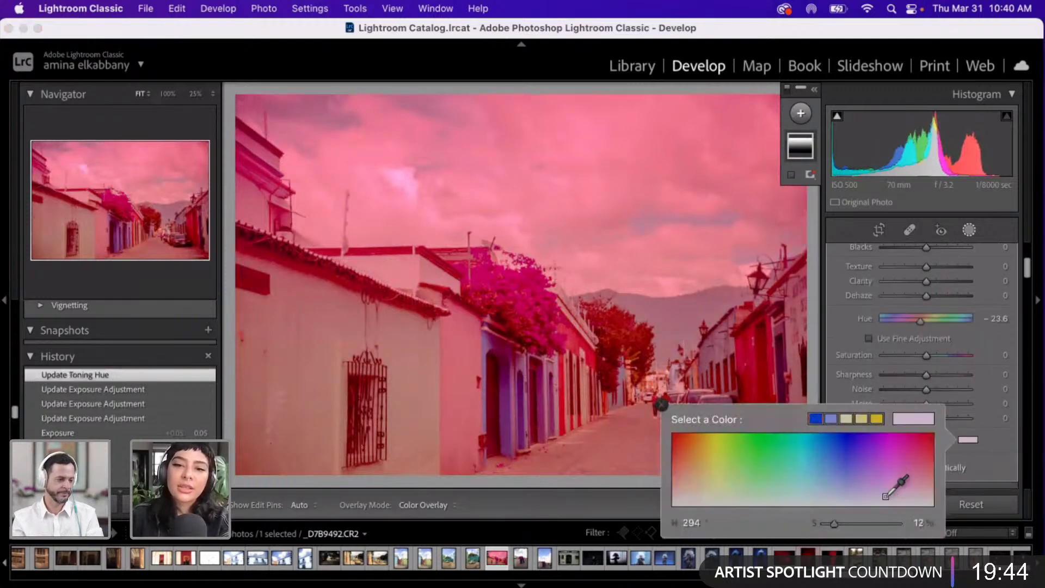
click(689, 494)
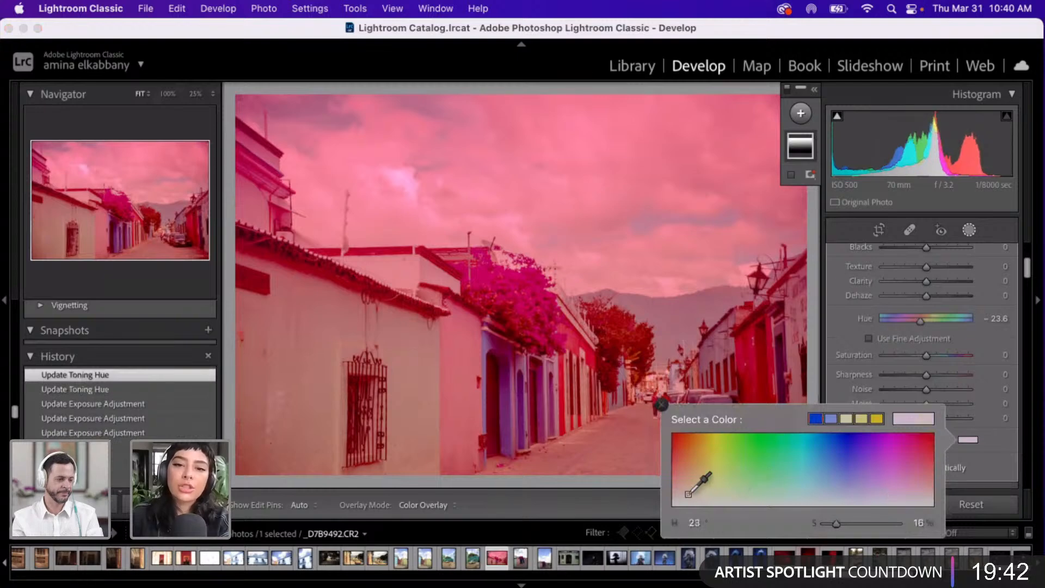
click(689, 474)
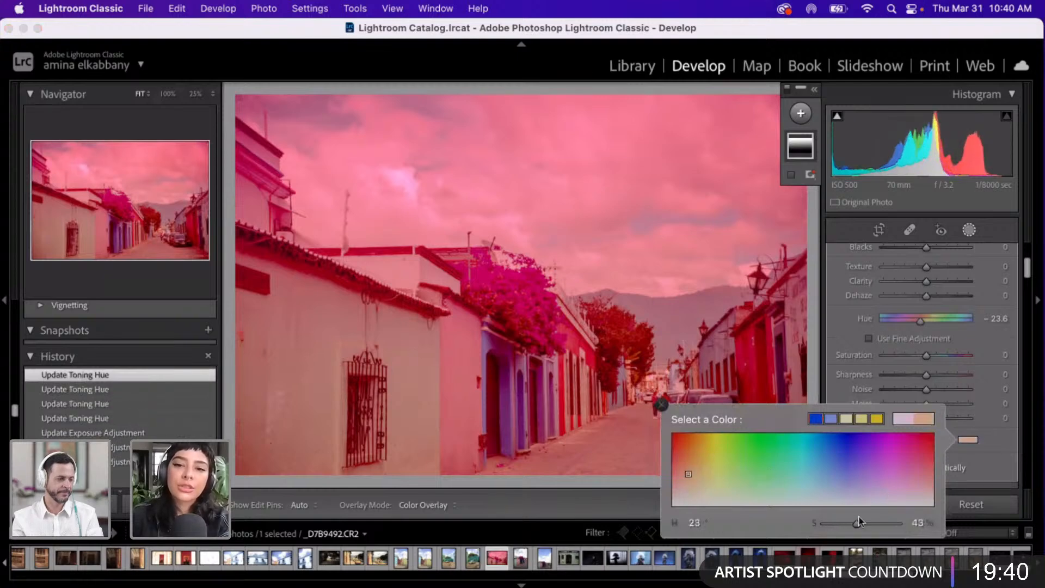
mouse_move(856, 523)
mouse_down()
mouse_move(897, 523)
mouse_move(887, 524)
mouse_up()
click(690, 461)
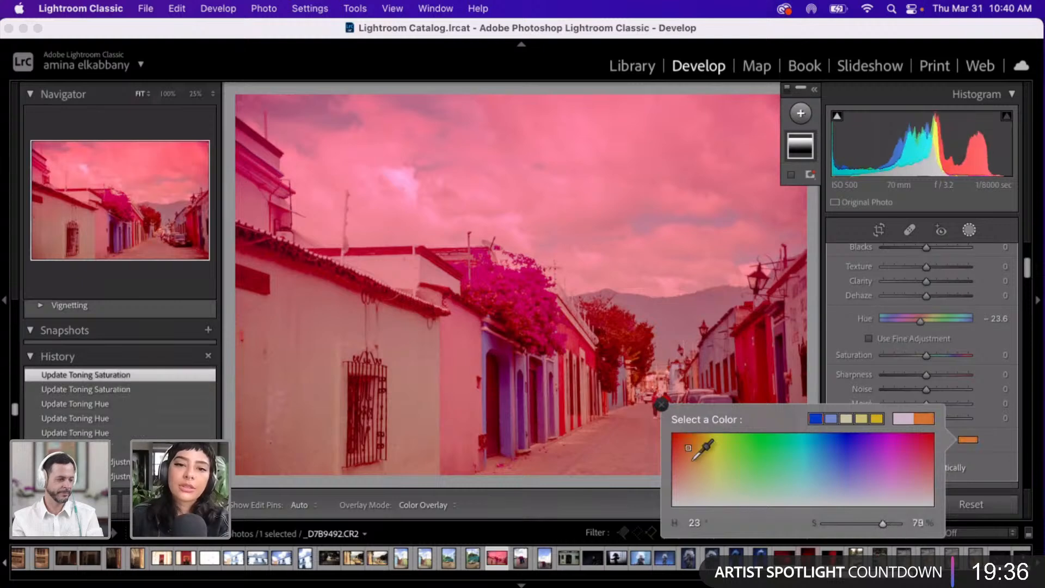
click(887, 460)
click(686, 462)
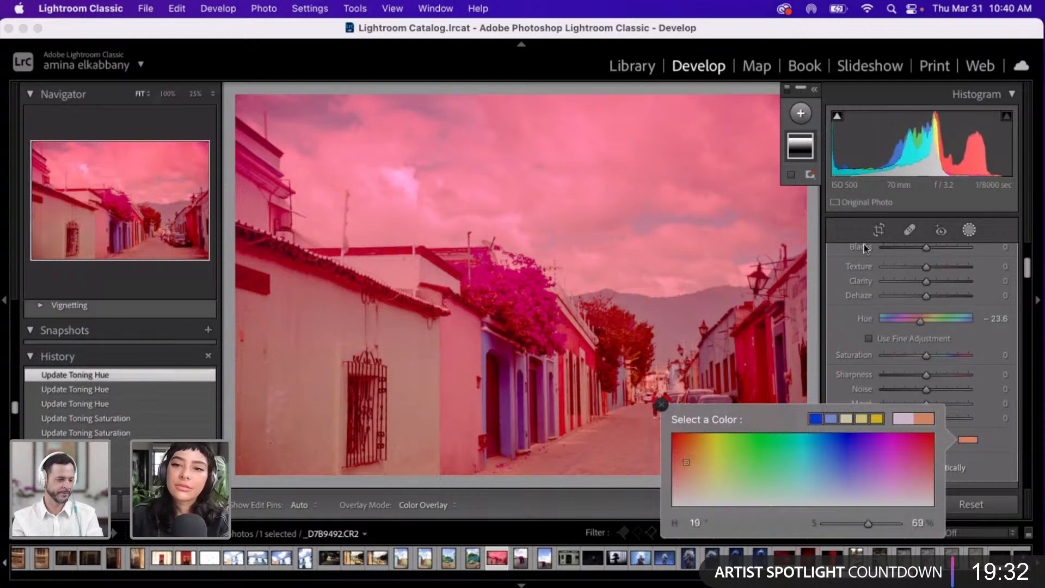
click(971, 229)
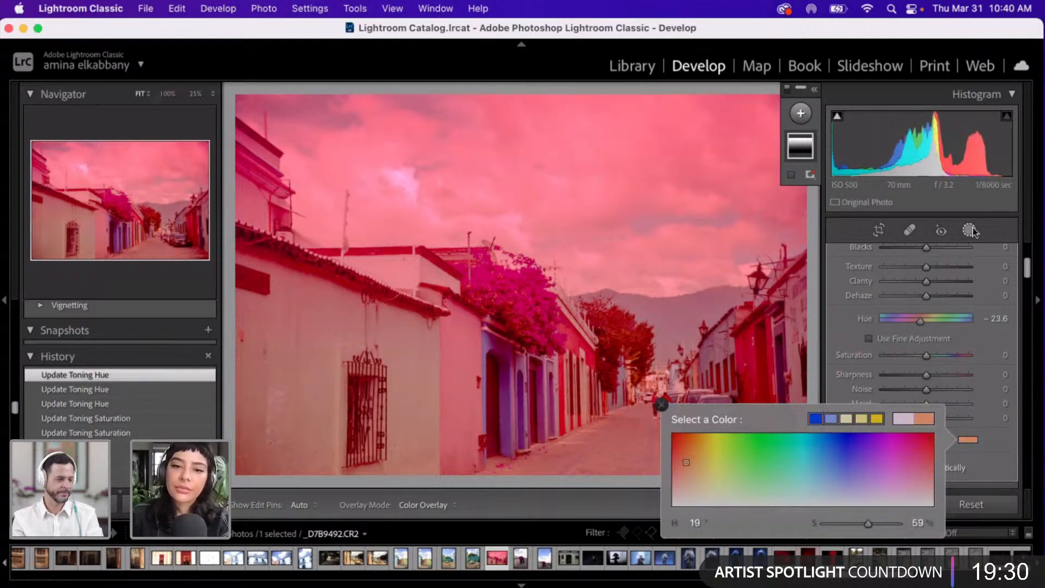
- Raise the luminance of the photo's reds to +75 in the HSL adjustments
scroll(946, 358, down, 1)
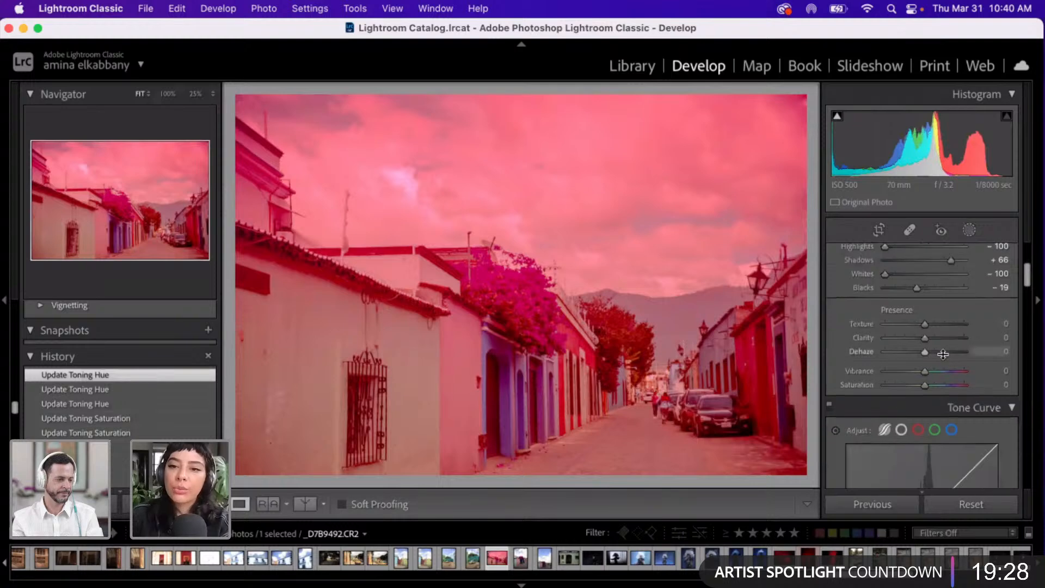
scroll(944, 356, down, 5)
scroll(943, 354, down, 3)
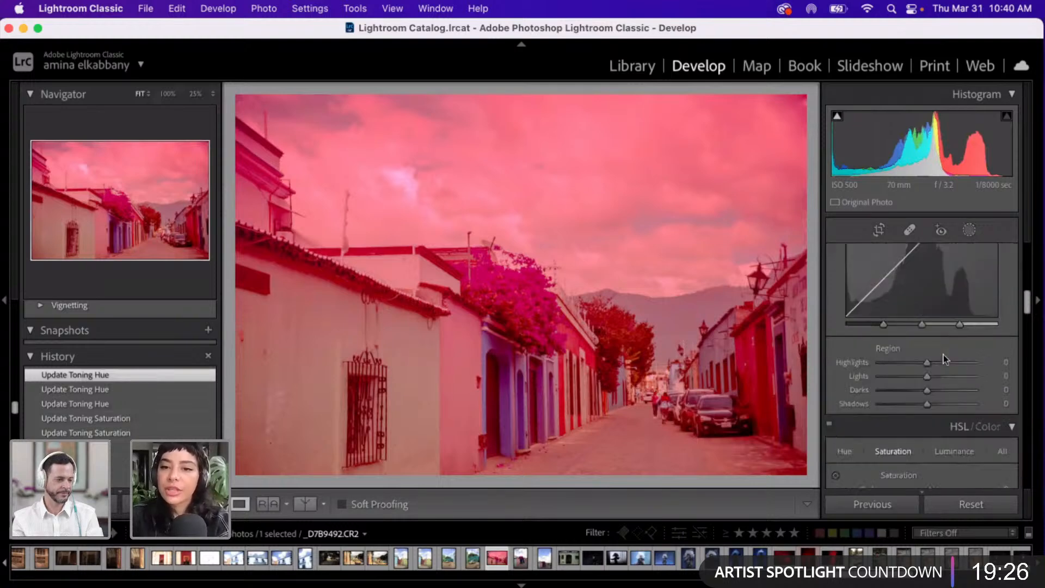
scroll(946, 359, down, 5)
scroll(945, 358, up, 5)
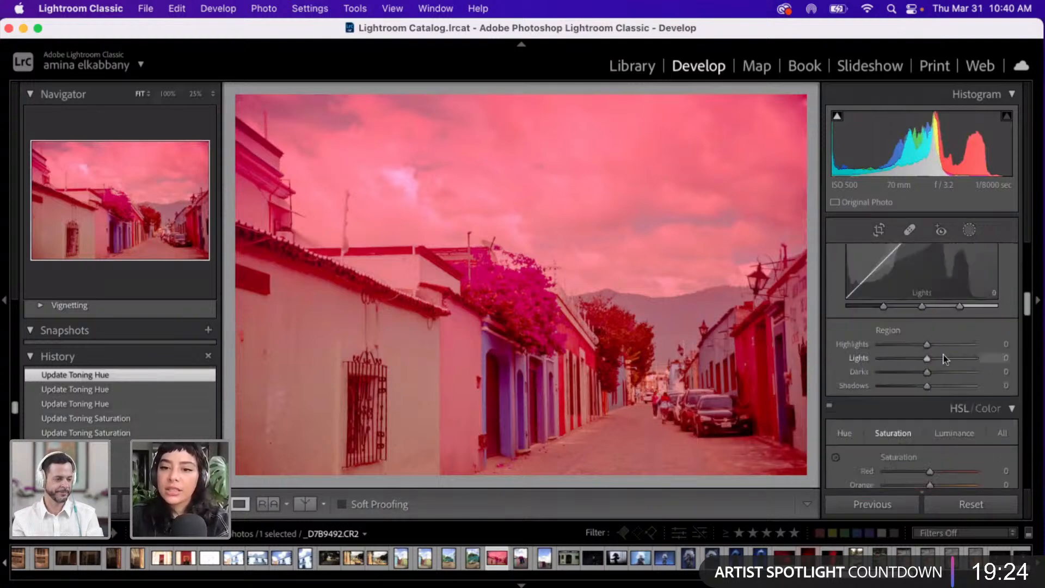
scroll(945, 358, down, 2)
scroll(952, 304, down, 1)
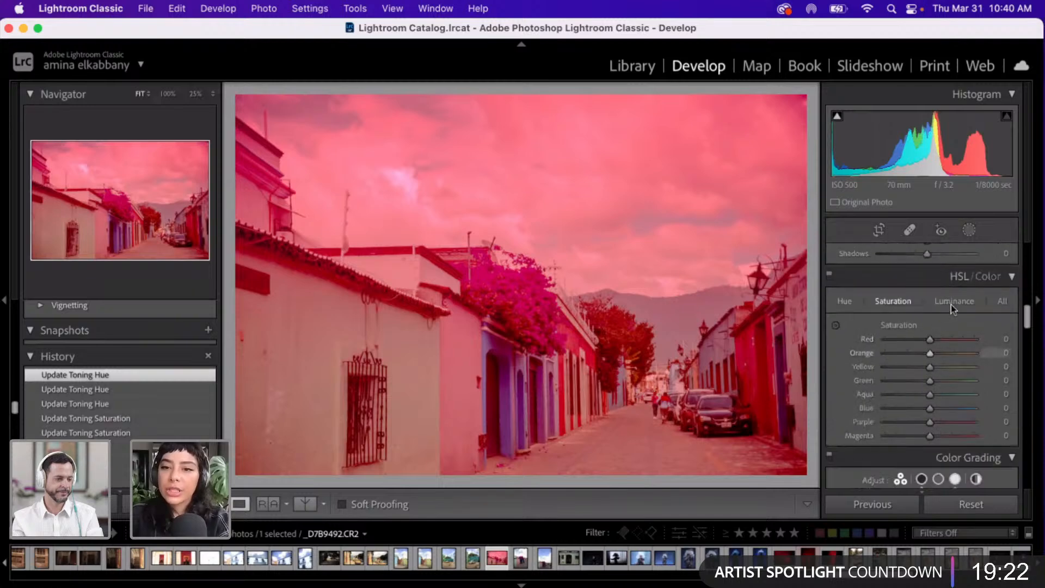
click(952, 305)
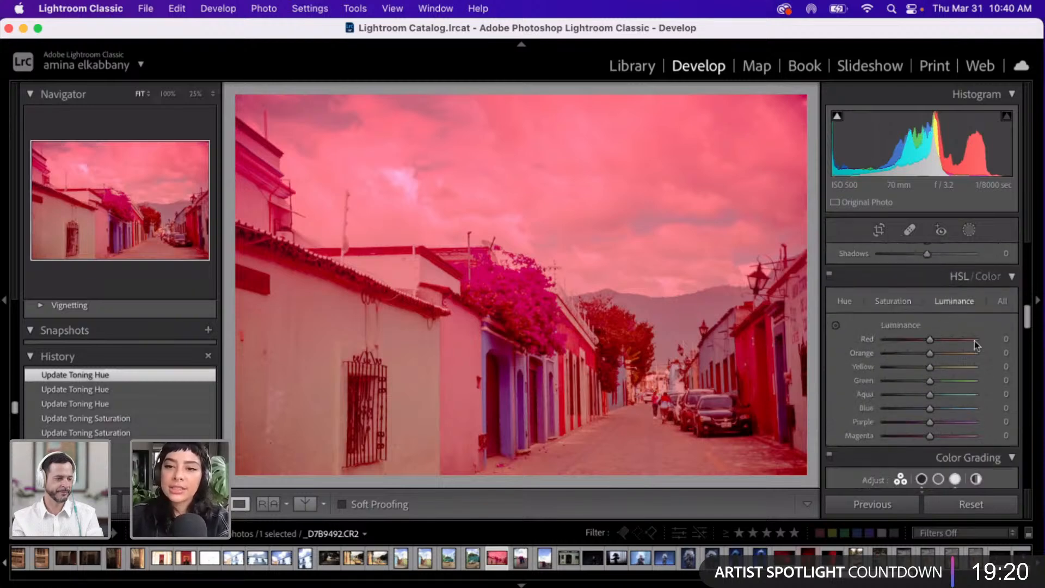
click(952, 341)
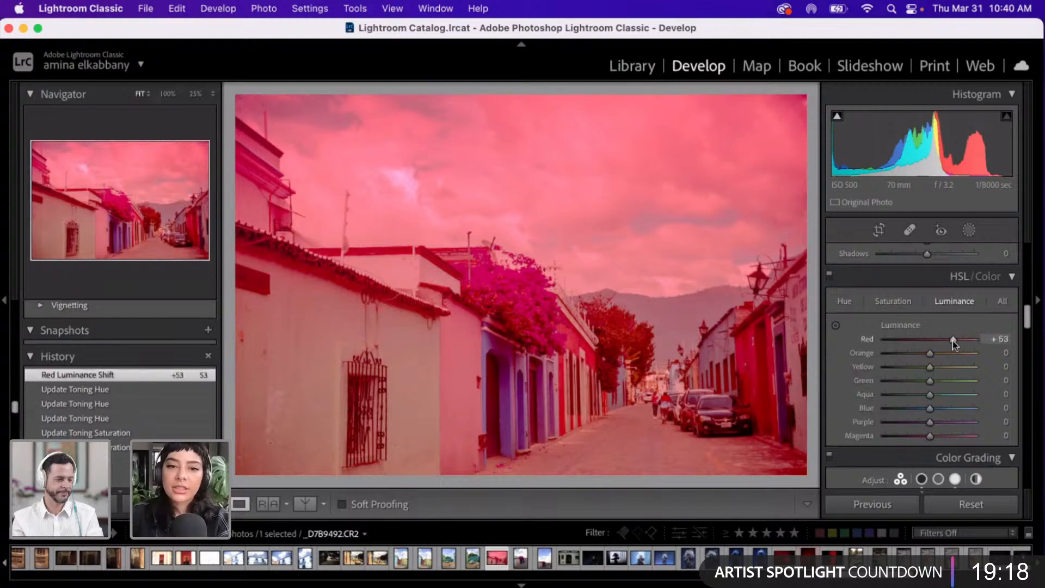
click(963, 339)
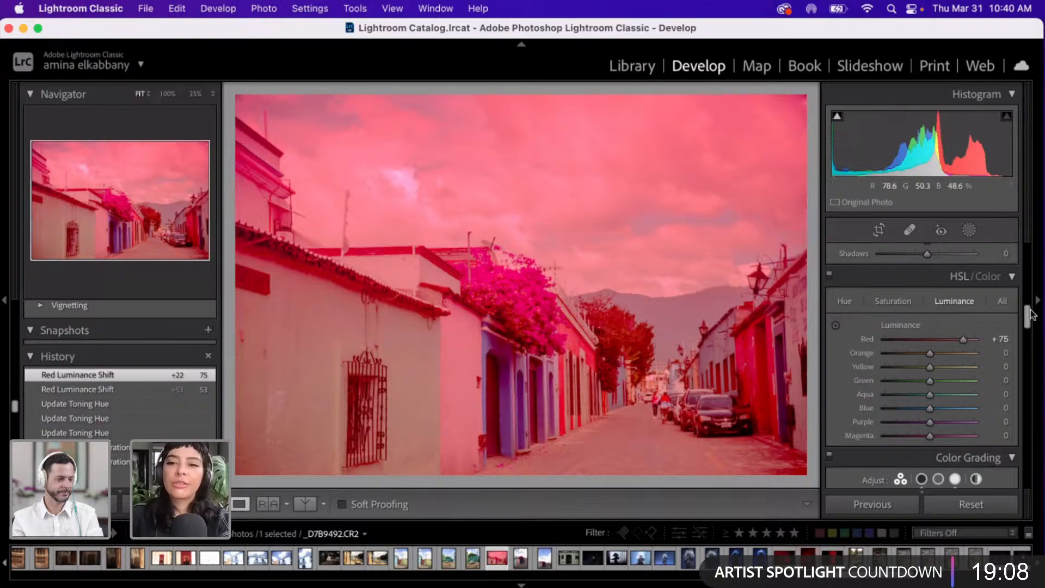
- Enable lens profile corrections for the photo
scroll(1024, 437, down, 5)
scroll(1012, 430, down, 8)
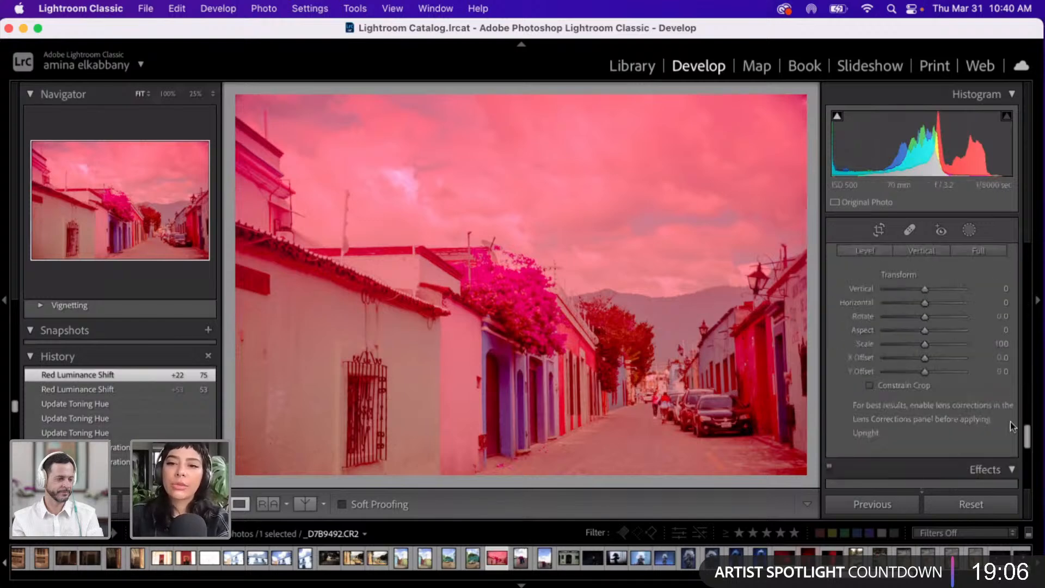
scroll(1010, 429, down, 4)
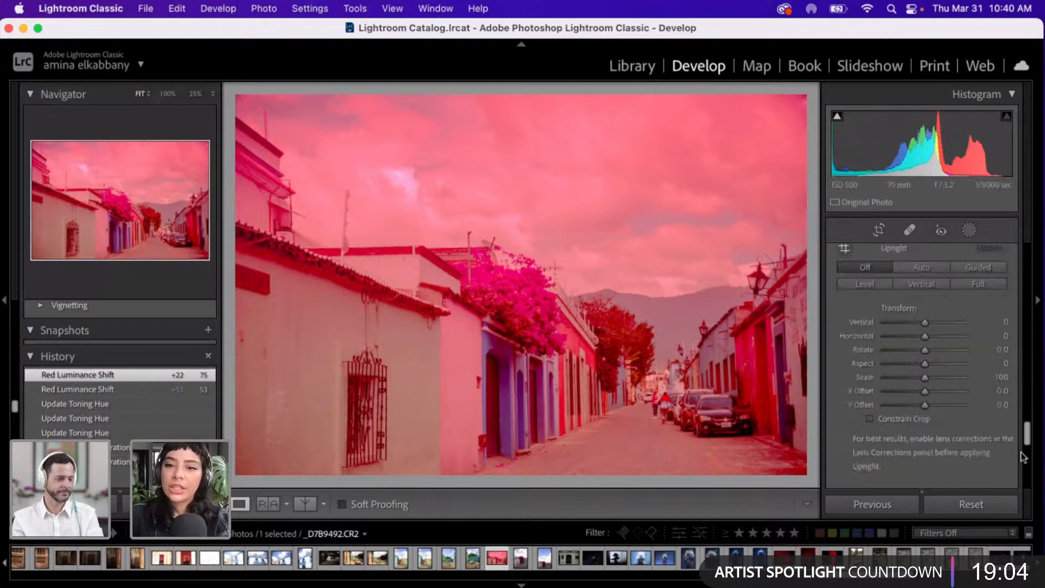
scroll(1012, 435, up, 3)
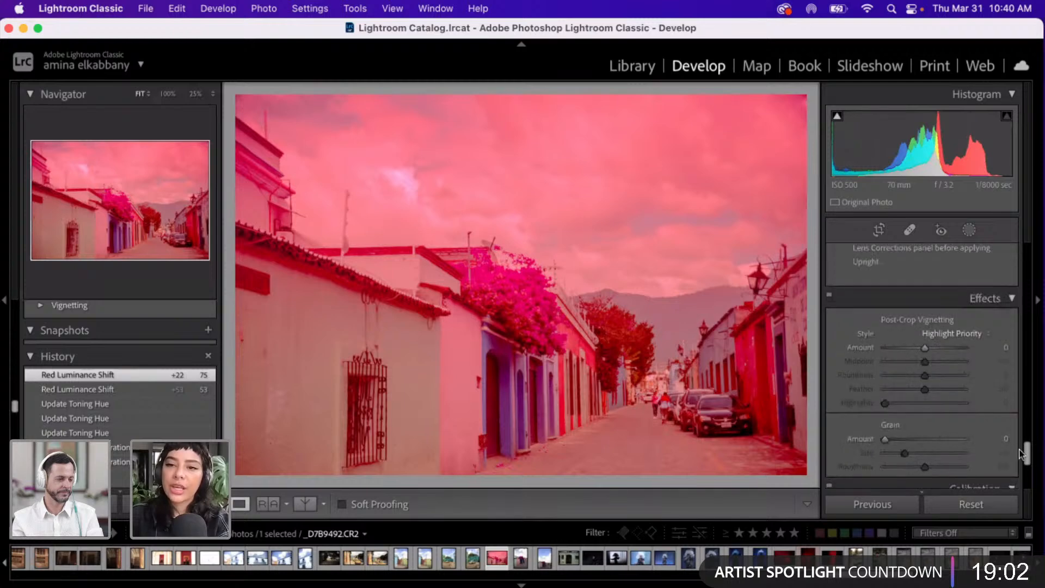
scroll(981, 399, up, 3)
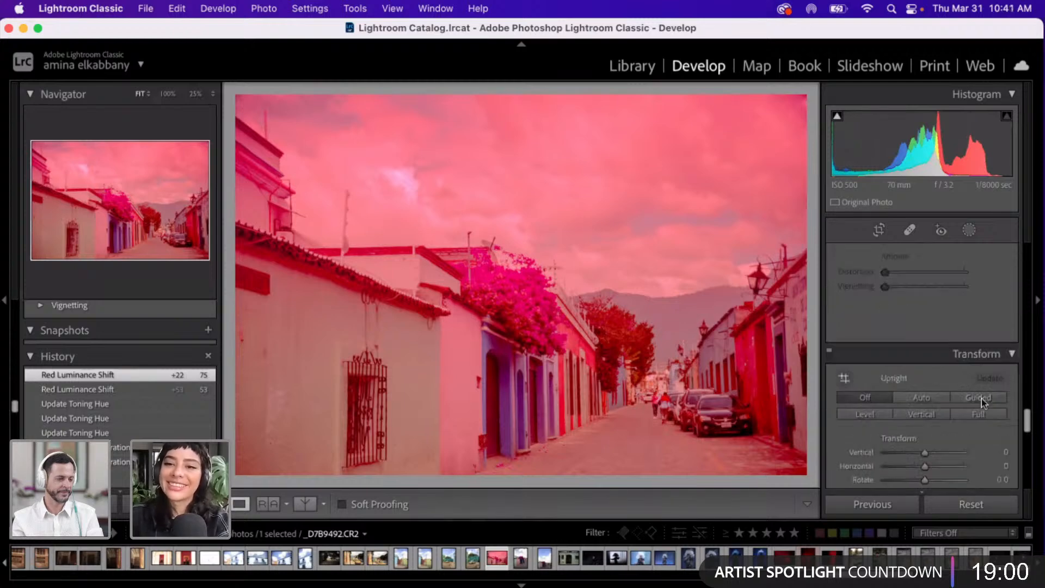
scroll(980, 400, down, 1)
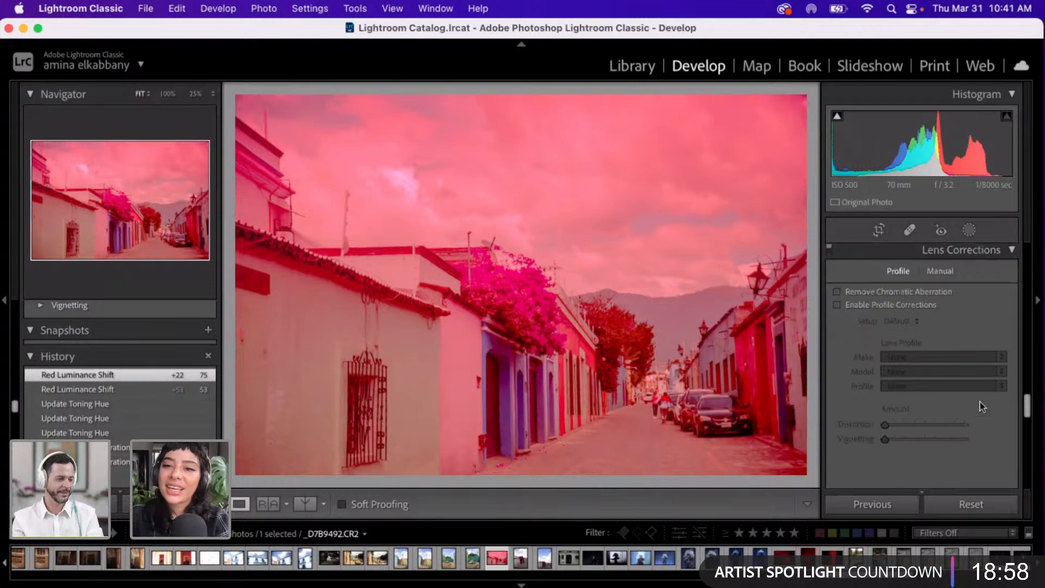
click(839, 305)
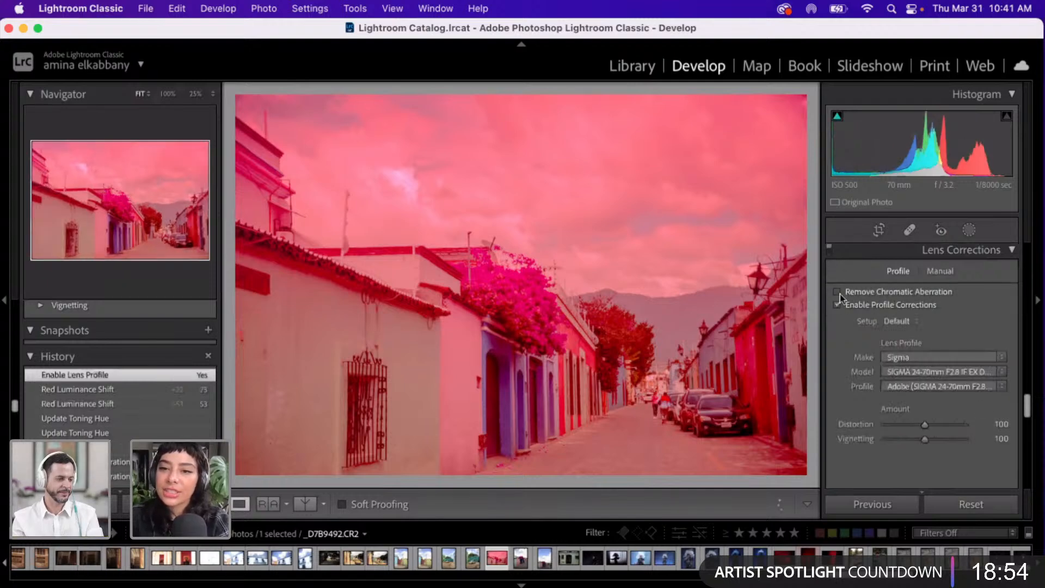
- Remove chromatic aberration from the photo and set the lens profile's vignetting amount to 170
click(839, 293)
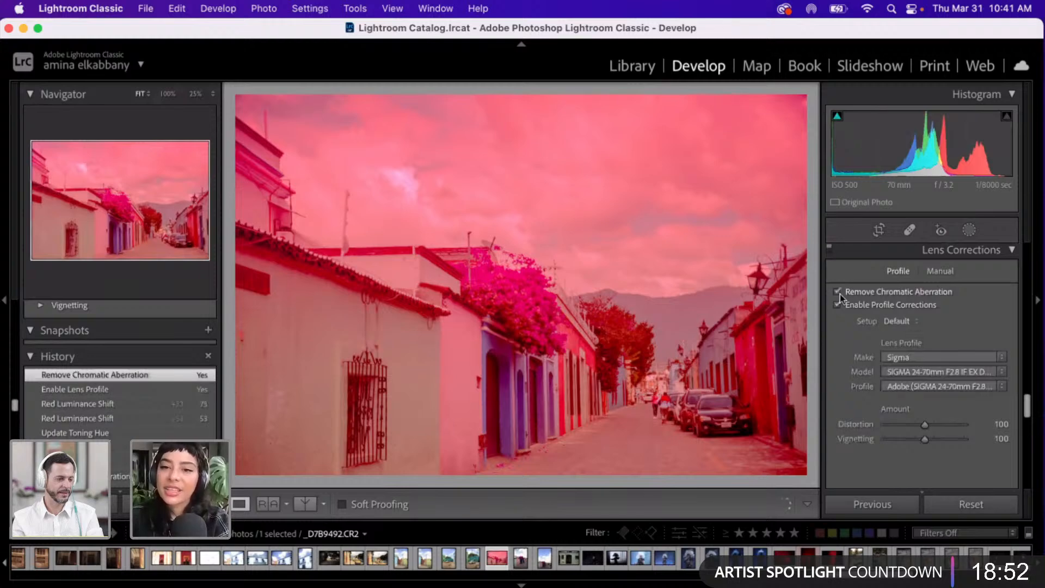
click(950, 442)
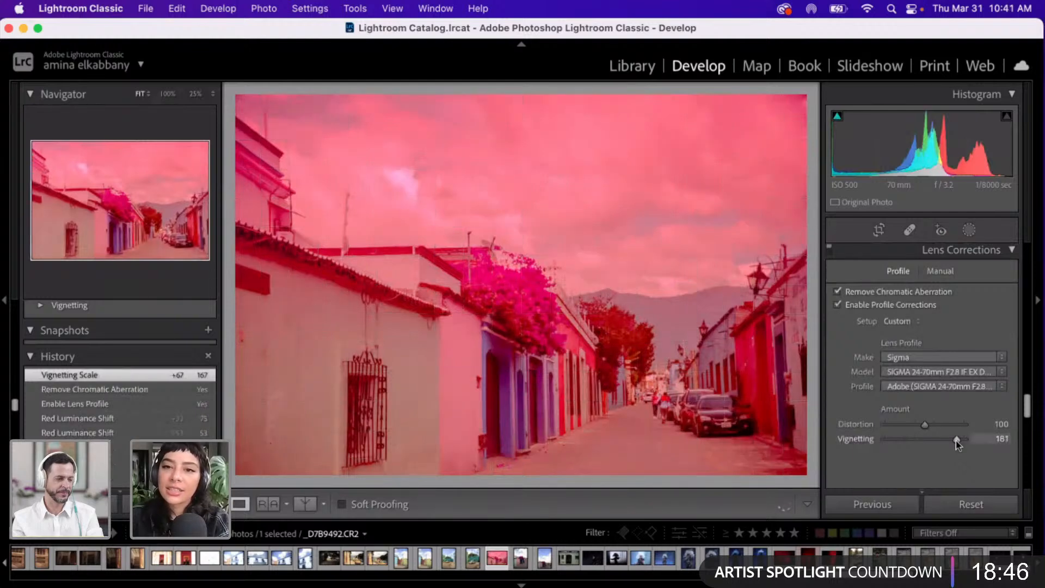
click(953, 439)
click(952, 440)
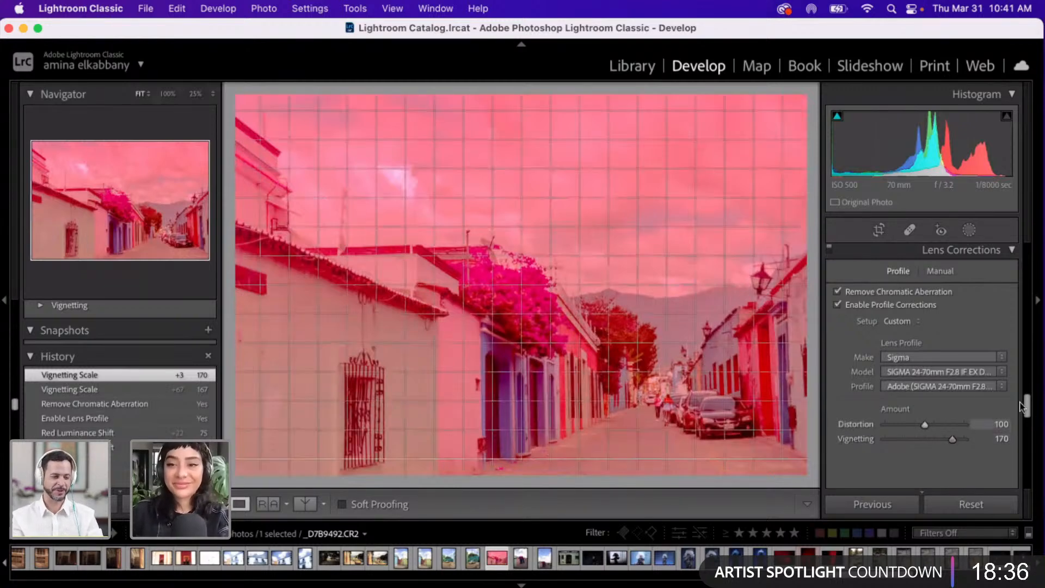
- Set the shadows tint in the camera calibration to +61
scroll(1041, 230, up, 10)
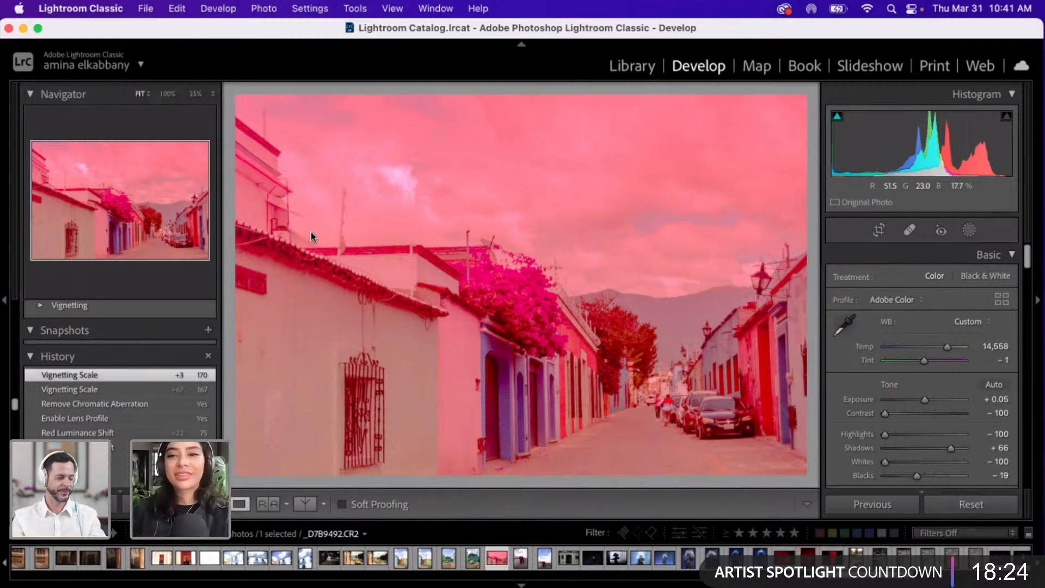
drag(1027, 263, 1002, 370)
scroll(988, 391, down, 5)
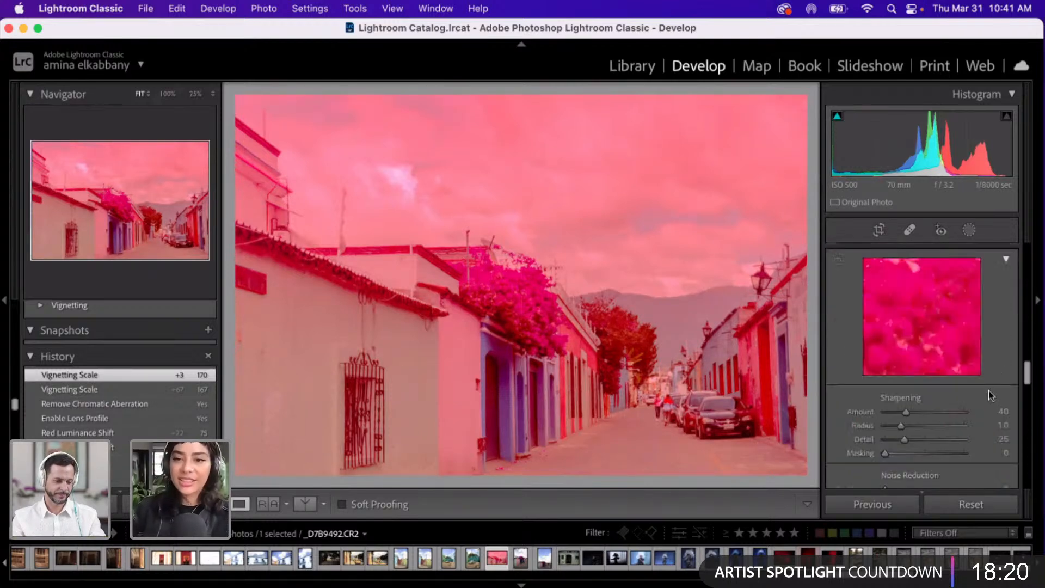
scroll(987, 395, down, 3)
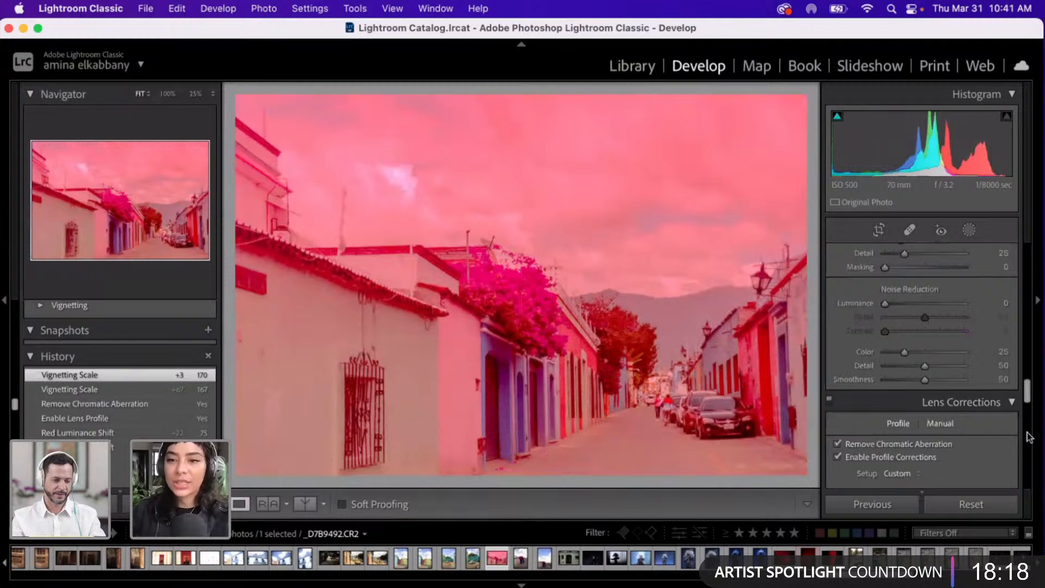
drag(1025, 397, 1027, 467)
scroll(898, 334, down, 3)
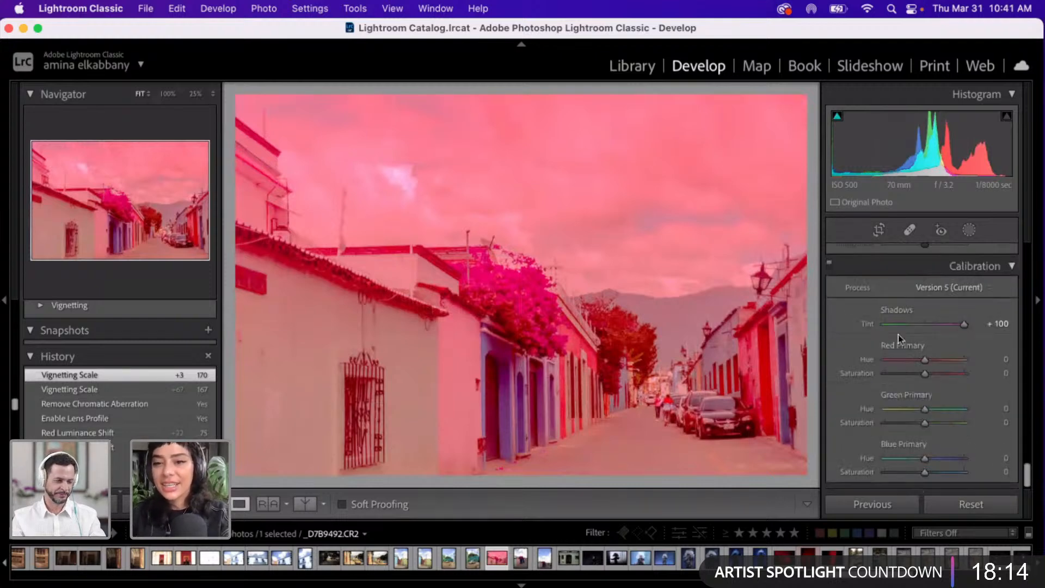
click(896, 325)
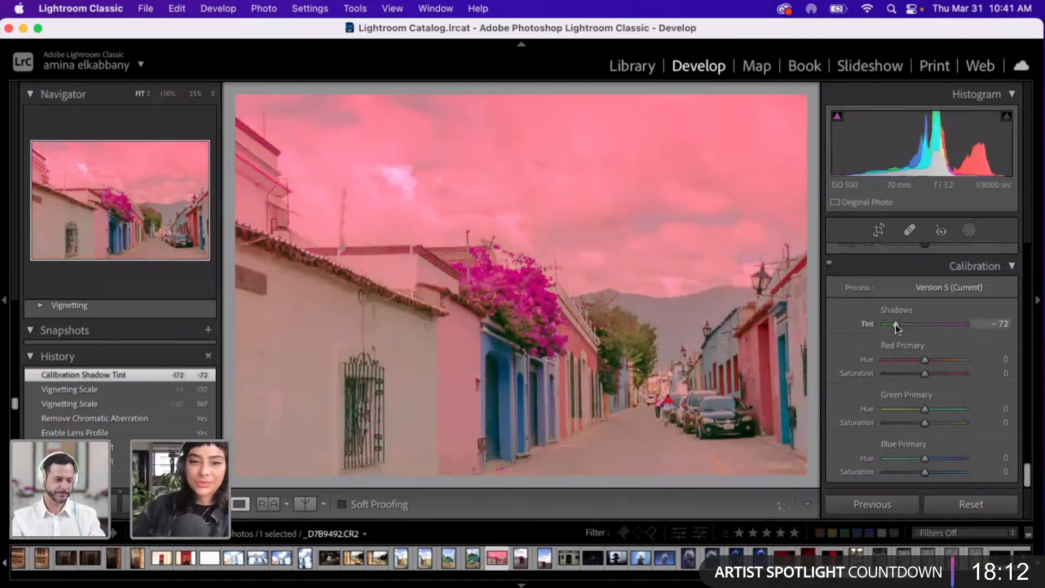
click(927, 324)
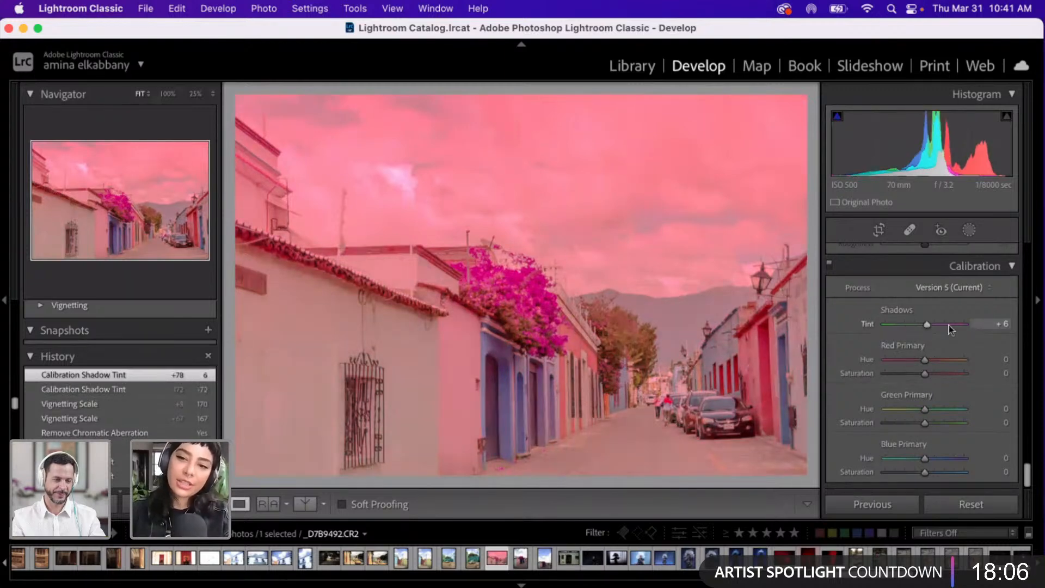
click(948, 324)
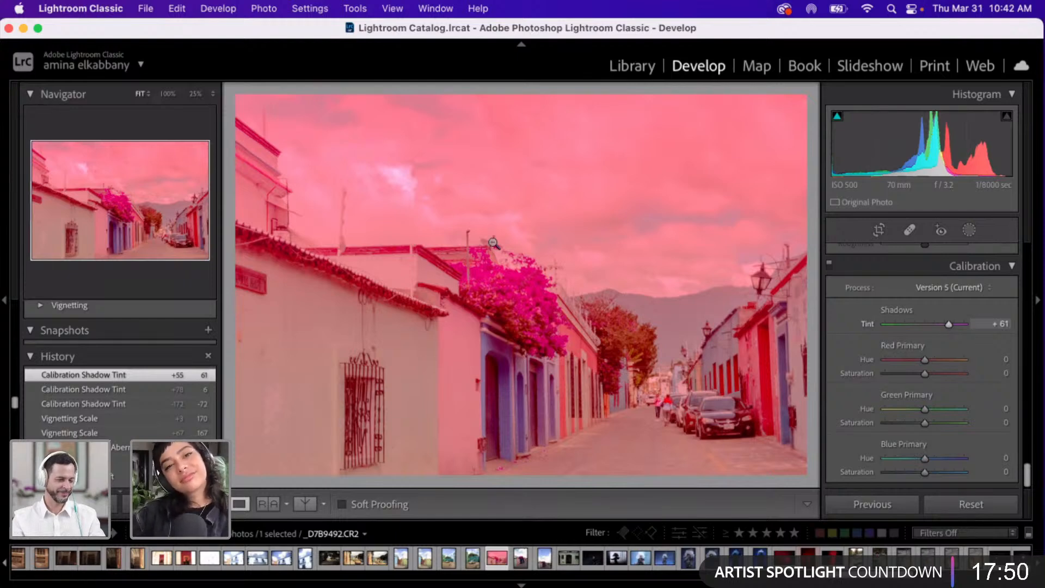
- Compare the original and edited photo in the split and side-by-side before/after layouts, and return to the single-photo view
click(305, 504)
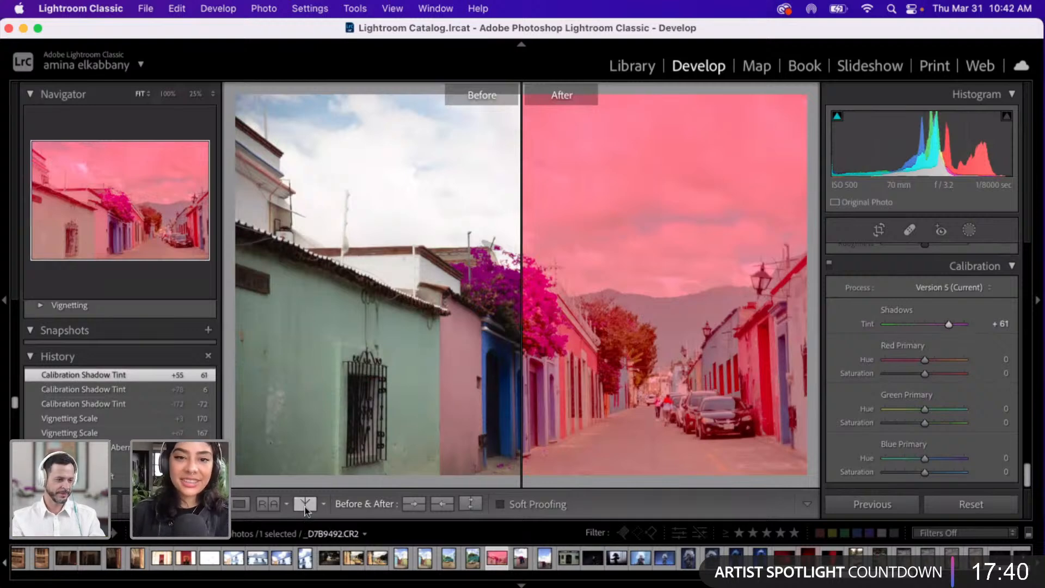
click(305, 507)
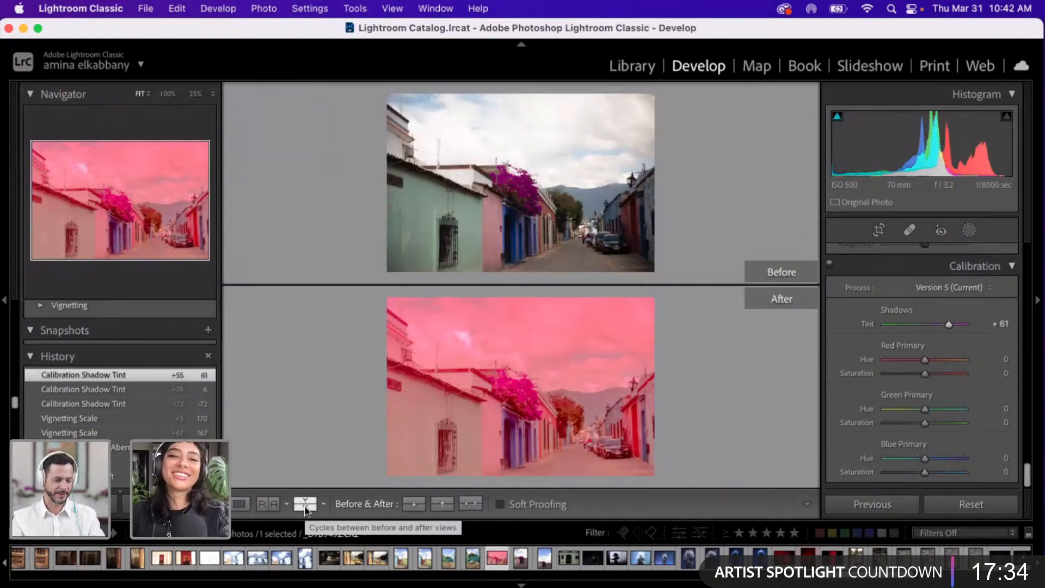
click(304, 508)
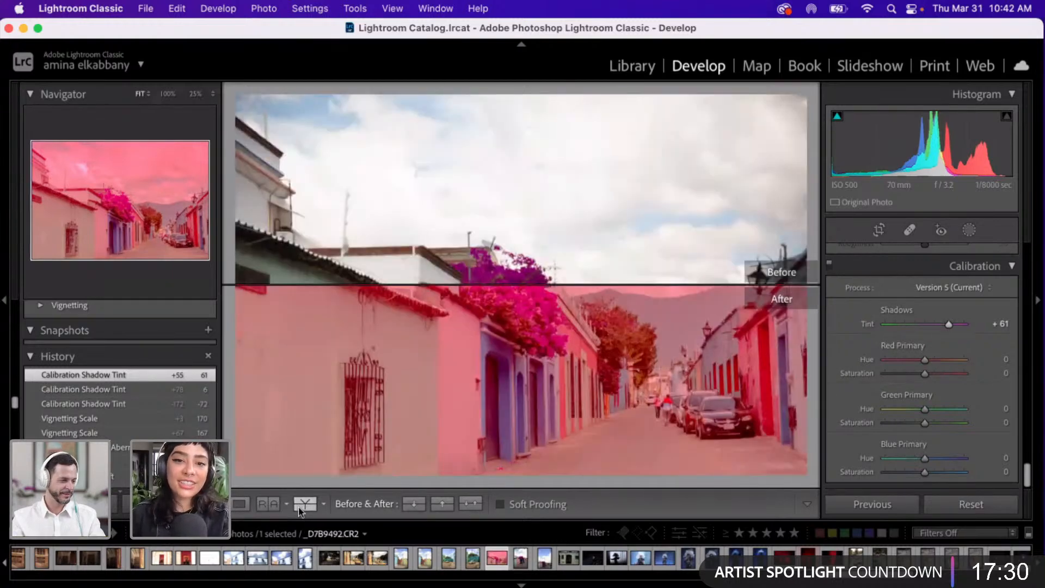
click(300, 507)
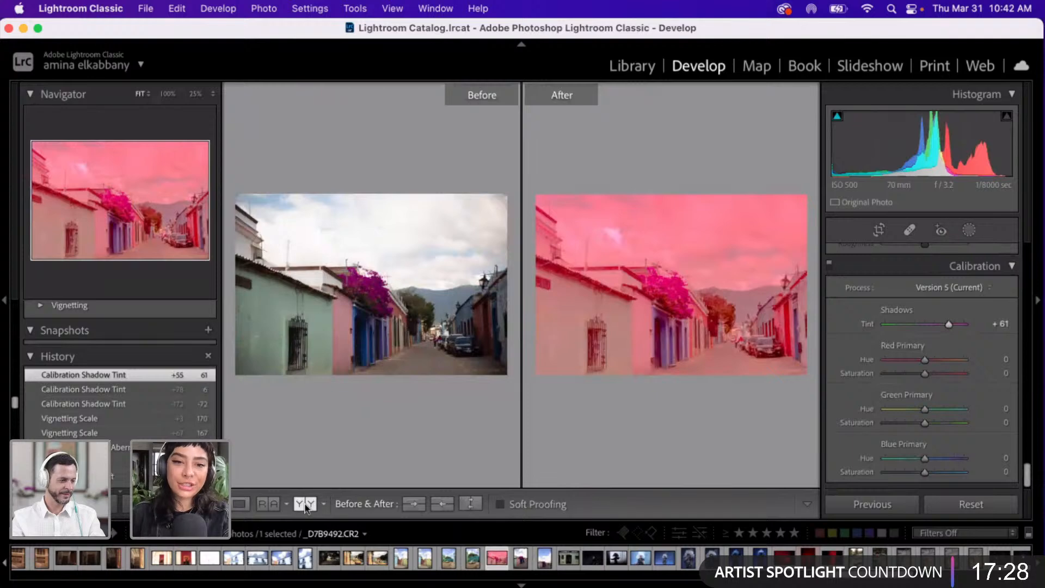
click(306, 506)
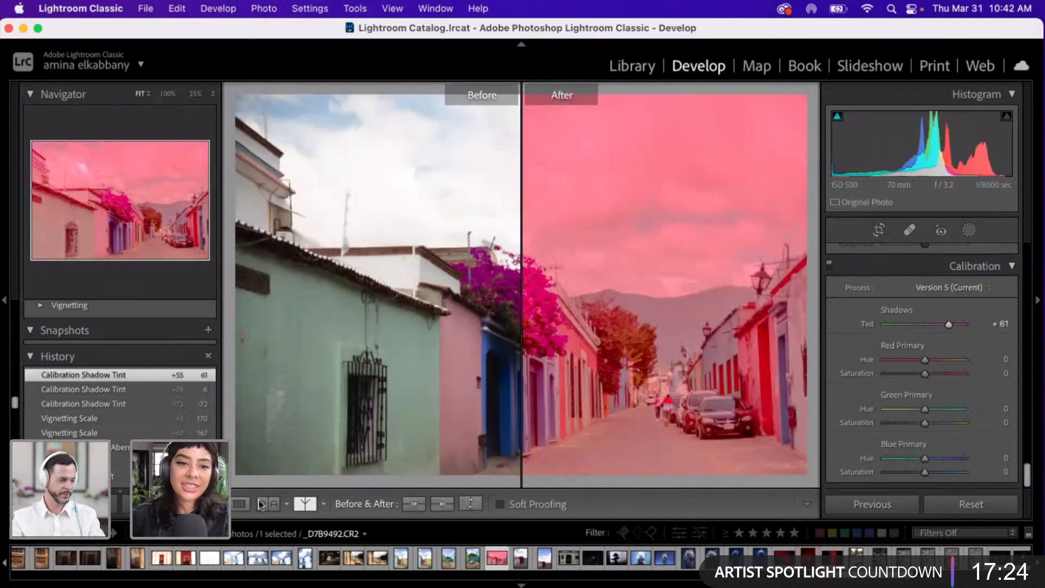
click(240, 505)
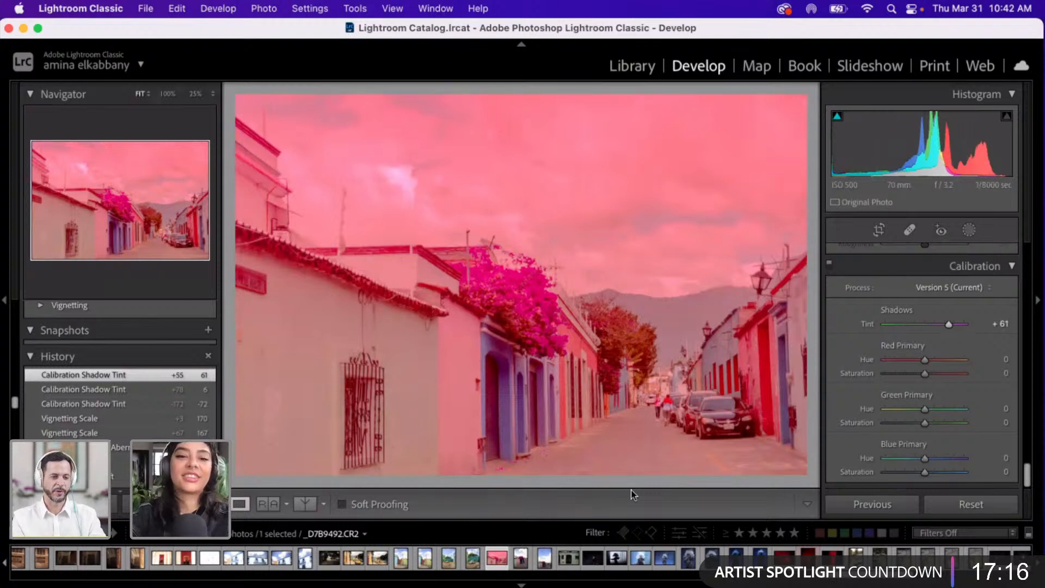
- Add the next two street photos to the selection and enlarge the filmstrip thumbnails
shift+click(536, 557)
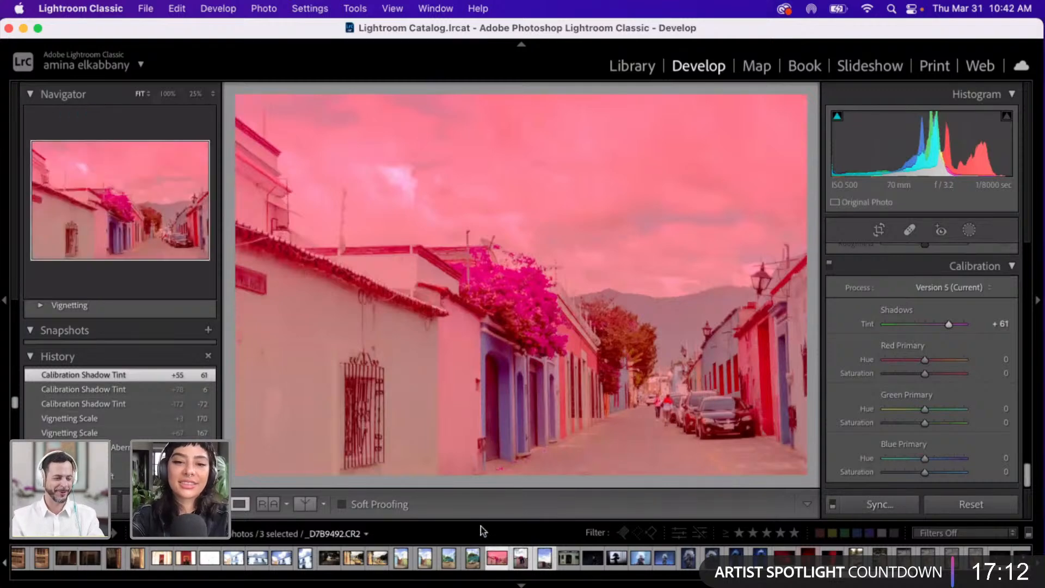
drag(485, 514, 490, 476)
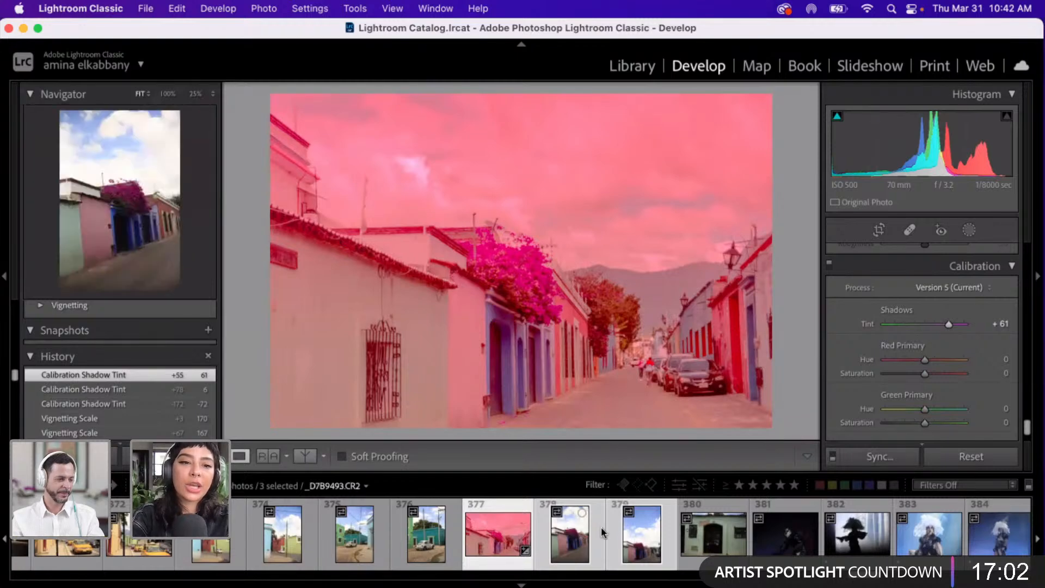
click(873, 458)
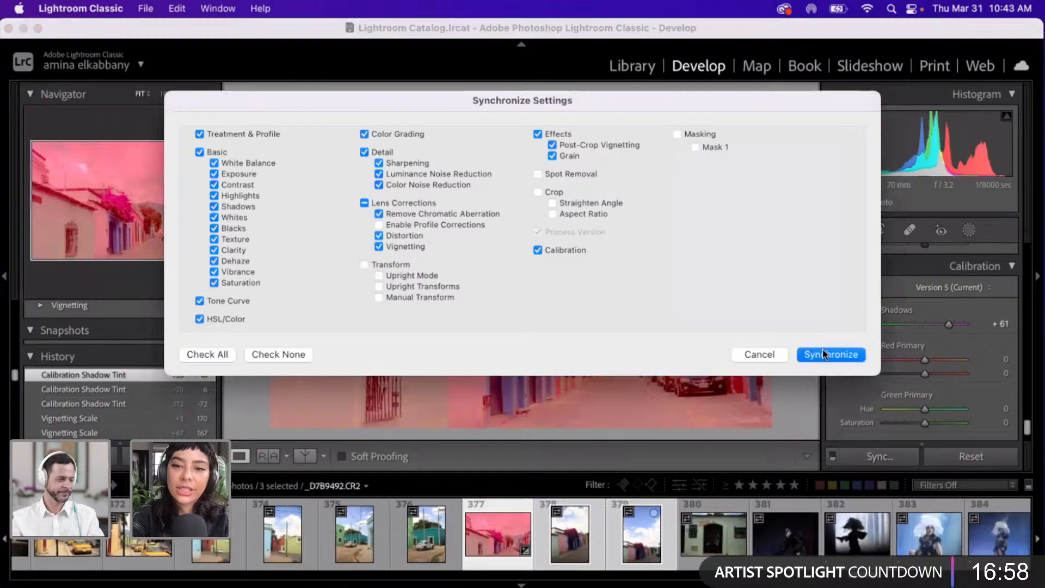
click(757, 358)
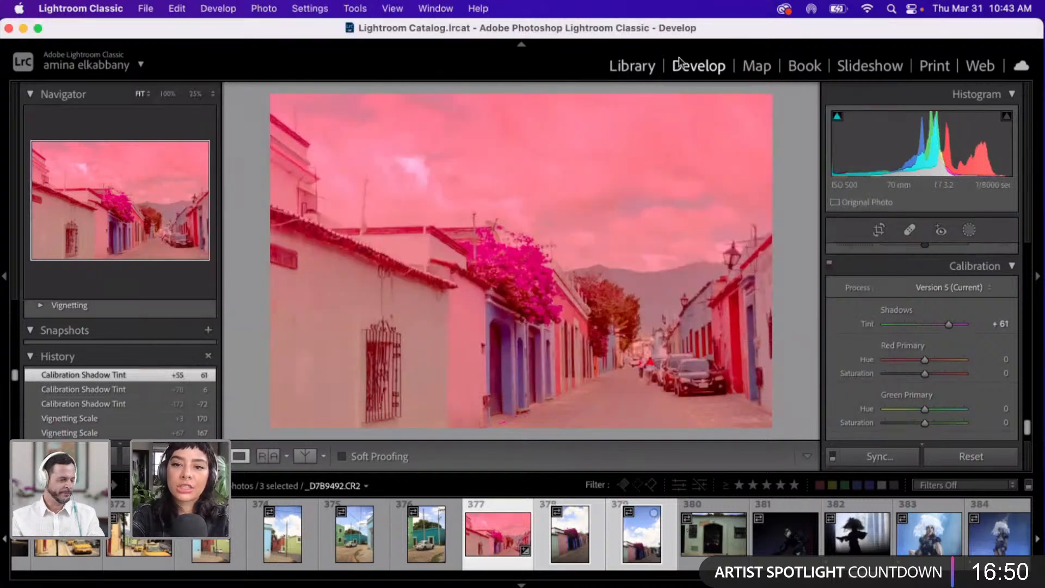
click(633, 71)
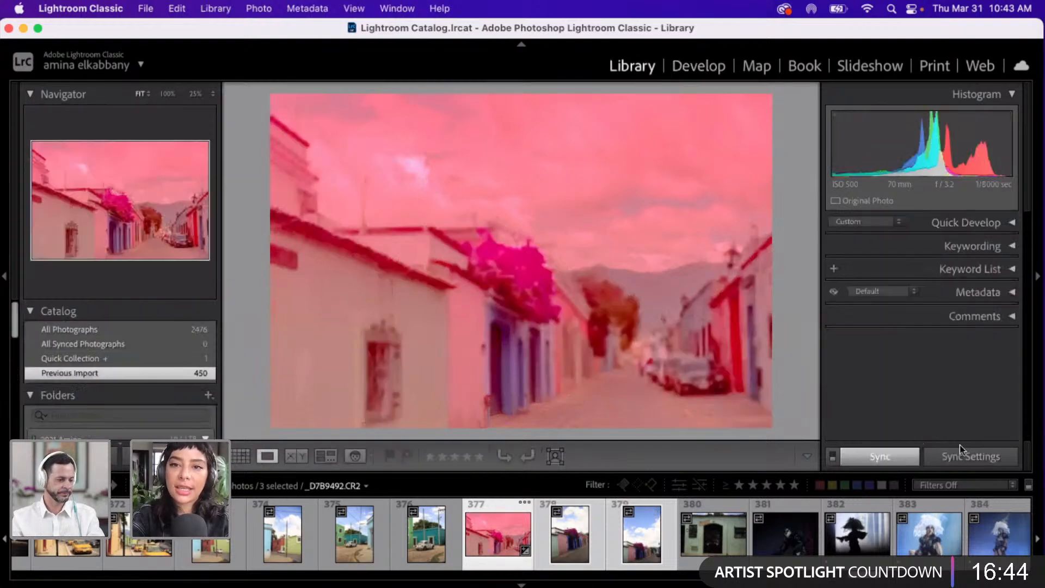
click(687, 67)
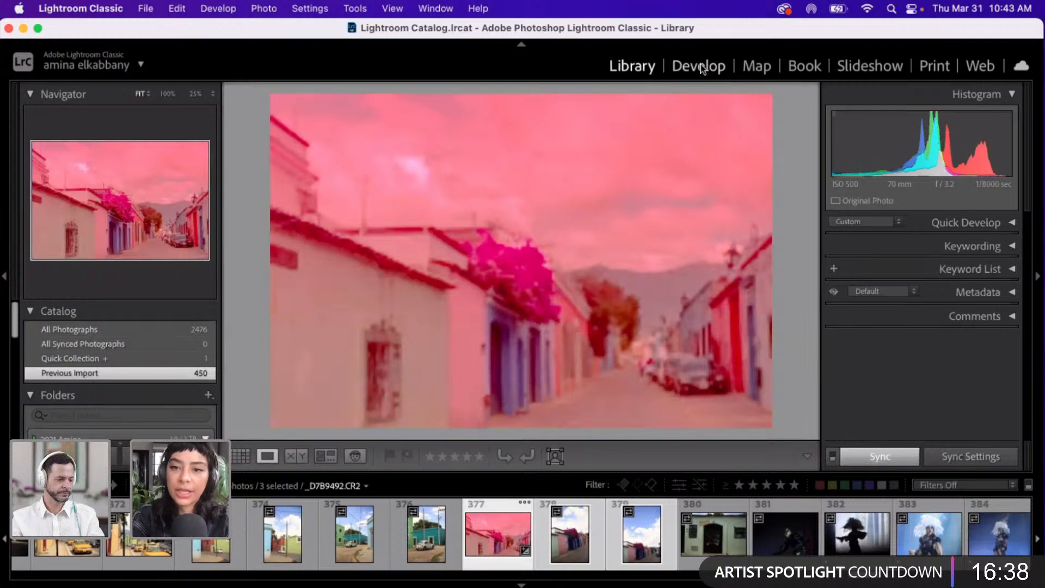
click(702, 68)
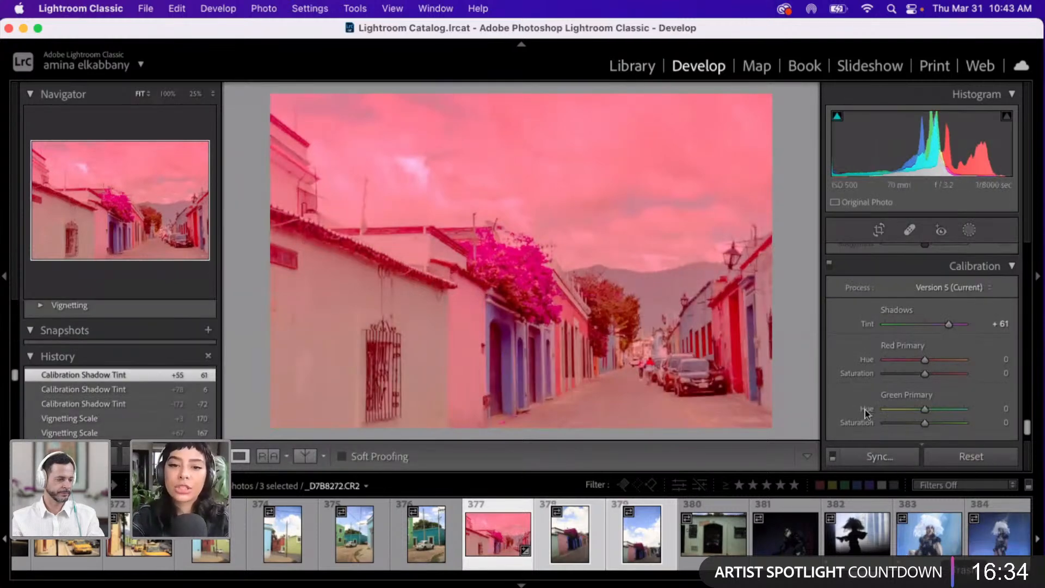
- Synchronize the pink photo's develop settings to the other two selected photos, leaving out profile corrections, transform, spot removal, crop and masking
click(866, 461)
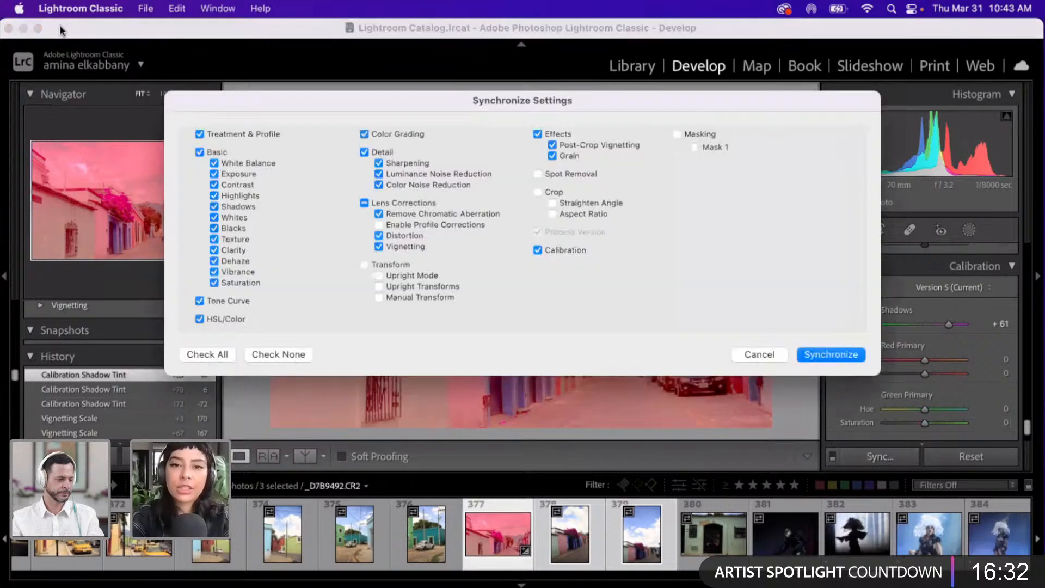
click(814, 358)
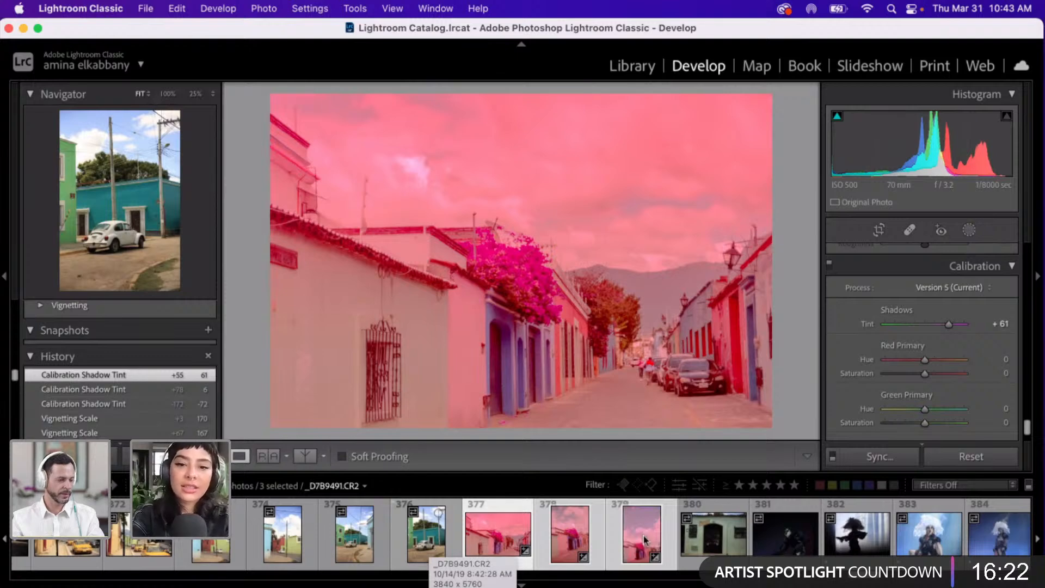
- Examine how the synced pink grade looks on the two vertical street photos, including their skies up close
click(709, 546)
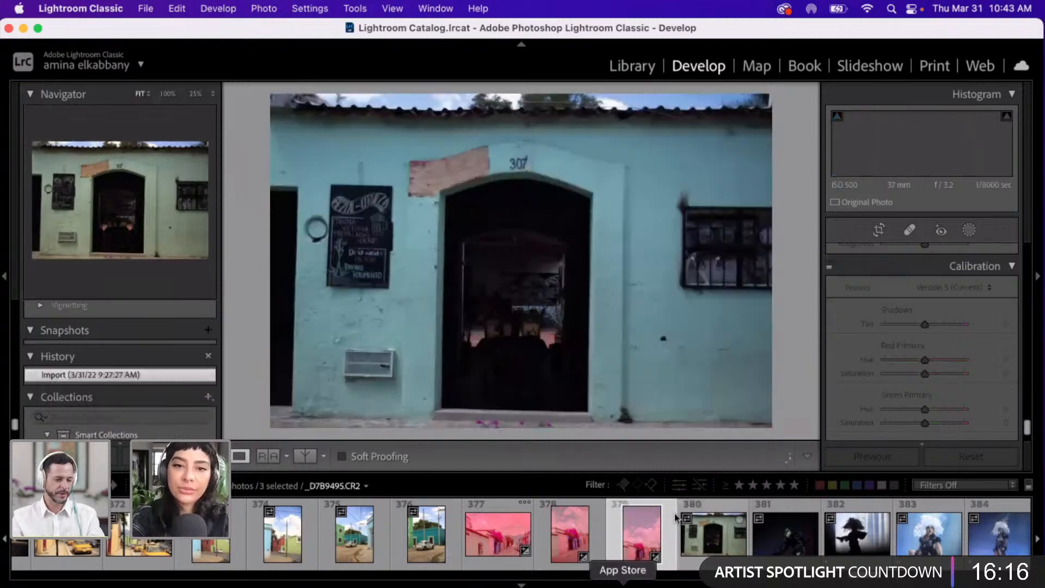
click(657, 536)
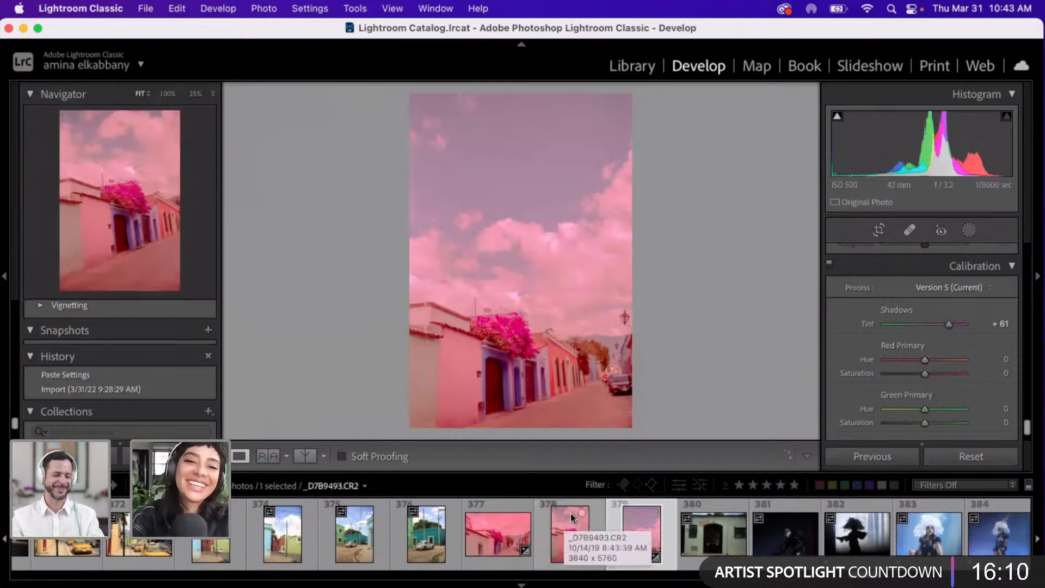
key(Left)
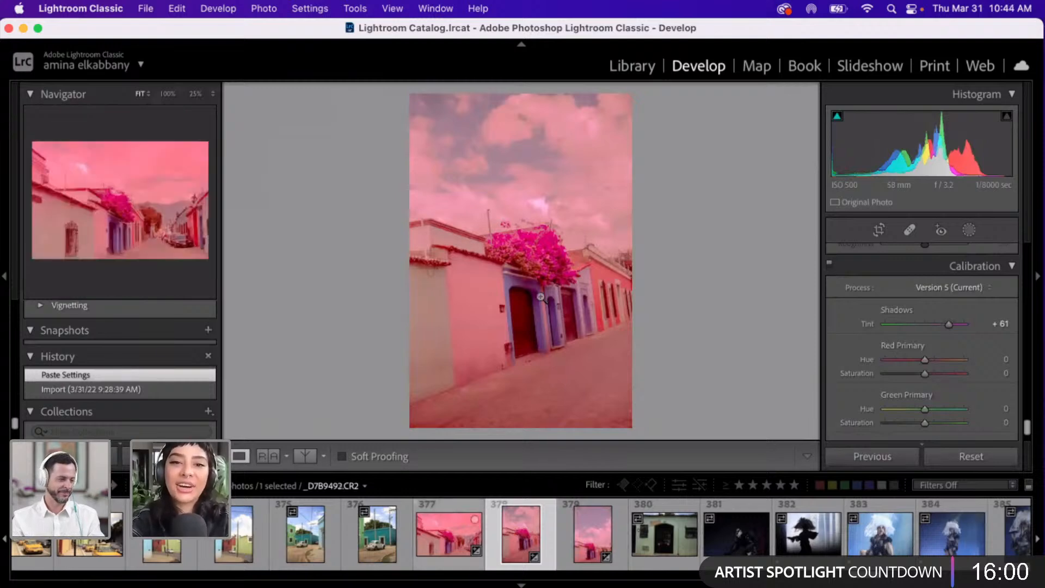
key(Right)
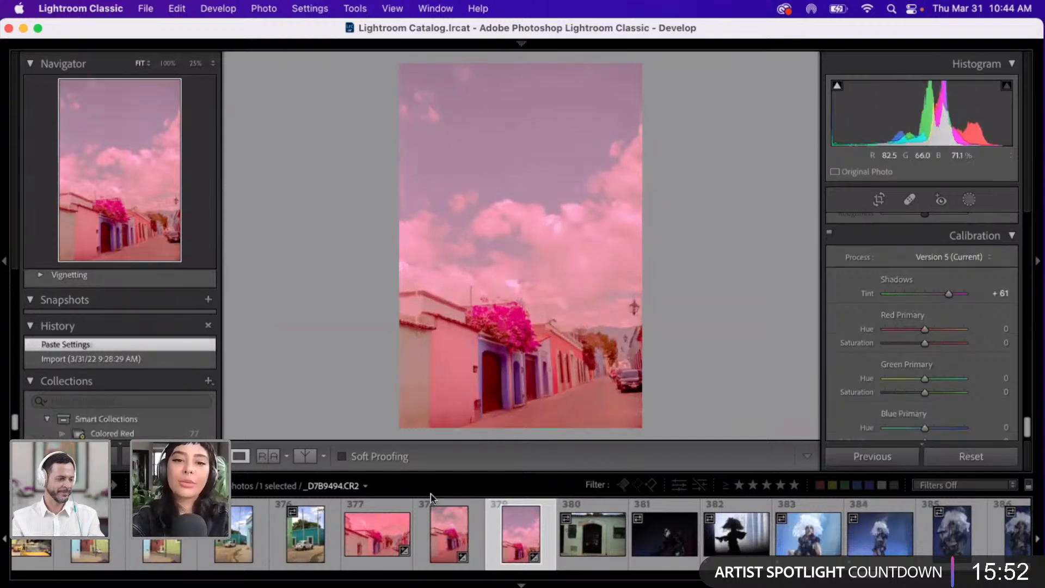
click(445, 529)
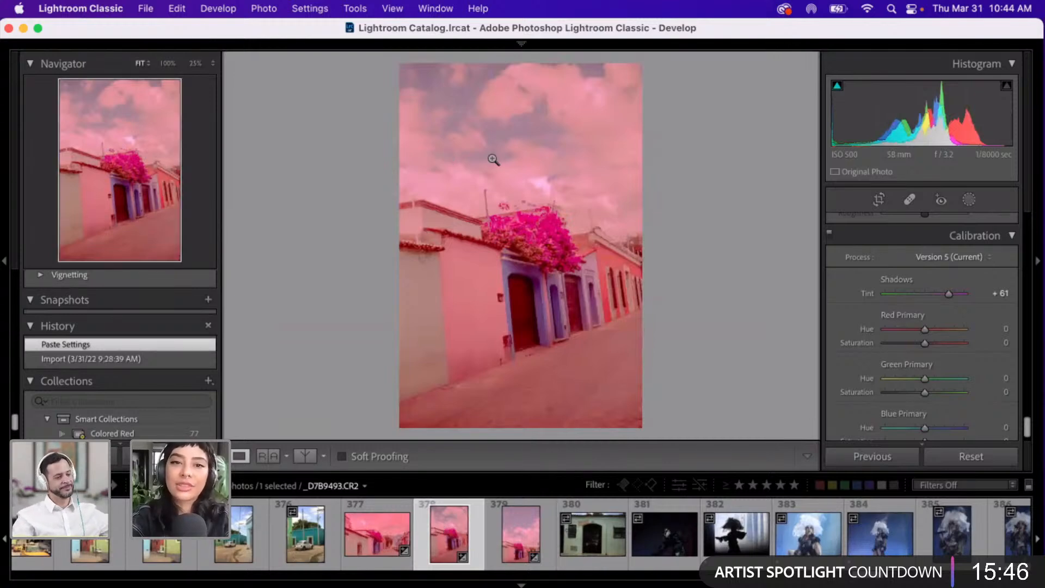
click(397, 236)
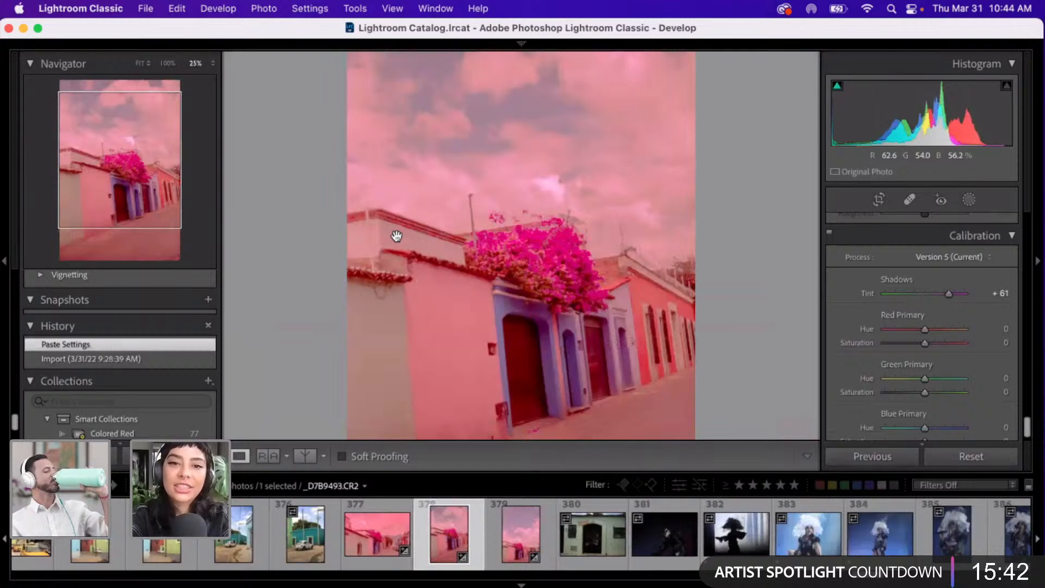
scroll(397, 236, down, 3)
scroll(397, 235, up, 5)
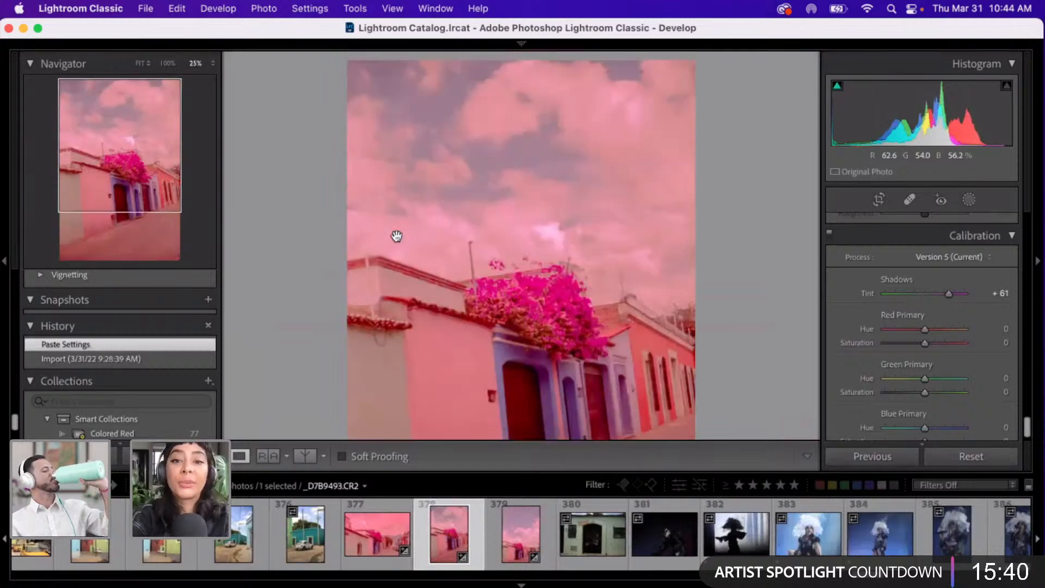
click(396, 235)
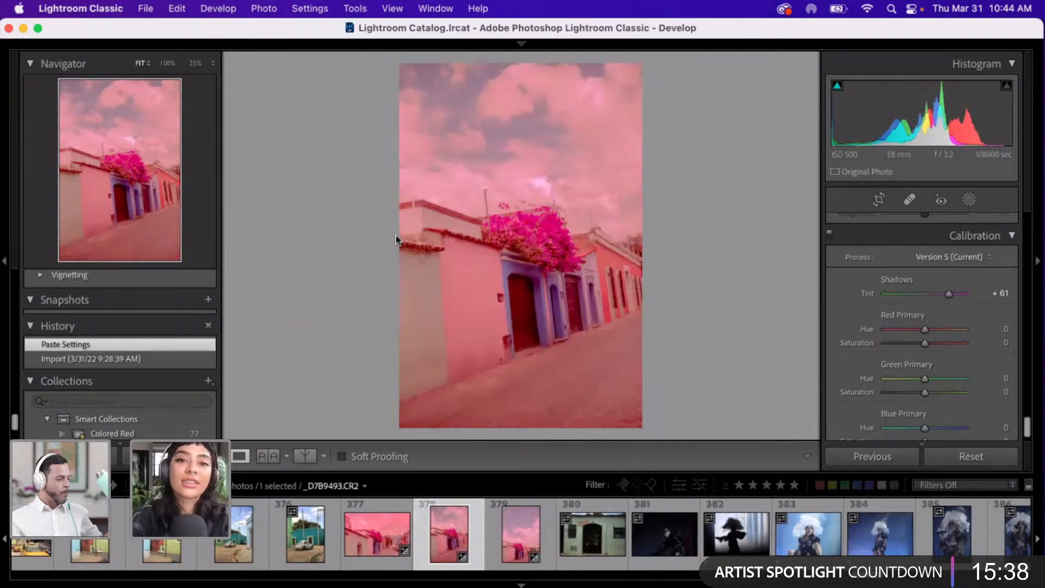
key(Right)
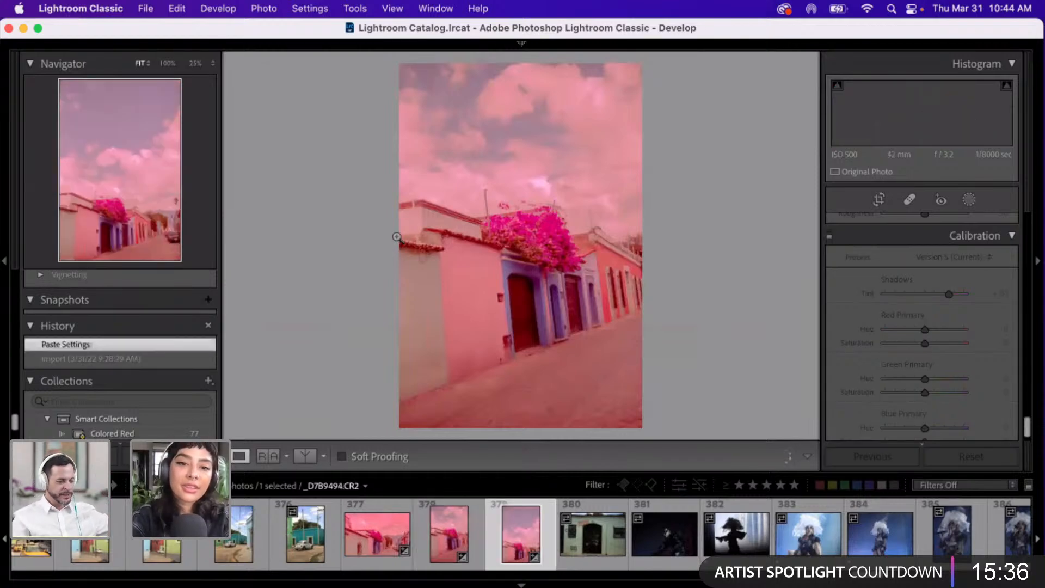
click(468, 250)
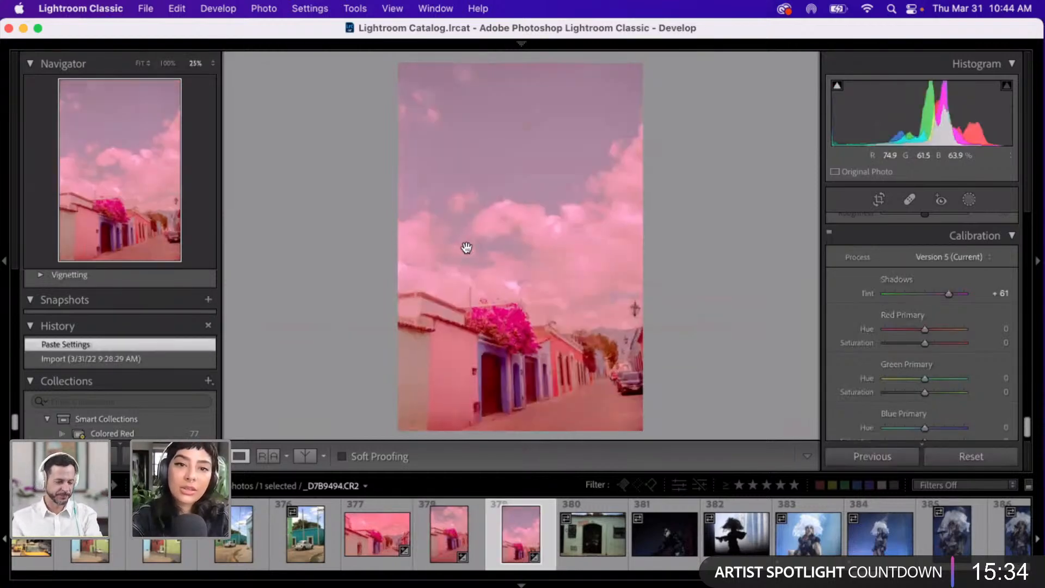
- Examine how the synced pink grade affects the clouds, buildings and street in the third street photo
scroll(467, 248, down, 3)
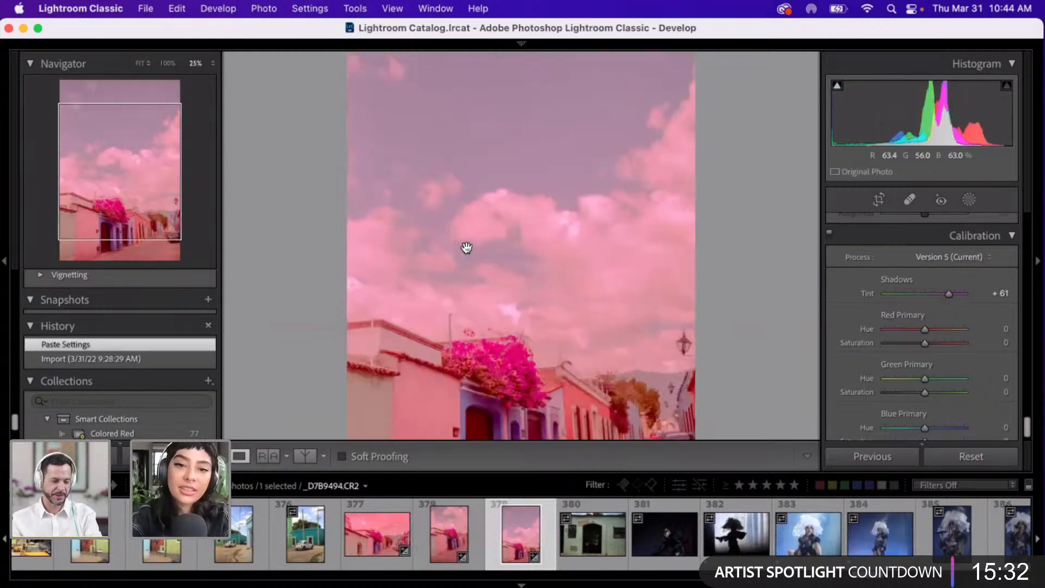
scroll(466, 247, down, 3)
scroll(467, 248, up, 2)
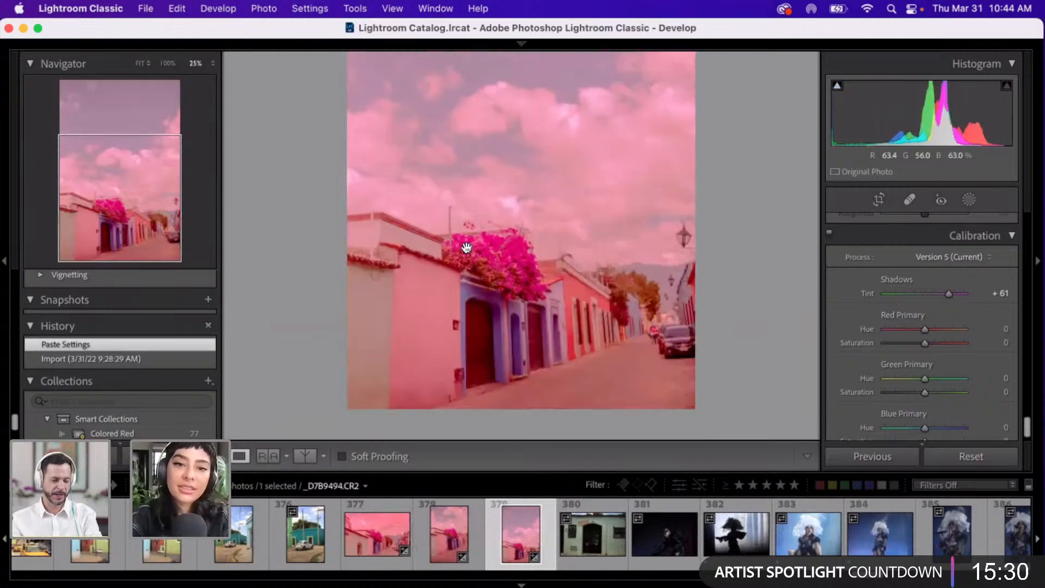
scroll(467, 247, up, 2)
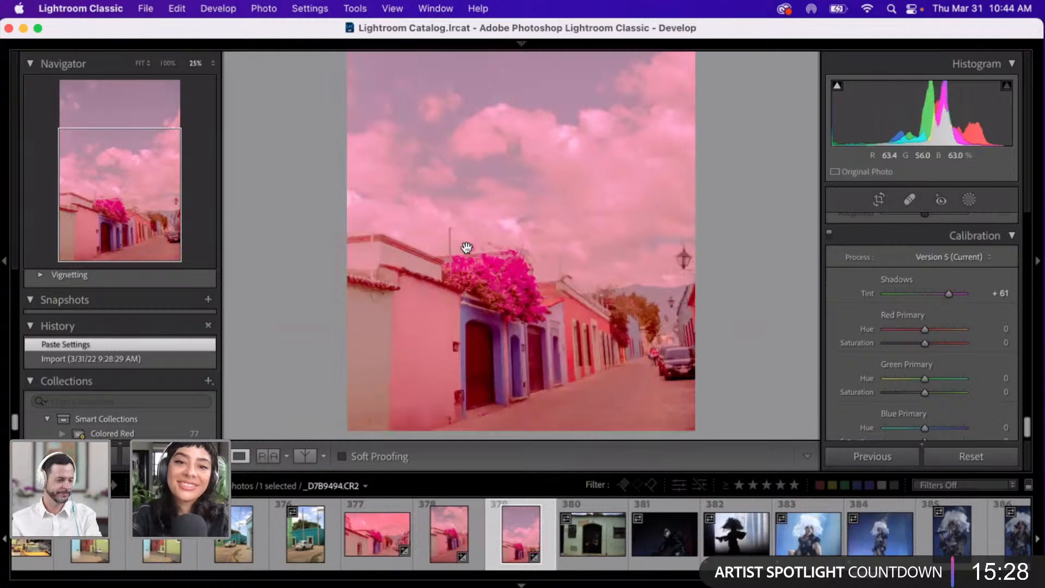
key(super+equal)
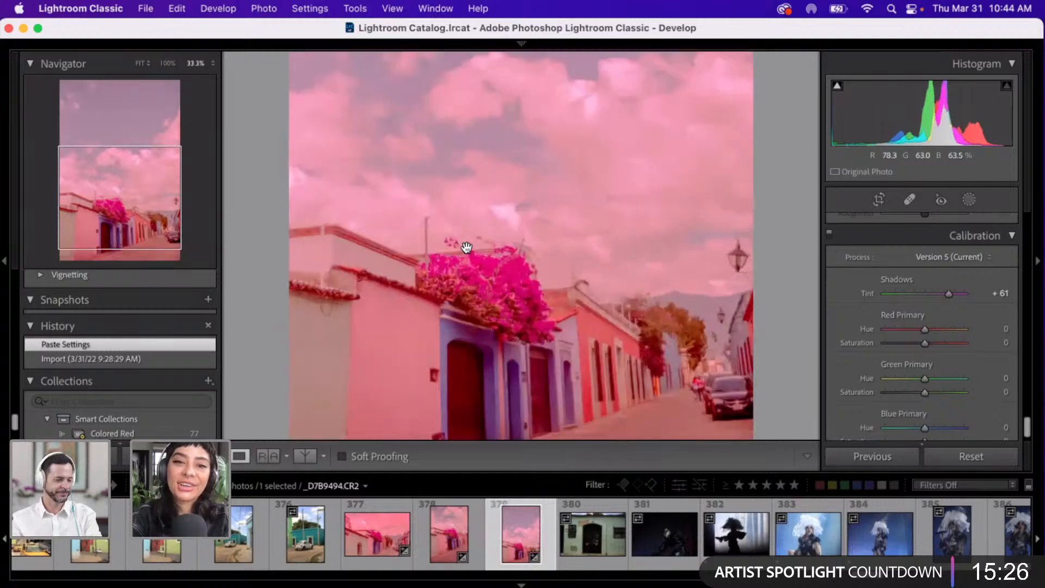
key(super+minus)
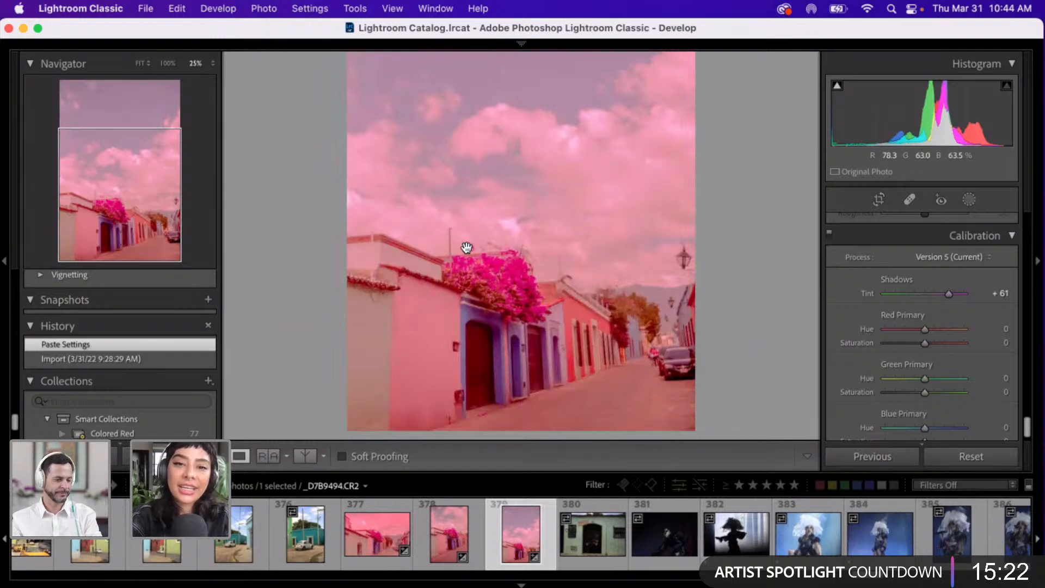
scroll(466, 248, up, 3)
scroll(467, 247, up, 3)
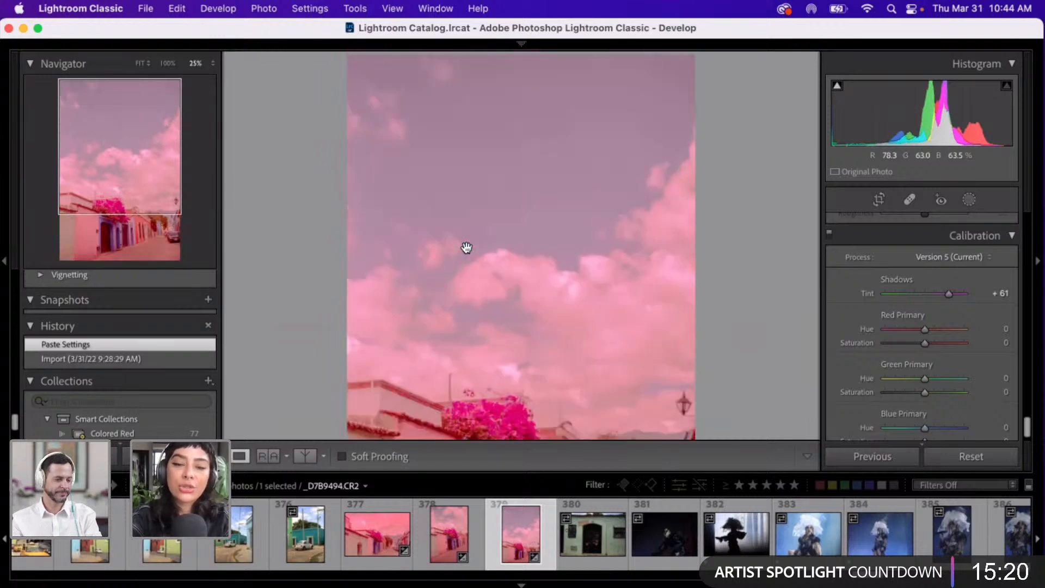
scroll(466, 248, down, 1)
scroll(466, 247, down, 3)
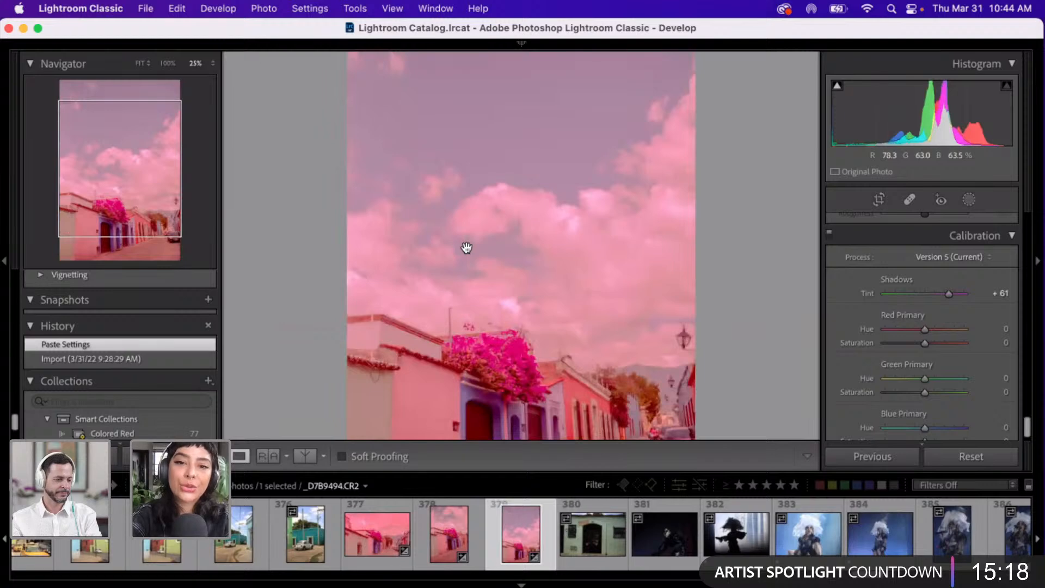
scroll(466, 248, down, 3)
scroll(466, 248, down, 2)
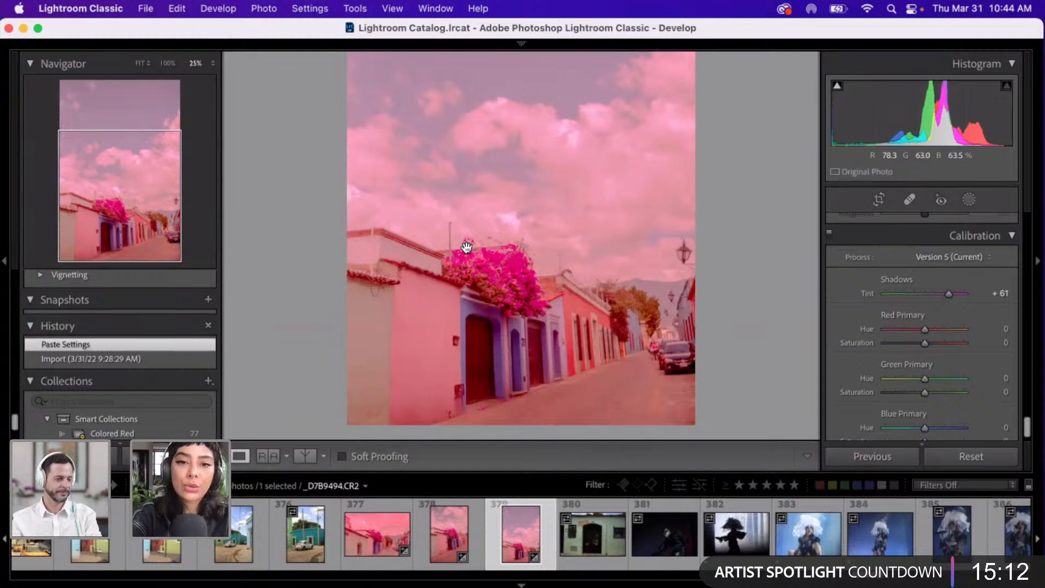
- Inspect the bougainvillea, blue doorways, far buildings and parked cars of this photo up close at 50% magnification
key(super+equal)
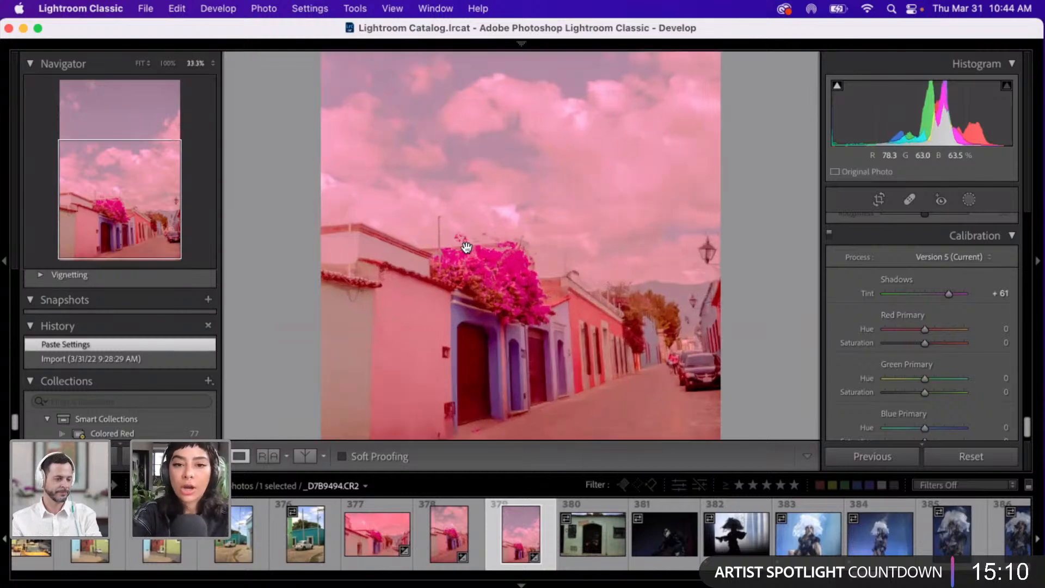
key(super+equal)
scroll(466, 248, down, 3)
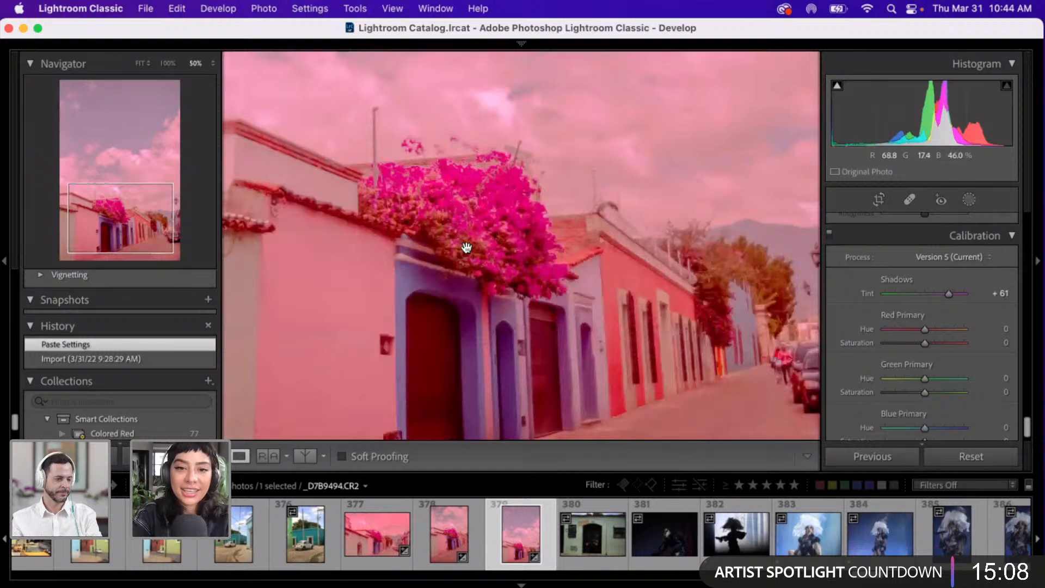
scroll(466, 248, down, 3)
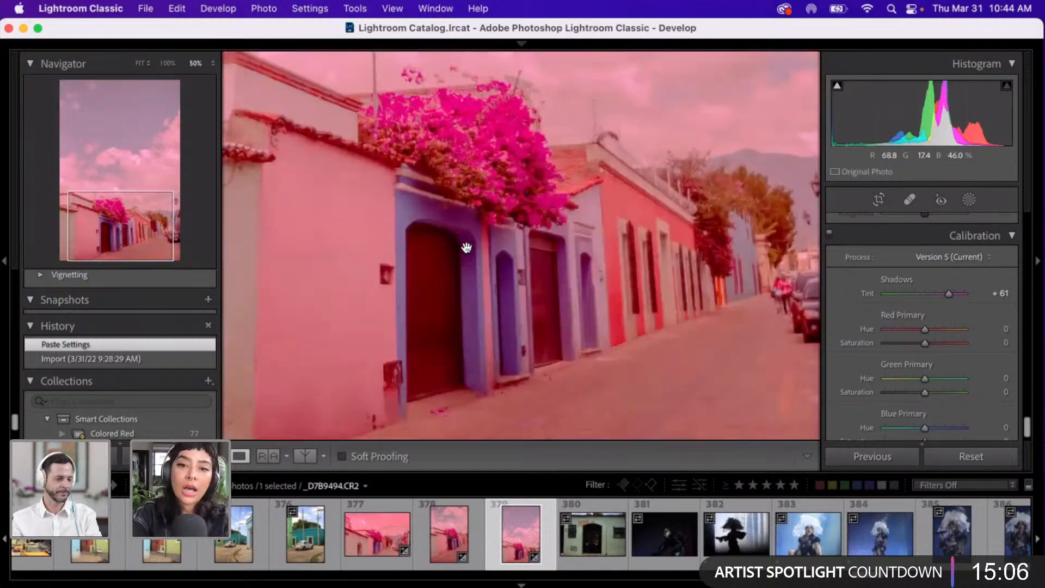
scroll(466, 247, right, 3)
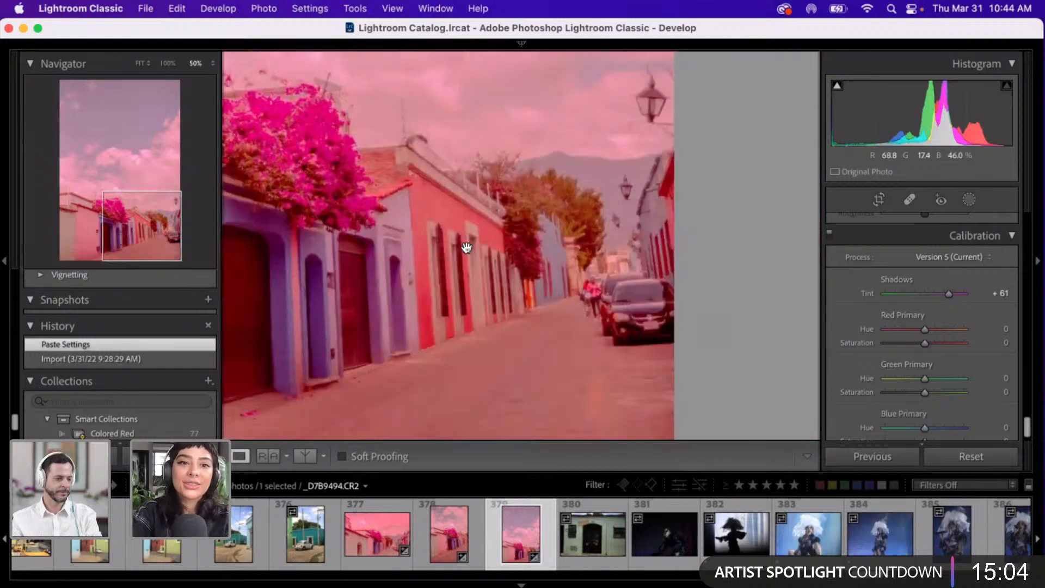
scroll(467, 247, left, 3)
scroll(466, 247, up, 3)
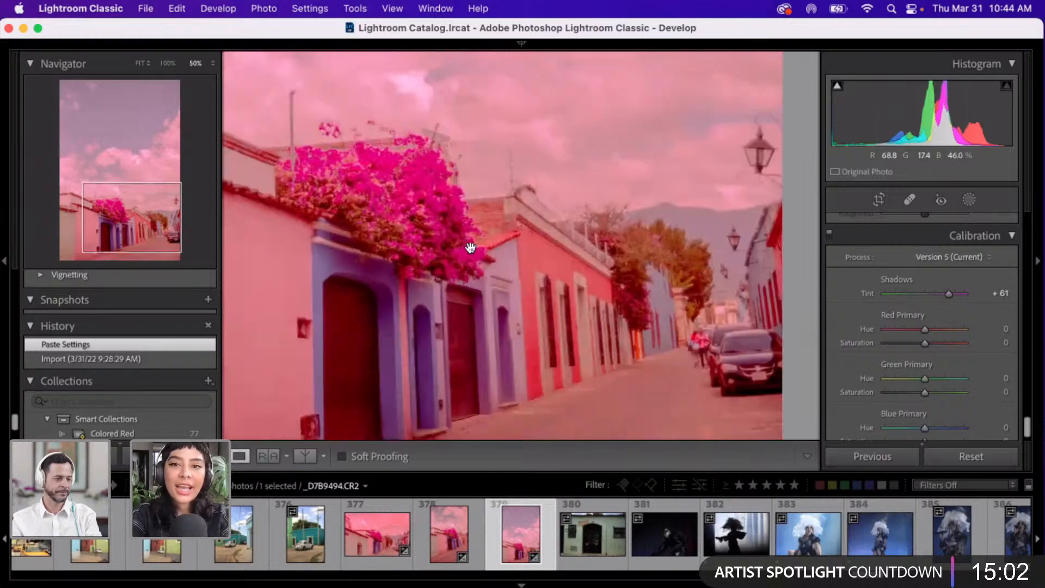
scroll(469, 248, left, 2)
scroll(474, 248, down, 2)
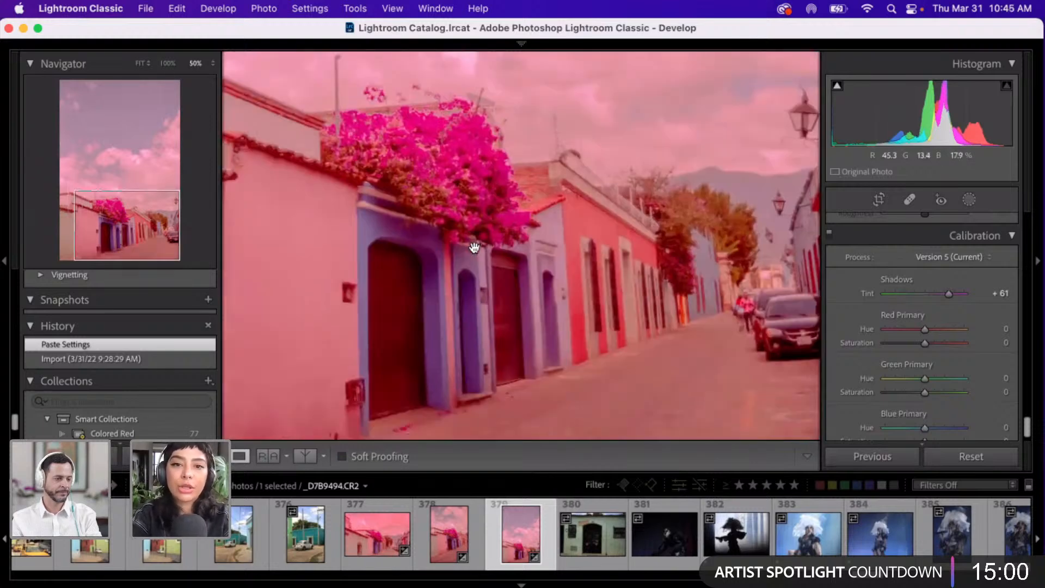
scroll(474, 248, down, 2)
scroll(474, 248, left, 1)
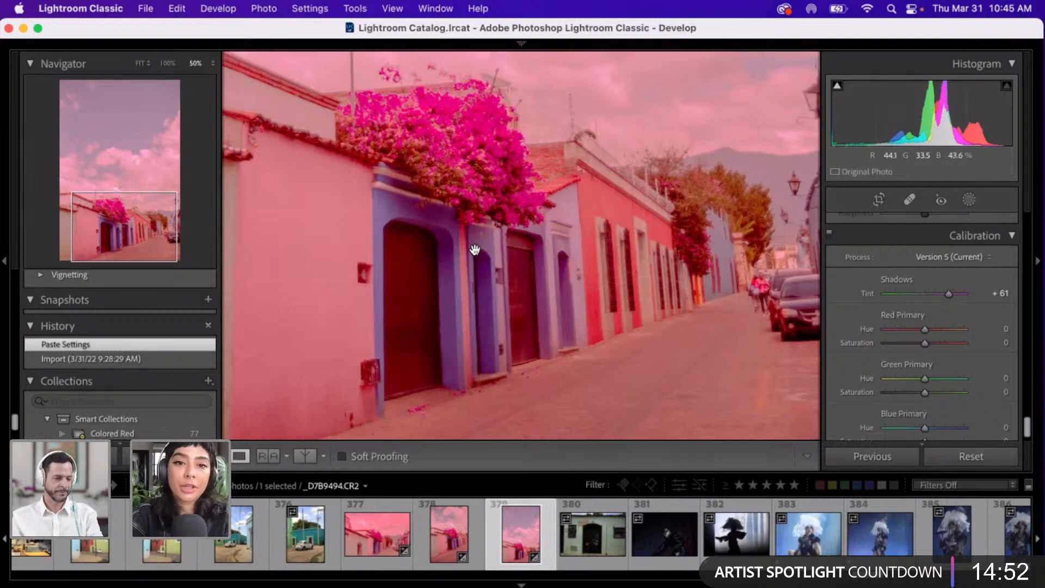
- Review the same photo's sky against its street at 33.3% magnification, and check the remaining calibration settings
key(super+minus)
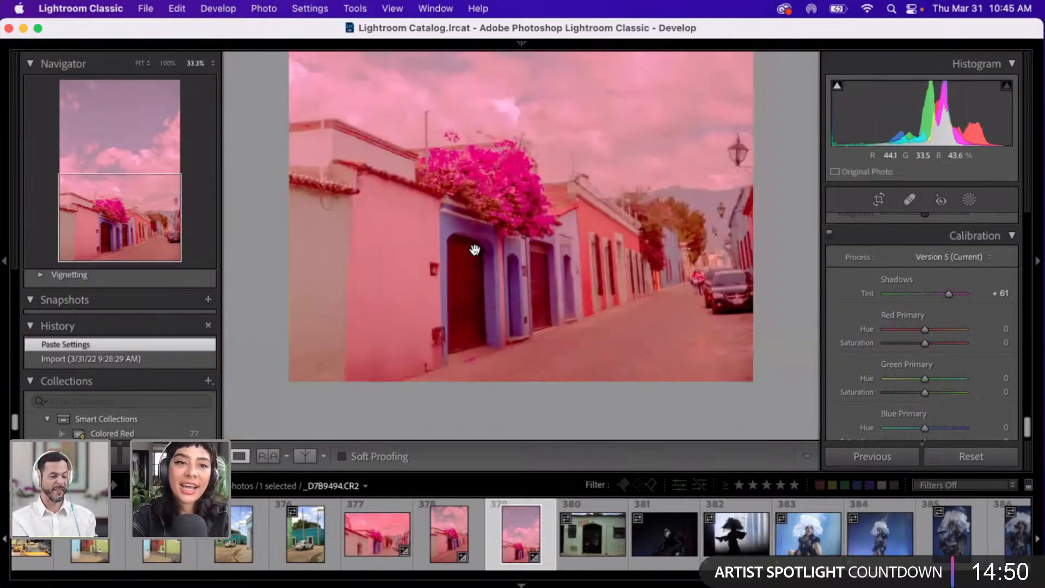
scroll(475, 250, up, 5)
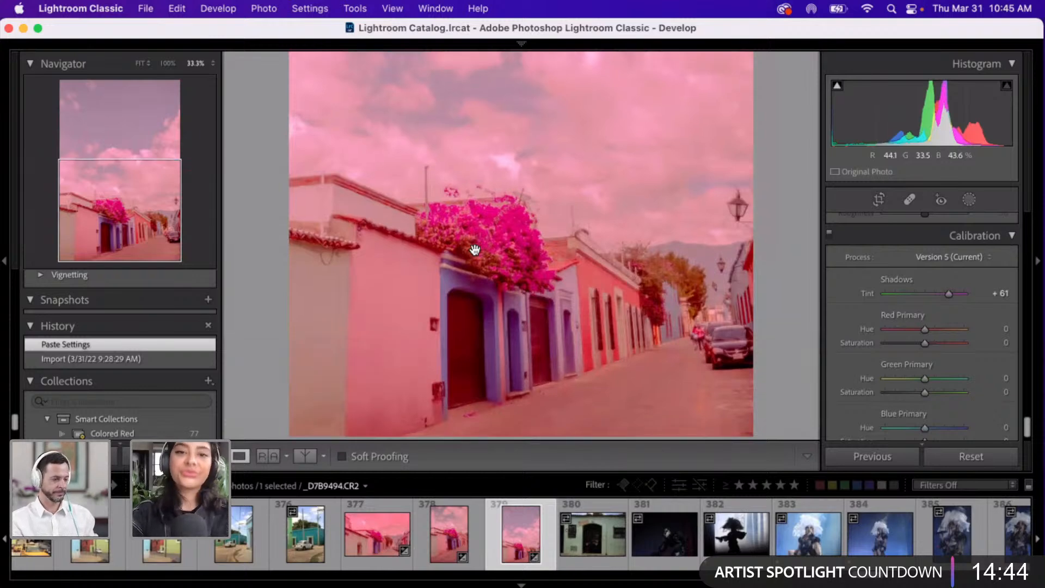
scroll(475, 249, up, 10)
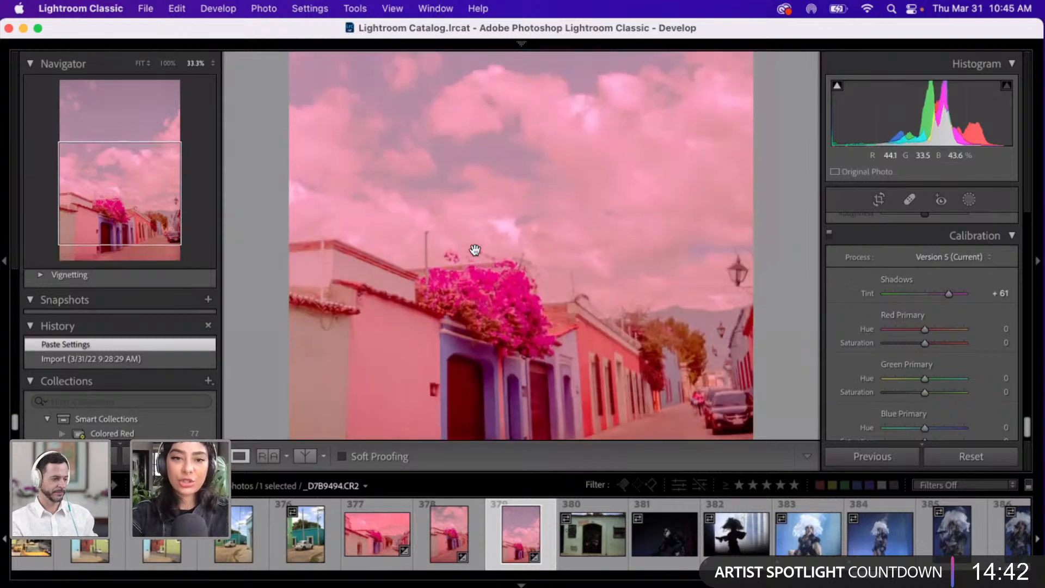
scroll(475, 249, up, 4)
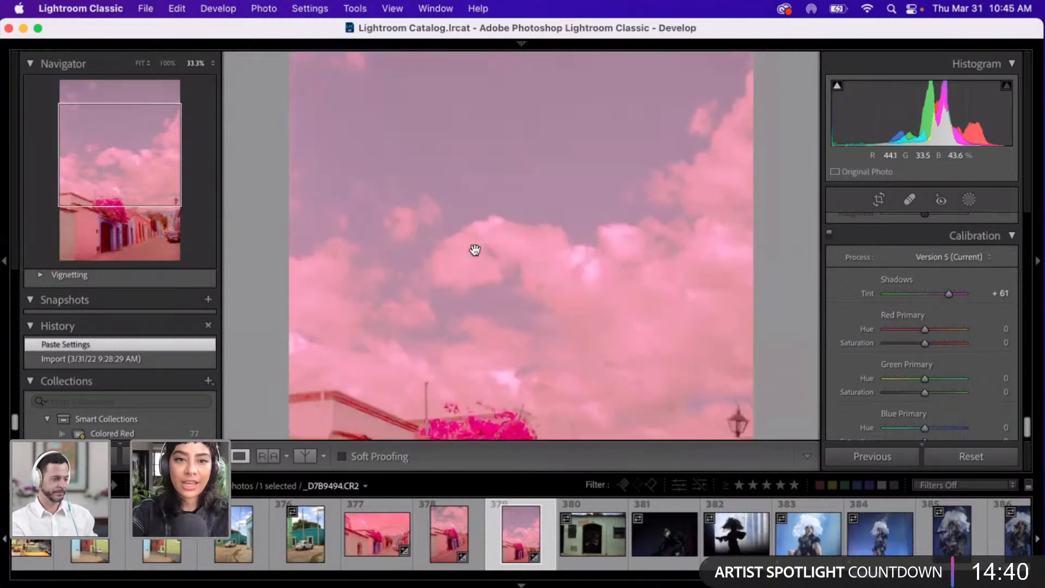
scroll(474, 249, up, 5)
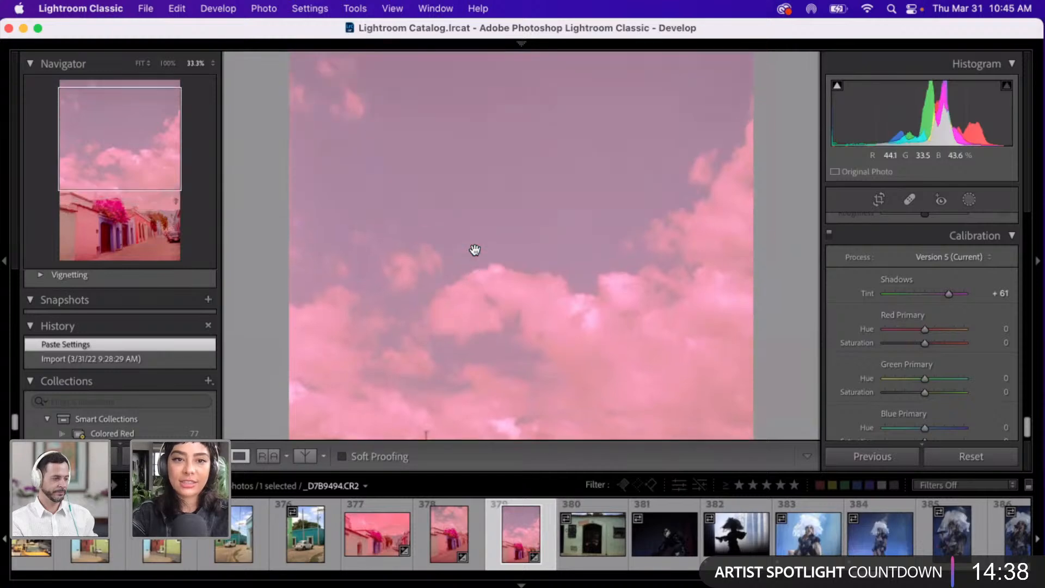
scroll(475, 250, up, 2)
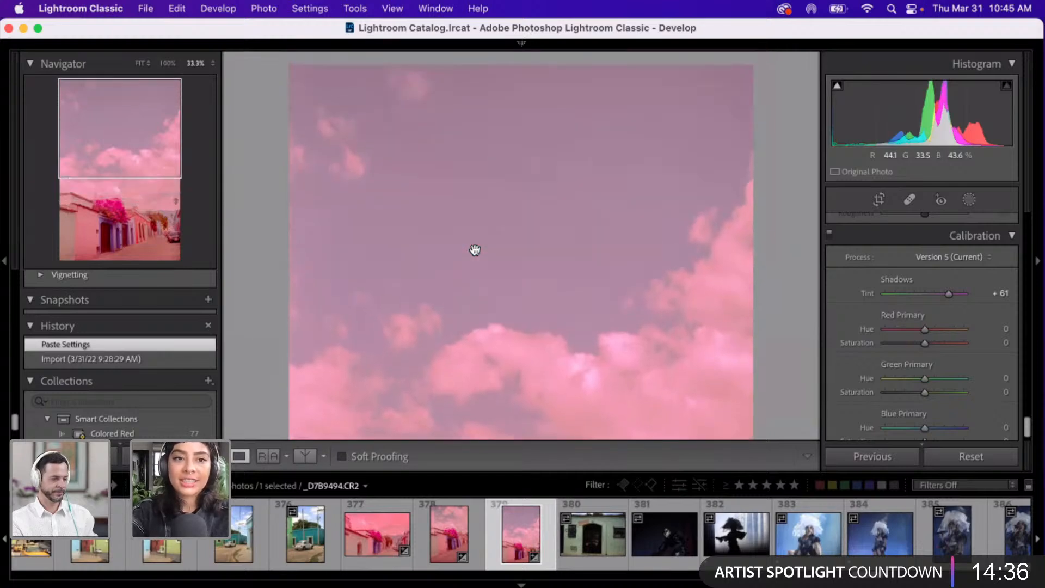
scroll(474, 250, down, 8)
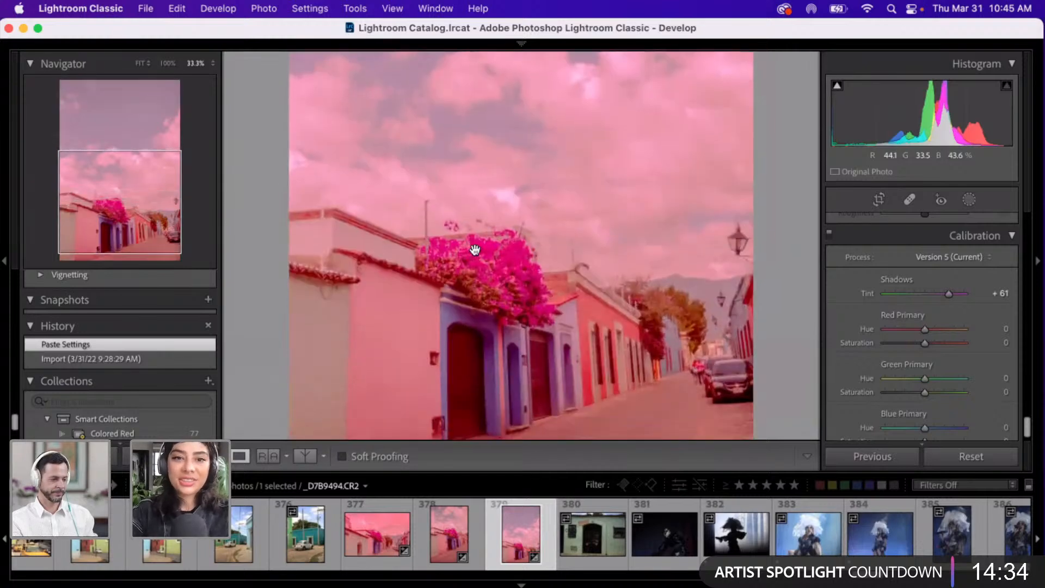
scroll(475, 249, down, 2)
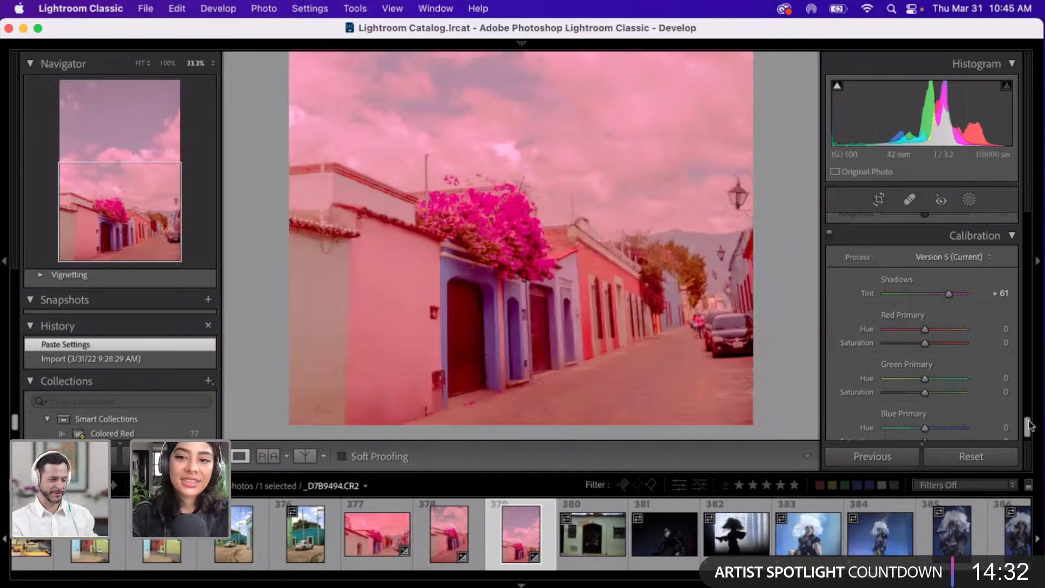
scroll(1025, 437, down, 1)
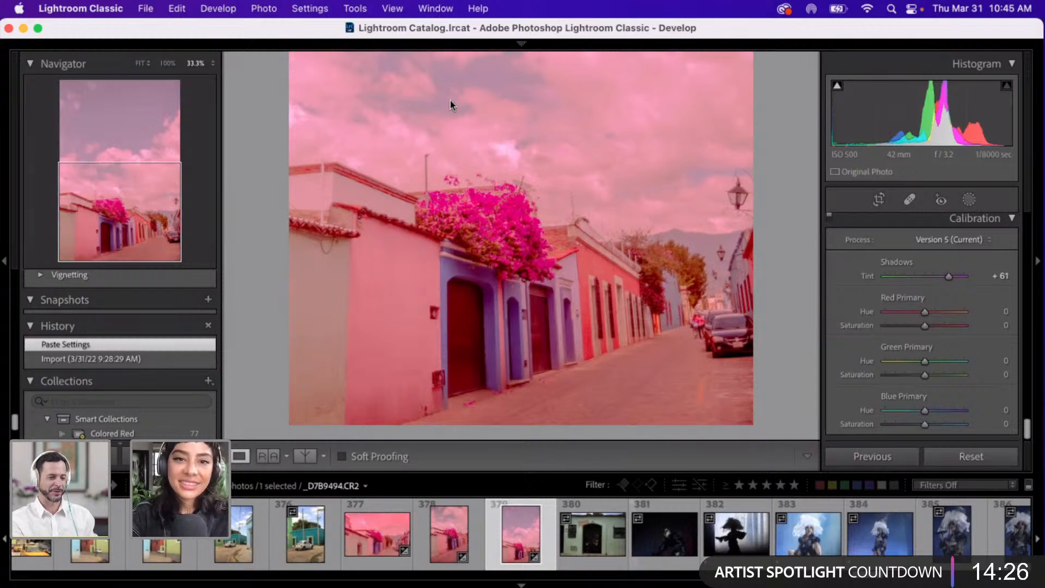
- Open the neighbouring vertical street photo, _D7B9493.CR2, and examine the pink grade on its walls, doorways, flowers and cloudy sky
click(460, 531)
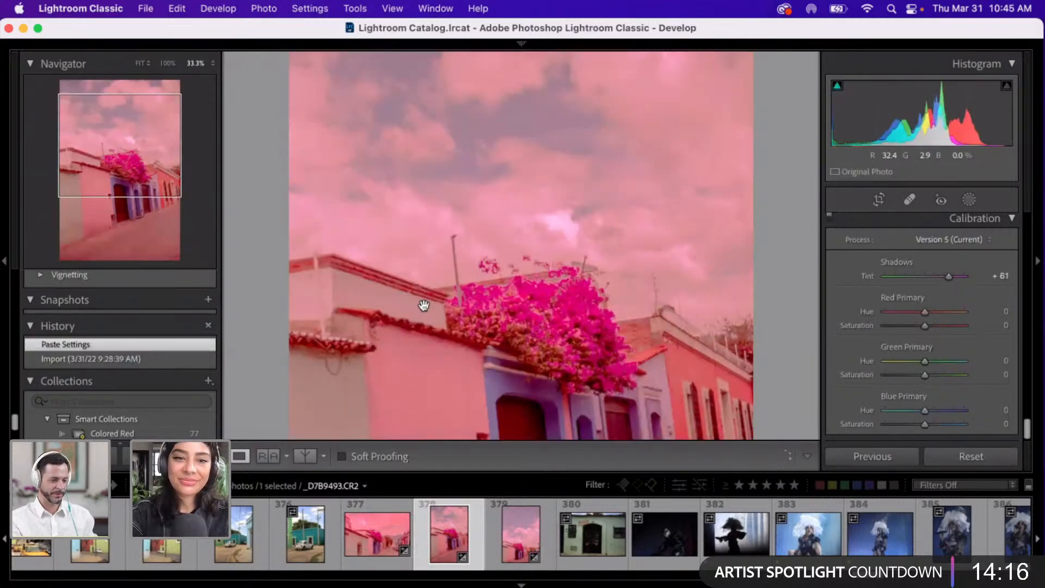
scroll(424, 306, down, 5)
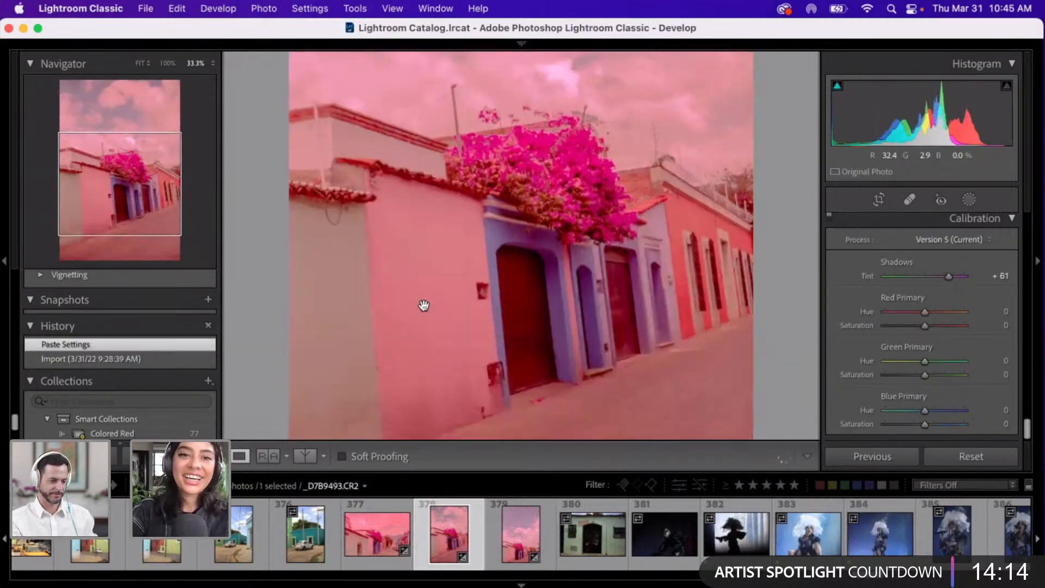
scroll(424, 305, down, 1)
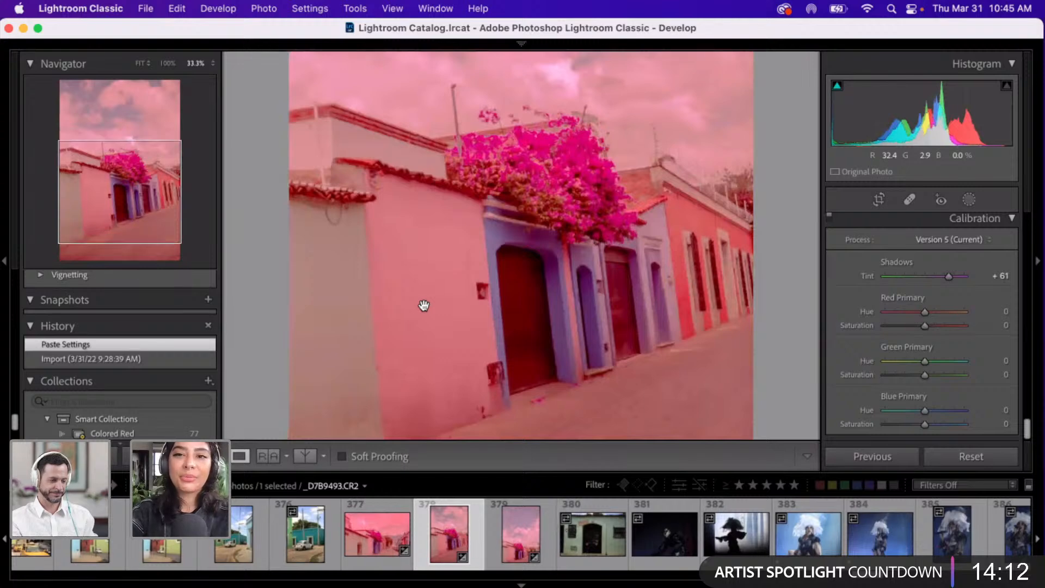
scroll(424, 306, down, 2)
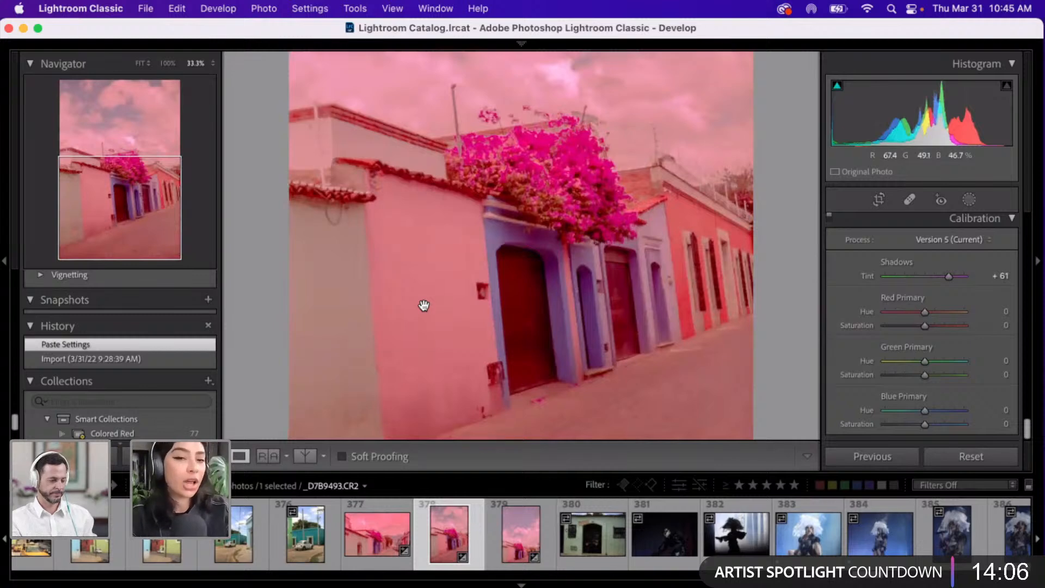
scroll(424, 305, down, 3)
scroll(423, 306, up, 3)
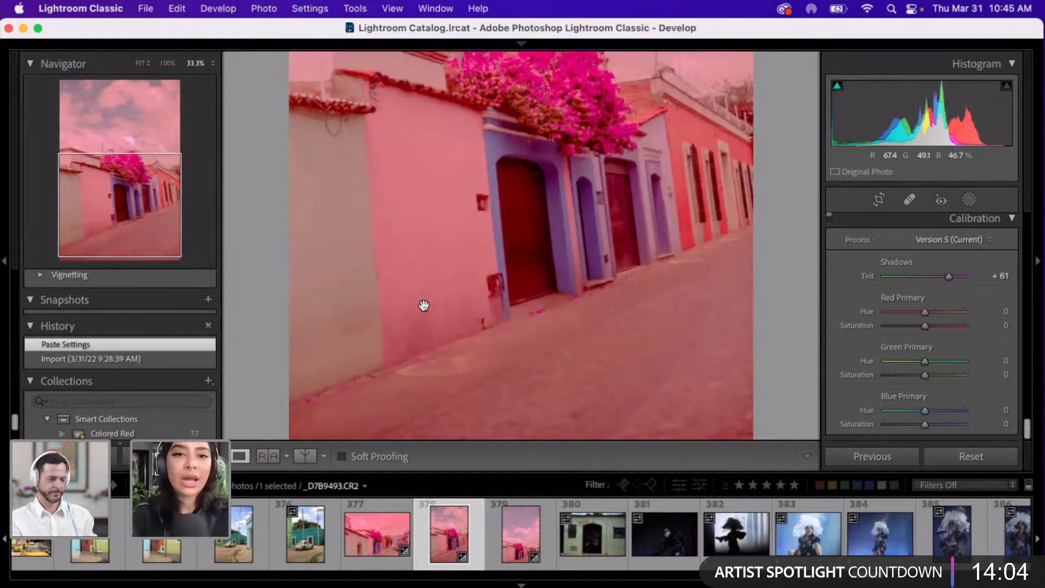
scroll(424, 306, up, 3)
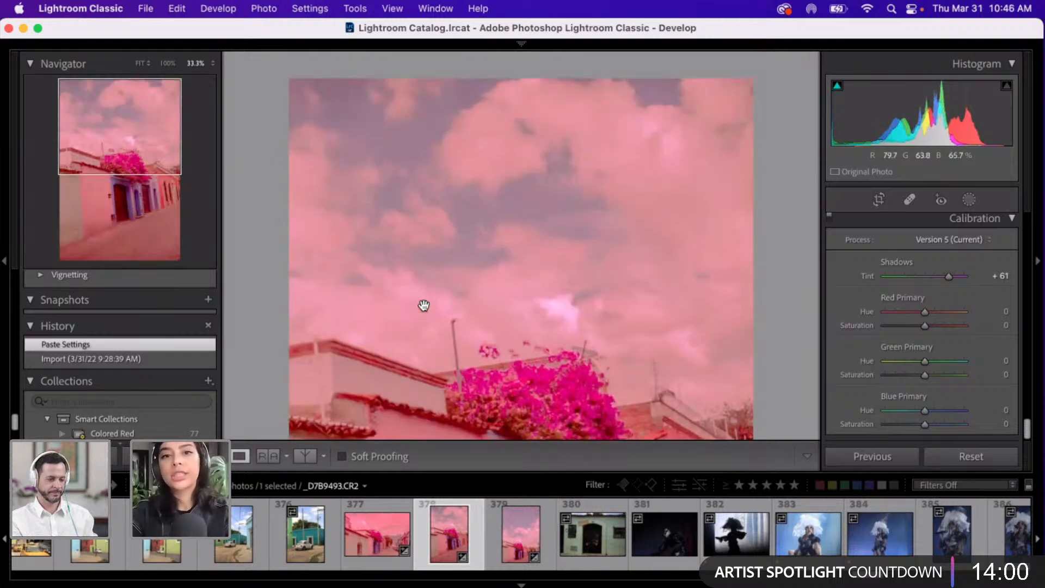
scroll(424, 305, down, 4)
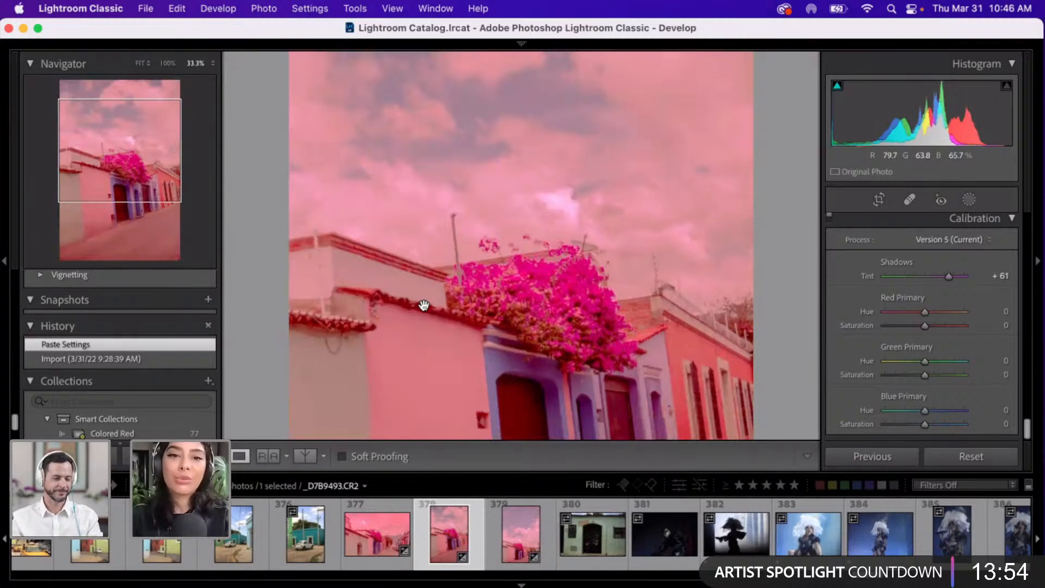
scroll(424, 306, down, 5)
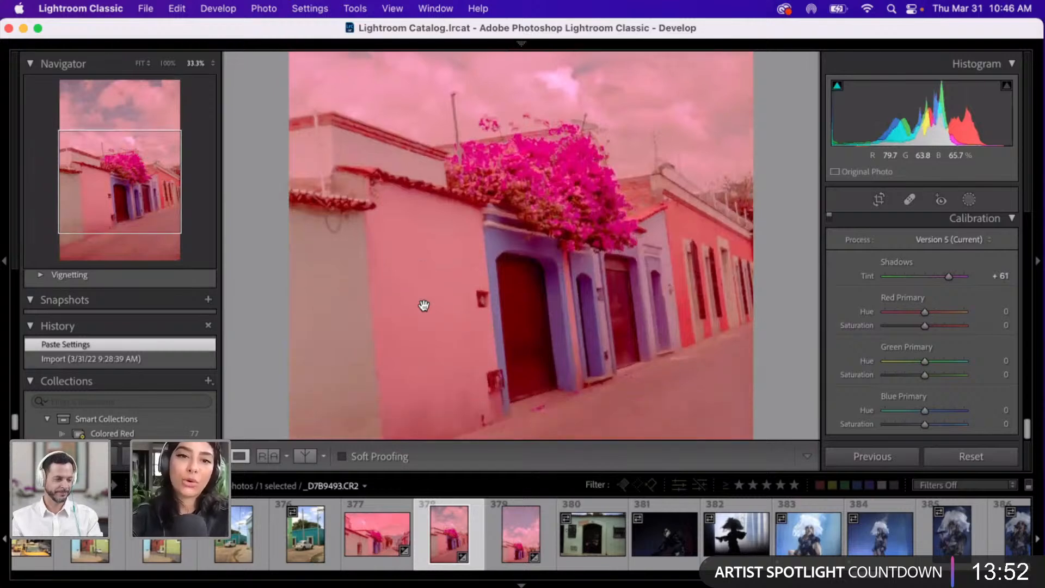
scroll(423, 306, down, 2)
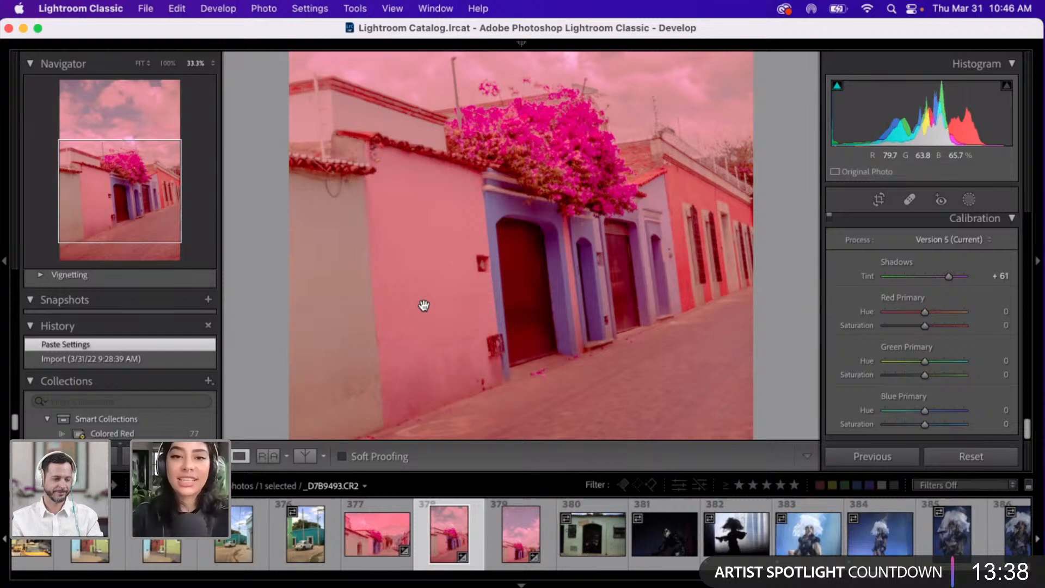
scroll(424, 305, up, 5)
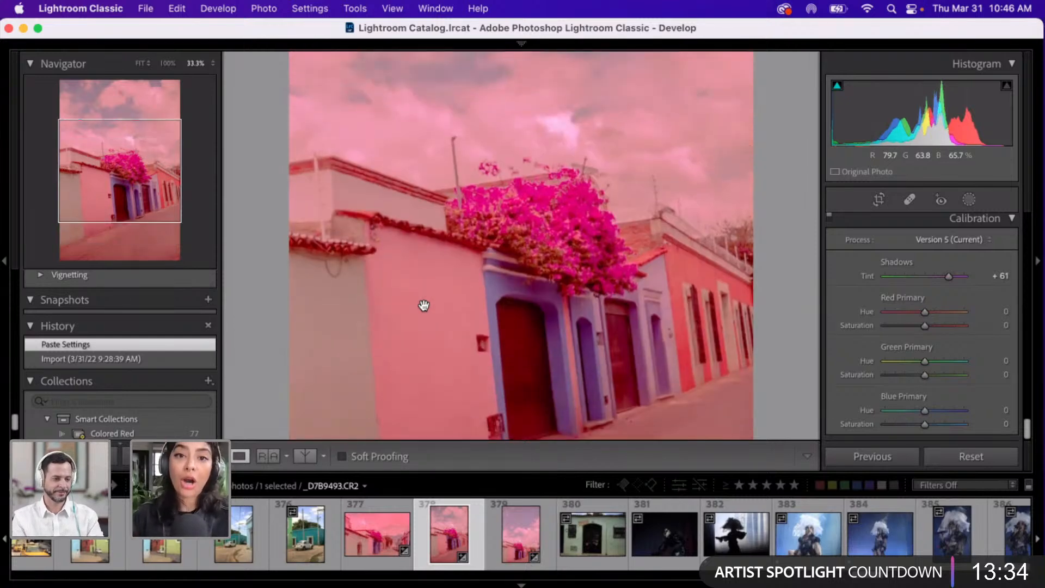
scroll(424, 305, up, 5)
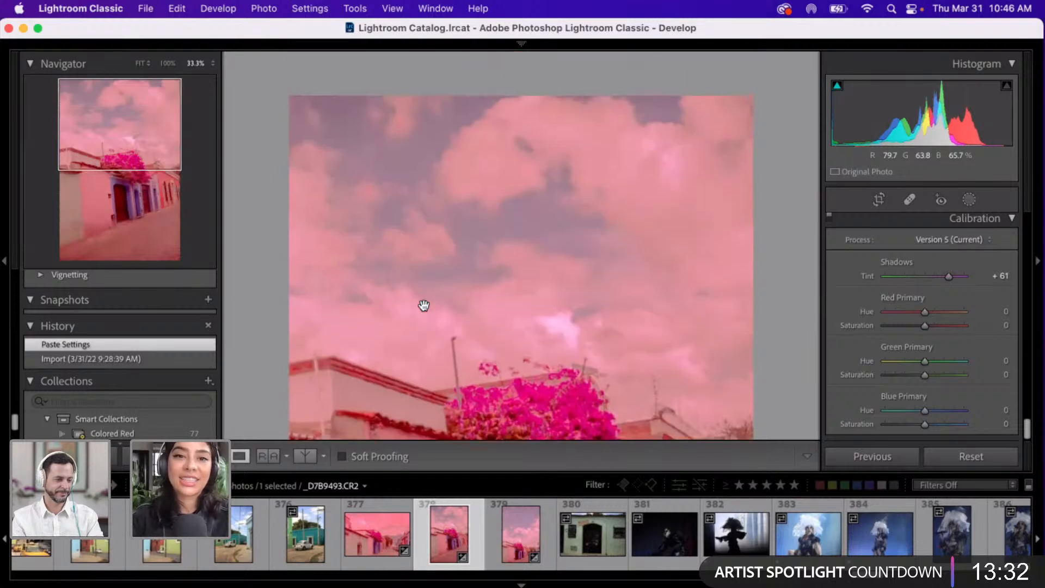
- Review the pink grade in _D7B9493.CR2 from the cloudy sky down past the bougainvillea to the doorways and street
scroll(423, 305, down, 4)
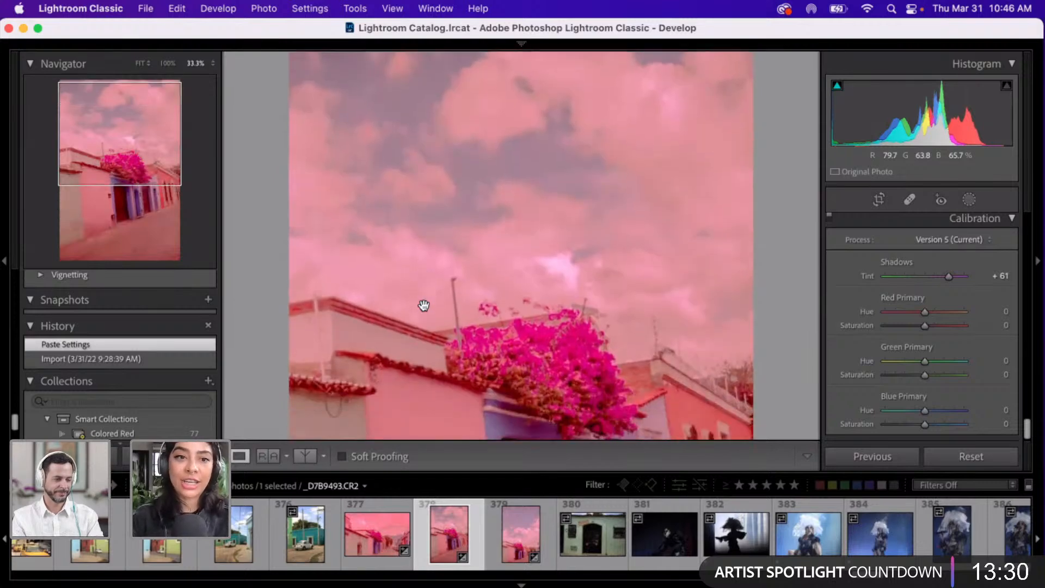
scroll(424, 305, down, 5)
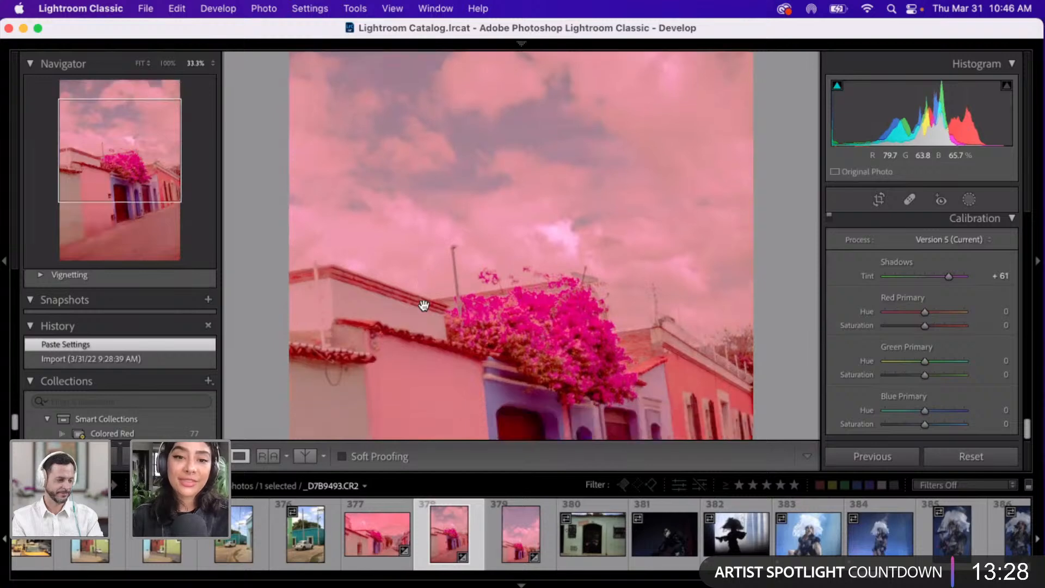
scroll(423, 306, down, 2)
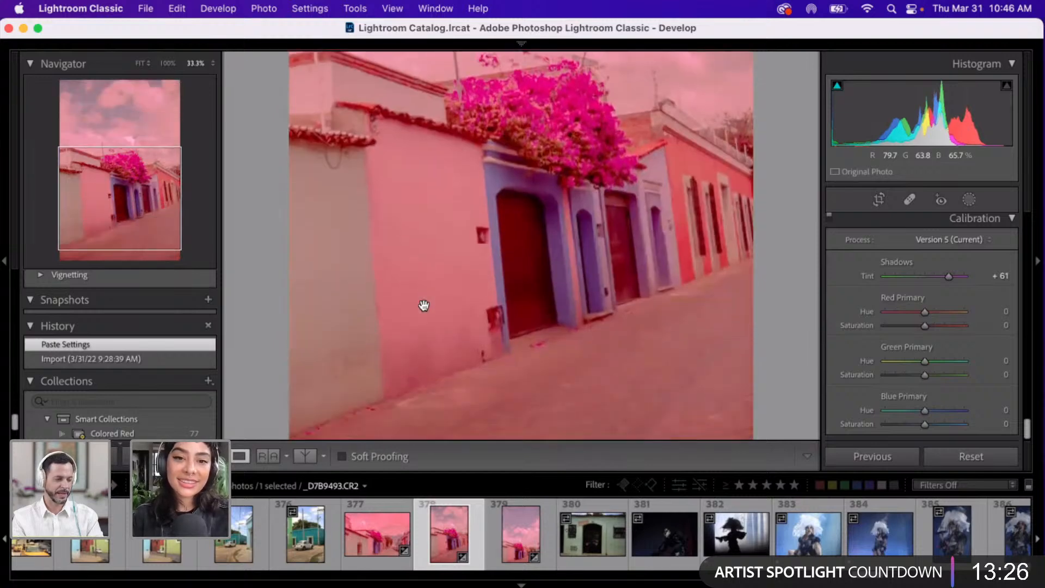
scroll(424, 305, up, 2)
scroll(423, 305, down, 2)
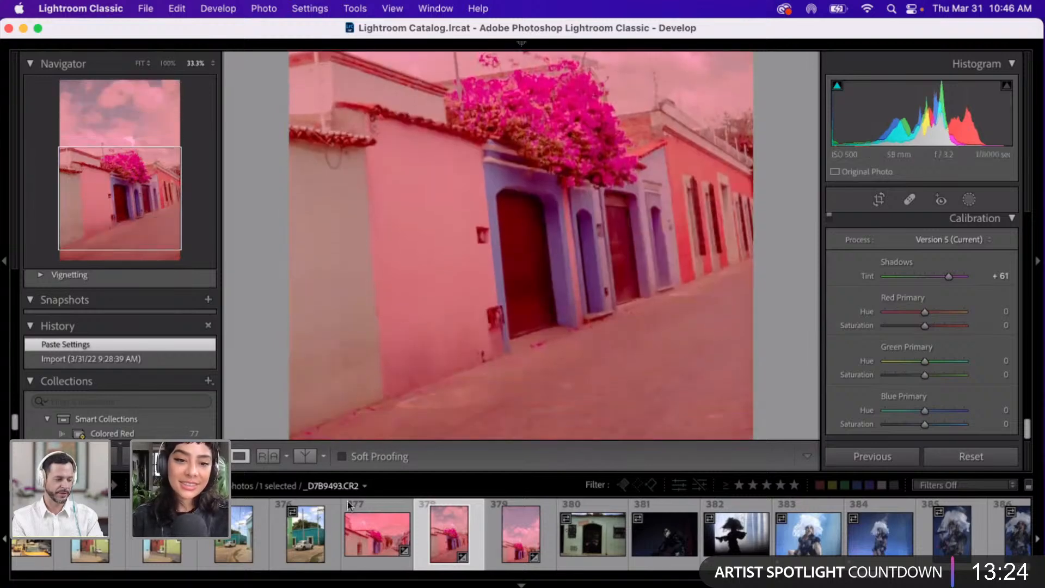
- View the ungraded white Beetle photo, _D7B9491.CR2, in full beside the pink street photos and check its Basic settings
click(312, 545)
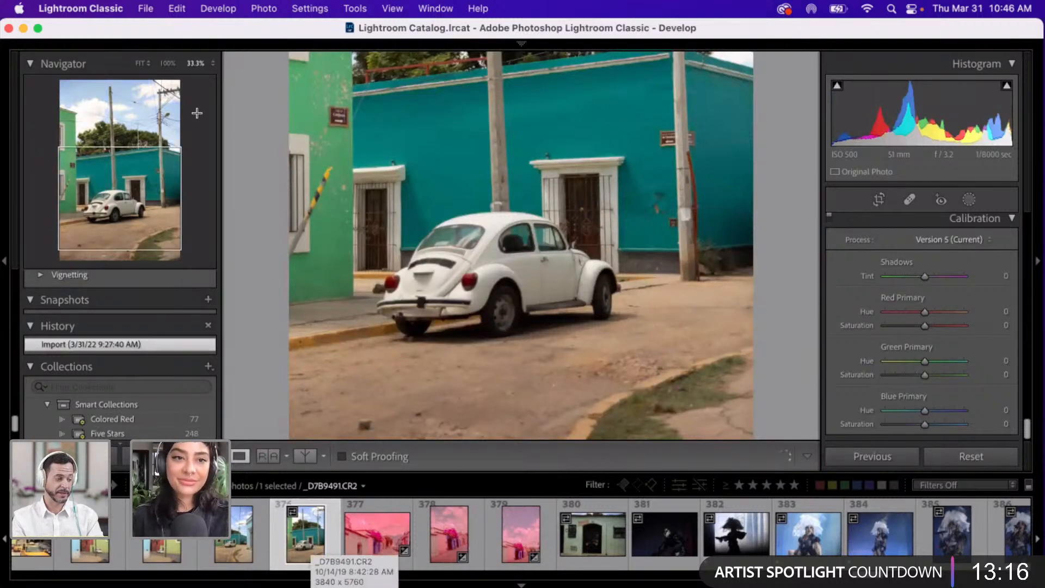
click(140, 64)
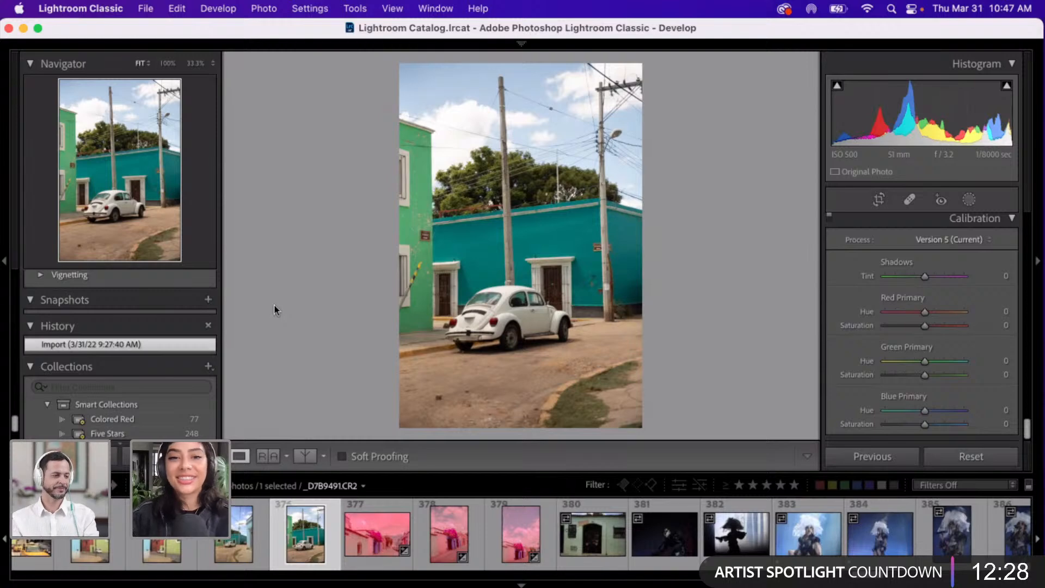
click(361, 542)
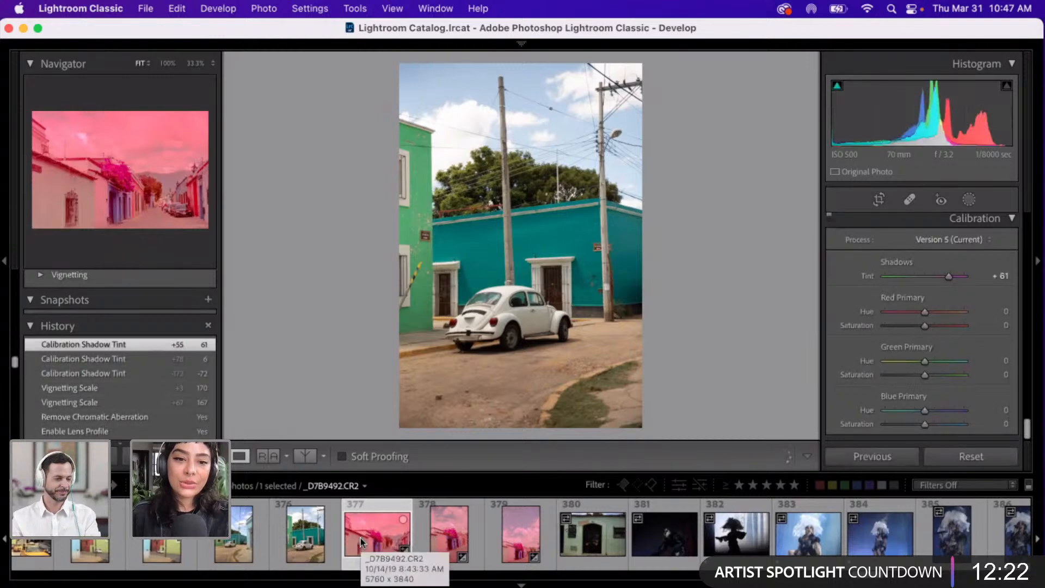
click(307, 537)
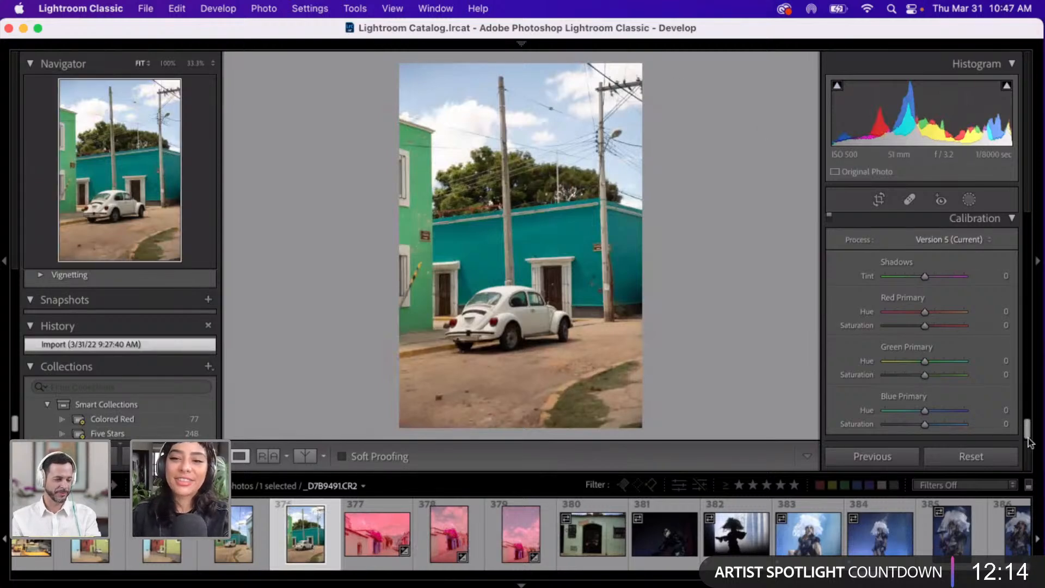
scroll(1015, 416, up, 10)
scroll(1033, 235, up, 5)
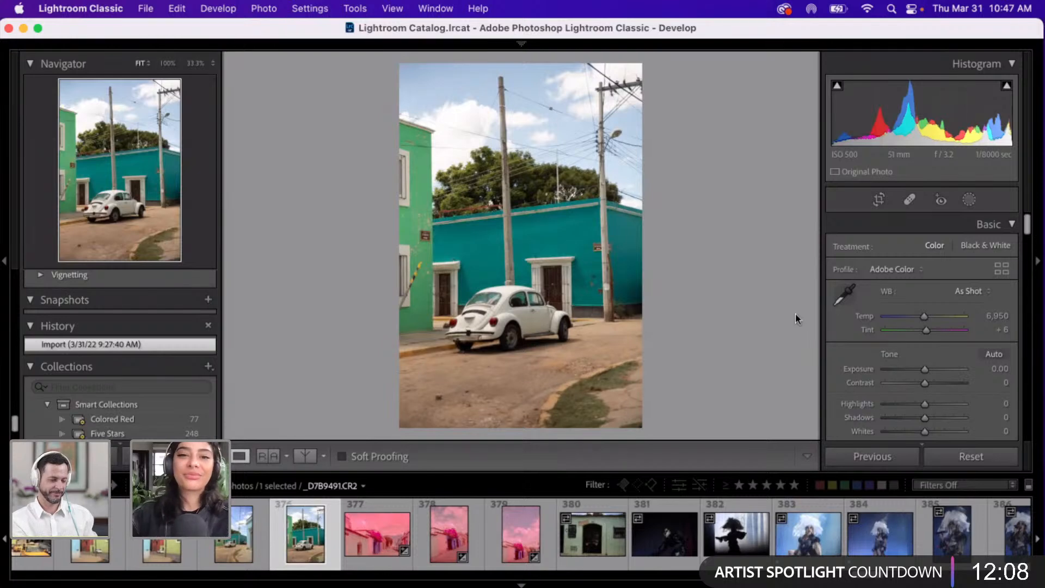
- View the ungraded street-corner photo with blue, red and green buildings, and browse the earlier photos back to the dark interior shots
click(163, 545)
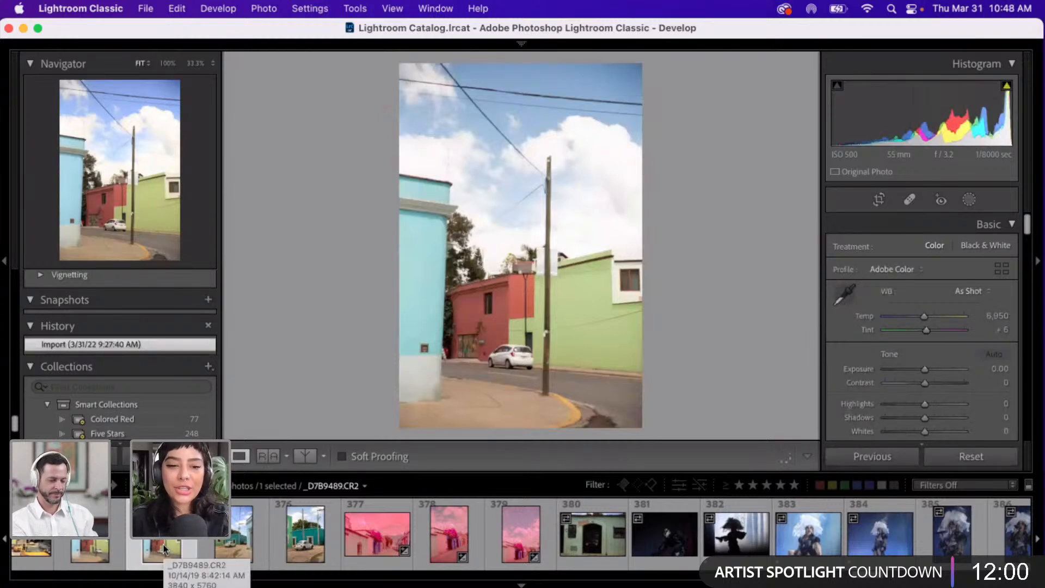
scroll(164, 544, left, 1)
scroll(163, 547, left, 3)
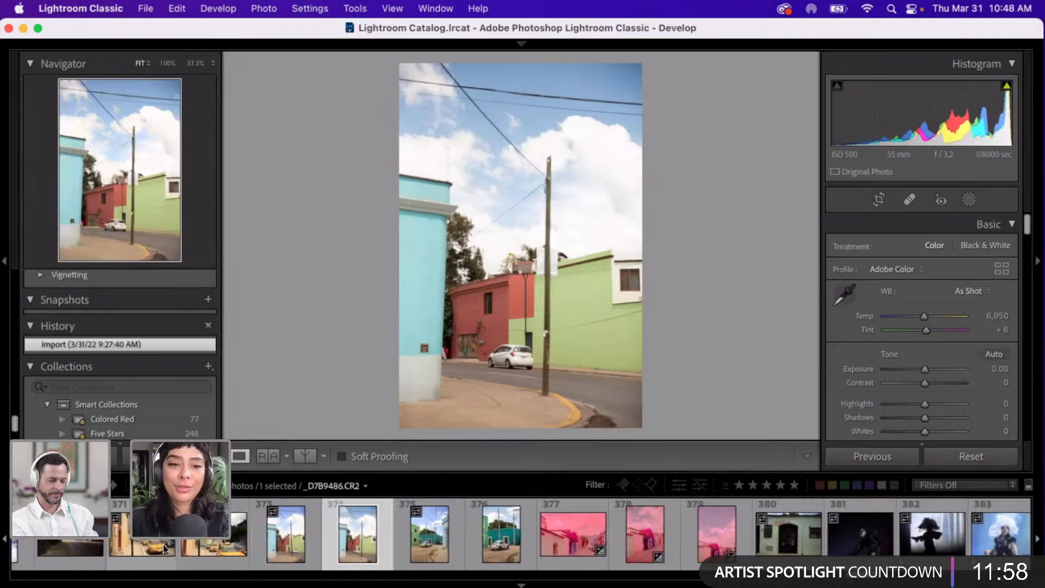
scroll(165, 547, left, 4)
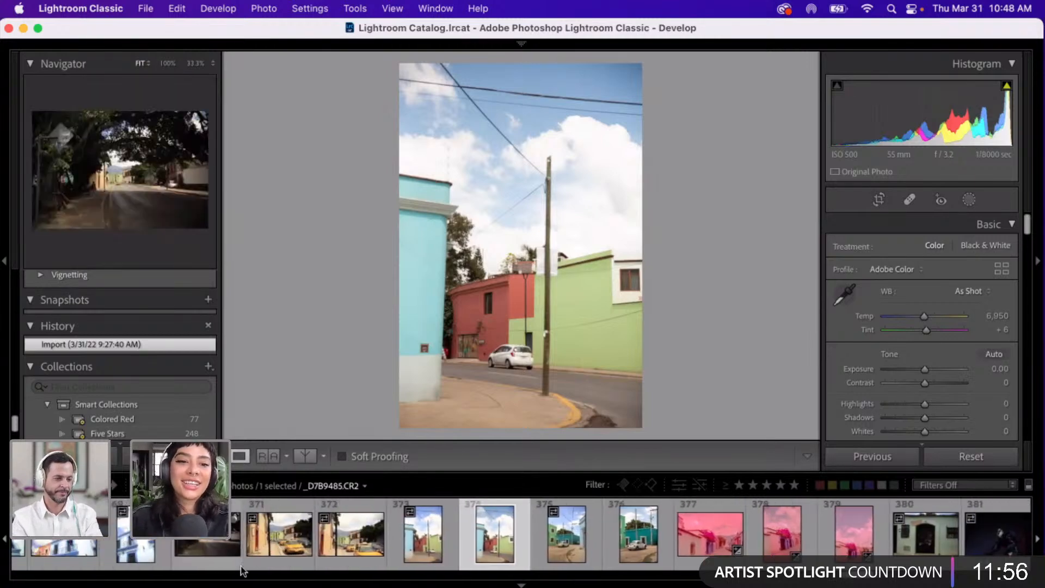
scroll(243, 571, left, 3)
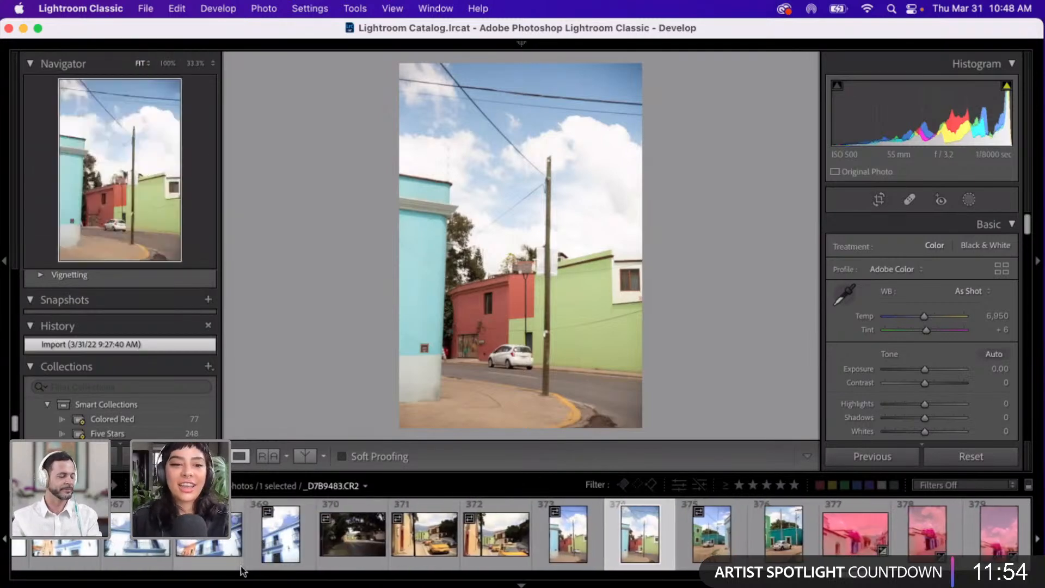
scroll(243, 572, left, 6)
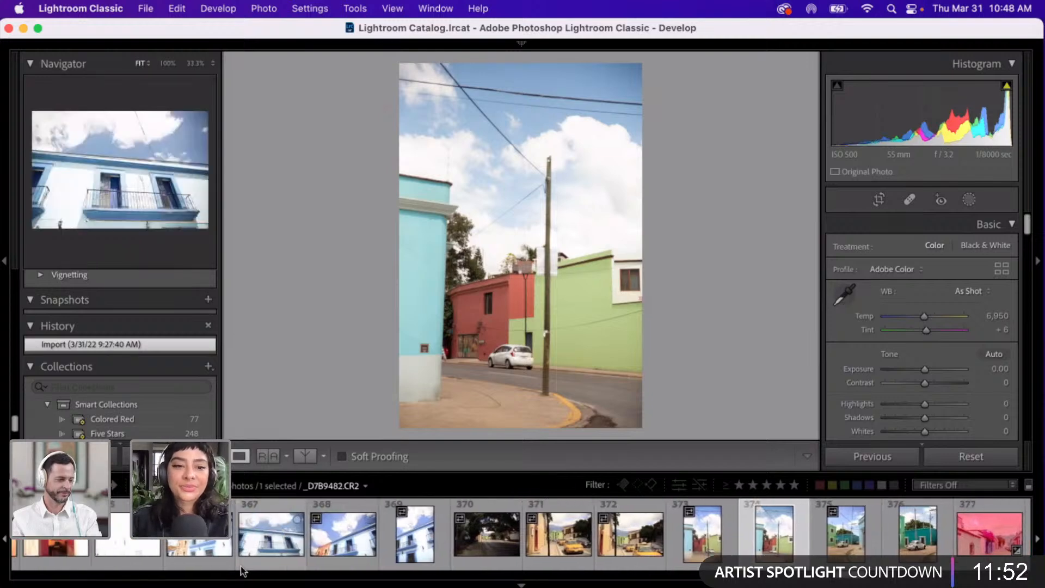
scroll(242, 572, left, 5)
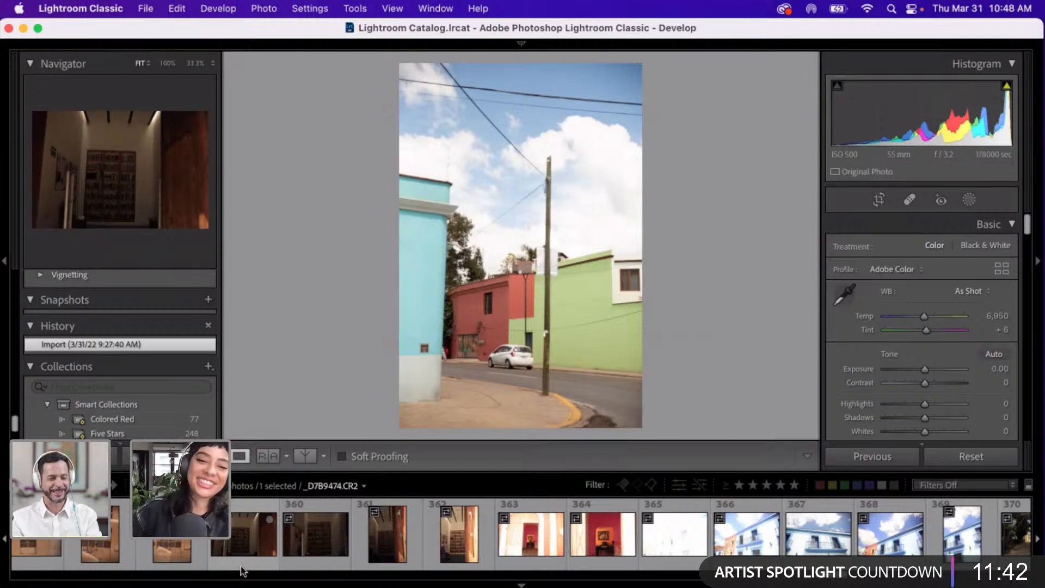
- Look at the two red-walled doorway photos and open the library photo with the seated reader, _D7B9477.CR2
click(598, 544)
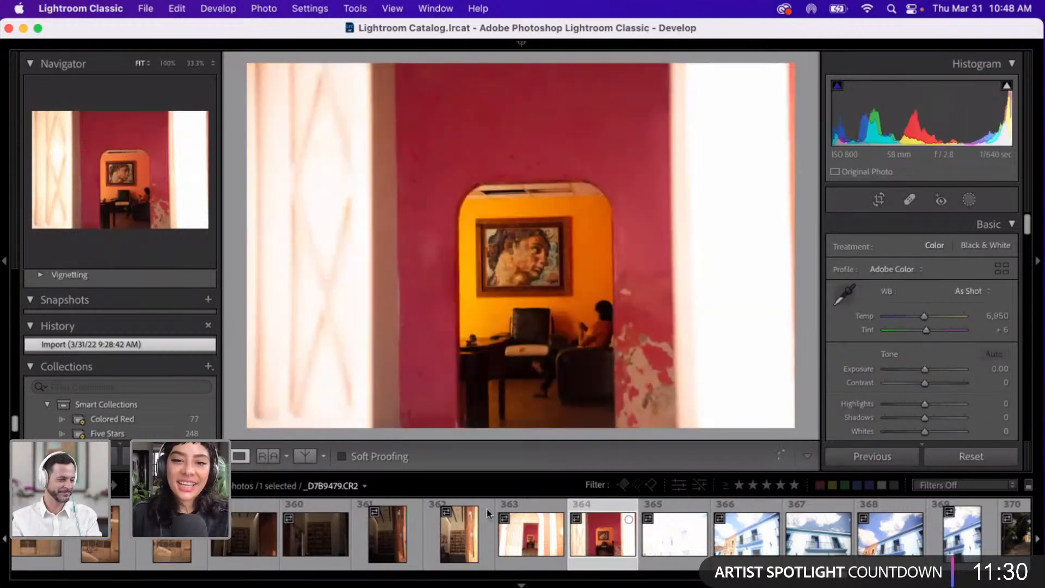
click(520, 548)
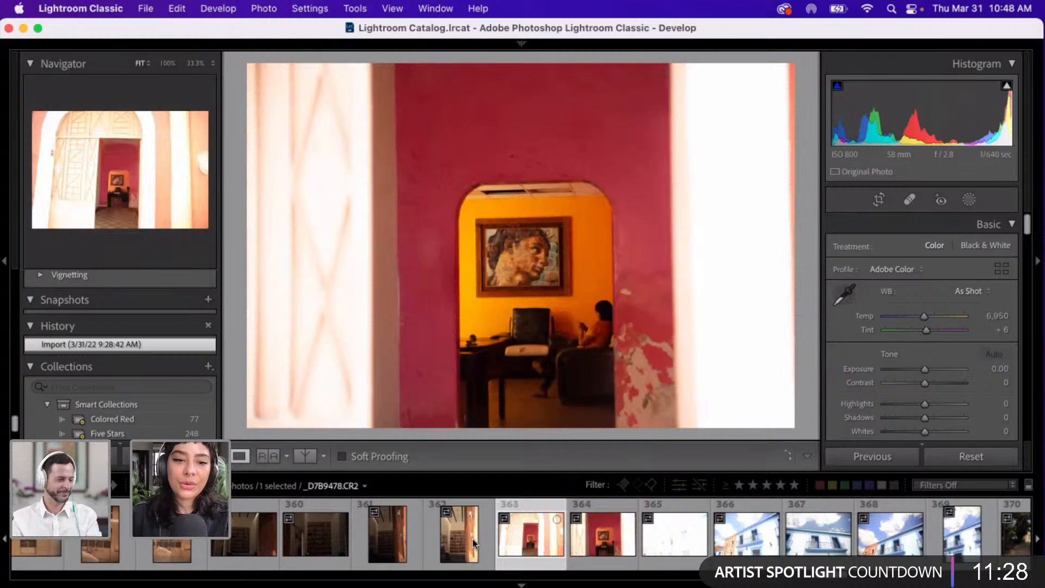
click(448, 538)
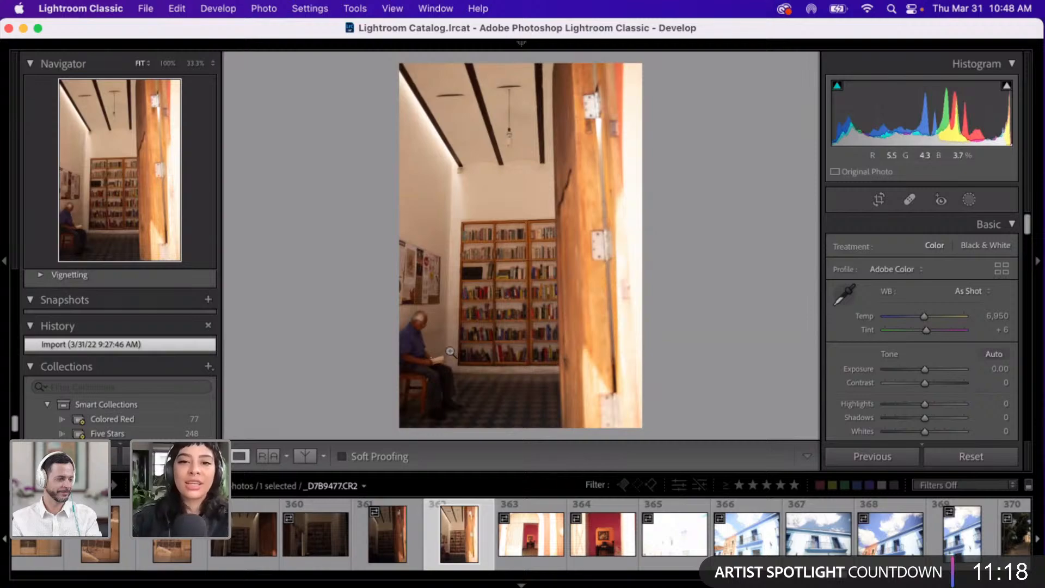
- Inspect the books on the middle and upper shelves of the library photo at 200% magnification
click(521, 279)
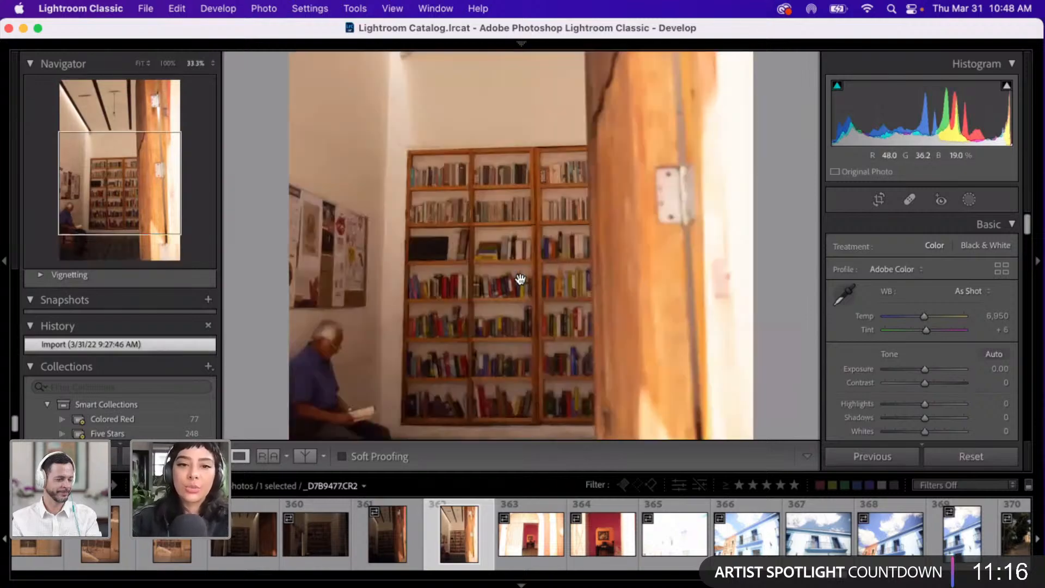
key(super+=)
key(super+=)
key(super+=)
key(super+=)
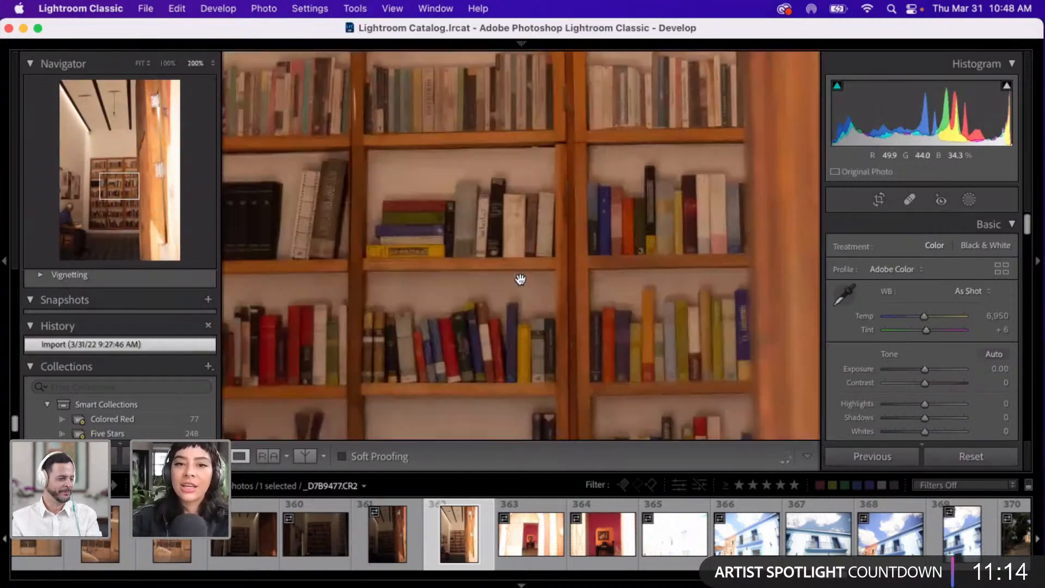
key(super+=)
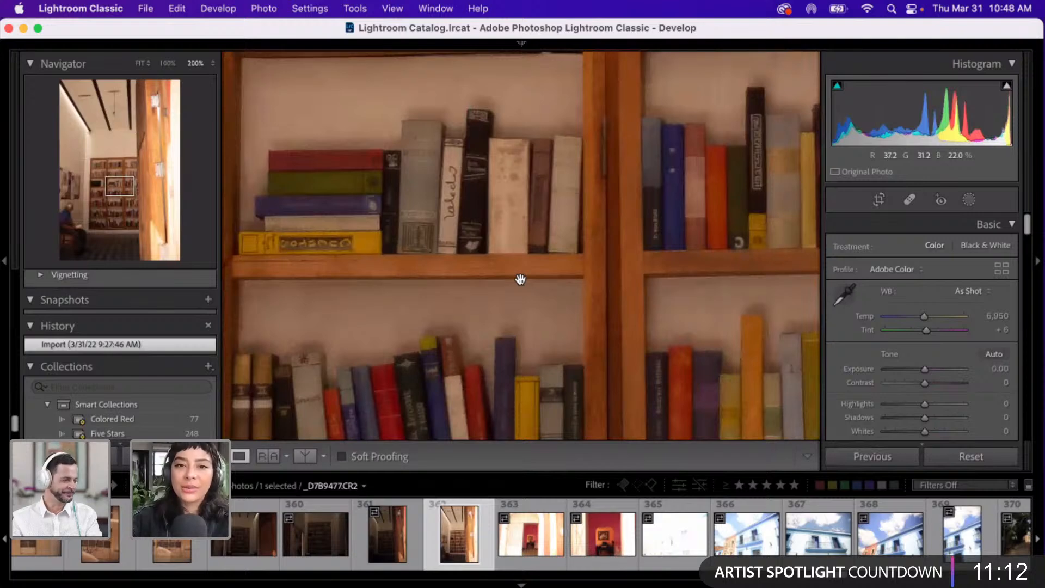
scroll(616, 202, right, 3)
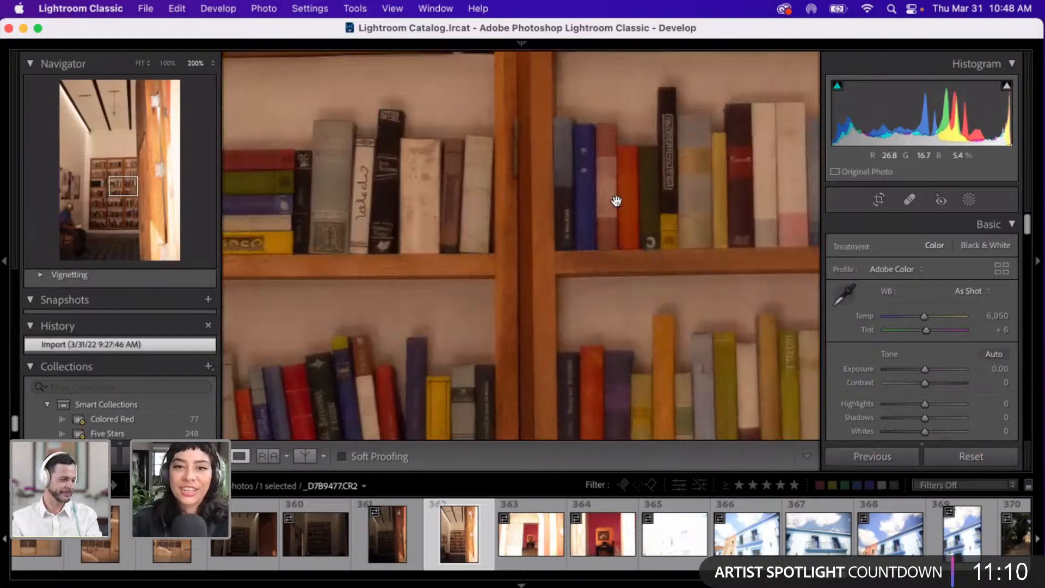
scroll(616, 201, right, 5)
scroll(617, 201, up, 5)
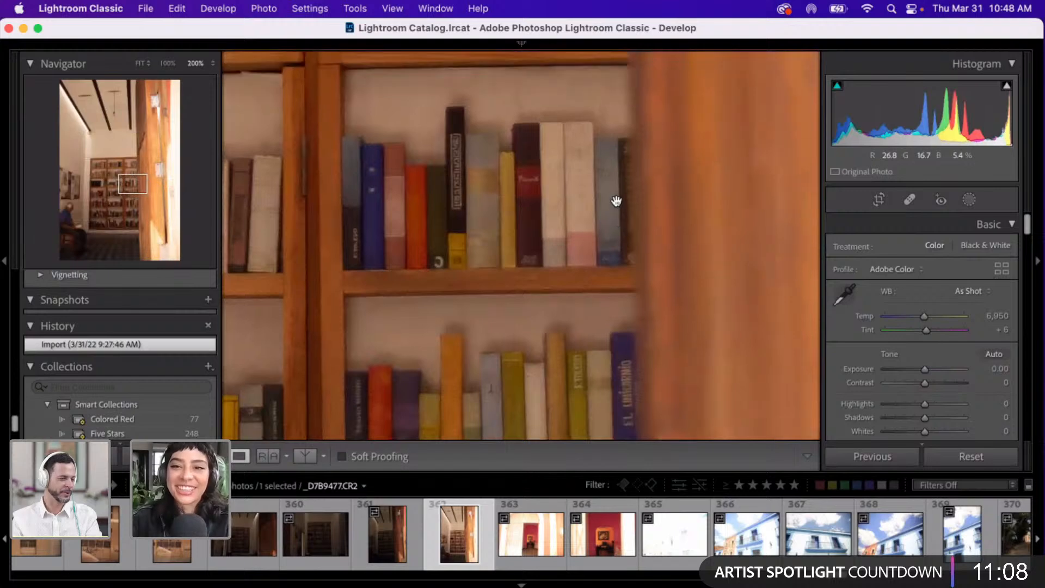
scroll(617, 202, up, 3)
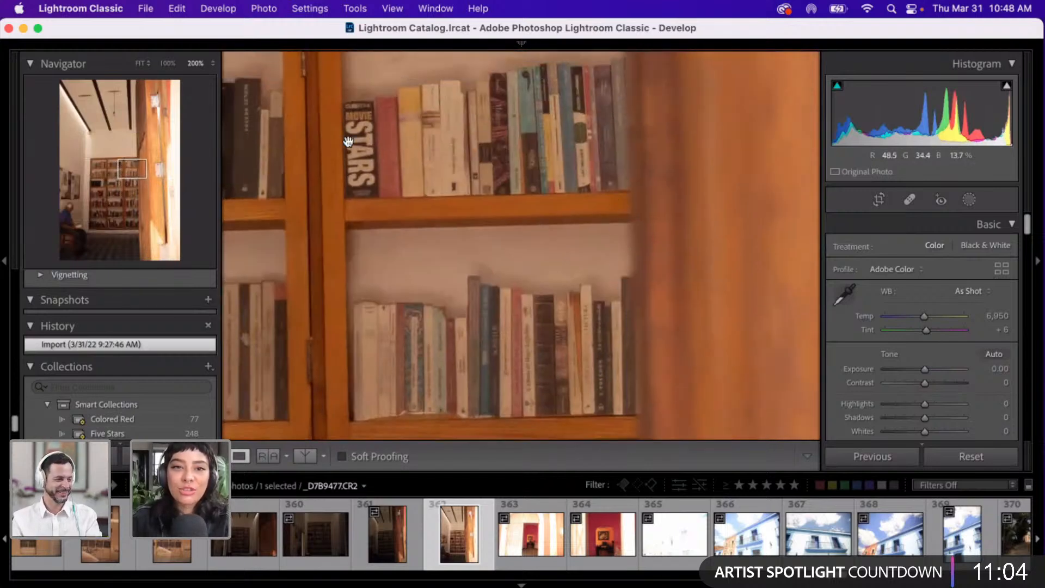
- Examine the book spines along the upper shelves at 400% magnification
key(super+equal)
scroll(348, 141, up, 2)
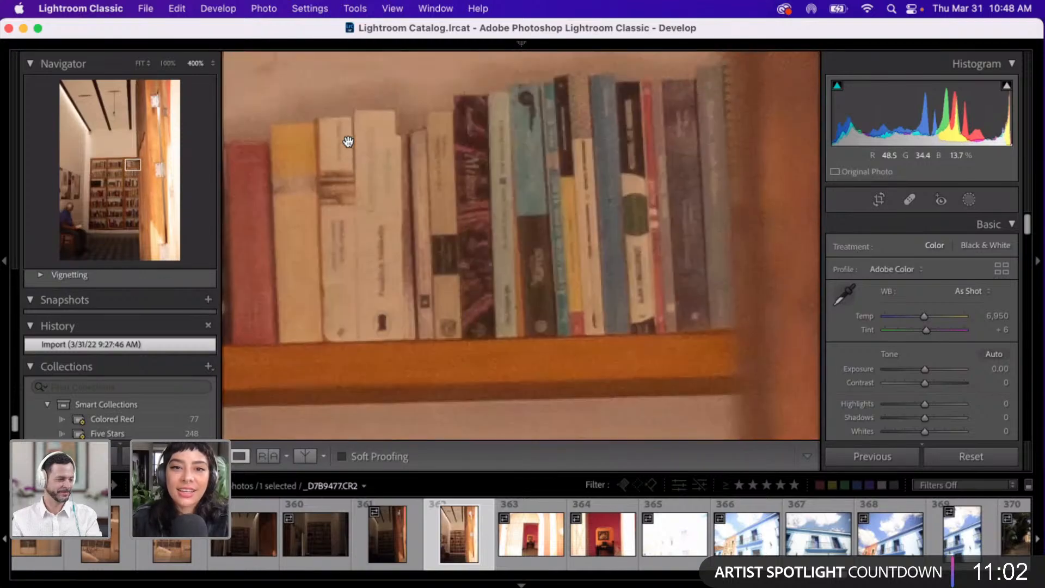
scroll(348, 141, left, 5)
scroll(348, 141, left, 5)
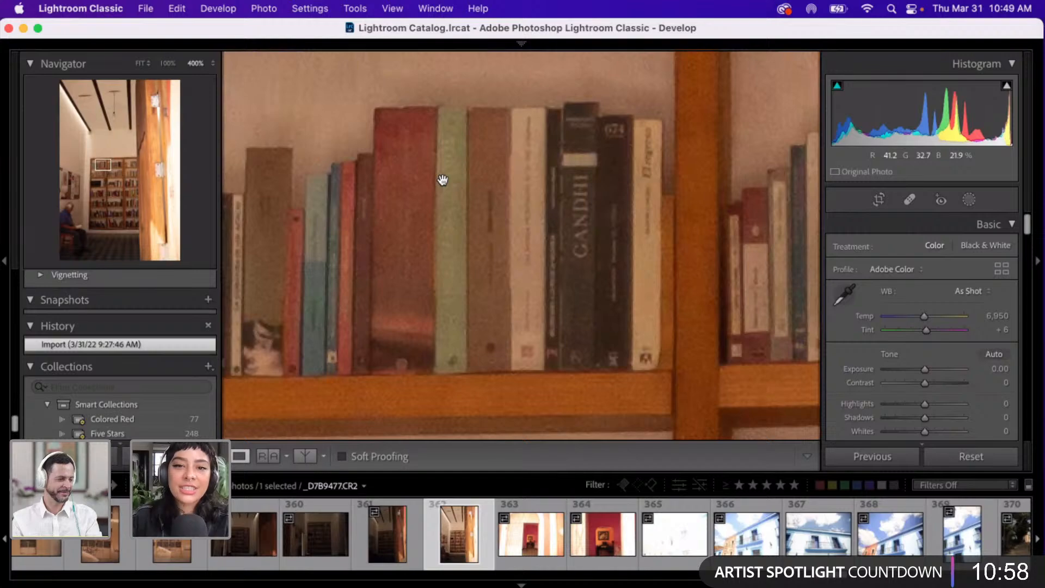
- Inspect the bookcase at 200% magnification from the upper shelves down to the lower ones
key(super+minus)
scroll(442, 180, down, 5)
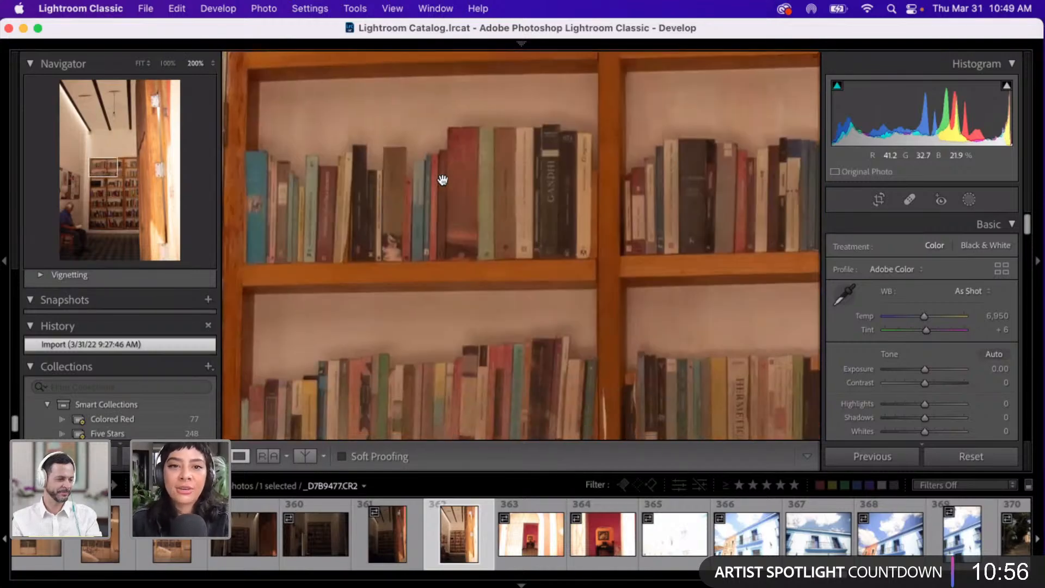
scroll(442, 180, down, 5)
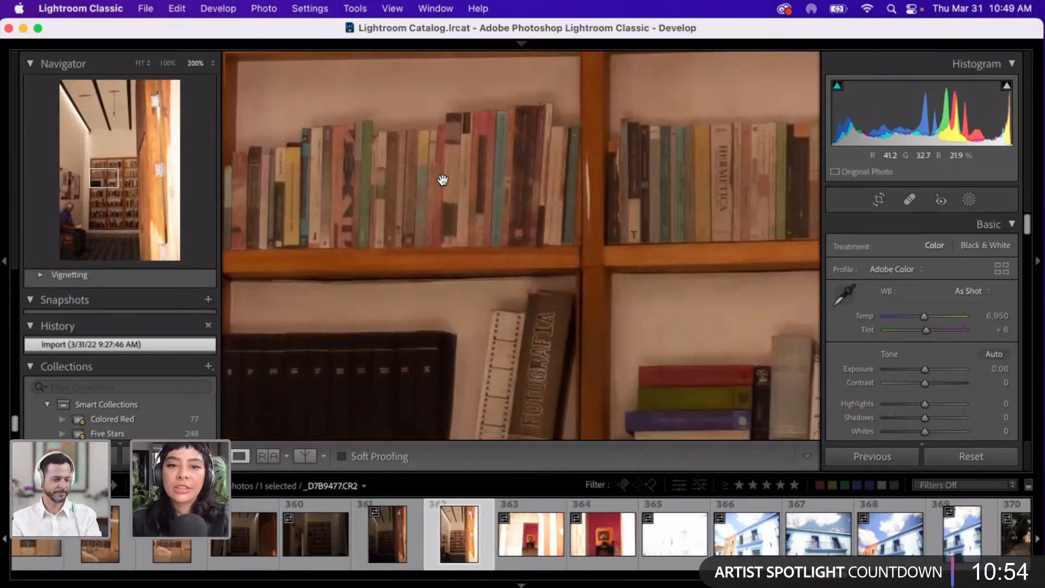
scroll(443, 179, down, 5)
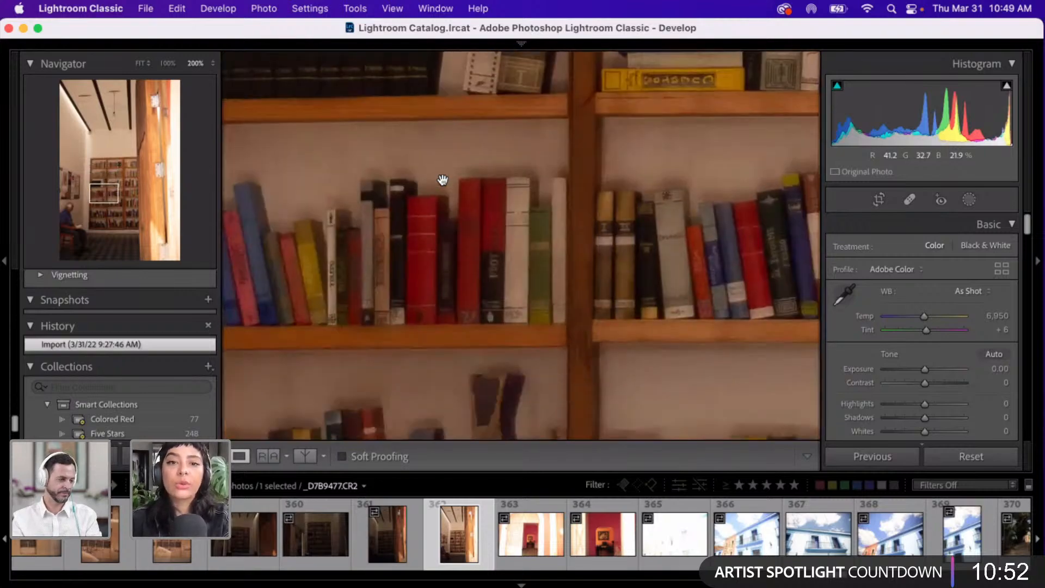
scroll(442, 180, down, 3)
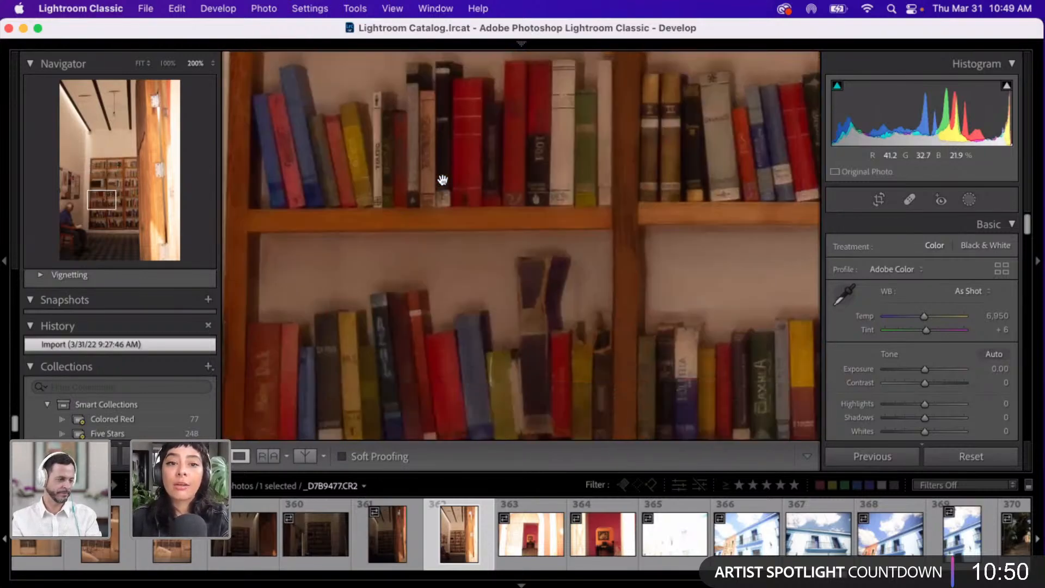
scroll(443, 180, right, 5)
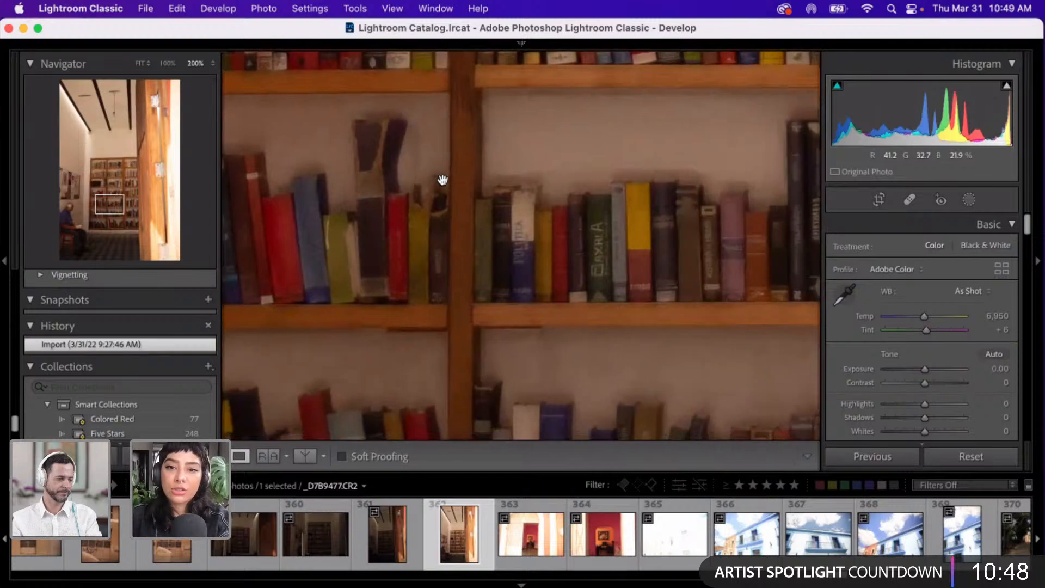
scroll(443, 180, down, 3)
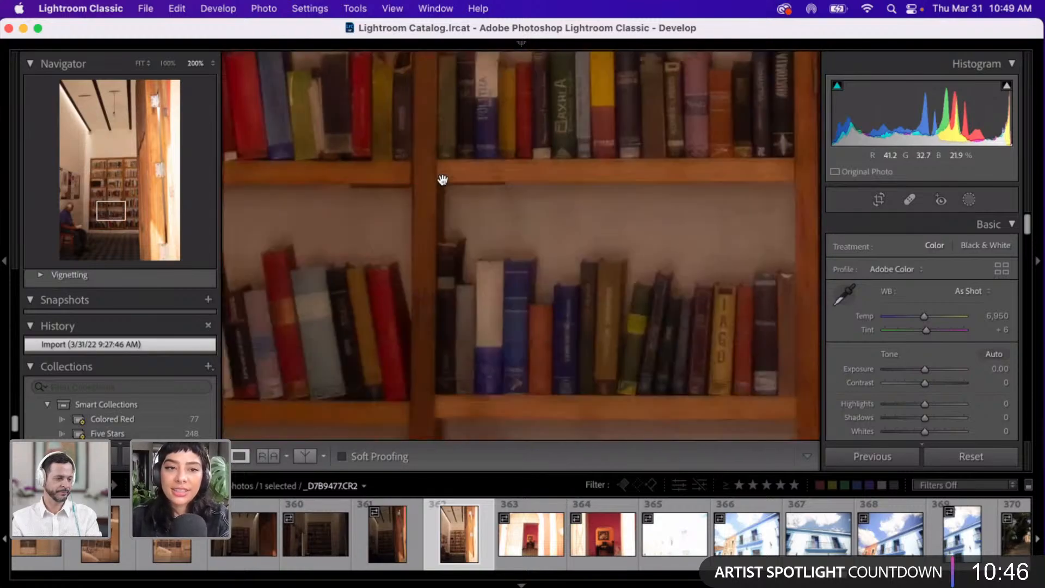
- Brighten the whole library photo by raising its exposure to +1.20
key(super+minus)
key(super+minus)
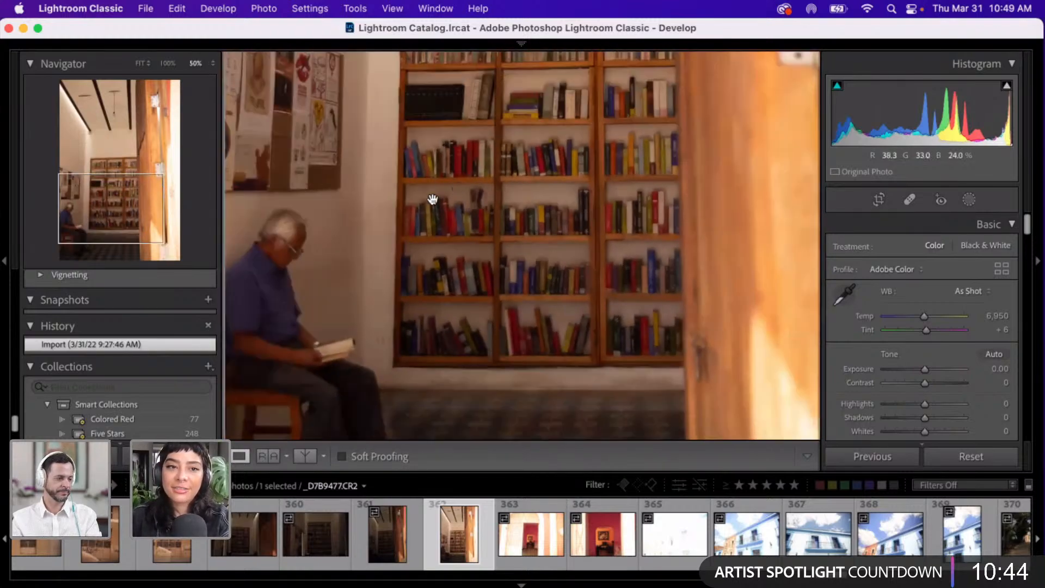
key(super+minus)
key(super+minus)
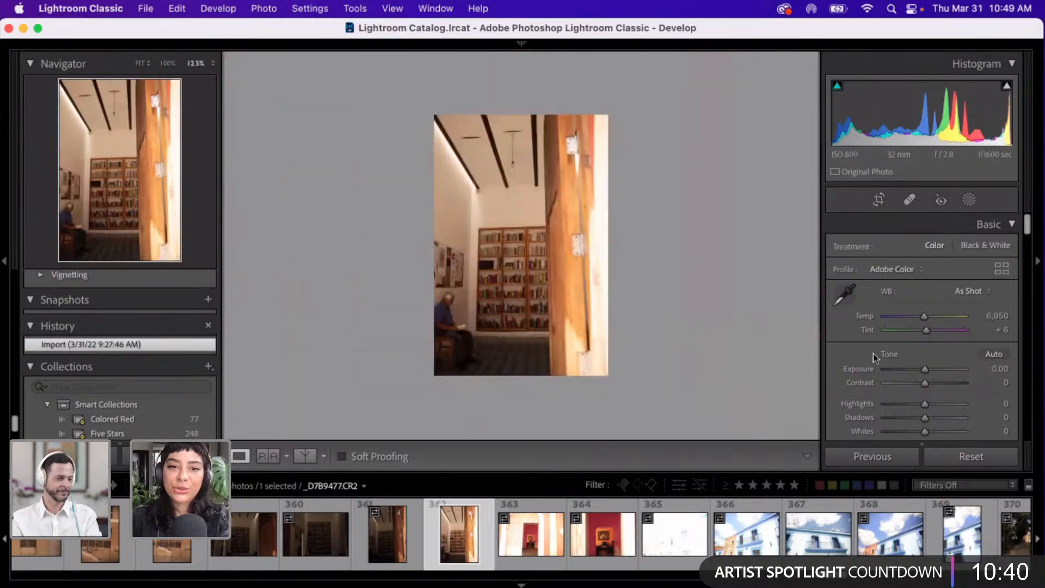
click(943, 370)
drag(924, 371, 926, 372)
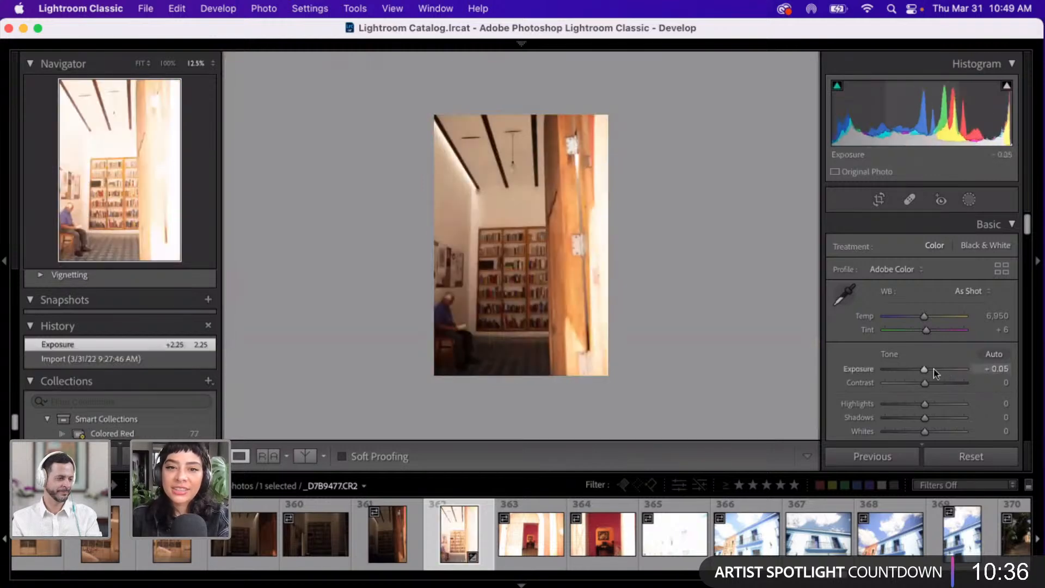
click(933, 369)
- Lower both the highlights and the whites of the library photo to -100
mouse_move(141, 64)
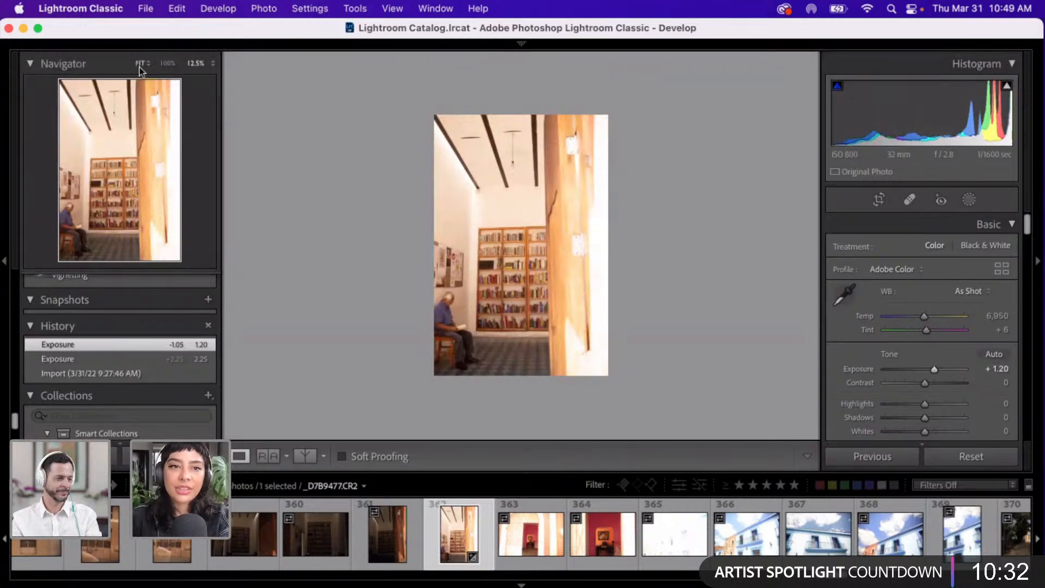
click(139, 67)
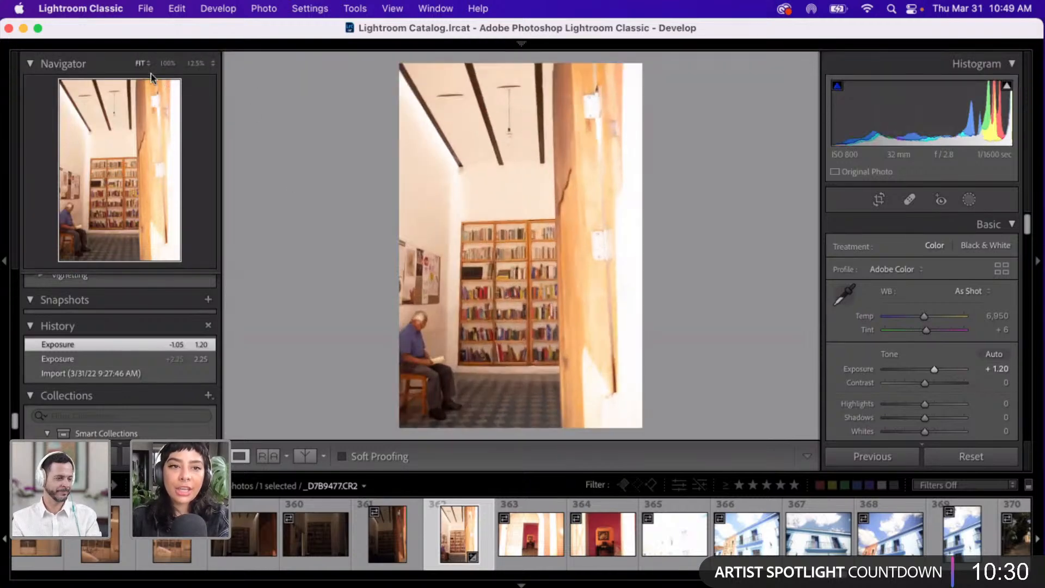
click(147, 63)
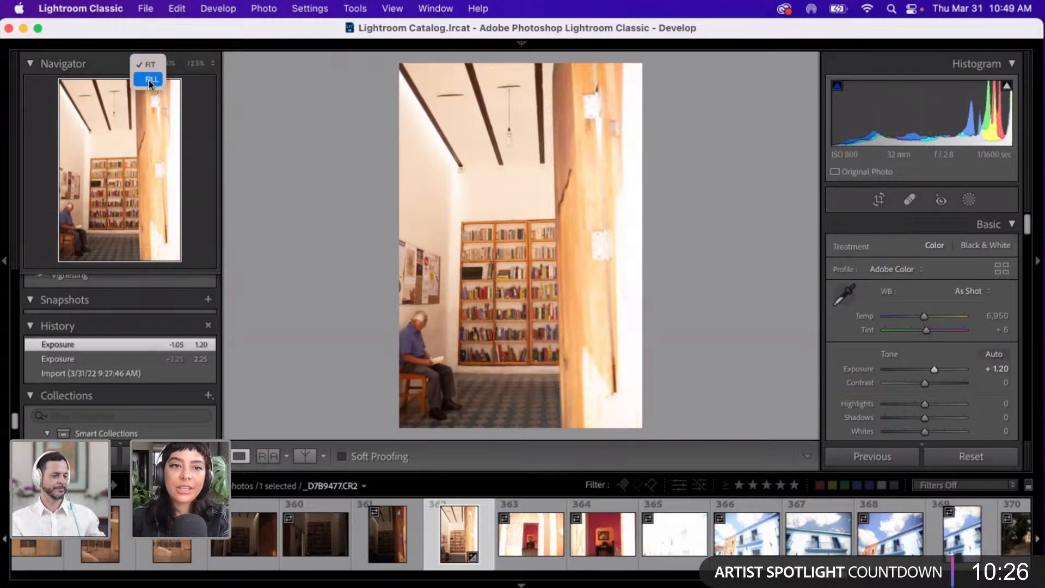
click(152, 79)
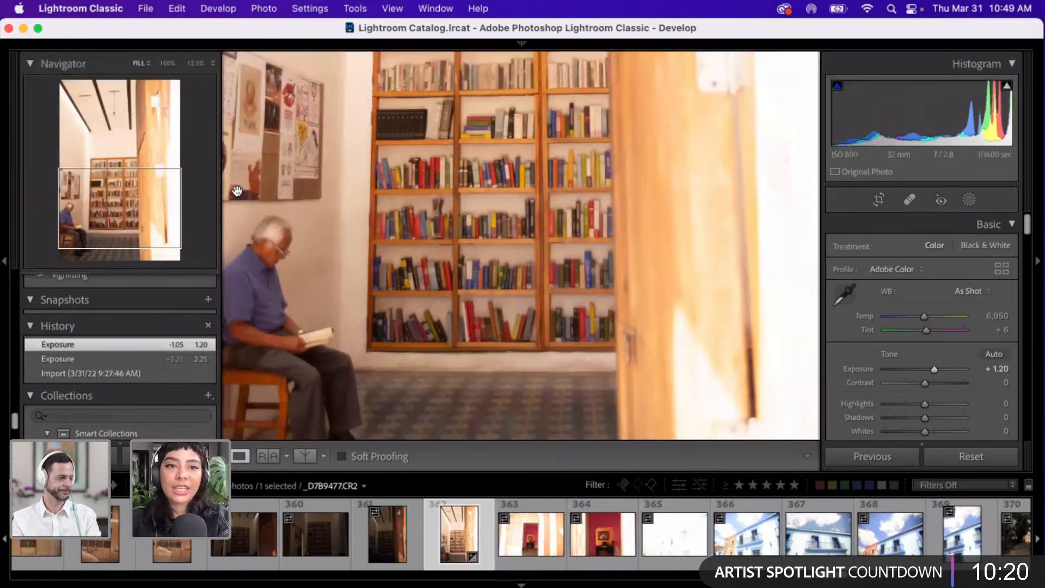
click(144, 66)
click(145, 48)
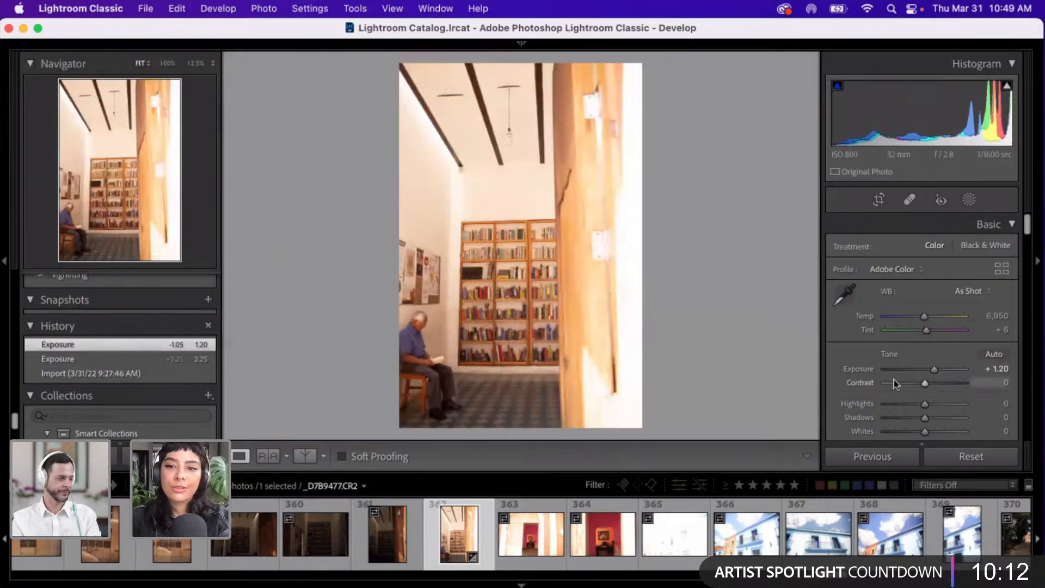
drag(923, 402, 848, 435)
click(897, 432)
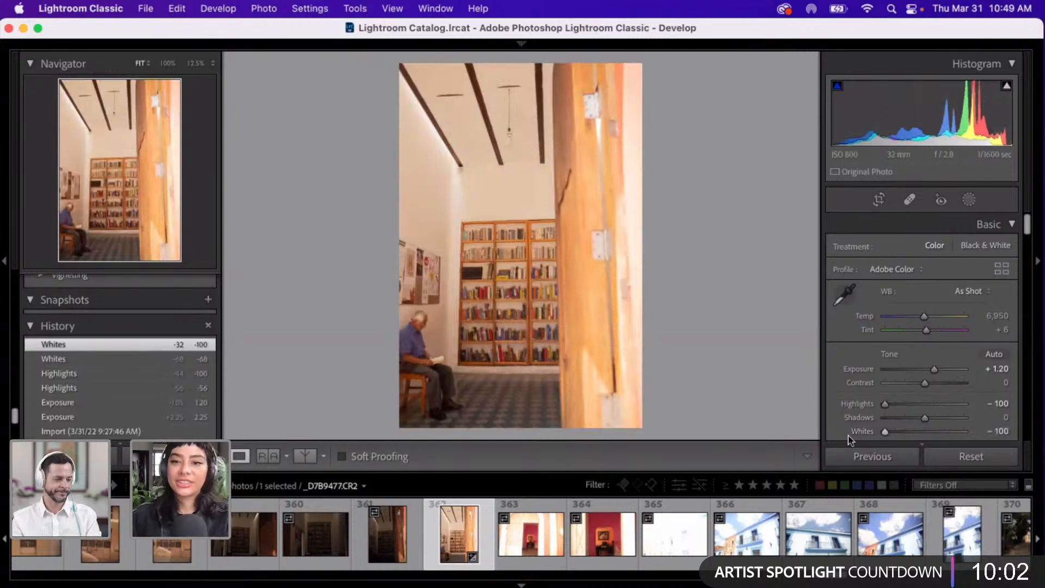
- Raise the library photo's shadows and blacks to +100 and lower its exposure to -0.25
drag(924, 417, 955, 418)
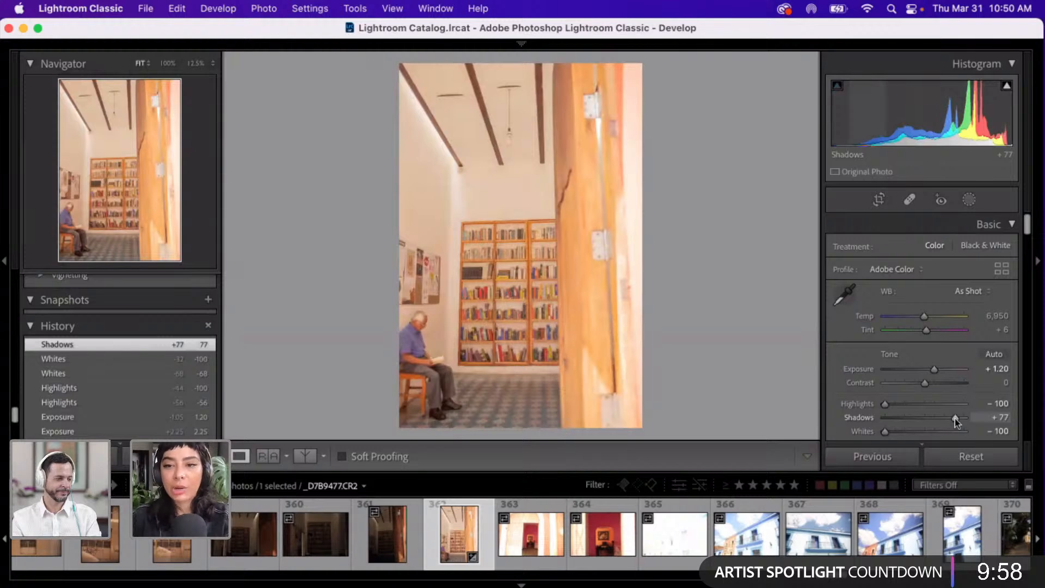
drag(955, 418, 975, 413)
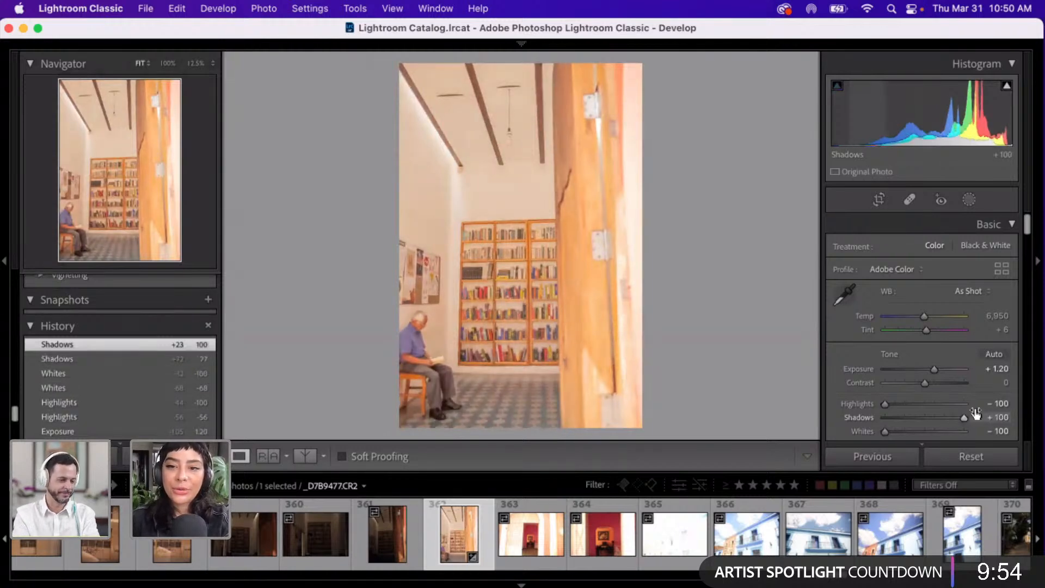
scroll(975, 403, down, 4)
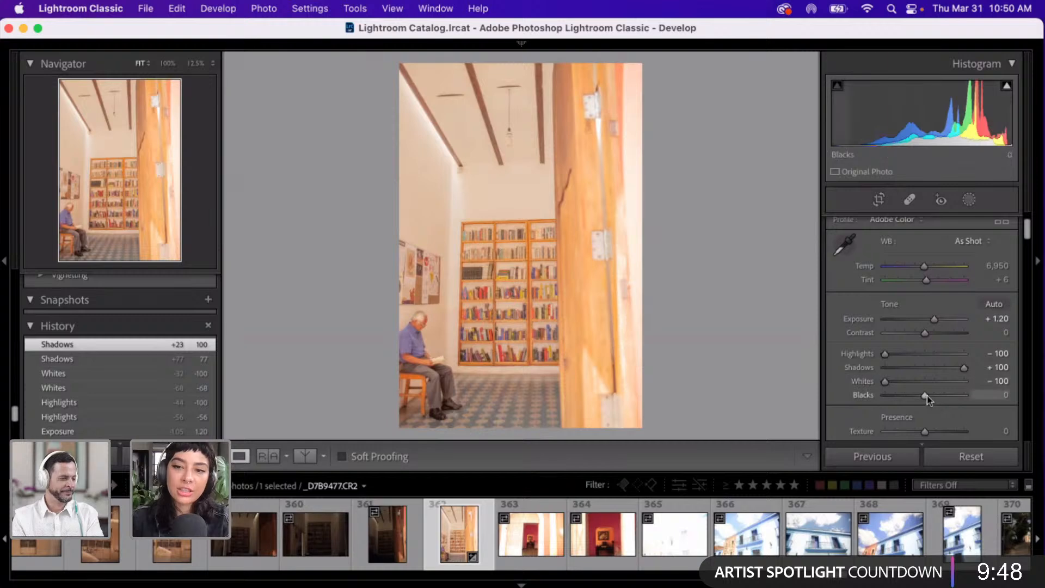
drag(927, 395, 972, 397)
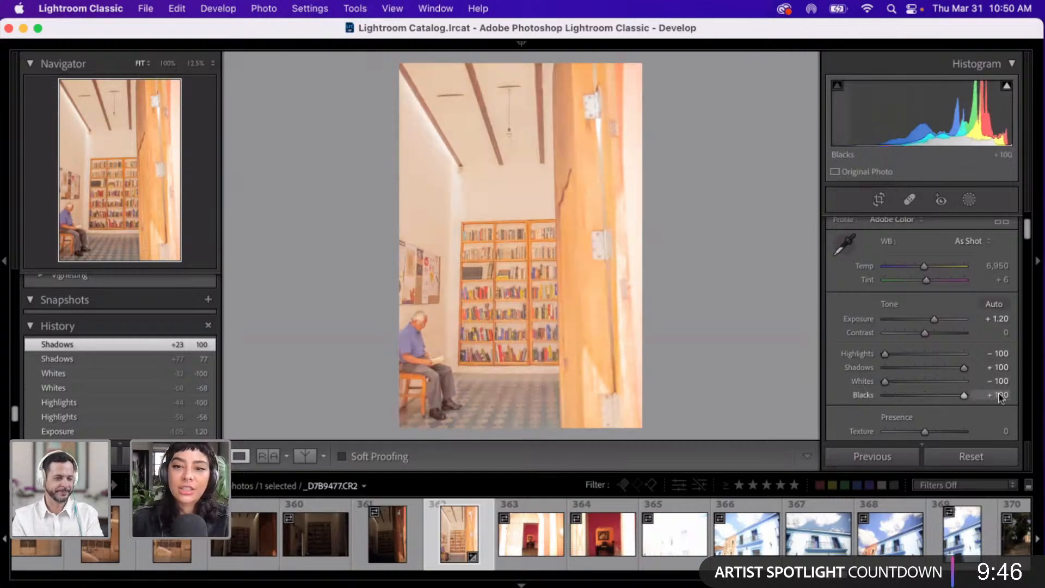
click(922, 318)
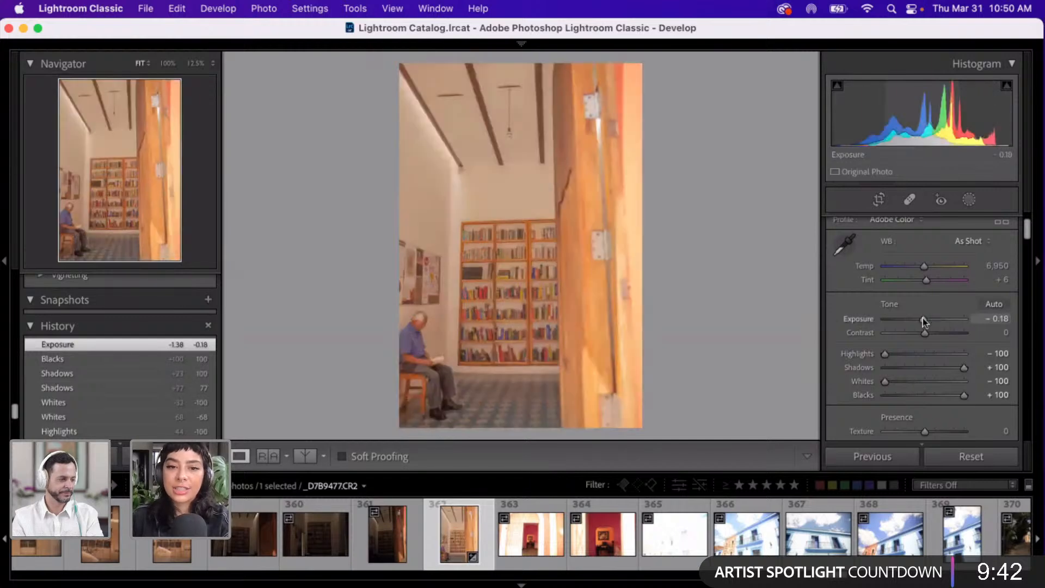
drag(922, 318, 922, 322)
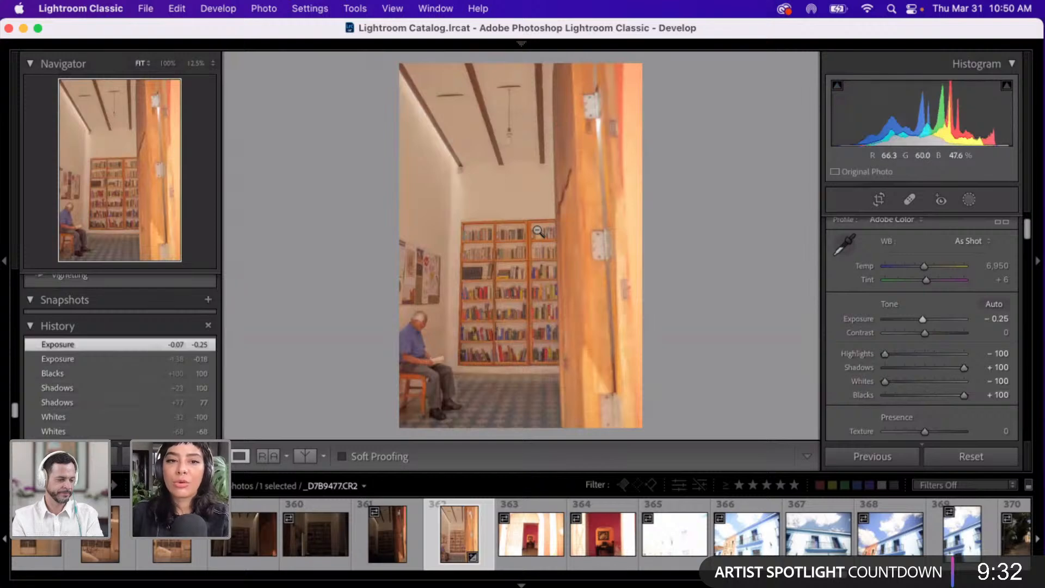
- Try a warmer white balance temperature of 9,075 and a cooler one of 4,477 on the library photo
scroll(538, 232, down, 3)
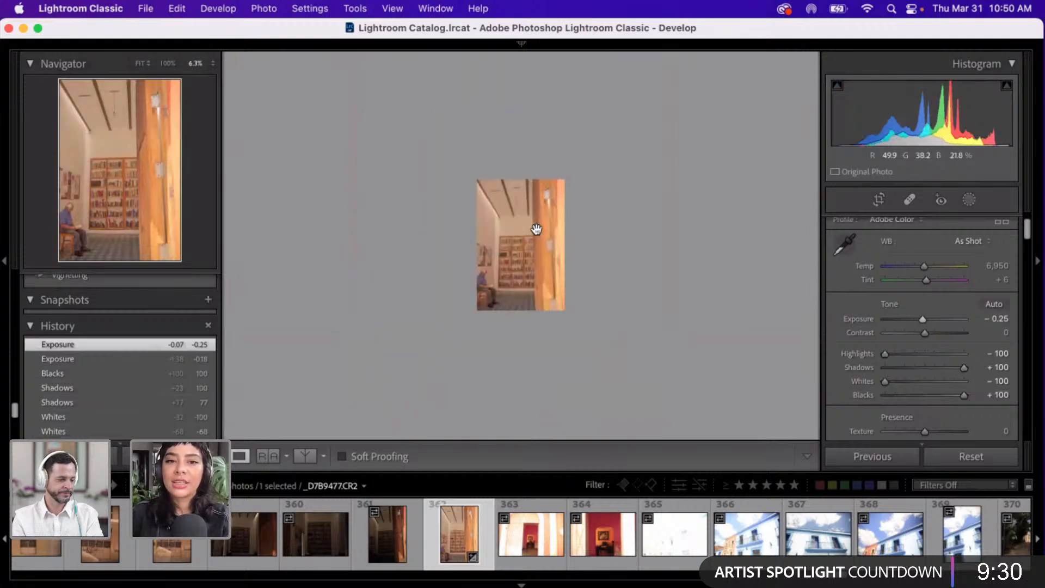
scroll(537, 229, up, 5)
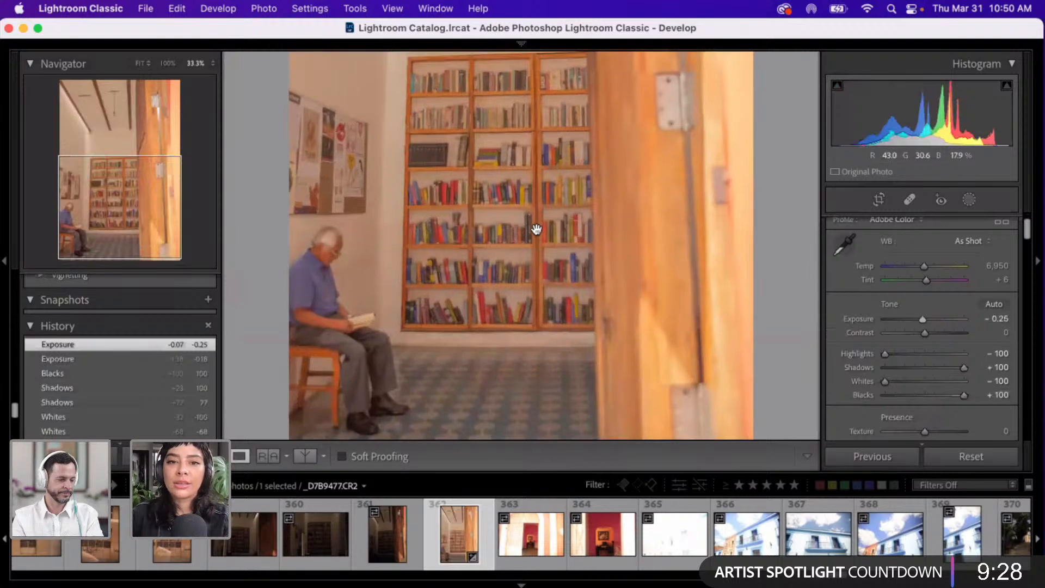
scroll(537, 229, up, 3)
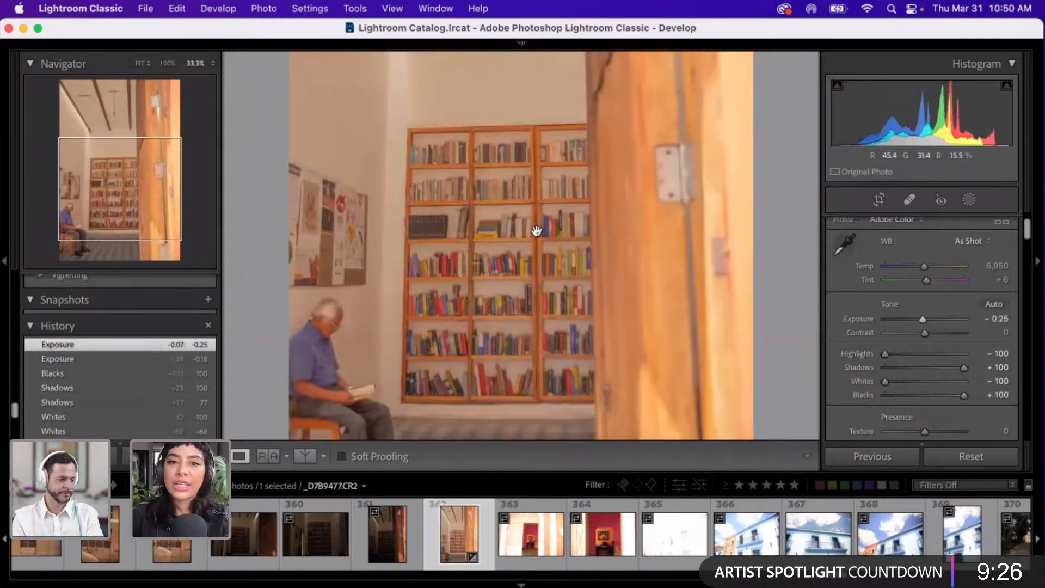
scroll(537, 231, down, 2)
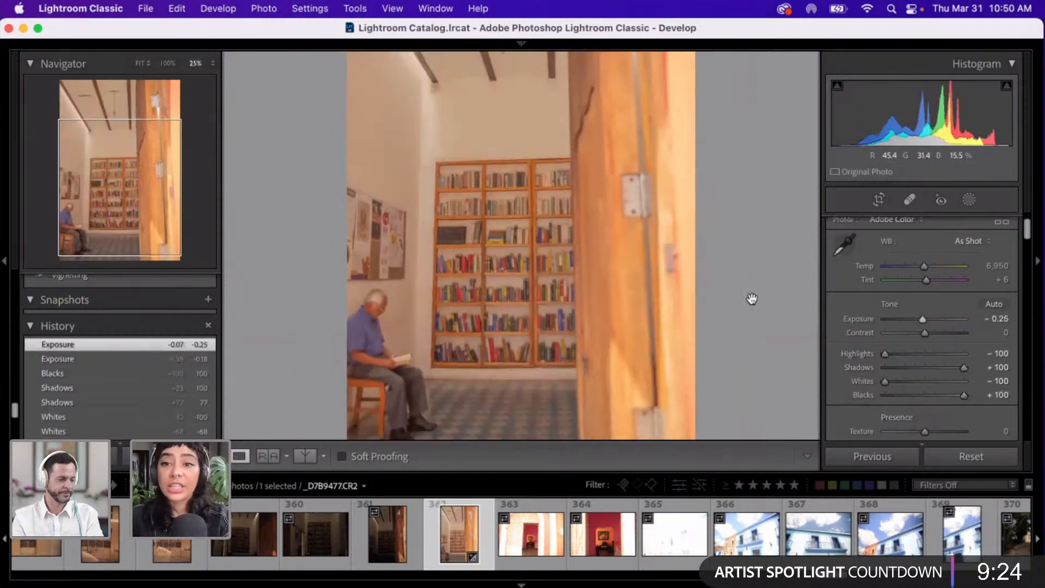
click(936, 267)
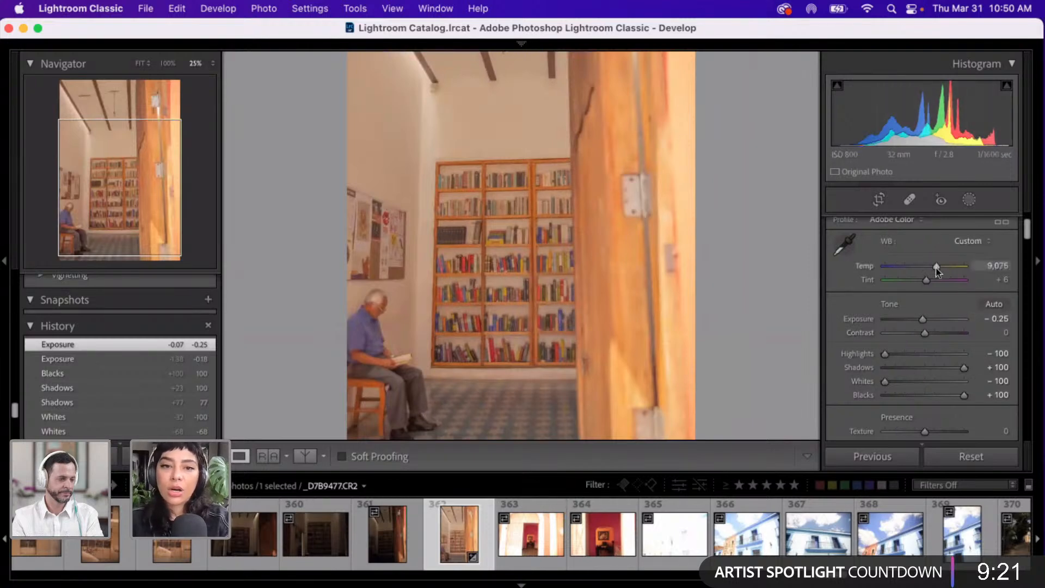
click(904, 266)
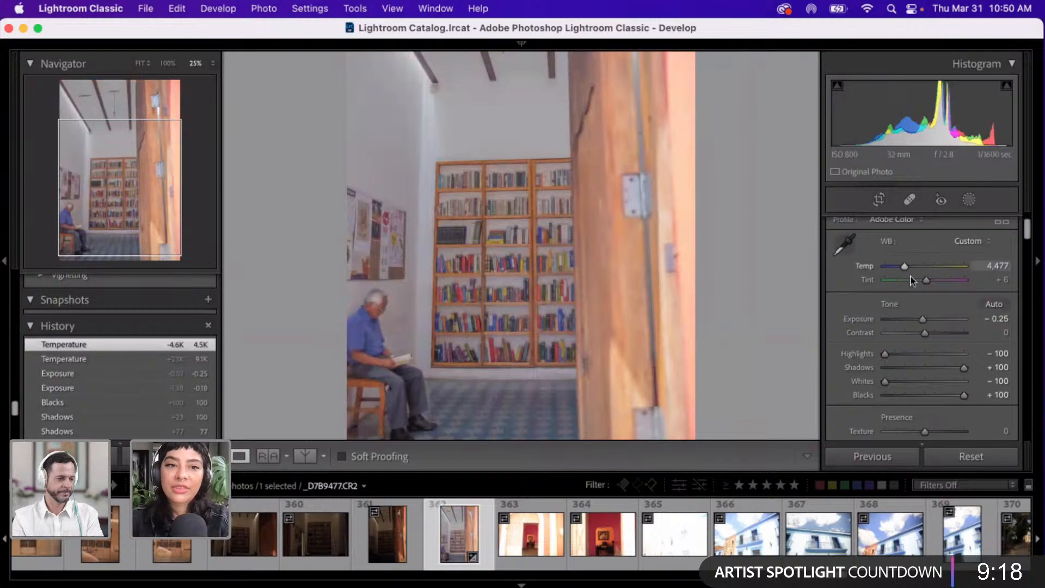
- Try the highlights at +41 and the whites at +24, returning each to -100
click(942, 353)
drag(943, 354, 843, 358)
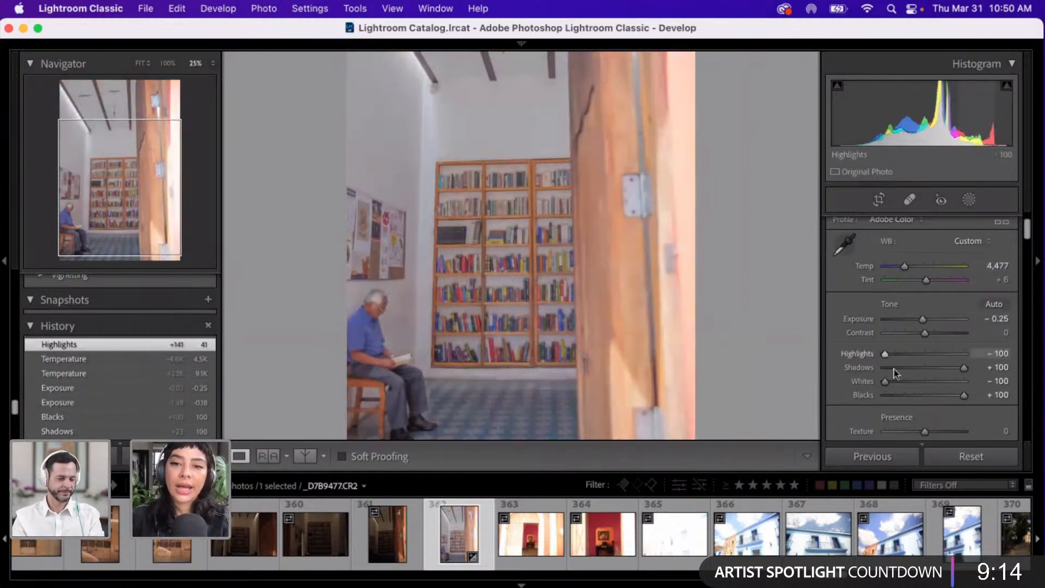
click(934, 381)
drag(934, 381, 799, 381)
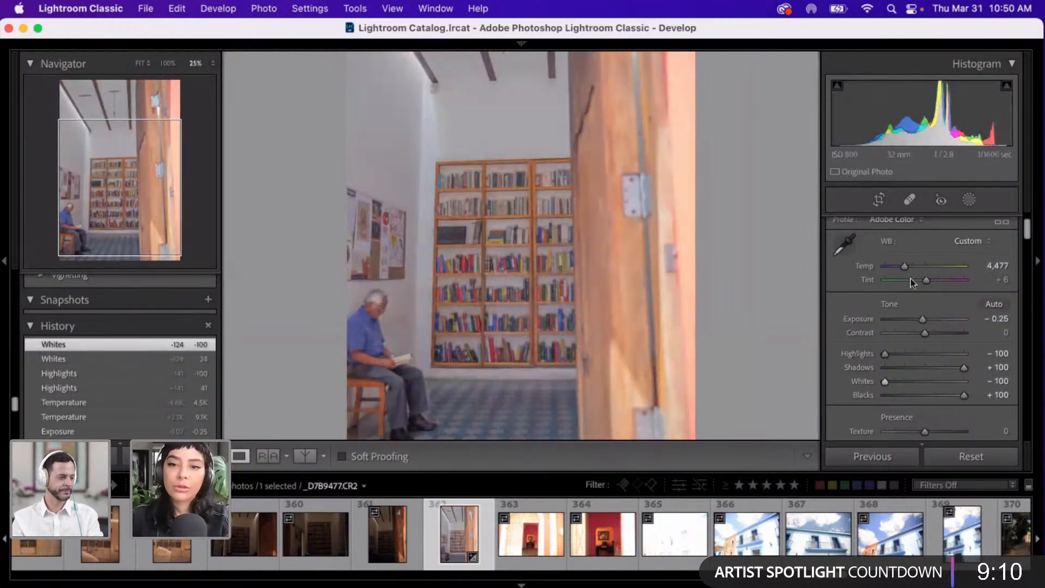
- Set the white balance temperature to 7,165 and the red primary hue in the calibration to +26
click(925, 267)
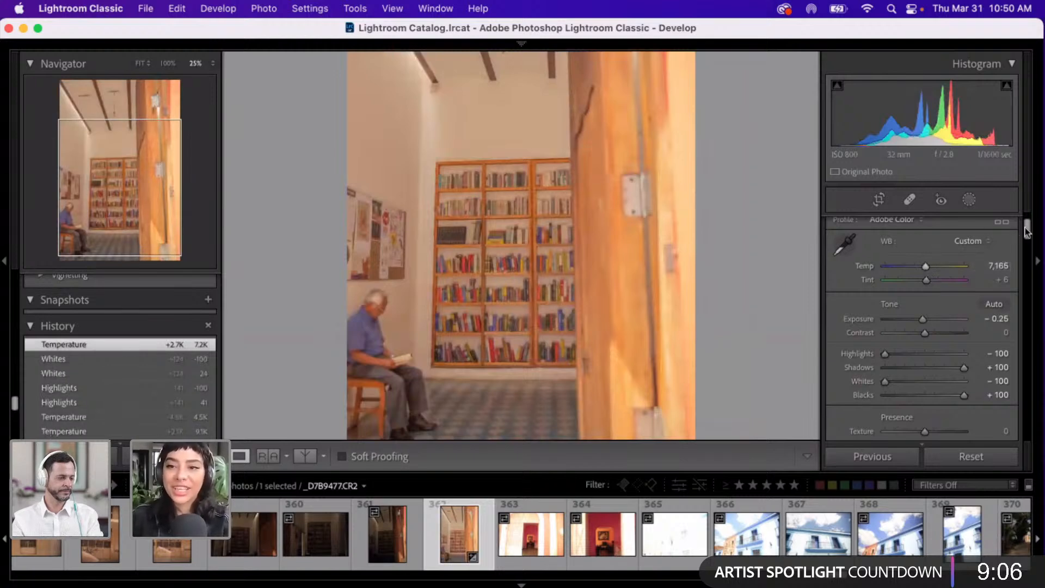
drag(1027, 231, 1037, 376)
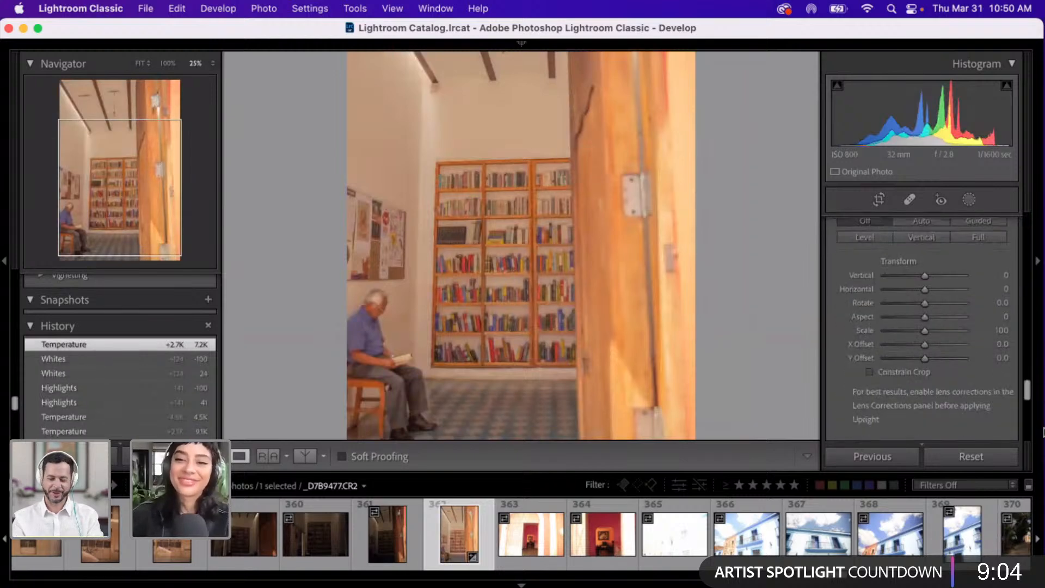
drag(1043, 433, 1040, 432)
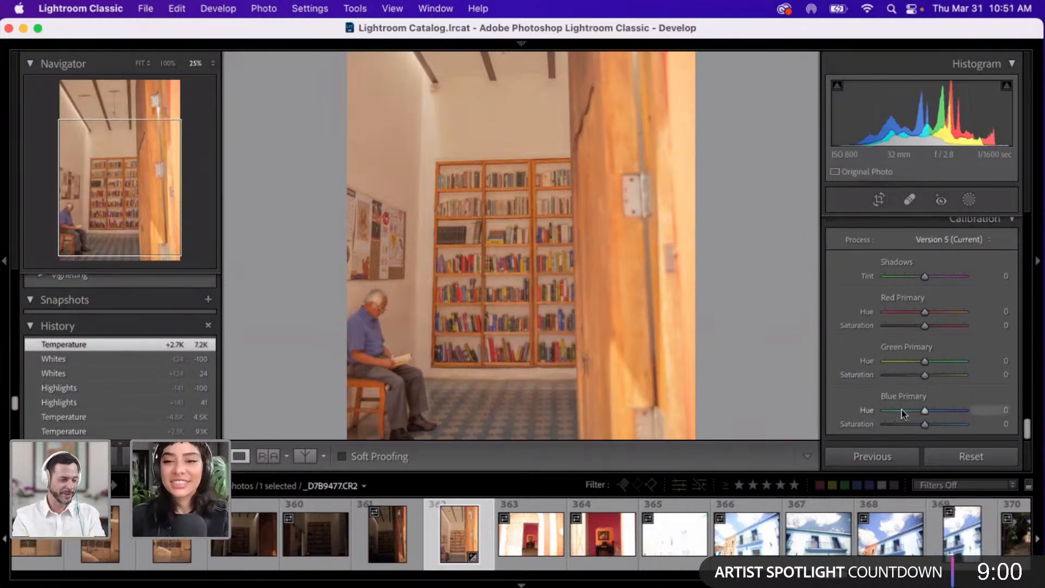
click(946, 315)
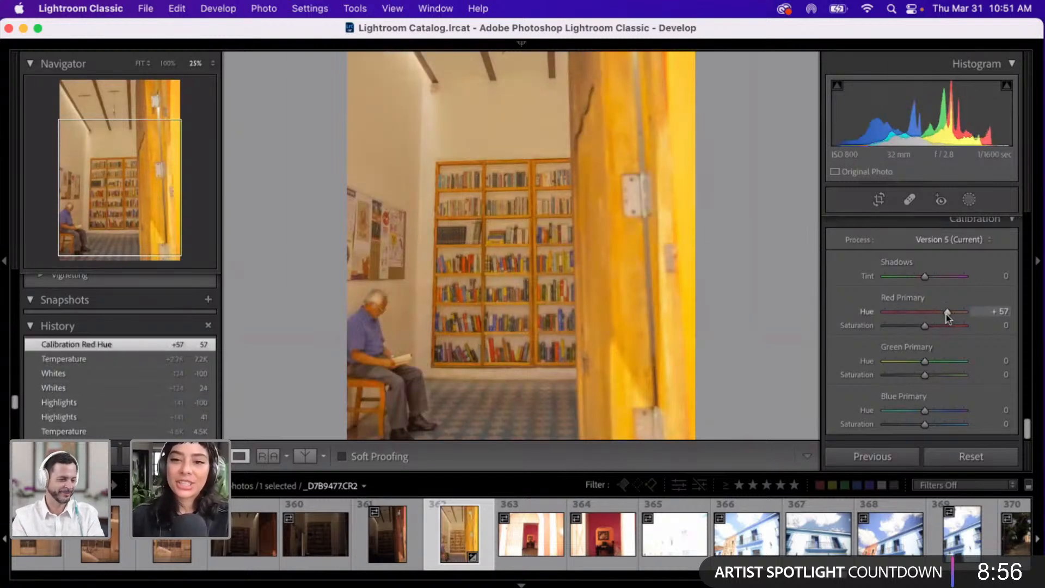
mouse_move(946, 314)
mouse_down()
mouse_move(913, 315)
mouse_move(933, 310)
mouse_up()
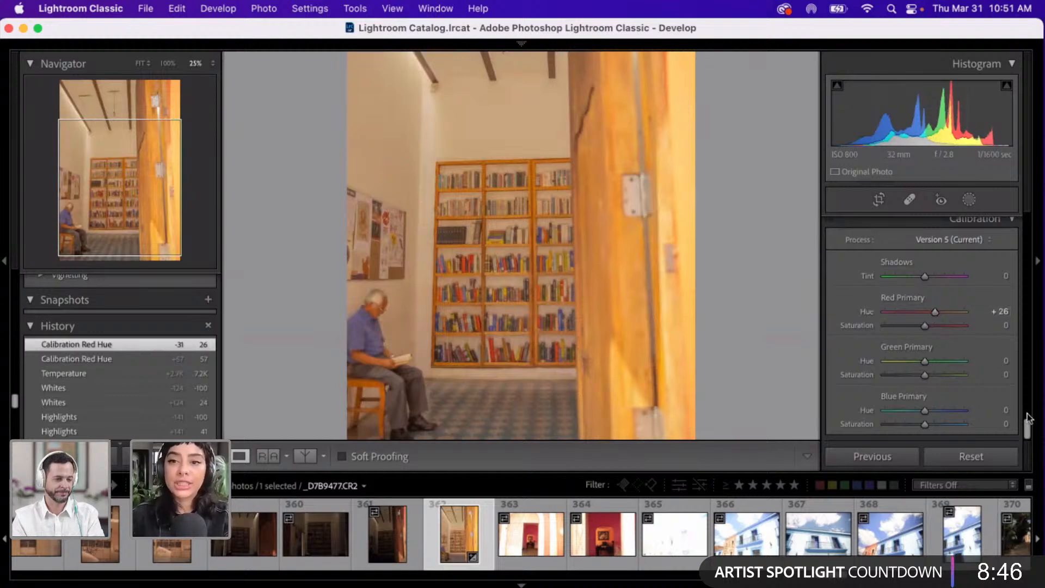
- Color-grade the highlights to hue 205, saturation 49, and the shadows to hue 235, saturation 37
scroll(1028, 411, up, 10)
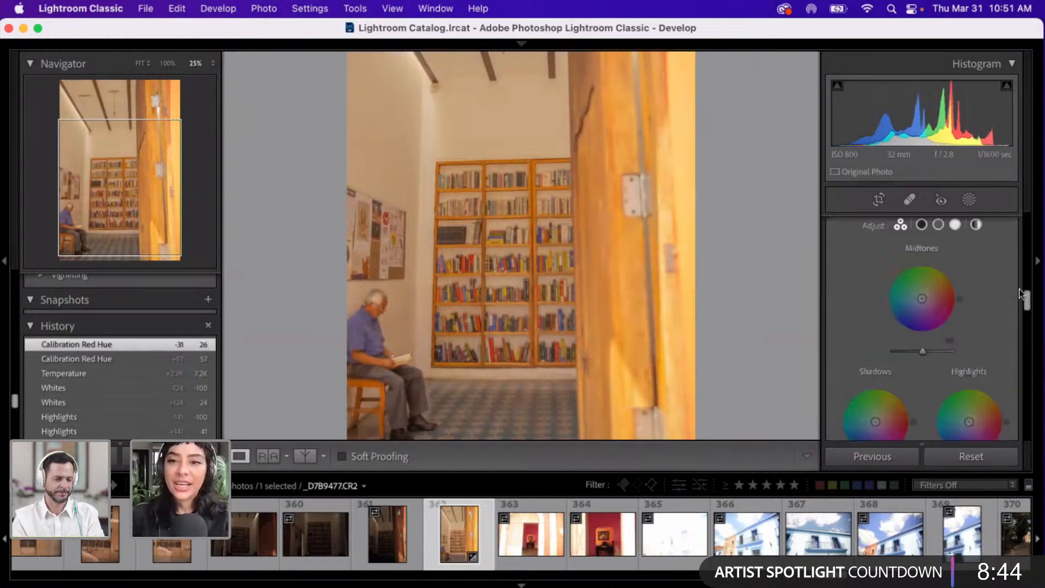
scroll(1017, 308, down, 2)
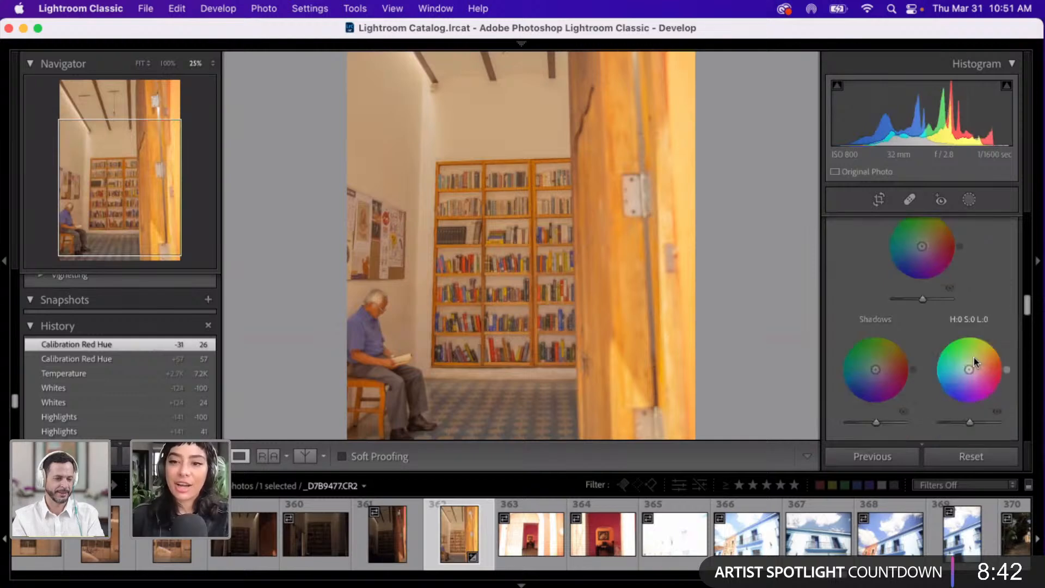
drag(974, 364, 958, 350)
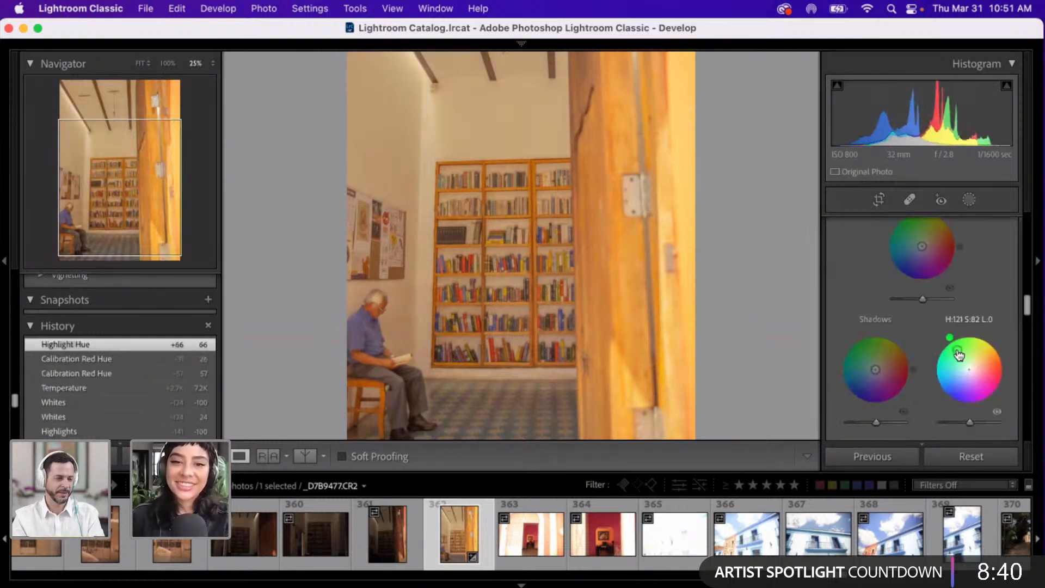
click(978, 385)
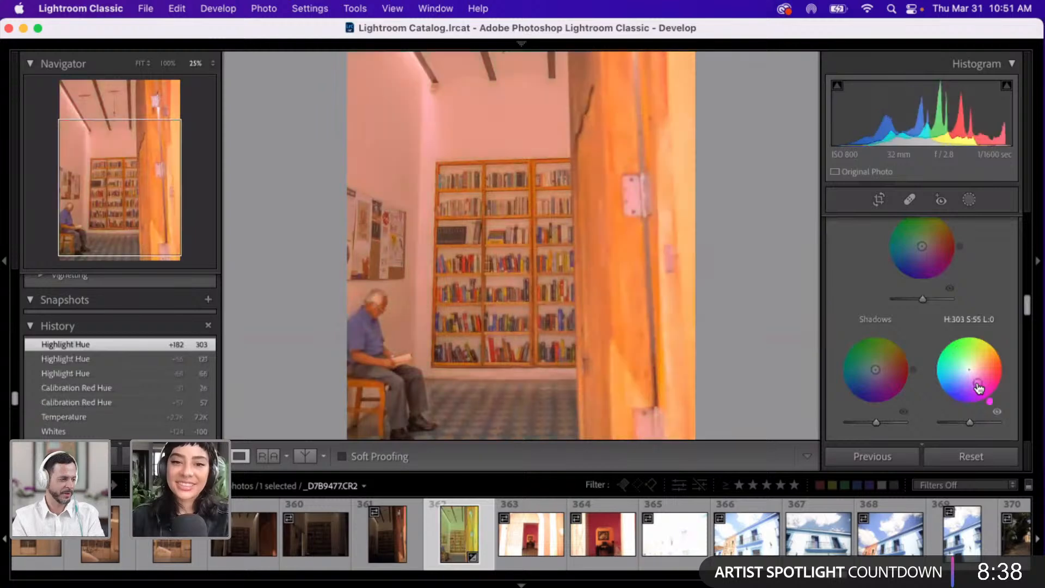
click(961, 383)
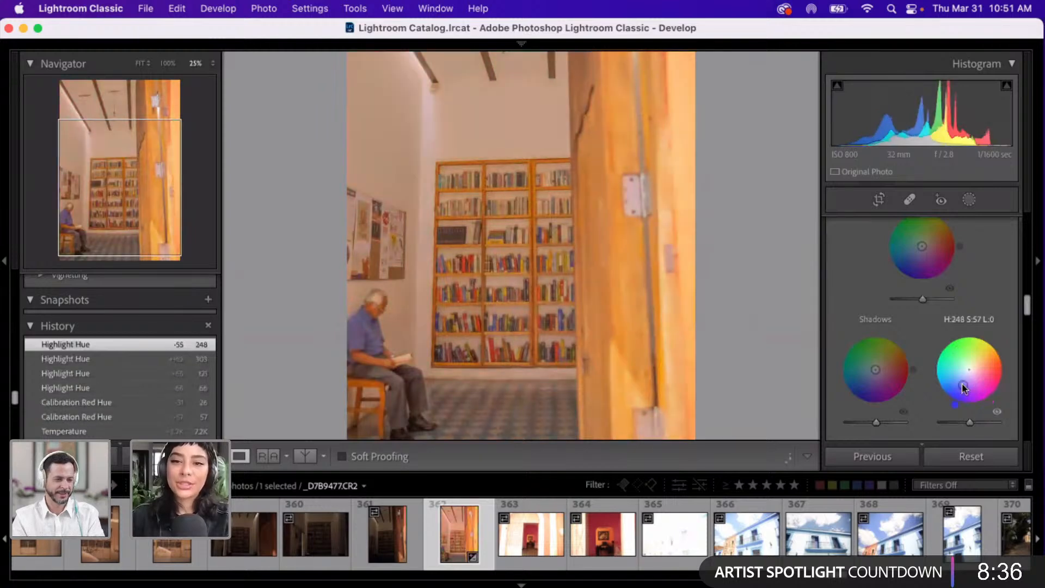
click(956, 375)
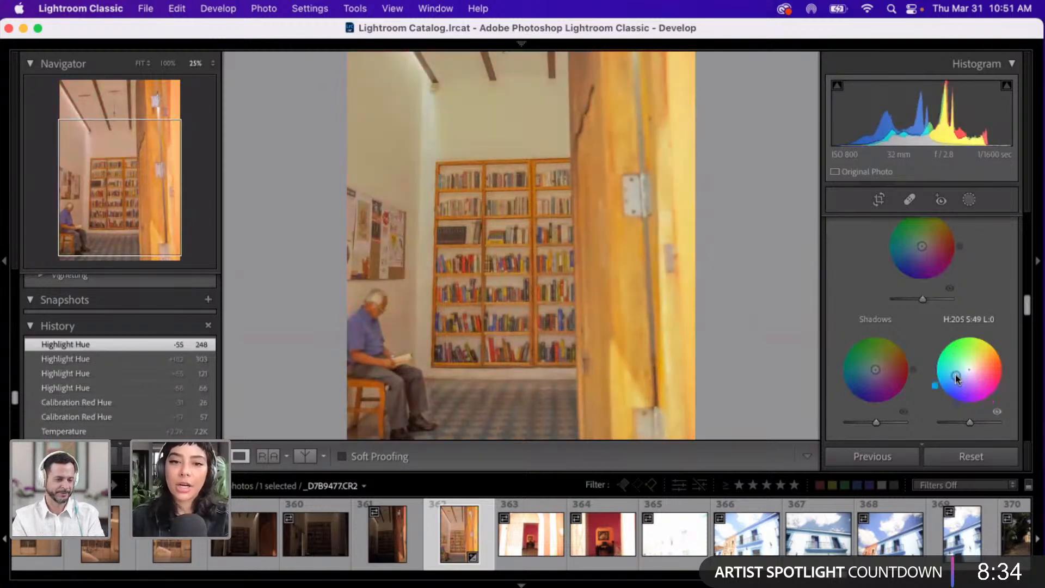
click(869, 380)
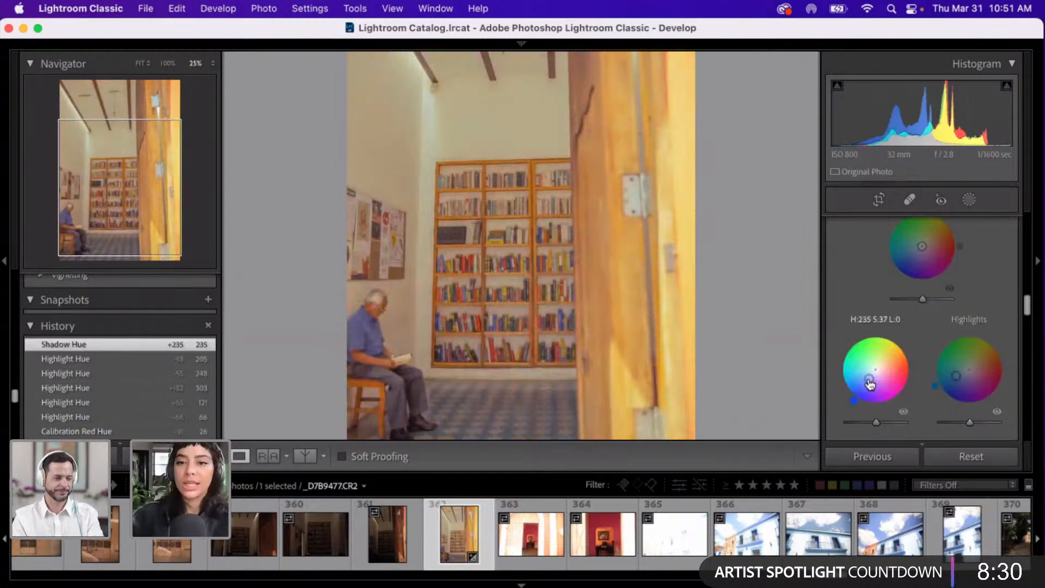
- Try shadow hues of 185 and 281 in the color grading, settling on hue 346
click(859, 374)
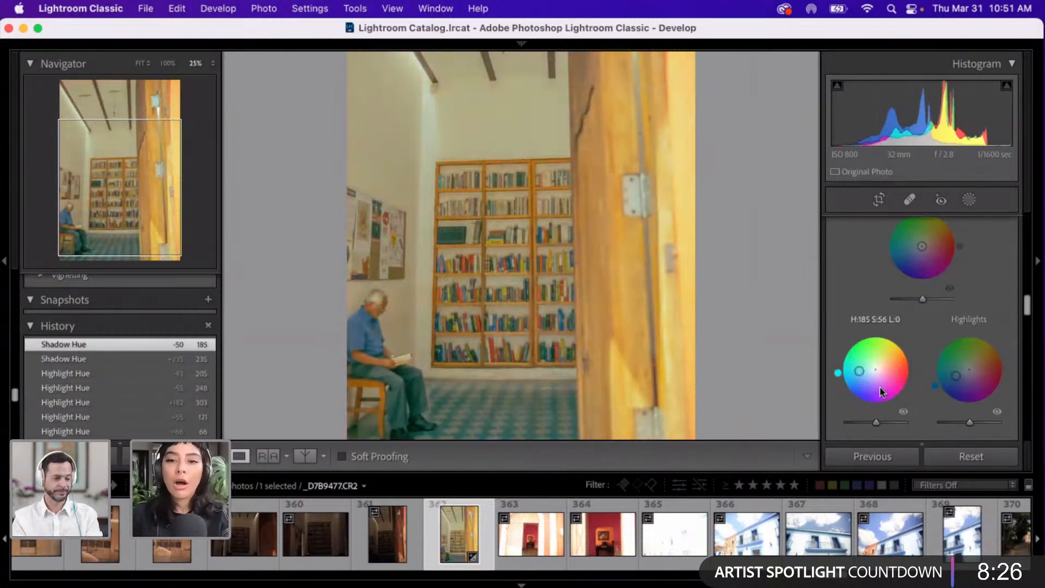
click(878, 384)
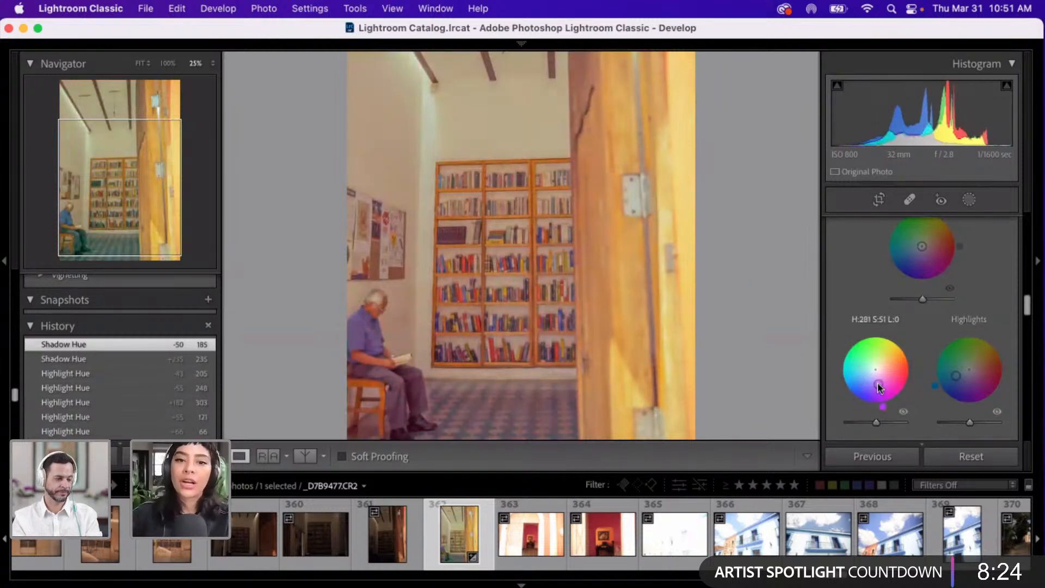
click(888, 378)
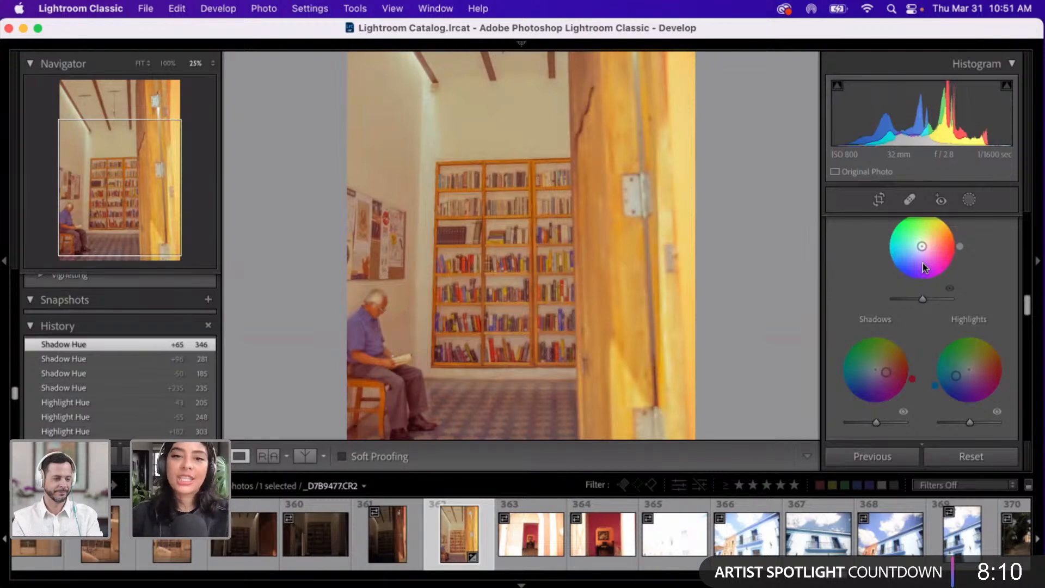
- Try the library photo's exposure at -1.11, +0.12 and -1.05, settling on -0.30
scroll(923, 267, up, 15)
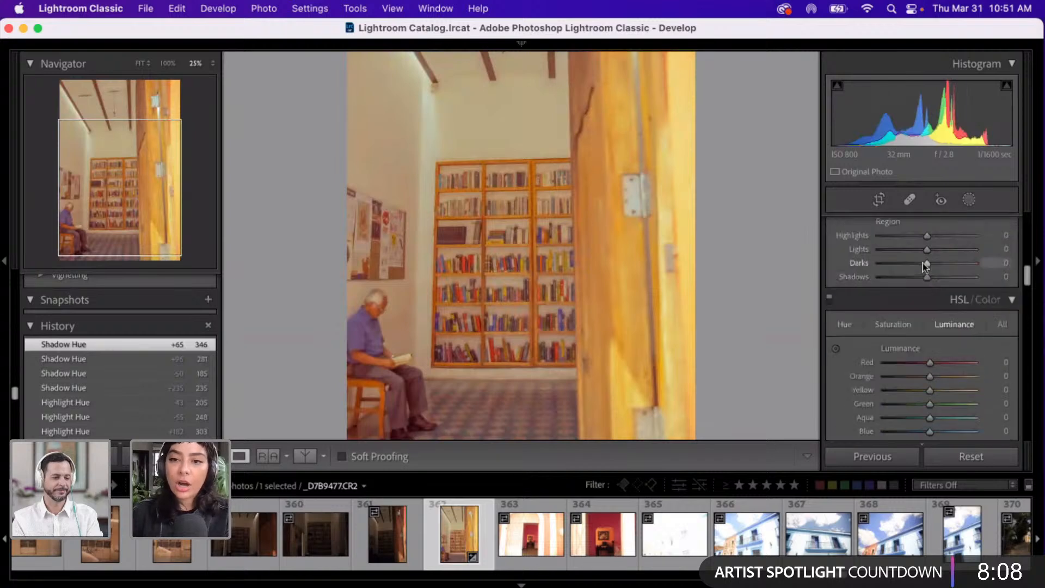
scroll(924, 266, up, 5)
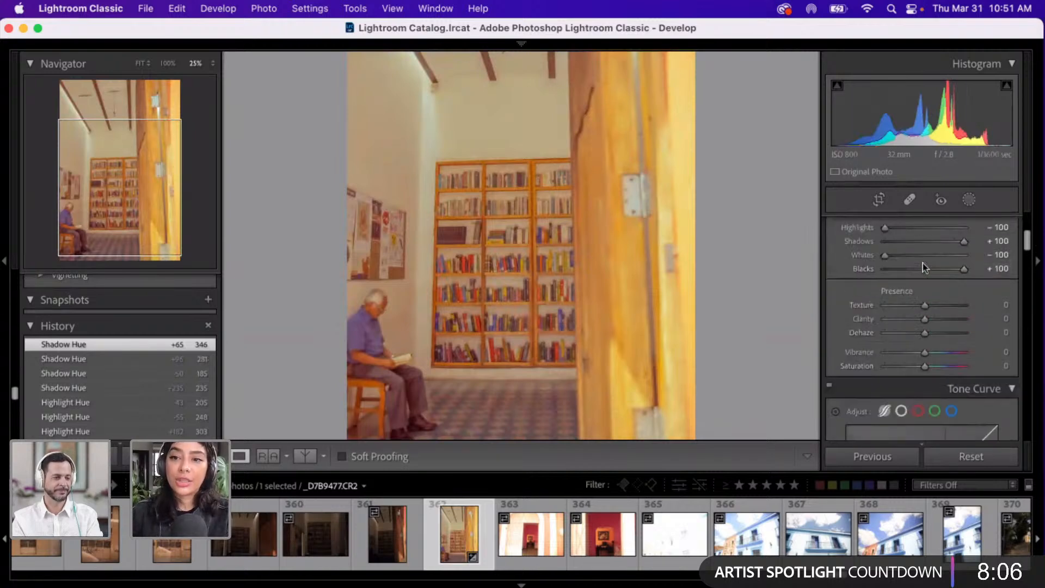
scroll(922, 266, up, 3)
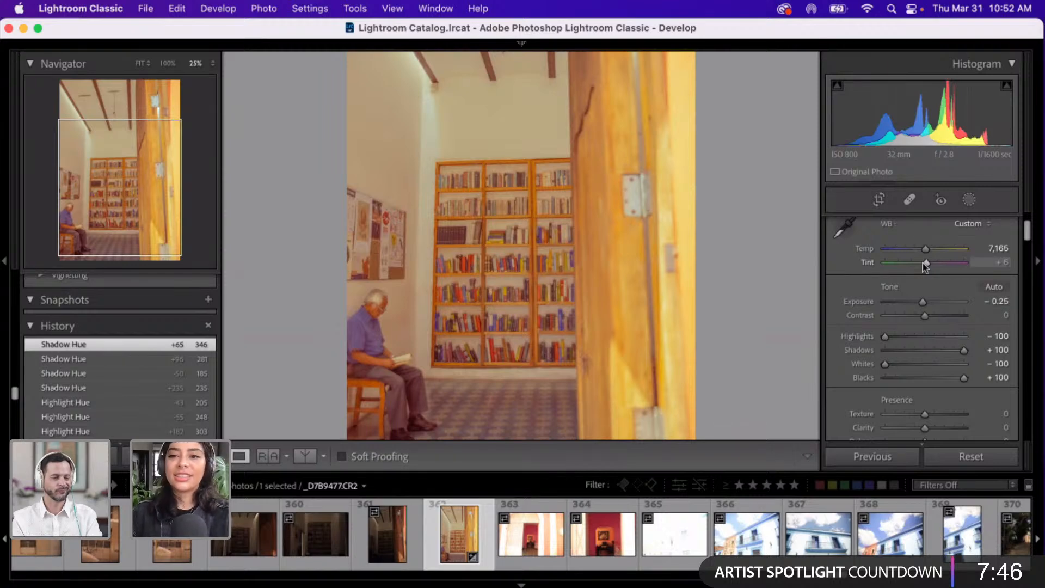
drag(921, 303, 916, 305)
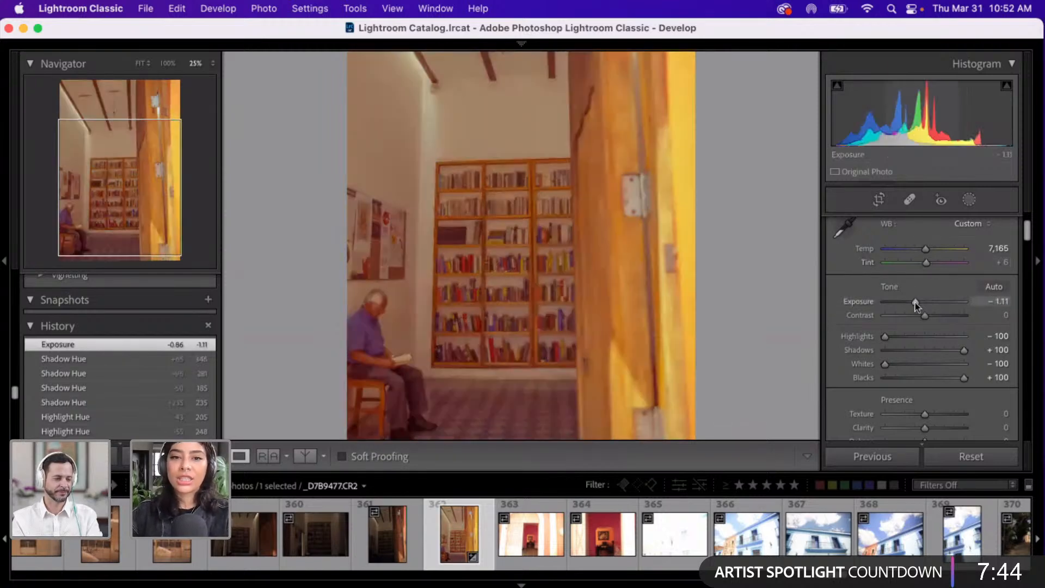
click(925, 303)
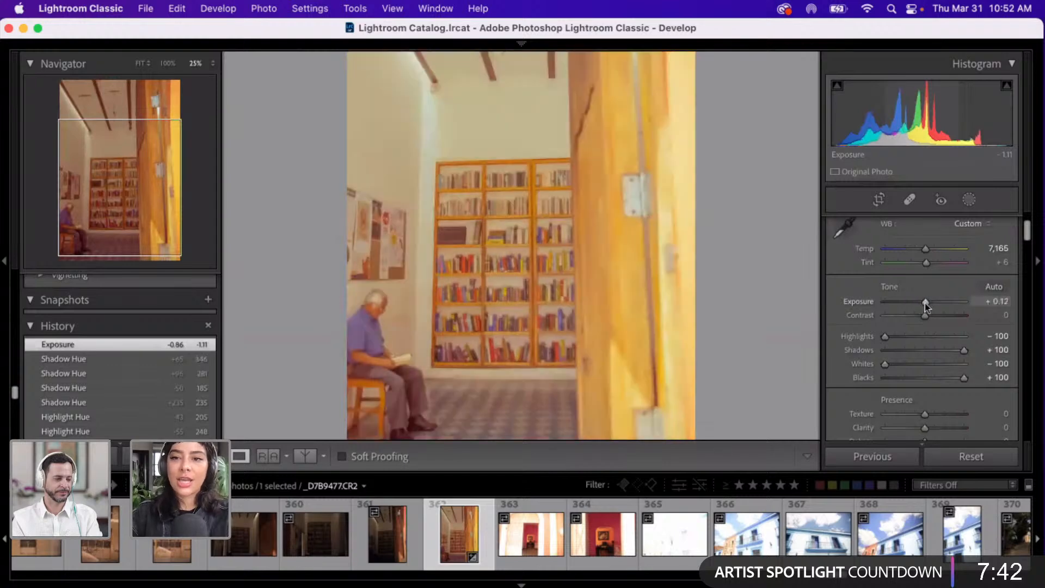
click(916, 302)
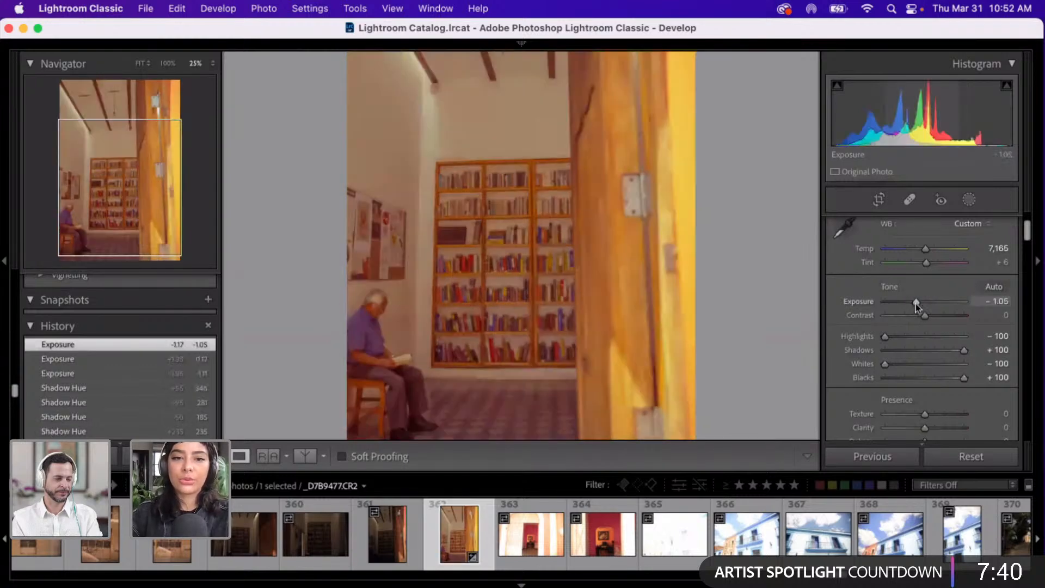
click(921, 302)
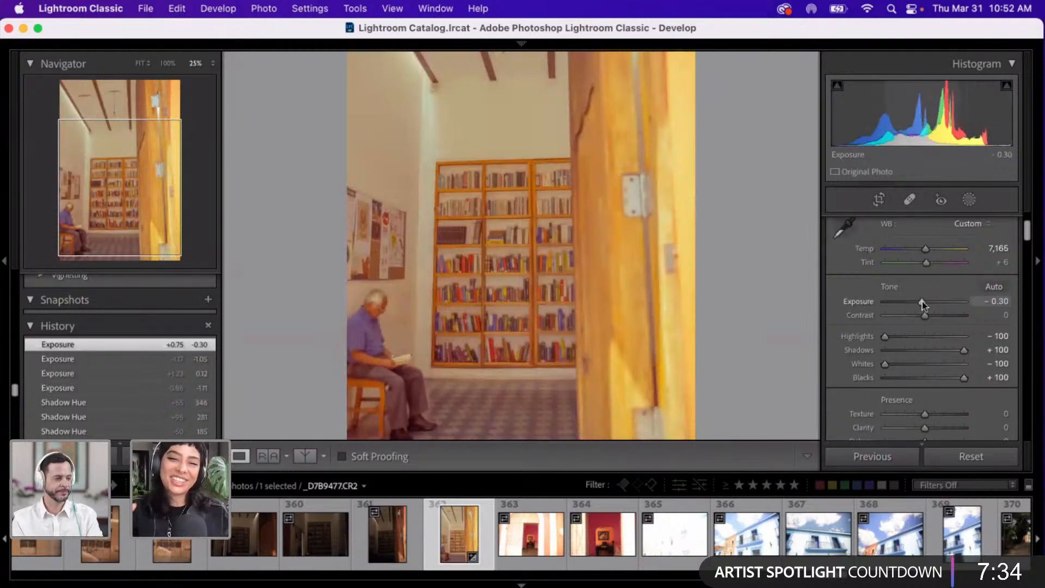
- Examine the graded library photo as a whole and up close, from the ceiling beams down to the seated man
scroll(926, 339, down, 2)
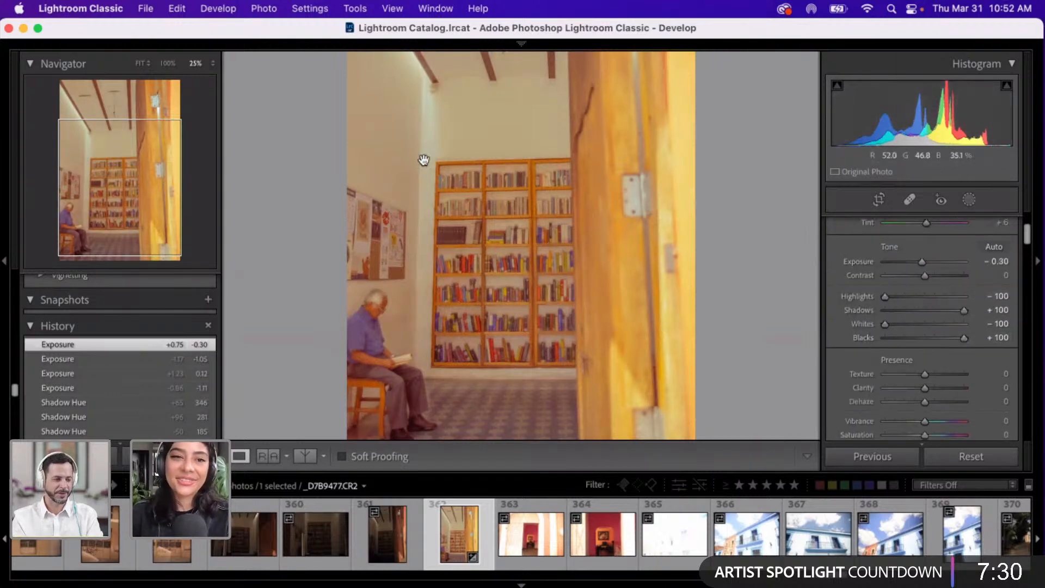
scroll(429, 173, up, 2)
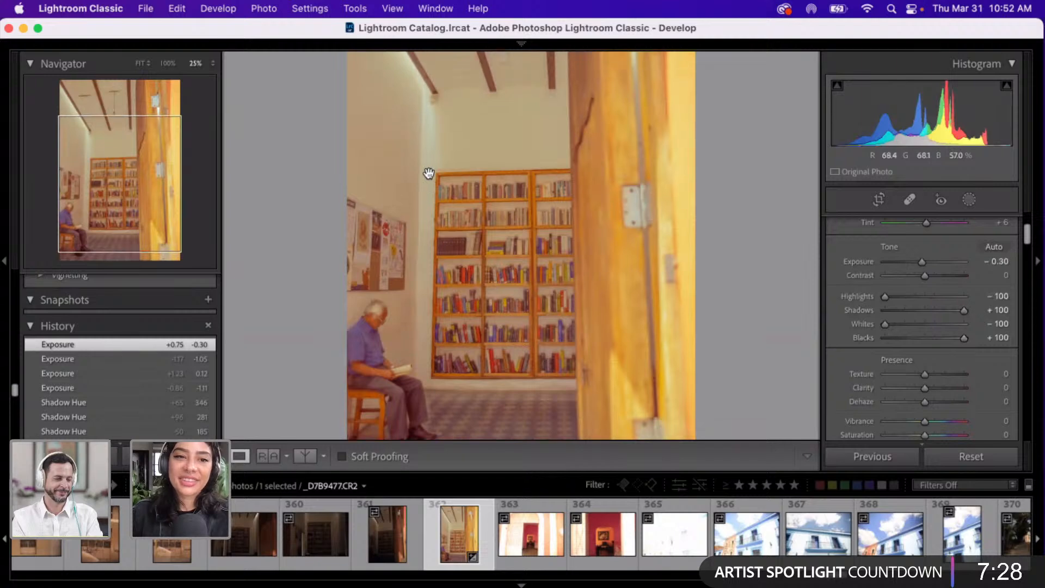
key(super+minus)
key(super+minus)
key(super+equal)
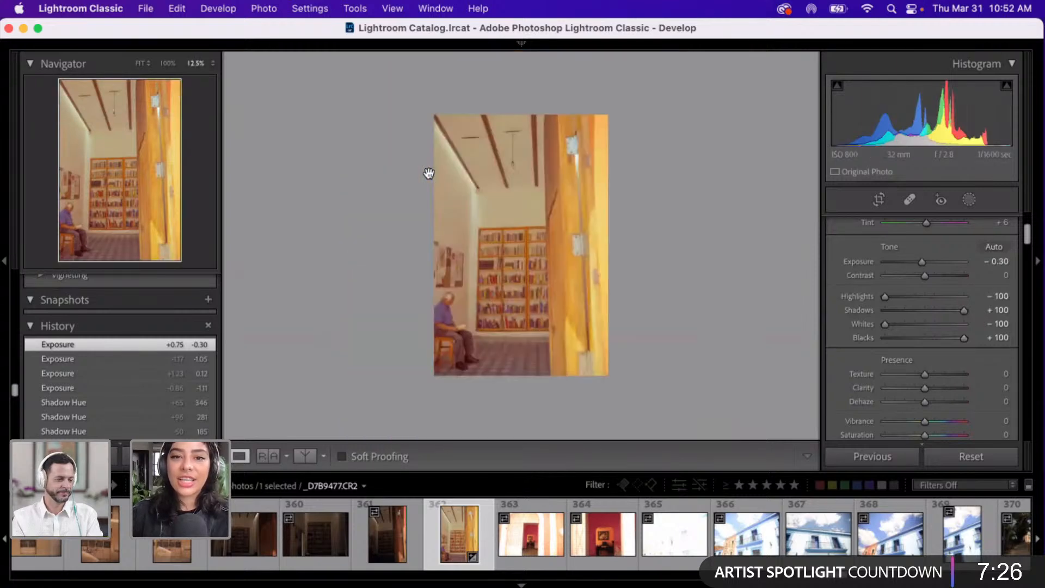
key(super+equal)
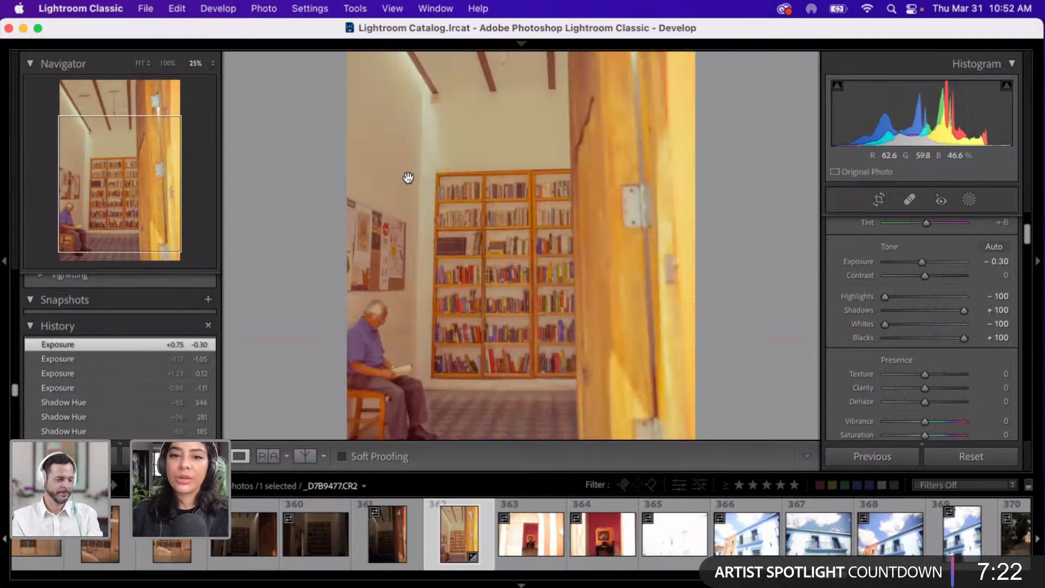
scroll(311, 203, up, 5)
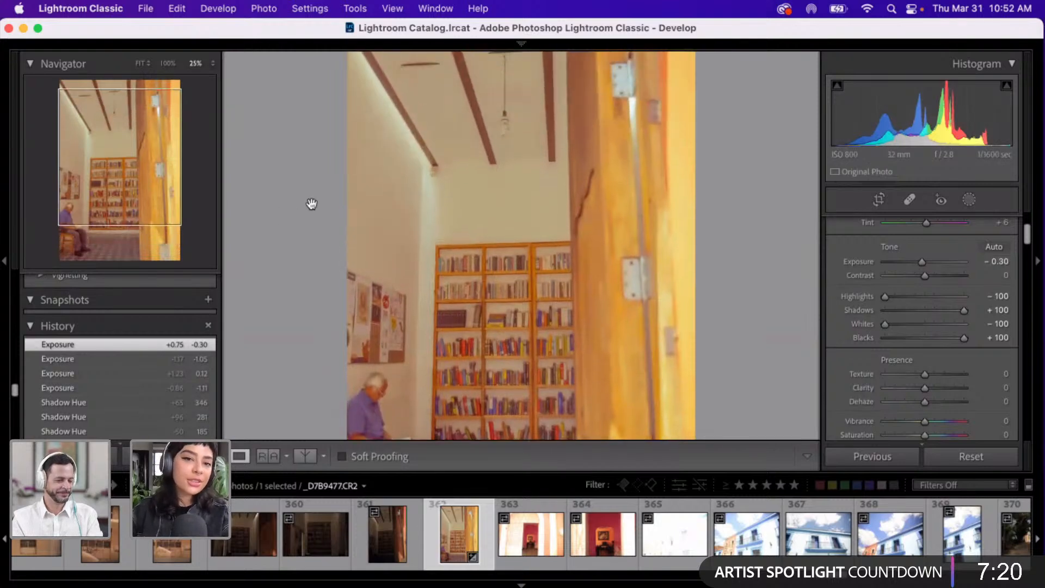
scroll(311, 204, down, 5)
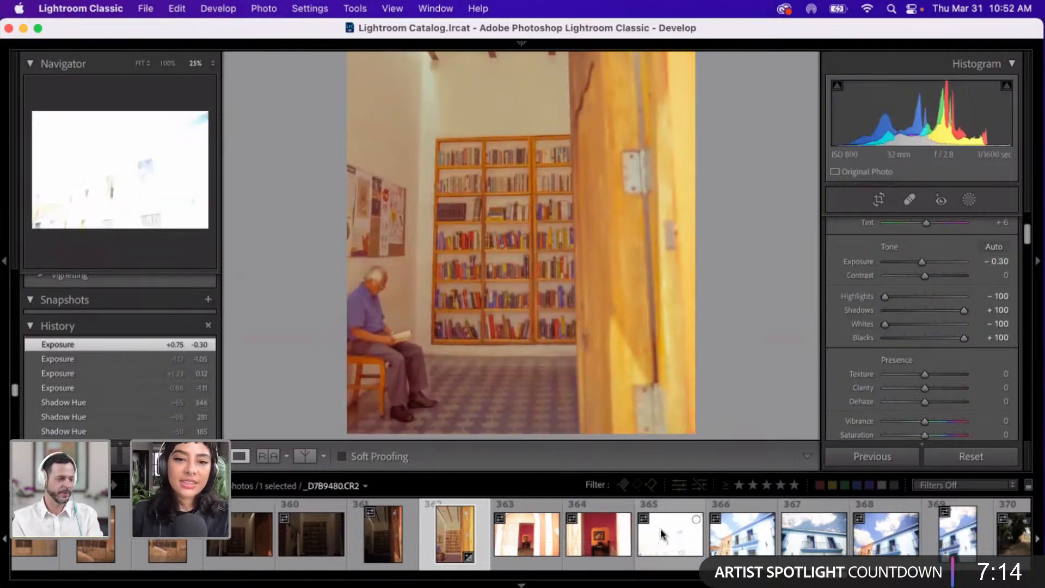
scroll(707, 539, down, 3)
scroll(660, 534, down, 1)
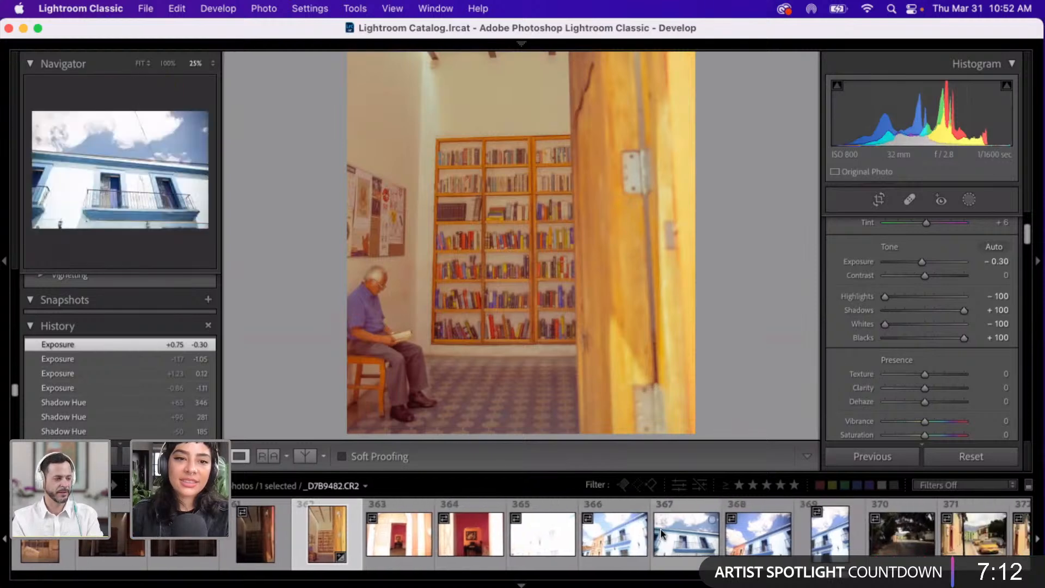
scroll(660, 534, up, 1)
scroll(445, 157, up, 5)
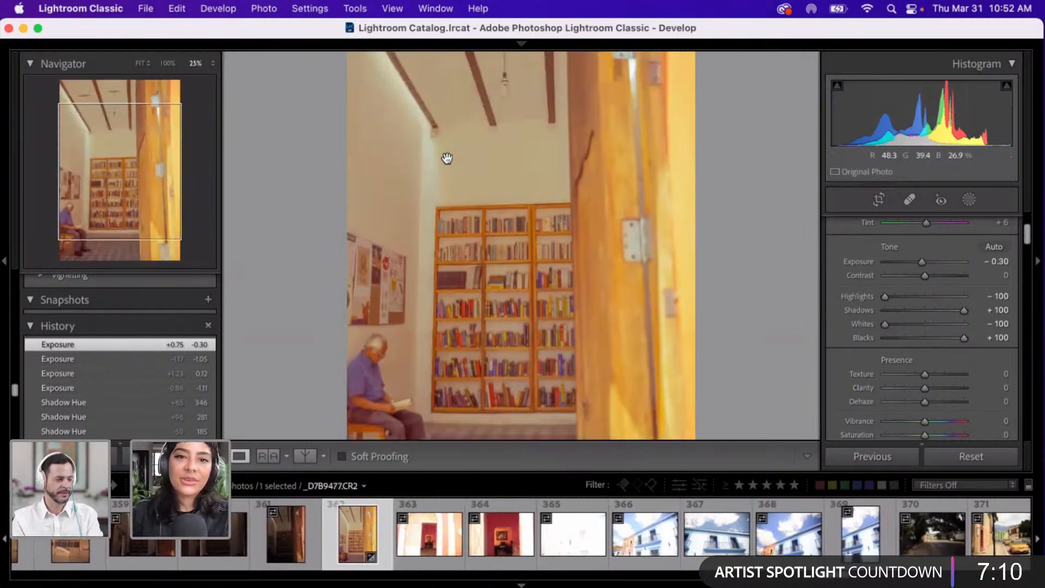
scroll(447, 157, up, 3)
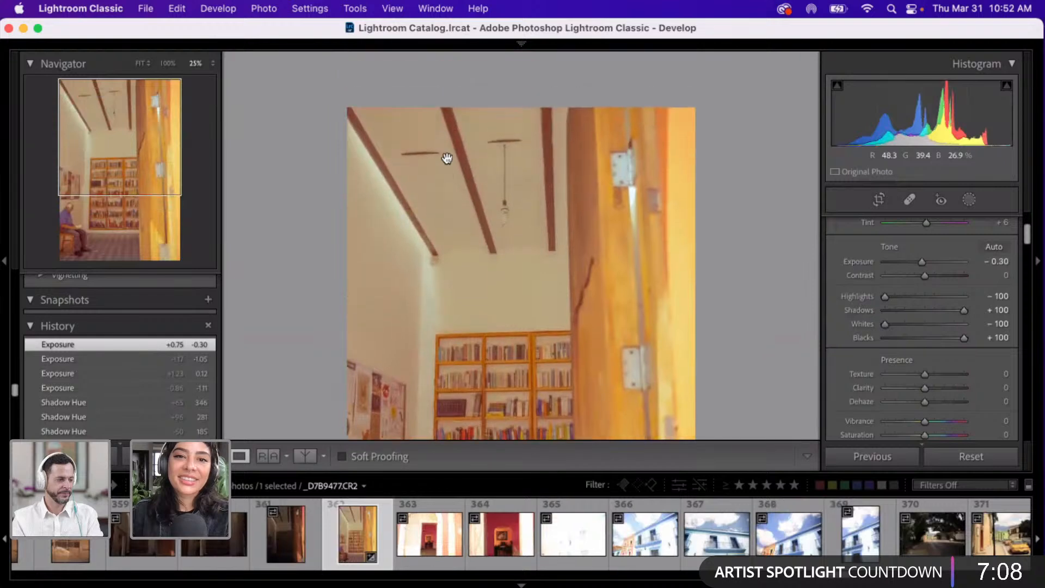
scroll(447, 158, down, 6)
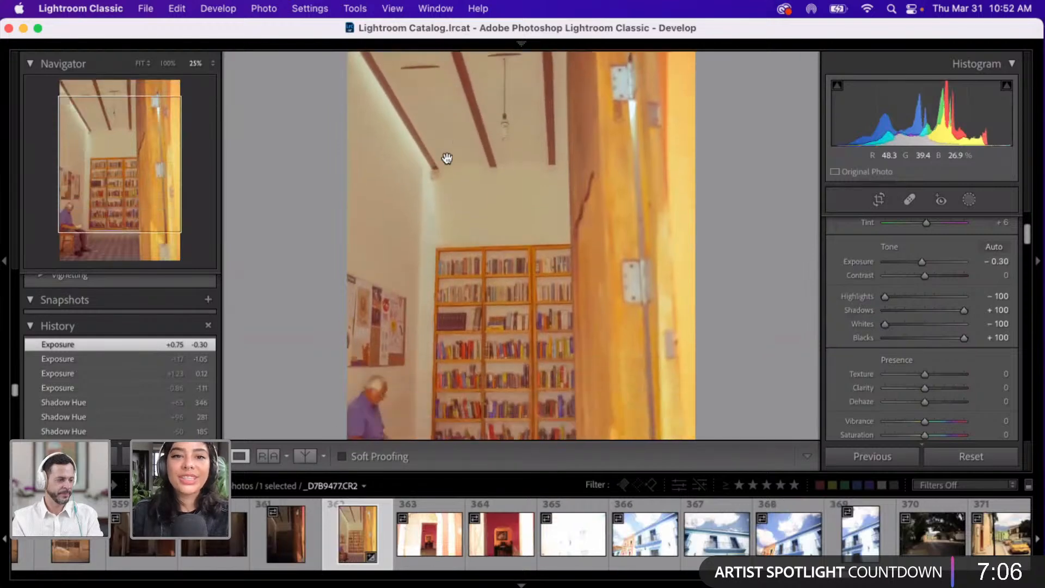
scroll(447, 158, down, 3)
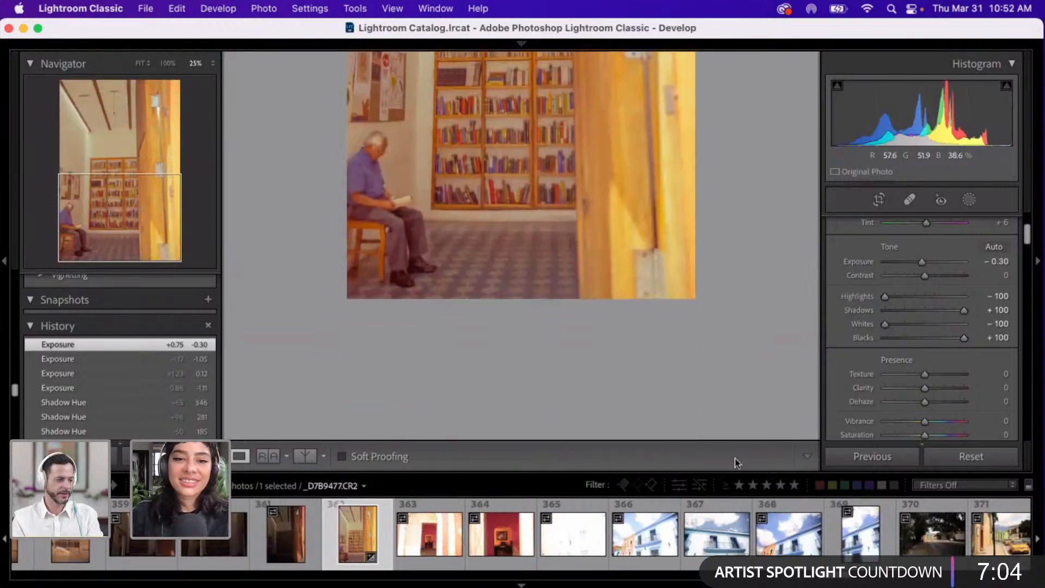
- Open photo 372, the street scene with yellow taxis, and lower its highlights to -100
scroll(648, 546, down, 4)
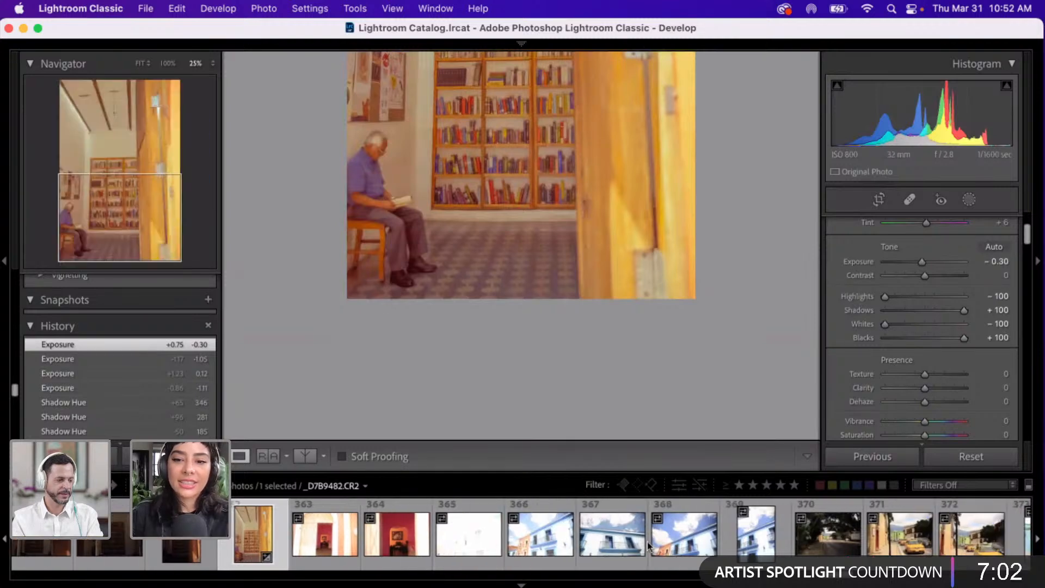
scroll(466, 500, down, 1)
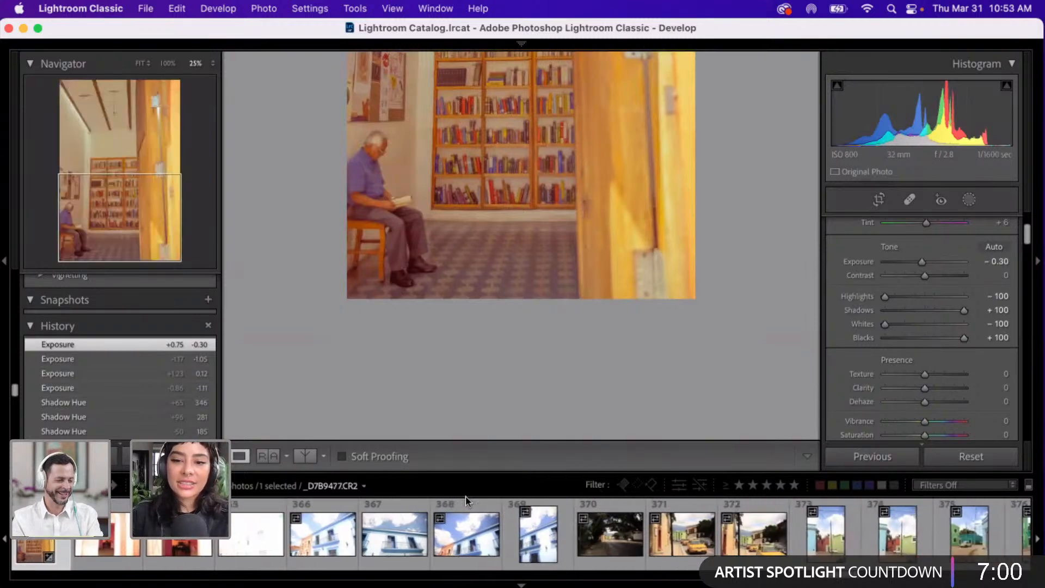
click(764, 537)
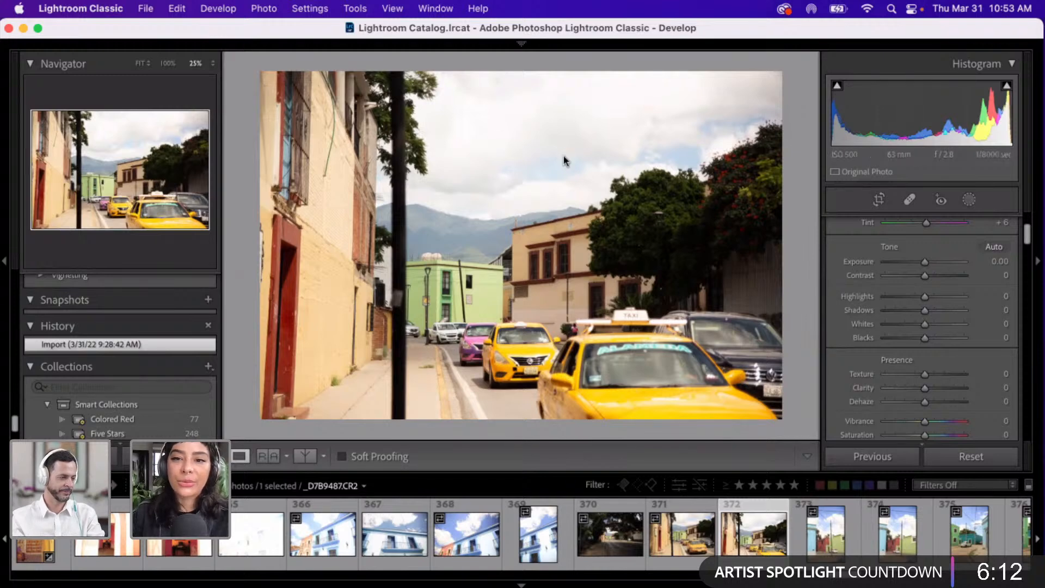
click(890, 298)
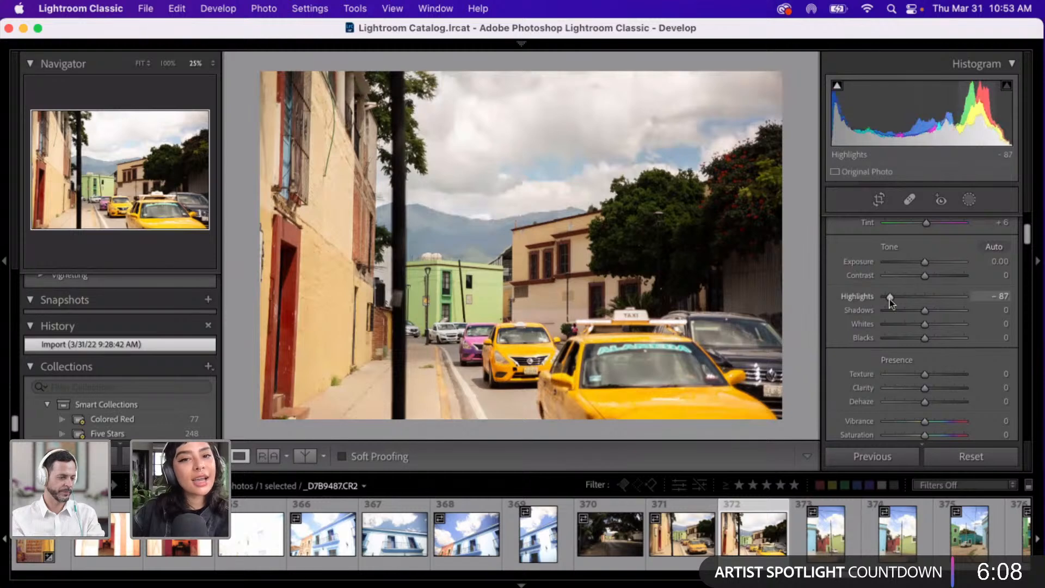
drag(890, 301, 853, 304)
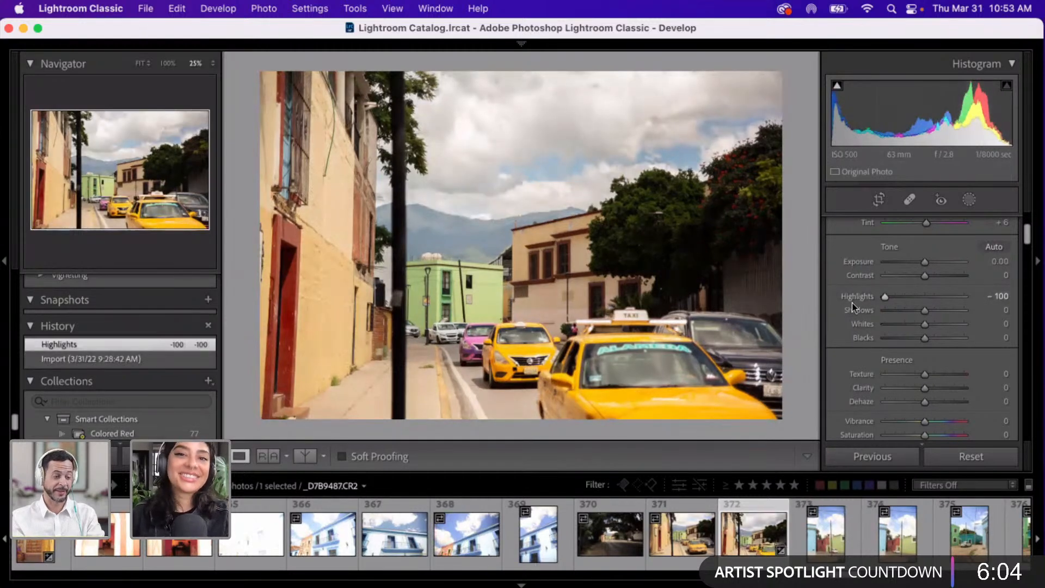
- Mask the sky with Select Sky, try its exposure at -1.60 and -2.53, and settle on -0.68
click(968, 200)
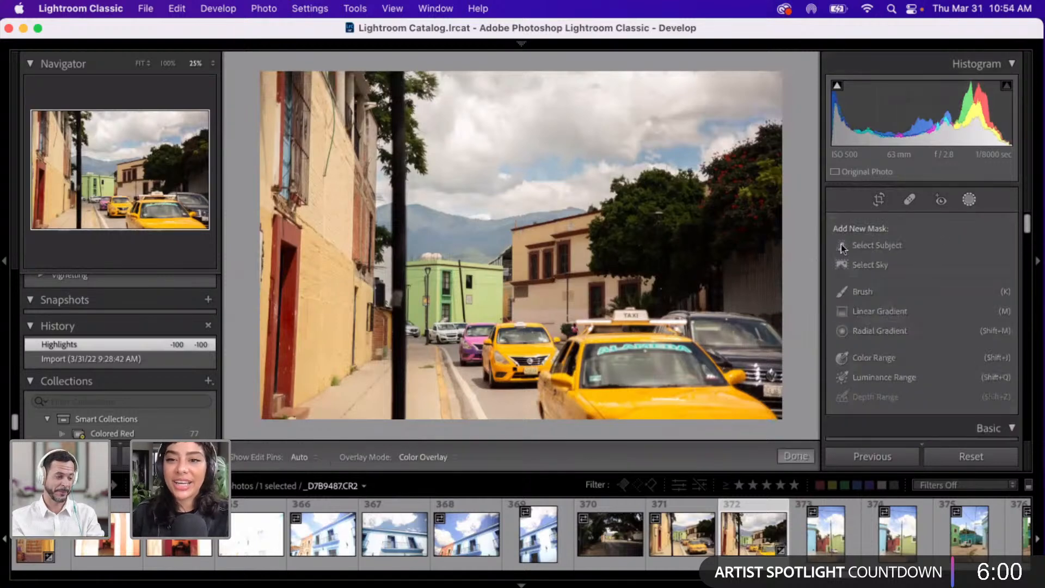
click(861, 267)
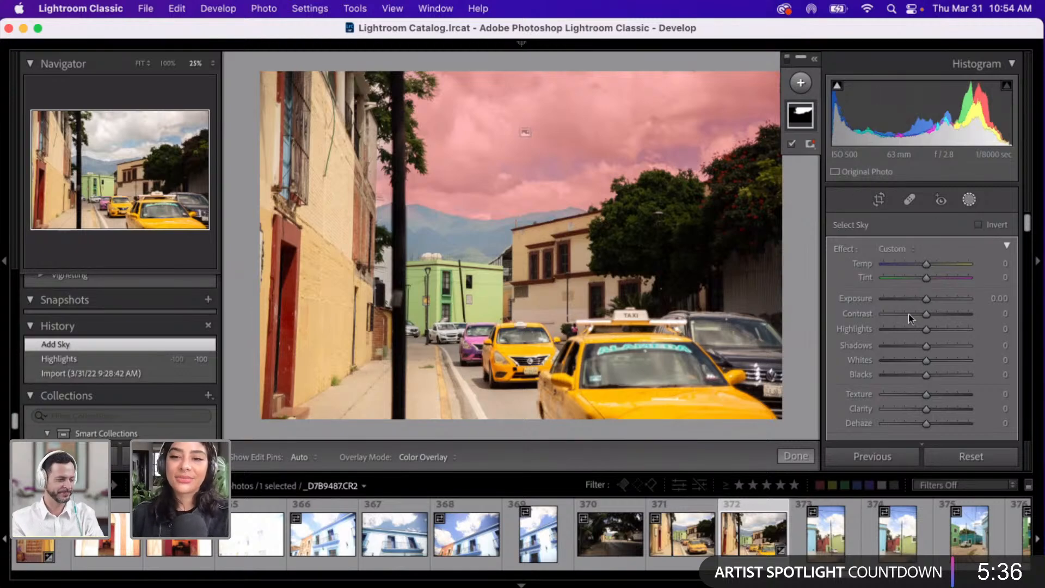
drag(925, 298, 909, 300)
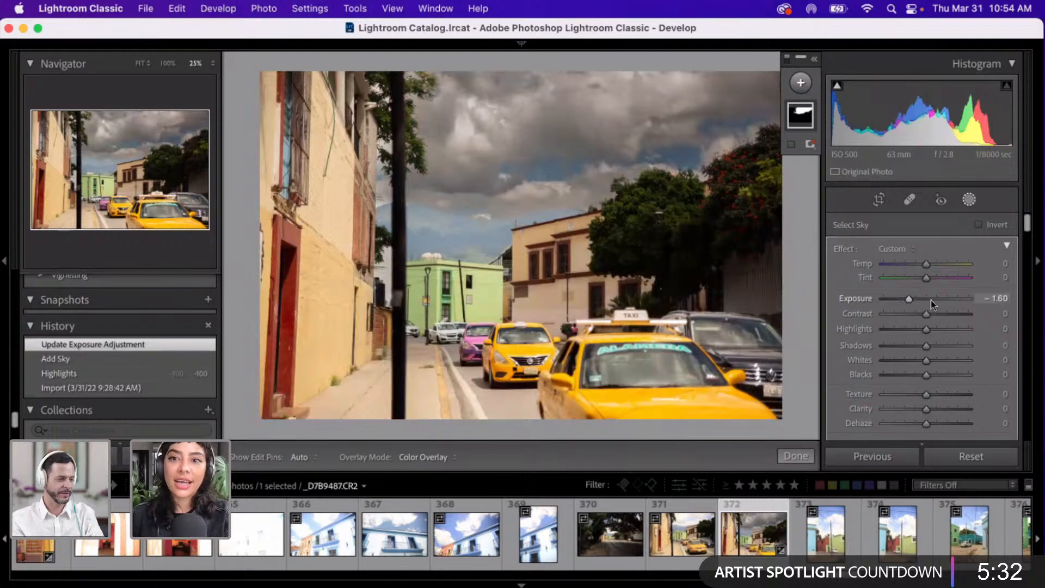
click(931, 300)
drag(931, 300, 900, 303)
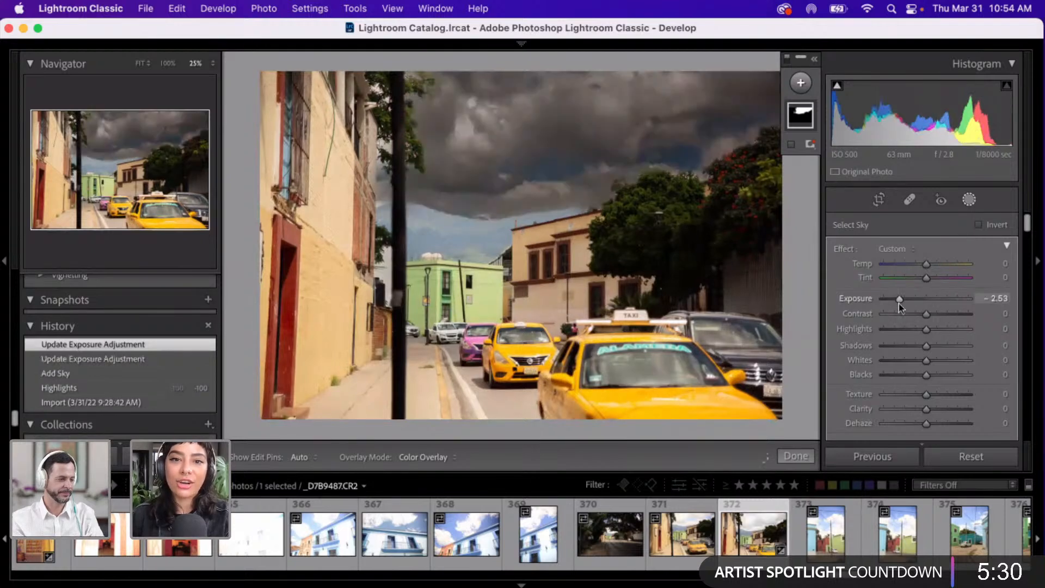
click(919, 299)
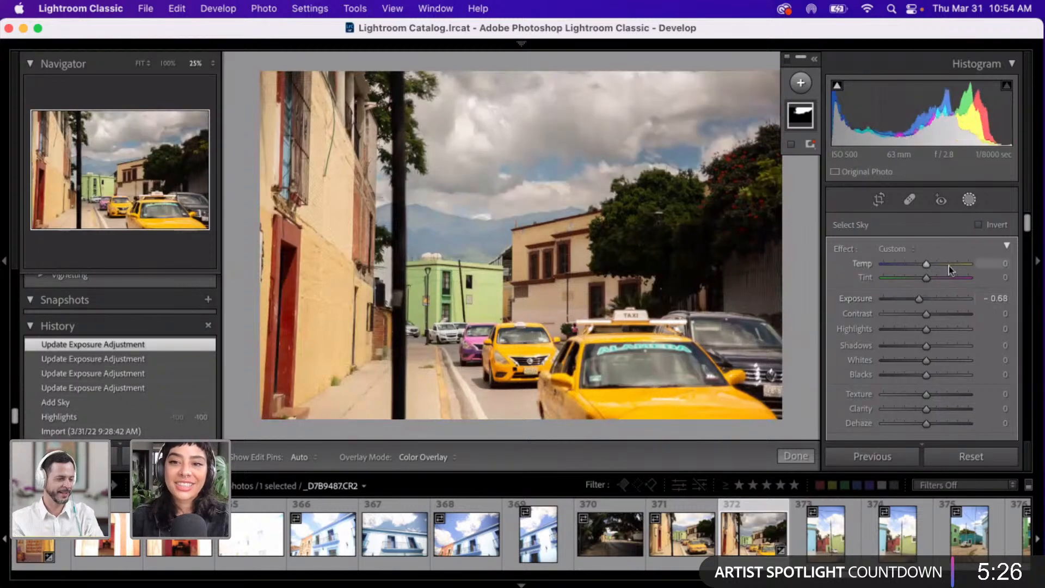
- Set the sky mask's temperature to -49, highlights to -81, whites to 45 and blacks to 45
click(949, 265)
drag(948, 265, 904, 264)
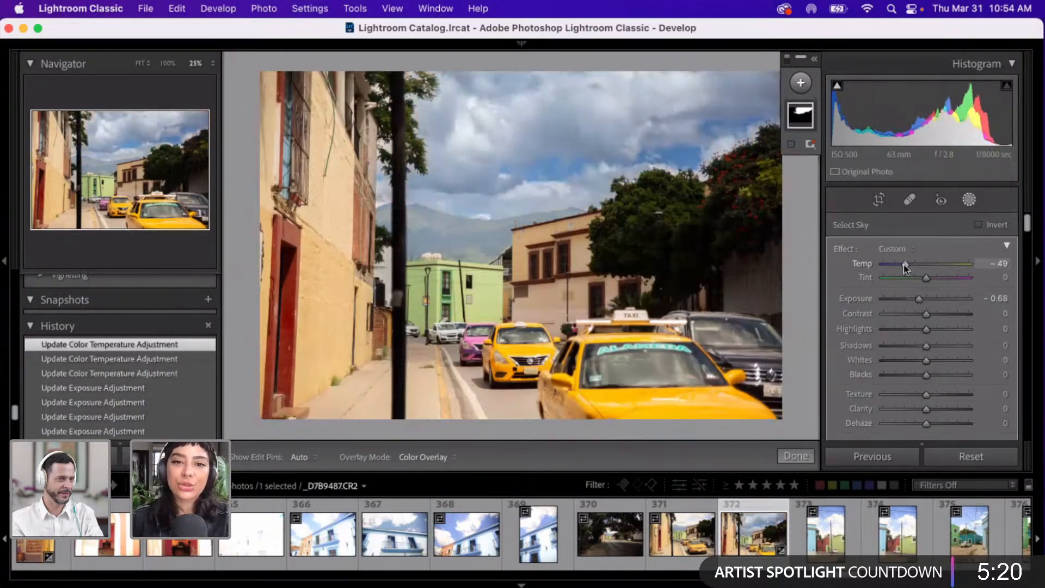
click(891, 330)
click(896, 361)
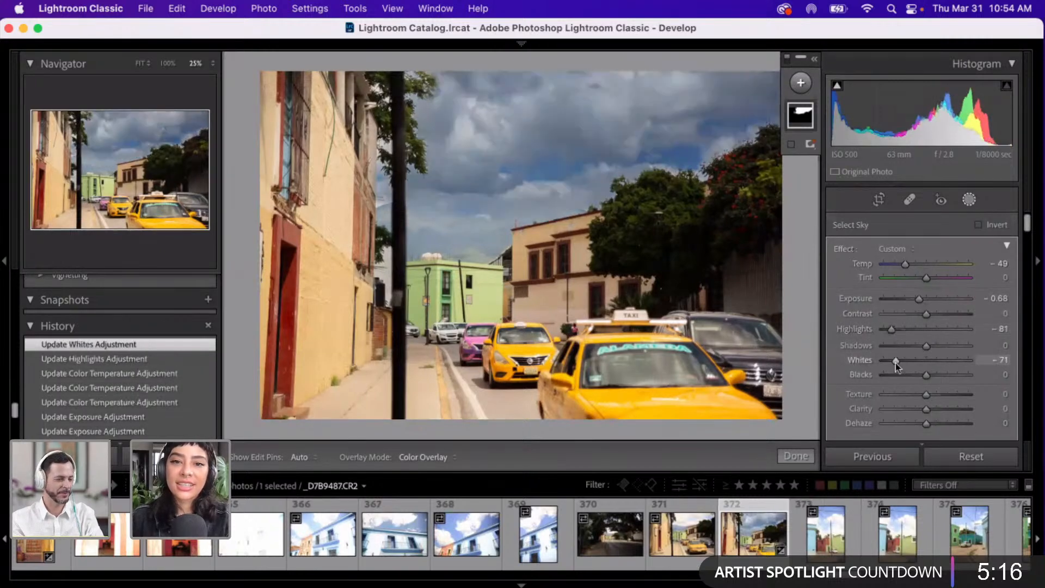
click(945, 361)
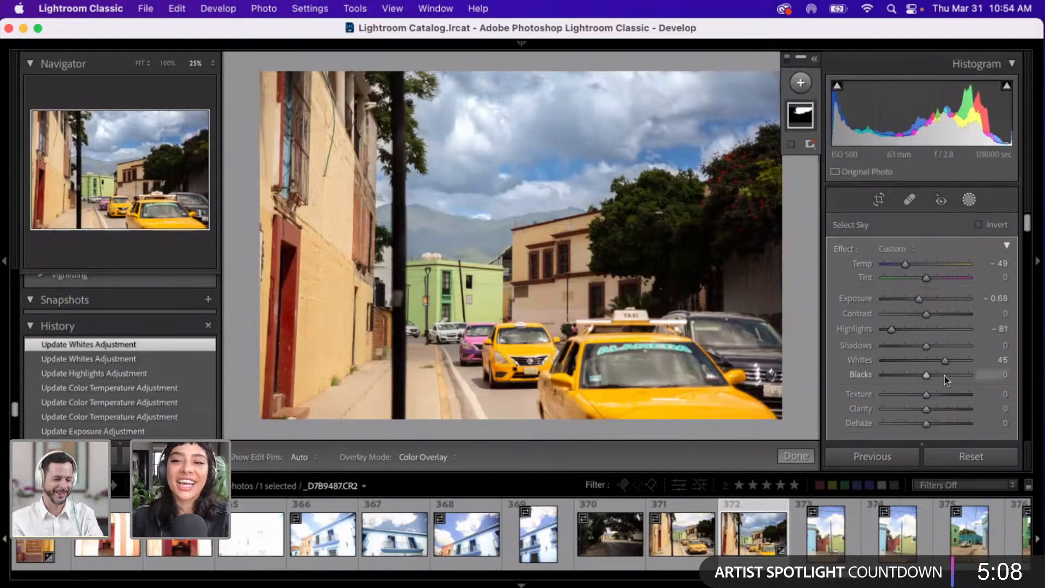
click(945, 376)
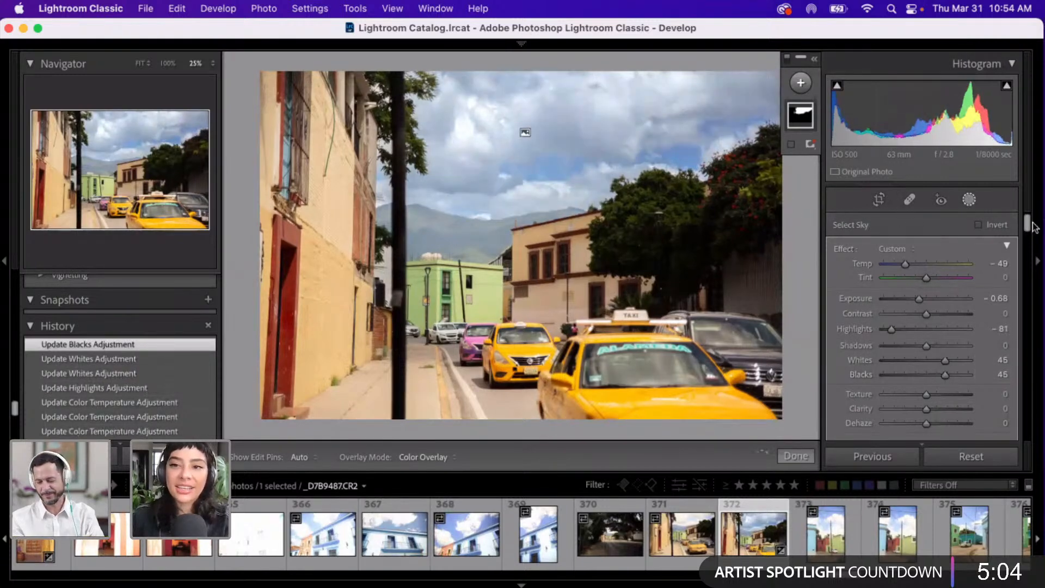
- Try a strong red tint on the whole photo's midtones with Color Grading
scroll(1027, 241, down, 2)
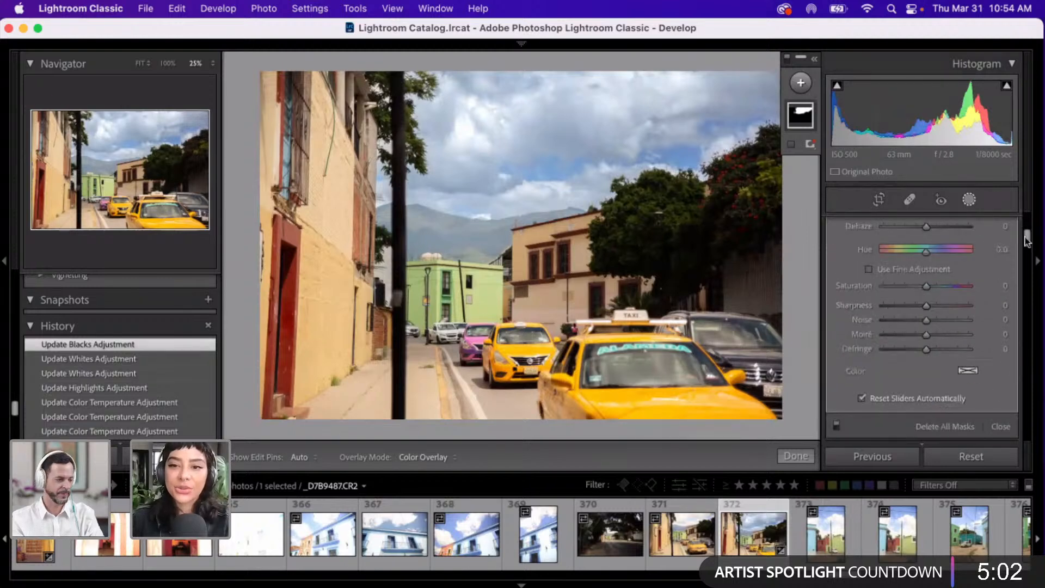
drag(1027, 241, 1020, 321)
scroll(905, 265, down, 2)
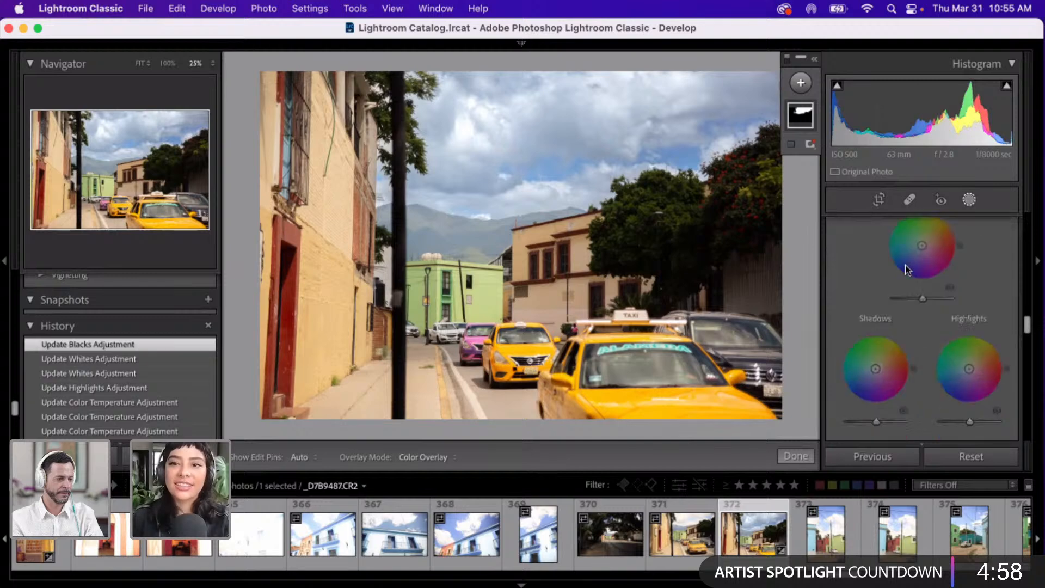
mouse_move(930, 243)
mouse_down()
mouse_move(936, 234)
mouse_move(942, 247)
mouse_up()
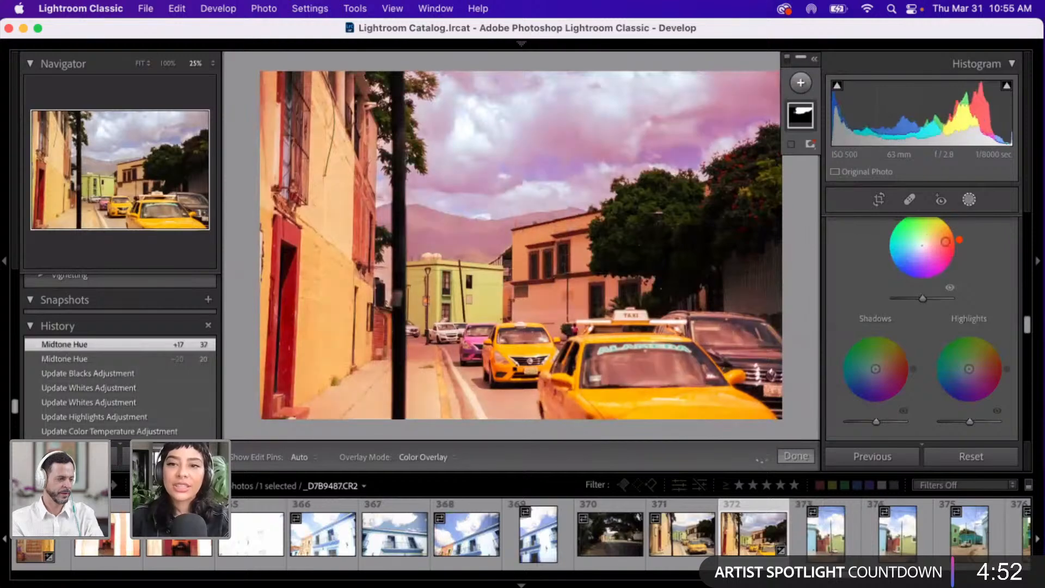
- Tint the masked sky magenta with the mask's color set to hue 299 and saturation 70%
drag(1024, 328, 1030, 198)
scroll(933, 281, down, 6)
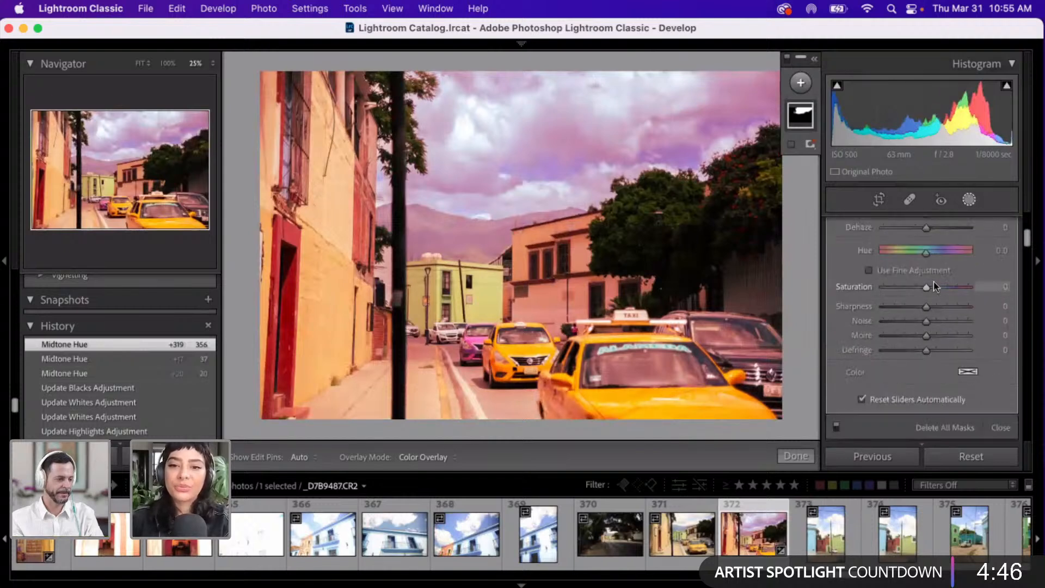
scroll(932, 282, down, 1)
scroll(933, 282, up, 4)
scroll(933, 282, up, 3)
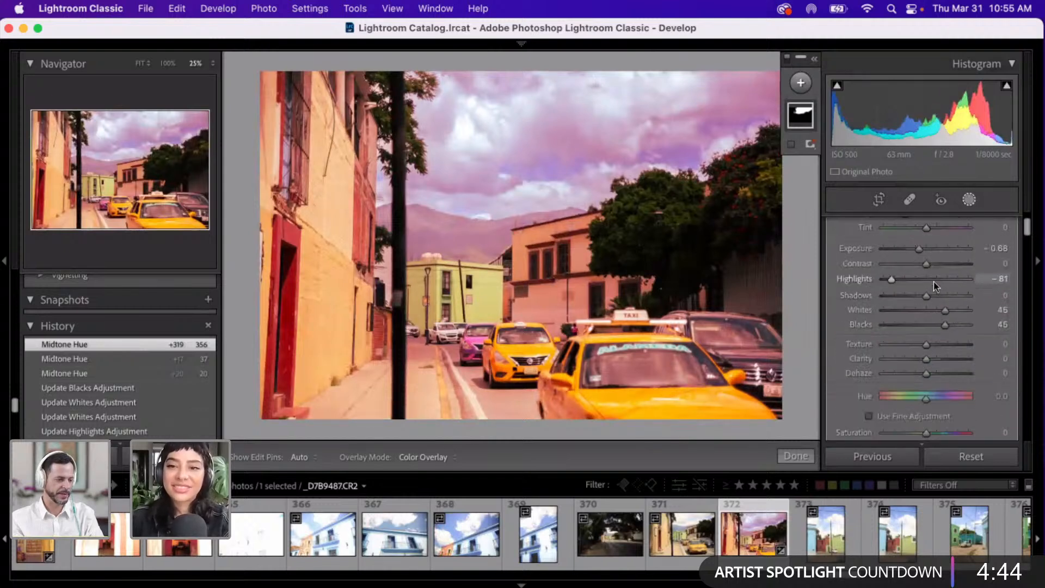
scroll(933, 282, down, 1)
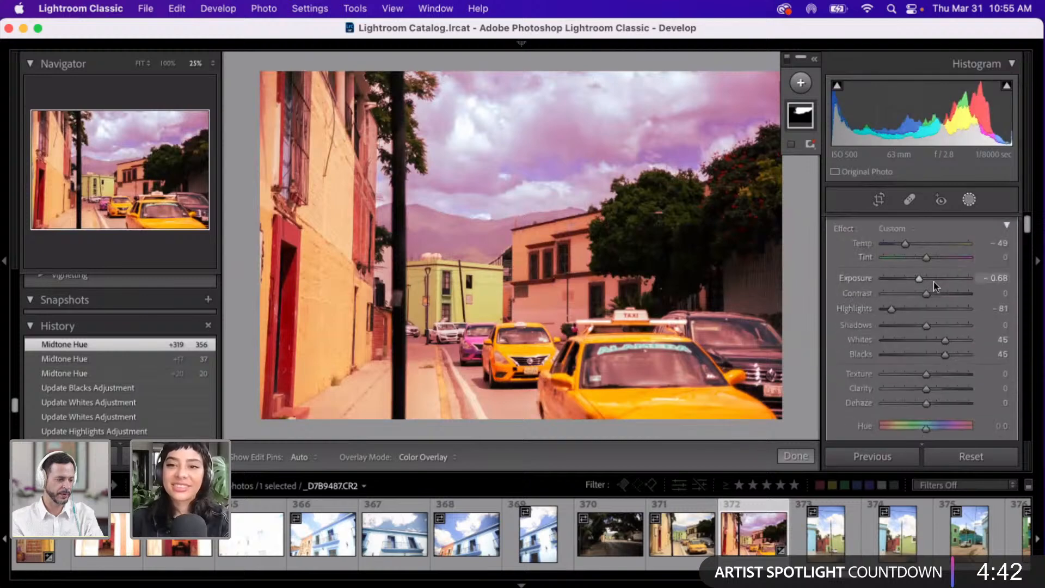
scroll(933, 282, up, 1)
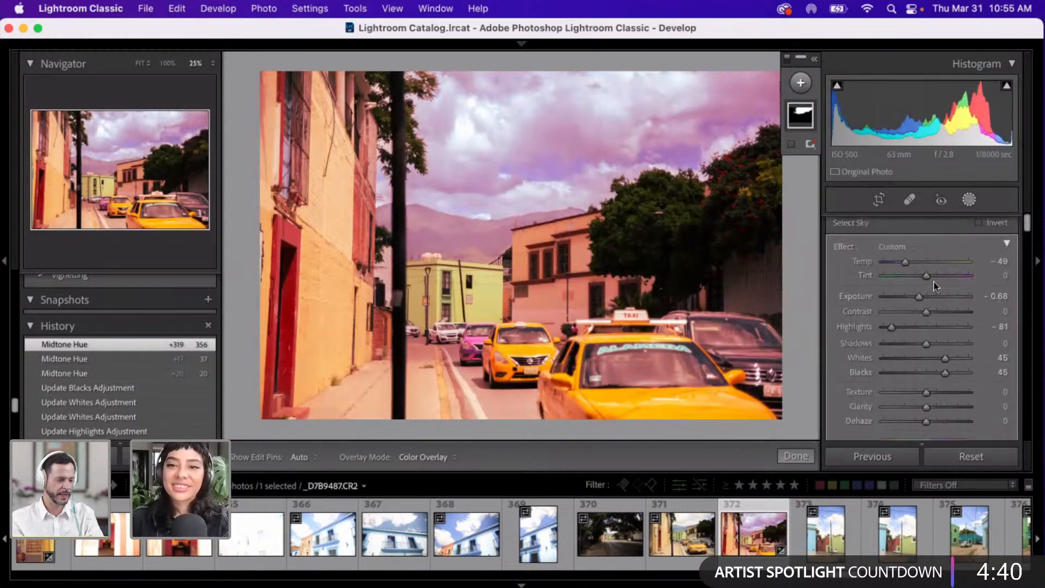
scroll(933, 282, down, 5)
scroll(932, 282, up, 2)
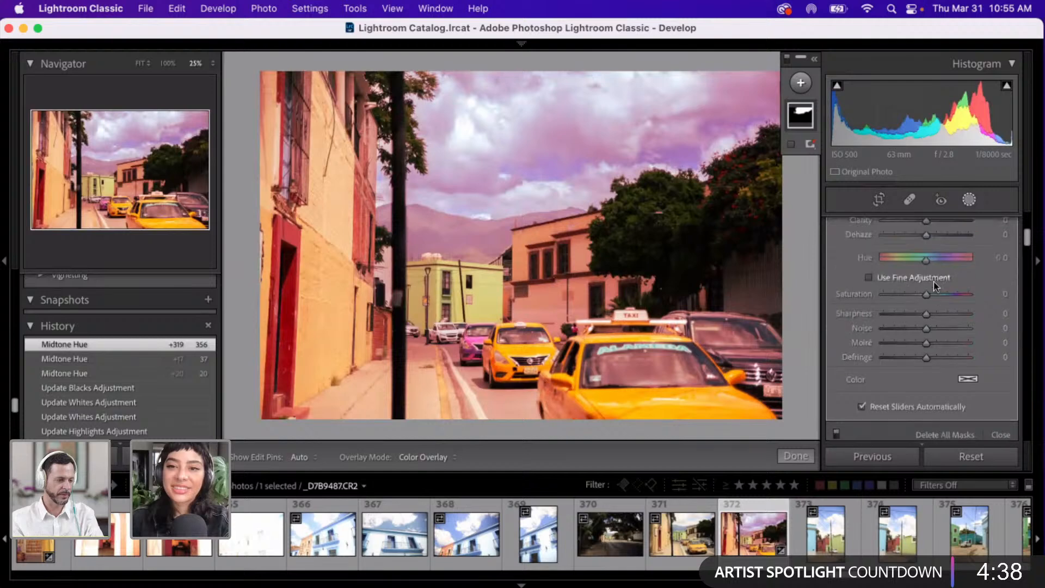
scroll(933, 282, down, 1)
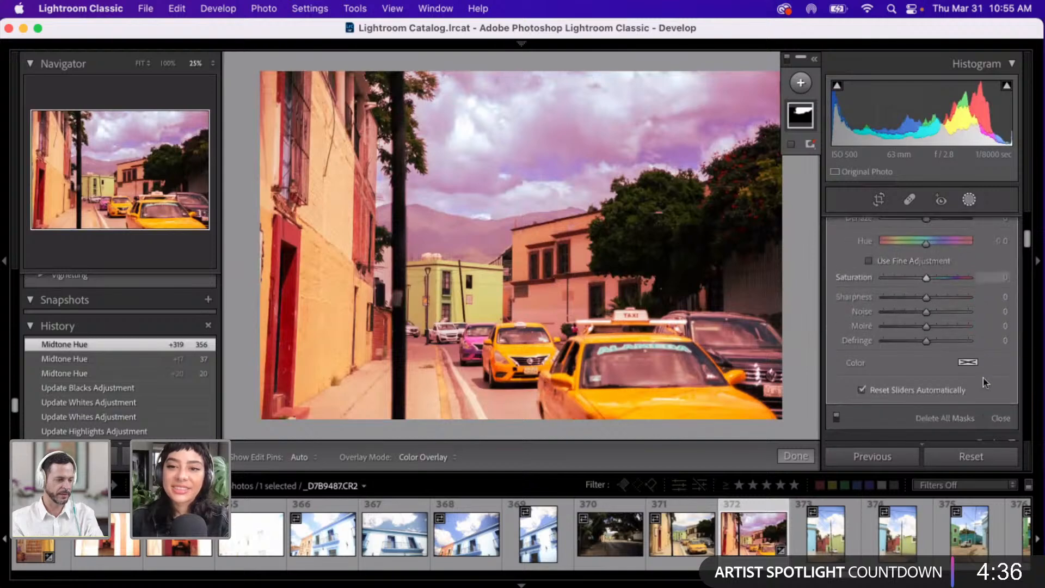
click(973, 363)
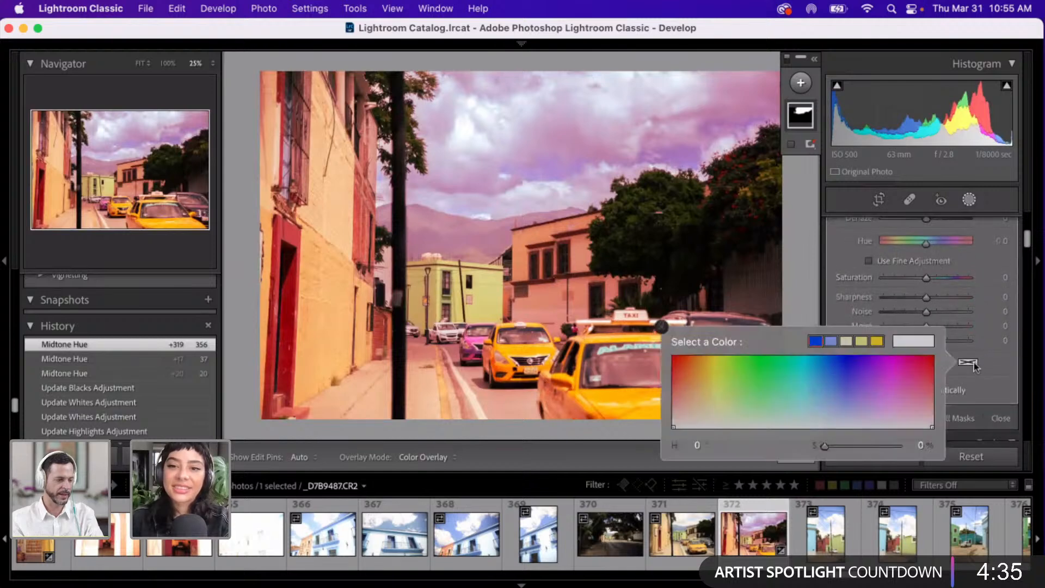
click(889, 378)
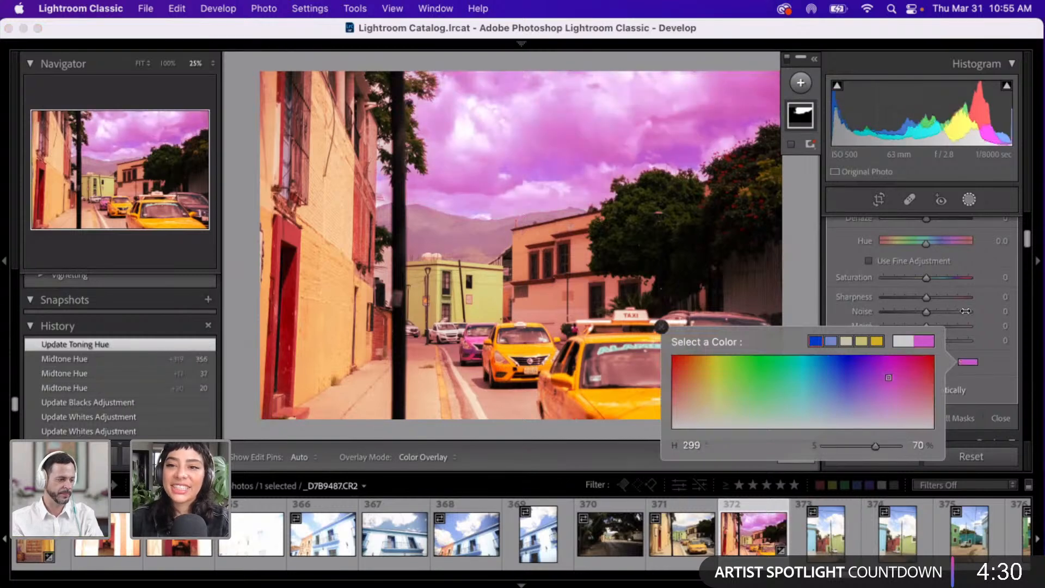
- Remove the red Color Grading tint by bringing the midtone saturation back to 0
scroll(1028, 289, down, 5)
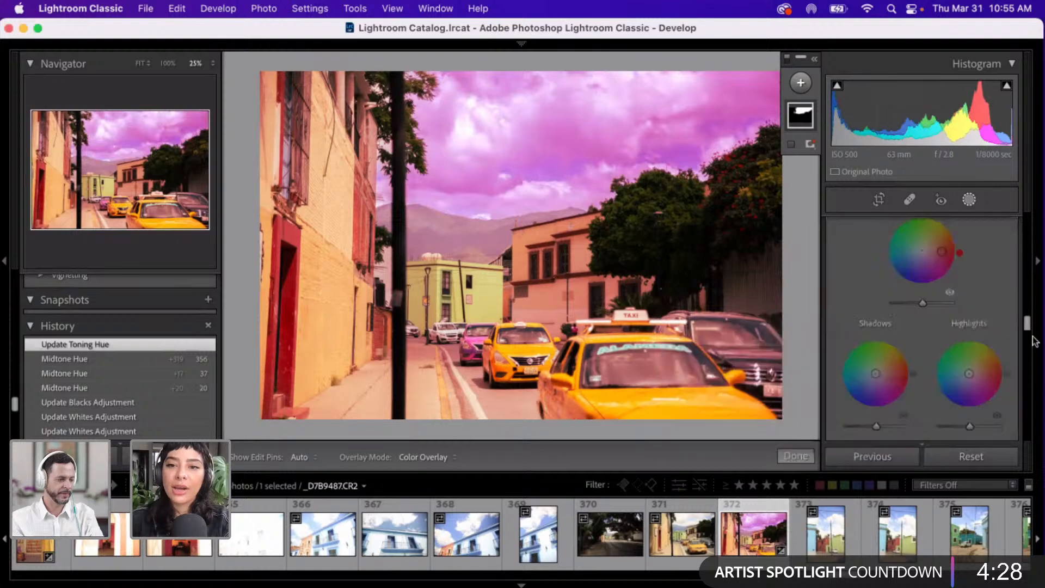
scroll(1035, 348, down, 5)
scroll(1028, 332, up, 3)
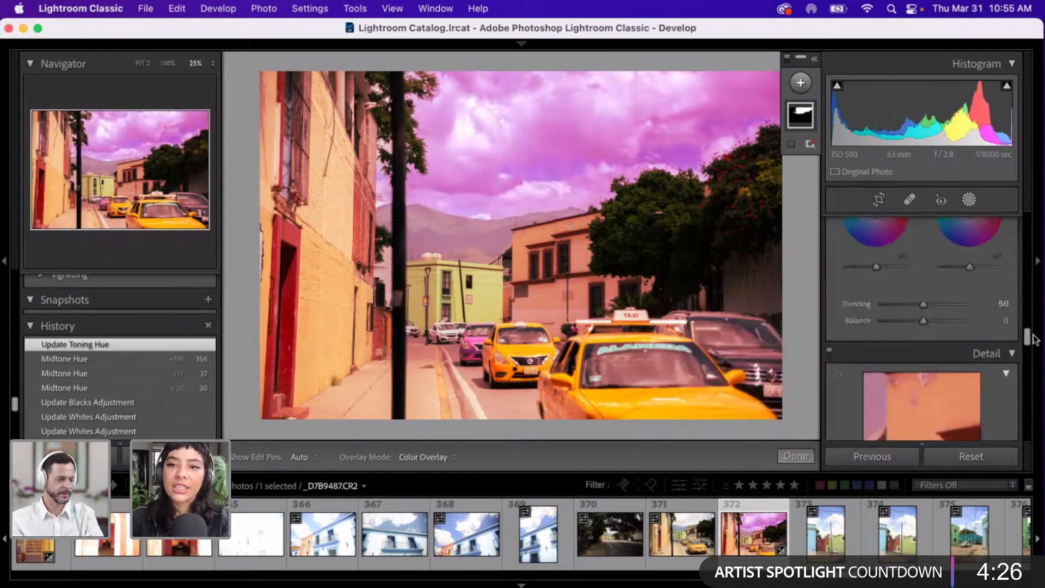
scroll(1029, 328, up, 3)
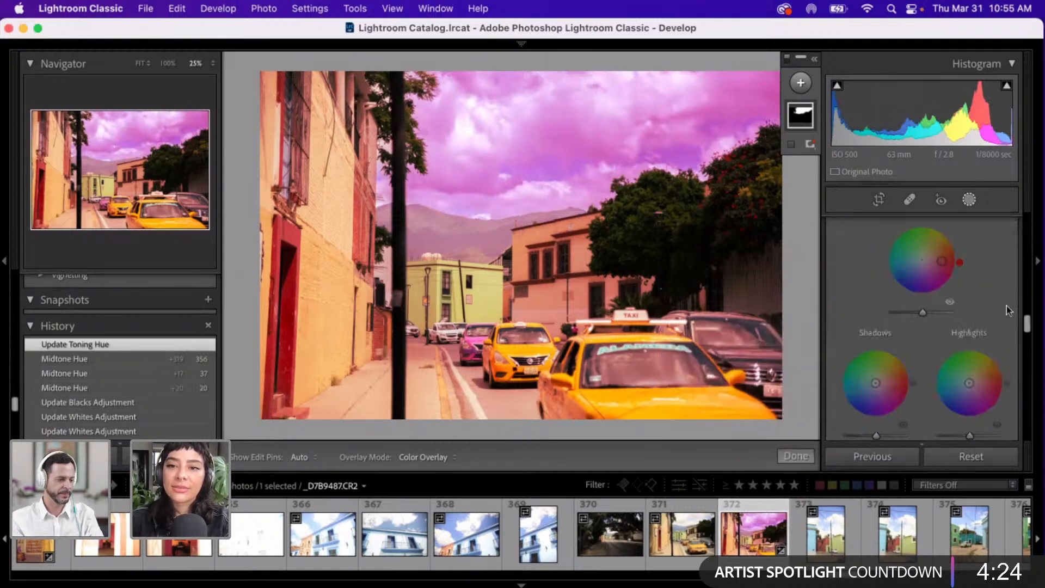
click(920, 255)
drag(920, 255, 923, 259)
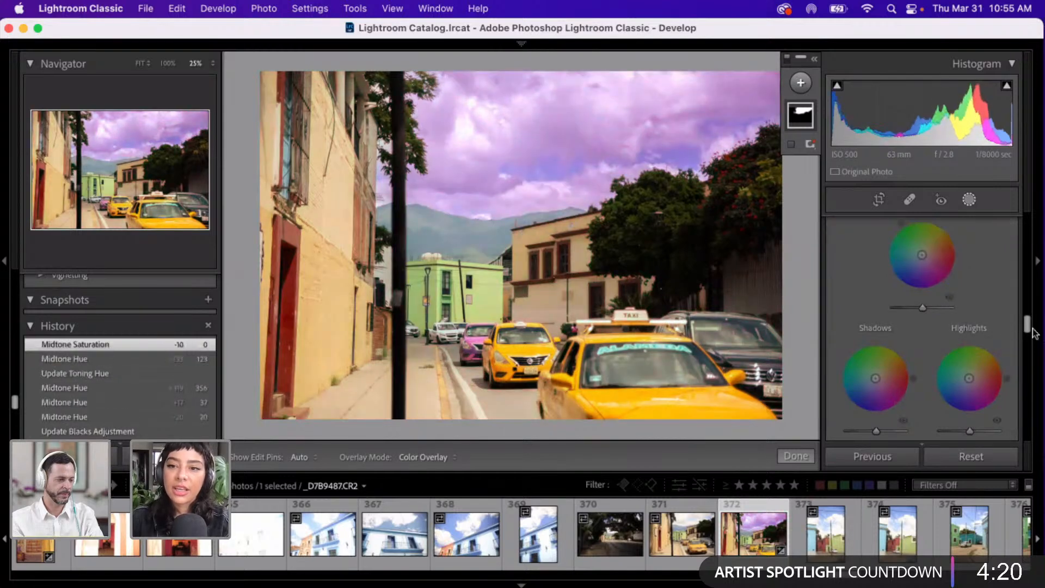
- Recolor the sky mask, trying pale yellow at hue 51 and green at hue 155, then choose teal at hue 177, saturation 46%
drag(1027, 325, 1012, 197)
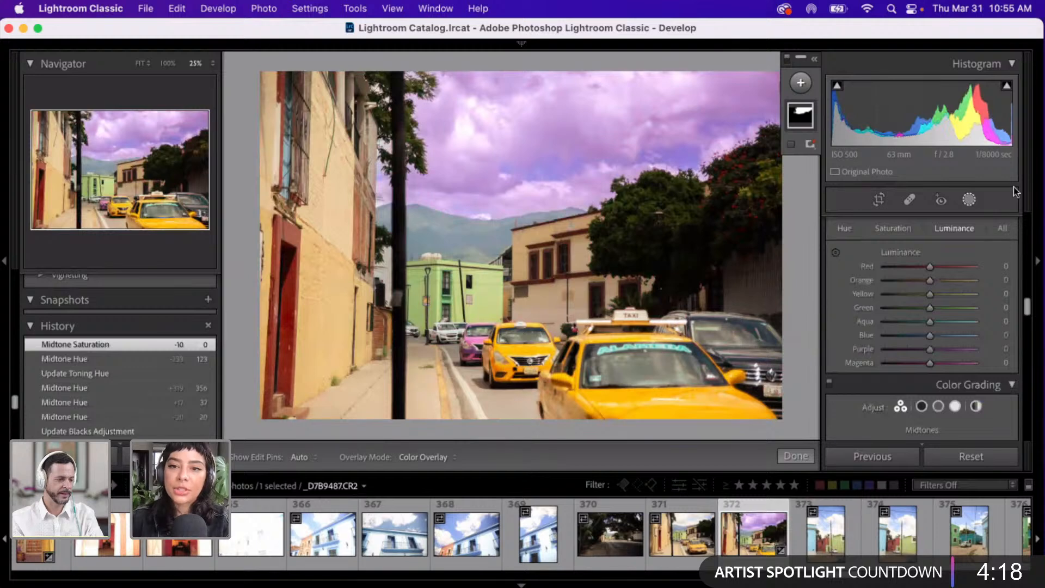
scroll(1014, 196, up, 5)
drag(1028, 227, 1026, 227)
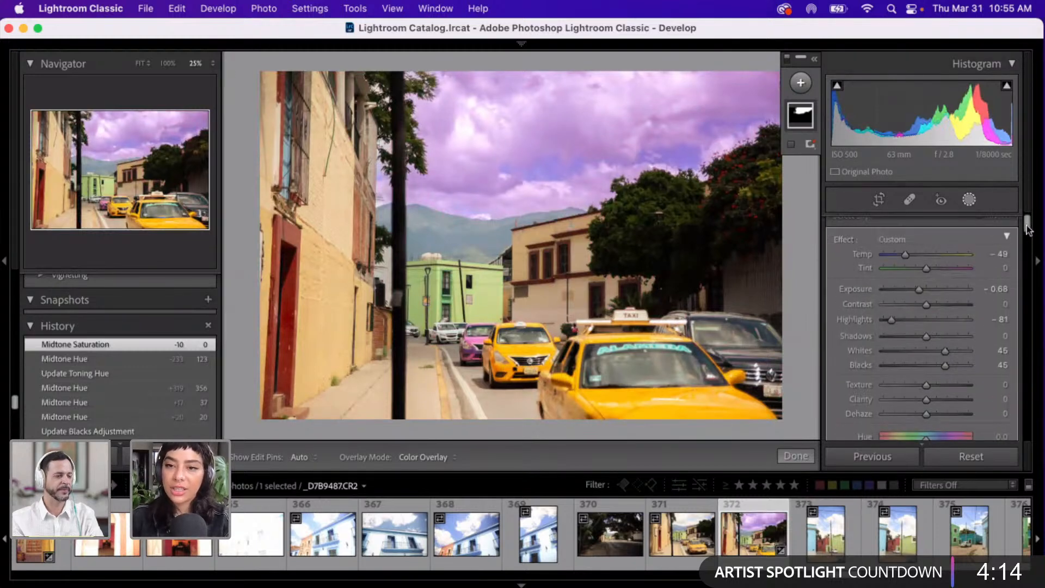
scroll(964, 432, down, 1)
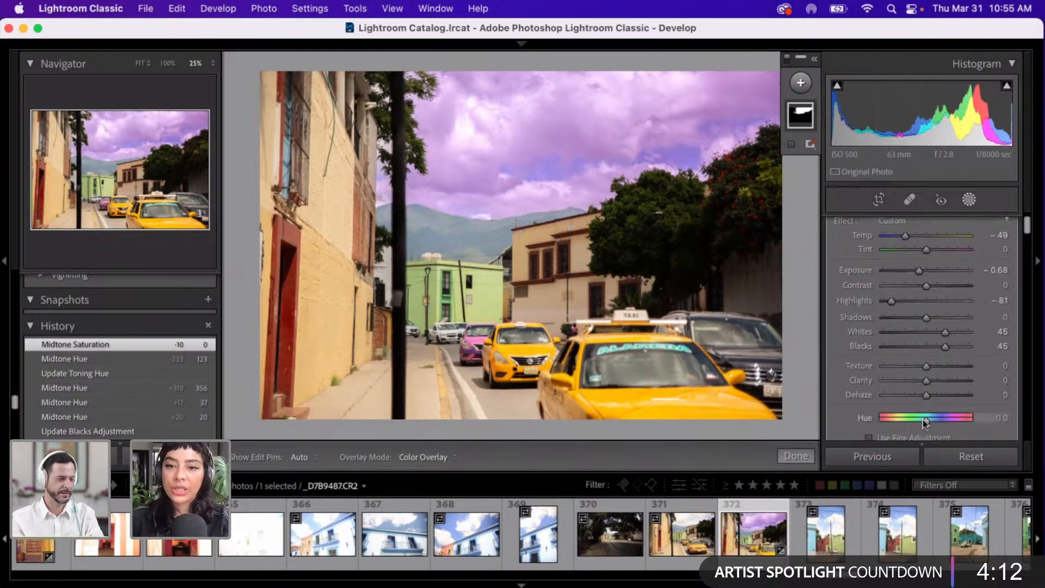
scroll(967, 388, down, 3)
scroll(967, 387, down, 4)
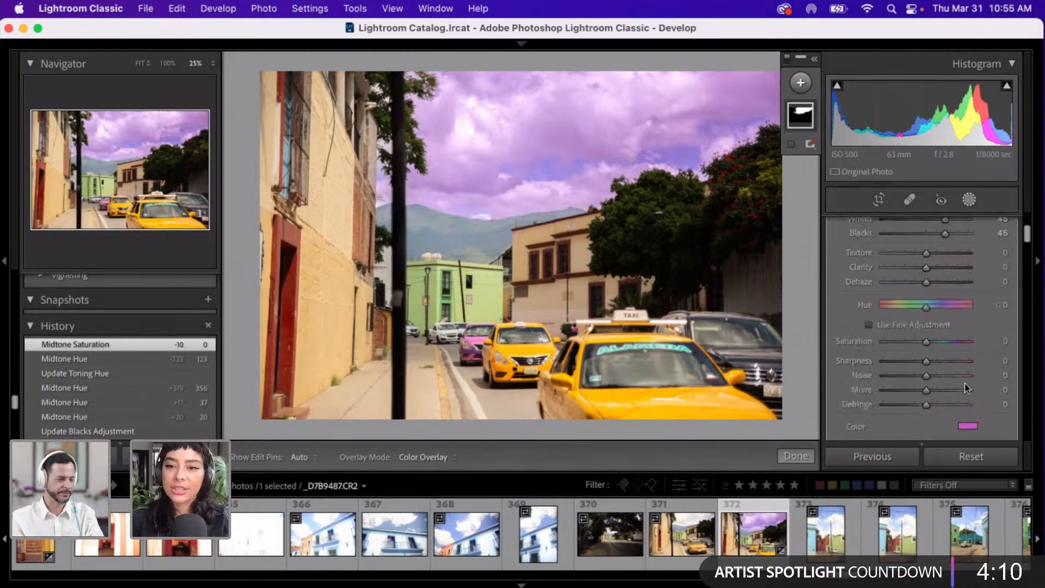
scroll(951, 389, down, 2)
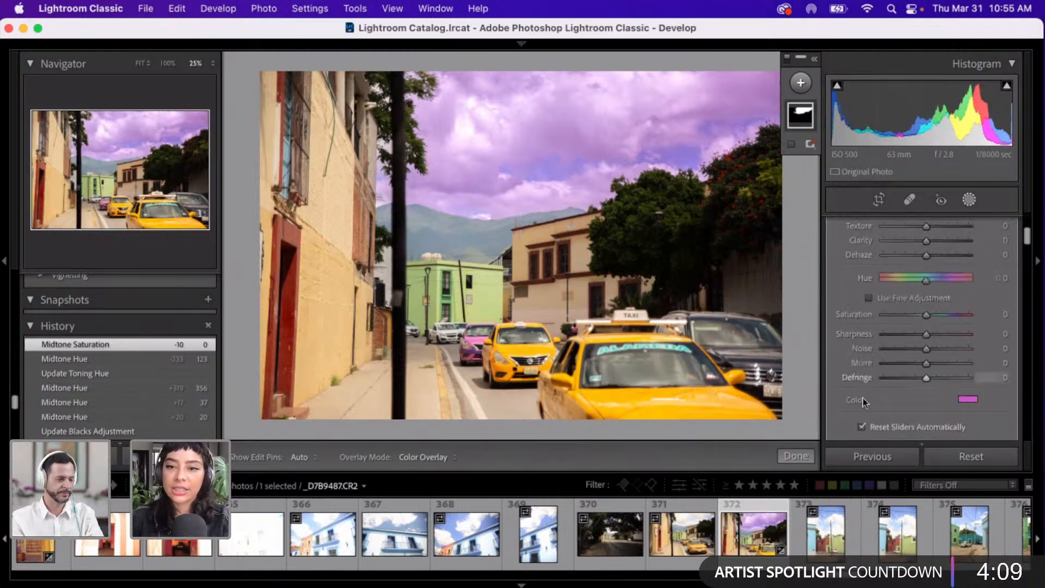
click(973, 401)
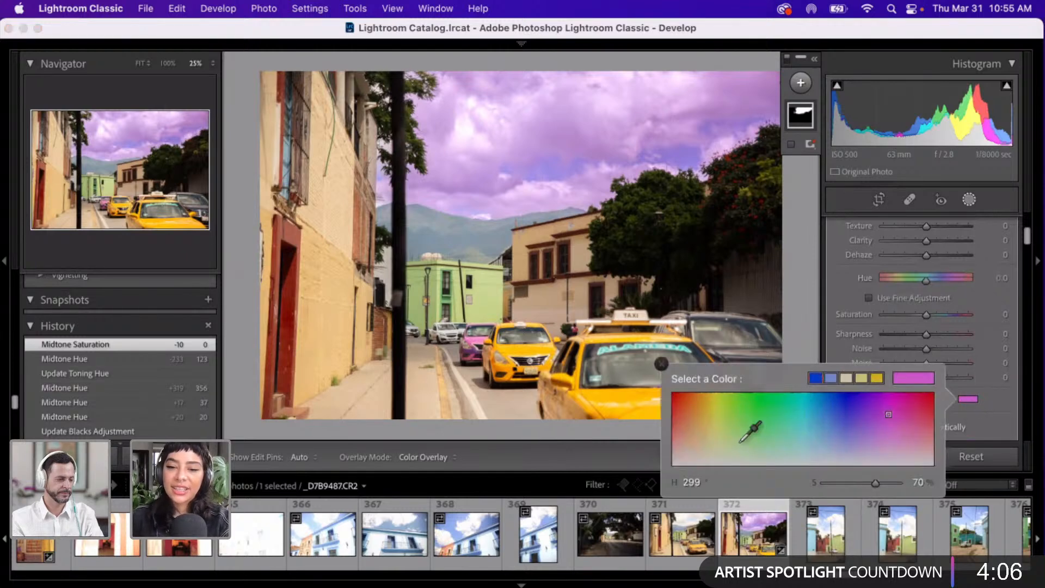
click(709, 442)
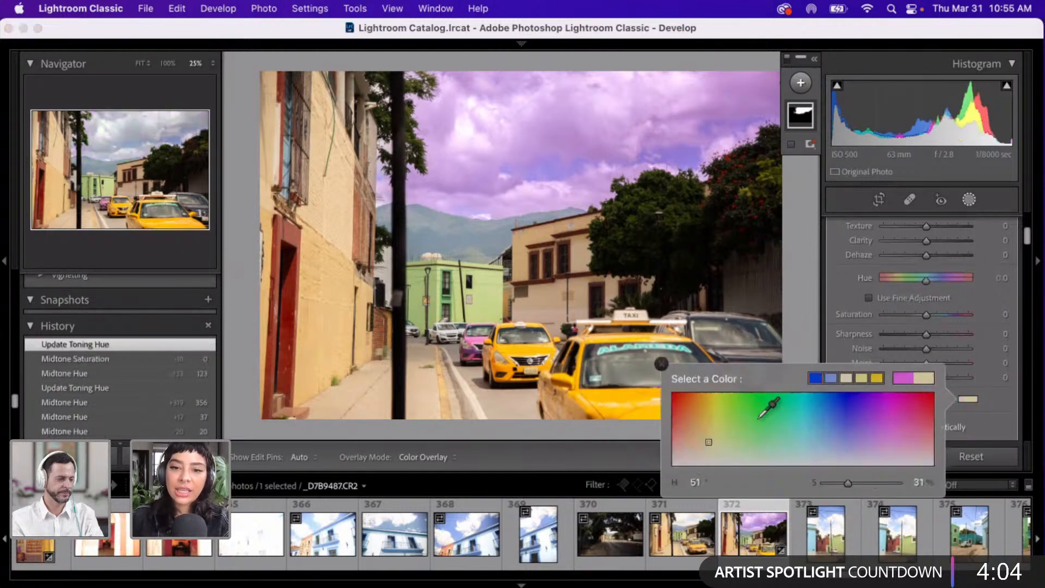
click(757, 419)
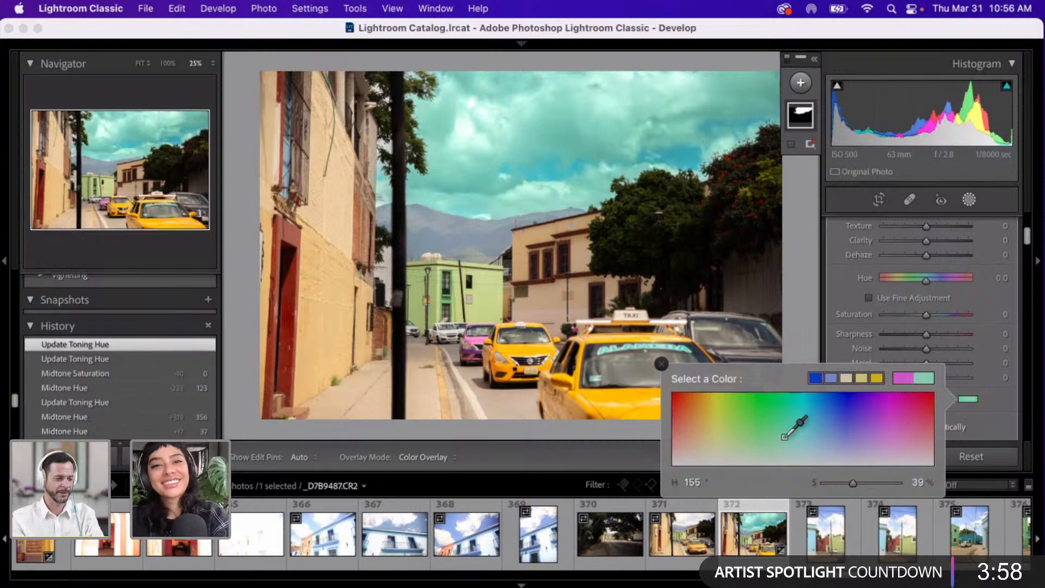
click(785, 437)
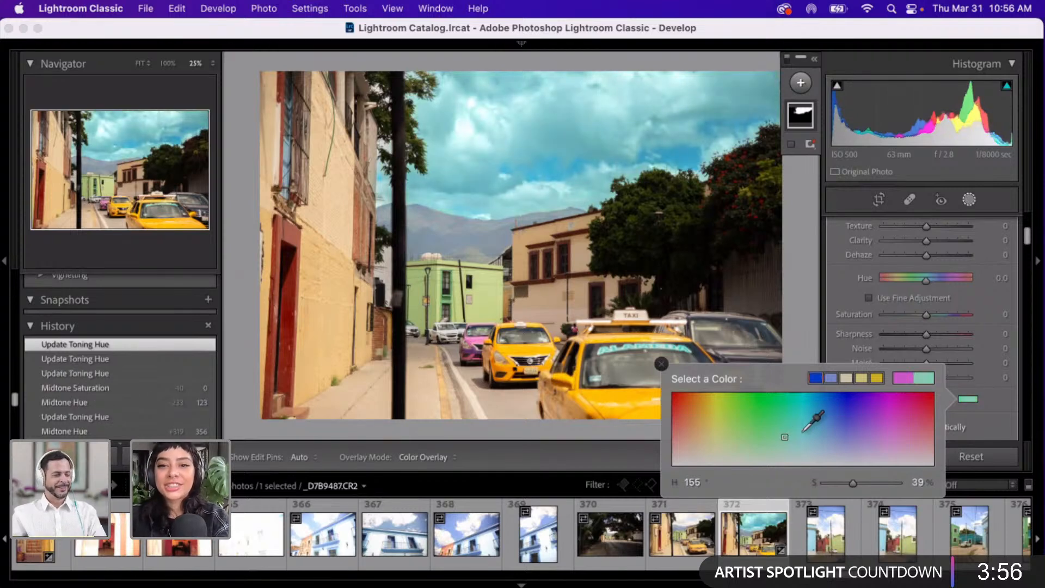
click(801, 431)
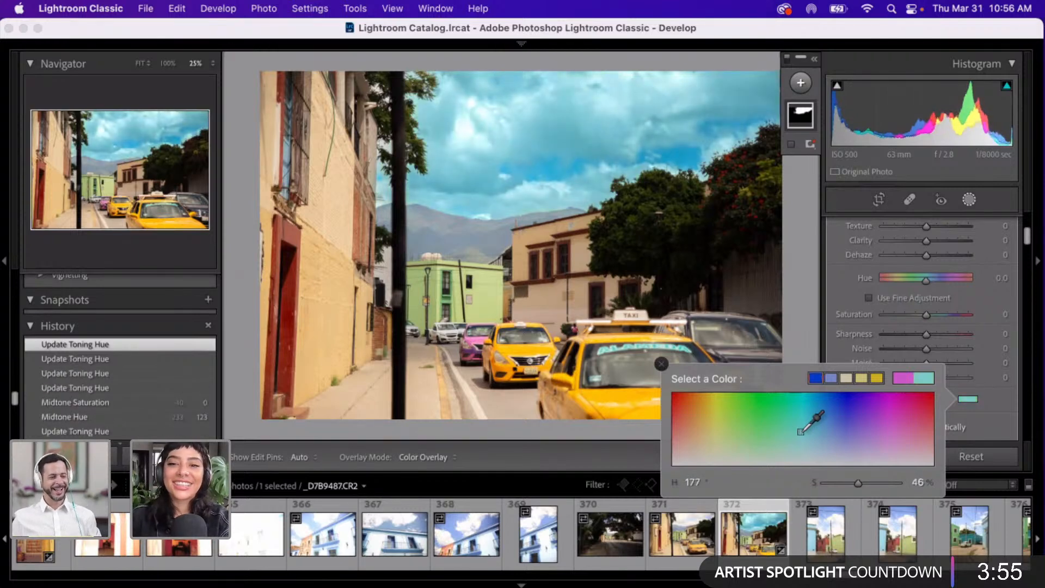
- Shift the sky mask's color toward blue, trying hues 204 and 194, and settle on hue 189 with saturation 25%
click(819, 408)
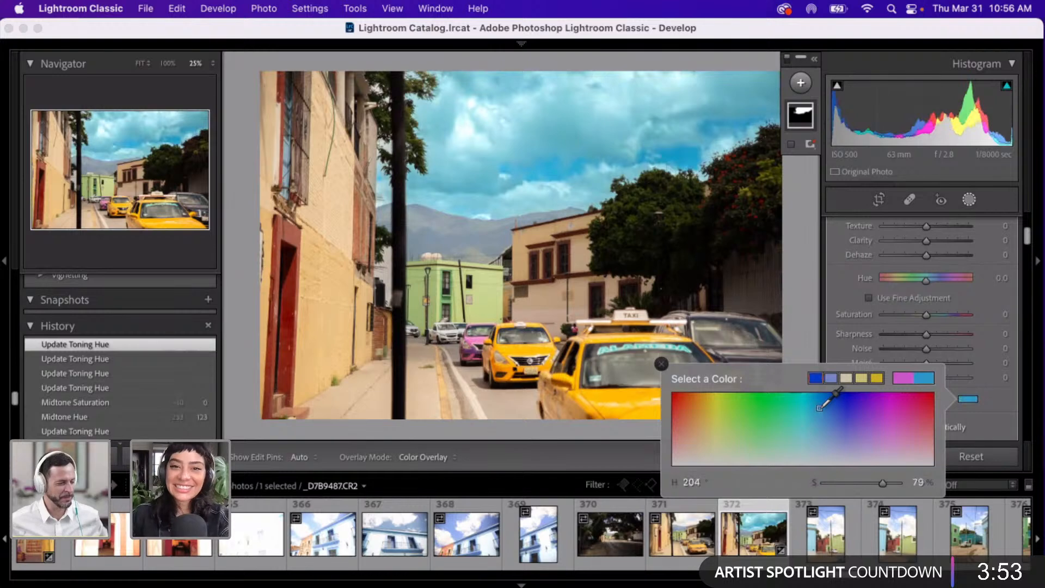
click(813, 443)
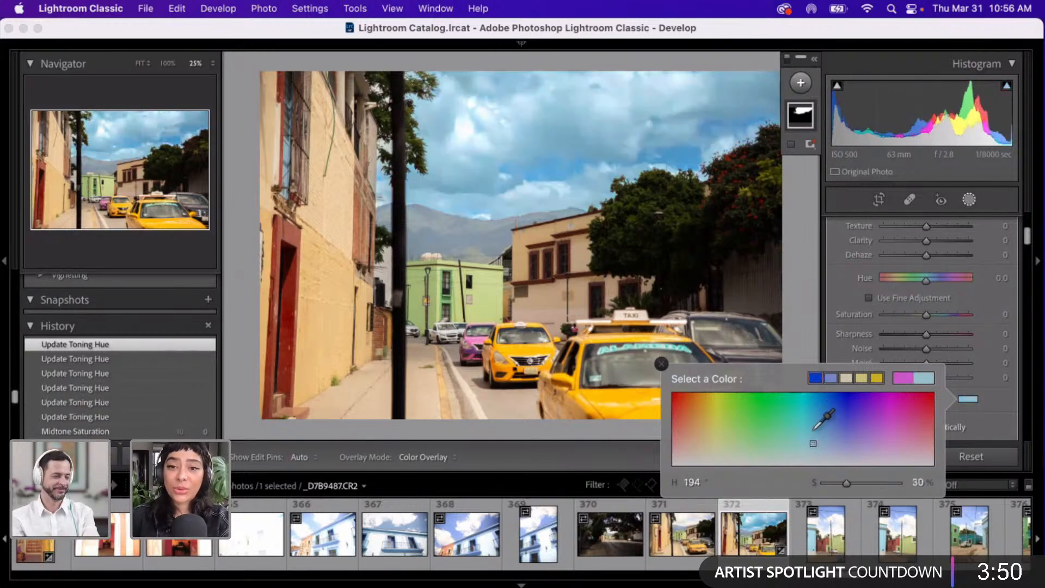
click(811, 429)
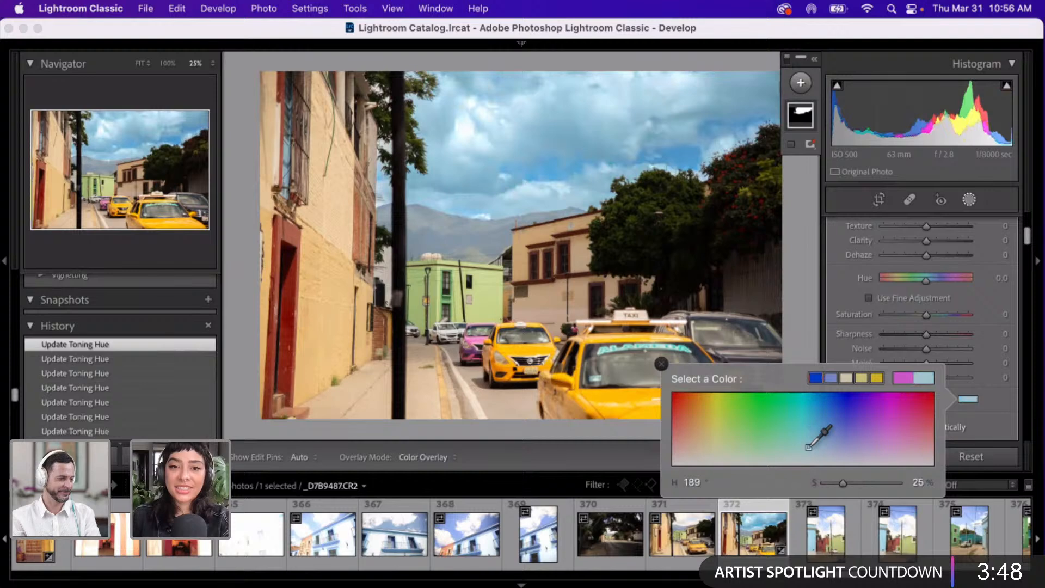
click(809, 447)
- Set the sky mask's exposure to -0.66 after trying 0.44, and its highlights to -39 after trying 0
drag(1027, 232, 1027, 224)
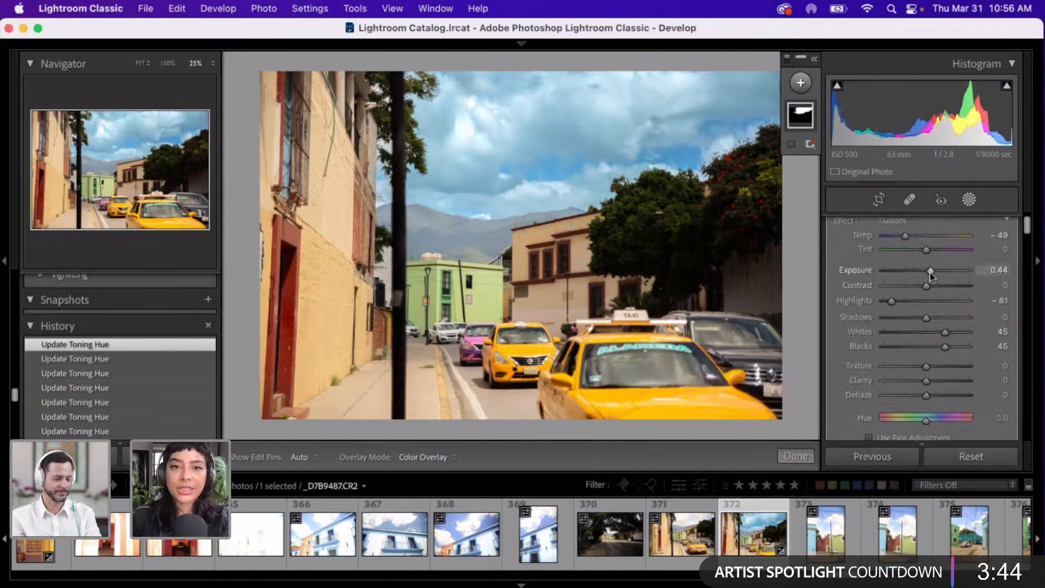
drag(929, 272, 918, 272)
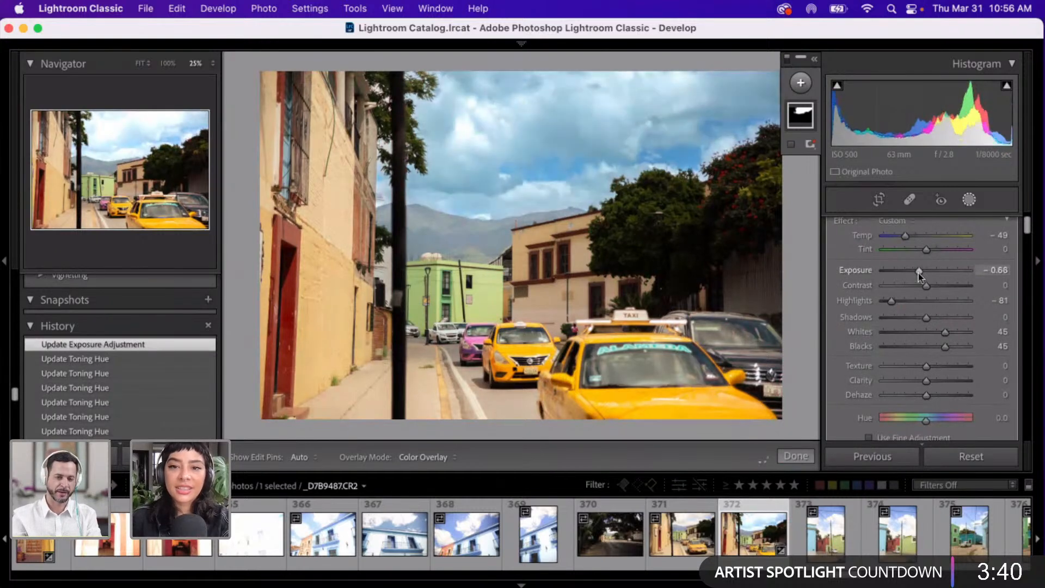
click(925, 302)
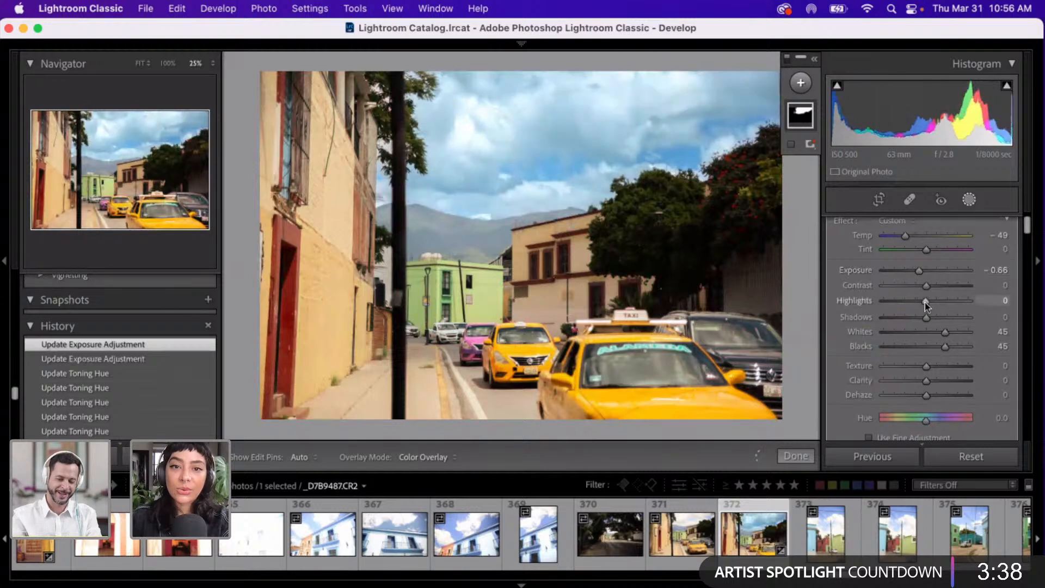
click(908, 301)
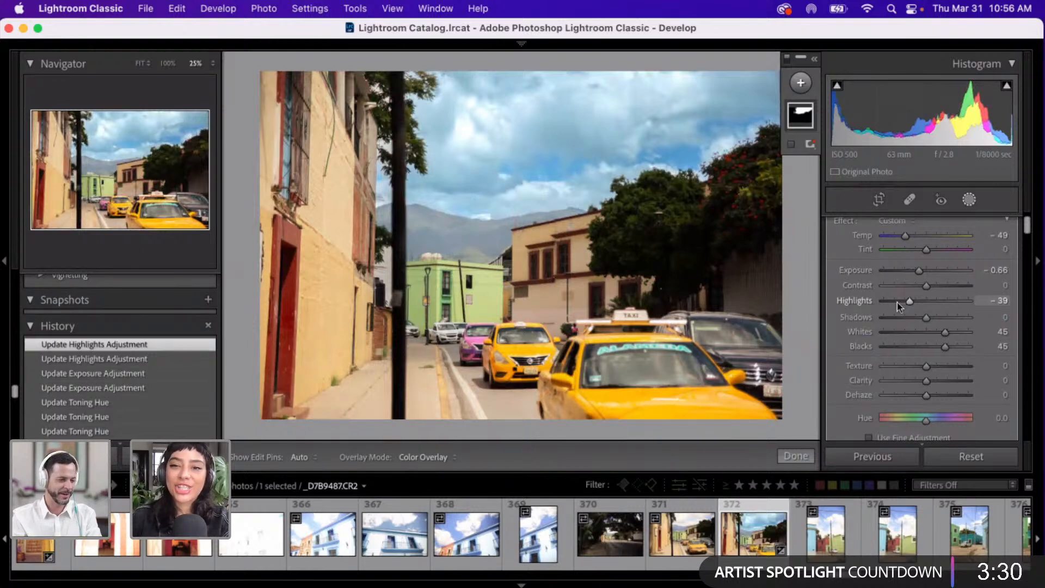
- Try the sky mask's whites at -38, then set them to 46
click(910, 332)
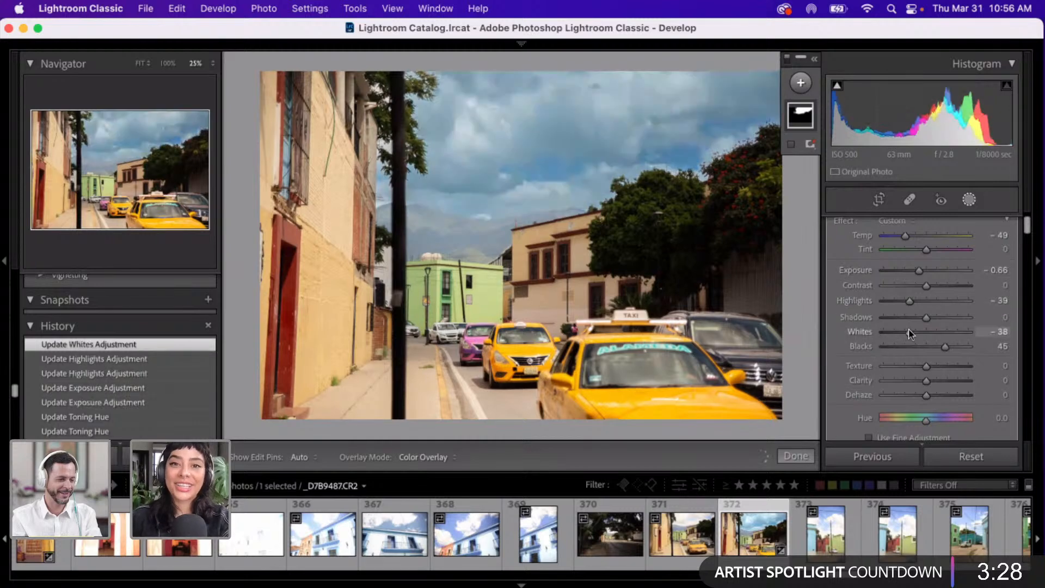
click(945, 333)
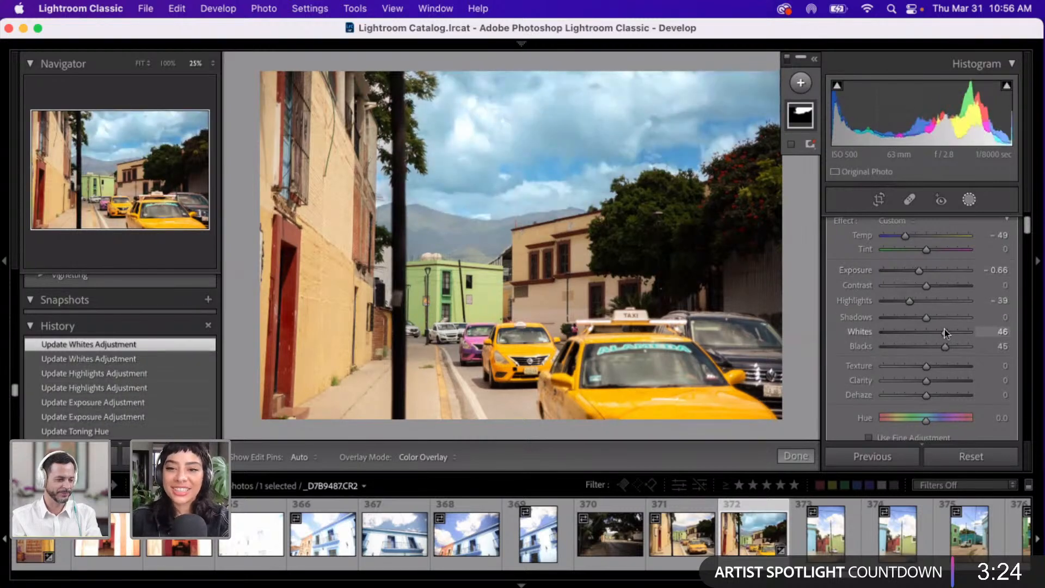
scroll(946, 333, down, 2)
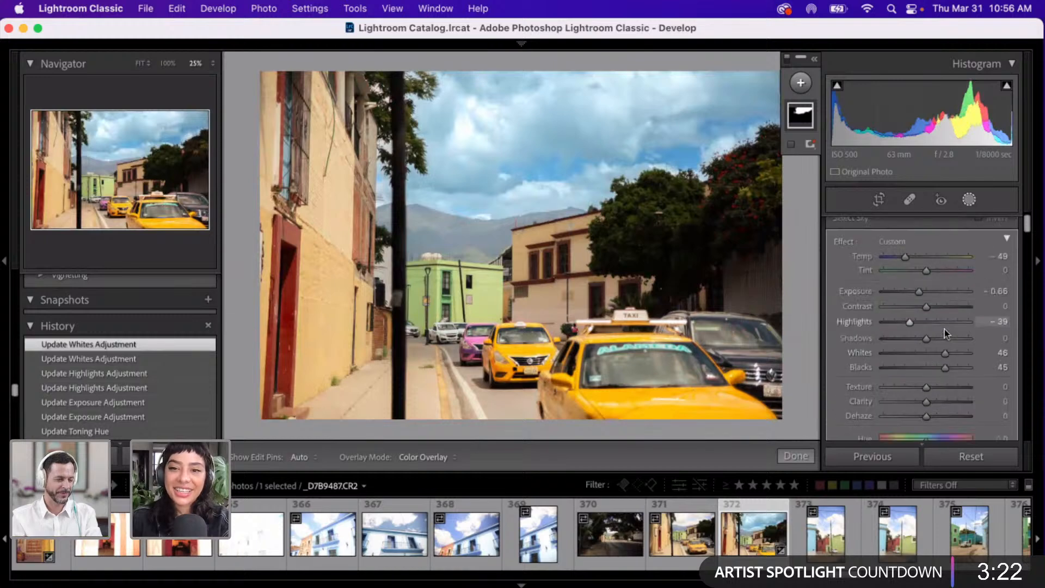
- Try the sky mask's temperature at -27, 41, -31 and -30, then set it to -50
scroll(936, 259, up, 2)
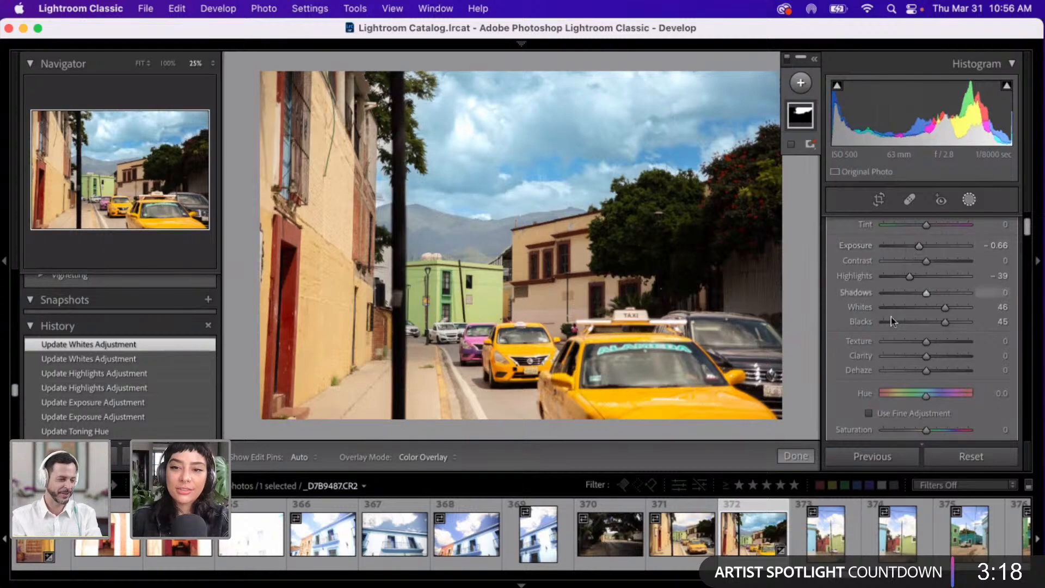
scroll(893, 311, down, 3)
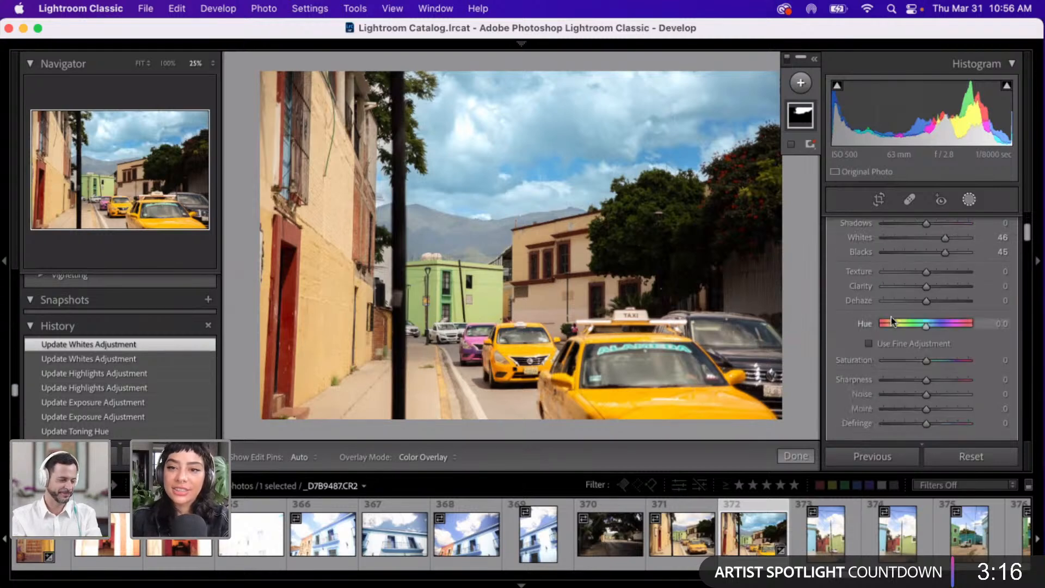
scroll(892, 321, up, 4)
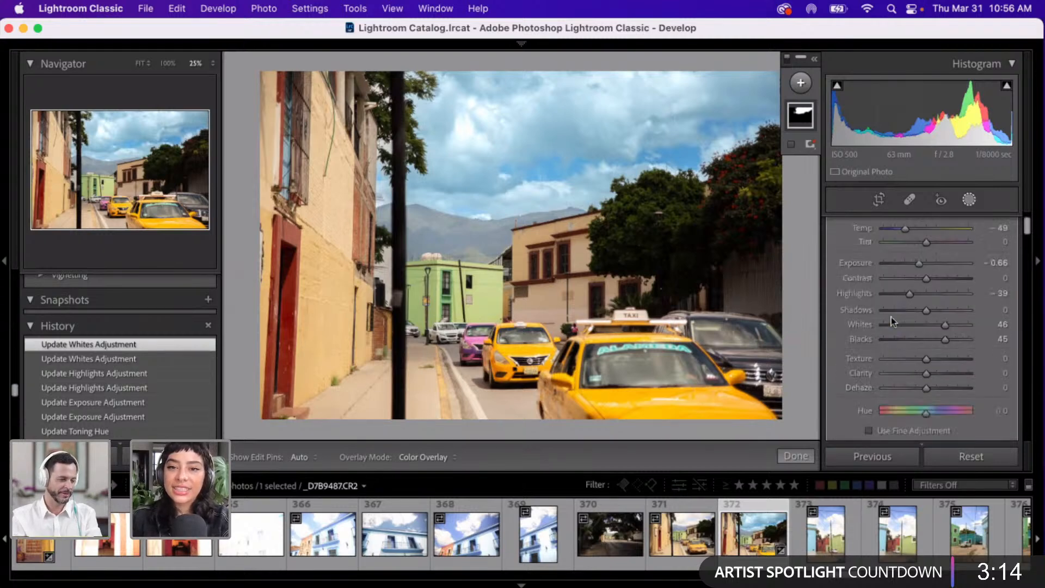
scroll(891, 321, up, 1)
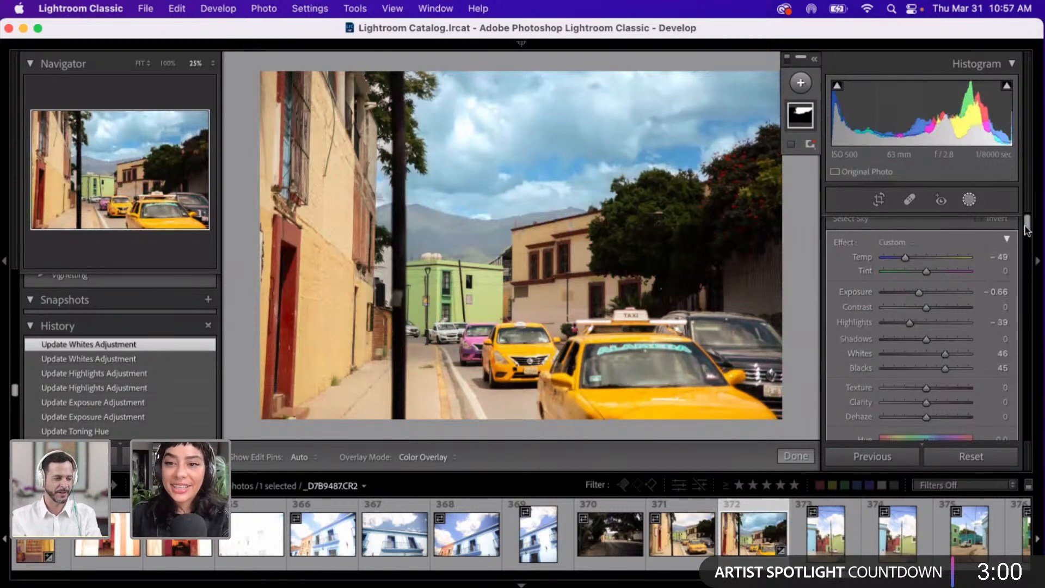
scroll(1026, 229, down, 2)
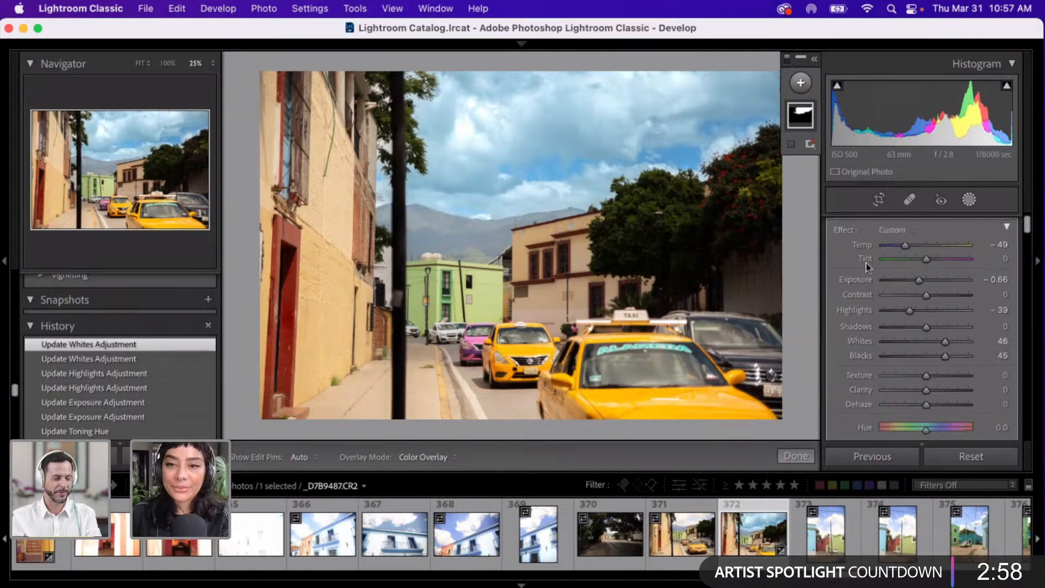
drag(905, 245, 915, 248)
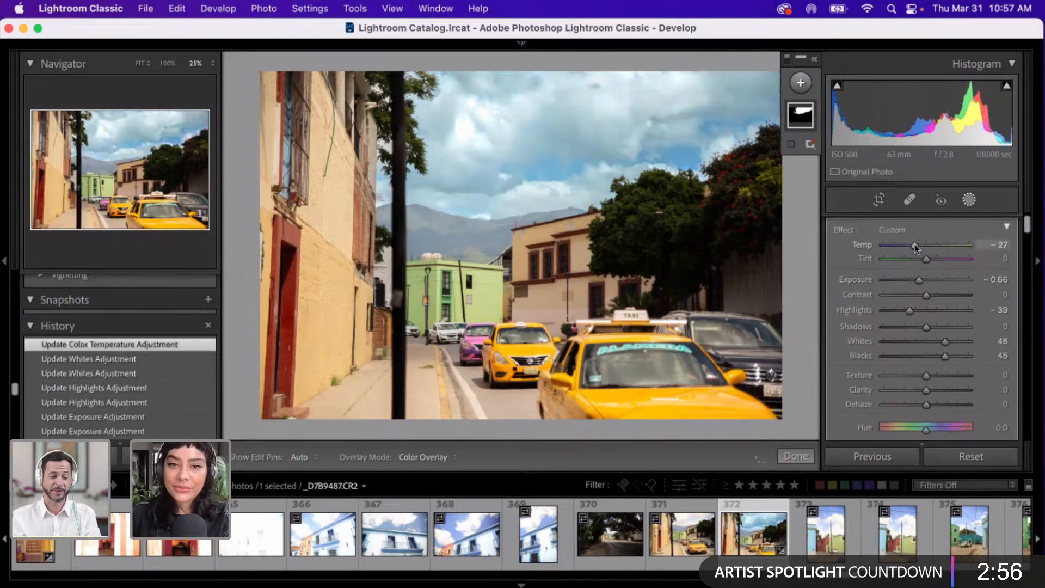
click(943, 247)
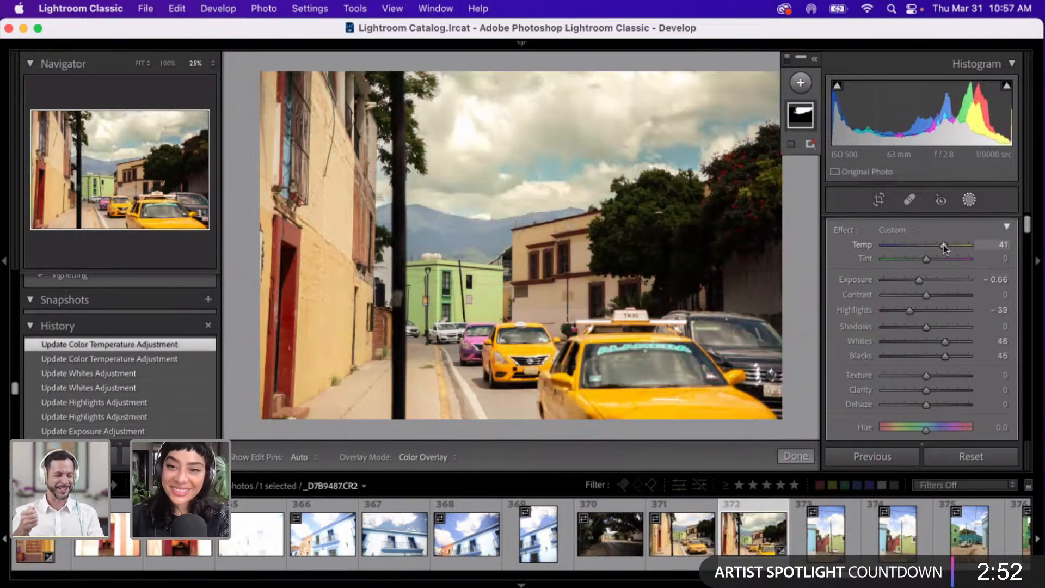
click(913, 246)
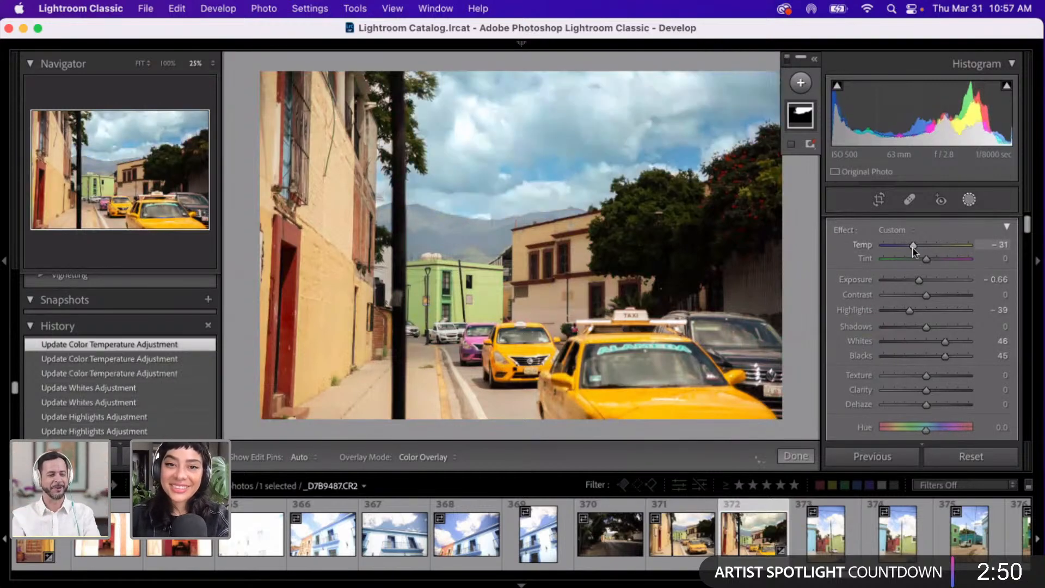
click(909, 248)
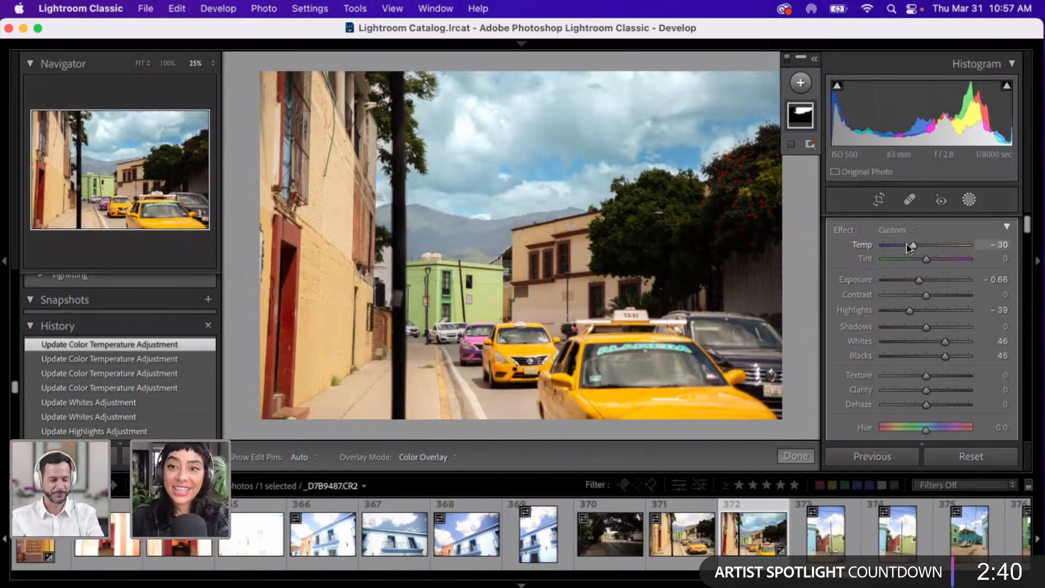
drag(906, 244, 904, 245)
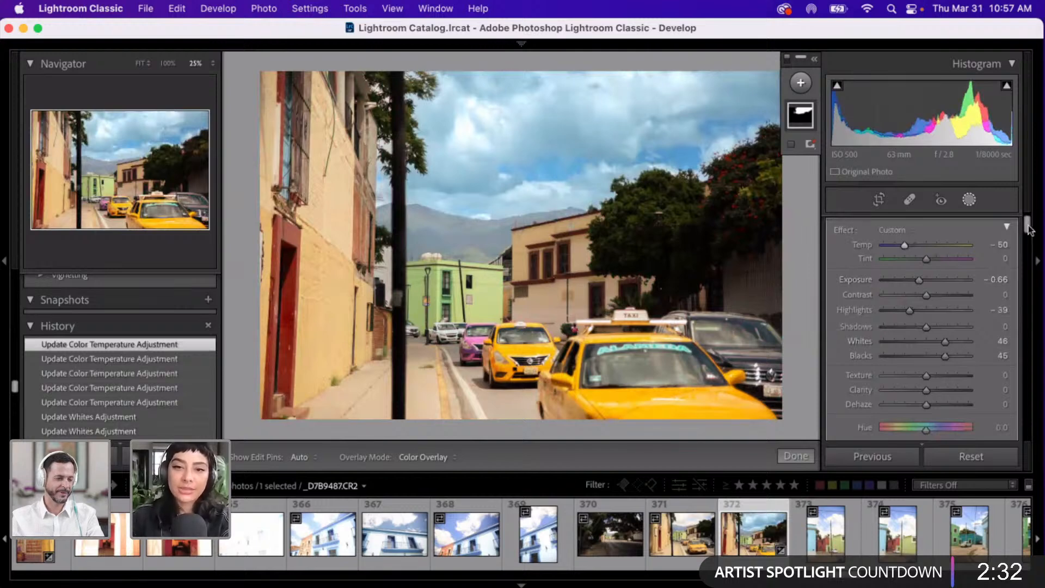
- Set the photo's luminance noise reduction to 16
drag(1028, 225, 1007, 381)
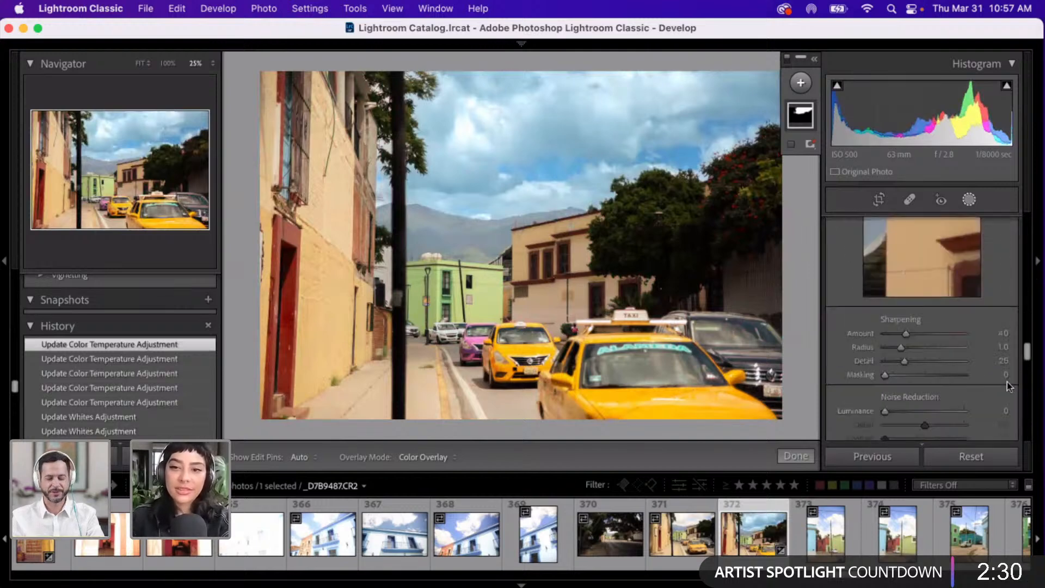
scroll(1004, 369, down, 5)
scroll(1000, 357, up, 4)
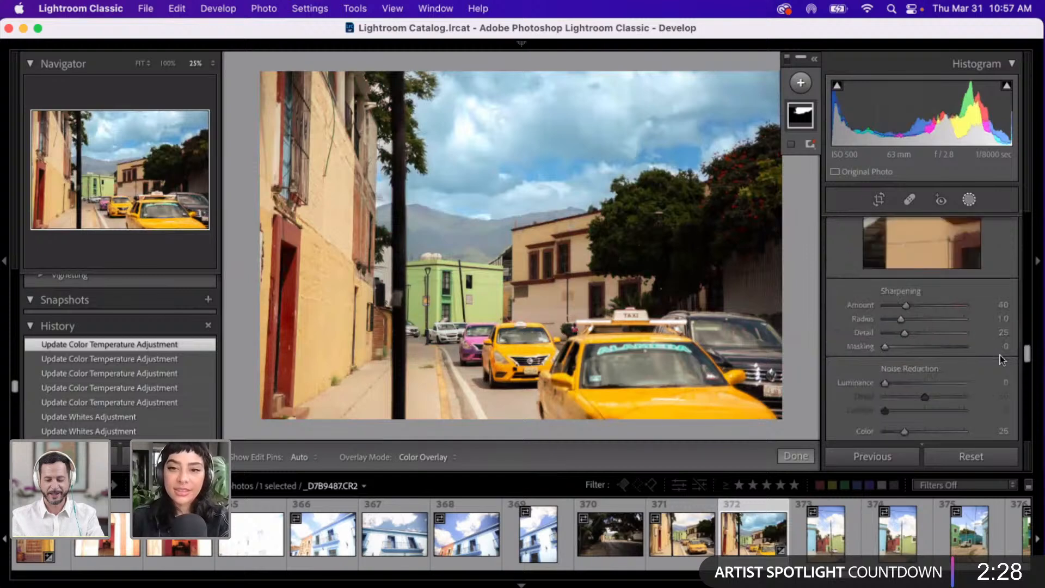
scroll(1001, 359, down, 1)
click(898, 380)
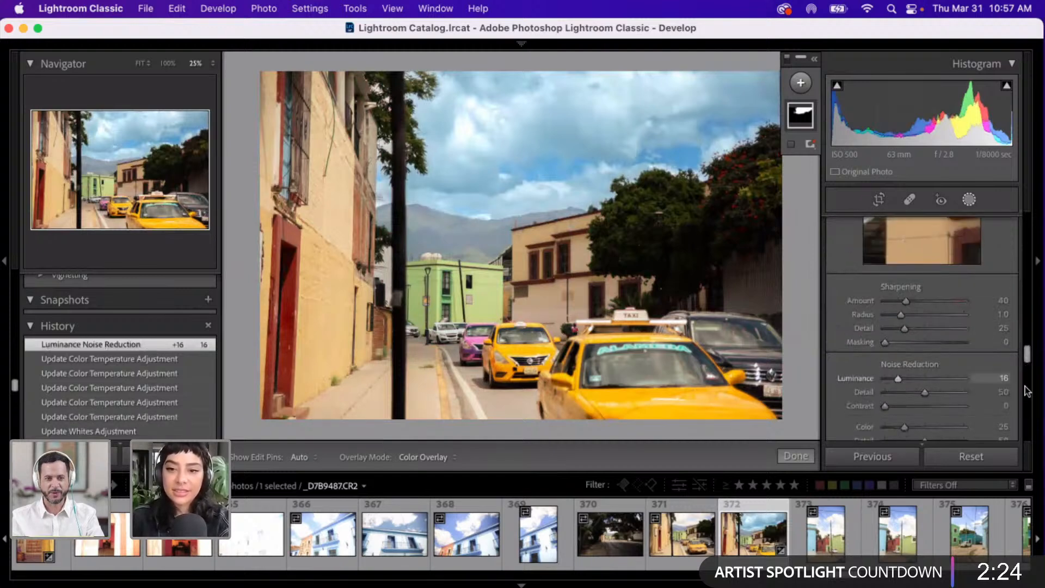
scroll(1027, 392, down, 7)
scroll(1027, 400, down, 1)
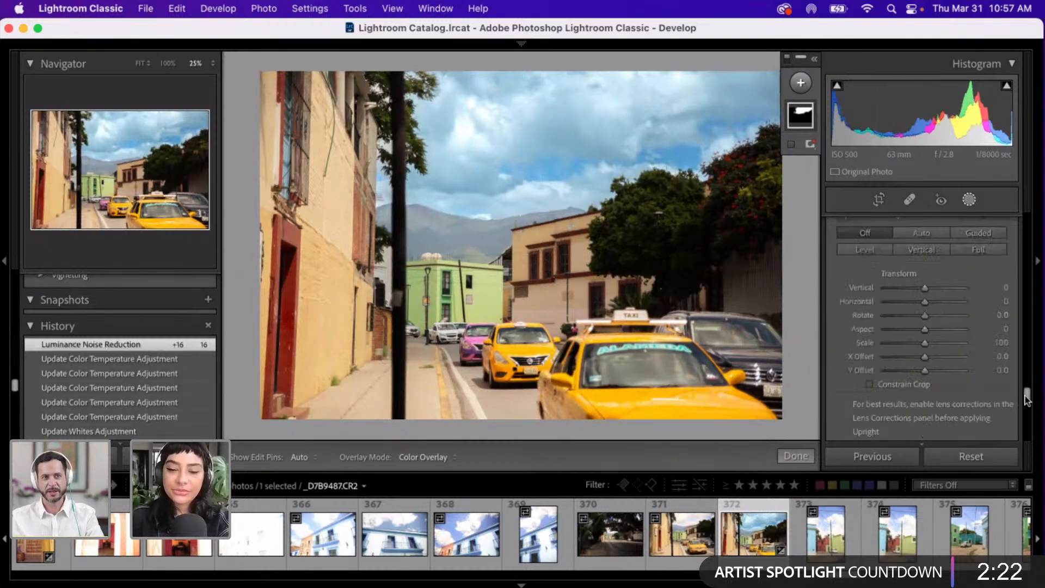
scroll(1027, 400, down, 5)
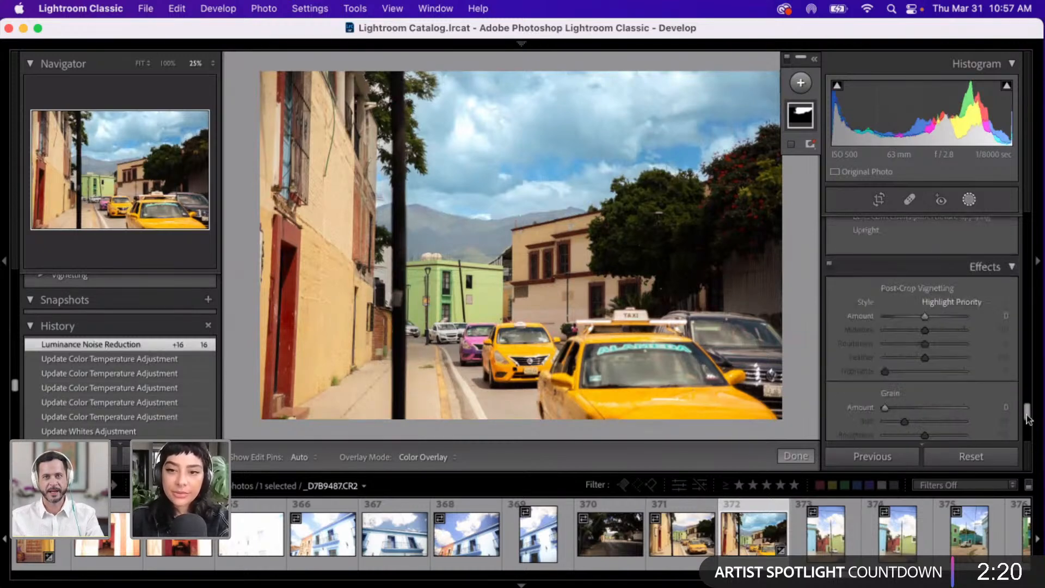
scroll(1027, 424, down, 5)
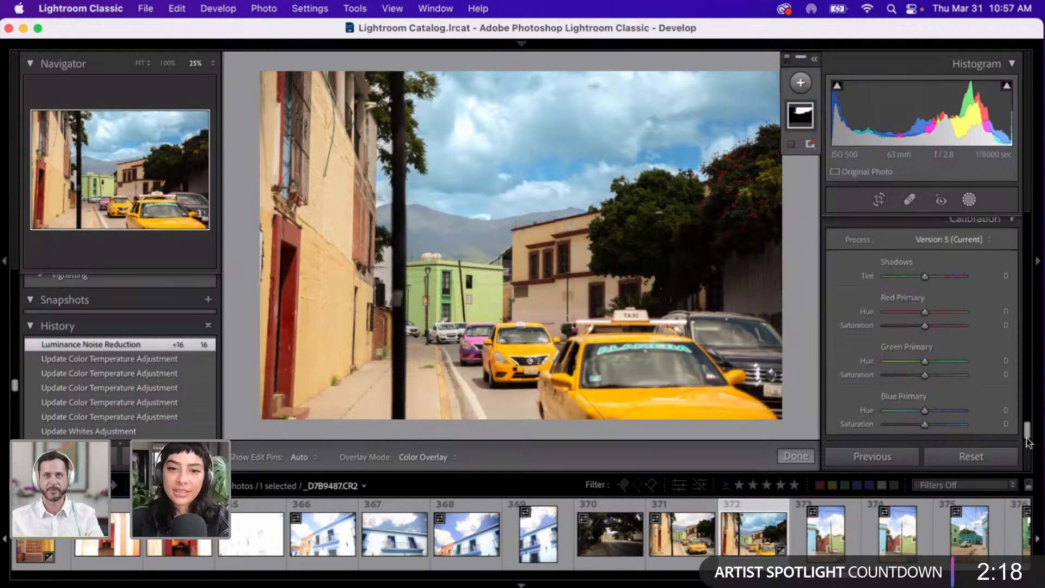
scroll(1004, 343, up, 2)
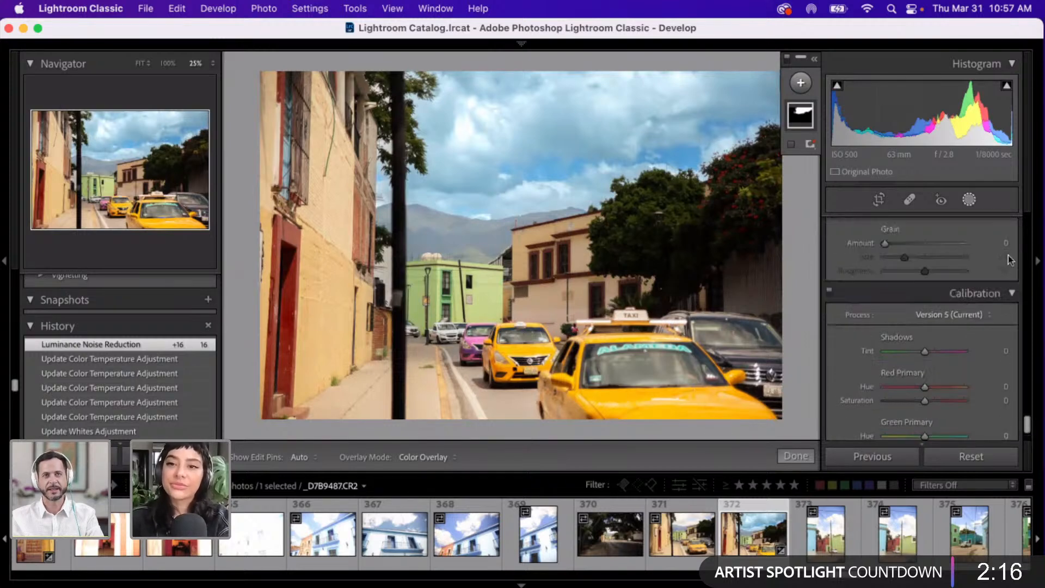
scroll(1009, 240, up, 10)
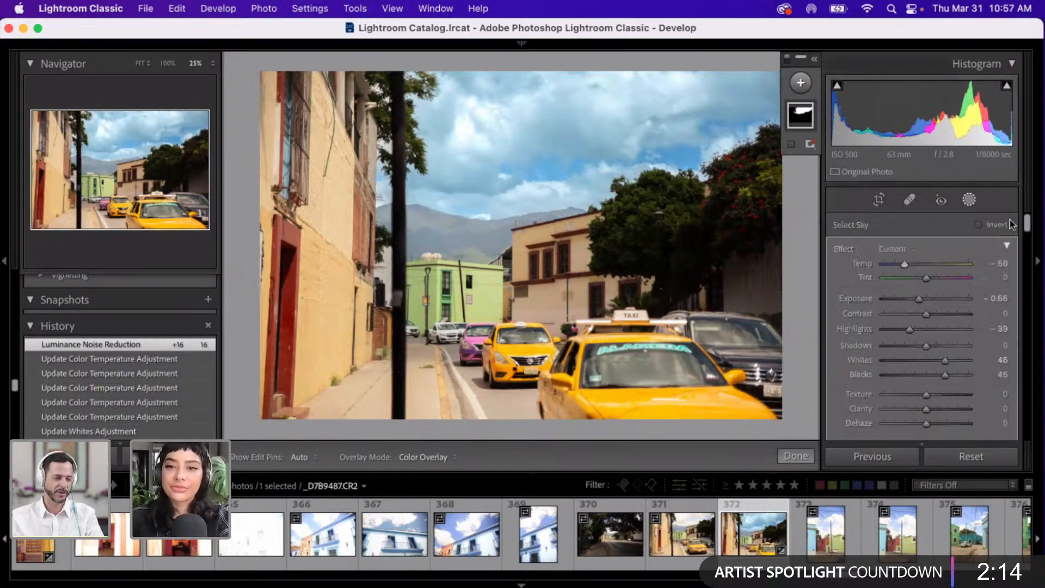
- Leave masking, try the whole photo's exposure at -1.15 and reset it to 0, then set its whites to -68
click(969, 200)
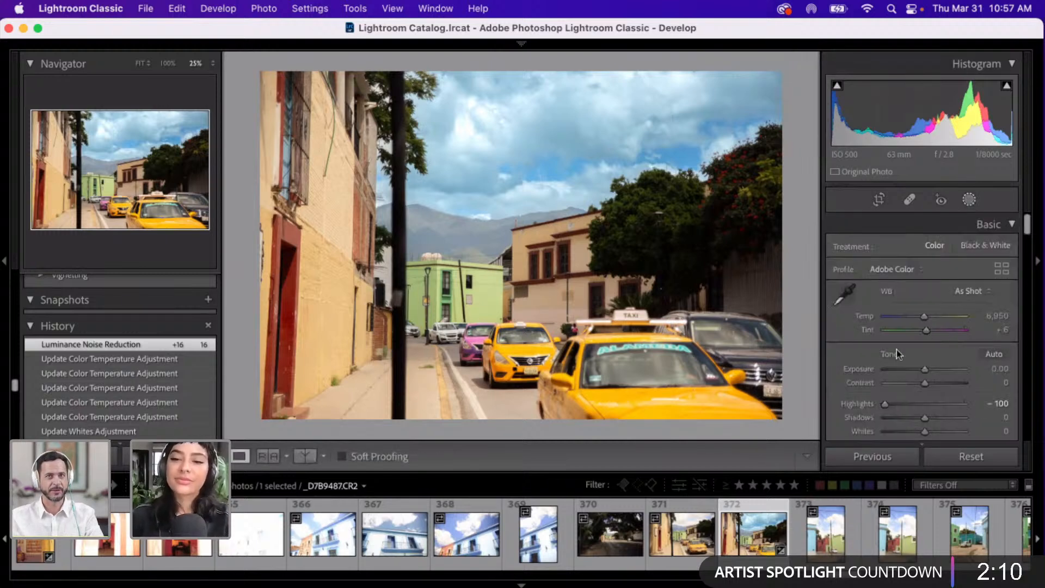
click(915, 370)
double_click(924, 371)
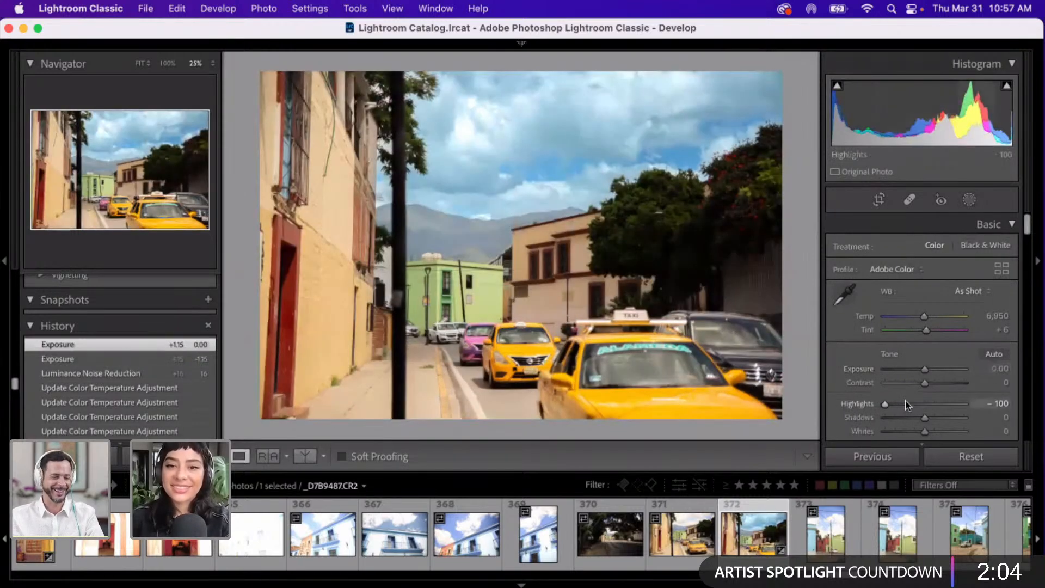
scroll(906, 400, down, 4)
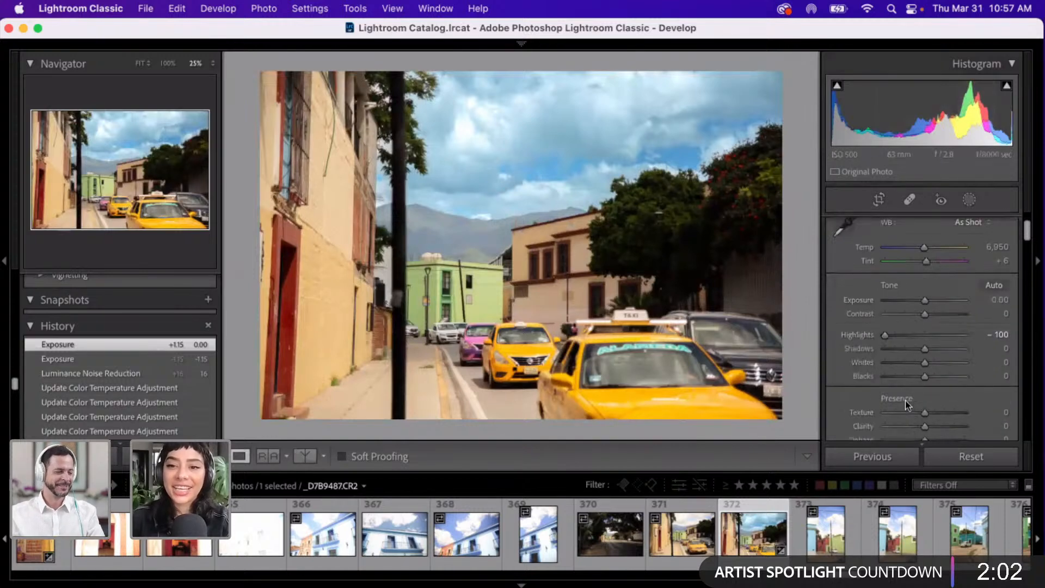
scroll(905, 400, down, 1)
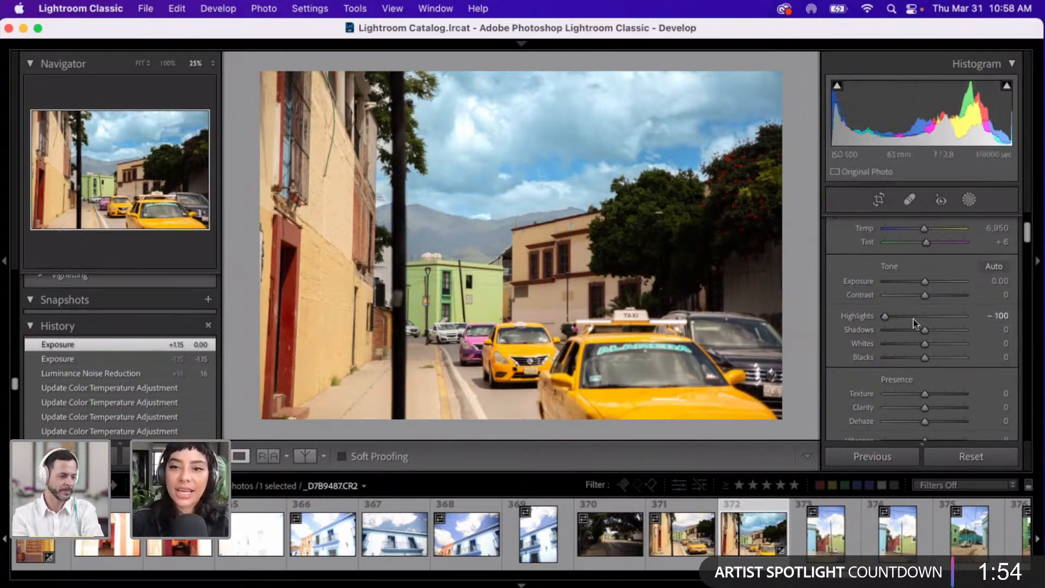
click(897, 344)
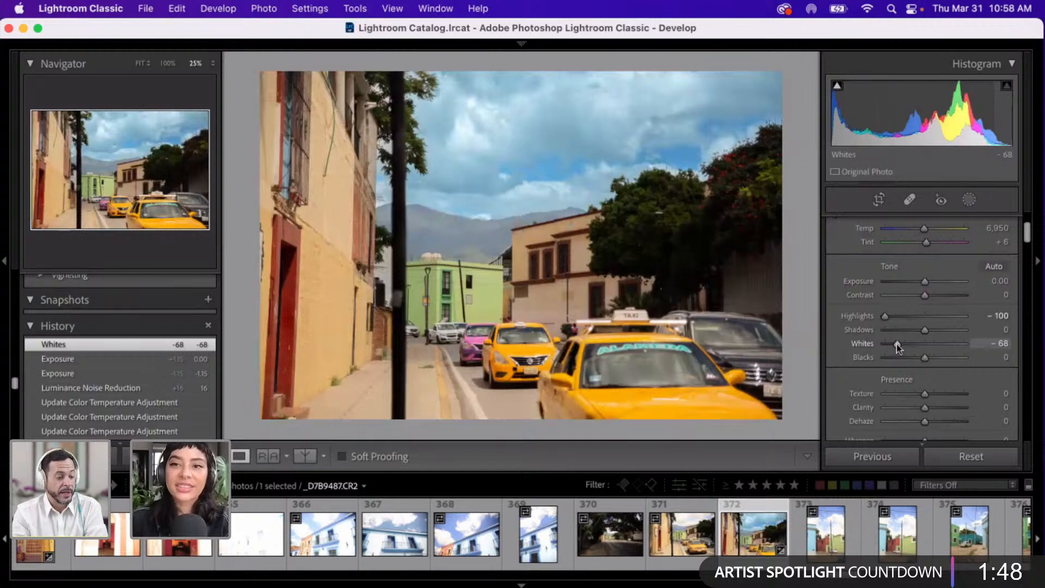
- Add a second sky-selection mask to the taxi photo and invert it to cover everything except the sky
click(963, 200)
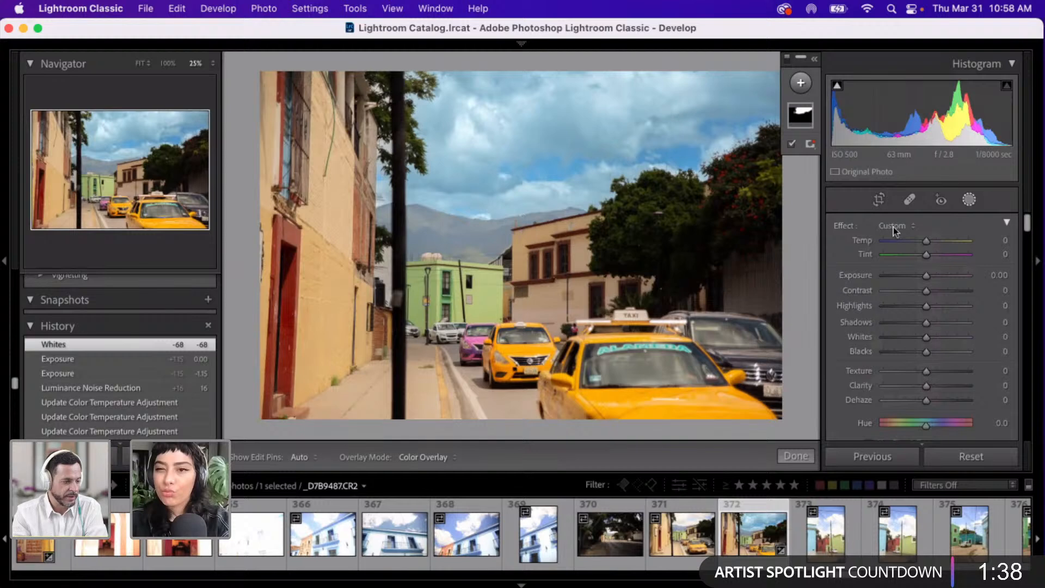
click(800, 85)
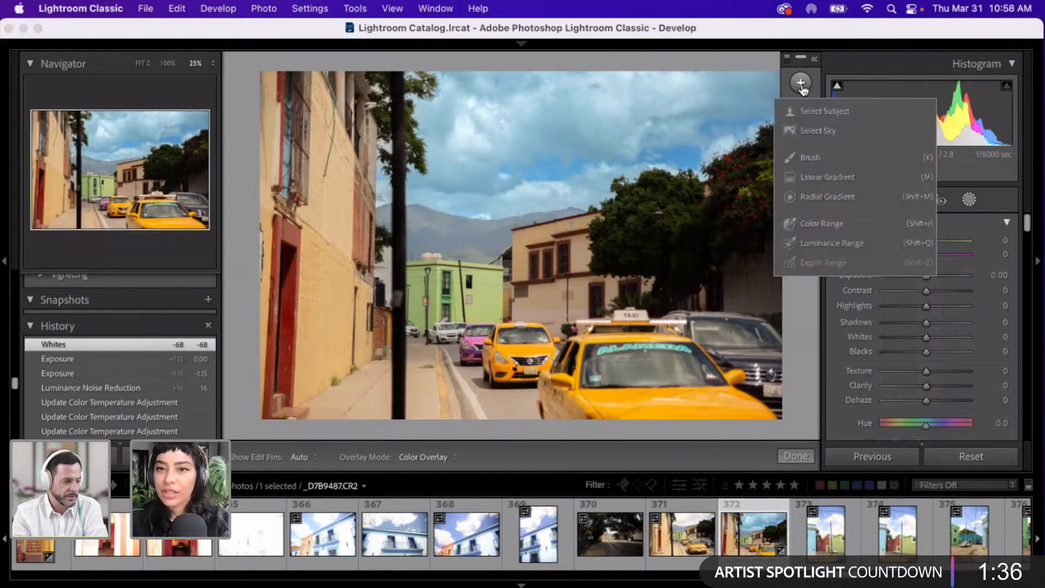
click(802, 133)
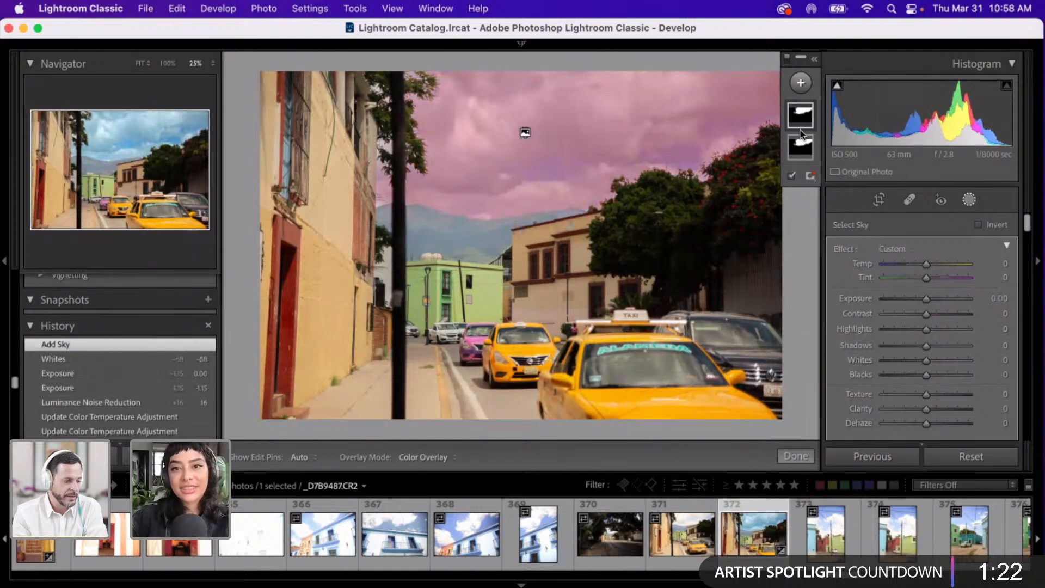
click(979, 226)
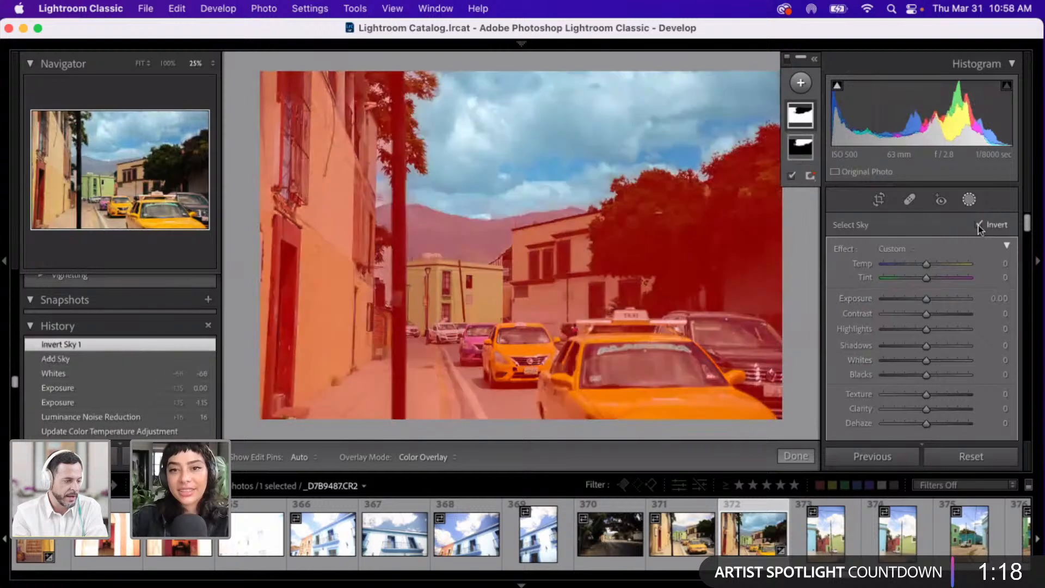
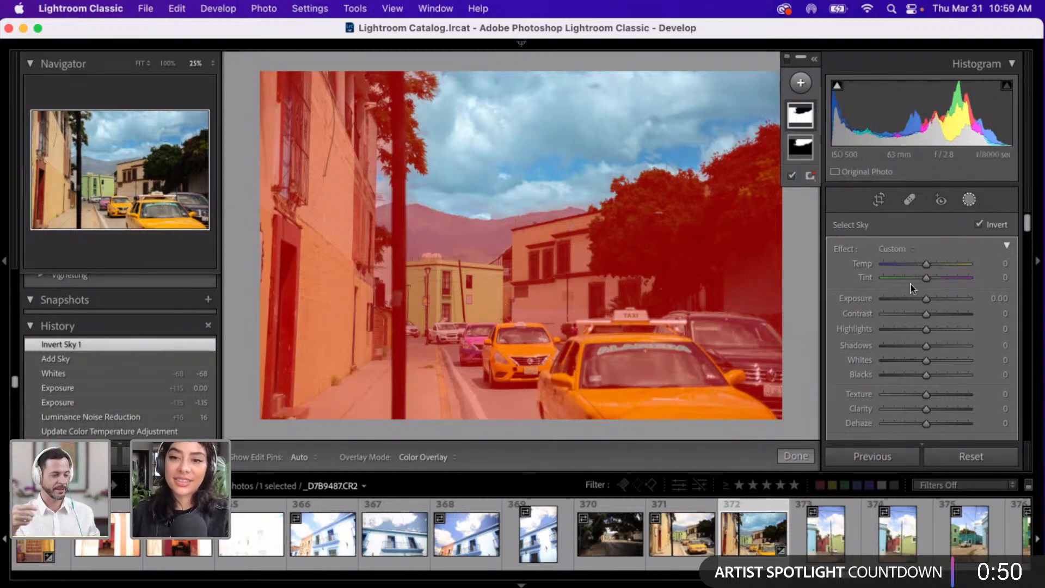
- Set the inverted sky mask's exposure to -1.62 after trying -1.25, and its shadows to 81
click(912, 300)
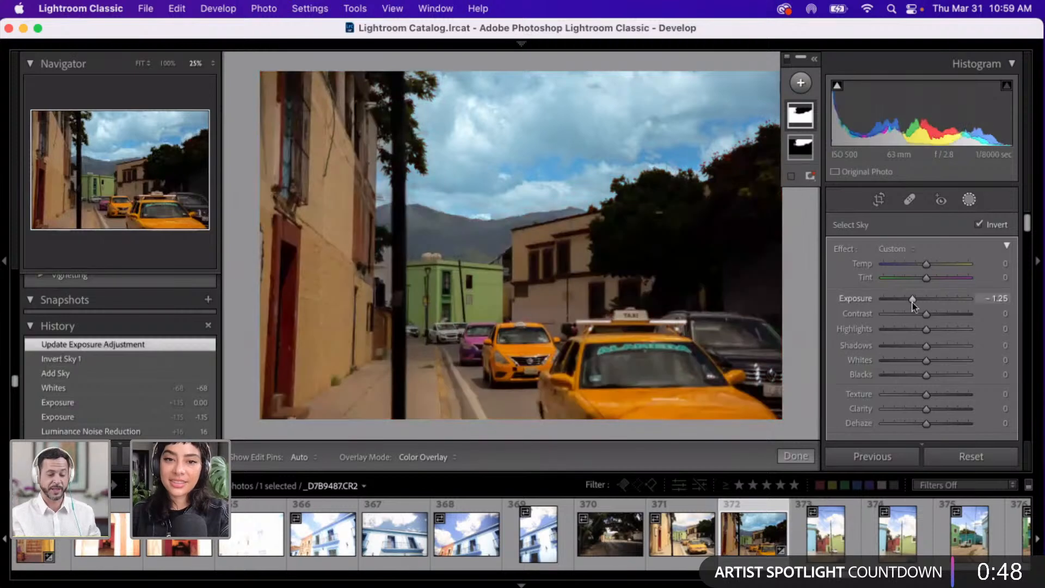
drag(914, 303, 903, 301)
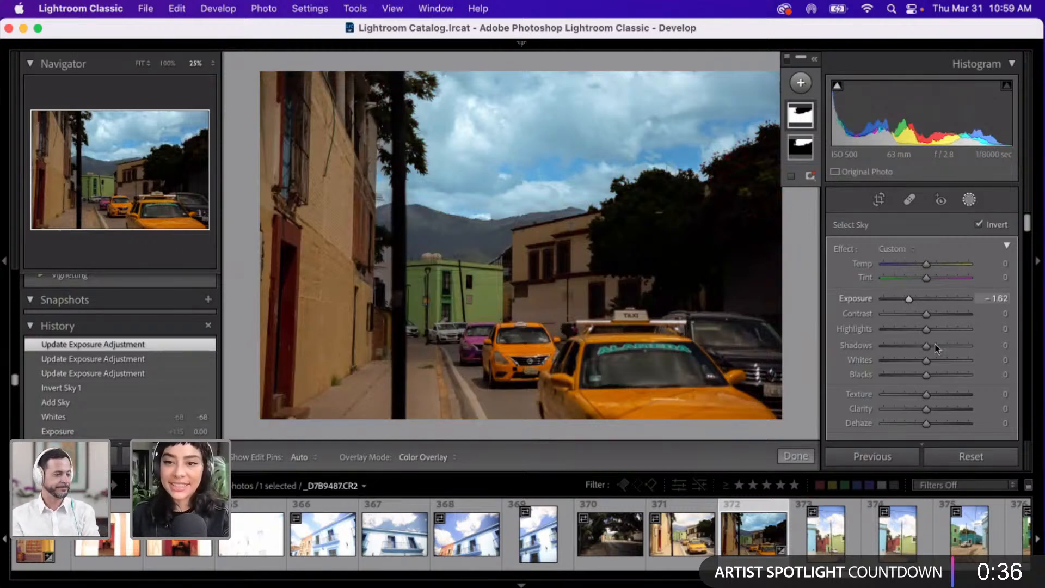
drag(935, 345, 959, 345)
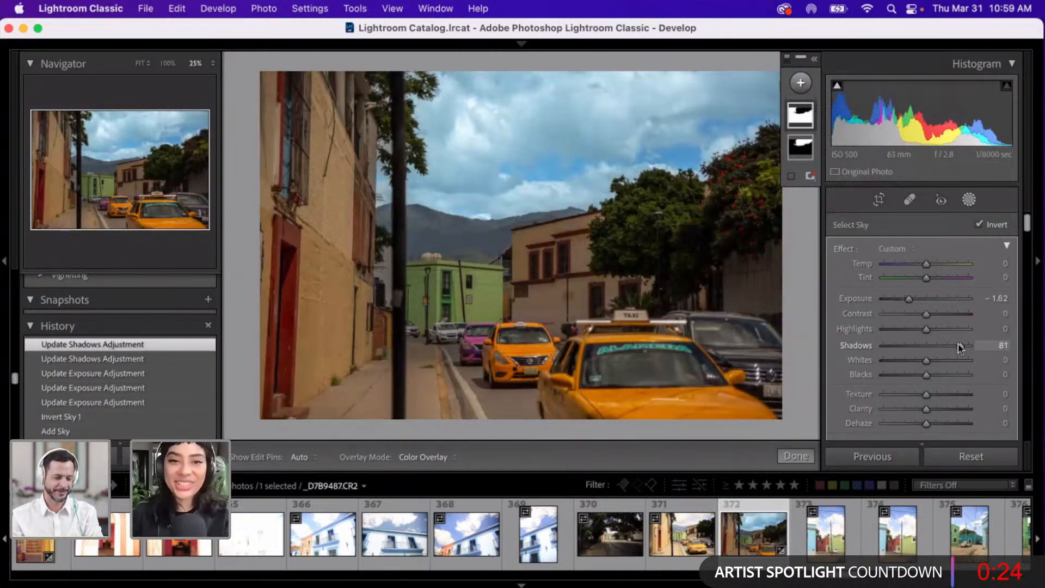
- Set the inverted sky mask's whites to 94 after trying 57 and 78, and raise its highlights to slightly above 53
scroll(958, 346, down, 1)
scroll(958, 344, down, 3)
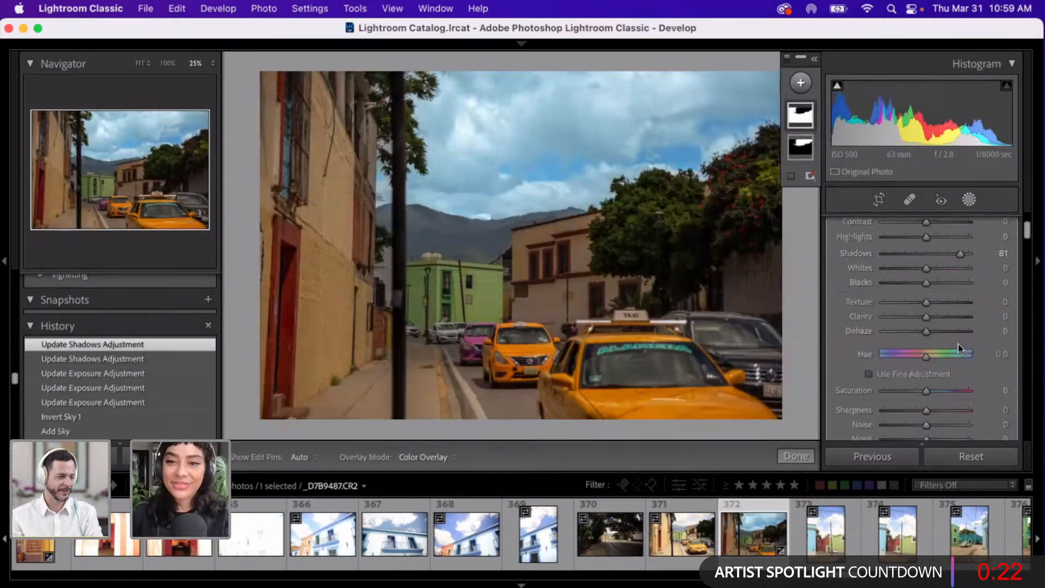
drag(956, 319, 950, 321)
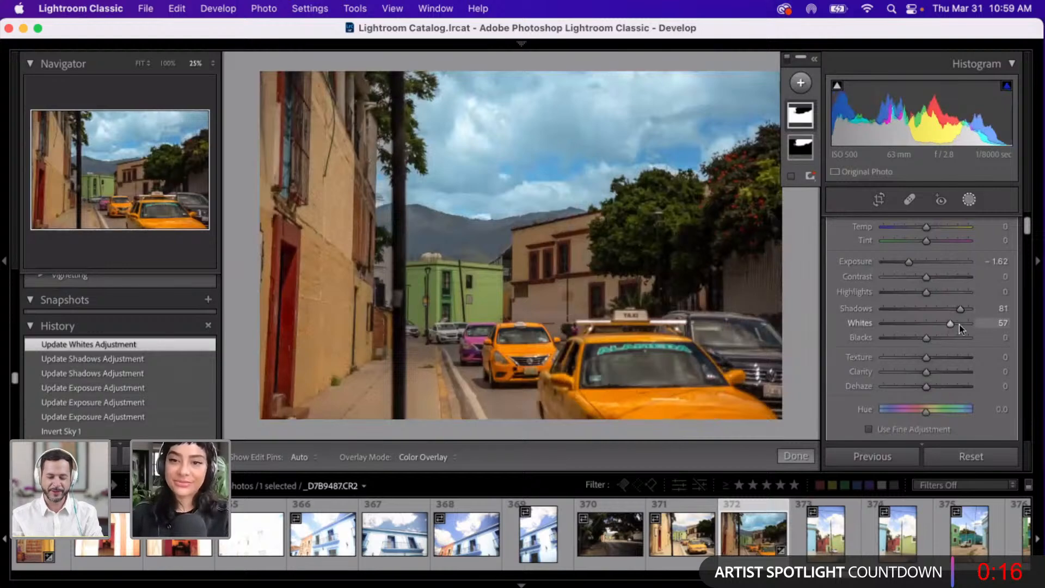
click(959, 323)
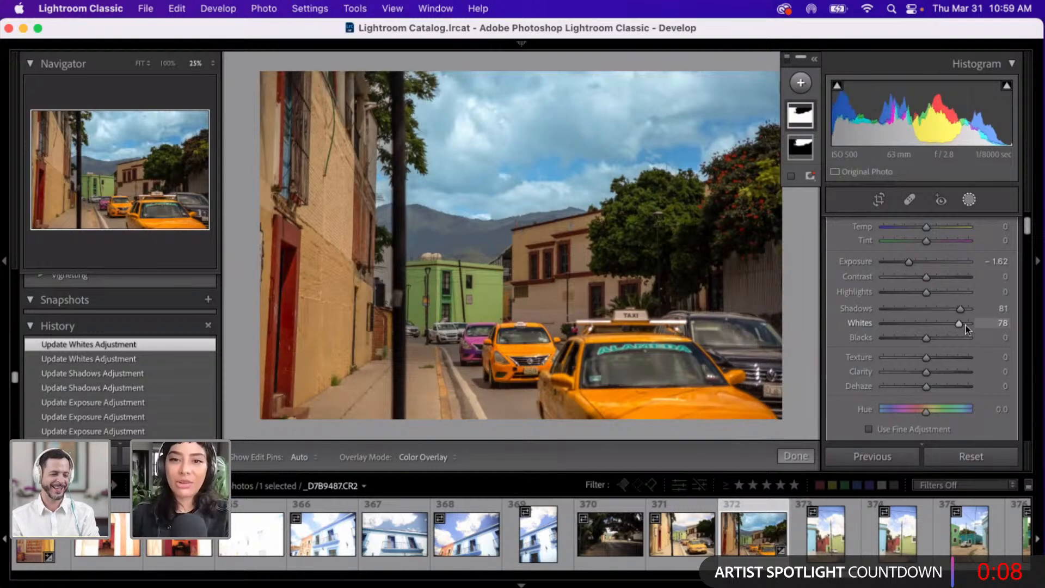
click(966, 324)
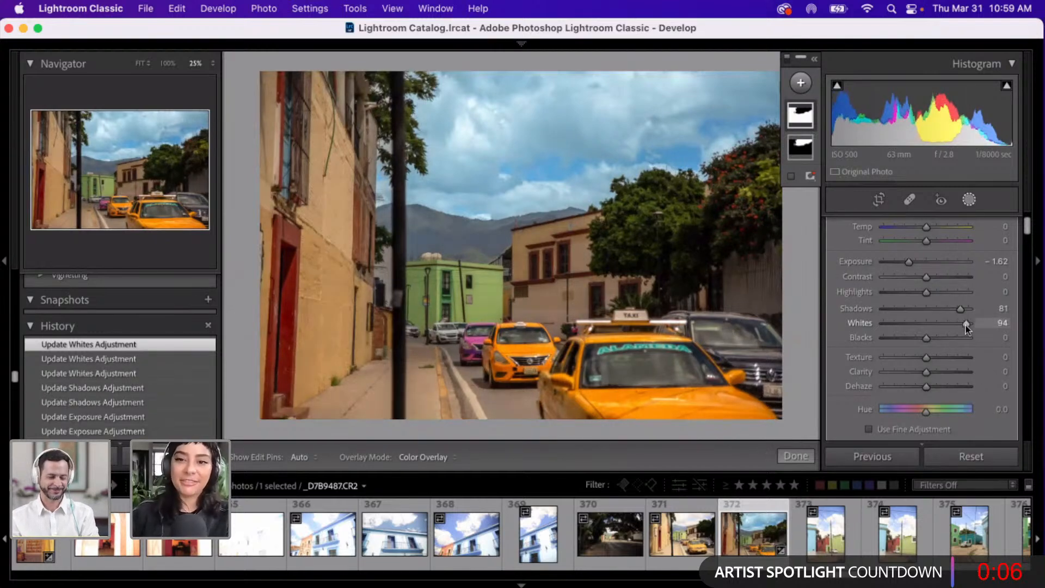
click(952, 292)
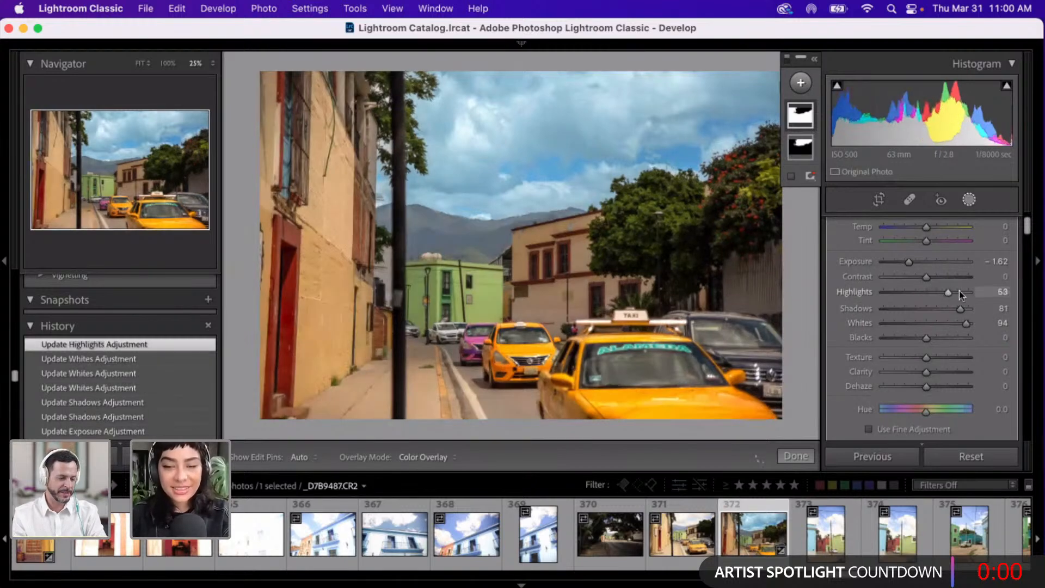
click(959, 292)
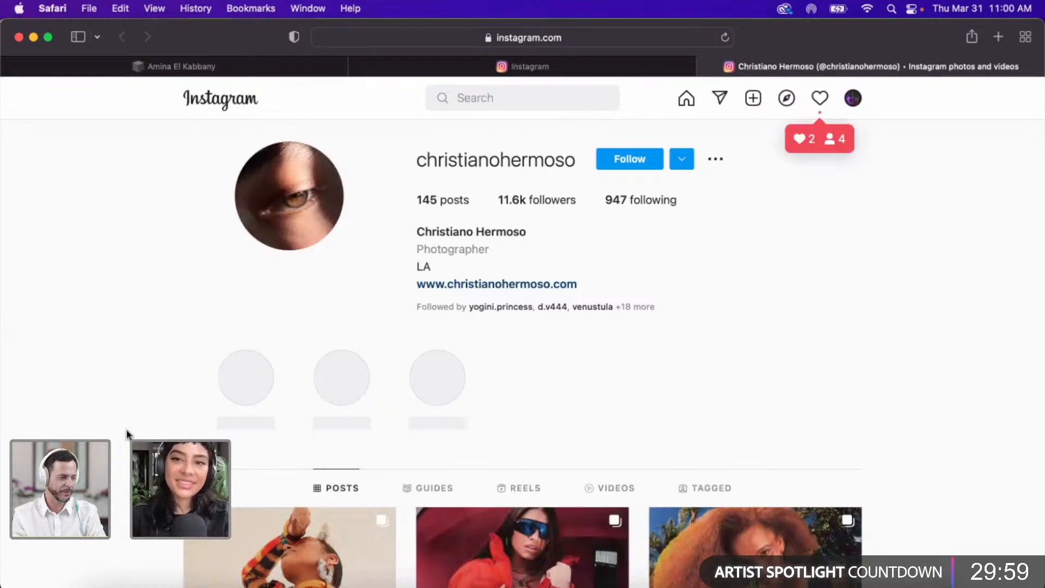
- Look over the photographer's Instagram profile details, story highlights and newest posts
scroll(126, 429, down, 3)
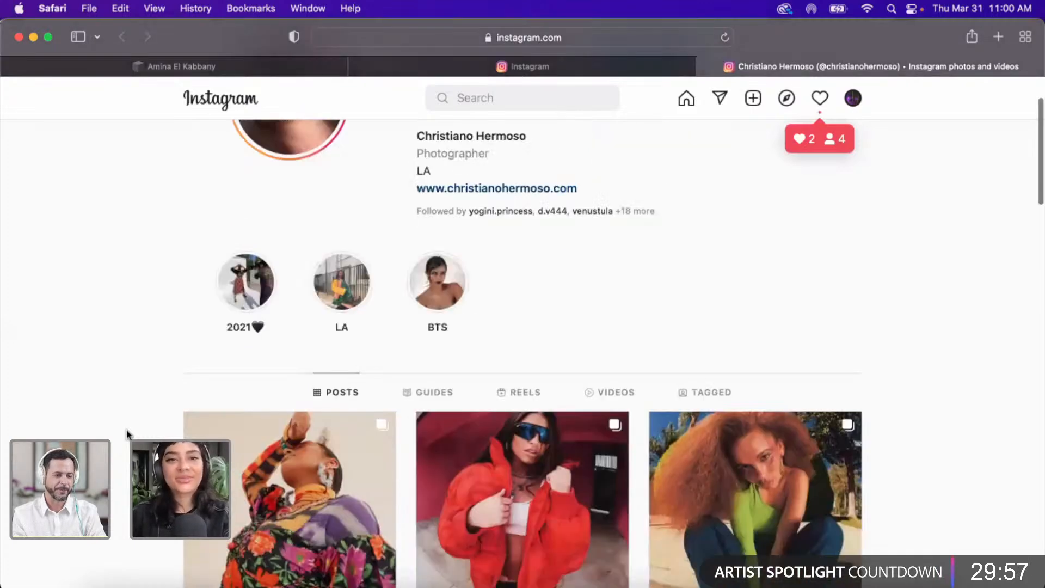
scroll(127, 429, up, 3)
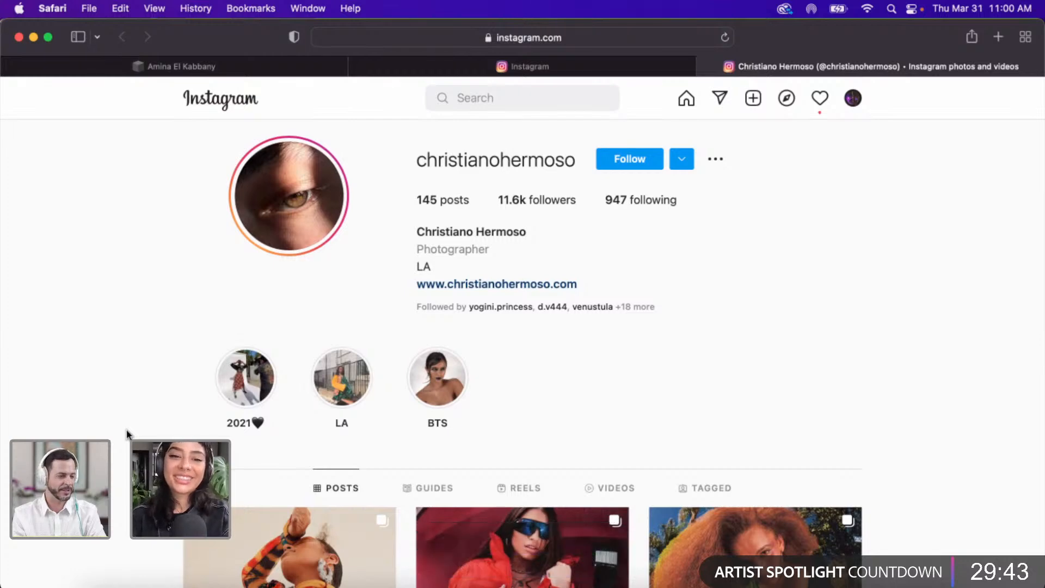
scroll(127, 429, down, 2)
scroll(126, 429, up, 2)
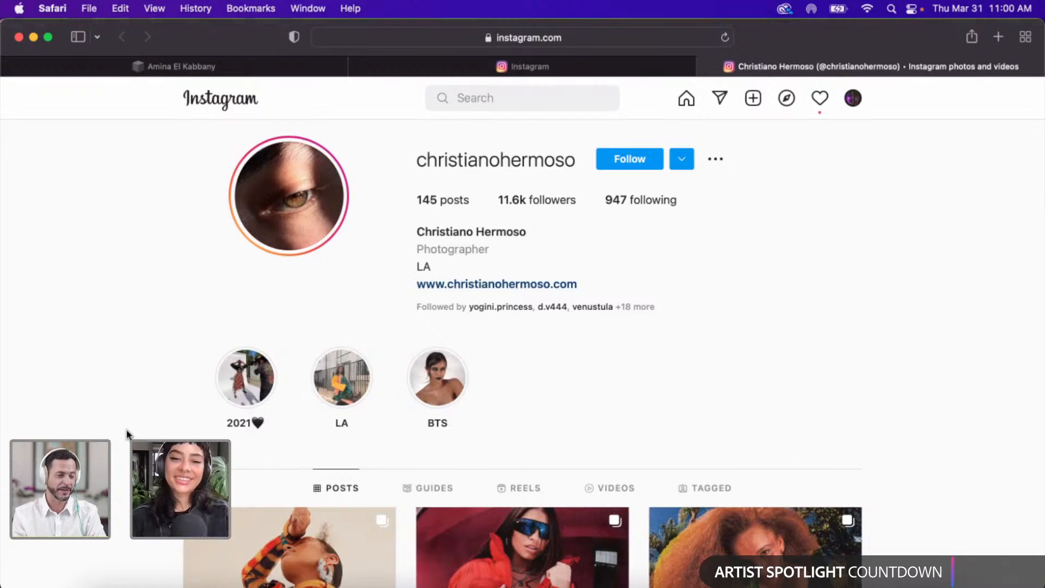
scroll(127, 429, down, 5)
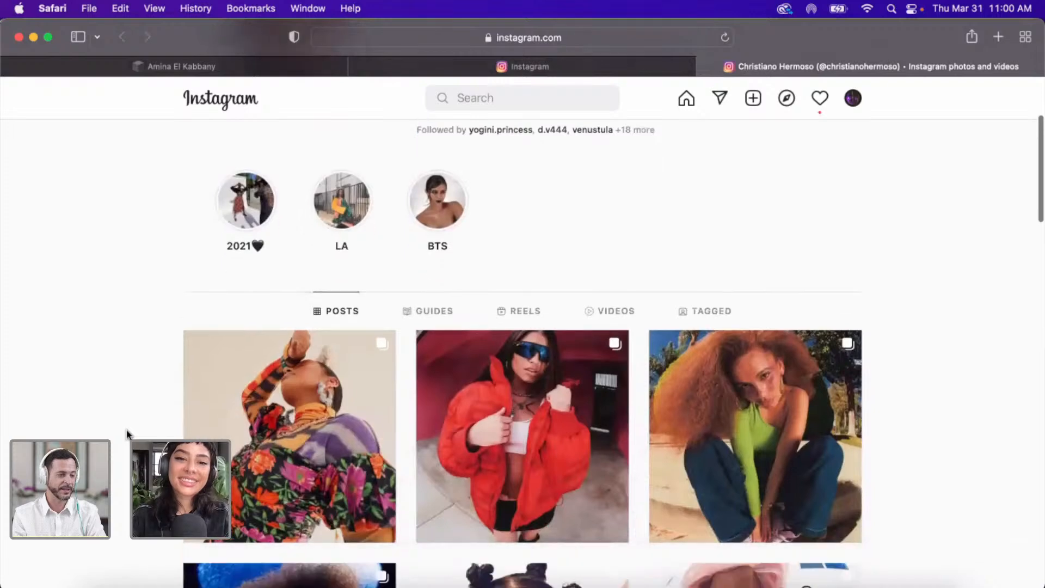
scroll(126, 429, down, 4)
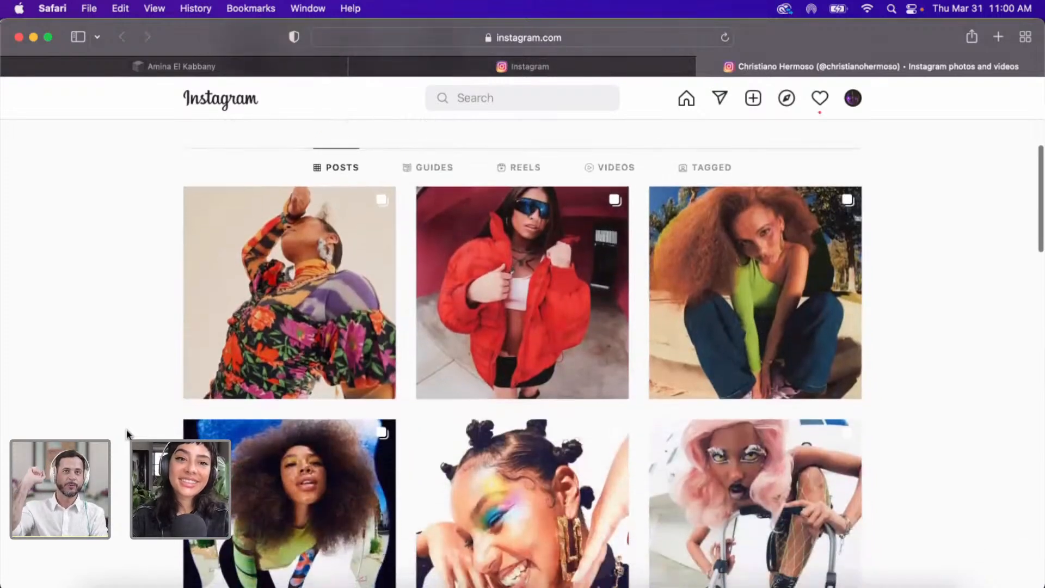
scroll(126, 429, down, 2)
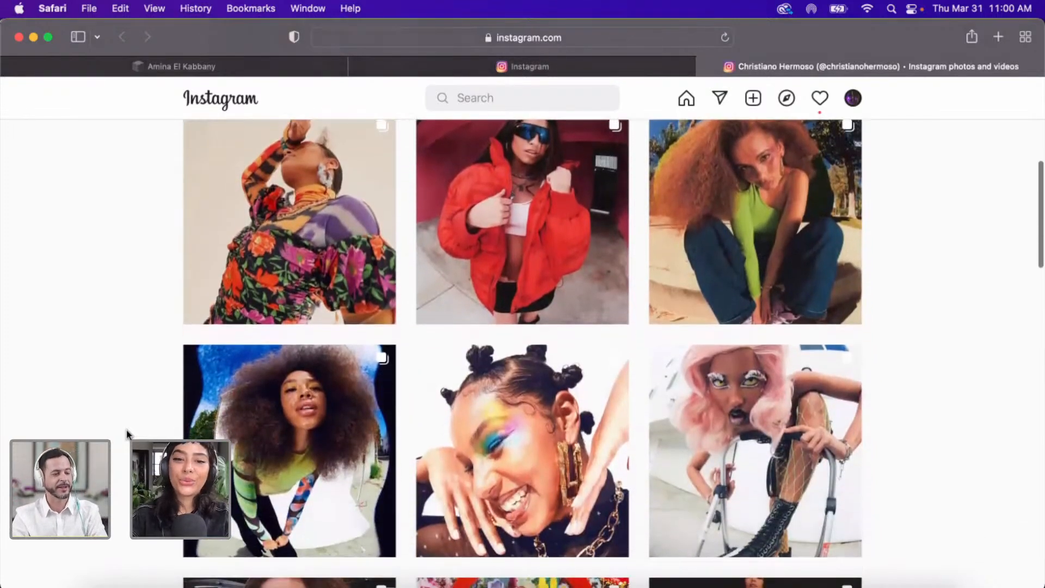
scroll(126, 429, down, 1)
scroll(126, 429, up, 2)
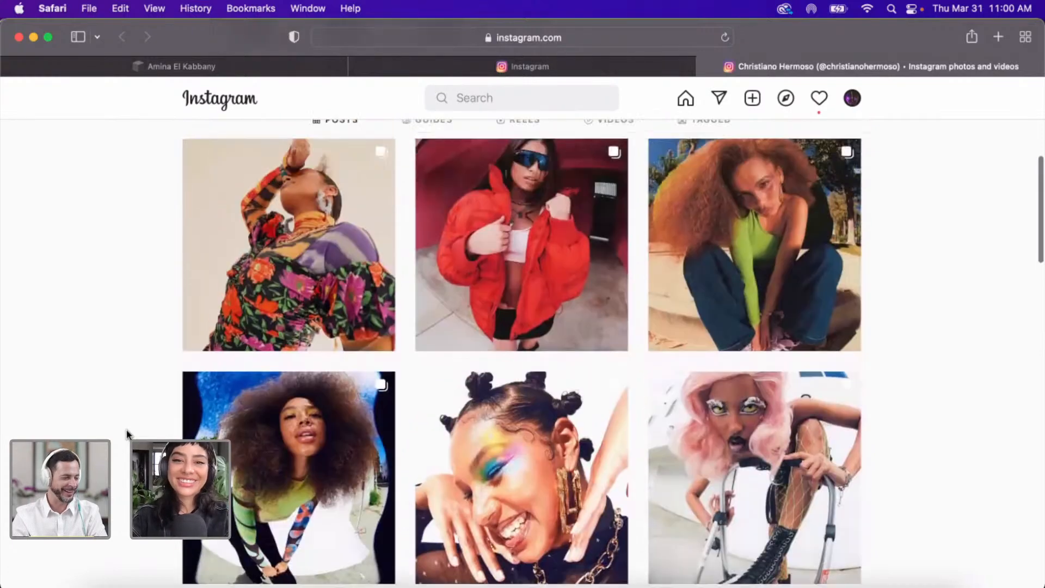
scroll(127, 429, down, 2)
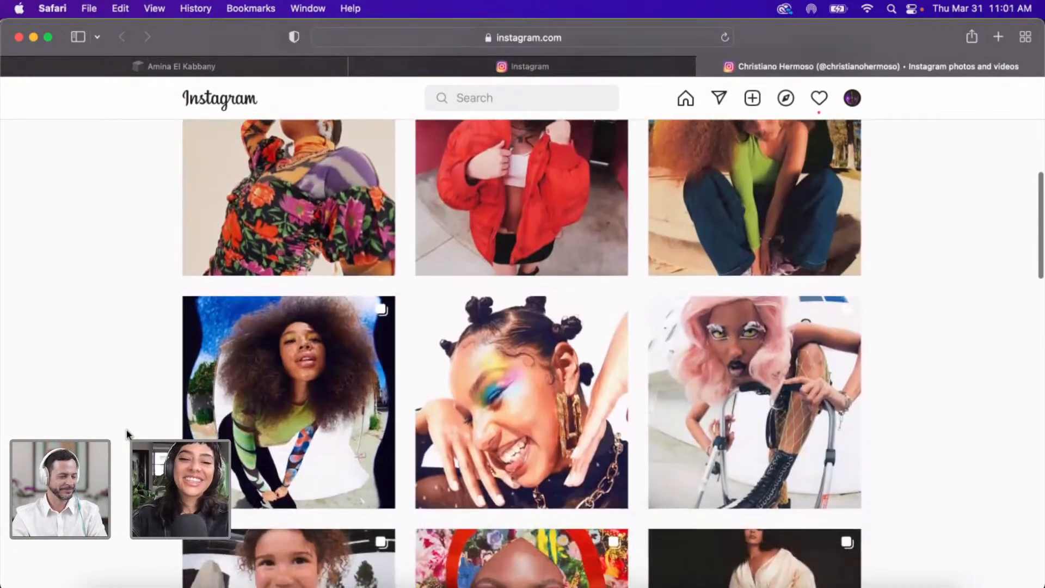
- Examine the photographer's fashion and beauty posts from the Nike hoodie portrait to the group photo under the palm tree
scroll(126, 430, down, 5)
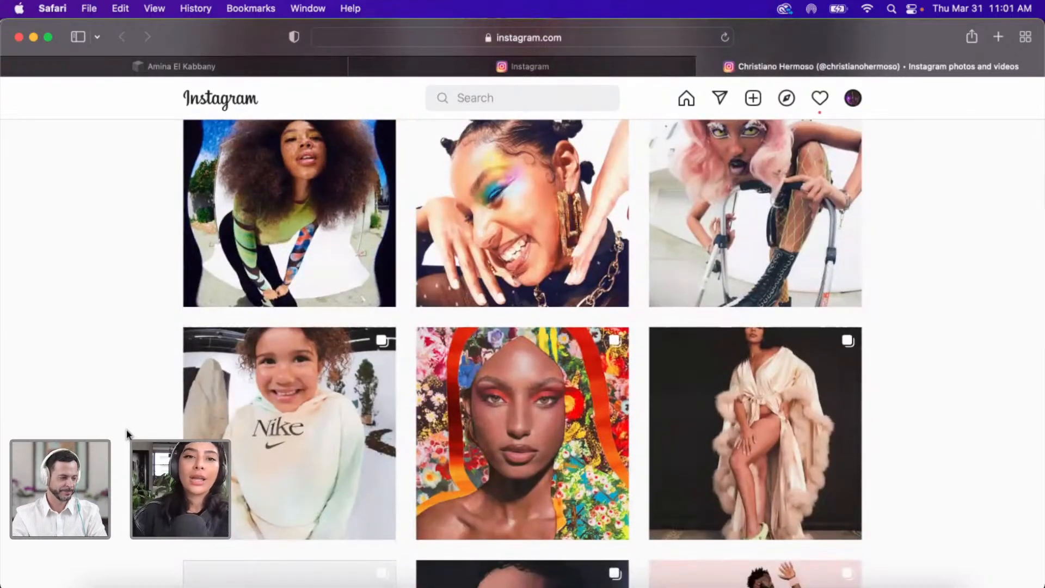
scroll(126, 429, up, 2)
scroll(127, 429, down, 2)
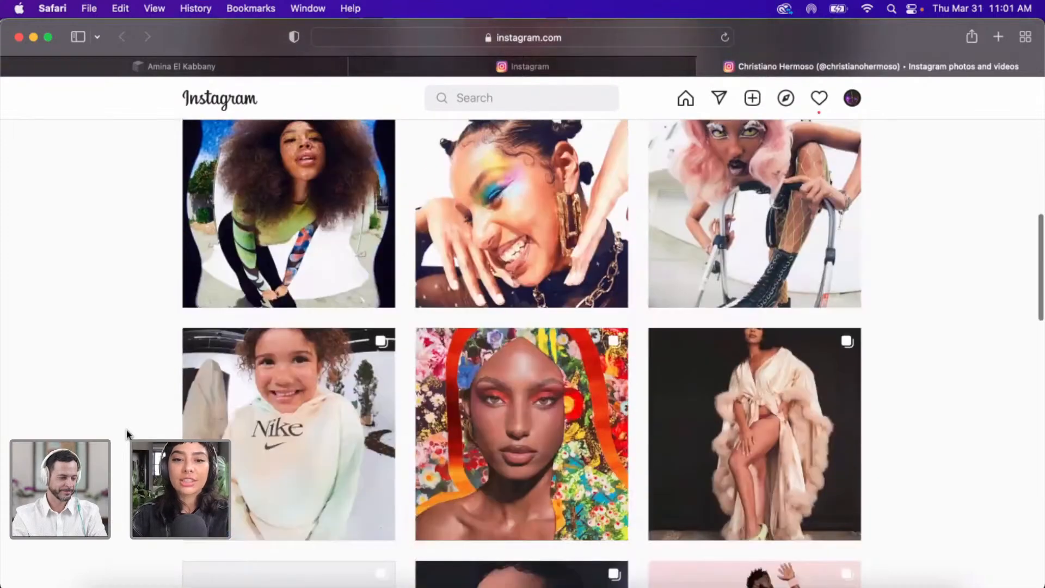
scroll(126, 429, down, 5)
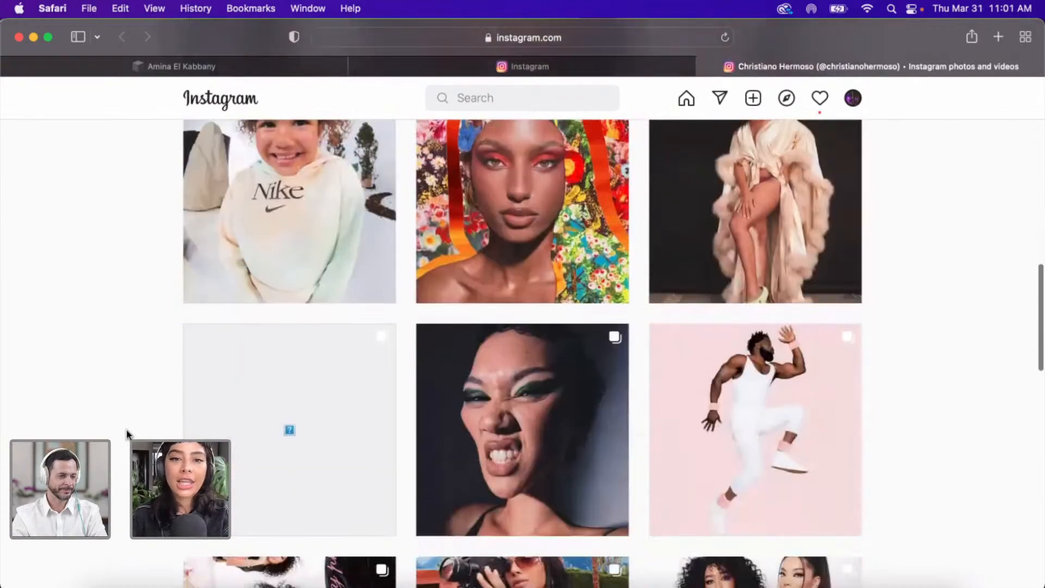
scroll(127, 429, up, 1)
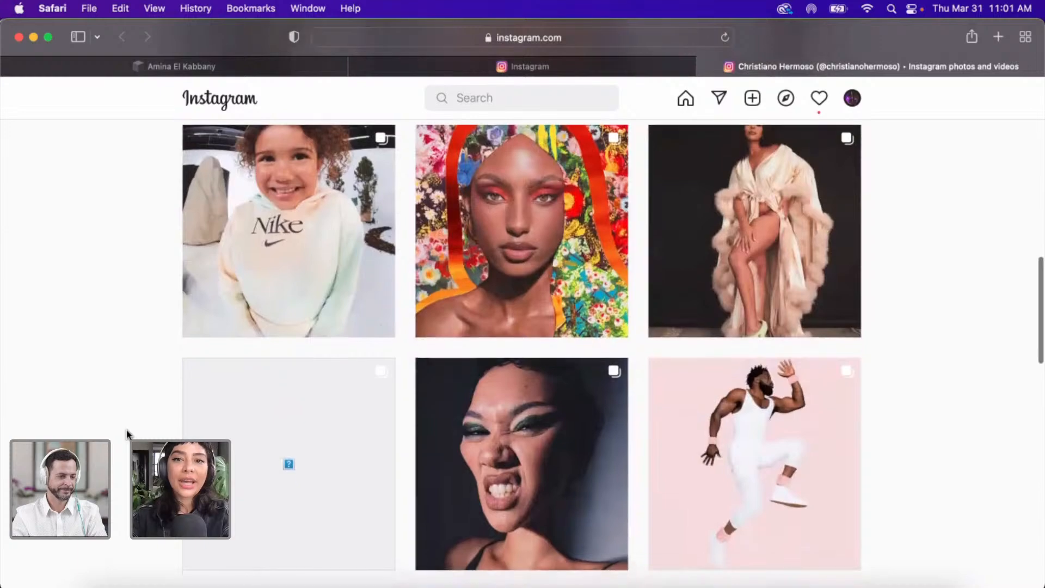
scroll(126, 429, down, 3)
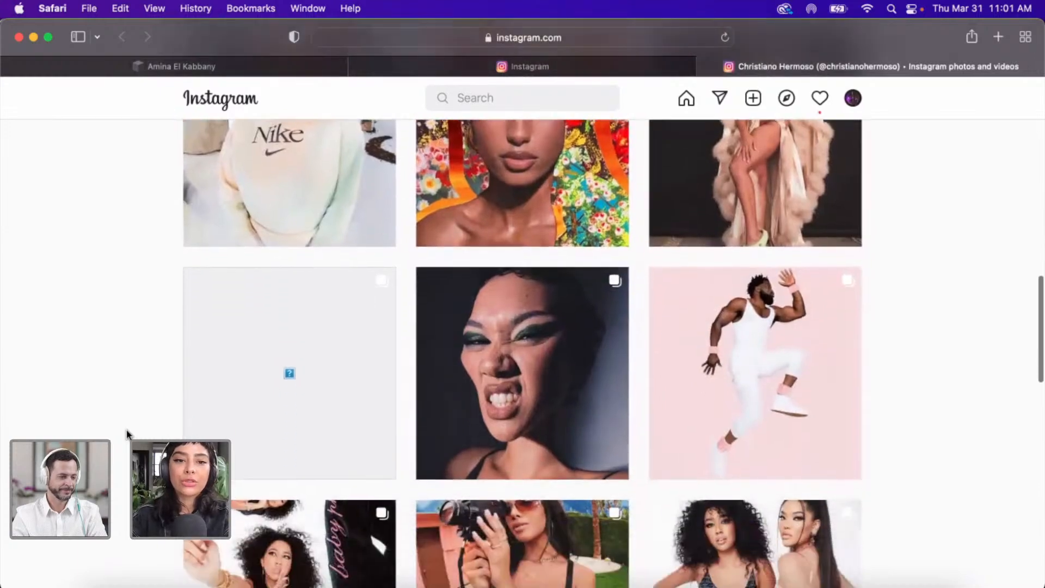
scroll(126, 429, down, 6)
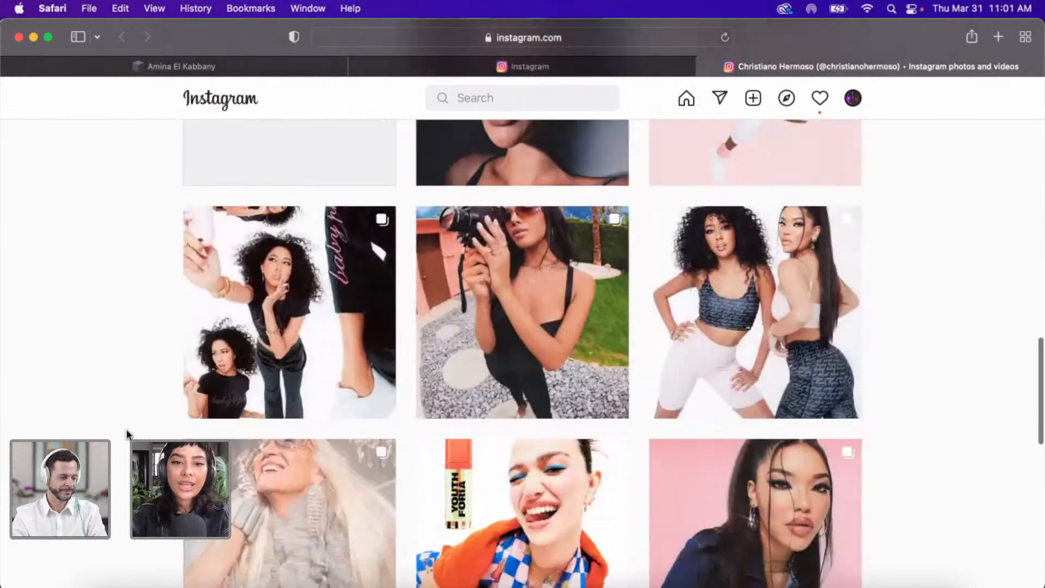
scroll(126, 429, down, 4)
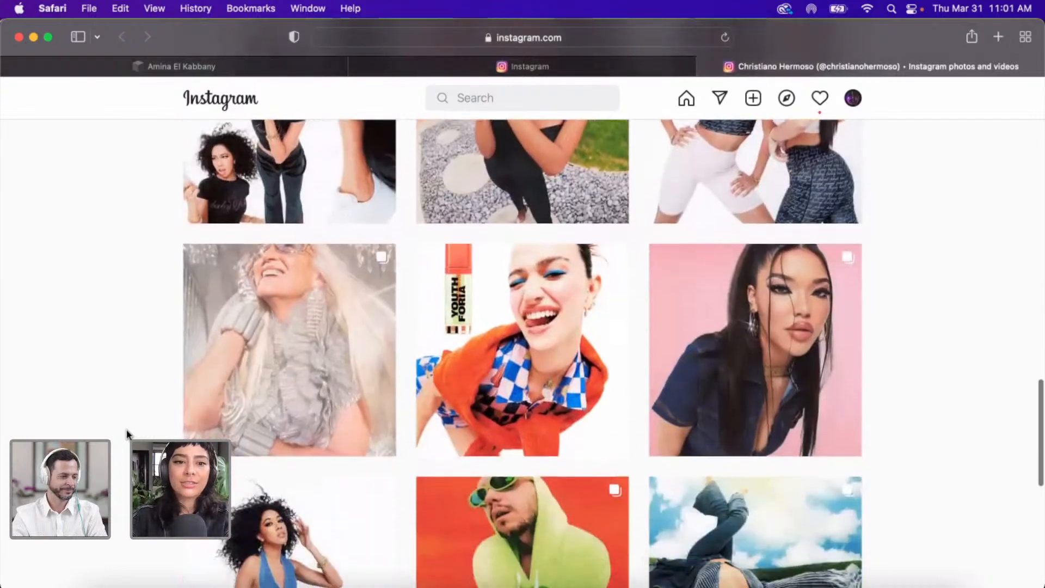
scroll(126, 429, down, 2)
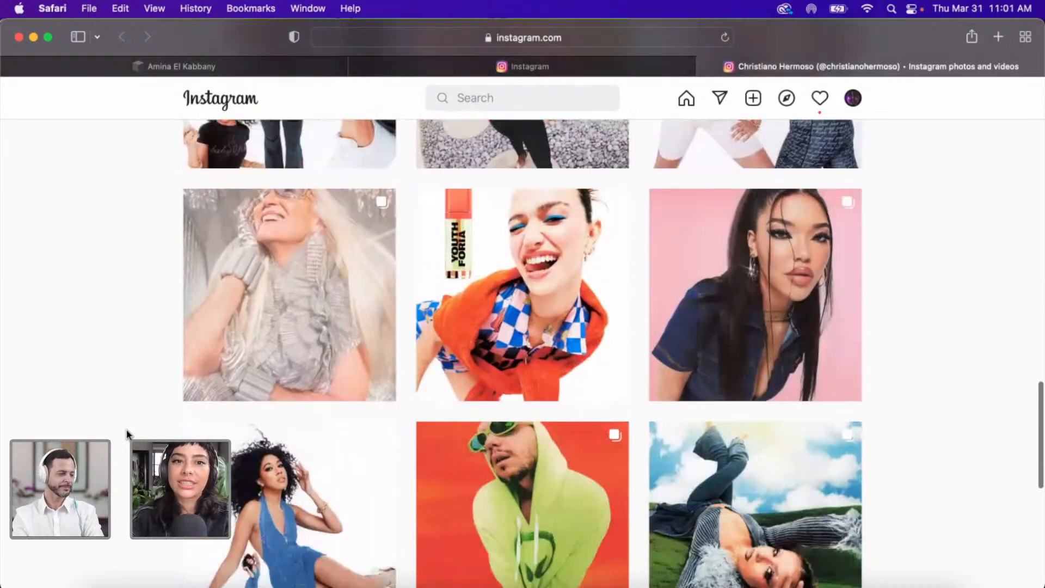
scroll(127, 429, down, 1)
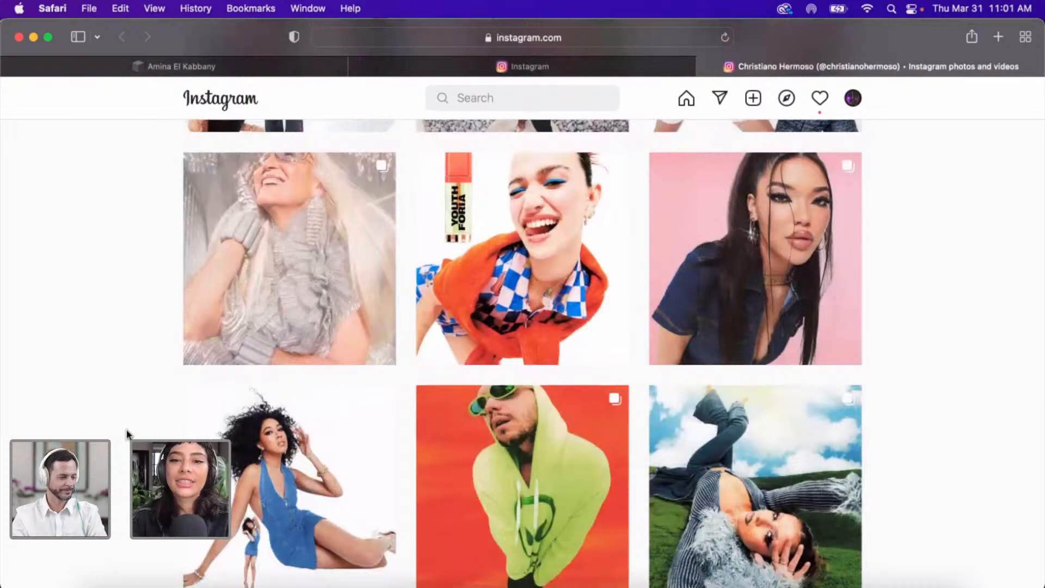
scroll(126, 429, down, 2)
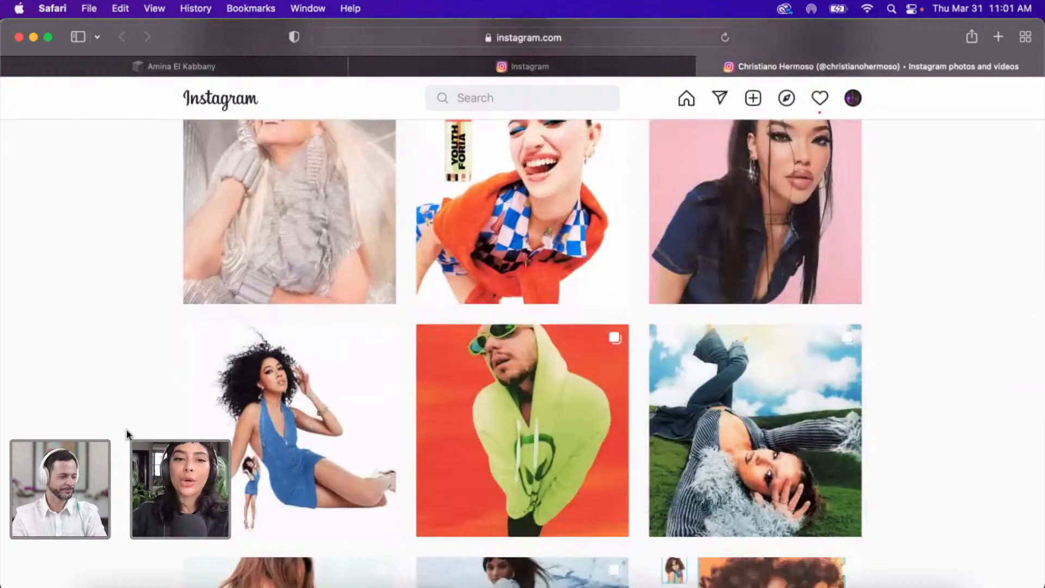
scroll(126, 429, down, 2)
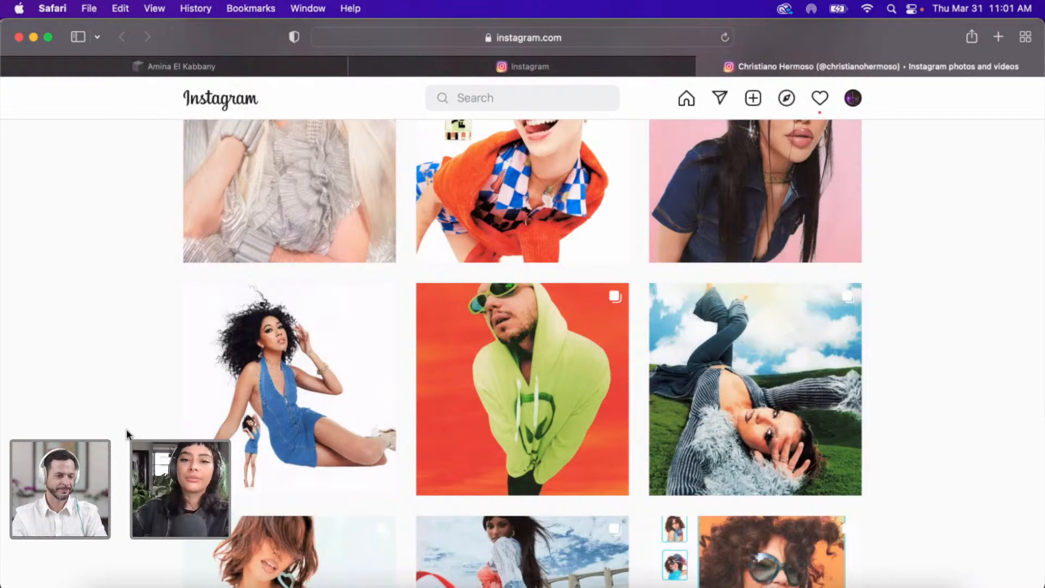
scroll(127, 429, down, 5)
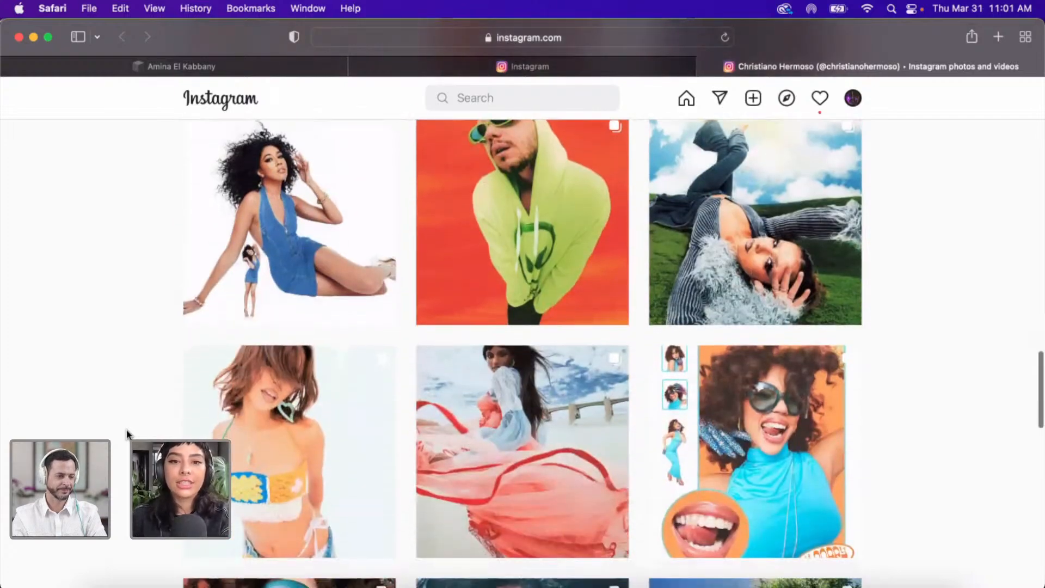
scroll(126, 429, down, 2)
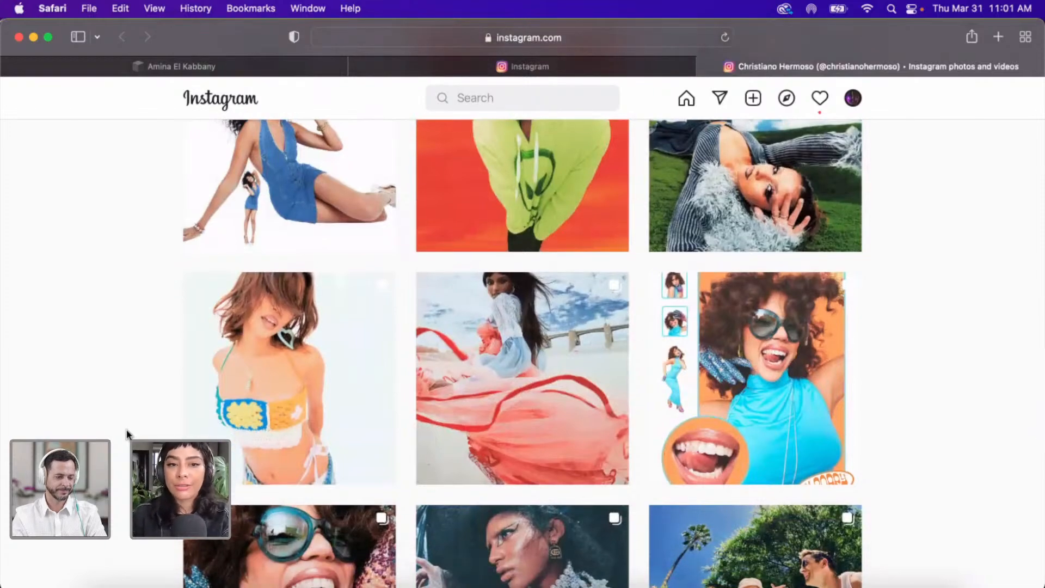
scroll(126, 429, down, 5)
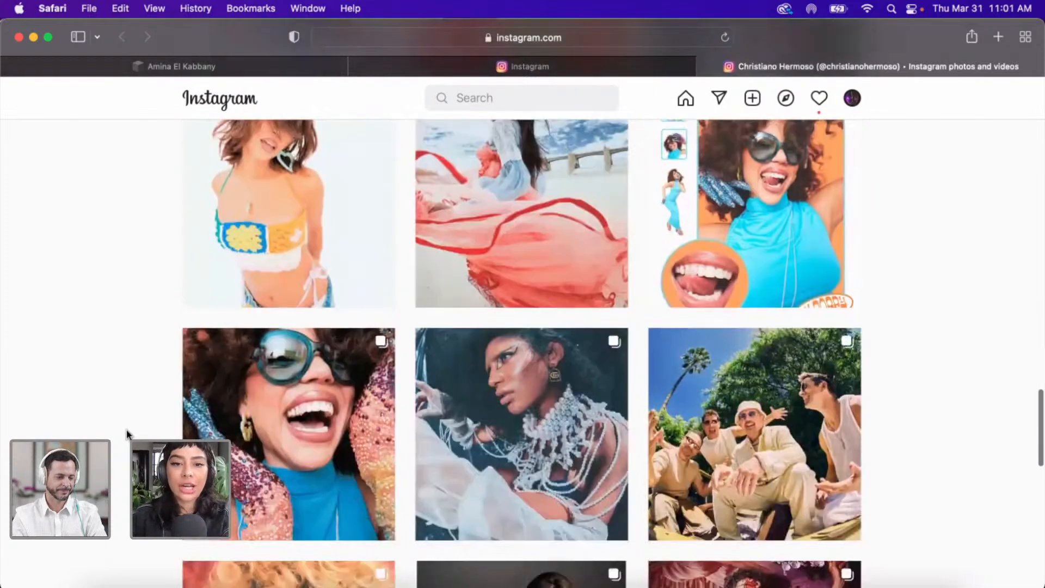
scroll(127, 429, down, 2)
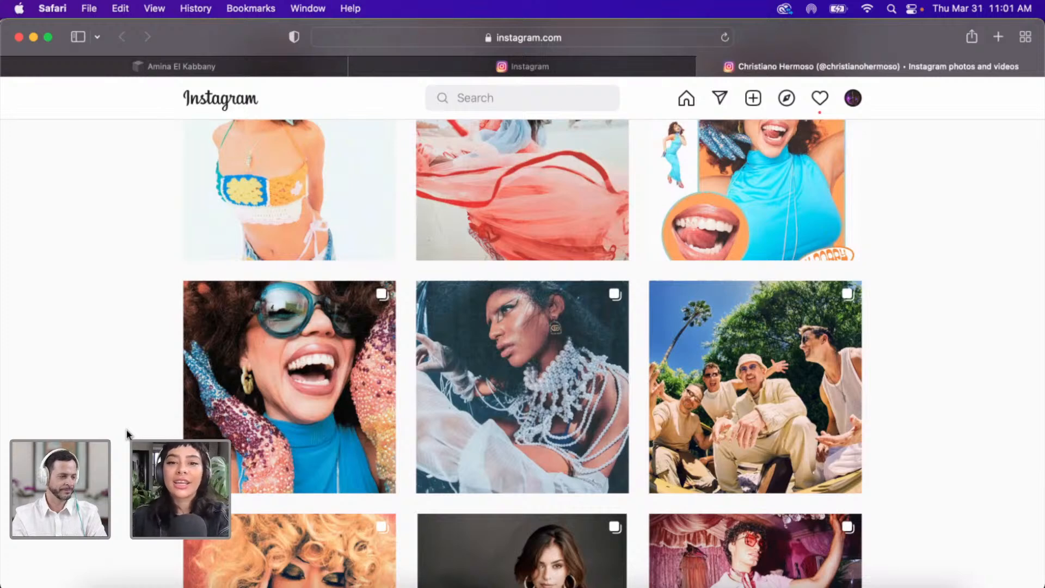
- Examine the photographer's posts from the crochet-top and blue turtleneck portraits to the garden party group and rainbow eye makeup close-up
scroll(126, 429, up, 4)
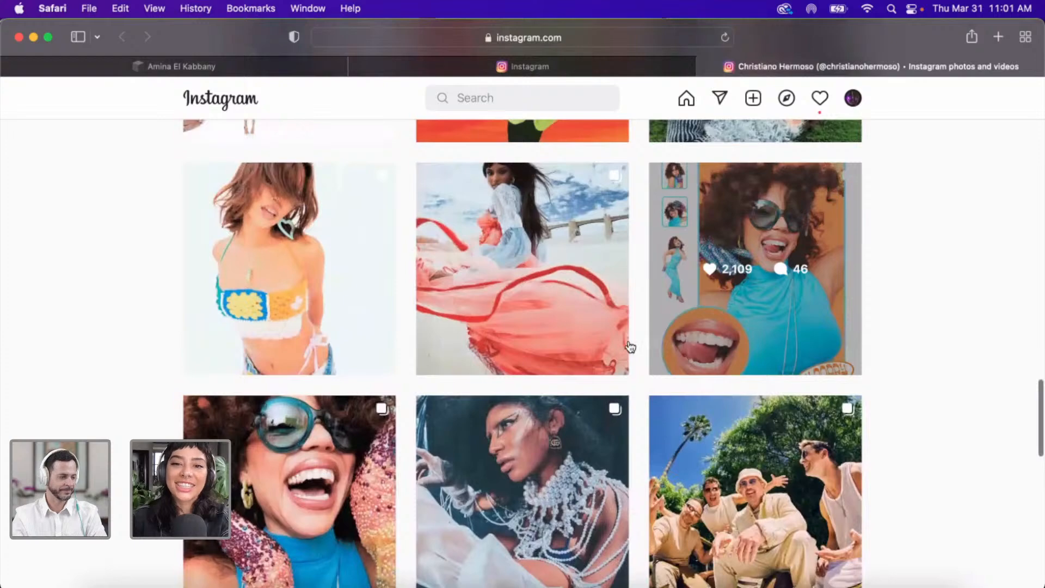
scroll(94, 328, down, 3)
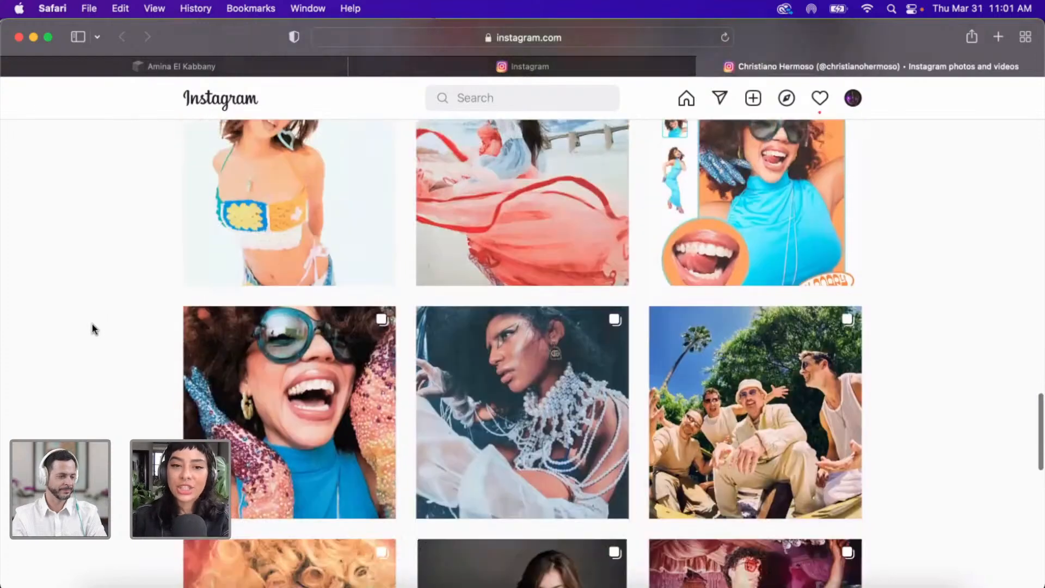
scroll(94, 328, down, 4)
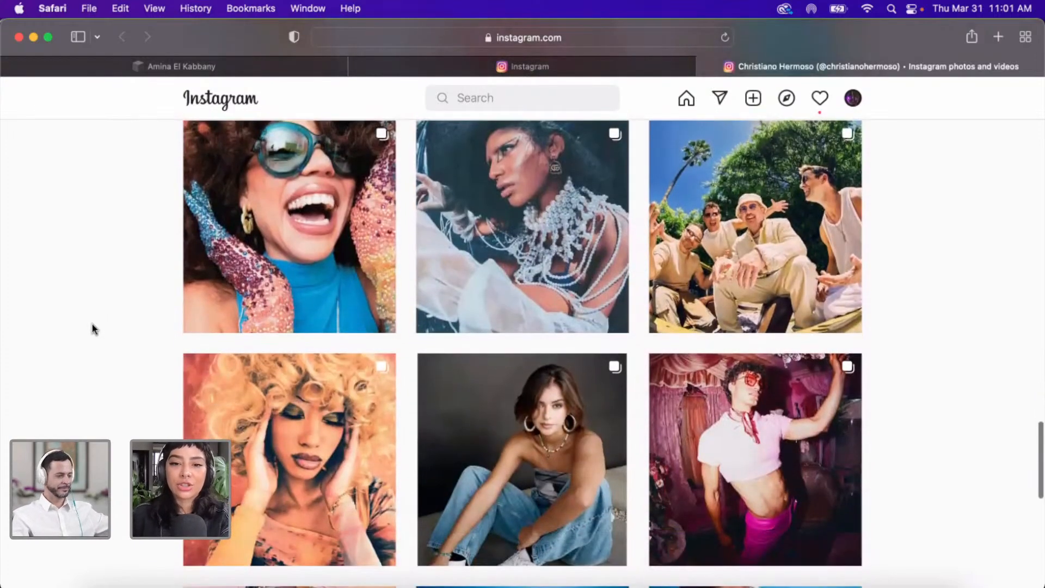
scroll(94, 329, down, 3)
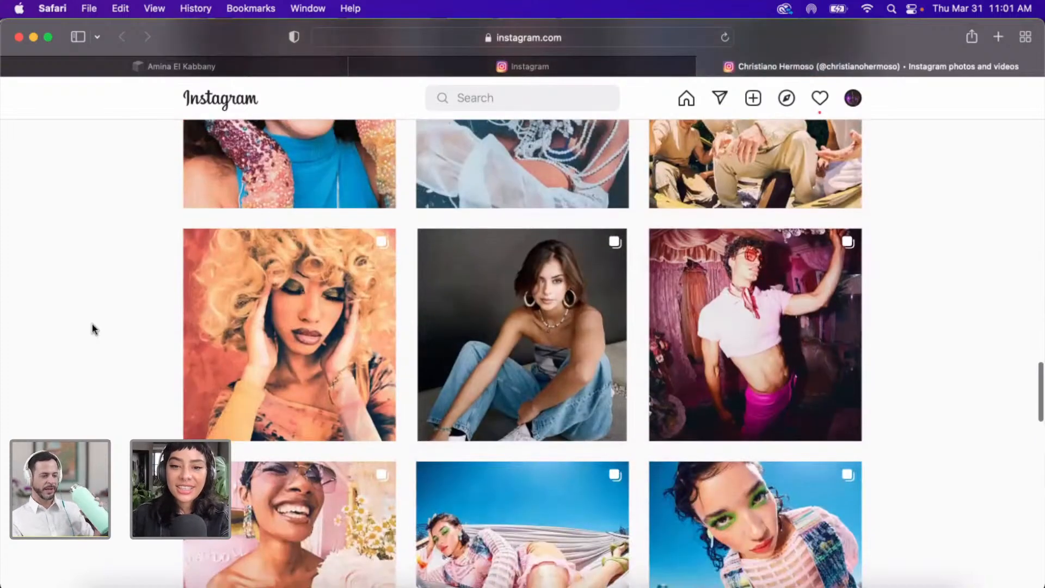
scroll(94, 328, down, 2)
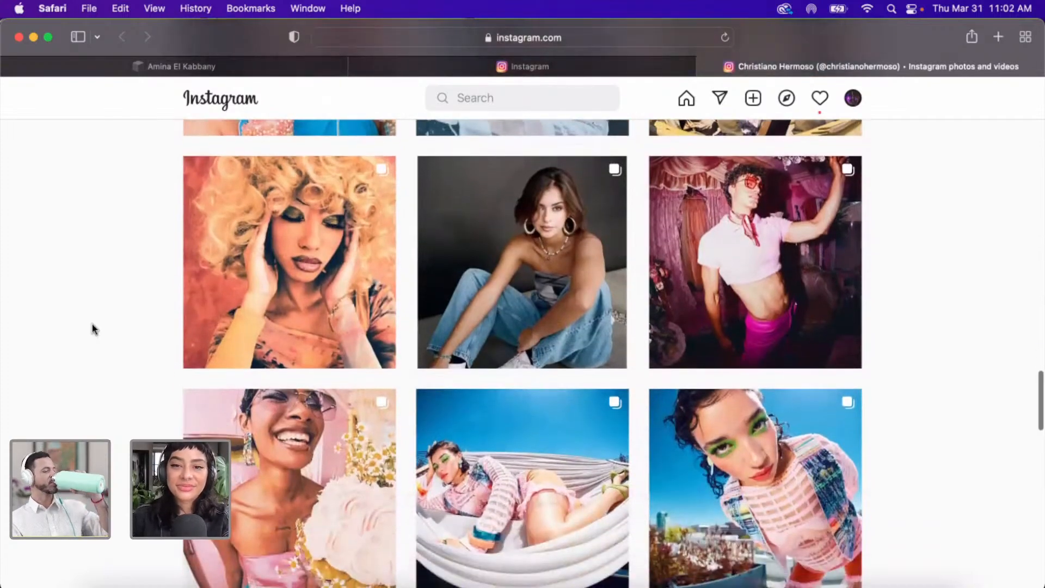
scroll(93, 328, down, 2)
scroll(94, 328, down, 2)
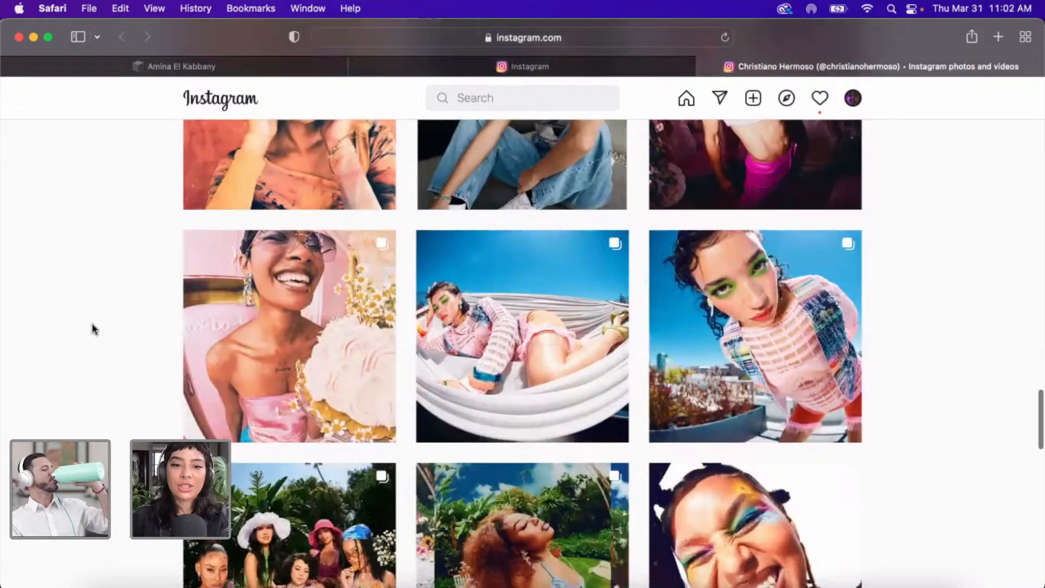
scroll(94, 329, down, 3)
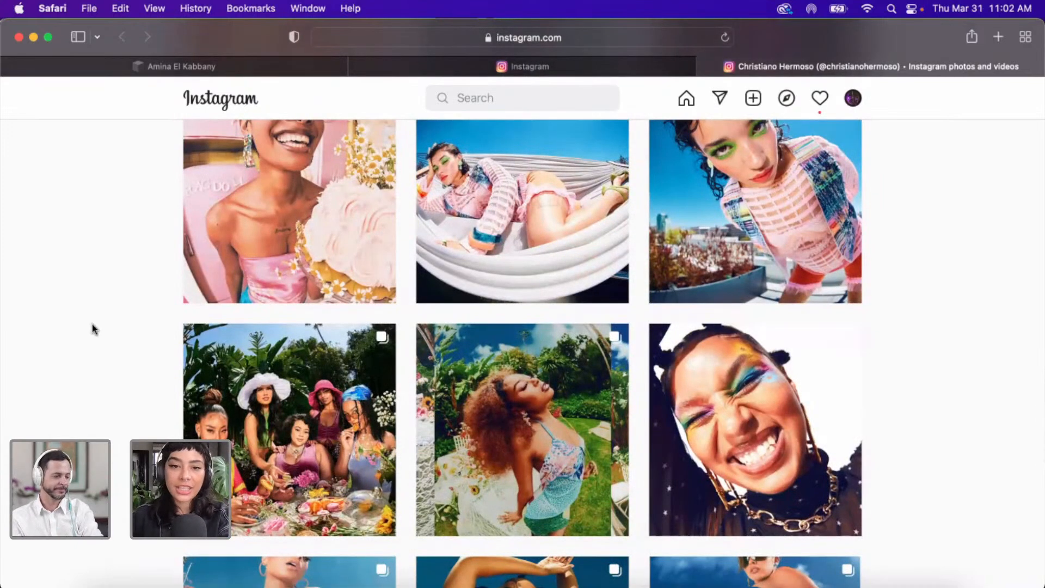
scroll(94, 328, down, 2)
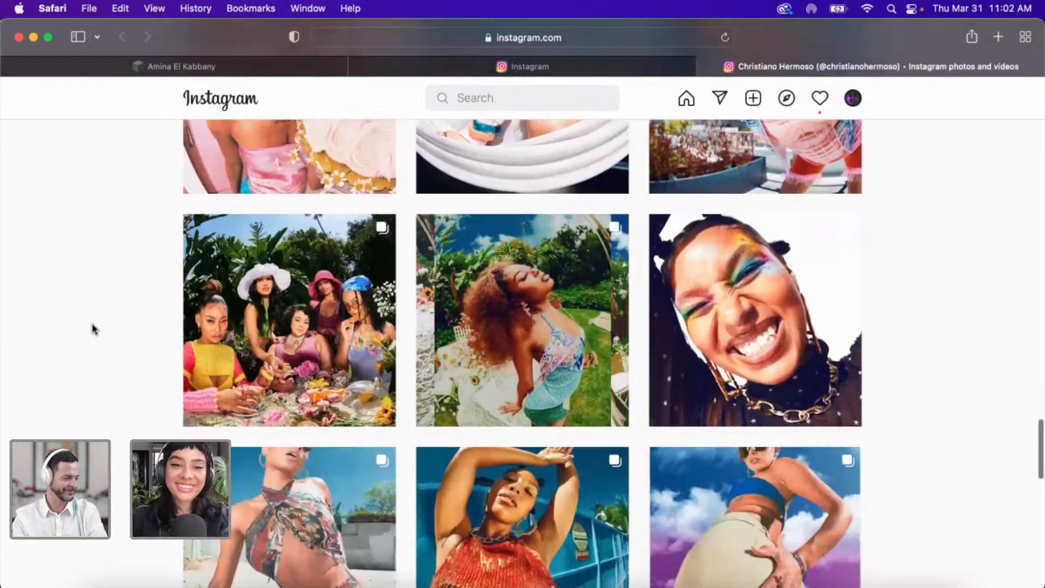
- Review the older fashion posts from the patterned swimwear and red sequined top to the double-face portrait and oversized plaid jacket
scroll(93, 328, down, 6)
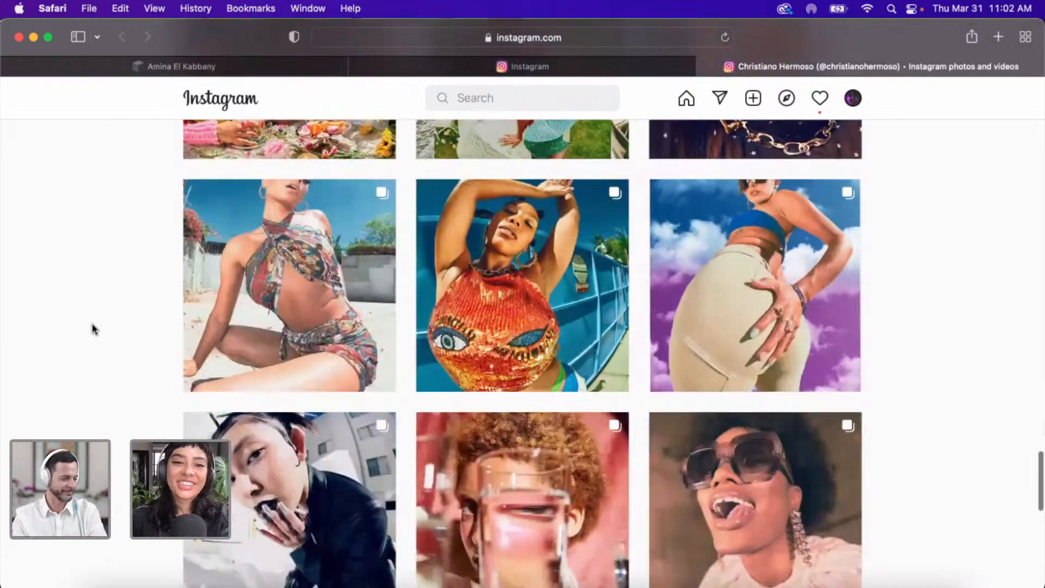
scroll(94, 329, down, 3)
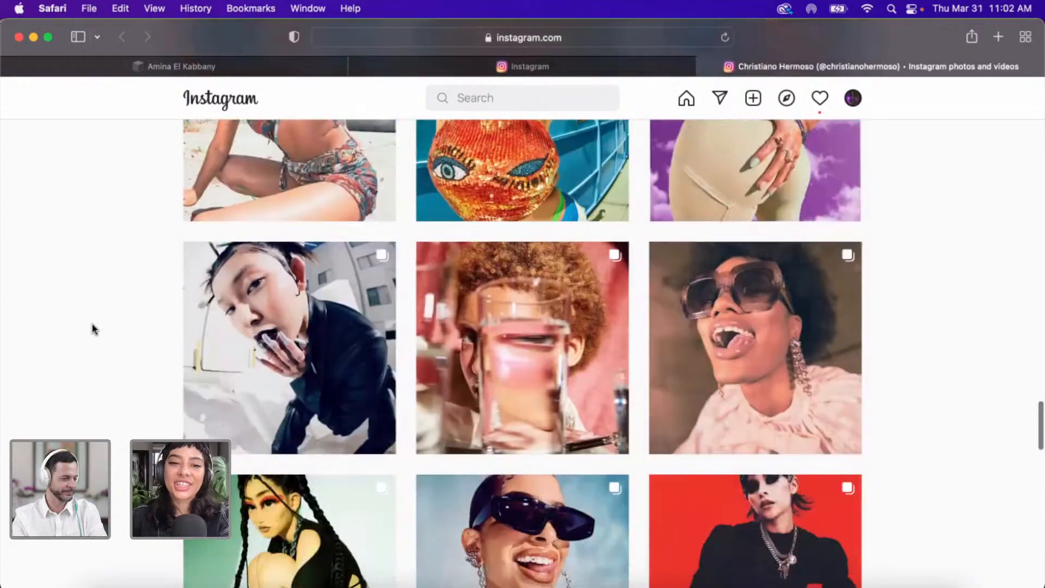
scroll(94, 328, down, 5)
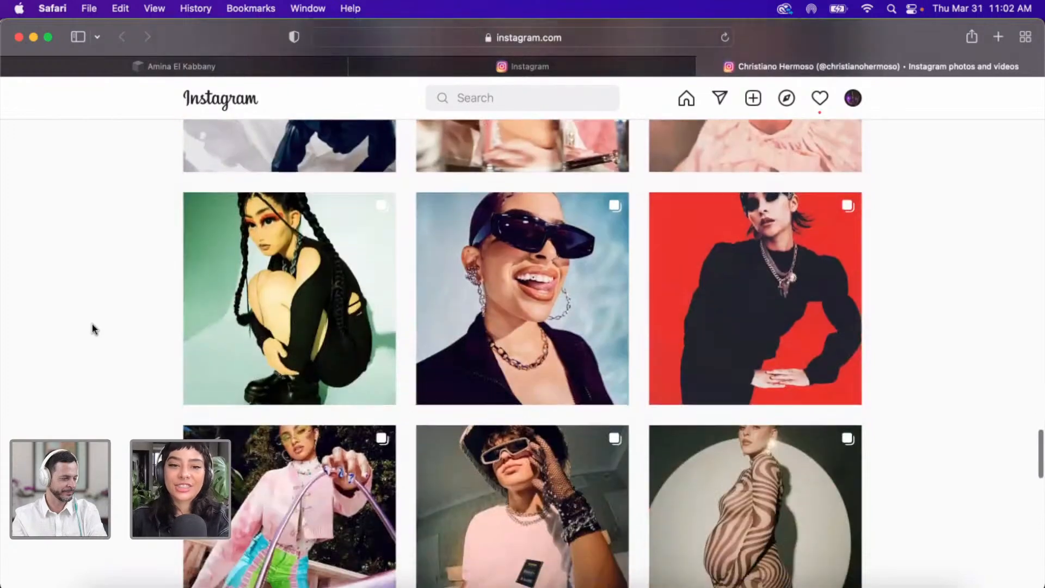
scroll(93, 328, down, 2)
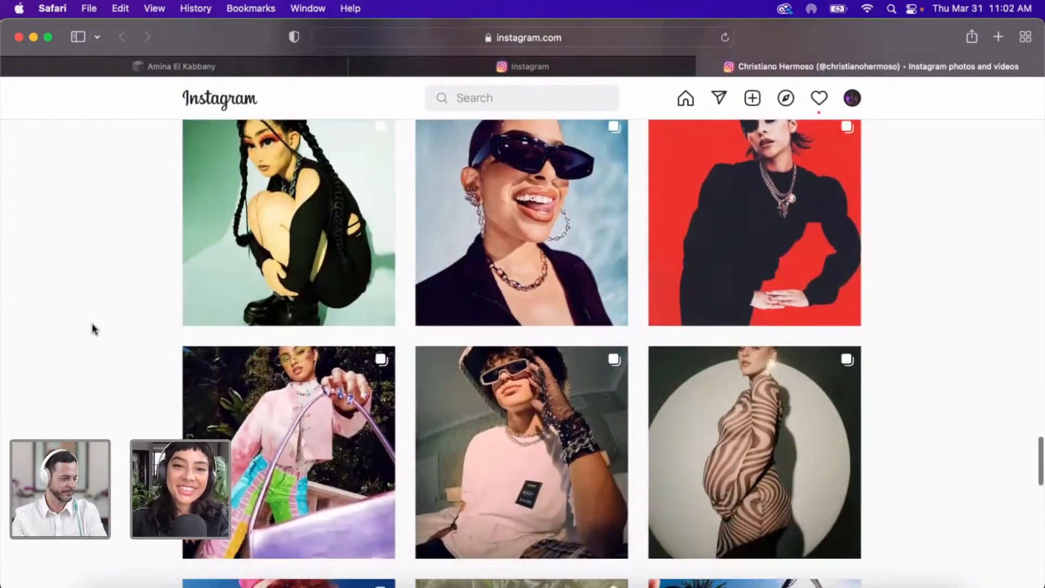
scroll(94, 328, down, 2)
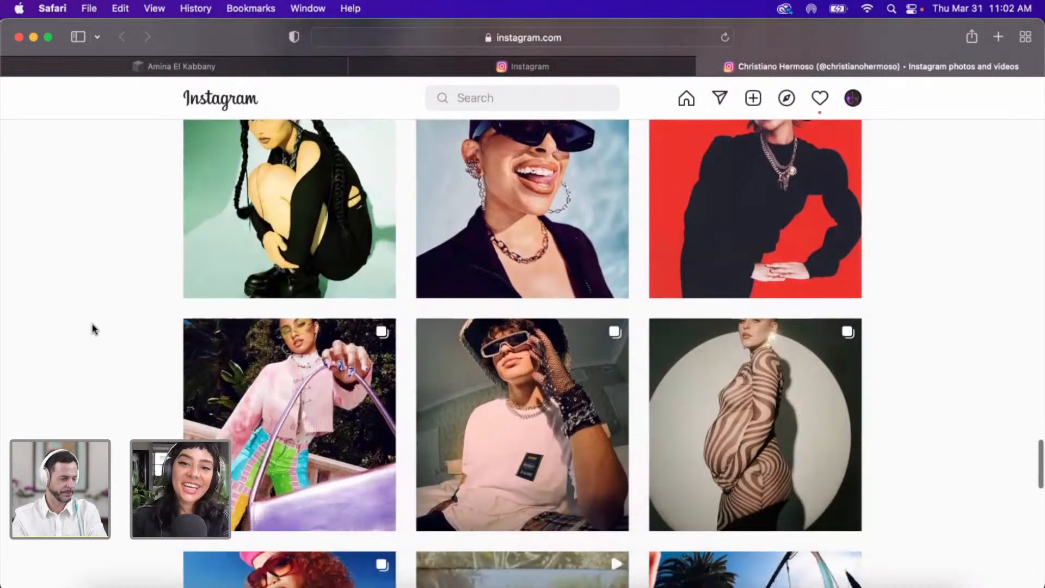
scroll(94, 329, down, 3)
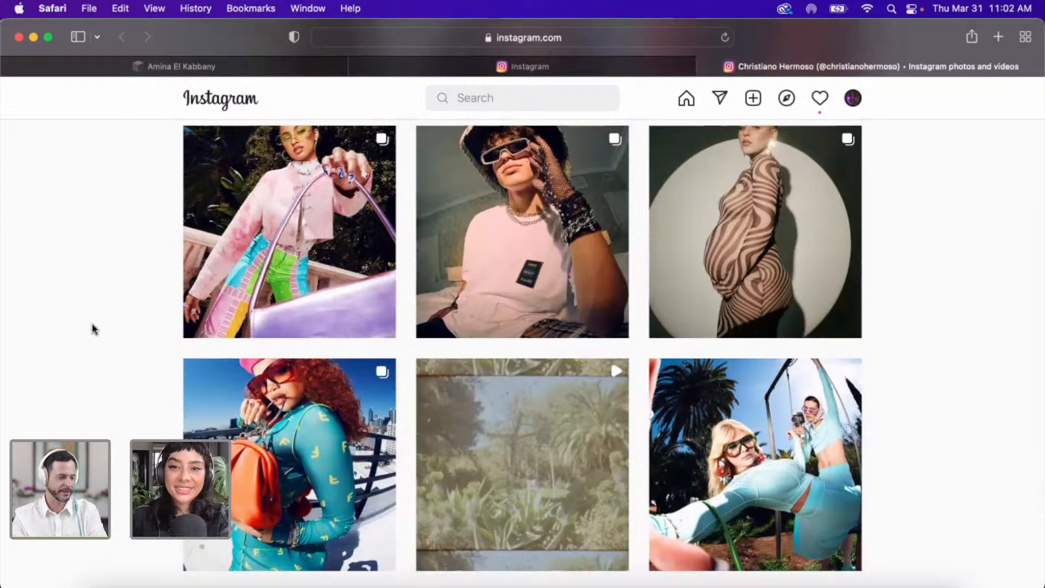
scroll(93, 329, down, 5)
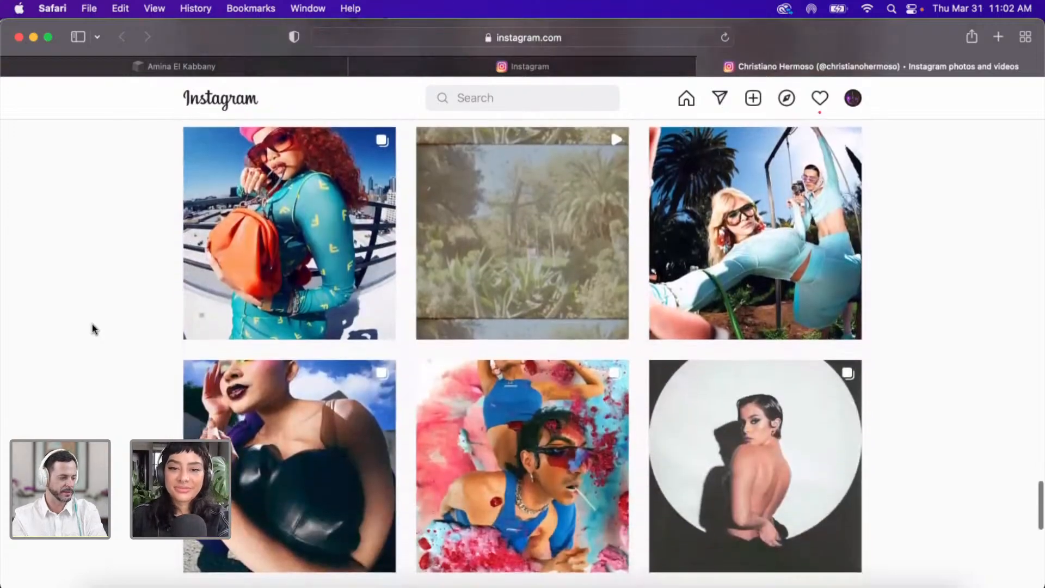
scroll(93, 328, down, 3)
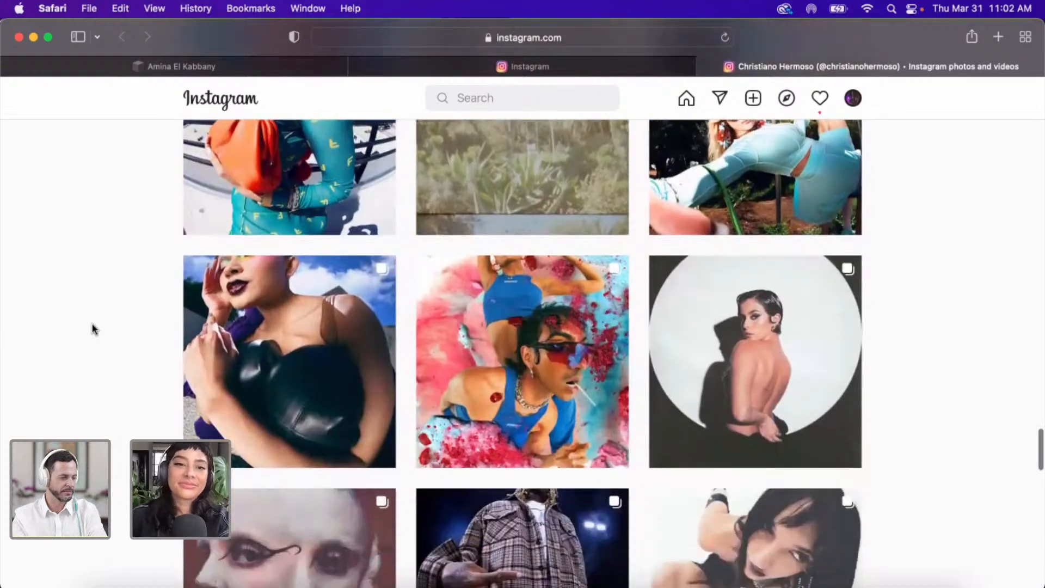
scroll(94, 328, down, 2)
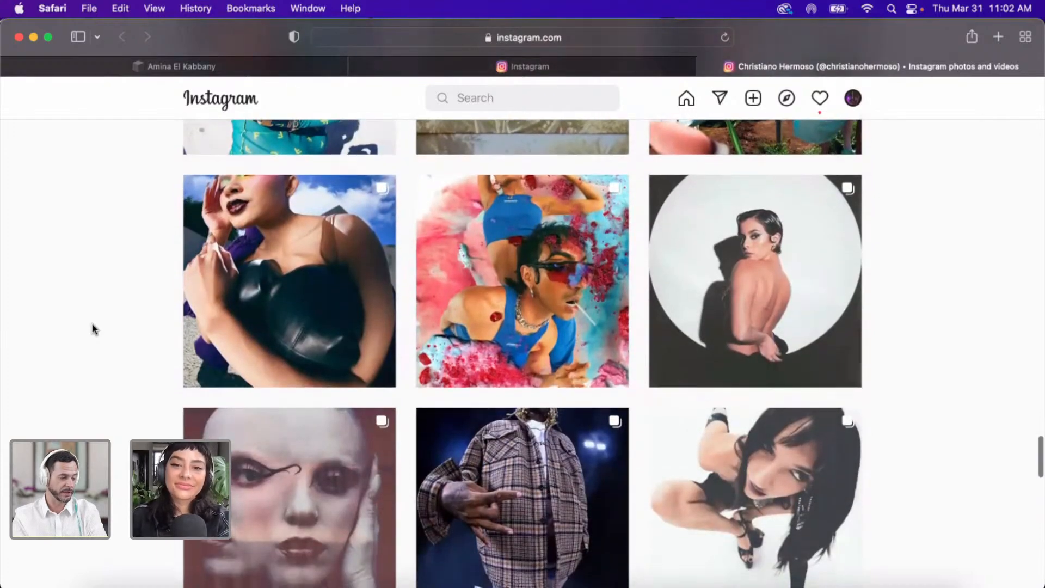
scroll(94, 328, down, 2)
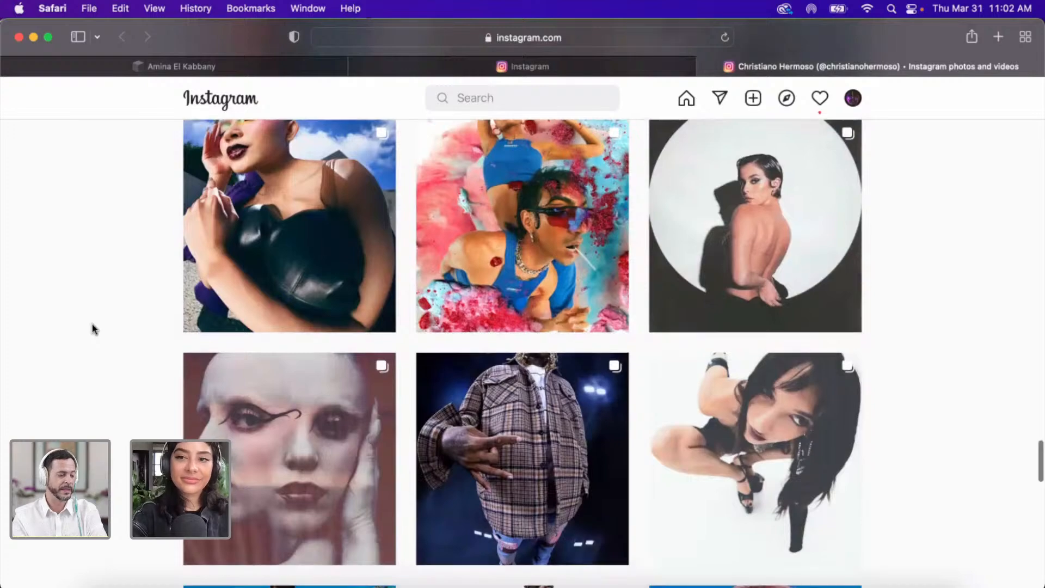
- Study the editorial posts from the purple boots and plaid skirt looks to the zebra-striped sunglasses portrait
scroll(94, 329, down, 5)
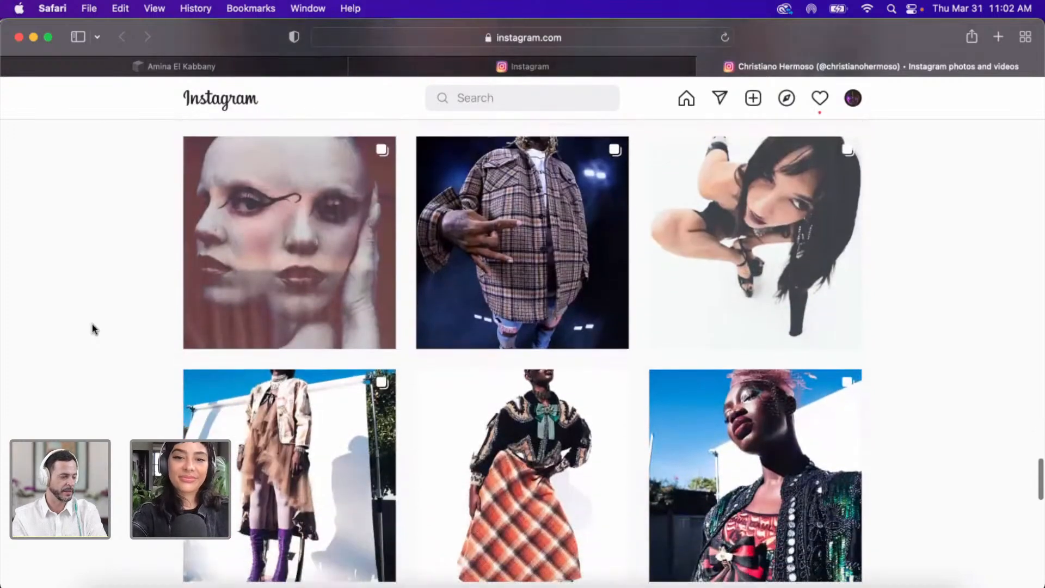
scroll(93, 328, down, 5)
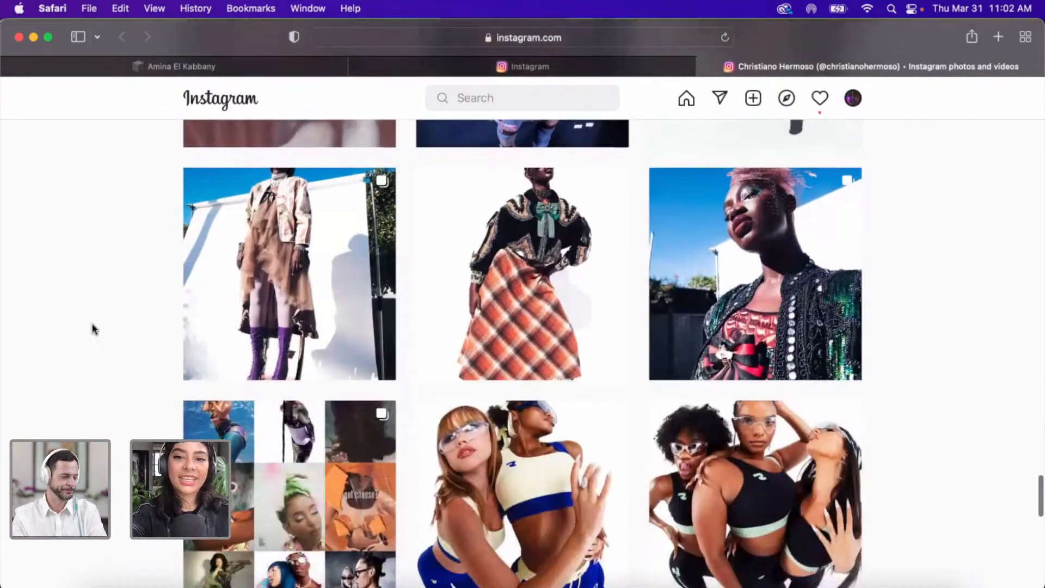
scroll(93, 328, down, 2)
scroll(94, 329, down, 8)
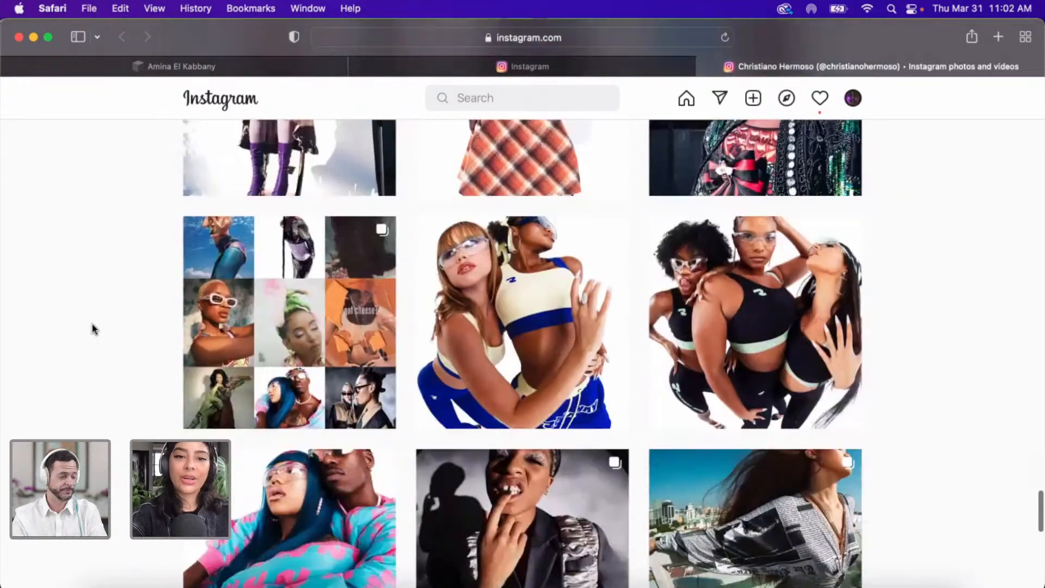
scroll(90, 312, down, 5)
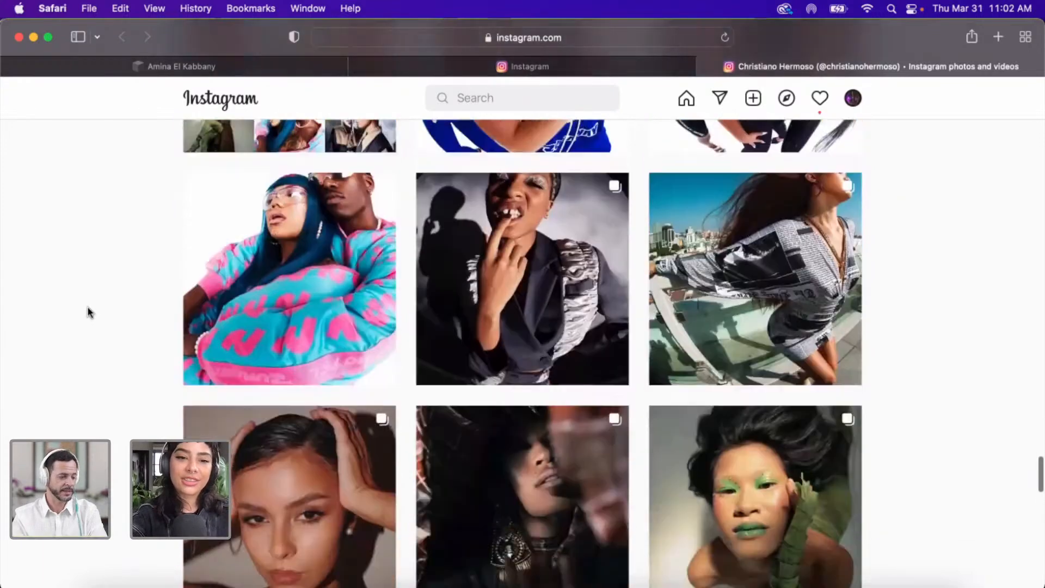
scroll(88, 307, down, 3)
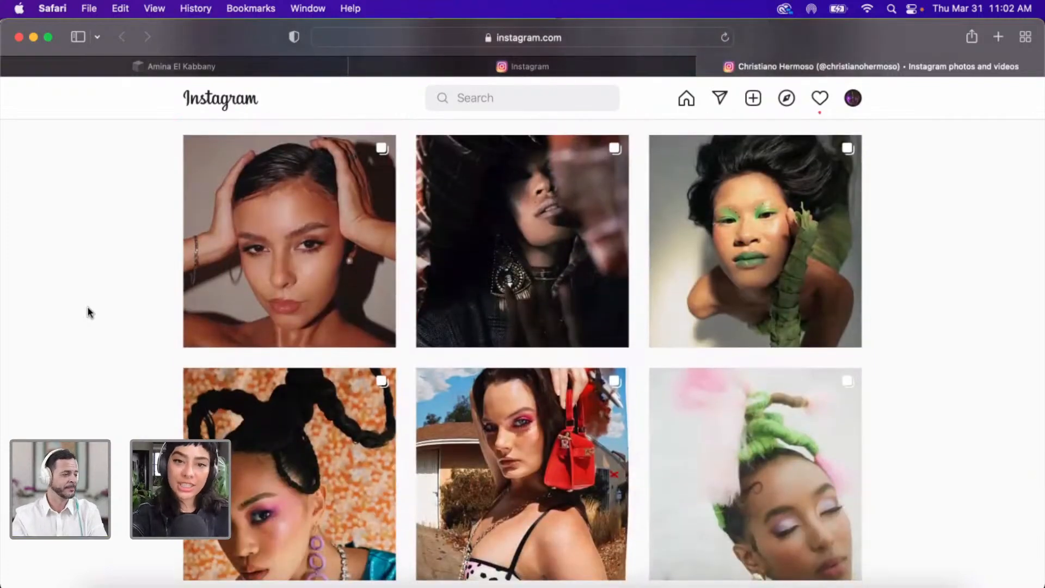
scroll(89, 309, down, 6)
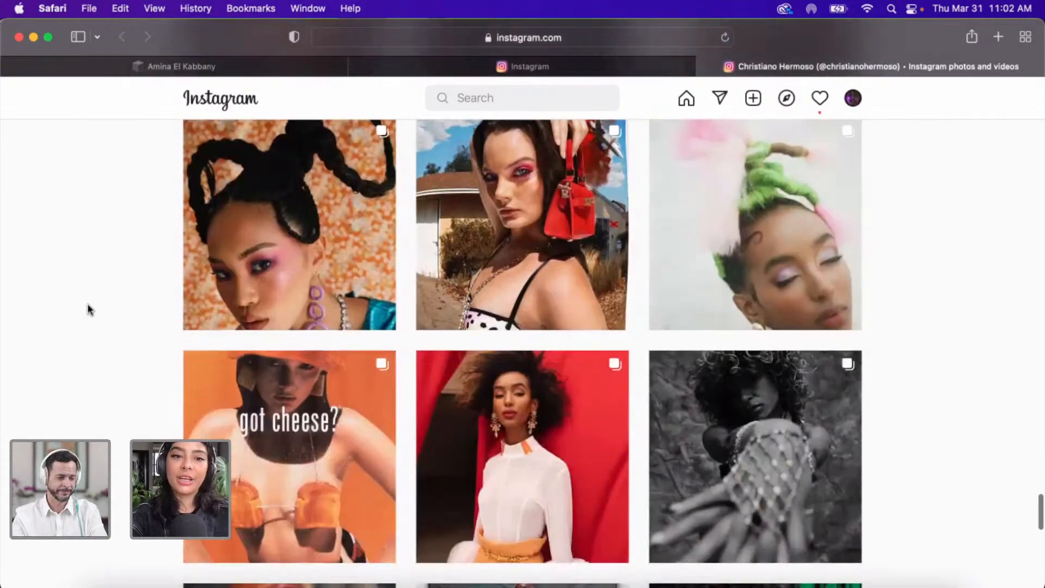
scroll(88, 309, down, 5)
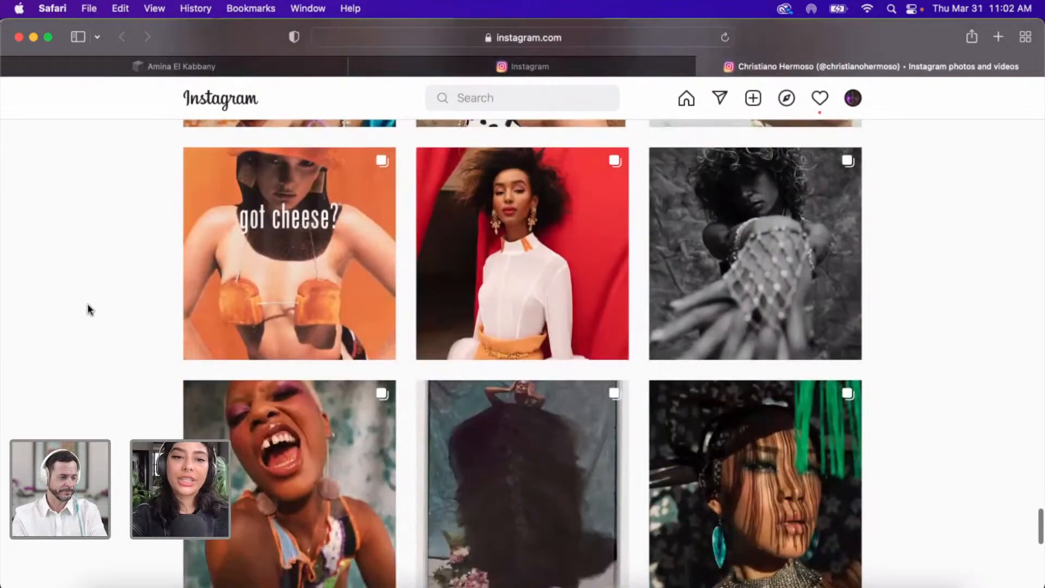
scroll(88, 309, down, 3)
scroll(89, 309, down, 5)
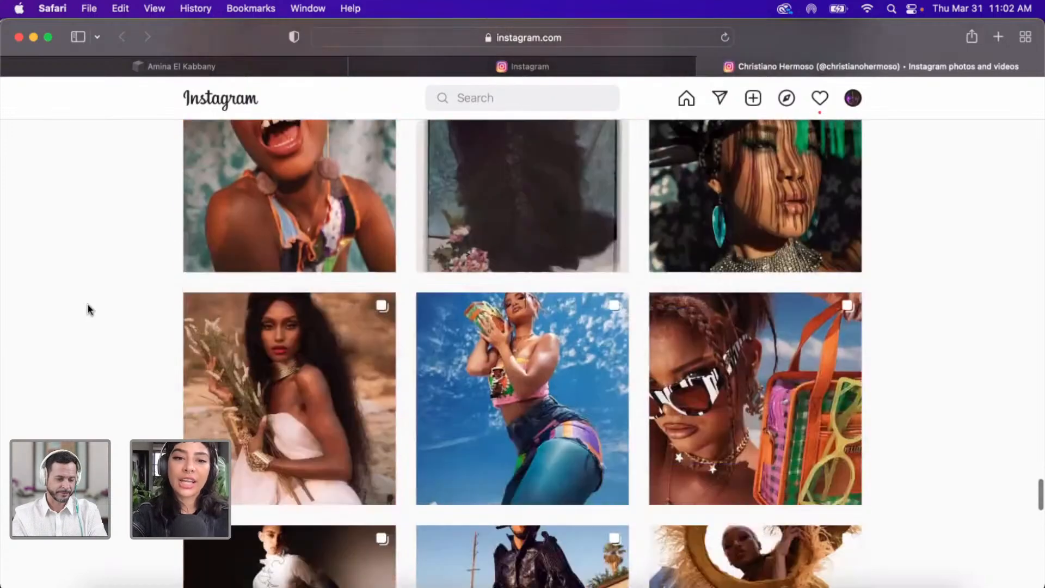
- Look through the earlier posts from the black leather outfit and feathered mirror shot to the balloon photo and orange-backdrop portrait
scroll(90, 309, down, 2)
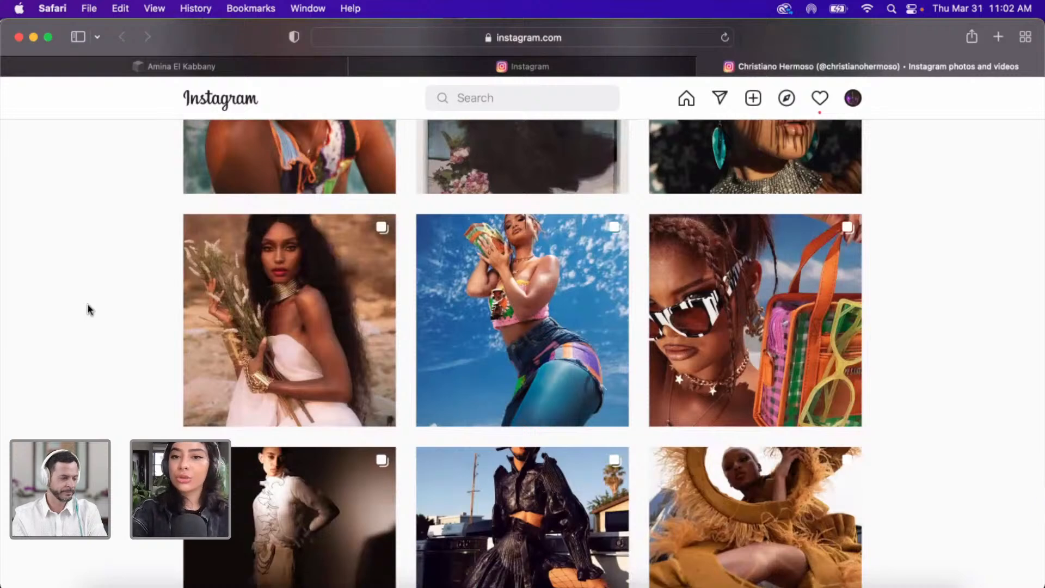
scroll(88, 304, down, 3)
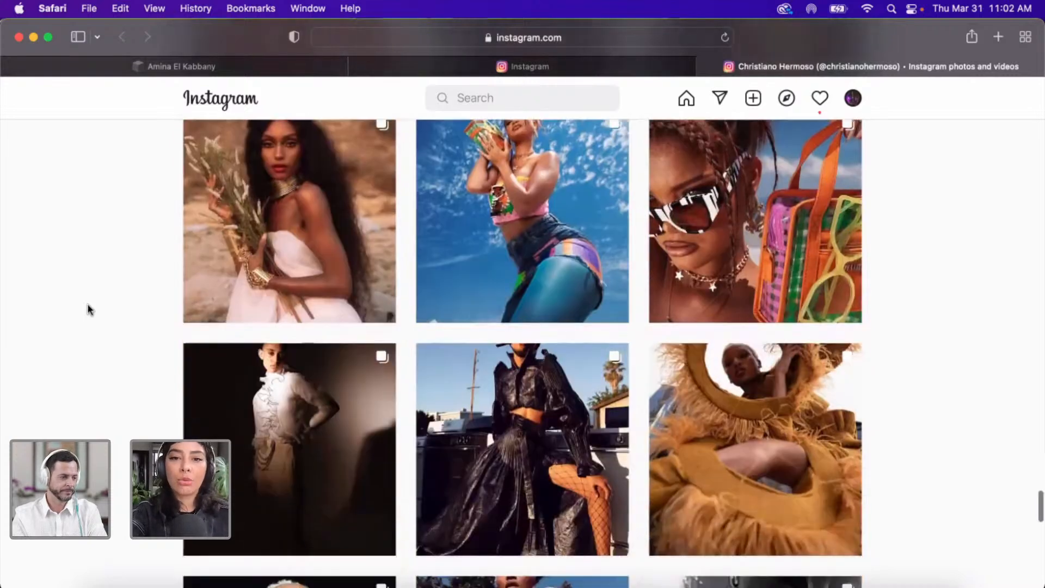
scroll(73, 279, down, 2)
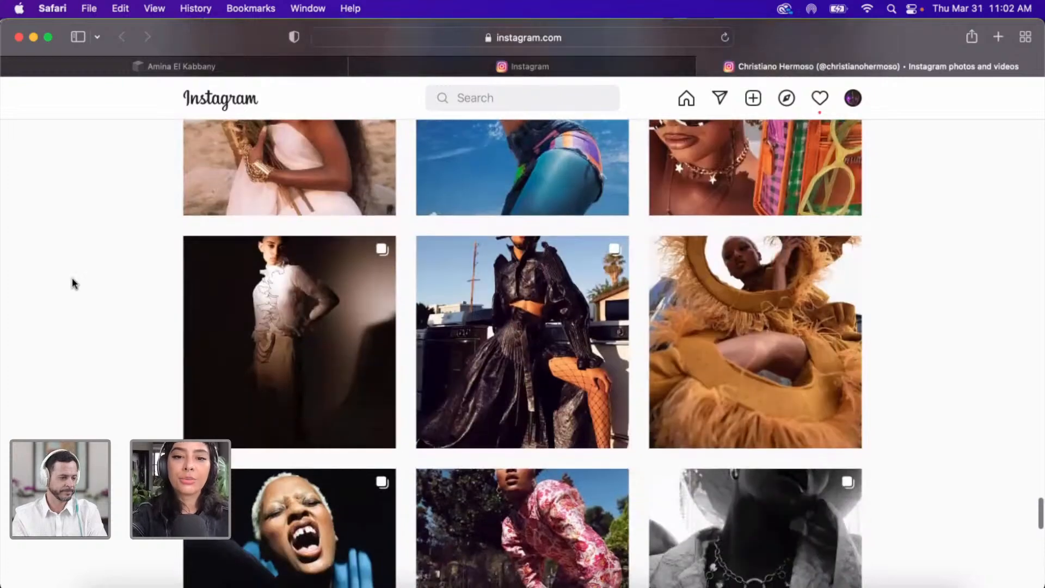
scroll(73, 279, down, 6)
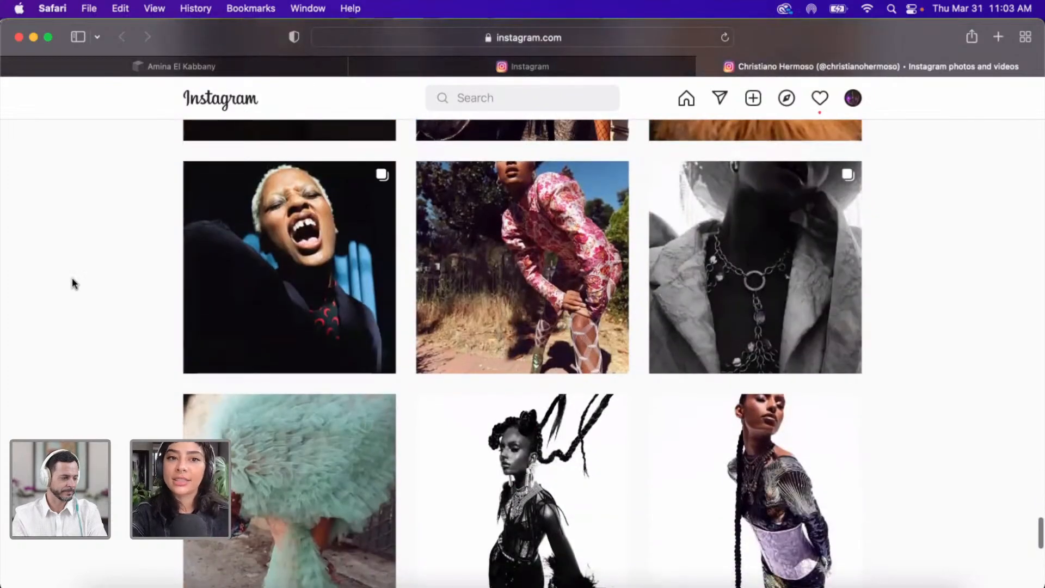
scroll(72, 279, down, 3)
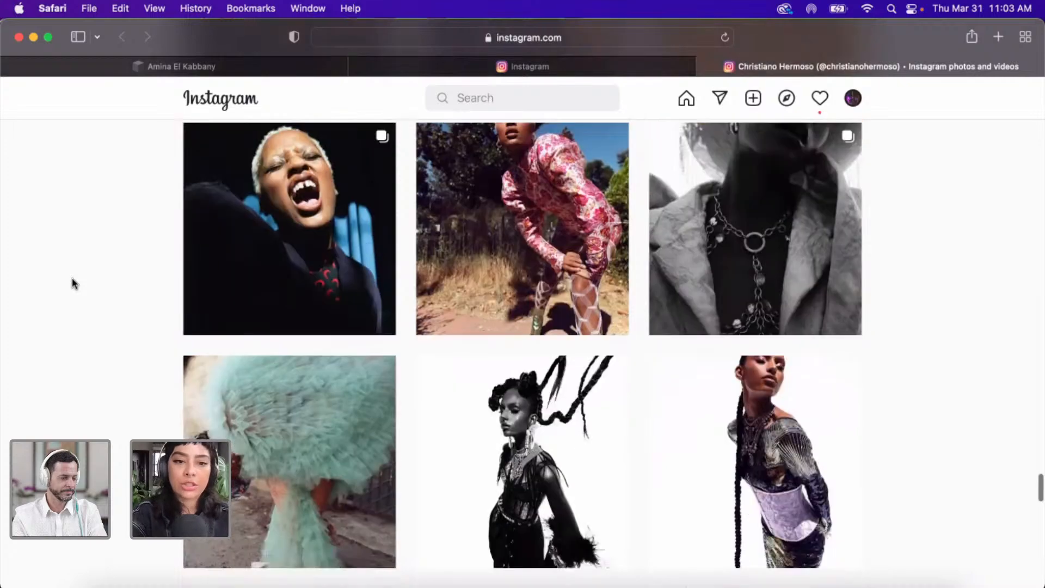
scroll(73, 279, down, 3)
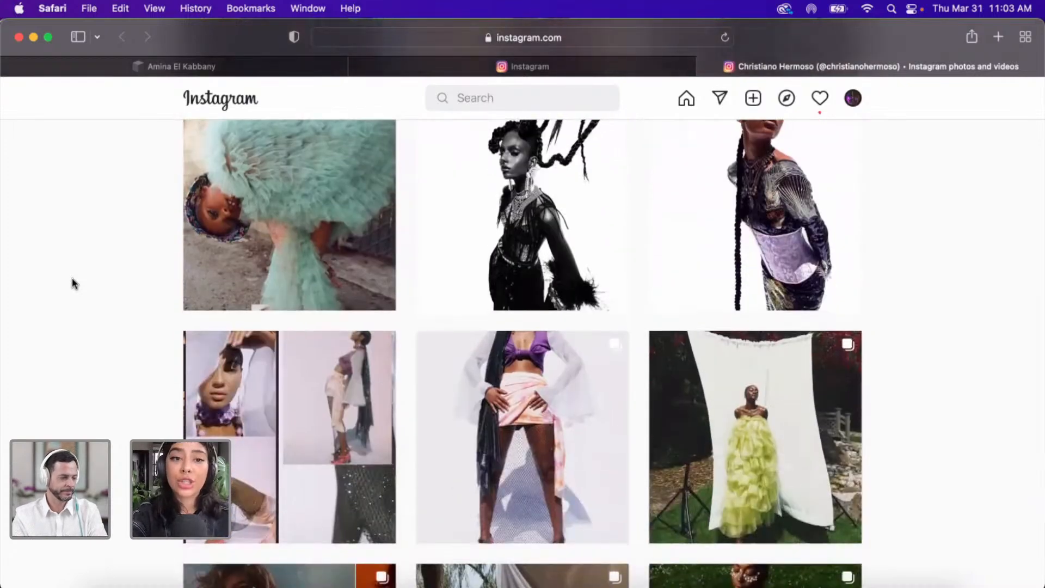
scroll(72, 278, down, 4)
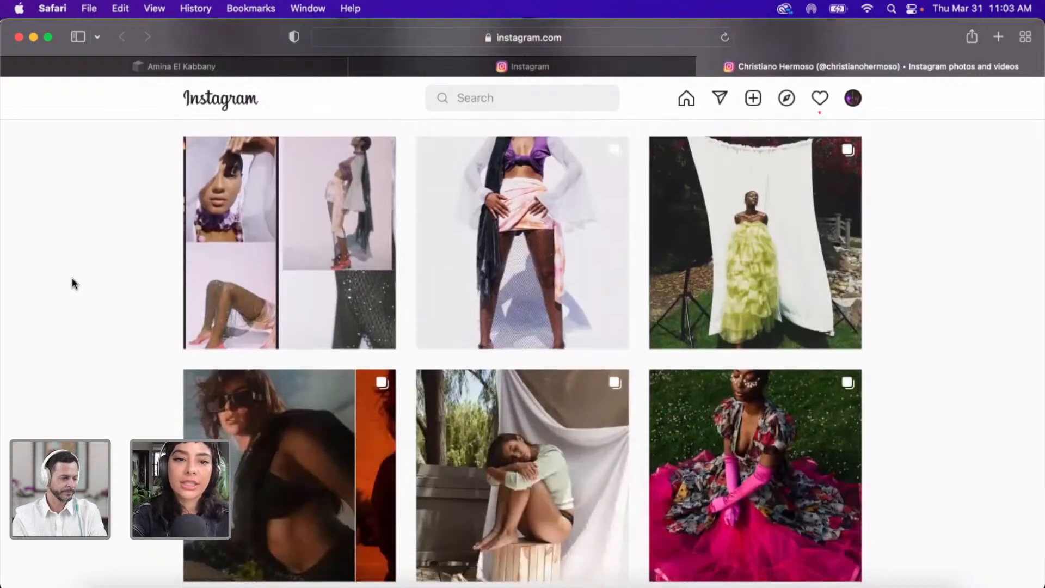
scroll(72, 278, down, 4)
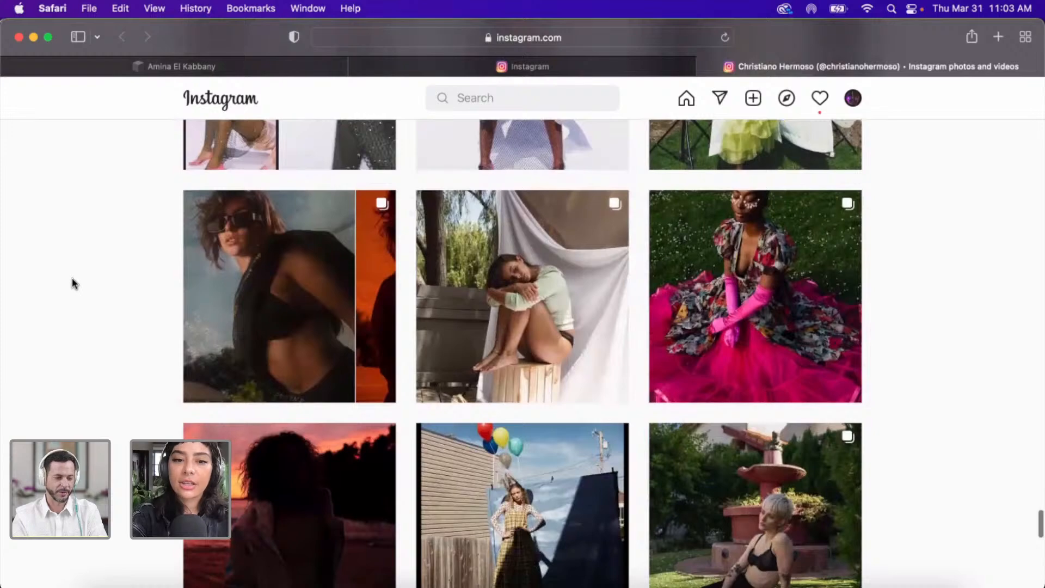
scroll(72, 277, down, 6)
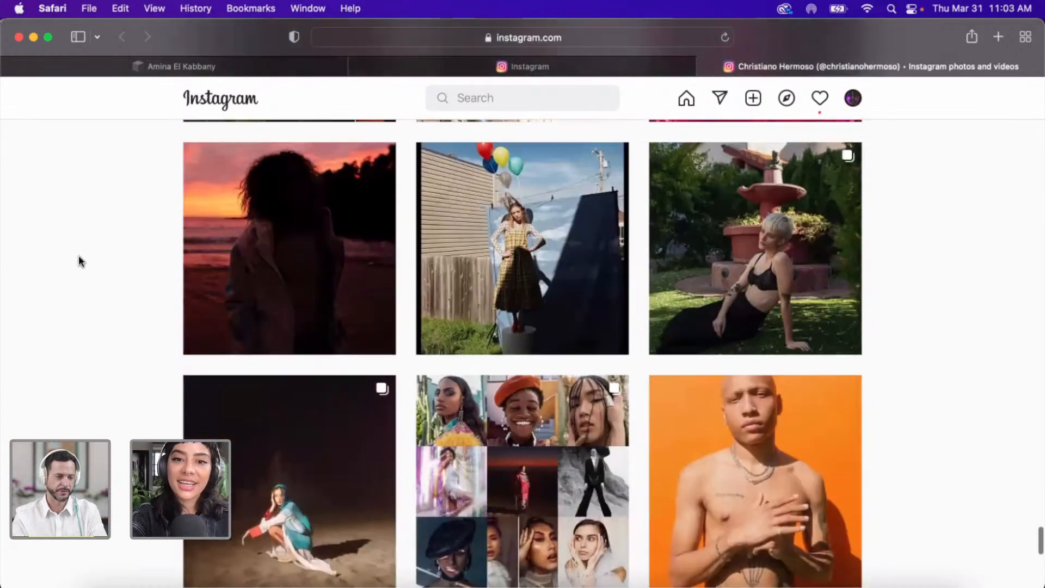
- Examine the older posts from the sunset silhouette and desert knitwear shots to the flowing yellow skirt and orange beret portraits
scroll(79, 256, down, 5)
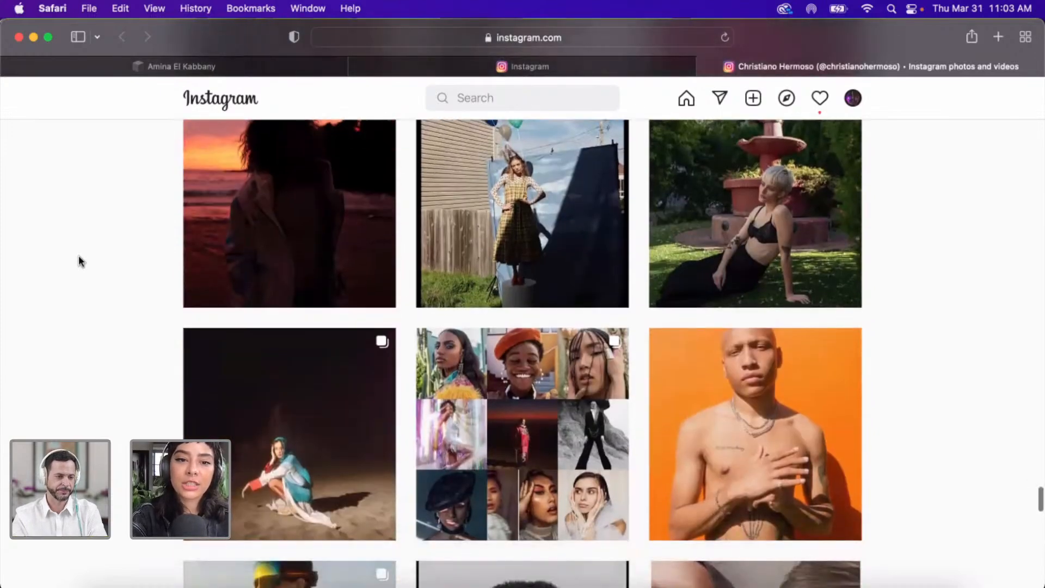
scroll(79, 259, down, 2)
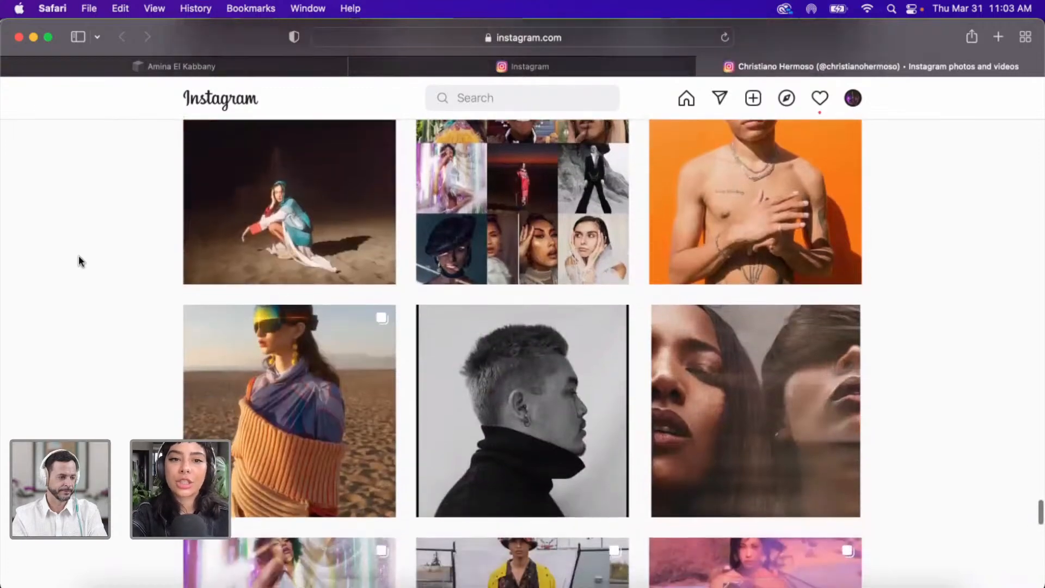
scroll(79, 259, up, 2)
scroll(79, 256, down, 4)
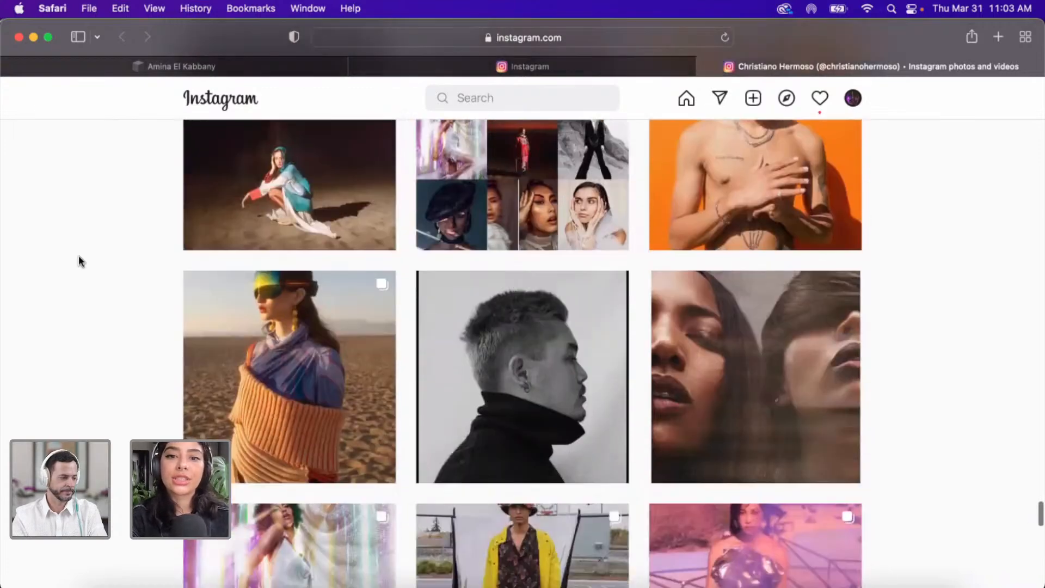
scroll(79, 256, down, 1)
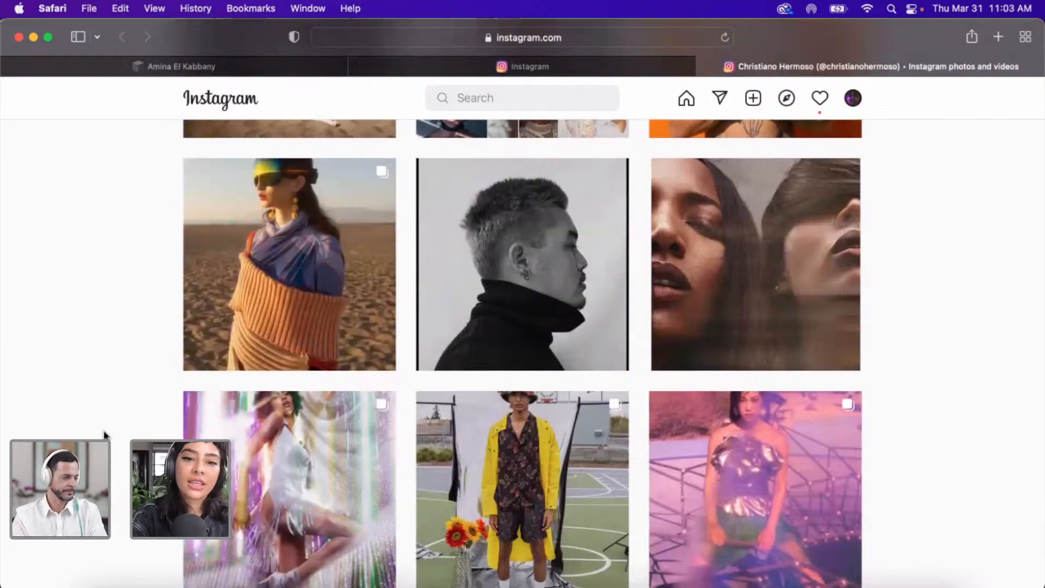
scroll(104, 434, down, 5)
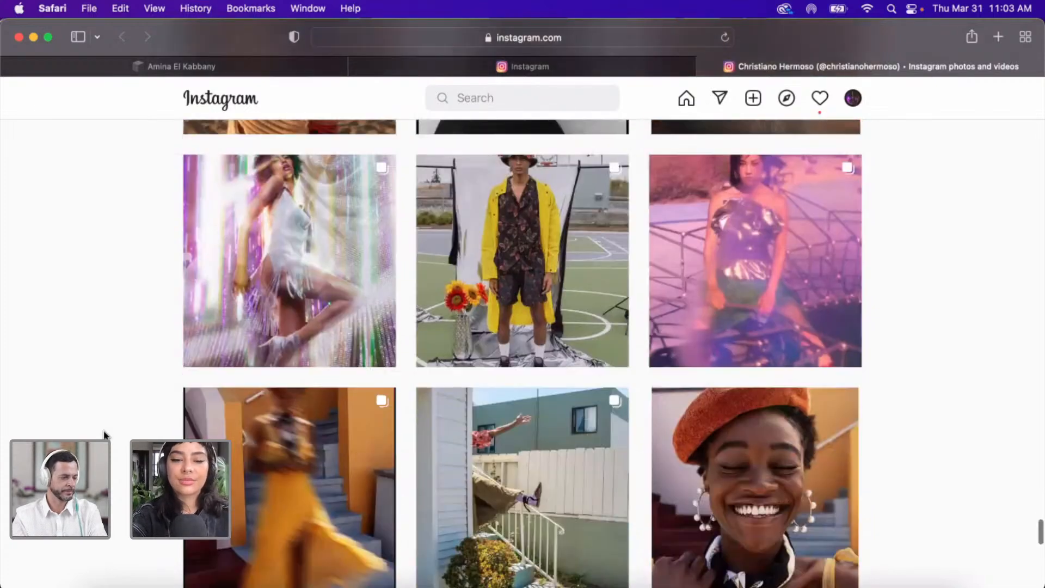
scroll(104, 430, down, 3)
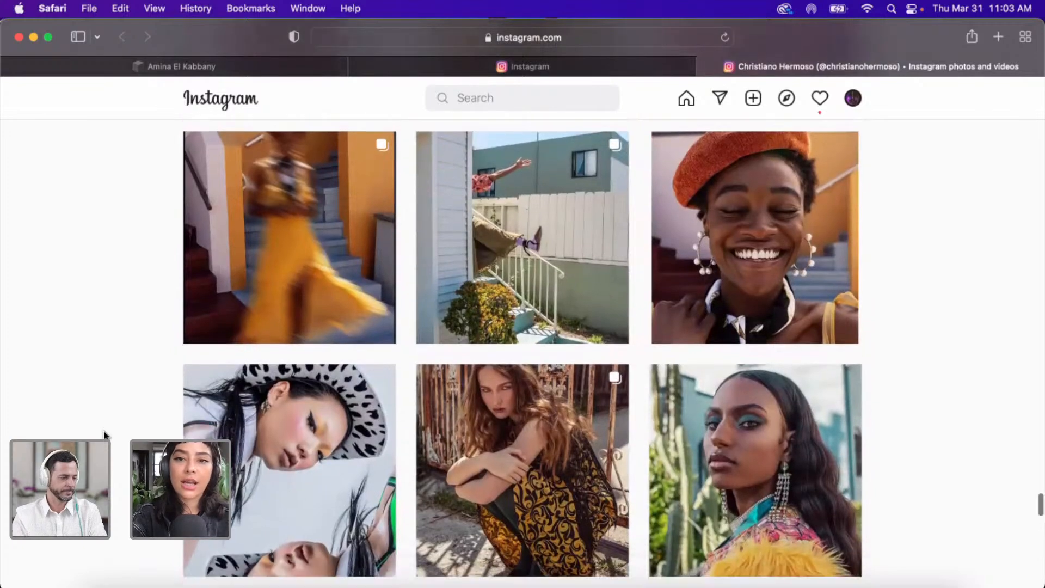
scroll(104, 430, up, 2)
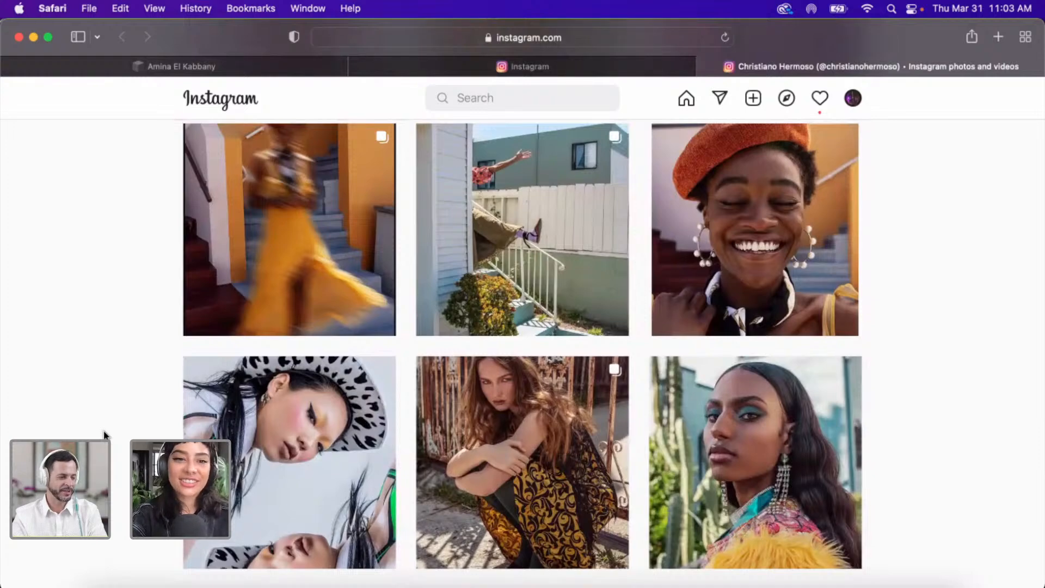
- Study the earlier portraits from the wet-hair close-up and blue knit balaclava to the twin-figure coastal shot and seaside white dress
scroll(104, 433, down, 8)
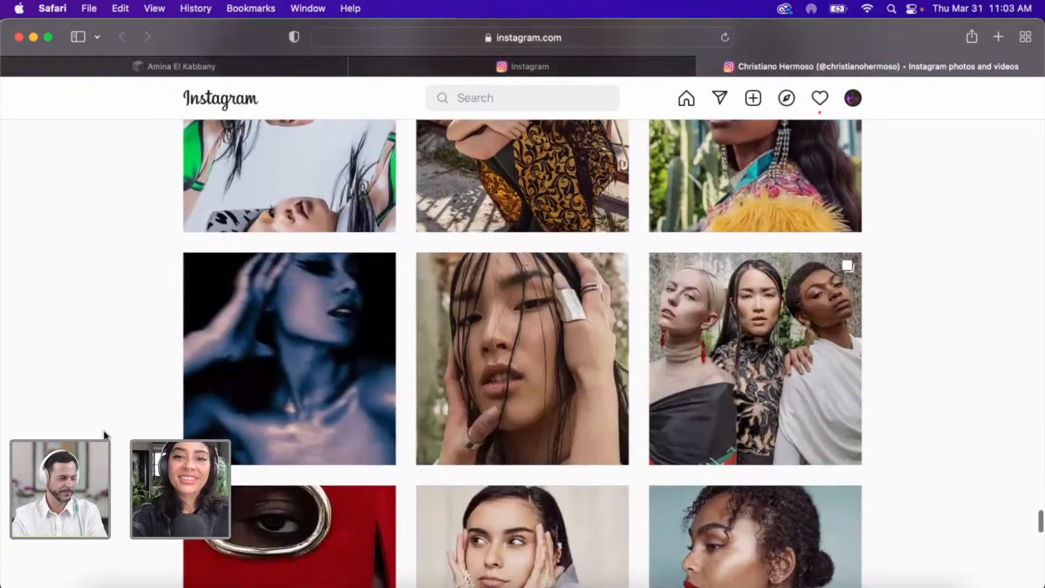
scroll(104, 434, down, 3)
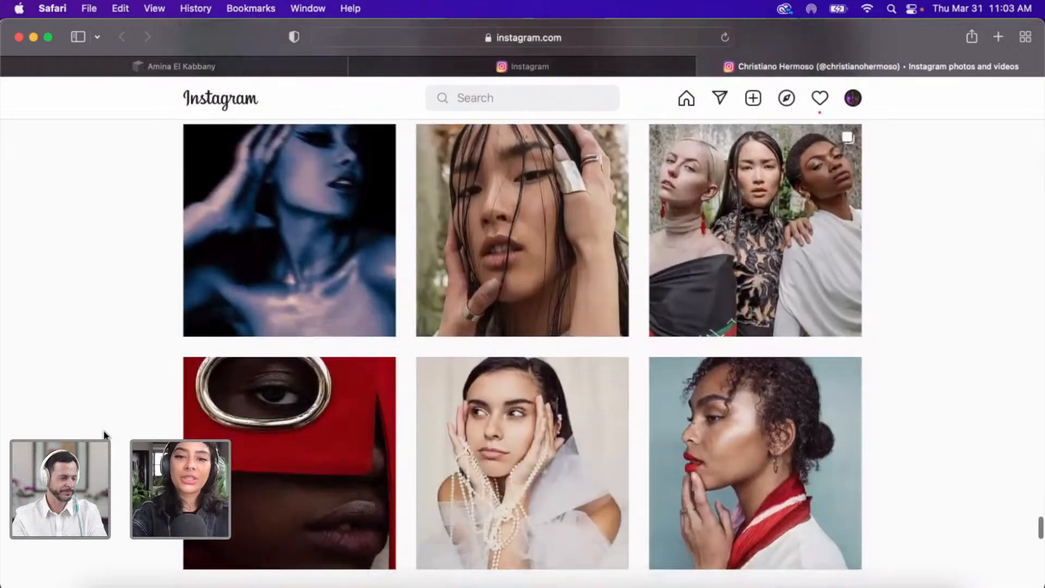
scroll(105, 433, down, 9)
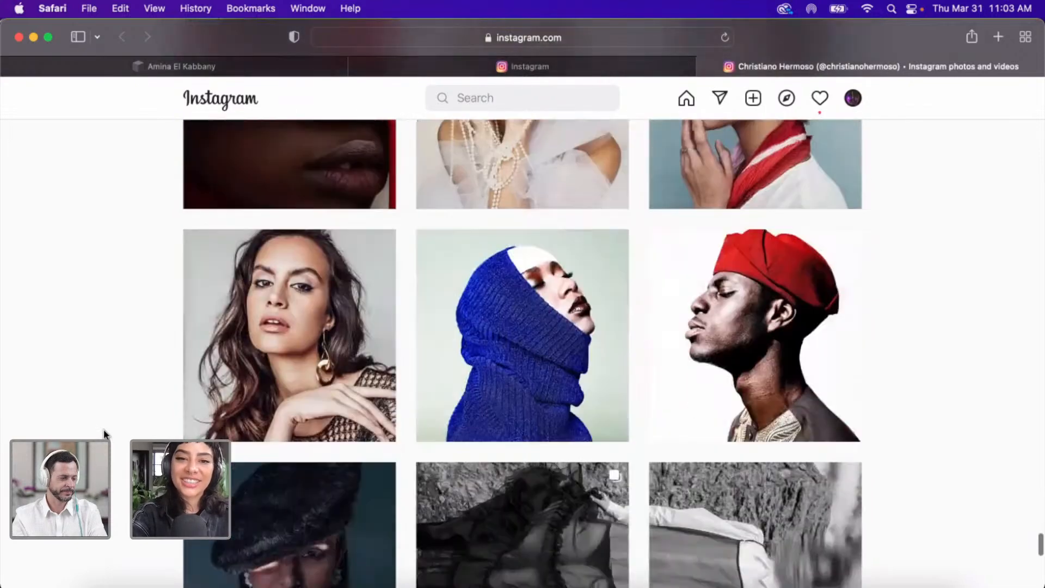
scroll(104, 429, down, 5)
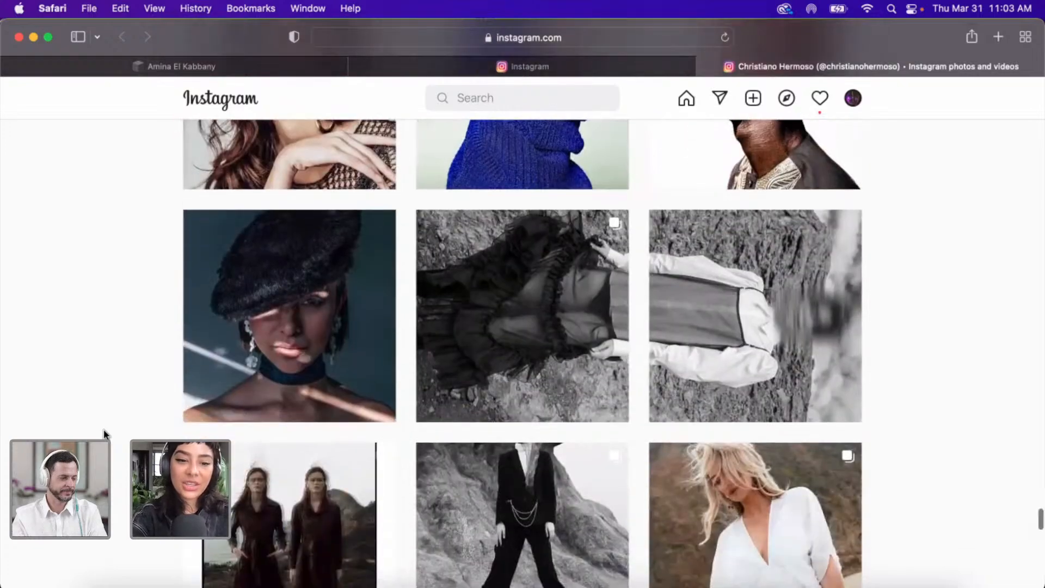
scroll(104, 429, down, 4)
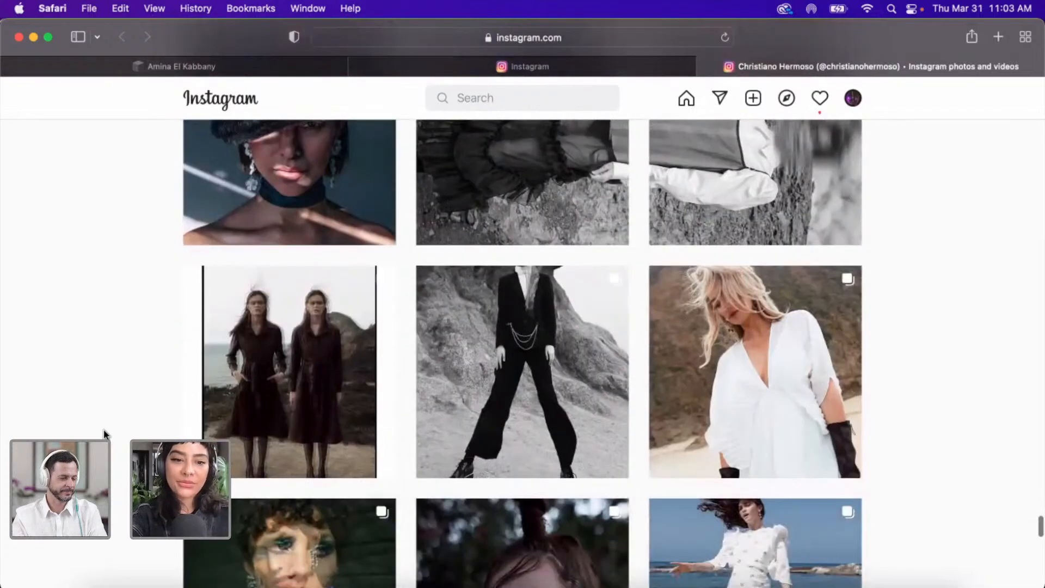
scroll(104, 429, down, 5)
scroll(104, 429, down, 2)
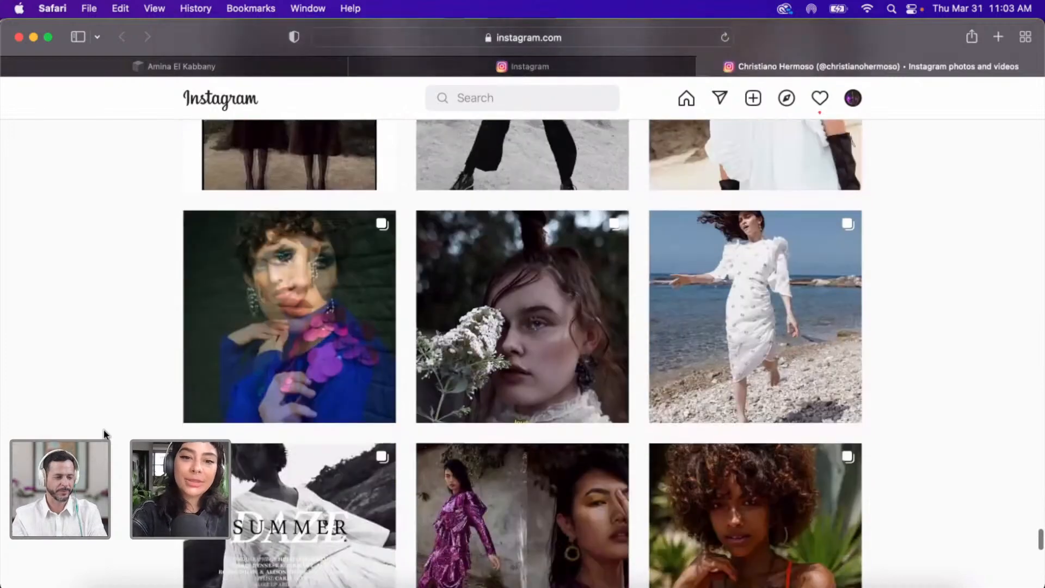
- Review the profile's earliest posts from the Summer Daze editorial through the red visor portraits to the Concrete Jungle cover
scroll(93, 384, down, 2)
scroll(92, 384, down, 7)
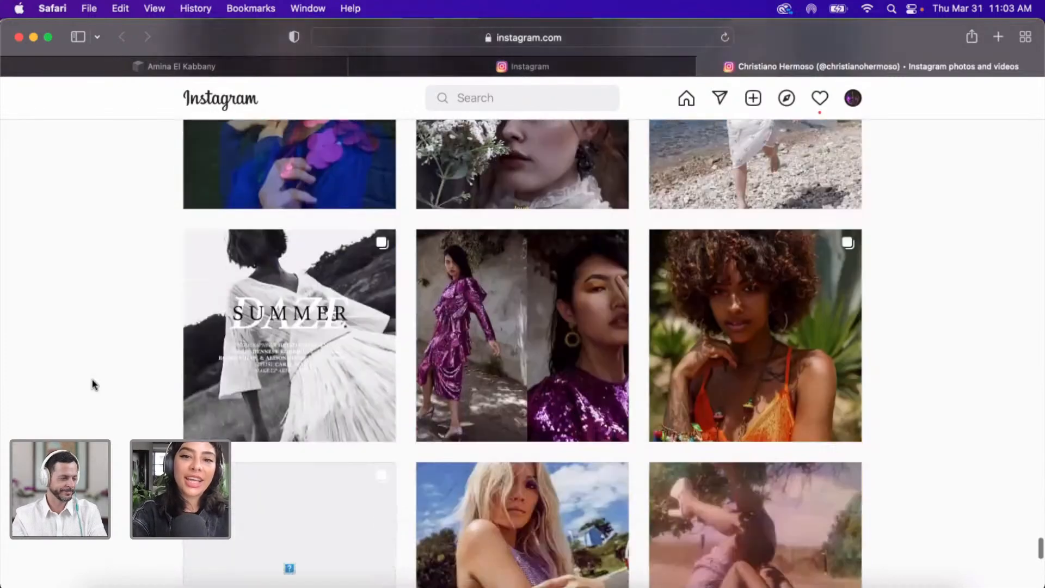
scroll(93, 384, down, 10)
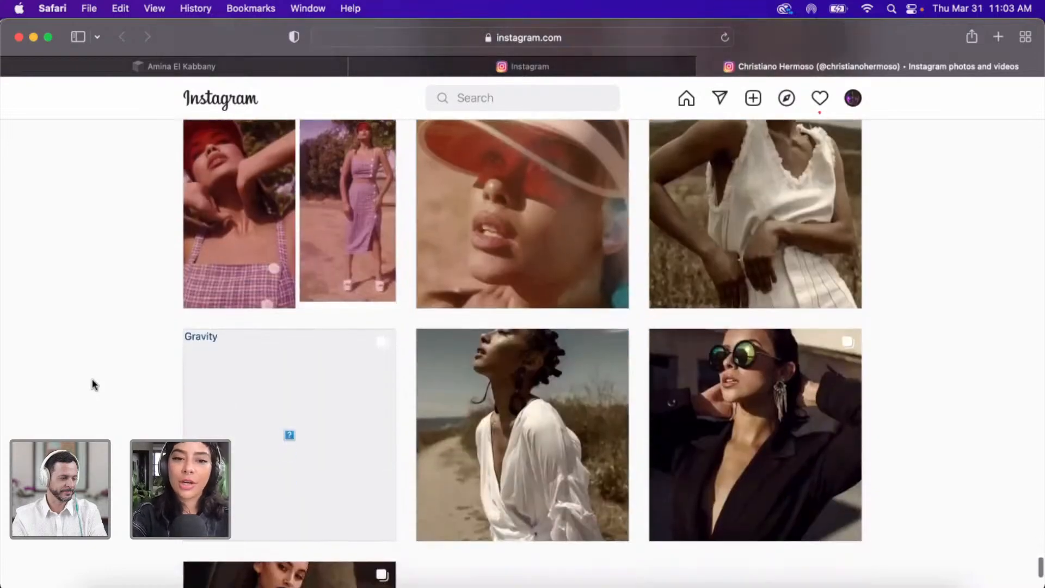
scroll(94, 384, down, 6)
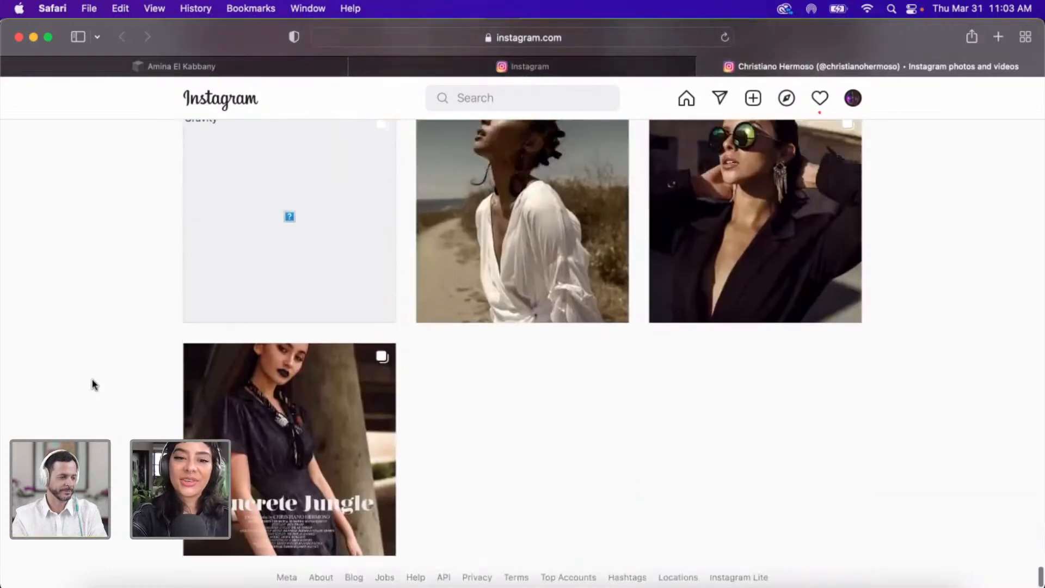
scroll(93, 385, down, 2)
- Look back from the oldest posts through the desert knitwear and mint feather looks to the zebra-striped sunglasses portrait
scroll(94, 384, up, 20)
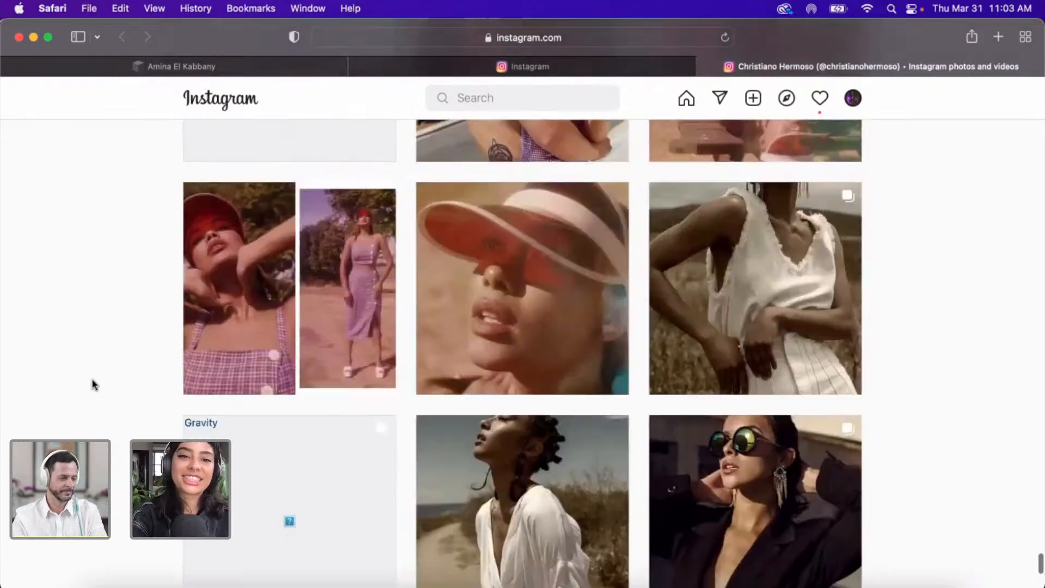
scroll(94, 384, up, 20)
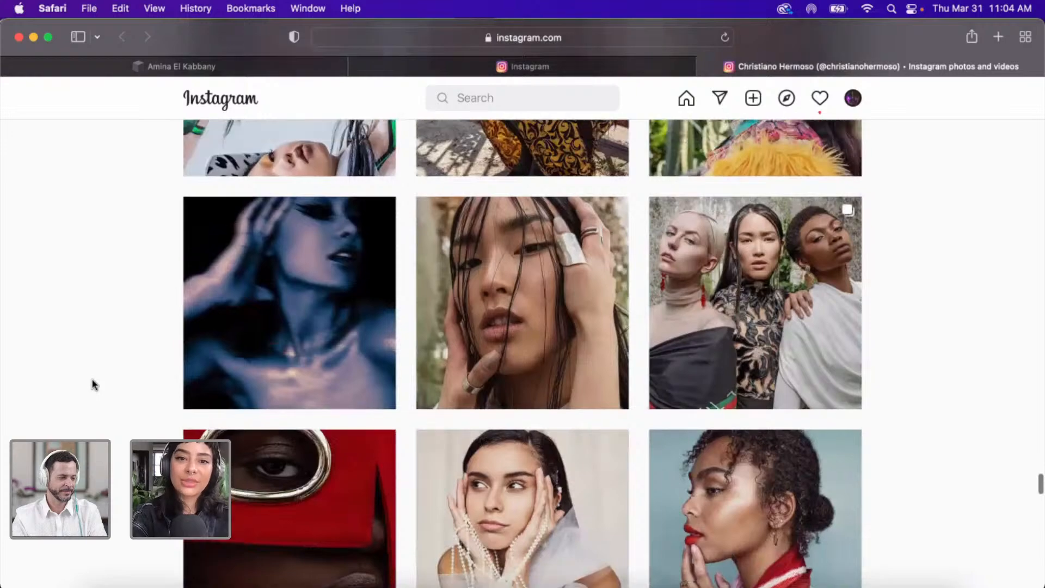
scroll(94, 384, up, 20)
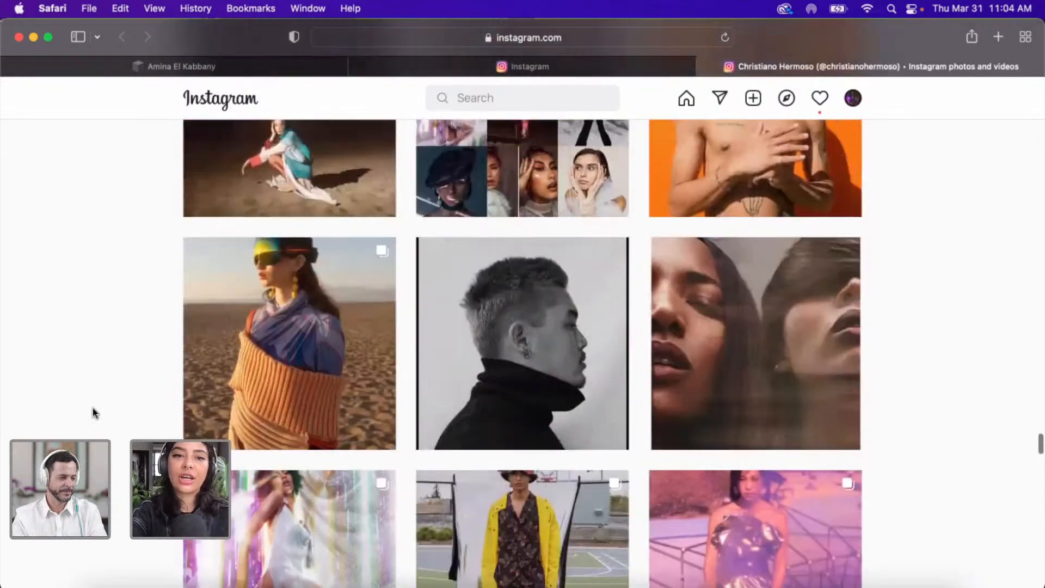
scroll(94, 413, up, 20)
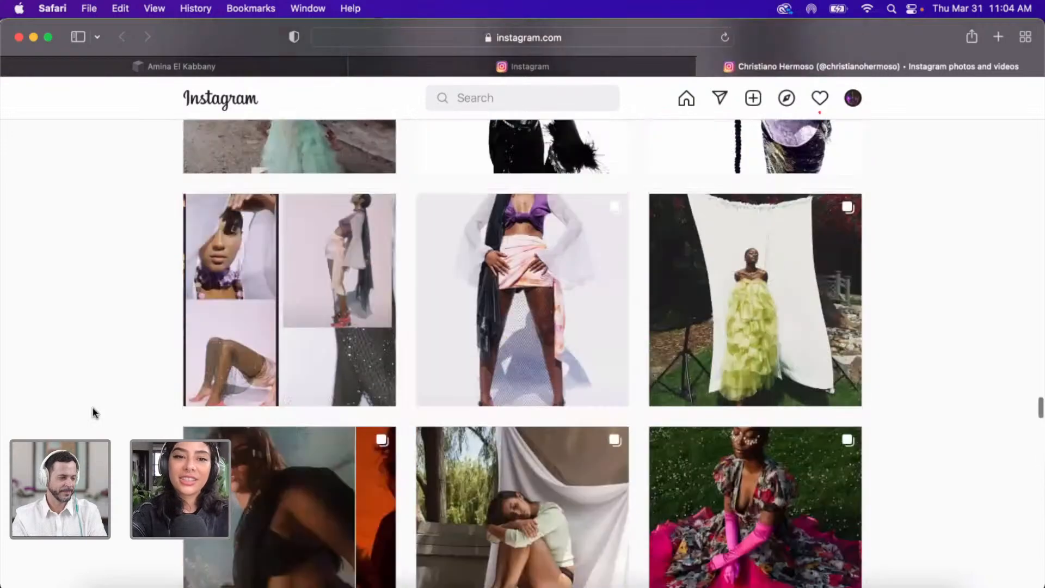
scroll(93, 413, up, 10)
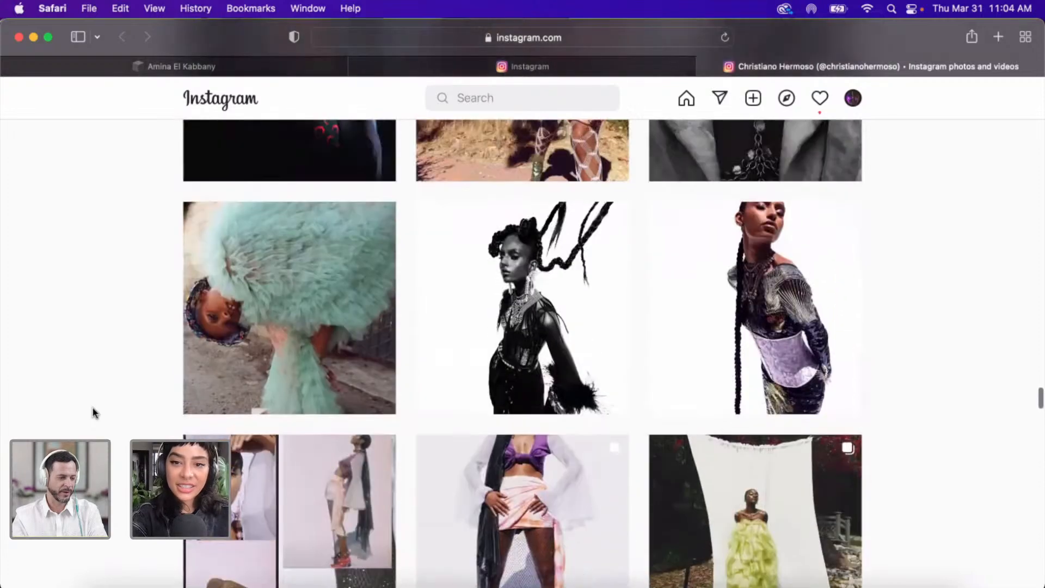
scroll(94, 413, up, 10)
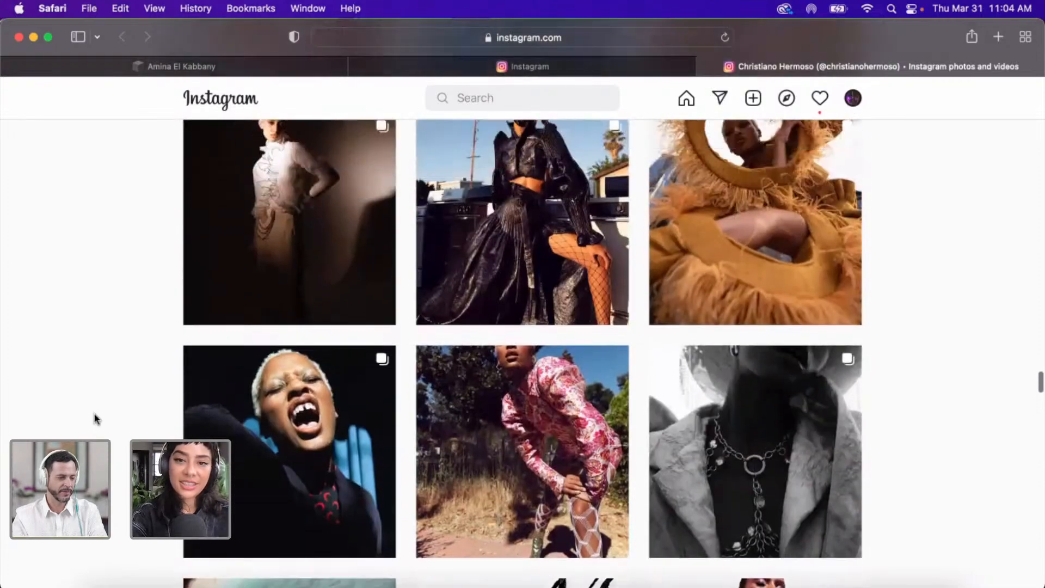
scroll(94, 418, up, 10)
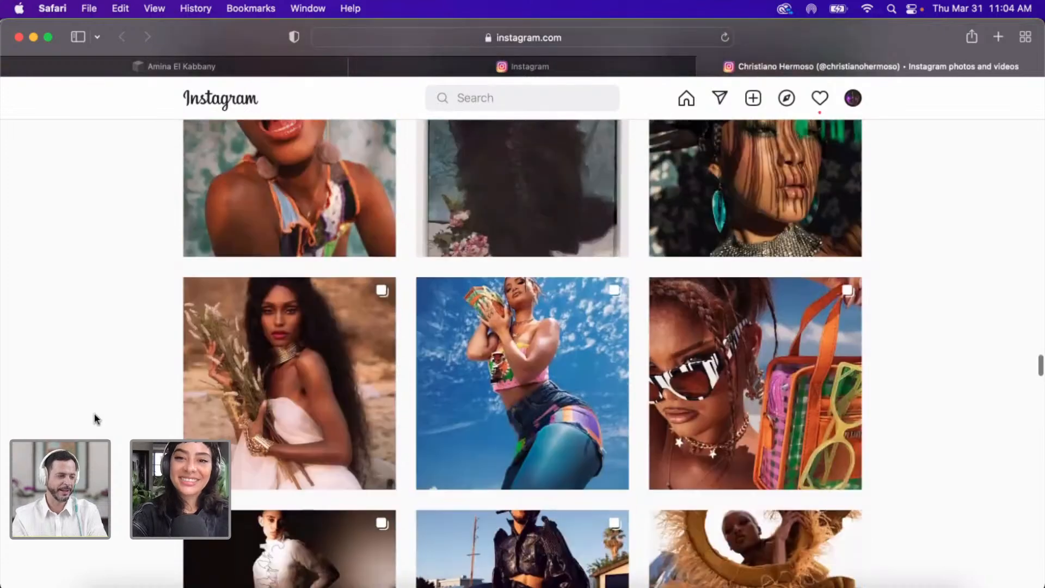
- Revisit the newer editorial posts from the braided-hair beauty portraits and activewear groups to the garden party group shot
scroll(94, 421, up, 15)
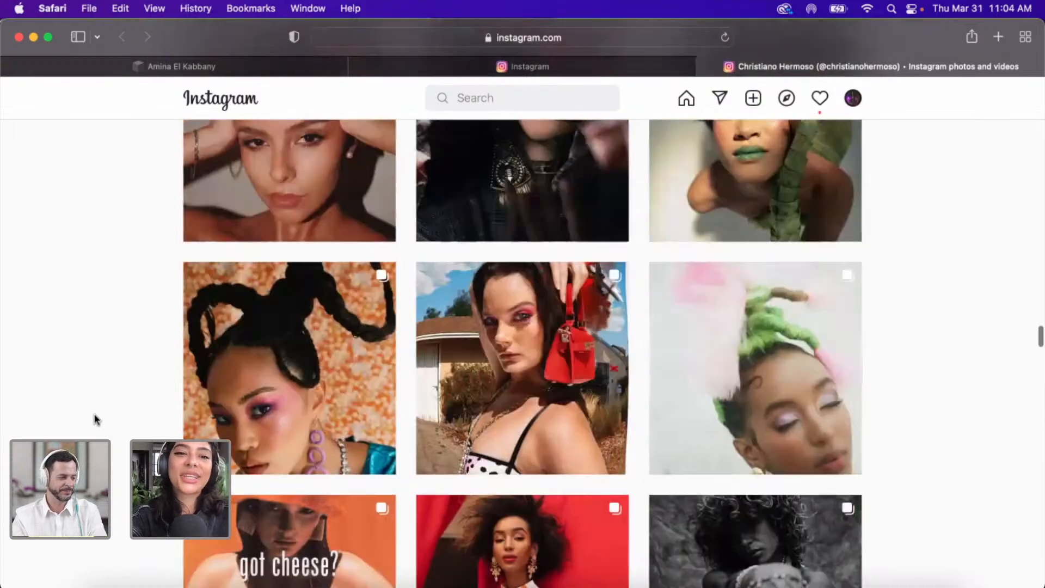
scroll(93, 429, up, 15)
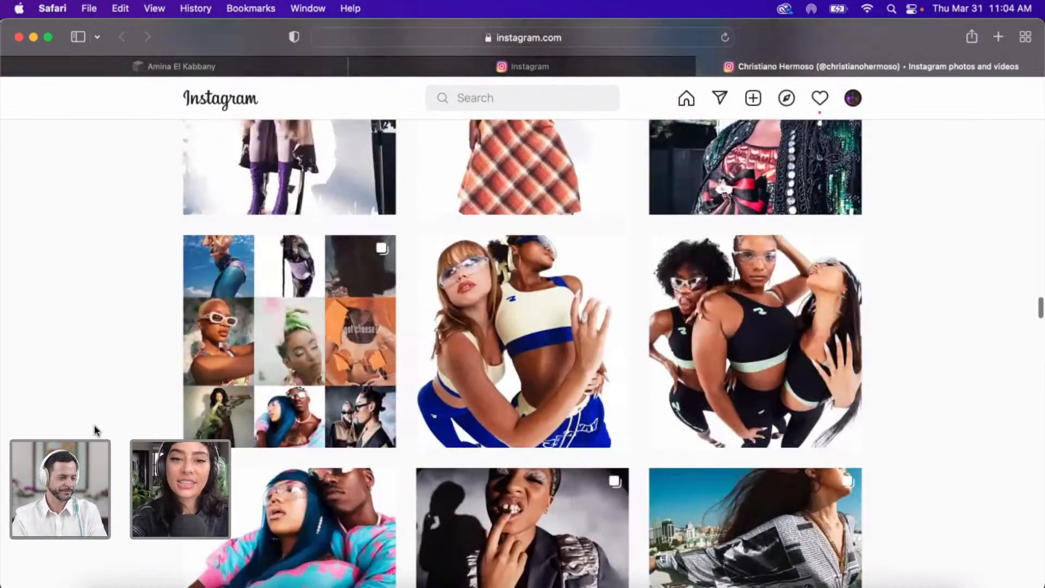
scroll(93, 429, up, 20)
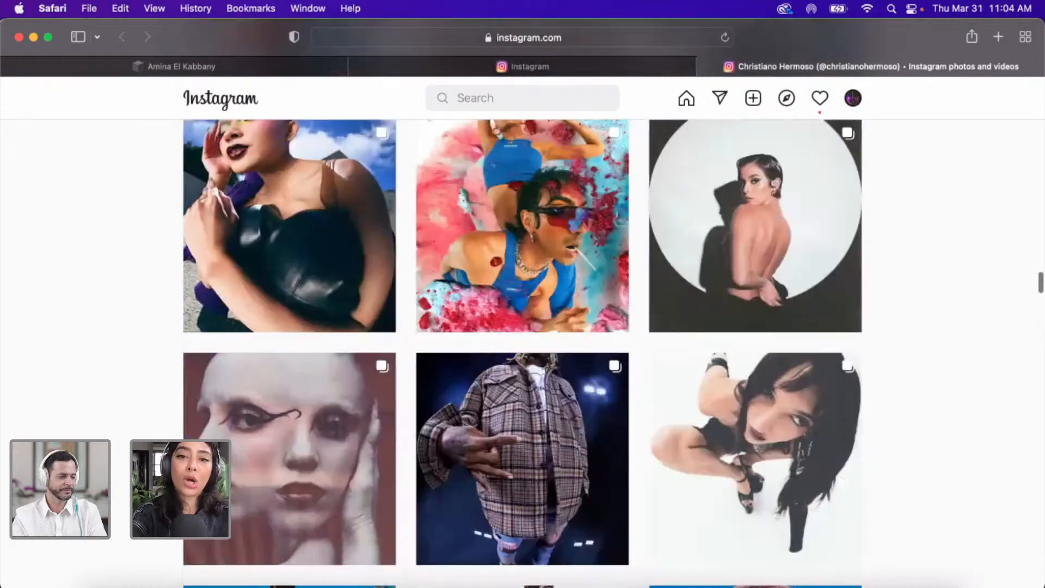
scroll(523, 353, up, 15)
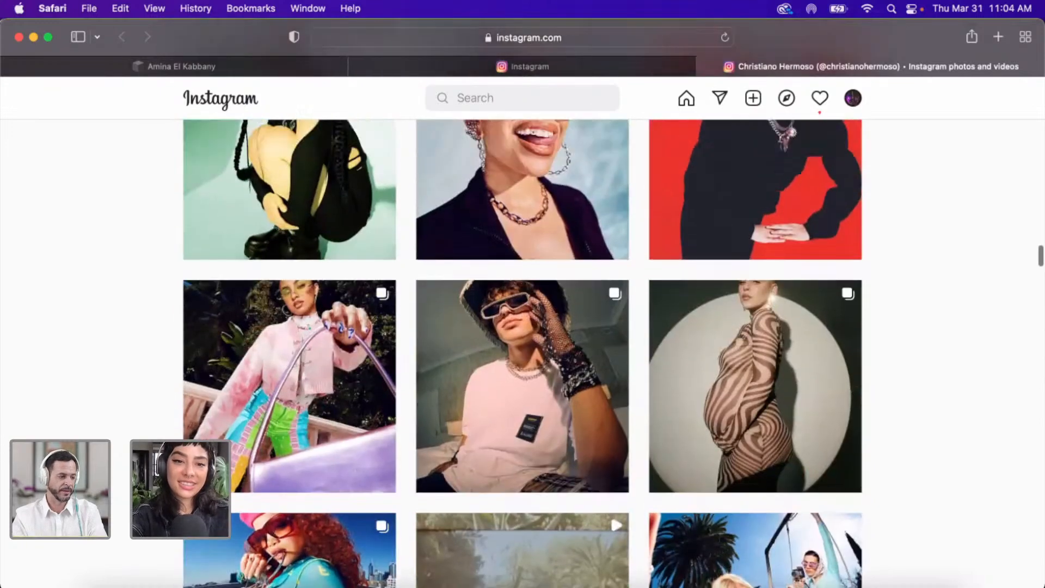
scroll(522, 354, up, 10)
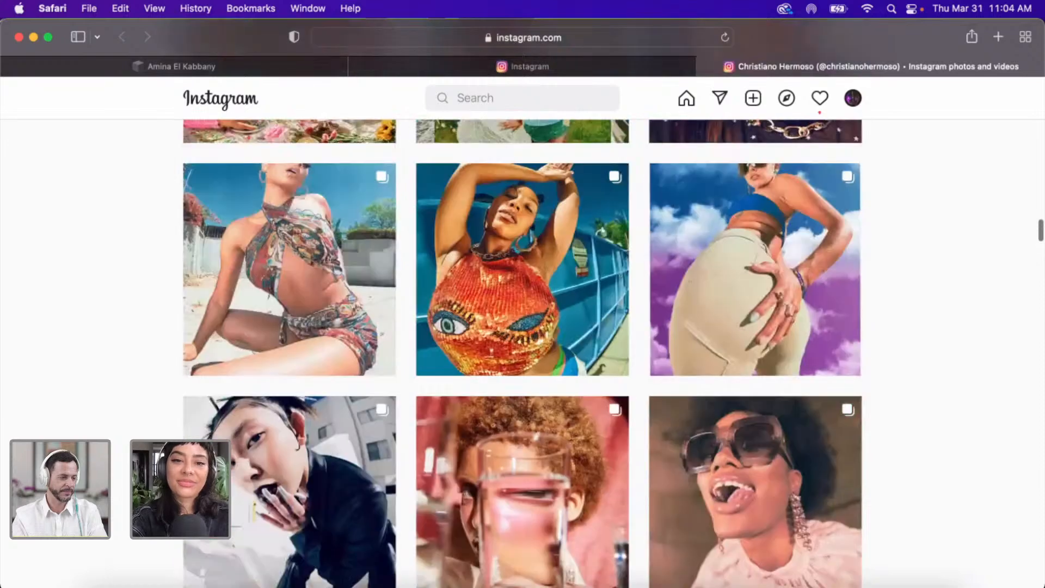
scroll(522, 354, up, 10)
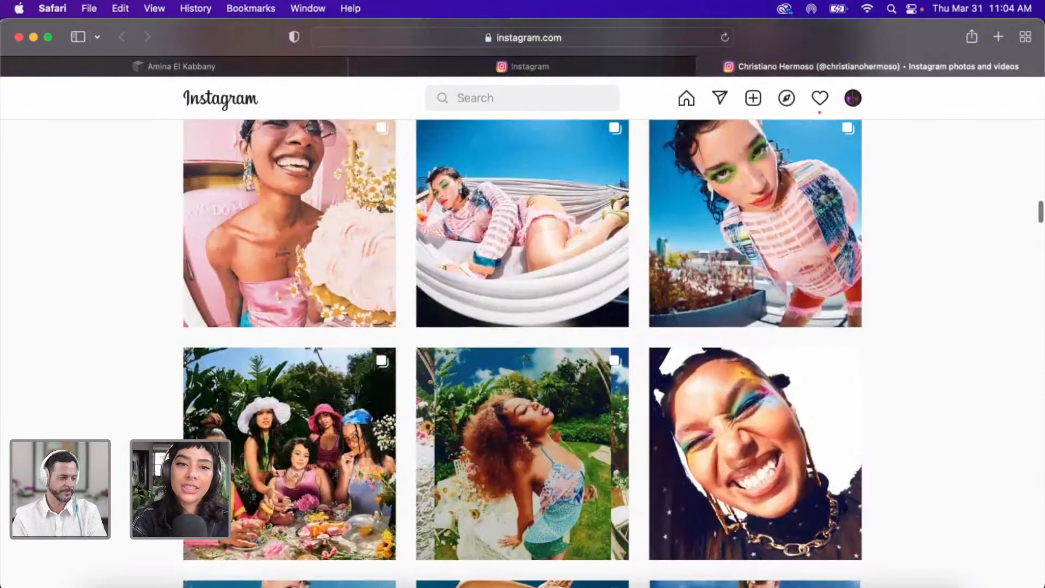
- Look through the more recent posts from the hammock and blue turtleneck portraits to the athlete jumping against a pink backdrop
scroll(523, 354, up, 5)
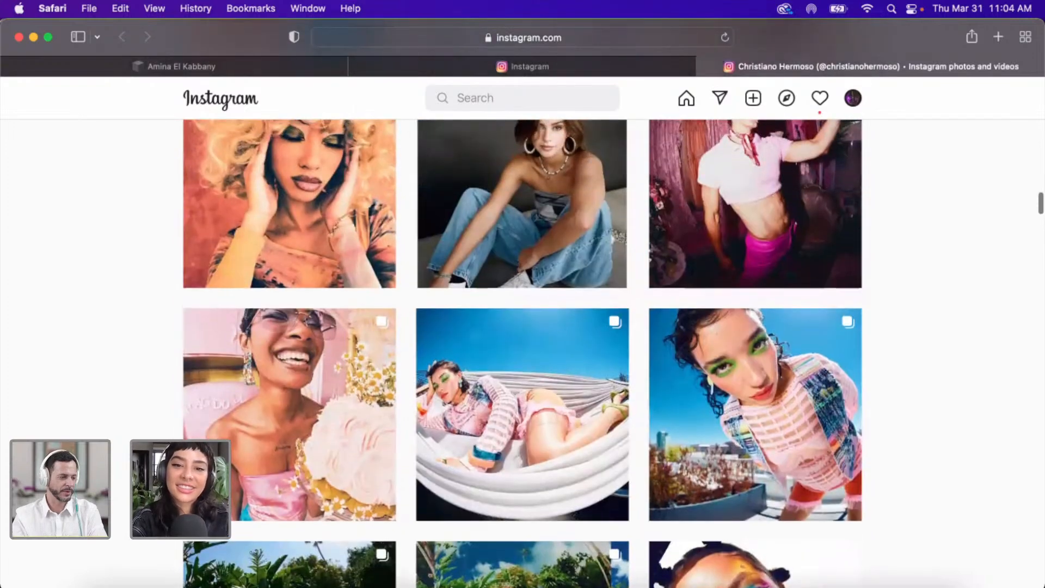
scroll(522, 354, up, 10)
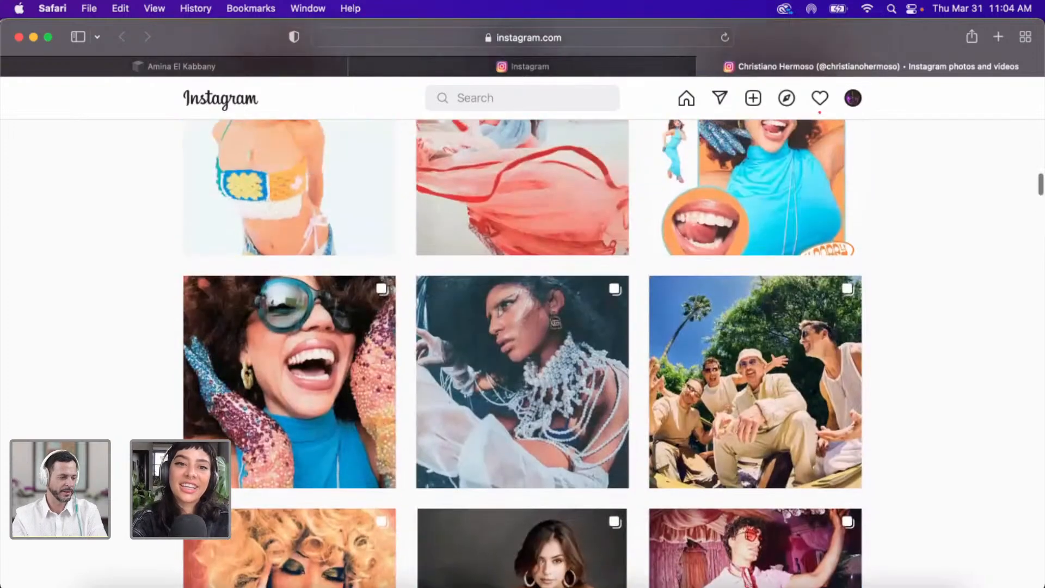
scroll(522, 354, up, 7)
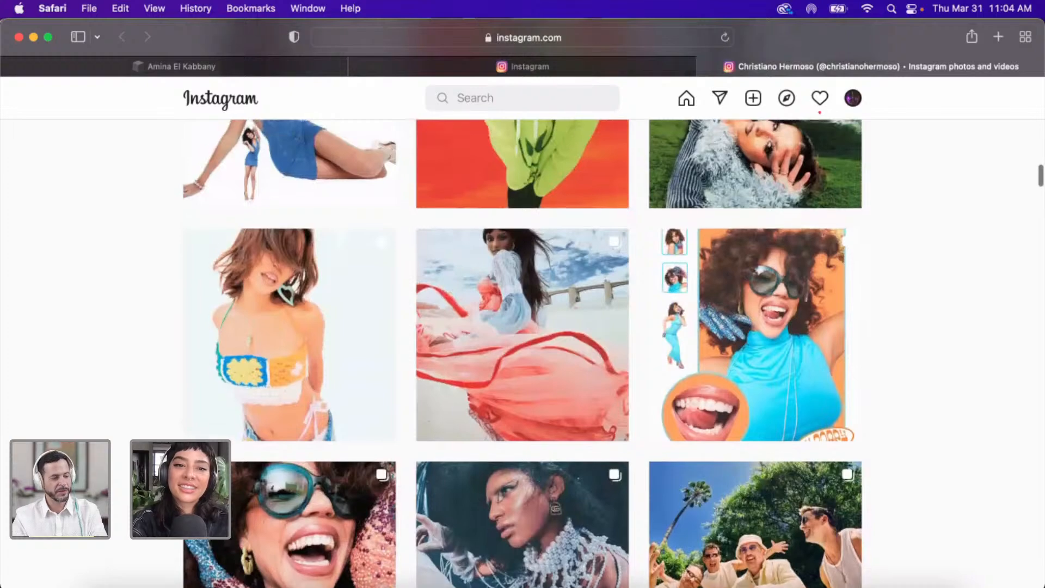
scroll(522, 354, up, 5)
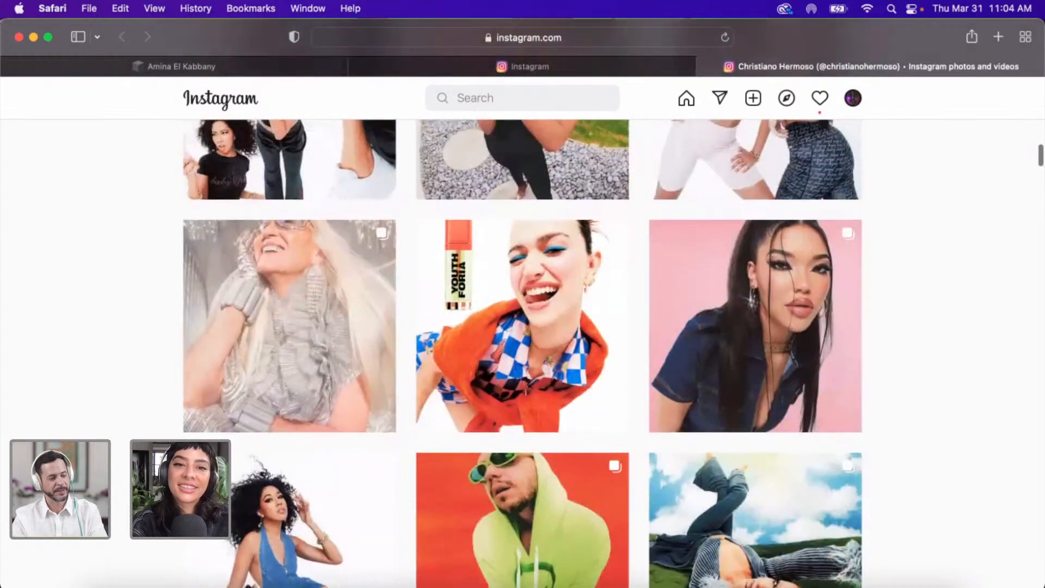
scroll(523, 354, up, 4)
scroll(522, 354, up, 1)
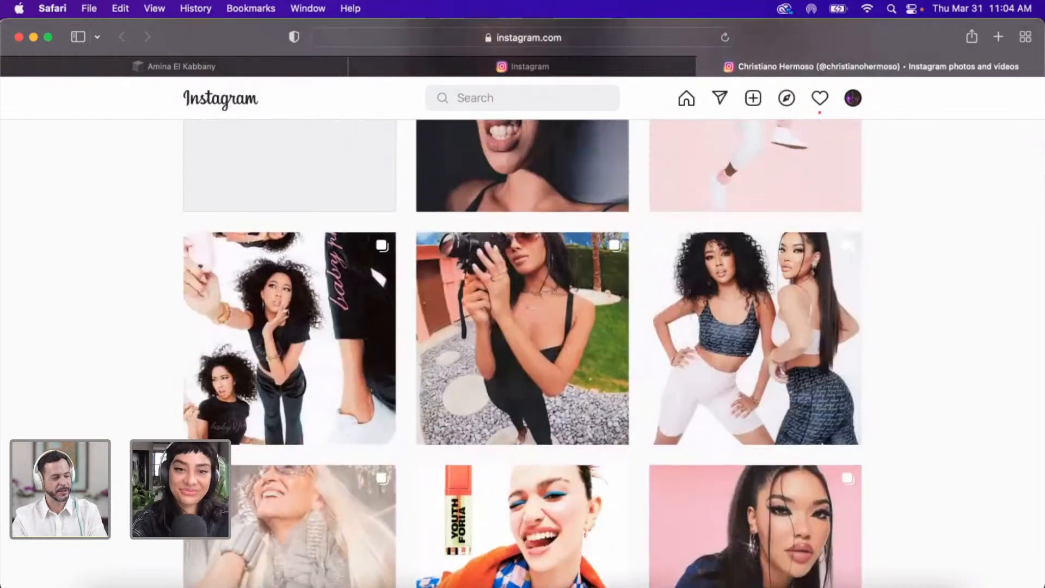
scroll(523, 353, up, 3)
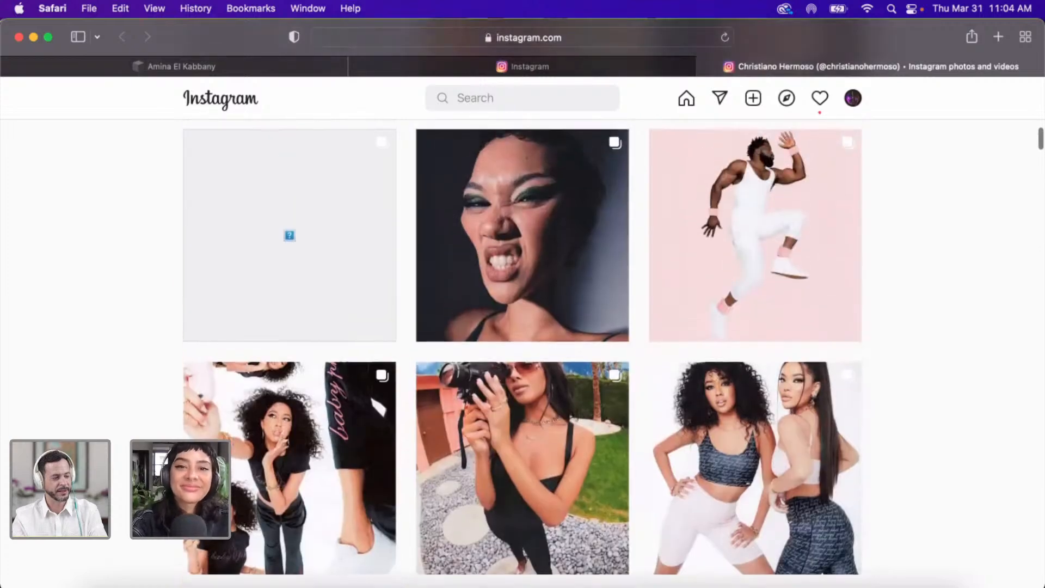
- Look over the profile's newest posts from the jumping athlete up to the floral outfit, red puffer jacket and colorful eye makeup portraits
scroll(522, 354, up, 3)
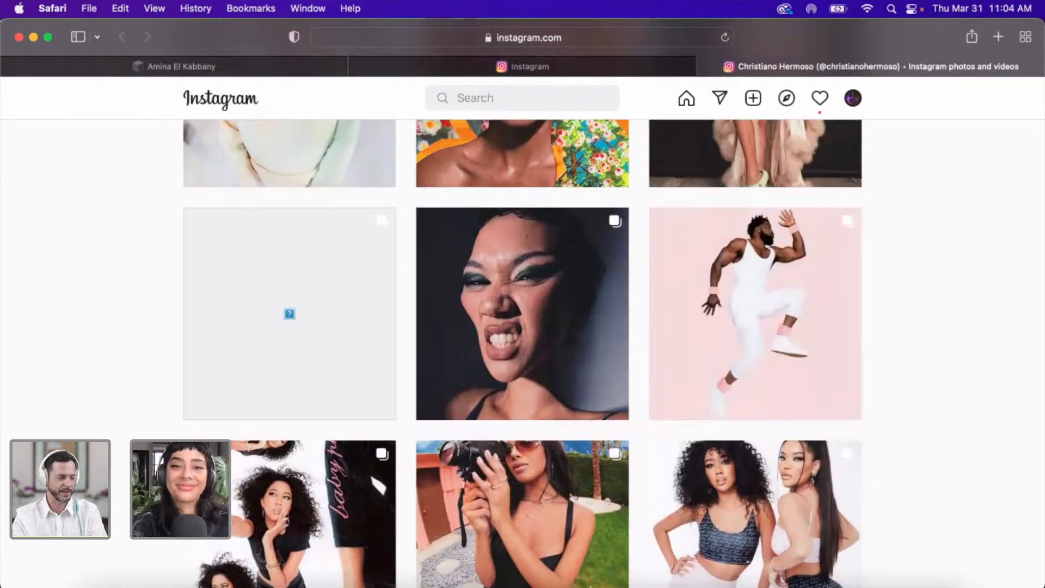
scroll(523, 353, up, 5)
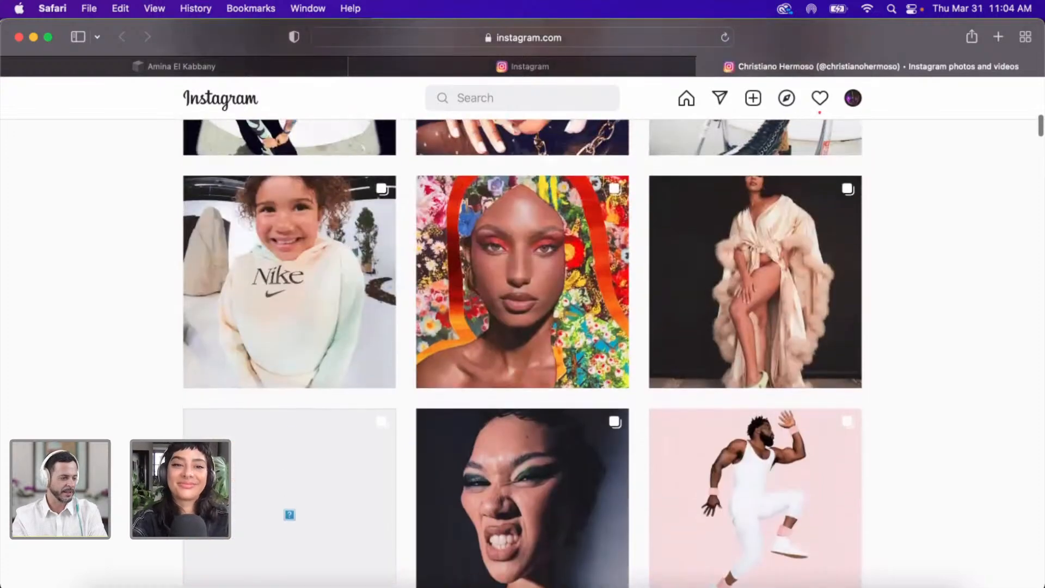
scroll(522, 354, up, 5)
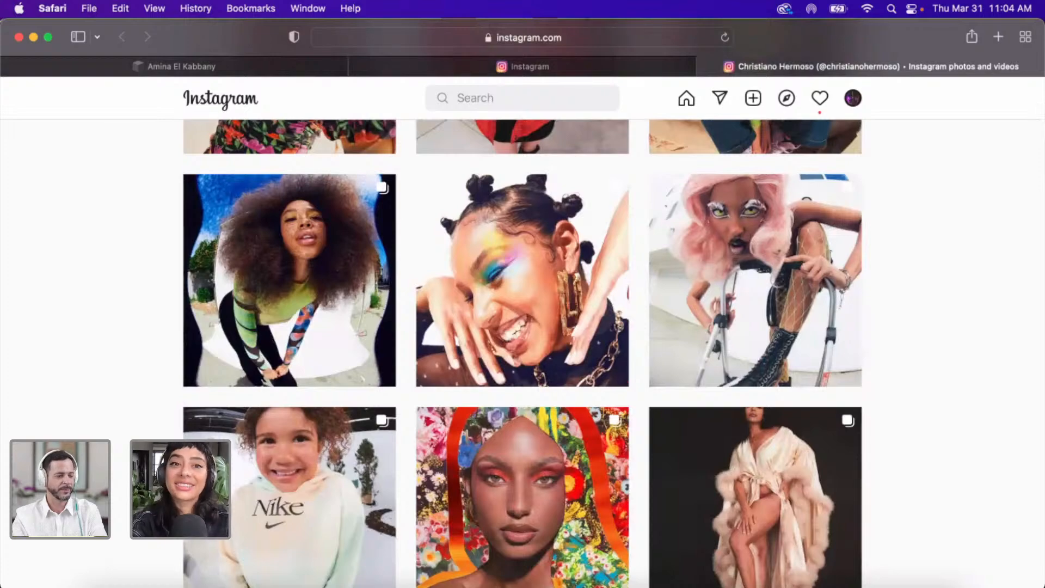
scroll(522, 354, up, 5)
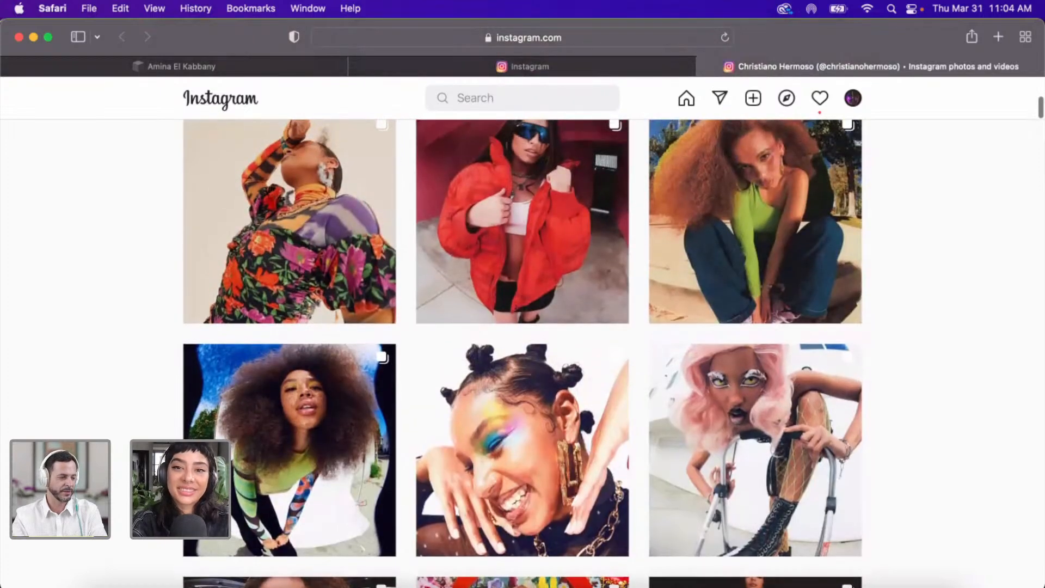
scroll(522, 354, up, 2)
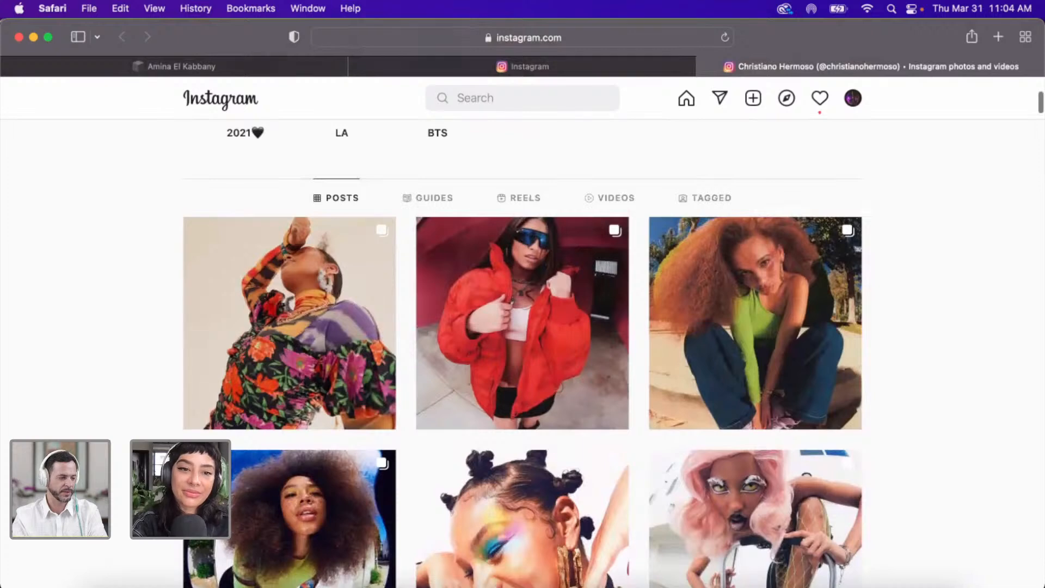
scroll(523, 354, down, 2)
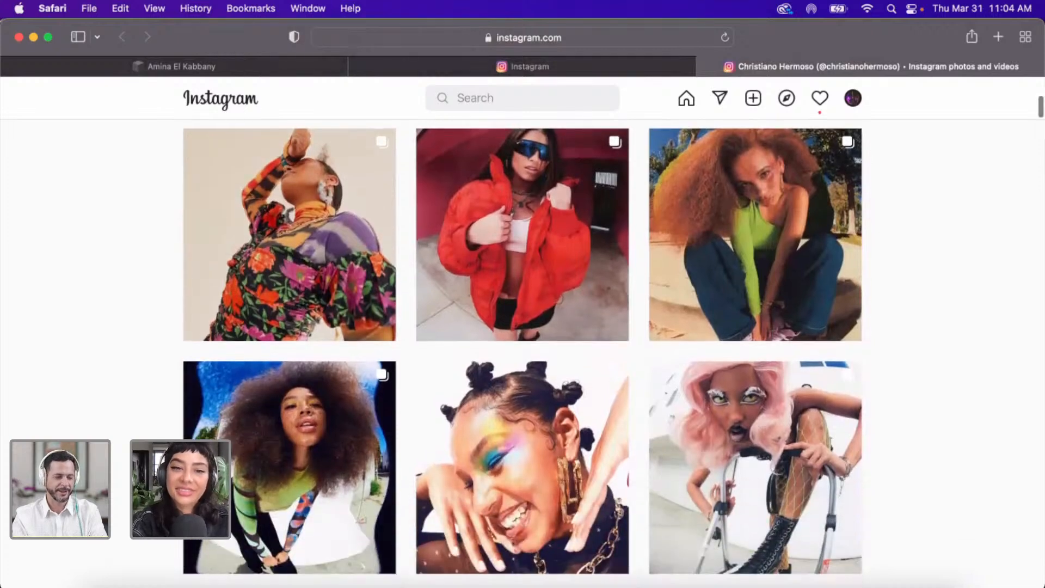
scroll(523, 354, up, 1)
scroll(523, 354, down, 5)
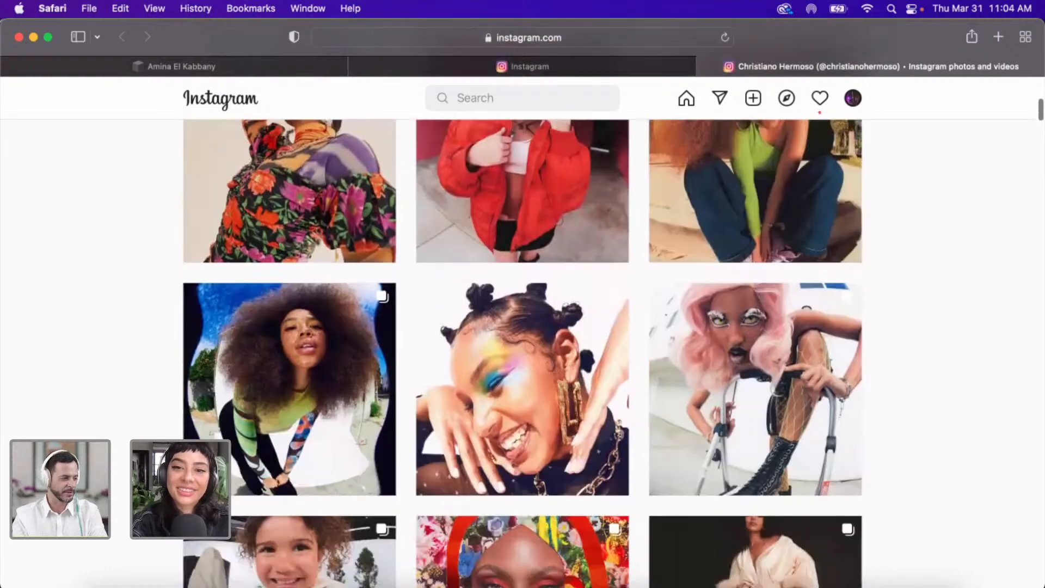
scroll(523, 353, down, 2)
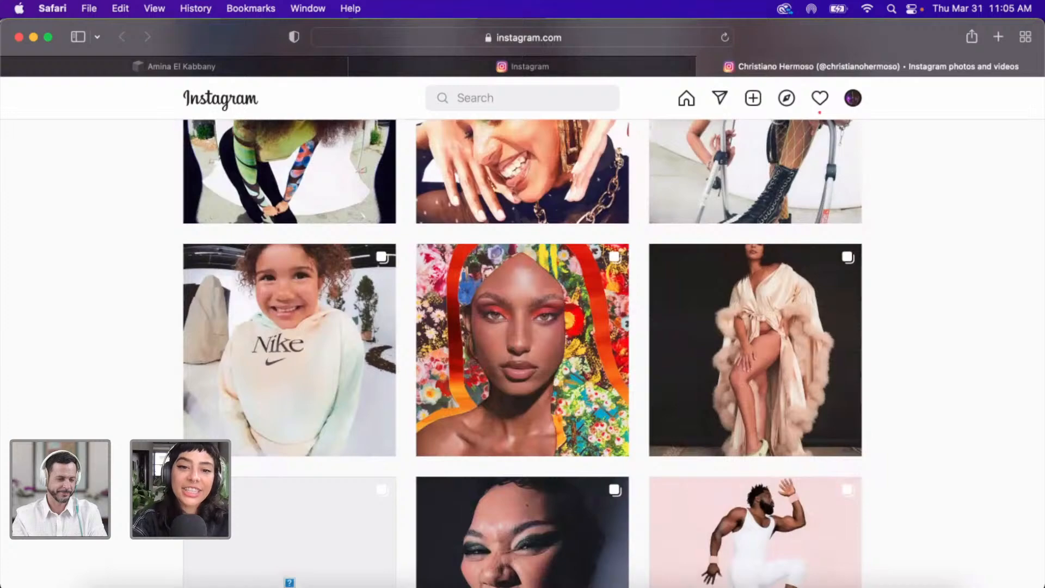
scroll(523, 353, down, 1)
scroll(523, 354, up, 4)
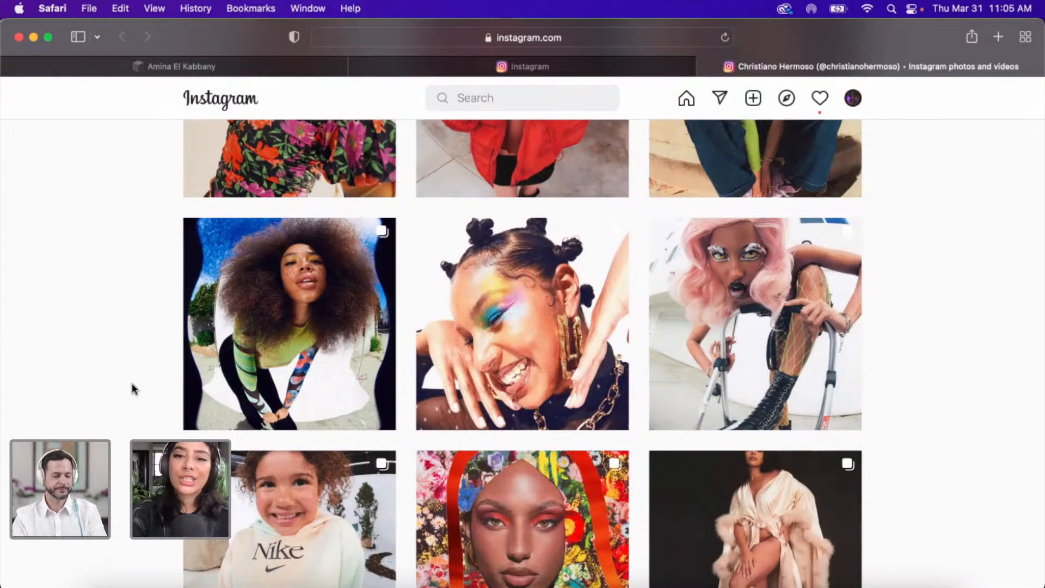
scroll(132, 385, up, 3)
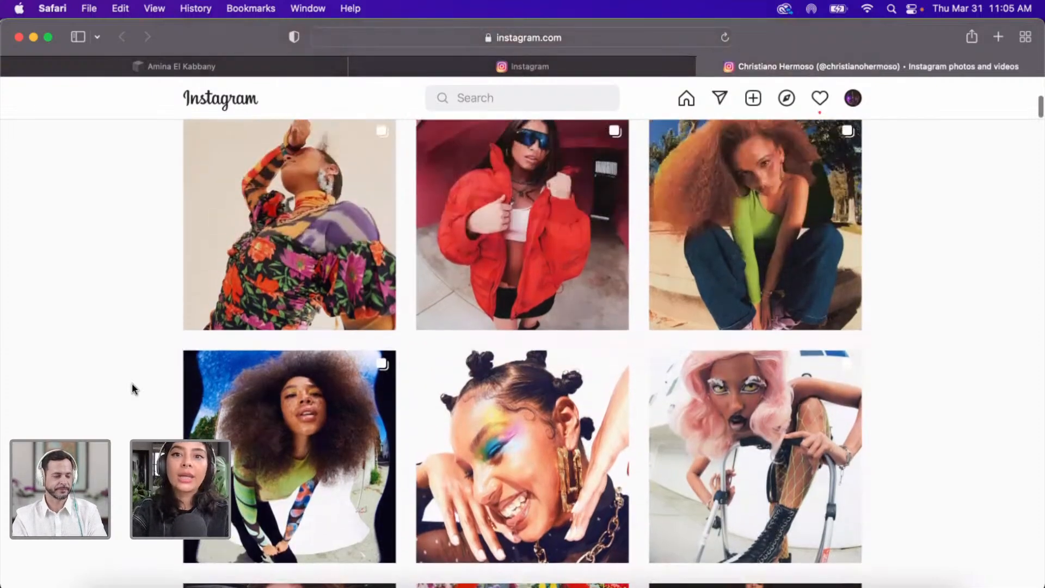
- Browse the recent posts again from the Nike hoodie portrait through the Youthforia and green hoodie shots to the blue turtleneck collage
scroll(133, 384, down, 5)
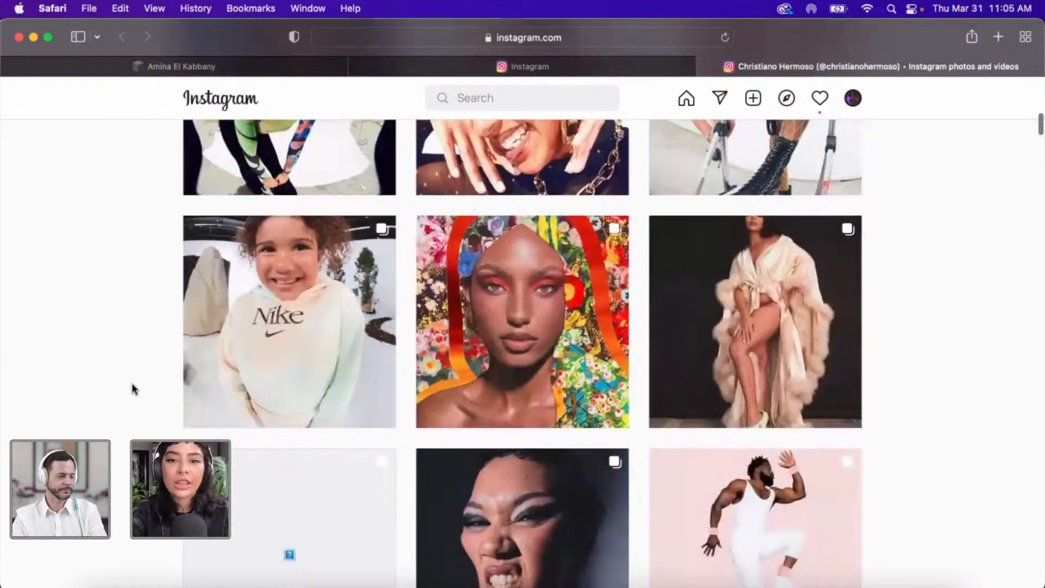
scroll(133, 385, down, 2)
scroll(132, 383, down, 4)
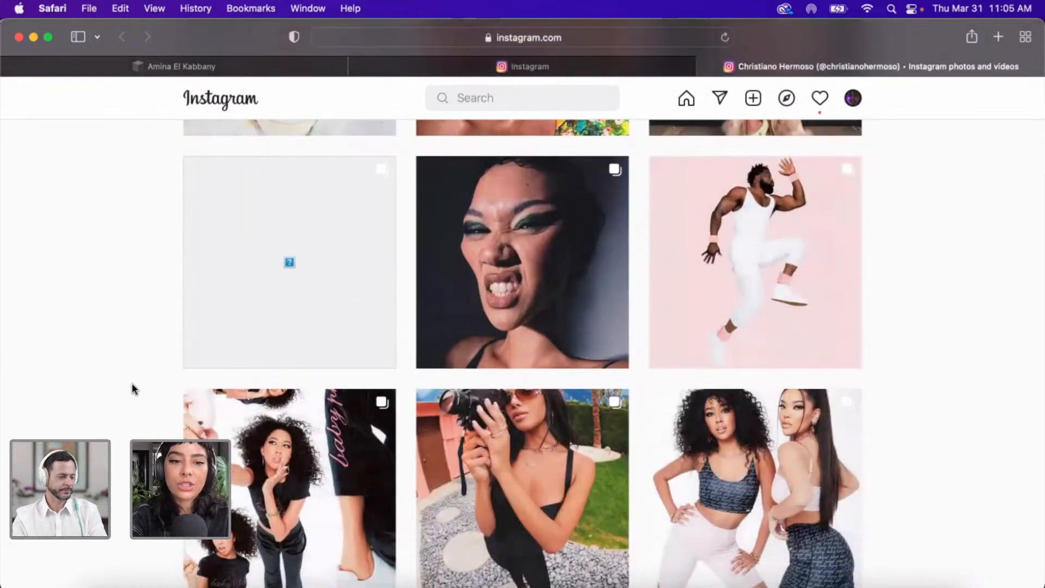
scroll(133, 389, down, 4)
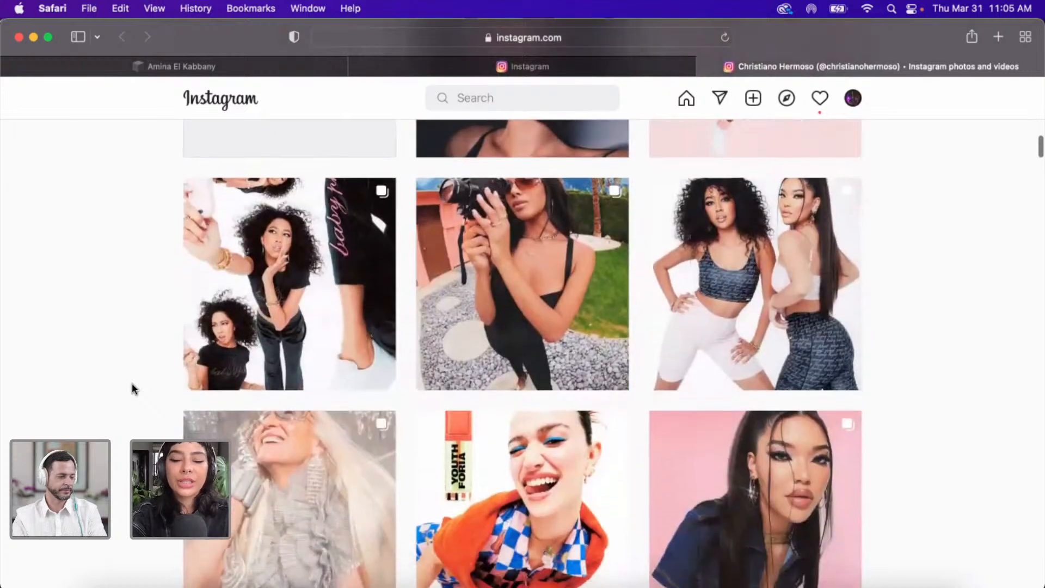
scroll(133, 388, down, 1)
scroll(132, 388, down, 2)
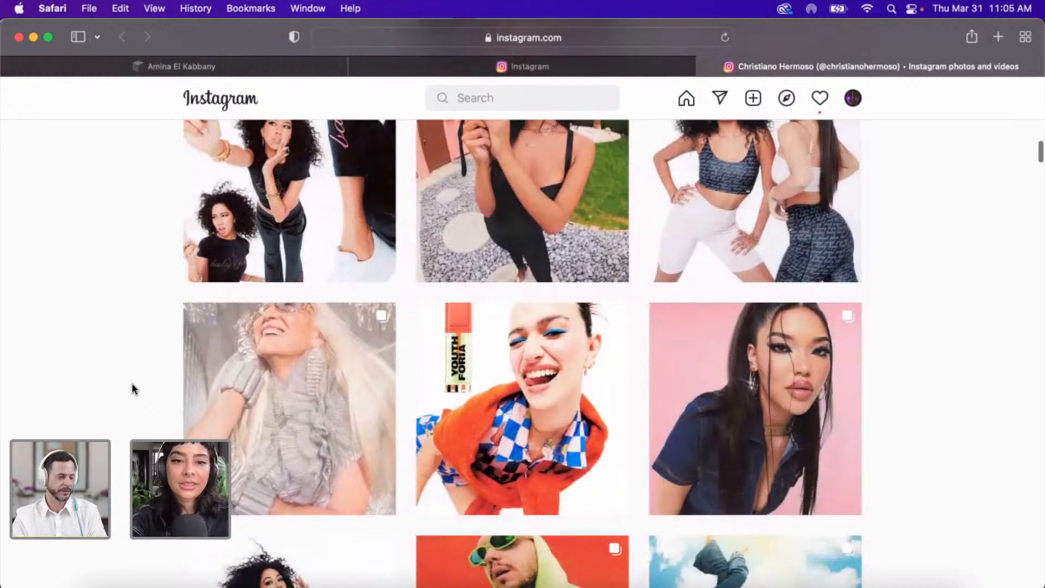
scroll(131, 389, down, 3)
scroll(131, 384, down, 2)
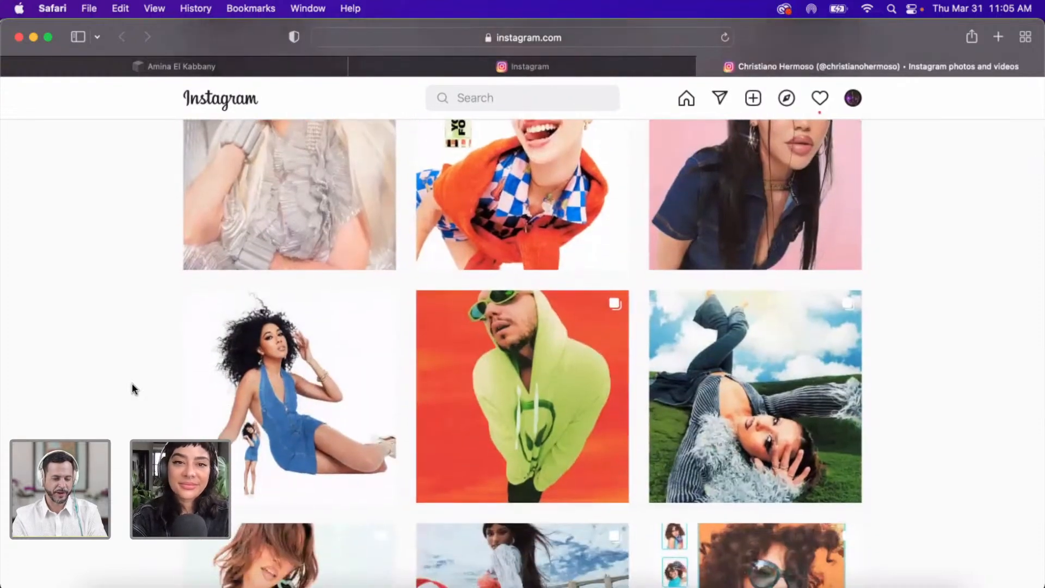
scroll(133, 389, down, 2)
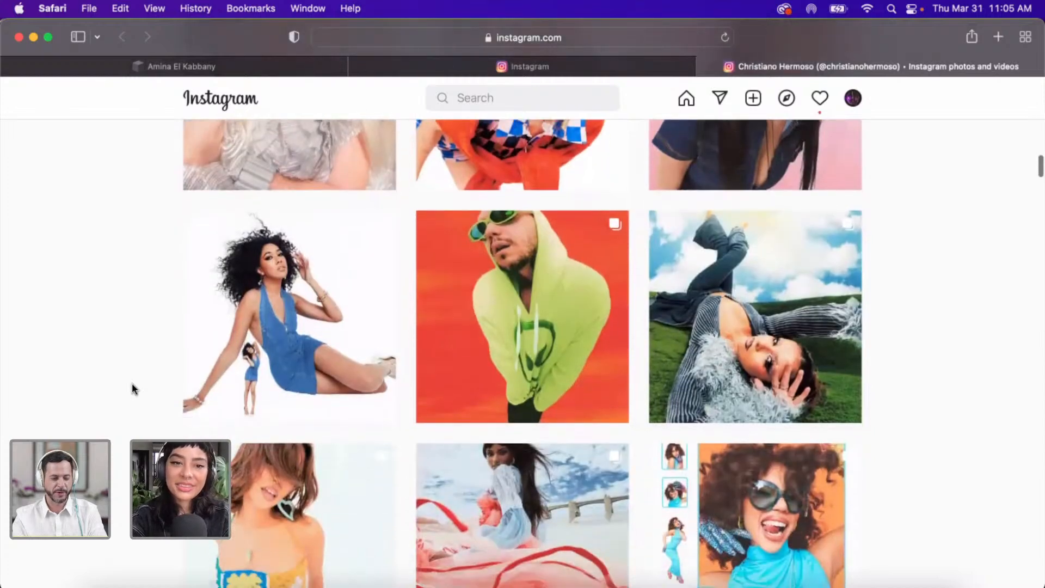
scroll(133, 389, down, 2)
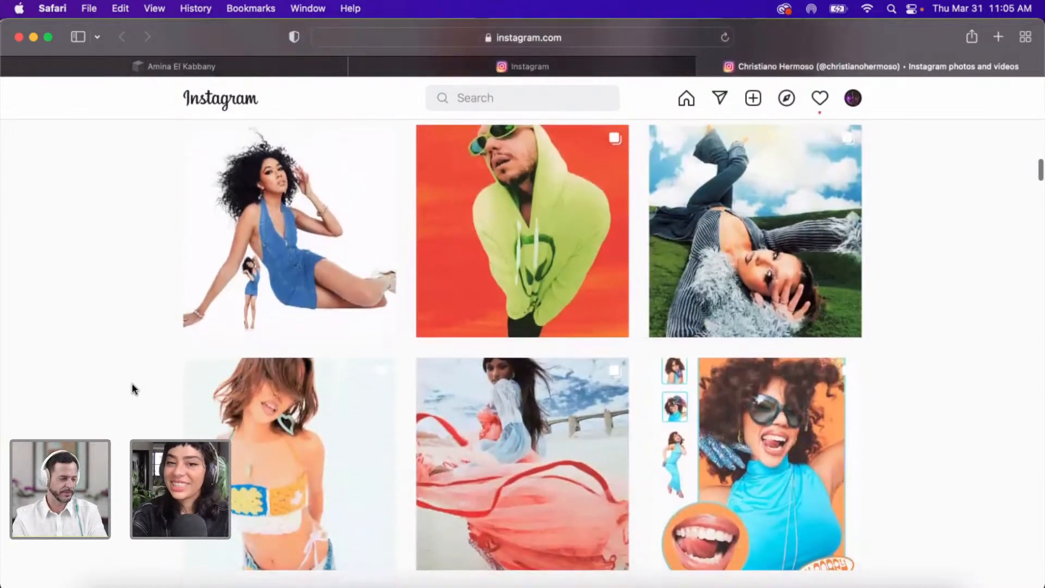
scroll(131, 389, down, 2)
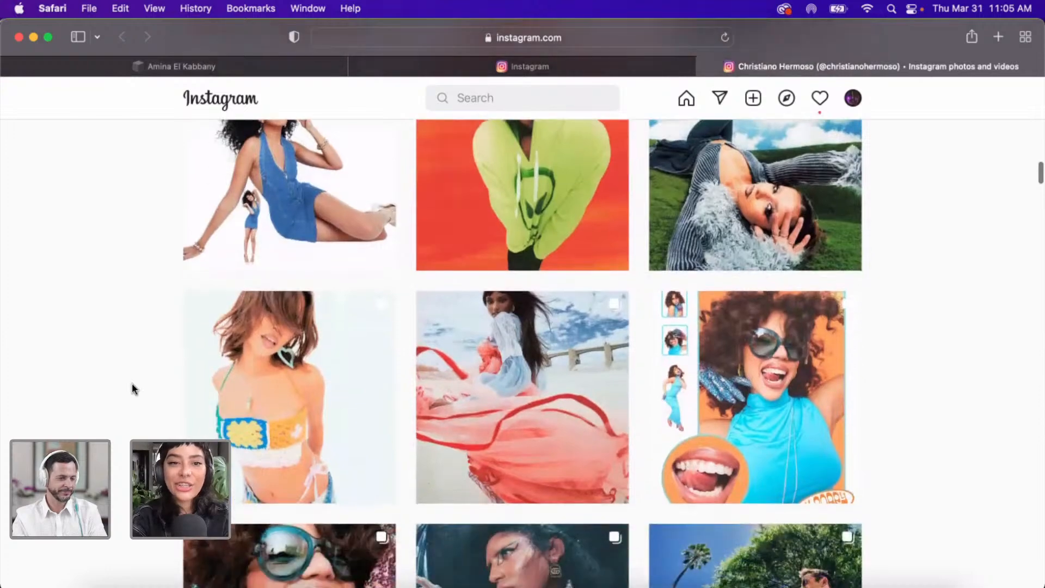
- Examine the older editorial posts from the pearl necklace portrait through the garden party group to the turquoise outfit shots
scroll(132, 387, down, 10)
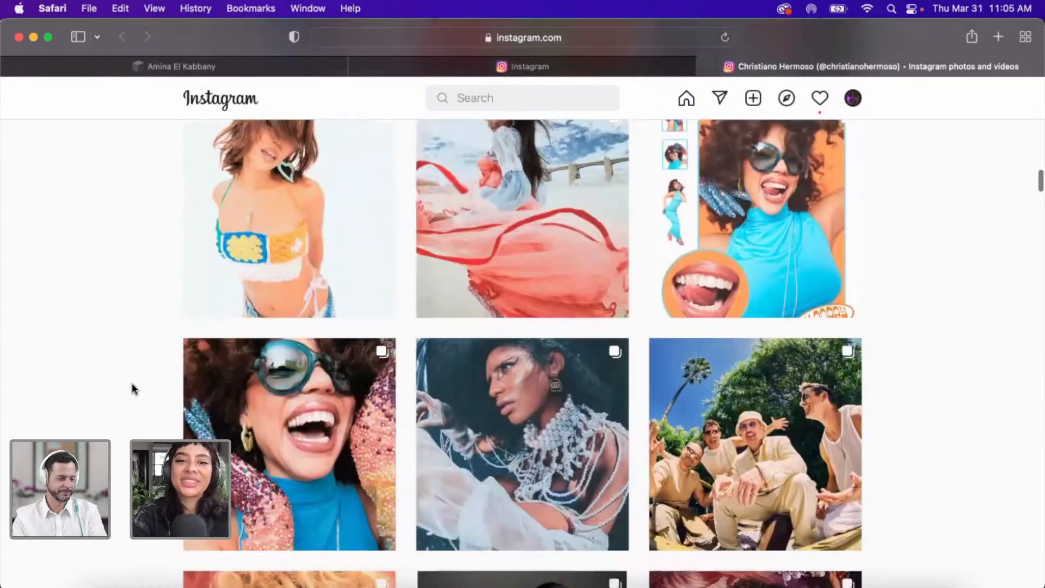
scroll(132, 387, down, 8)
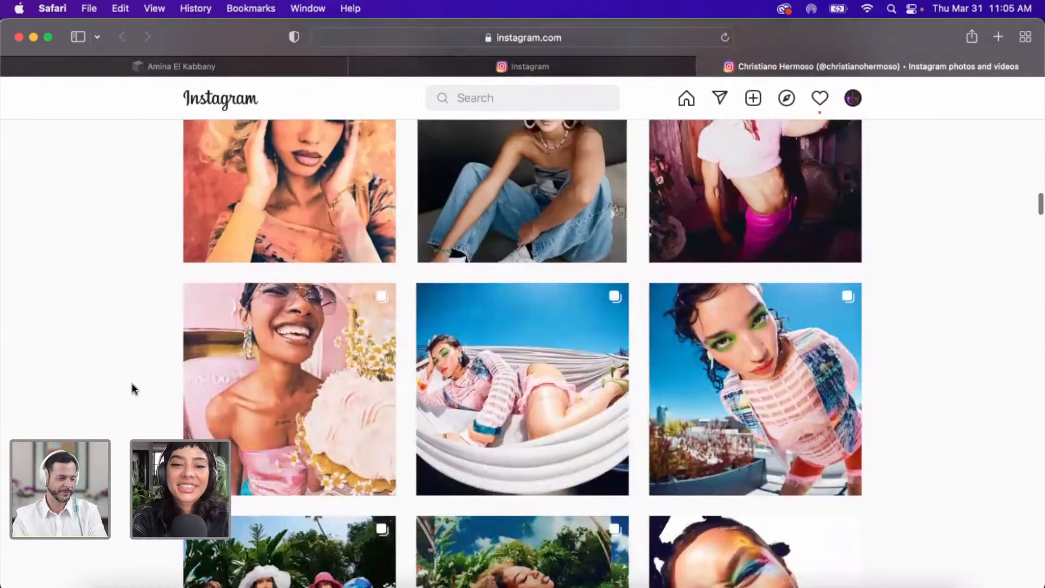
scroll(131, 384, down, 7)
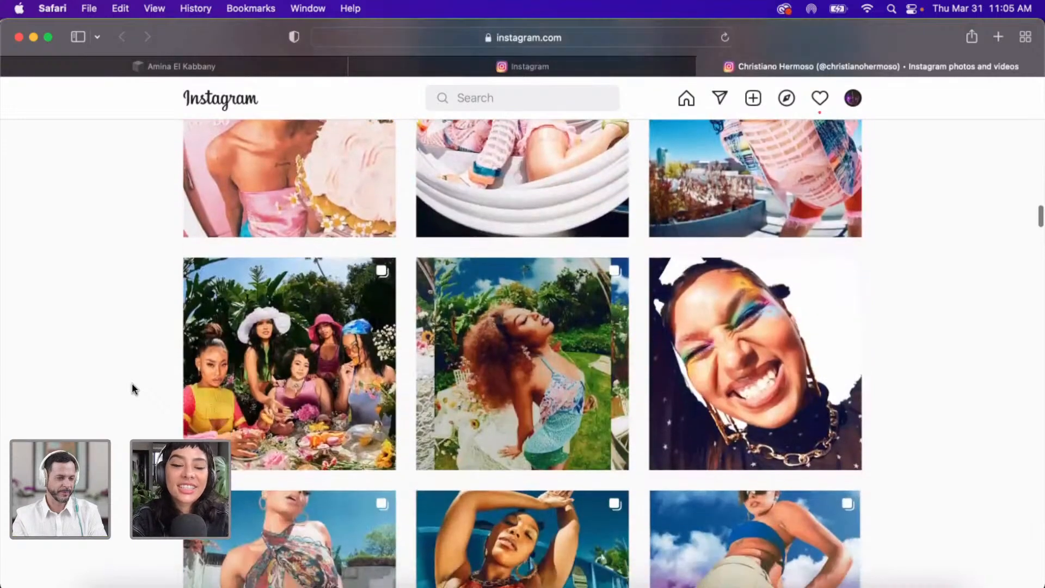
scroll(132, 384, down, 3)
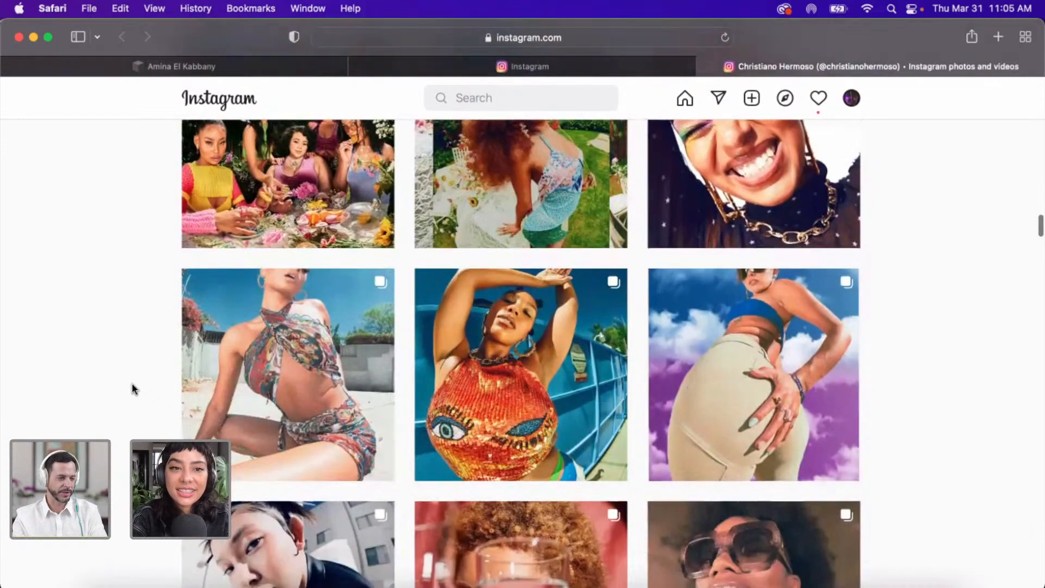
scroll(131, 389, down, 7)
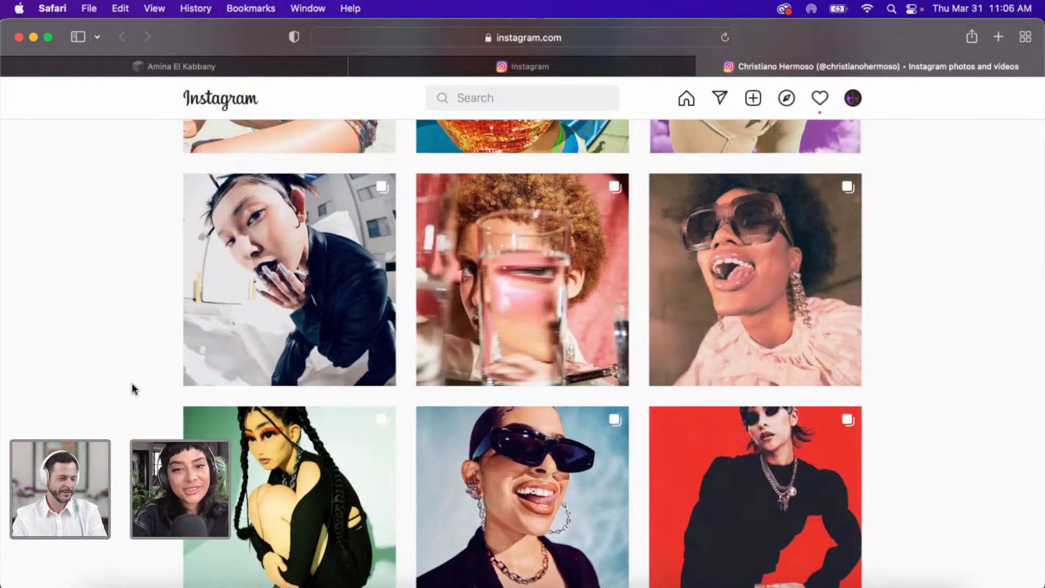
scroll(131, 384, down, 5)
scroll(131, 383, down, 6)
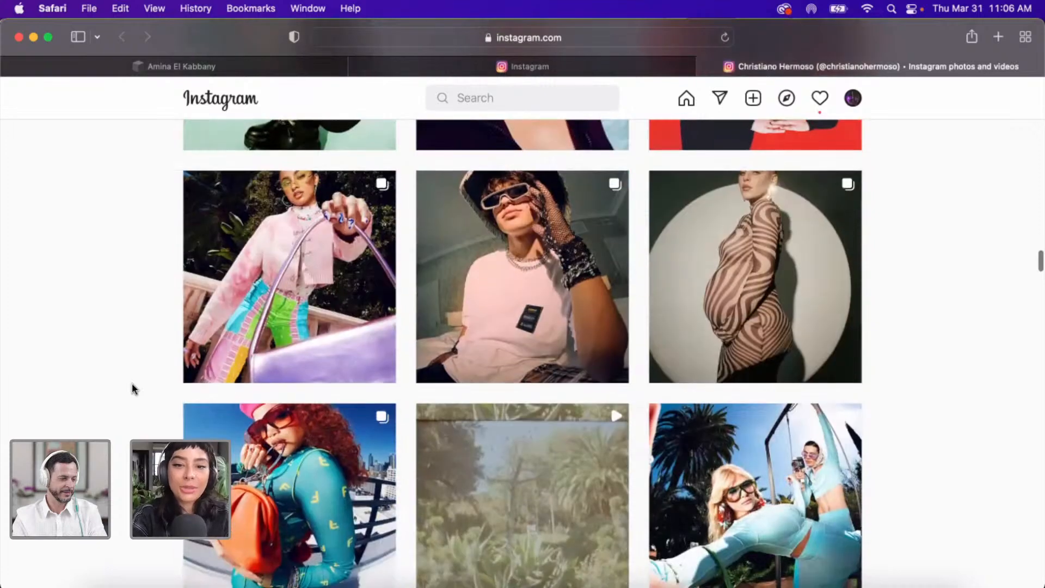
scroll(132, 383, down, 2)
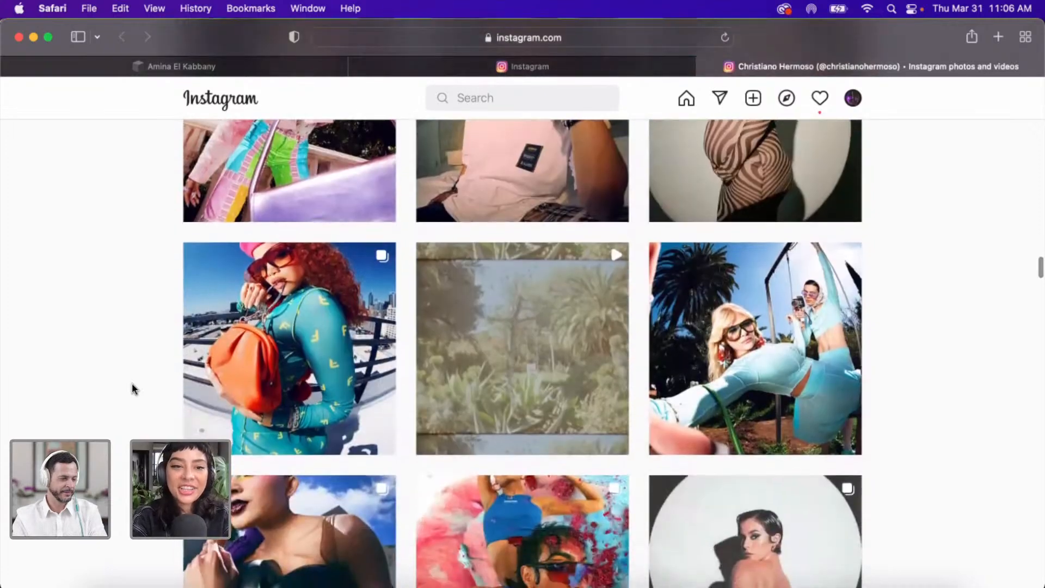
- Return through the grid from the turquoise outfit shots to the newest posts around the Nike hoodie portrait
scroll(131, 383, up, 2)
scroll(132, 383, up, 10)
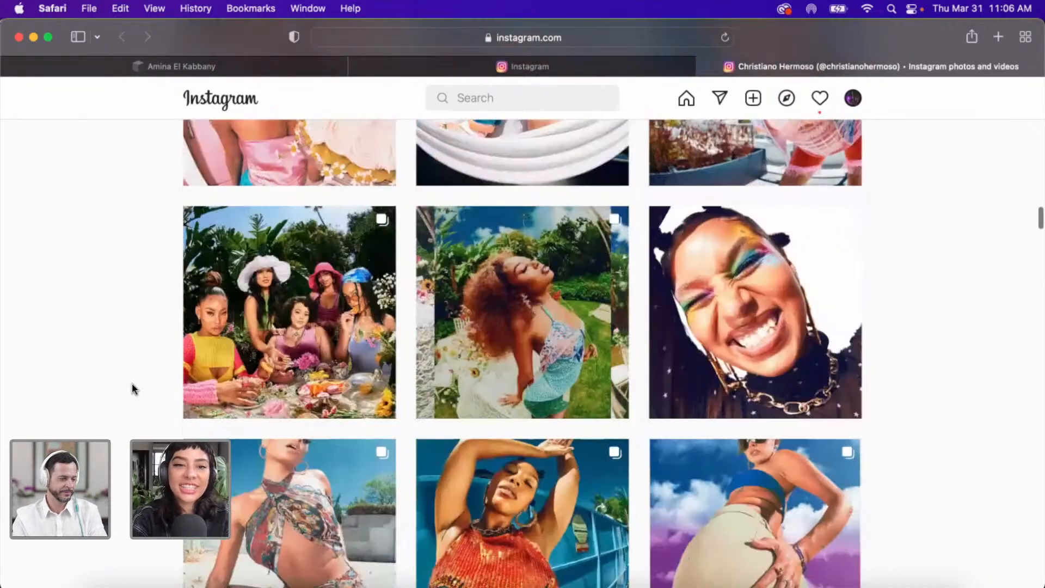
scroll(131, 383, up, 8)
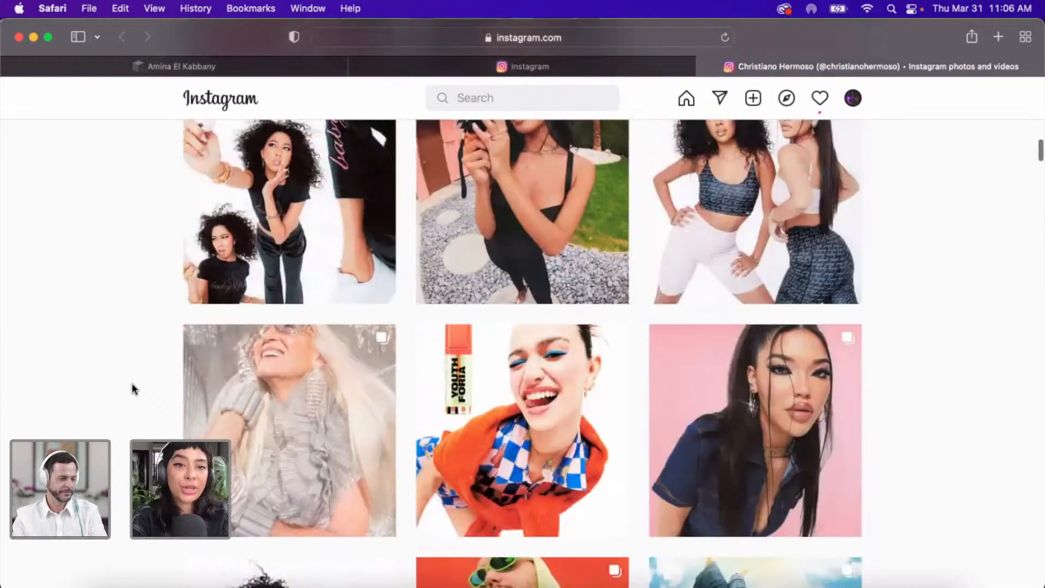
scroll(132, 387, up, 10)
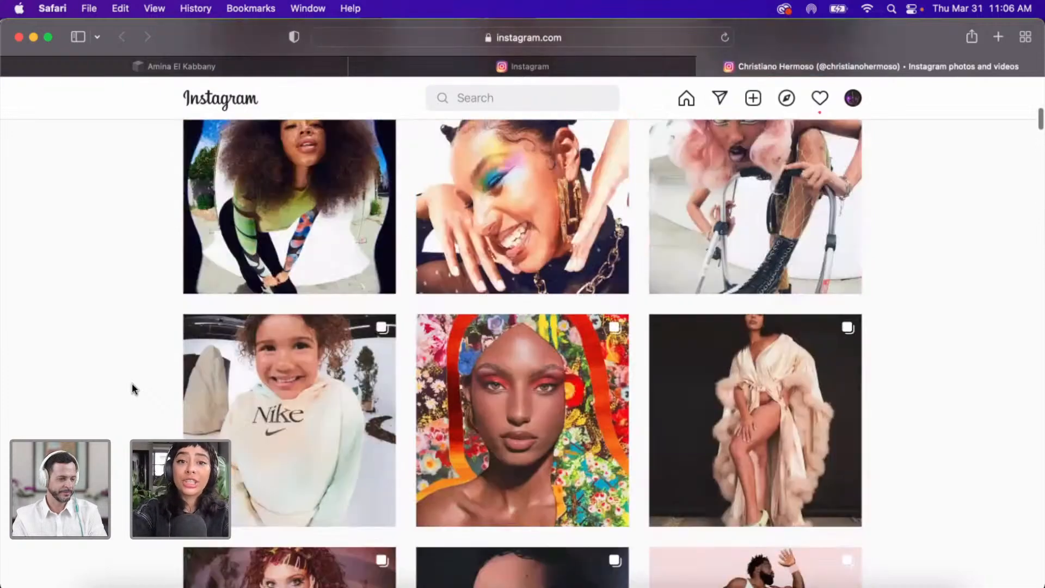
scroll(135, 403, up, 5)
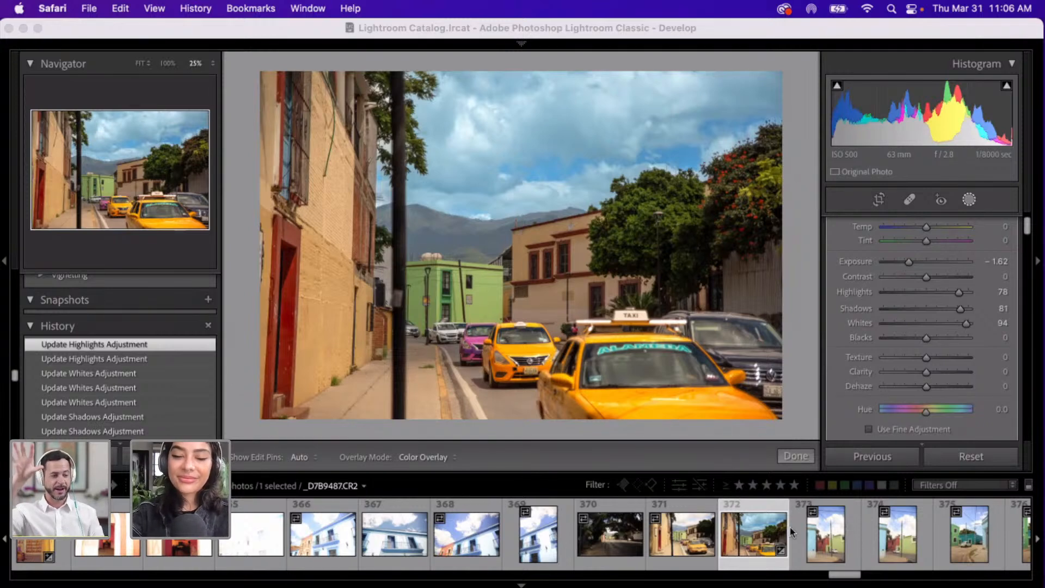
- Switch to Lightroom Classic and compare the overlays of the sky mask and the inverted foreground mask on the taxi street photo
click(499, 132)
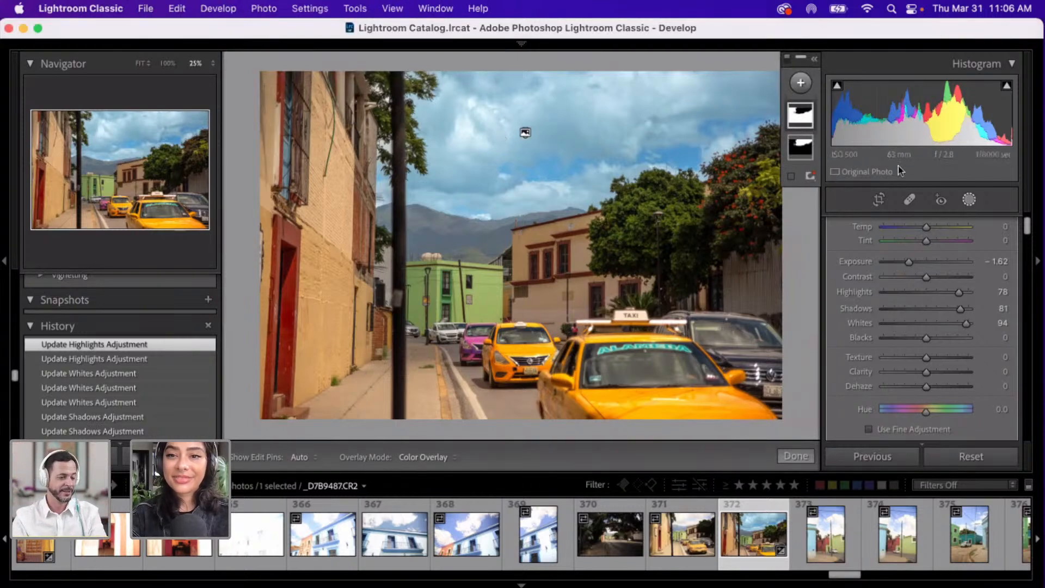
click(806, 123)
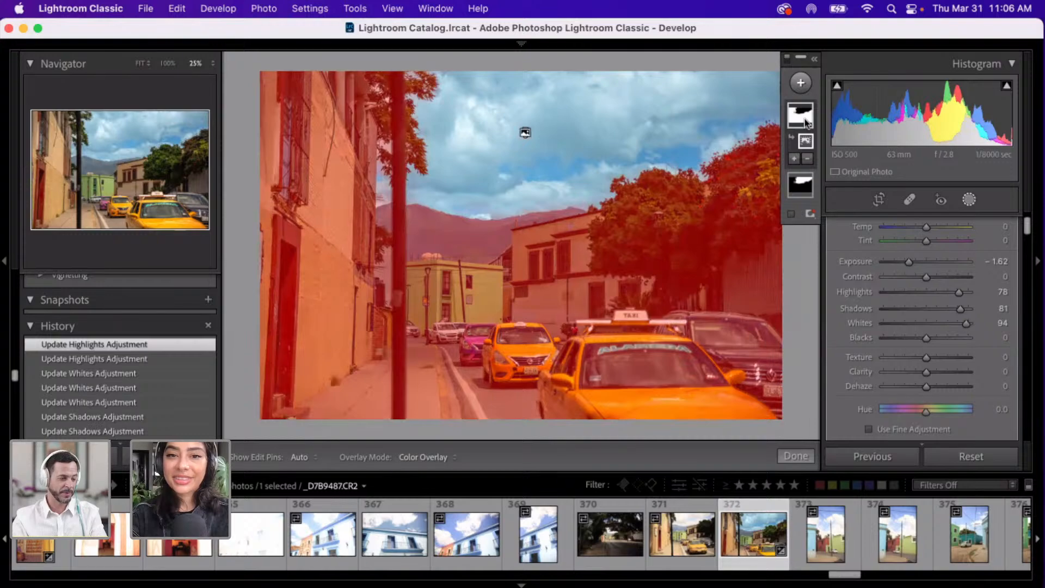
click(803, 188)
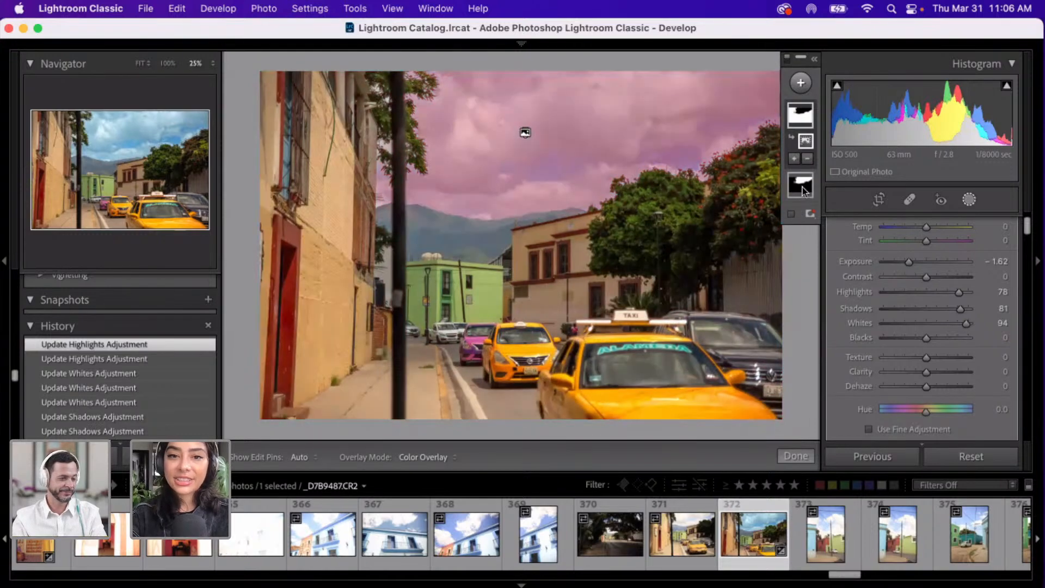
click(799, 119)
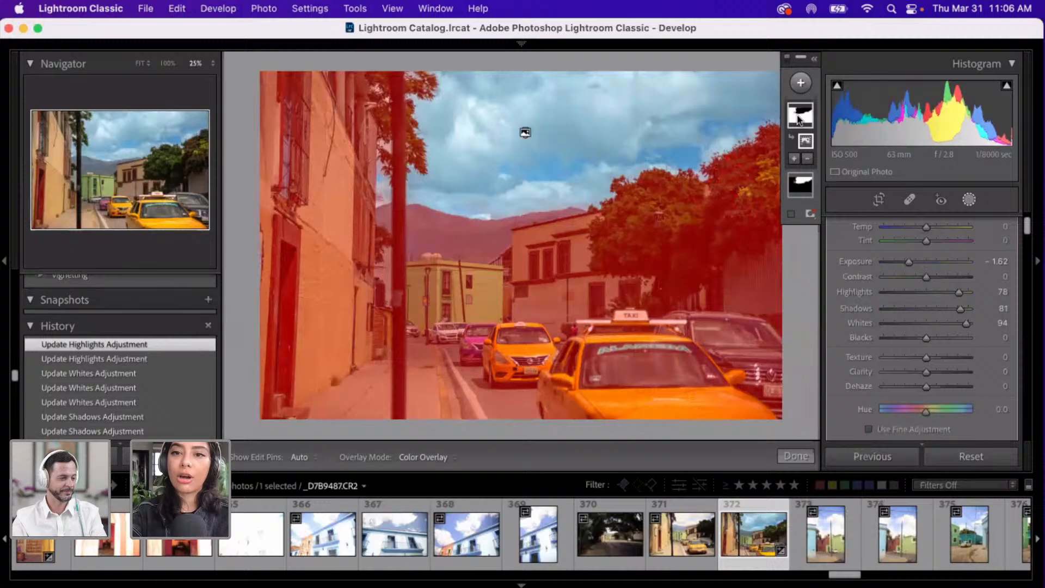
click(809, 184)
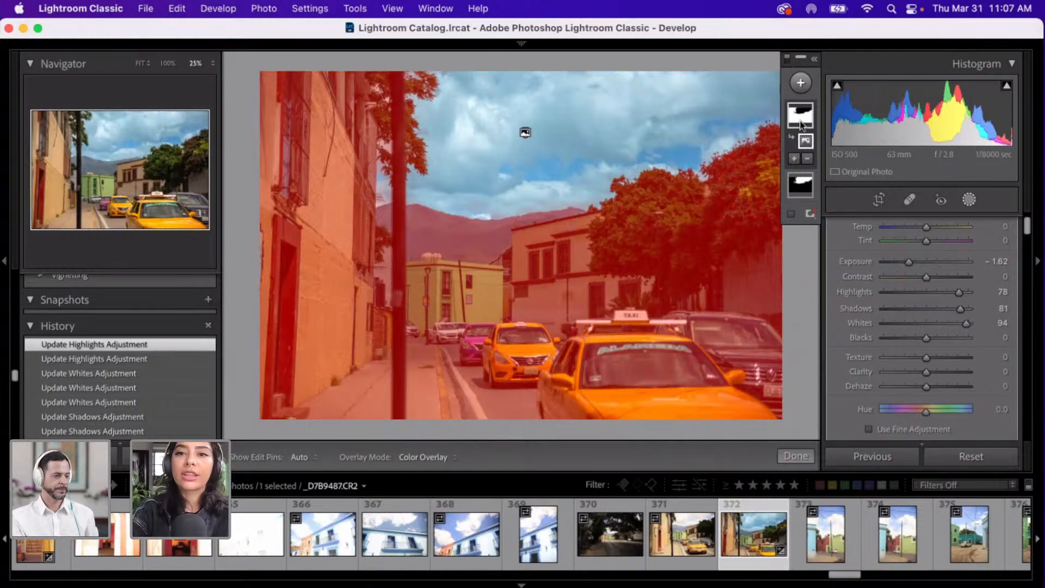
click(802, 123)
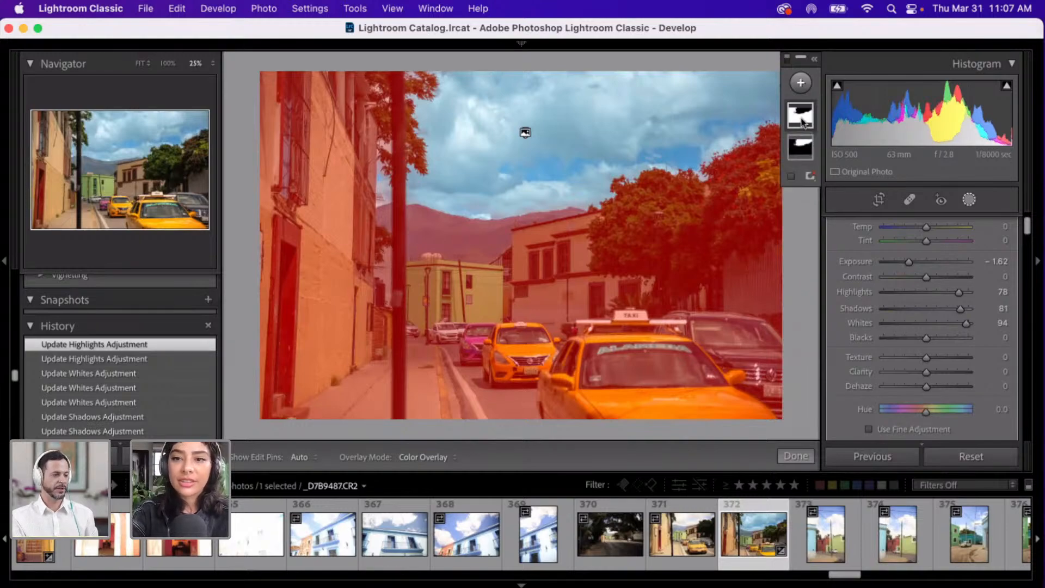
- Examine the inverted sky mask's overlay on the taxi photo with its edit pins shown and hidden, and leave masking
click(799, 116)
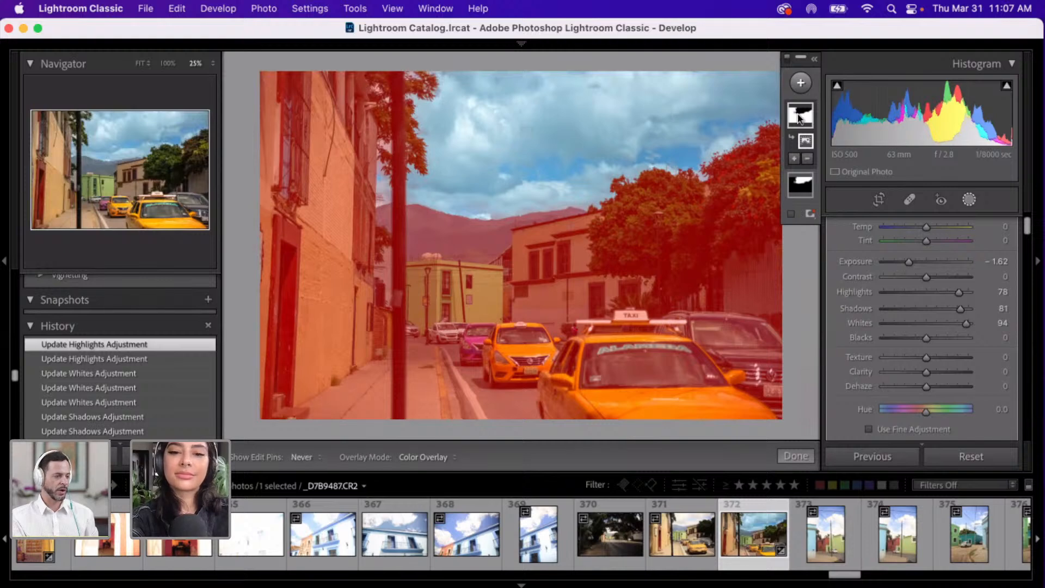
key(h)
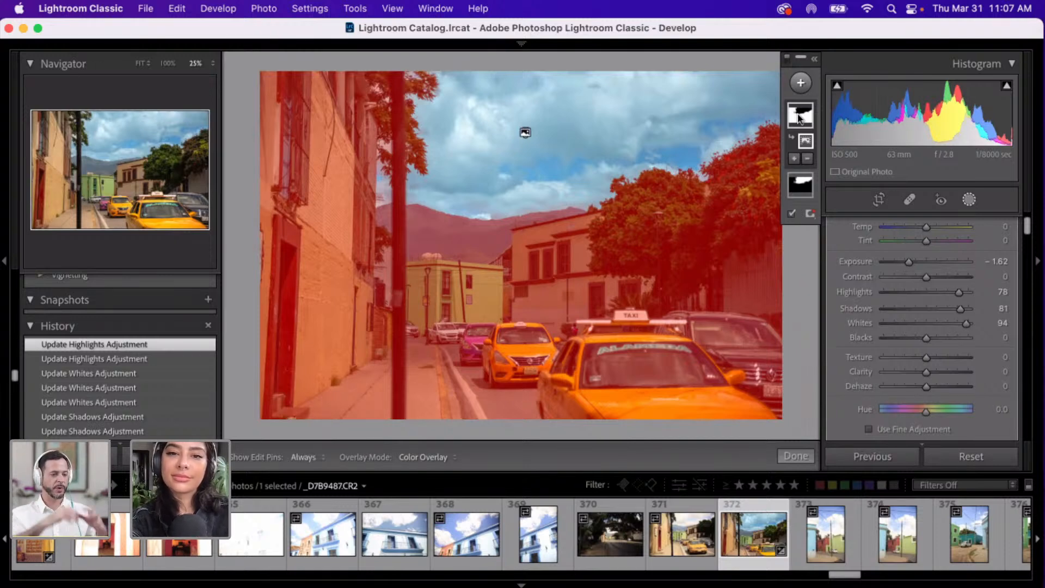
key(h)
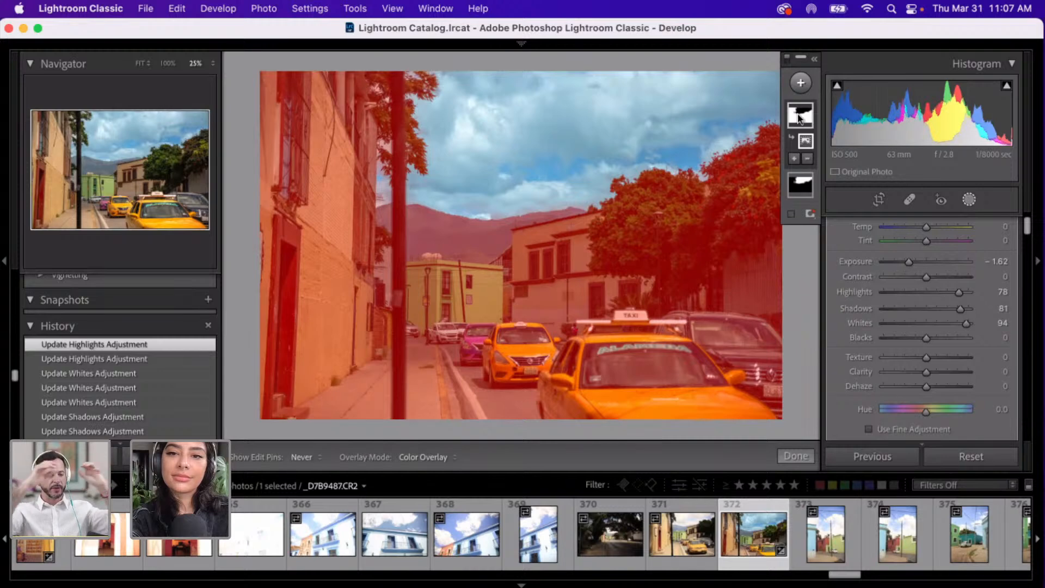
key(h)
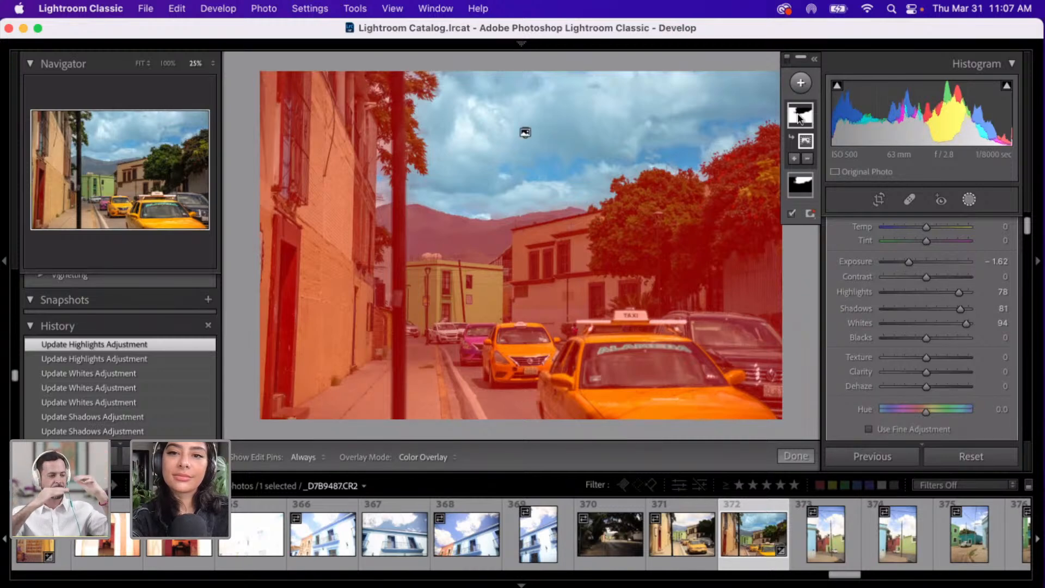
key(h)
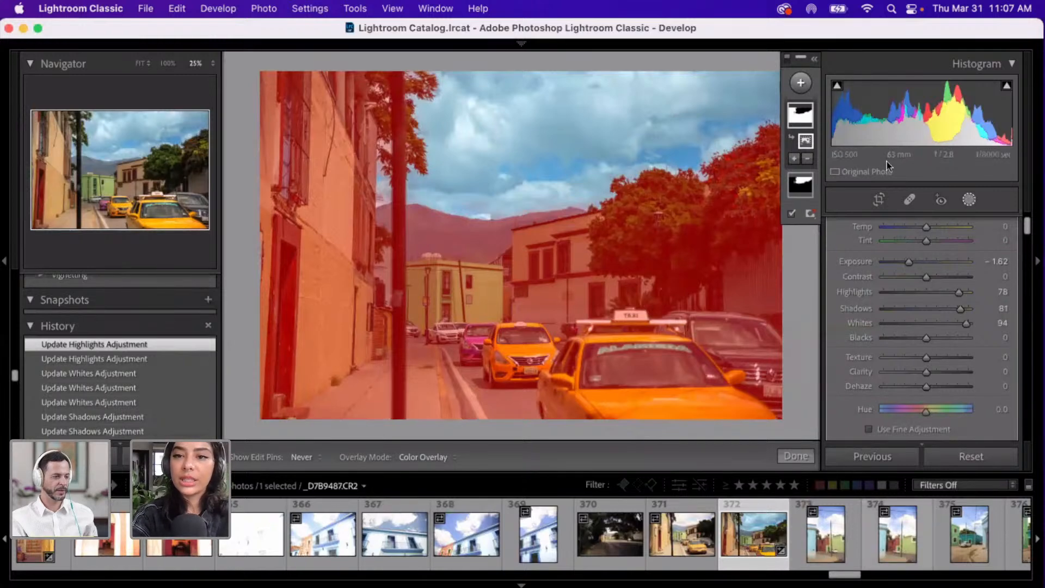
scroll(844, 282, up, 2)
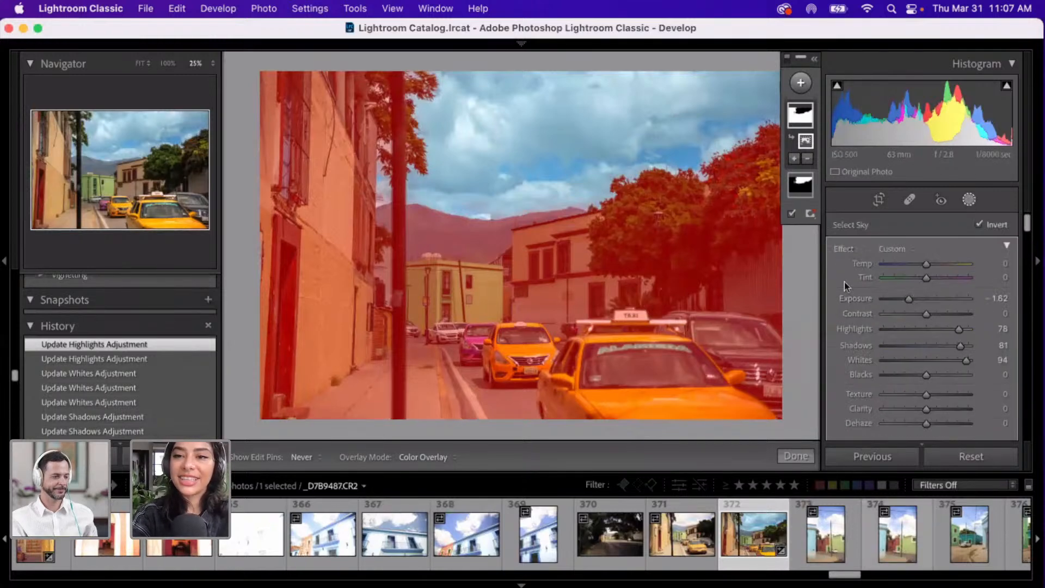
click(970, 199)
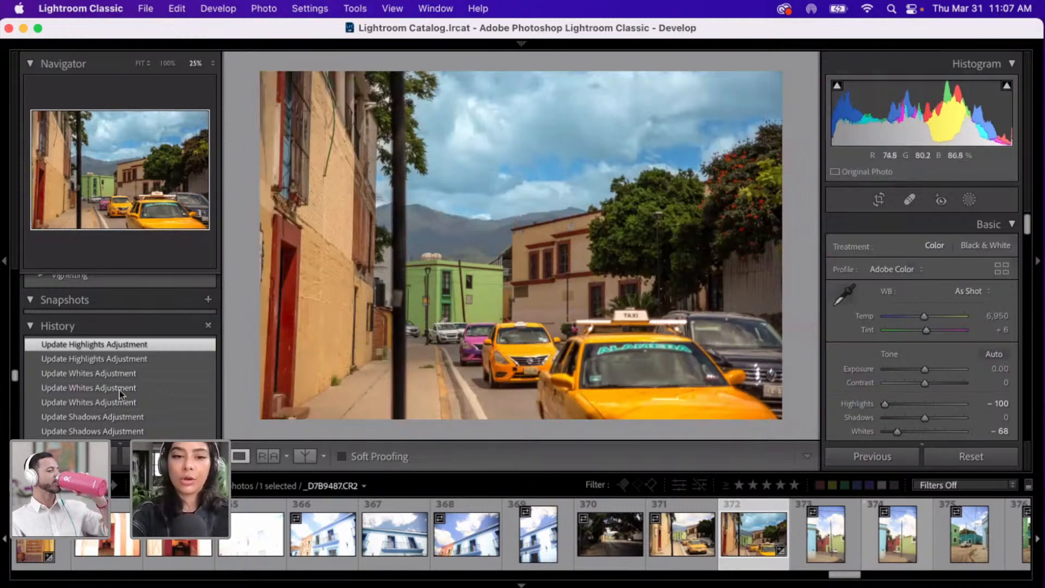
- Compare the taxi photo before and after editing in the split and top/bottom views, ending in the single-photo view
click(306, 458)
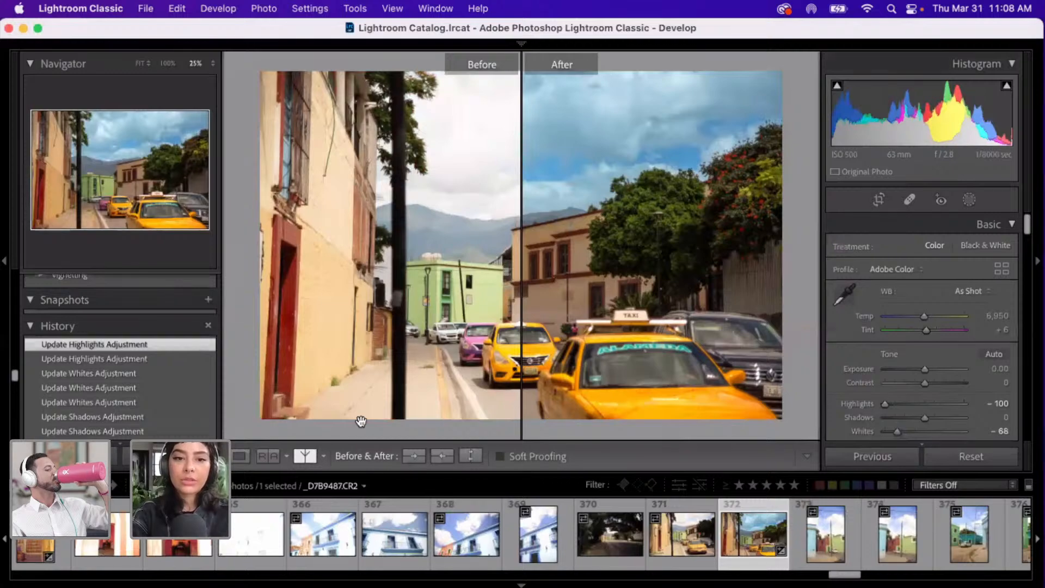
click(300, 458)
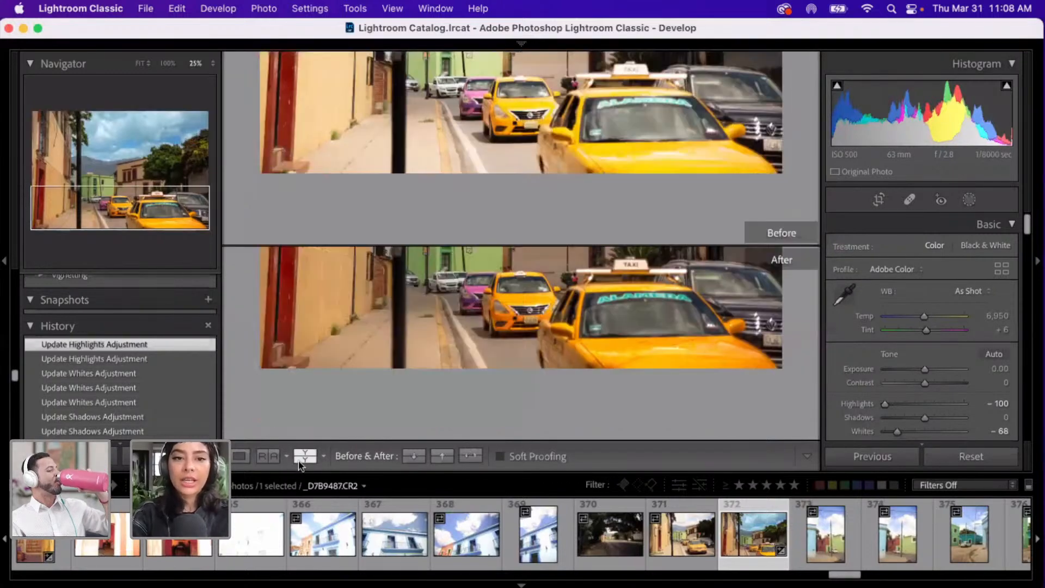
click(298, 460)
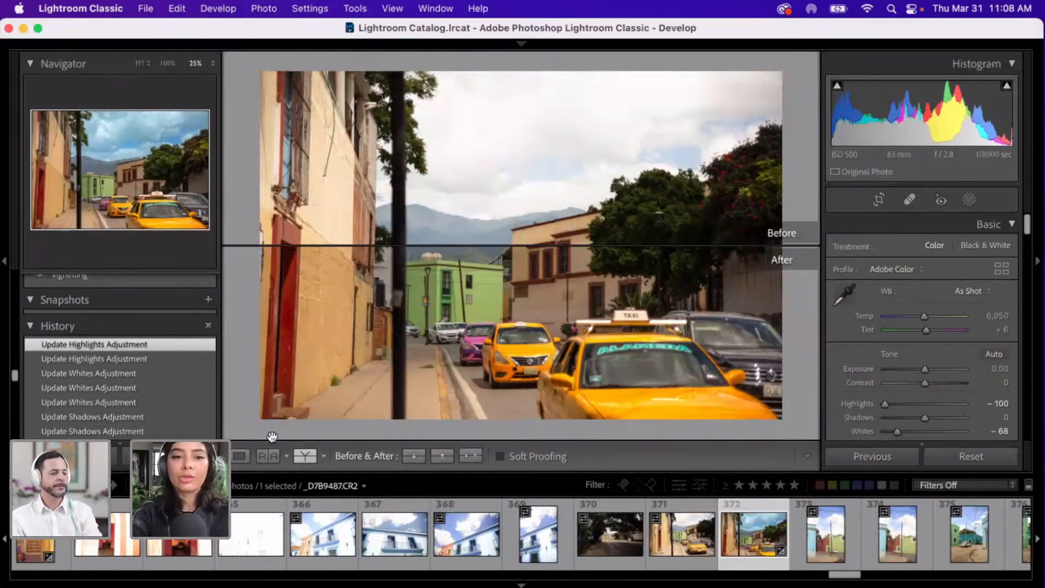
click(308, 459)
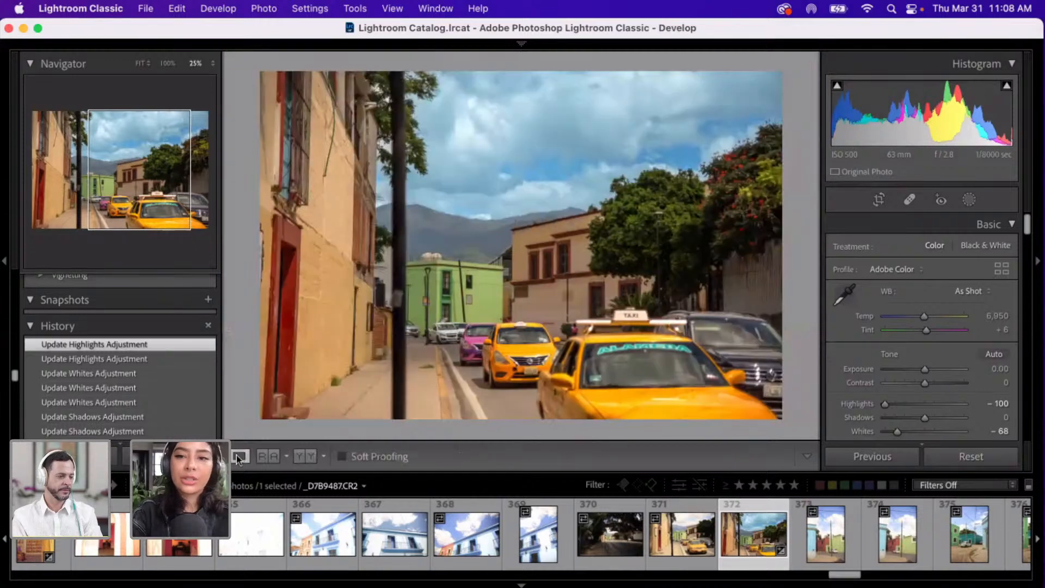
click(239, 456)
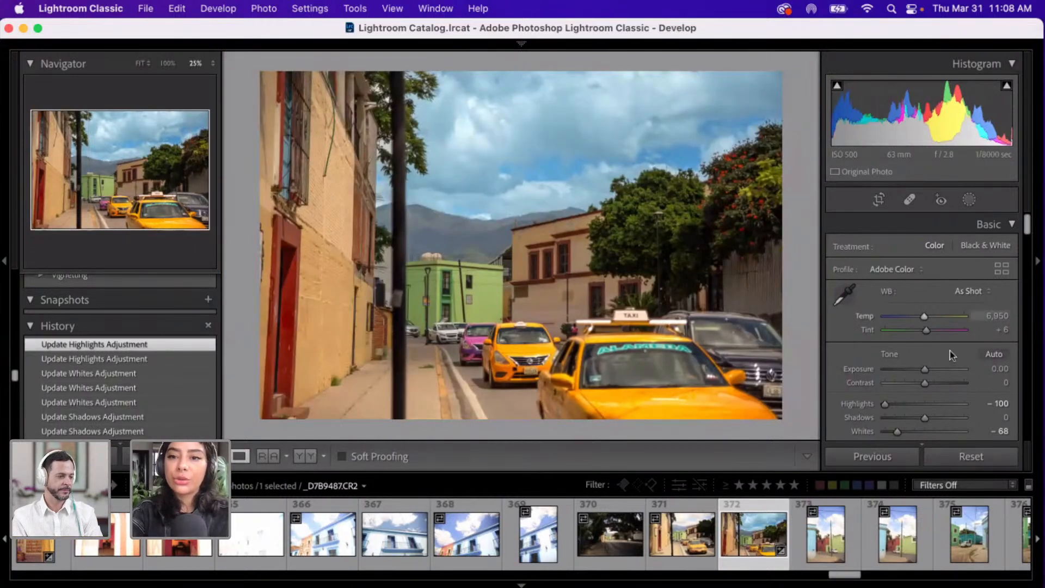
- Try warmer and cooler white balance on the taxi photo and set the temperature to 7,511
click(945, 319)
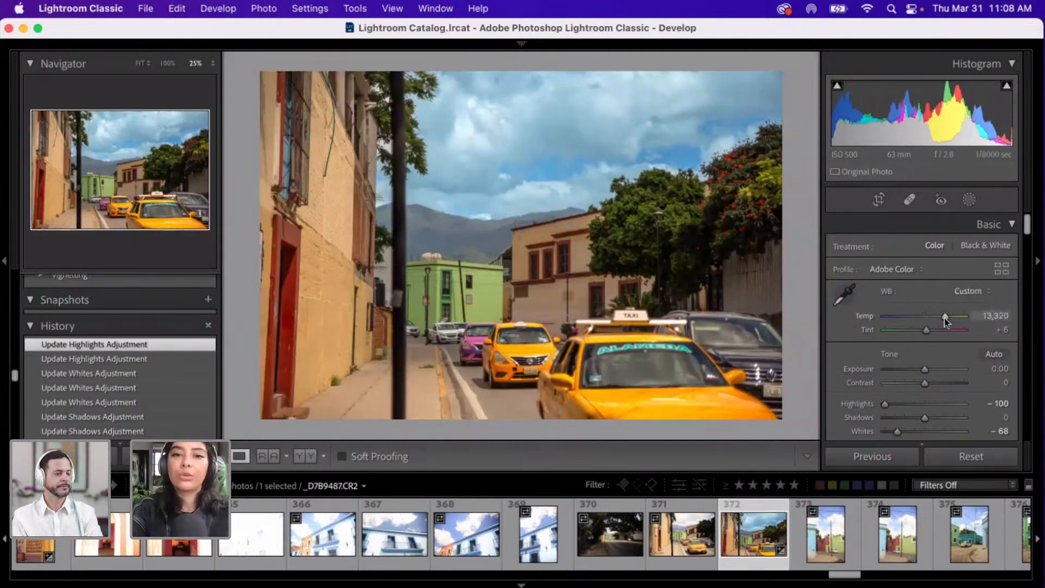
click(914, 320)
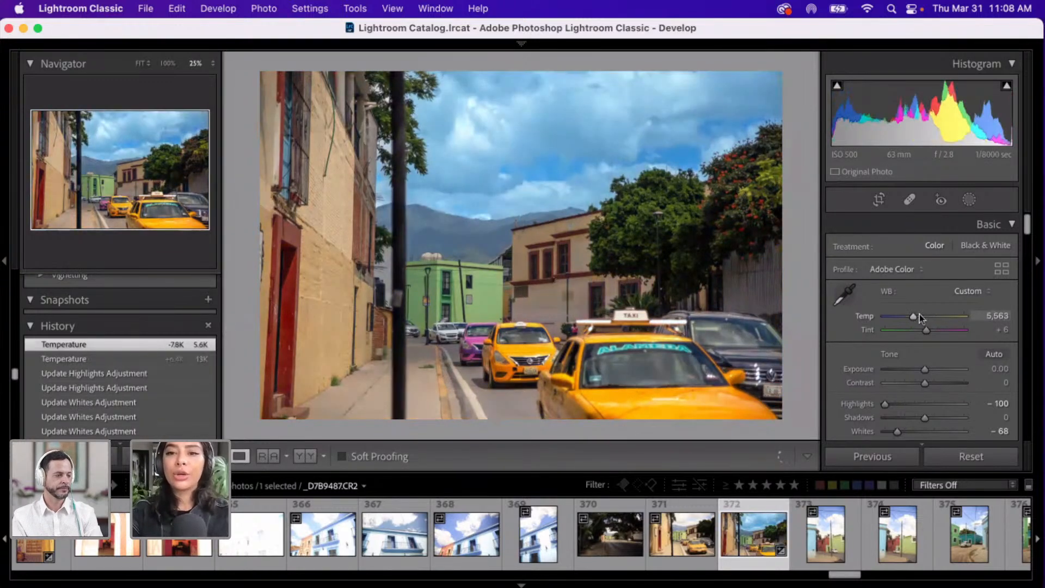
click(929, 317)
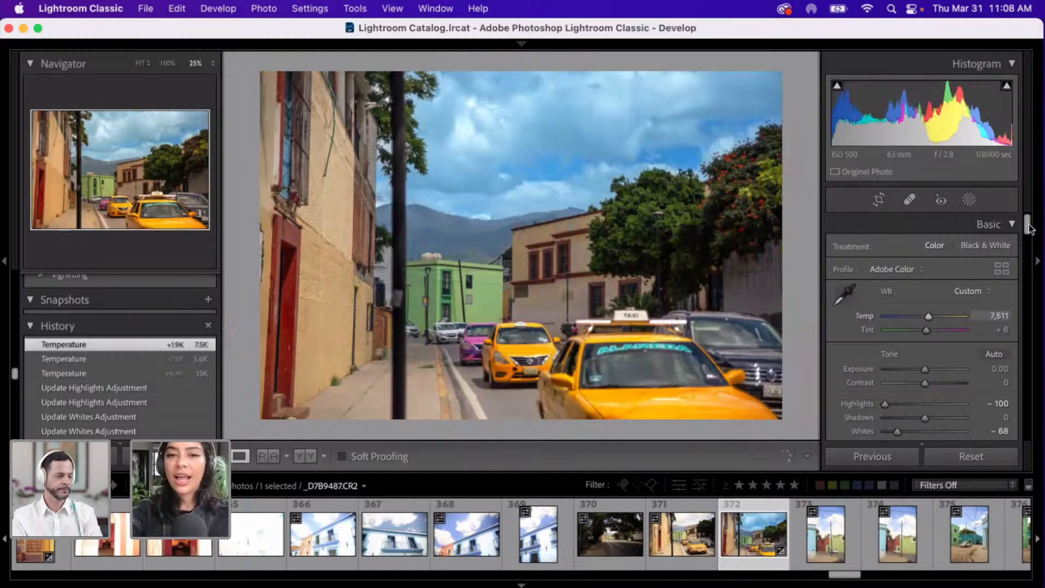
- Set the calibration shadows tint of the taxi photo to -44
scroll(1014, 324, down, 15)
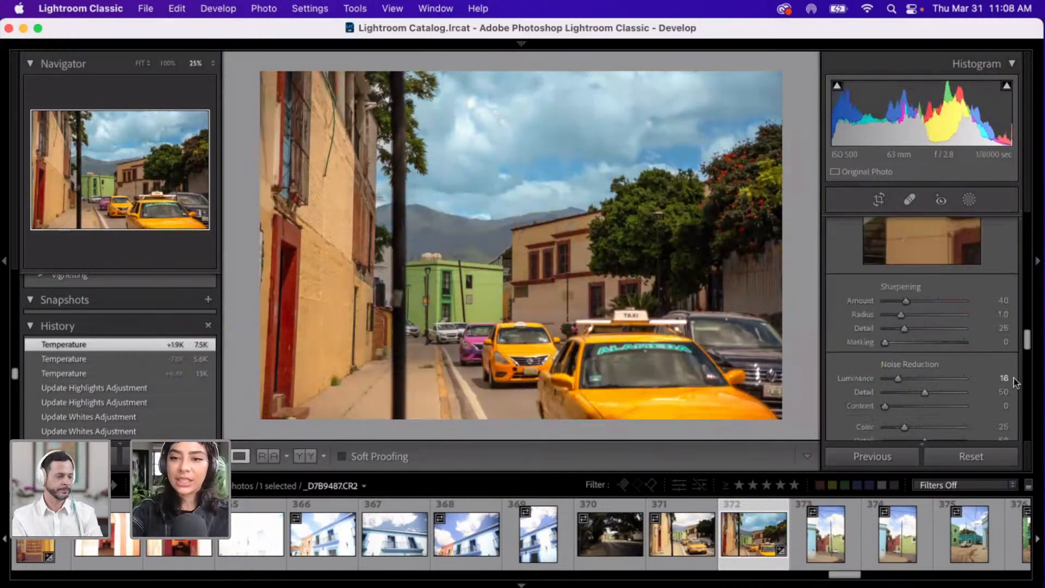
scroll(1013, 379, up, 1)
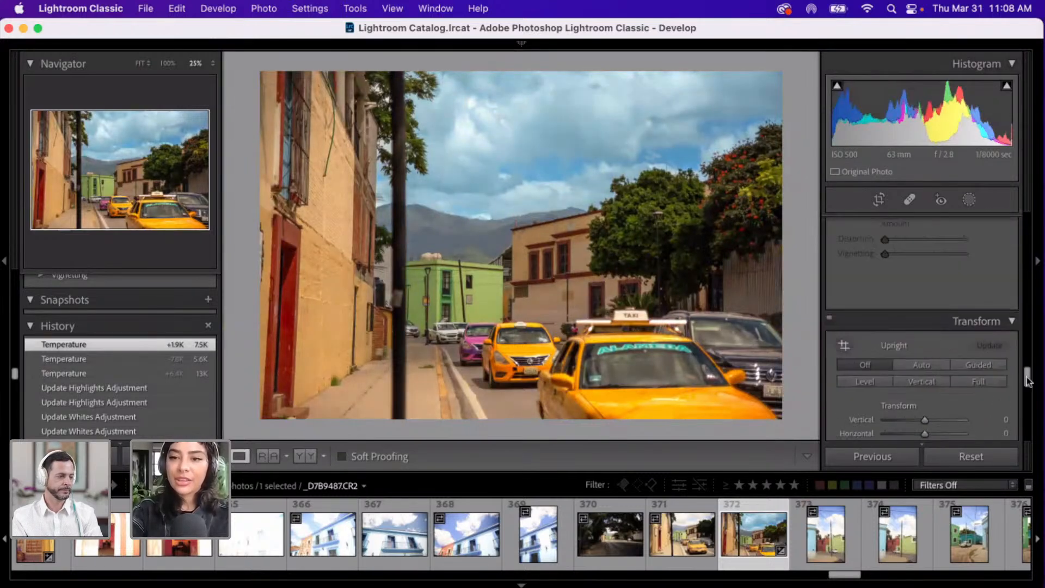
scroll(1029, 414, down, 5)
click(955, 341)
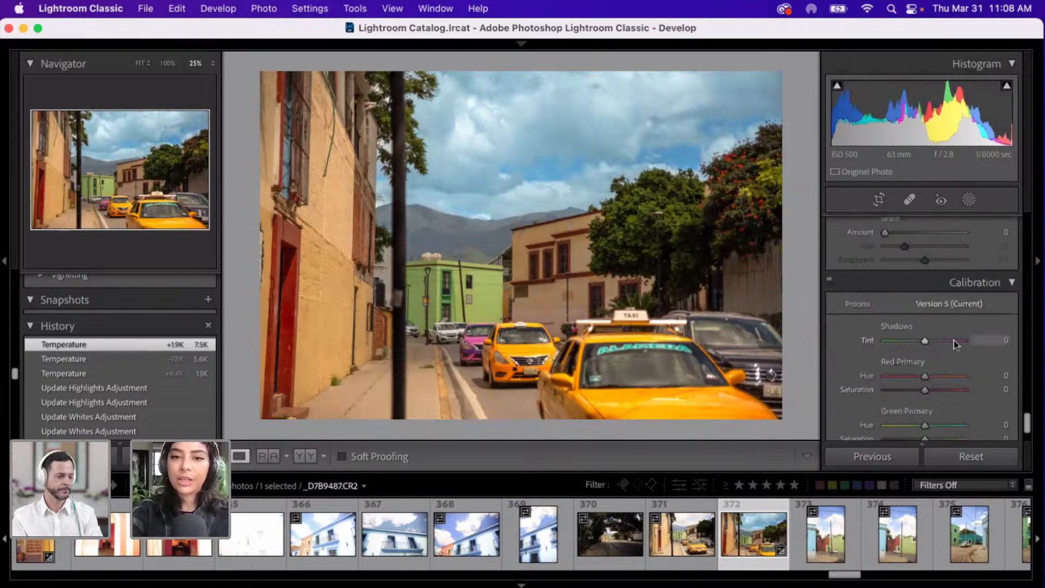
drag(954, 340, 907, 345)
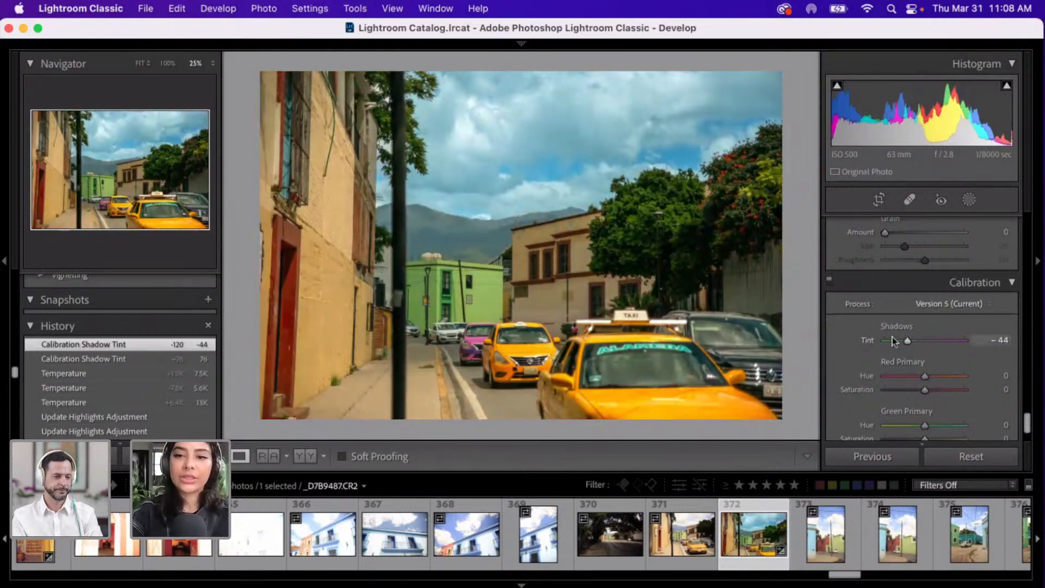
- Raise the overall exposure of the taxi photo to +0.95
scroll(880, 337, up, 5)
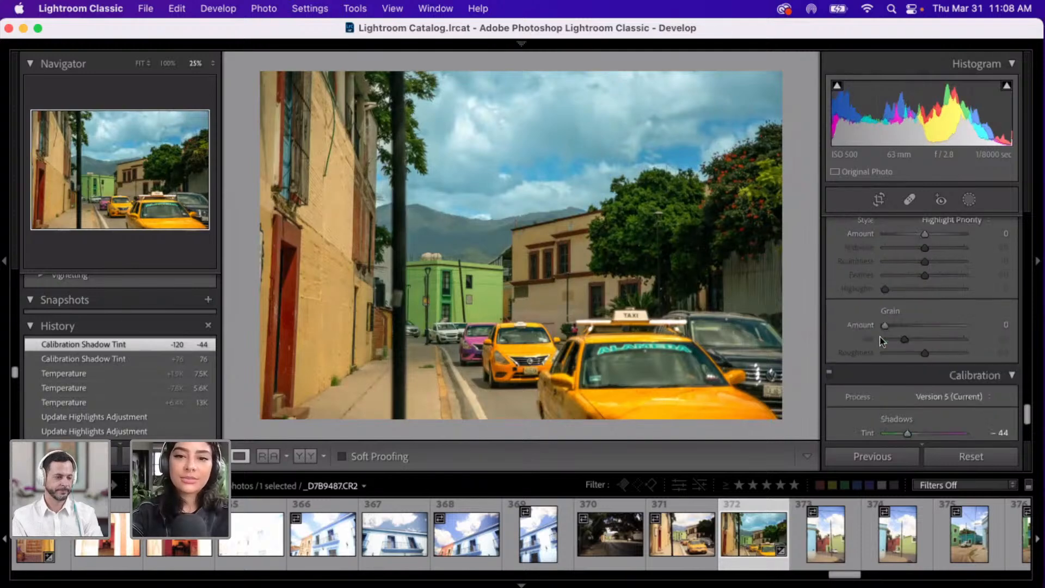
scroll(880, 336, up, 6)
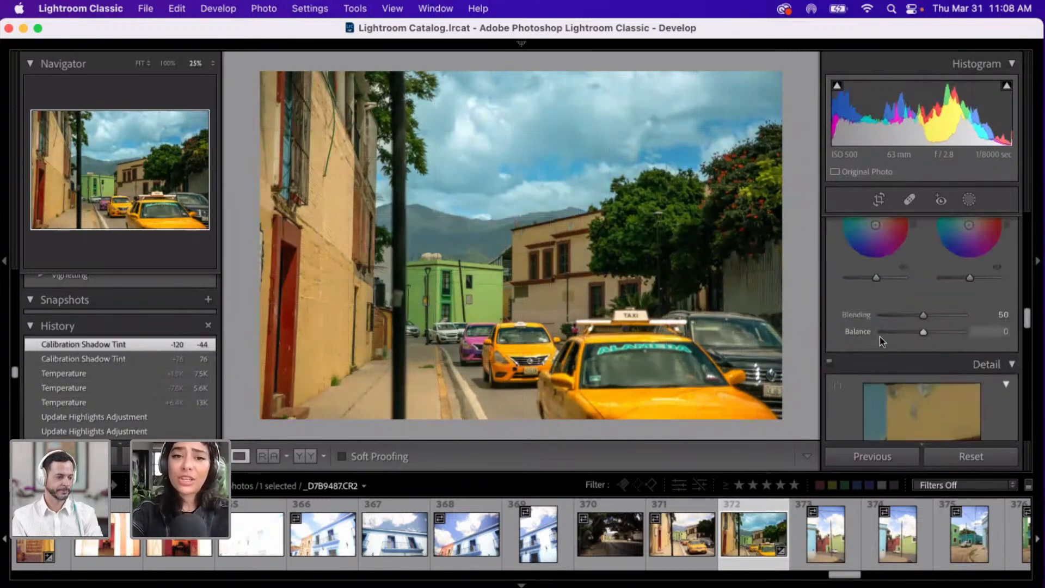
scroll(880, 336, up, 5)
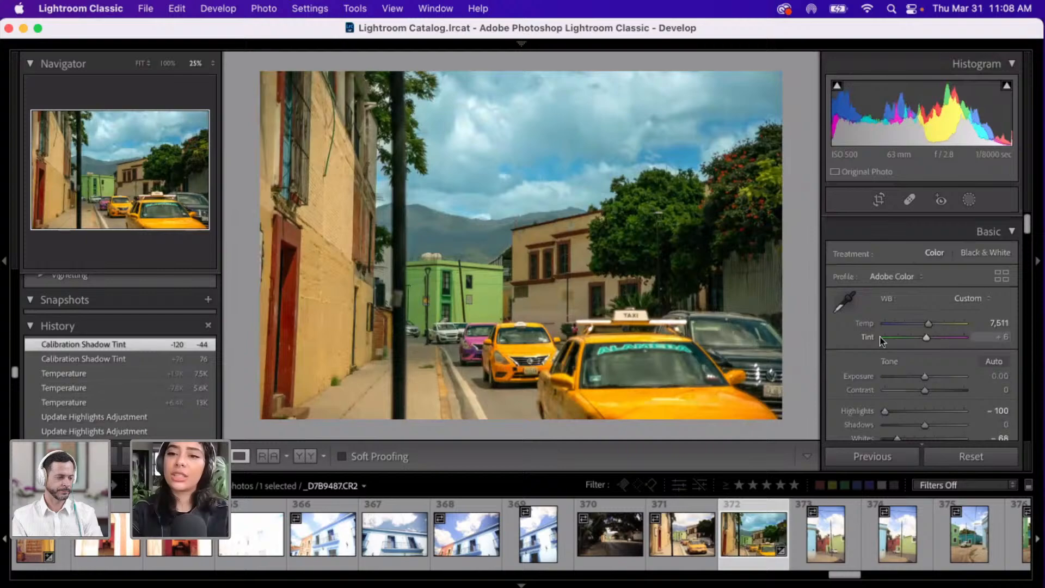
click(930, 369)
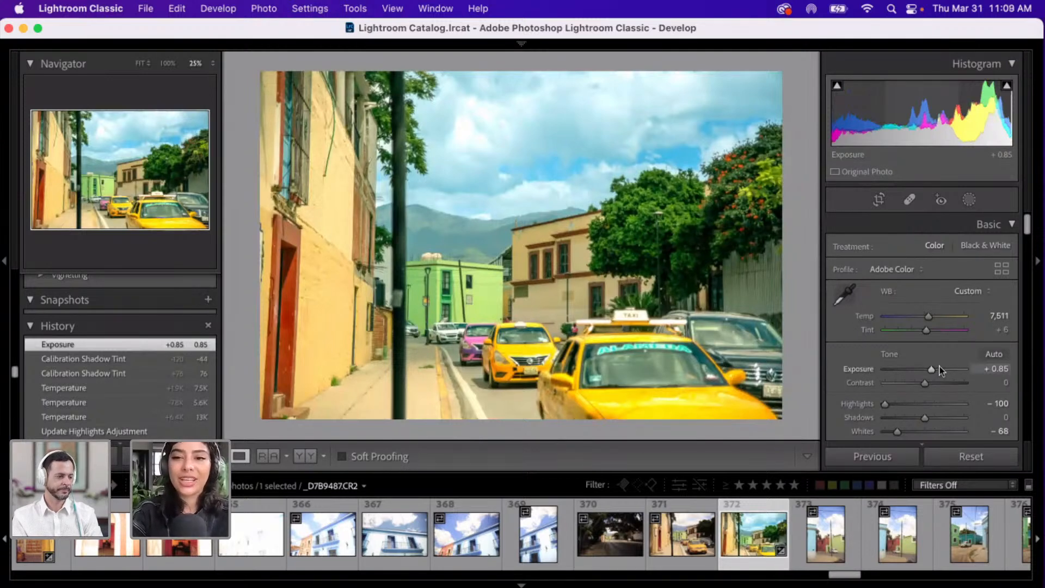
mouse_move(932, 369)
mouse_down()
mouse_move(941, 369)
mouse_move(933, 370)
mouse_up()
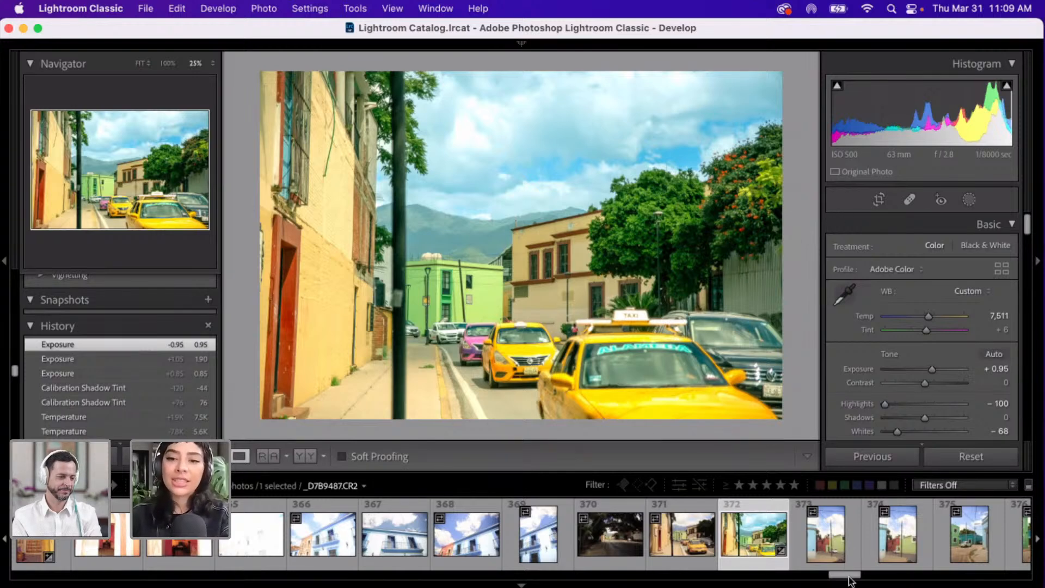
- Switch to the Library module and show the previous import as a thumbnail grid
click(648, 46)
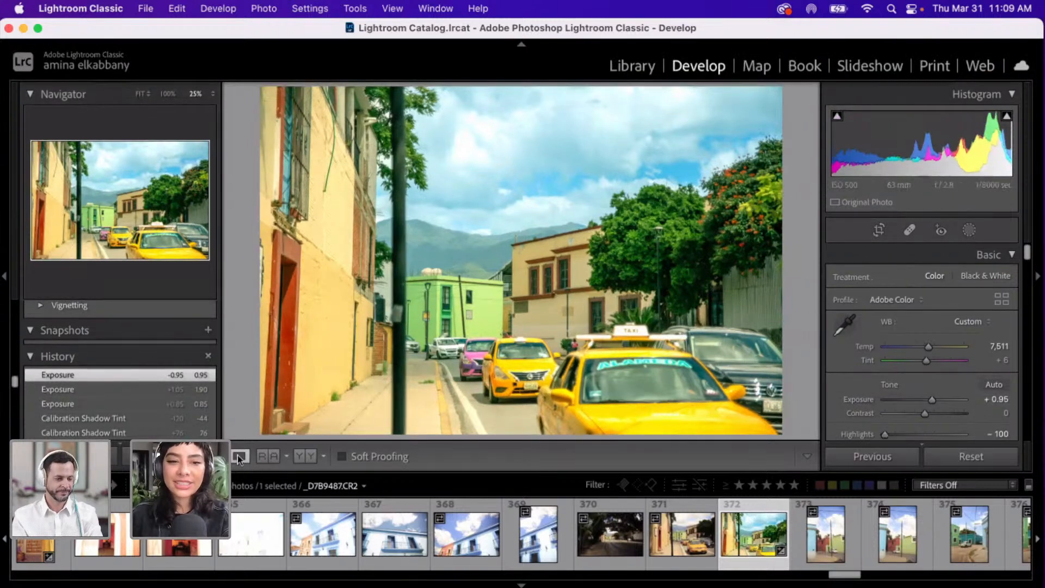
click(633, 66)
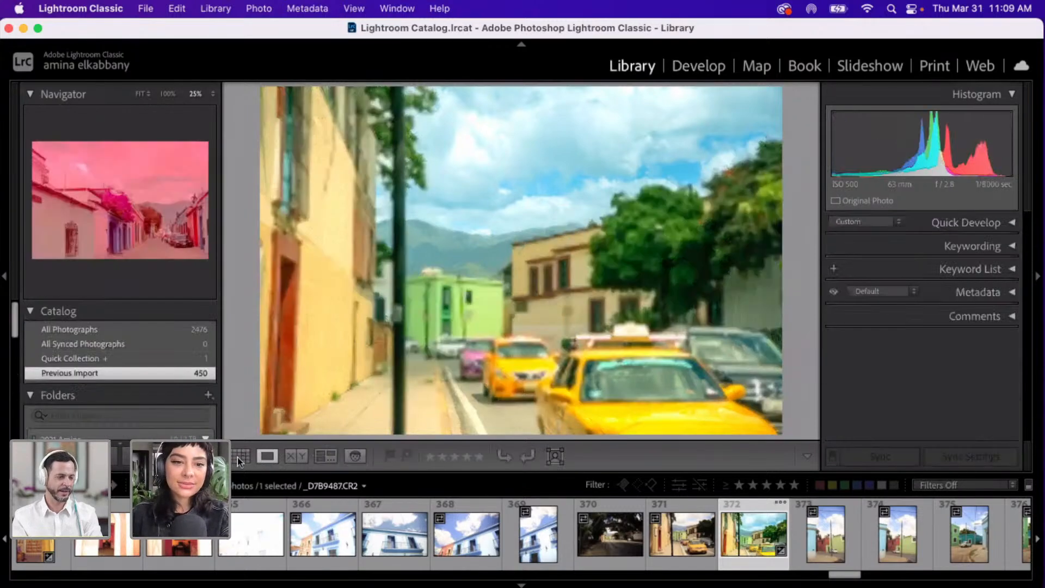
click(238, 457)
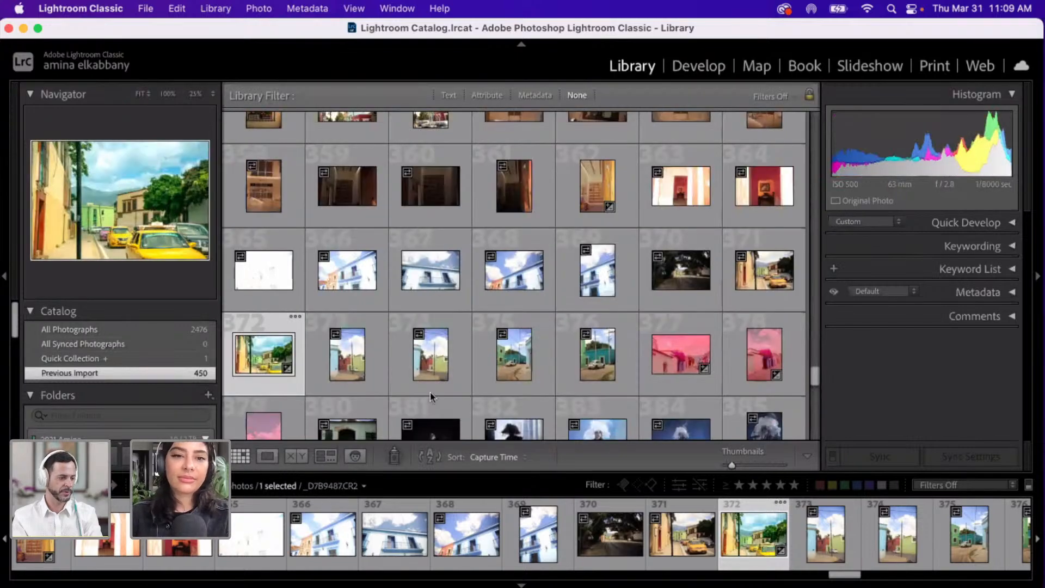
- Find the portrait of the woman sitting with a harp in the previous import and open it enlarged
scroll(430, 392, down, 3)
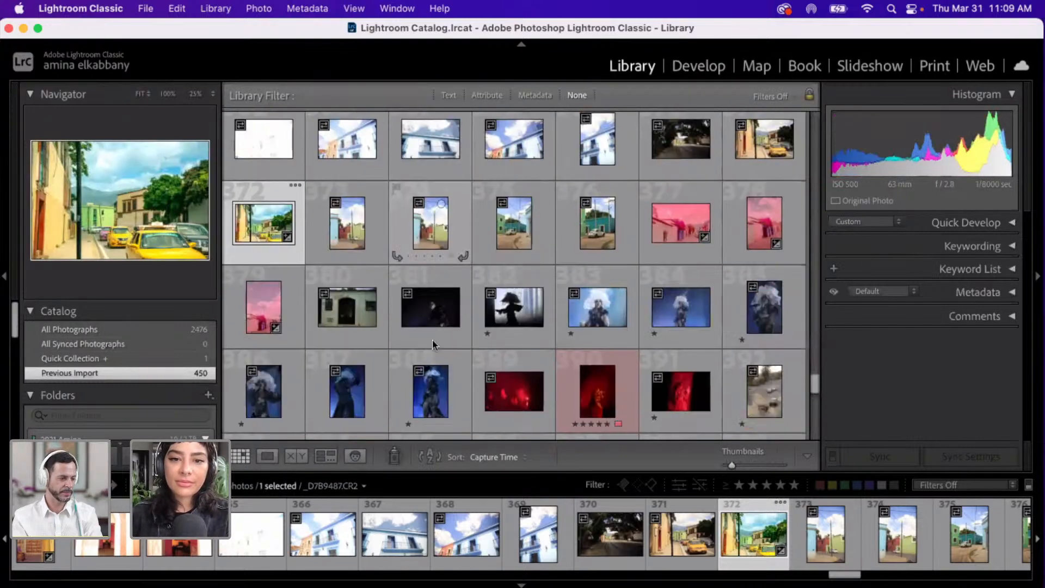
scroll(432, 344, down, 4)
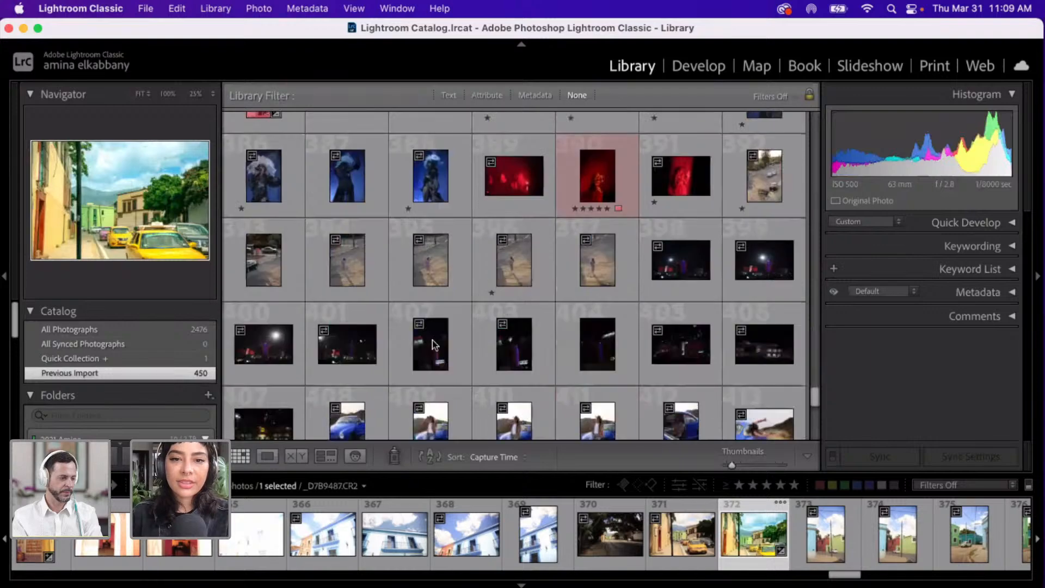
scroll(432, 339, down, 3)
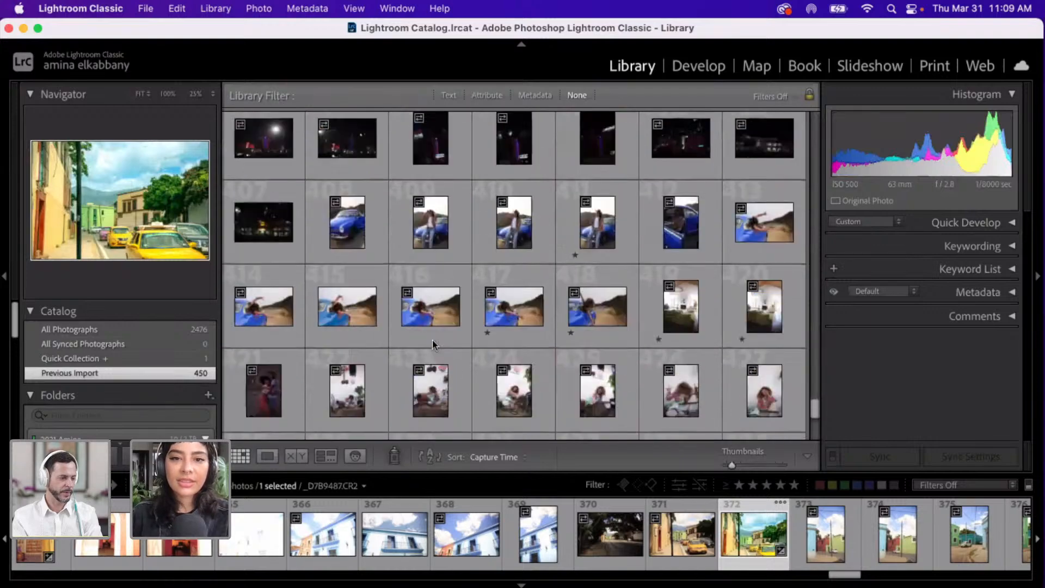
scroll(433, 344, down, 1)
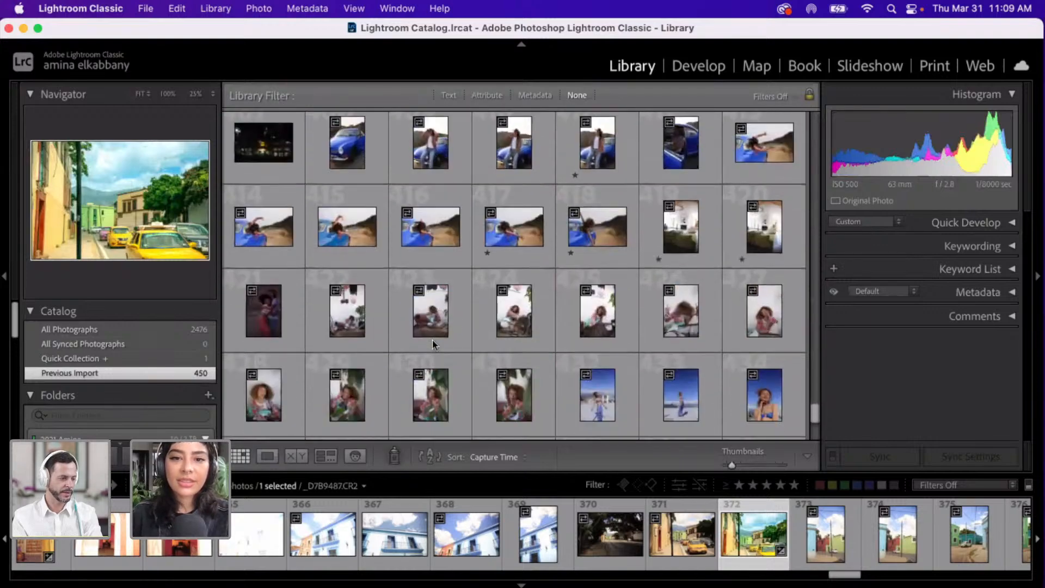
scroll(432, 340, down, 1)
scroll(433, 340, down, 2)
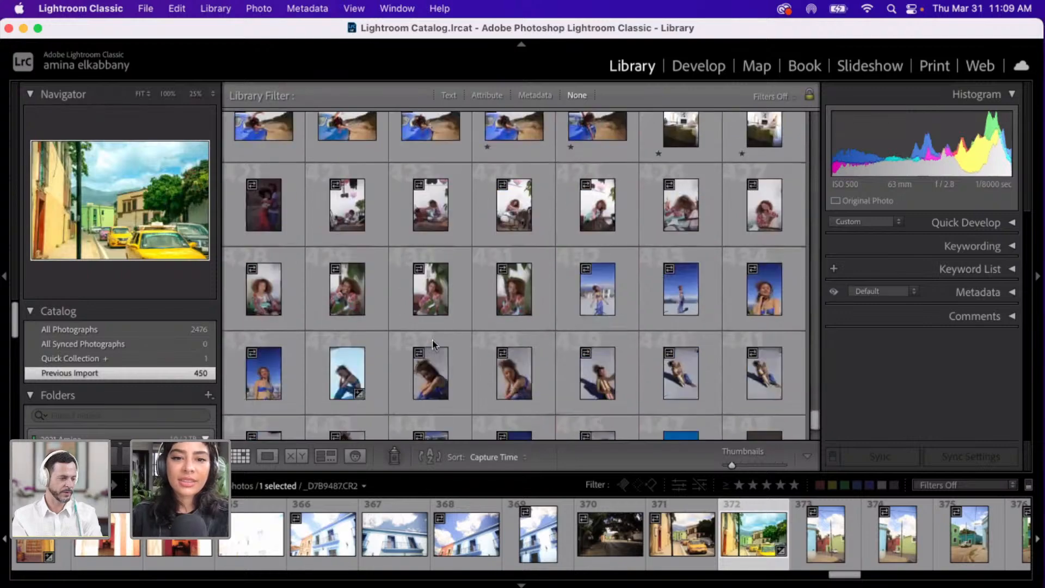
scroll(432, 340, down, 4)
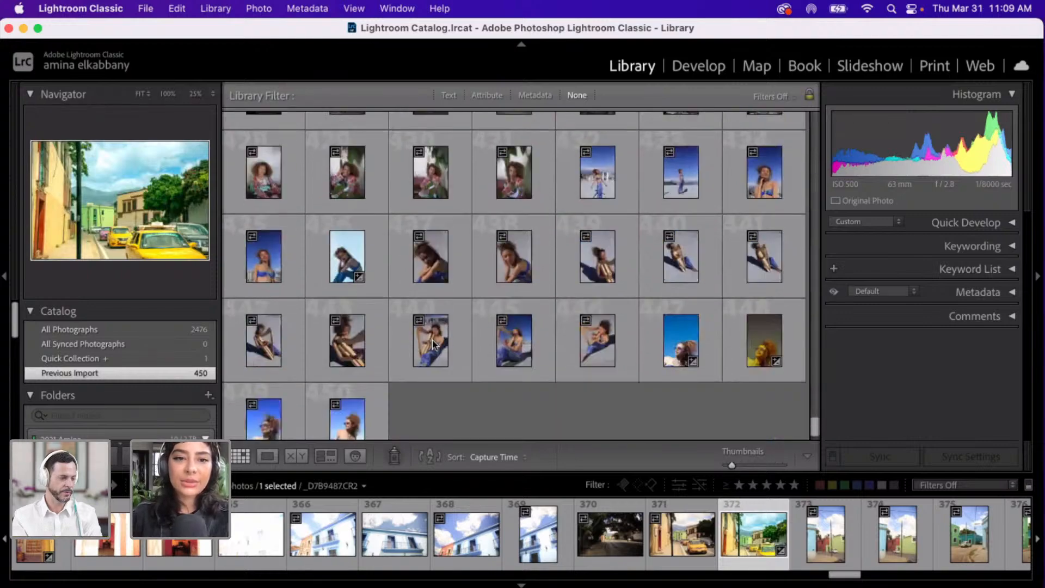
scroll(433, 343, down, 2)
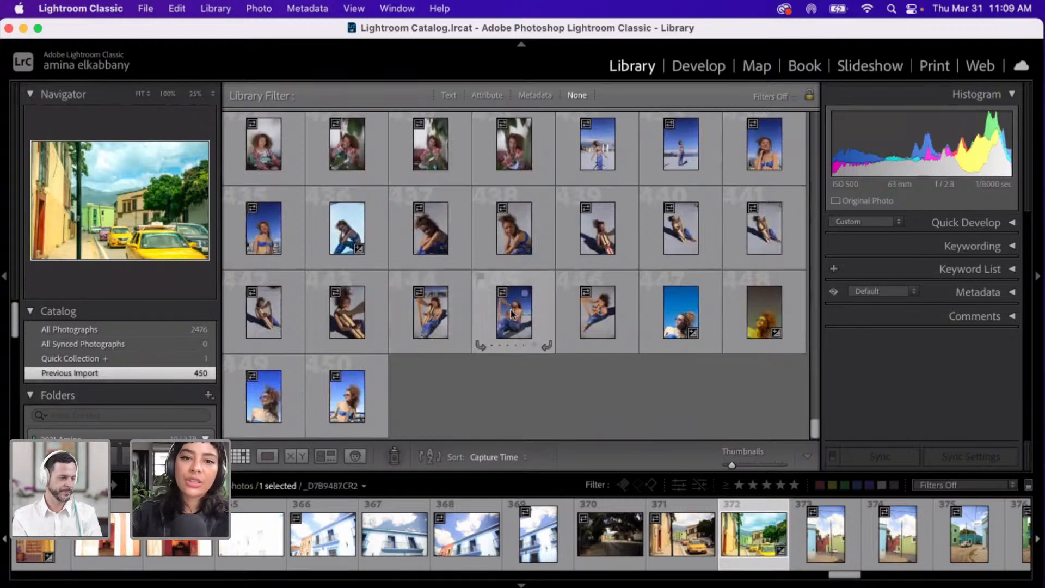
scroll(512, 337, up, 3)
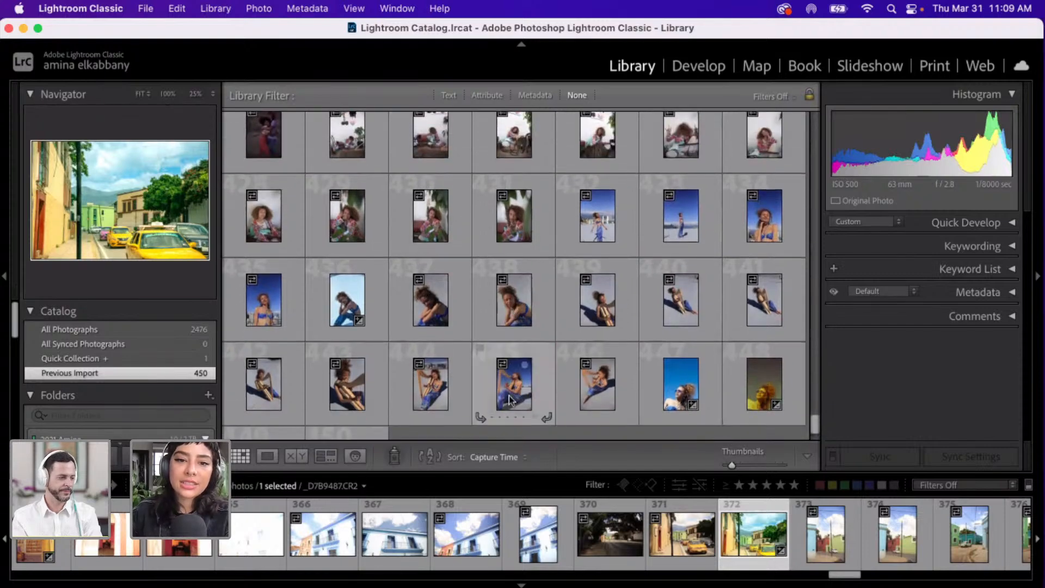
double_click(510, 400)
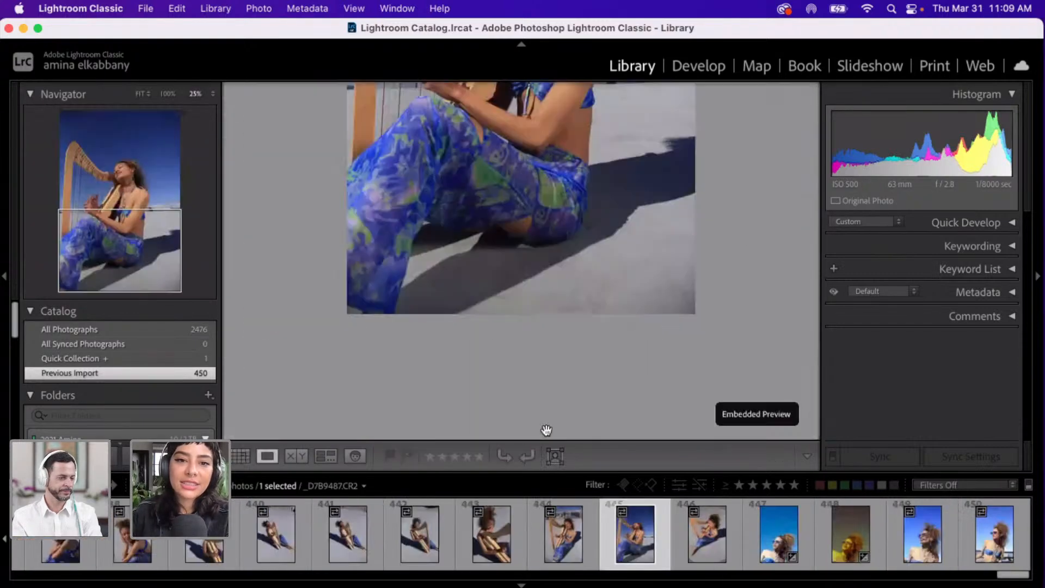
scroll(499, 315, up, 4)
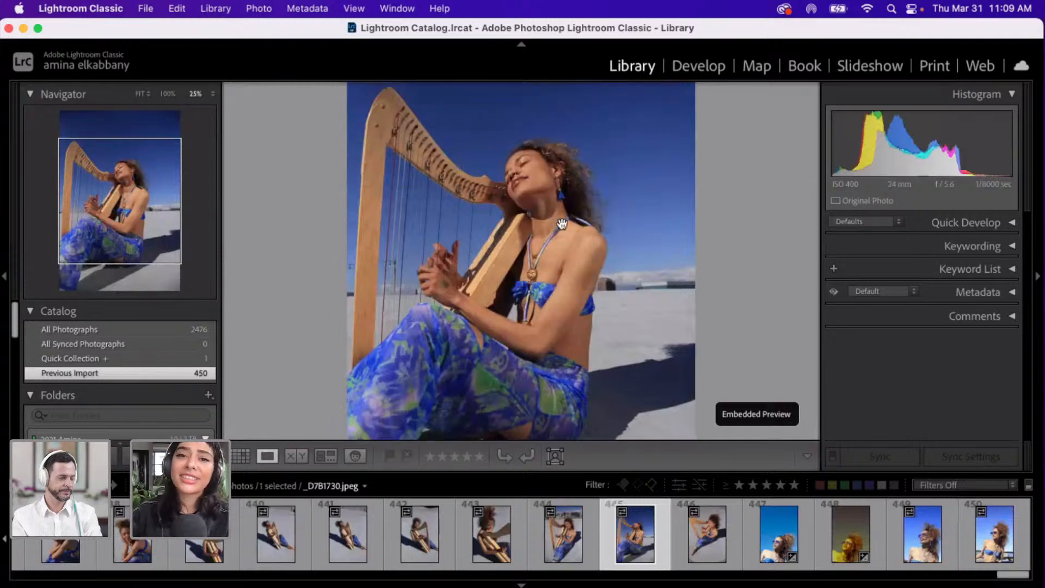
- Bring the harp portrait into the Develop module and frame the woman's upper body at 33.3% zoom
click(691, 73)
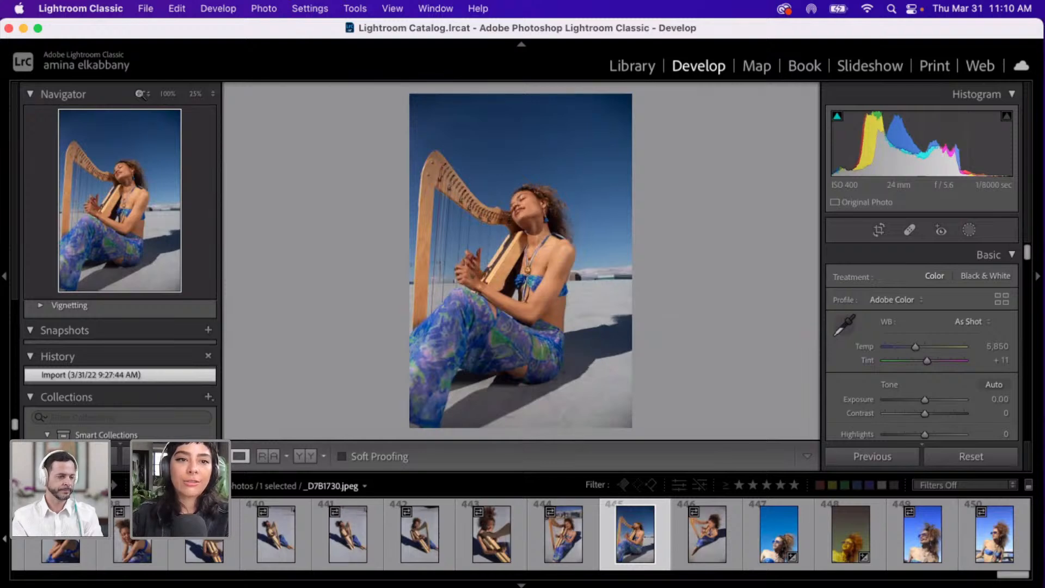
click(143, 94)
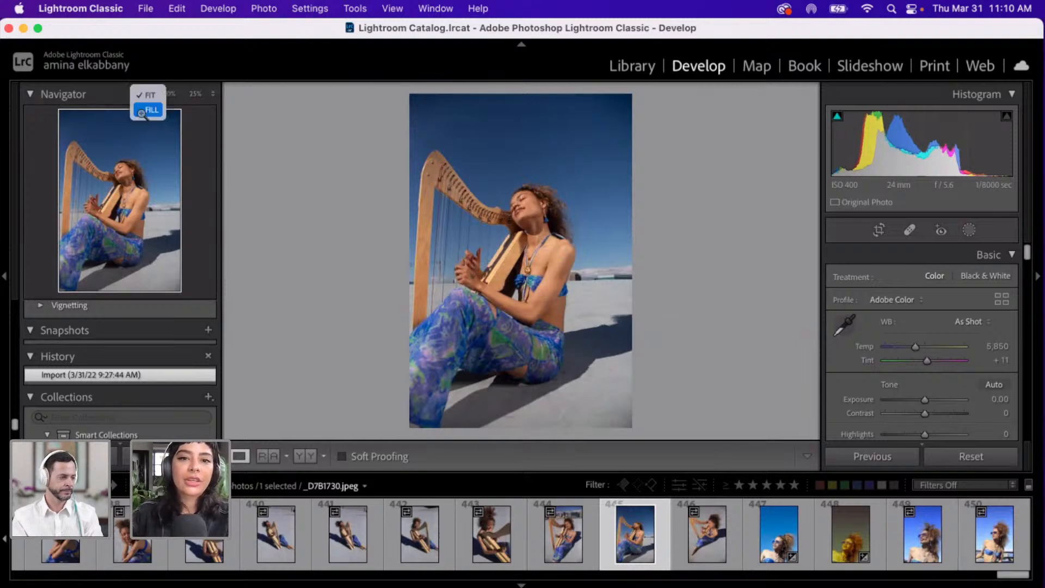
click(143, 112)
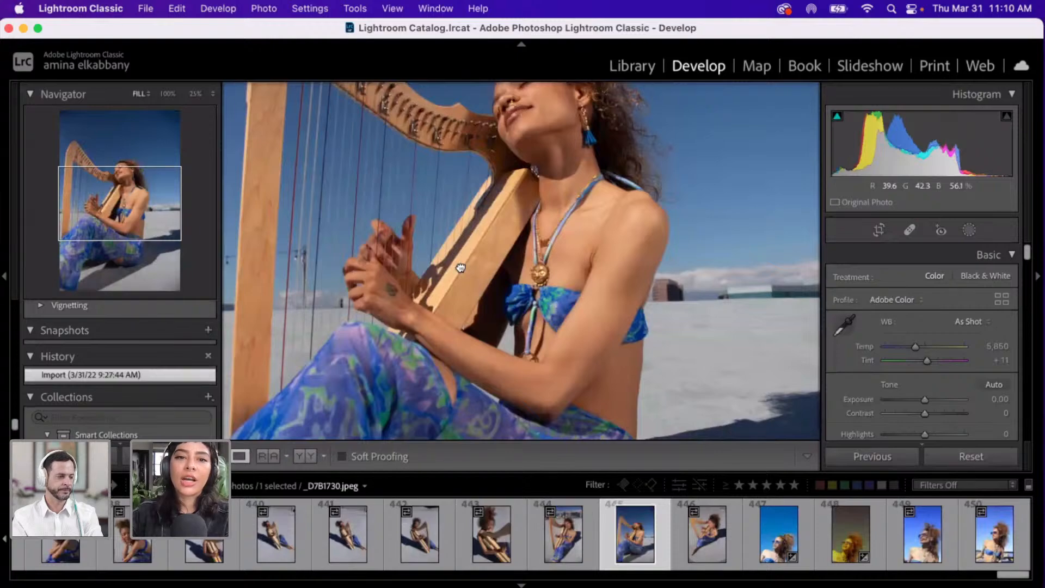
drag(461, 234, 434, 263)
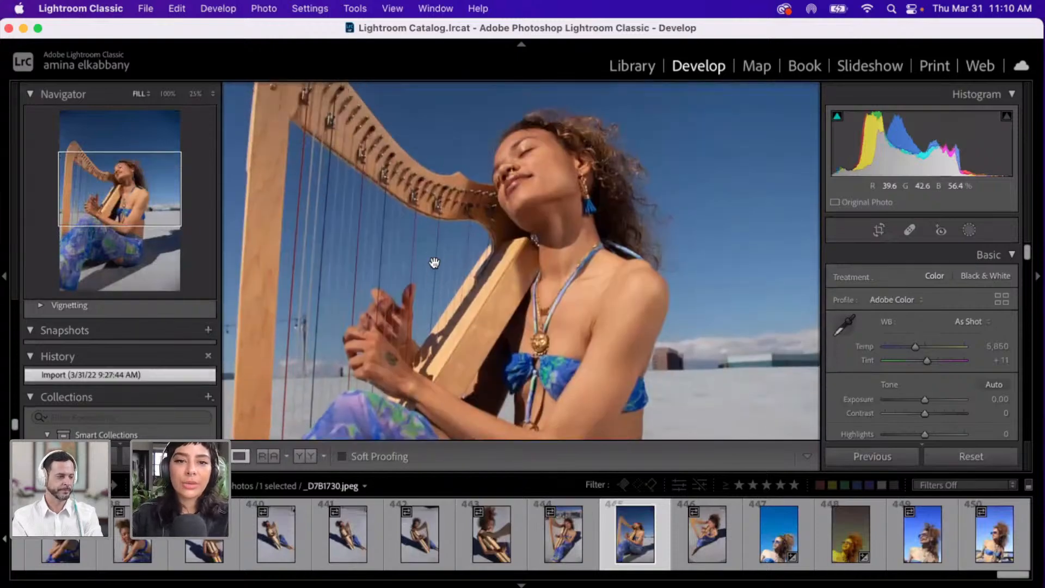
key(super+minus)
scroll(434, 263, down, 3)
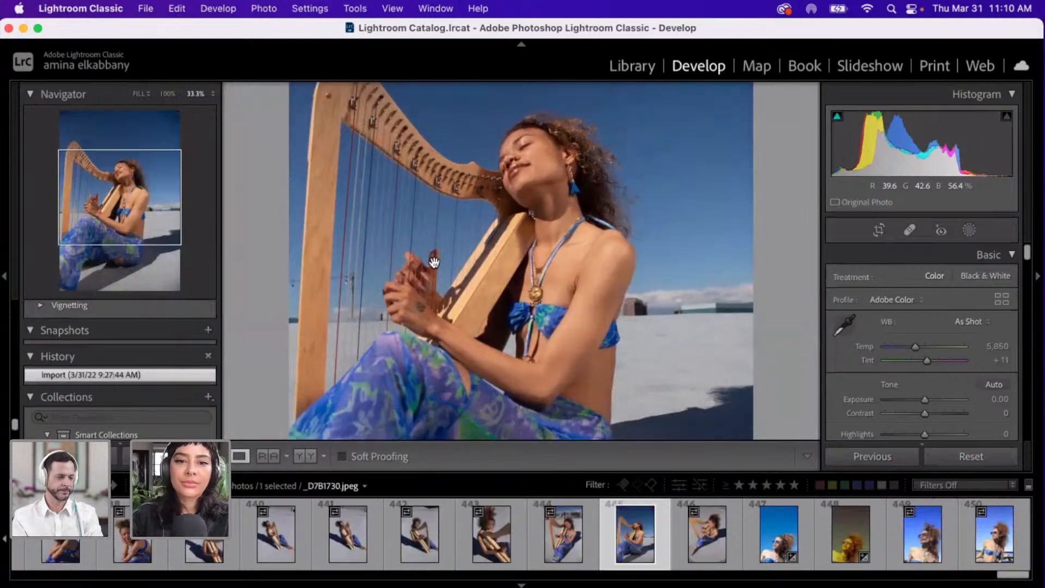
scroll(435, 263, up, 1)
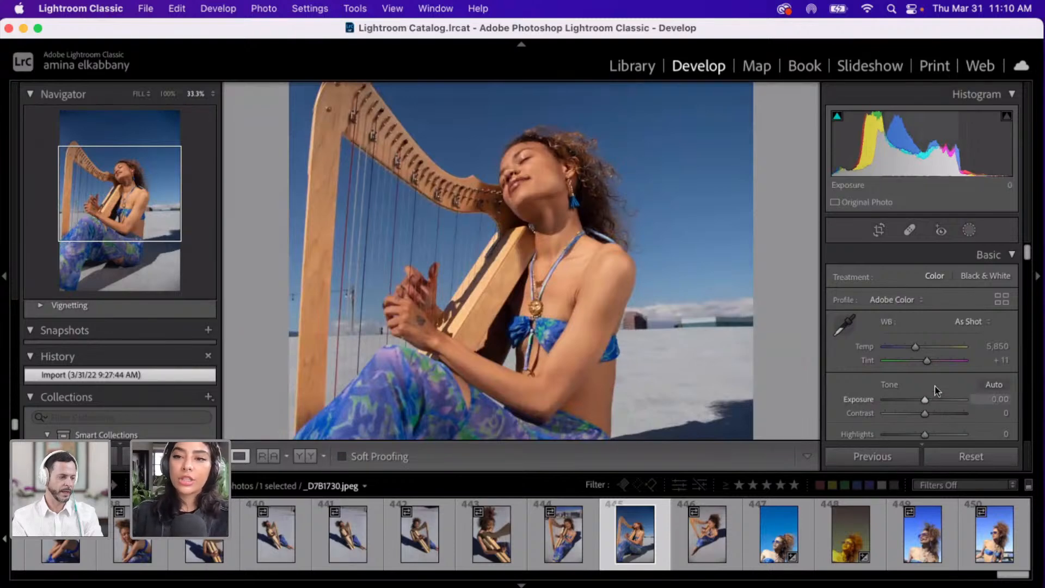
- Set the luminance noise reduction of the harp portrait to 64
scroll(935, 385, down, 5)
scroll(935, 384, down, 15)
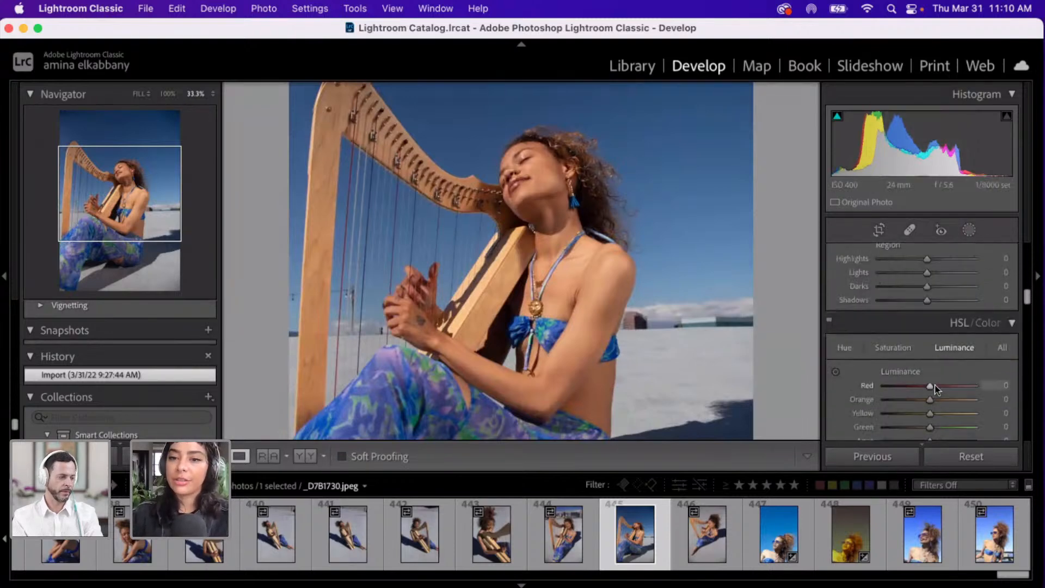
scroll(935, 385, down, 8)
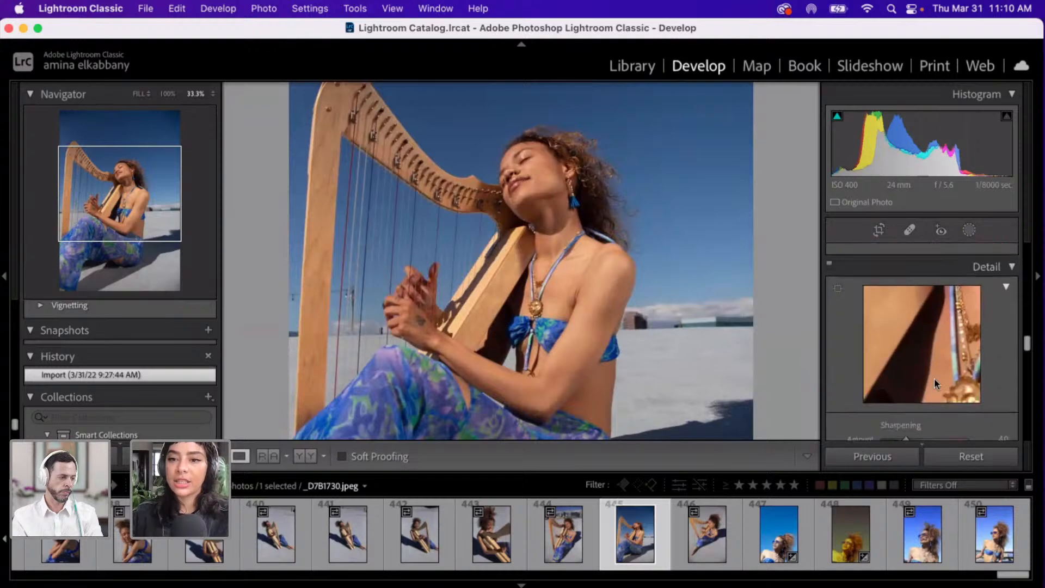
scroll(934, 378, down, 3)
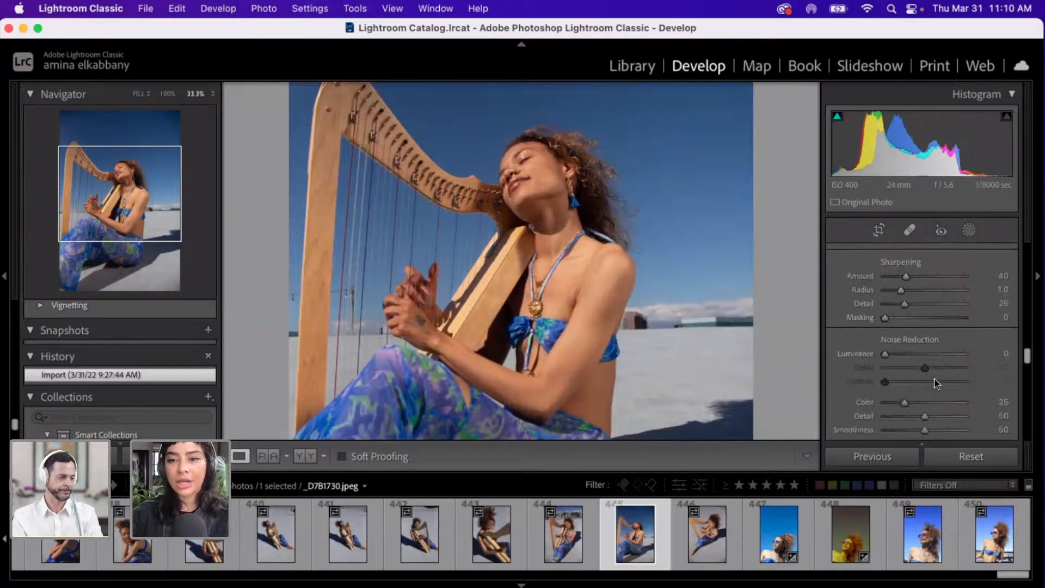
click(934, 353)
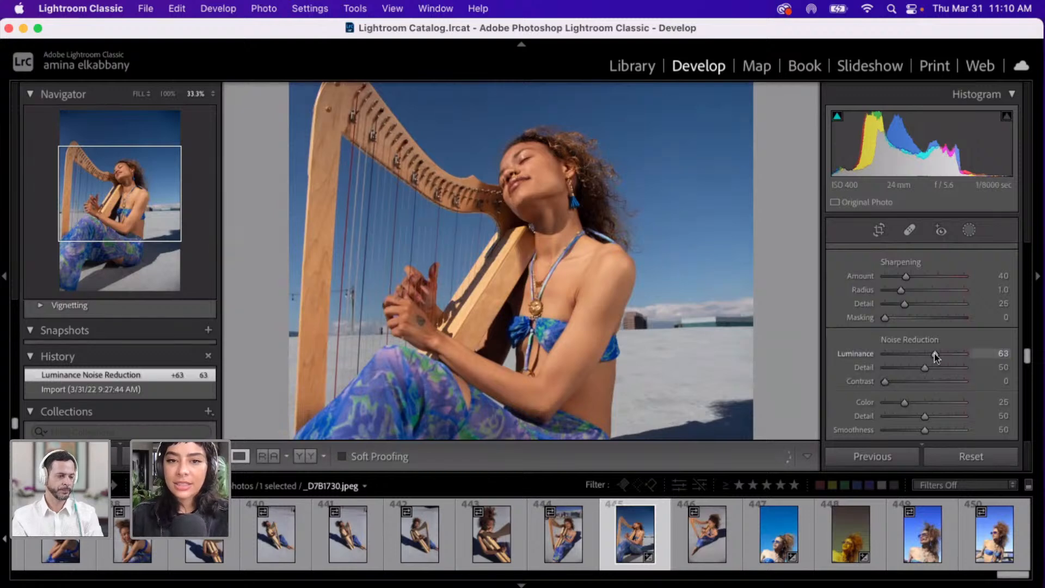
click(936, 354)
- Soften the harp portrait by setting texture to -6 and clarity to -82
scroll(903, 315, up, 5)
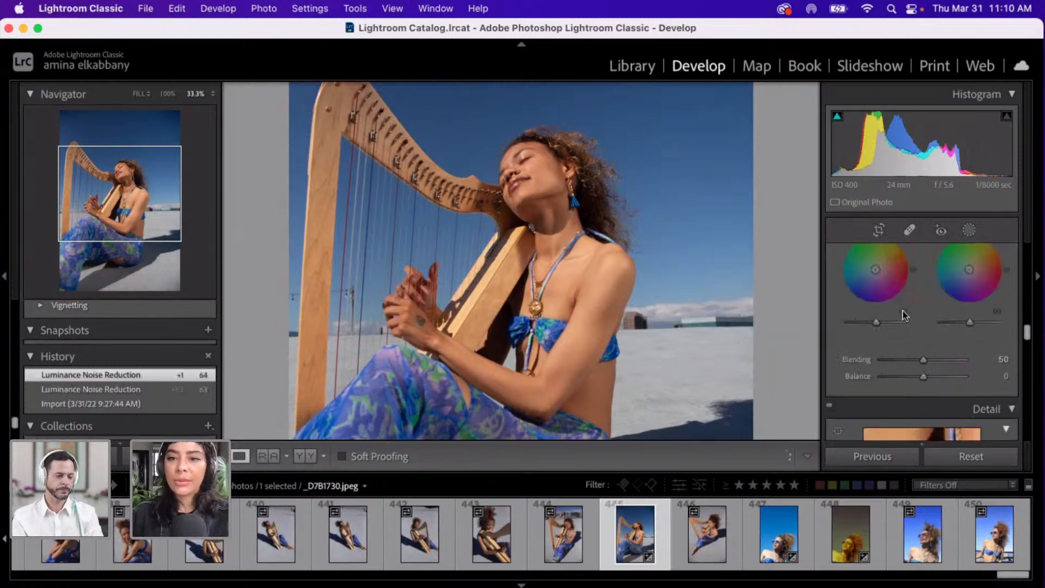
scroll(902, 310, up, 6)
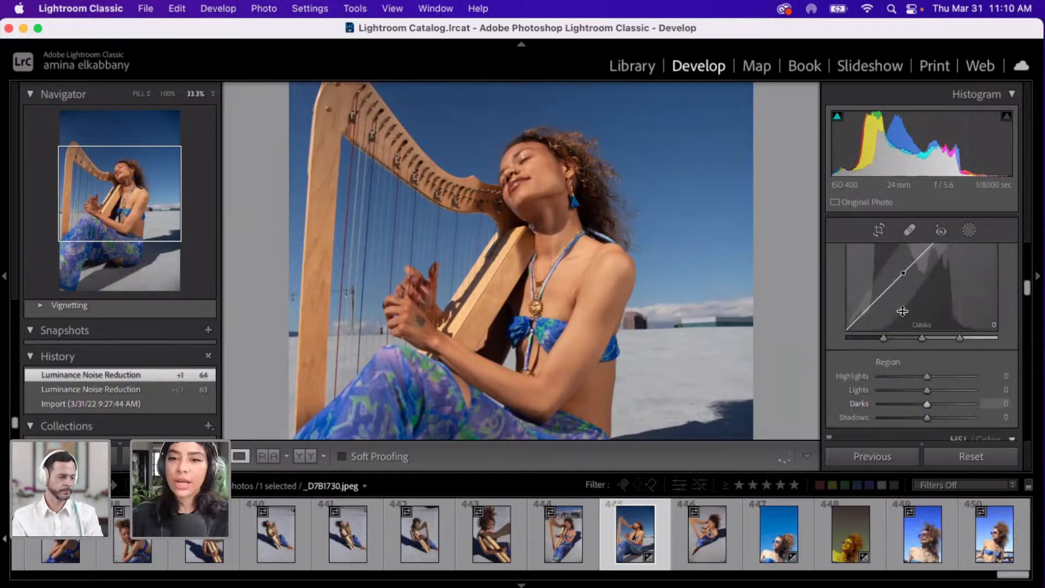
scroll(902, 311, up, 5)
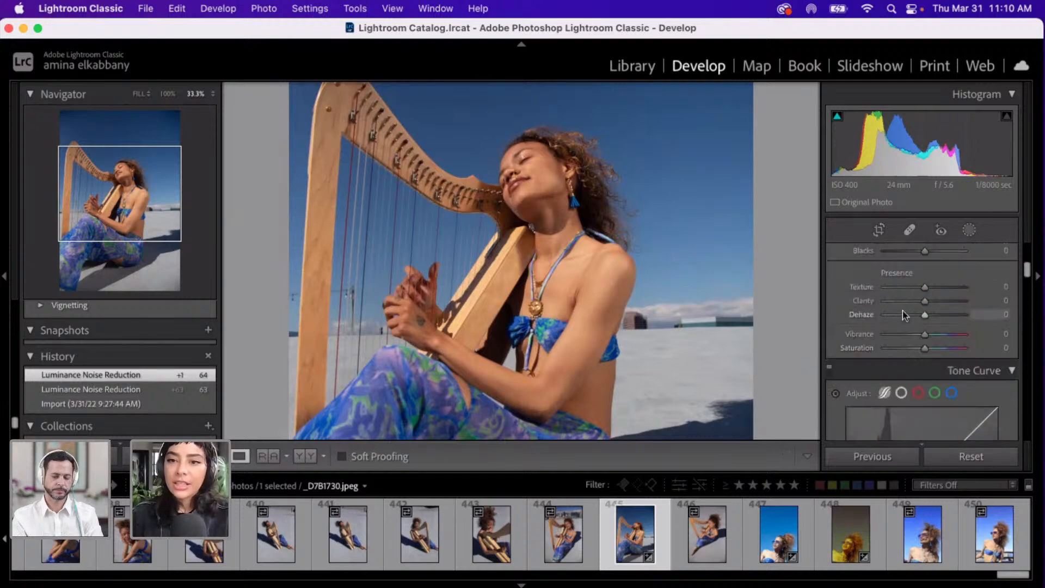
drag(902, 309, 921, 308)
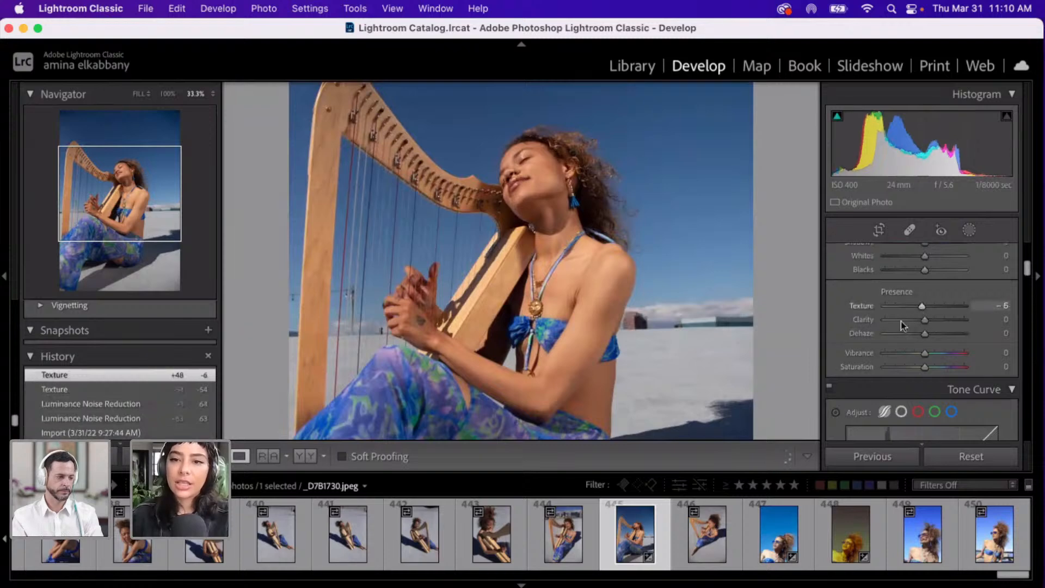
click(900, 321)
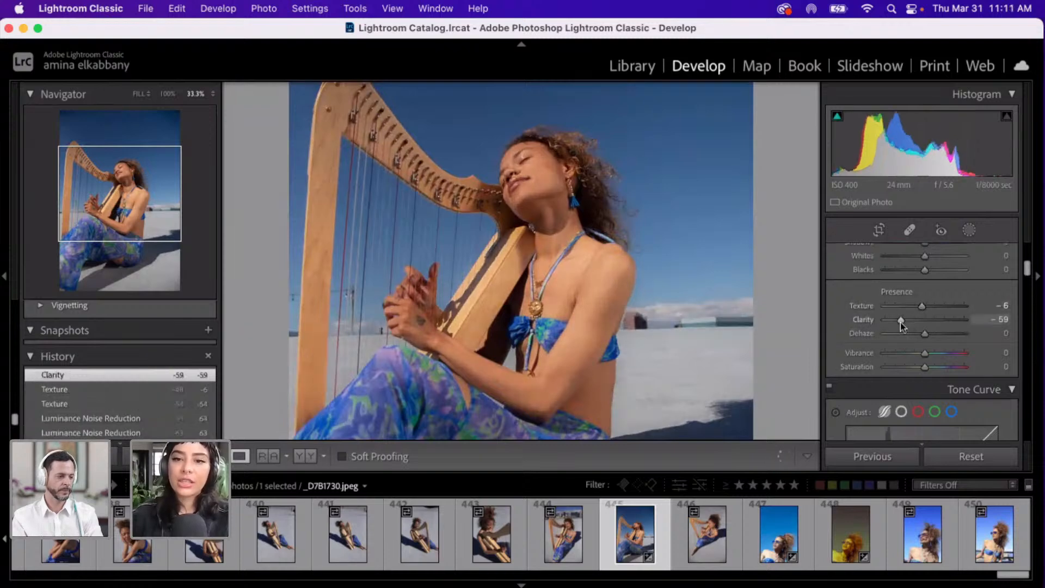
click(891, 322)
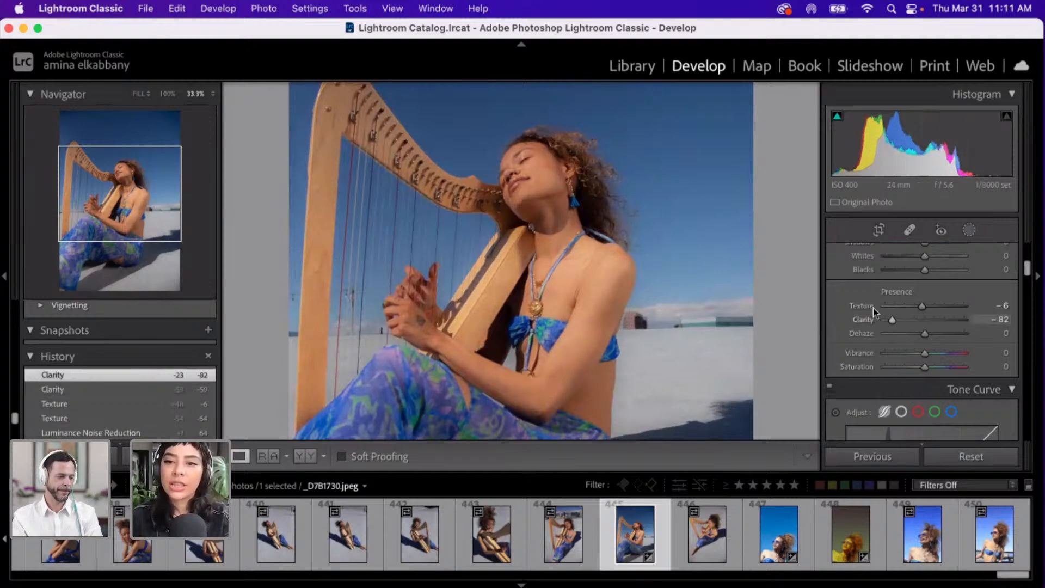
- Raise the highlights of the harp portrait to +63
scroll(875, 319, up, 5)
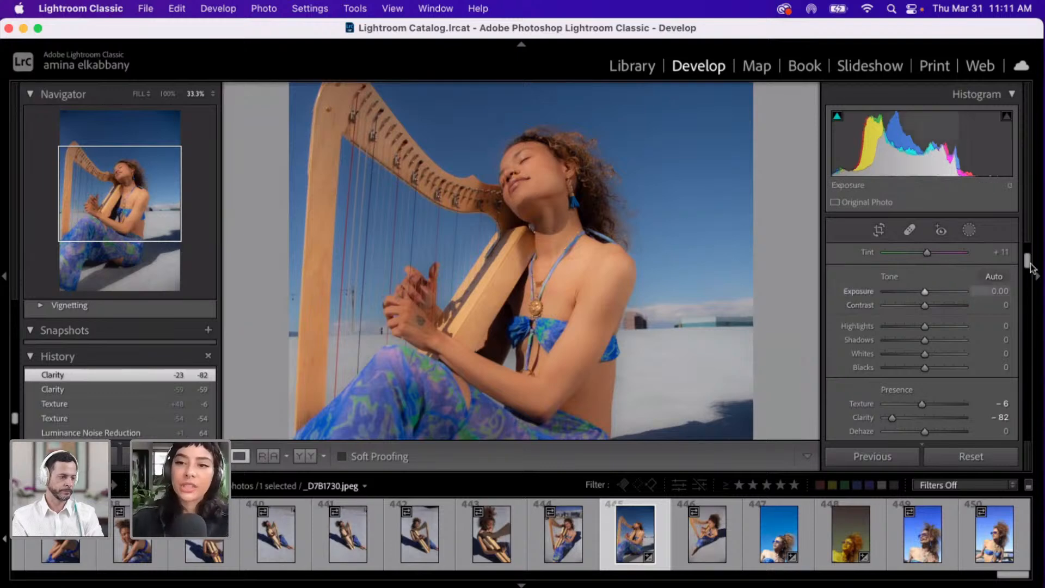
mouse_move(1025, 258)
mouse_down()
mouse_move(1026, 267)
mouse_move(1026, 258)
mouse_up()
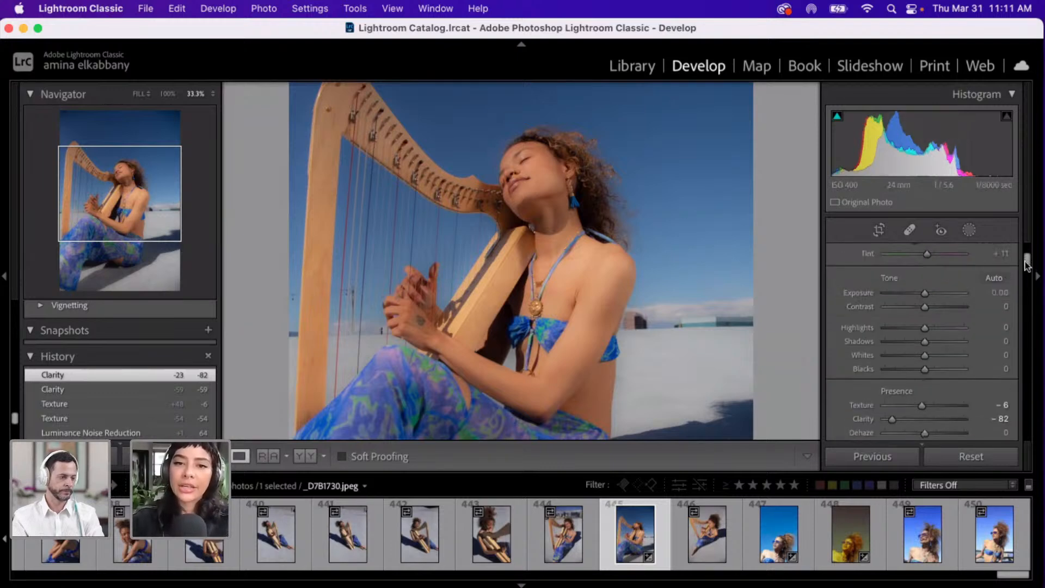
click(949, 327)
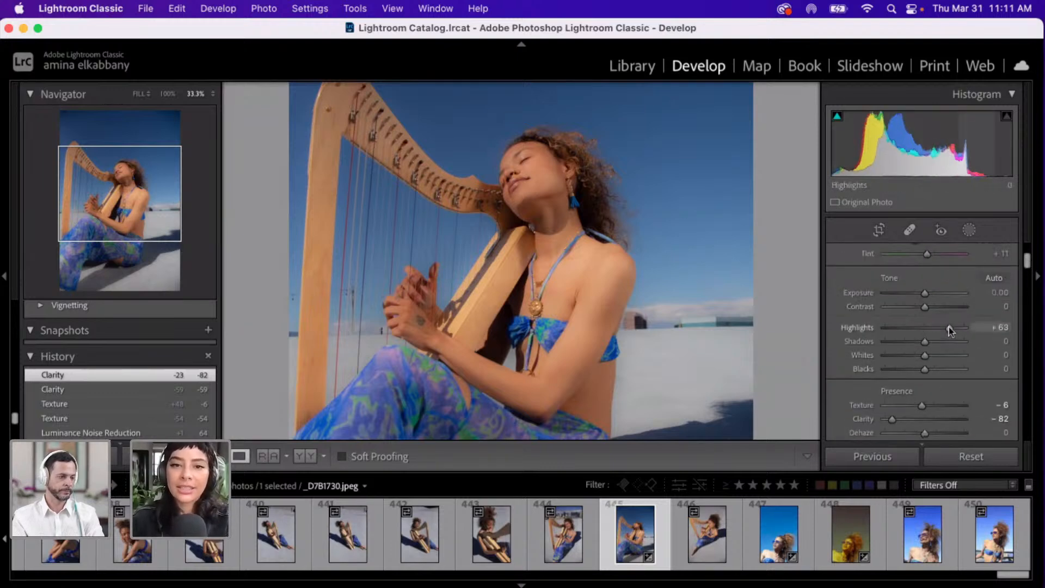
- Try different whites levels on the harp portrait, set whites to +34, and check the sky and subject
click(951, 357)
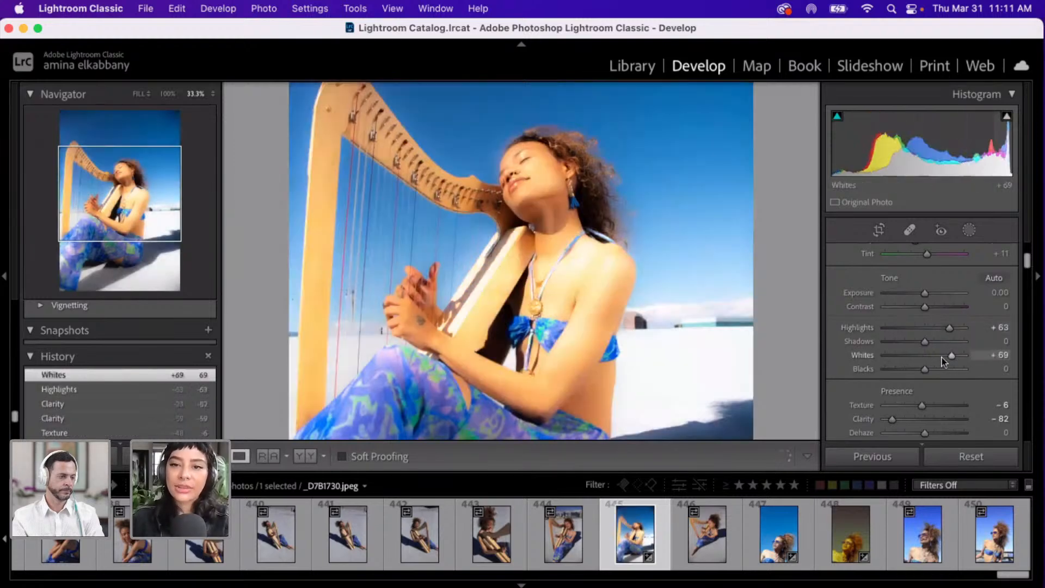
click(937, 357)
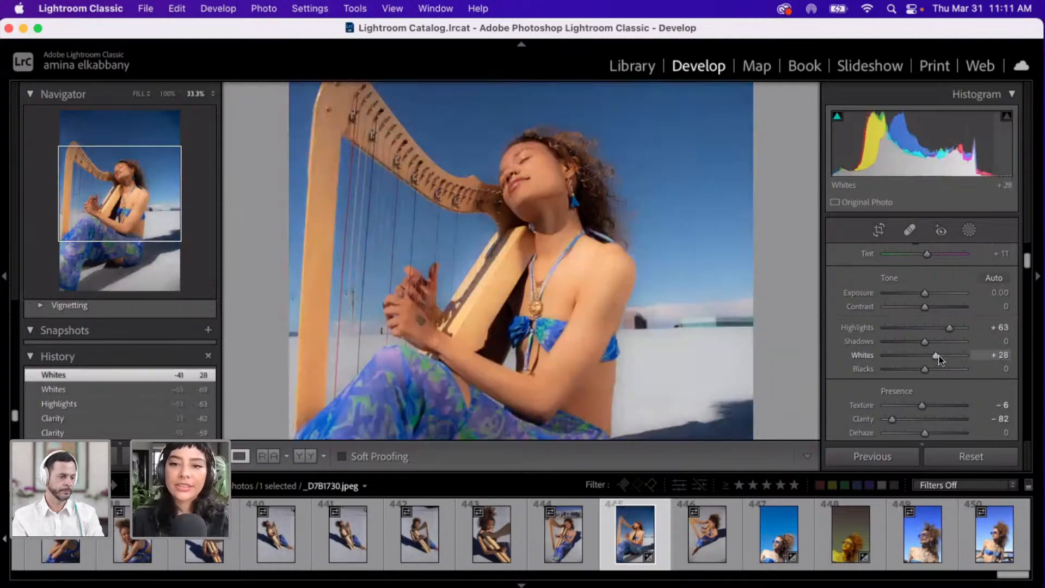
drag(939, 358, 940, 358)
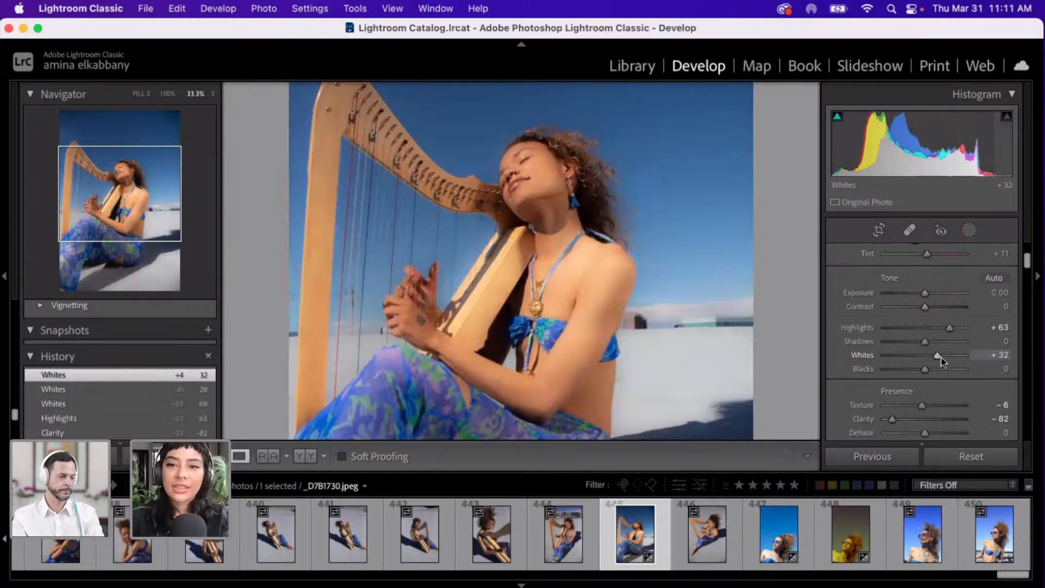
drag(941, 359, 942, 358)
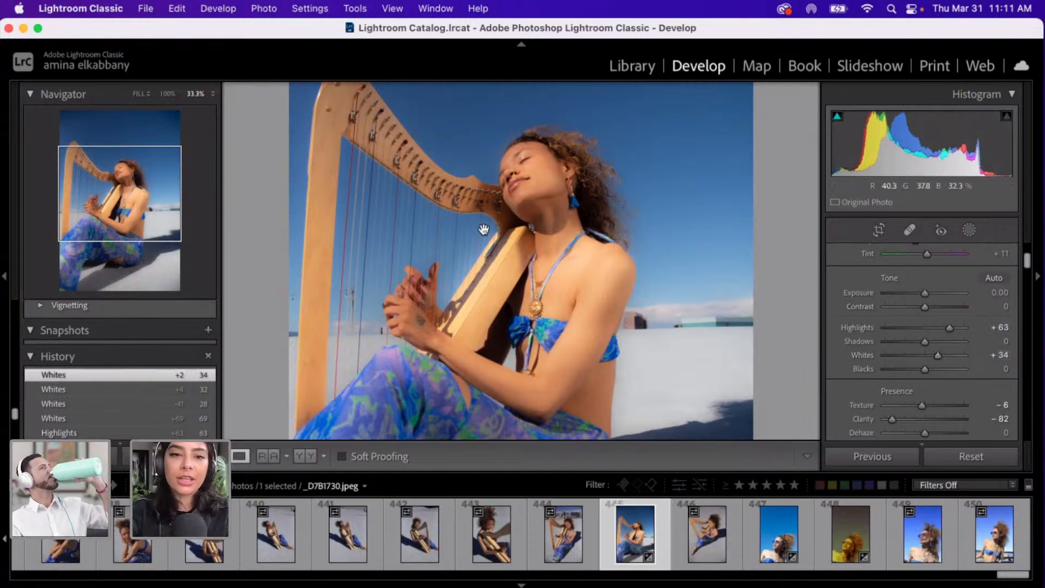
scroll(484, 227, up, 10)
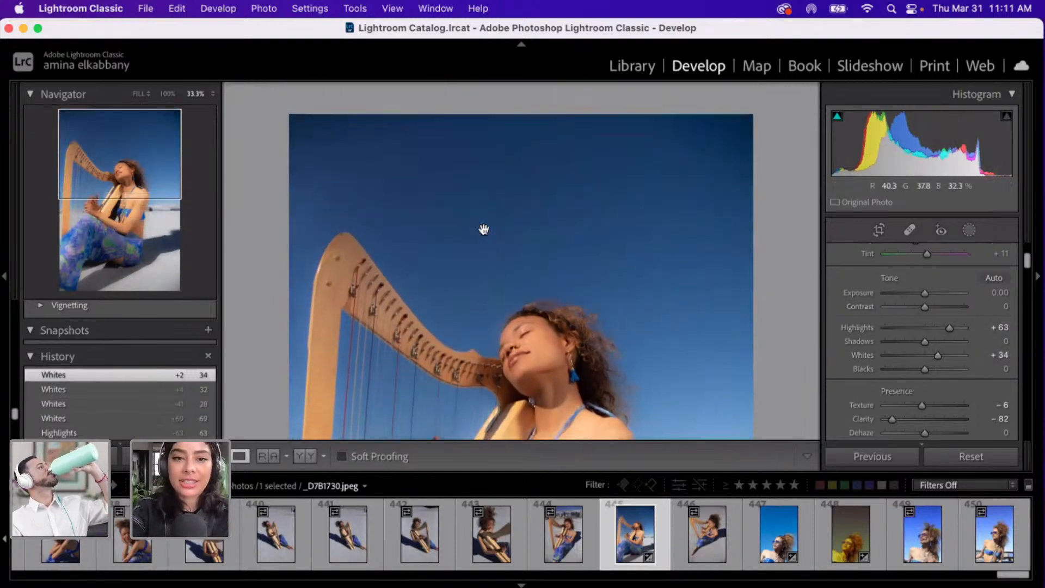
scroll(483, 229, down, 8)
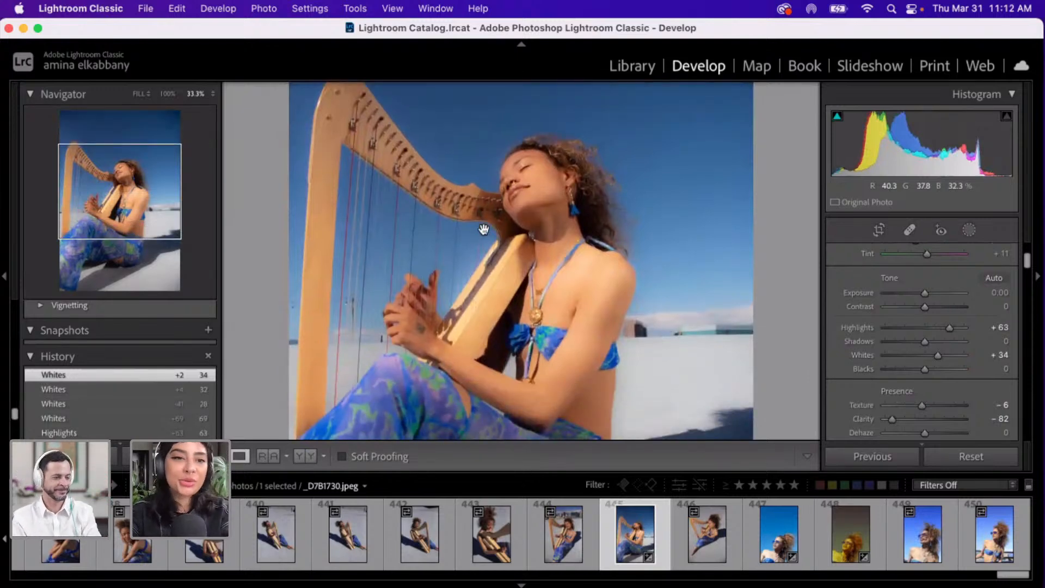
- Lower the contrast of the harp portrait to -60
scroll(483, 228, down, 3)
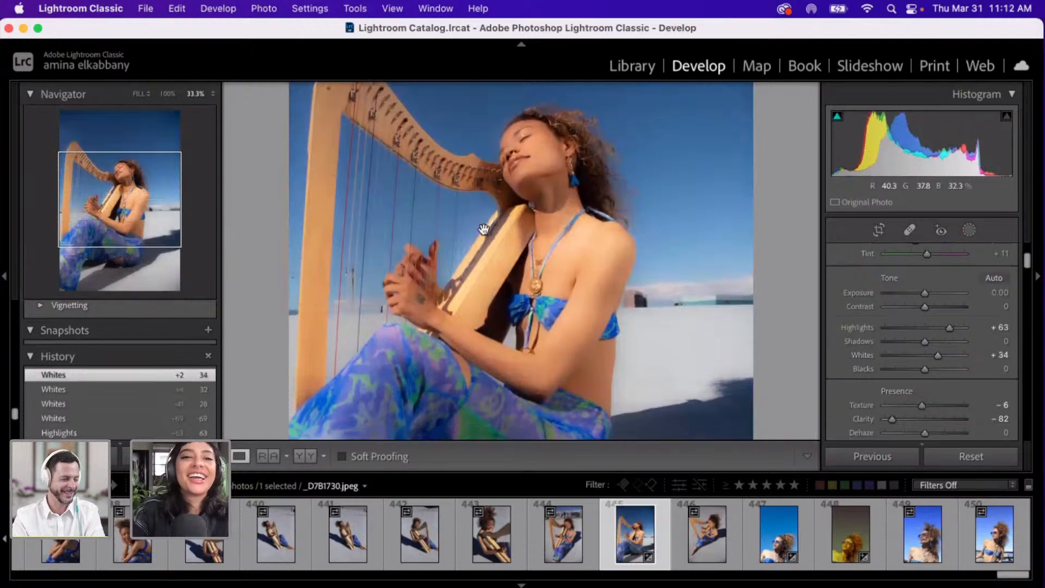
scroll(484, 229, down, 4)
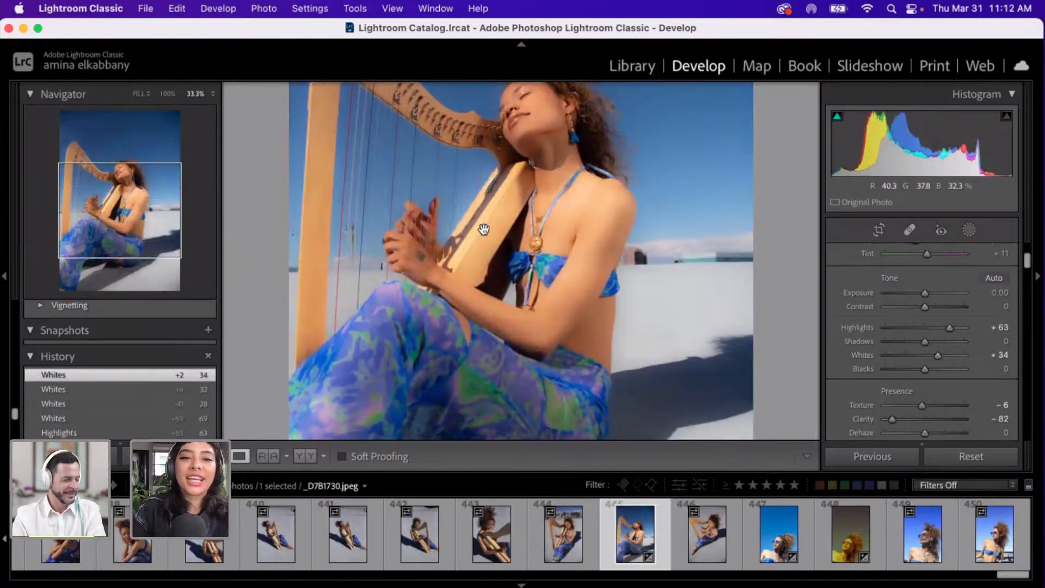
scroll(483, 229, up, 6)
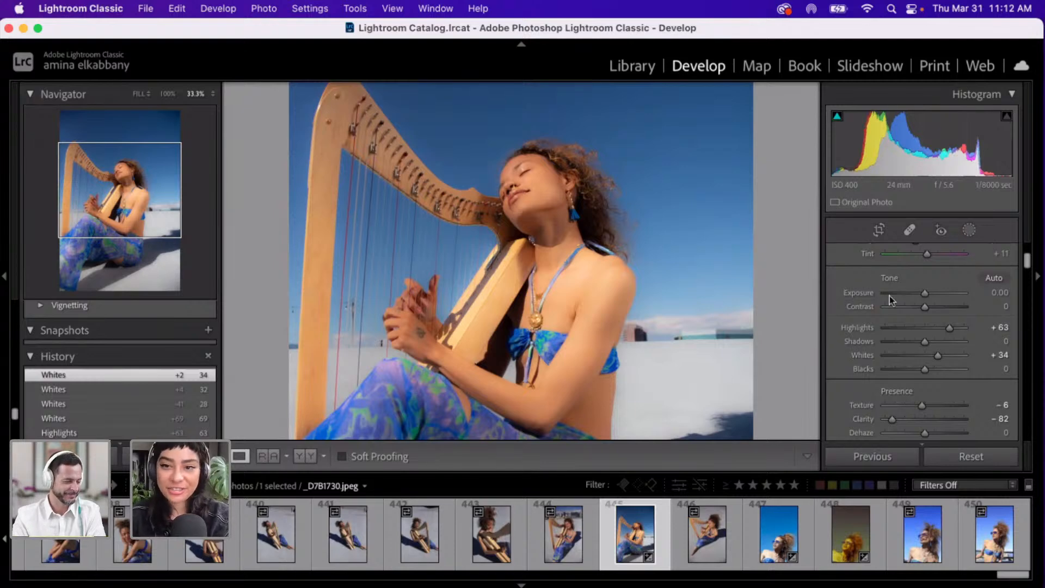
click(910, 307)
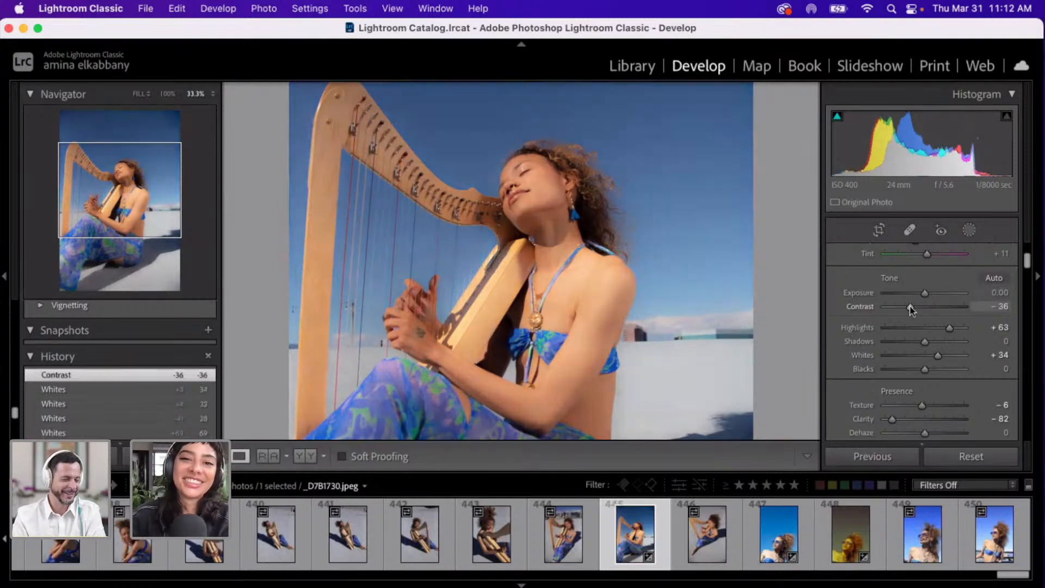
click(900, 308)
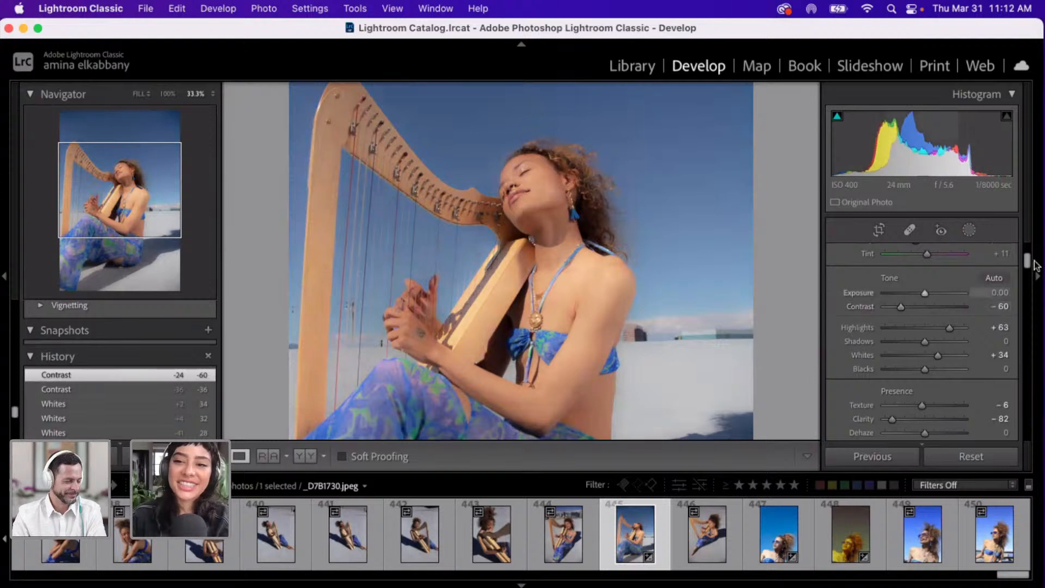
- Warm the harp portrait by setting the white balance temperature to 9,644, and check the sky and subject
scroll(1031, 269, up, 2)
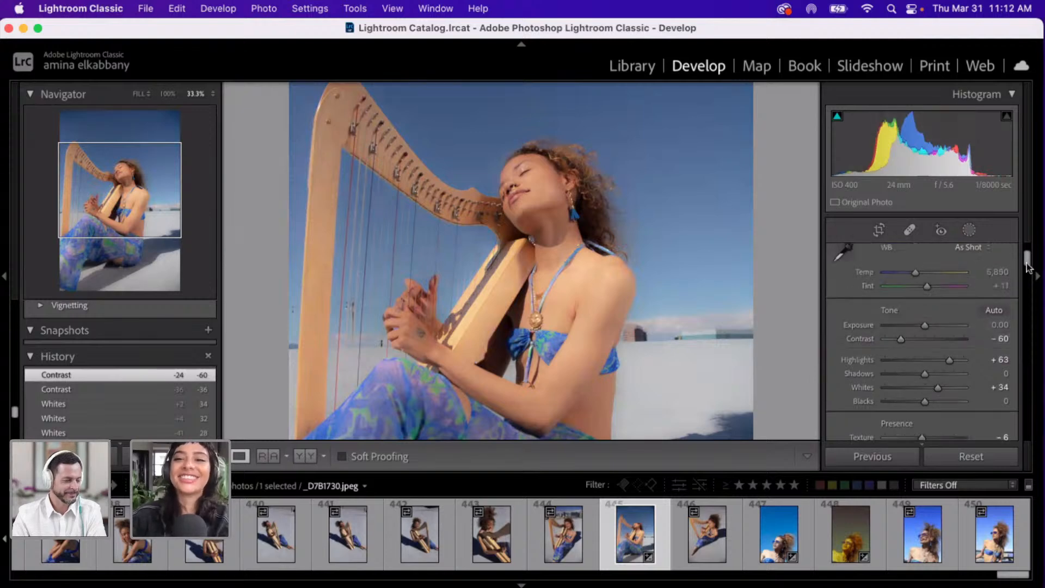
click(939, 273)
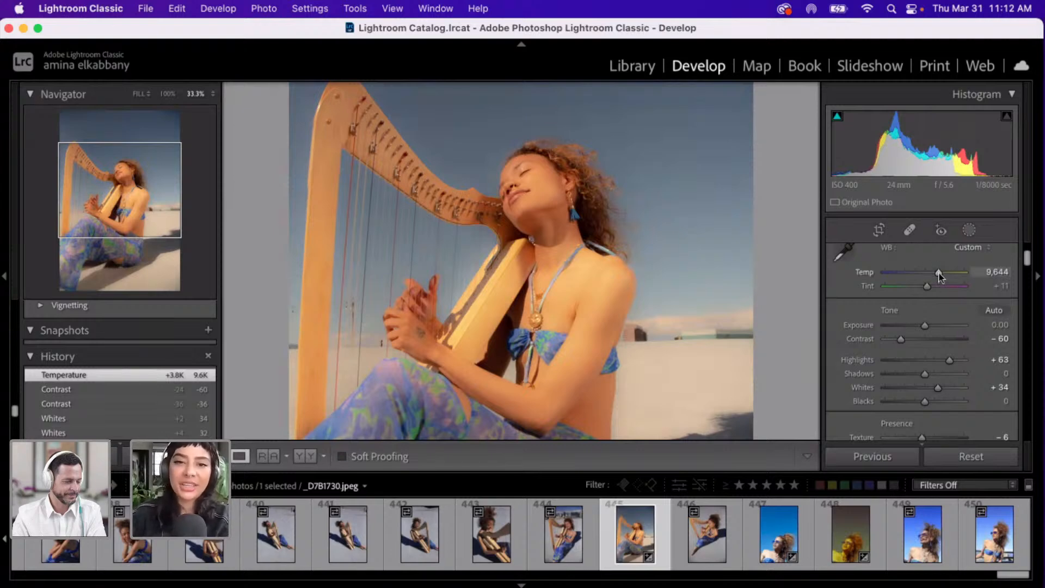
right_click(464, 190)
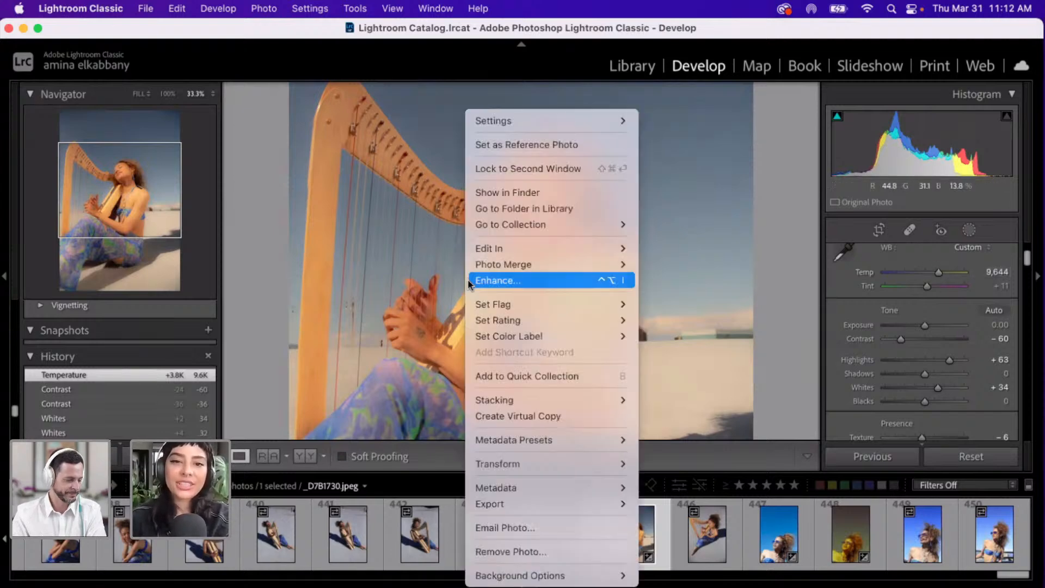
click(401, 295)
drag(402, 204, 385, 324)
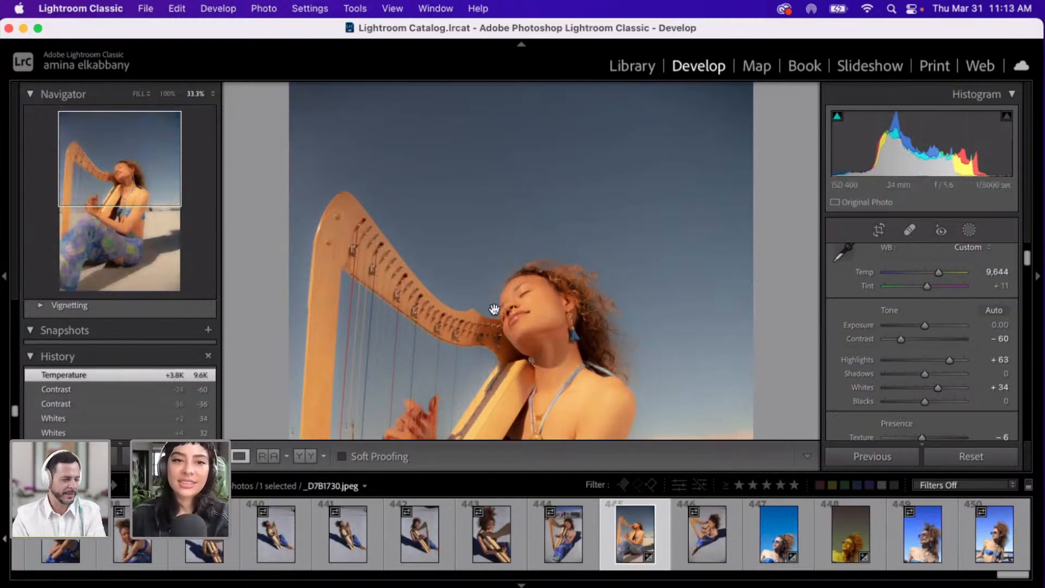
drag(498, 313, 501, 211)
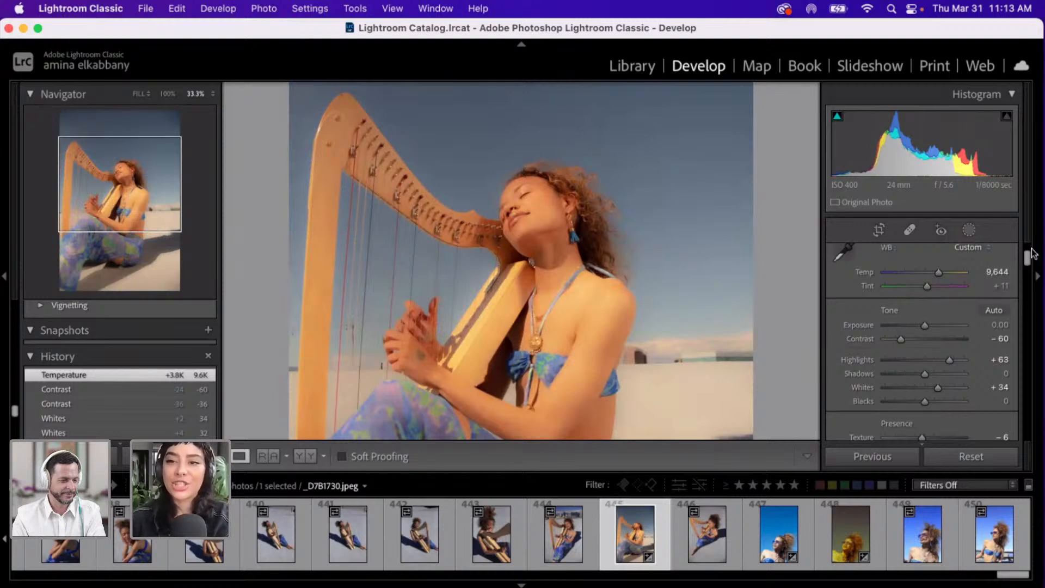
- Try a higher whites level on the harp portrait and set whites to +36
scroll(1026, 260, up, 1)
scroll(1026, 261, up, 2)
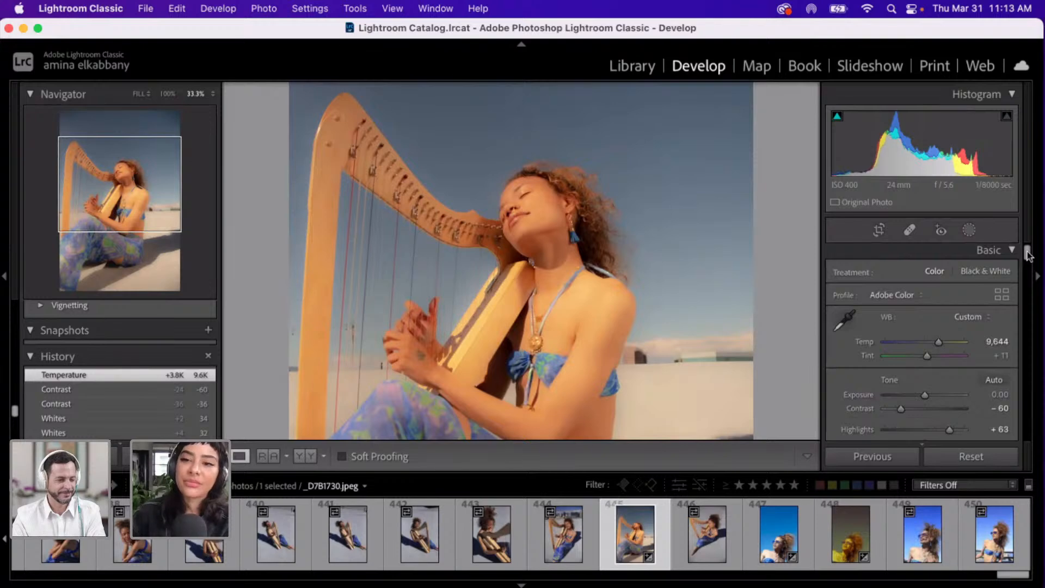
drag(1028, 255, 1029, 367)
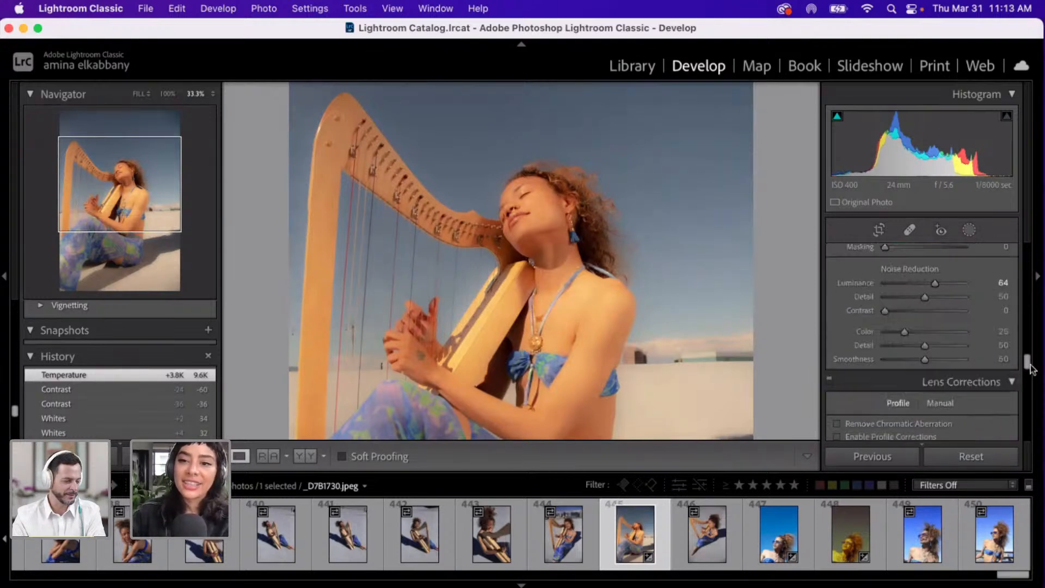
scroll(925, 263, up, 10)
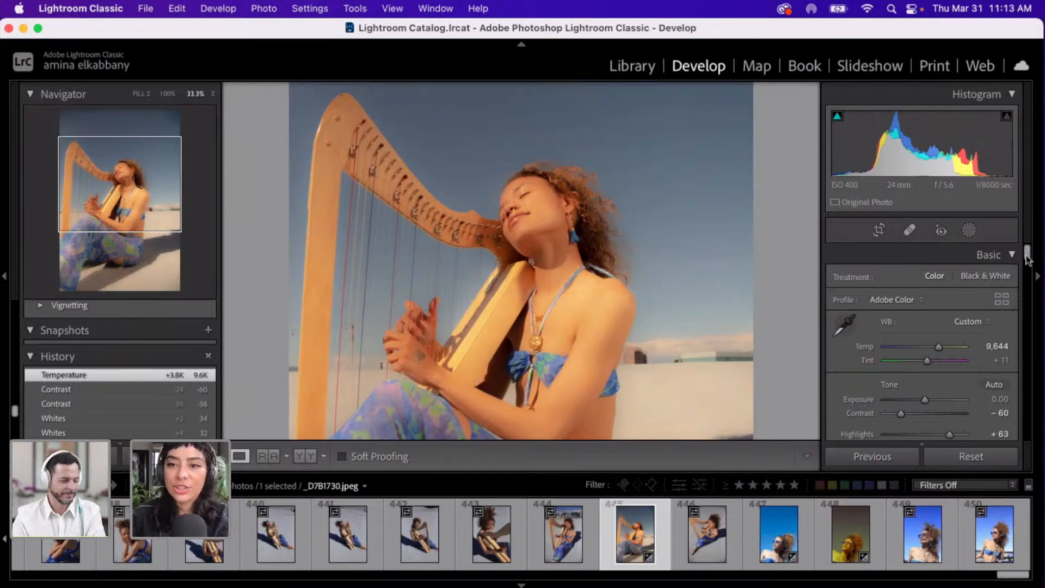
mouse_move(1027, 255)
mouse_down()
mouse_move(1026, 280)
mouse_move(1027, 265)
mouse_up()
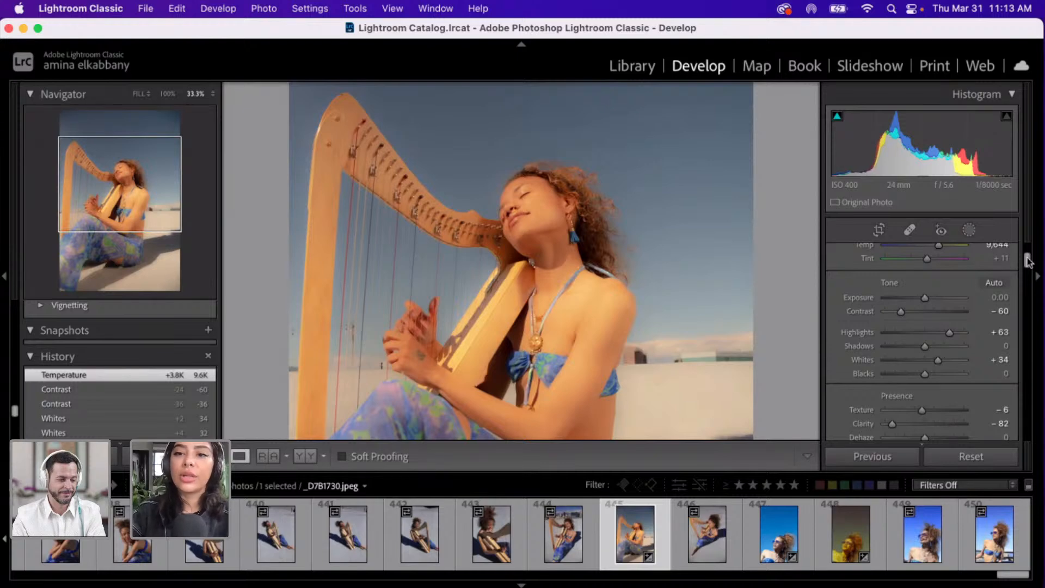
click(952, 361)
drag(952, 360, 941, 366)
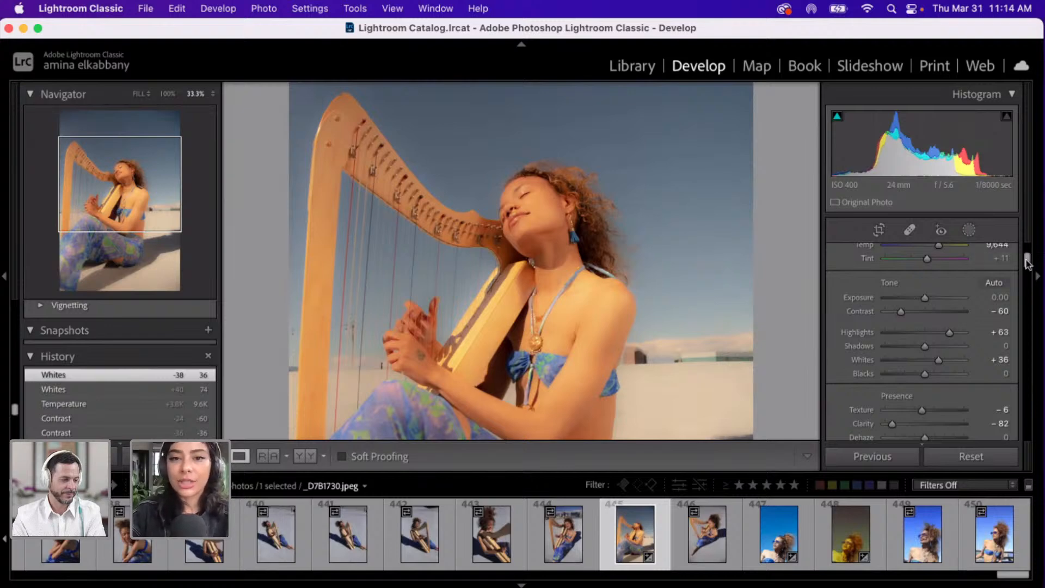
- Try warm orange midtone tints in Color Grading, and set the midtones to cyan with hue 182 and saturation 47
drag(1028, 259, 1026, 318)
drag(951, 303, 932, 299)
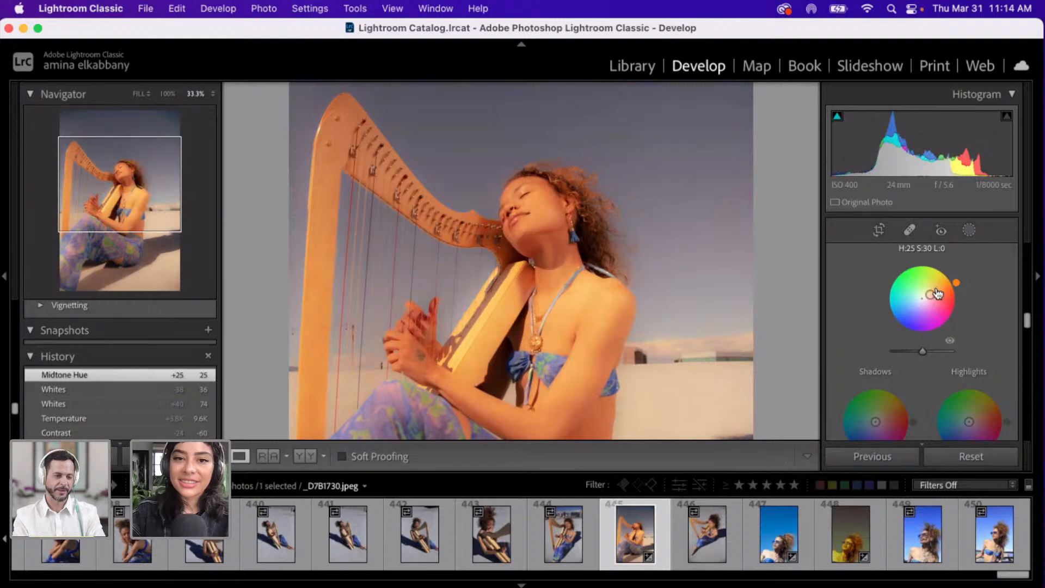
click(936, 288)
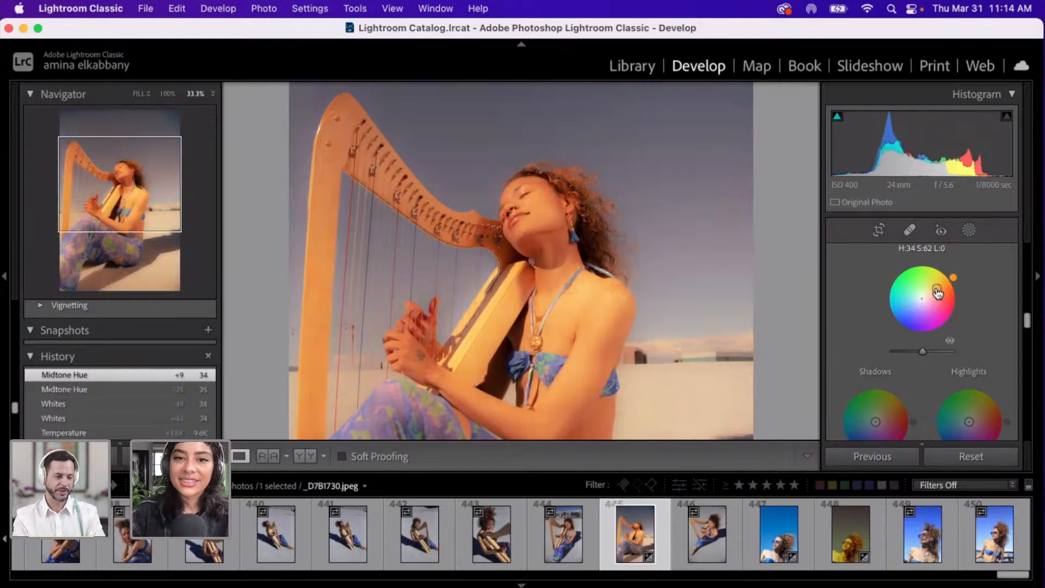
click(908, 298)
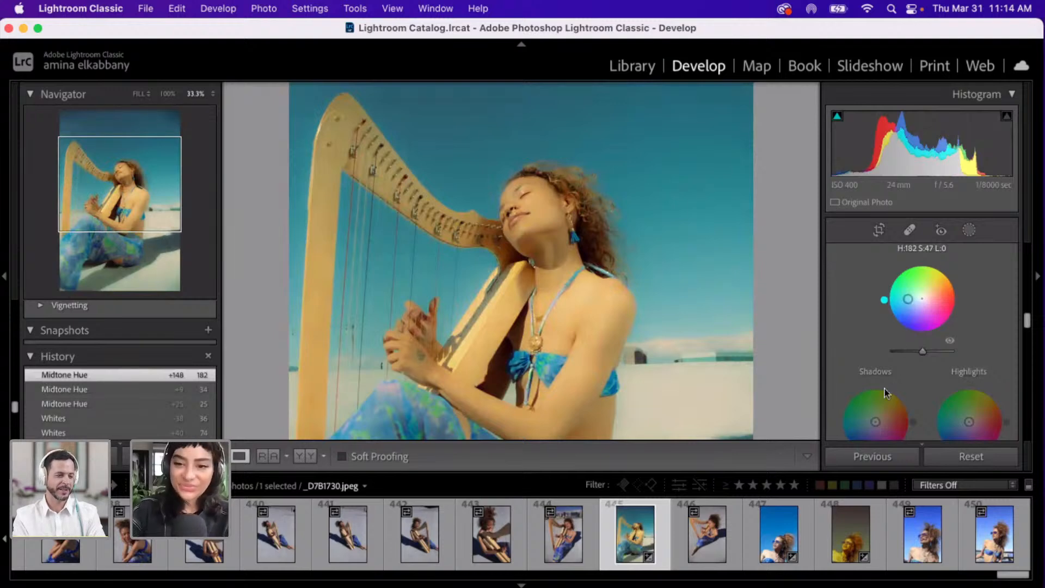
- Grade the shadows teal with hue 158 and saturation 47, try green and strong orange highlights, and set the highlight hue to 31
click(863, 416)
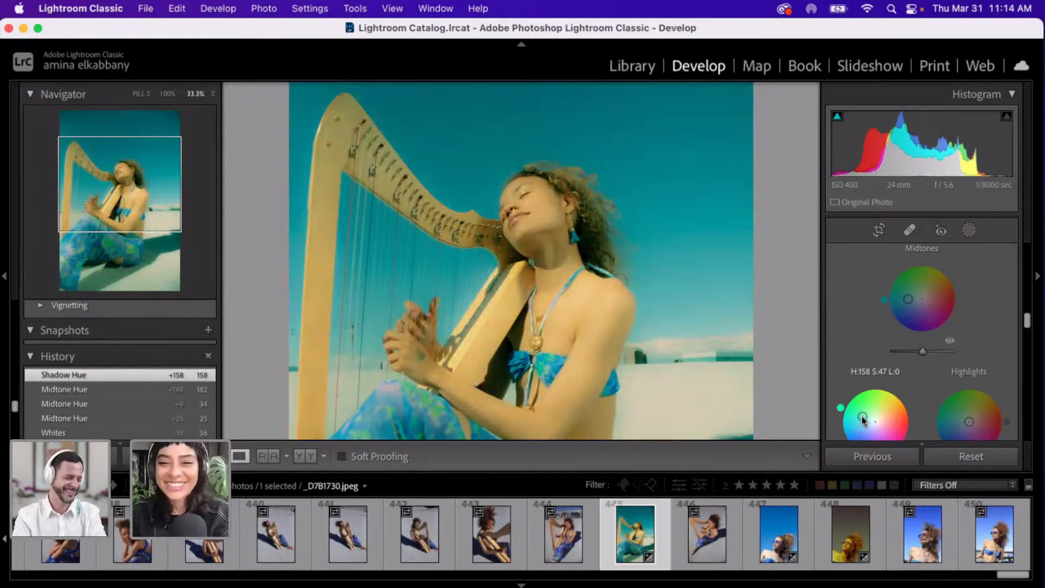
click(953, 407)
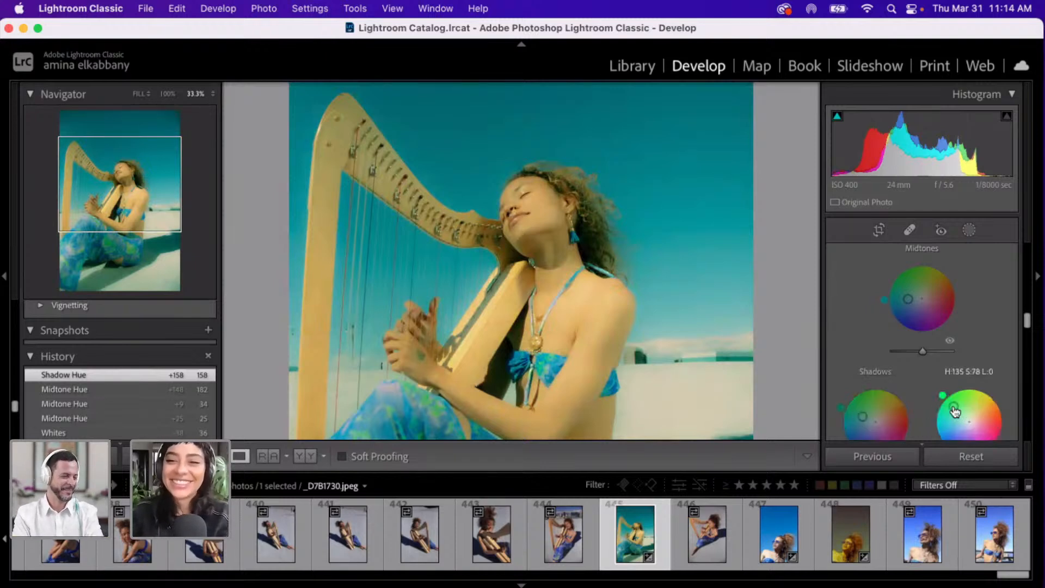
click(992, 411)
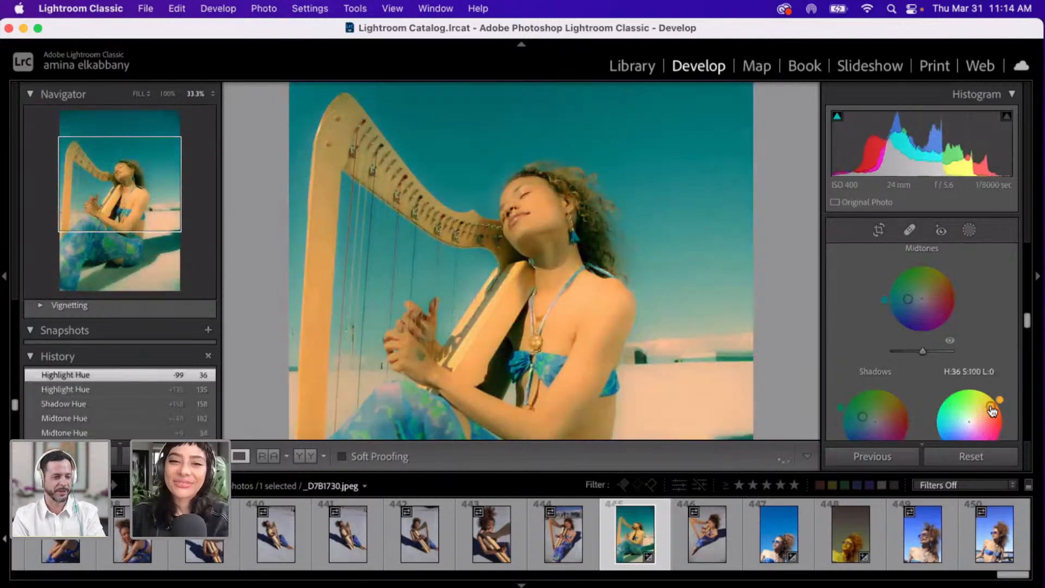
click(978, 422)
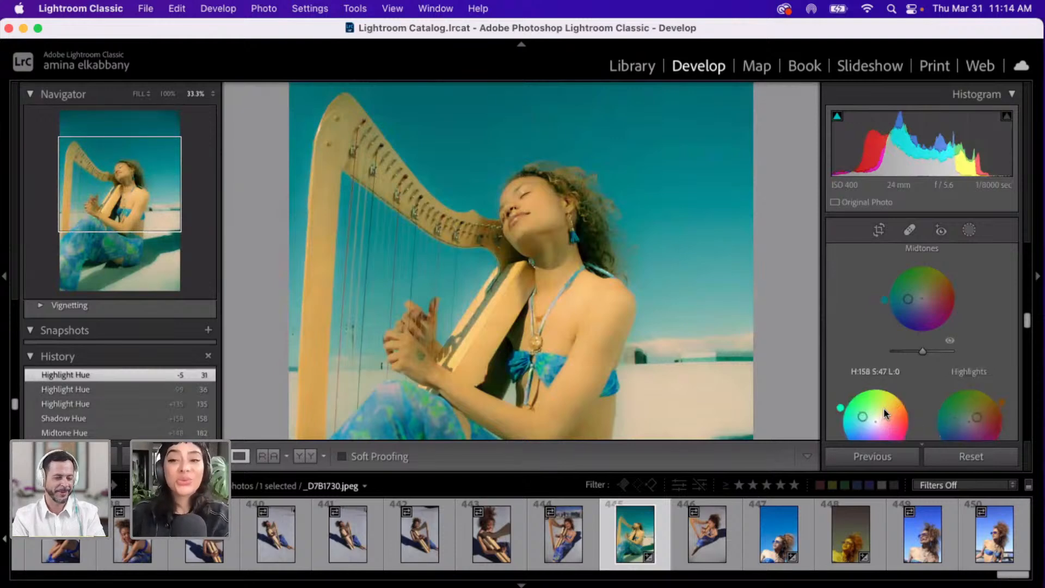
- Try warmer shadow tints, set the shadows to yellow with hue 55 and saturation 23, and check the sky
click(882, 423)
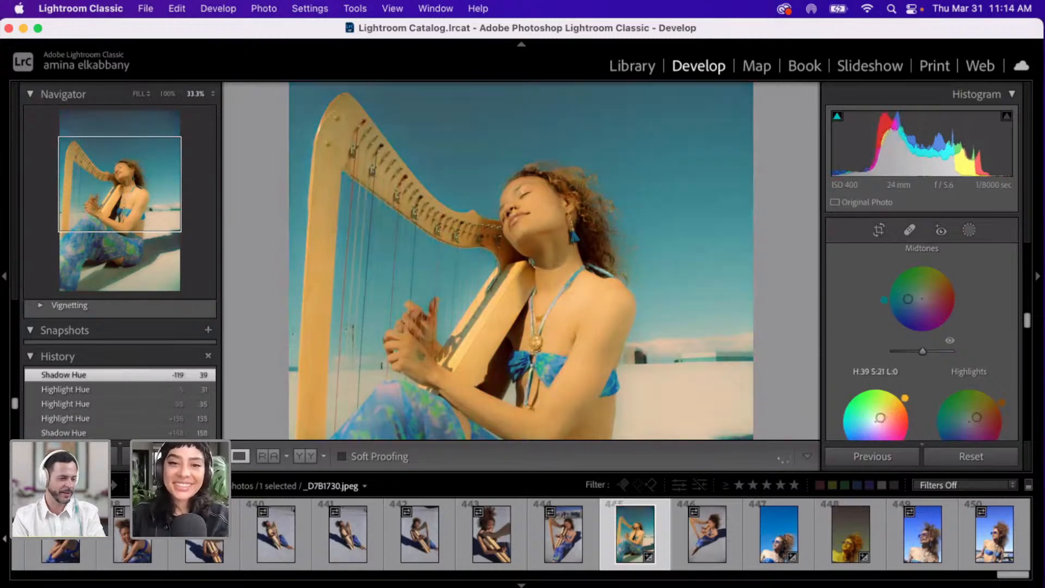
click(886, 410)
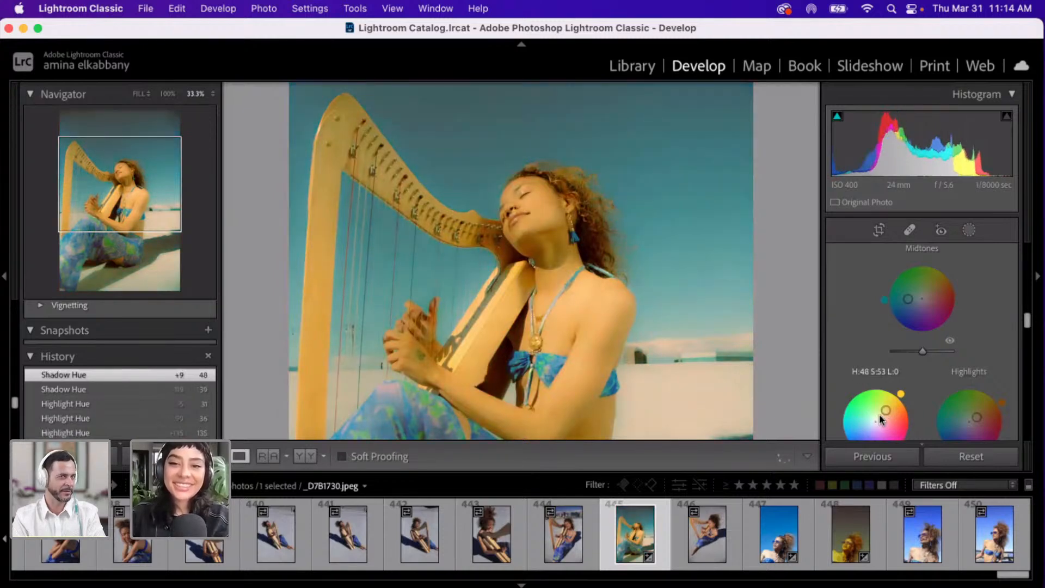
click(879, 416)
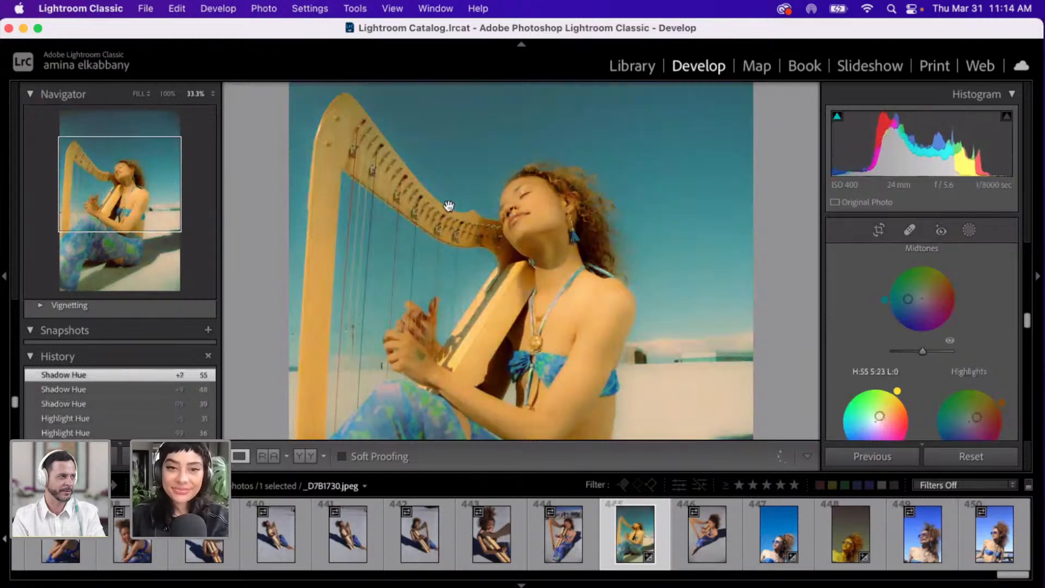
scroll(452, 172, down, 3)
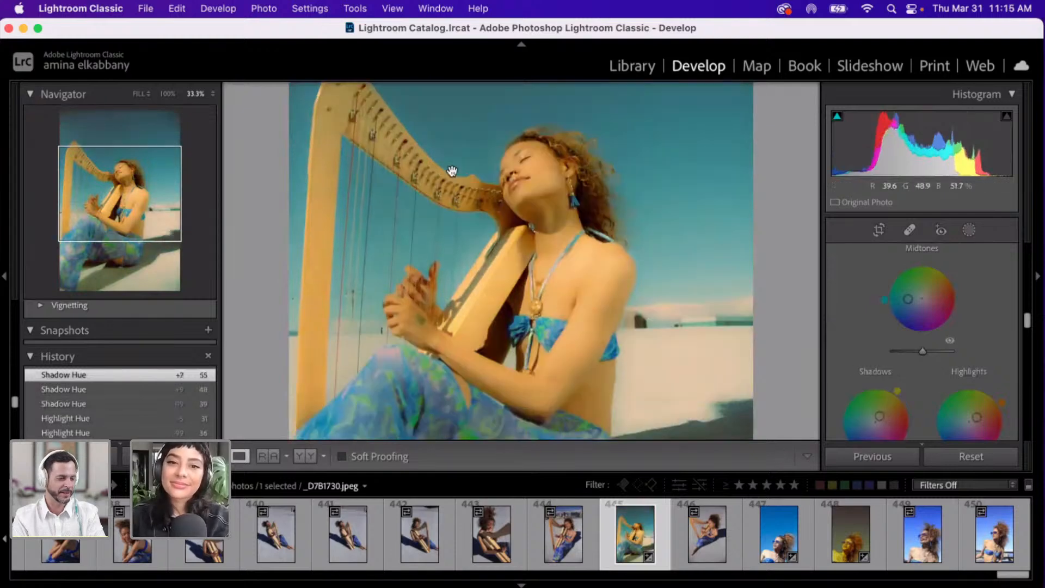
drag(452, 172, 448, 304)
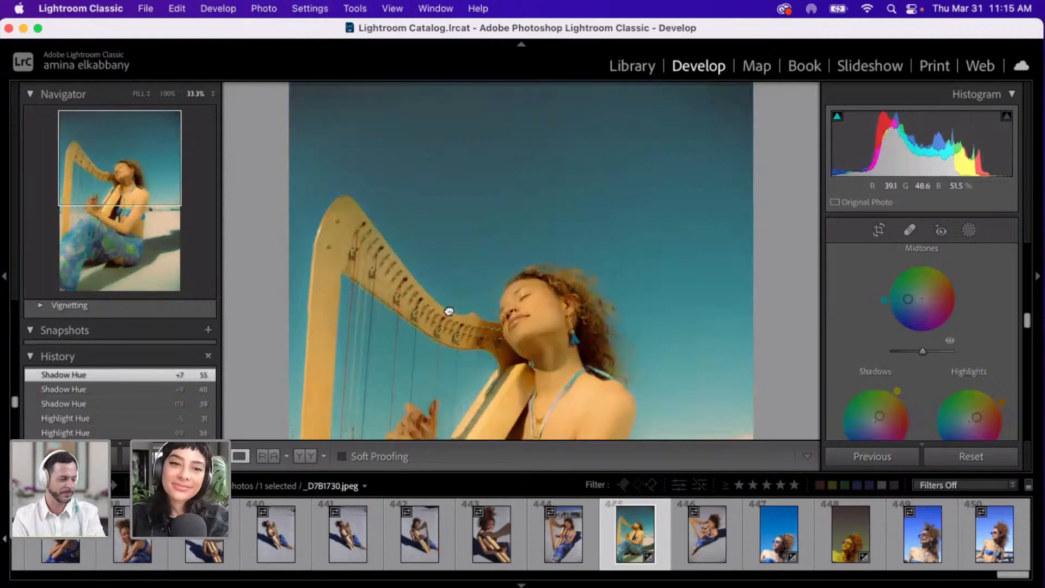
- Brighten the whole harp portrait by setting the exposure to +0.95
click(140, 94)
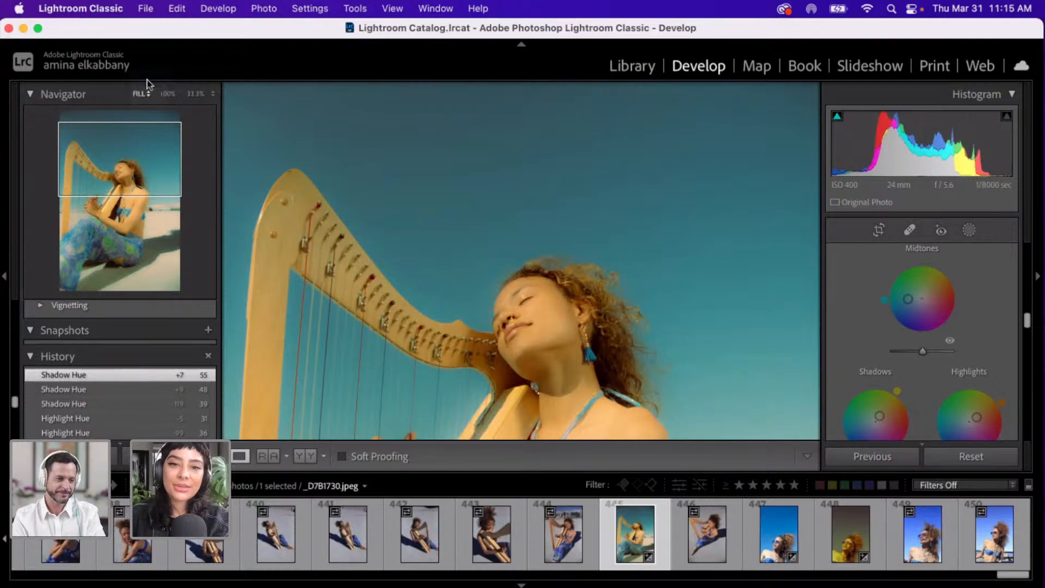
click(147, 82)
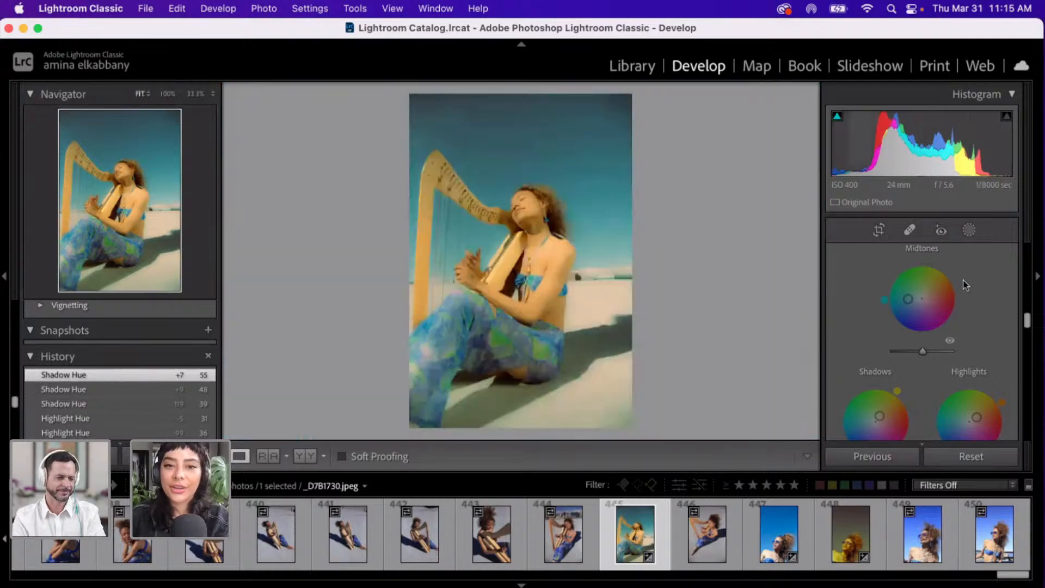
drag(1028, 322, 975, 308)
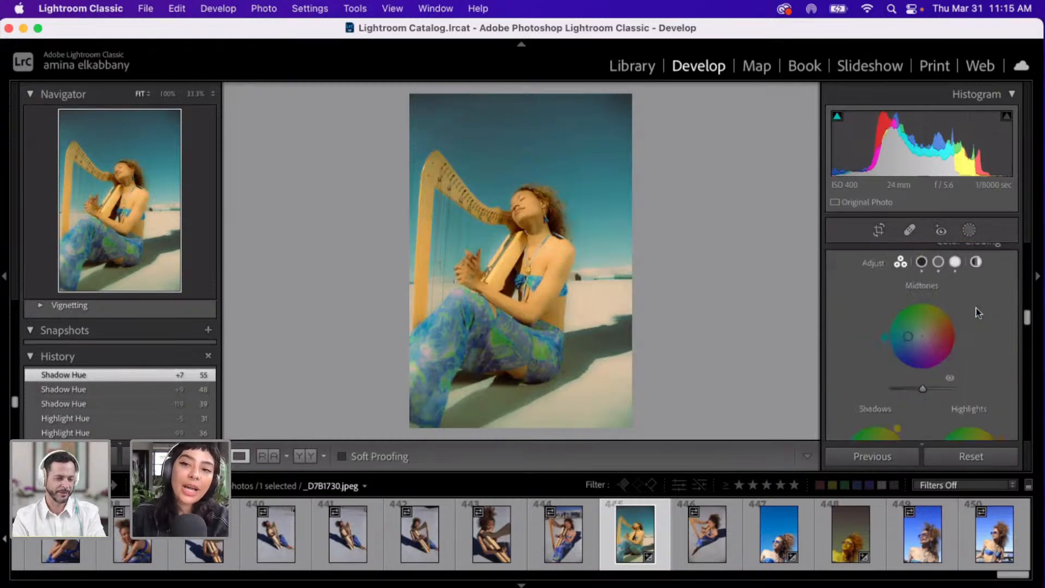
scroll(978, 313, up, 15)
scroll(926, 289, down, 5)
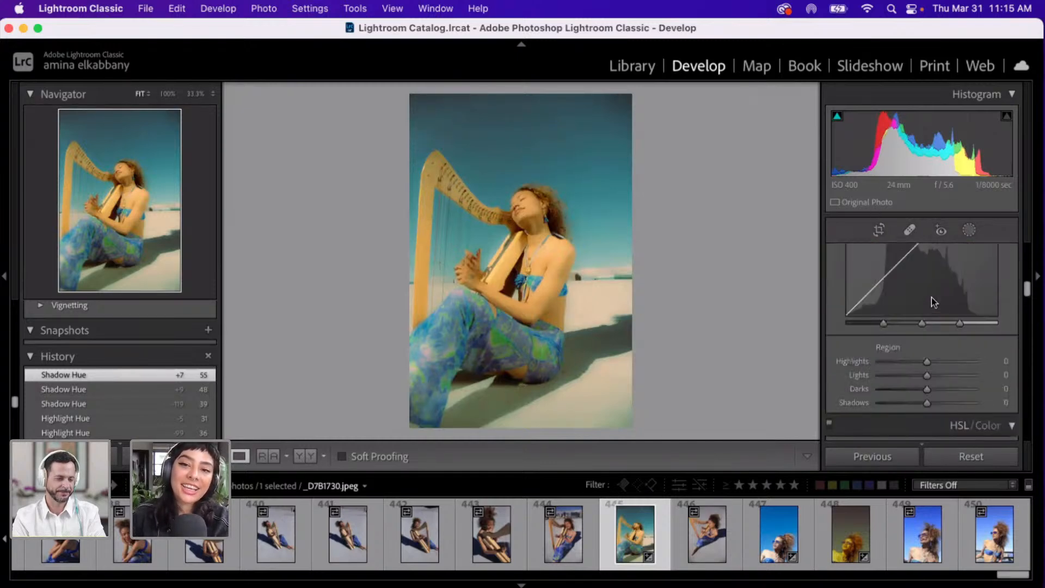
scroll(932, 298, up, 5)
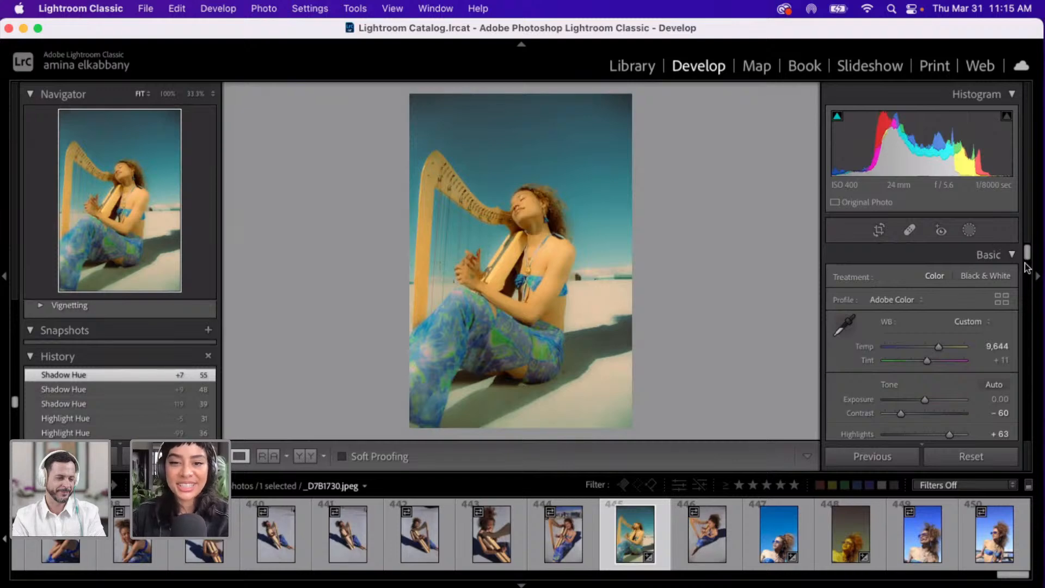
drag(1028, 256, 1026, 263)
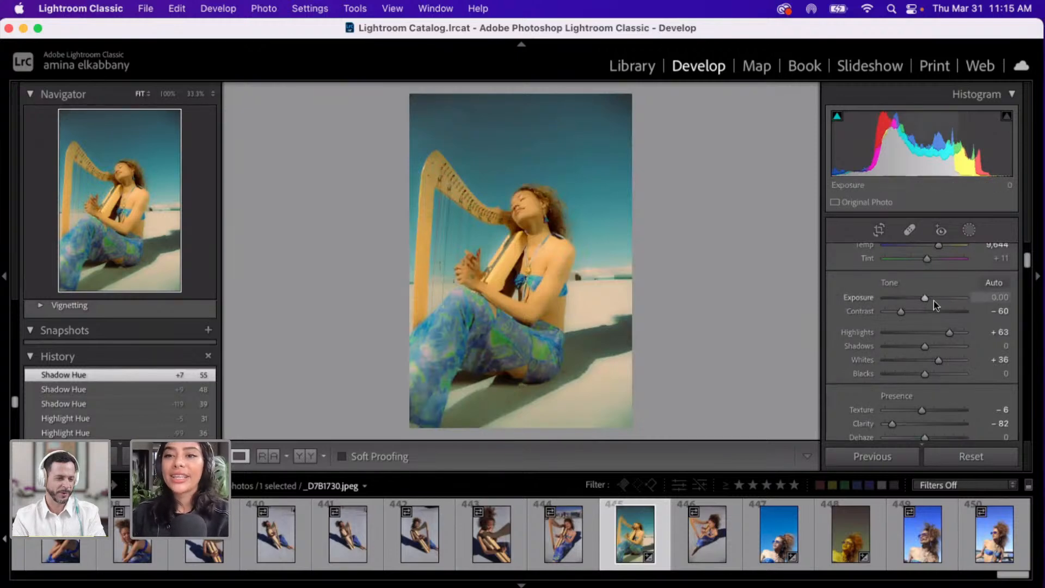
drag(935, 298, 931, 298)
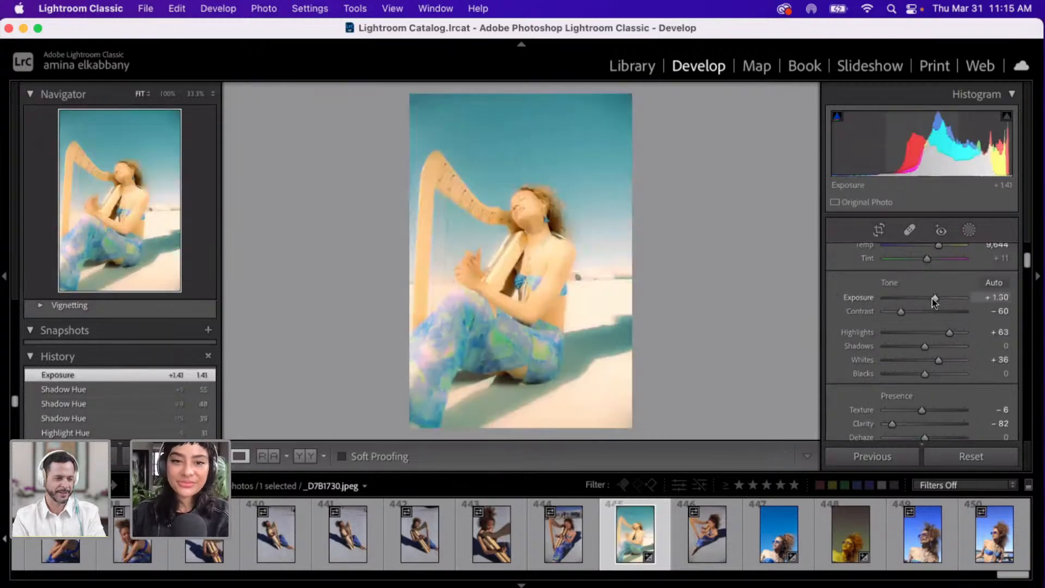
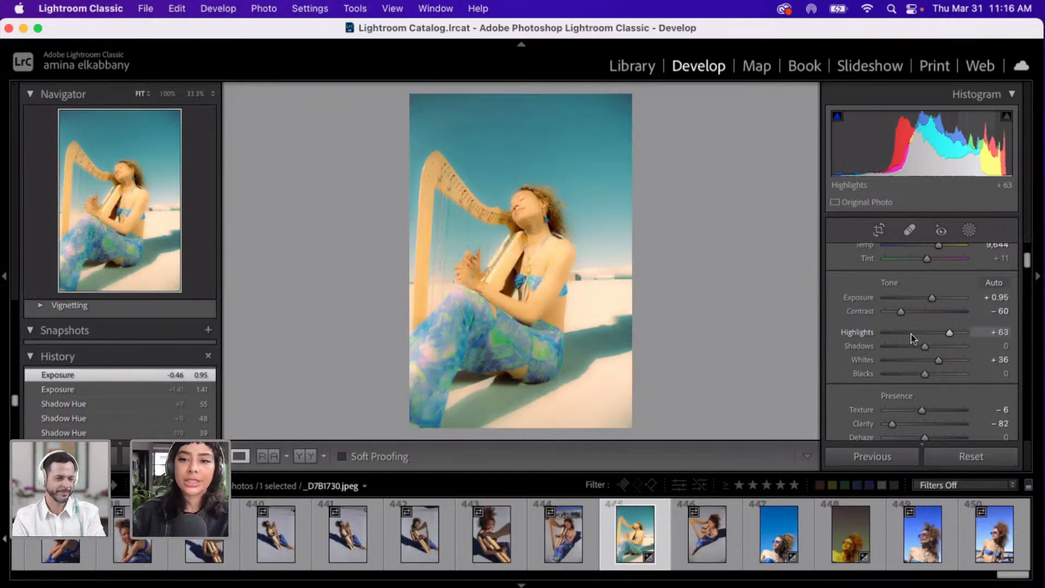
- Lower the graded harp portrait's highlights to -31 and review its Color Grading and Basic settings and the image in full-screen preview
click(912, 335)
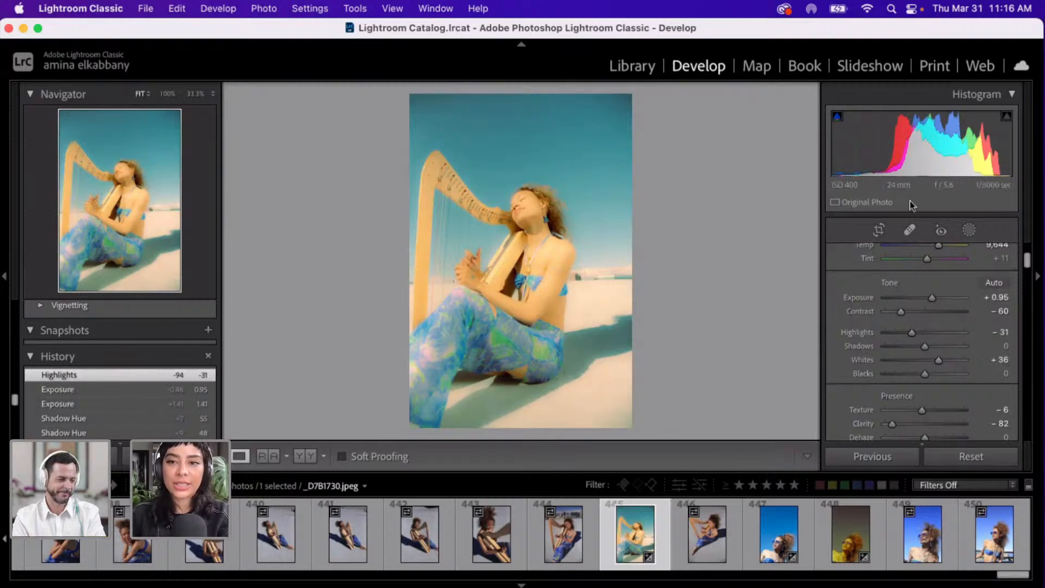
drag(1029, 262, 1028, 317)
scroll(1026, 312, up, 1)
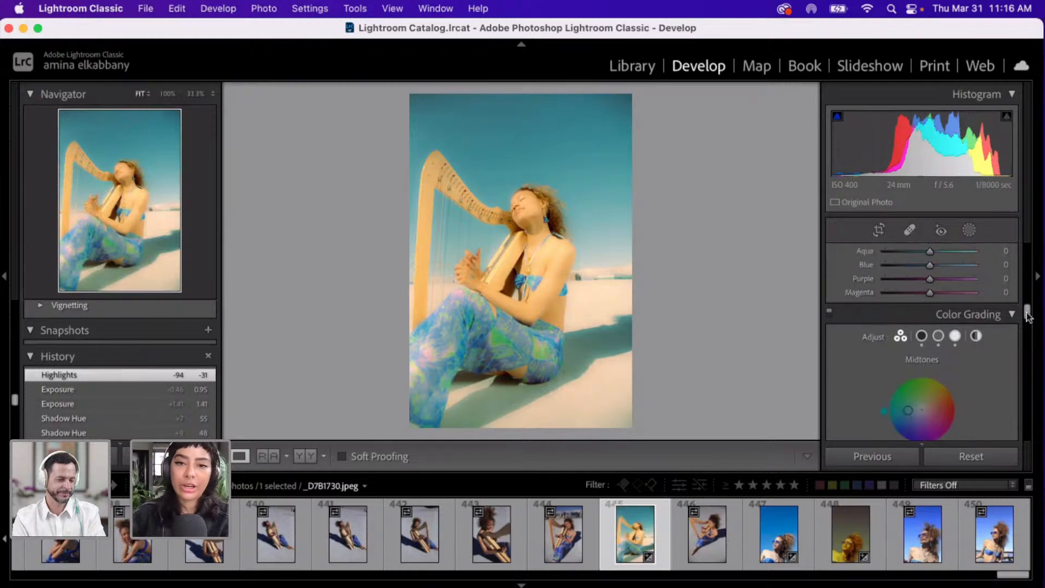
scroll(1027, 313, down, 1)
drag(1027, 316, 986, 357)
scroll(986, 357, up, 15)
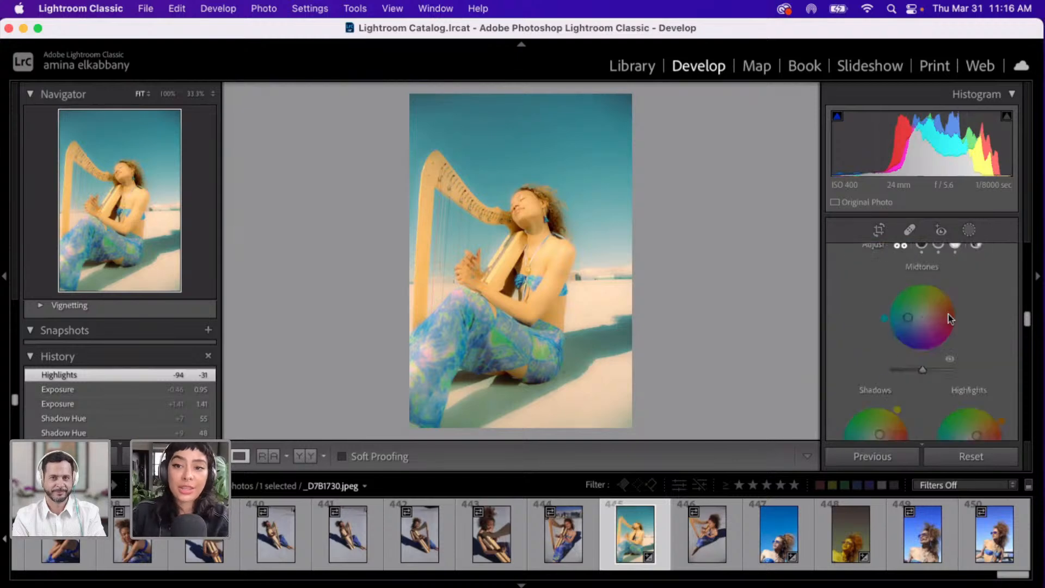
scroll(899, 278, up, 5)
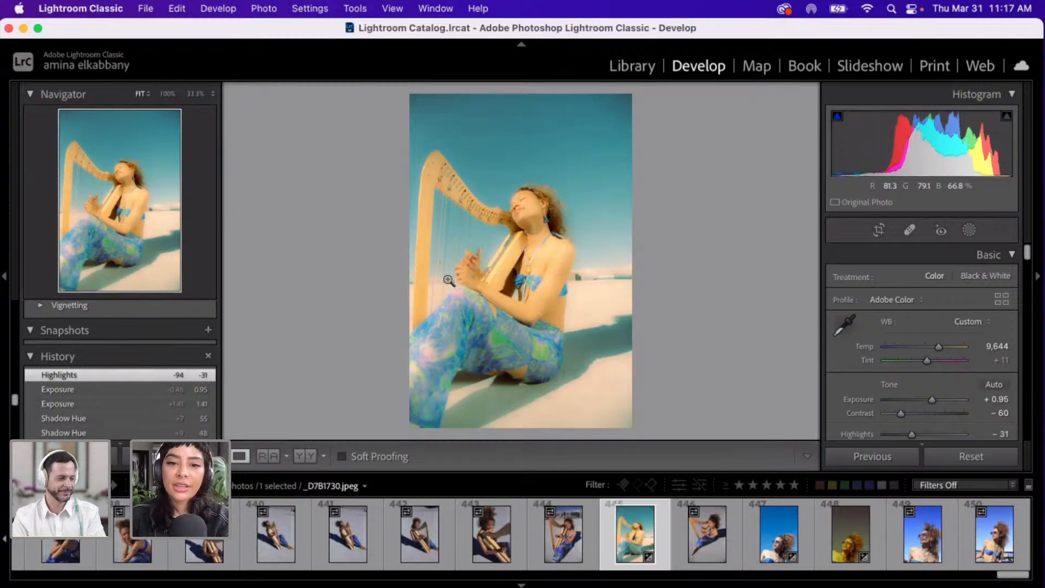
key(f)
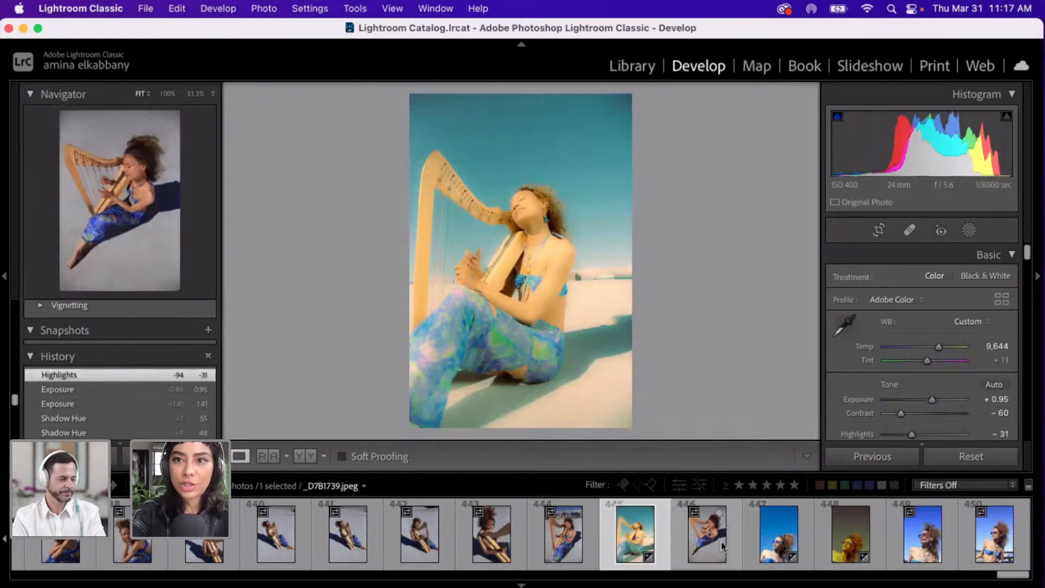
- Select photos 437 through 446 together with the graded harp portrait as source and synchronize its develop settings across them
super+click(707, 533)
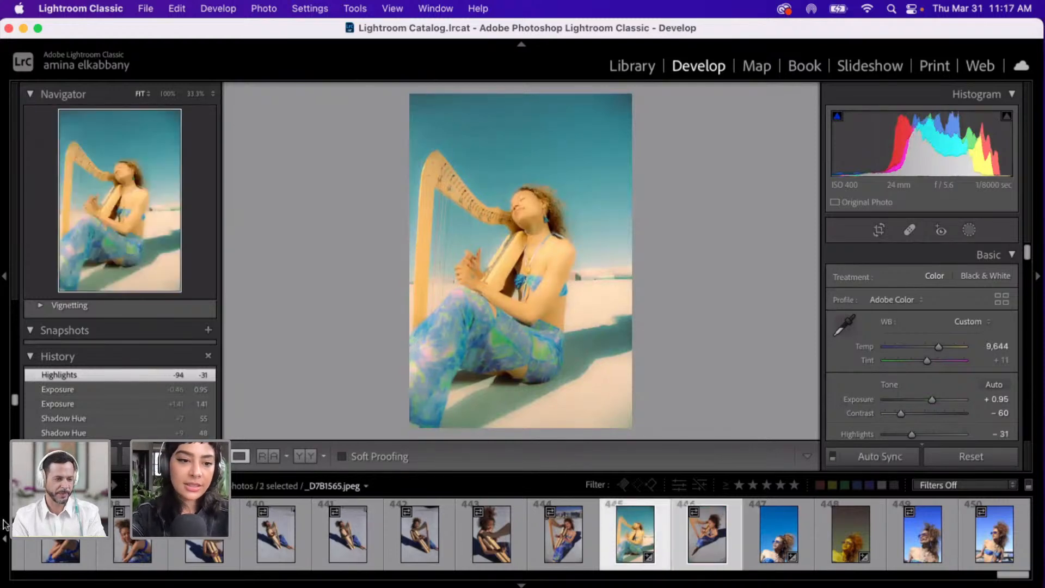
click(6, 540)
click(6, 541)
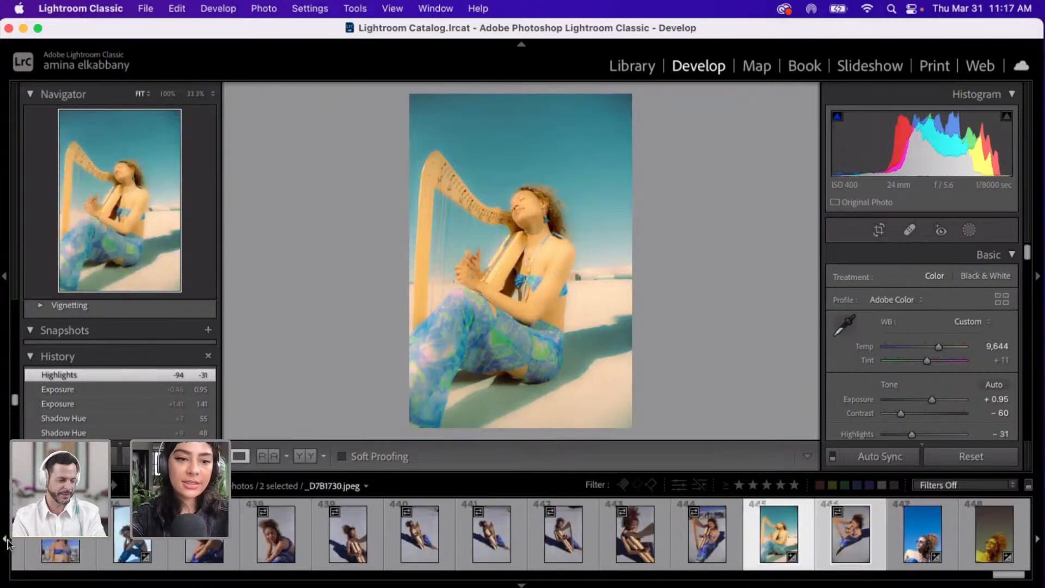
shift+click(204, 550)
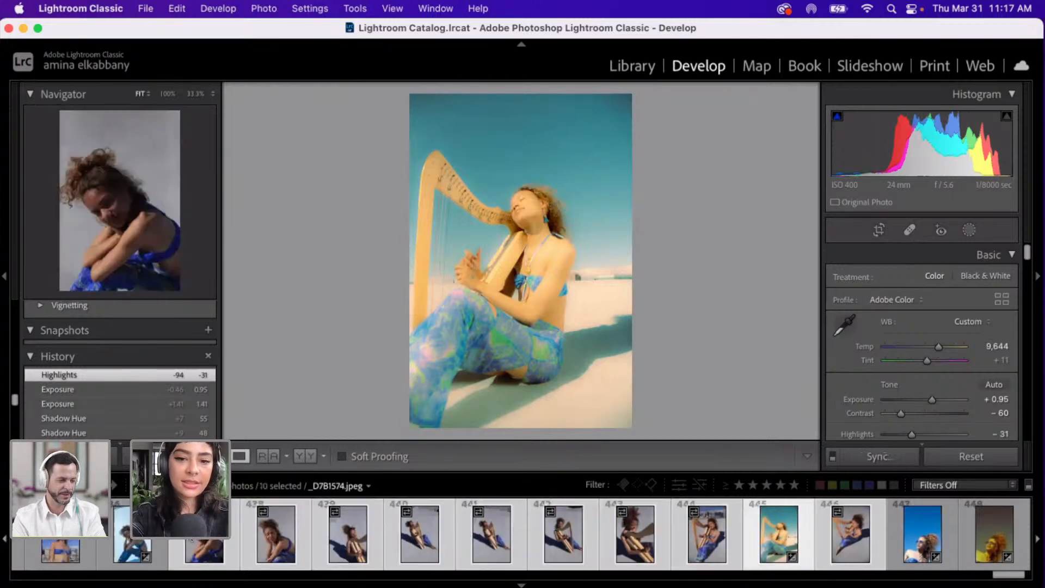
click(883, 457)
key(Return)
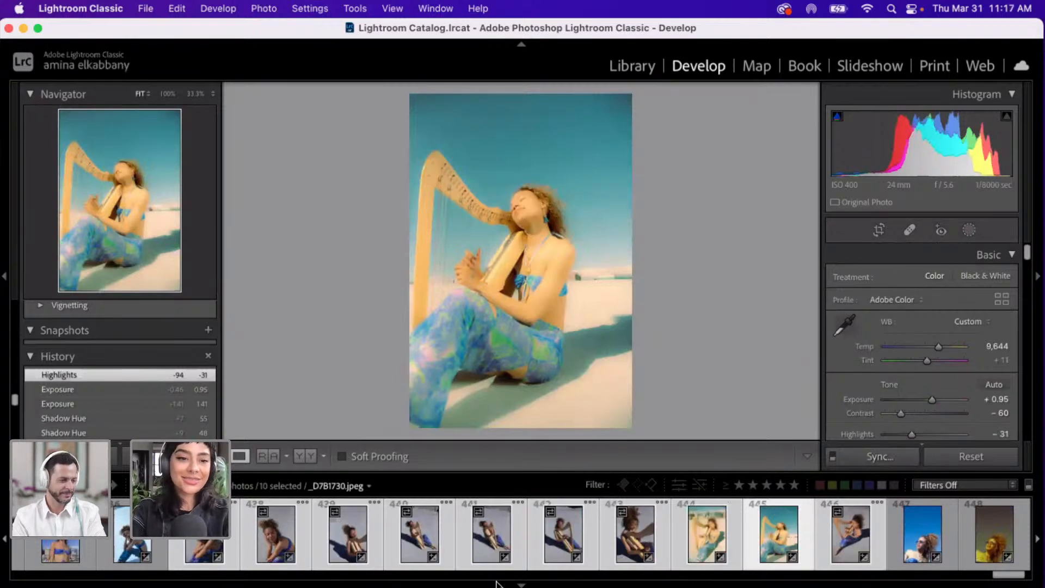
- Examine the look on the synchronized photos, comparing the close-up and the overhead harp shot with the source harp portrait
click(126, 531)
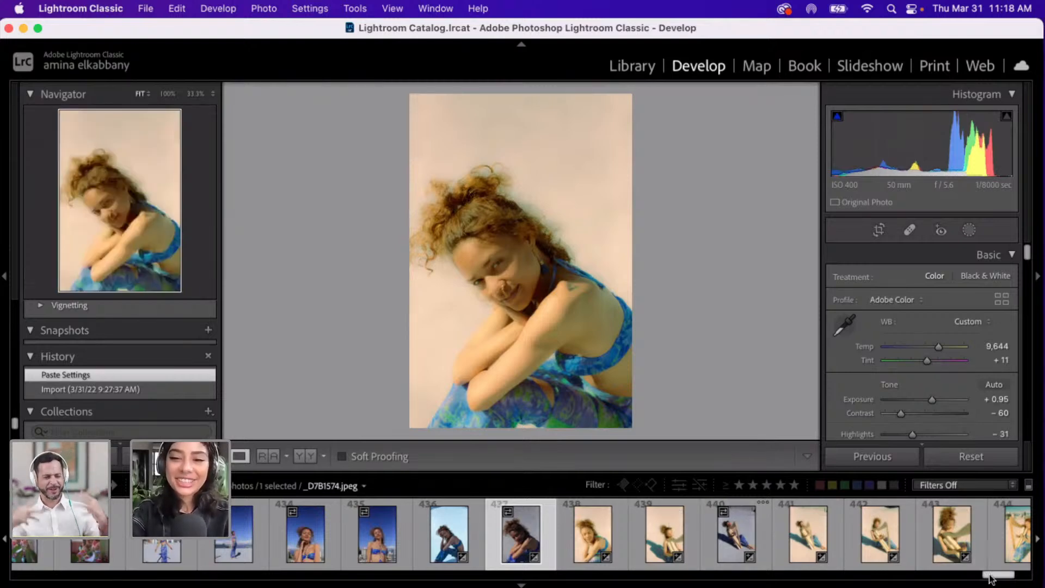
drag(989, 578, 995, 579)
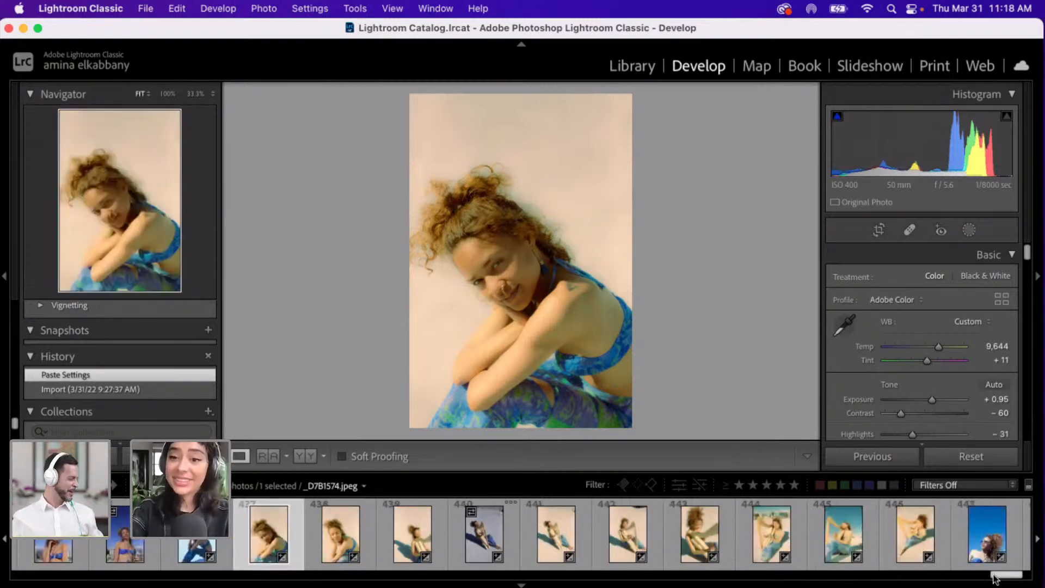
click(859, 531)
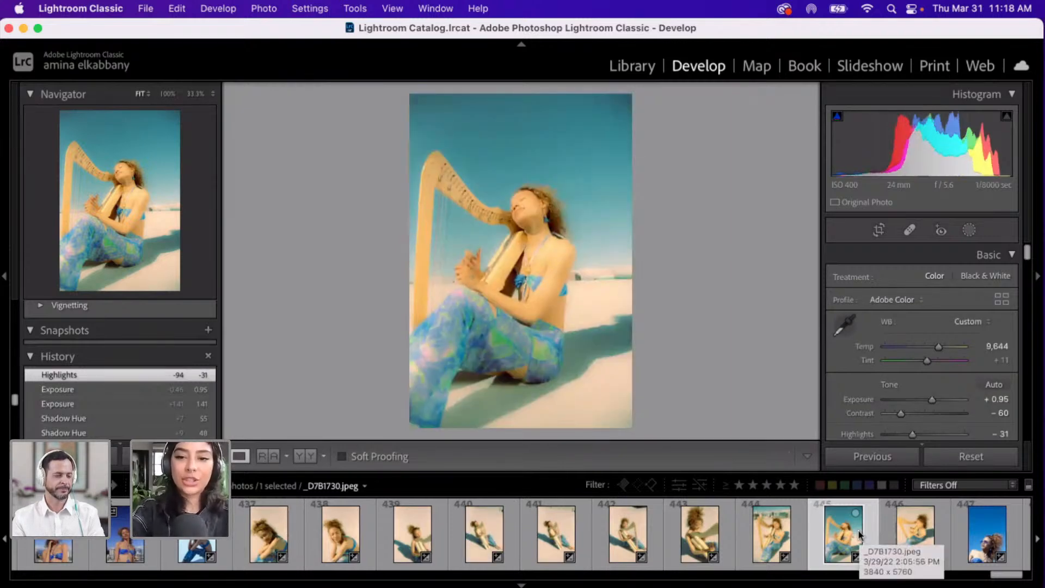
key(Right)
key(super+shift+v)
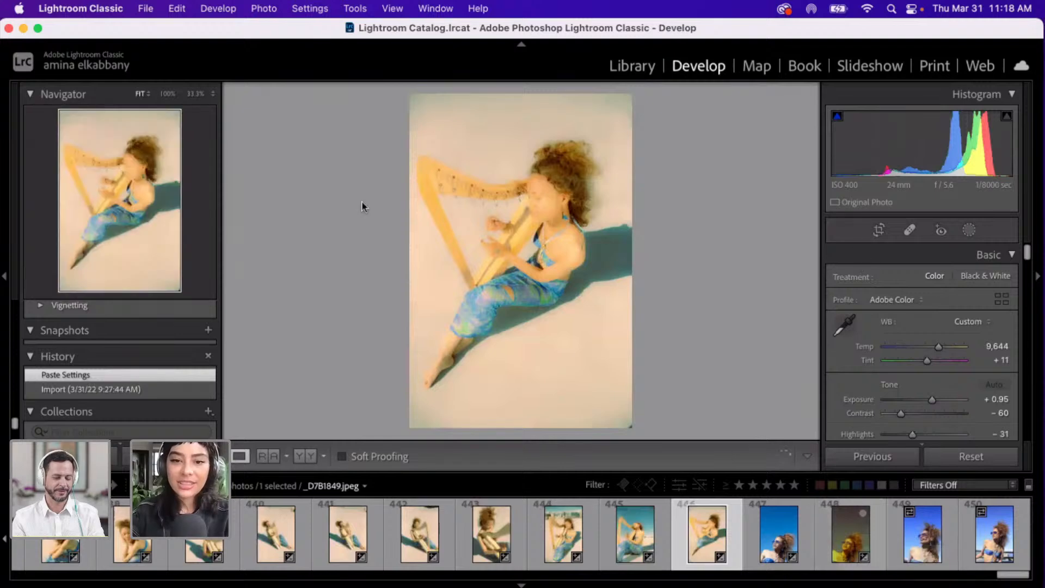
click(619, 546)
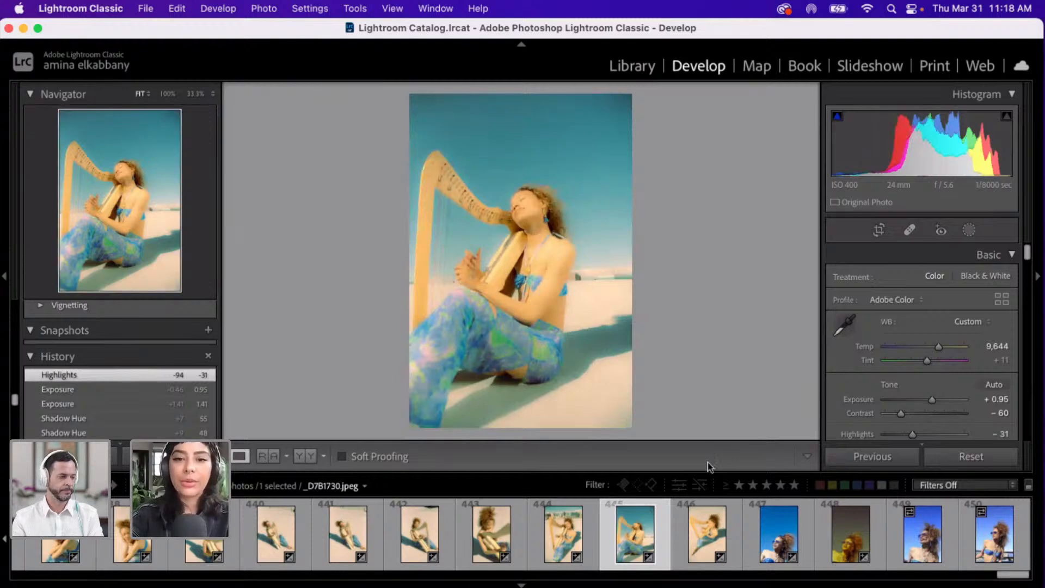
- Cool the overhead harp photo _D7B1739.jpeg by lowering its white balance temperature in stages to 4,407
click(700, 541)
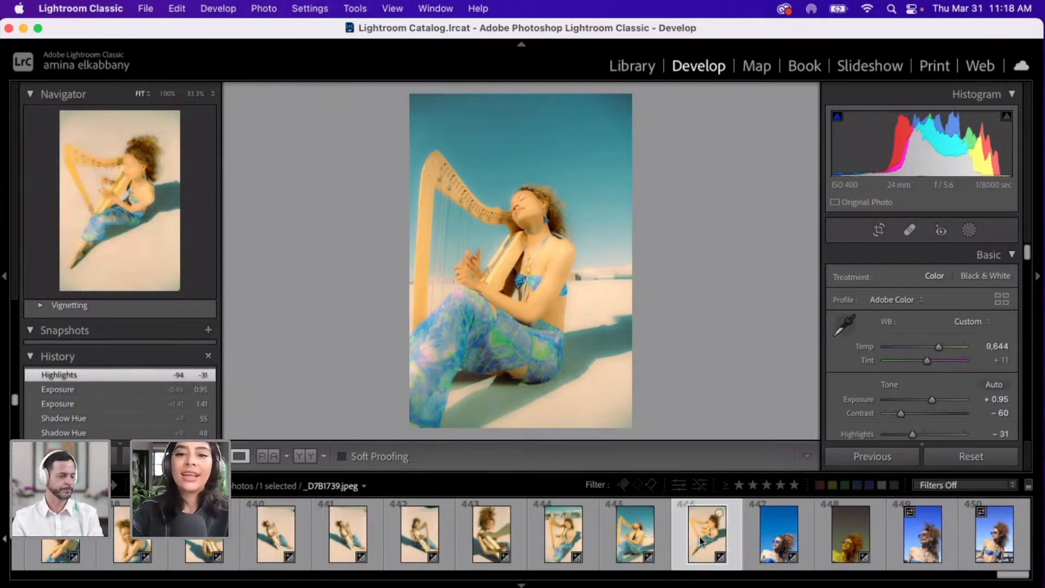
key(super+shift+v)
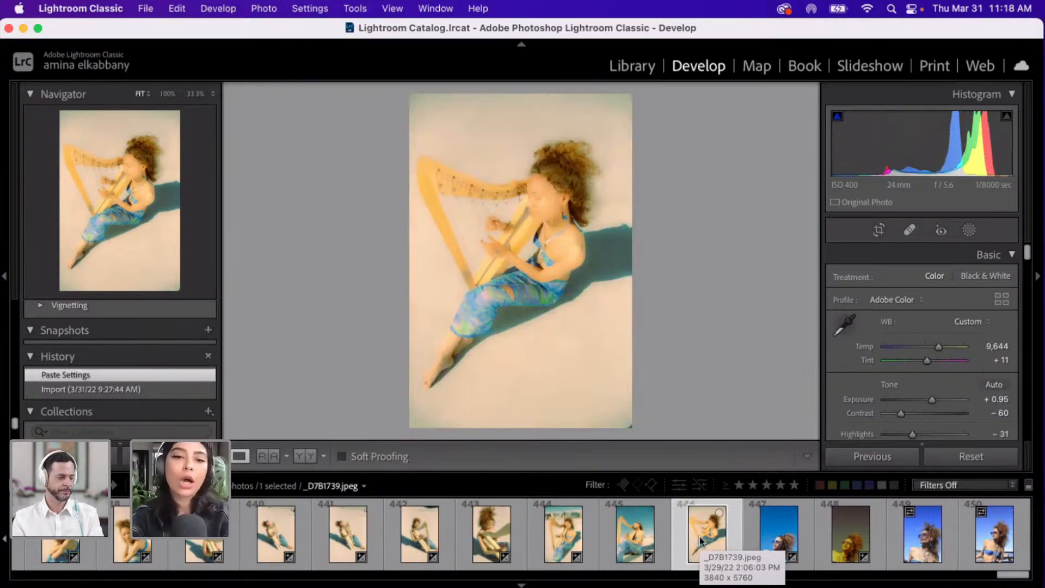
click(925, 347)
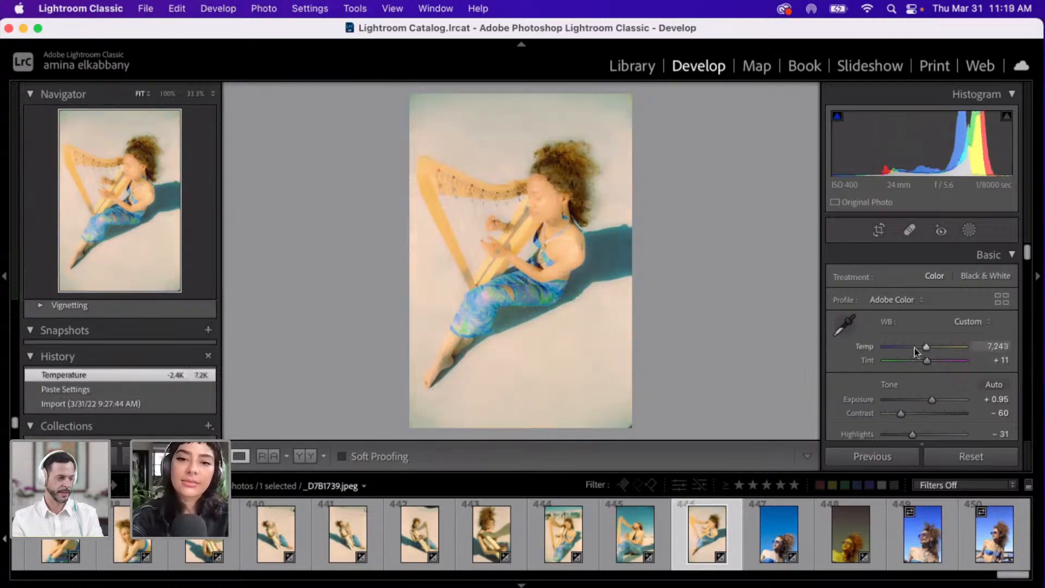
click(915, 348)
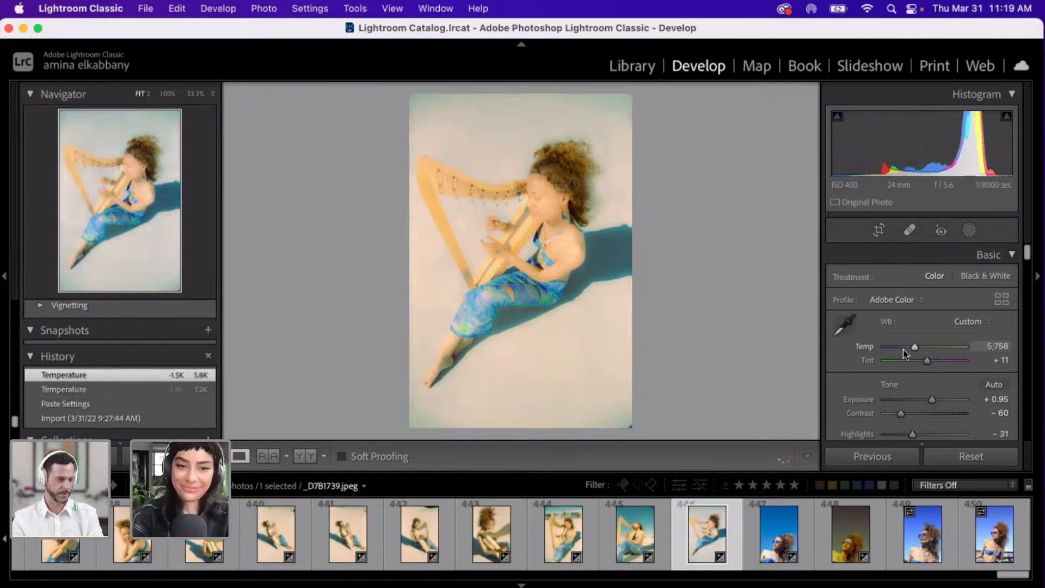
click(903, 349)
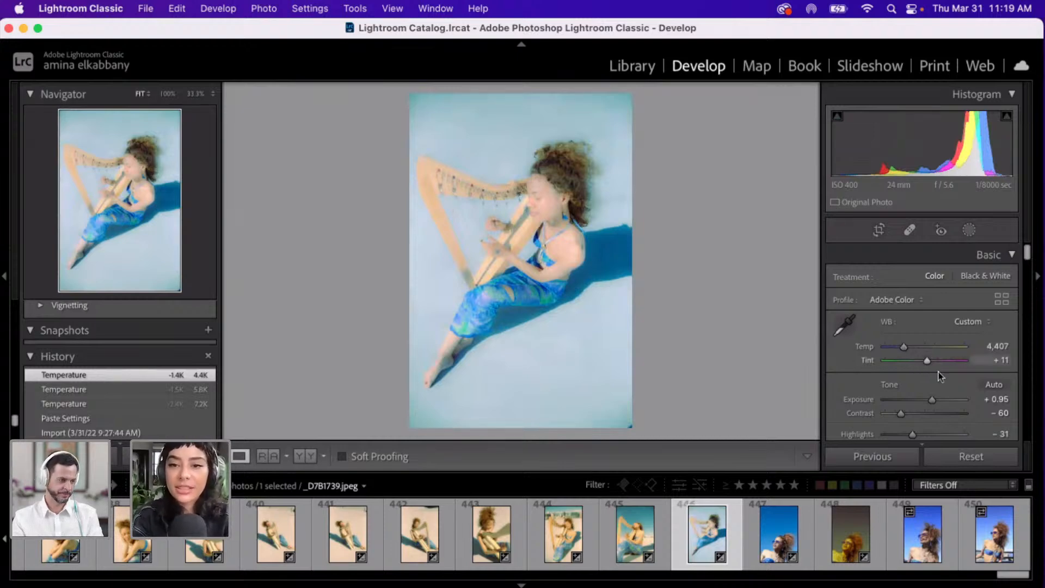
- Shift the overhead harp photo's midtones to blue in Color Grading, with hue 233 and saturation about 74
scroll(938, 376, down, 4)
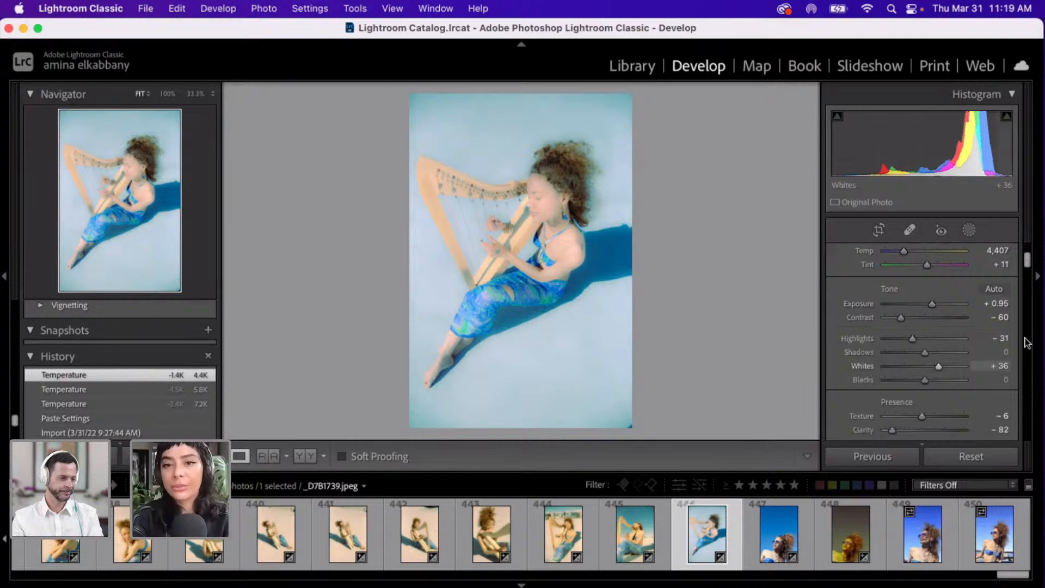
scroll(1027, 342, down, 10)
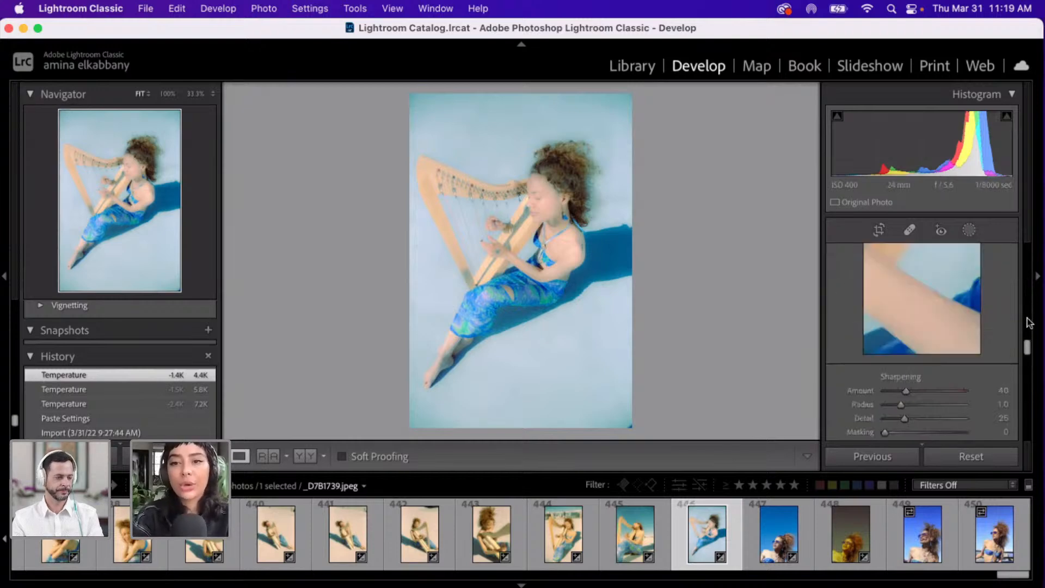
scroll(1027, 323, up, 5)
scroll(982, 325, down, 2)
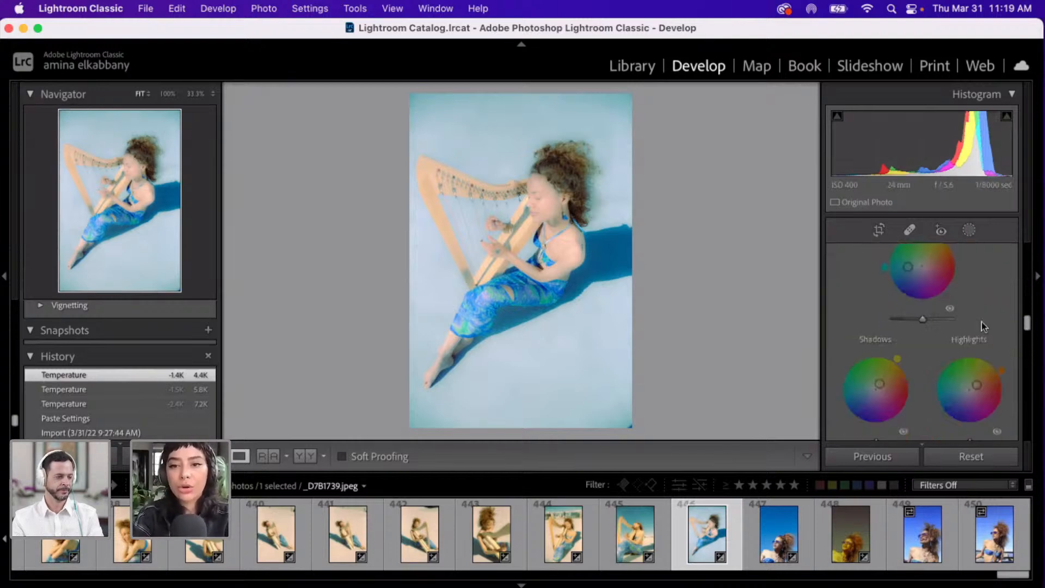
scroll(981, 322, up, 2)
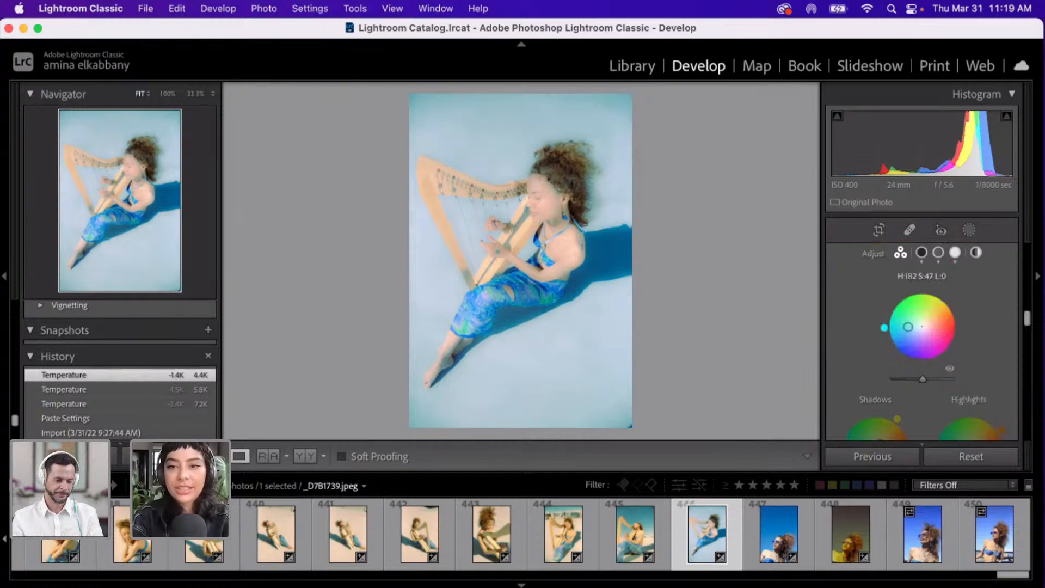
mouse_move(908, 327)
mouse_down()
mouse_move(916, 305)
mouse_move(938, 327)
mouse_move(923, 352)
mouse_move(909, 344)
mouse_up()
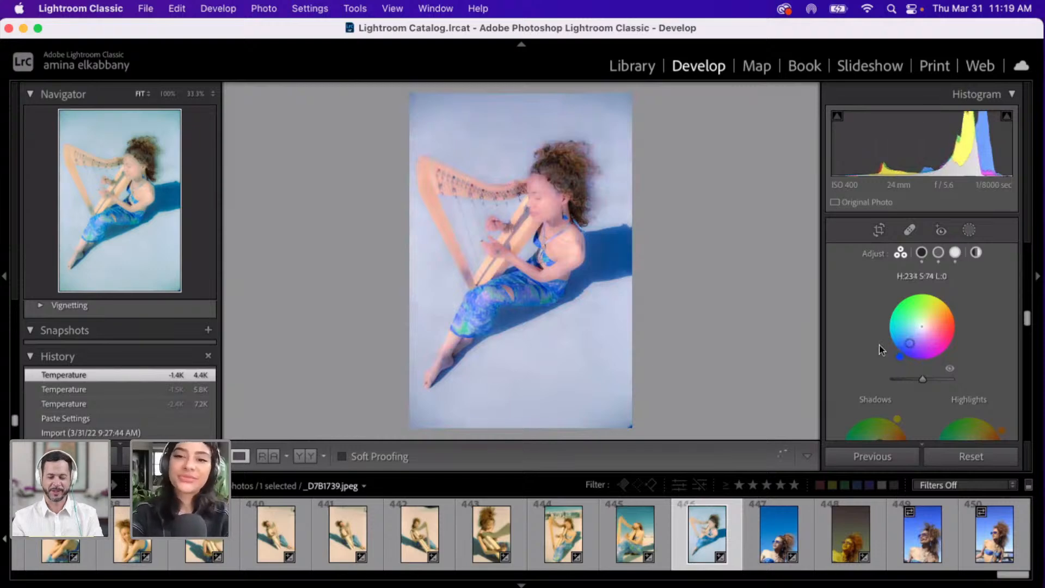
- Try cyan shadows with hue 182 and saturation 51, and violet shadows with hue 266 and saturation 30
scroll(851, 349, down, 3)
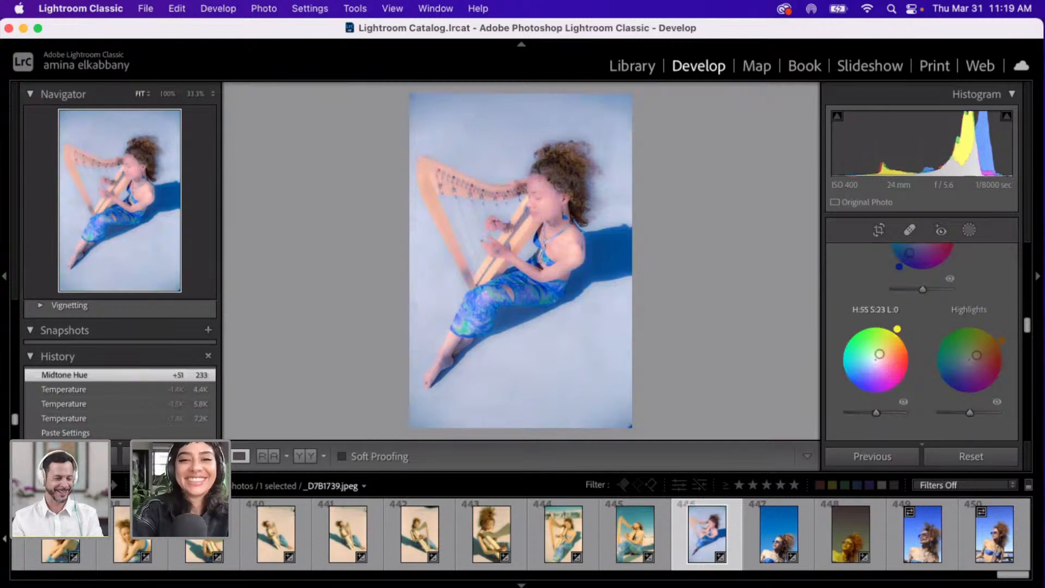
drag(879, 355, 862, 365)
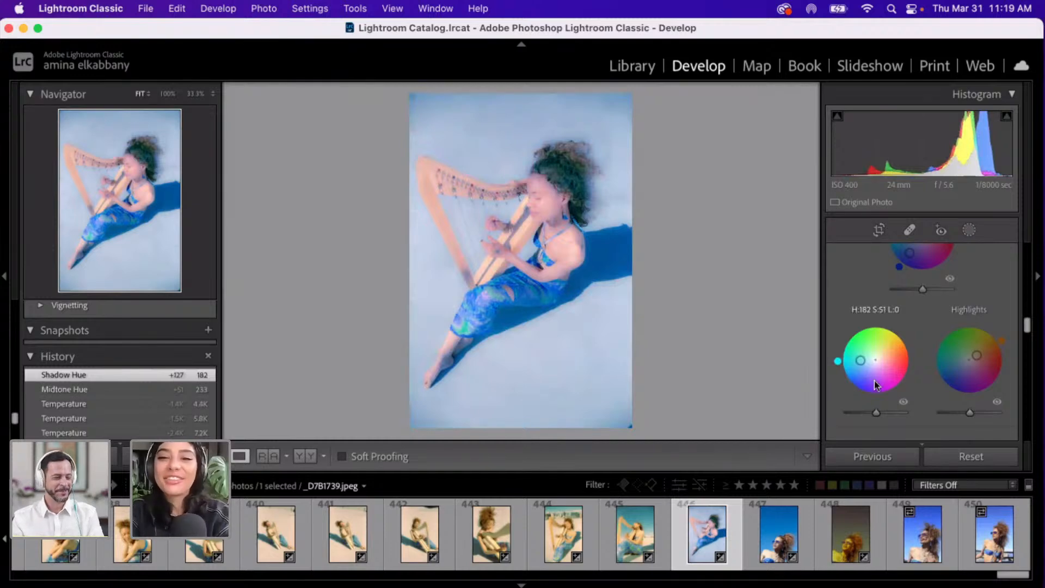
click(876, 373)
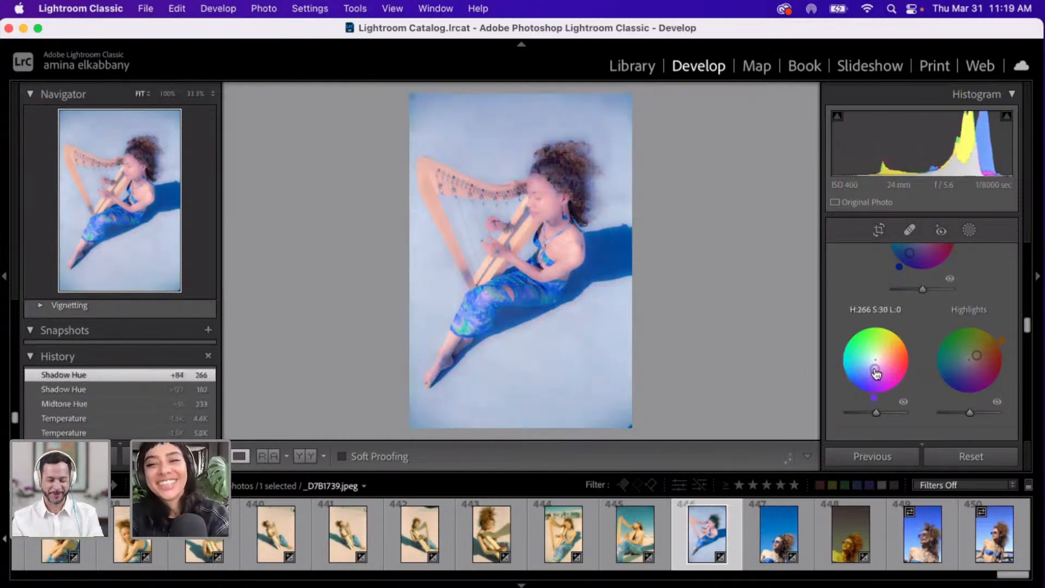
- Try pink, cyan and green highlight tints on the overhead harp photo, and set the highlights to blue with hue 202
click(980, 369)
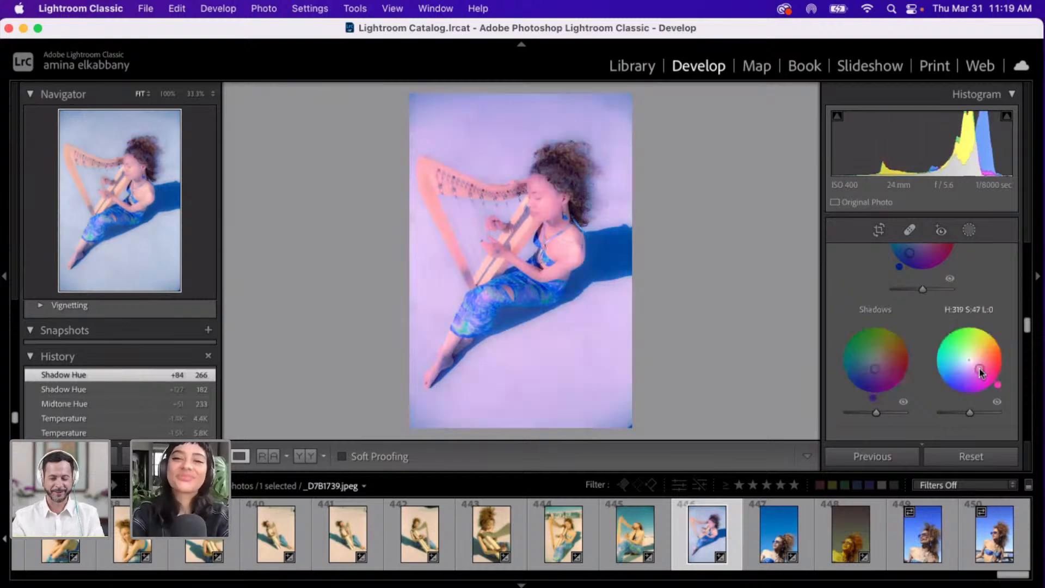
click(951, 365)
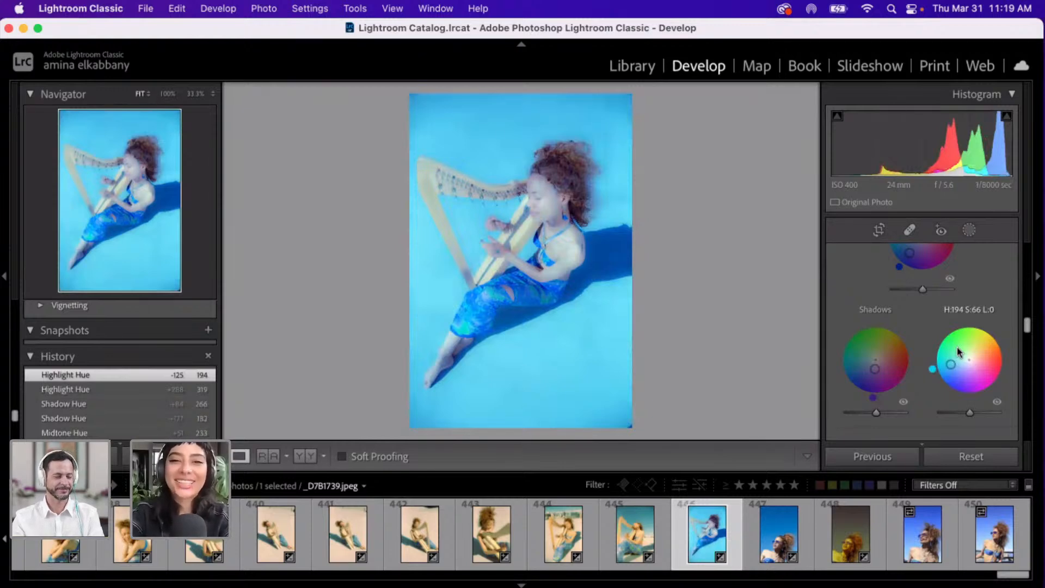
click(959, 352)
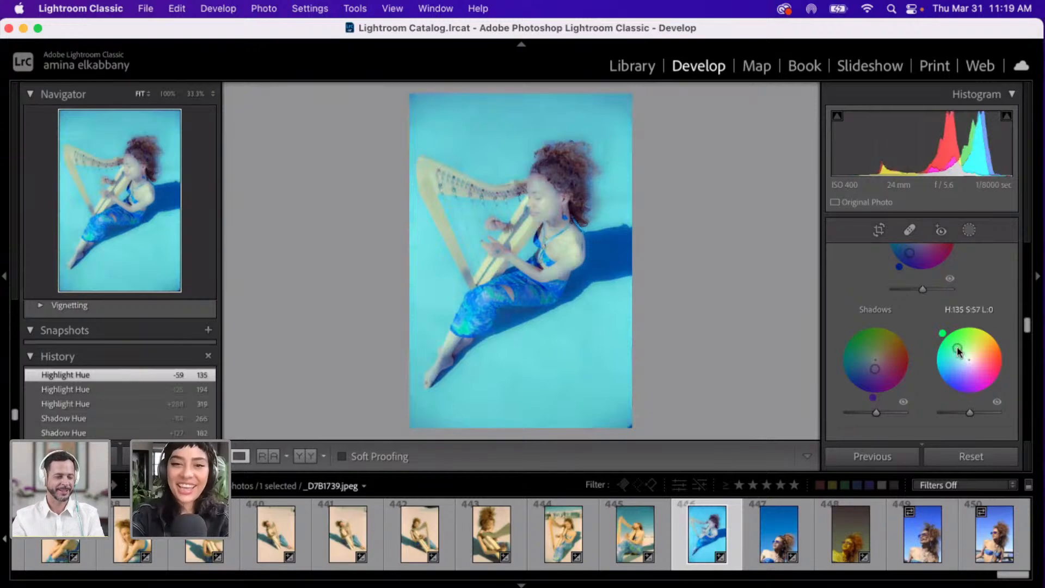
click(956, 366)
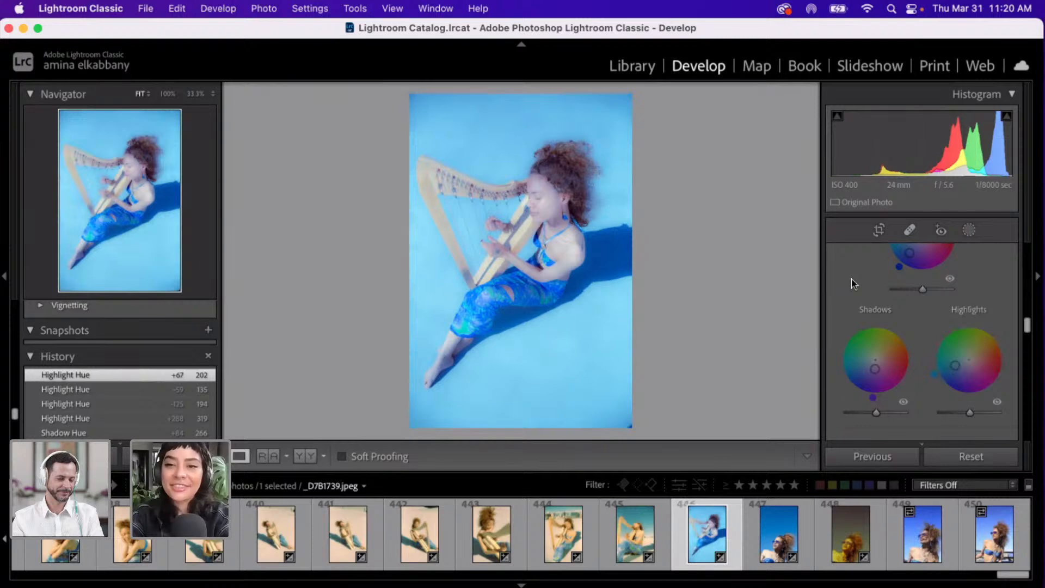
- Tint the overhead harp photo's shadows blue with hue 205 in Color Grading
scroll(851, 278, up, 3)
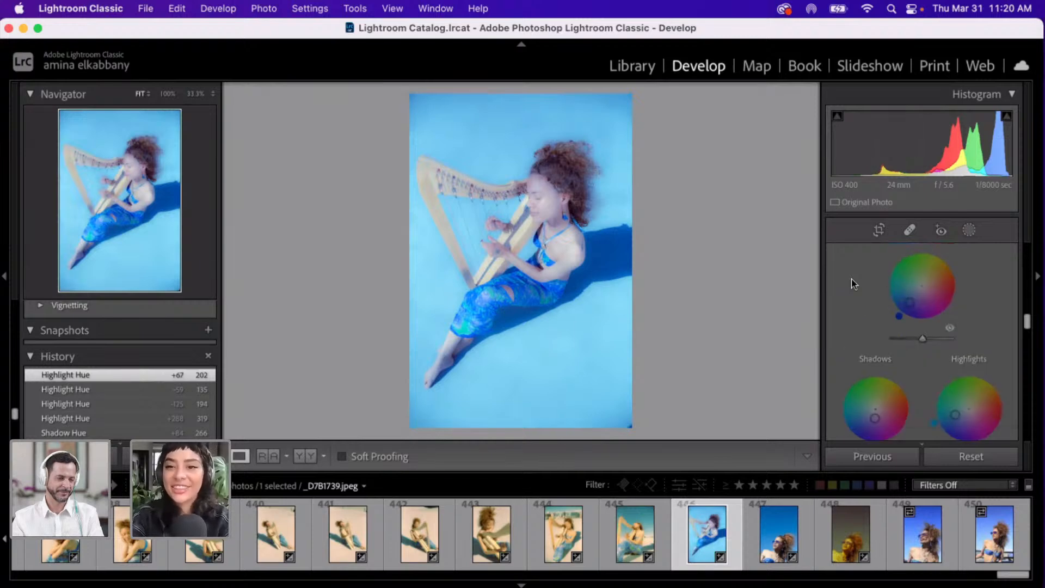
scroll(851, 279, down, 3)
scroll(854, 277, down, 2)
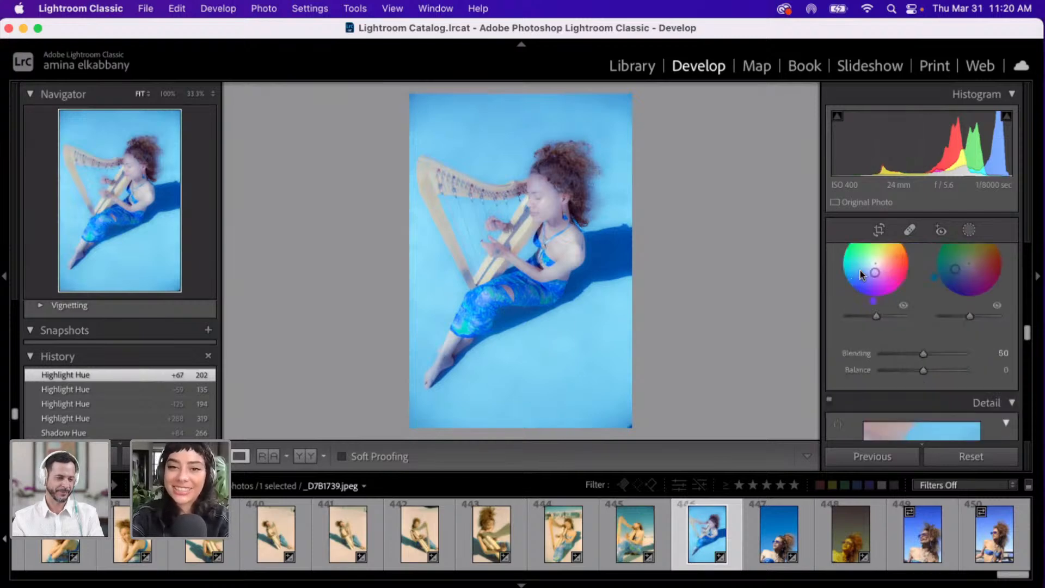
click(861, 275)
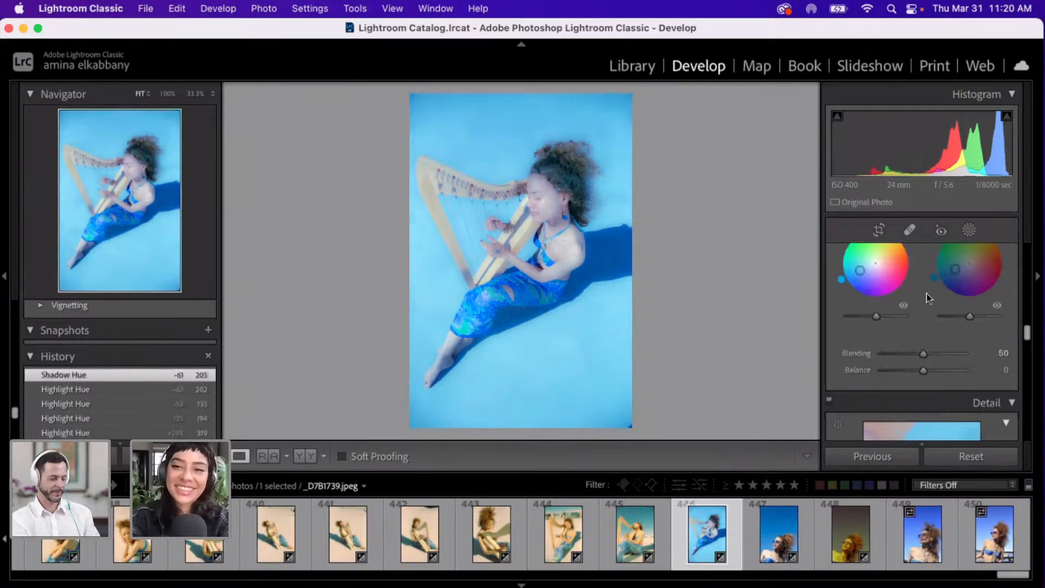
scroll(926, 297, up, 3)
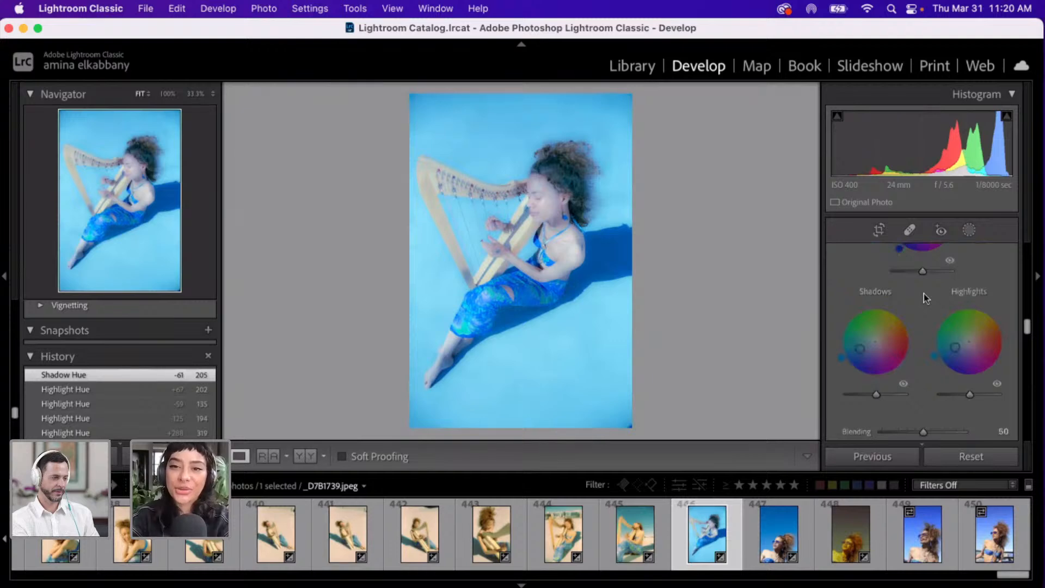
- Look over the Color Grading, Detail and Lens Corrections settings of the overhead harp photo
scroll(926, 297, up, 1)
scroll(926, 297, up, 3)
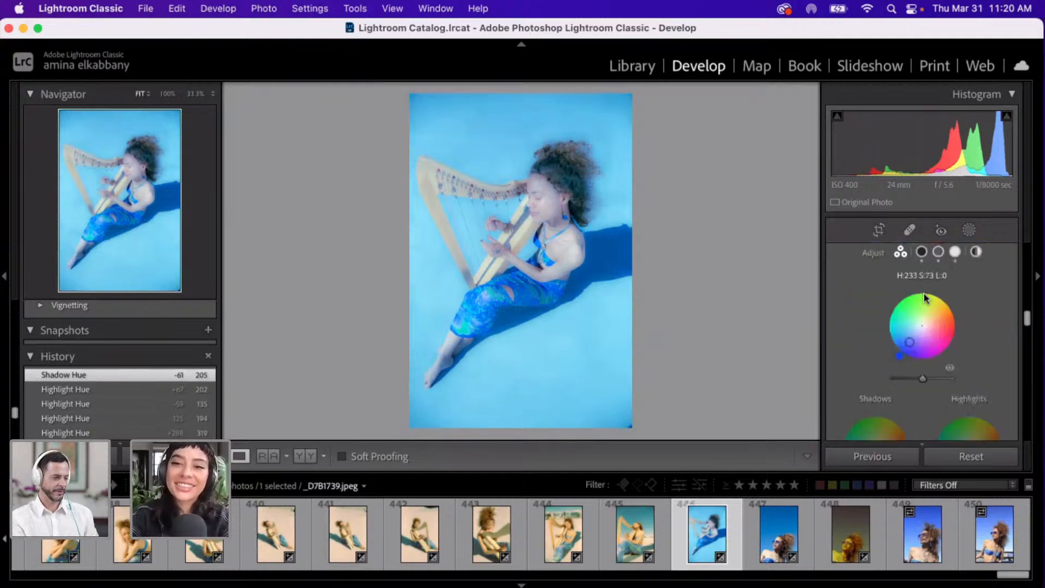
scroll(926, 297, down, 5)
scroll(926, 297, down, 2)
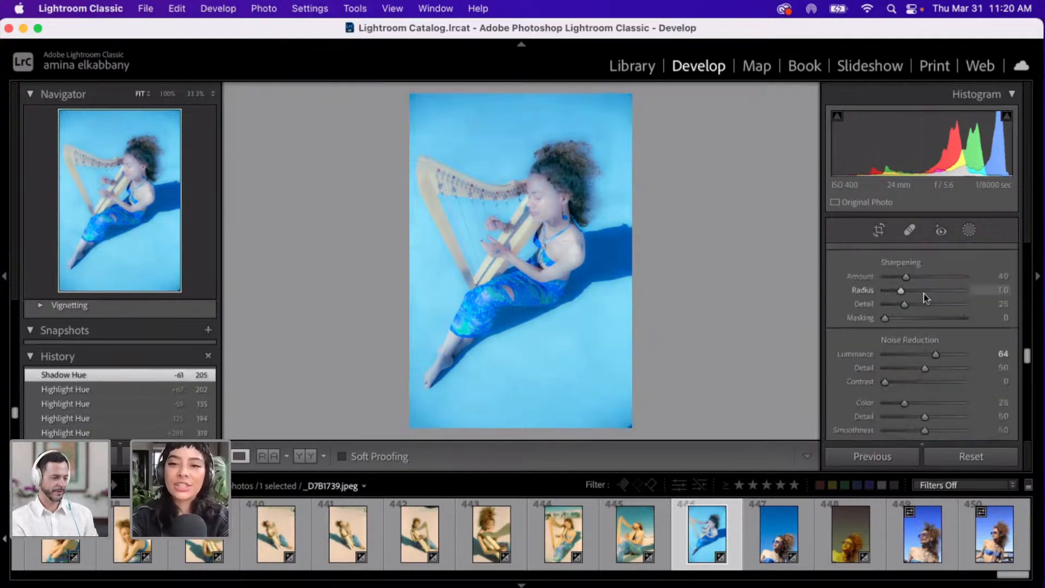
scroll(925, 297, down, 4)
scroll(925, 297, down, 1)
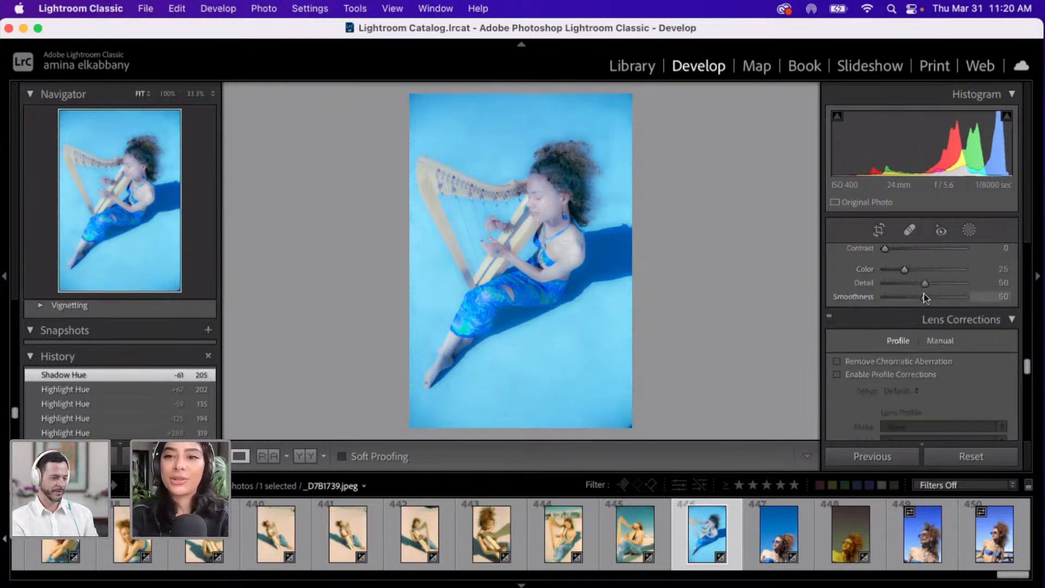
scroll(926, 298, up, 3)
scroll(924, 294, up, 1)
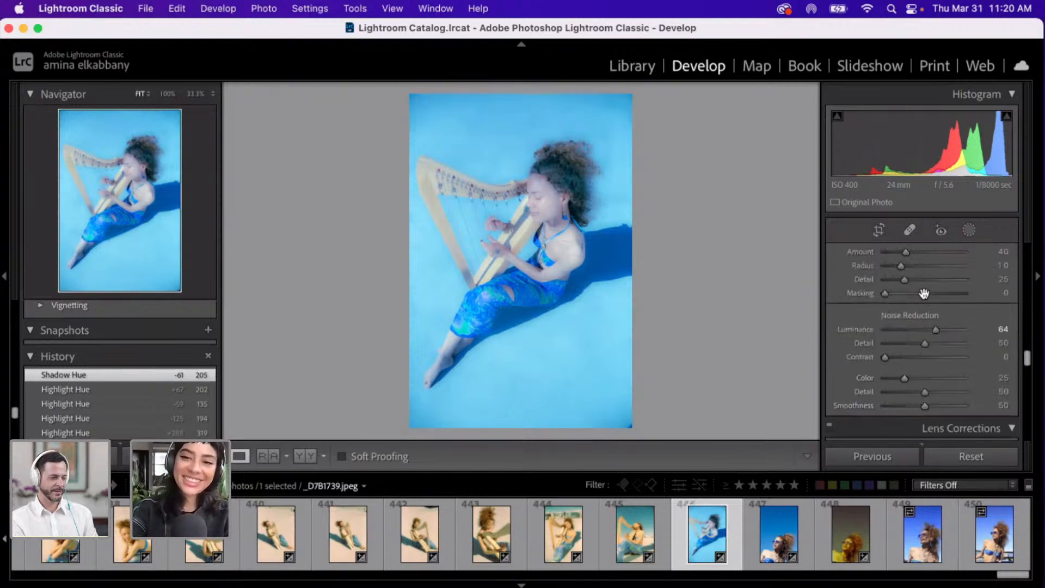
- Brighten the blue tones of the overhead harp photo by setting Aqua luminance to +52 and Blue luminance to +57
scroll(925, 294, up, 3)
scroll(925, 295, up, 3)
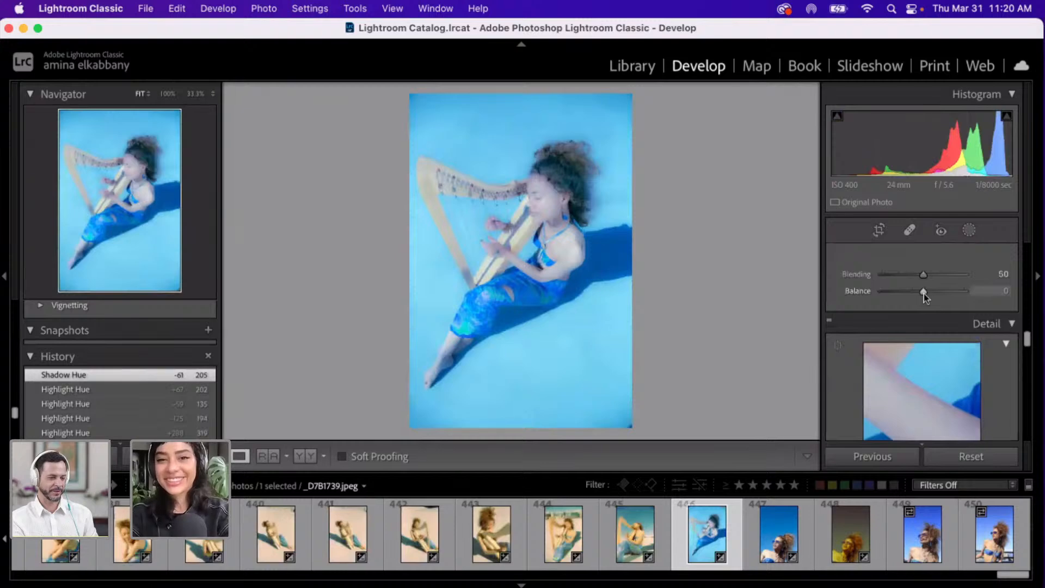
scroll(924, 295, up, 4)
scroll(926, 297, up, 4)
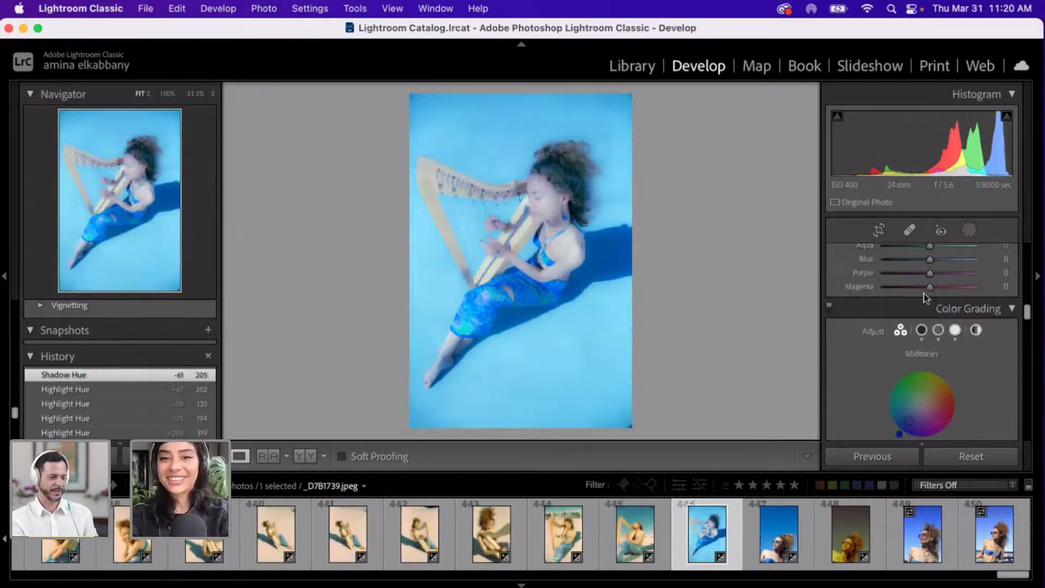
scroll(926, 297, up, 4)
scroll(925, 297, down, 2)
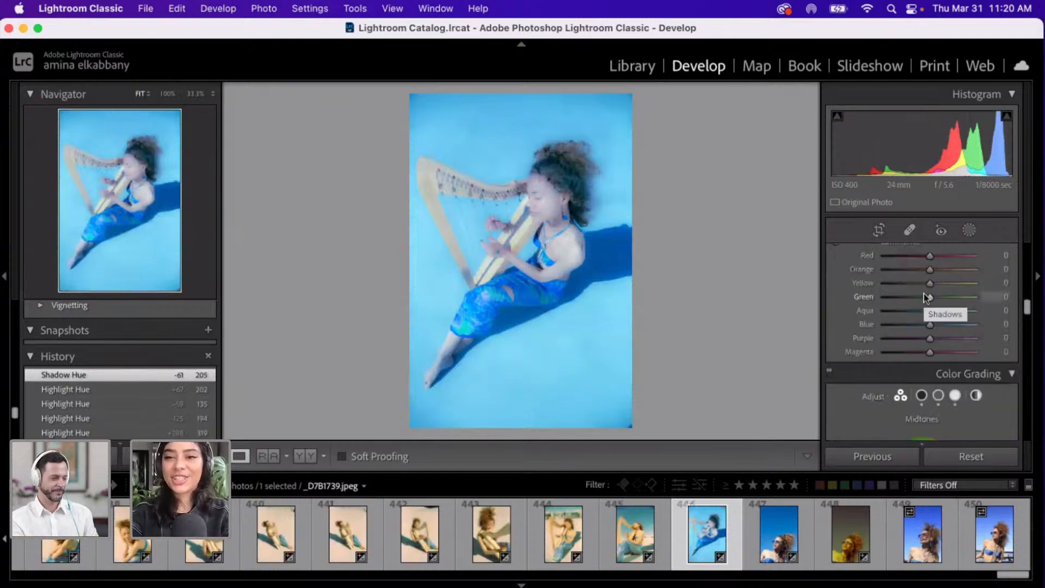
scroll(926, 298, up, 1)
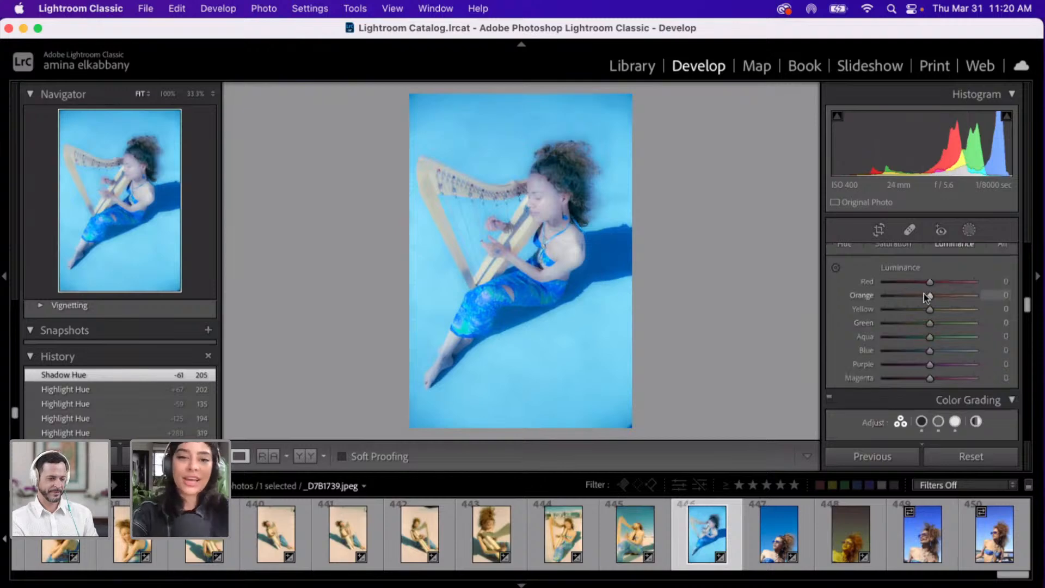
scroll(926, 297, up, 1)
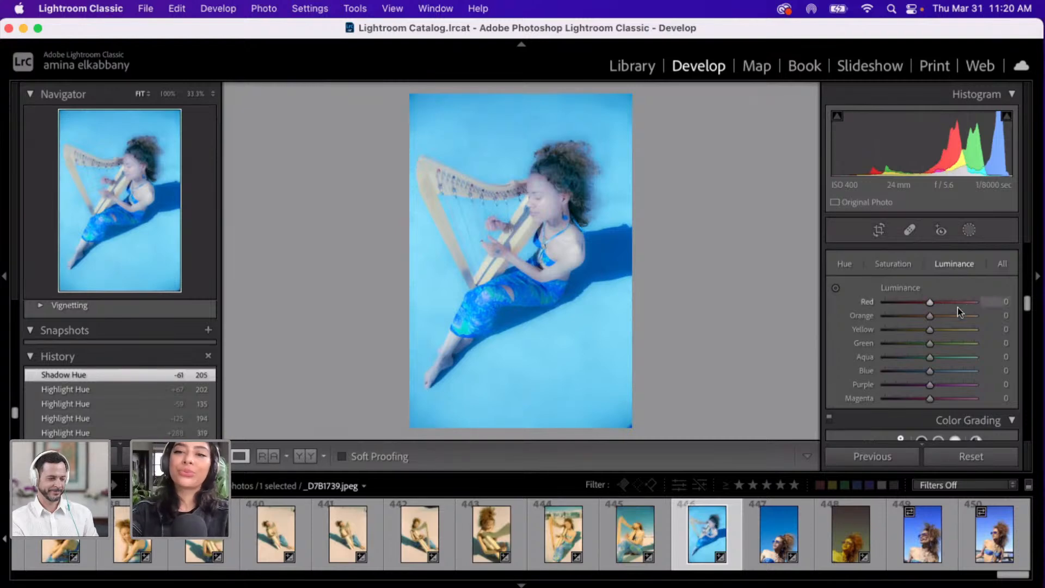
click(952, 358)
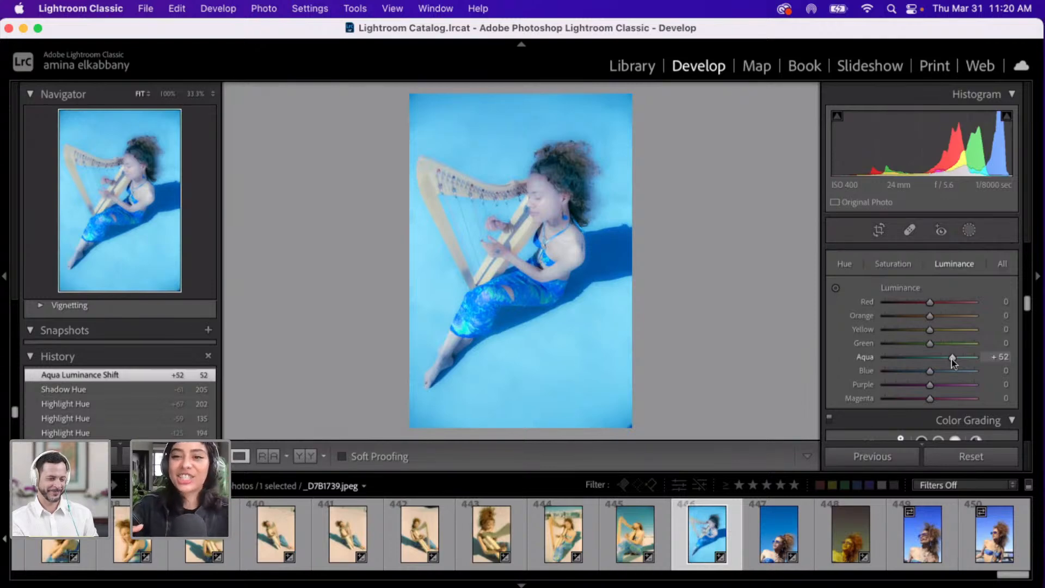
click(954, 369)
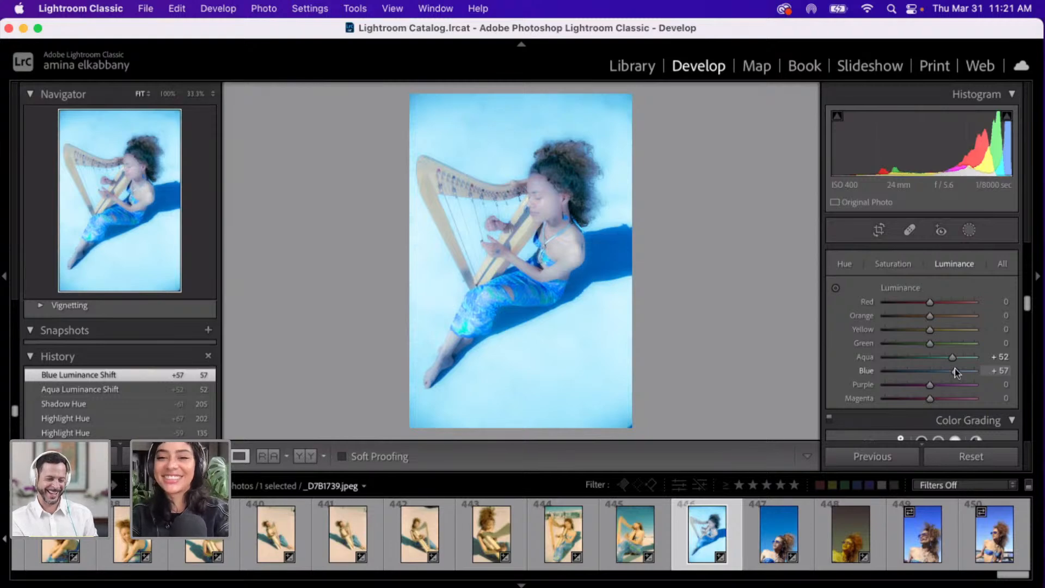
- Set the overhead harp photo's Yellow luminance to -43 and Orange luminance to +11, after trying +56 and +63
scroll(955, 368, up, 5)
scroll(954, 368, up, 5)
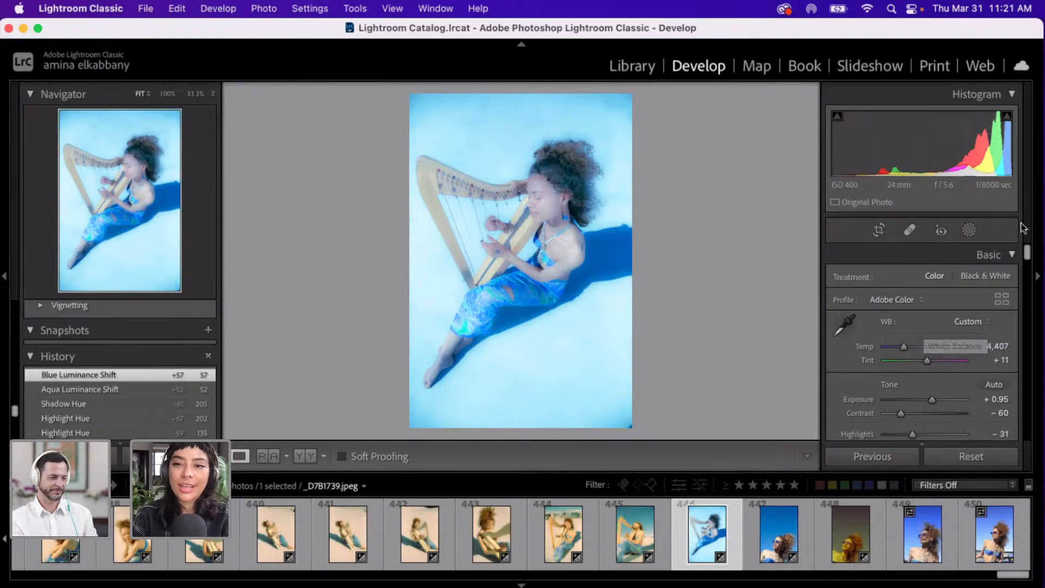
drag(1027, 252, 898, 309)
scroll(898, 309, up, 5)
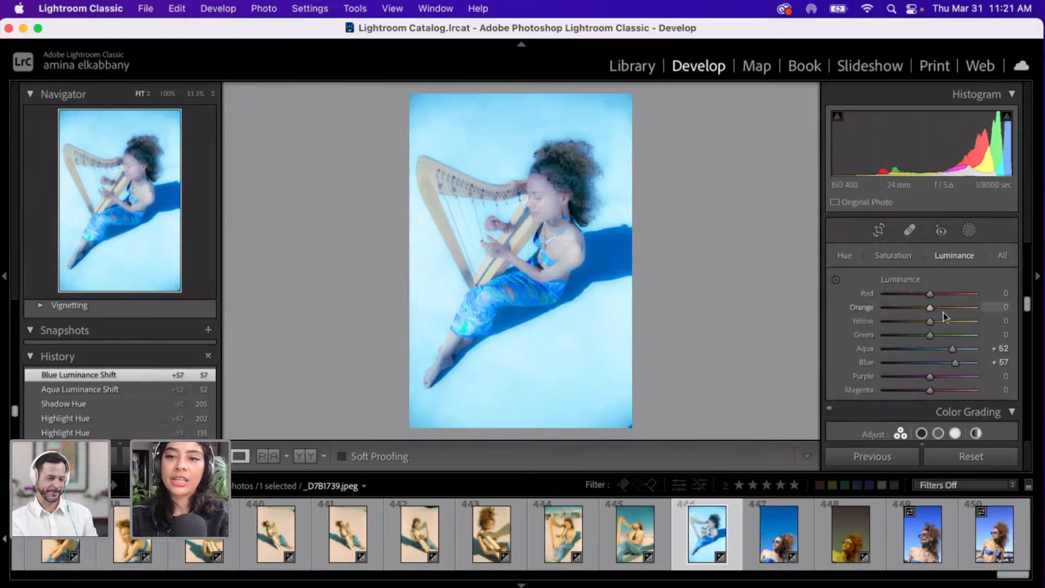
click(954, 321)
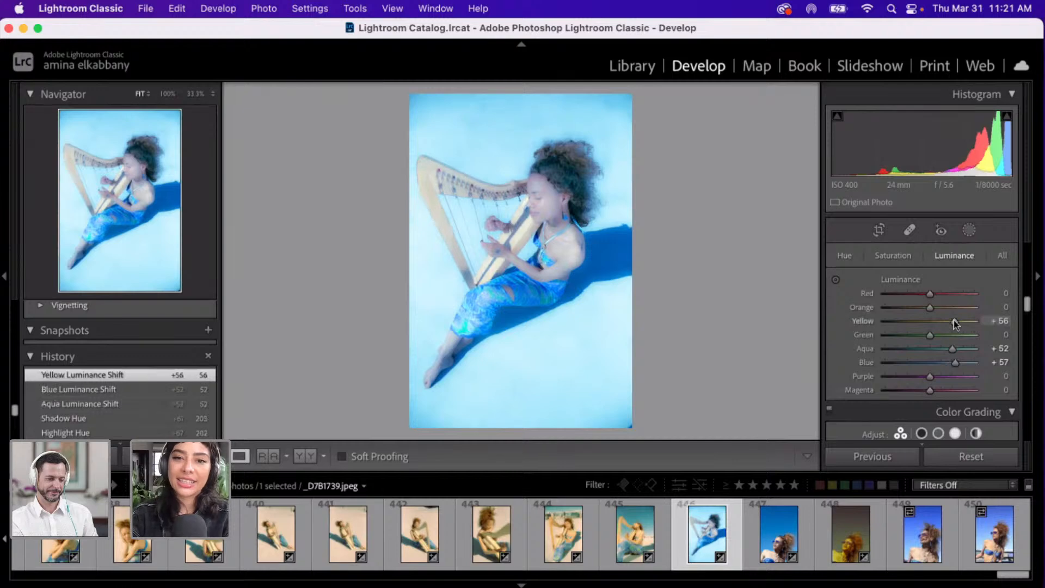
drag(953, 321, 910, 321)
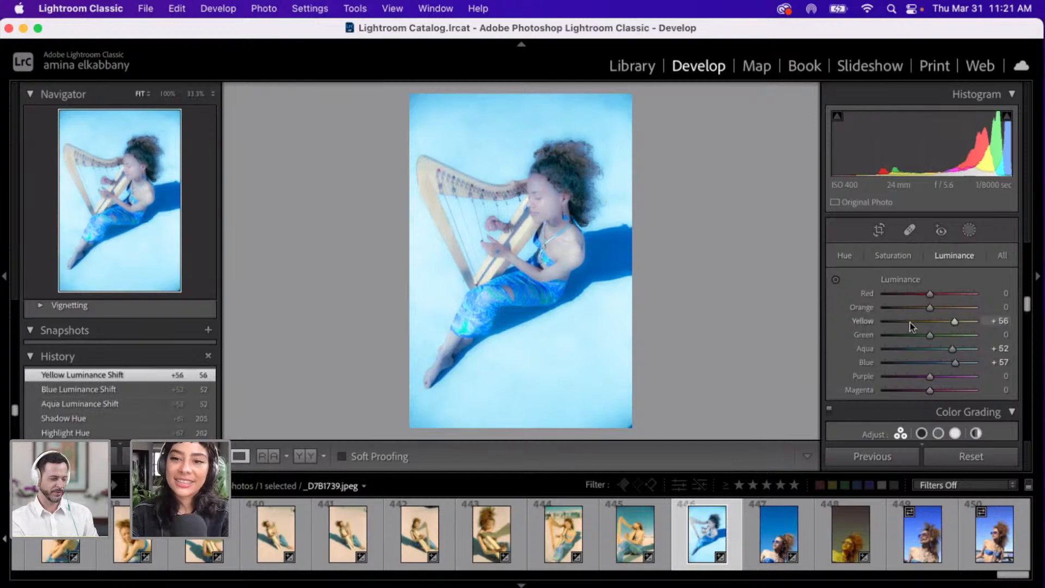
click(957, 307)
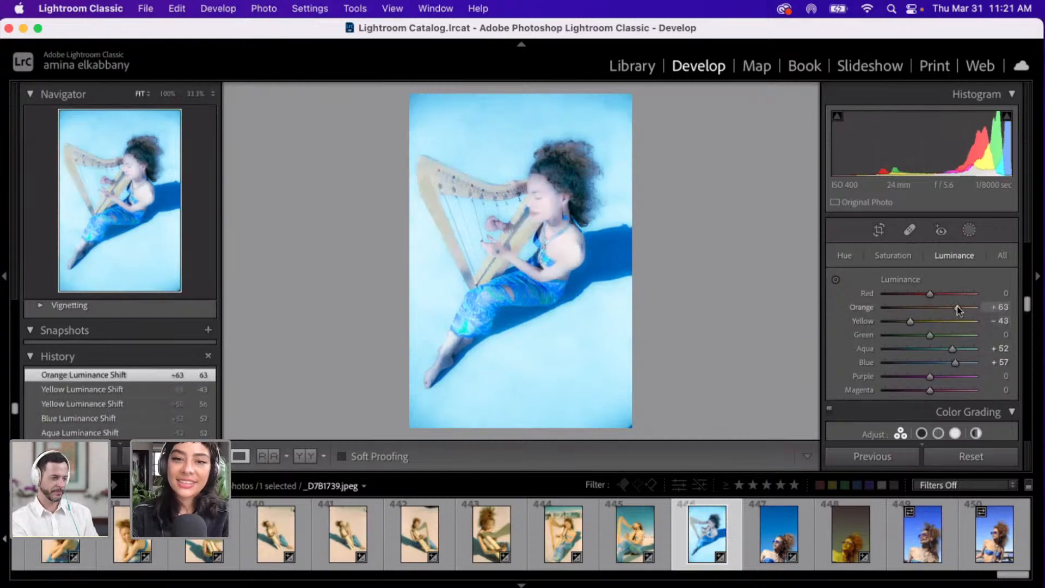
click(934, 307)
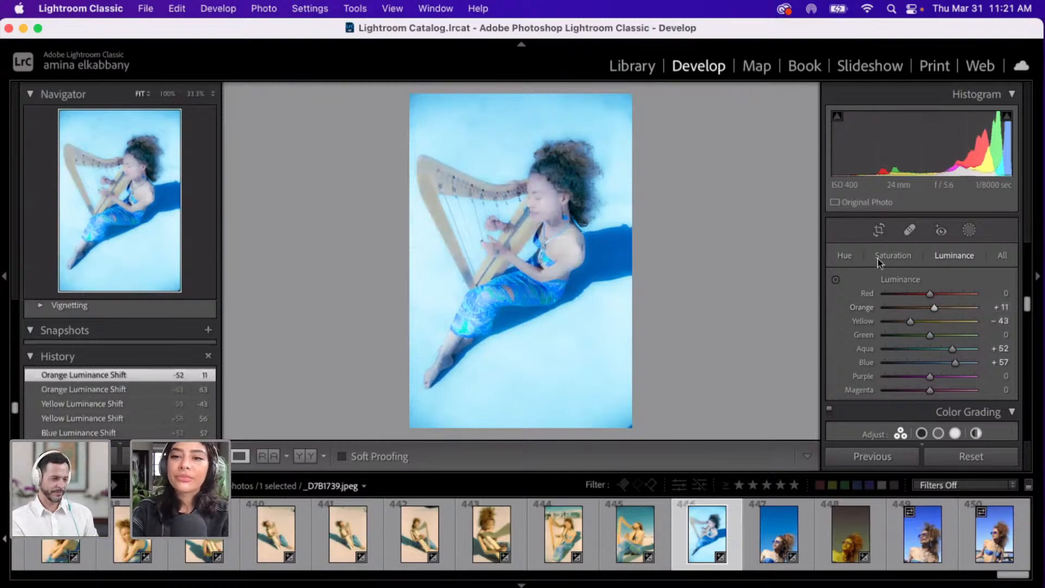
- Zoom the overhead harp photo to 33.3% and examine the skin, harp and hair tones
click(533, 200)
scroll(531, 198, down, 1)
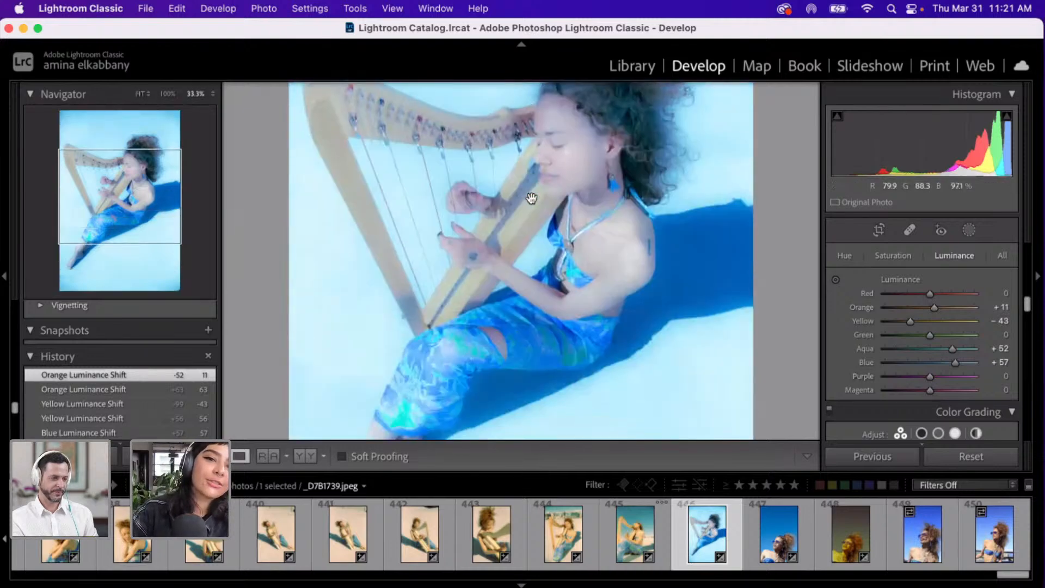
scroll(527, 180, down, 4)
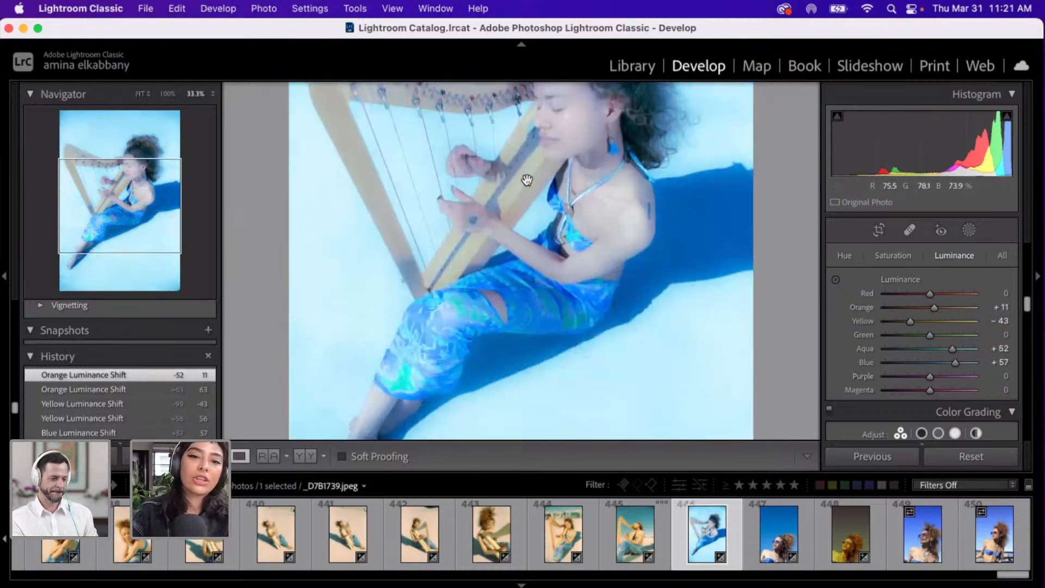
scroll(527, 179, up, 4)
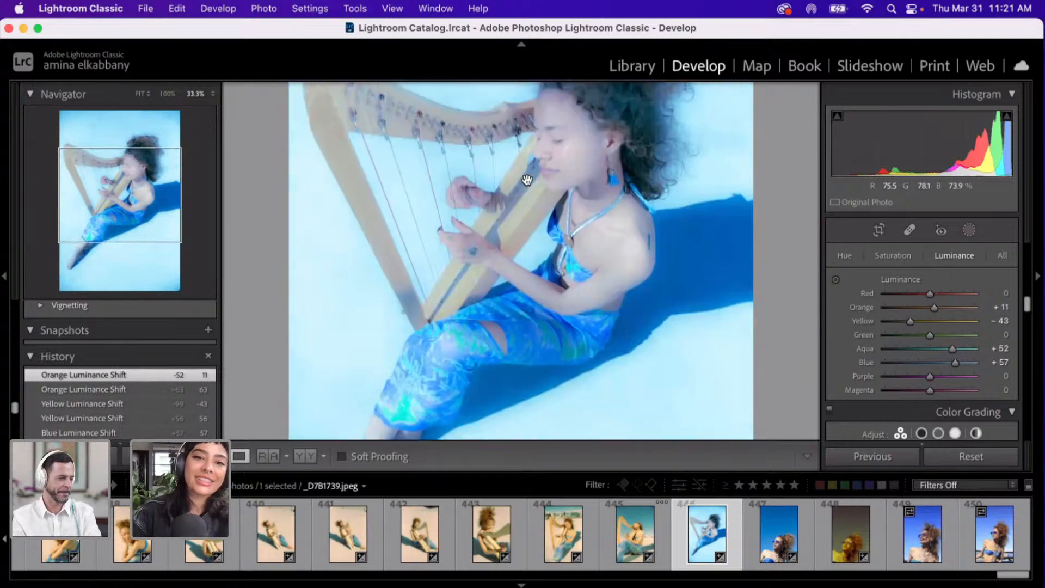
scroll(527, 179, up, 3)
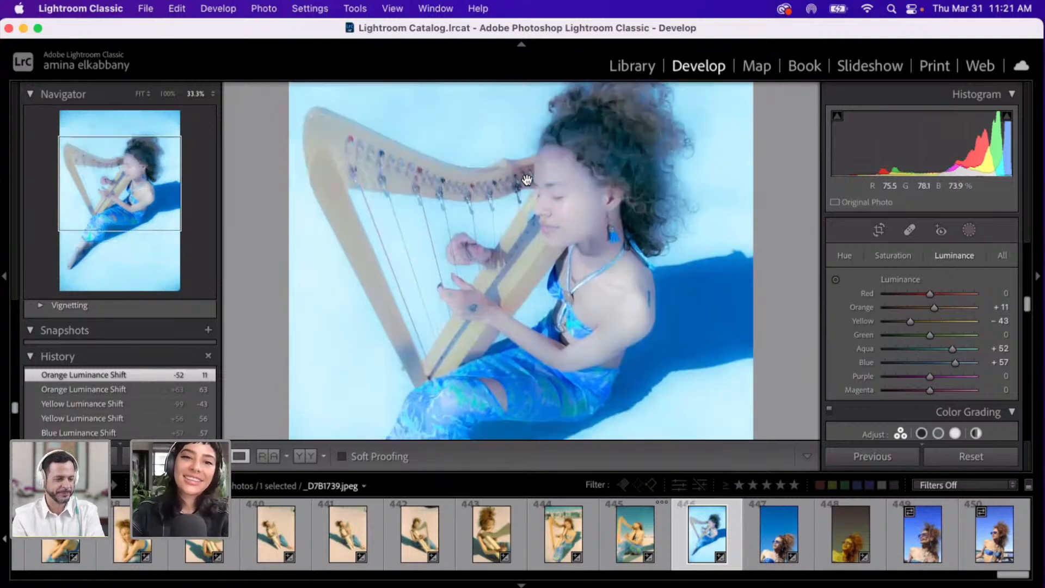
scroll(527, 180, up, 3)
scroll(527, 180, down, 1)
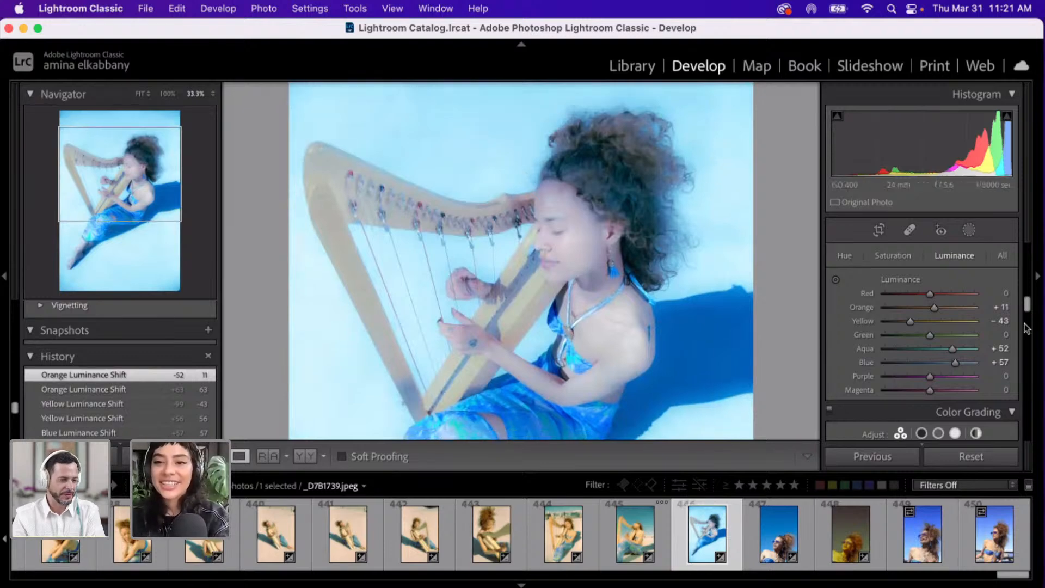
- Set the Red Primary calibration to hue +9 and saturation -13 on the overhead harp photo
scroll(1041, 380, down, 3)
scroll(1040, 387, down, 3)
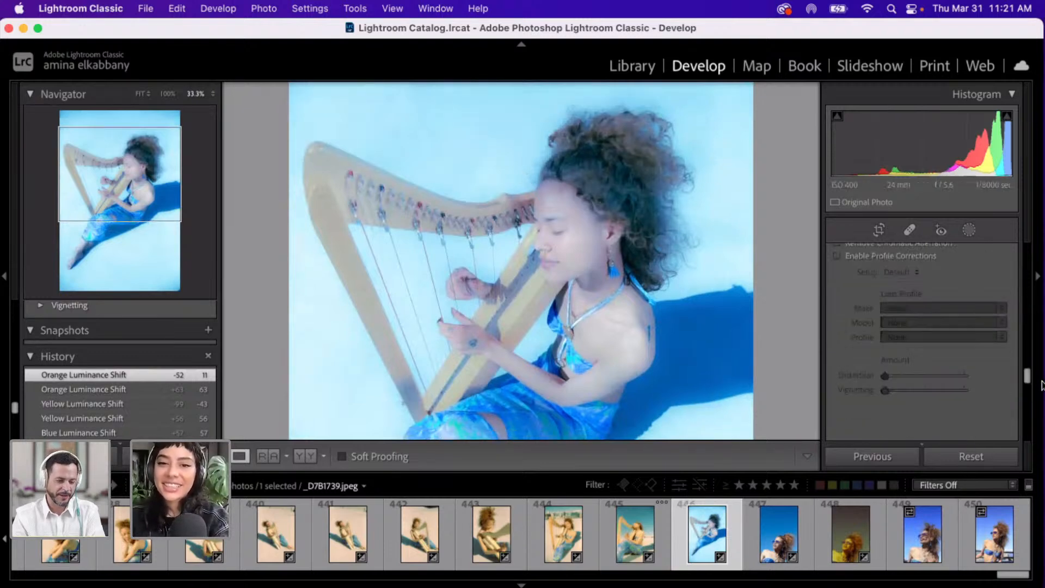
scroll(1041, 398, down, 3)
scroll(1043, 433, down, 3)
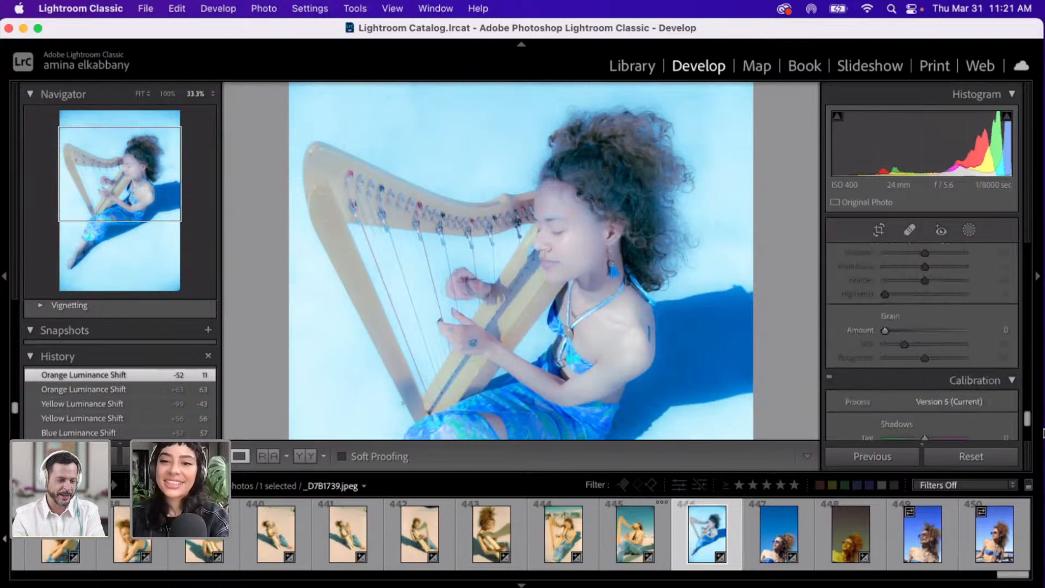
scroll(1042, 450, down, 3)
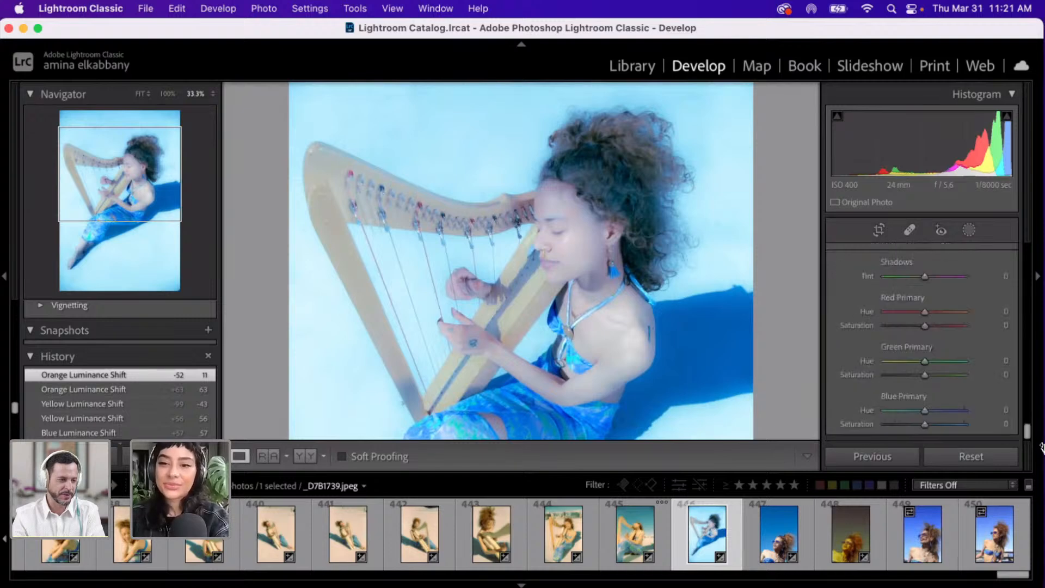
click(946, 312)
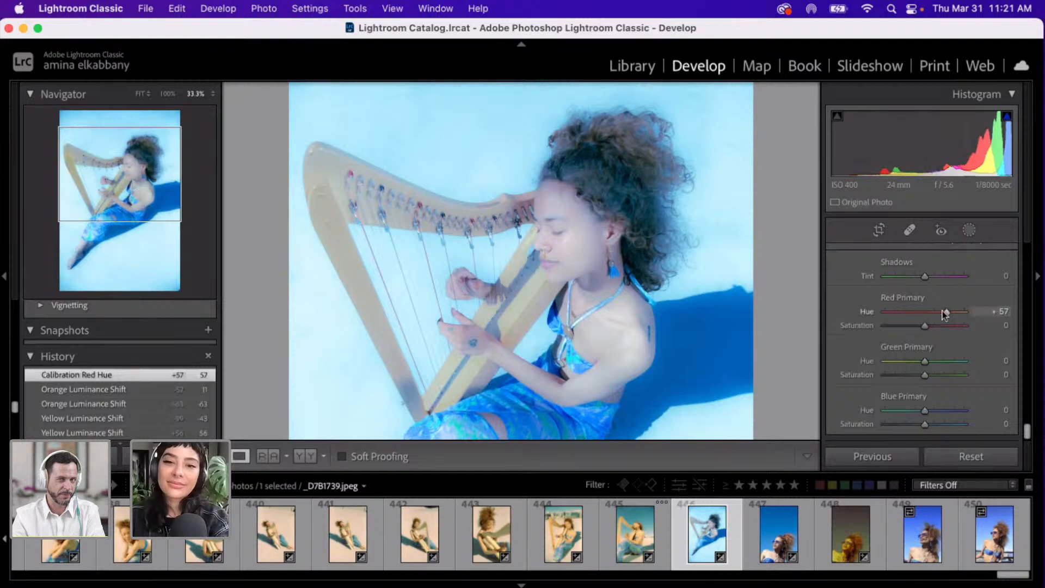
click(926, 311)
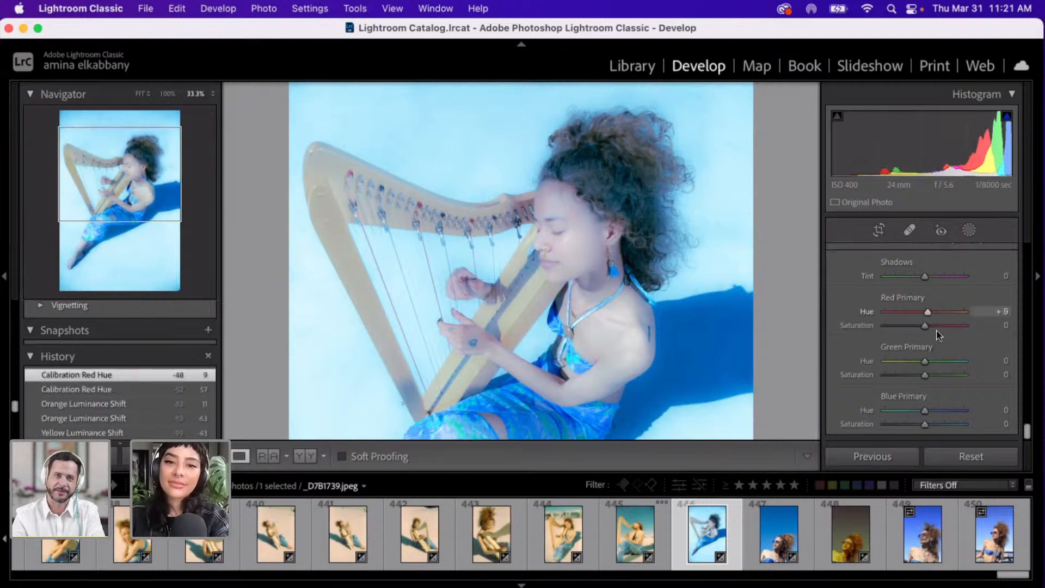
drag(937, 330, 915, 329)
click(920, 329)
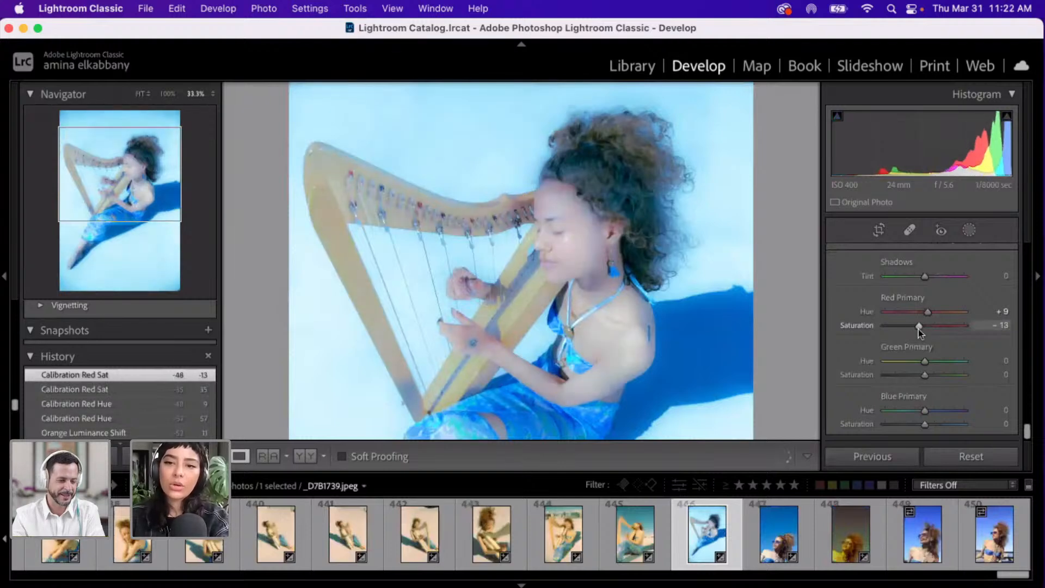
- Set the Orange hue to +3 on the overhead harp photo, after trying -62 and +34
scroll(912, 332, down, 1)
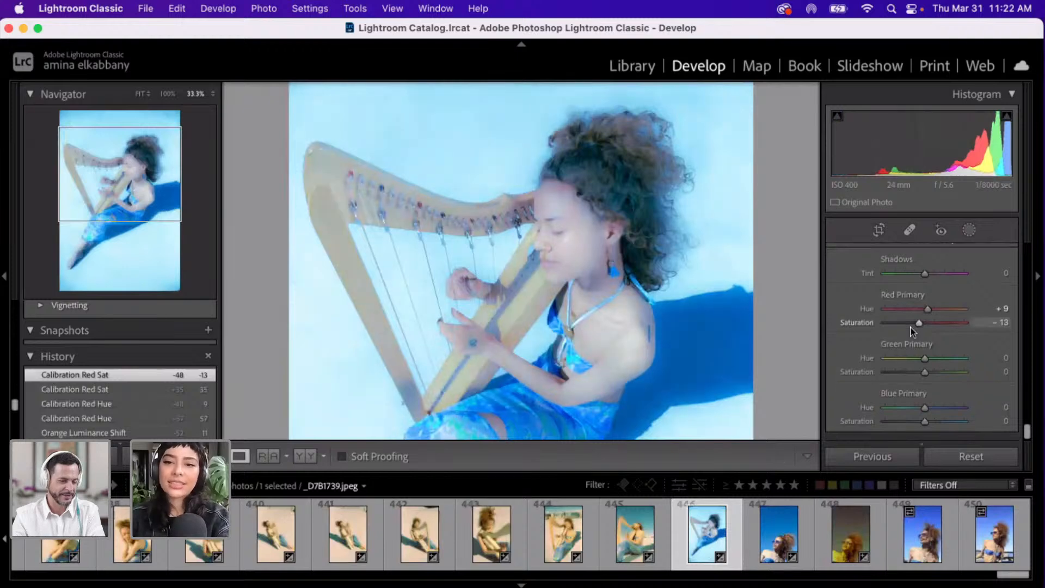
scroll(913, 332, up, 1)
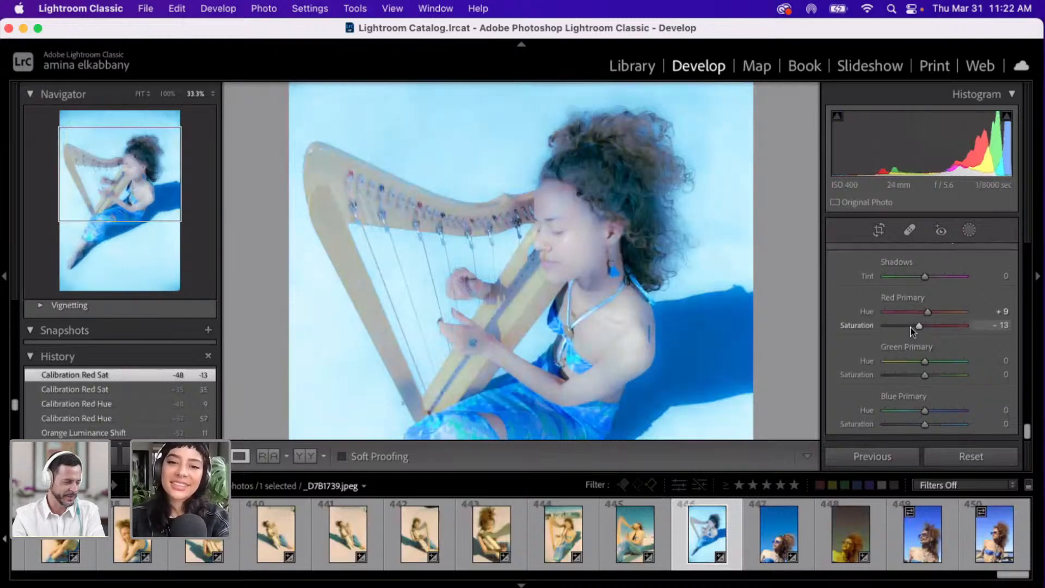
scroll(913, 332, up, 5)
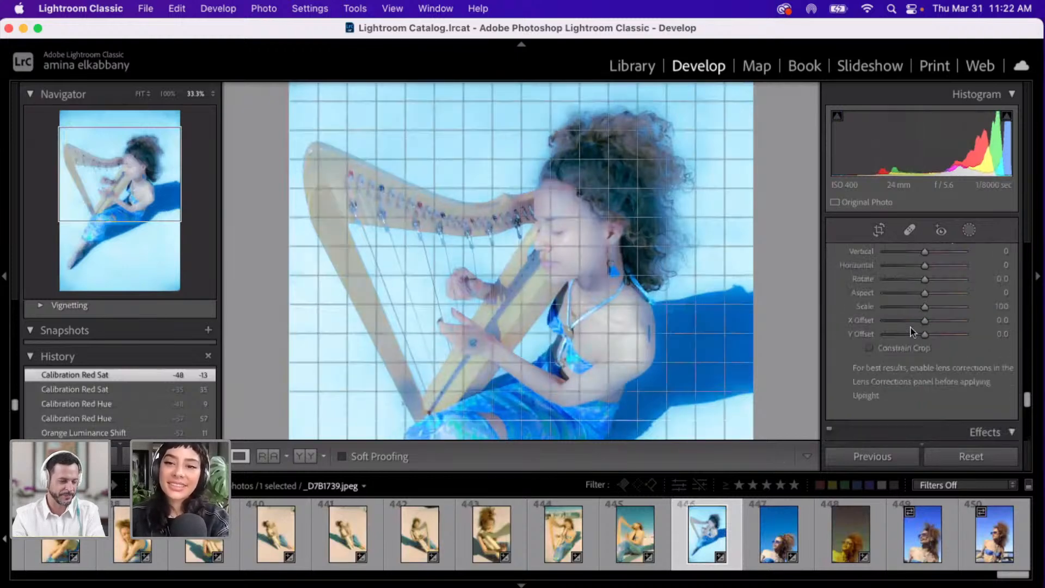
scroll(913, 332, up, 6)
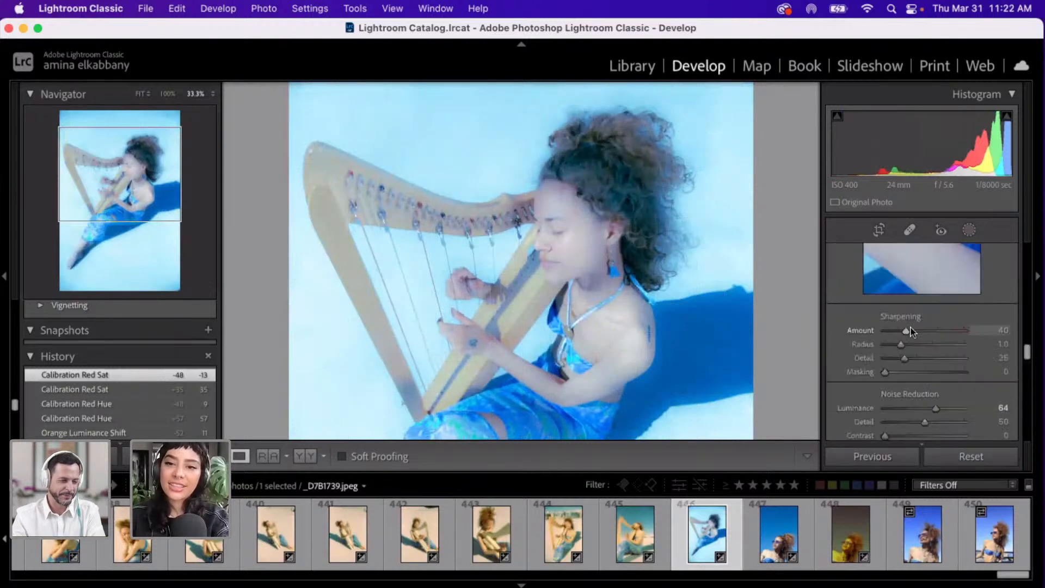
scroll(911, 330, up, 4)
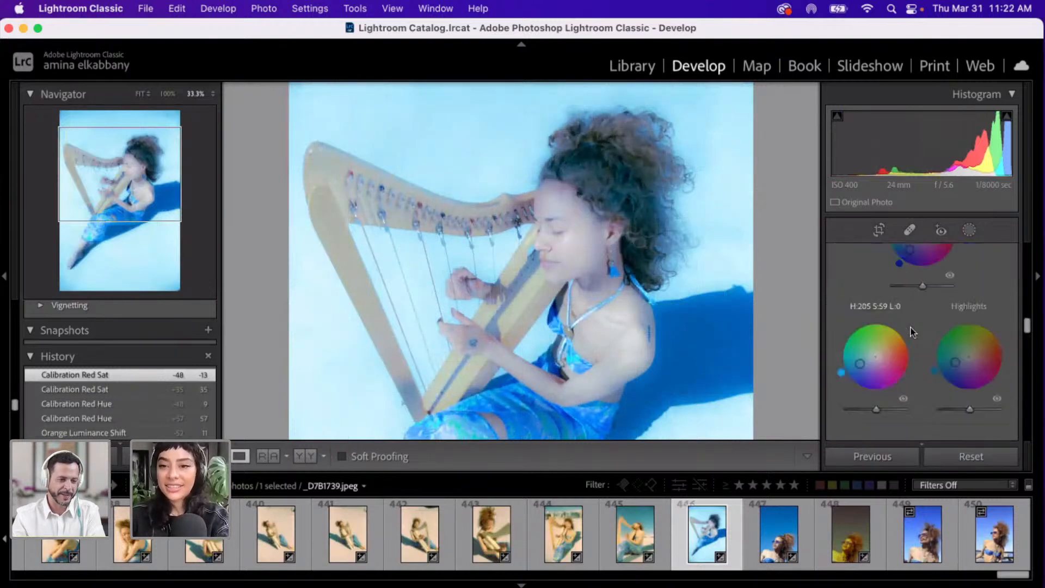
scroll(913, 332, up, 4)
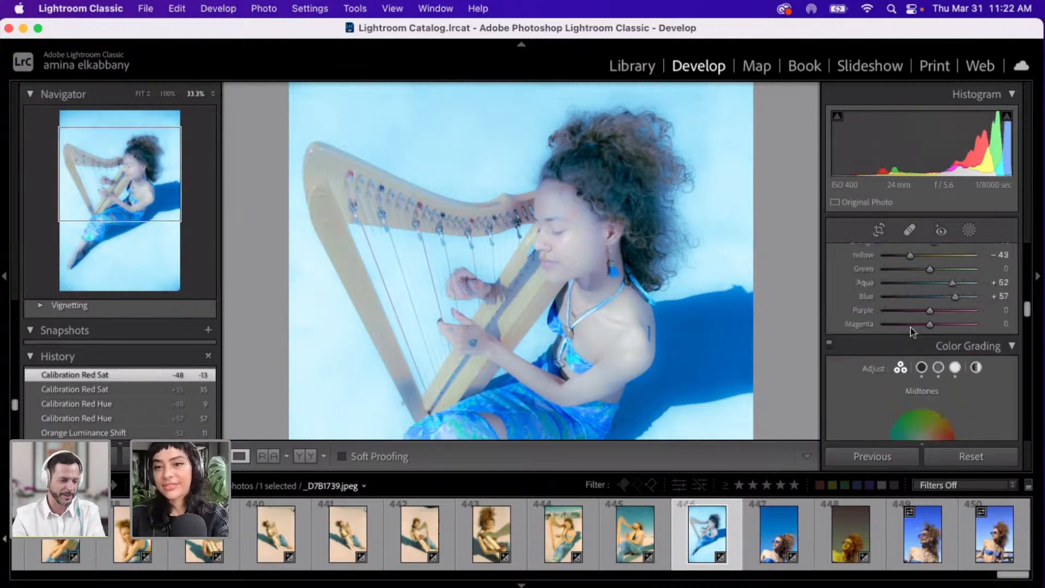
scroll(913, 332, up, 3)
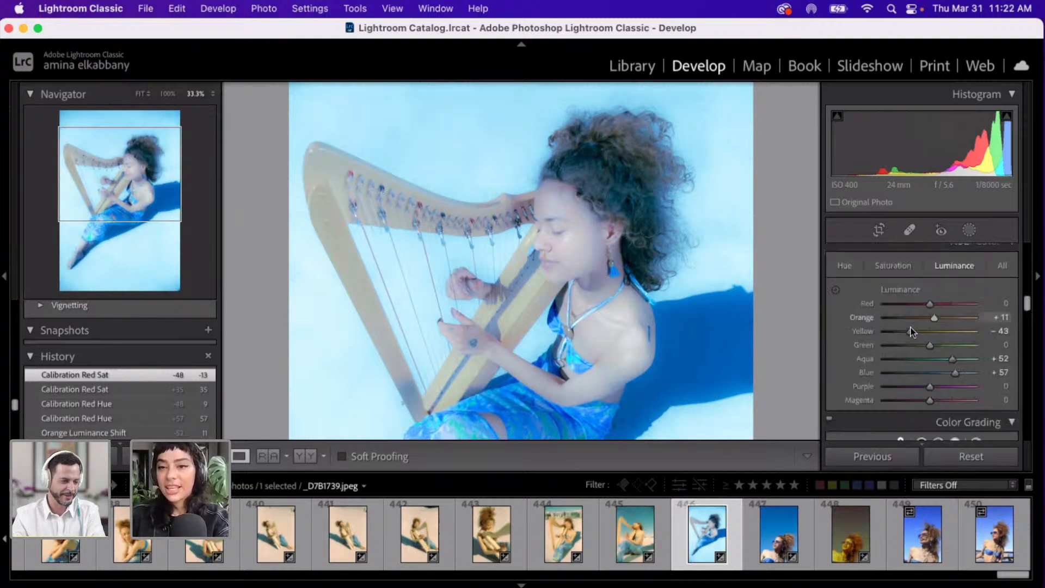
scroll(913, 332, up, 1)
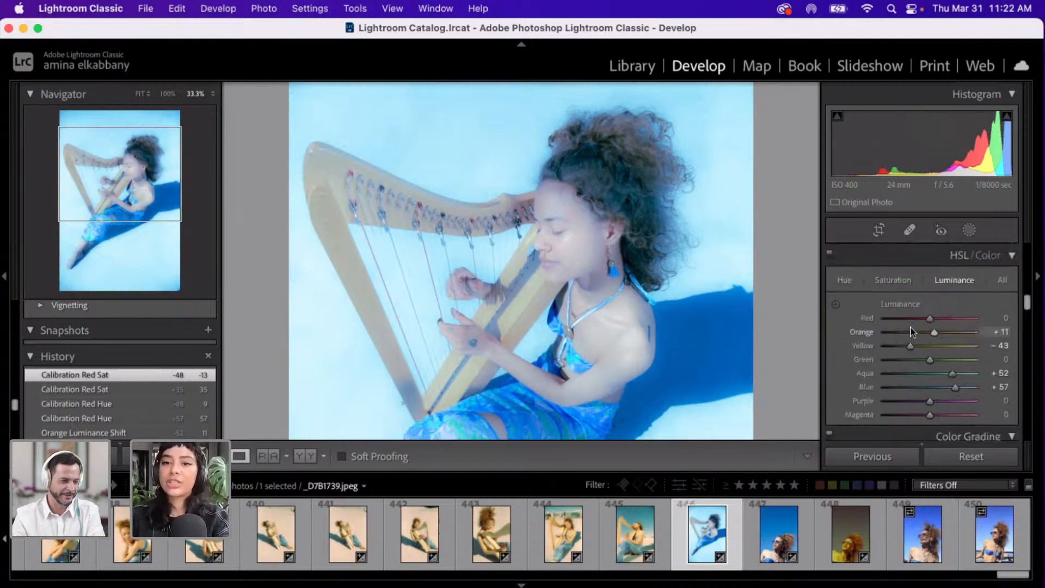
click(843, 279)
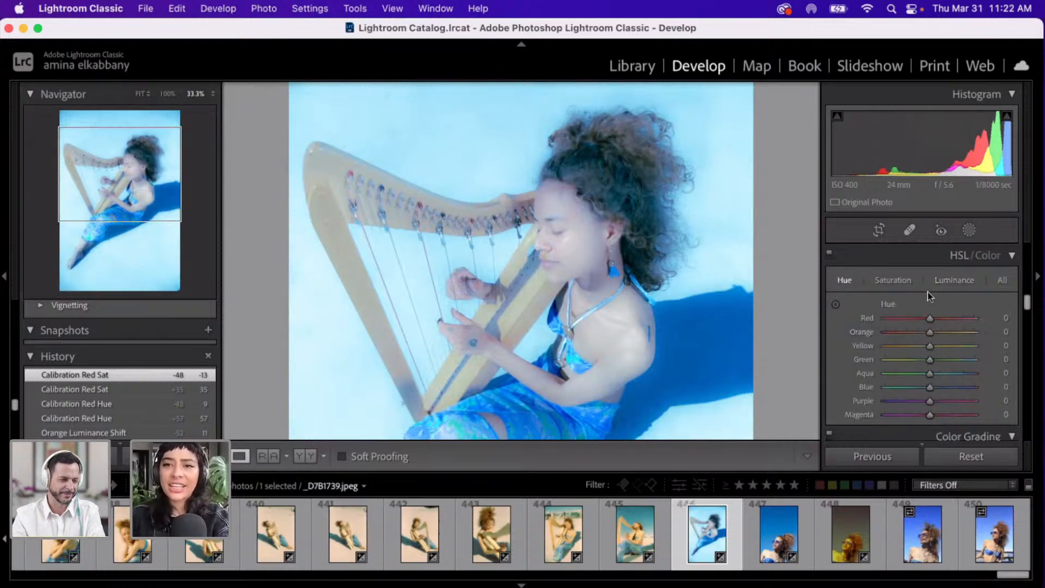
click(900, 333)
click(944, 336)
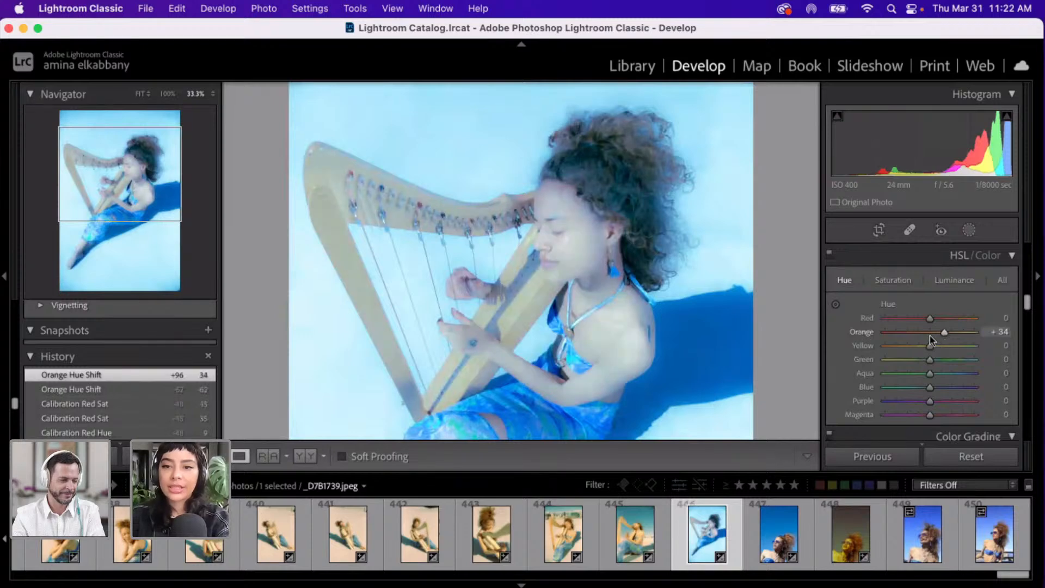
click(931, 336)
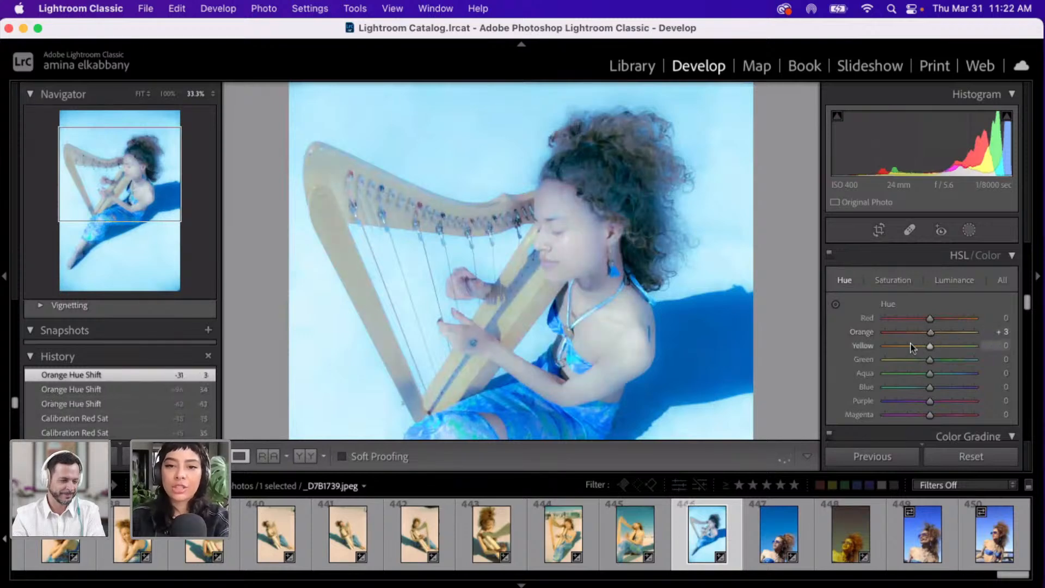
- Set the Yellow hue to -59 on the overhead harp photo, after trying -41 and -82
click(912, 347)
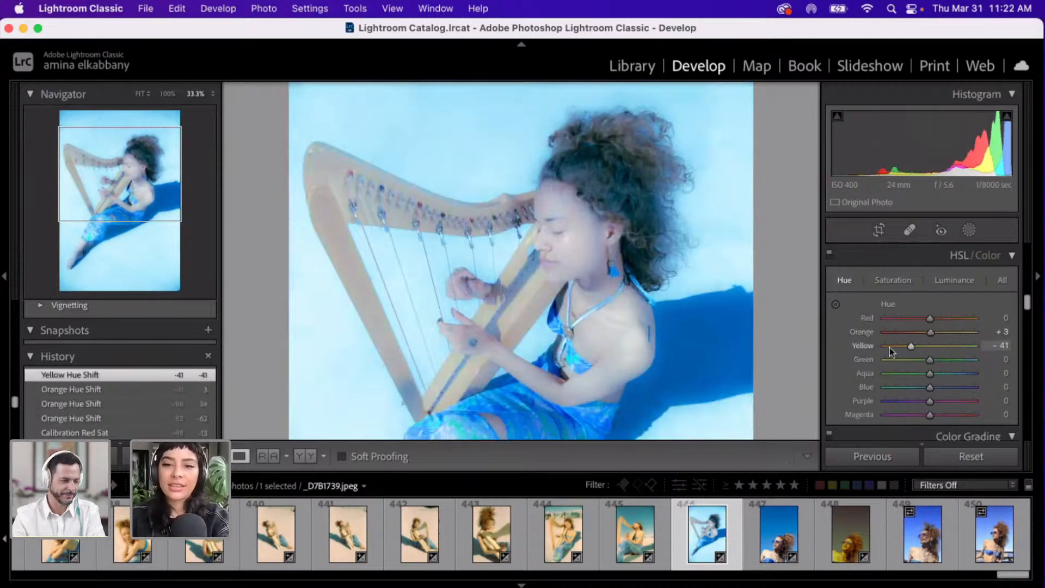
click(893, 347)
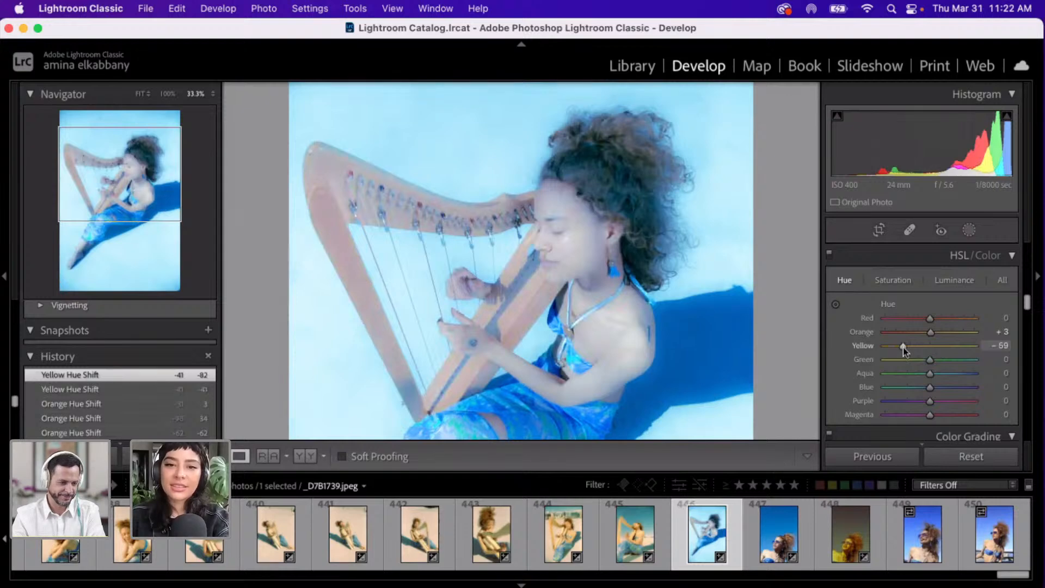
drag(903, 347, 903, 348)
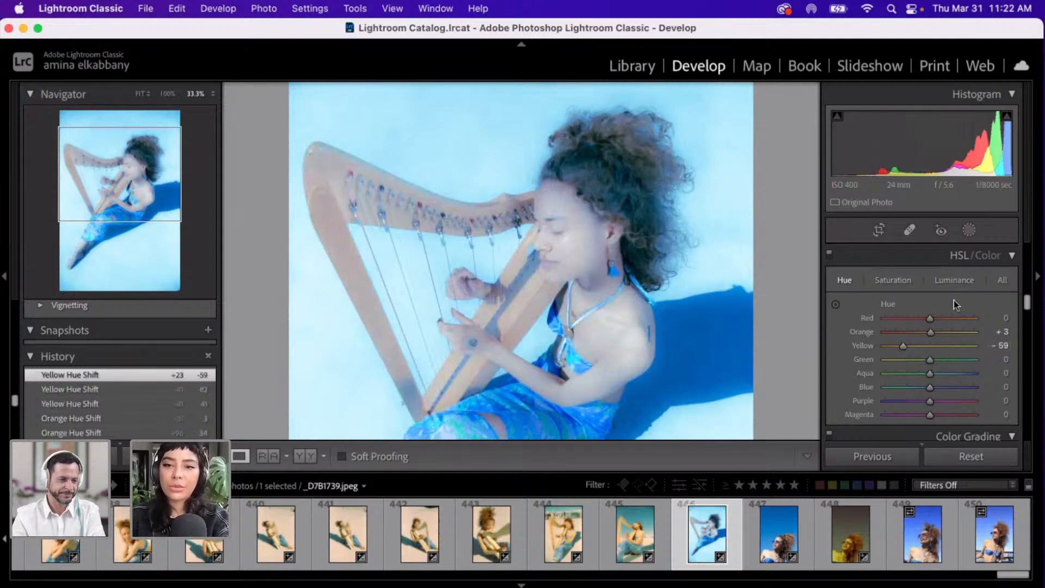
- Boost the overhead harp photo's warm tones by setting saturation to +49 for Red, +54 for Orange and +49 for Yellow
click(891, 280)
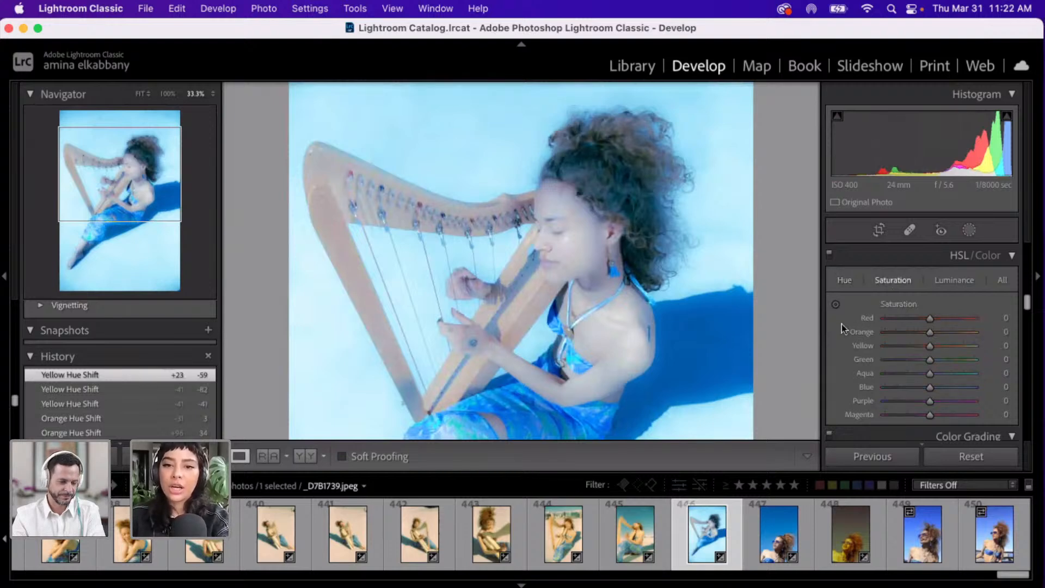
scroll(841, 325, down, 2)
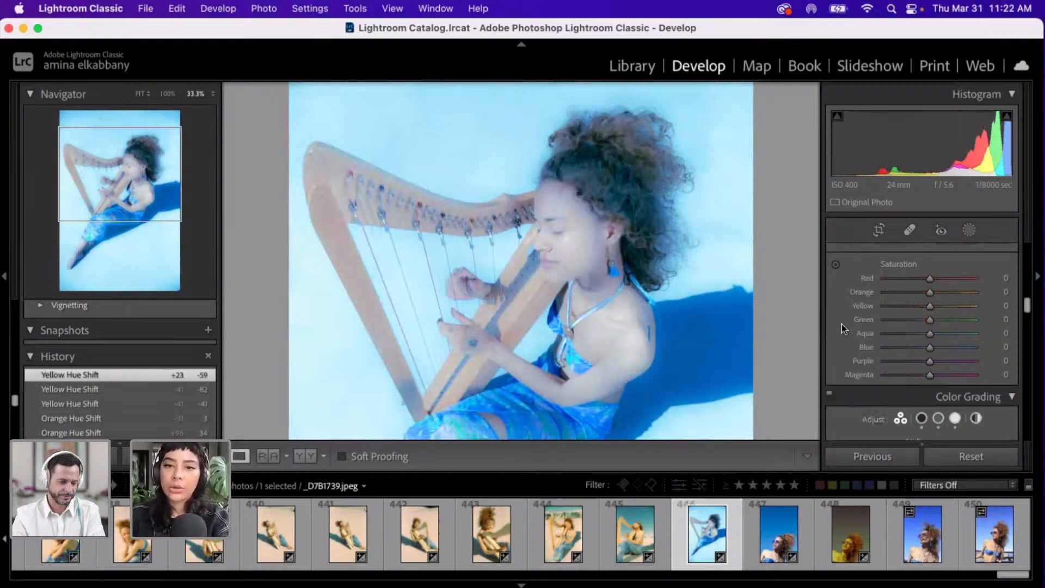
click(947, 294)
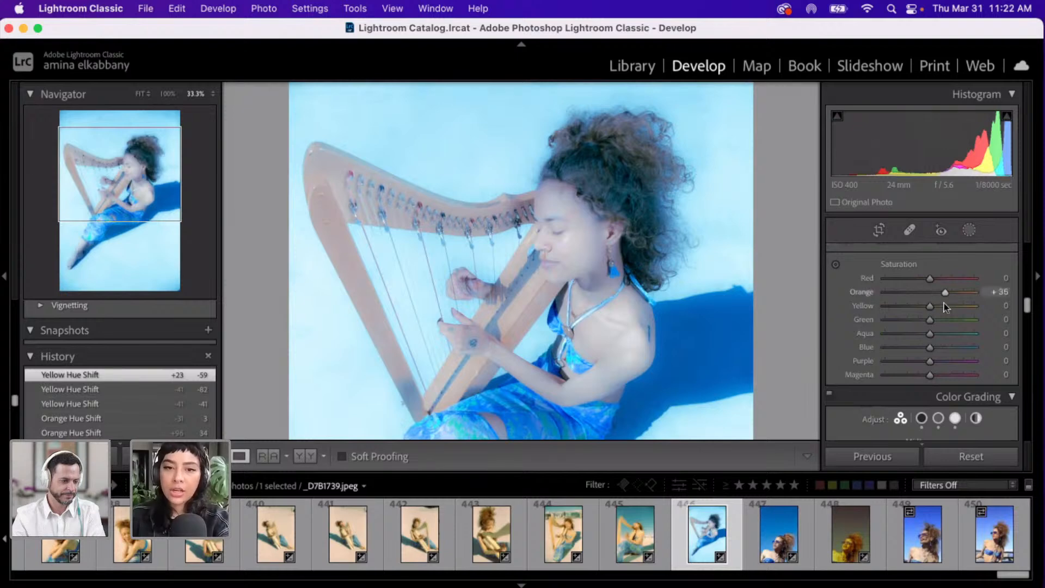
click(945, 306)
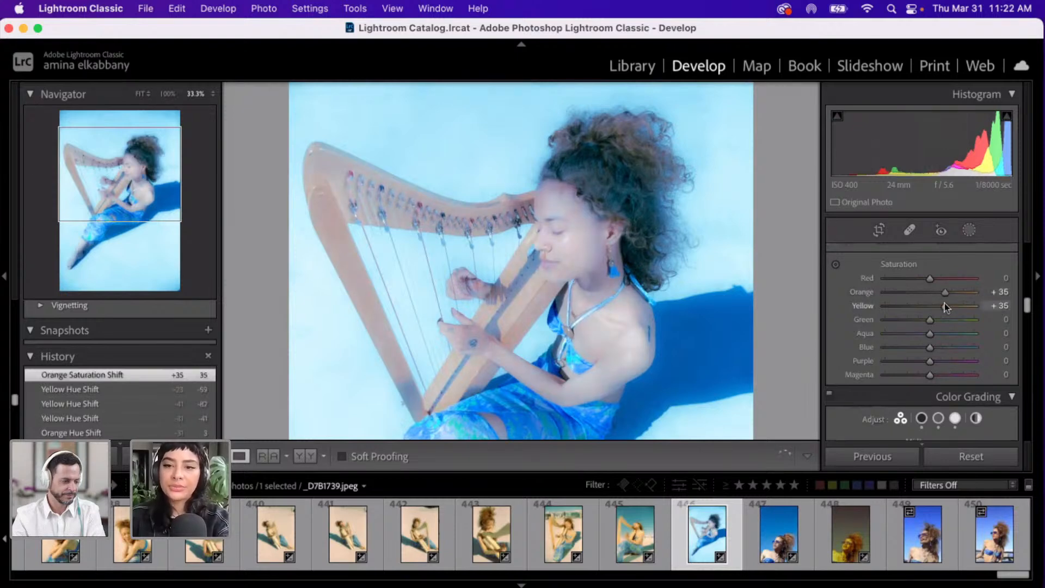
click(944, 279)
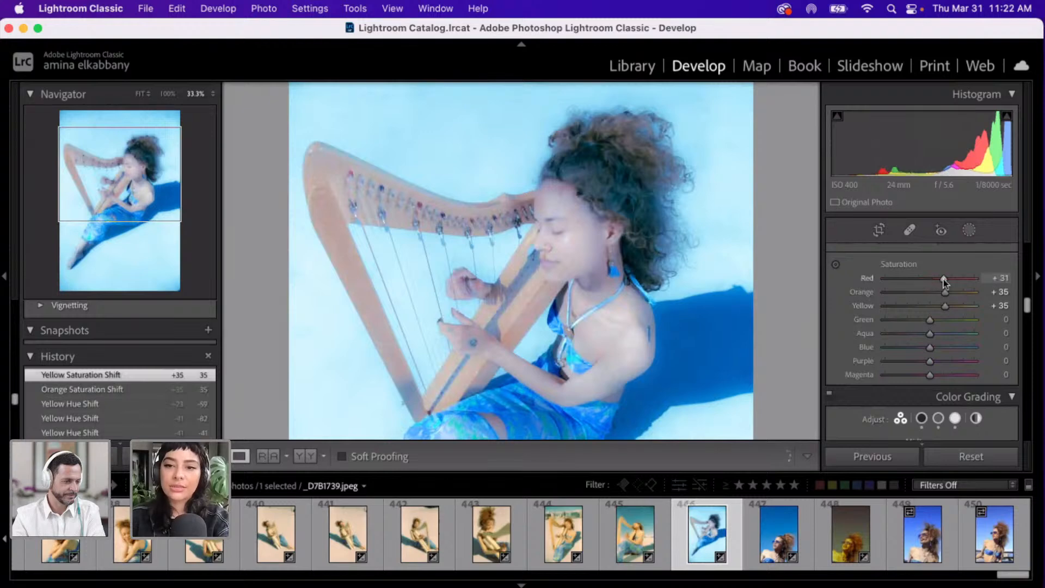
click(951, 308)
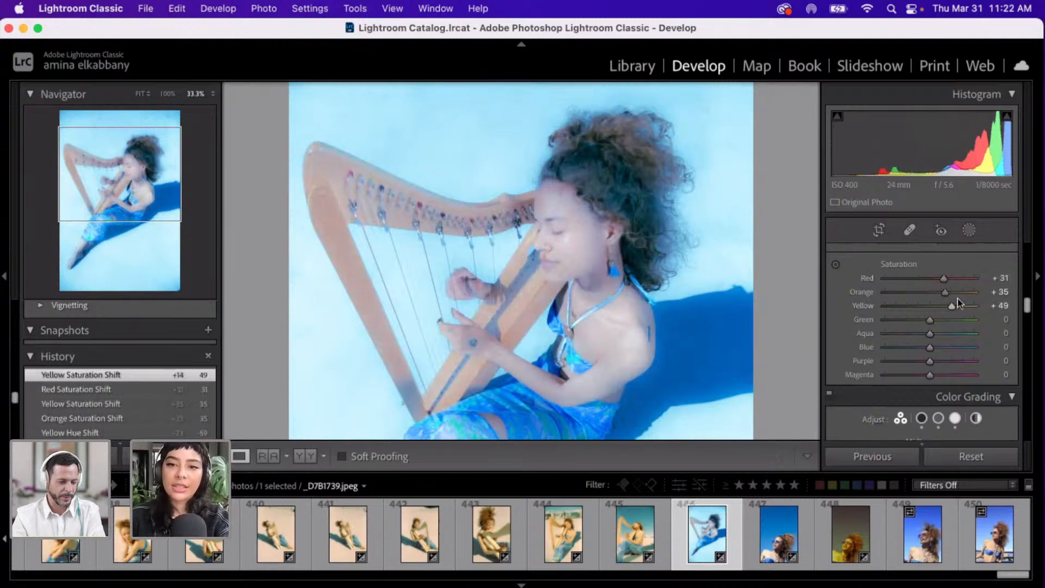
click(957, 289)
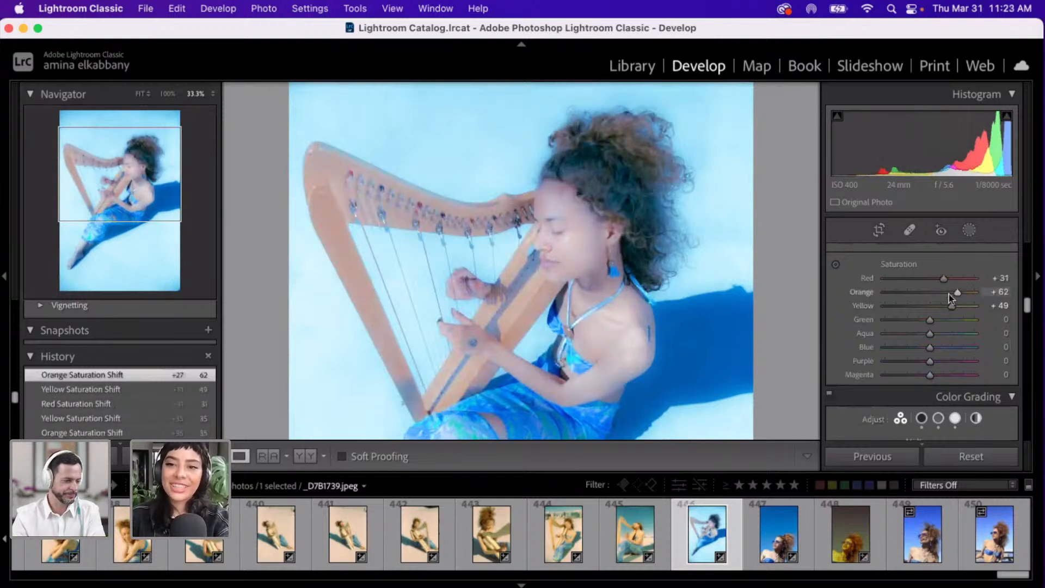
click(948, 295)
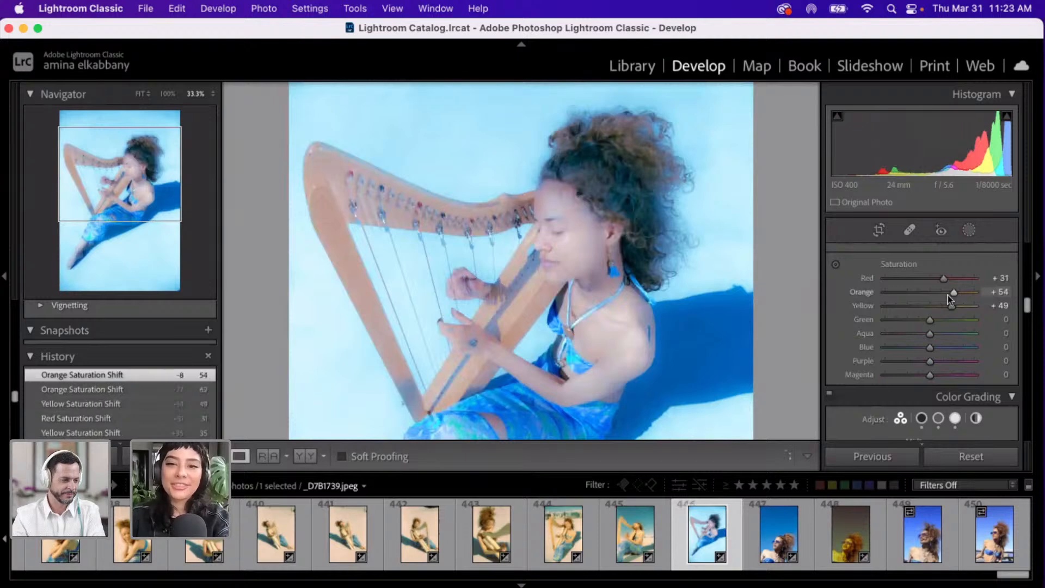
click(950, 279)
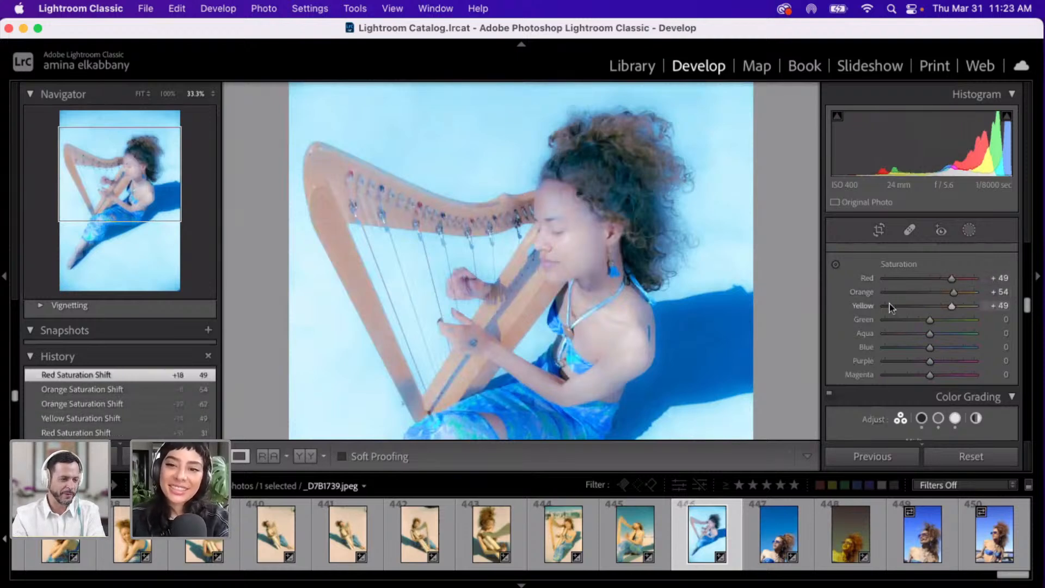
- Raise the overhead harp photo's Vibrance to +20
scroll(840, 354, up, 5)
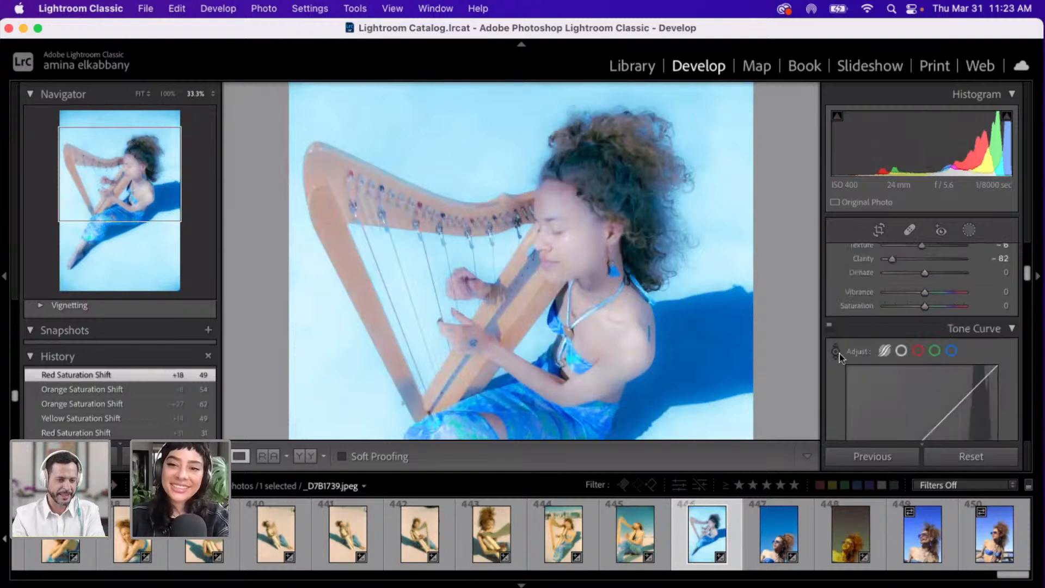
scroll(839, 354, up, 5)
scroll(840, 354, down, 4)
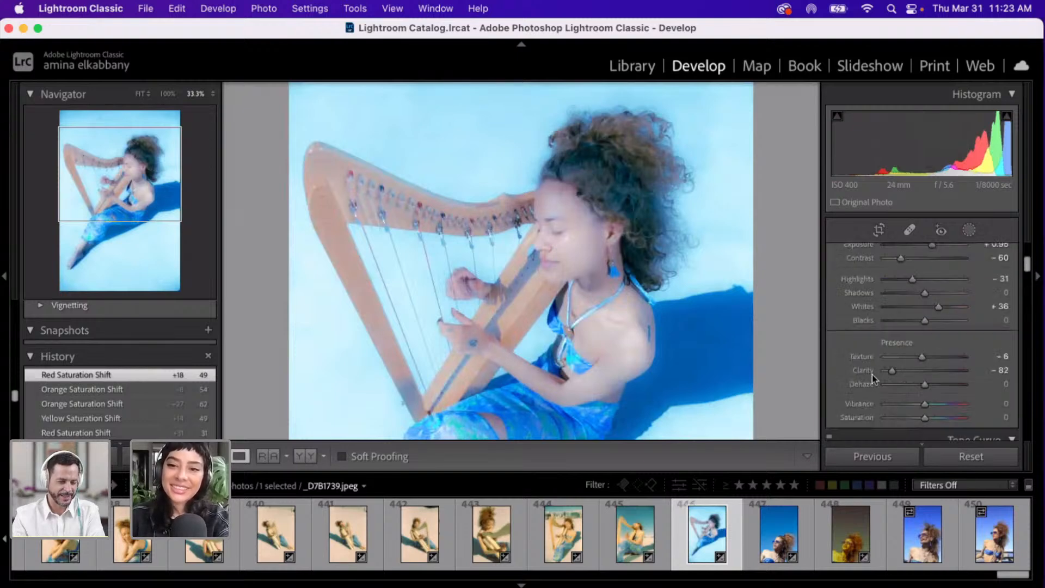
click(931, 384)
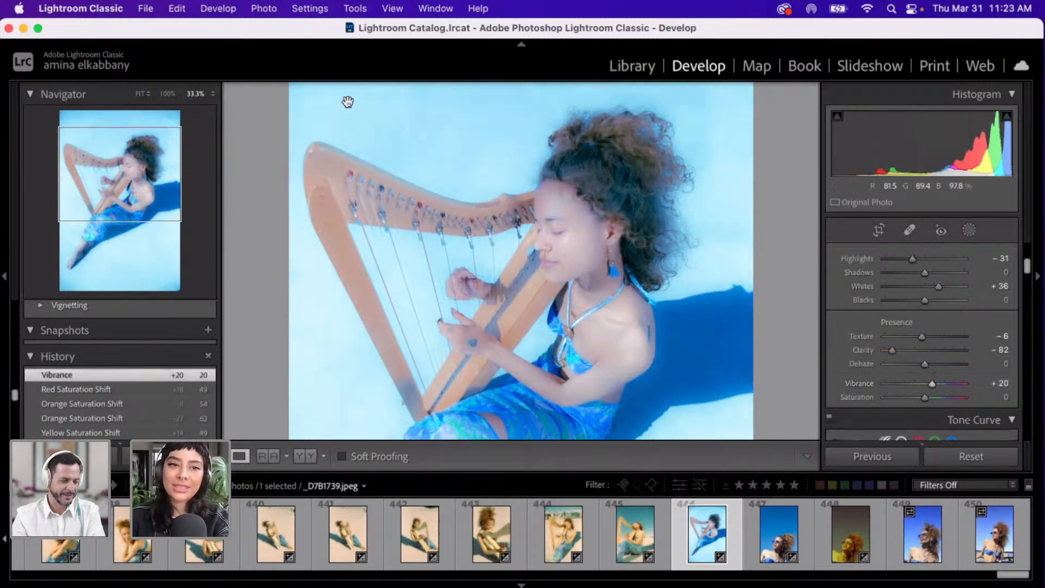
- Review the overhead harp photo fitted and full screen, and compare it with the warm-toned harp photos _D7B1730.jpeg and _D7B1658.jpeg
click(142, 94)
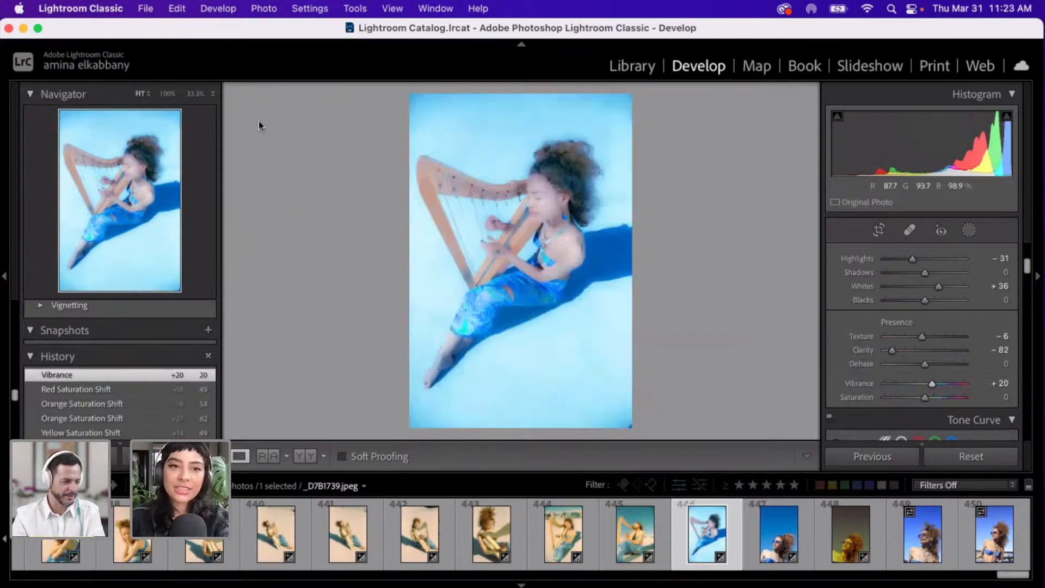
key(f)
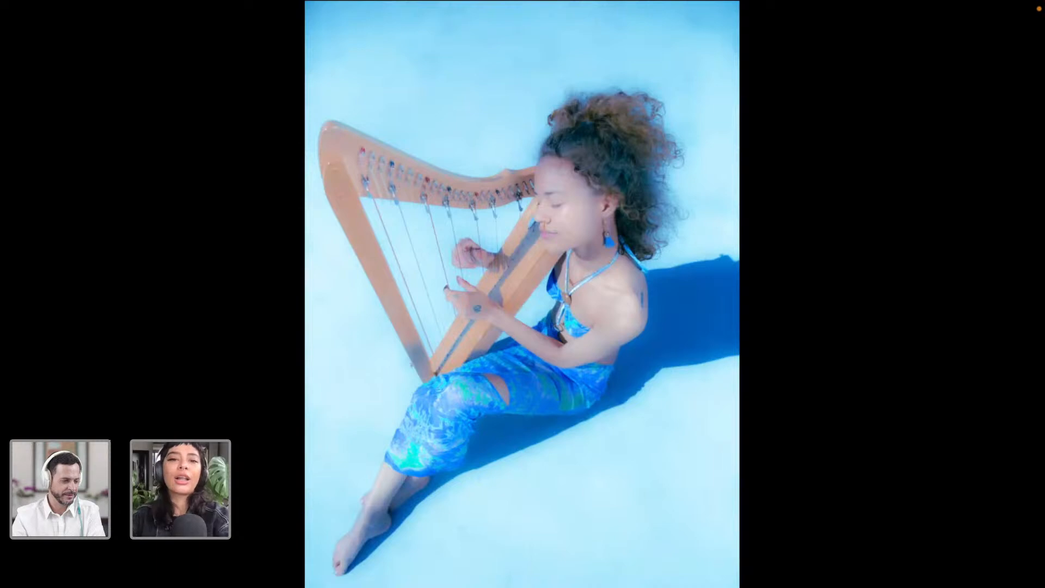
key(f)
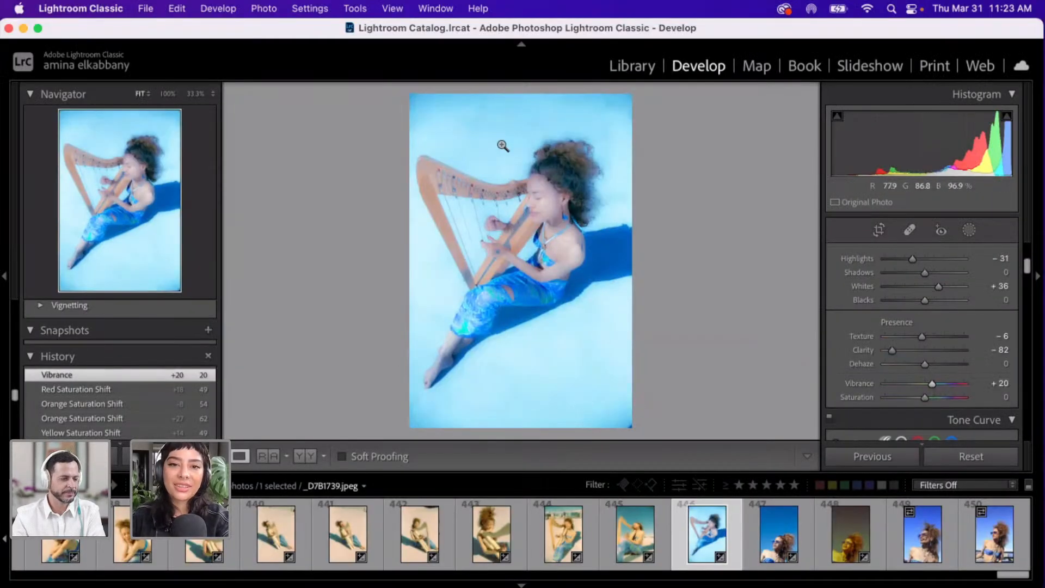
click(630, 539)
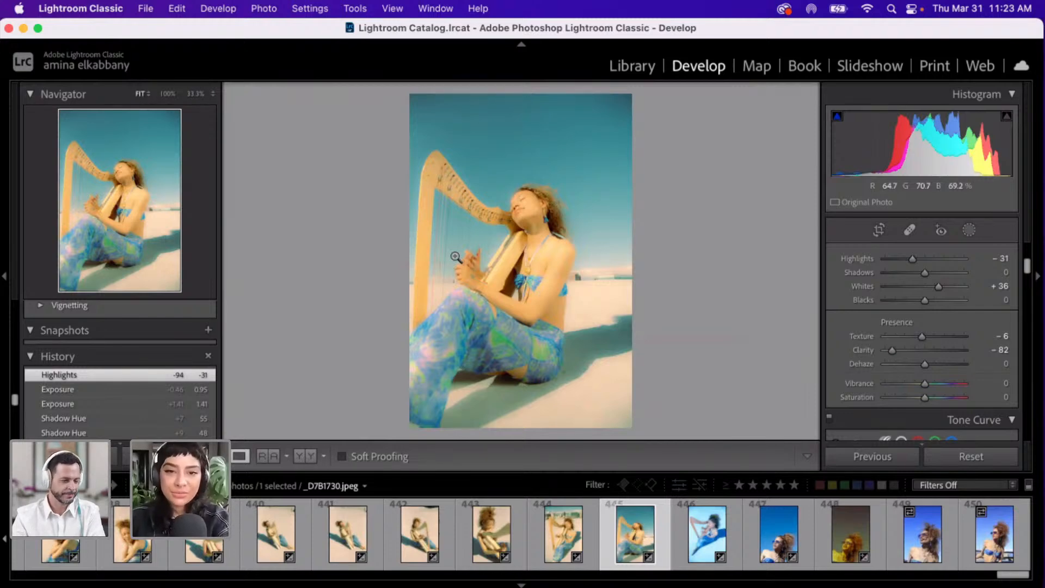
click(488, 544)
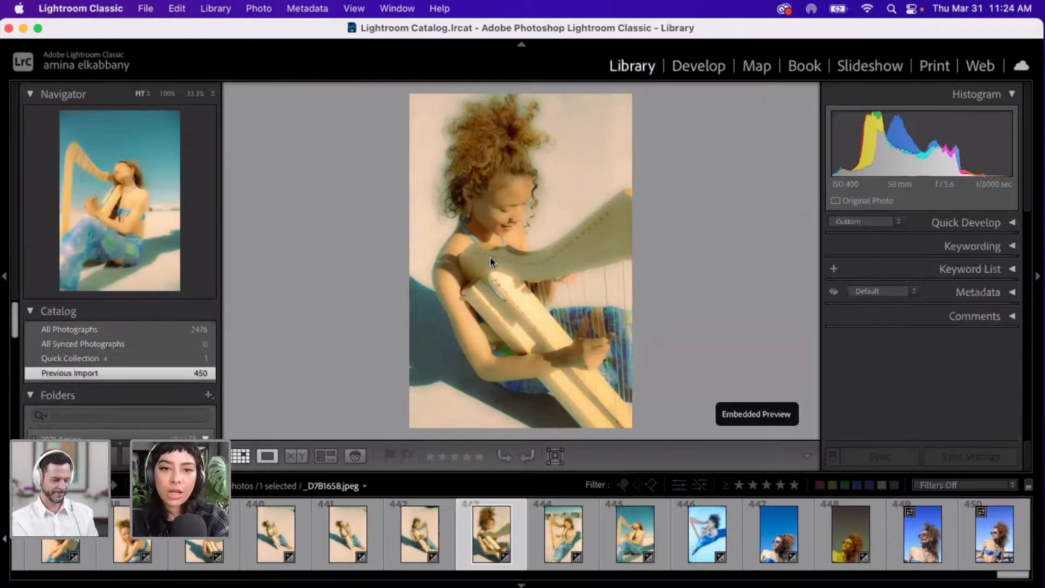
- Find the blue car series in the library grid and view photos 413 and 415 of it enlarged
key(g)
scroll(408, 210, up, 5)
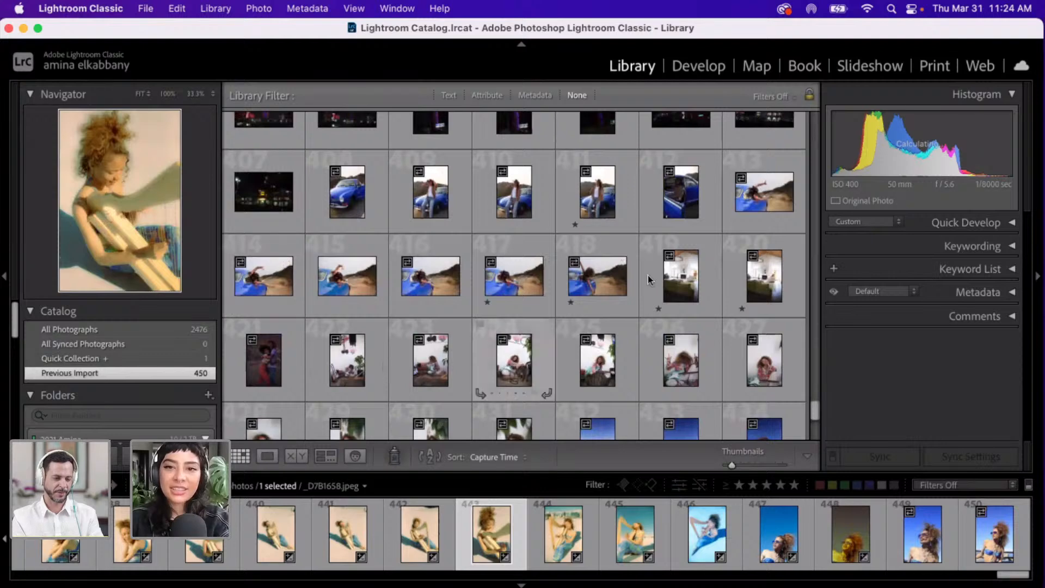
click(750, 199)
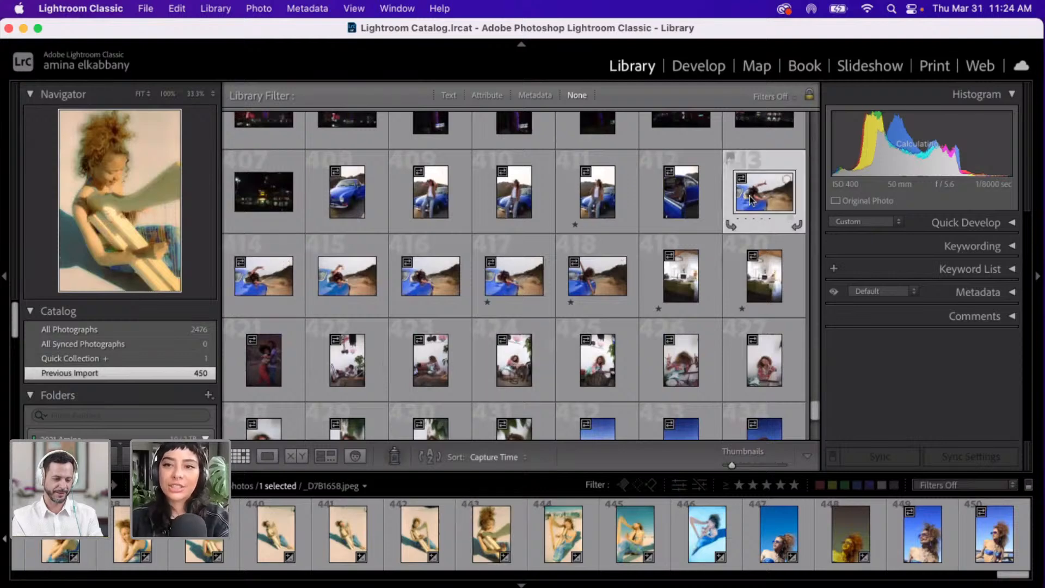
double_click(750, 198)
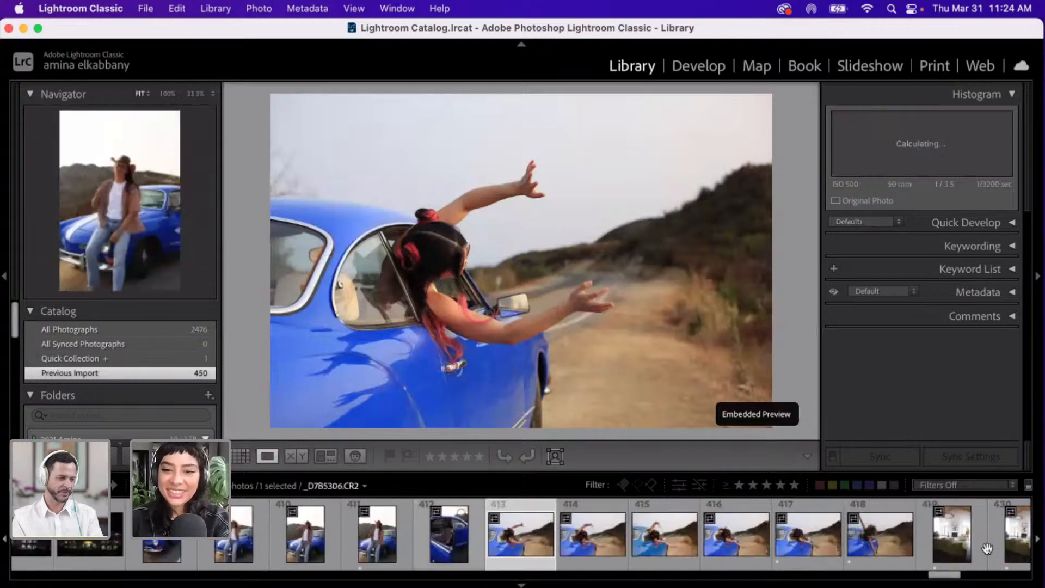
click(654, 540)
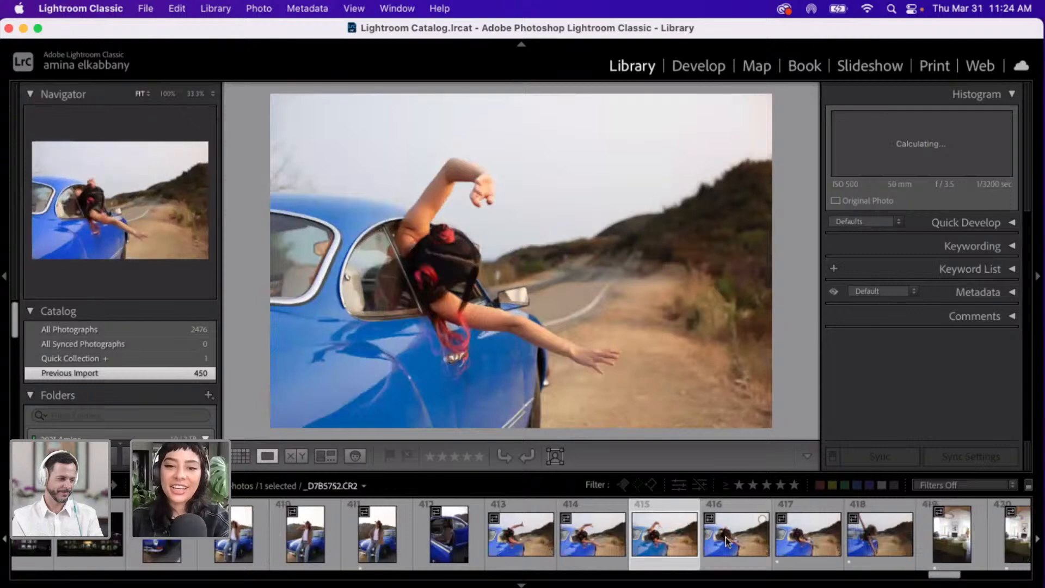
- Compare photos 411, 417, 418 and 413 of the blue car series enlarged
click(385, 547)
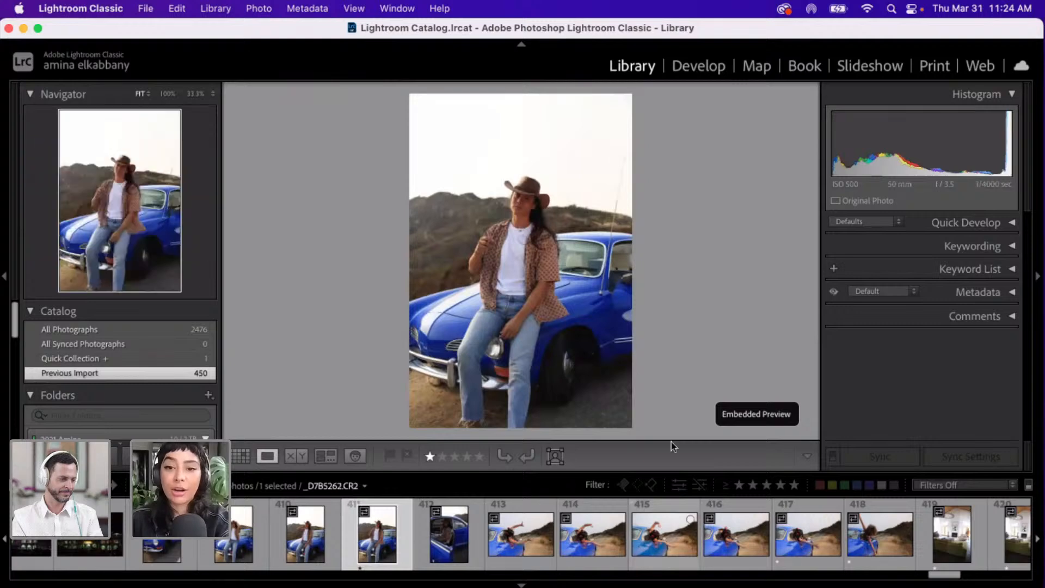
click(801, 537)
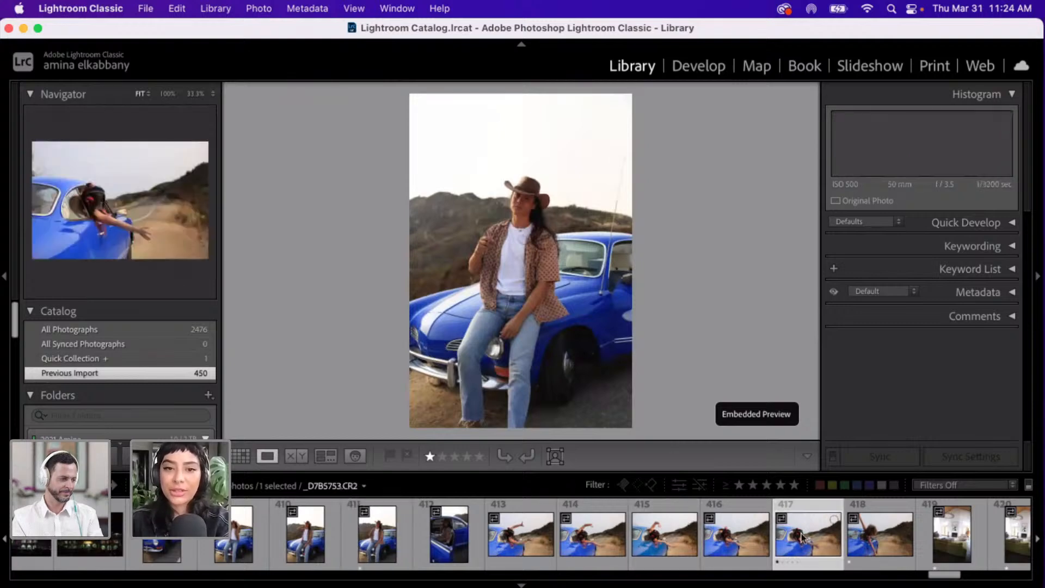
click(877, 541)
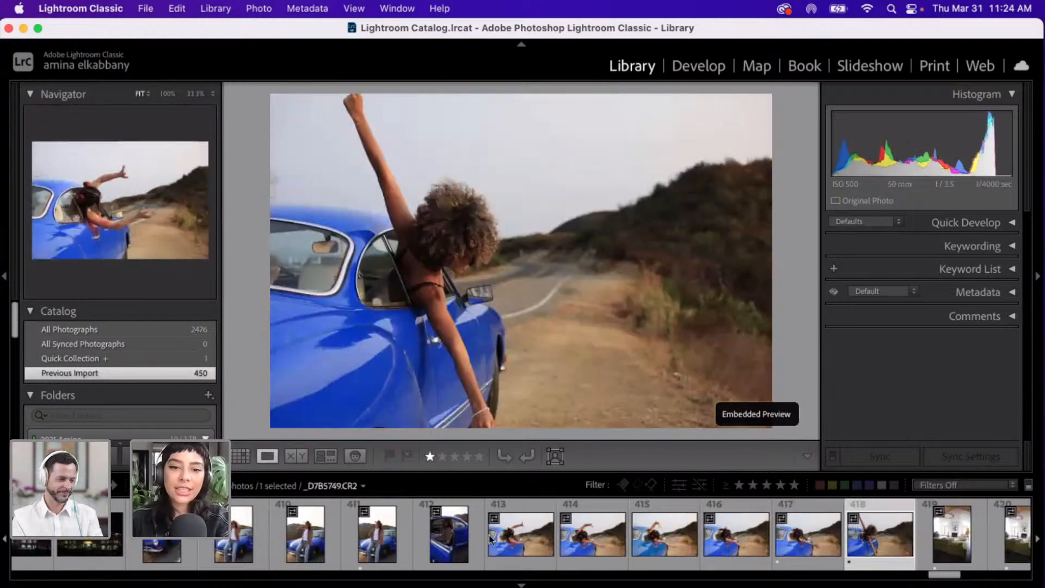
click(511, 535)
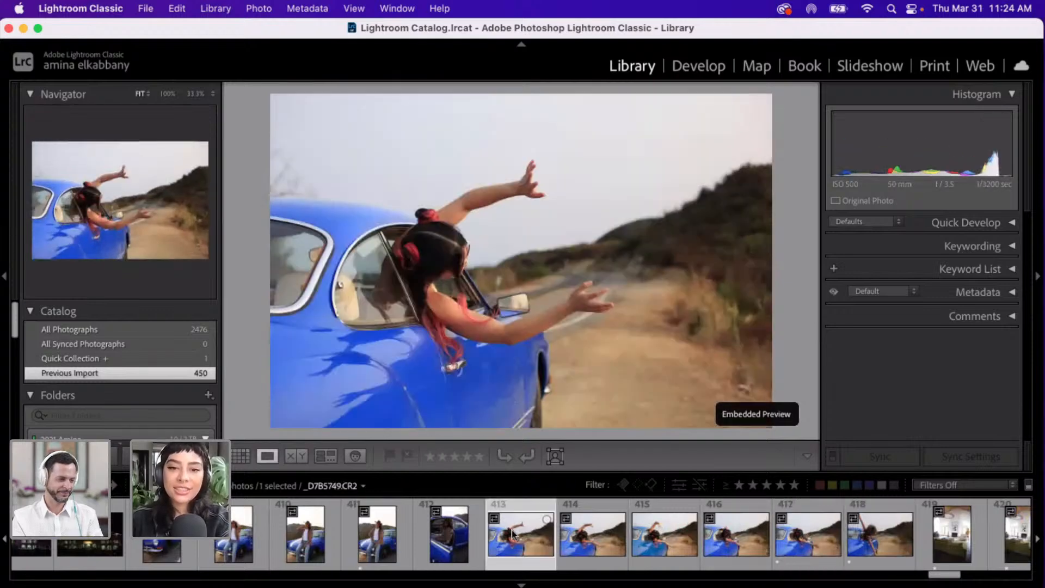
- Open blue car photo 418 for developing and set its temperature to 11,734 and contrast to -83
click(865, 536)
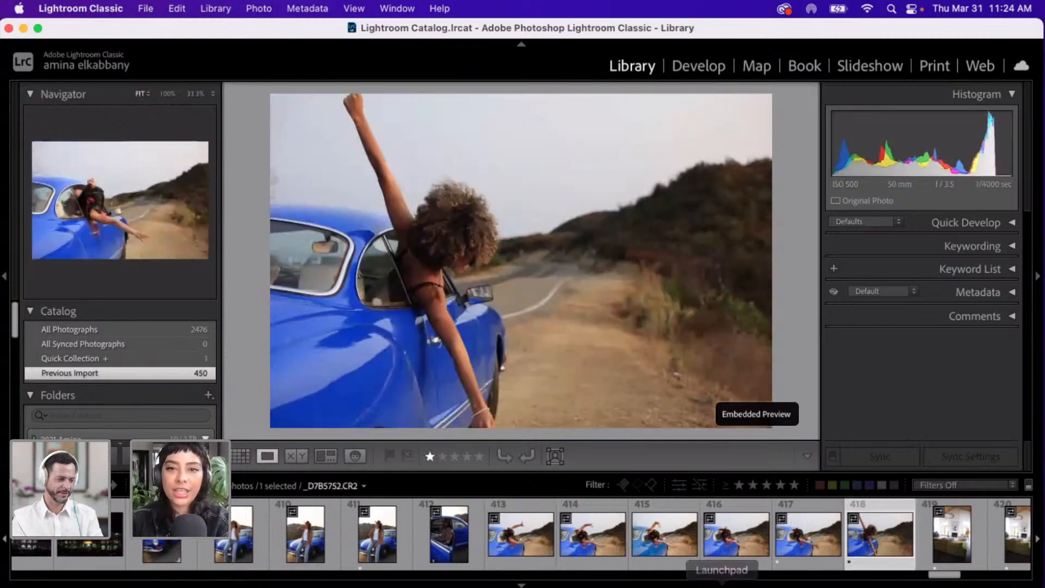
key(d)
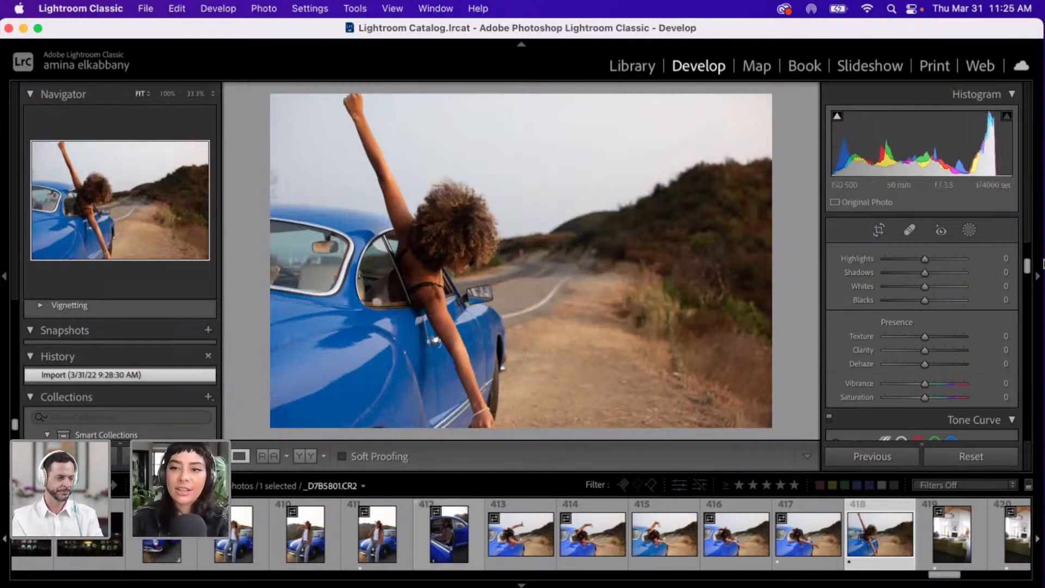
scroll(1030, 254, up, 3)
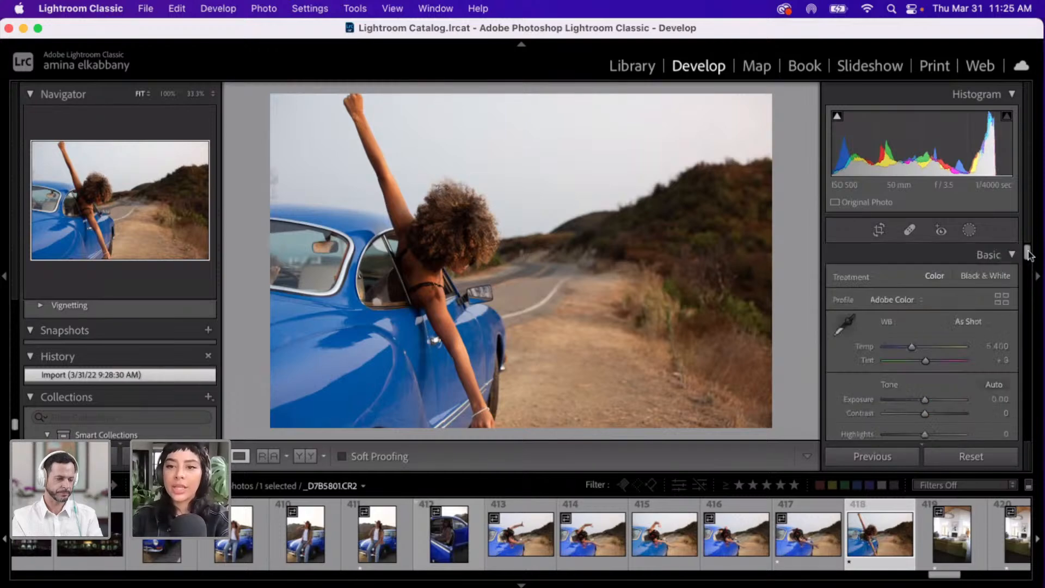
click(936, 347)
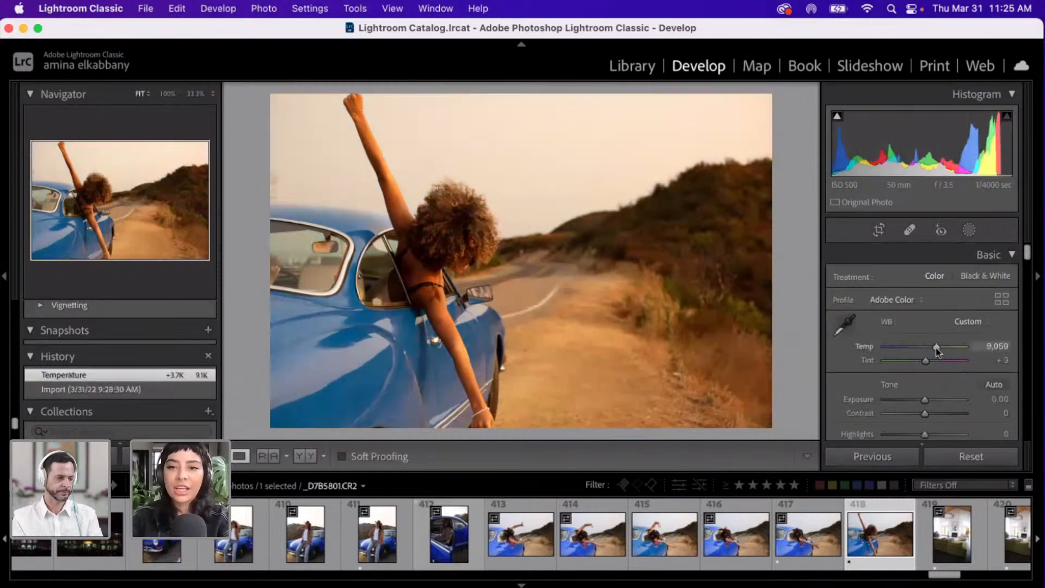
double_click(941, 348)
drag(940, 348, 943, 347)
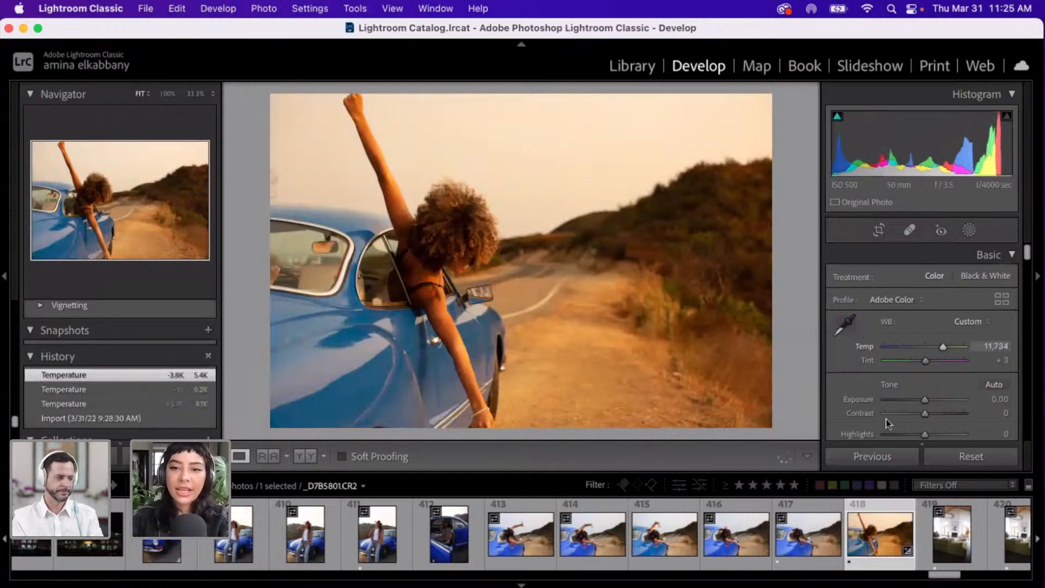
drag(906, 413, 893, 417)
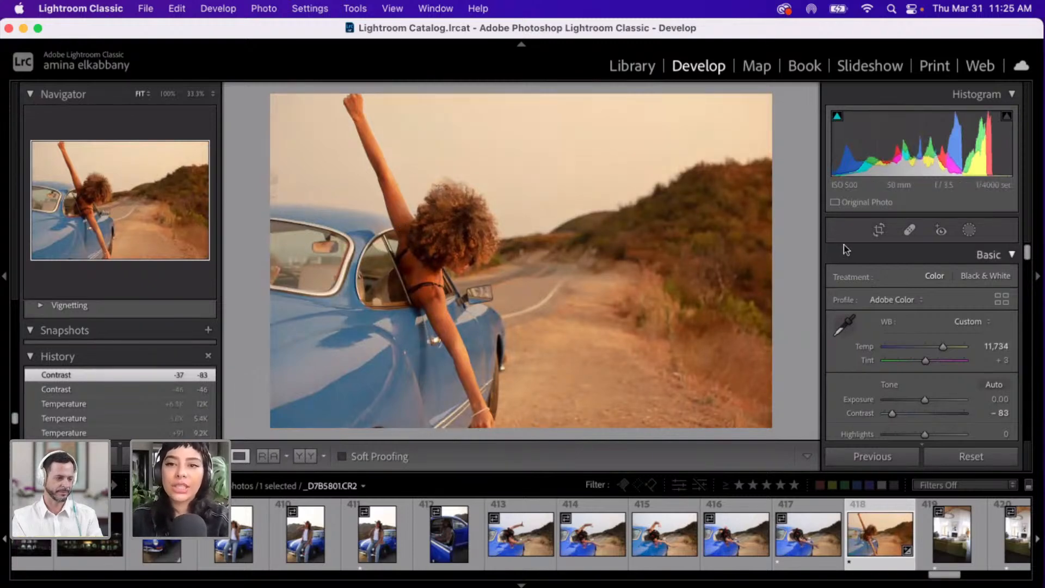
- Add a Select Sky mask to the blue car photo and set its Temp to -86 and Exposure to -0.81
click(969, 231)
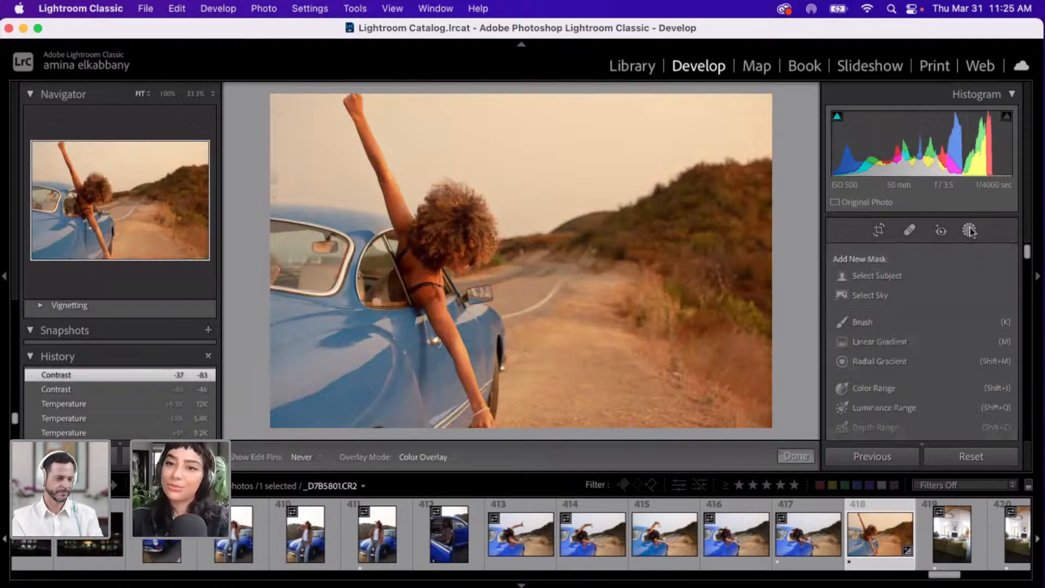
click(861, 294)
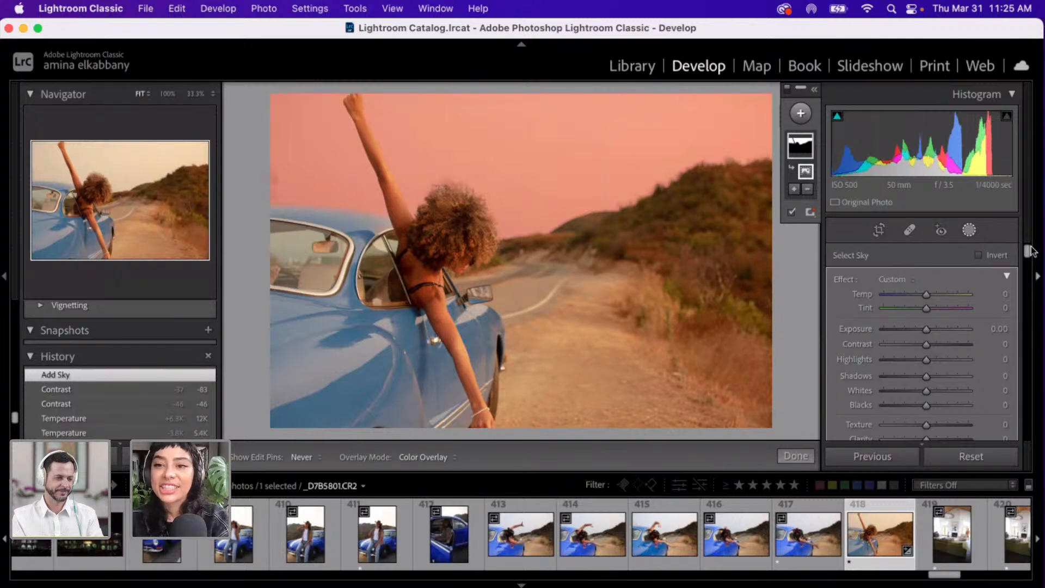
click(900, 293)
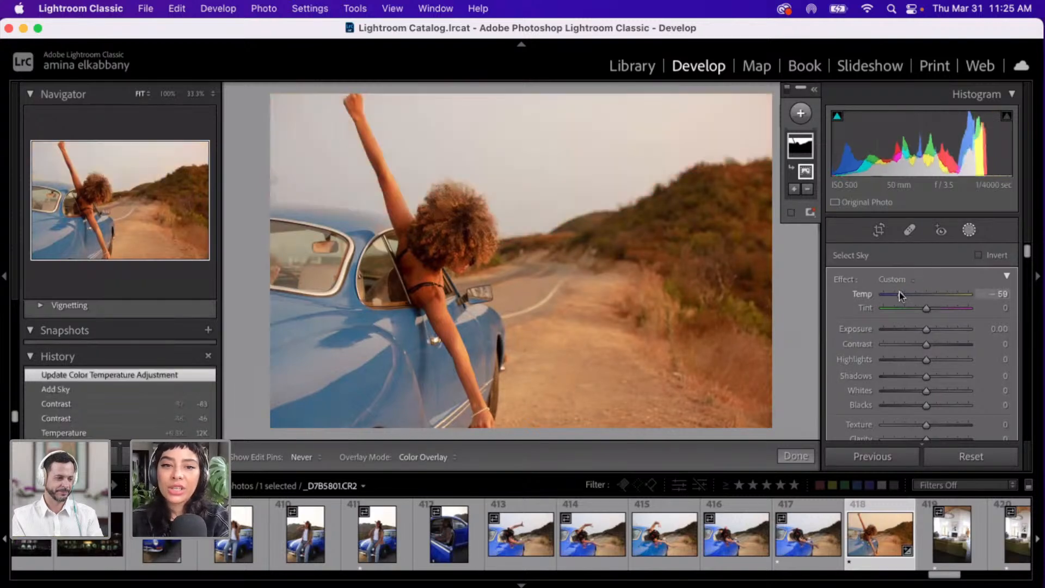
drag(899, 293, 889, 295)
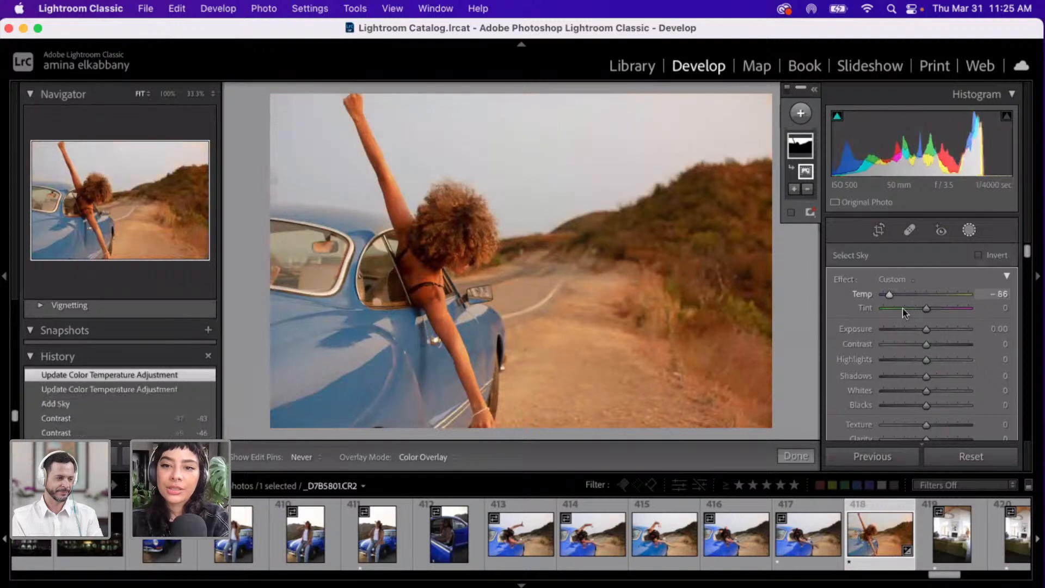
click(903, 331)
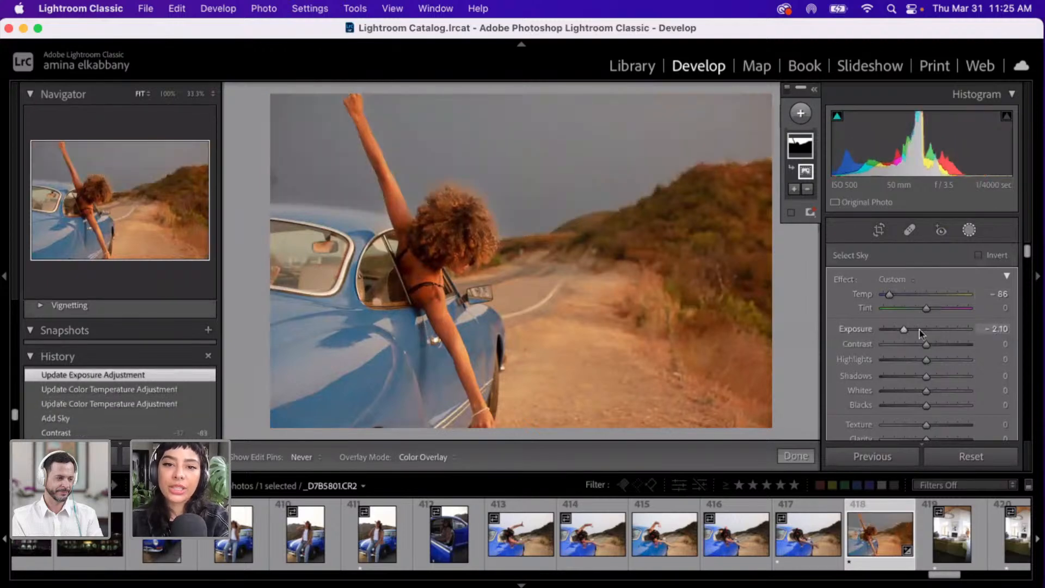
drag(903, 331, 918, 332)
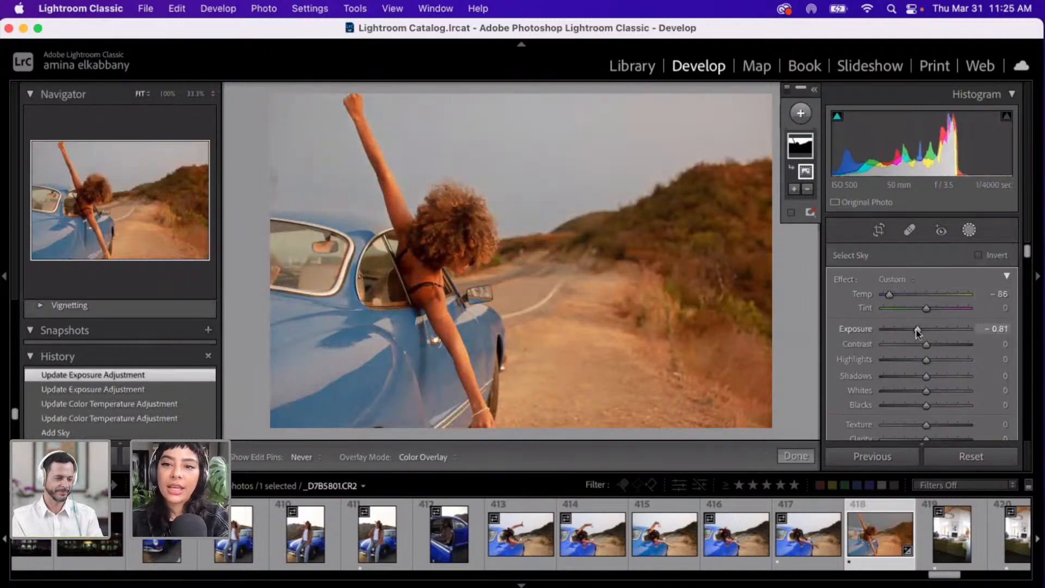
- Tint the sky mask with a blue colour of hue 231 and saturation 90%
scroll(917, 332, down, 8)
scroll(919, 333, down, 2)
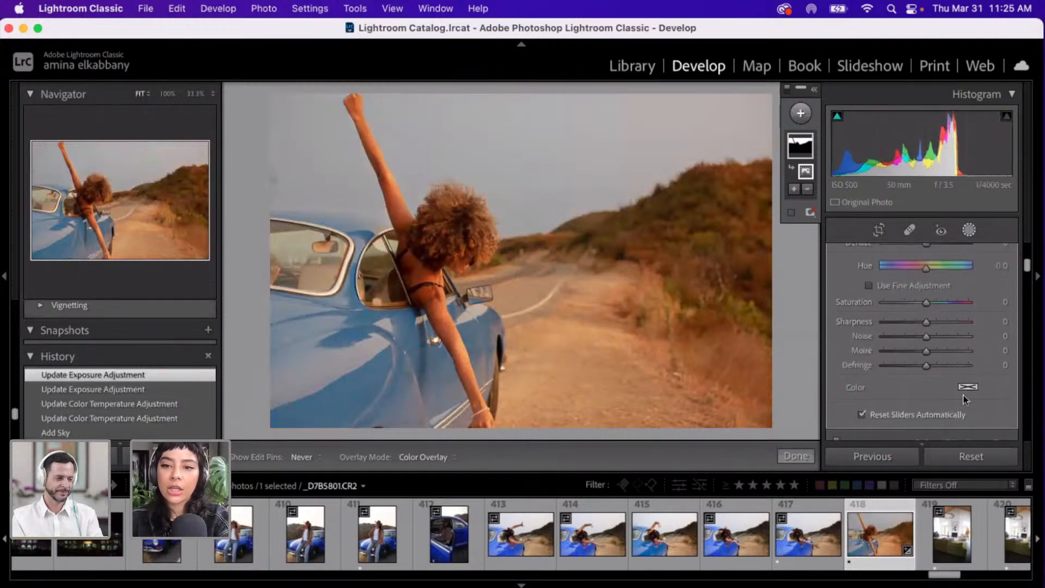
click(971, 387)
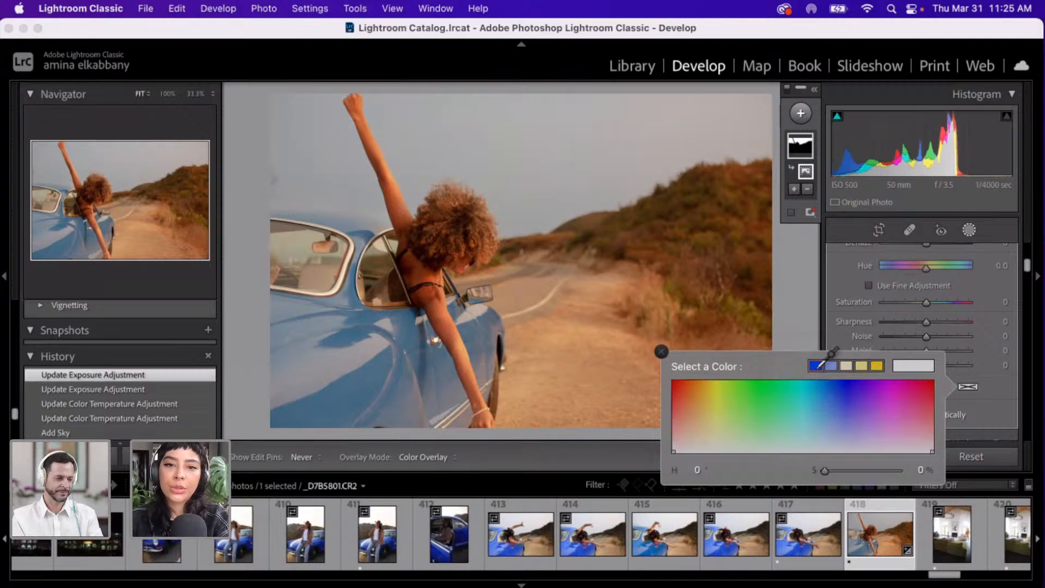
click(811, 409)
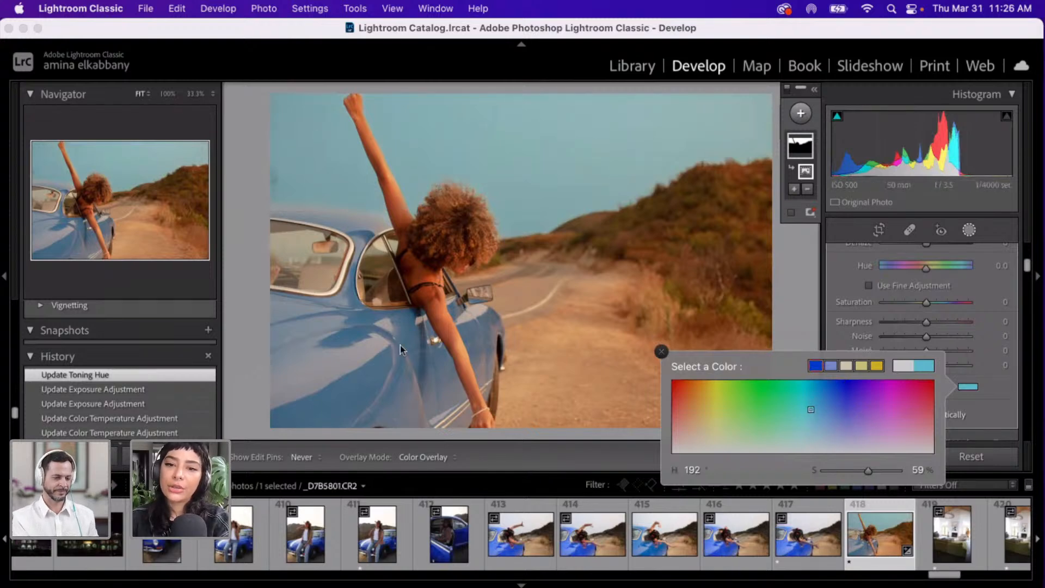
click(823, 407)
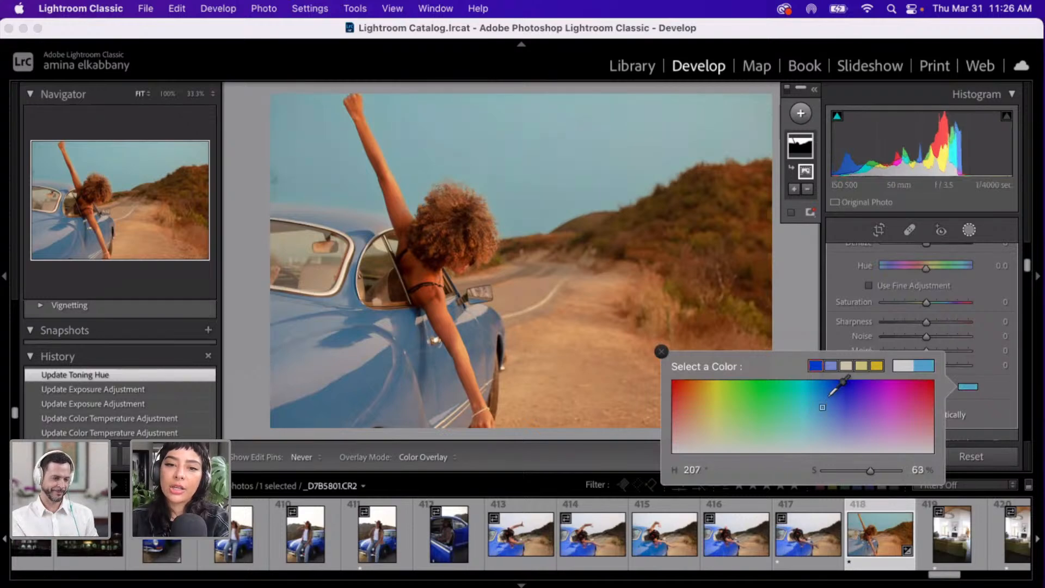
click(829, 403)
click(834, 397)
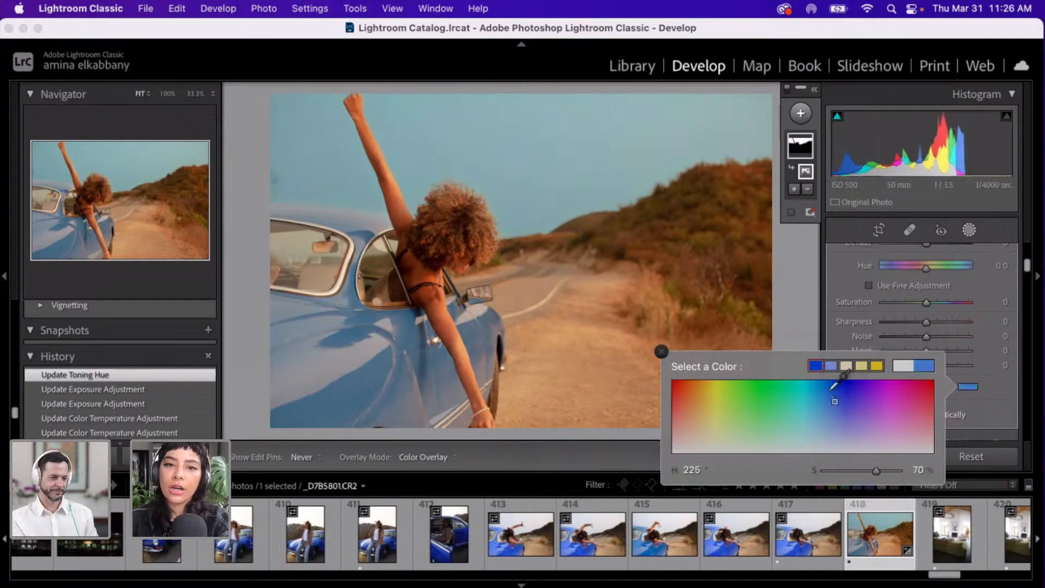
click(838, 391)
click(824, 386)
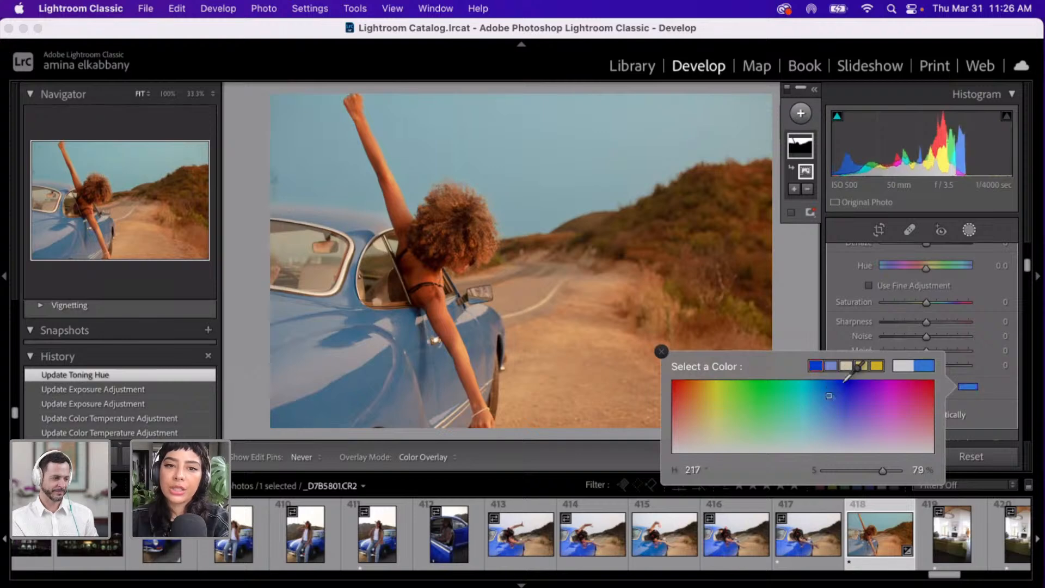
click(844, 383)
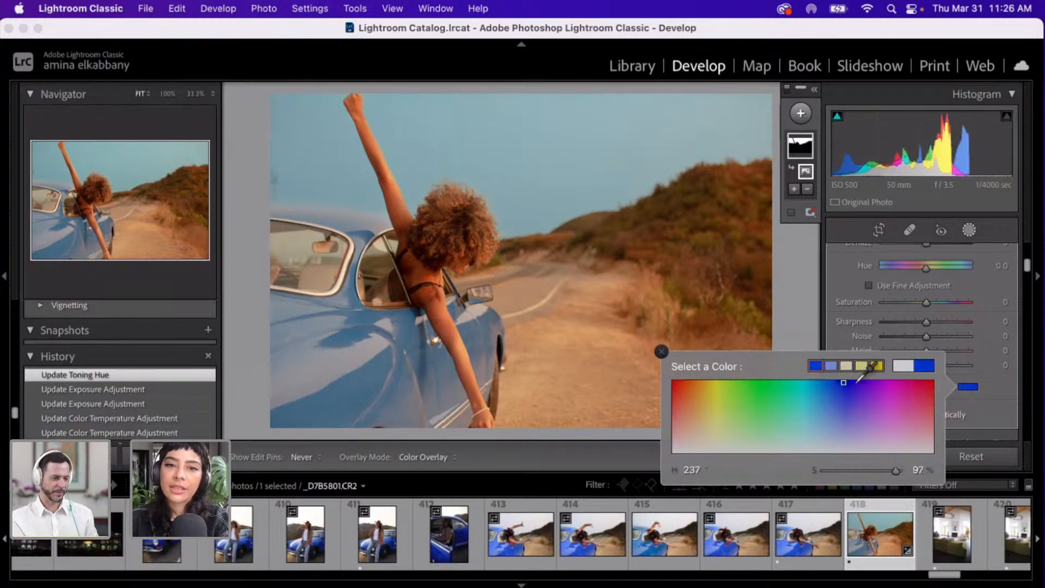
click(850, 383)
click(843, 384)
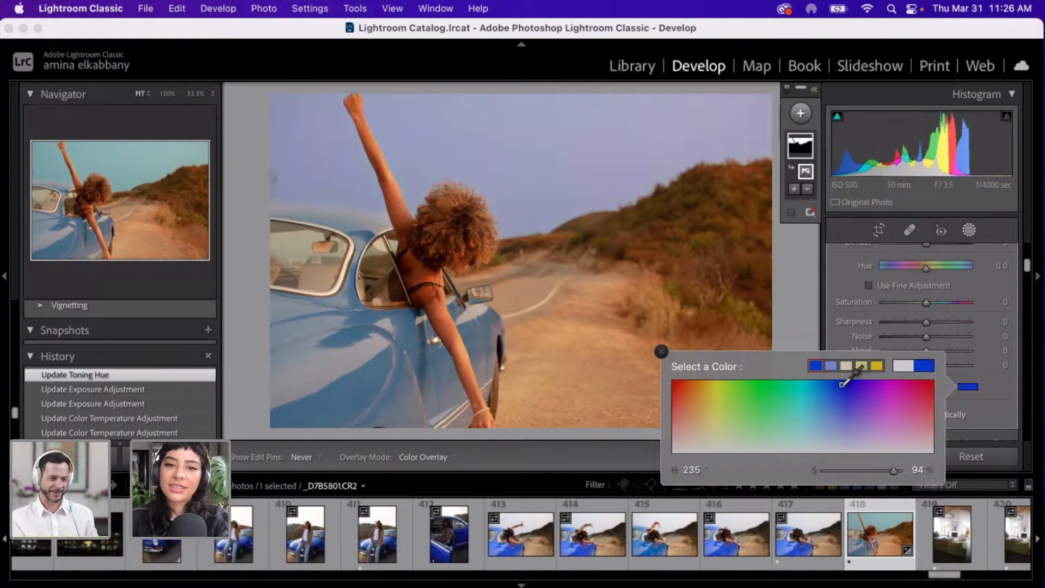
click(842, 384)
click(839, 387)
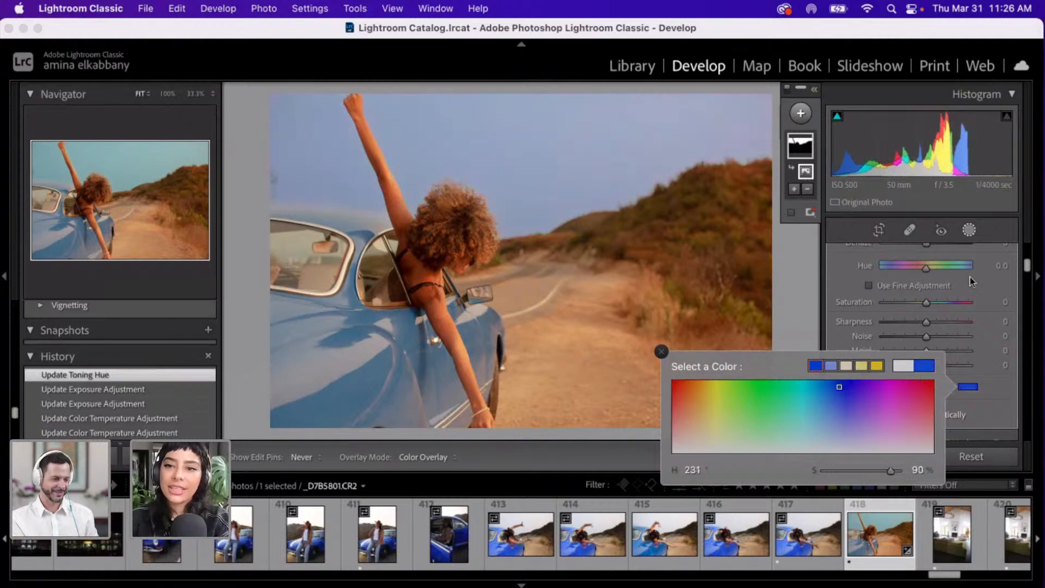
click(1027, 269)
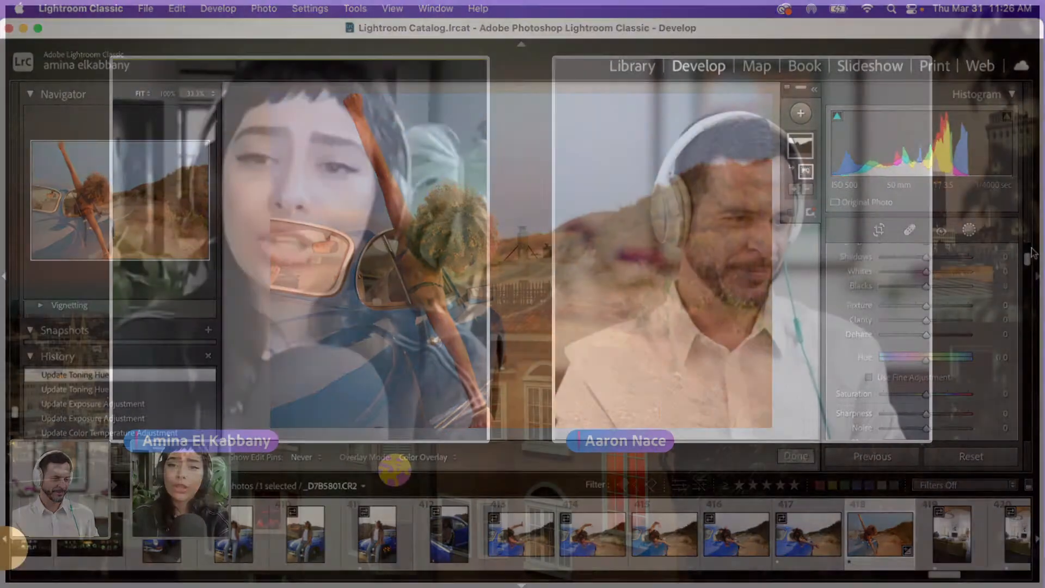